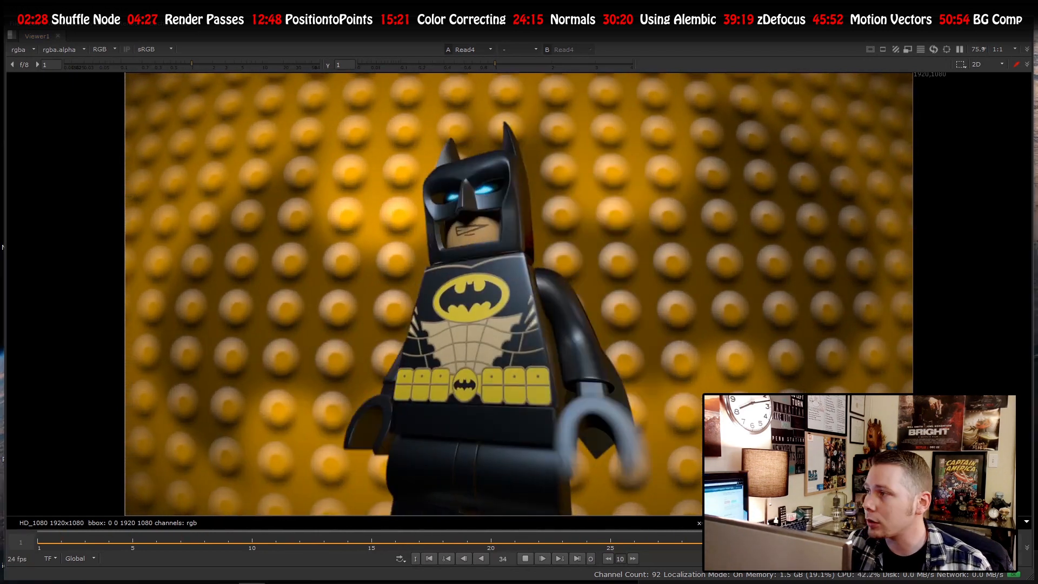
- Look at the LEGO Batman model page on TurboSquid in the browser, return to Nuke and stop the comp's playback
{"action": "left_click_drag", "start_coordinate": [260, 583], "coordinate": [394, 1]}
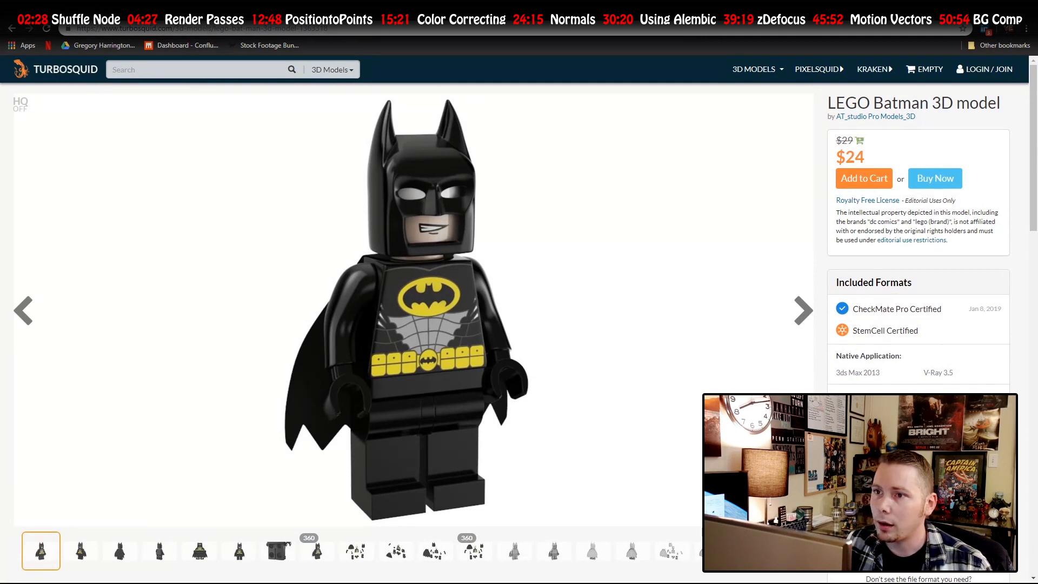
{"action": "left_click_drag", "start_coordinate": [394, 2], "coordinate": [324, 583]}
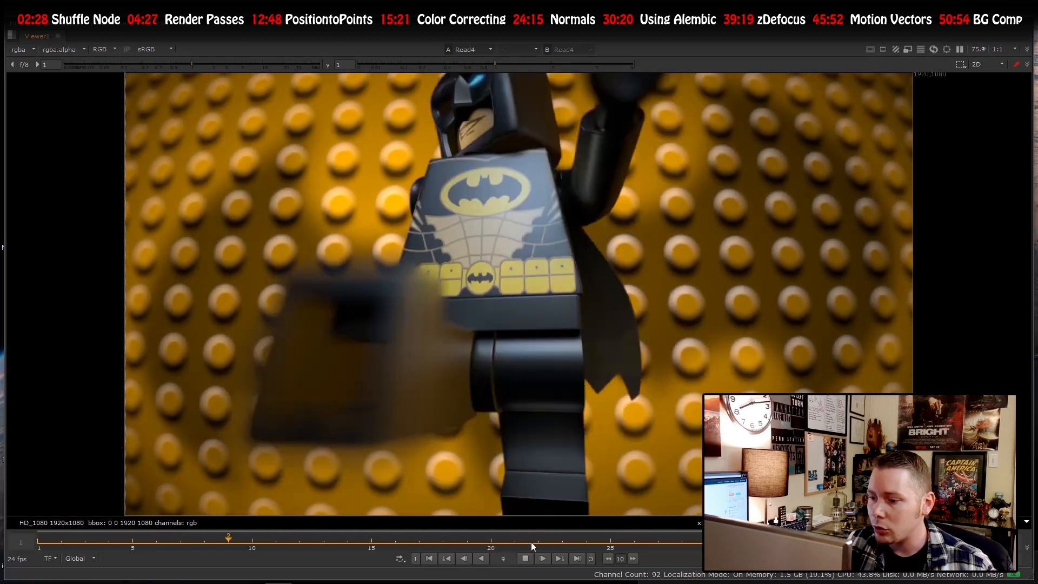
{"action": "left_click", "coordinate": [525, 558]}
{"action": "key", "text": "space"}
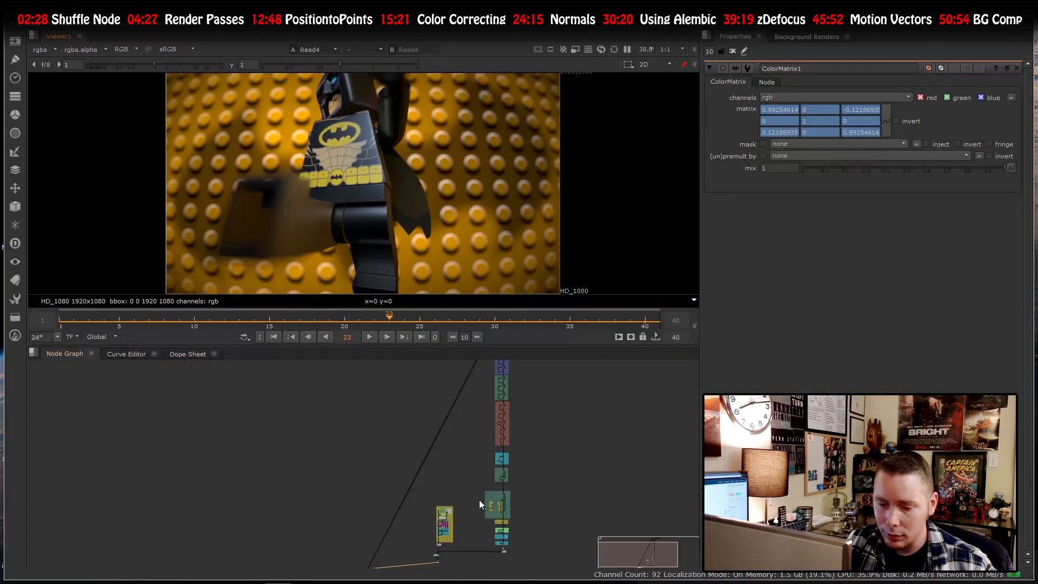
- Display the raw Read10 render in the viewer and play a few frames from frame 1
{"action": "scroll", "coordinate": [490, 408], "scroll_direction": "up", "scroll_amount": 10}
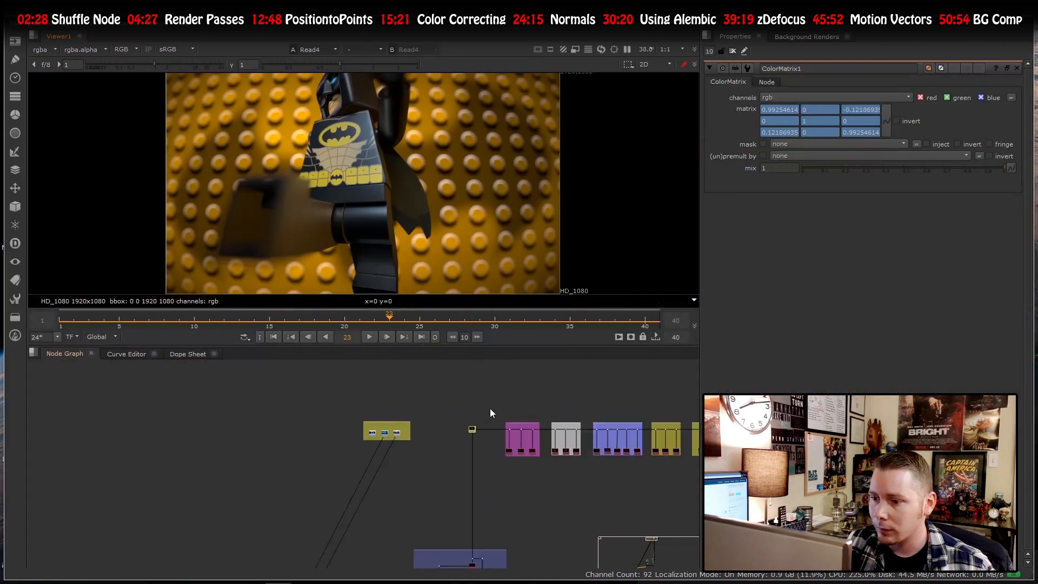
{"action": "left_click", "coordinate": [457, 448]}
{"action": "key", "text": "1"}
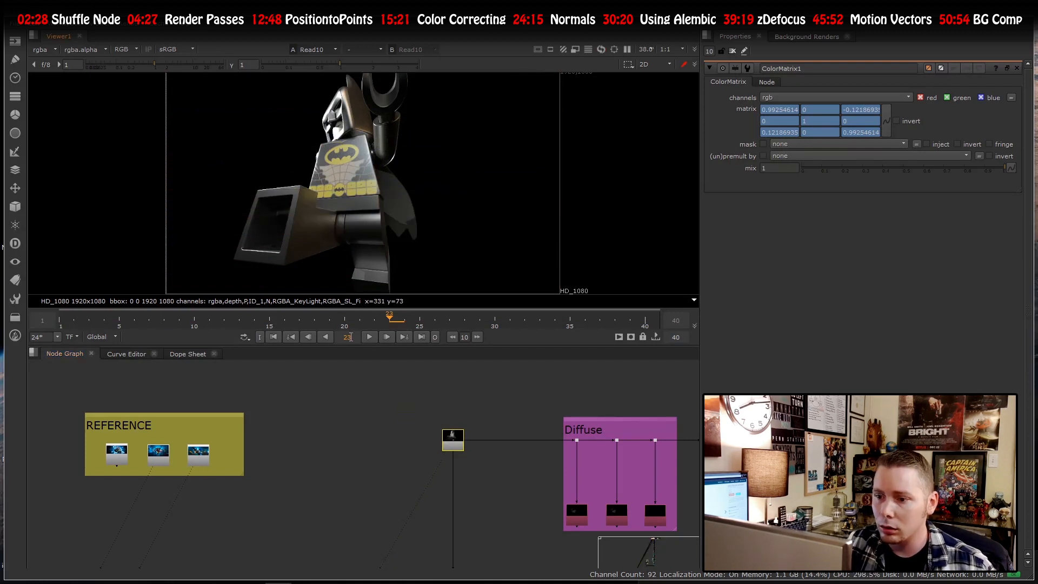
{"action": "key", "text": "l"}
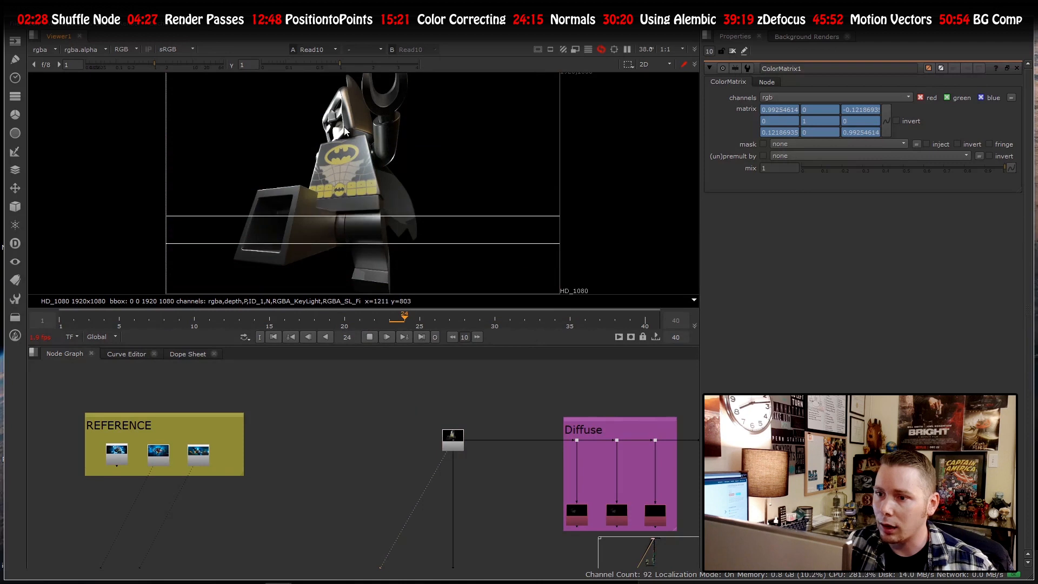
{"action": "left_click", "coordinate": [59, 324]}
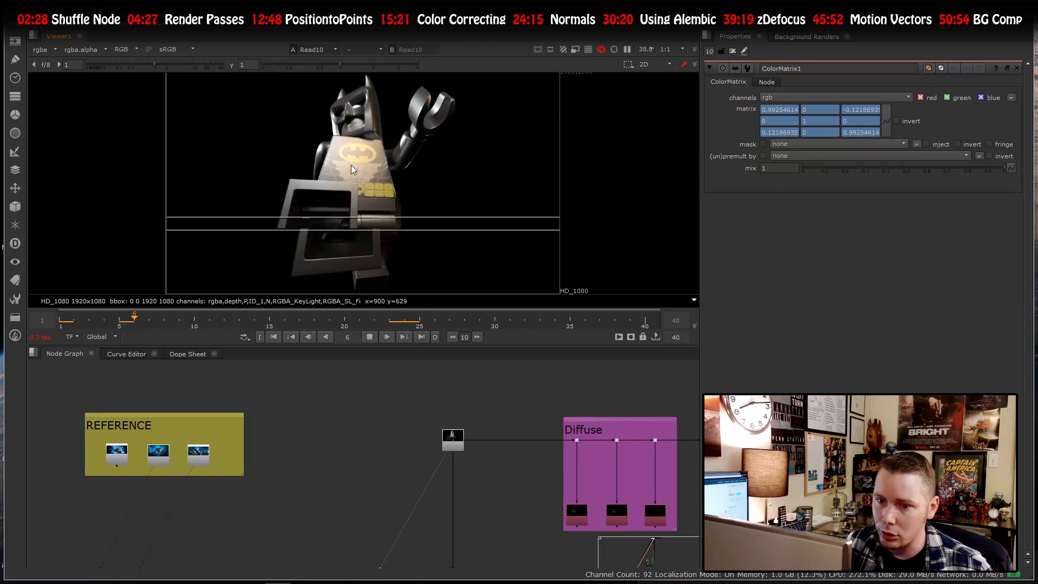
{"action": "left_click", "coordinate": [368, 336]}
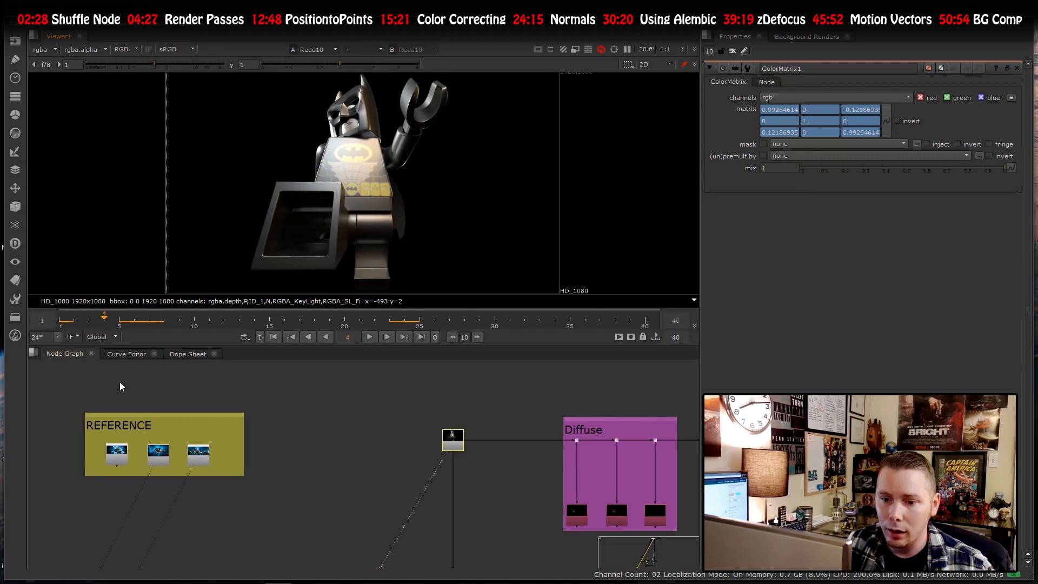
- Display the first image of the REFERENCE group and examine Batman's cape and belt up close
{"action": "left_click", "coordinate": [119, 453]}
{"action": "key", "text": "1"}
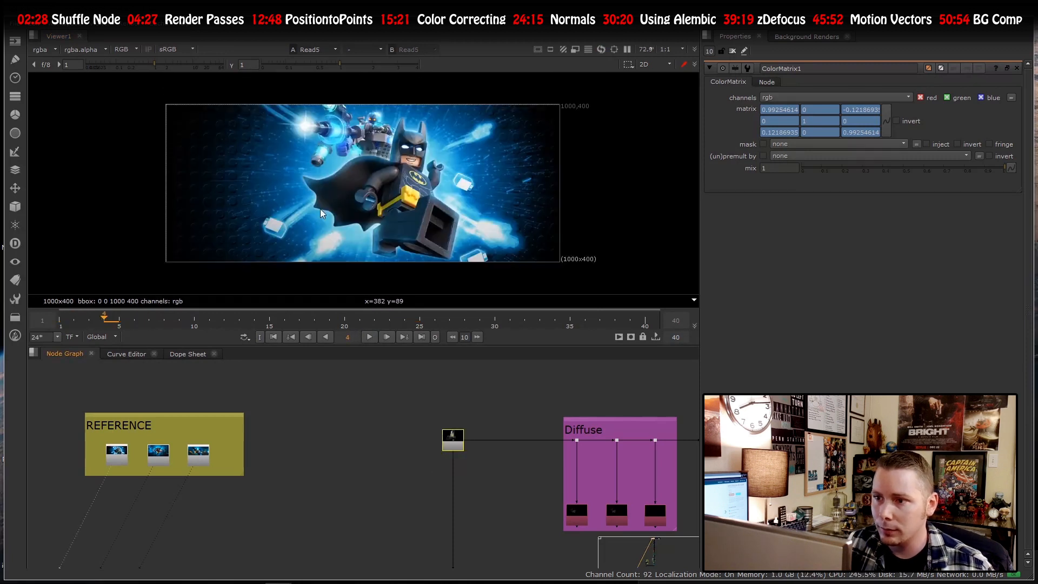
{"action": "scroll", "coordinate": [337, 182], "scroll_direction": "up", "scroll_amount": 1}
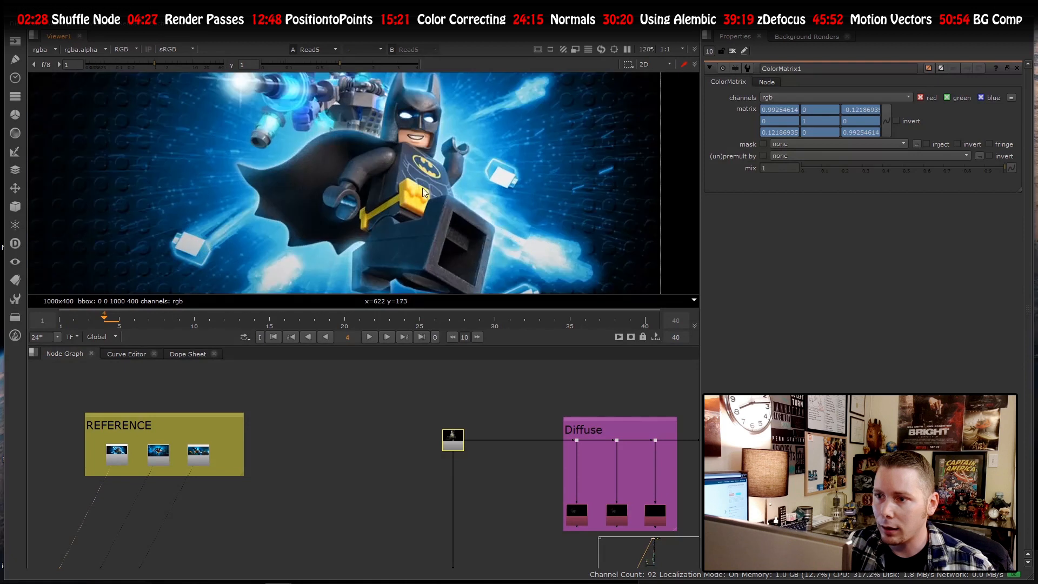
{"action": "scroll", "coordinate": [420, 186], "scroll_direction": "up", "scroll_amount": 1}
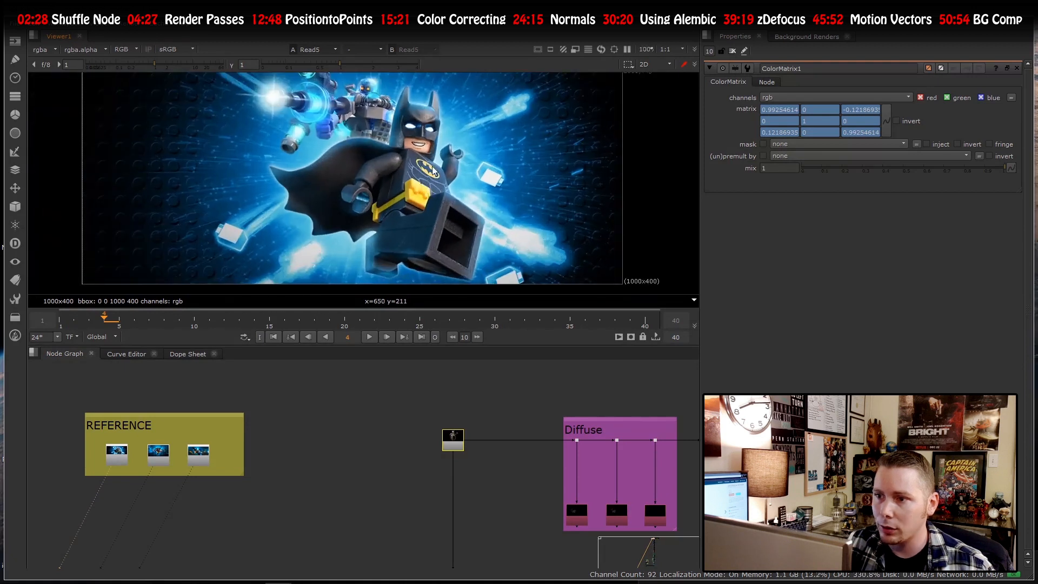
- Display the second REFERENCE image and examine the lighting on Batman's face and glowing eyes
{"action": "left_click", "coordinate": [162, 454]}
{"action": "key", "text": "1"}
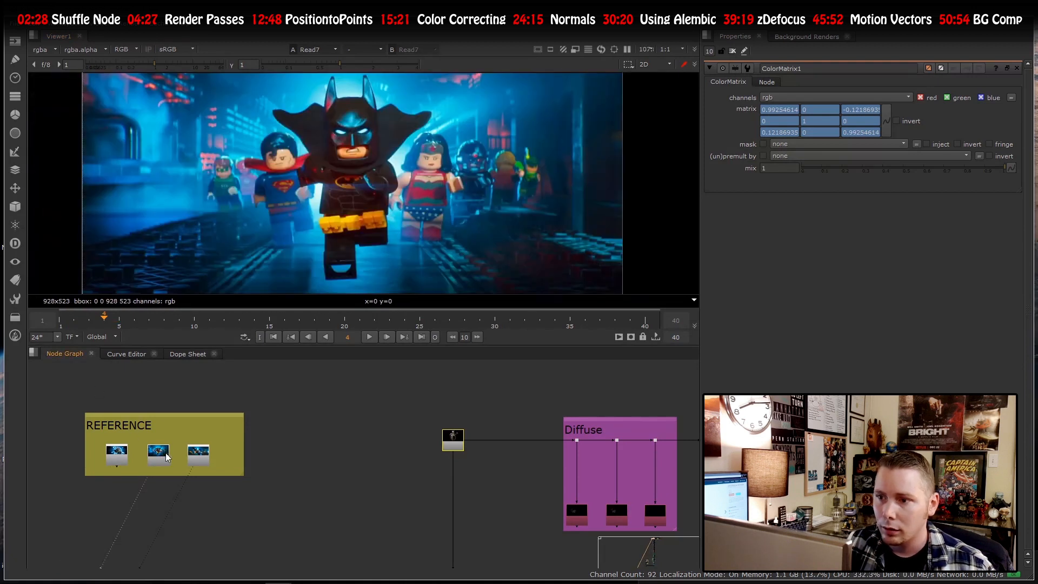
{"action": "scroll", "coordinate": [352, 198], "scroll_direction": "up", "scroll_amount": 2}
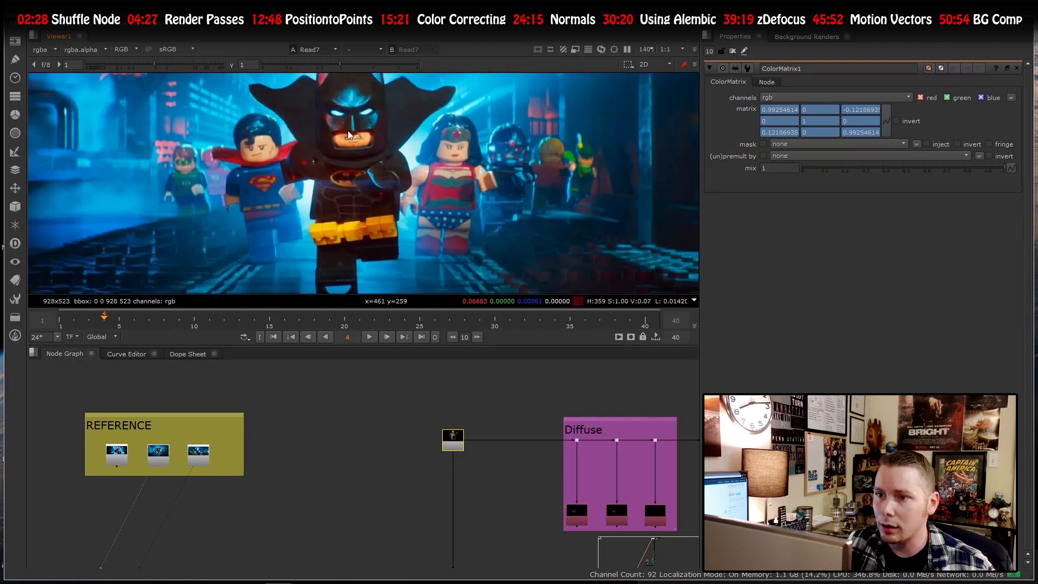
{"action": "scroll", "coordinate": [335, 162], "scroll_direction": "down", "scroll_amount": 3}
{"action": "scroll", "coordinate": [287, 121], "scroll_direction": "up", "scroll_amount": 7}
{"action": "scroll", "coordinate": [290, 128], "scroll_direction": "up", "scroll_amount": 1}
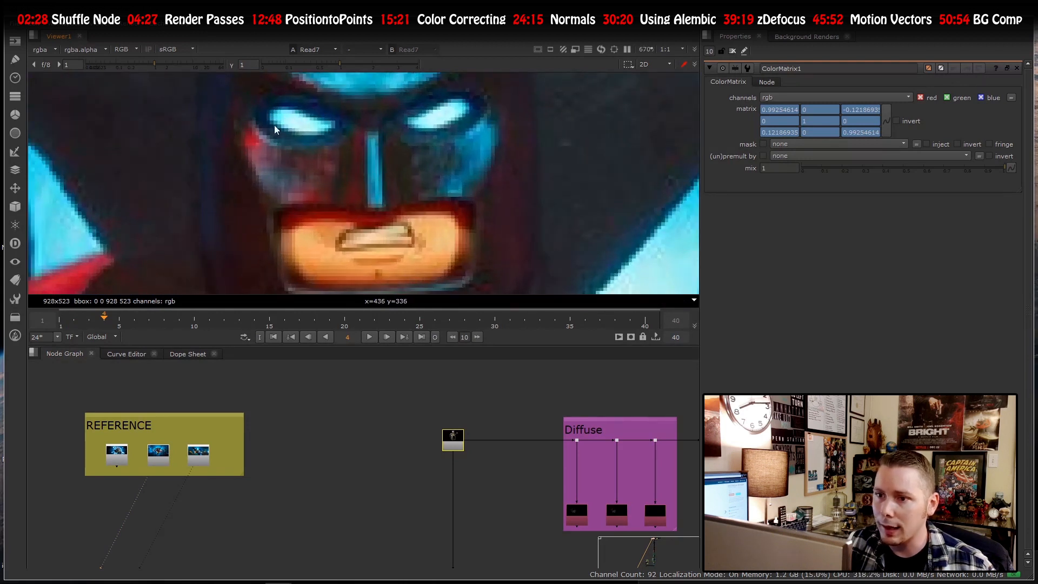
- Display the third REFERENCE image and examine Batman's mask and eyes
{"action": "left_click", "coordinate": [199, 457]}
{"action": "key", "text": "1"}
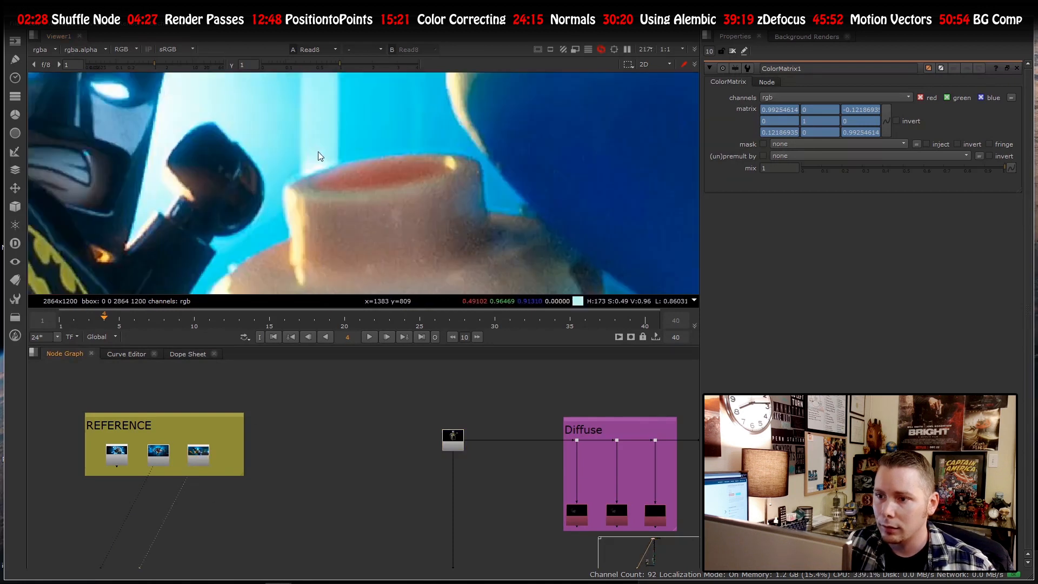
{"action": "scroll", "coordinate": [316, 156], "scroll_direction": "down", "scroll_amount": 10}
{"action": "scroll", "coordinate": [270, 137], "scroll_direction": "up", "scroll_amount": 5}
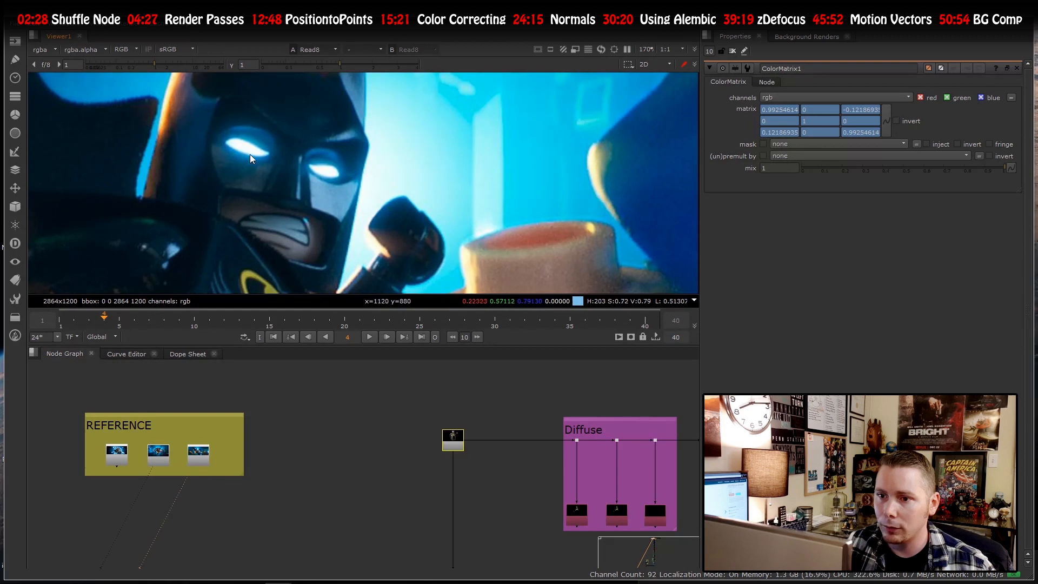
{"action": "scroll", "coordinate": [272, 136], "scroll_direction": "down", "scroll_amount": 3}
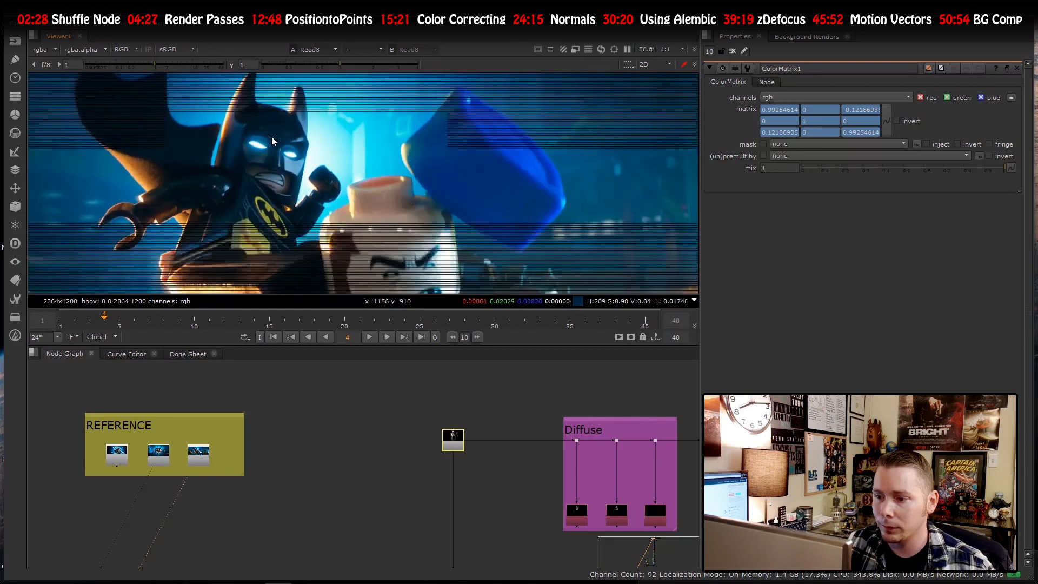
- Display the Read10 render again and examine the lighting around the mask's eyes and nose up close
{"action": "left_click", "coordinate": [451, 443]}
{"action": "key", "text": "1"}
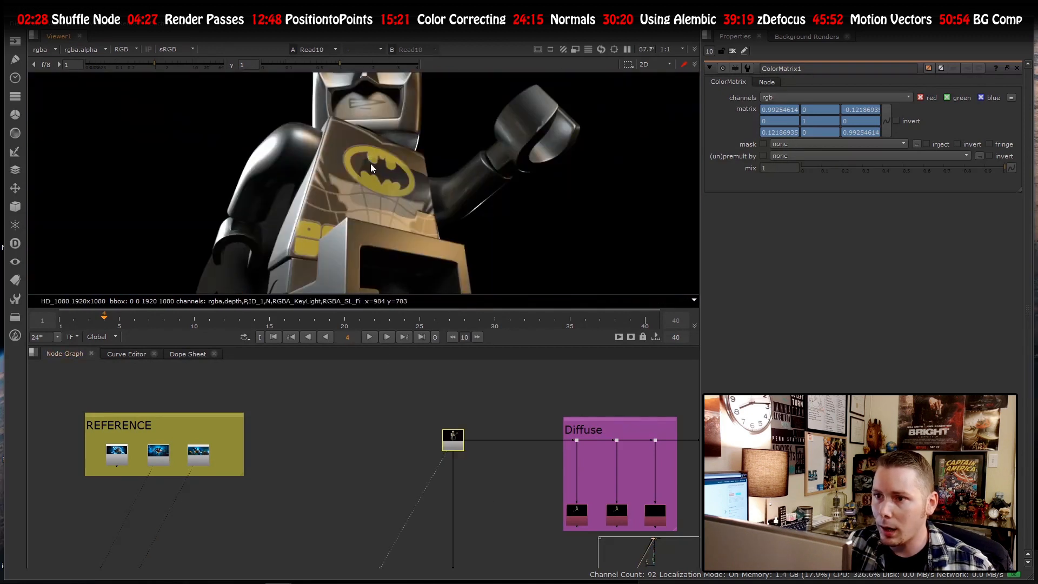
{"action": "scroll", "coordinate": [371, 168], "scroll_direction": "down", "scroll_amount": 2}
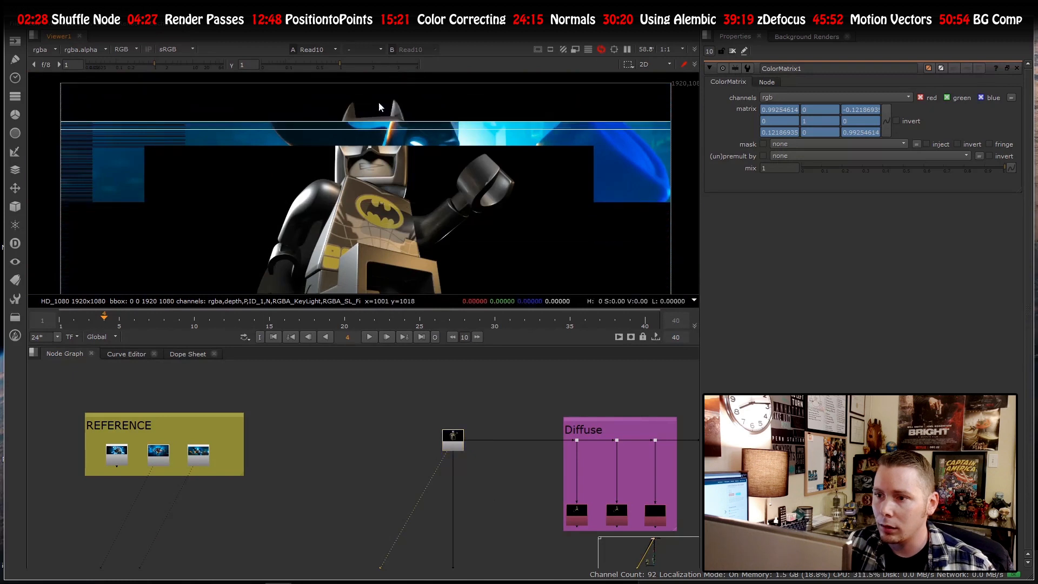
{"action": "scroll", "coordinate": [384, 157], "scroll_direction": "up", "scroll_amount": 6}
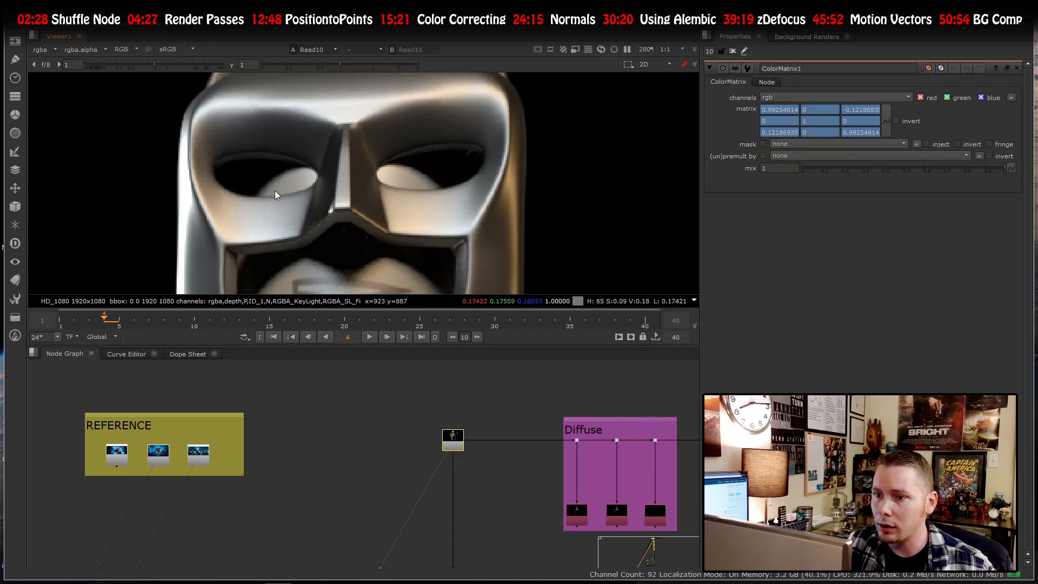
{"action": "scroll", "coordinate": [275, 194], "scroll_direction": "up", "scroll_amount": 2}
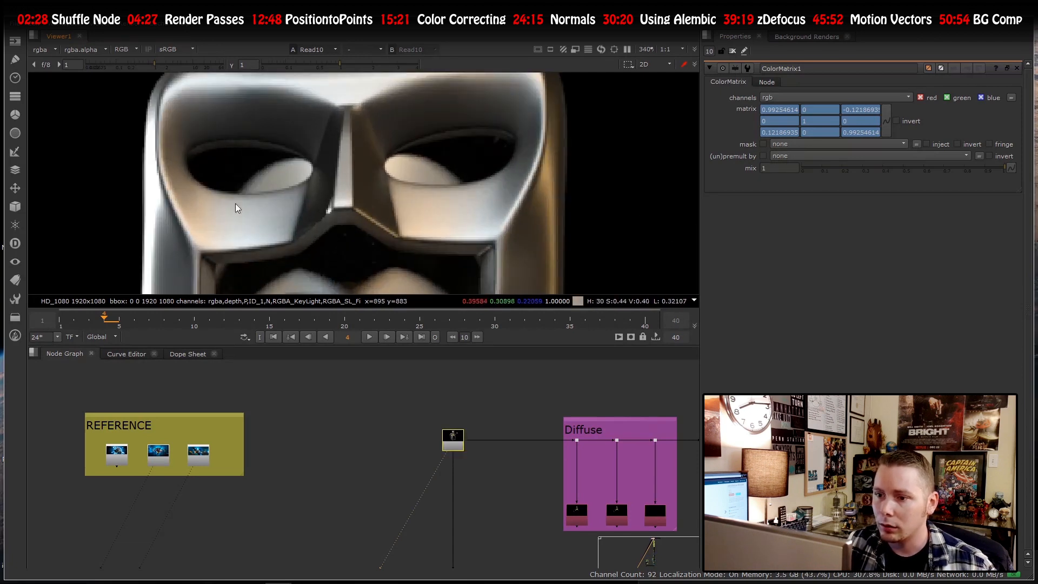
{"action": "scroll", "coordinate": [236, 208], "scroll_direction": "down", "scroll_amount": 4}
{"action": "scroll", "coordinate": [332, 184], "scroll_direction": "up", "scroll_amount": 2}
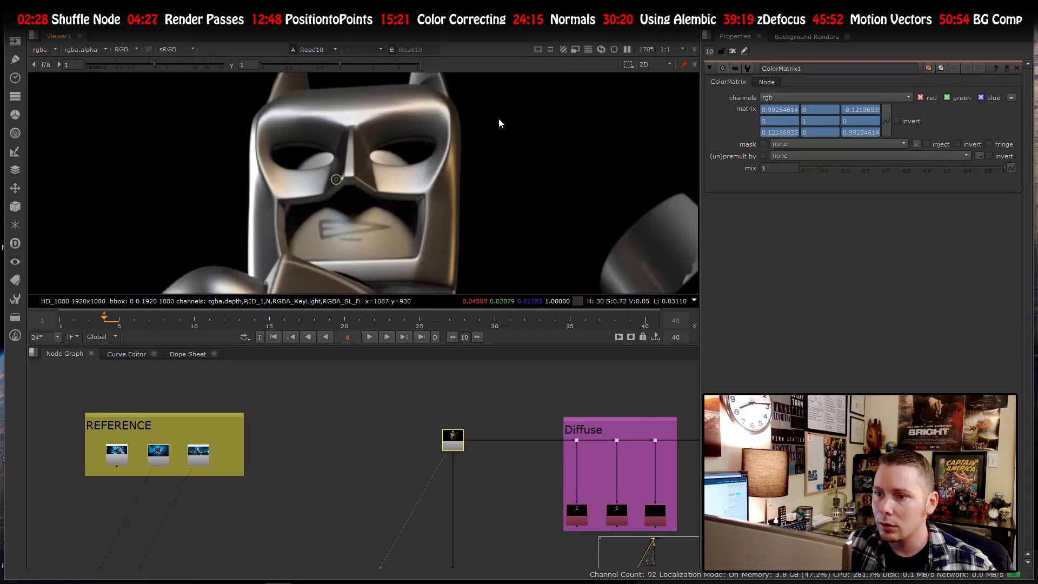
{"action": "scroll", "coordinate": [370, 166], "scroll_direction": "up", "scroll_amount": 3}
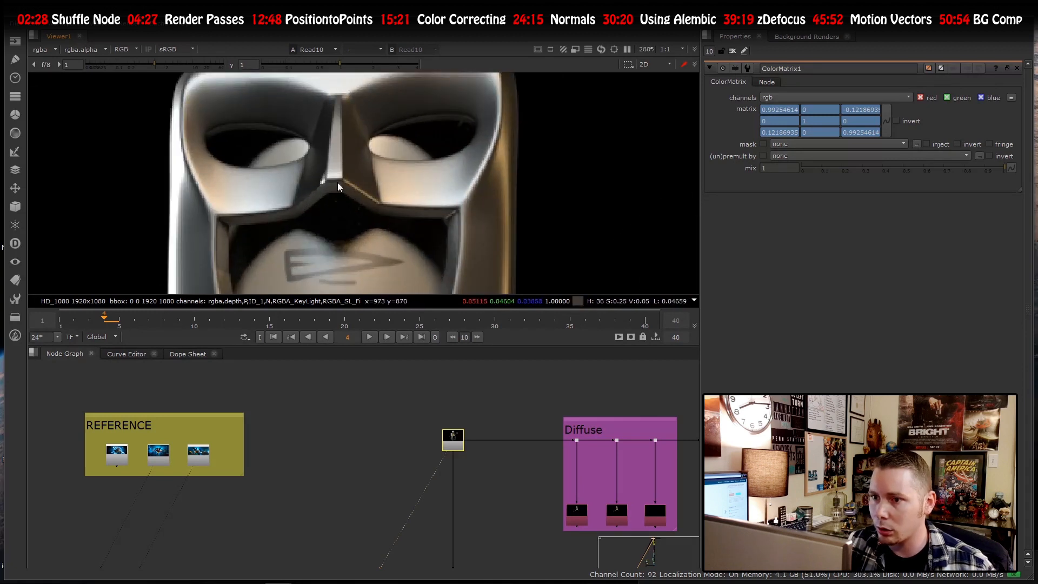
{"action": "scroll", "coordinate": [338, 186], "scroll_direction": "down", "scroll_amount": 8}
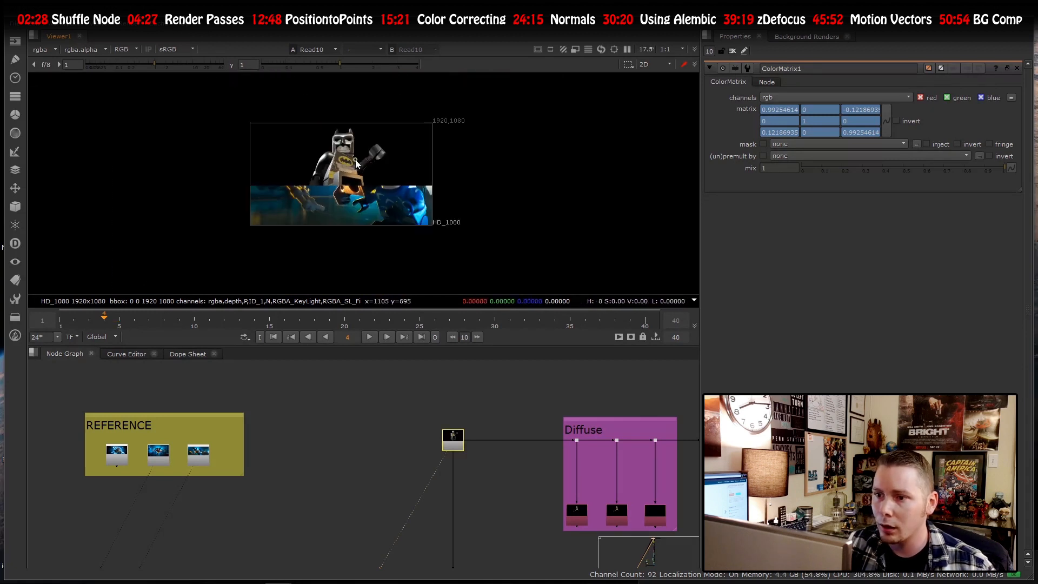
- Survey the render pass groups branching from Read10, from Diffuse and Specular through Mattes and Position Pass
{"action": "scroll", "coordinate": [343, 422], "scroll_direction": "down", "scroll_amount": 5}
{"action": "scroll", "coordinate": [346, 433], "scroll_direction": "up", "scroll_amount": 3}
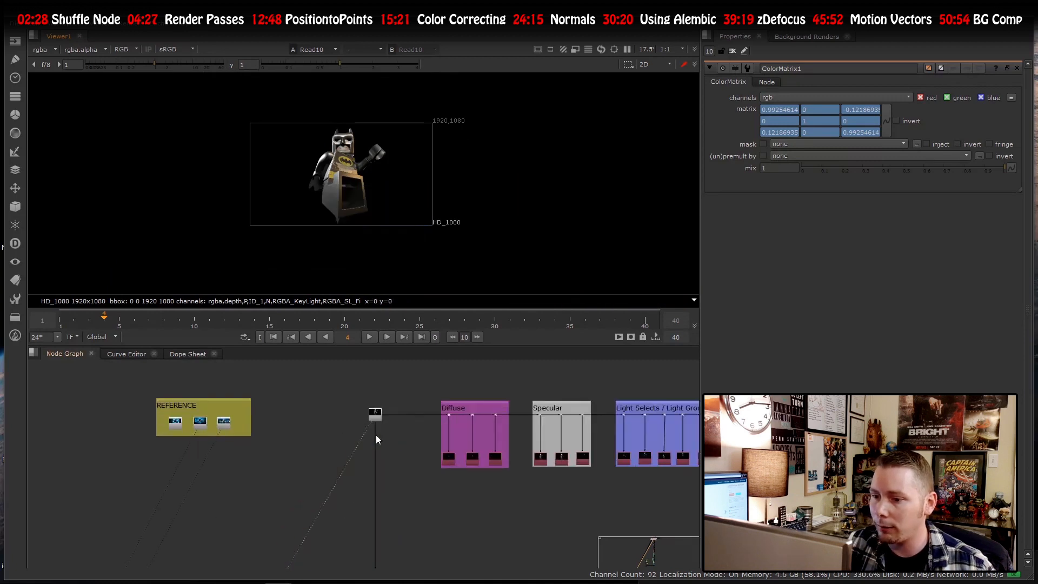
{"action": "scroll", "coordinate": [367, 424], "scroll_direction": "up", "scroll_amount": 3}
{"action": "scroll", "coordinate": [341, 413], "scroll_direction": "down", "scroll_amount": 4}
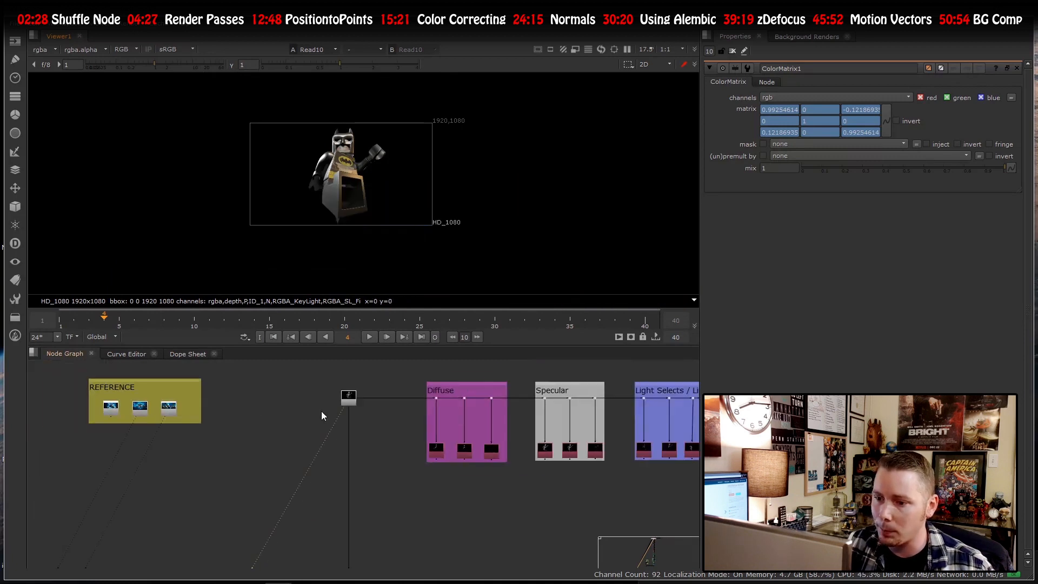
{"action": "scroll", "coordinate": [270, 397], "scroll_direction": "down", "scroll_amount": 4}
{"action": "scroll", "coordinate": [286, 414], "scroll_direction": "up", "scroll_amount": 7}
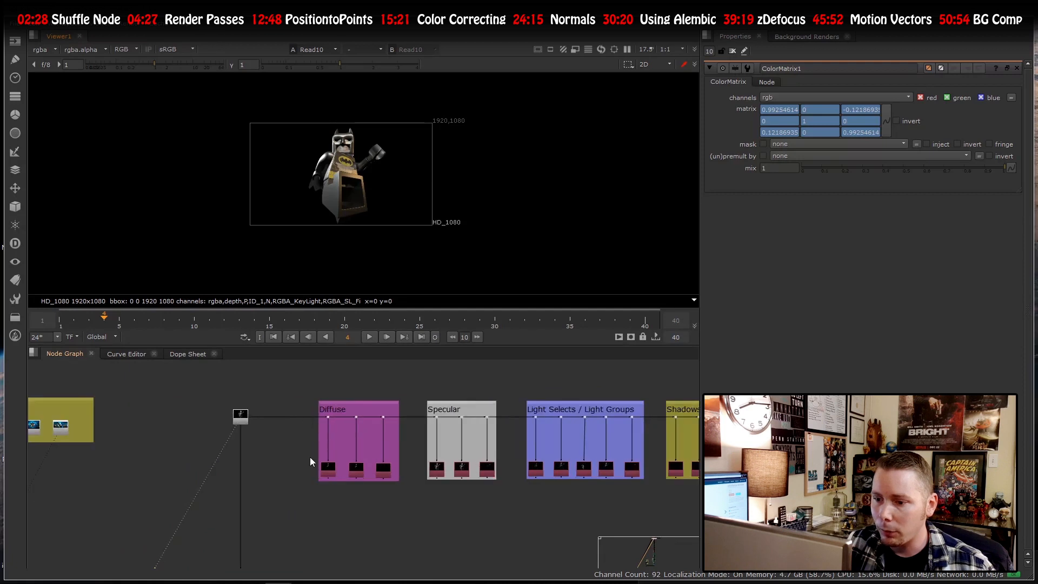
{"action": "scroll", "coordinate": [410, 428], "scroll_direction": "up", "scroll_amount": 2}
{"action": "scroll", "coordinate": [265, 421], "scroll_direction": "down", "scroll_amount": 5}
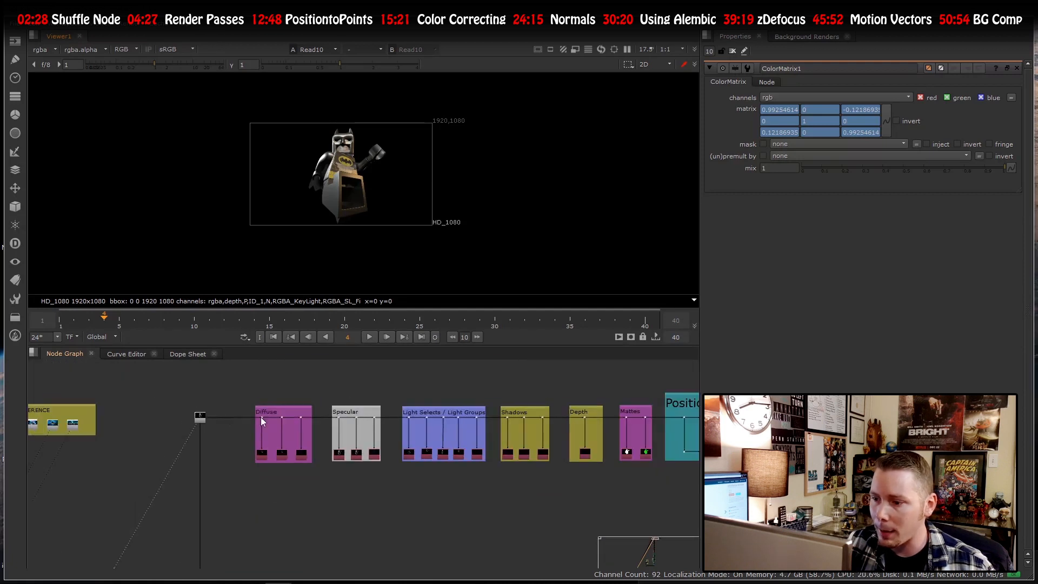
{"action": "scroll", "coordinate": [459, 432], "scroll_direction": "down", "scroll_amount": 2}
{"action": "scroll", "coordinate": [582, 433], "scroll_direction": "up", "scroll_amount": 2}
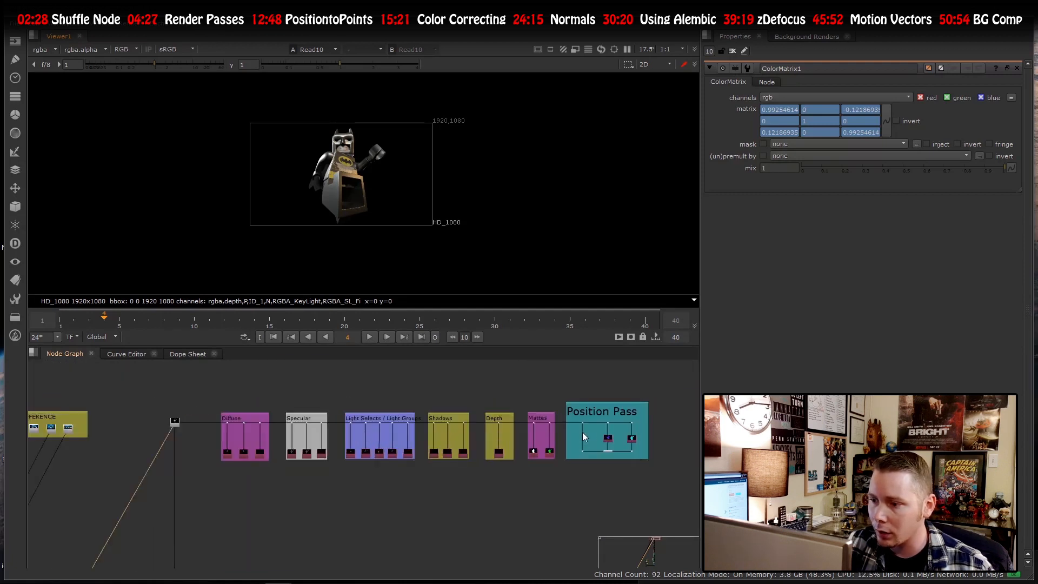
- Add a Shuffle node beside the Diffuse group, connect its input to Read10 and display it in the viewer
{"action": "scroll", "coordinate": [186, 438], "scroll_direction": "up", "scroll_amount": 5}
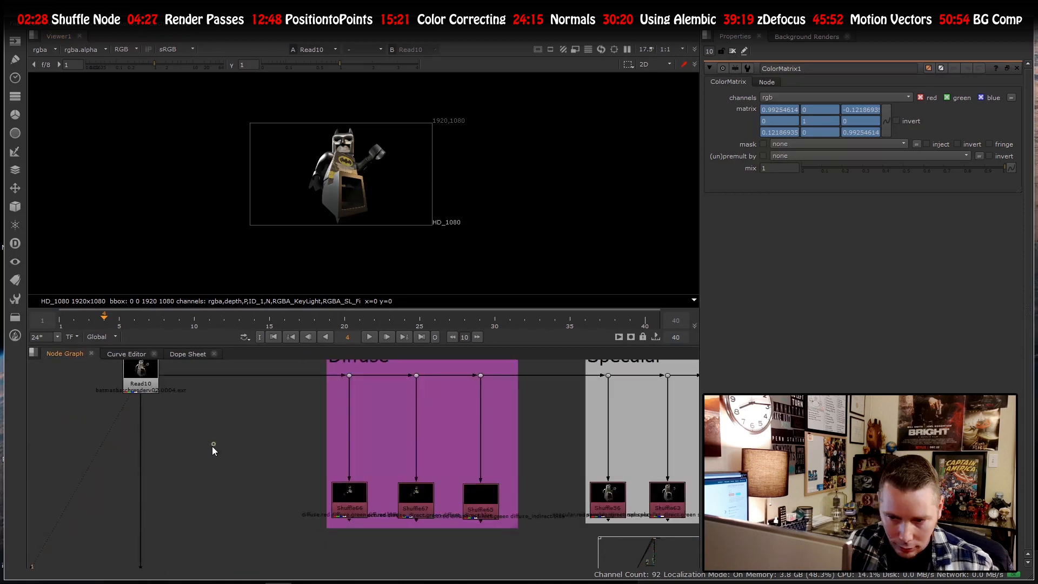
{"action": "key", "text": "Tab"}
{"action": "type", "text": "shuffl"}
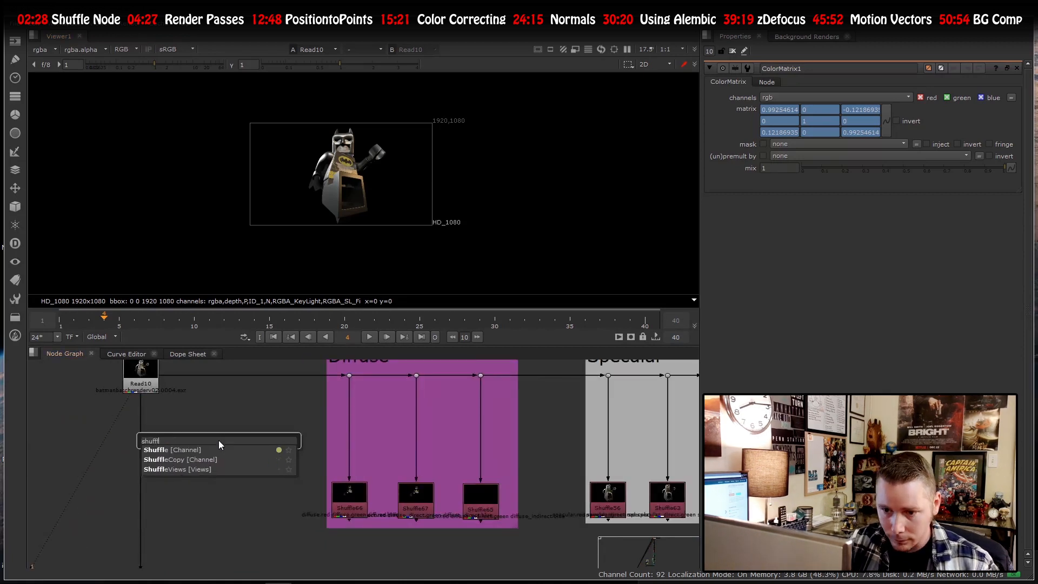
{"action": "key", "text": "Return"}
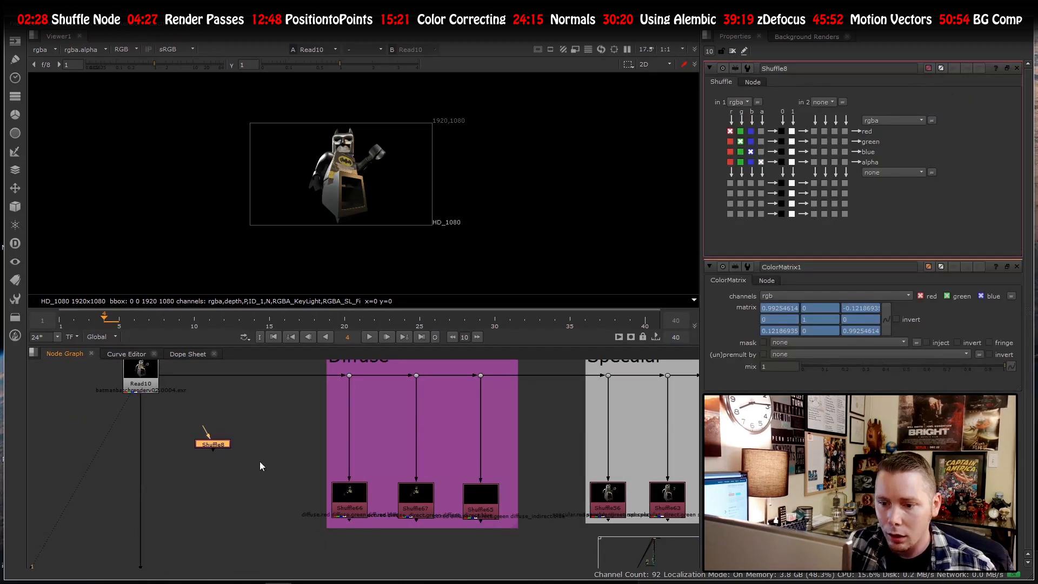
{"action": "left_click_drag", "start_coordinate": [195, 428], "coordinate": [147, 376]}
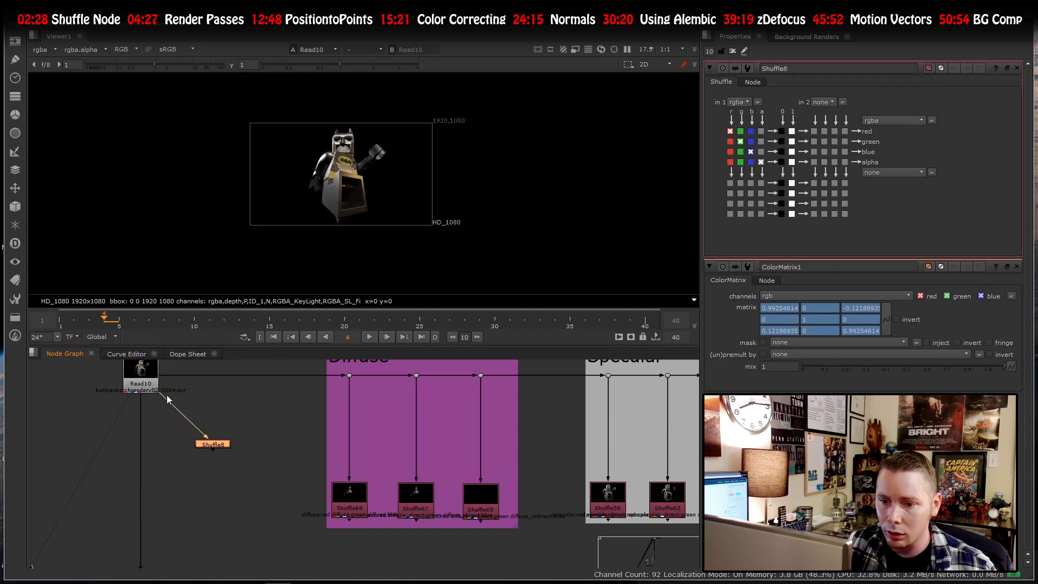
{"action": "left_click", "coordinate": [145, 394]}
{"action": "scroll", "coordinate": [163, 410], "scroll_direction": "down", "scroll_amount": 3}
{"action": "scroll", "coordinate": [153, 394], "scroll_direction": "up", "scroll_amount": 5}
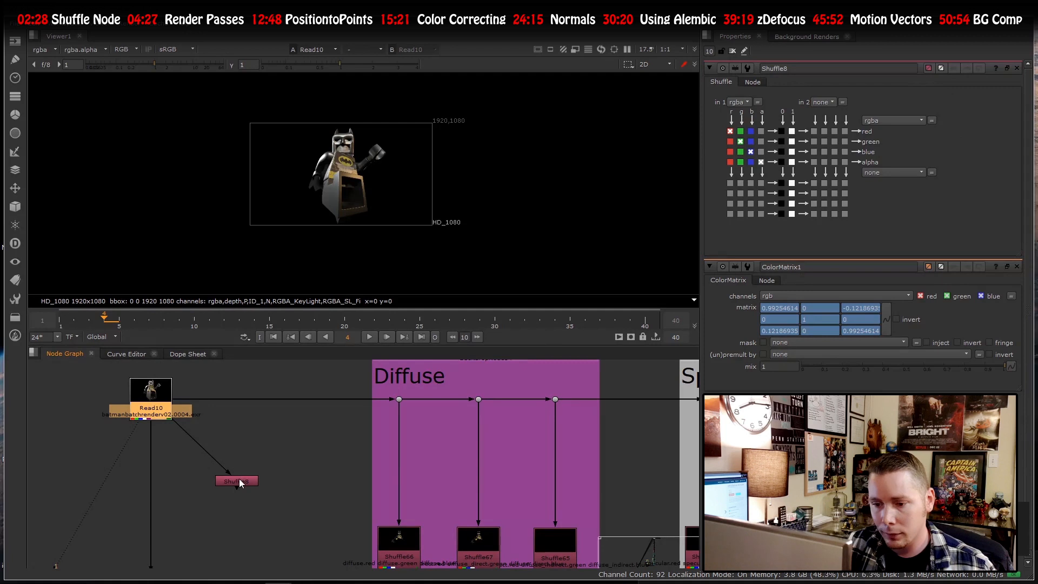
{"action": "left_click", "coordinate": [238, 480]}
{"action": "key", "text": "1"}
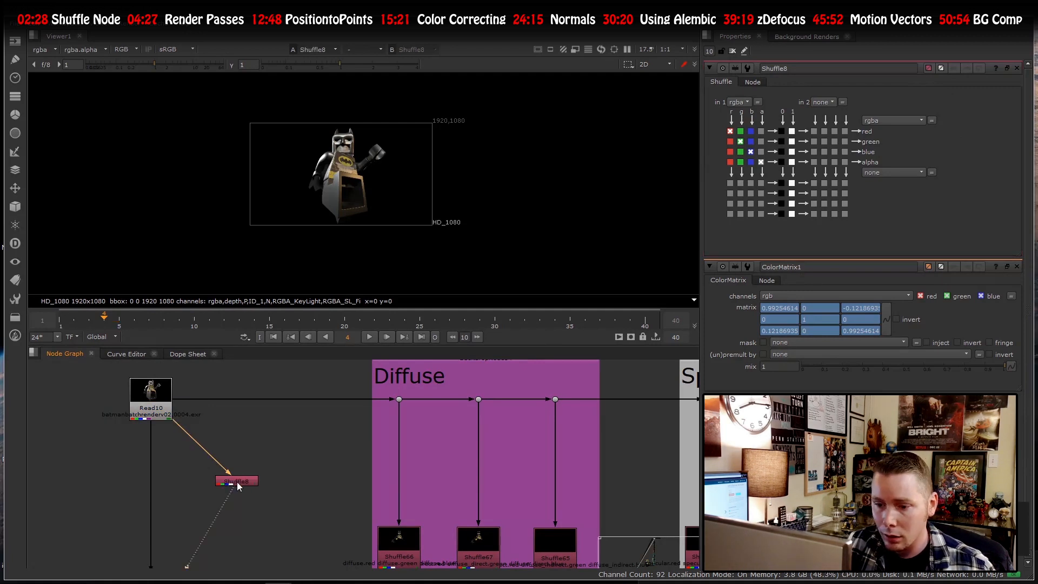
- Set the new Shuffle node's first input layer to diffuse
{"action": "scroll", "coordinate": [233, 485], "scroll_direction": "up", "scroll_amount": 2}
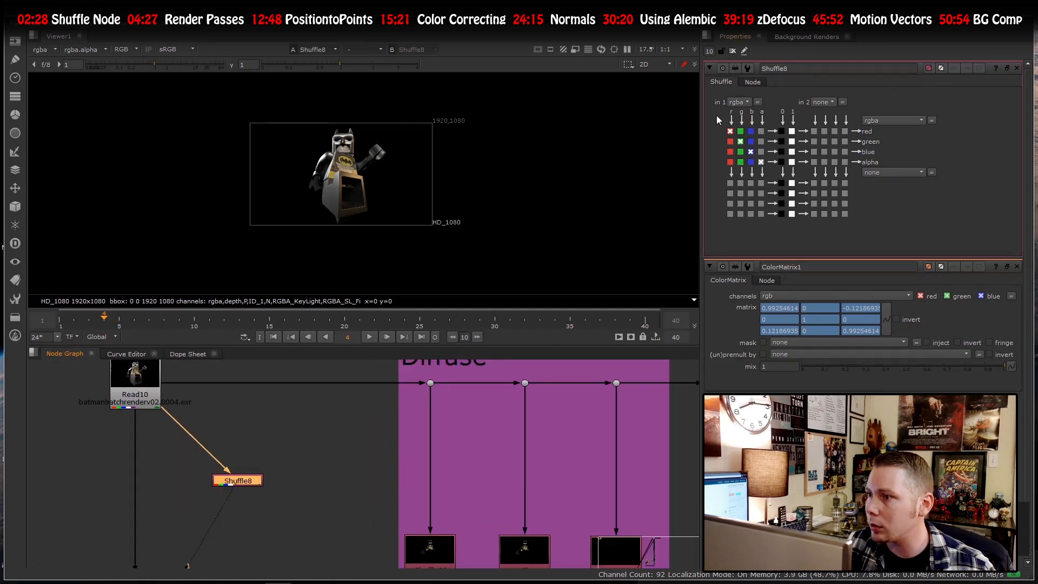
{"action": "left_click", "coordinate": [742, 103]}
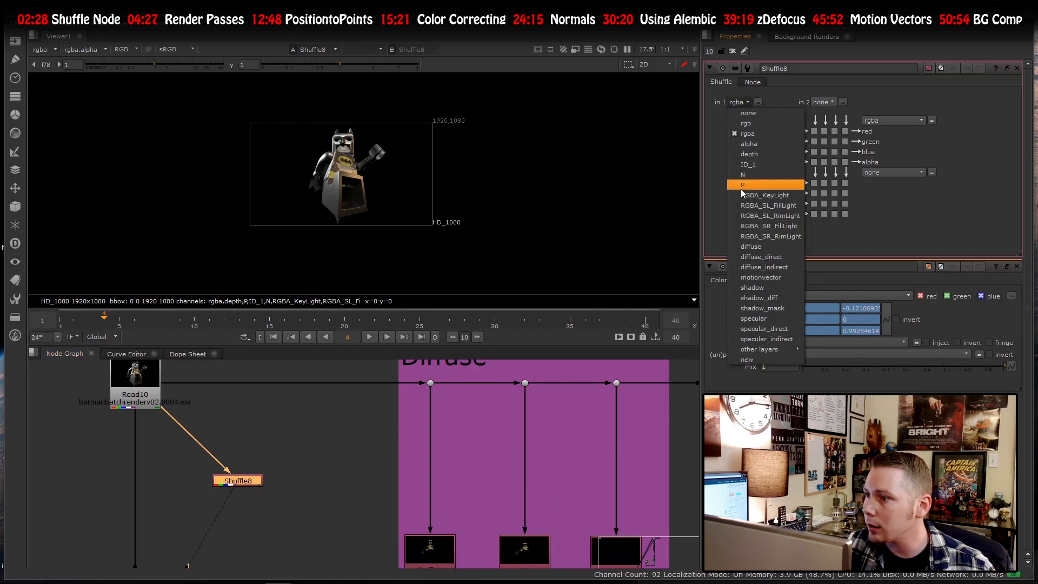
{"action": "left_click", "coordinate": [750, 247]}
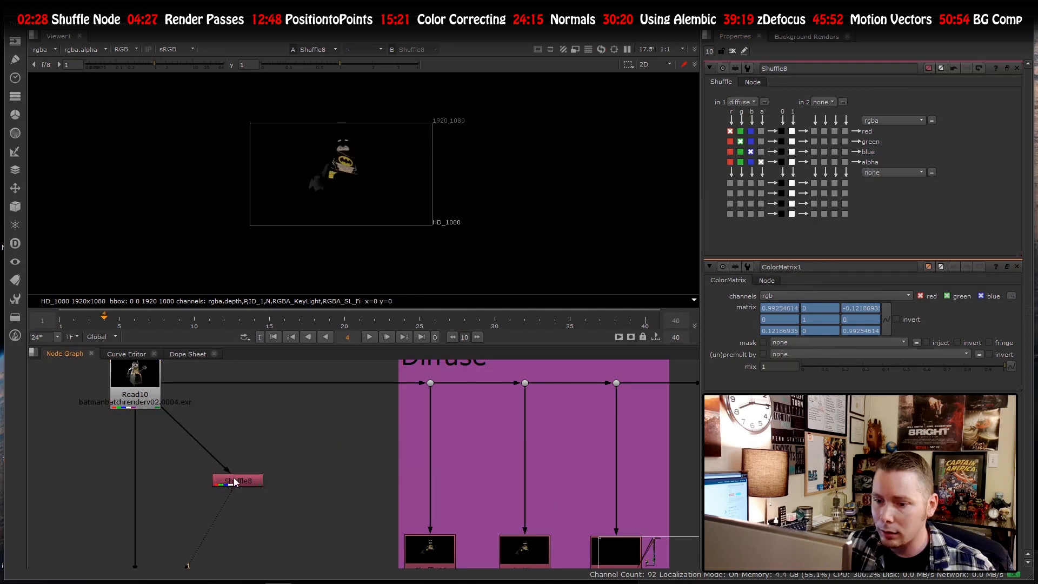
{"action": "left_click", "coordinate": [285, 491]}
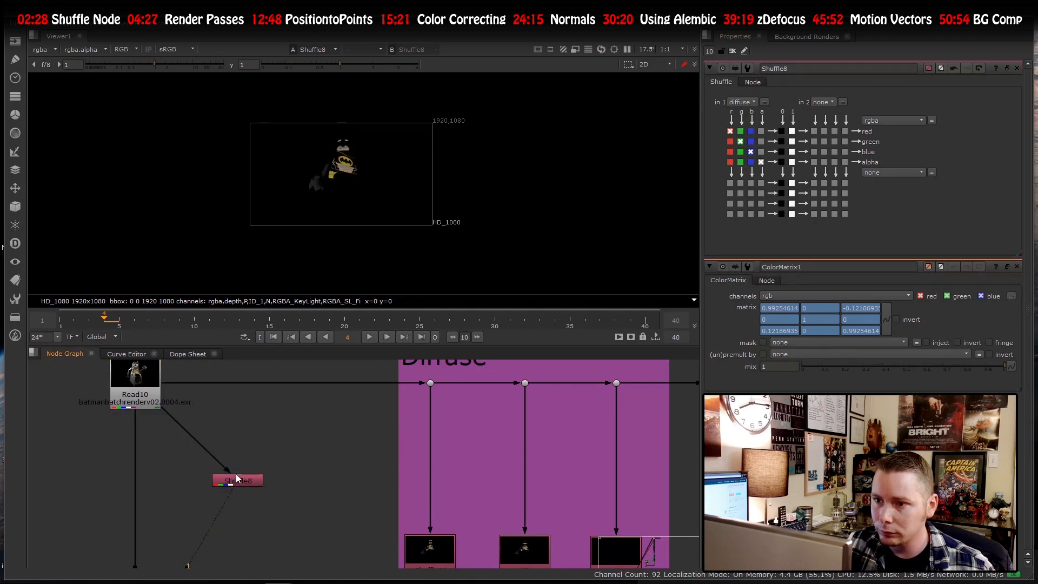
- Delete the test Shuffle node connected to Read10 beside the Diffuse group
{"action": "scroll", "coordinate": [239, 466], "scroll_direction": "down", "scroll_amount": 6}
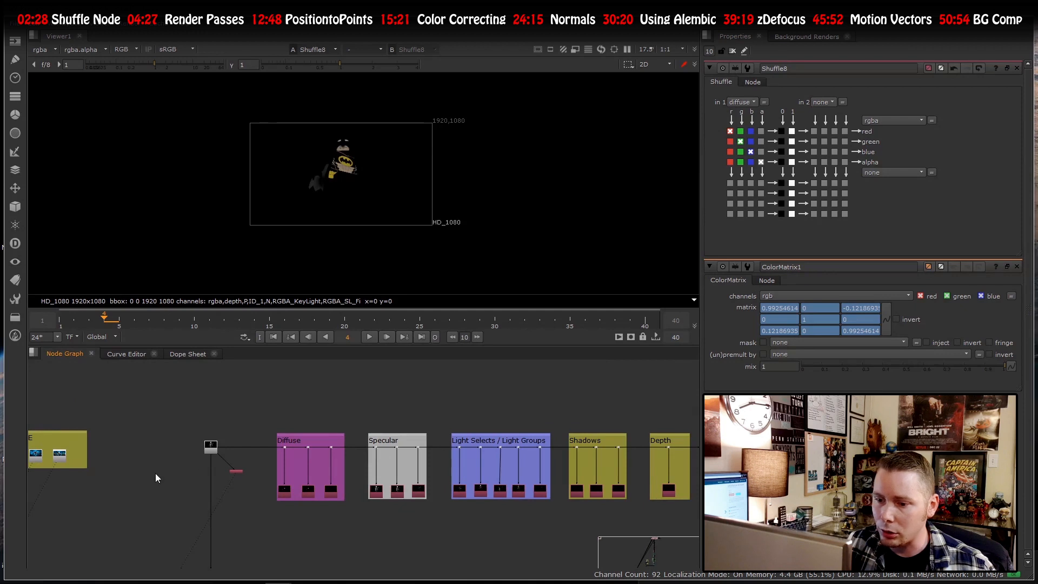
{"action": "scroll", "coordinate": [238, 462], "scroll_direction": "up", "scroll_amount": 6}
{"action": "scroll", "coordinate": [236, 459], "scroll_direction": "down", "scroll_amount": 2}
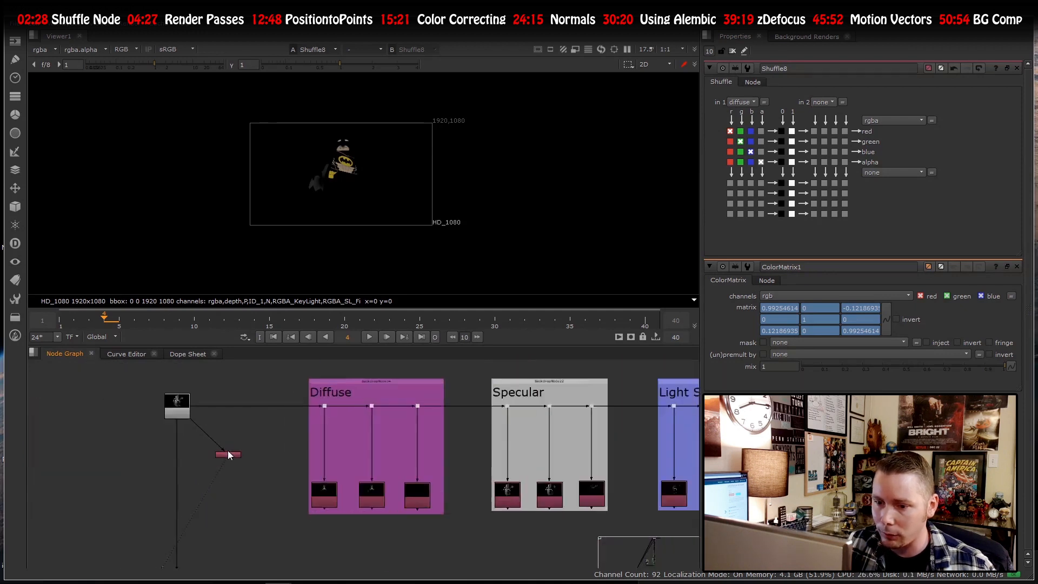
{"action": "scroll", "coordinate": [227, 454], "scroll_direction": "up", "scroll_amount": 3}
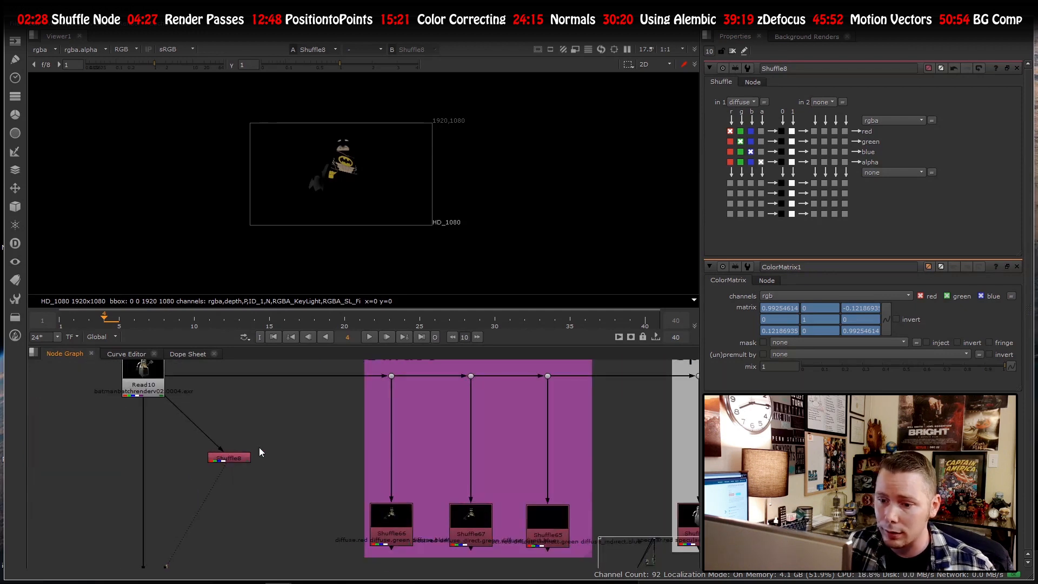
{"action": "left_click", "coordinate": [228, 457]}
{"action": "key", "text": "Delete"}
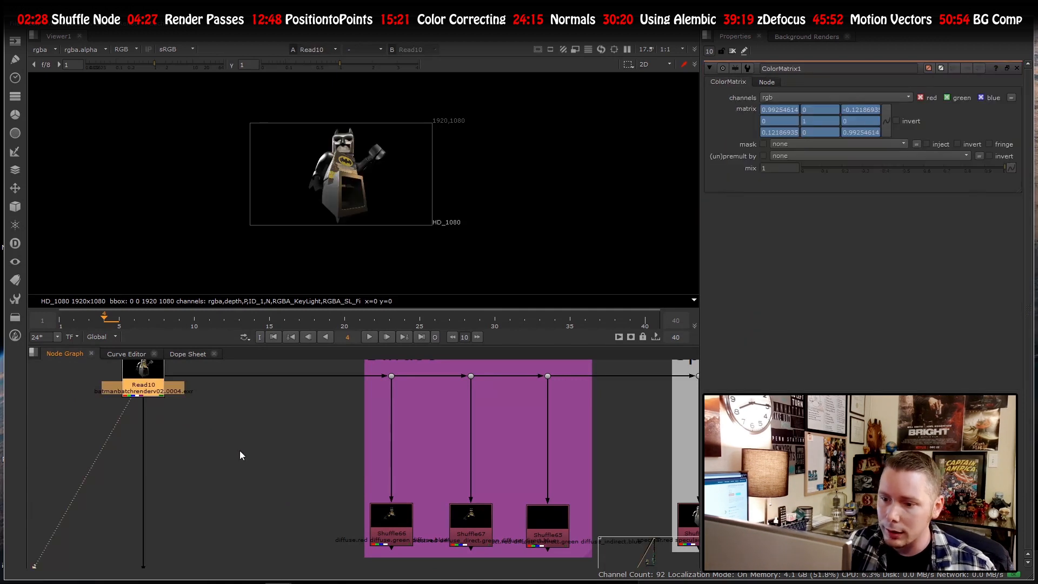
- Display the first Shuffle node of the Diffuse group in the viewer
{"action": "scroll", "coordinate": [308, 396], "scroll_direction": "down", "scroll_amount": 6}
{"action": "scroll", "coordinate": [314, 445], "scroll_direction": "up", "scroll_amount": 5}
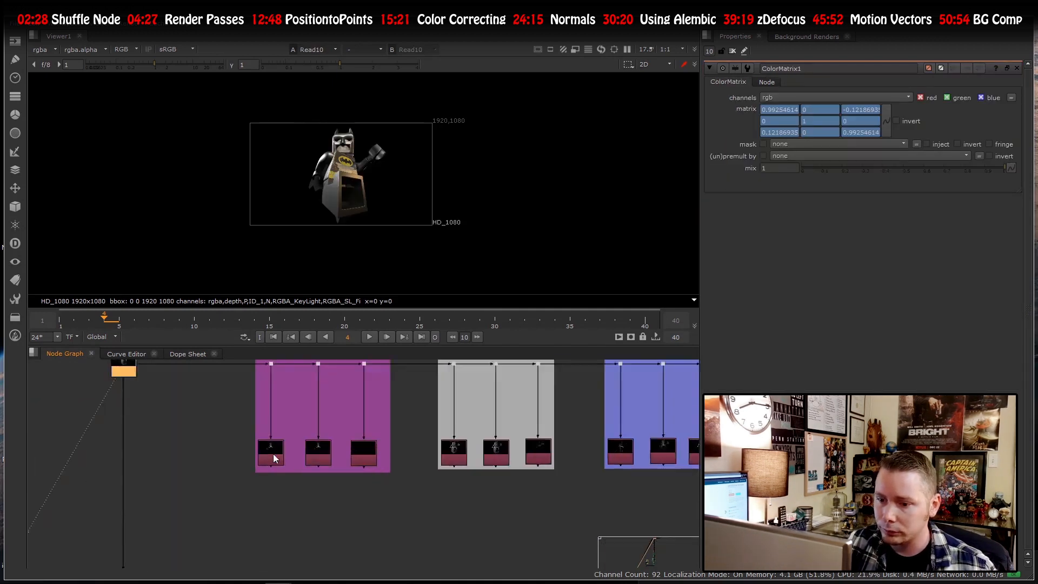
{"action": "scroll", "coordinate": [272, 453], "scroll_direction": "up", "scroll_amount": 3}
{"action": "left_click", "coordinate": [272, 456]}
{"action": "key", "text": "1"}
{"action": "scroll", "coordinate": [272, 454], "scroll_direction": "down", "scroll_amount": 3}
{"action": "scroll", "coordinate": [272, 453], "scroll_direction": "down", "scroll_amount": 3}
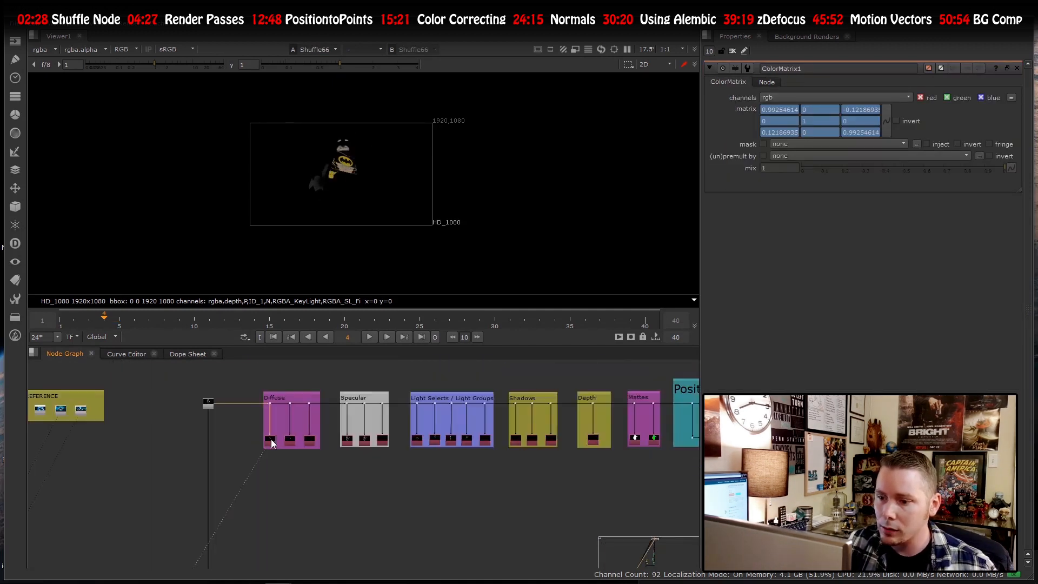
- Survey the pass groups from Diffuse and Specular through Light Selects, Shadows, Depth and Mattes to Position Pass
{"action": "scroll", "coordinate": [262, 469], "scroll_direction": "down", "scroll_amount": 2}
{"action": "scroll", "coordinate": [542, 432], "scroll_direction": "up", "scroll_amount": 4}
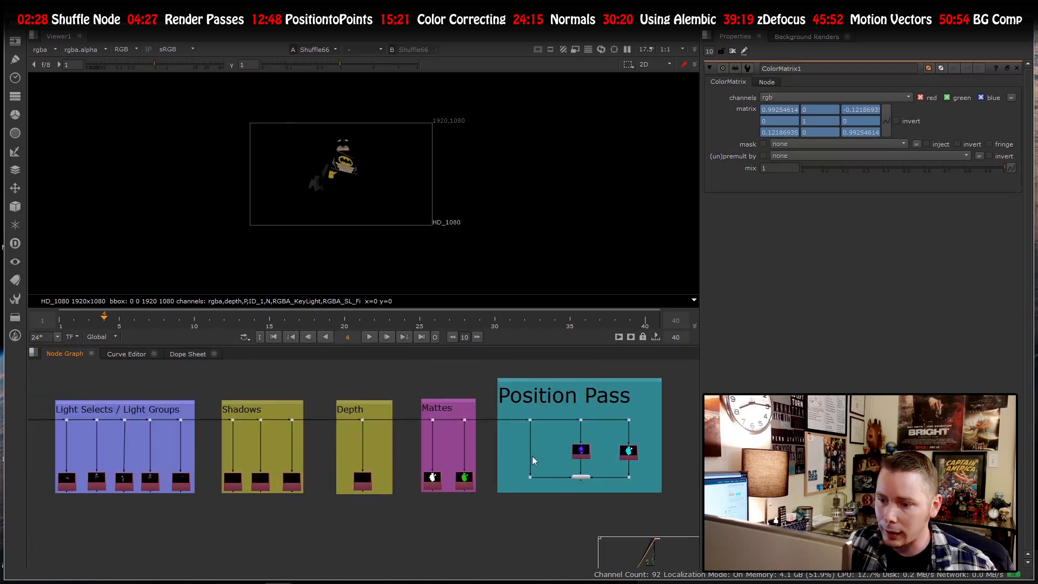
{"action": "scroll", "coordinate": [468, 439], "scroll_direction": "down", "scroll_amount": 4}
{"action": "scroll", "coordinate": [229, 430], "scroll_direction": "up", "scroll_amount": 6}
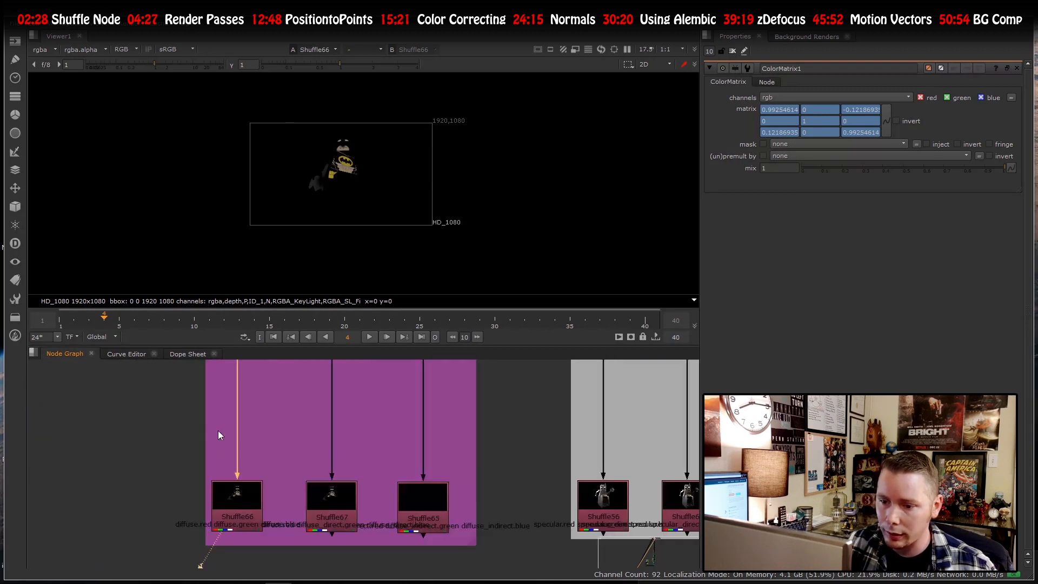
{"action": "scroll", "coordinate": [260, 470], "scroll_direction": "down", "scroll_amount": 4}
{"action": "scroll", "coordinate": [227, 434], "scroll_direction": "up", "scroll_amount": 2}
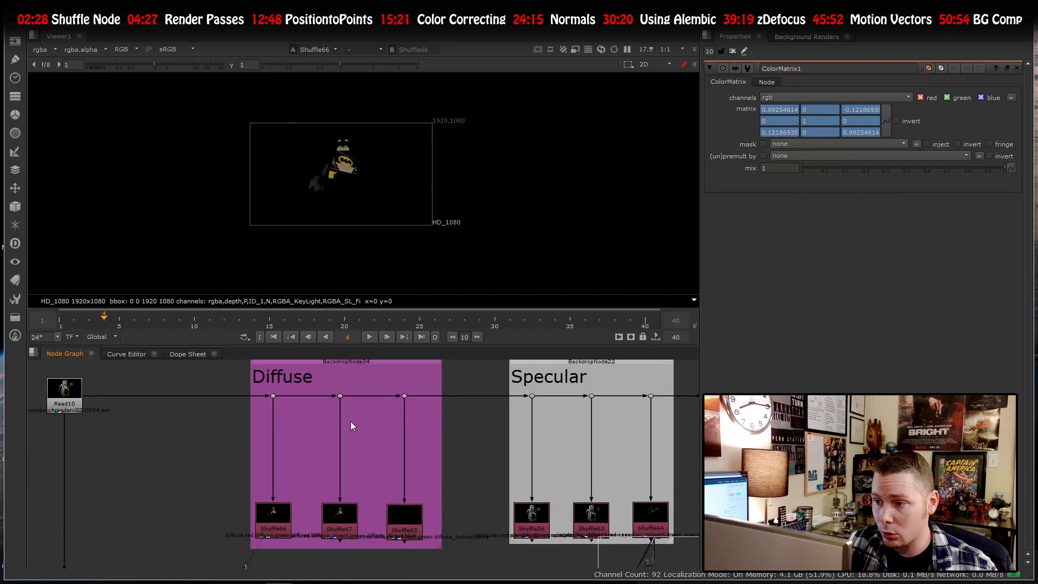
- Add a Shuffle node beside the Diffuse group and connect its input to the group's first dot
{"action": "scroll", "coordinate": [196, 492], "scroll_direction": "up", "scroll_amount": 2}
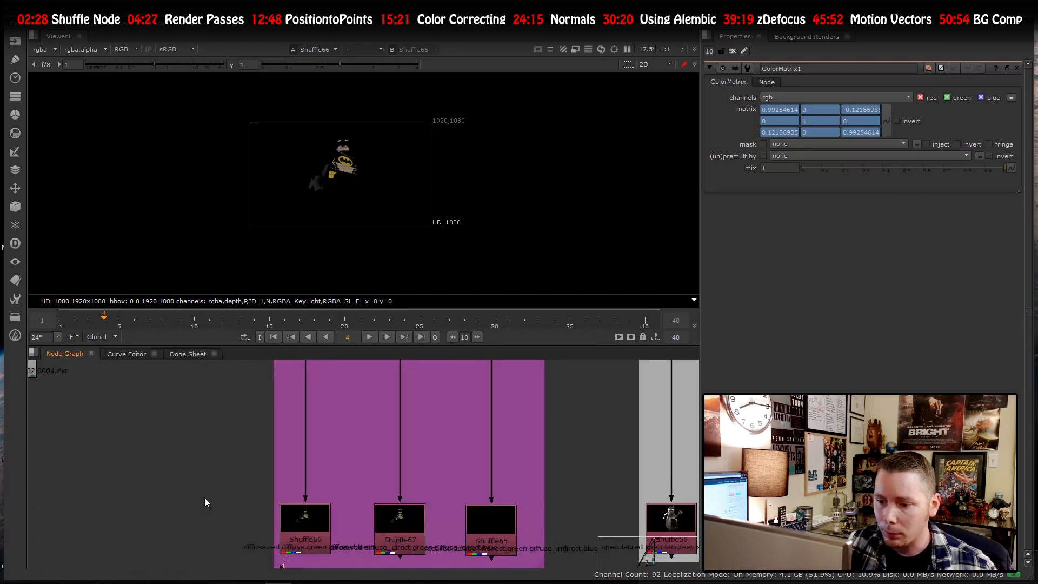
{"action": "key", "text": "Tab"}
{"action": "type", "text": "shuffl"}
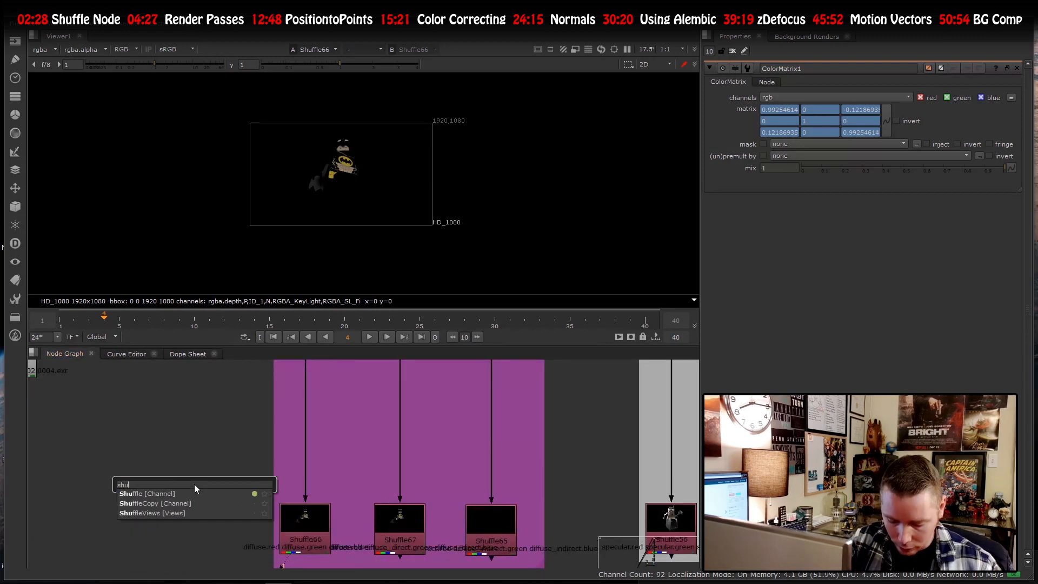
{"action": "key", "text": "Return"}
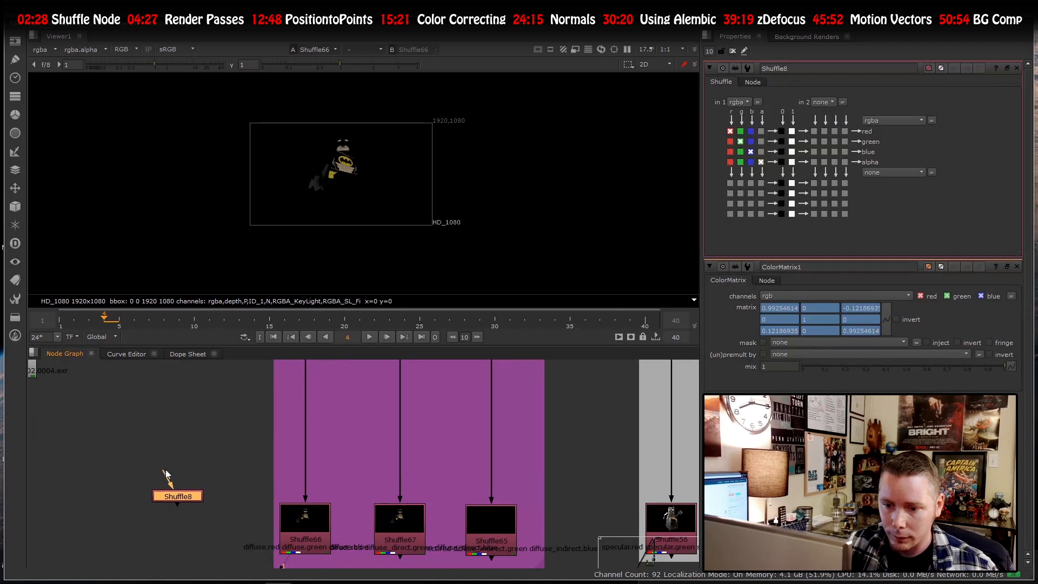
{"action": "left_click_drag", "start_coordinate": [291, 280], "coordinate": [307, 424]}
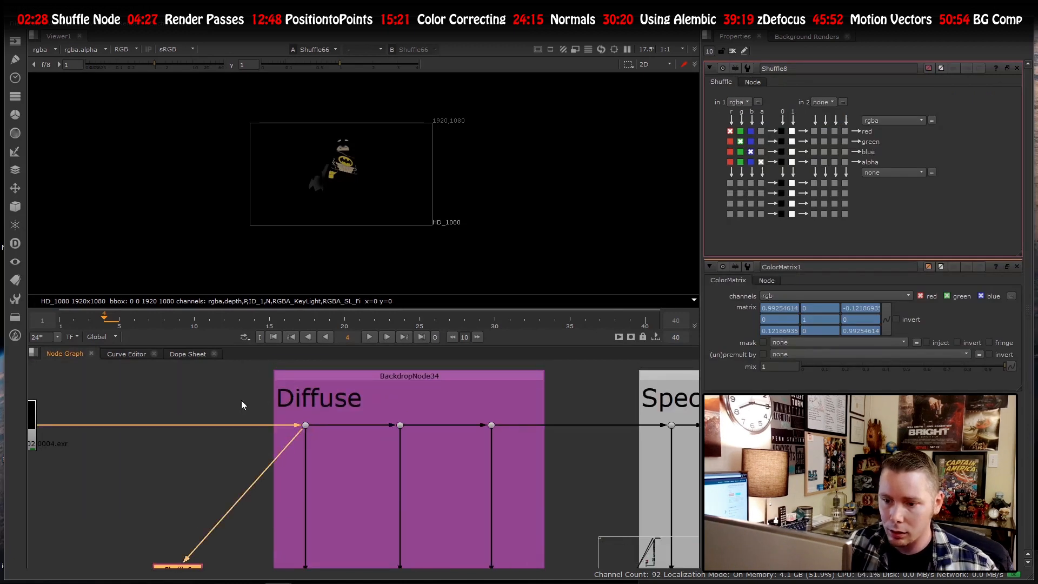
{"action": "scroll", "coordinate": [153, 520], "scroll_direction": "down", "scroll_amount": 2}
{"action": "middle_click_drag", "start_coordinate": [153, 520], "coordinate": [203, 453]}
{"action": "scroll", "coordinate": [204, 458], "scroll_direction": "up", "scroll_amount": 2}
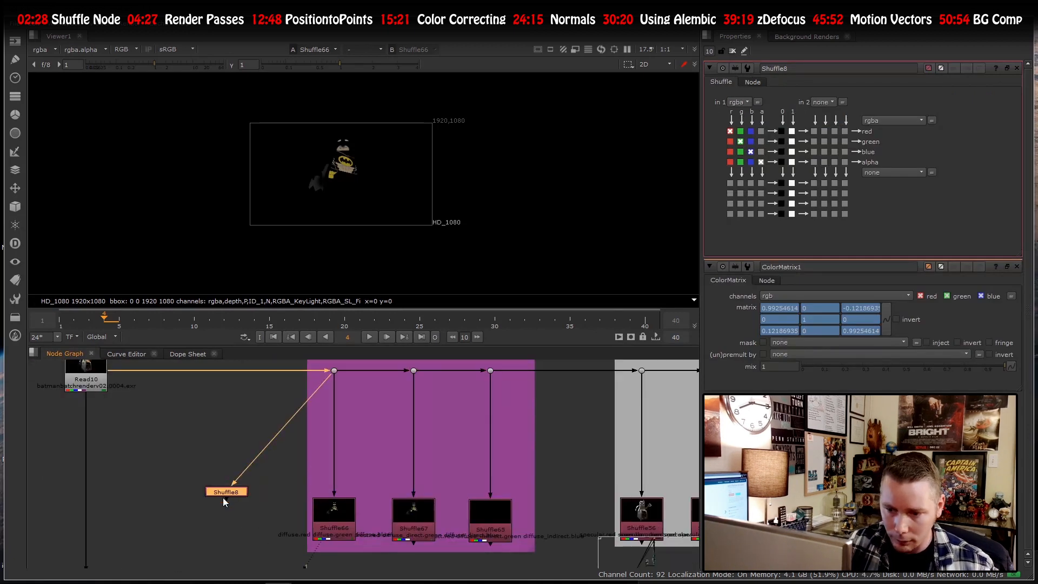
- Try the postage stamp thumbnail on the new Shuffle node and display it, finishing by deleting the node
{"action": "key", "text": "alt+p"}
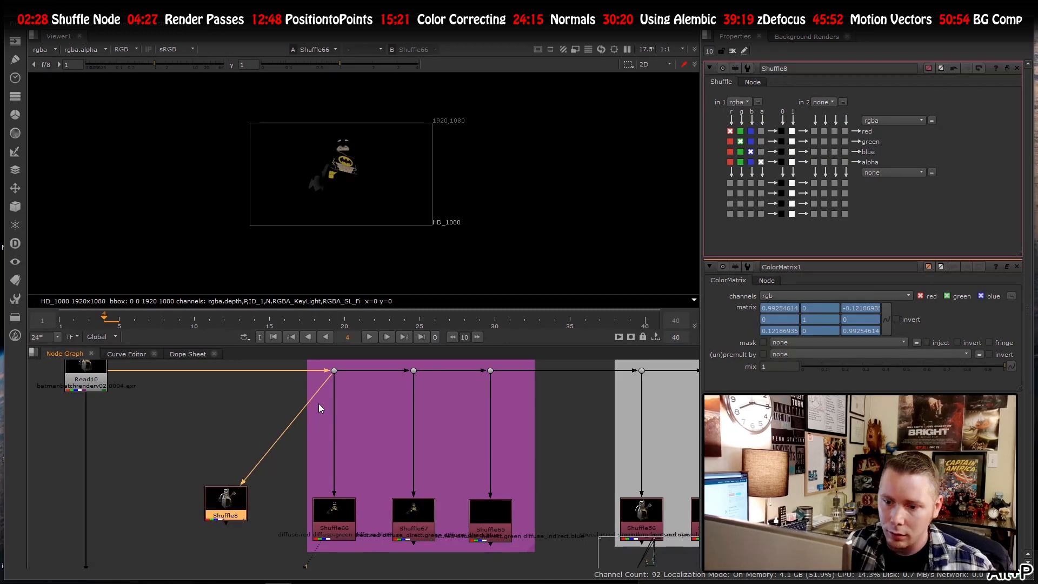
{"action": "key", "text": "1"}
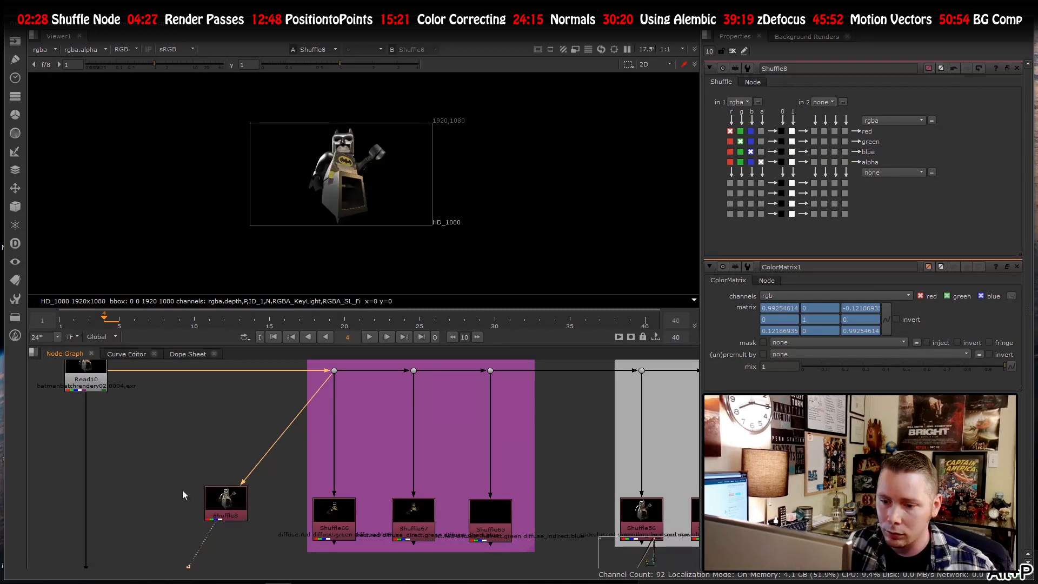
{"action": "left_click", "coordinate": [231, 514]}
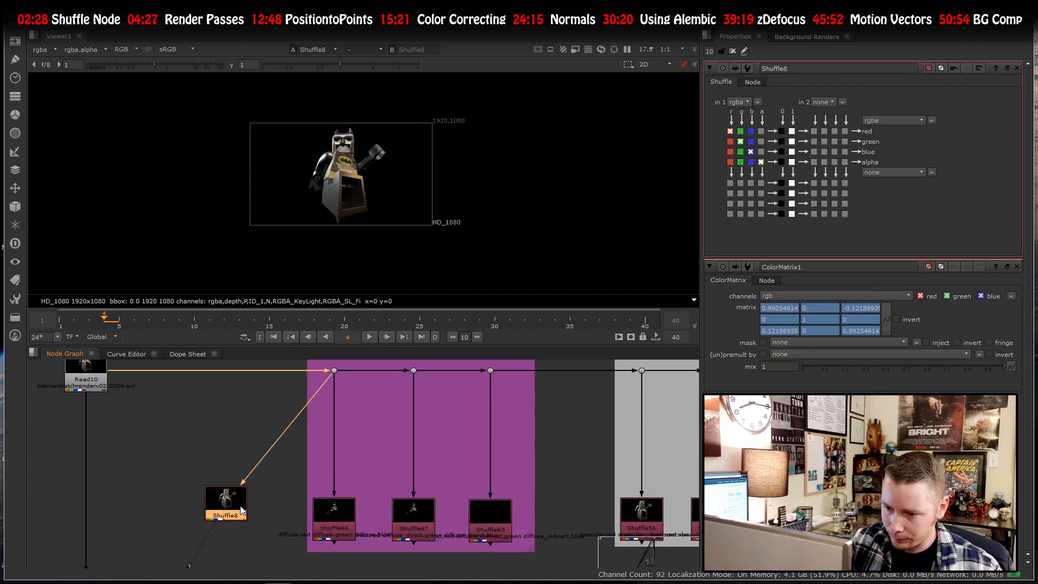
{"action": "key", "text": "Delete"}
- Display Shuffle66 in the viewer and open its properties to examine its channel routing
{"action": "scroll", "coordinate": [147, 383], "scroll_direction": "down", "scroll_amount": 3}
{"action": "scroll", "coordinate": [213, 453], "scroll_direction": "up", "scroll_amount": 4}
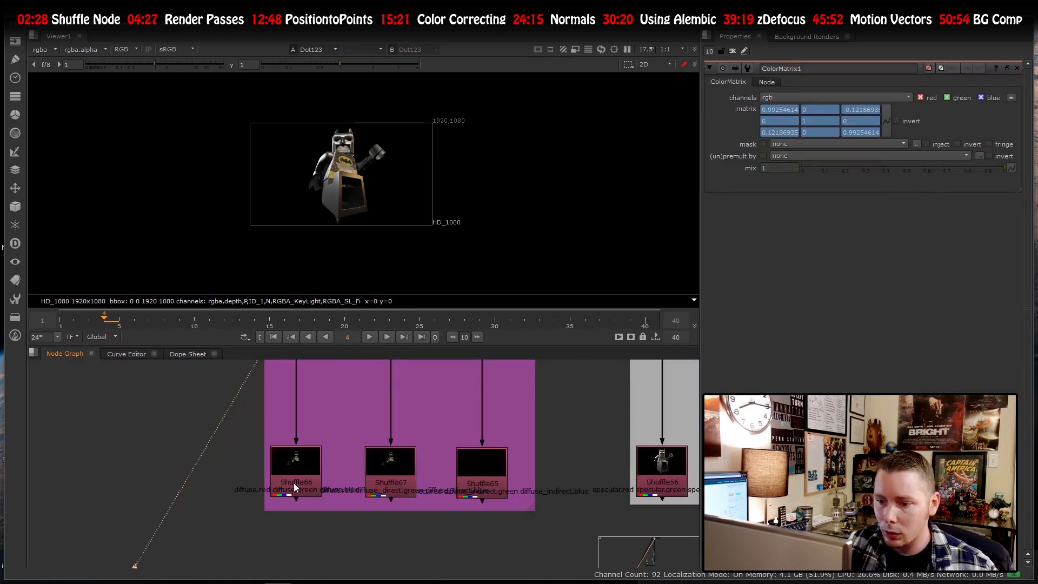
{"action": "left_click", "coordinate": [293, 484]}
{"action": "key", "text": "1"}
{"action": "double_click", "coordinate": [293, 484]}
{"action": "scroll", "coordinate": [288, 493], "scroll_direction": "down", "scroll_amount": 1}
{"action": "scroll", "coordinate": [287, 491], "scroll_direction": "down", "scroll_amount": 1}
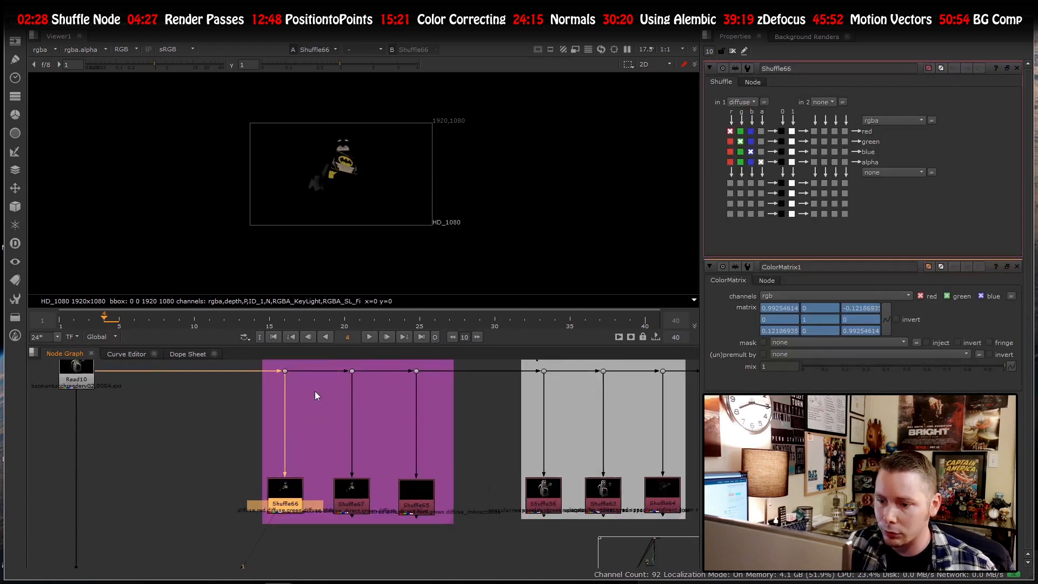
{"action": "scroll", "coordinate": [290, 488], "scroll_direction": "up", "scroll_amount": 3}
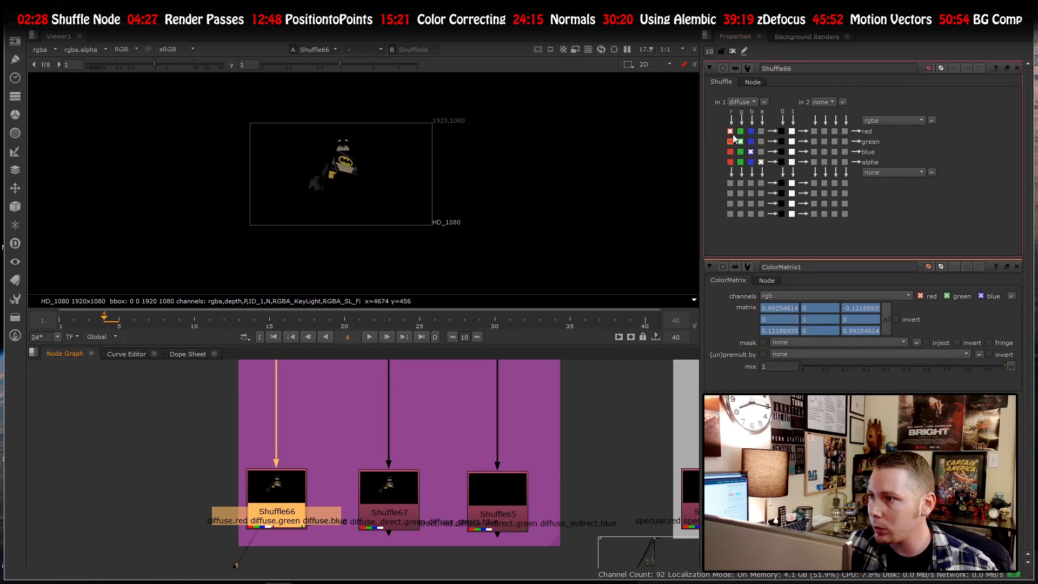
- Examine Shuffle66's [value in] label expression and the channel text it puts under the node
{"action": "left_click", "coordinate": [753, 82]}
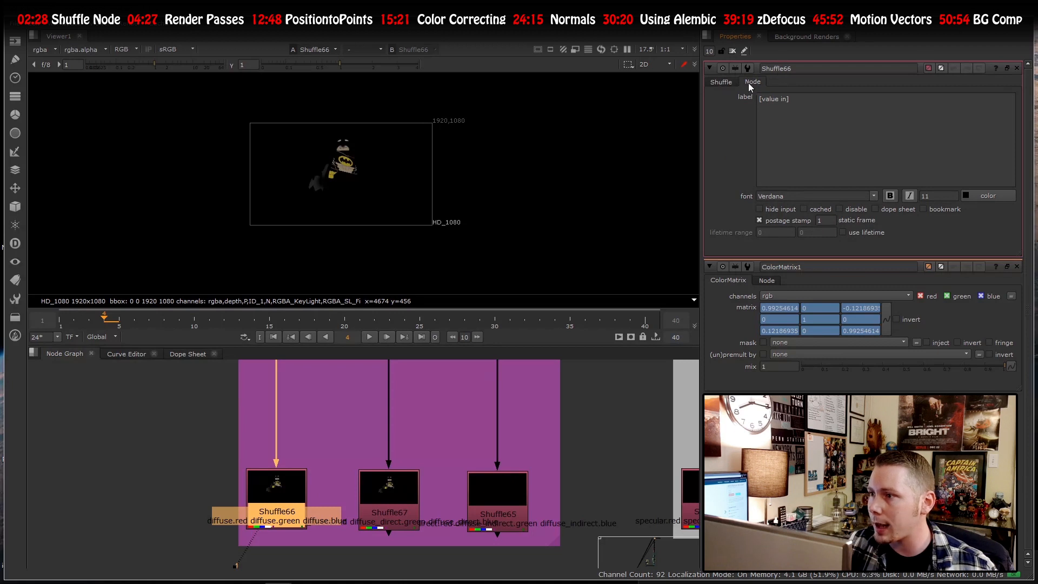
{"action": "triple_click", "coordinate": [813, 96]}
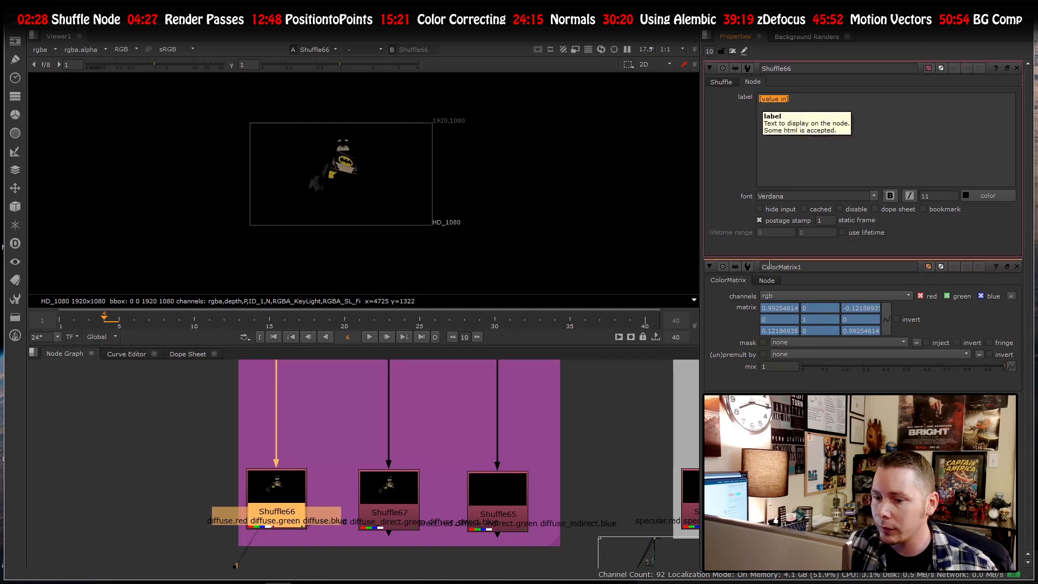
{"action": "left_click", "coordinate": [233, 526]}
{"action": "scroll", "coordinate": [241, 520], "scroll_direction": "up", "scroll_amount": 5}
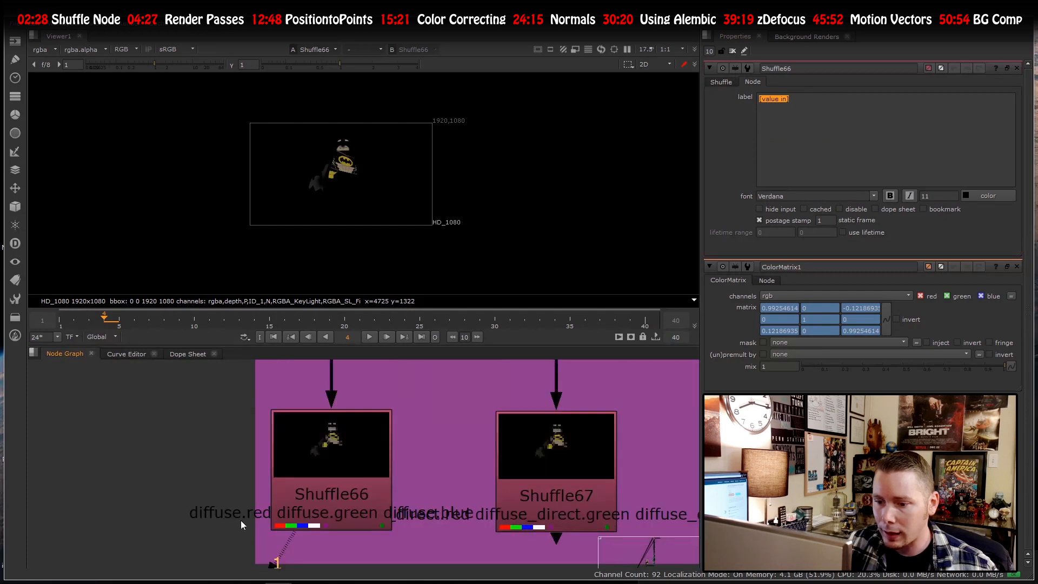
{"action": "left_click", "coordinate": [351, 494]}
- Add a fresh Shuffle node beside the Diffuse group and connect its input to the first dot on Read10's line
{"action": "left_click", "coordinate": [202, 487]}
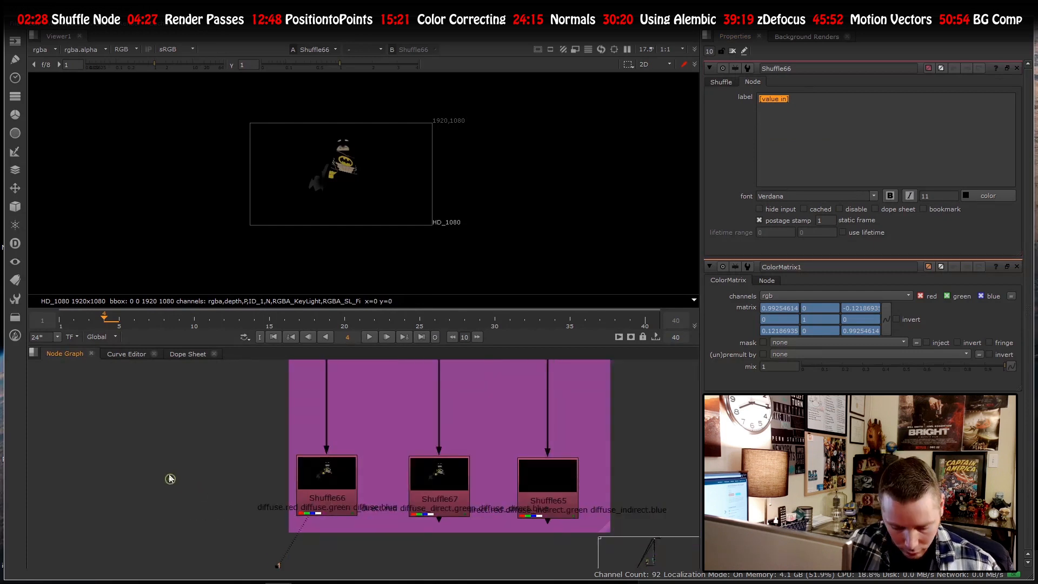
{"action": "key", "text": "Tab"}
{"action": "type", "text": "shuffl"}
{"action": "key", "text": "Return"}
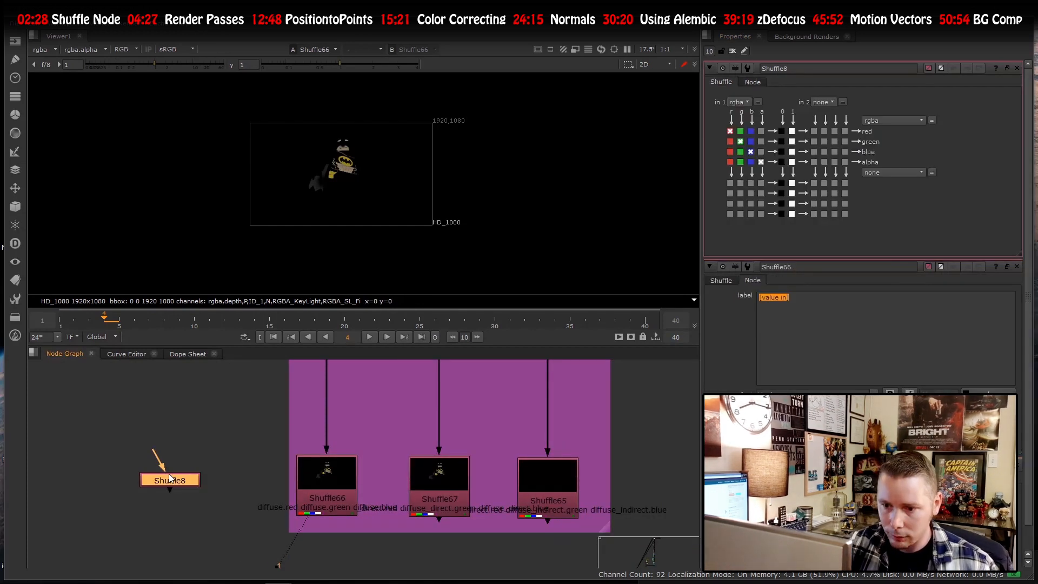
{"action": "left_click_drag", "start_coordinate": [158, 461], "coordinate": [313, 396]}
{"action": "scroll", "coordinate": [312, 396], "scroll_direction": "down", "scroll_amount": 3}
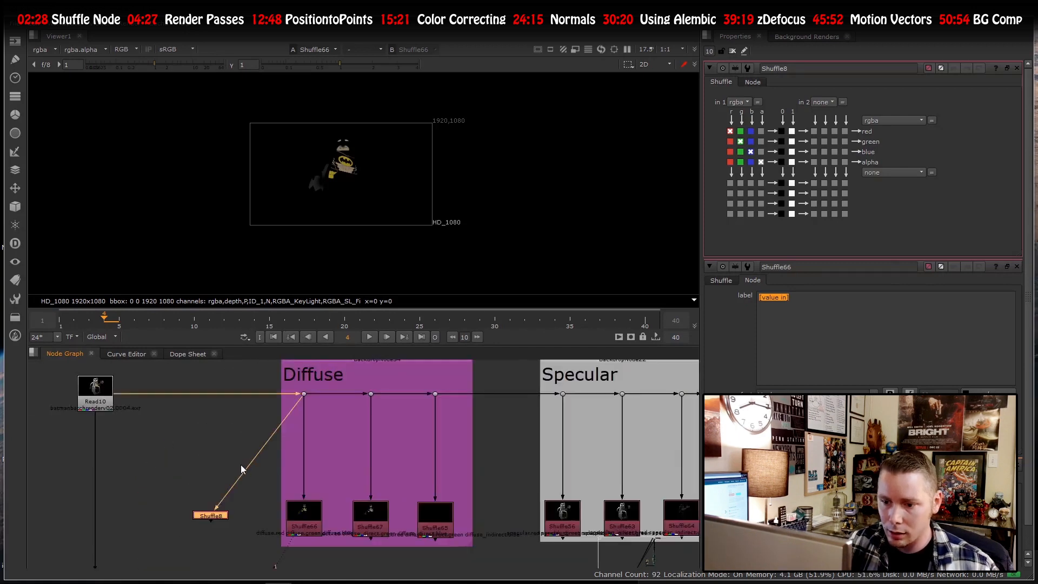
- Set the fresh Shuffle node's first input layer to diffuse and display the node in the viewer
{"action": "scroll", "coordinate": [182, 562], "scroll_direction": "up", "scroll_amount": 5}
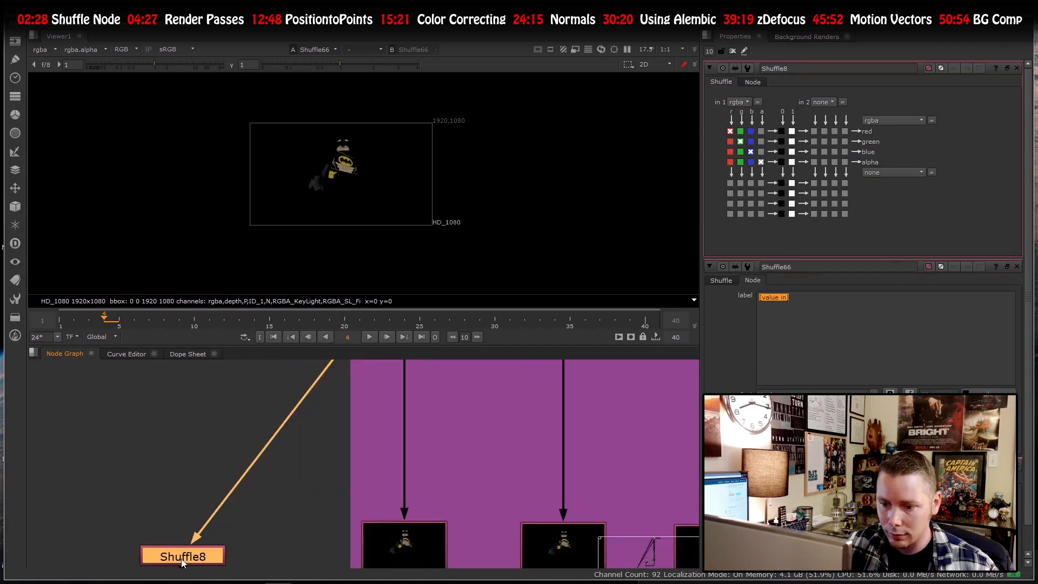
{"action": "left_click", "coordinate": [744, 103]}
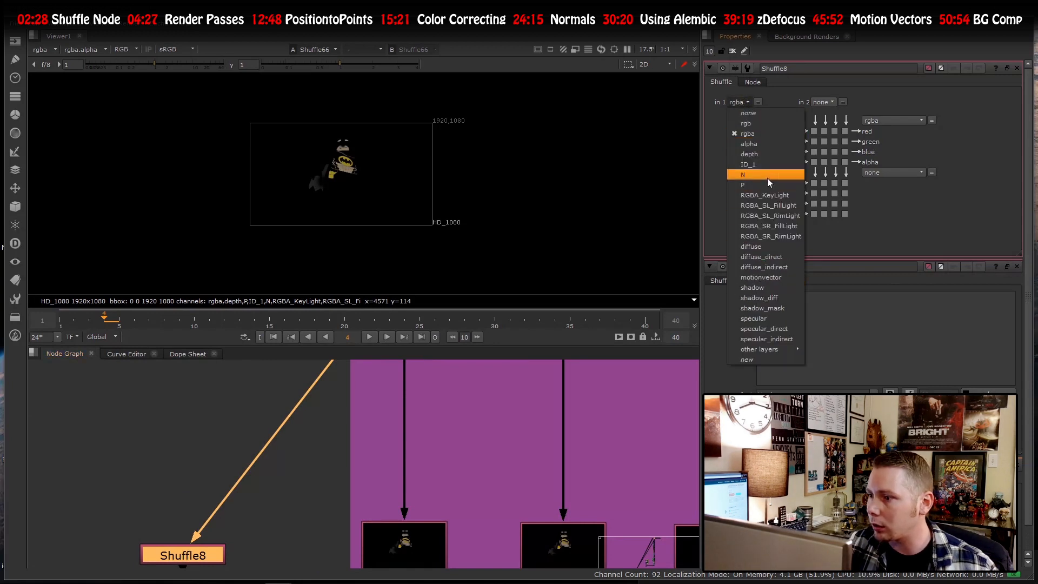
{"action": "left_click", "coordinate": [760, 246]}
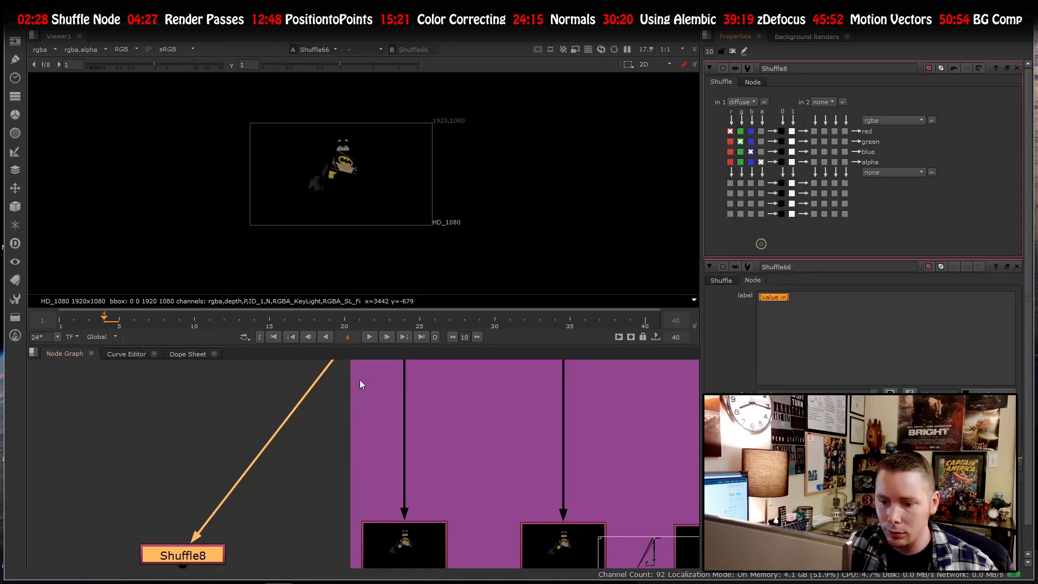
{"action": "left_click", "coordinate": [195, 468]}
{"action": "scroll", "coordinate": [176, 461], "scroll_direction": "down", "scroll_amount": 4}
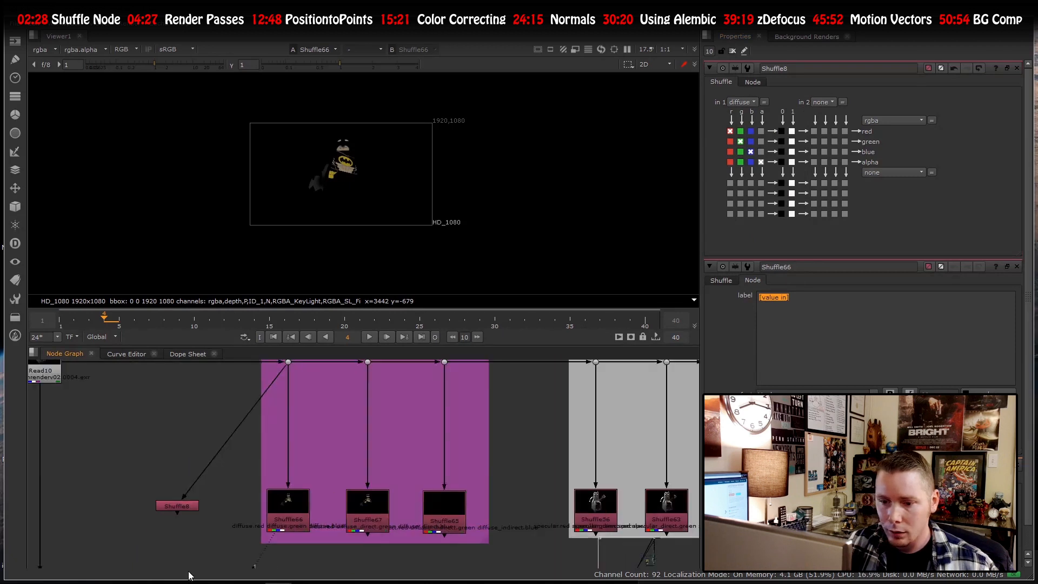
{"action": "scroll", "coordinate": [182, 565], "scroll_direction": "up", "scroll_amount": 1}
{"action": "left_click", "coordinate": [172, 489]}
{"action": "key", "text": "1"}
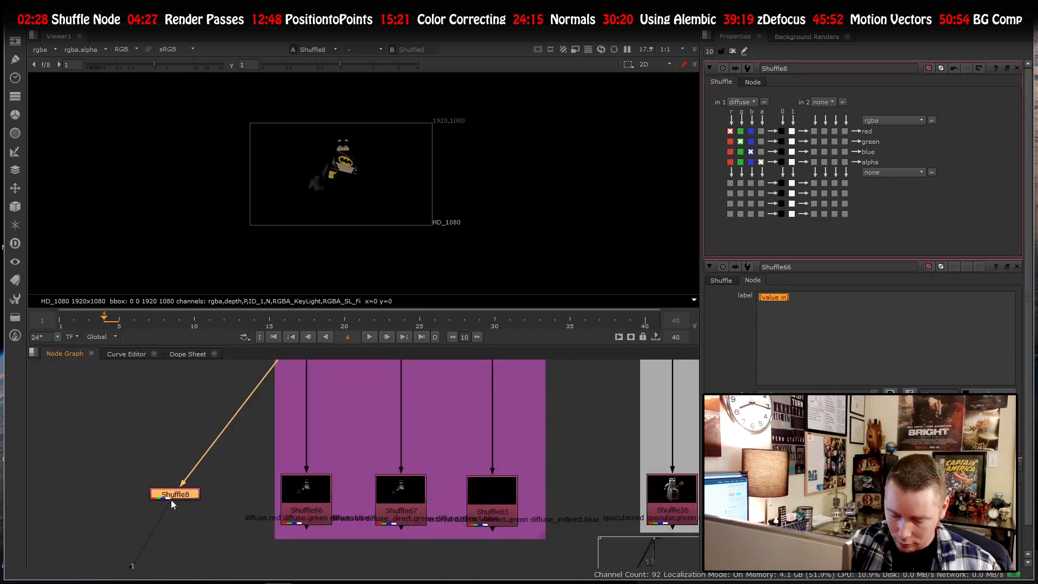
- Turn on the postage stamp for Shuffle8 and compare its thumbnail with the Diffuse group's Shuffle nodes
{"action": "key", "text": "alt+p"}
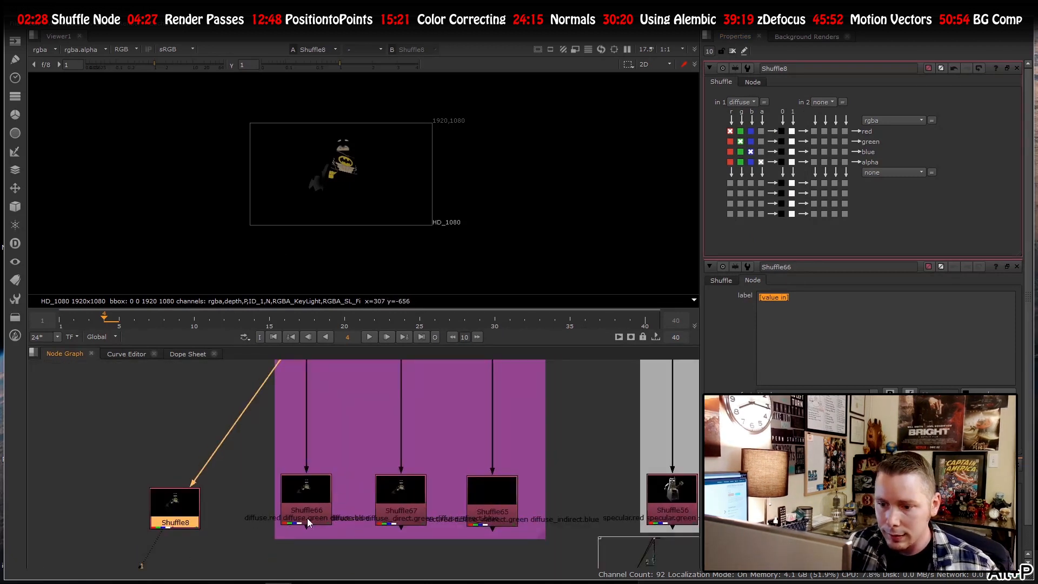
{"action": "scroll", "coordinate": [307, 517], "scroll_direction": "up", "scroll_amount": 2}
{"action": "left_click", "coordinate": [476, 486]}
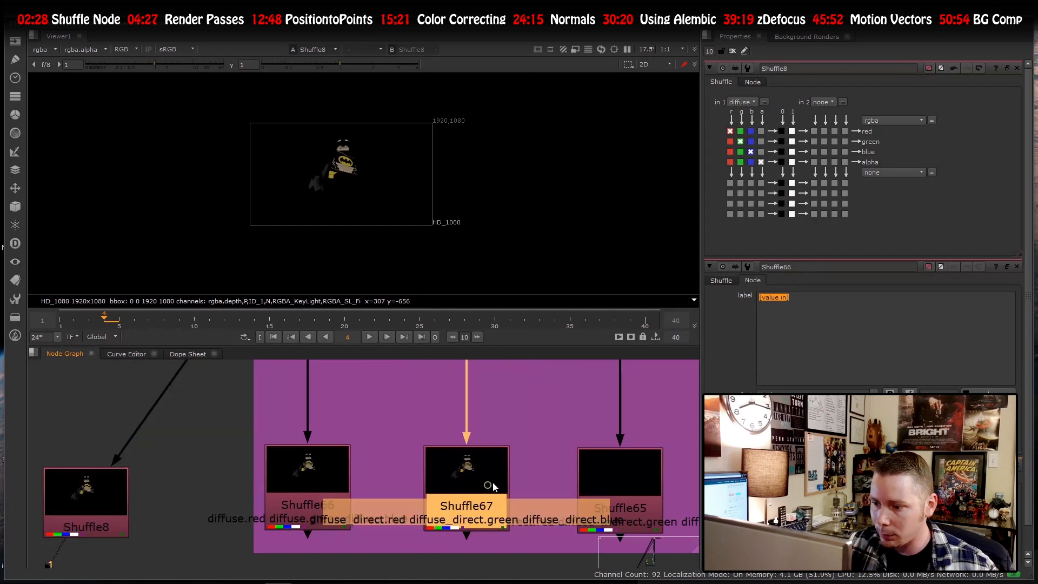
{"action": "scroll", "coordinate": [391, 455], "scroll_direction": "down", "scroll_amount": 3}
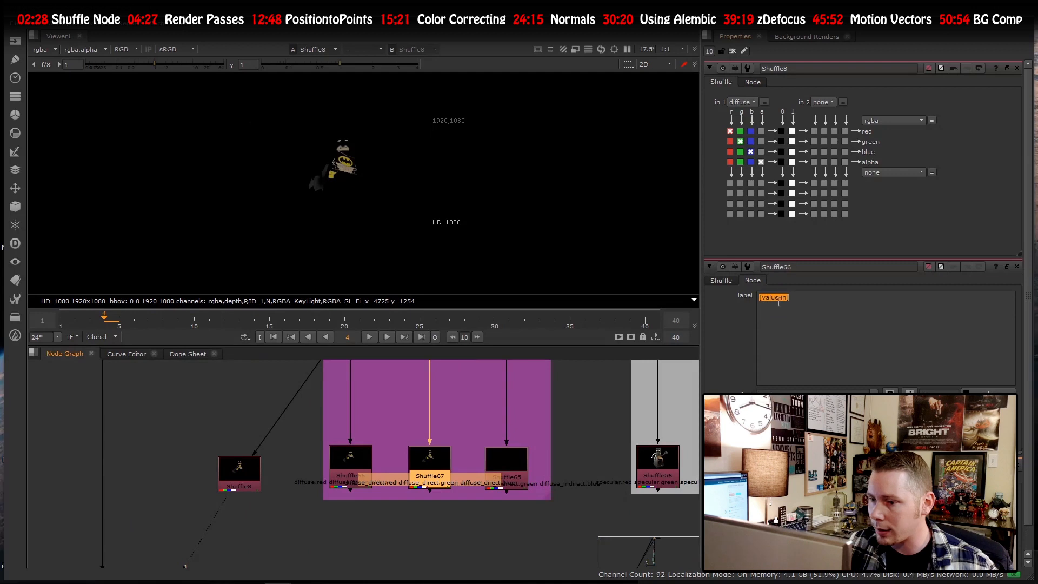
- Delete the extra Shuffle8 node beside the Diffuse group
{"action": "left_click", "coordinate": [248, 468]}
{"action": "key", "text": "Delete"}
{"action": "scroll", "coordinate": [265, 445], "scroll_direction": "down", "scroll_amount": 3}
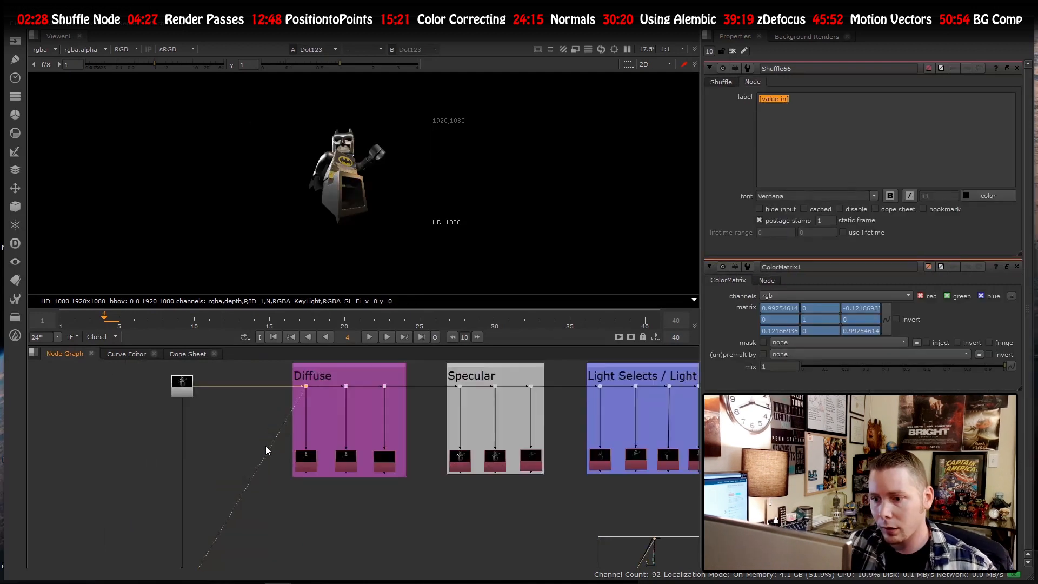
- Display Shuffle66 in the viewer and examine the diffuse pass up close
{"action": "scroll", "coordinate": [289, 438], "scroll_direction": "up", "scroll_amount": 5}
{"action": "left_click", "coordinate": [273, 456]}
{"action": "key", "text": "1"}
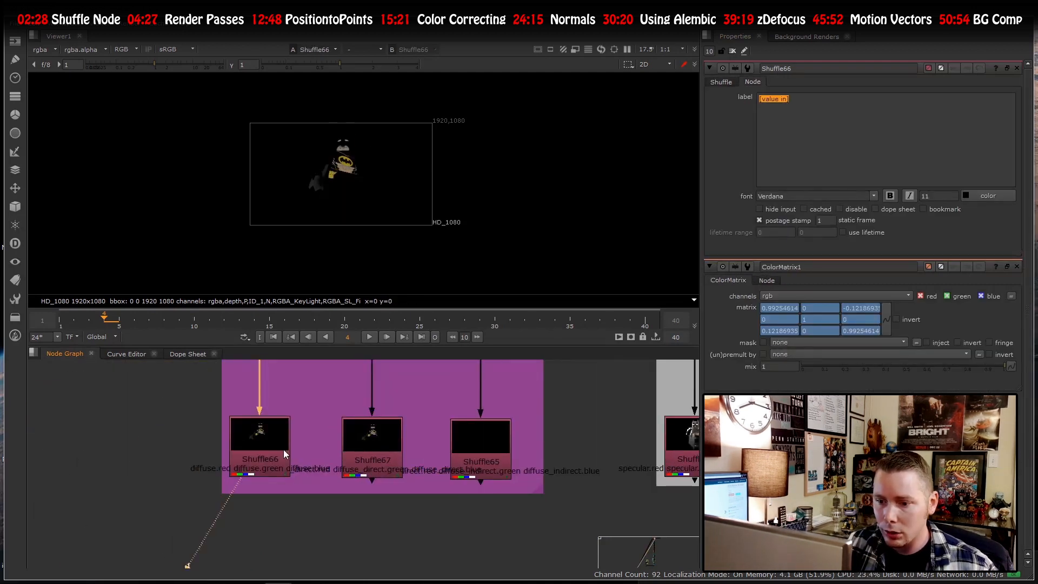
{"action": "scroll", "coordinate": [268, 455], "scroll_direction": "down", "scroll_amount": 3}
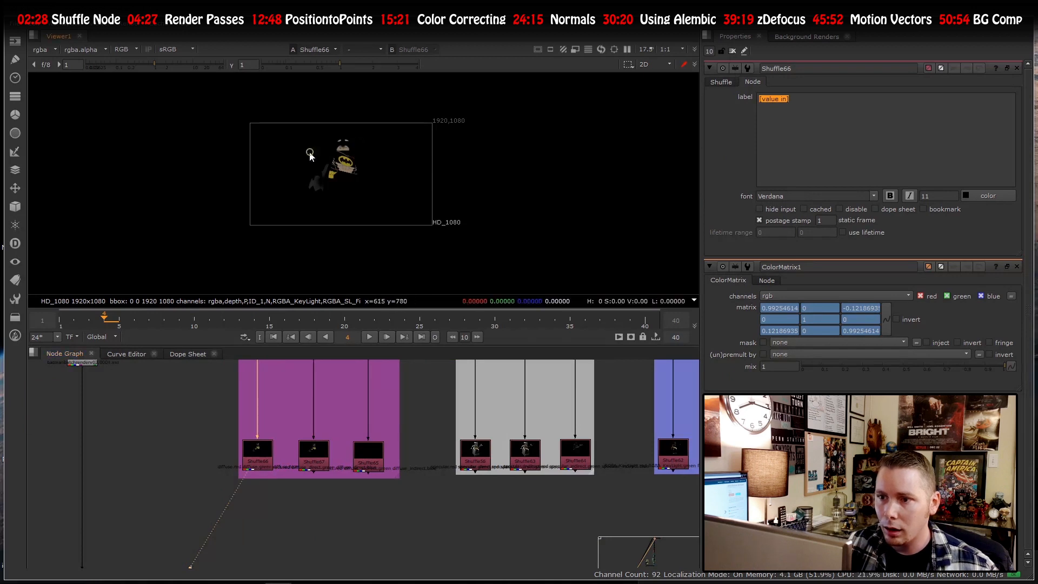
{"action": "scroll", "coordinate": [349, 171], "scroll_direction": "up", "scroll_amount": 3}
{"action": "scroll", "coordinate": [337, 127], "scroll_direction": "down", "scroll_amount": 3}
{"action": "scroll", "coordinate": [362, 176], "scroll_direction": "up", "scroll_amount": 3}
{"action": "scroll", "coordinate": [305, 173], "scroll_direction": "down", "scroll_amount": 3}
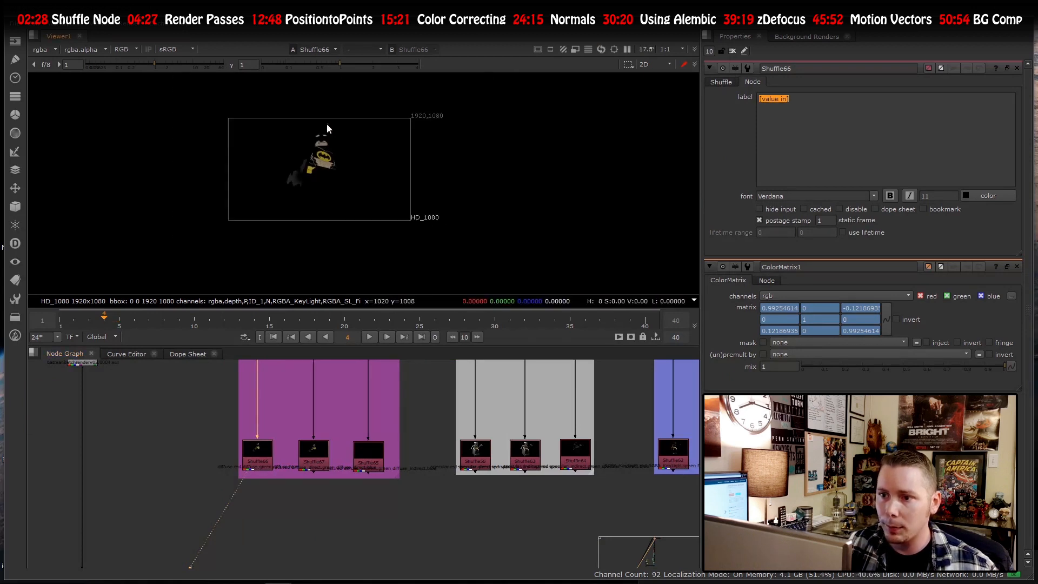
{"action": "scroll", "coordinate": [327, 124], "scroll_direction": "up", "scroll_amount": 3}
{"action": "scroll", "coordinate": [318, 111], "scroll_direction": "down", "scroll_amount": 2}
{"action": "scroll", "coordinate": [255, 209], "scroll_direction": "up", "scroll_amount": 2}
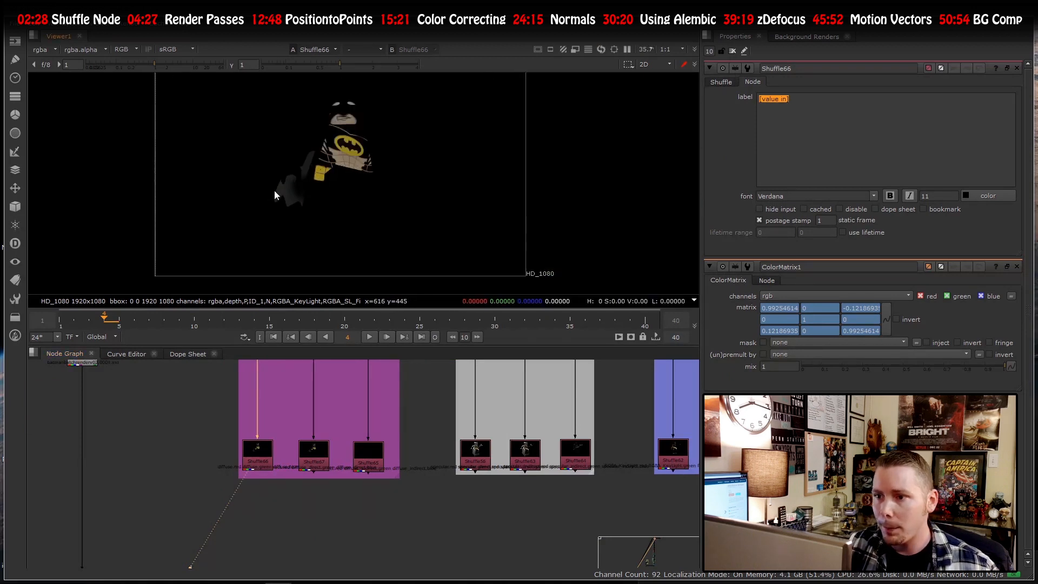
- Display Shuffle67 in the viewer and open its properties to check its diffuse_direct input layer
{"action": "left_click", "coordinate": [313, 454]}
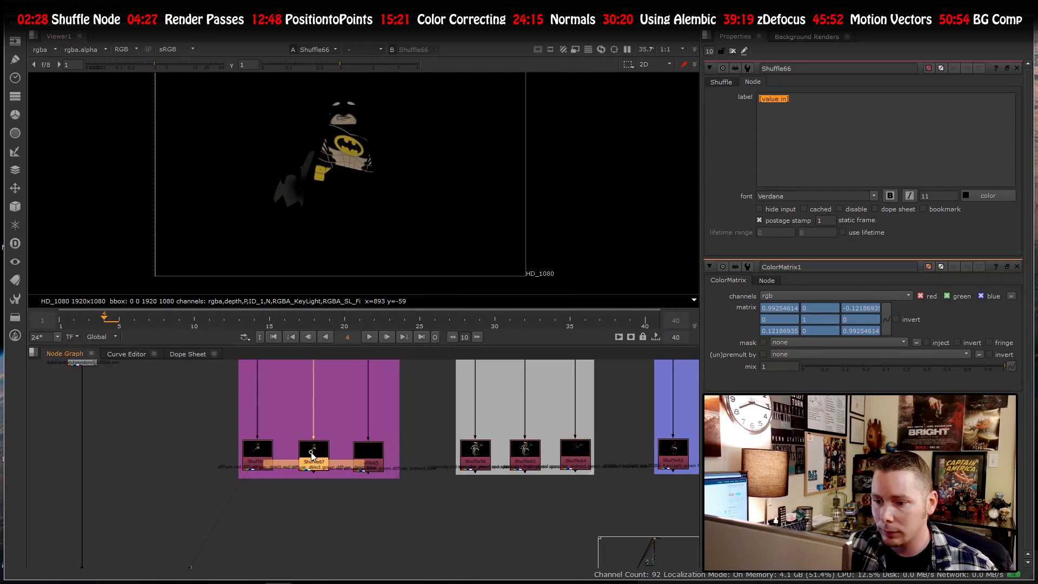
{"action": "key", "text": "1"}
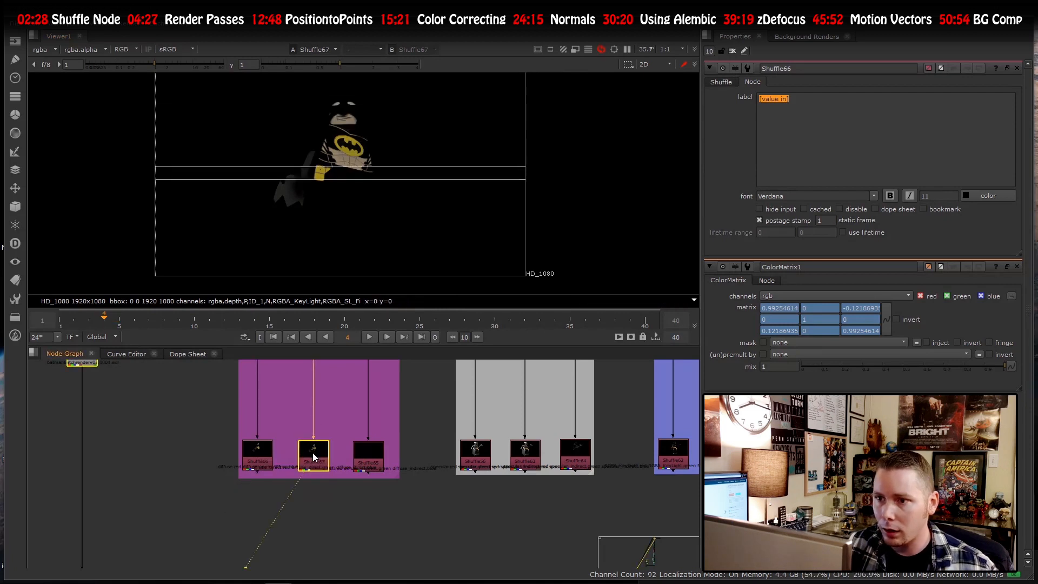
{"action": "double_click", "coordinate": [313, 457]}
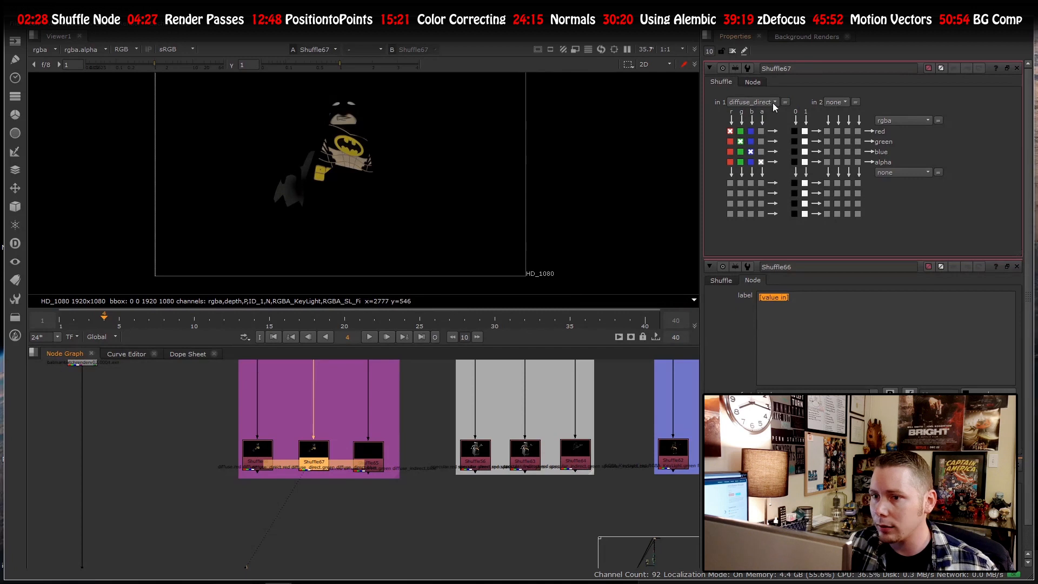
- Open Shuffle65's properties to check its diffuse_indirect input layer and display the node in the viewer
{"action": "left_click", "coordinate": [367, 463]}
{"action": "double_click", "coordinate": [366, 462]}
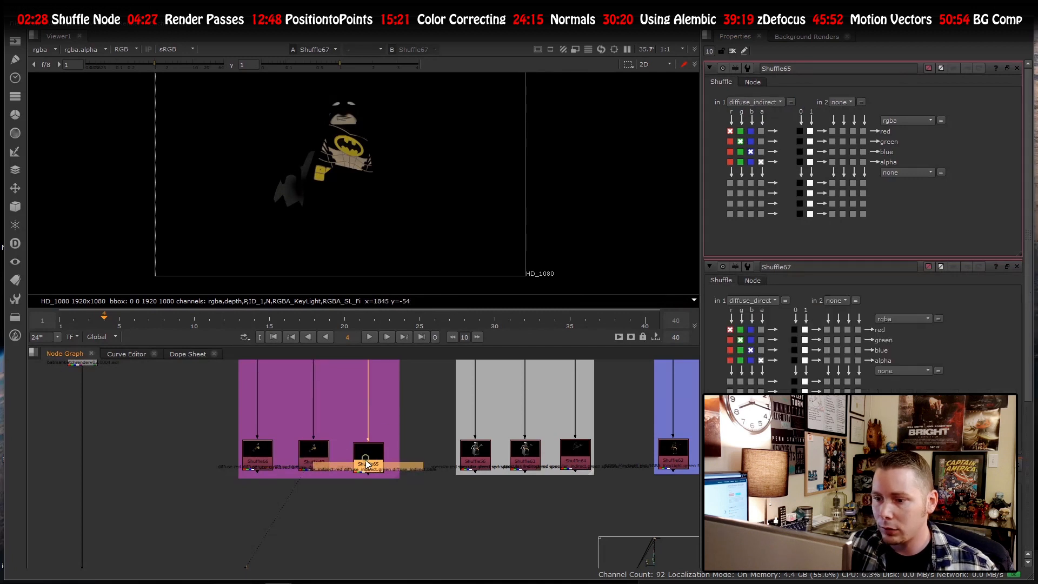
{"action": "left_click_drag", "start_coordinate": [367, 462], "coordinate": [365, 458]}
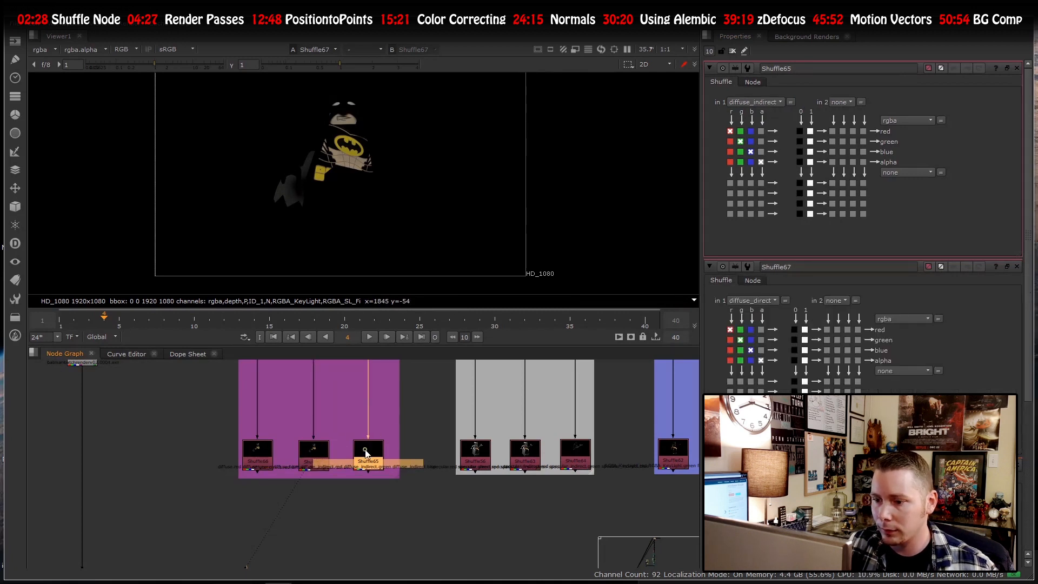
{"action": "key", "text": "1"}
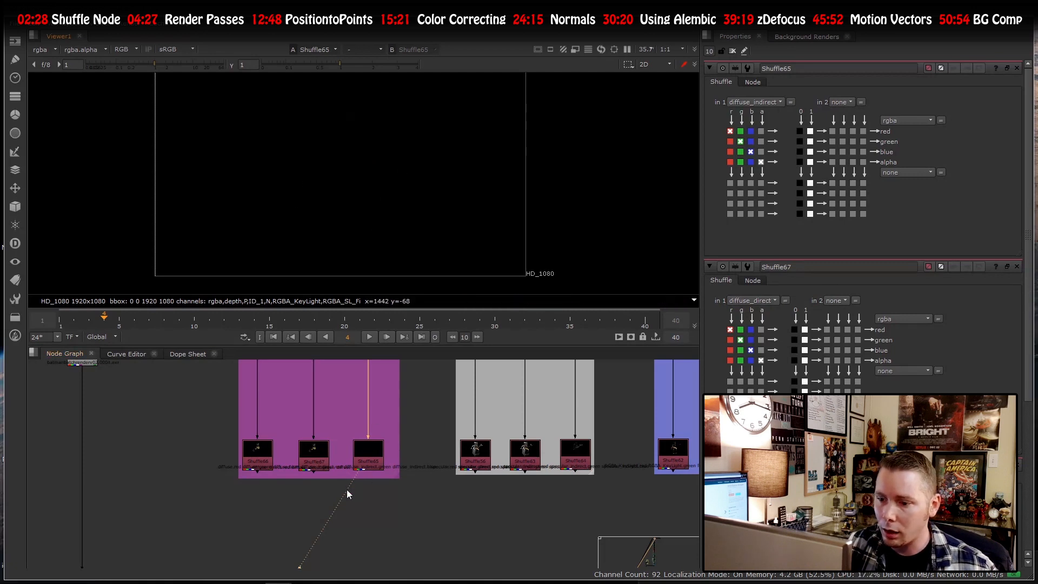
- Add a Merge node below the Diffuse group with B from Shuffle67 and A from Shuffle65, and set its operation to plus
{"action": "scroll", "coordinate": [347, 493], "scroll_direction": "up", "scroll_amount": 4}
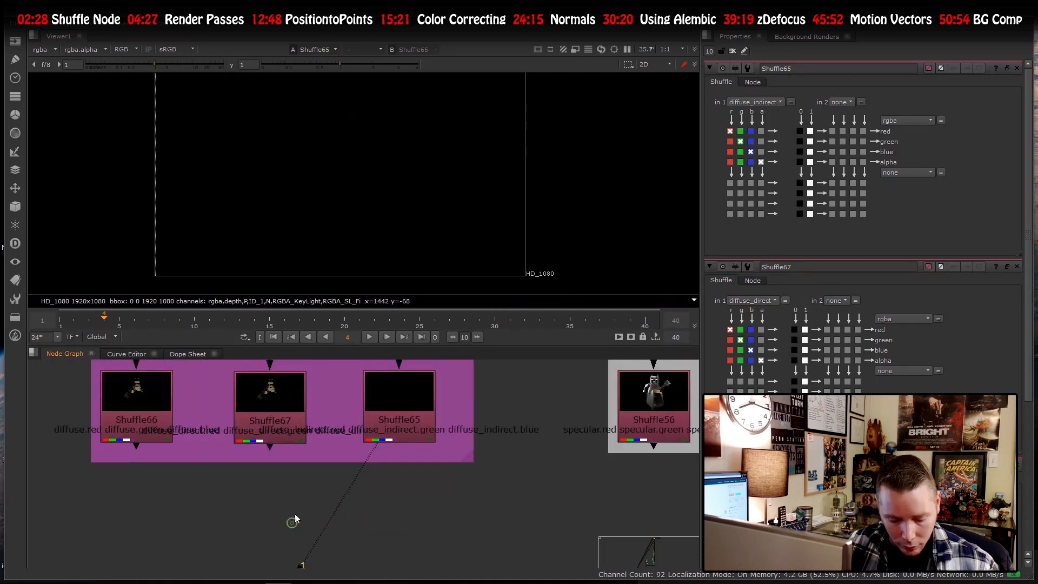
{"action": "scroll", "coordinate": [286, 512], "scroll_direction": "down", "scroll_amount": 1}
{"action": "left_click", "coordinate": [166, 429]}
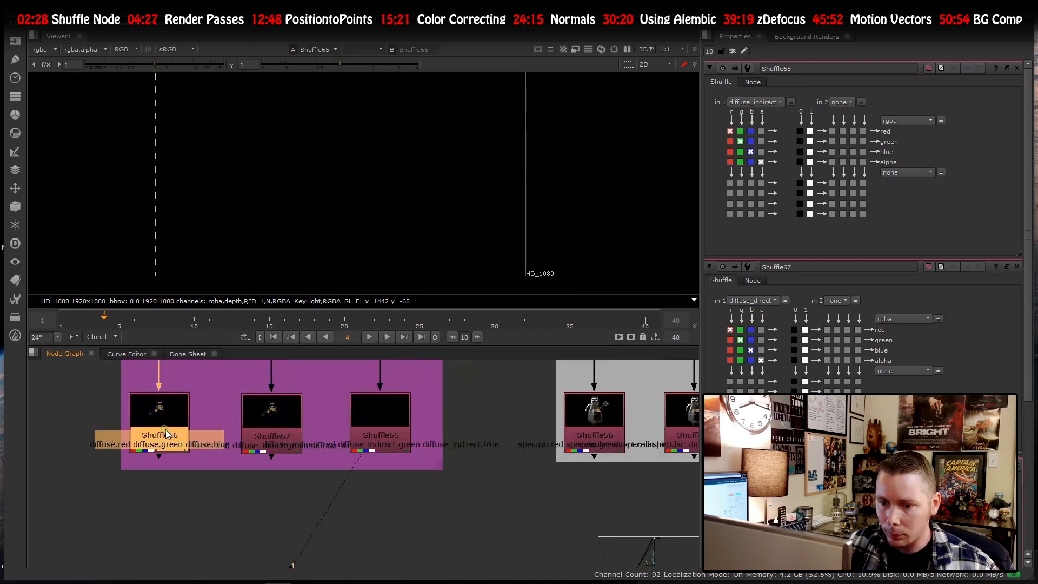
{"action": "left_click", "coordinate": [269, 505]}
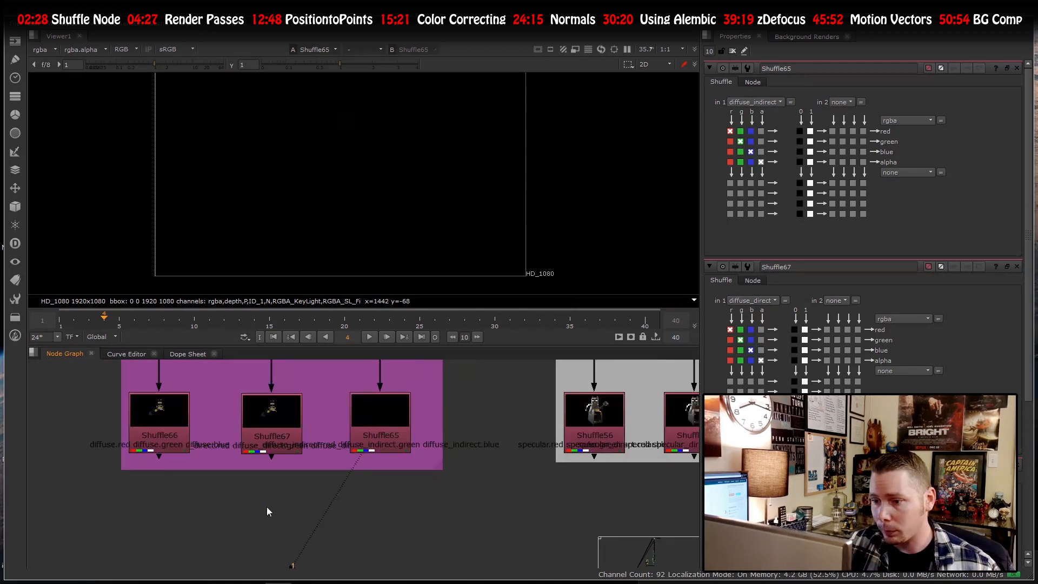
{"action": "scroll", "coordinate": [265, 505], "scroll_direction": "down", "scroll_amount": 1}
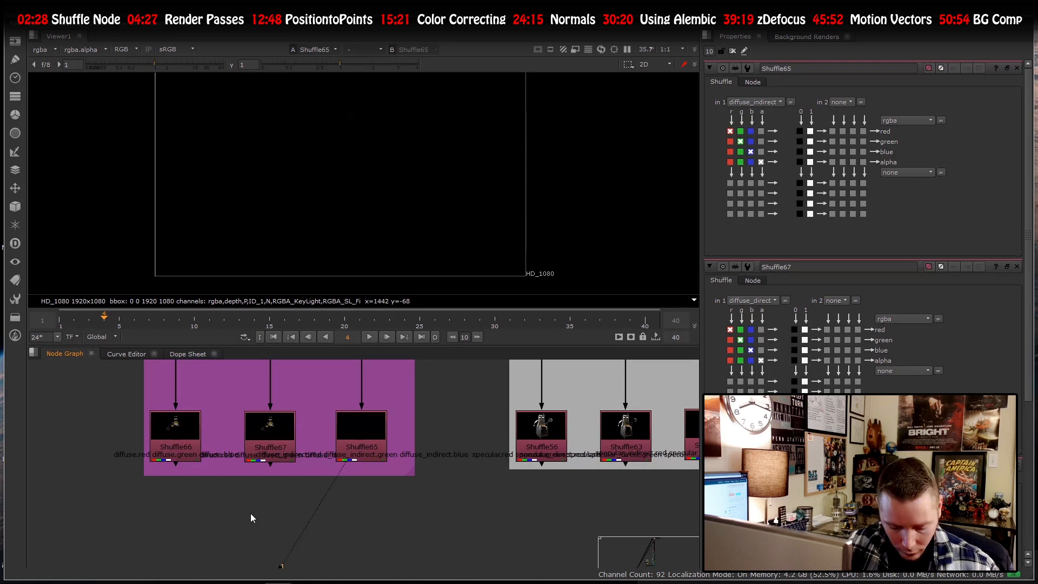
{"action": "key", "text": "m"}
{"action": "left_click_drag", "start_coordinate": [263, 491], "coordinate": [270, 449]}
{"action": "left_click_drag", "start_coordinate": [251, 513], "coordinate": [262, 513]}
{"action": "left_click", "coordinate": [777, 98]}
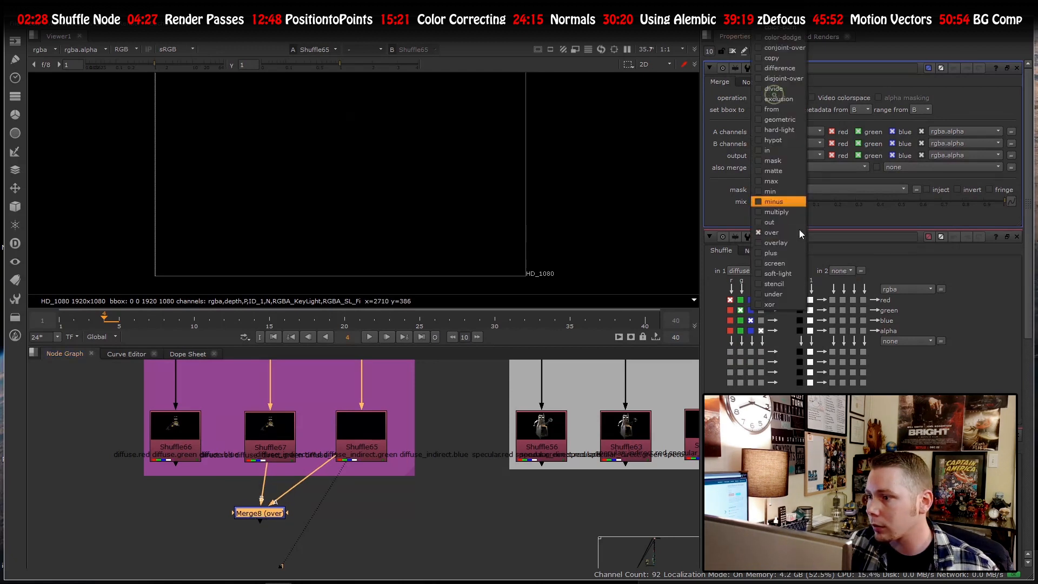
{"action": "left_click", "coordinate": [770, 253]}
{"action": "scroll", "coordinate": [273, 437], "scroll_direction": "up", "scroll_amount": 3}
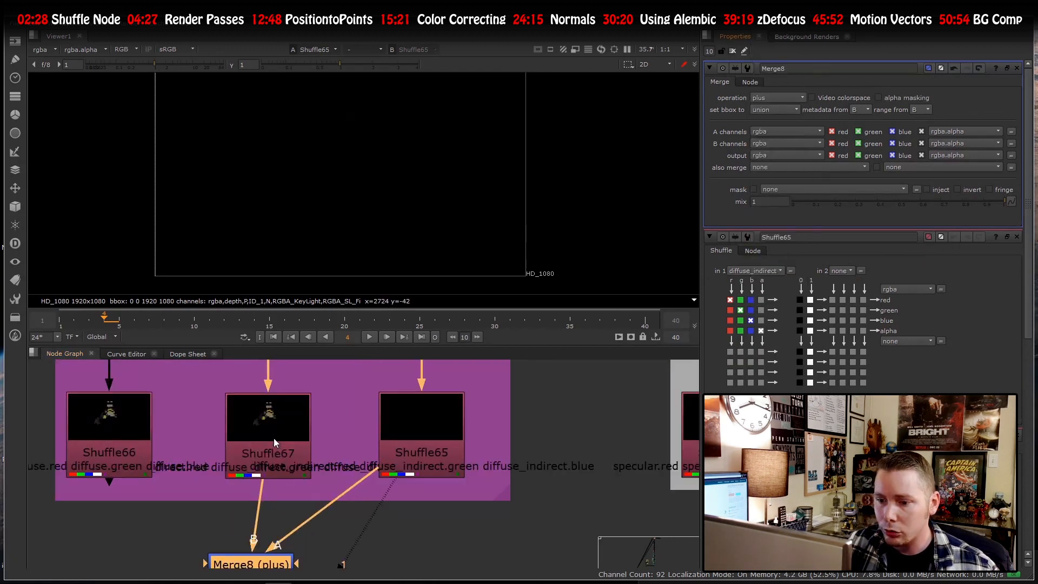
{"action": "scroll", "coordinate": [429, 443], "scroll_direction": "down", "scroll_amount": 3}
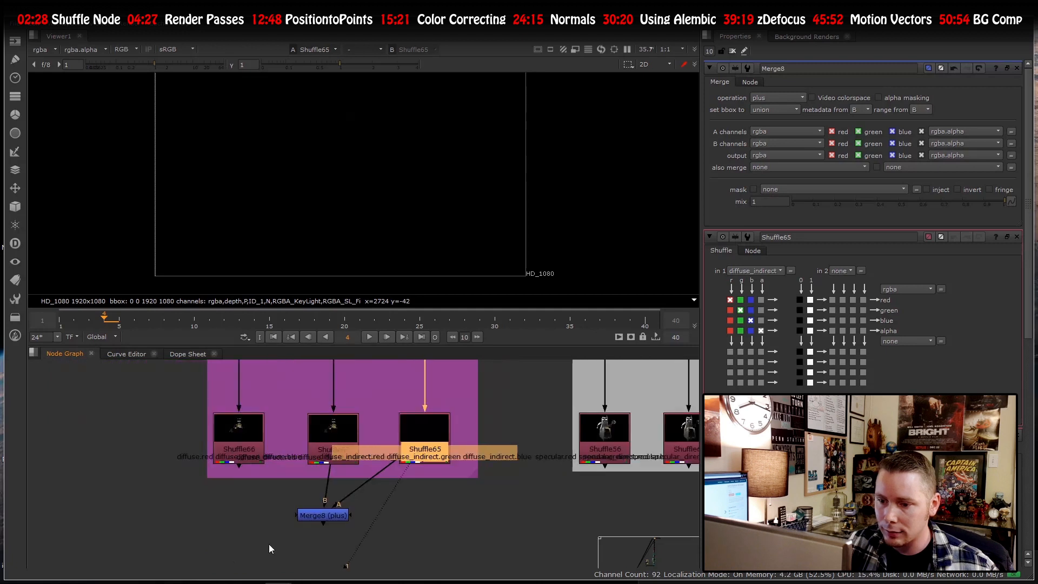
- Assign Shuffle66 to viewer input 1 and the plus Merge to input 2, and compare the two images
{"action": "left_click", "coordinate": [230, 432]}
{"action": "key", "text": "1"}
{"action": "left_click", "coordinate": [309, 501]}
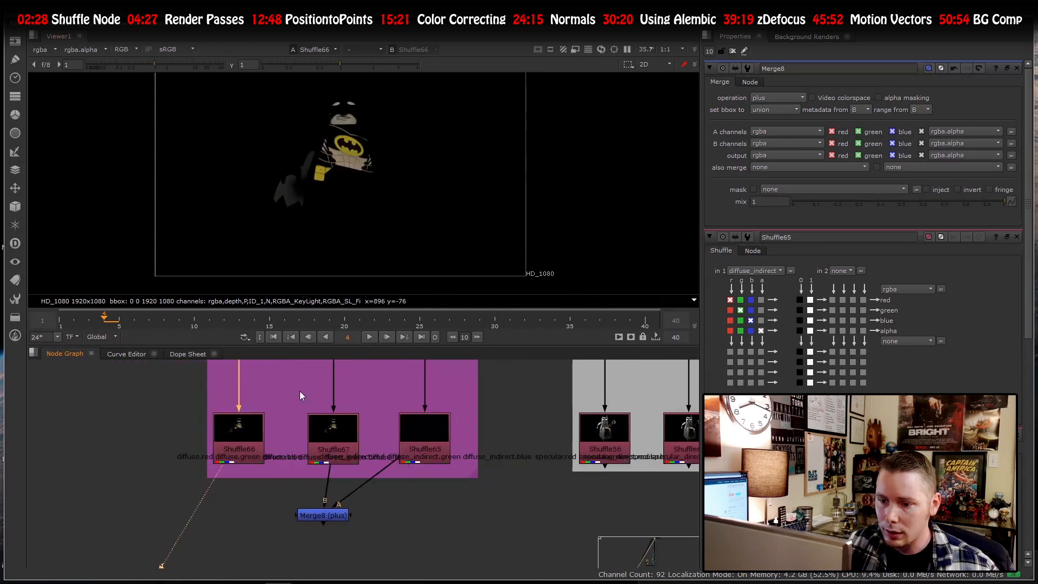
{"action": "left_click", "coordinate": [240, 446]}
{"action": "scroll", "coordinate": [241, 449], "scroll_direction": "up", "scroll_amount": 3}
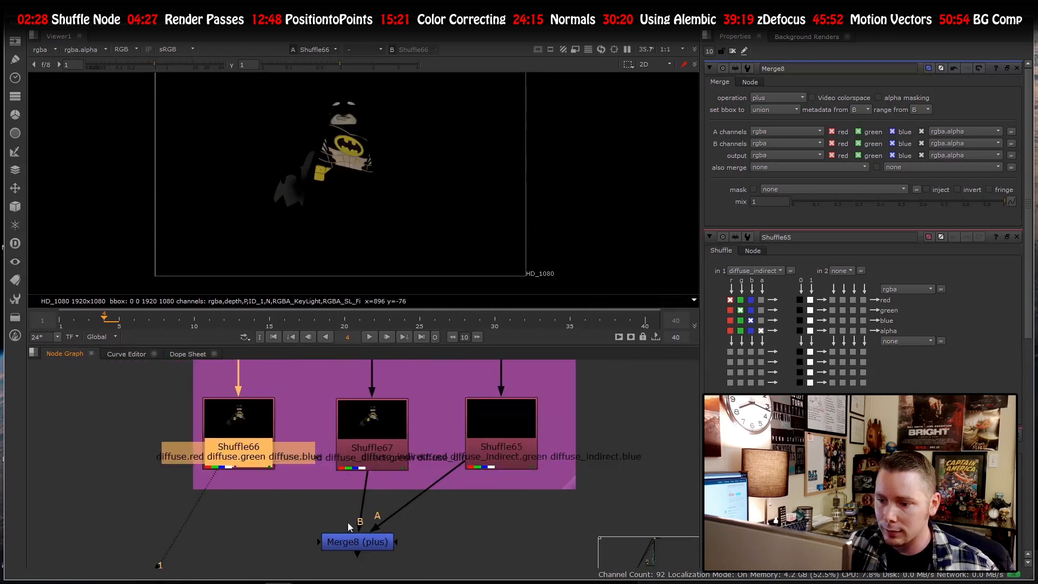
{"action": "left_click", "coordinate": [336, 544]}
{"action": "key", "text": "2"}
{"action": "left_click", "coordinate": [270, 524]}
{"action": "key", "text": "1"}
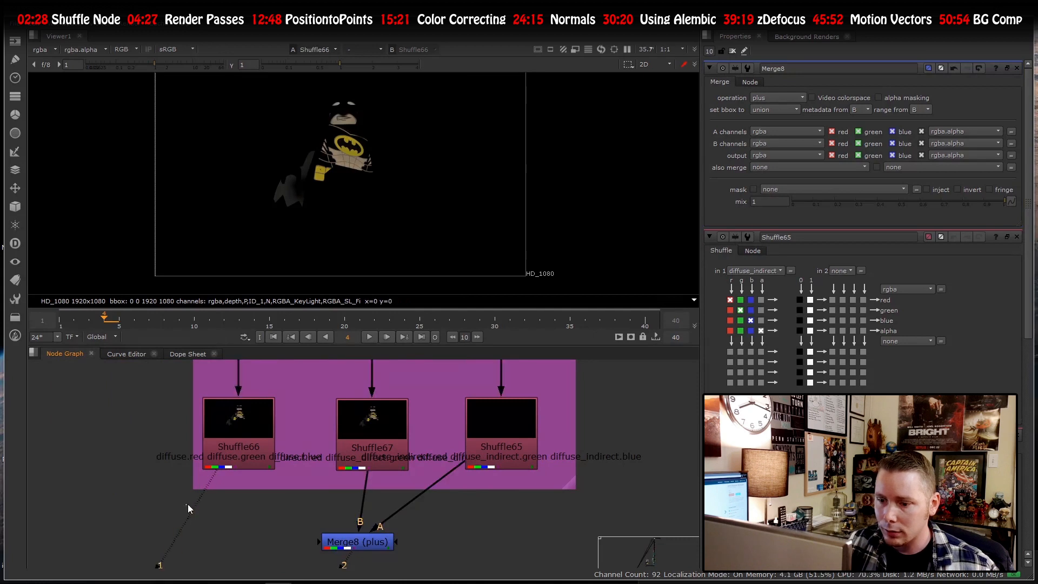
{"action": "key", "text": "2"}
{"action": "key", "text": "1"}
- Delete the plus Merge node below the Diffuse group
{"action": "scroll", "coordinate": [163, 467], "scroll_direction": "down", "scroll_amount": 4}
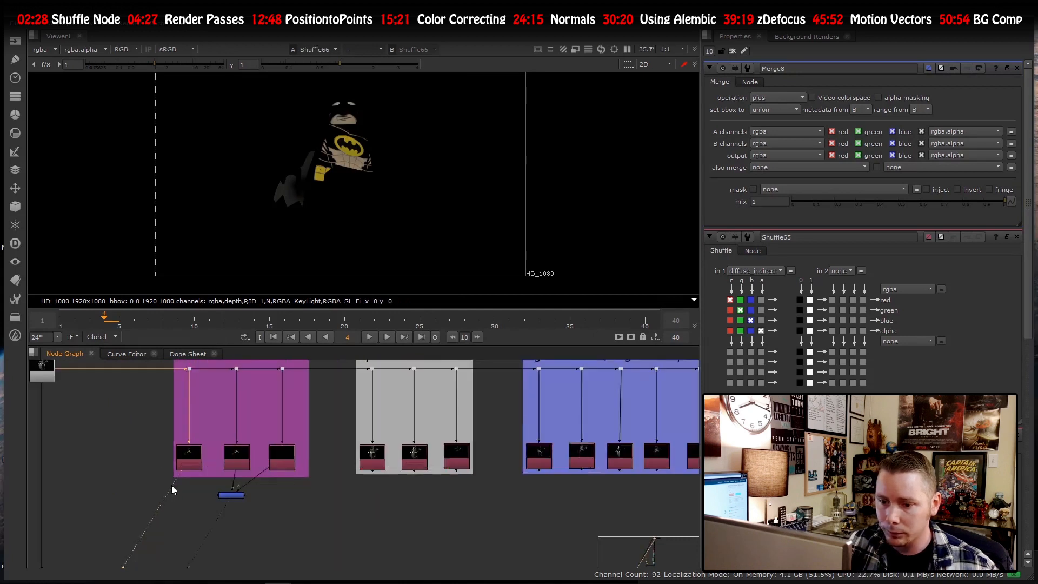
{"action": "scroll", "coordinate": [178, 519], "scroll_direction": "up", "scroll_amount": 2}
{"action": "left_click", "coordinate": [269, 508]}
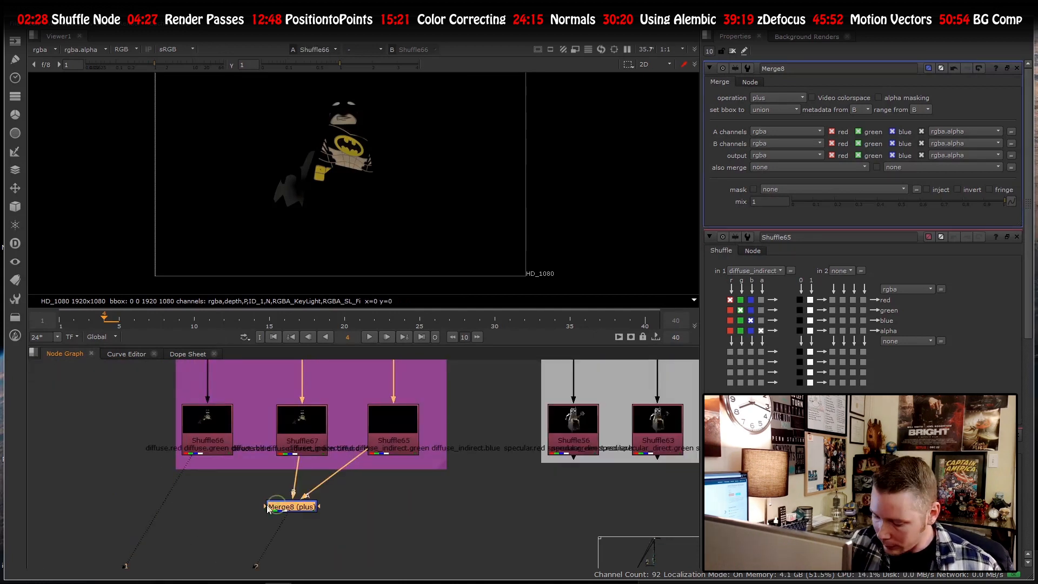
{"action": "key", "text": "Delete"}
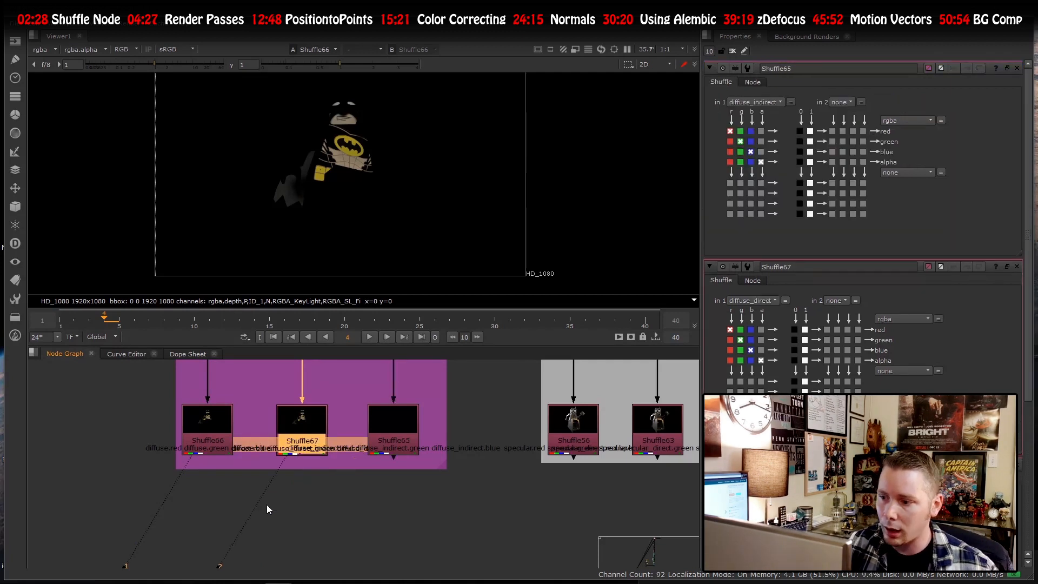
- Display Shuffle56 from the Specular group in the viewer and examine the specular pass on Batman's head and shoulder up close
{"action": "scroll", "coordinate": [269, 508], "scroll_direction": "down", "scroll_amount": 5}
{"action": "scroll", "coordinate": [378, 455], "scroll_direction": "up", "scroll_amount": 3}
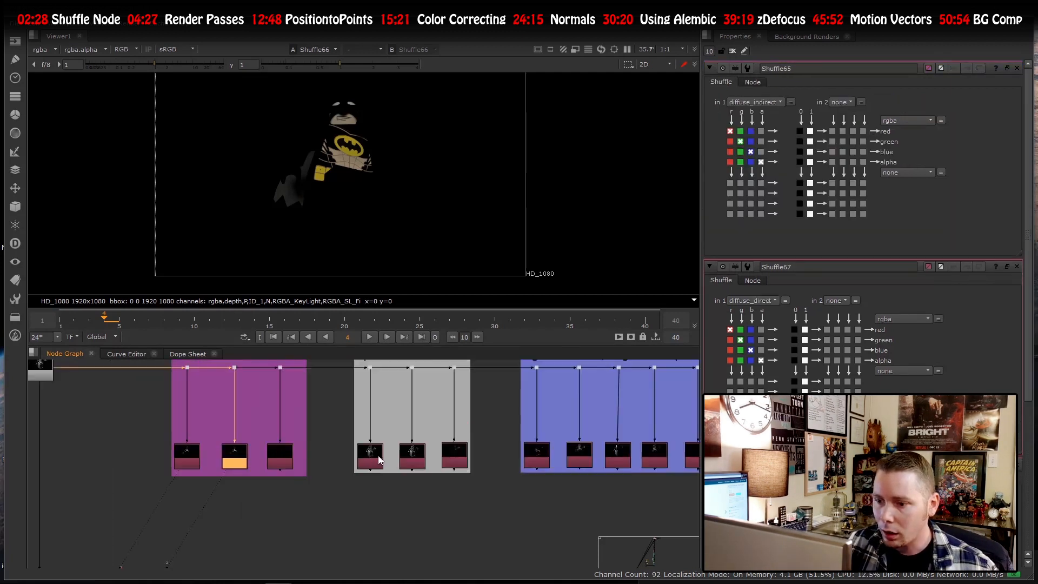
{"action": "scroll", "coordinate": [378, 455], "scroll_direction": "up", "scroll_amount": 2}
{"action": "left_click", "coordinate": [377, 453]}
{"action": "scroll", "coordinate": [363, 459], "scroll_direction": "down", "scroll_amount": 3}
{"action": "scroll", "coordinate": [354, 463], "scroll_direction": "up", "scroll_amount": 4}
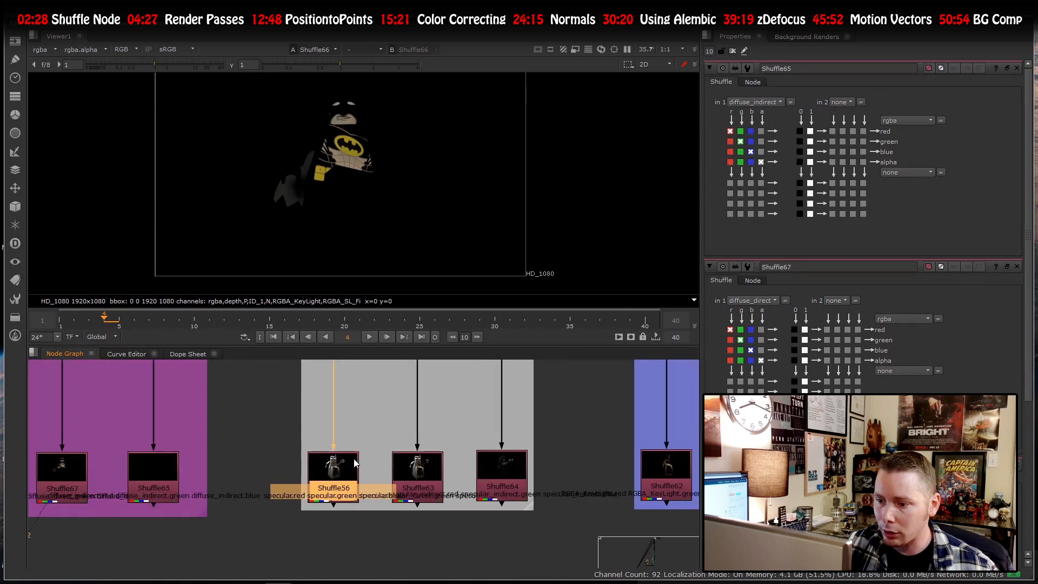
{"action": "scroll", "coordinate": [335, 468], "scroll_direction": "down", "scroll_amount": 3}
{"action": "scroll", "coordinate": [332, 459], "scroll_direction": "up", "scroll_amount": 4}
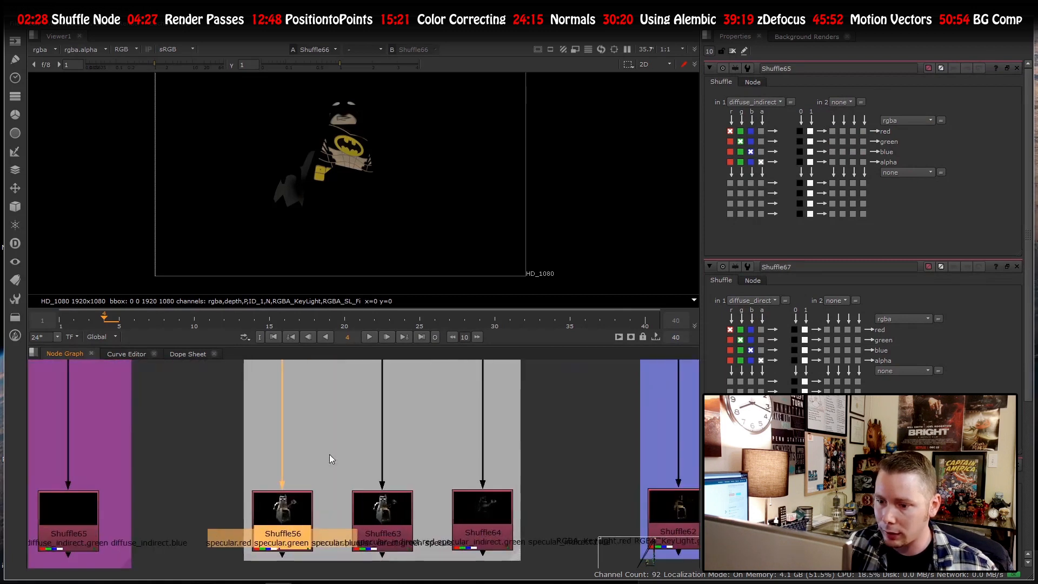
{"action": "key", "text": "1"}
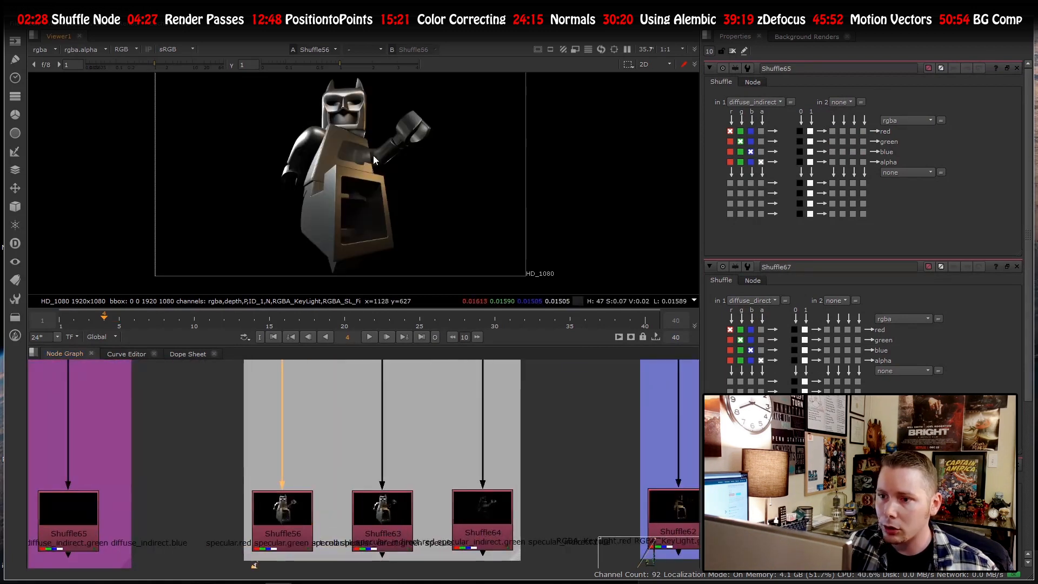
{"action": "scroll", "coordinate": [339, 85], "scroll_direction": "up", "scroll_amount": 5}
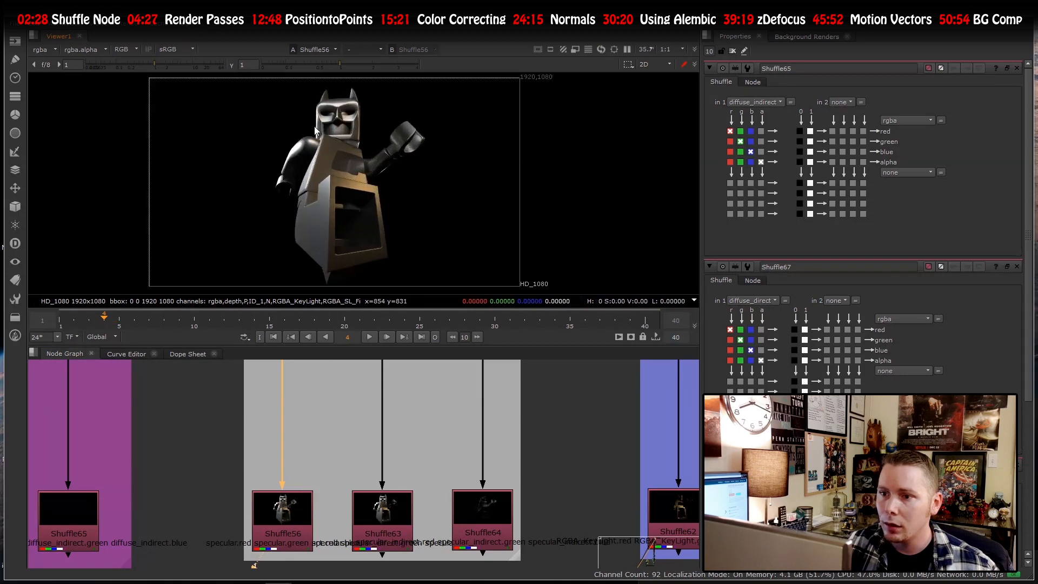
{"action": "scroll", "coordinate": [358, 135], "scroll_direction": "down", "scroll_amount": 3}
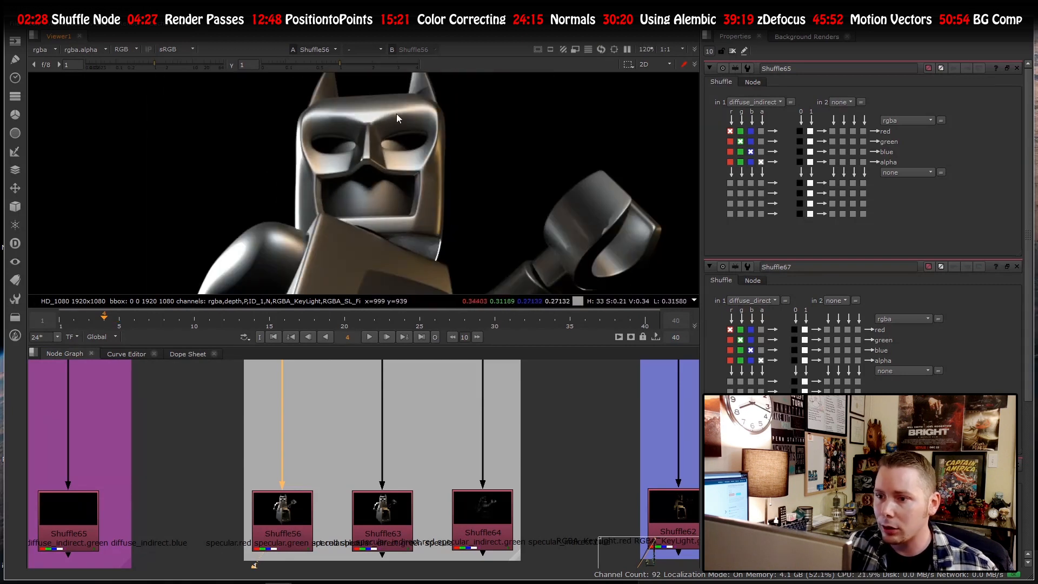
{"action": "scroll", "coordinate": [381, 124], "scroll_direction": "up", "scroll_amount": 4}
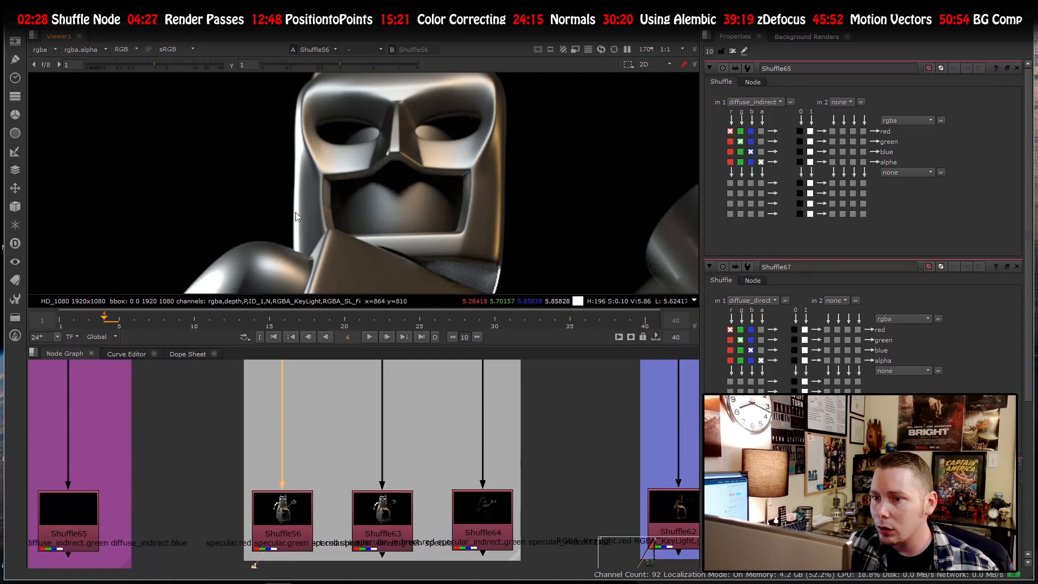
{"action": "scroll", "coordinate": [297, 248], "scroll_direction": "down", "scroll_amount": 2}
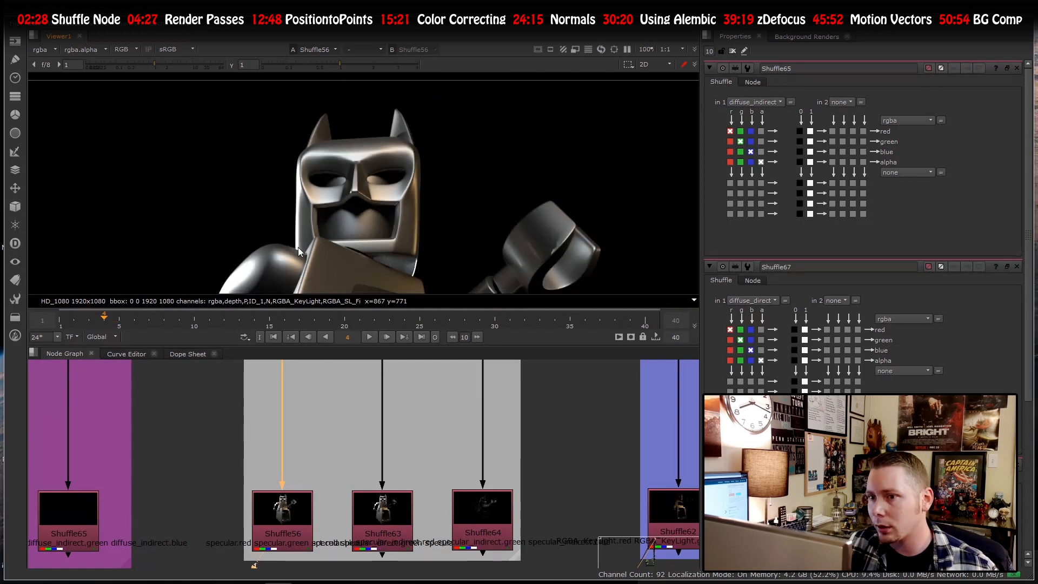
- Open the properties of Shuffle56 and Shuffle63 to check their specular input layers, and display Shuffle63 in the viewer
{"action": "scroll", "coordinate": [297, 215], "scroll_direction": "up", "scroll_amount": 2}
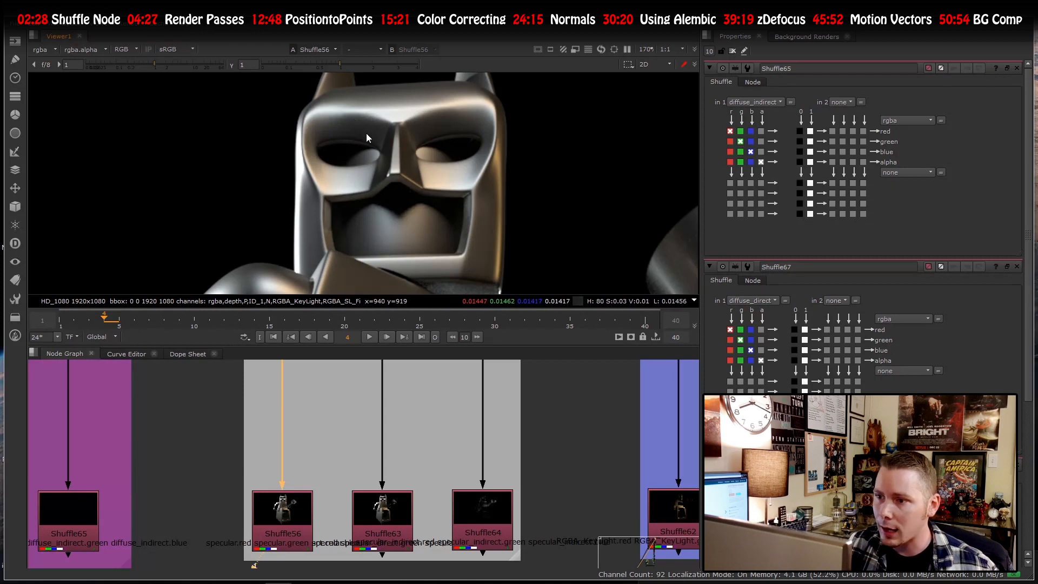
{"action": "scroll", "coordinate": [365, 137], "scroll_direction": "down", "scroll_amount": 5}
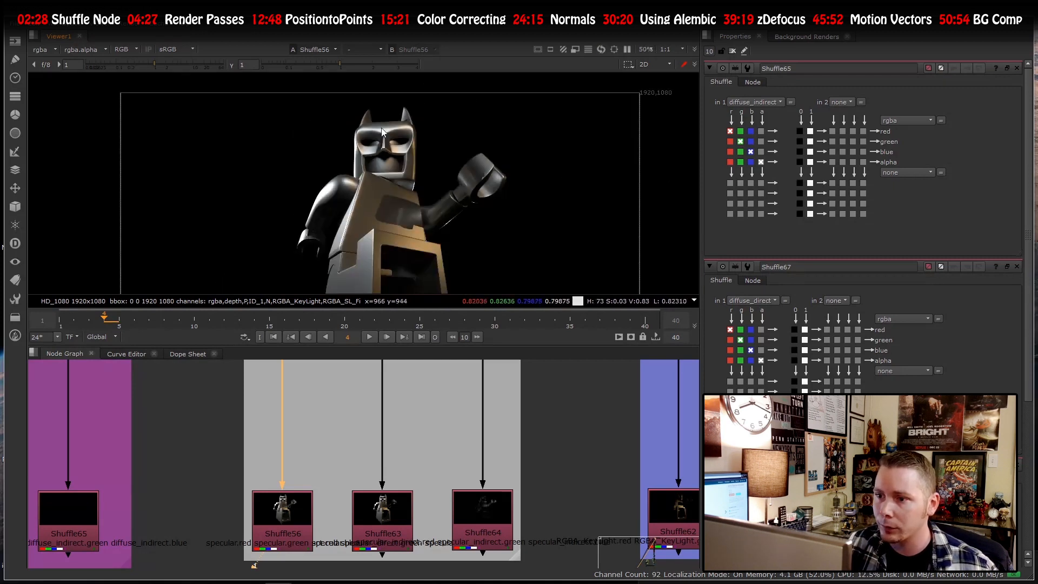
{"action": "double_click", "coordinate": [272, 521]}
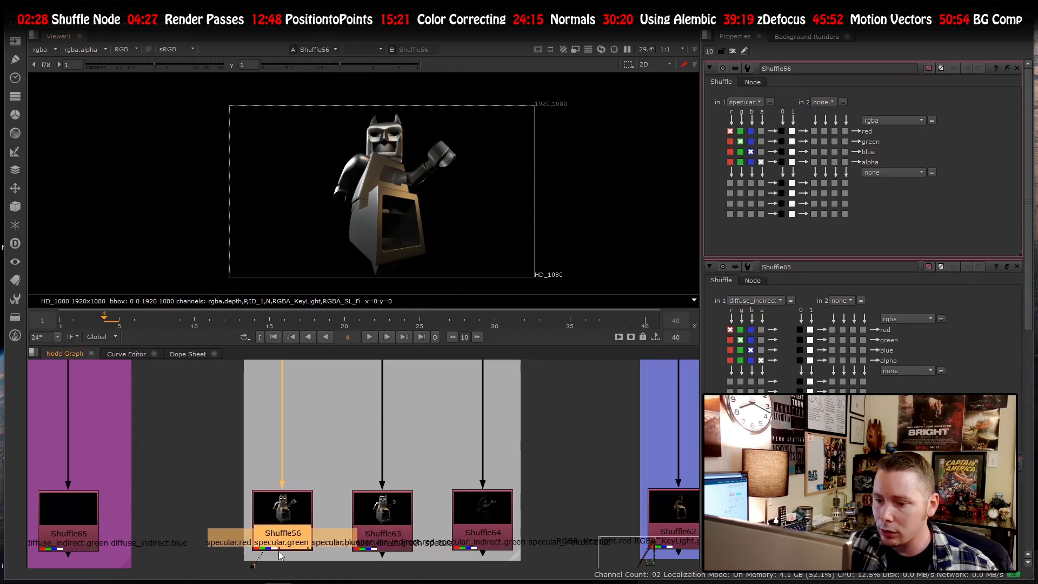
{"action": "left_click", "coordinate": [380, 519]}
{"action": "key", "text": "1"}
{"action": "double_click", "coordinate": [380, 527]}
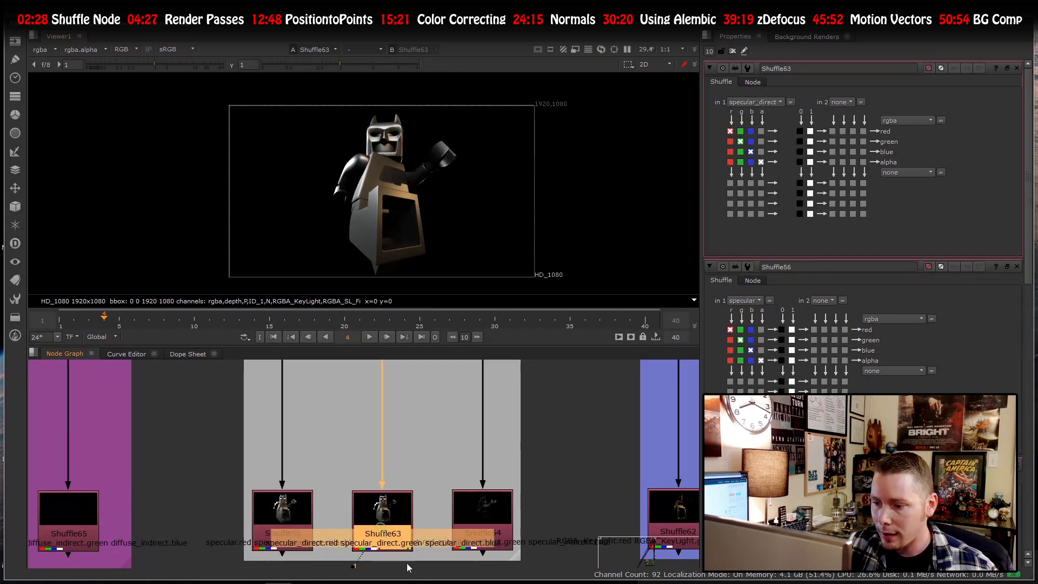
{"action": "scroll", "coordinate": [402, 560], "scroll_direction": "up", "scroll_amount": 3}
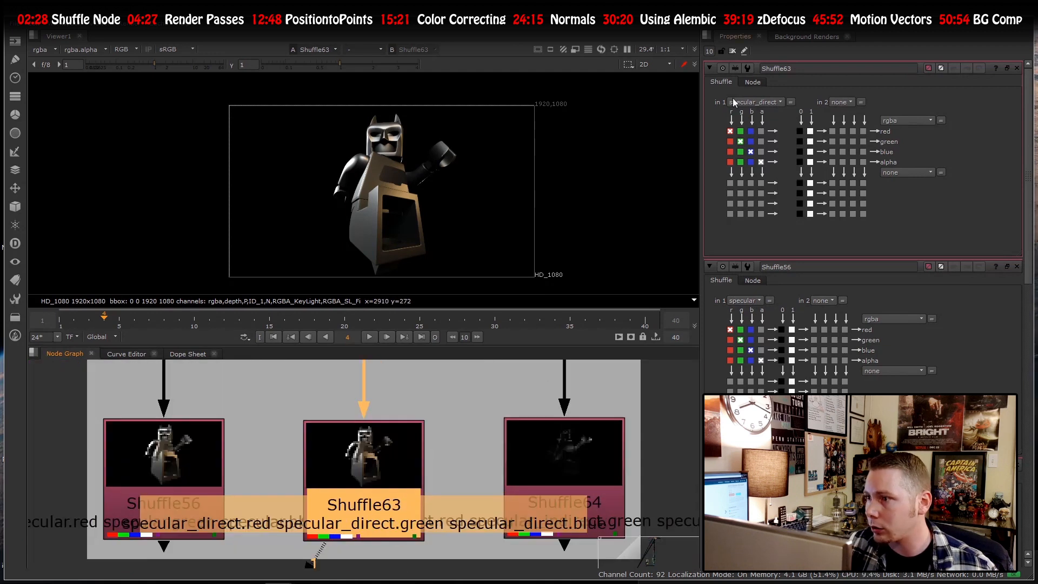
- Open Shuffle64's properties, then compare Shuffle63 on viewer input 1 with Shuffle64 on input 2
{"action": "double_click", "coordinate": [595, 451]}
{"action": "key", "text": "1"}
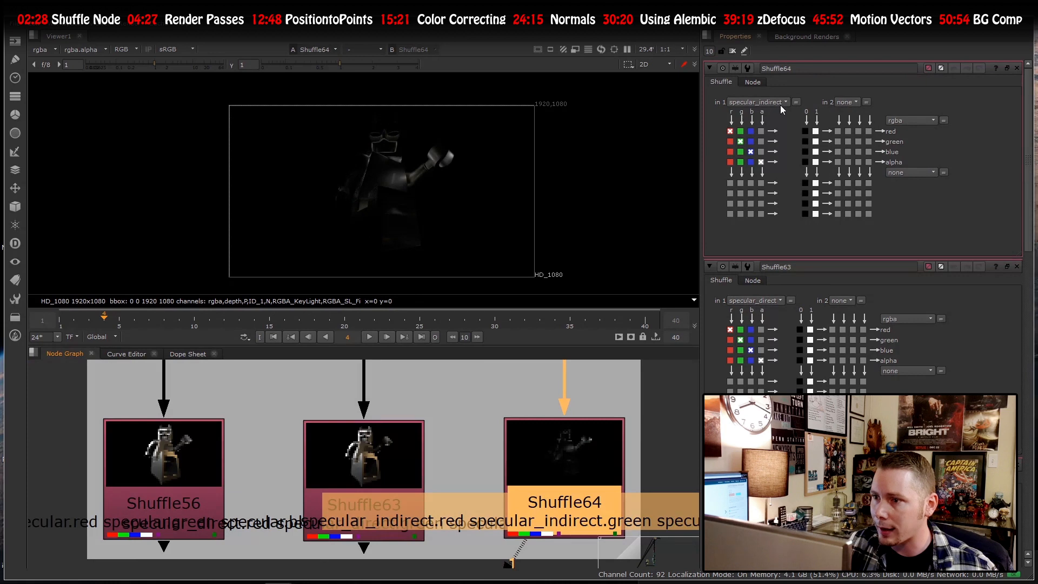
{"action": "left_click", "coordinate": [333, 476]}
{"action": "key", "text": "1"}
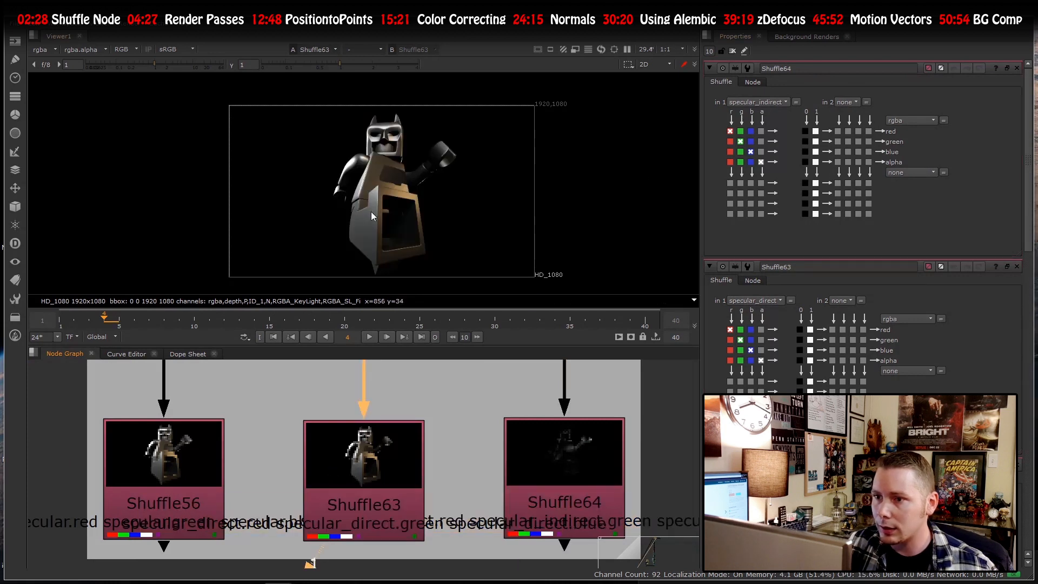
{"action": "scroll", "coordinate": [373, 140], "scroll_direction": "up", "scroll_amount": 5}
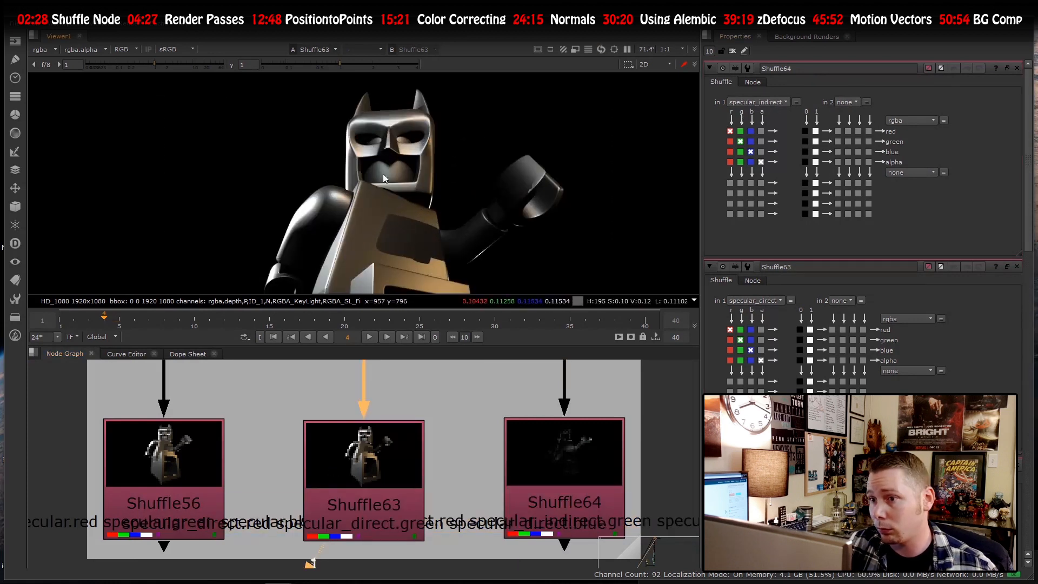
{"action": "left_click", "coordinate": [563, 478]}
{"action": "key", "text": "2"}
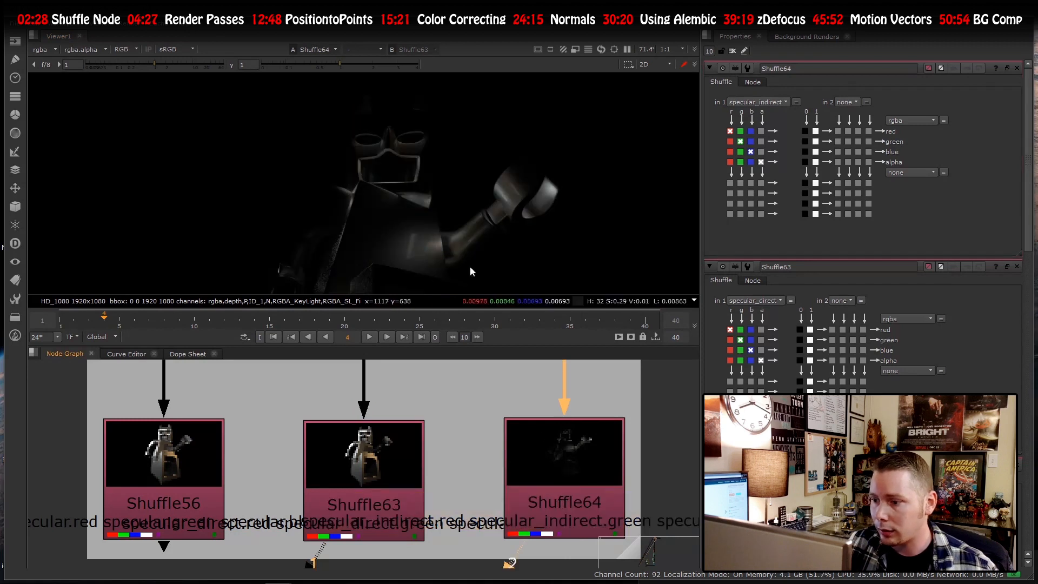
- Examine the specular_indirect pass up close around Batman's eyes and mouth opening, and then across the whole figure
{"action": "scroll", "coordinate": [393, 162], "scroll_direction": "up", "scroll_amount": 8}
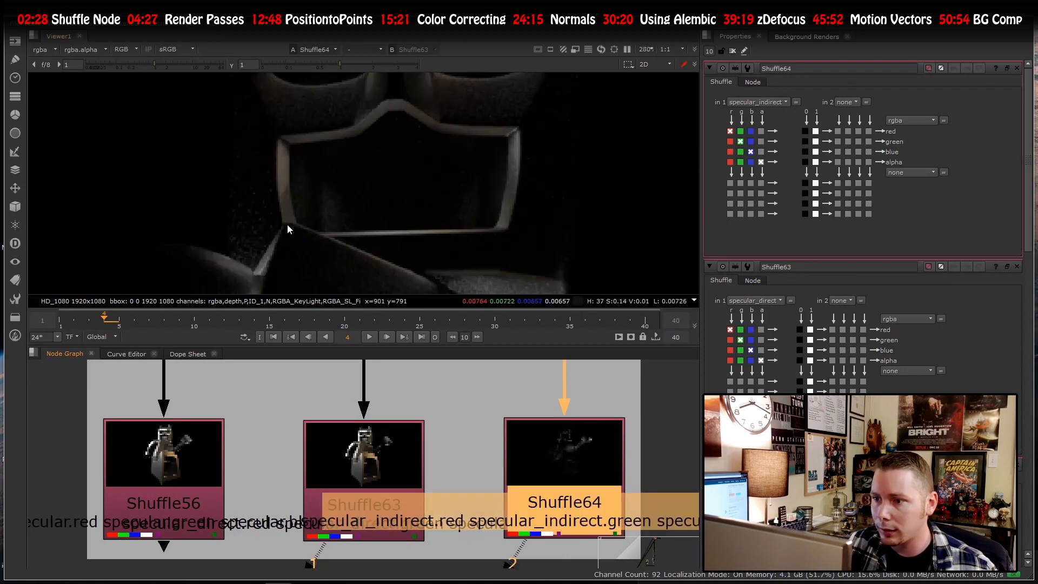
{"action": "scroll", "coordinate": [446, 162], "scroll_direction": "down", "scroll_amount": 8}
{"action": "scroll", "coordinate": [439, 138], "scroll_direction": "up", "scroll_amount": 12}
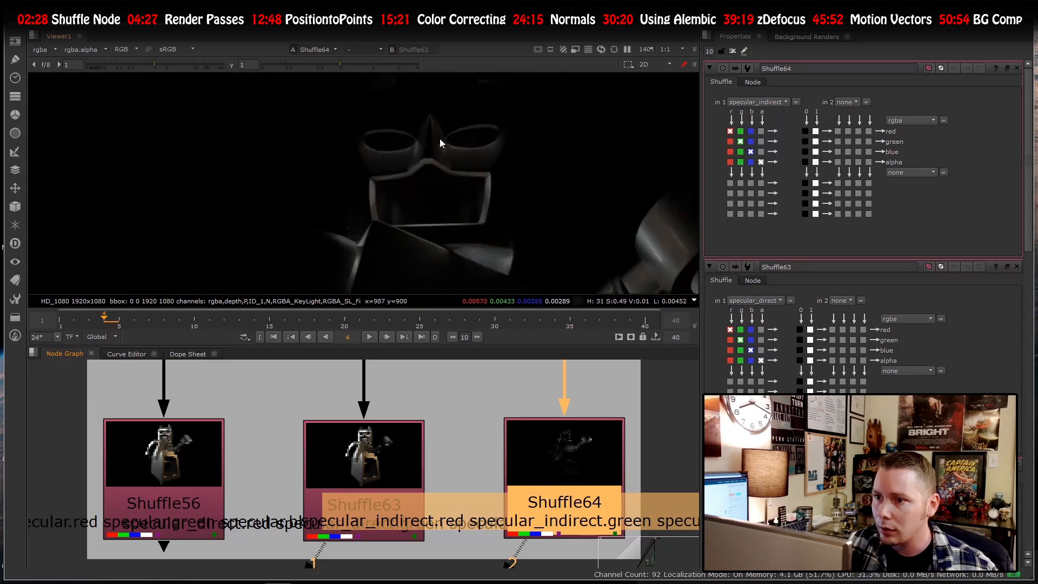
{"action": "scroll", "coordinate": [320, 150], "scroll_direction": "down", "scroll_amount": 8}
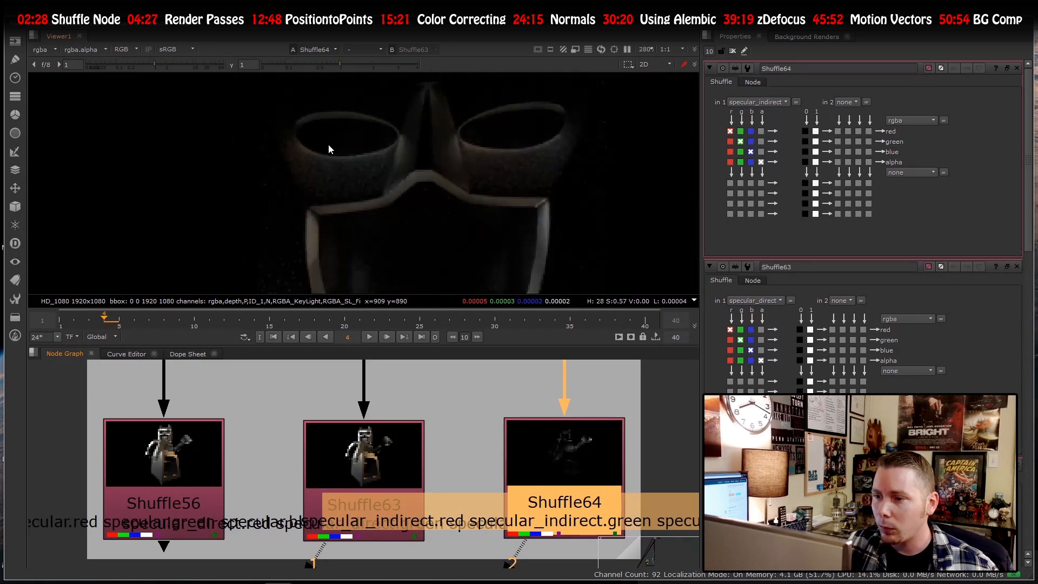
{"action": "scroll", "coordinate": [378, 179], "scroll_direction": "up", "scroll_amount": 6}
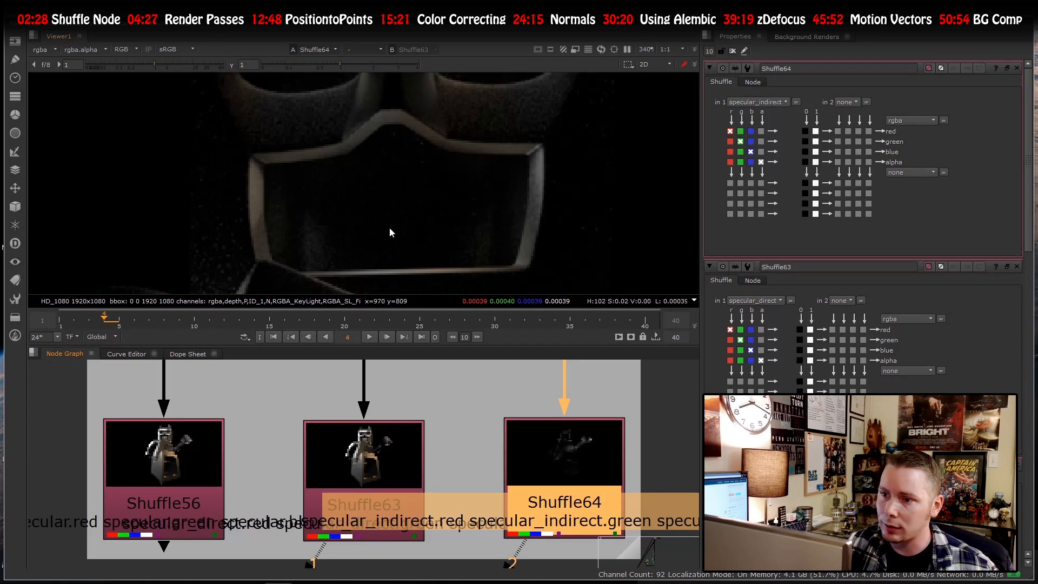
{"action": "scroll", "coordinate": [452, 198], "scroll_direction": "down", "scroll_amount": 5}
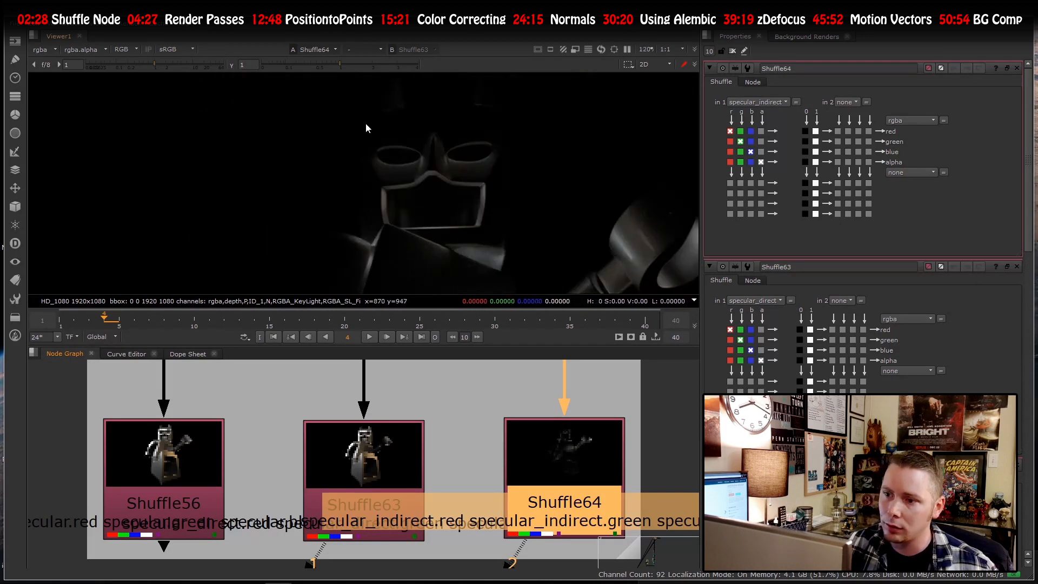
{"action": "scroll", "coordinate": [373, 140], "scroll_direction": "down", "scroll_amount": 9}
{"action": "scroll", "coordinate": [403, 189], "scroll_direction": "up", "scroll_amount": 4}
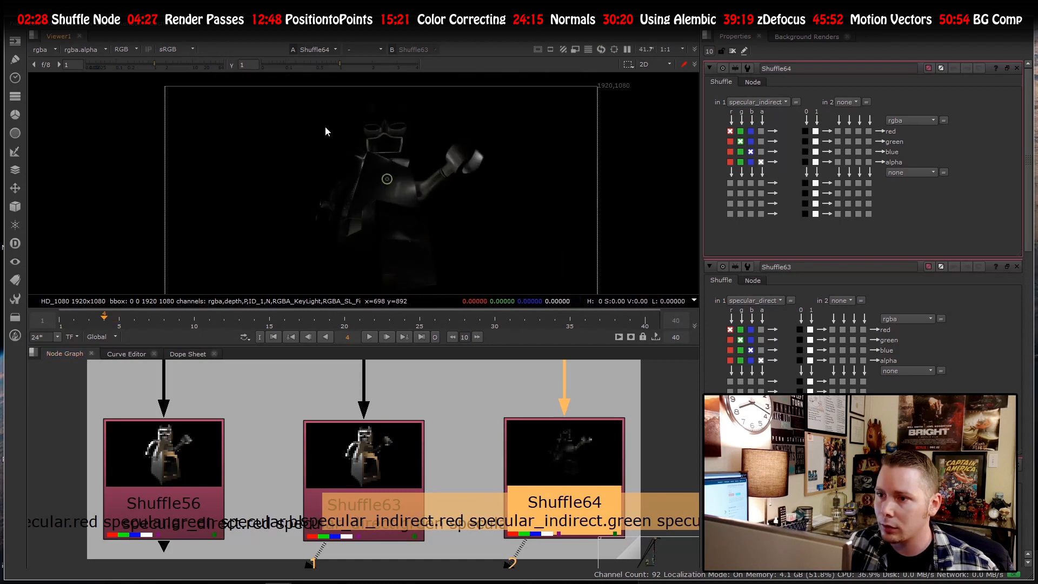
{"action": "scroll", "coordinate": [374, 123], "scroll_direction": "up", "scroll_amount": 4}
{"action": "scroll", "coordinate": [407, 168], "scroll_direction": "down", "scroll_amount": 4}
{"action": "scroll", "coordinate": [436, 413], "scroll_direction": "down", "scroll_amount": 4}
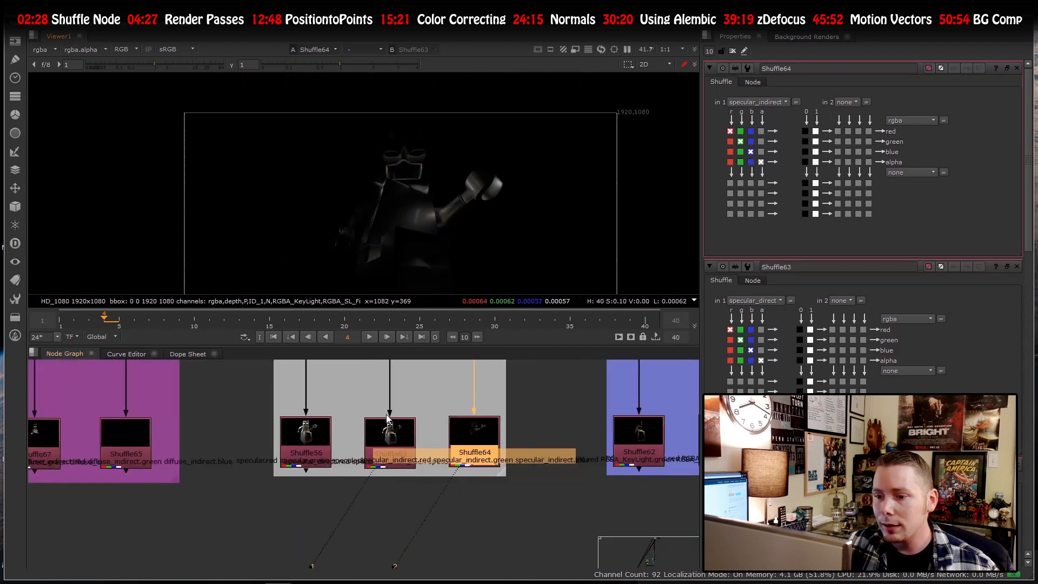
- Display Shuffle63, then assign Shuffle56 to viewer input 1 and Shuffle63 to input 2 to compare full and direct specular
{"action": "left_click", "coordinate": [398, 445]}
{"action": "key", "text": "1"}
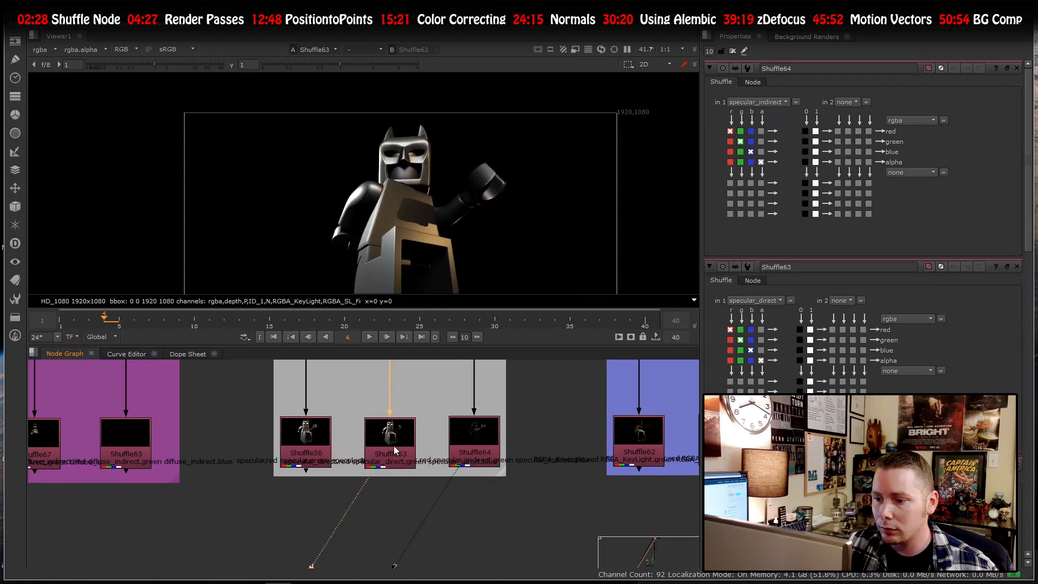
{"action": "scroll", "coordinate": [394, 444], "scroll_direction": "up", "scroll_amount": 4}
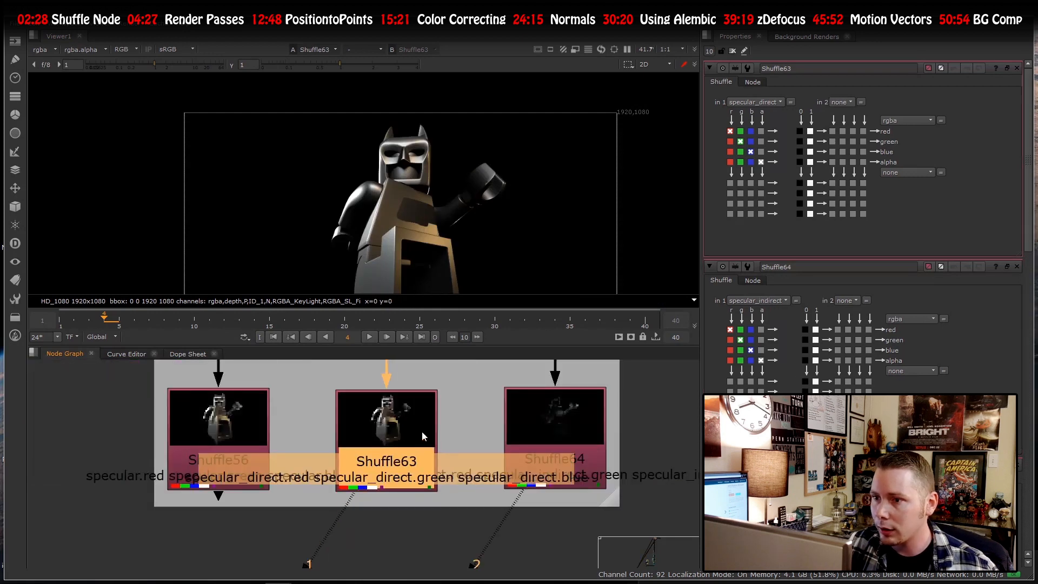
{"action": "left_click", "coordinate": [230, 432]}
{"action": "key", "text": "1"}
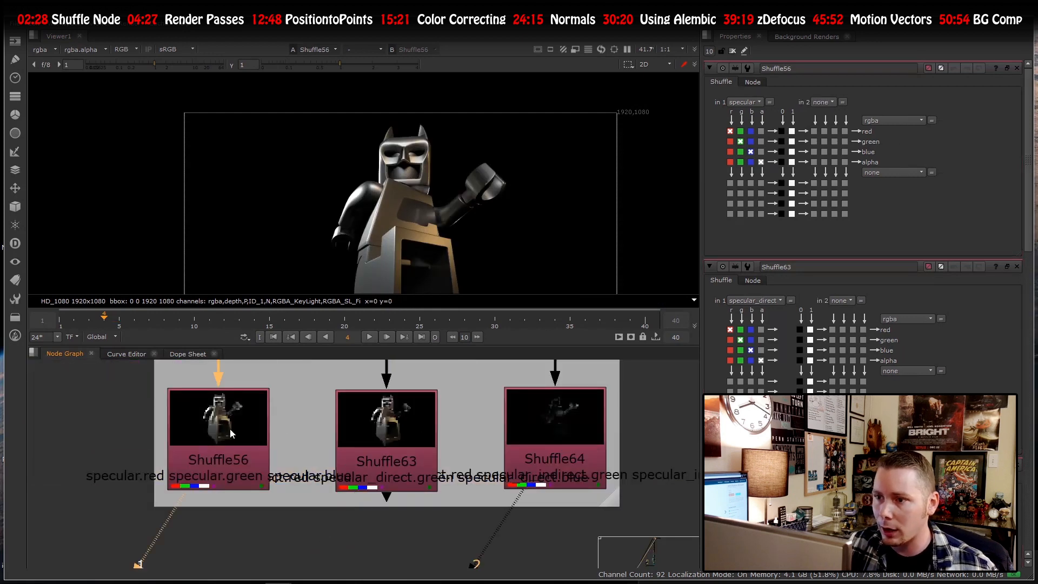
{"action": "left_click", "coordinate": [373, 424]}
{"action": "key", "text": "2"}
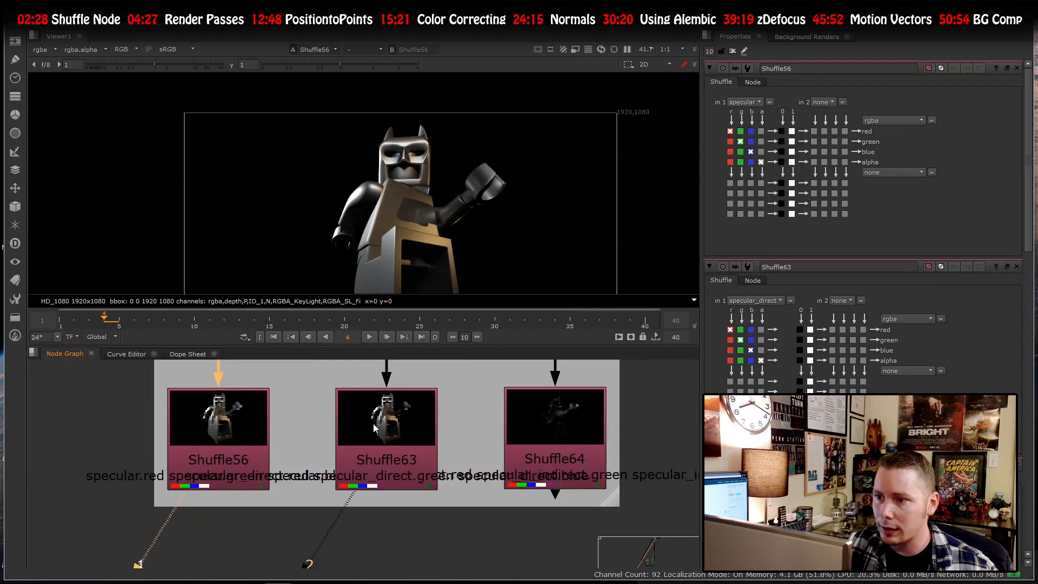
{"action": "key", "text": "1"}
- Add a Merge node below the Specular group with A from Shuffle63 and B from Shuffle64, and set its operation to plus
{"action": "key", "text": "m"}
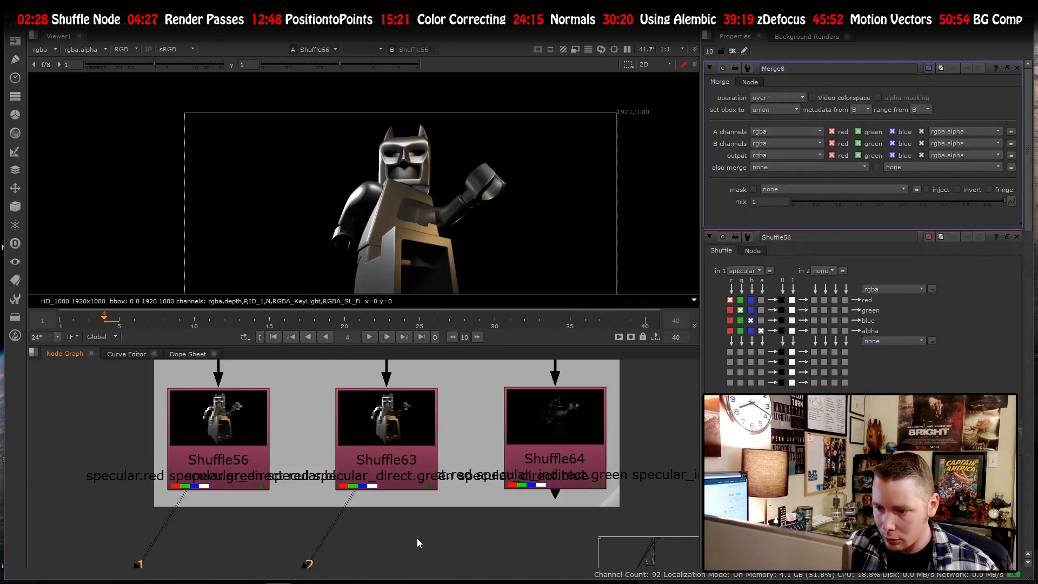
{"action": "left_click_drag", "start_coordinate": [396, 514], "coordinate": [382, 460]}
{"action": "left_click_drag", "start_coordinate": [389, 496], "coordinate": [388, 463]}
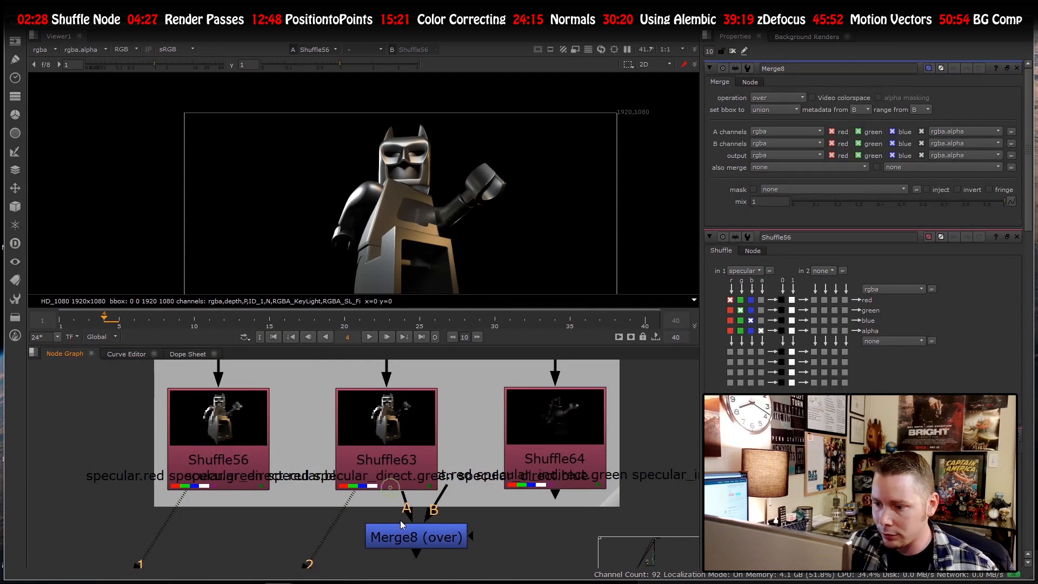
{"action": "left_click_drag", "start_coordinate": [414, 542], "coordinate": [416, 569]}
{"action": "left_click_drag", "start_coordinate": [448, 514], "coordinate": [513, 458]}
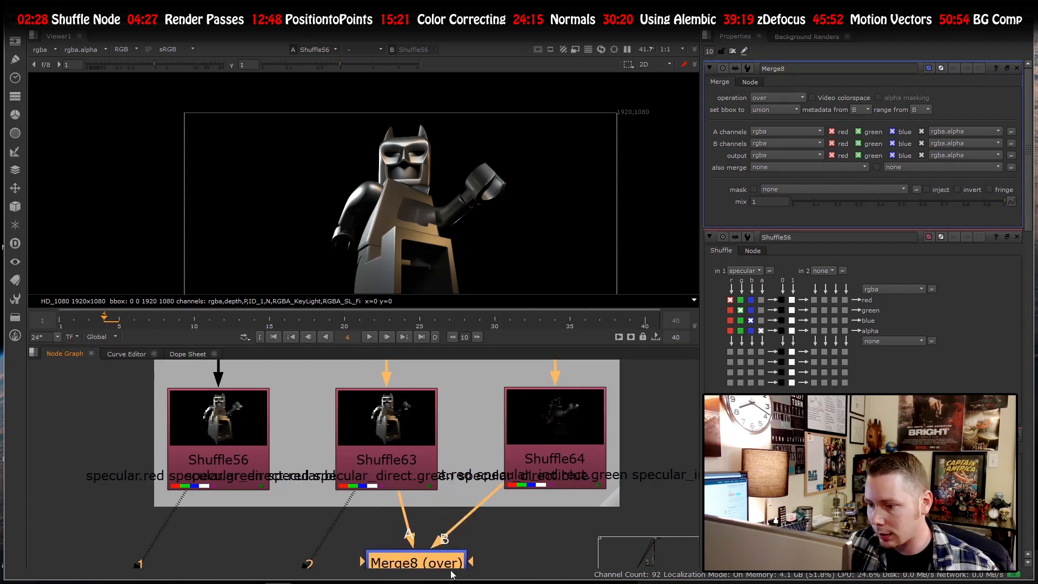
{"action": "left_click", "coordinate": [776, 98]}
{"action": "left_click", "coordinate": [783, 252]}
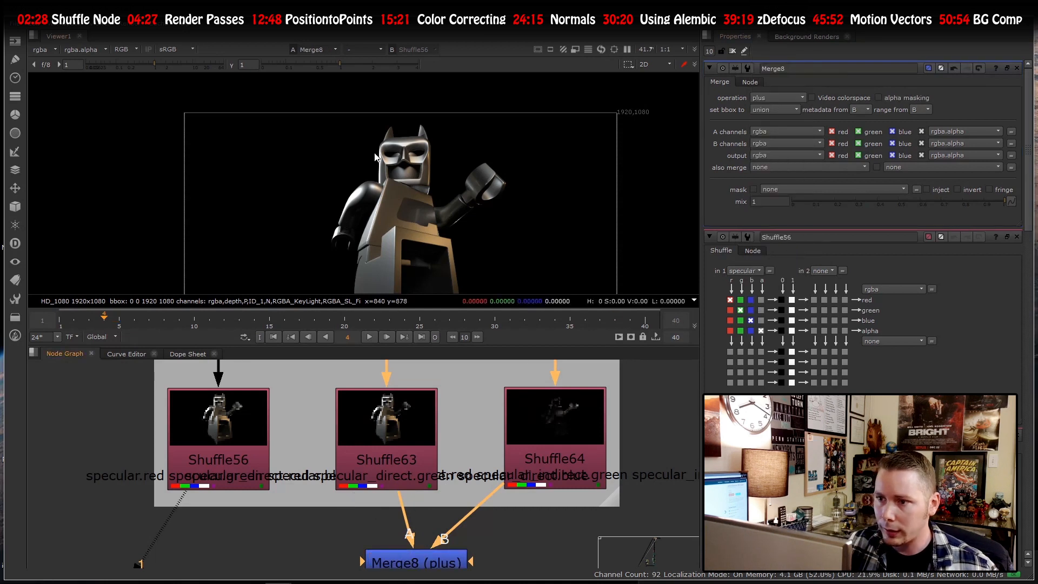
- Compare Shuffle56 on viewer input 1 with the plus Merge of the direct and indirect specular on input 2
{"action": "scroll", "coordinate": [383, 142], "scroll_direction": "down", "scroll_amount": 5}
{"action": "scroll", "coordinate": [384, 139], "scroll_direction": "up", "scroll_amount": 4}
{"action": "left_click", "coordinate": [205, 483]}
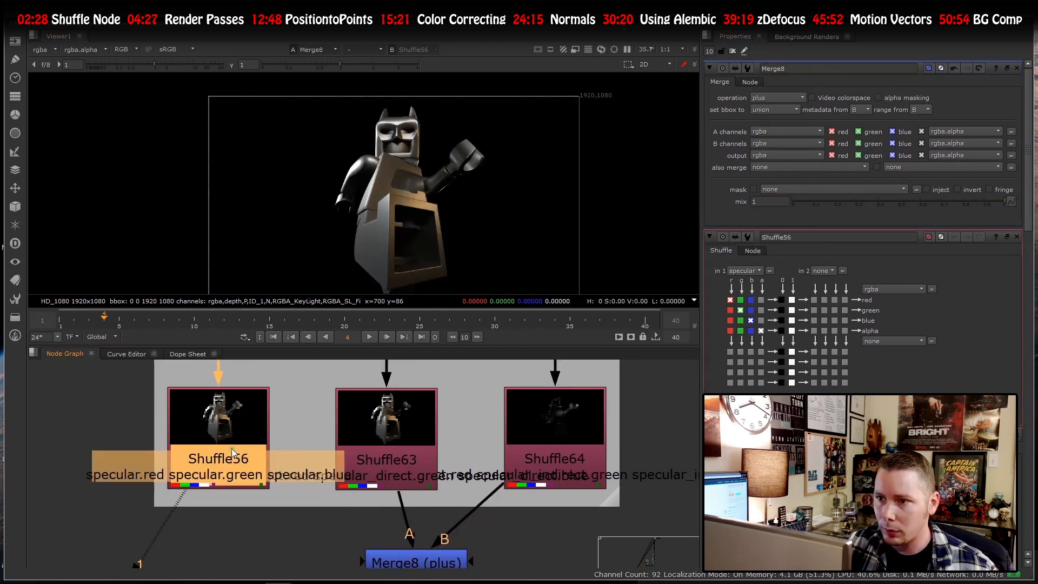
{"action": "key", "text": "1"}
{"action": "key", "text": "2"}
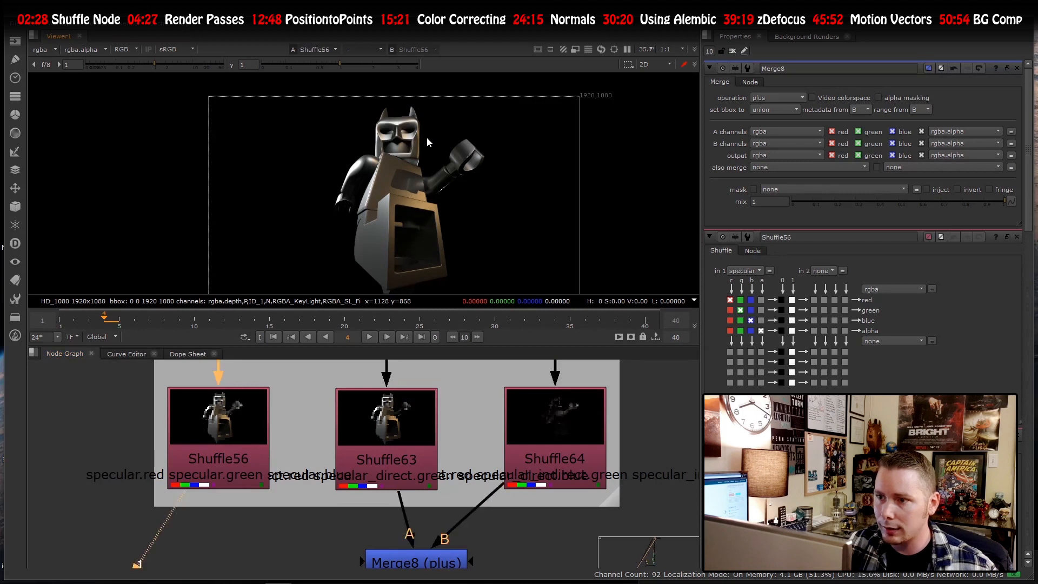
- Assign Shuffle63 to viewer input 2 and switch repeatedly between it and Shuffle56 to compare the images
{"action": "left_click", "coordinate": [382, 415]}
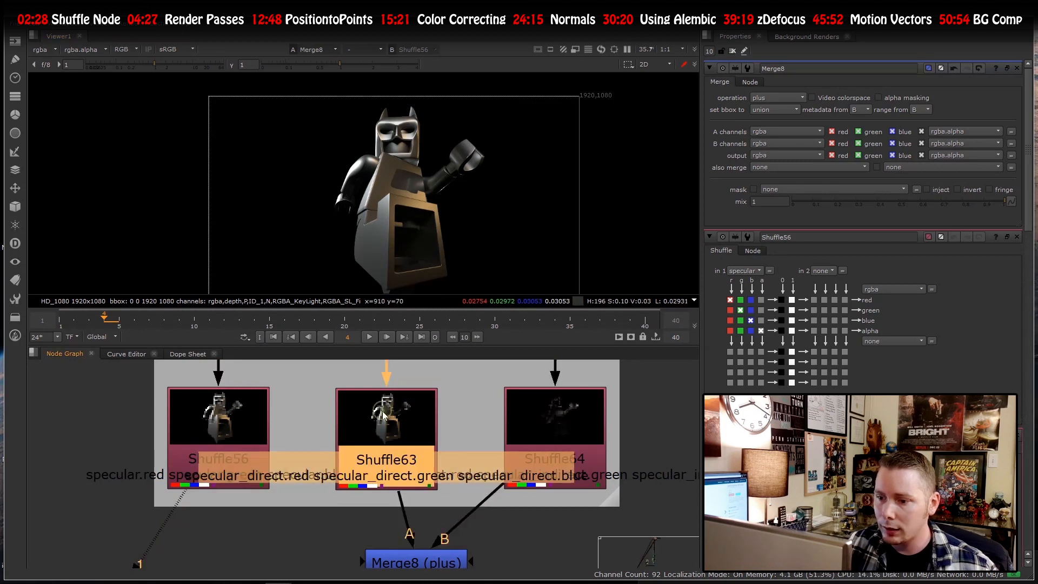
{"action": "key", "text": "2"}
{"action": "key", "text": "1"}
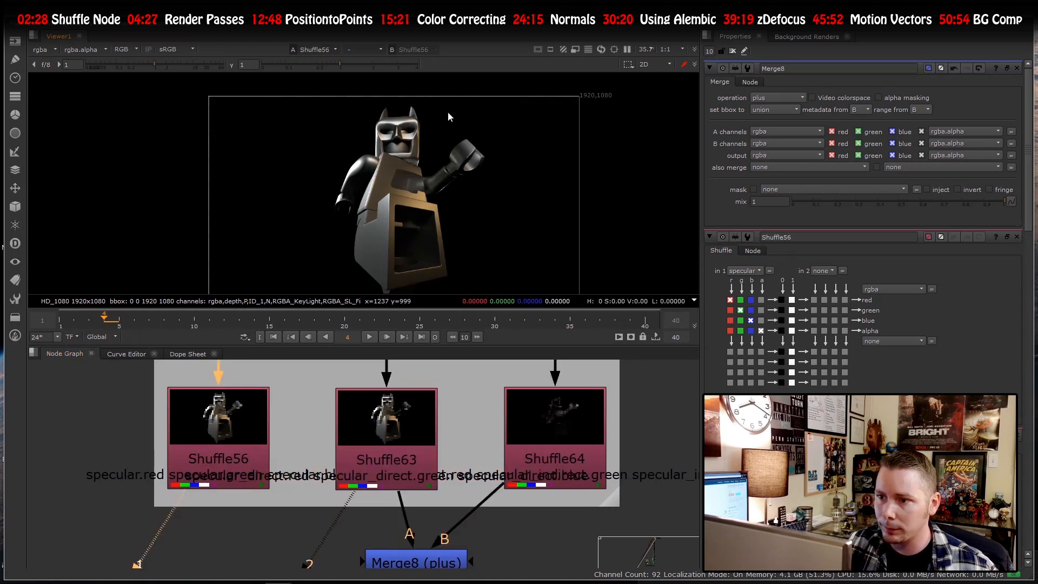
{"action": "key", "text": "2"}
{"action": "key", "text": "1"}
{"action": "key", "text": "2"}
{"action": "key", "text": "1"}
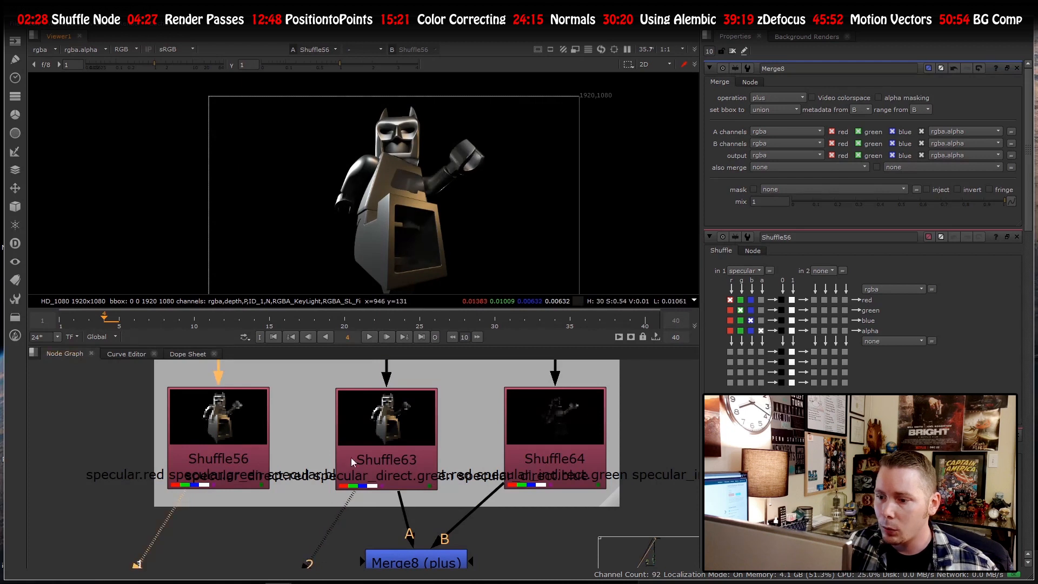
- Insert a Grade node between Shuffle63 and the A input of the plus Merge
{"action": "left_click", "coordinate": [375, 464]}
{"action": "scroll", "coordinate": [381, 434], "scroll_direction": "down", "scroll_amount": 4}
{"action": "scroll", "coordinate": [404, 496], "scroll_direction": "up", "scroll_amount": 4}
{"action": "left_click_drag", "start_coordinate": [404, 495], "coordinate": [400, 523]}
{"action": "left_click", "coordinate": [373, 420]}
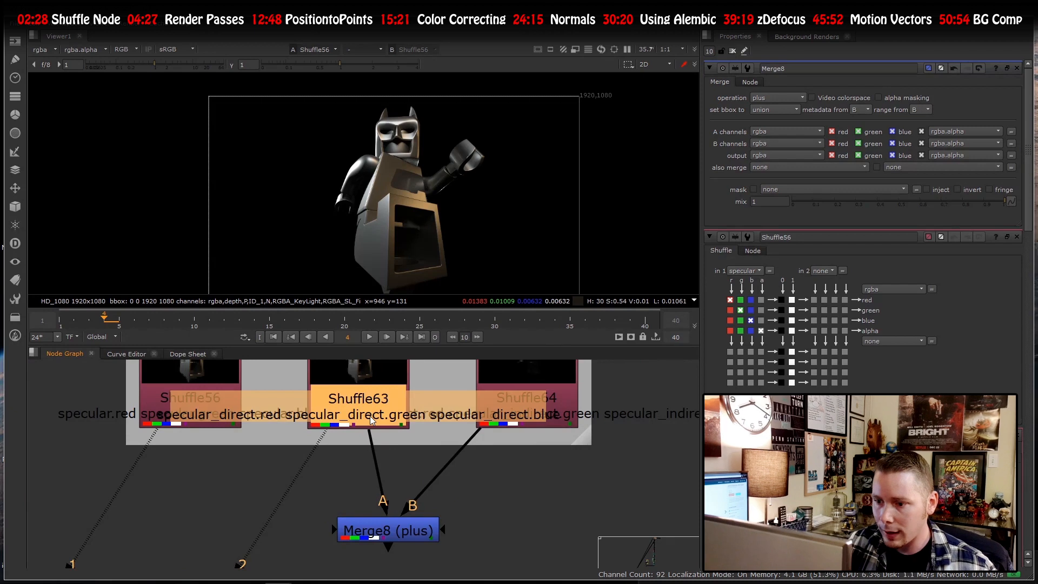
{"action": "key", "text": "g"}
{"action": "left_click_drag", "start_coordinate": [365, 454], "coordinate": [366, 468]}
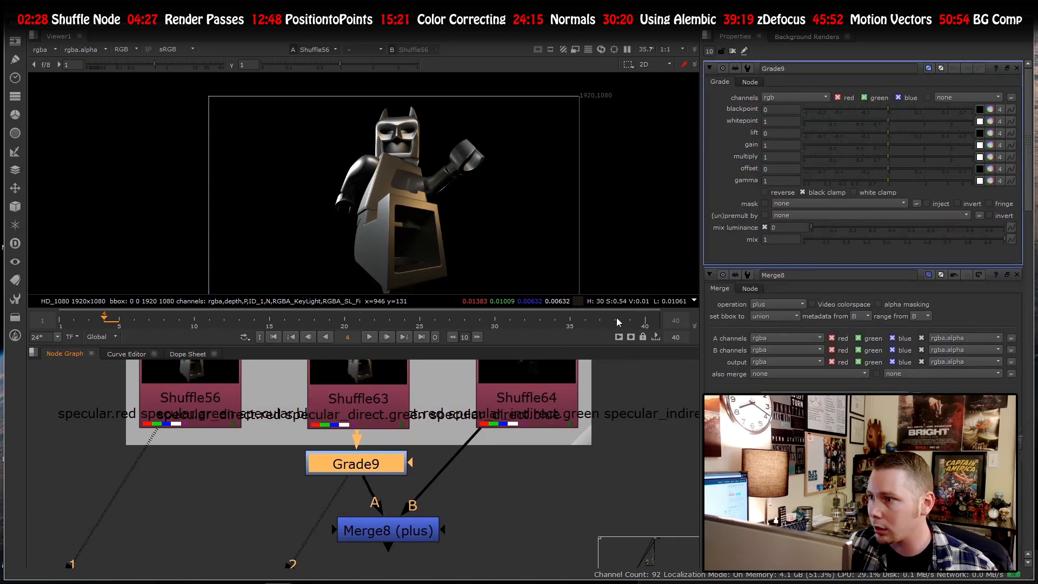
- Set the Grade node's gain to 2.65 and display its result through viewer input 2
{"action": "left_click_drag", "start_coordinate": [877, 146], "coordinate": [942, 147]}
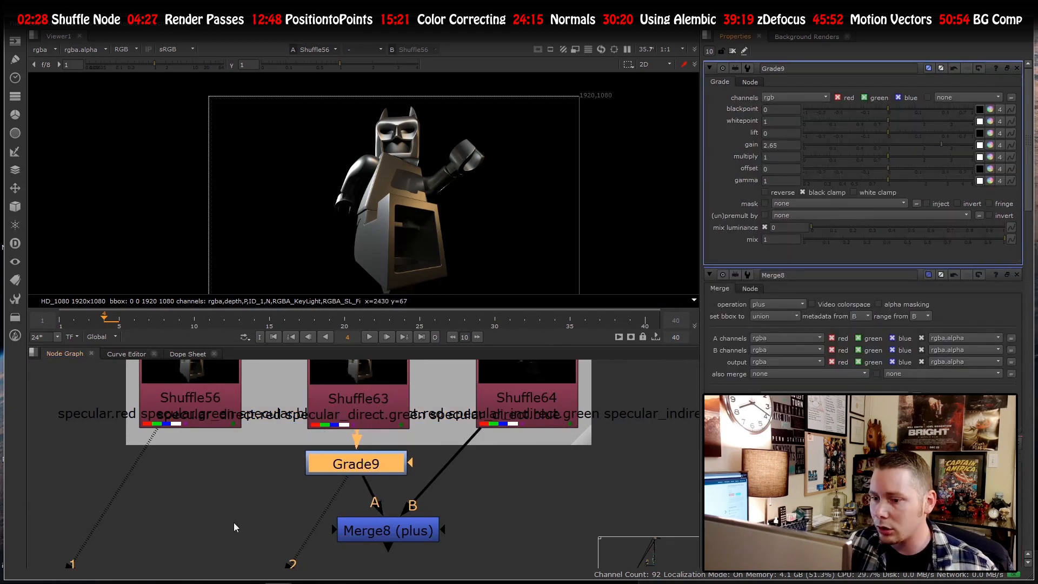
{"action": "left_click_drag", "start_coordinate": [336, 468], "coordinate": [339, 468]}
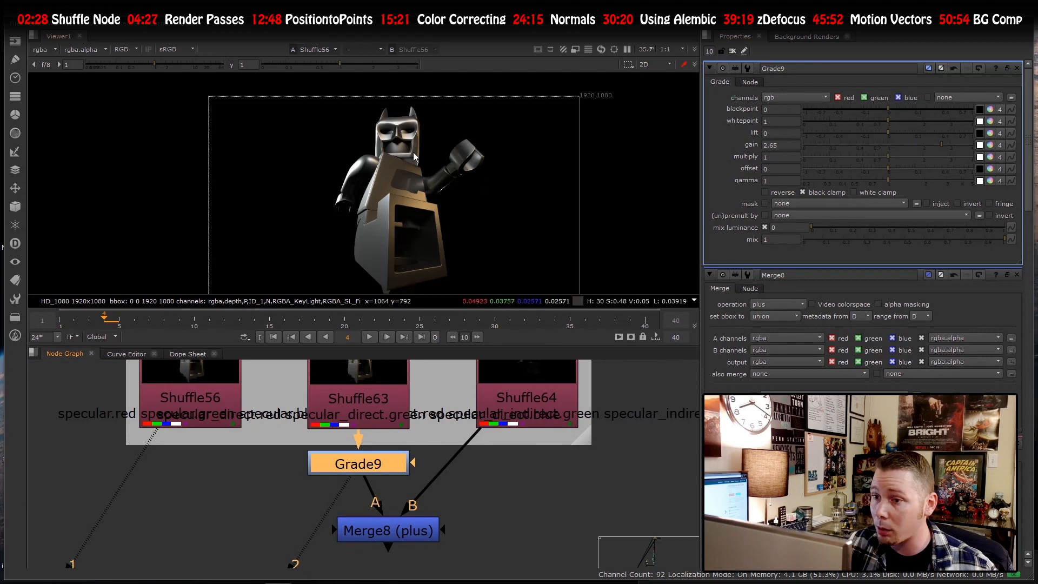
{"action": "key", "text": "plus"}
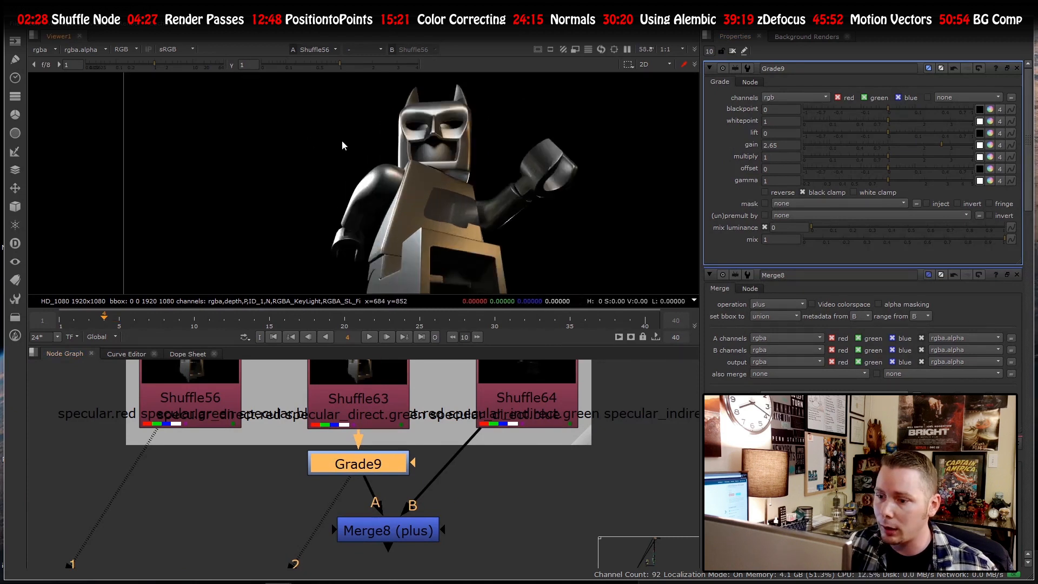
{"action": "key", "text": "2"}
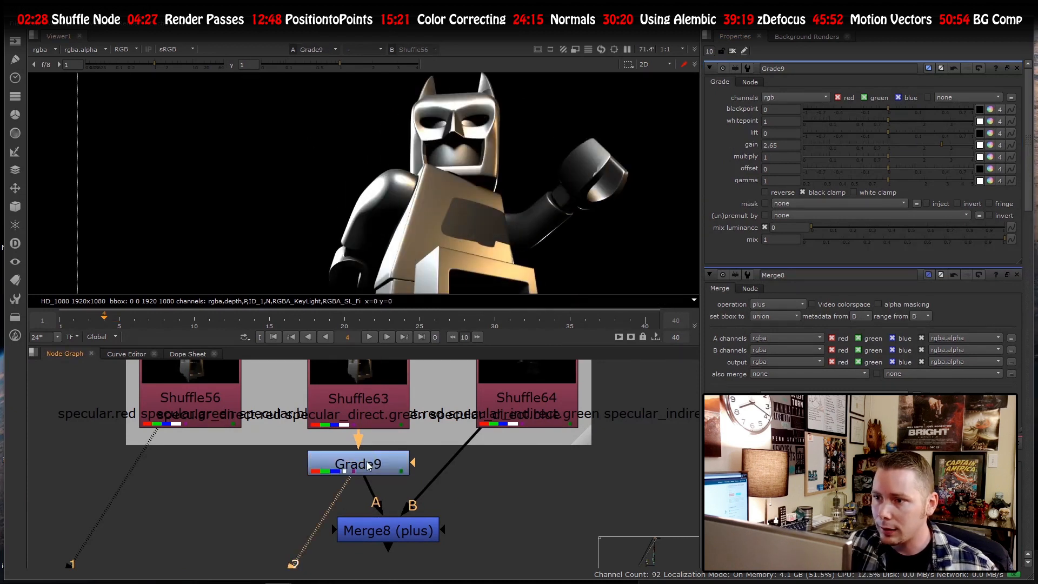
- Display the plus Merge of the graded direct and indirect specular through viewer input 2 and inspect the character's face up close
{"action": "scroll", "coordinate": [438, 174], "scroll_direction": "down", "scroll_amount": 1}
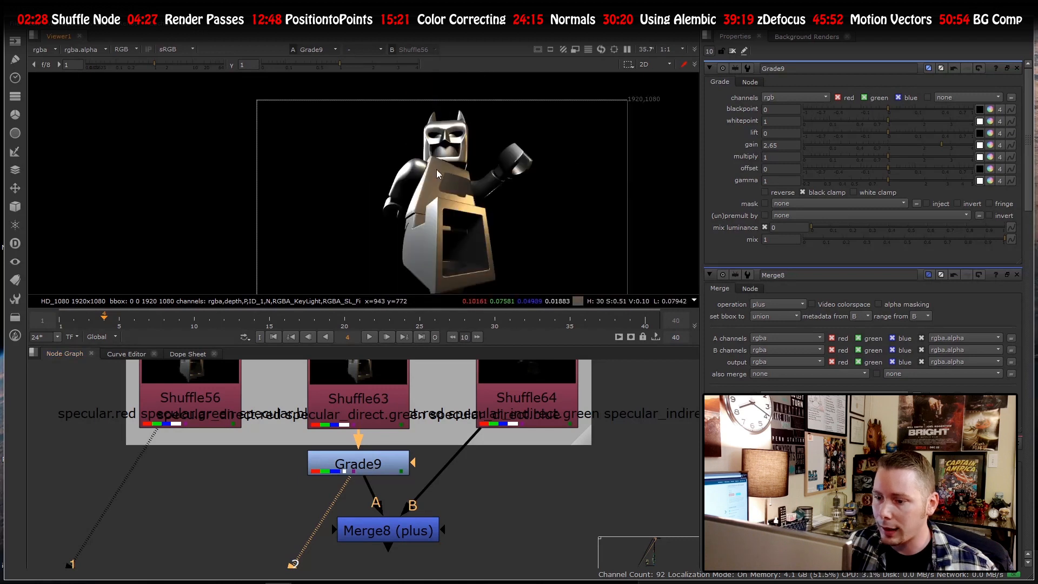
{"action": "left_click", "coordinate": [373, 531]}
{"action": "key", "text": "2"}
{"action": "scroll", "coordinate": [473, 211], "scroll_direction": "down", "scroll_amount": 1}
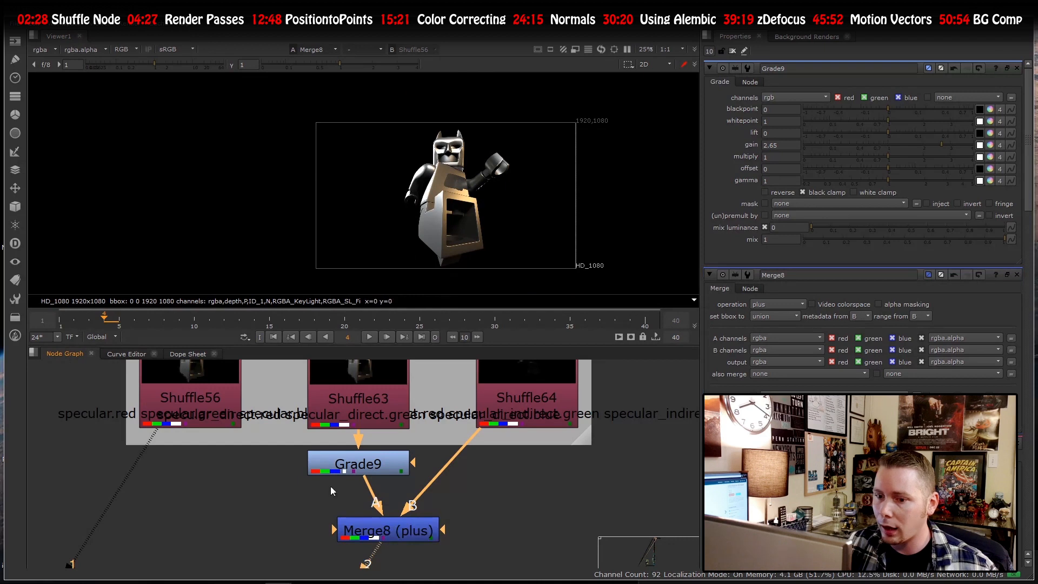
{"action": "scroll", "coordinate": [502, 172], "scroll_direction": "up", "scroll_amount": 8}
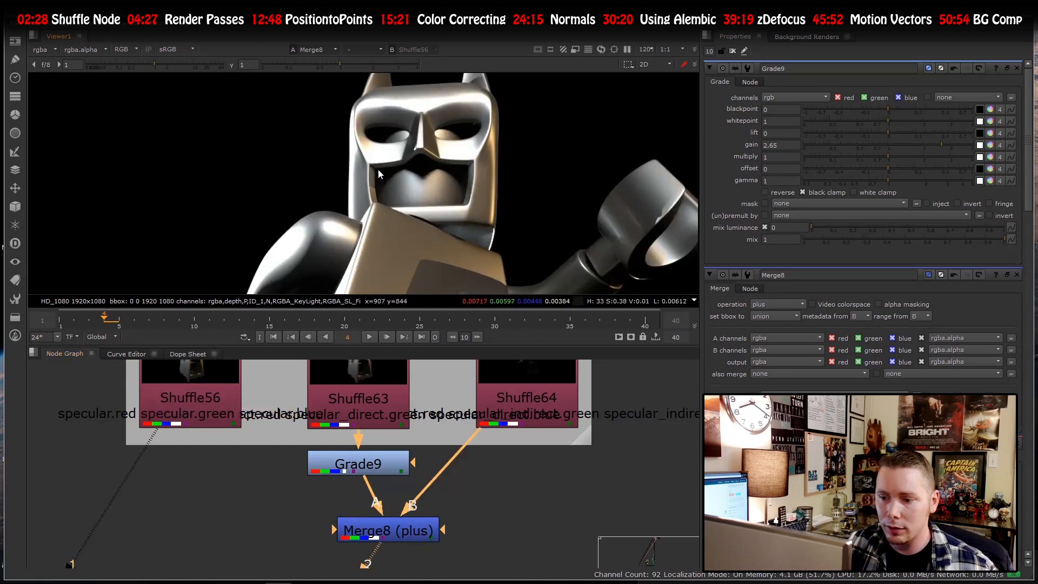
{"action": "scroll", "coordinate": [311, 445], "scroll_direction": "down", "scroll_amount": 10}
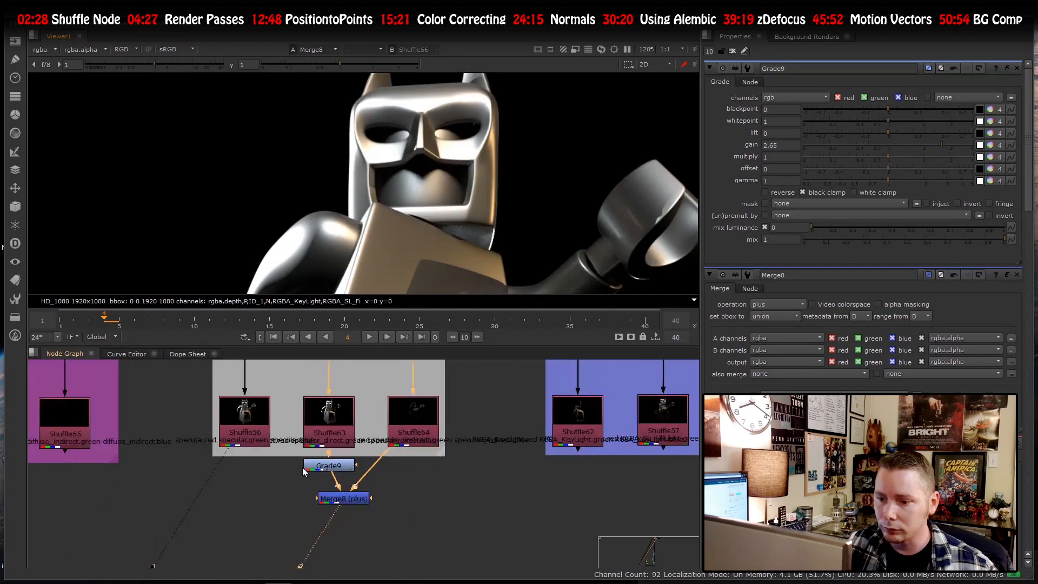
- Examine the Light Selects / Light Groups backdrop and its five Shuffle nodes in the node graph
{"action": "scroll", "coordinate": [277, 459], "scroll_direction": "up", "scroll_amount": 8}
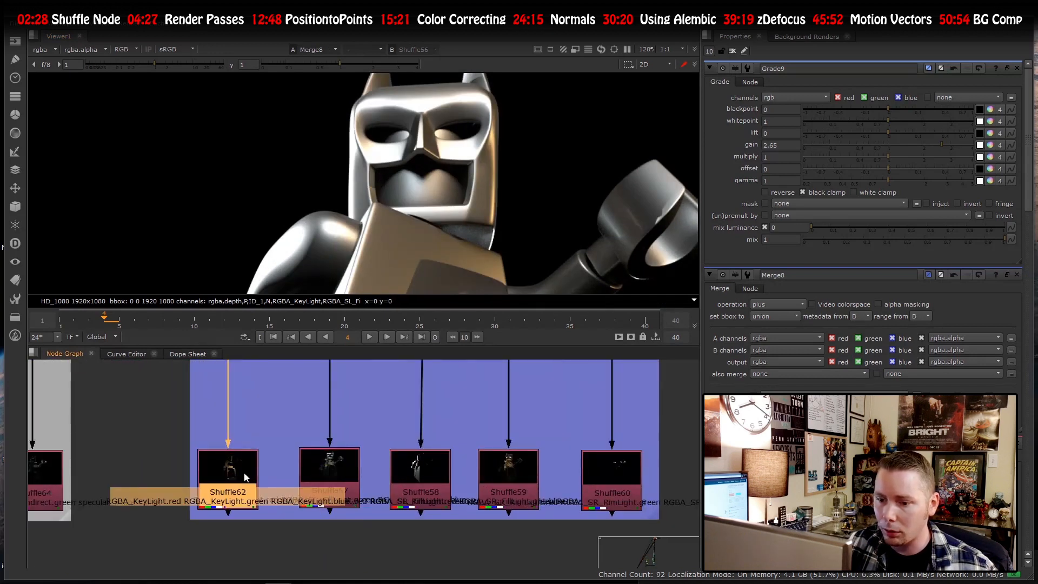
{"action": "scroll", "coordinate": [244, 472], "scroll_direction": "down", "scroll_amount": 6}
{"action": "scroll", "coordinate": [270, 456], "scroll_direction": "up", "scroll_amount": 3}
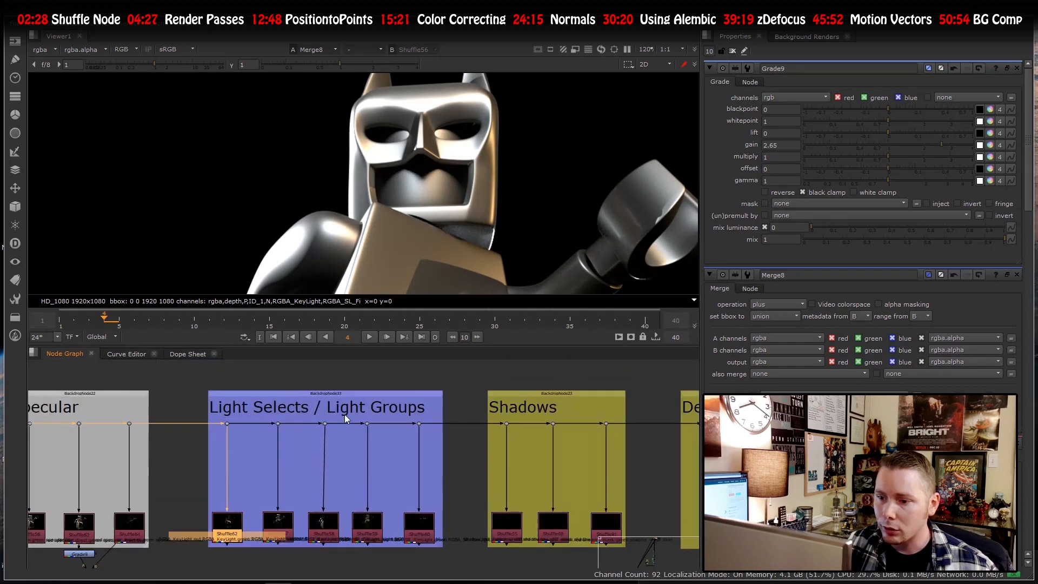
{"action": "scroll", "coordinate": [268, 460], "scroll_direction": "up", "scroll_amount": 5}
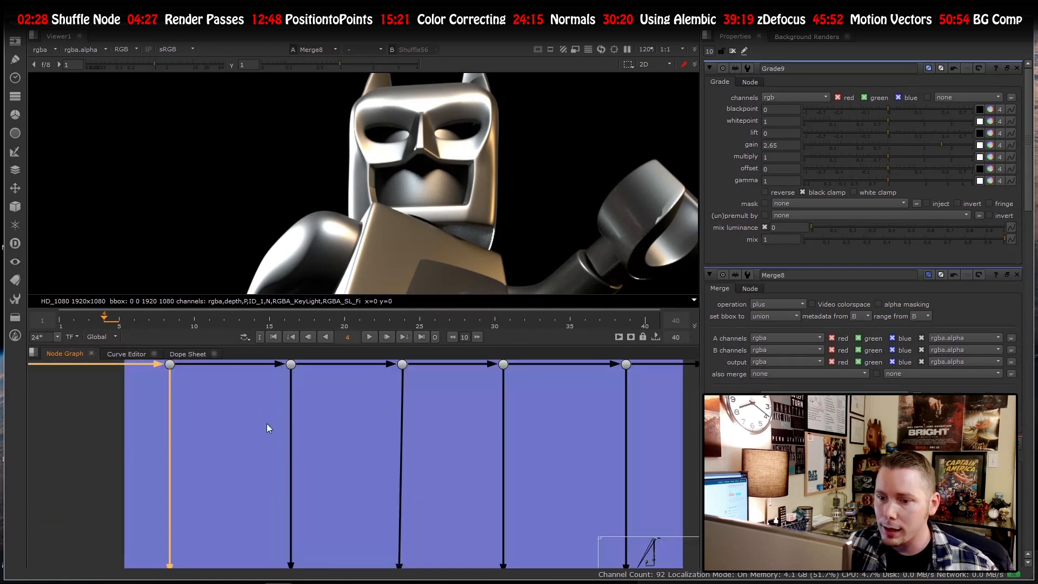
{"action": "scroll", "coordinate": [254, 416], "scroll_direction": "down", "scroll_amount": 5}
{"action": "scroll", "coordinate": [251, 397], "scroll_direction": "up", "scroll_amount": 4}
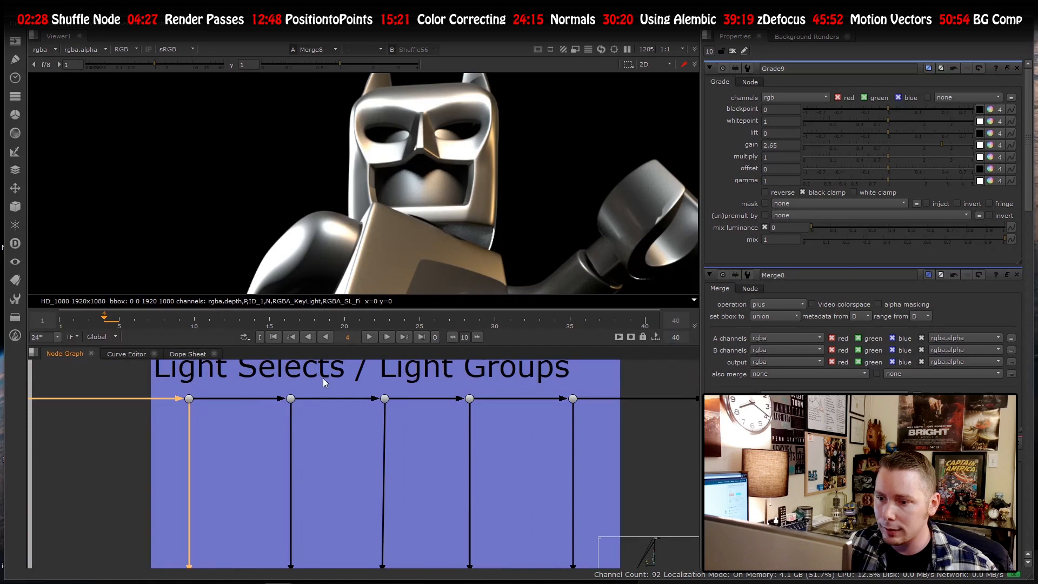
{"action": "scroll", "coordinate": [303, 454], "scroll_direction": "down", "scroll_amount": 3}
{"action": "scroll", "coordinate": [342, 432], "scroll_direction": "up", "scroll_amount": 1}
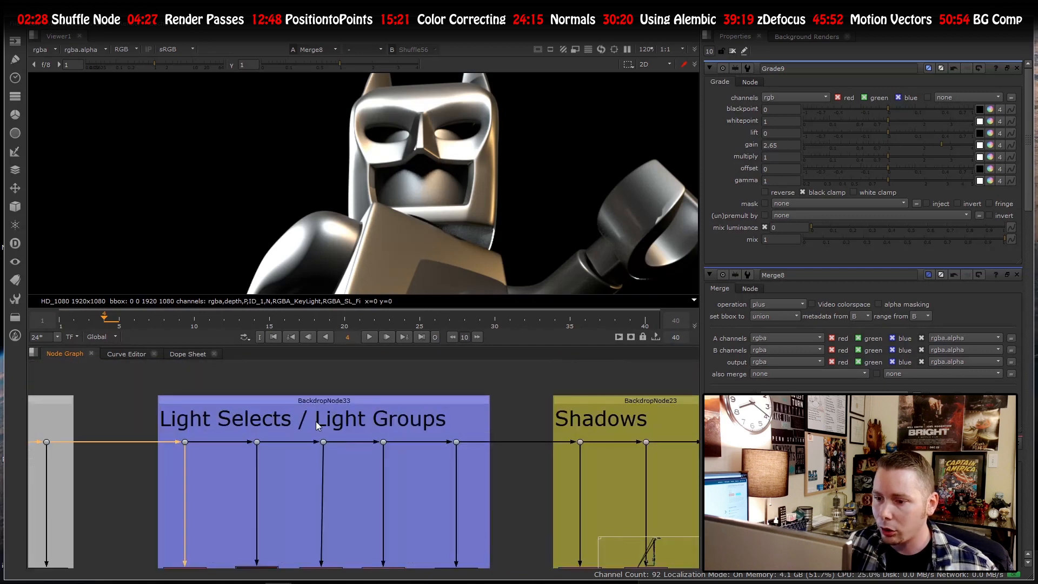
{"action": "scroll", "coordinate": [378, 416], "scroll_direction": "down", "scroll_amount": 3}
{"action": "scroll", "coordinate": [333, 457], "scroll_direction": "up", "scroll_amount": 5}
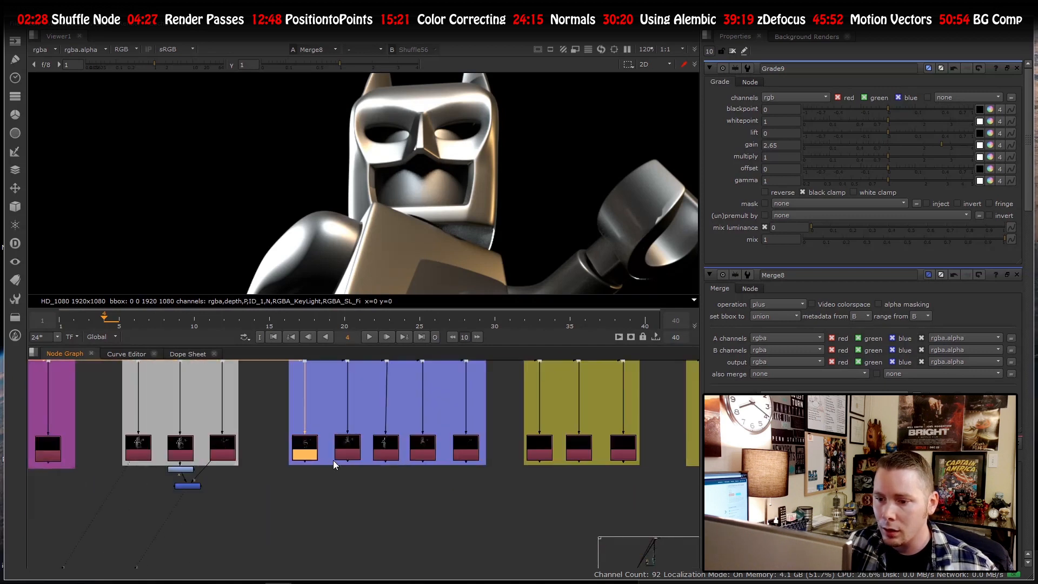
- Display the key light pass from Shuffle62 through viewer input 1 and fit the whole frame in the viewer
{"action": "key", "text": "1"}
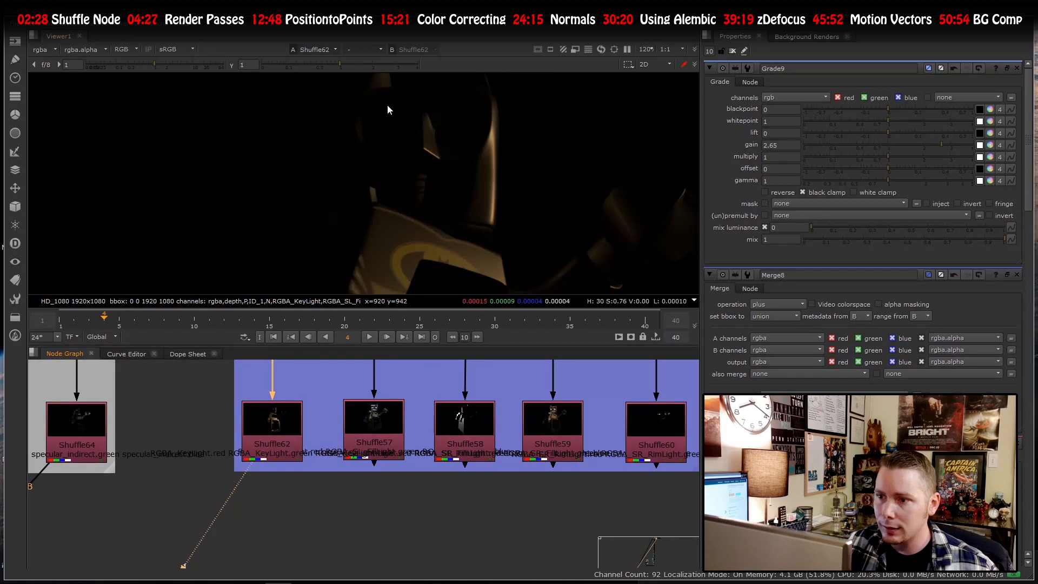
{"action": "key", "text": "f"}
{"action": "scroll", "coordinate": [426, 179], "scroll_direction": "down", "scroll_amount": 2}
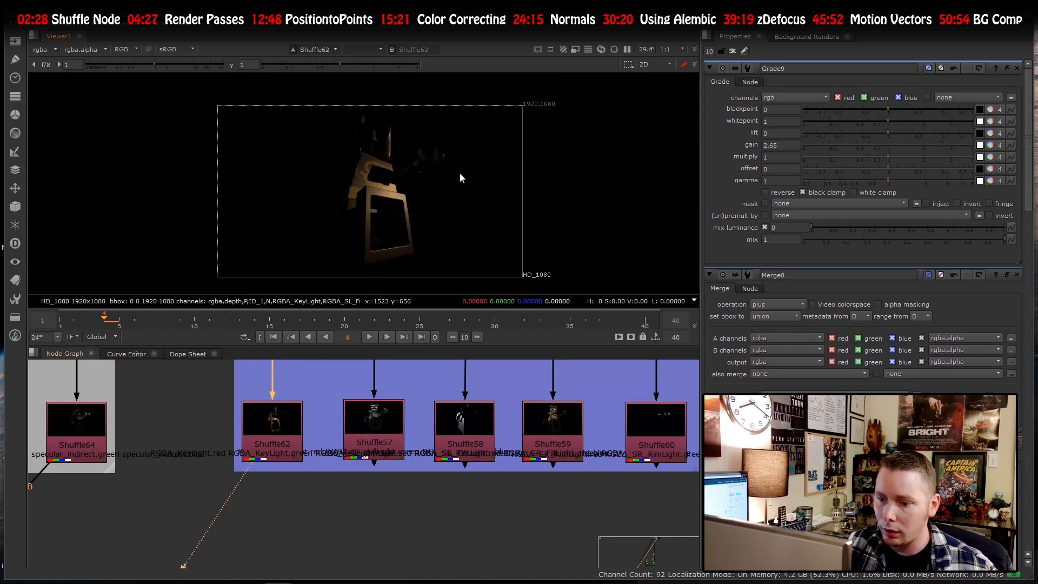
{"action": "scroll", "coordinate": [377, 187], "scroll_direction": "down", "scroll_amount": 1}
{"action": "scroll", "coordinate": [377, 187], "scroll_direction": "up", "scroll_amount": 1}
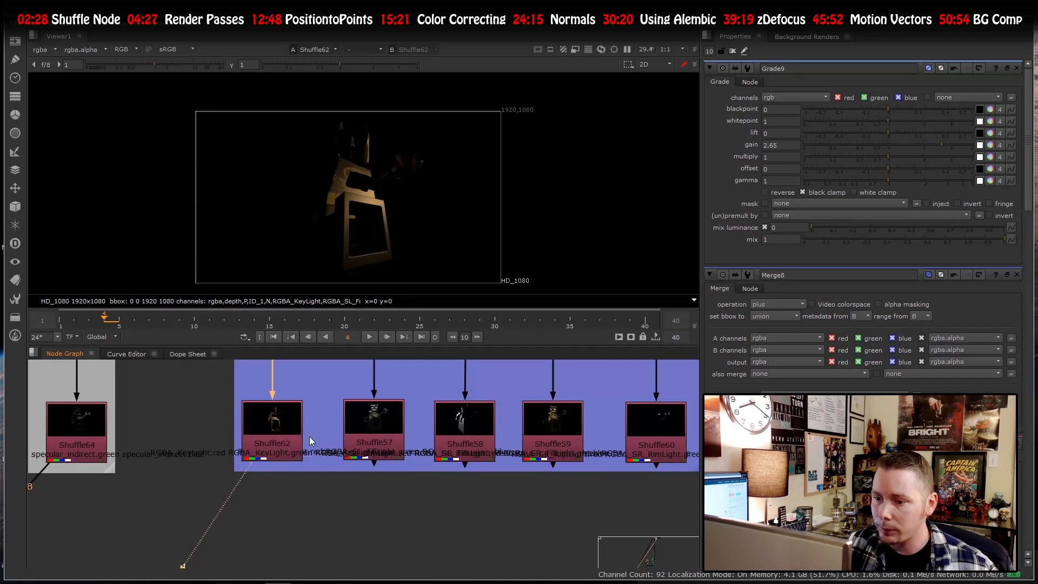
- Display the light passes from Shuffle57 and Shuffle58 one after the other through viewer input 2
{"action": "key", "text": "2"}
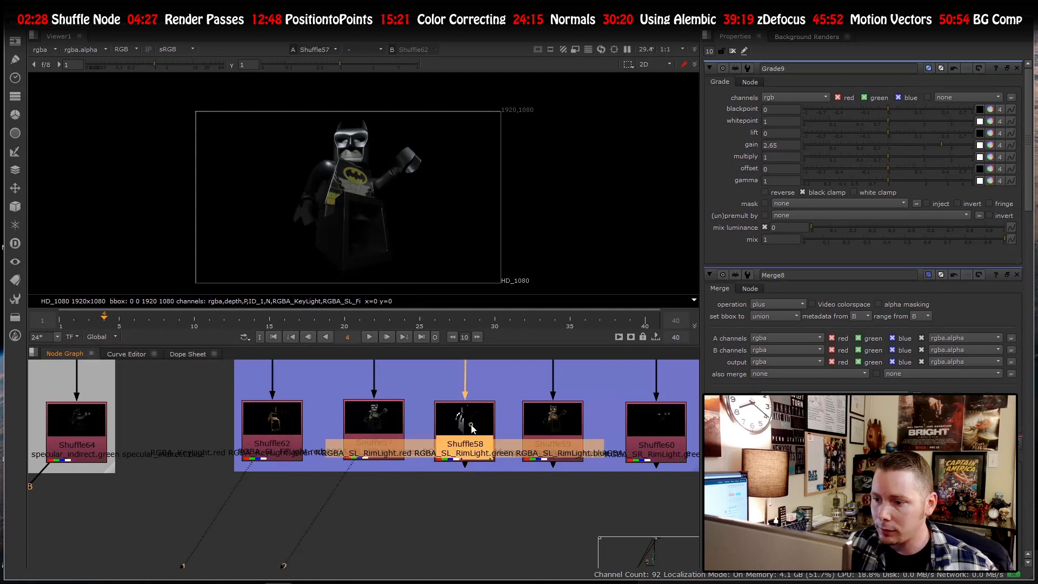
{"action": "key", "text": "2"}
{"action": "scroll", "coordinate": [309, 422], "scroll_direction": "down", "scroll_amount": 5}
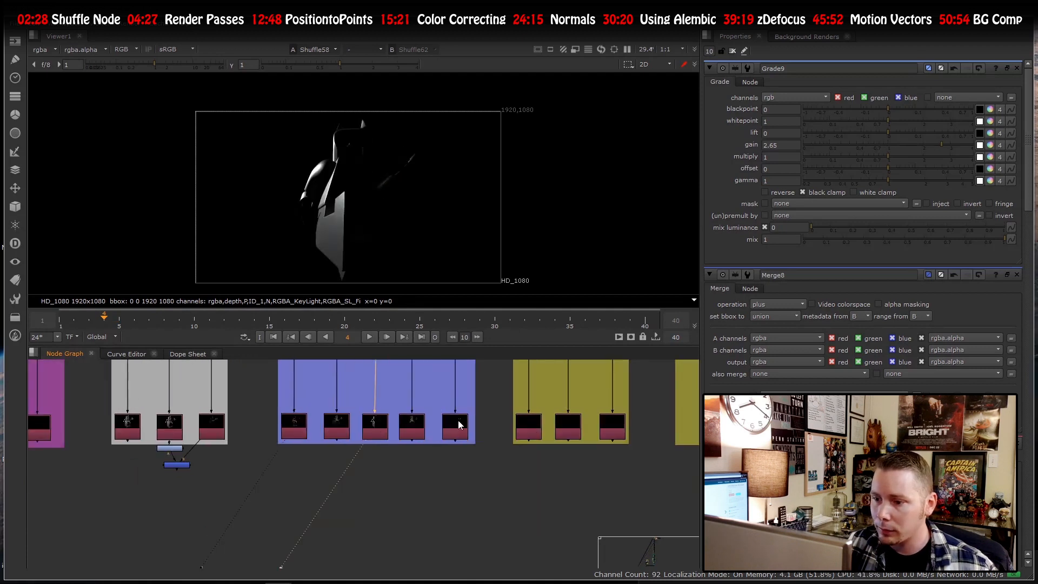
- Display the RGBA_SR_FillLight pass from Shuffle59 and the RGBA_SR_RimLight pass from Shuffle60 in turn through viewer input 2
{"action": "scroll", "coordinate": [458, 419], "scroll_direction": "up", "scroll_amount": 8}
{"action": "left_click", "coordinate": [367, 429]}
{"action": "key", "text": "2"}
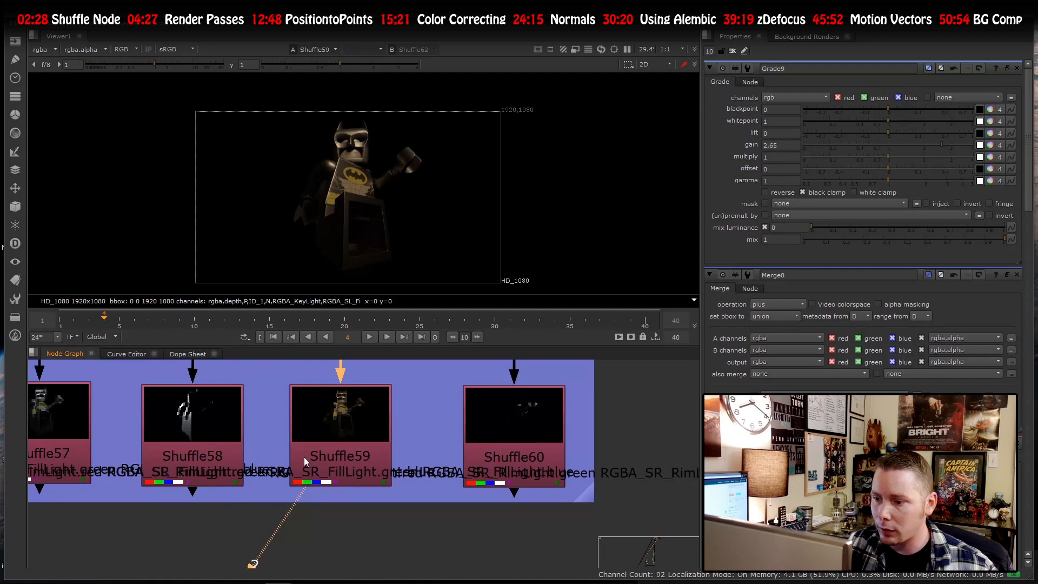
{"action": "left_click", "coordinate": [514, 462]}
{"action": "key", "text": "2"}
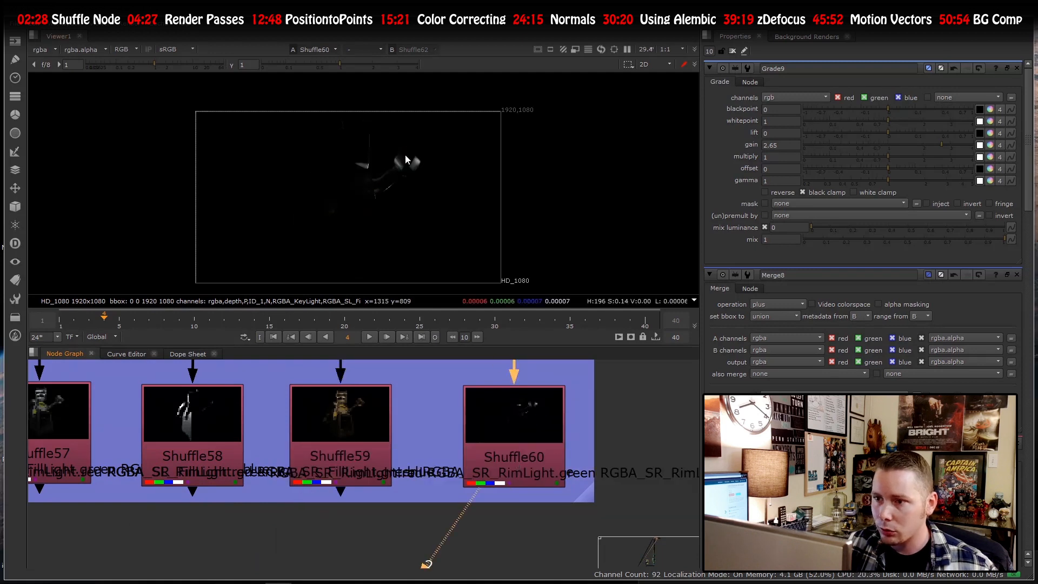
{"action": "scroll", "coordinate": [393, 468], "scroll_direction": "down", "scroll_amount": 7}
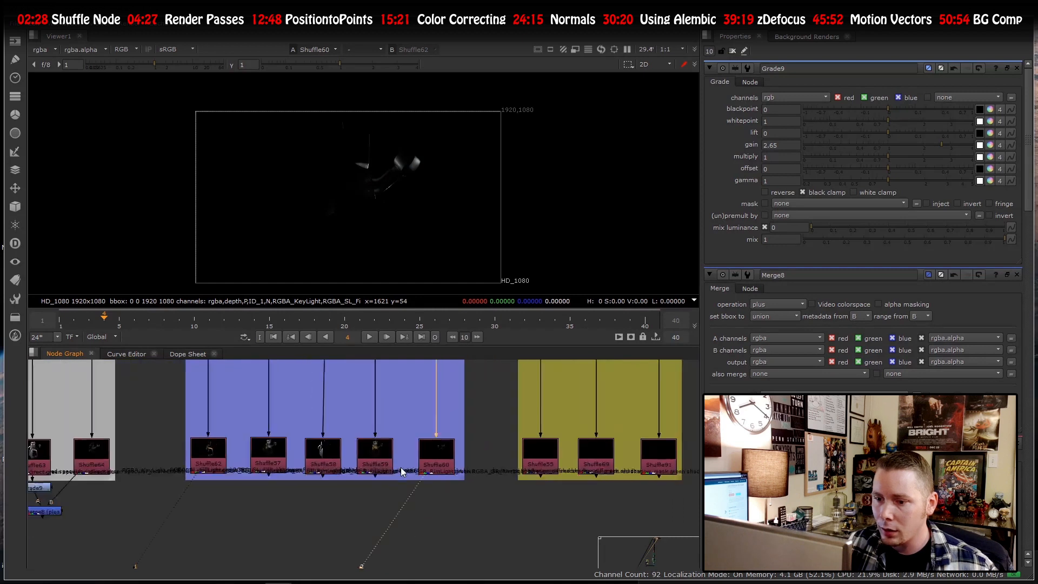
- Review the light group passes in the node graph and display the original Read10 render through viewer input 1
{"action": "scroll", "coordinate": [274, 475], "scroll_direction": "up", "scroll_amount": 4}
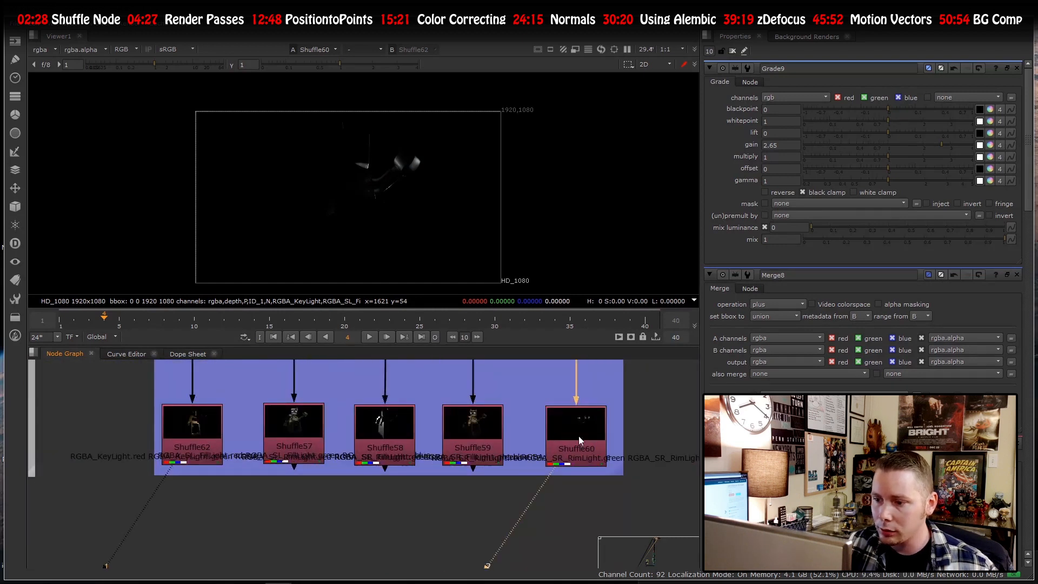
{"action": "scroll", "coordinate": [344, 468], "scroll_direction": "down", "scroll_amount": 4}
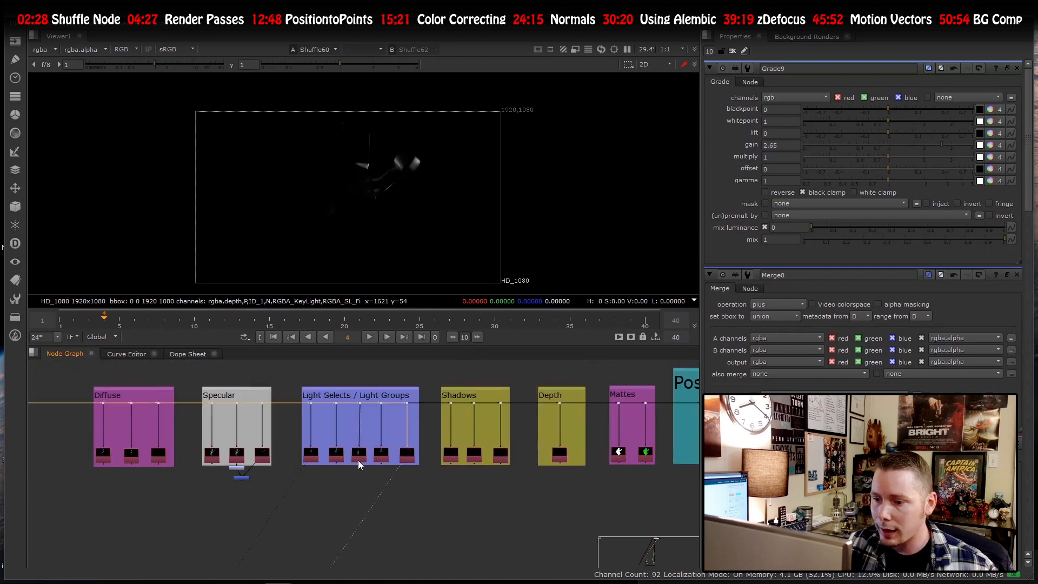
{"action": "scroll", "coordinate": [353, 472], "scroll_direction": "up", "scroll_amount": 4}
{"action": "scroll", "coordinate": [344, 478], "scroll_direction": "down", "scroll_amount": 4}
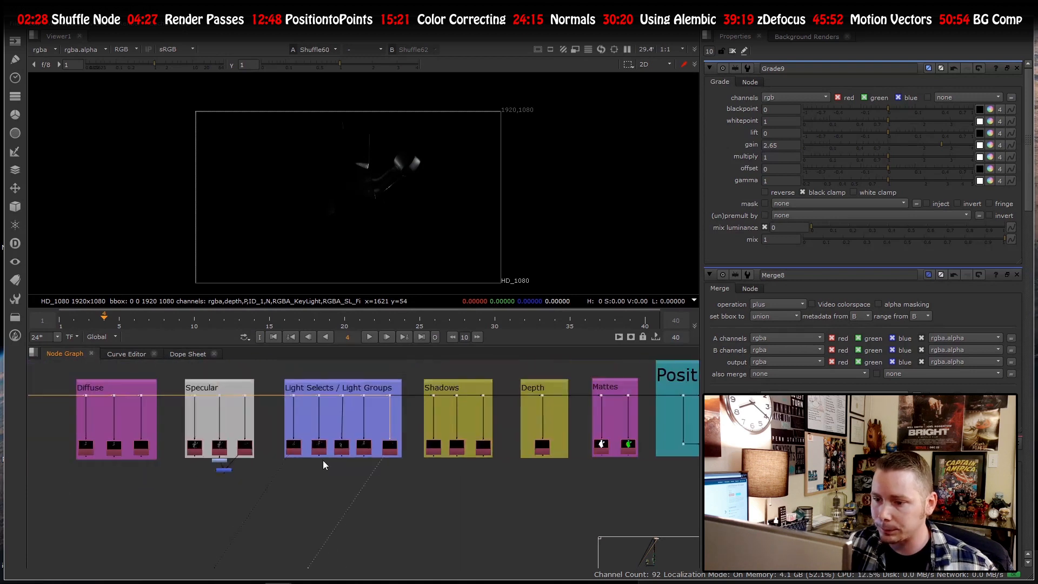
{"action": "scroll", "coordinate": [352, 465], "scroll_direction": "up", "scroll_amount": 3}
{"action": "scroll", "coordinate": [200, 439], "scroll_direction": "up", "scroll_amount": 2}
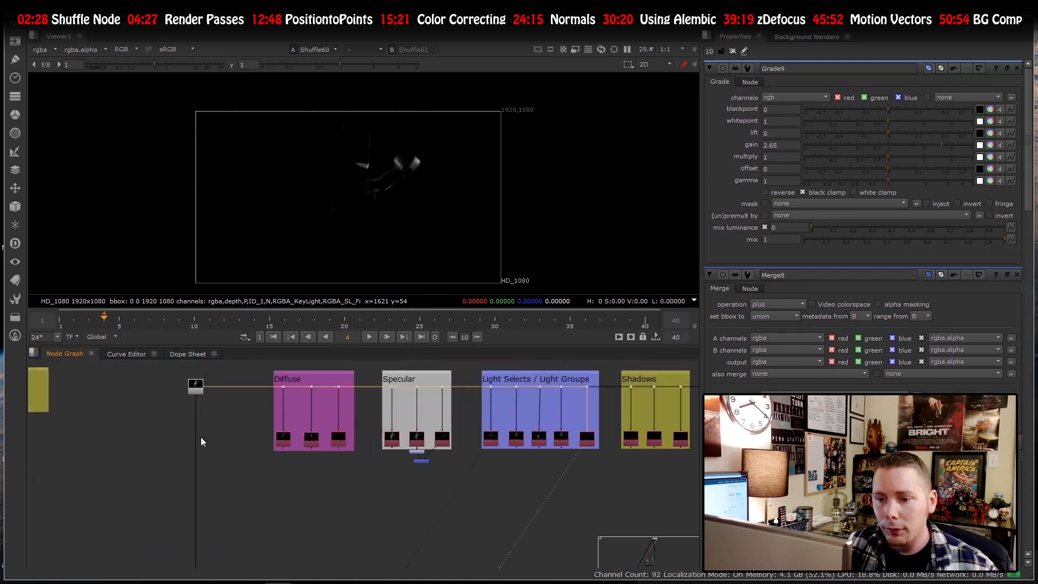
{"action": "scroll", "coordinate": [200, 397], "scroll_direction": "up", "scroll_amount": 3}
{"action": "key", "text": "1"}
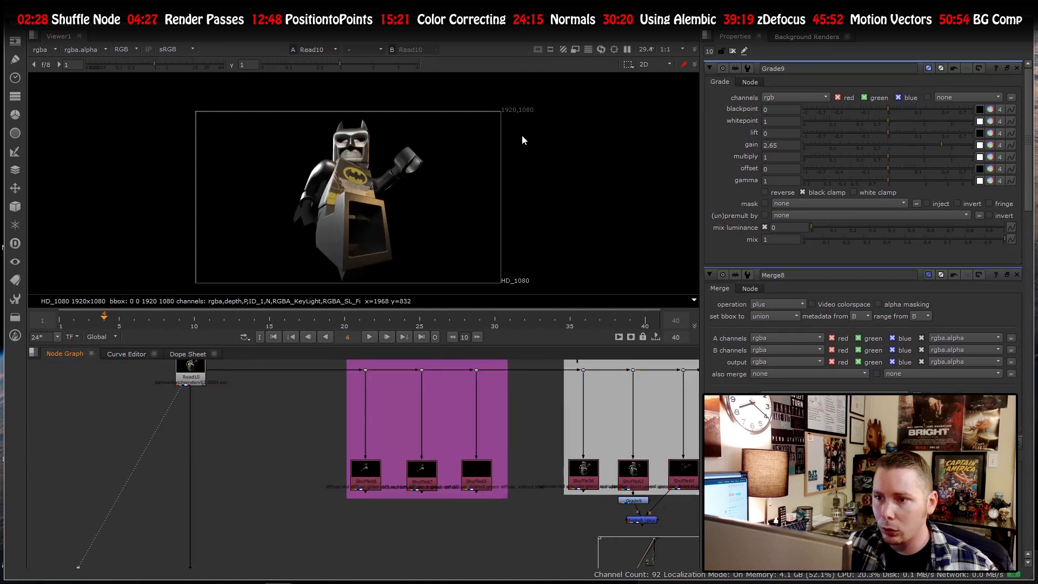
- Merge the diffuse Shuffle66 as input A with the specular Shuffle56 as input B, using the plus operation
{"action": "scroll", "coordinate": [262, 523], "scroll_direction": "down", "scroll_amount": 3}
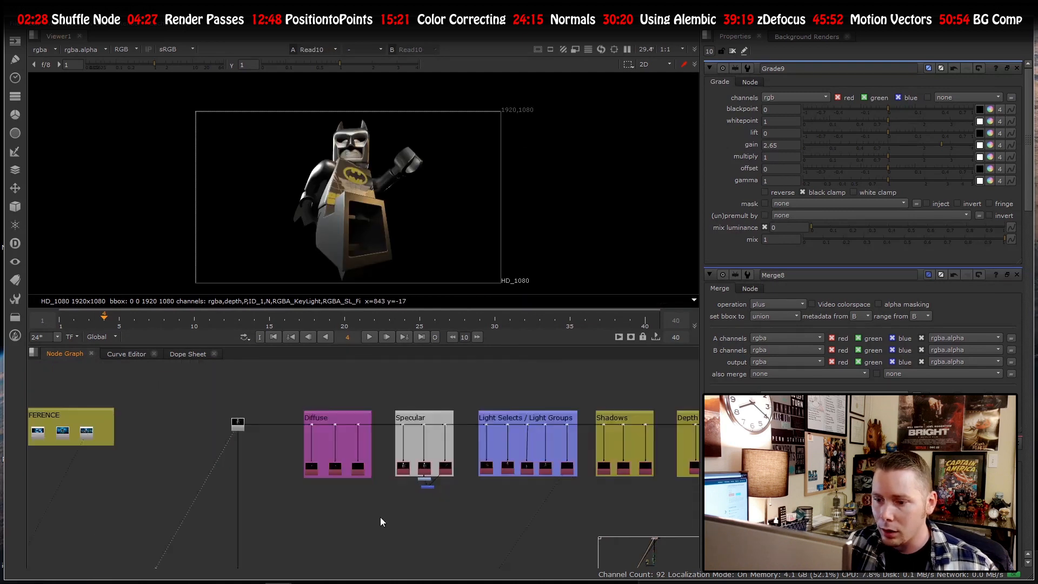
{"action": "scroll", "coordinate": [290, 465], "scroll_direction": "up", "scroll_amount": 4}
{"action": "key", "text": "m"}
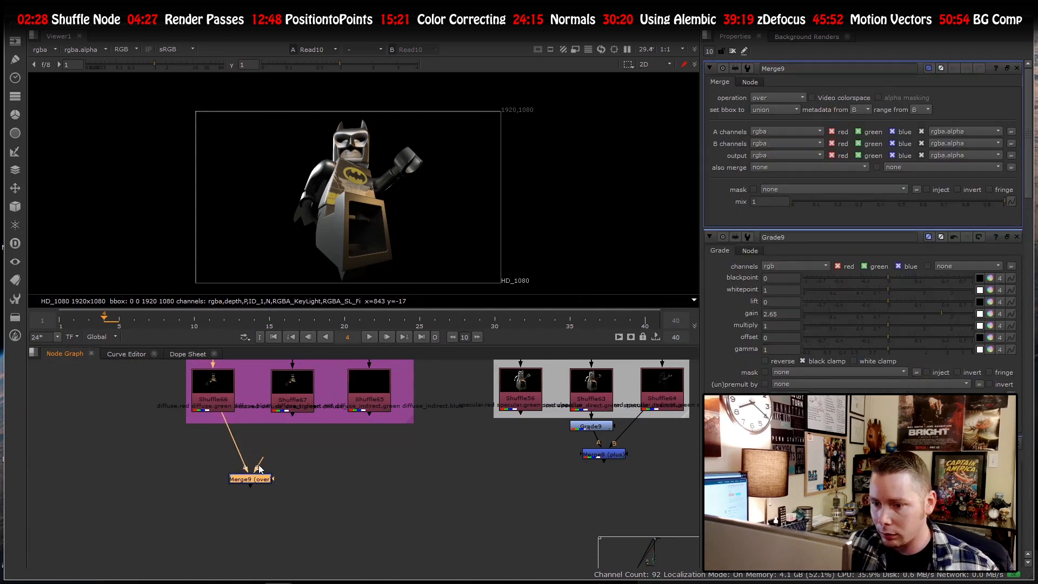
{"action": "left_click_drag", "start_coordinate": [259, 468], "coordinate": [520, 392]}
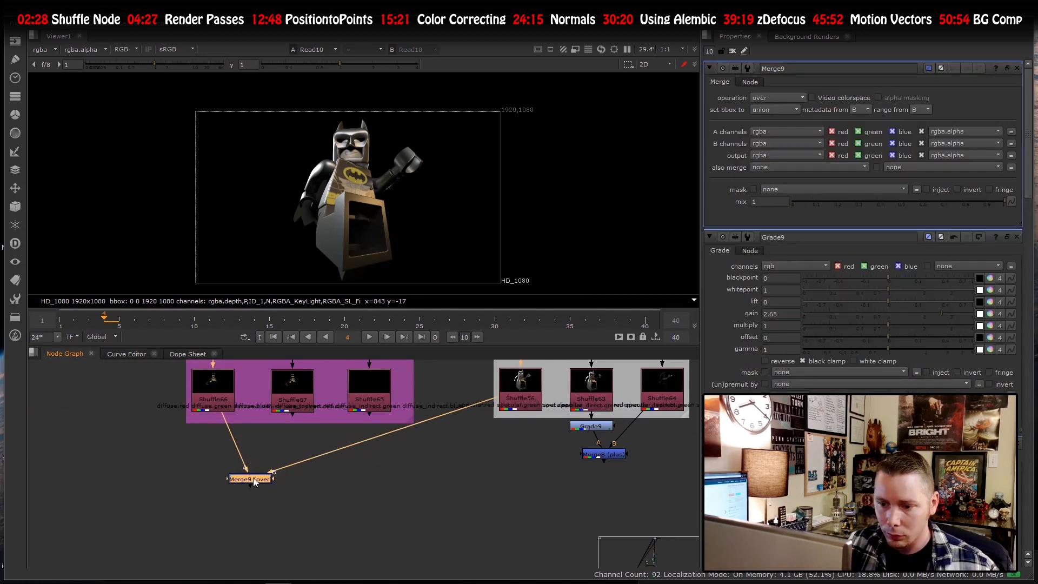
{"action": "left_click_drag", "start_coordinate": [253, 478], "coordinate": [215, 498]}
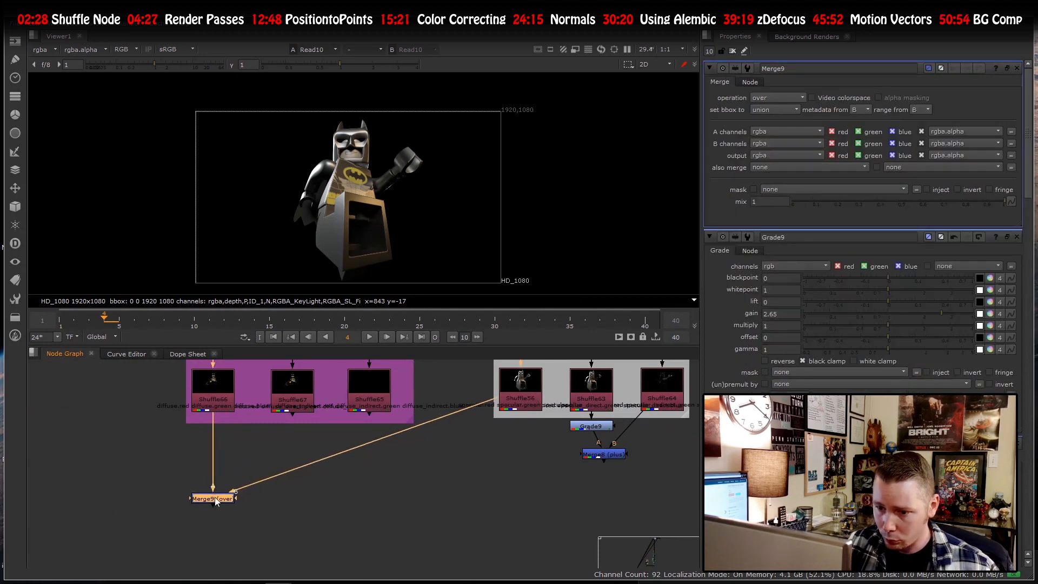
{"action": "left_click", "coordinate": [780, 98]}
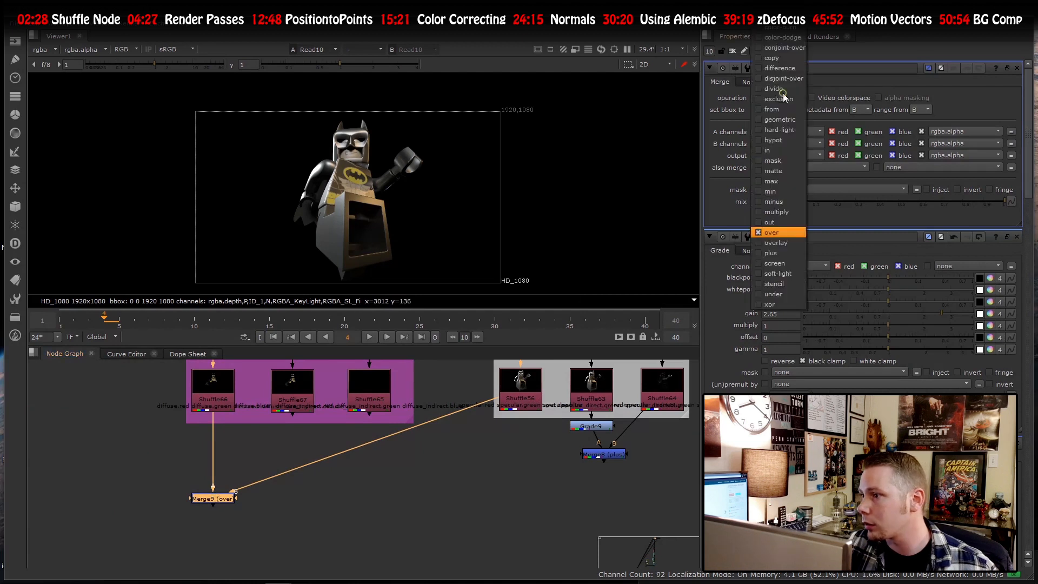
{"action": "left_click", "coordinate": [780, 254]}
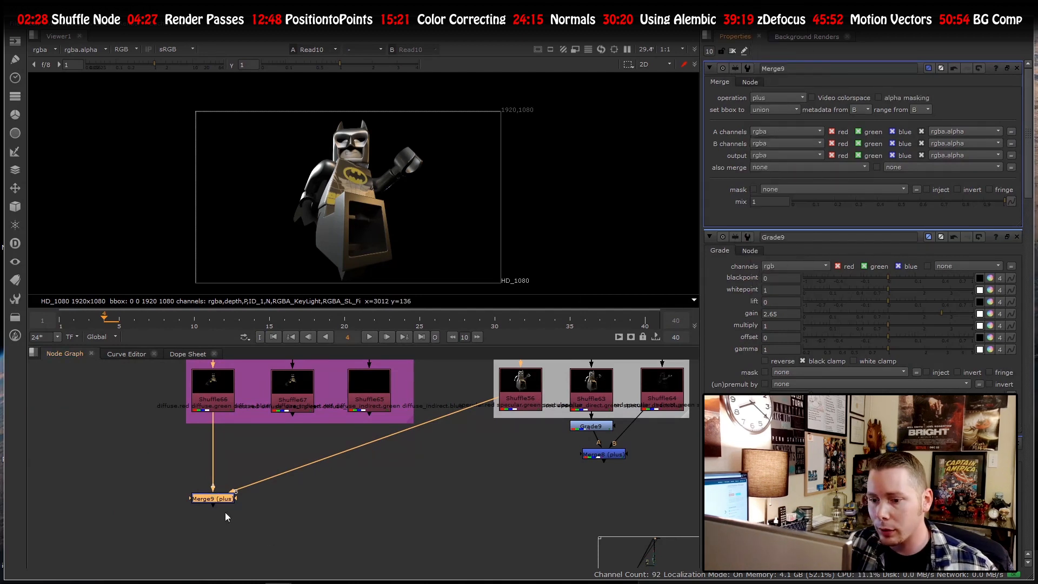
- Display the plus Merge of diffuse and specular through viewer input 1 and check its connections
{"action": "left_click", "coordinate": [207, 498]}
{"action": "key", "text": "1"}
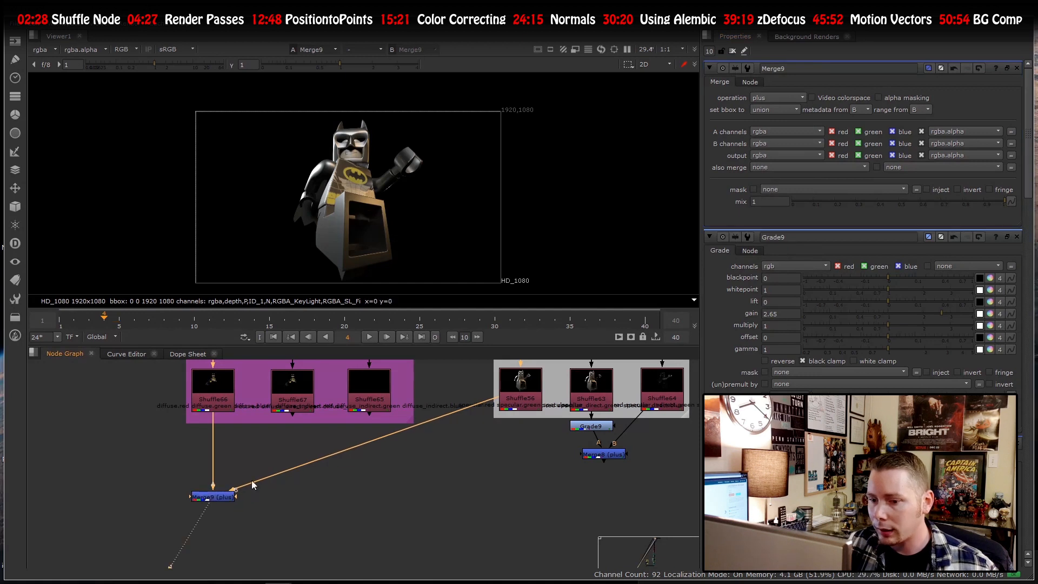
{"action": "scroll", "coordinate": [258, 481], "scroll_direction": "down", "scroll_amount": 6}
{"action": "scroll", "coordinate": [220, 469], "scroll_direction": "up", "scroll_amount": 5}
{"action": "scroll", "coordinate": [250, 491], "scroll_direction": "up", "scroll_amount": 3}
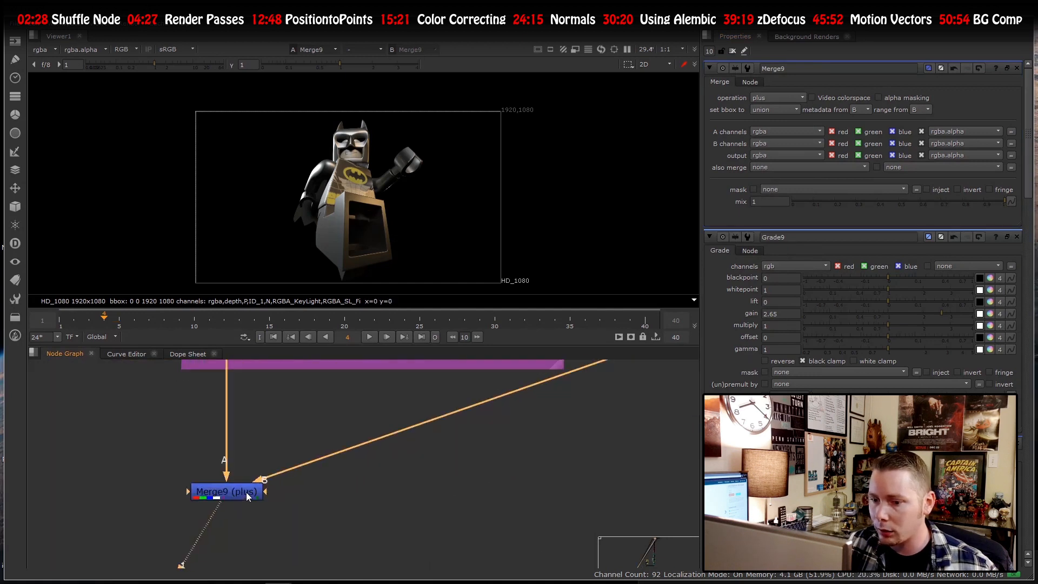
{"action": "scroll", "coordinate": [246, 498], "scroll_direction": "down", "scroll_amount": 3}
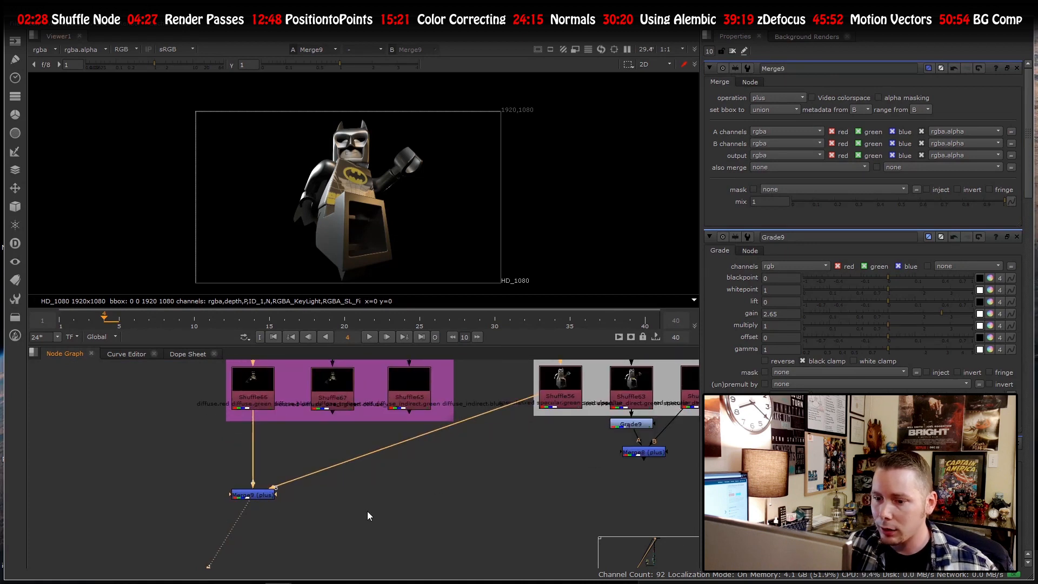
- Display the original Read10 render through viewer input 1 to compare it with the diffuse and specular plus Merge
{"action": "scroll", "coordinate": [367, 515], "scroll_direction": "down", "scroll_amount": 3}
{"action": "left_click", "coordinate": [183, 373]}
{"action": "key", "text": "1"}
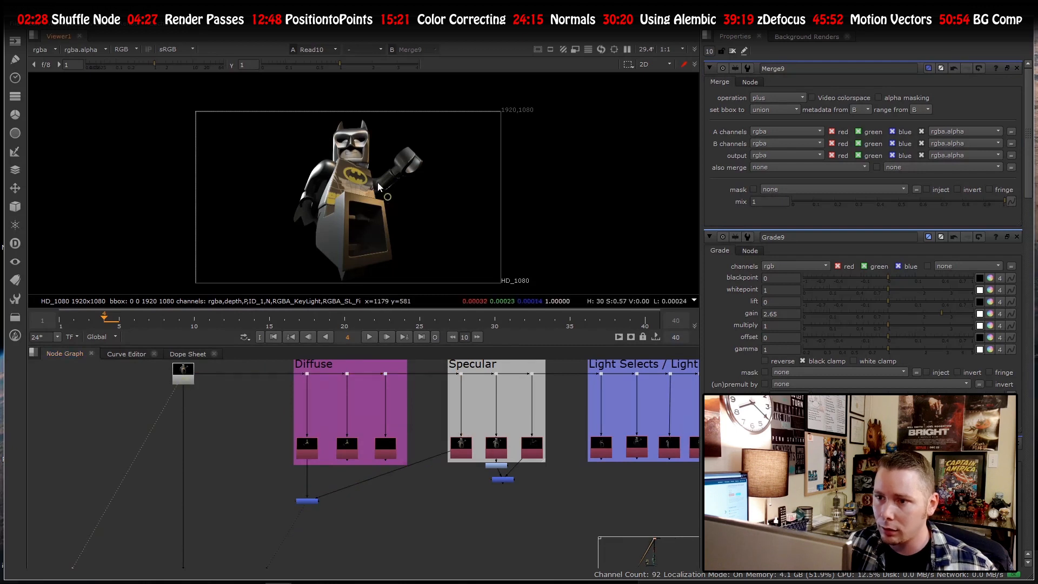
{"action": "scroll", "coordinate": [378, 186], "scroll_direction": "up", "scroll_amount": 3}
{"action": "scroll", "coordinate": [379, 187], "scroll_direction": "down", "scroll_amount": 3}
{"action": "scroll", "coordinate": [312, 464], "scroll_direction": "up", "scroll_amount": 3}
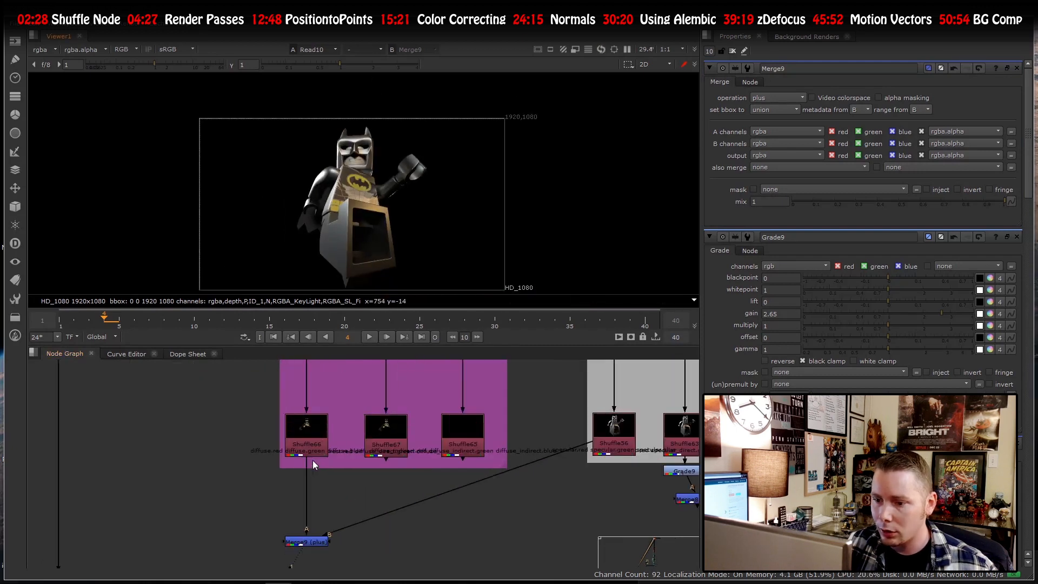
{"action": "scroll", "coordinate": [534, 495], "scroll_direction": "down", "scroll_amount": 2}
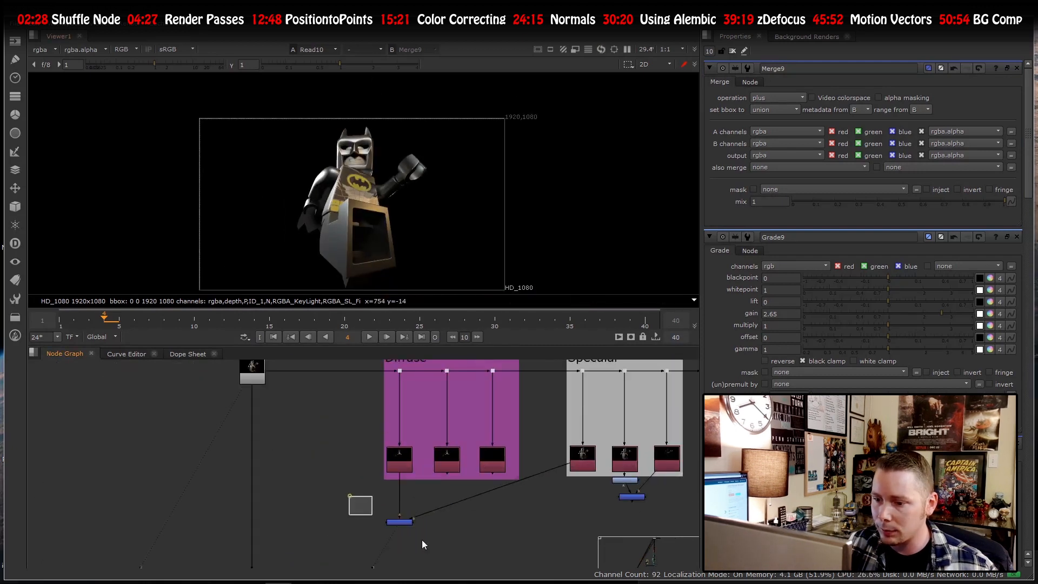
- Delete the plus Merge that combines the diffuse and specular passes
{"action": "key", "text": "Delete"}
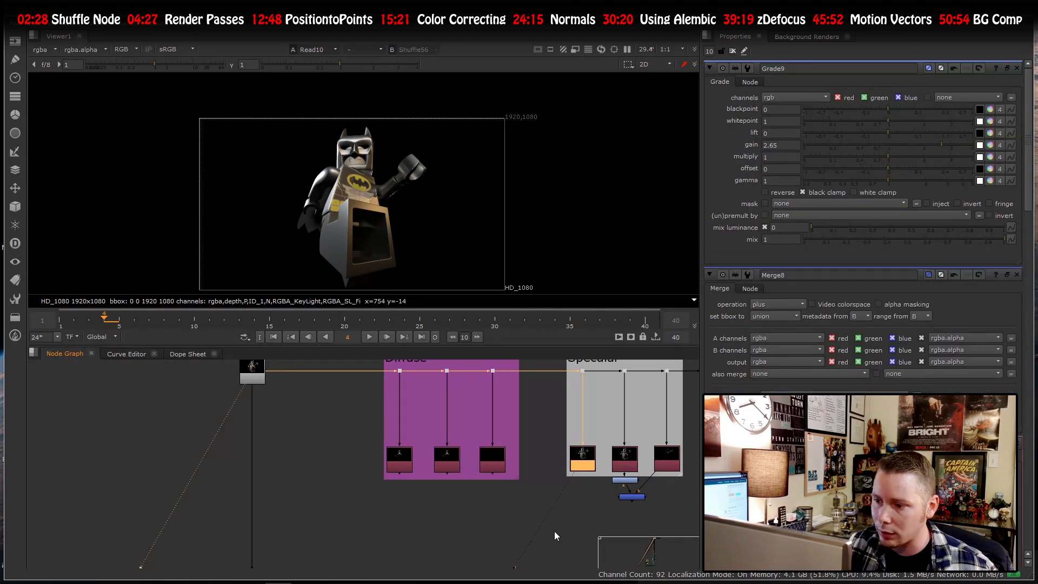
{"action": "scroll", "coordinate": [469, 456], "scroll_direction": "down", "scroll_amount": 4}
{"action": "scroll", "coordinate": [435, 485], "scroll_direction": "up", "scroll_amount": 2}
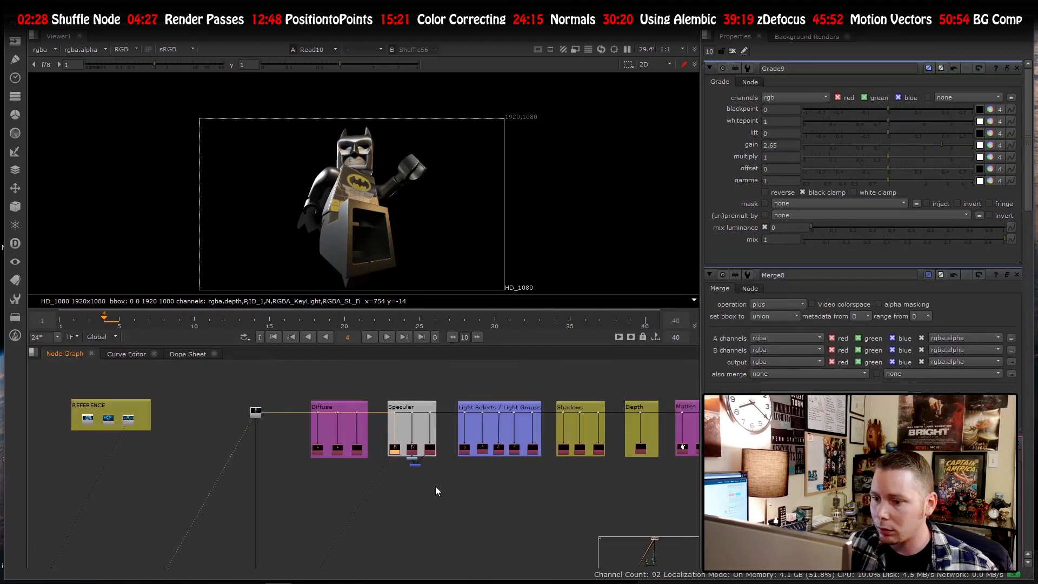
- Display the key light pass Shuffle62 from the Light Selects / Light Groups backdrop through viewer input 1
{"action": "scroll", "coordinate": [471, 476], "scroll_direction": "up", "scroll_amount": 2}
{"action": "scroll", "coordinate": [443, 458], "scroll_direction": "down", "scroll_amount": 3}
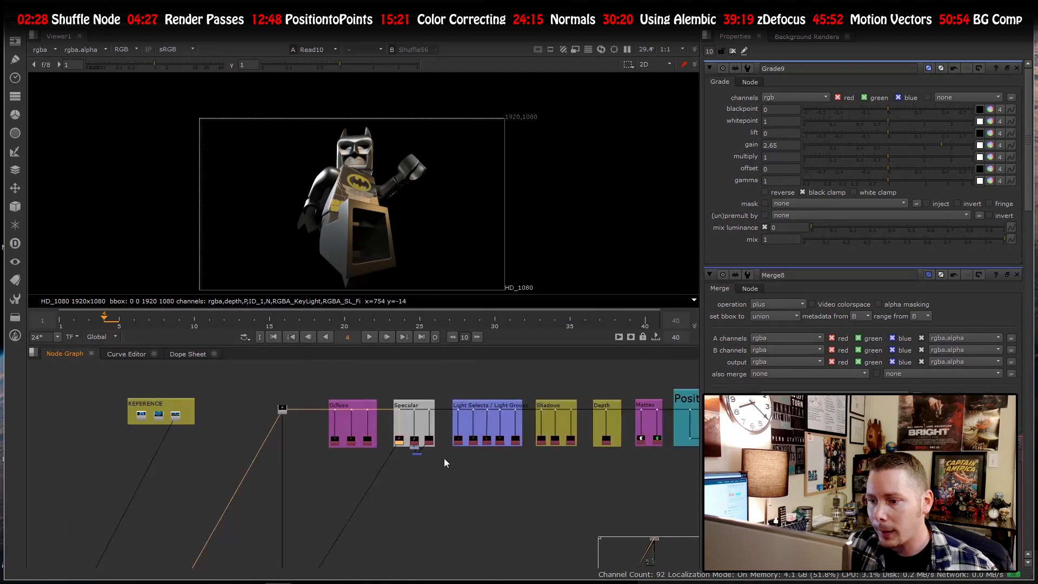
{"action": "scroll", "coordinate": [449, 458], "scroll_direction": "down", "scroll_amount": 2}
{"action": "scroll", "coordinate": [480, 460], "scroll_direction": "up", "scroll_amount": 3}
{"action": "scroll", "coordinate": [343, 446], "scroll_direction": "down", "scroll_amount": 3}
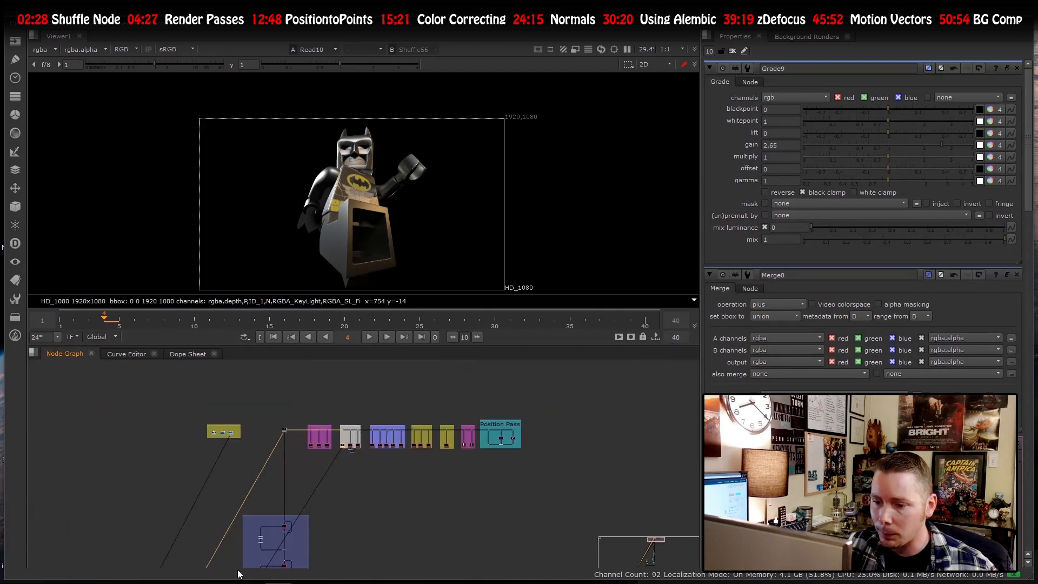
{"action": "scroll", "coordinate": [410, 450], "scroll_direction": "up", "scroll_amount": 4}
{"action": "scroll", "coordinate": [404, 465], "scroll_direction": "down", "scroll_amount": 2}
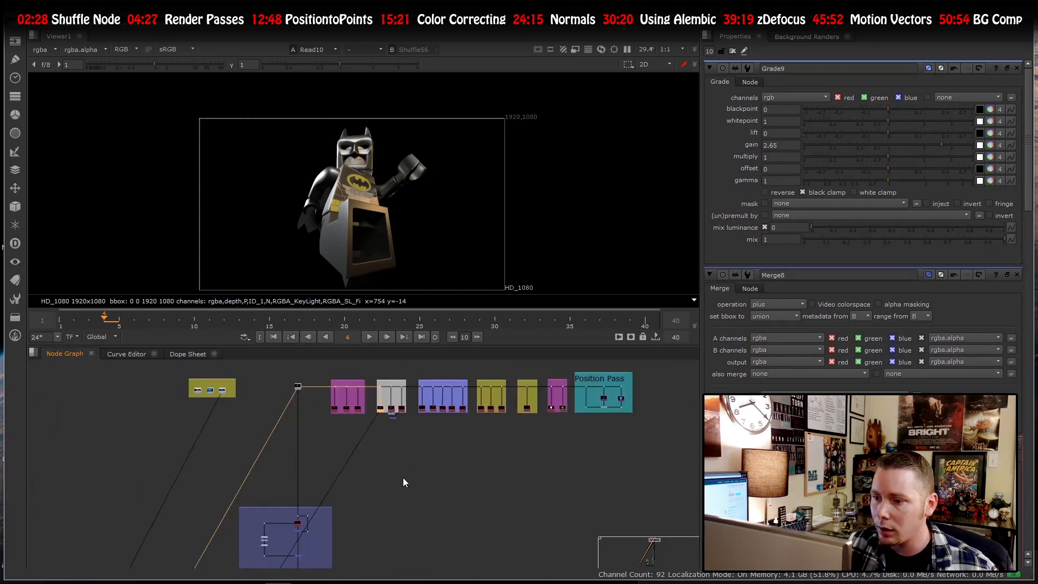
{"action": "scroll", "coordinate": [480, 388], "scroll_direction": "up", "scroll_amount": 5}
{"action": "left_click", "coordinate": [366, 444]}
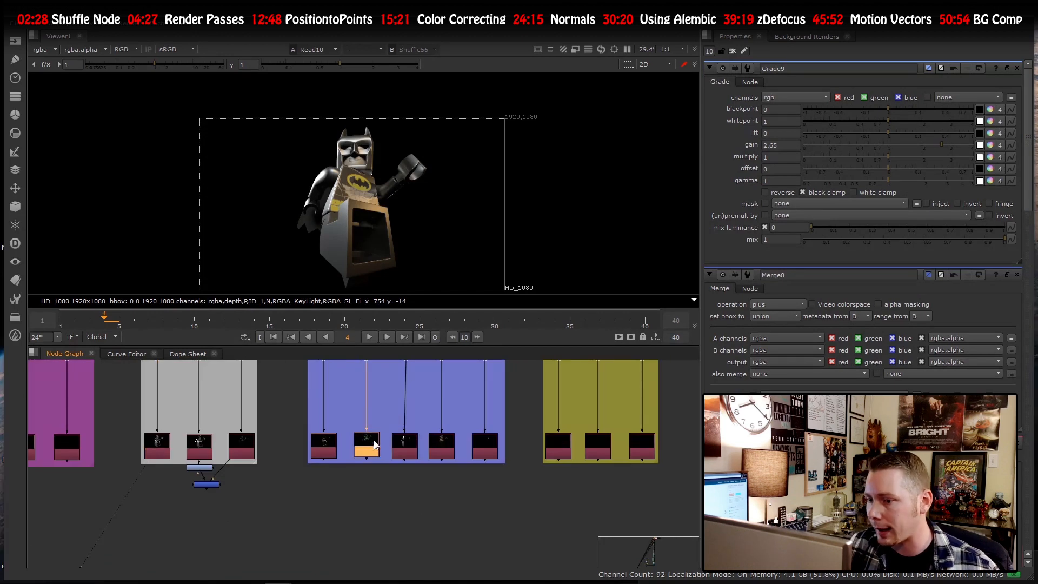
{"action": "scroll", "coordinate": [383, 429], "scroll_direction": "down", "scroll_amount": 2}
{"action": "scroll", "coordinate": [347, 445], "scroll_direction": "up", "scroll_amount": 5}
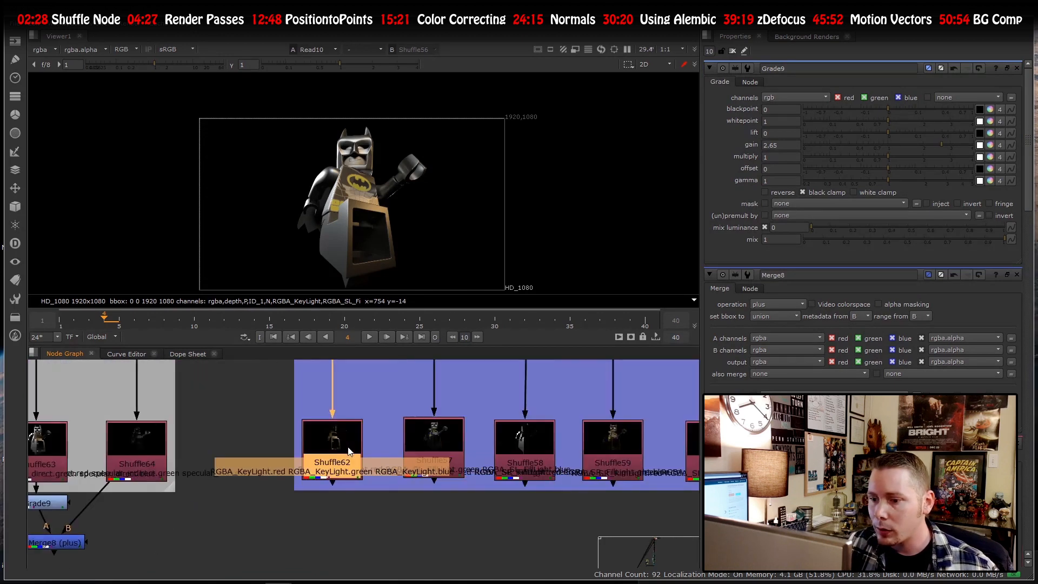
{"action": "key", "text": "1"}
- Display the light group pass Shuffle59 through viewer input 1
{"action": "scroll", "coordinate": [346, 450], "scroll_direction": "down", "scroll_amount": 4}
{"action": "left_click", "coordinate": [475, 453]}
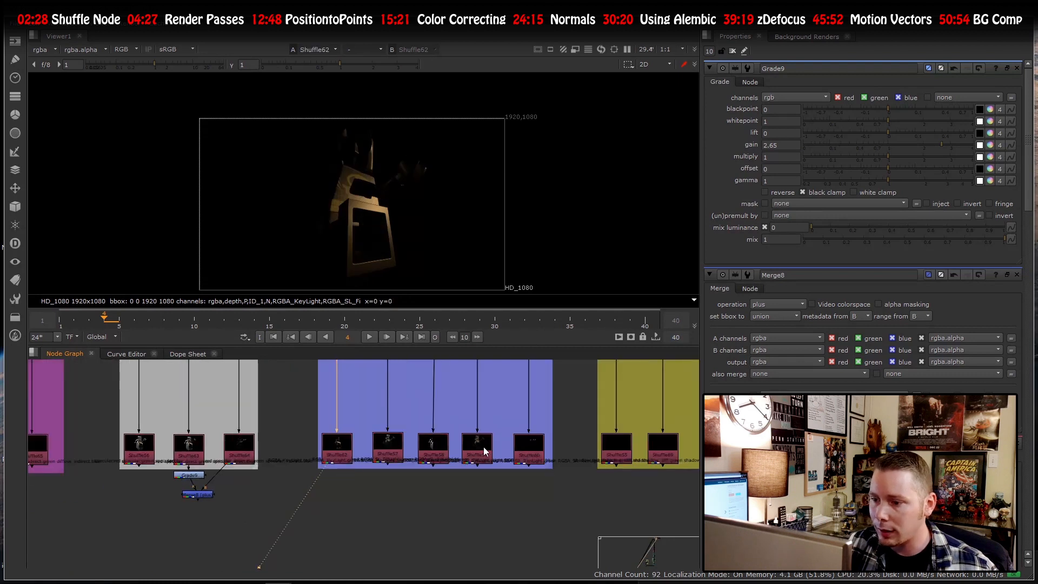
{"action": "key", "text": "1"}
{"action": "scroll", "coordinate": [378, 475], "scroll_direction": "up", "scroll_amount": 3}
{"action": "scroll", "coordinate": [410, 503], "scroll_direction": "down", "scroll_amount": 4}
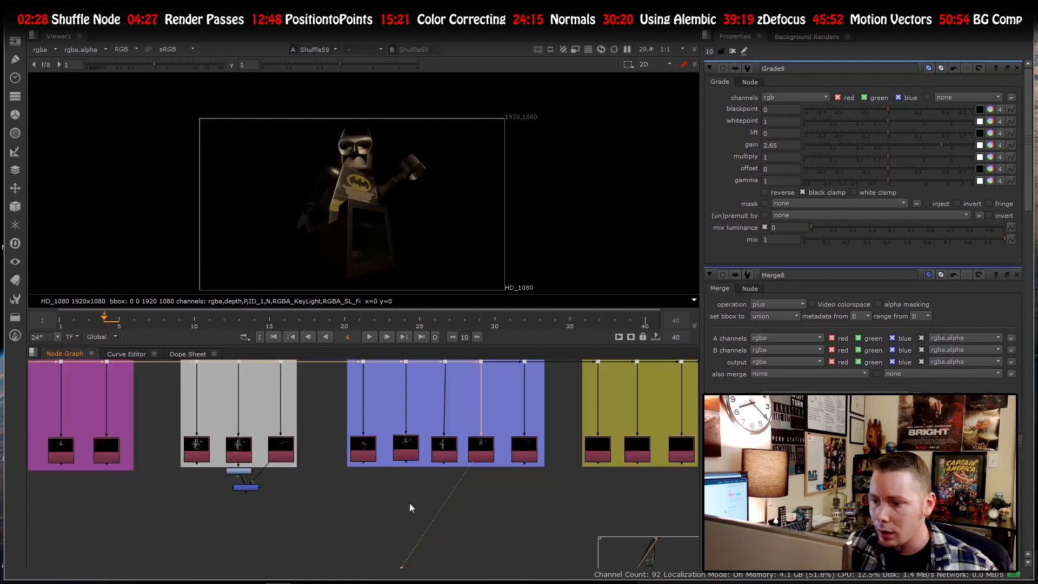
- Add a Merge below the light groups with Shuffle57 as input B and Shuffle62, Shuffle58, Shuffle59 and Shuffle60 as A inputs
{"action": "scroll", "coordinate": [418, 496], "scroll_direction": "up", "scroll_amount": 3}
{"action": "key", "text": "m"}
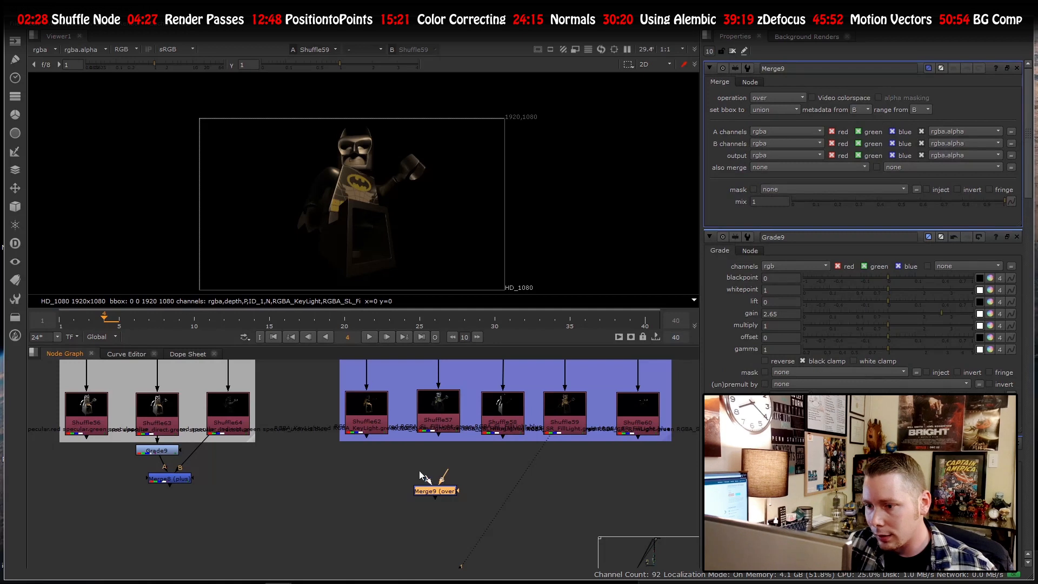
{"action": "left_click_drag", "start_coordinate": [430, 481], "coordinate": [367, 410]}
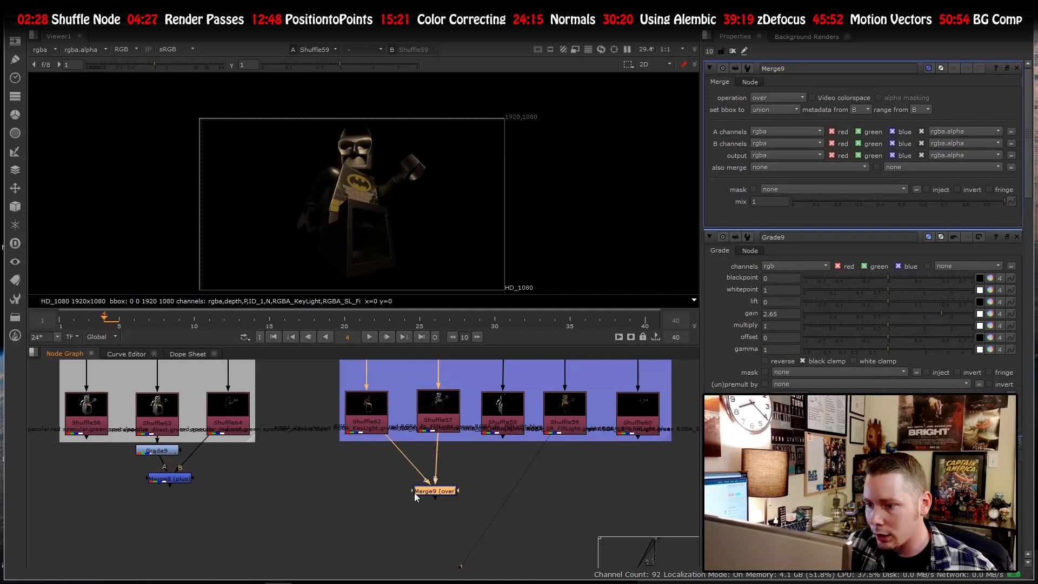
{"action": "left_click_drag", "start_coordinate": [412, 491], "coordinate": [502, 410]}
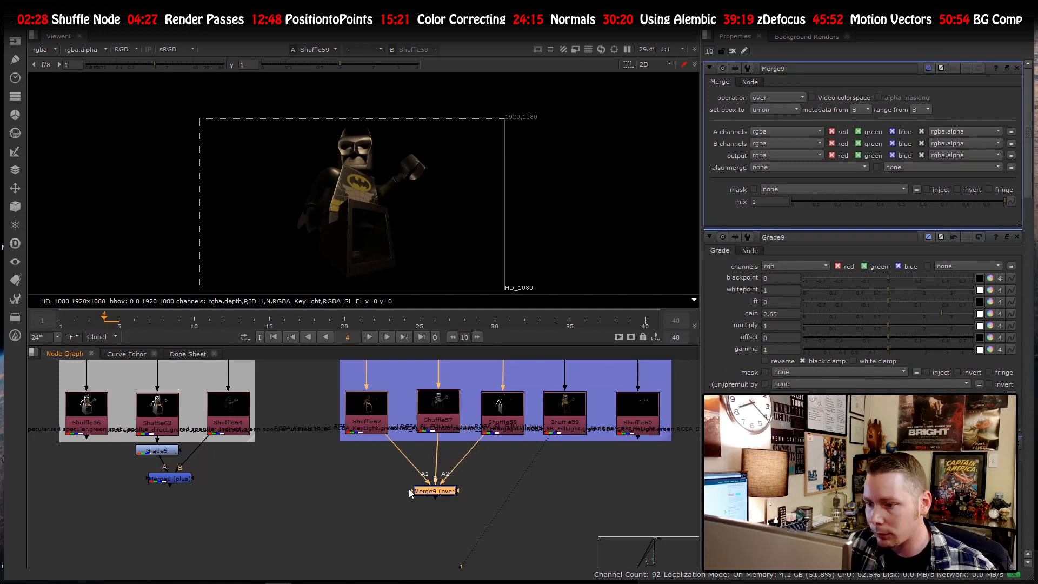
{"action": "left_click_drag", "start_coordinate": [409, 489], "coordinate": [573, 406]}
{"action": "left_click_drag", "start_coordinate": [411, 490], "coordinate": [646, 422]}
{"action": "scroll", "coordinate": [283, 409], "scroll_direction": "down", "scroll_amount": 5}
{"action": "scroll", "coordinate": [431, 440], "scroll_direction": "up", "scroll_amount": 4}
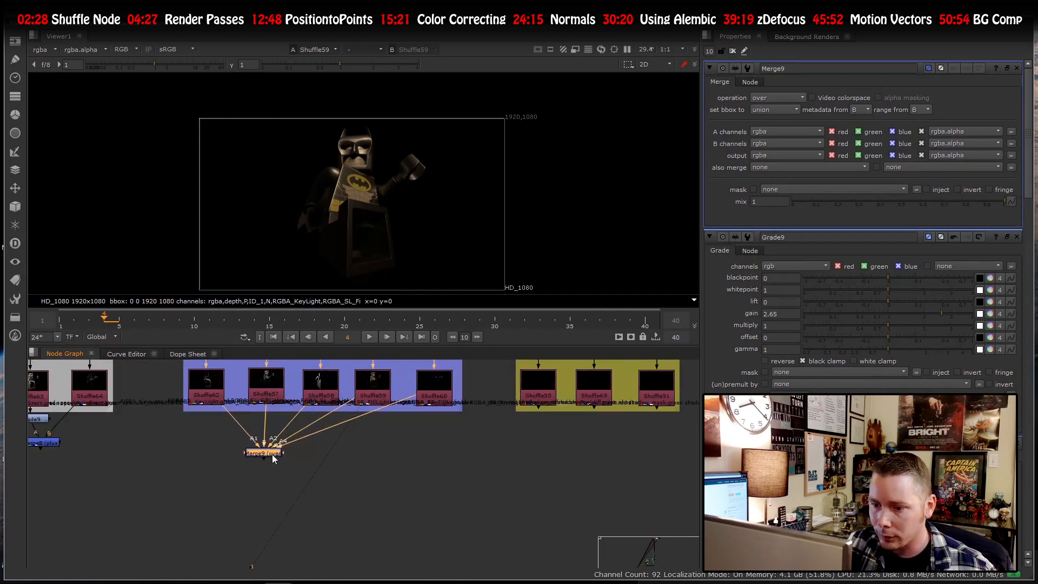
- Set the light group Merge's operation to plus
{"action": "left_click", "coordinate": [767, 98]}
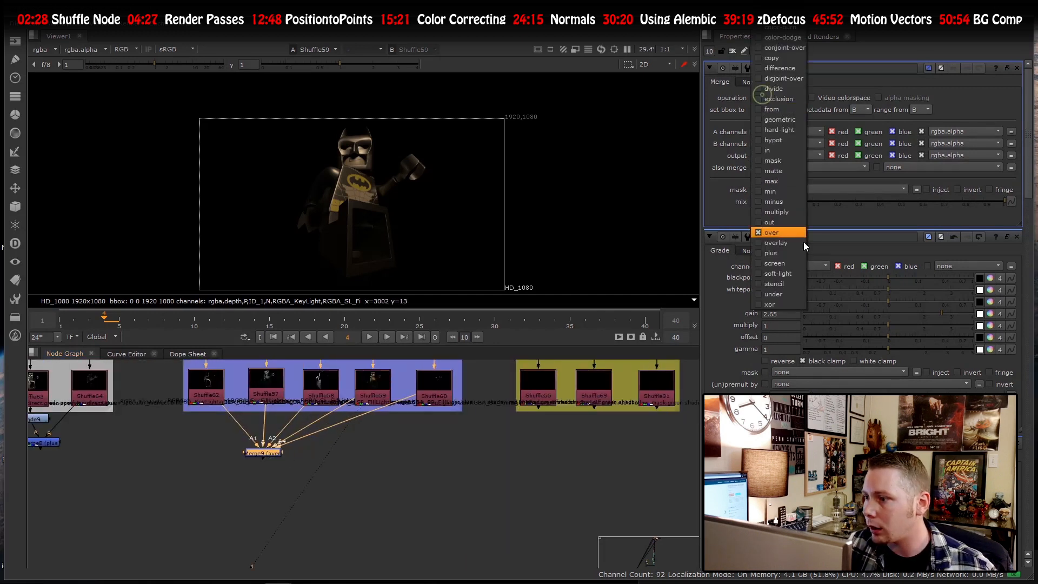
{"action": "left_click", "coordinate": [771, 253]}
{"action": "left_click", "coordinate": [337, 457]}
- Display the combined light group Merge through viewer input 2
{"action": "left_click", "coordinate": [270, 453]}
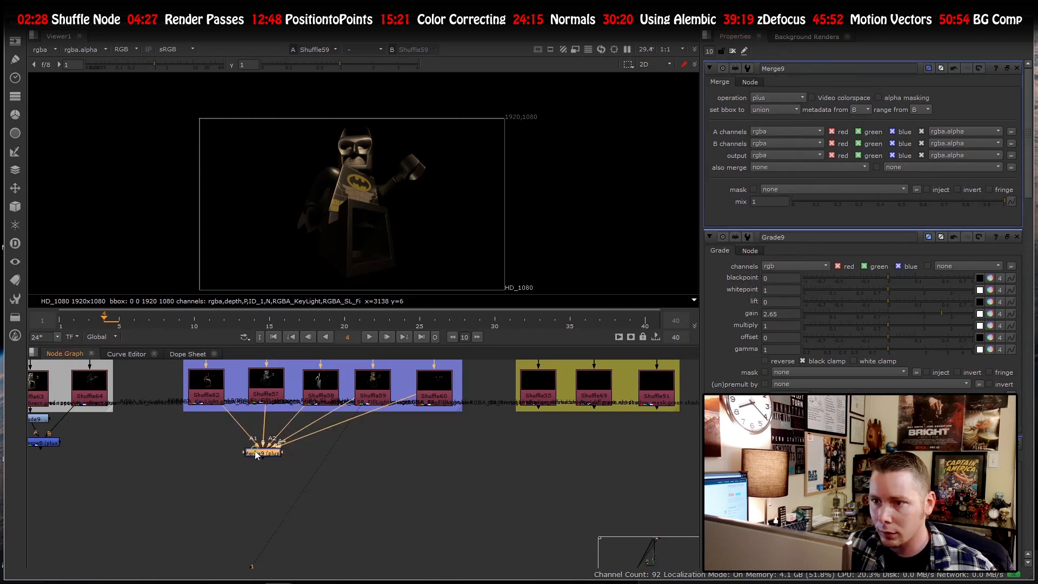
{"action": "key", "text": "2"}
{"action": "scroll", "coordinate": [416, 185], "scroll_direction": "down", "scroll_amount": 3}
{"action": "scroll", "coordinate": [352, 436], "scroll_direction": "down", "scroll_amount": 4}
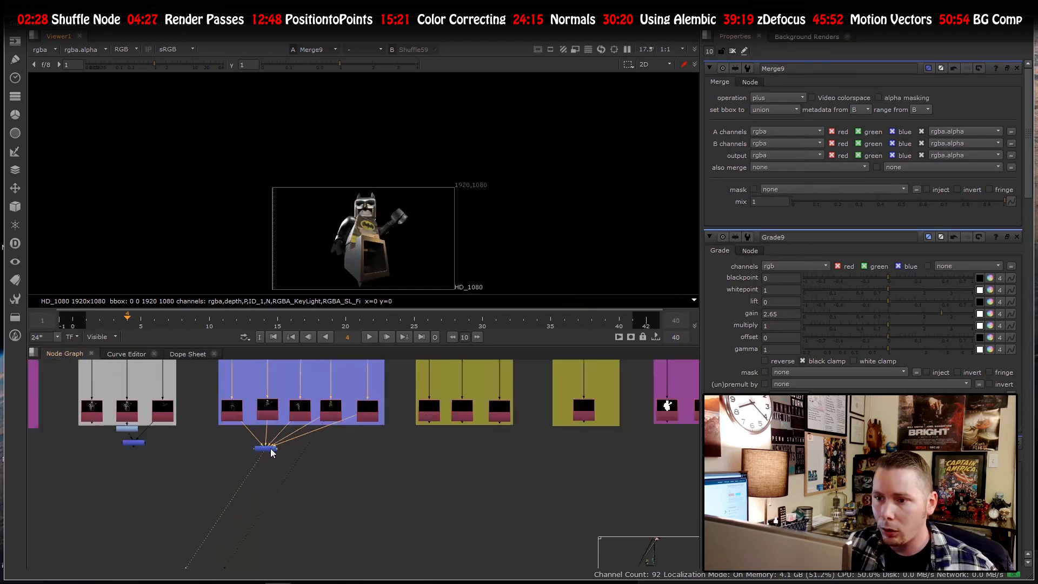
- Display the original Read10 render through viewer input 1 and examine it closely against the light group Merge
{"action": "key", "text": "1"}
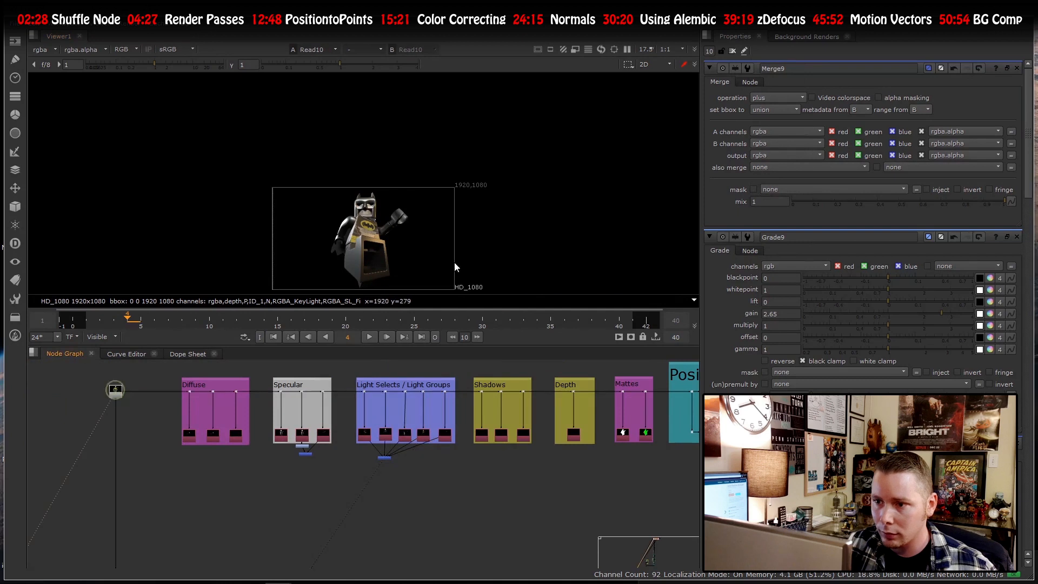
{"action": "scroll", "coordinate": [375, 241], "scroll_direction": "up", "scroll_amount": 5}
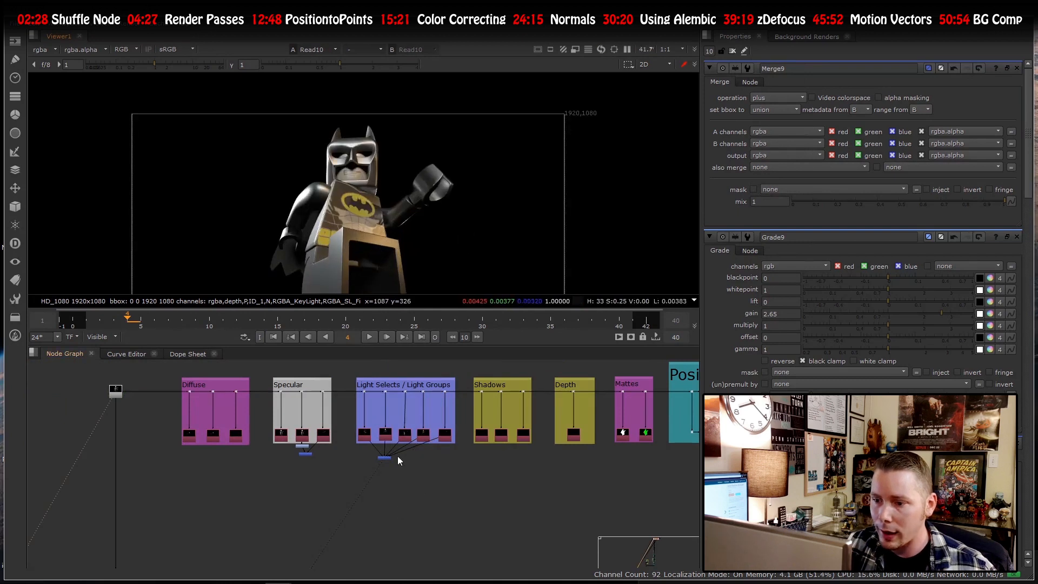
{"action": "scroll", "coordinate": [348, 138], "scroll_direction": "down", "scroll_amount": 3}
{"action": "scroll", "coordinate": [332, 251], "scroll_direction": "up", "scroll_amount": 4}
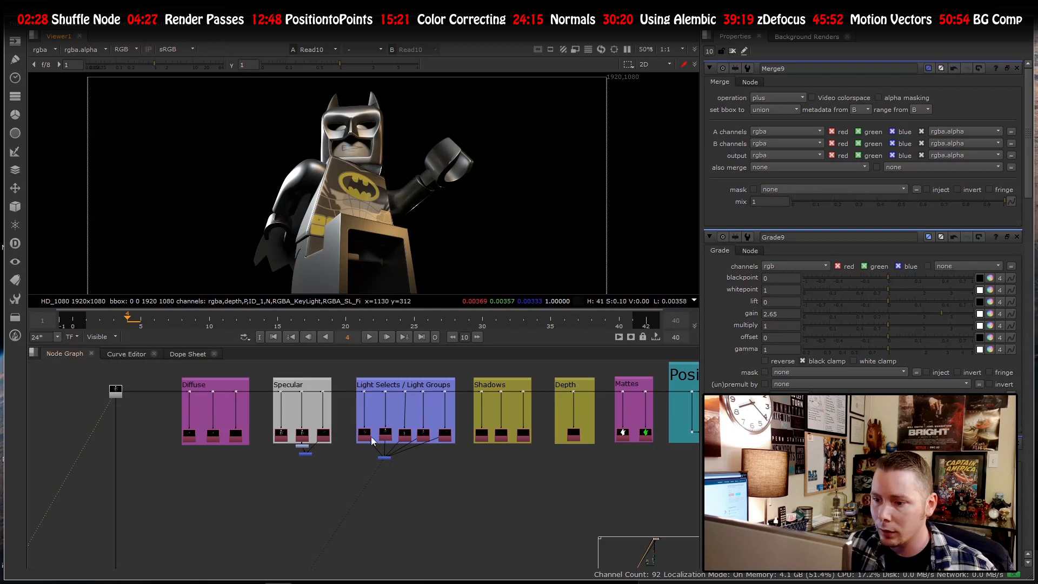
- Display the individual light group passes Shuffle62, Shuffle57 and Shuffle58 one after another through viewer input 1
{"action": "scroll", "coordinate": [371, 438], "scroll_direction": "up", "scroll_amount": 3}
{"action": "key", "text": "1"}
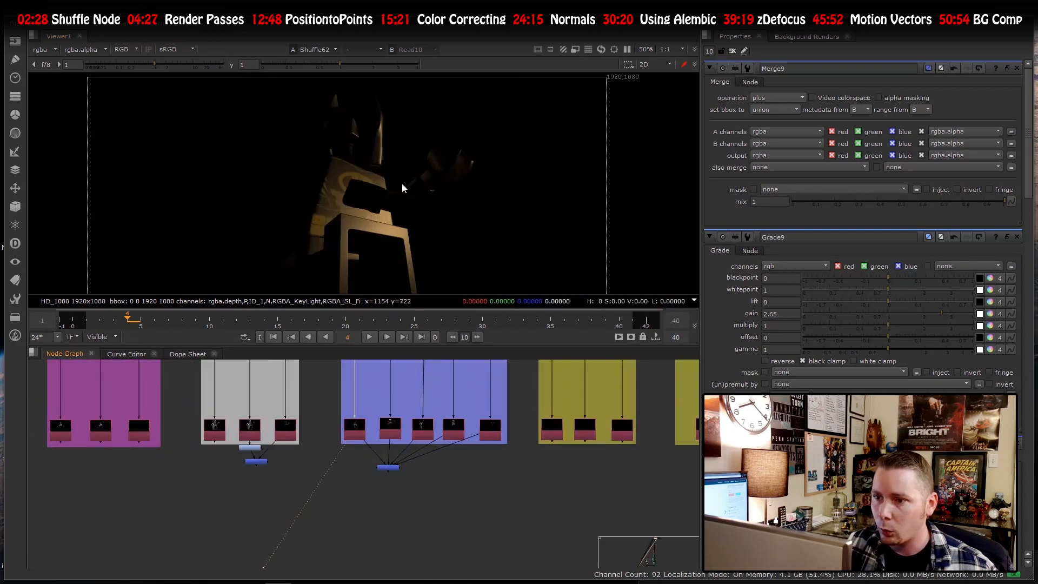
{"action": "scroll", "coordinate": [434, 201], "scroll_direction": "down", "scroll_amount": 4}
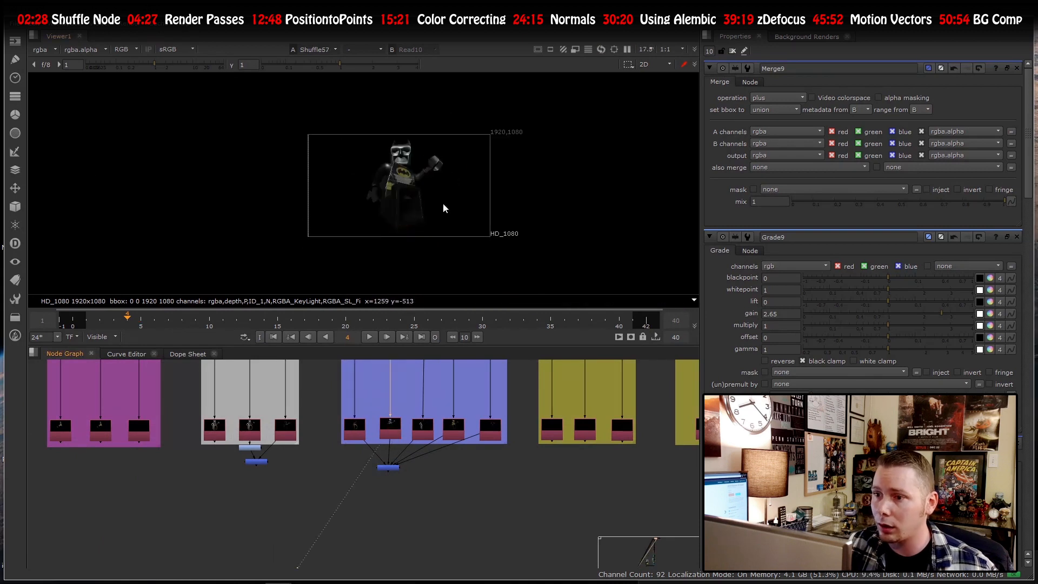
{"action": "left_click", "coordinate": [423, 429]}
{"action": "key", "text": "1"}
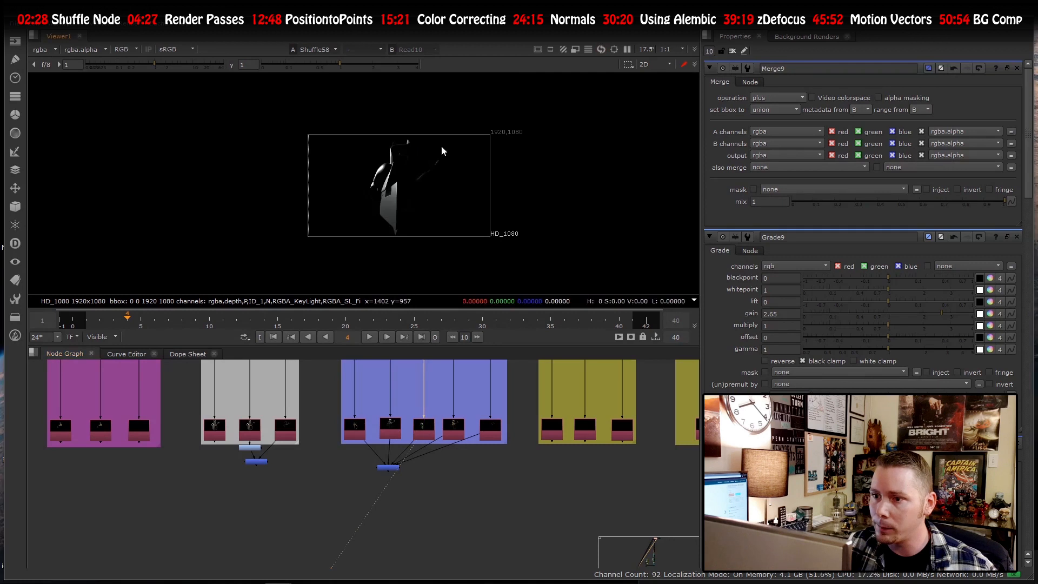
- Display the first Shadows pass, Shuffle55, through viewer input 1 and examine it
{"action": "scroll", "coordinate": [403, 467], "scroll_direction": "down", "scroll_amount": 5}
{"action": "scroll", "coordinate": [432, 454], "scroll_direction": "up", "scroll_amount": 6}
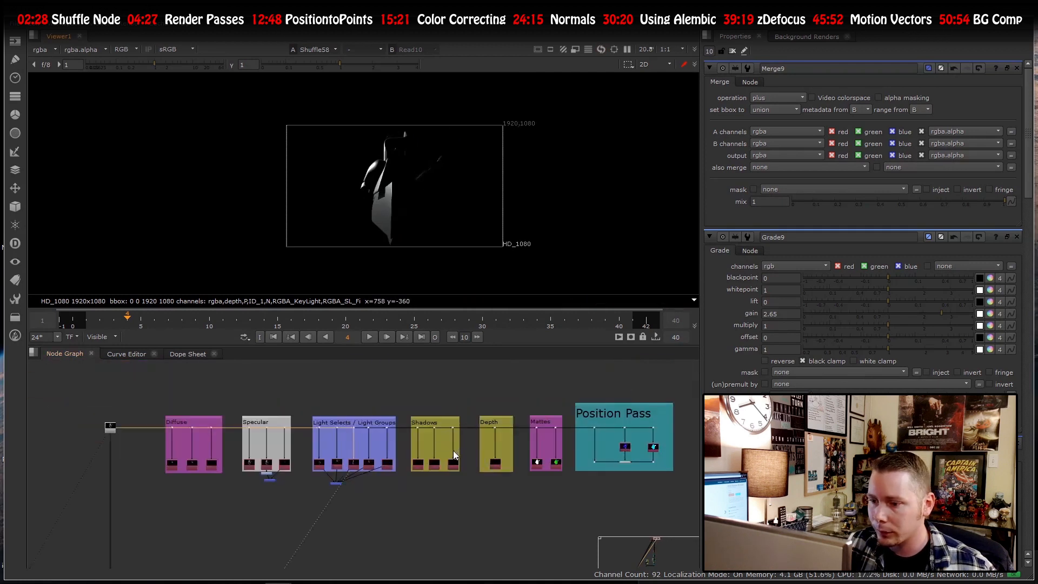
{"action": "left_click", "coordinate": [369, 451]}
{"action": "key", "text": "1"}
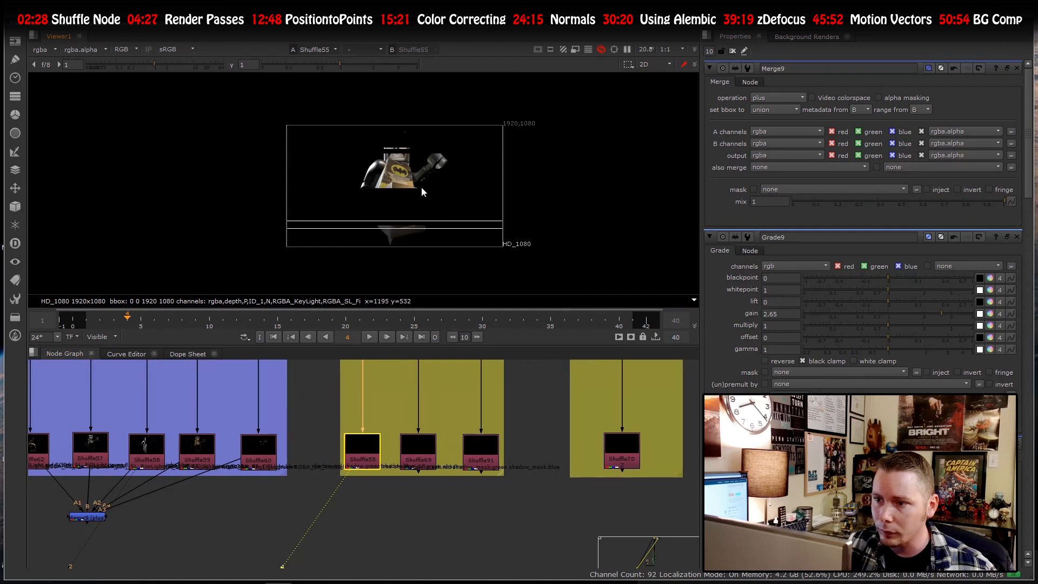
{"action": "scroll", "coordinate": [408, 200], "scroll_direction": "up", "scroll_amount": 3}
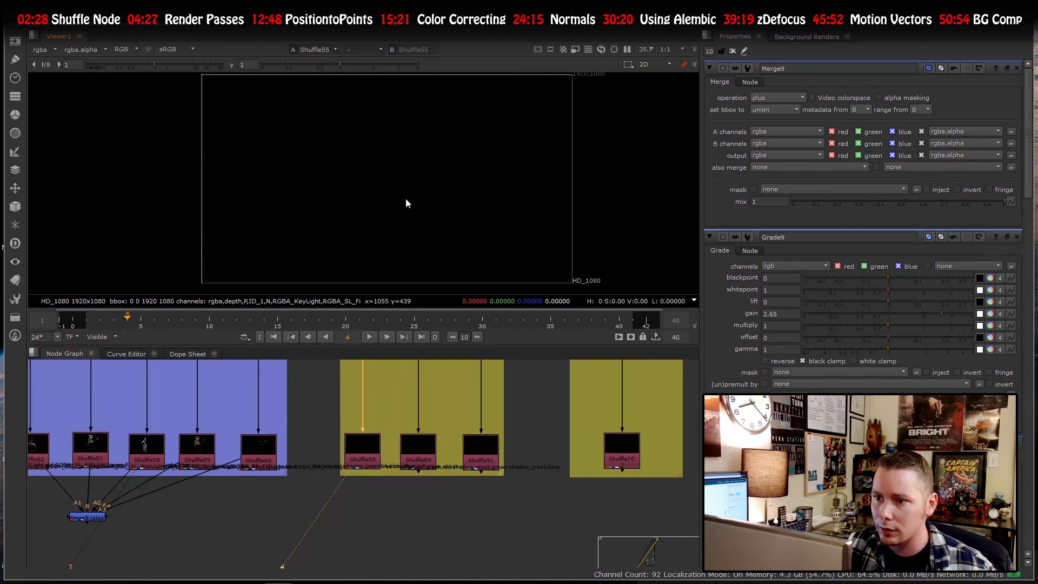
{"action": "key", "text": "a"}
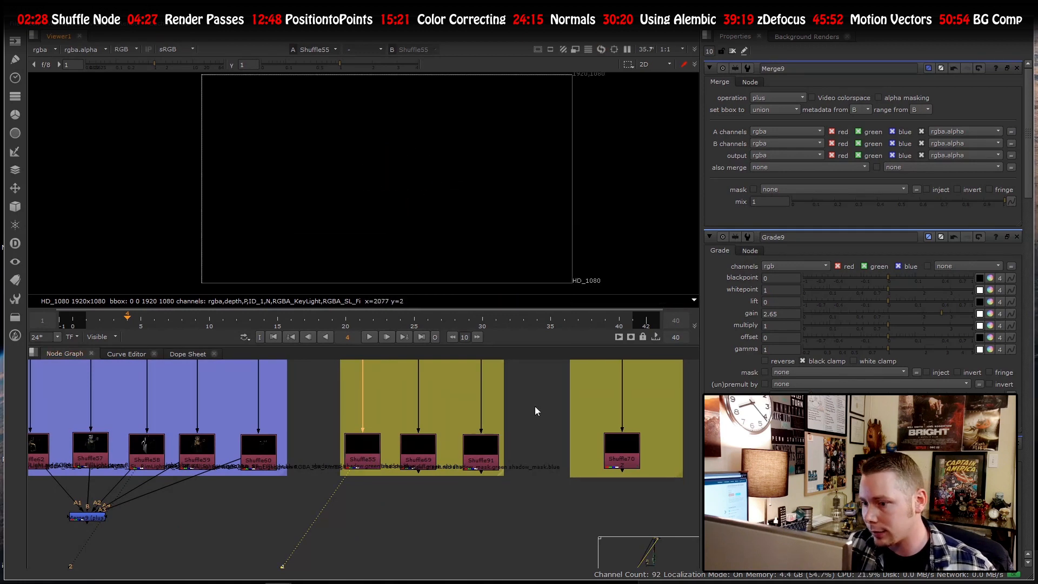
- Display the remaining Shadows passes, Shuffle69 and the shadow mask Shuffle91, through viewer input 1
{"action": "left_click", "coordinate": [423, 458]}
{"action": "key", "text": "1"}
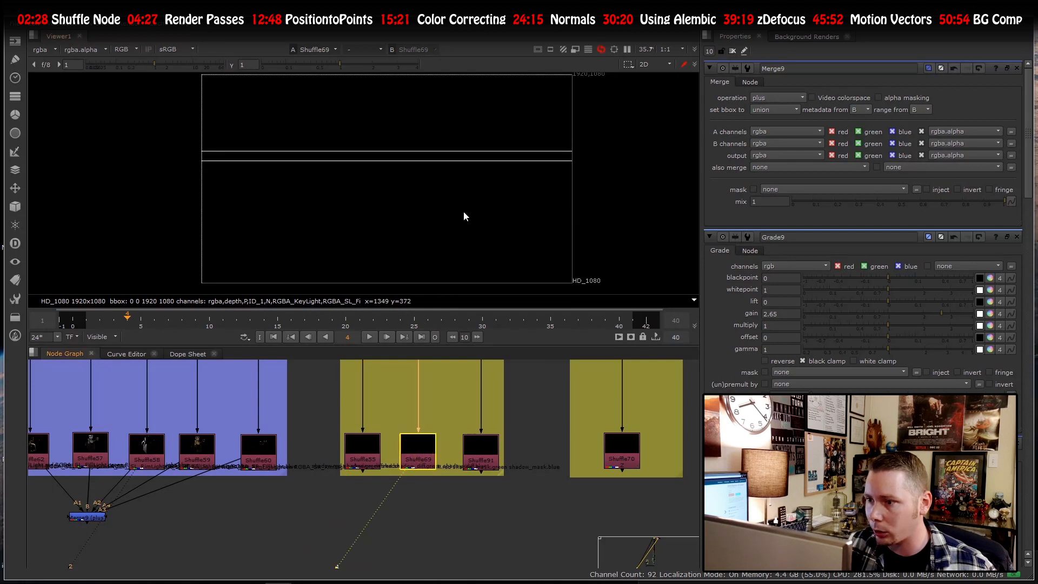
{"action": "left_click", "coordinate": [478, 457]}
{"action": "key", "text": "1"}
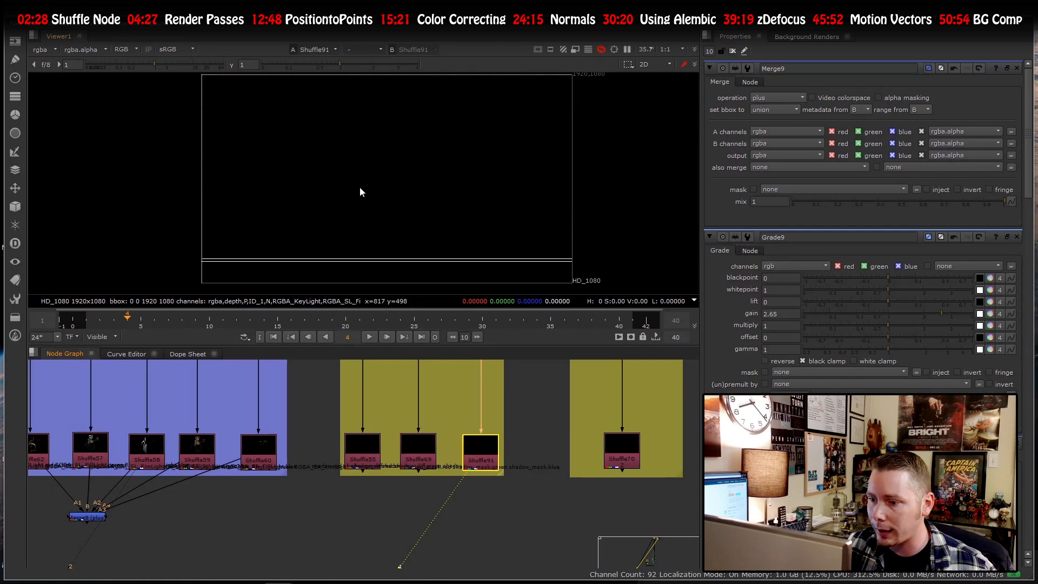
{"action": "scroll", "coordinate": [359, 187], "scroll_direction": "down", "scroll_amount": 2}
{"action": "key", "text": "f"}
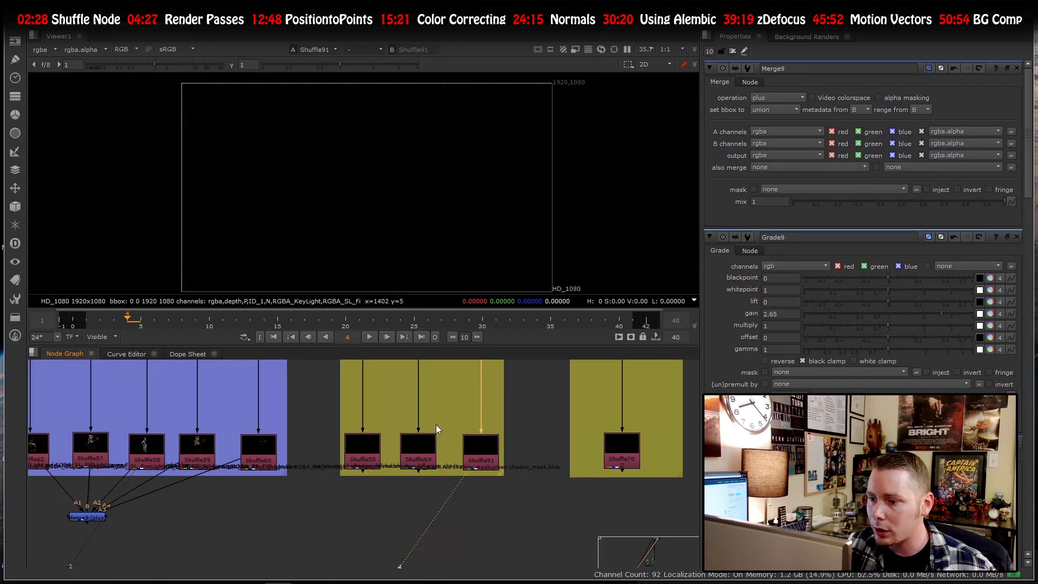
- Examine the Shadows backdrop and the Depth pass Shuffle70 in the node graph
{"action": "scroll", "coordinate": [446, 413], "scroll_direction": "down", "scroll_amount": 3}
{"action": "scroll", "coordinate": [462, 436], "scroll_direction": "up", "scroll_amount": 5}
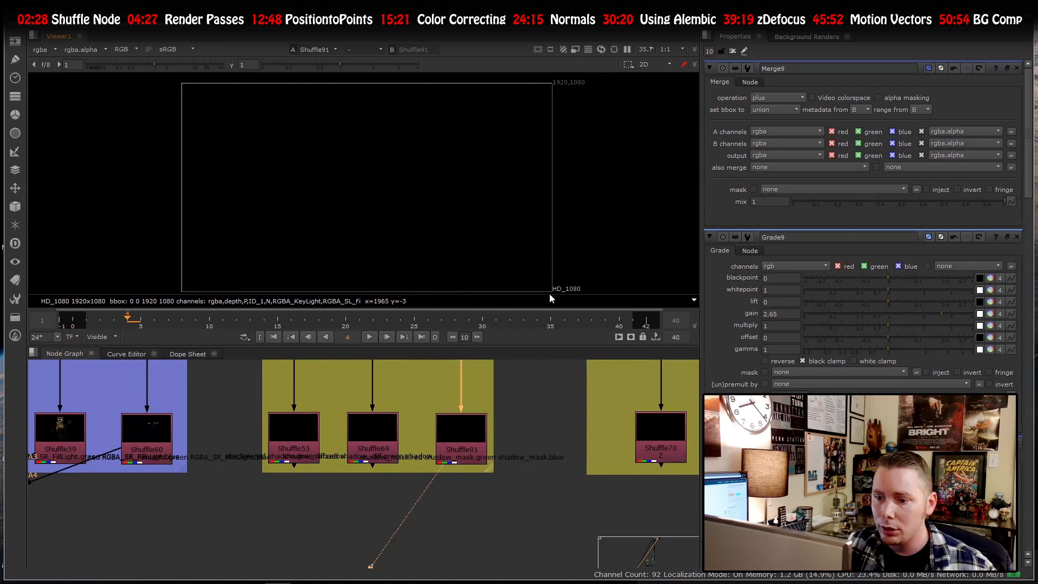
{"action": "scroll", "coordinate": [482, 470], "scroll_direction": "down", "scroll_amount": 5}
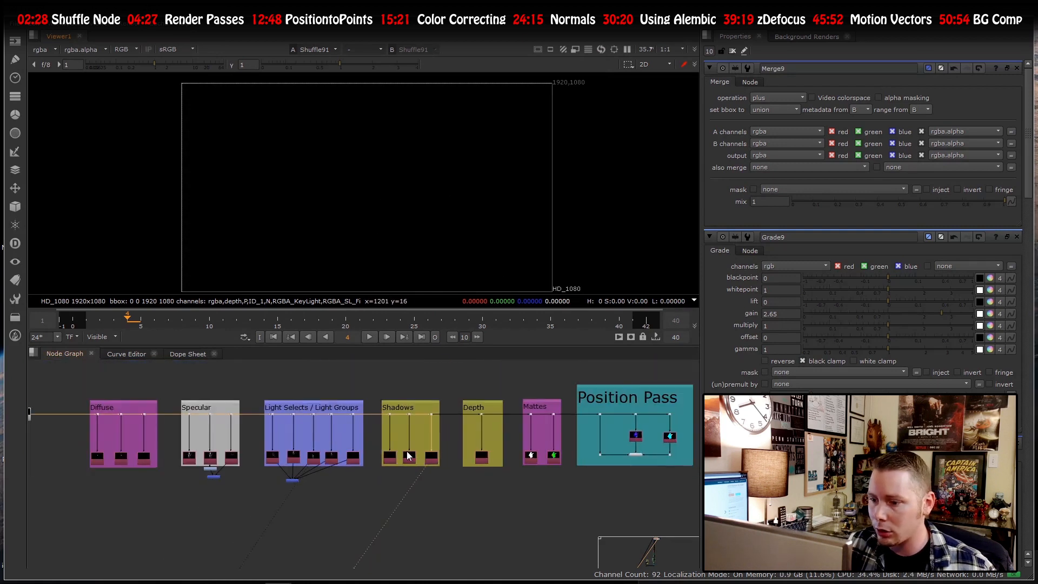
{"action": "scroll", "coordinate": [374, 450], "scroll_direction": "down", "scroll_amount": 2}
{"action": "middle_click_drag", "start_coordinate": [425, 448], "coordinate": [225, 364]}
{"action": "scroll", "coordinate": [226, 364], "scroll_direction": "up", "scroll_amount": 3}
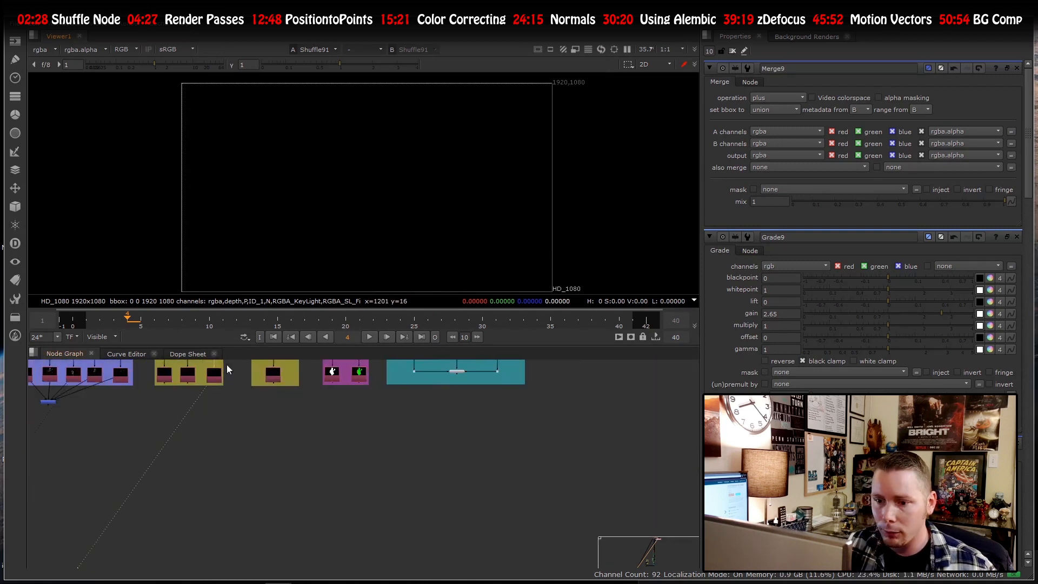
{"action": "scroll", "coordinate": [136, 380], "scroll_direction": "up", "scroll_amount": 2}
{"action": "scroll", "coordinate": [210, 382], "scroll_direction": "down", "scroll_amount": 5}
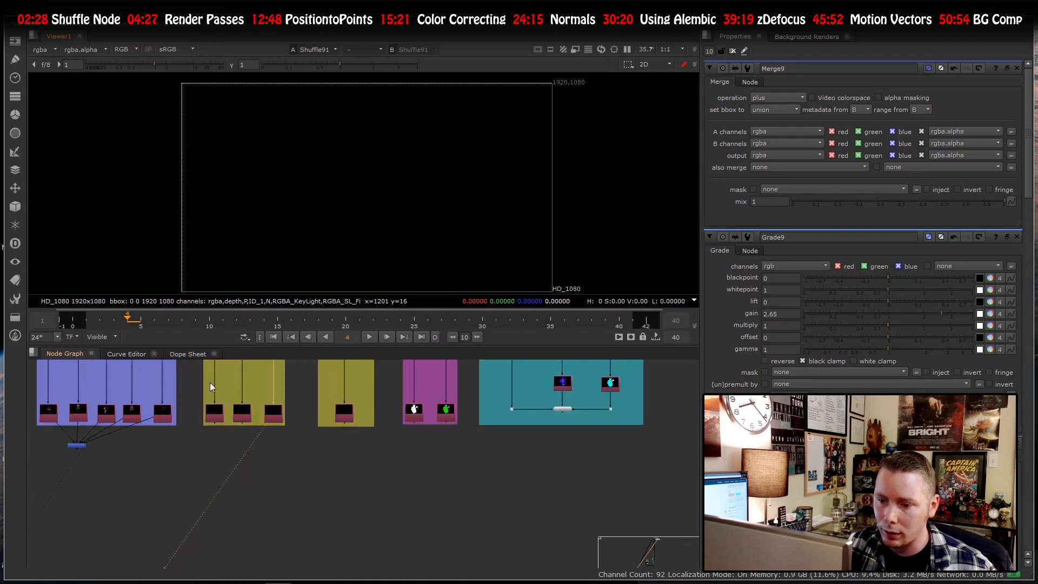
{"action": "scroll", "coordinate": [245, 429], "scroll_direction": "up", "scroll_amount": 5}
{"action": "scroll", "coordinate": [296, 426], "scroll_direction": "down", "scroll_amount": 5}
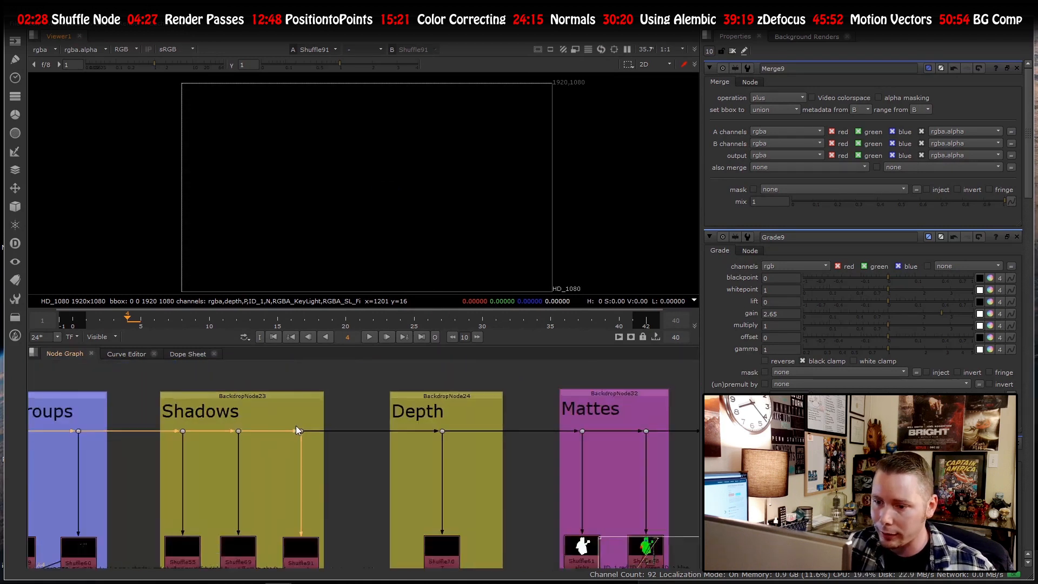
{"action": "scroll", "coordinate": [367, 488], "scroll_direction": "up", "scroll_amount": 6}
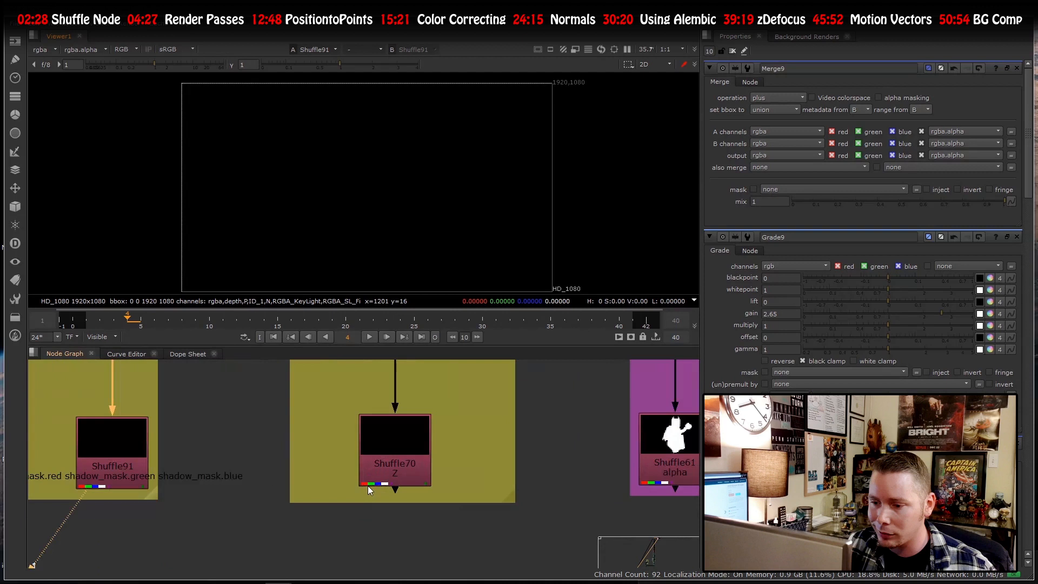
- Display the Depth pass Shuffle70 through viewer input 1 and open its properties
{"action": "left_click", "coordinate": [401, 457]}
{"action": "key", "text": "1"}
{"action": "scroll", "coordinate": [392, 454], "scroll_direction": "down", "scroll_amount": 5}
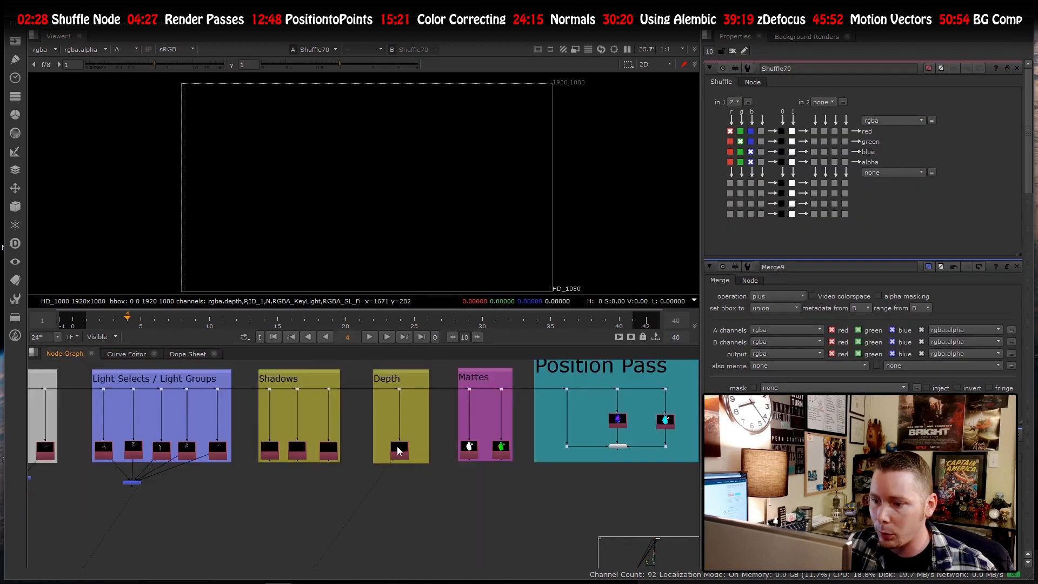
{"action": "scroll", "coordinate": [403, 445], "scroll_direction": "up", "scroll_amount": 5}
{"action": "double_click", "coordinate": [408, 447]}
{"action": "scroll", "coordinate": [405, 449], "scroll_direction": "down", "scroll_amount": 5}
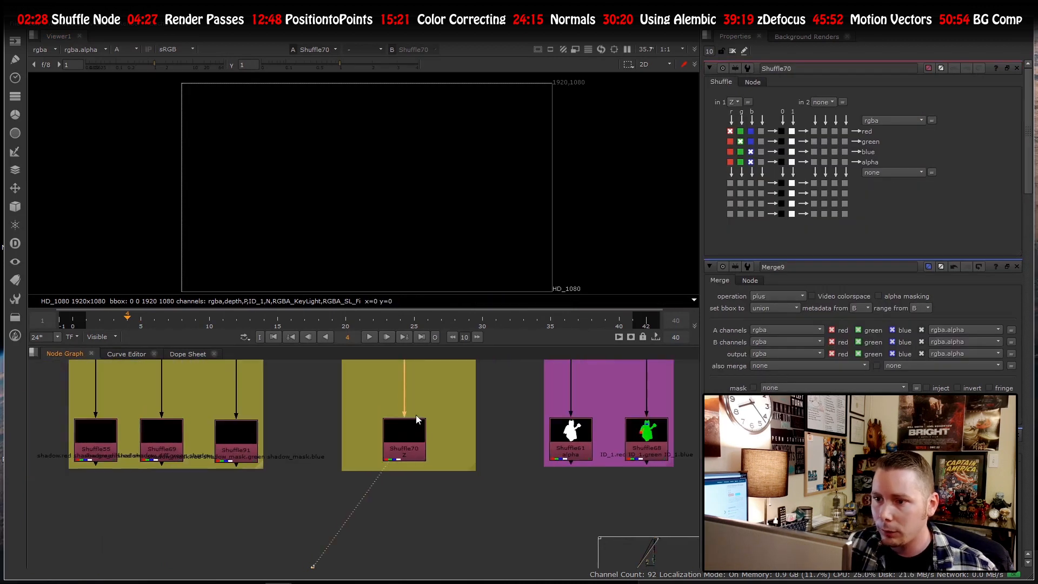
{"action": "scroll", "coordinate": [406, 465], "scroll_direction": "up", "scroll_amount": 4}
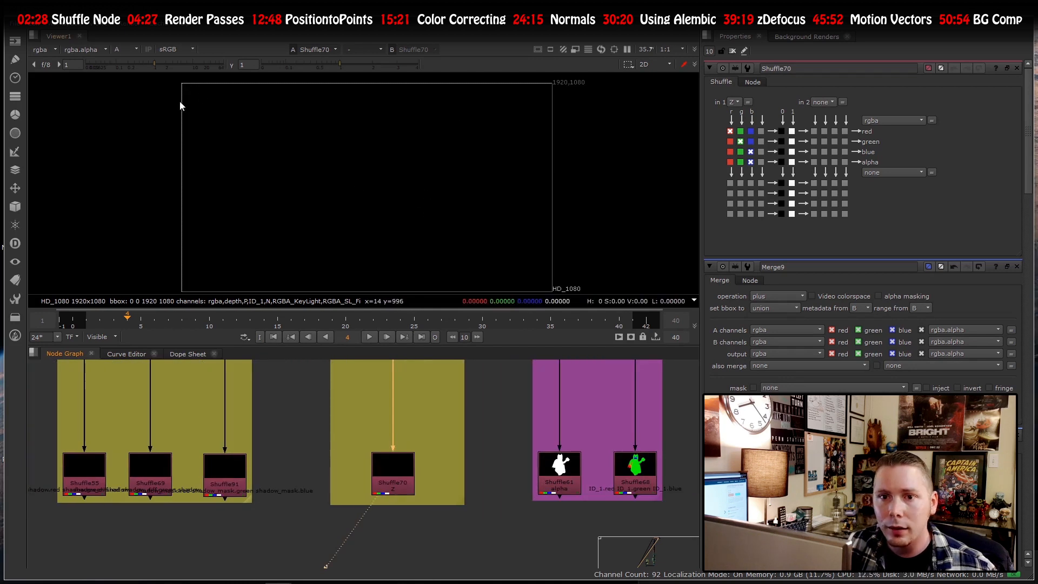
- Switch the viewer to the depth layer and show it in RGB instead of alpha only
{"action": "left_click", "coordinate": [43, 50]}
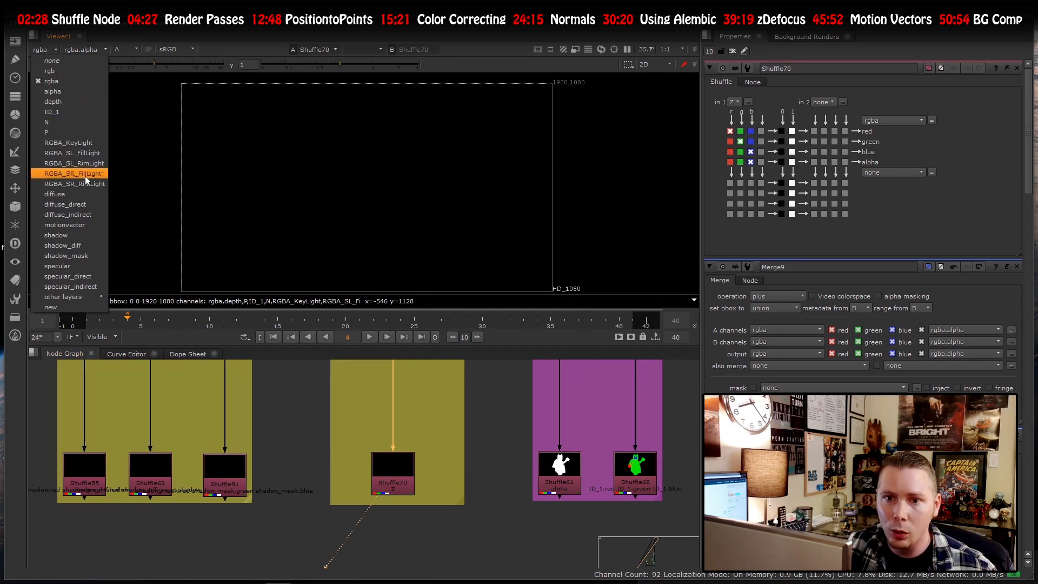
{"action": "left_click", "coordinate": [52, 102]}
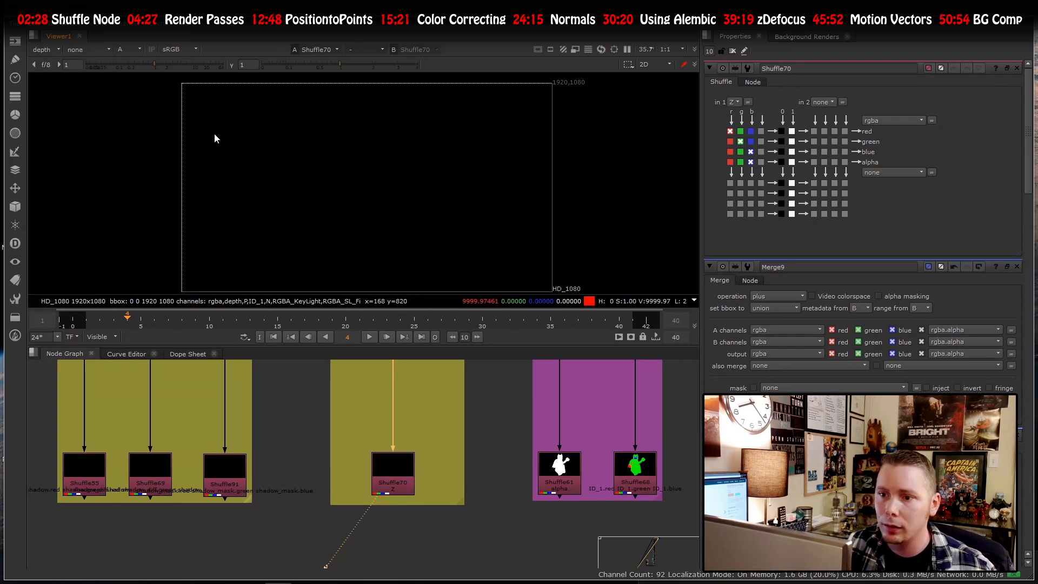
{"action": "key", "text": "a"}
{"action": "scroll", "coordinate": [255, 157], "scroll_direction": "down", "scroll_amount": 3}
{"action": "scroll", "coordinate": [300, 160], "scroll_direction": "up", "scroll_amount": 3}
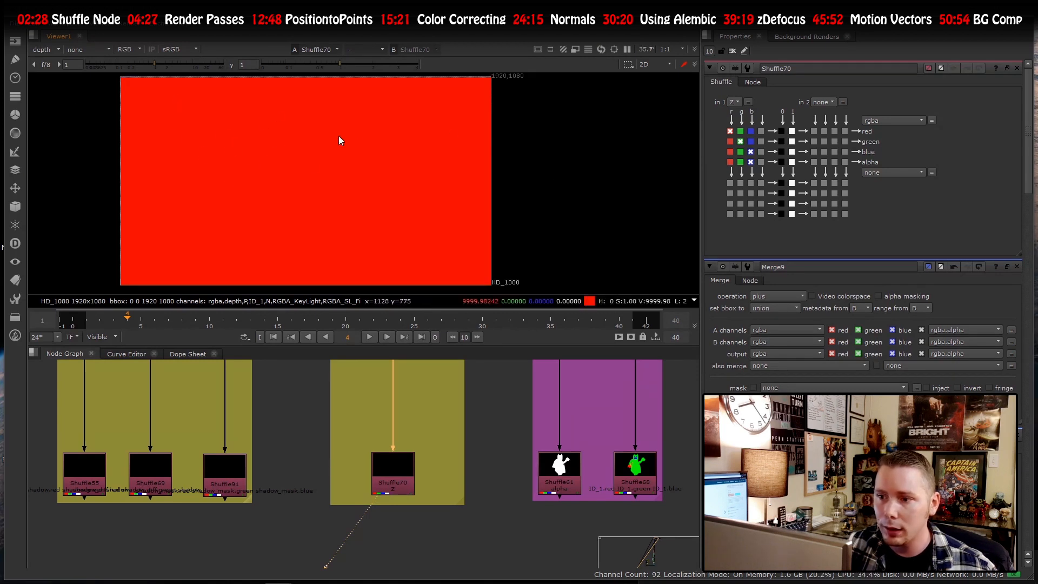
{"action": "scroll", "coordinate": [322, 178], "scroll_direction": "down", "scroll_amount": 1}
{"action": "scroll", "coordinate": [281, 189], "scroll_direction": "up", "scroll_amount": 1}
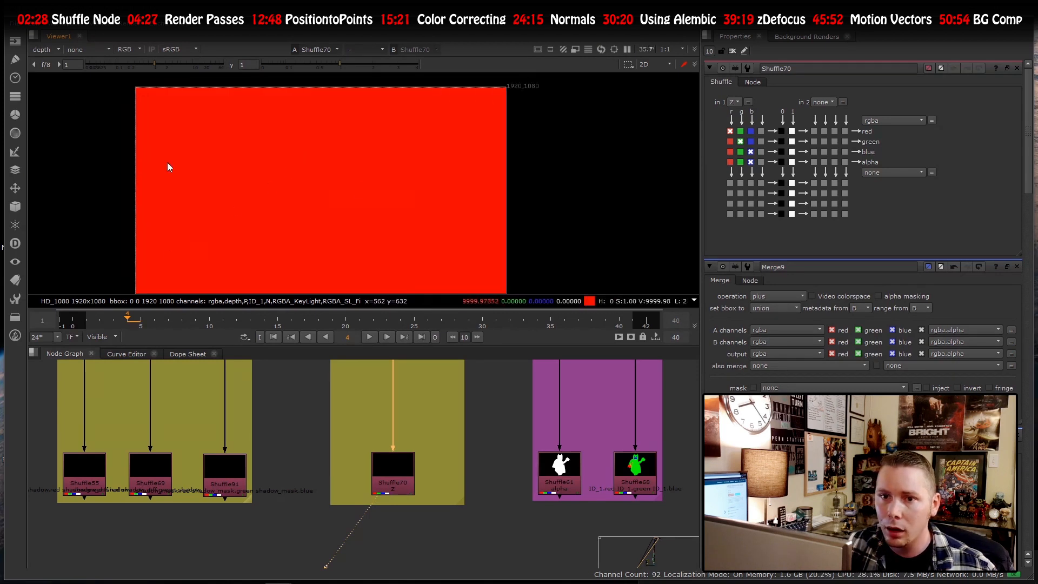
{"action": "scroll", "coordinate": [250, 173], "scroll_direction": "down", "scroll_amount": 1}
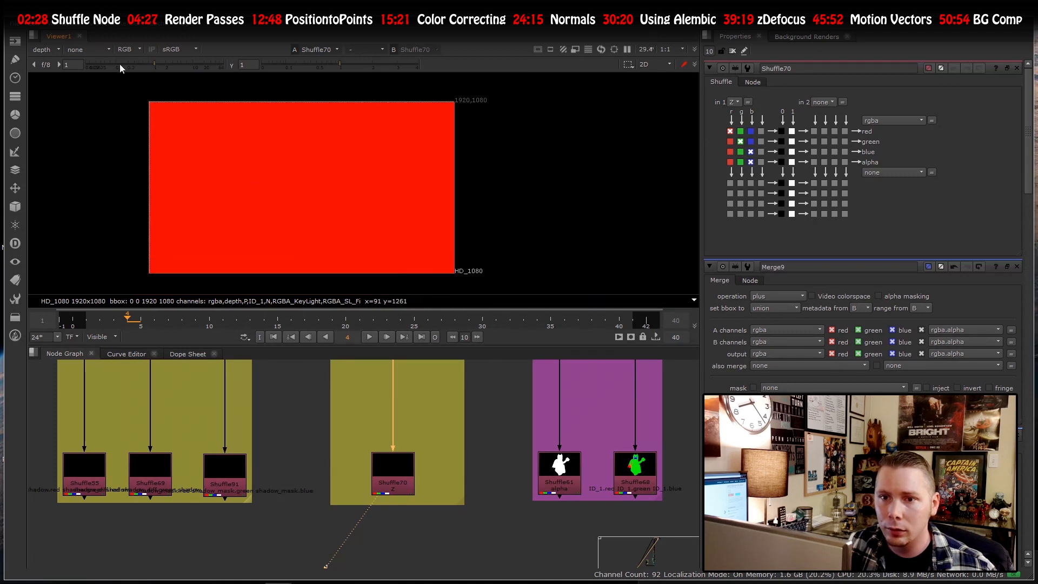
- Lower the viewer gain to 0.019 and inspect the depth values on the figure and background
{"action": "left_click_drag", "start_coordinate": [119, 63], "coordinate": [93, 63]}
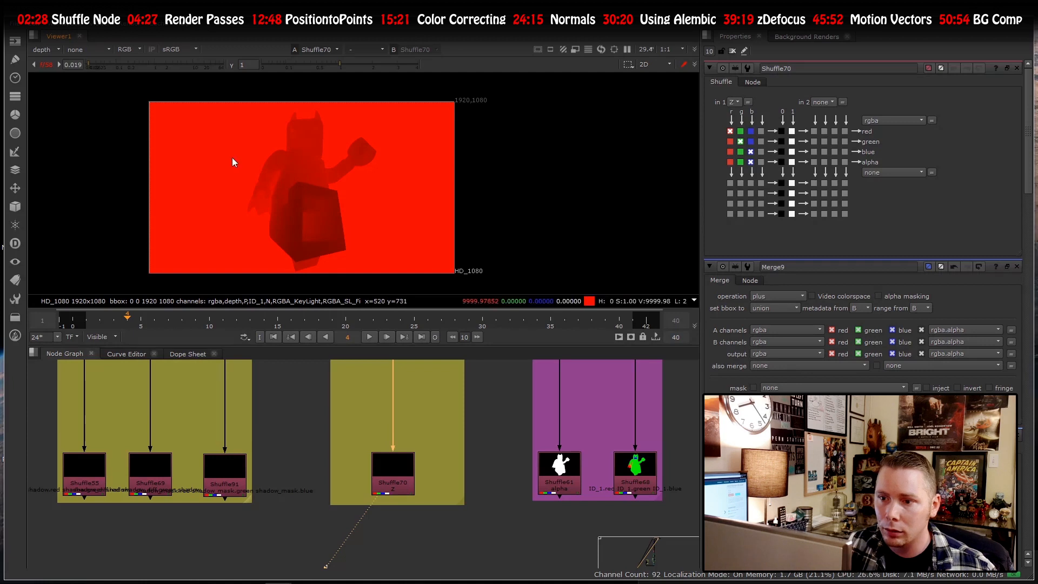
{"action": "scroll", "coordinate": [302, 200], "scroll_direction": "up", "scroll_amount": 4}
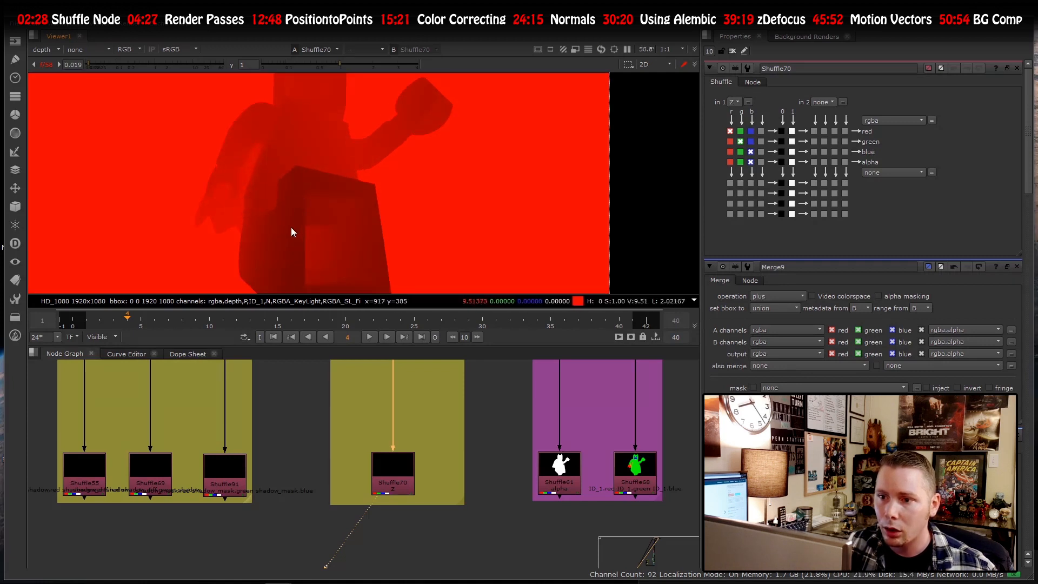
{"action": "scroll", "coordinate": [294, 201], "scroll_direction": "down", "scroll_amount": 5}
{"action": "scroll", "coordinate": [303, 139], "scroll_direction": "up", "scroll_amount": 6}
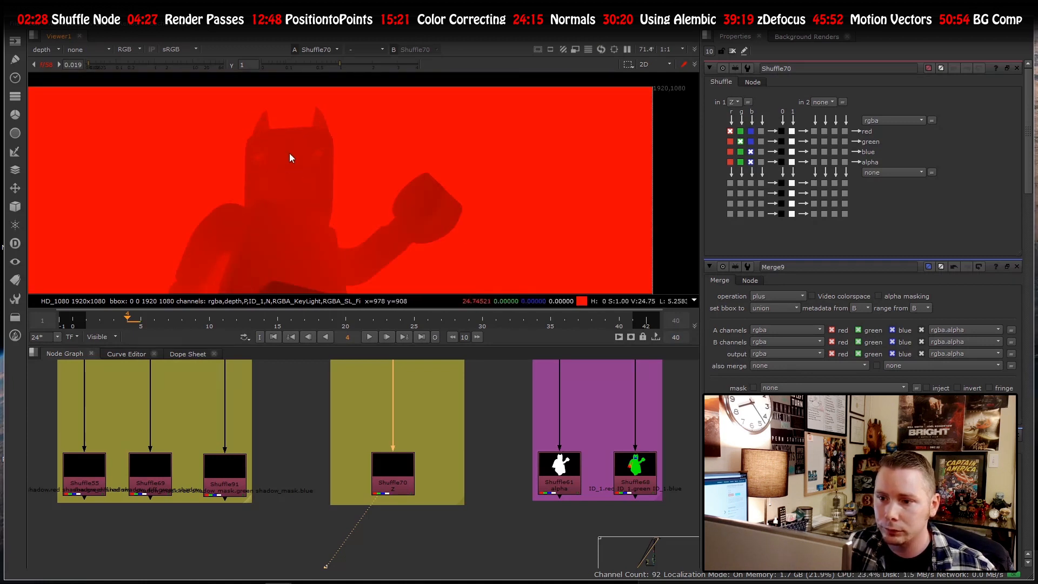
{"action": "scroll", "coordinate": [293, 185], "scroll_direction": "down", "scroll_amount": 4}
{"action": "scroll", "coordinate": [319, 216], "scroll_direction": "up", "scroll_amount": 2}
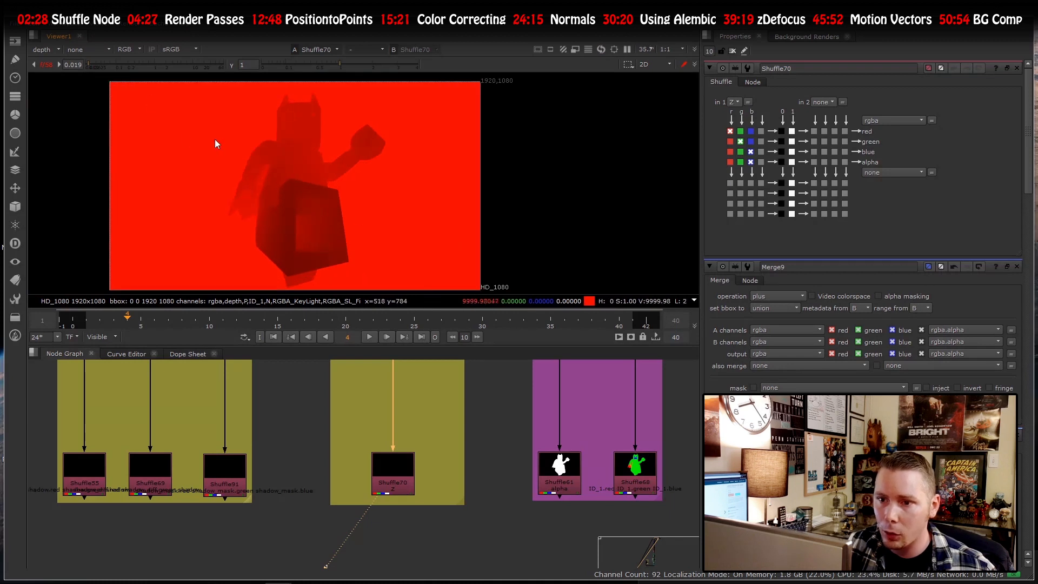
{"action": "scroll", "coordinate": [223, 159], "scroll_direction": "up", "scroll_amount": 1}
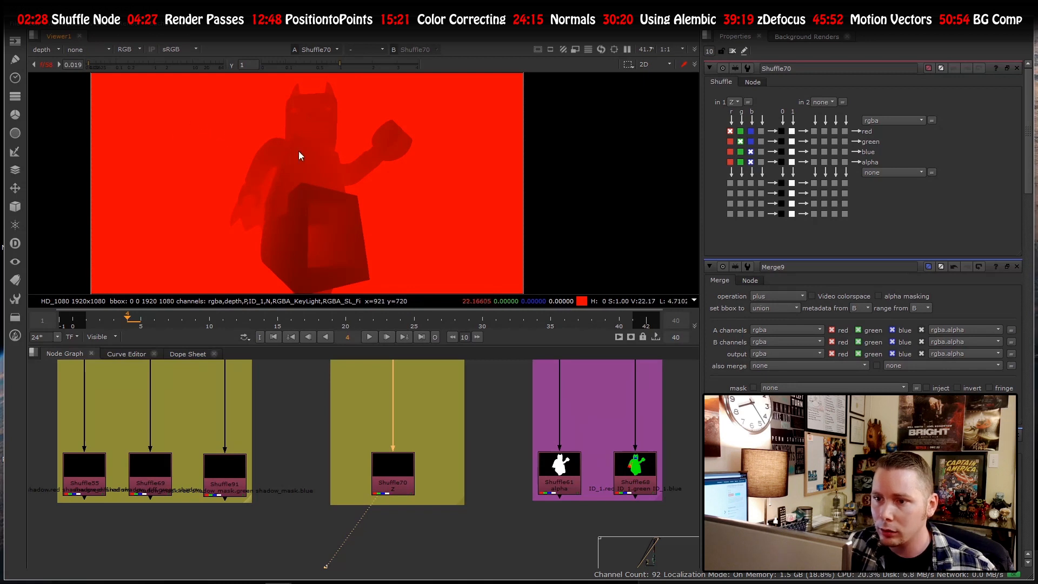
- Examine how the depth values differ between the figure's chest and its raised foreground leg
{"action": "scroll", "coordinate": [296, 151], "scroll_direction": "up", "scroll_amount": 3}
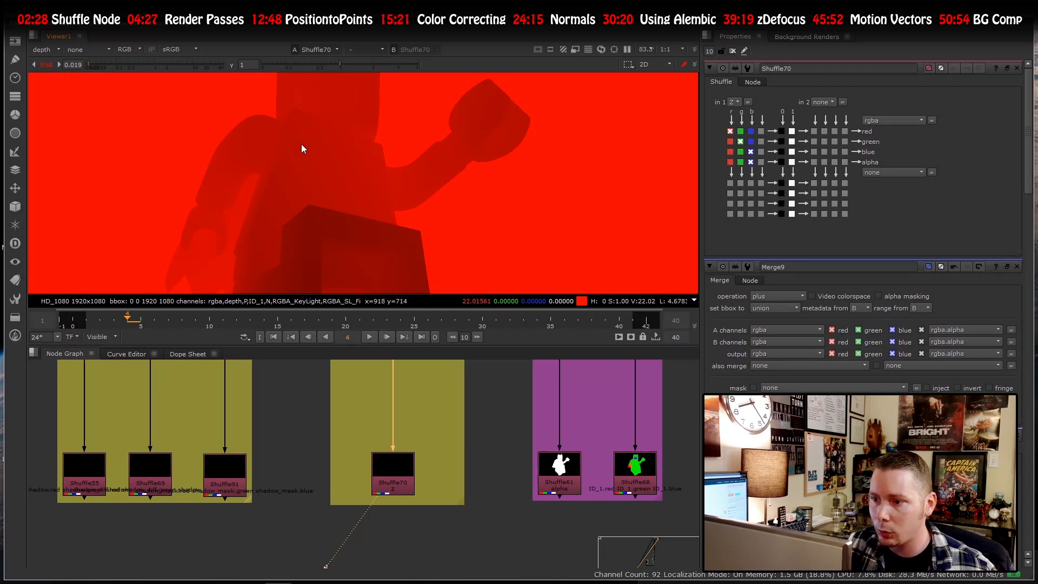
{"action": "scroll", "coordinate": [300, 141], "scroll_direction": "down", "scroll_amount": 2}
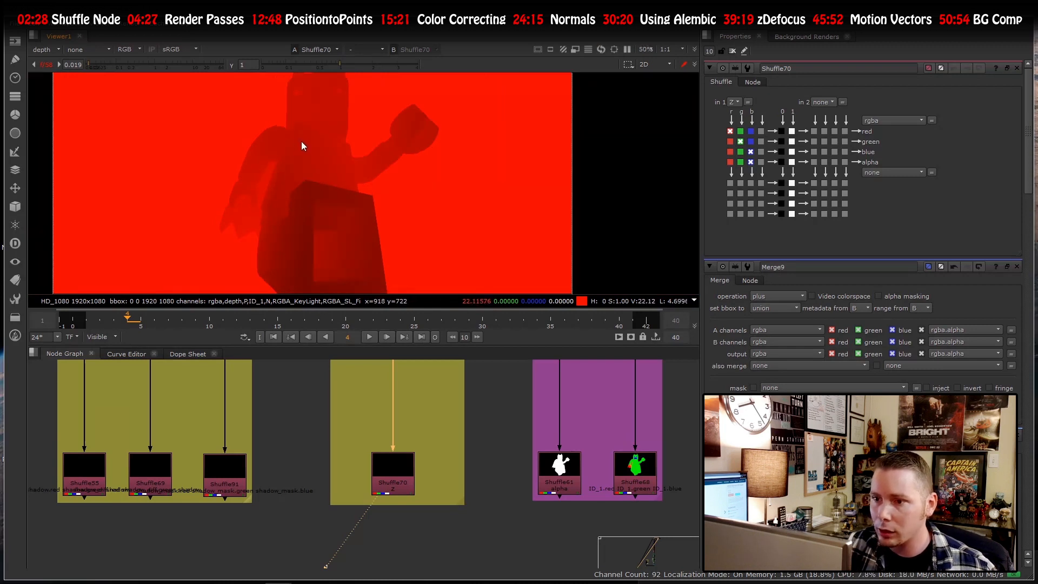
{"action": "scroll", "coordinate": [306, 197], "scroll_direction": "up", "scroll_amount": 1}
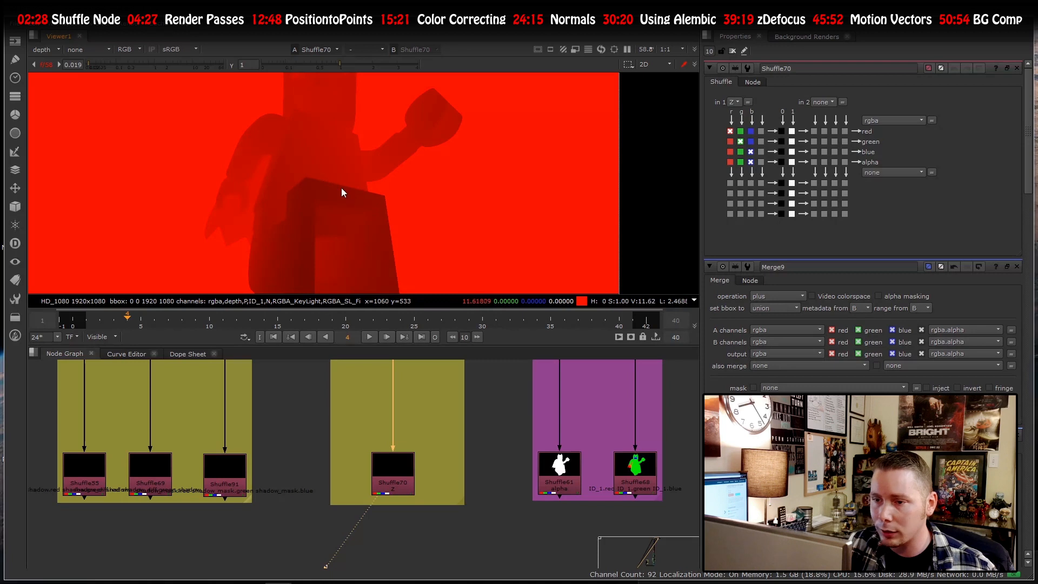
{"action": "scroll", "coordinate": [309, 187], "scroll_direction": "down", "scroll_amount": 2}
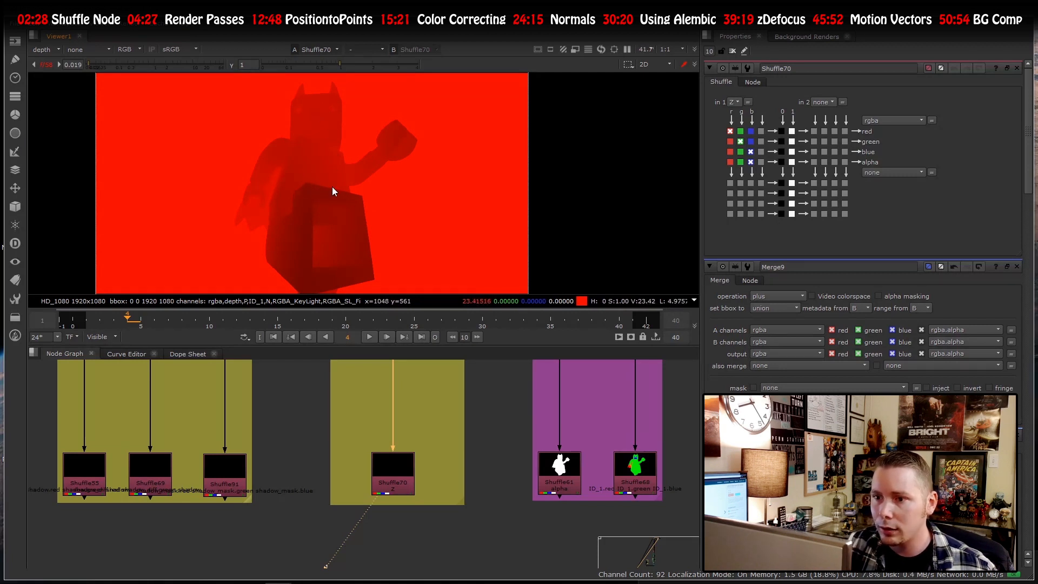
{"action": "scroll", "coordinate": [306, 176], "scroll_direction": "down", "scroll_amount": 2}
{"action": "scroll", "coordinate": [357, 193], "scroll_direction": "up", "scroll_amount": 1}
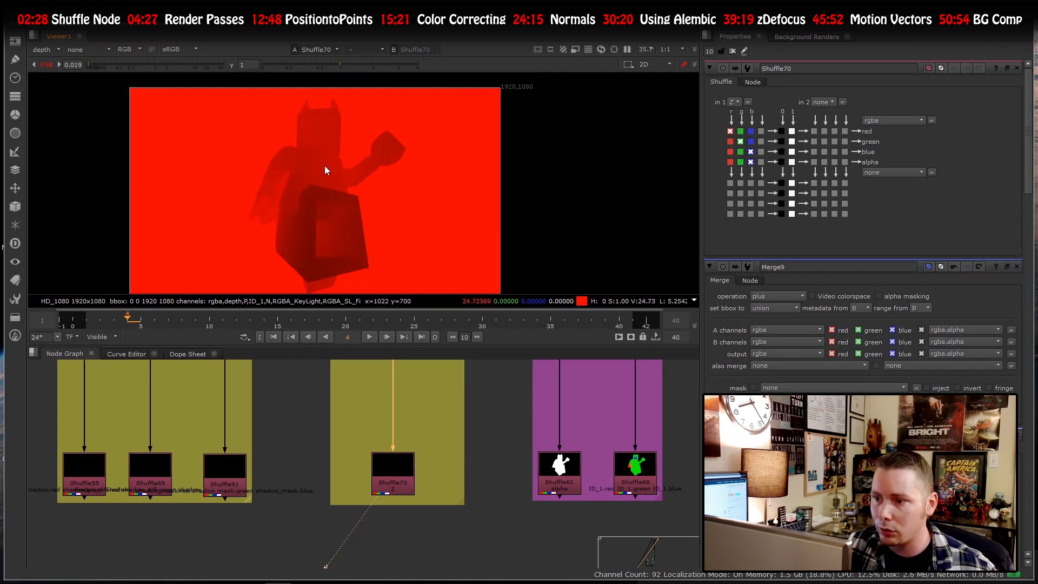
{"action": "scroll", "coordinate": [283, 235], "scroll_direction": "down", "scroll_amount": 1}
{"action": "scroll", "coordinate": [286, 238], "scroll_direction": "up", "scroll_amount": 2}
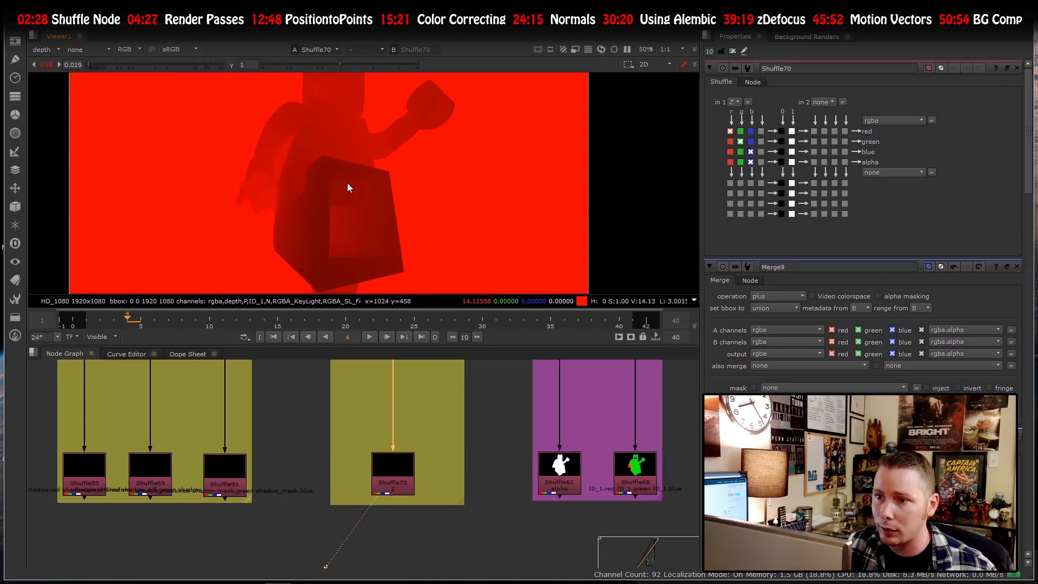
{"action": "scroll", "coordinate": [345, 183], "scroll_direction": "down", "scroll_amount": 1}
{"action": "scroll", "coordinate": [341, 179], "scroll_direction": "down", "scroll_amount": 2}
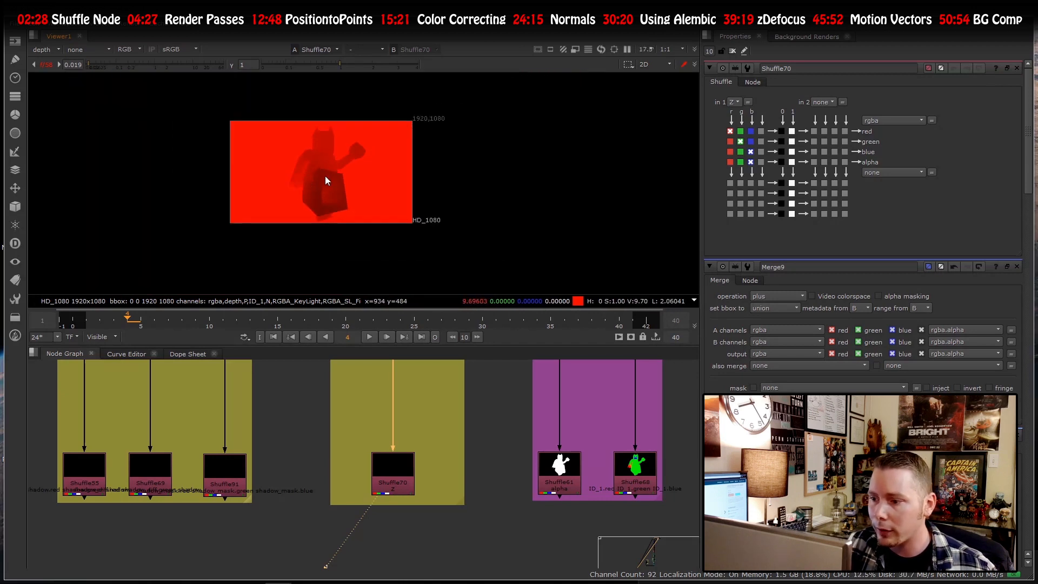
{"action": "scroll", "coordinate": [329, 177], "scroll_direction": "up", "scroll_amount": 2}
- Display the alpha matte Shuffle61 through viewer input 1 in the rgba layer, with the viewer gain reset to 1
{"action": "scroll", "coordinate": [345, 476], "scroll_direction": "down", "scroll_amount": 2}
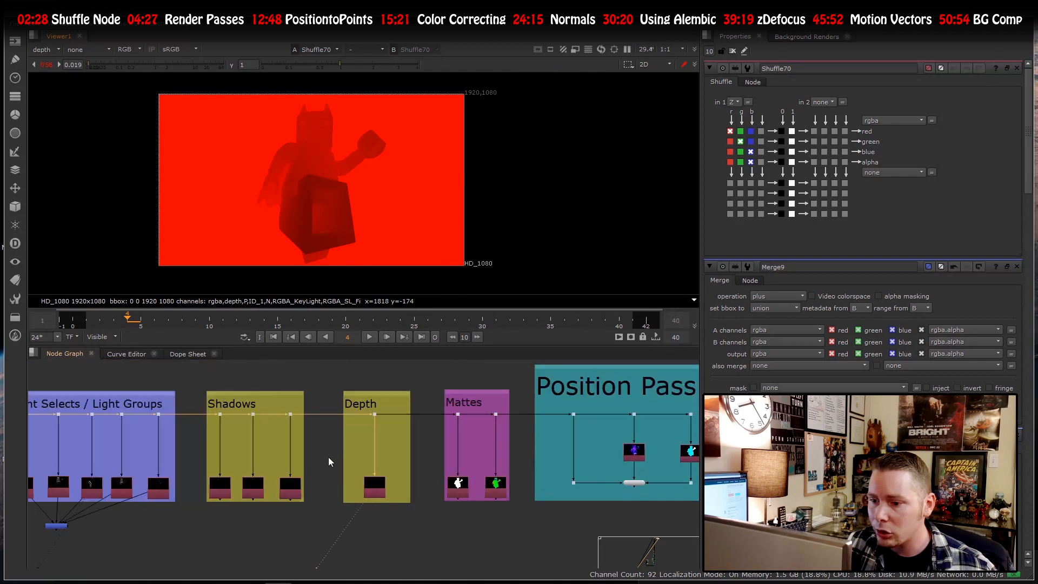
{"action": "scroll", "coordinate": [440, 462], "scroll_direction": "down", "scroll_amount": 1}
{"action": "scroll", "coordinate": [442, 463], "scroll_direction": "up", "scroll_amount": 5}
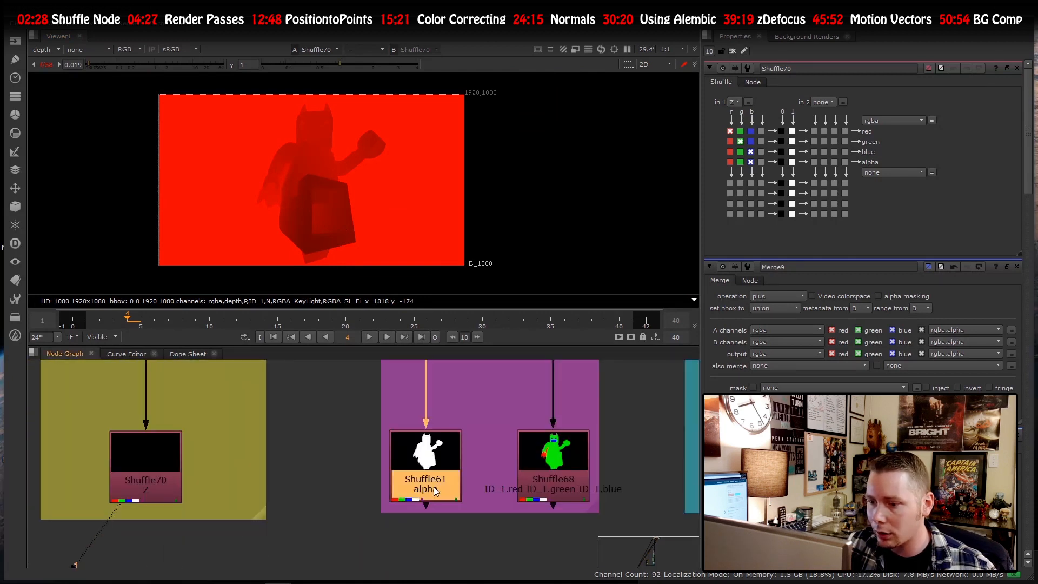
{"action": "key", "text": "1"}
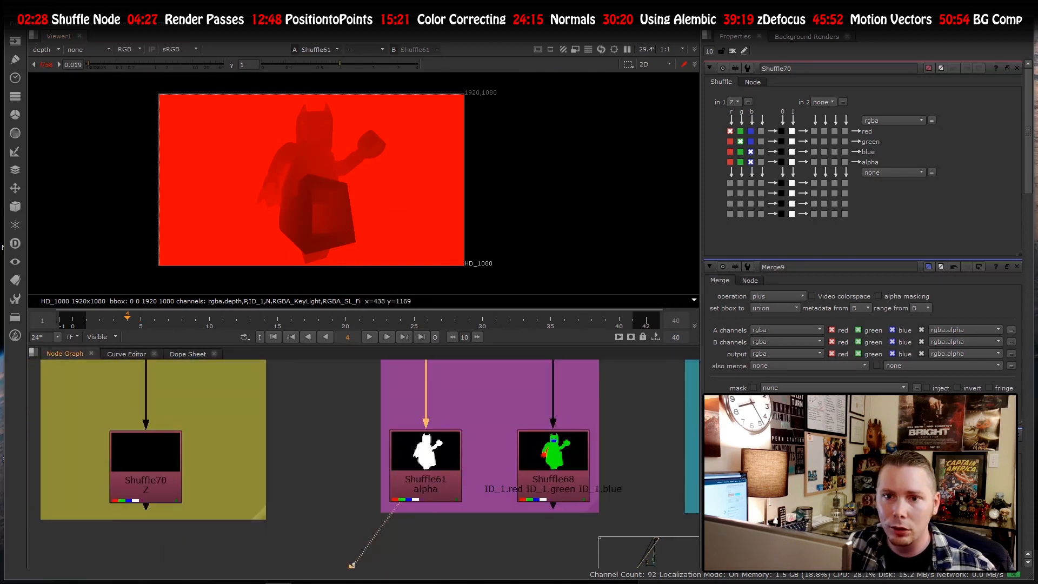
{"action": "left_click", "coordinate": [34, 52]}
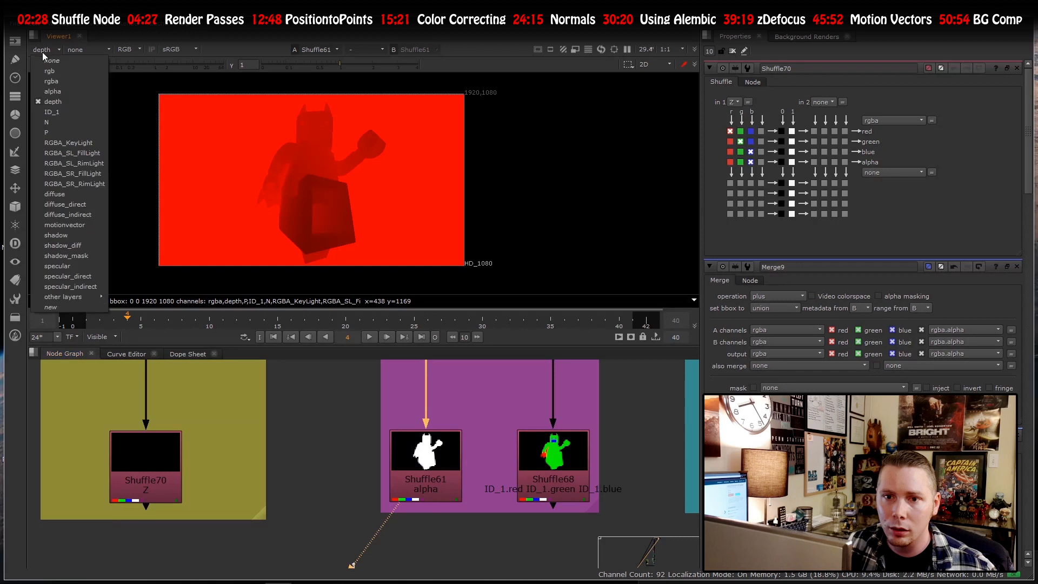
{"action": "left_click", "coordinate": [51, 82]}
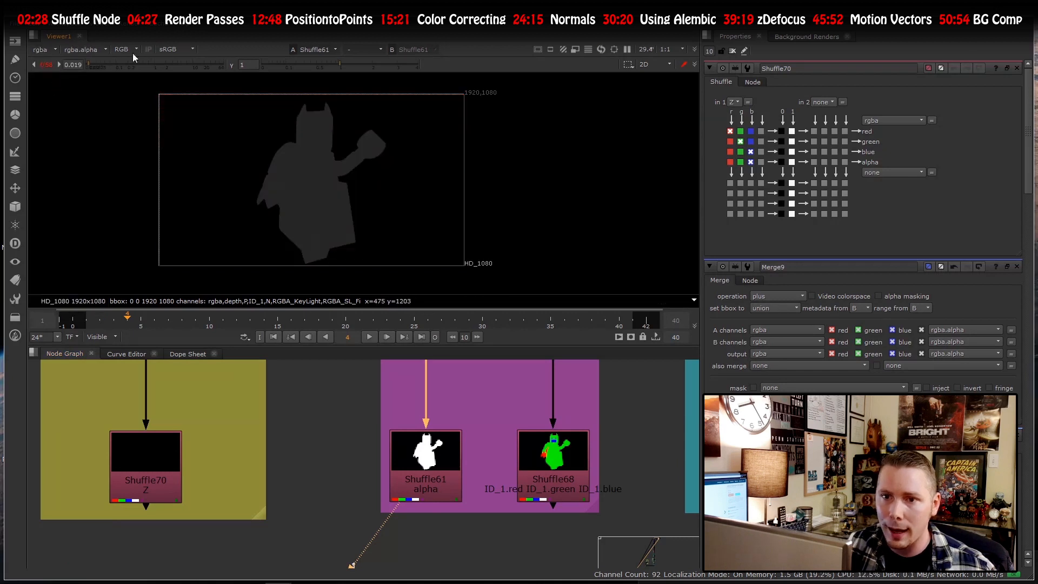
{"action": "left_click", "coordinate": [40, 64]}
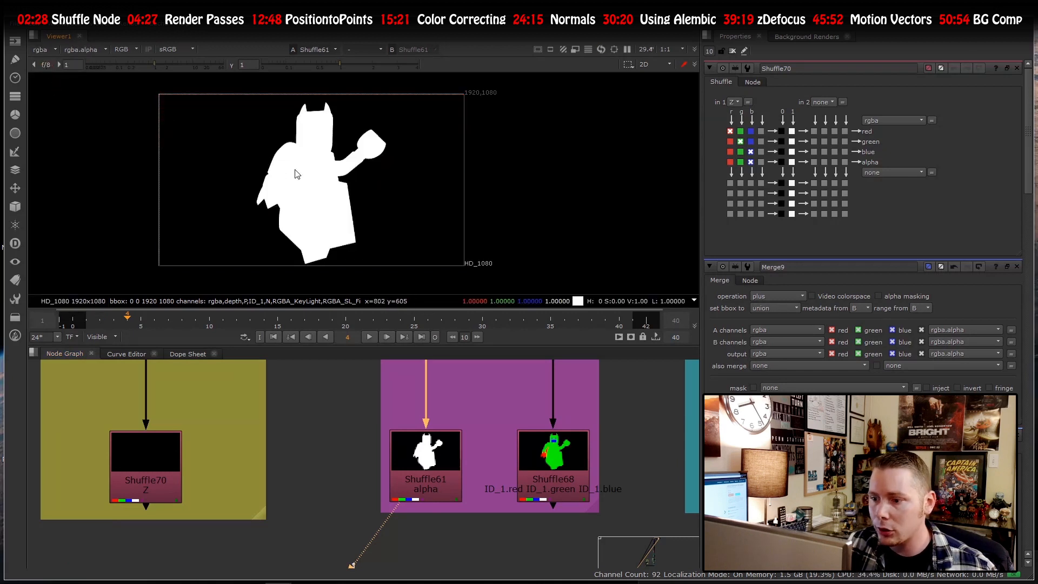
- Display the ID_1 matte Shuffle68 through viewer input 1 and open its properties
{"action": "scroll", "coordinate": [389, 478], "scroll_direction": "down", "scroll_amount": 3}
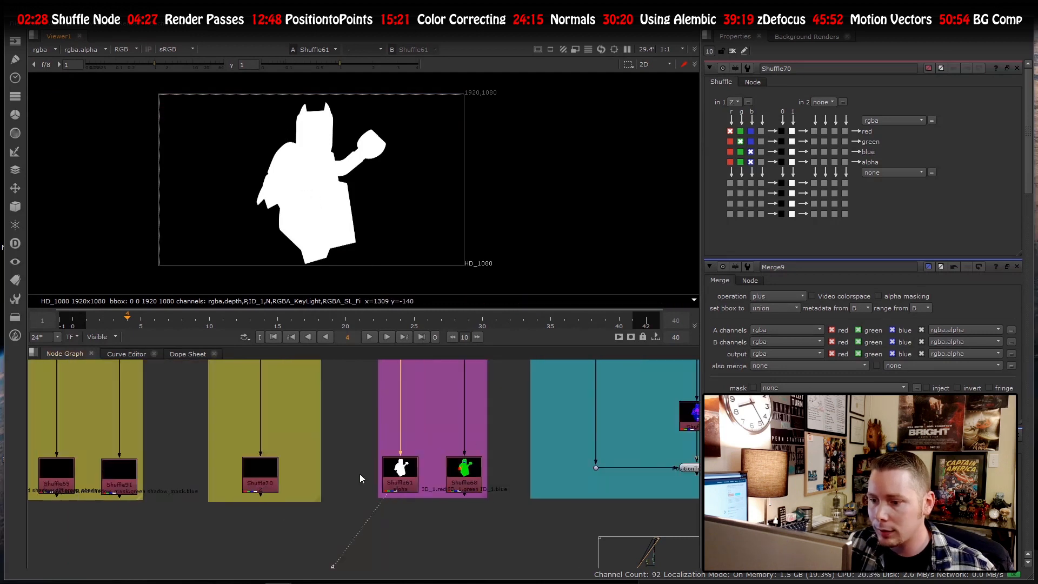
{"action": "scroll", "coordinate": [359, 473], "scroll_direction": "up", "scroll_amount": 2}
{"action": "scroll", "coordinate": [428, 475], "scroll_direction": "up", "scroll_amount": 5}
{"action": "key", "text": "1"}
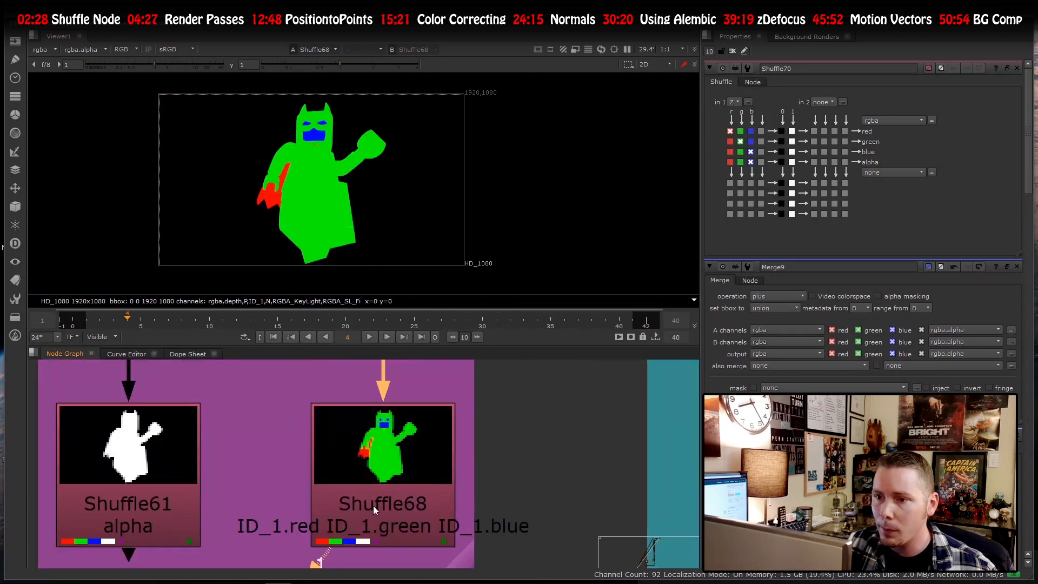
{"action": "scroll", "coordinate": [206, 161], "scroll_direction": "up", "scroll_amount": 2}
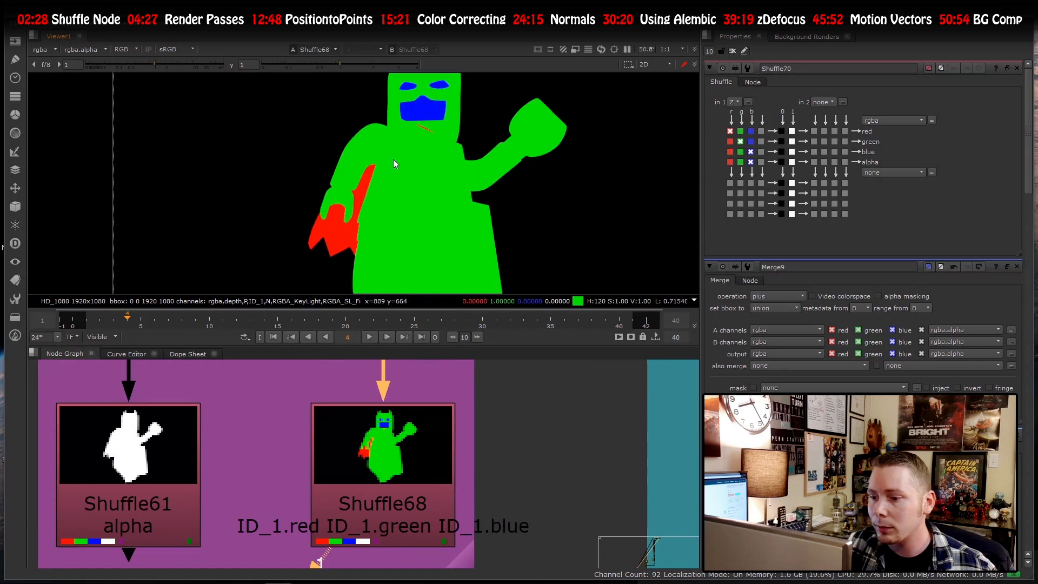
{"action": "scroll", "coordinate": [389, 160], "scroll_direction": "down", "scroll_amount": 2}
{"action": "scroll", "coordinate": [389, 165], "scroll_direction": "up", "scroll_amount": 2}
{"action": "double_click", "coordinate": [388, 463]}
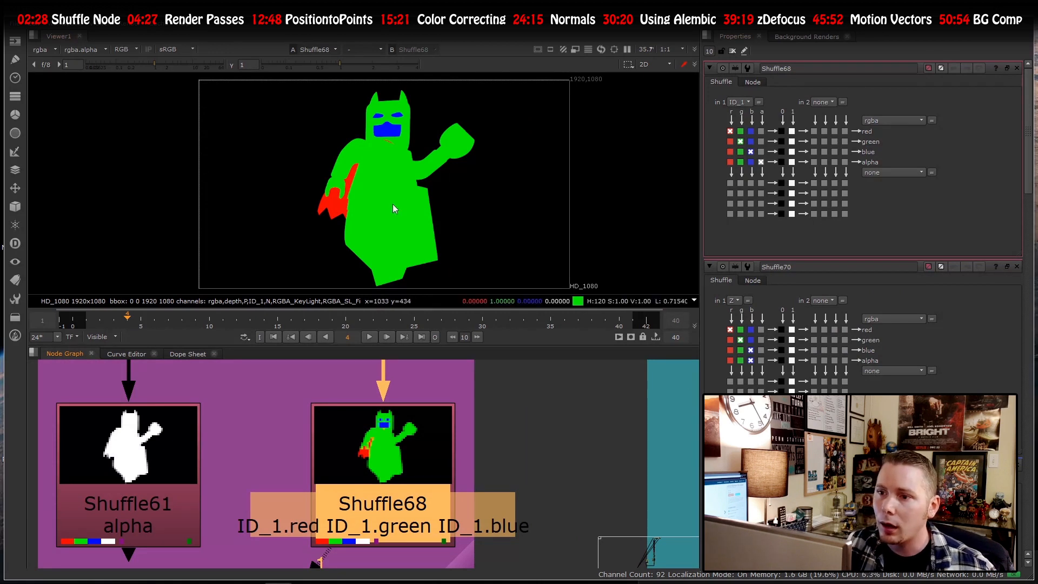
- Examine the ID matte's blue face, red cape and green body regions in the viewer
{"action": "scroll", "coordinate": [329, 168], "scroll_direction": "up", "scroll_amount": 5}
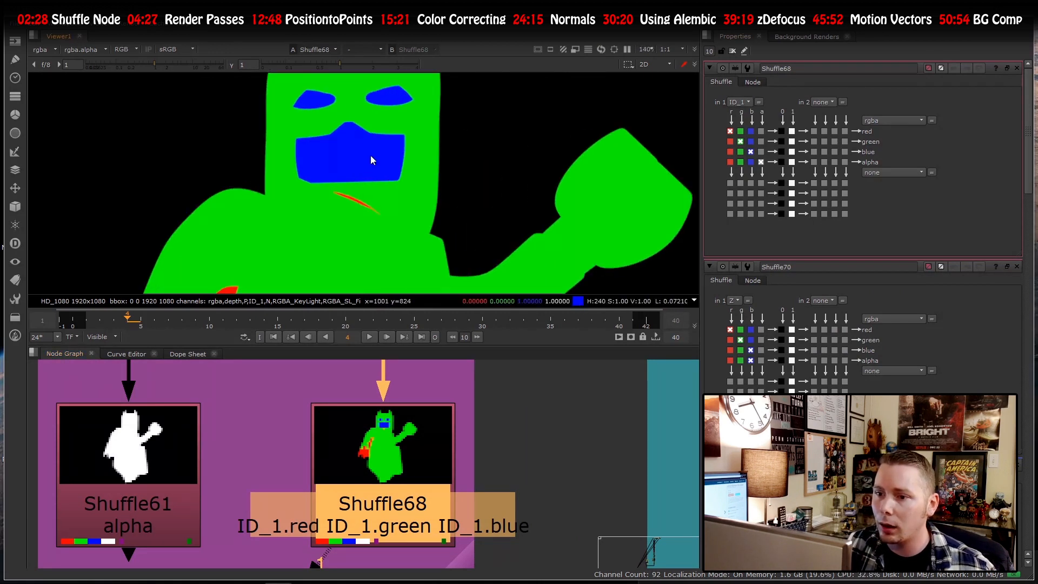
{"action": "scroll", "coordinate": [334, 205], "scroll_direction": "down", "scroll_amount": 4}
{"action": "scroll", "coordinate": [289, 273], "scroll_direction": "up", "scroll_amount": 8}
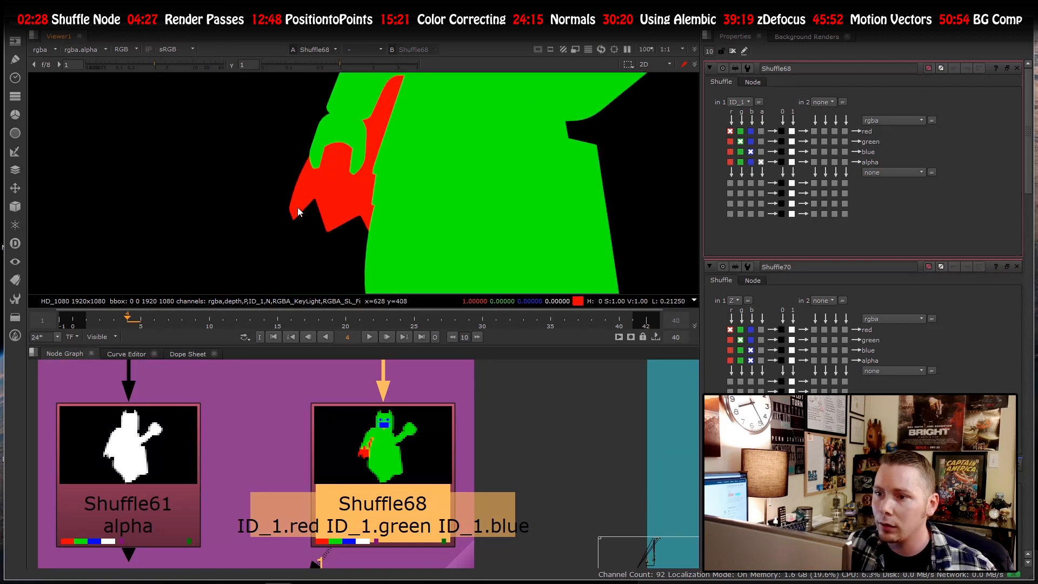
{"action": "scroll", "coordinate": [340, 197], "scroll_direction": "down", "scroll_amount": 4}
{"action": "scroll", "coordinate": [434, 174], "scroll_direction": "up", "scroll_amount": 3}
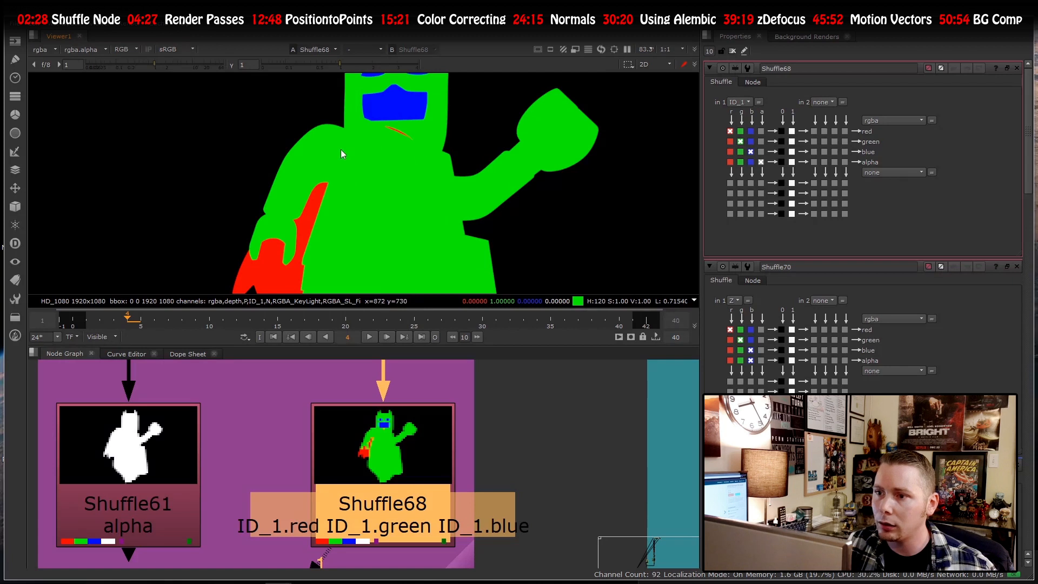
{"action": "scroll", "coordinate": [396, 220], "scroll_direction": "down", "scroll_amount": 3}
{"action": "scroll", "coordinate": [360, 179], "scroll_direction": "up", "scroll_amount": 3}
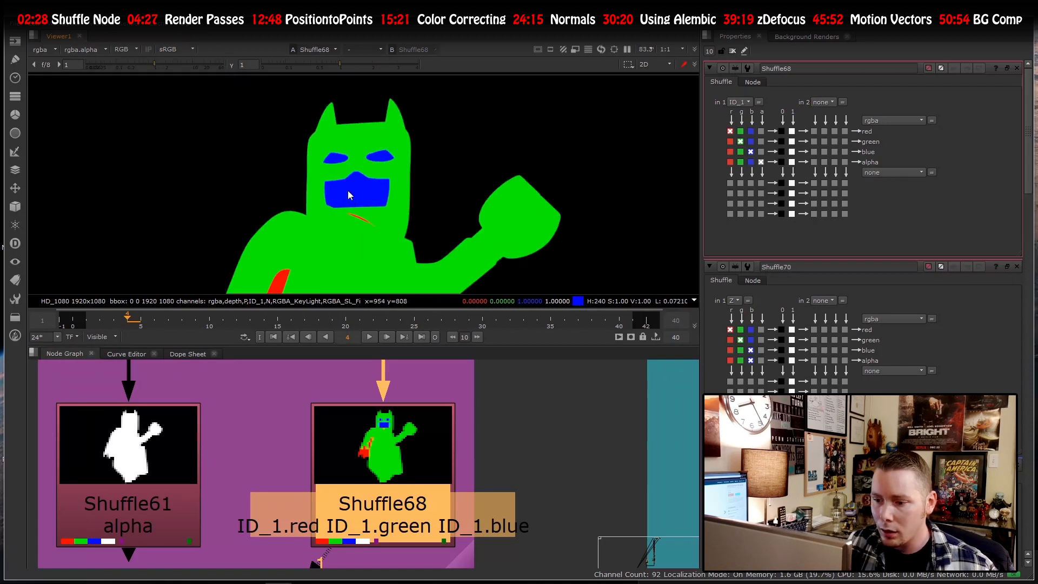
{"action": "scroll", "coordinate": [348, 189], "scroll_direction": "down", "scroll_amount": 4}
- Add a Shuffle node directly beneath the ID_1 matte node Shuffle68
{"action": "scroll", "coordinate": [402, 444], "scroll_direction": "down", "scroll_amount": 3}
{"action": "key", "text": "Tab"}
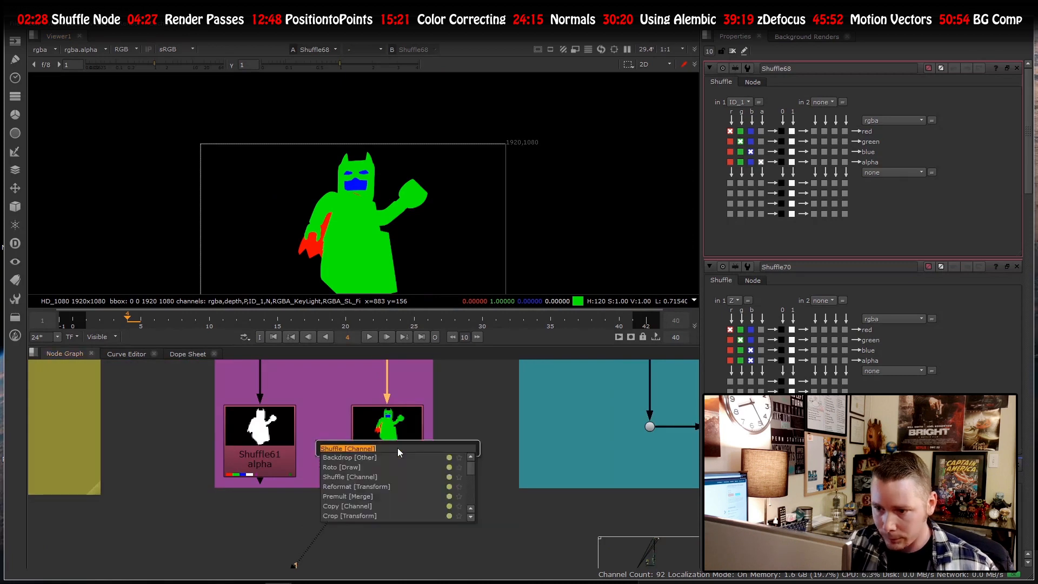
{"action": "type", "text": "shuffl"}
{"action": "key", "text": "Return"}
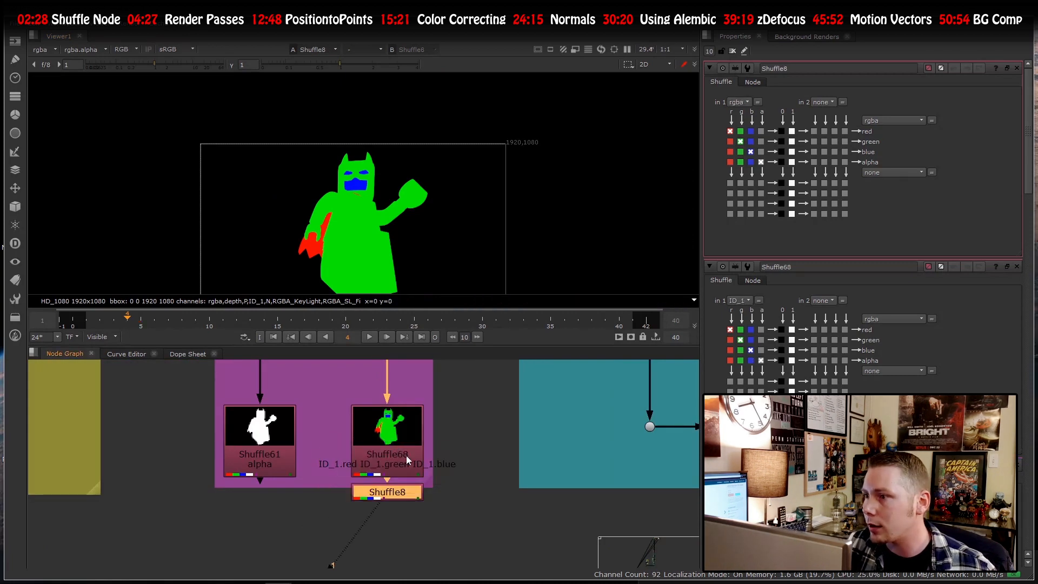
- Route the red input channel into the red, green, blue and alpha outputs of Shuffle8 to isolate the cape matte
{"action": "left_click", "coordinate": [730, 141]}
{"action": "left_click", "coordinate": [729, 151]}
{"action": "left_click", "coordinate": [730, 162]}
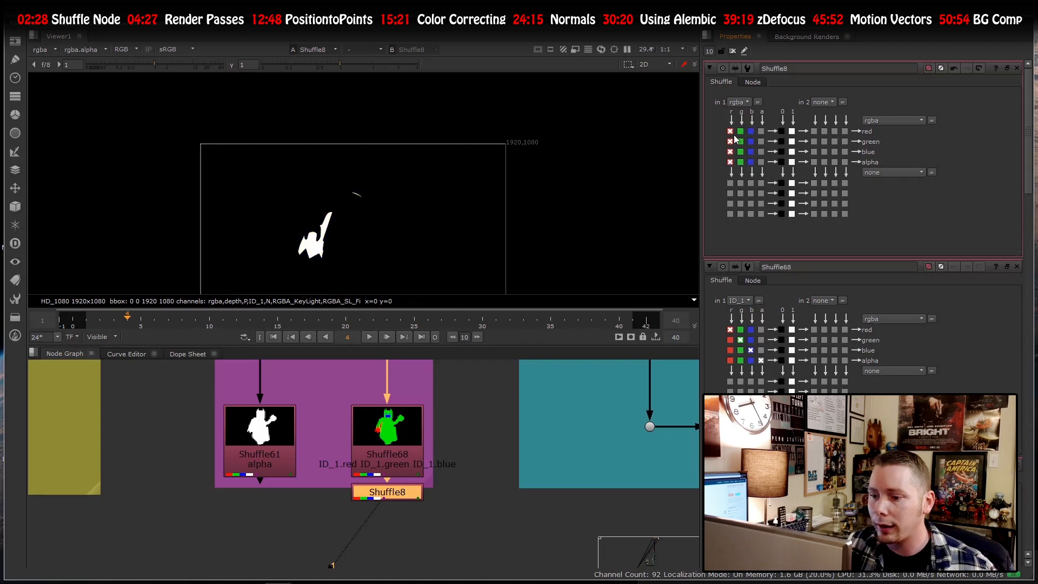
{"action": "left_click", "coordinate": [371, 492]}
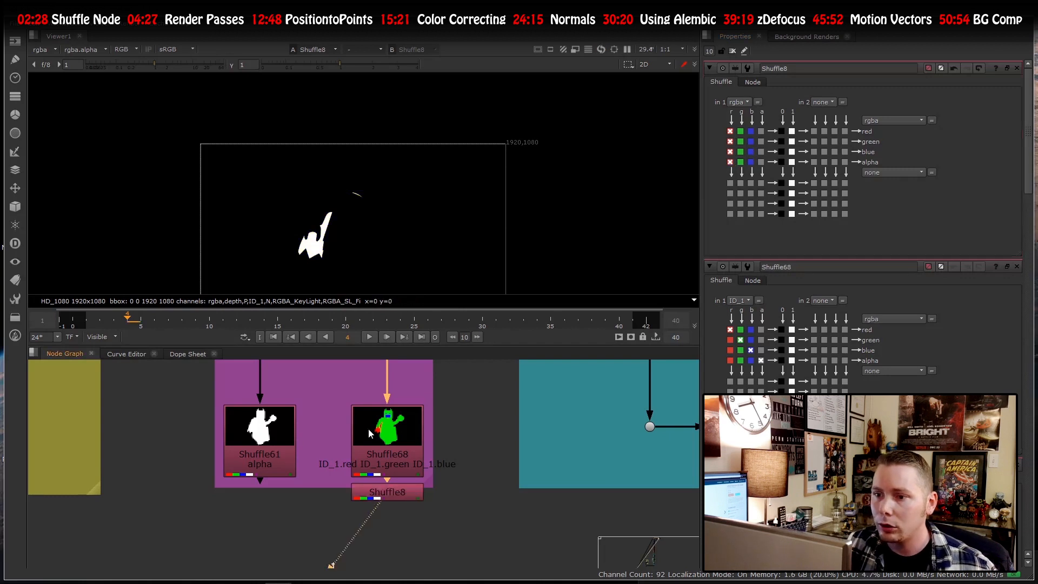
{"action": "scroll", "coordinate": [300, 240], "scroll_direction": "down", "scroll_amount": 3}
{"action": "scroll", "coordinate": [332, 249], "scroll_direction": "up", "scroll_amount": 4}
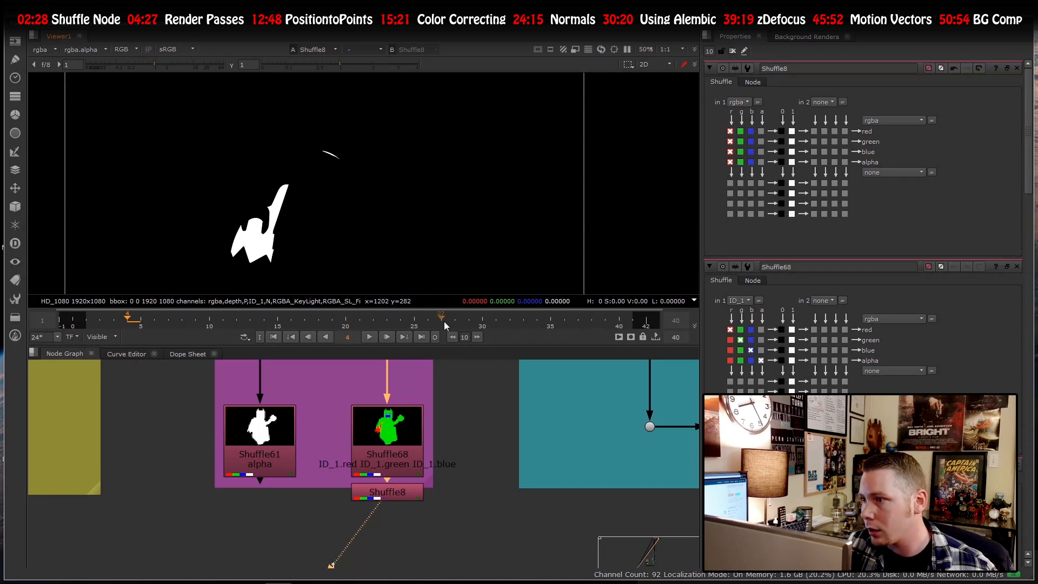
- Route the green input channel into all four rgba outputs of Shuffle8 to isolate the body matte
{"action": "left_click", "coordinate": [740, 131]}
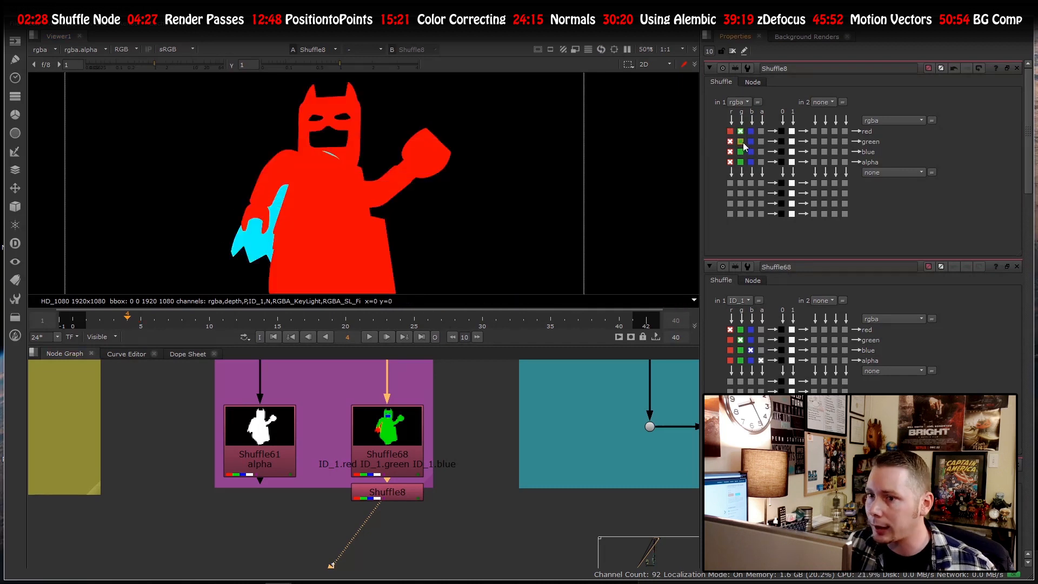
{"action": "left_click", "coordinate": [740, 141]}
{"action": "left_click", "coordinate": [740, 151]}
{"action": "left_click", "coordinate": [739, 162]}
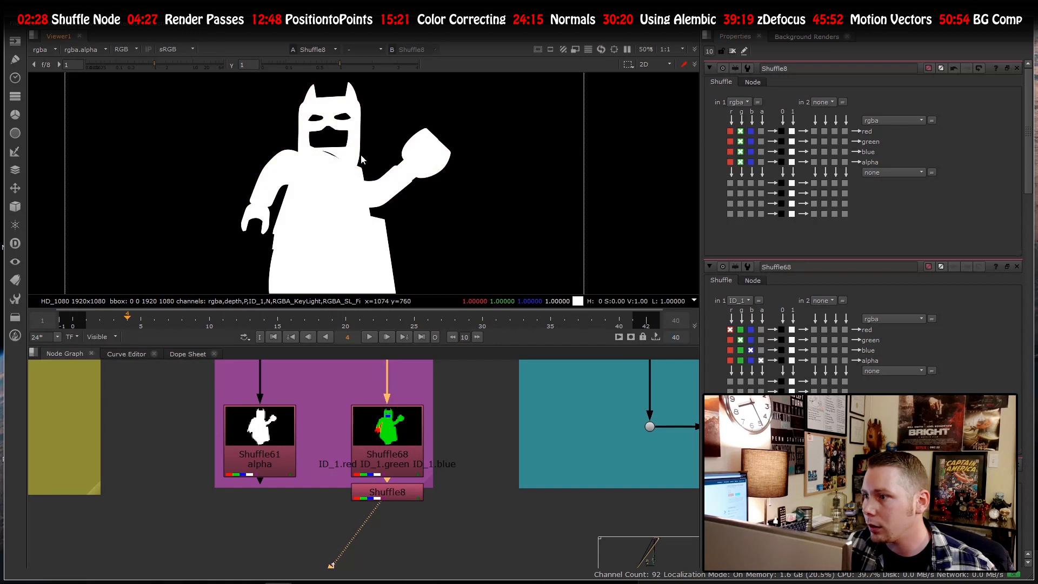
- Route the blue input channel into all four rgba outputs of Shuffle8 to inspect the face matte, and delete Shuffle8
{"action": "left_click", "coordinate": [750, 131]}
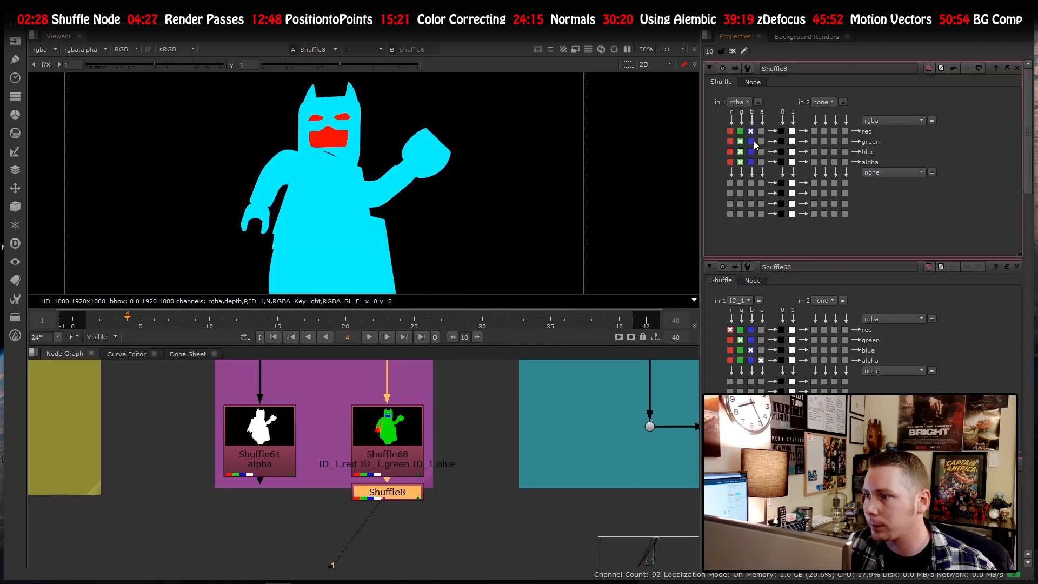
{"action": "left_click", "coordinate": [750, 142]}
{"action": "left_click", "coordinate": [750, 151]}
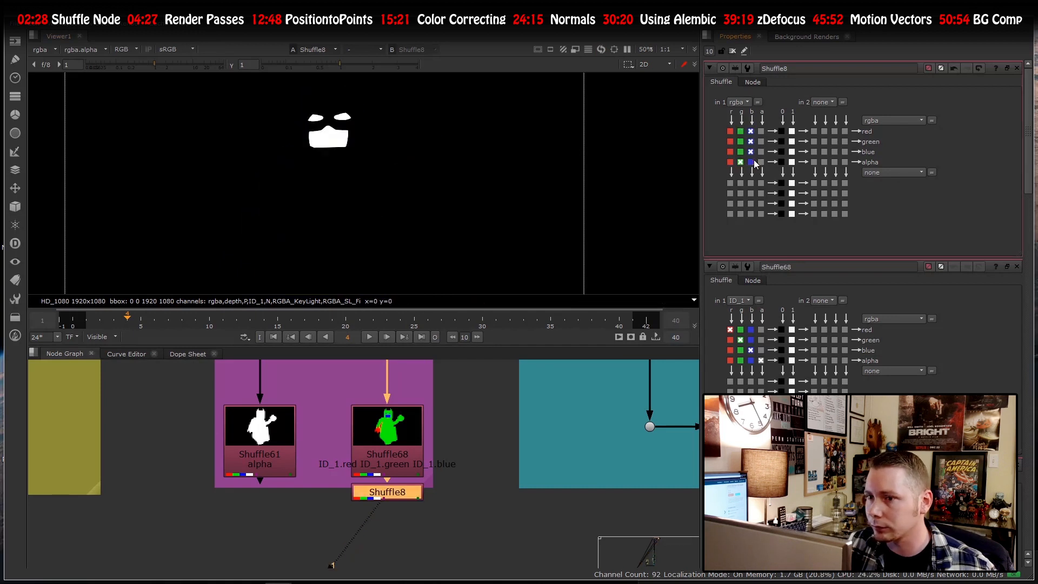
{"action": "left_click", "coordinate": [750, 162]}
{"action": "scroll", "coordinate": [334, 128], "scroll_direction": "up", "scroll_amount": 6}
{"action": "scroll", "coordinate": [227, 160], "scroll_direction": "down", "scroll_amount": 7}
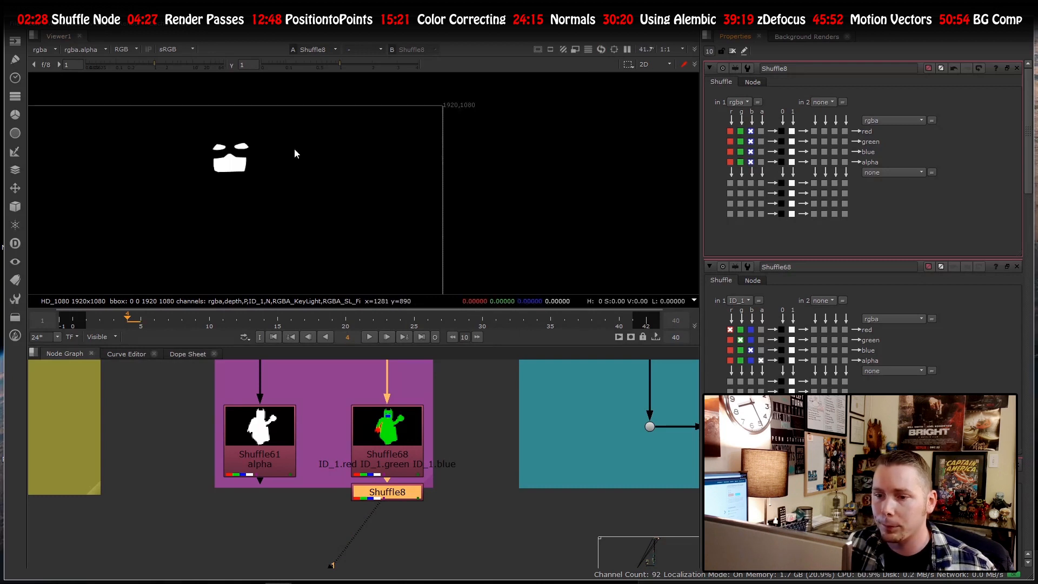
{"action": "scroll", "coordinate": [320, 136], "scroll_direction": "up", "scroll_amount": 3}
{"action": "scroll", "coordinate": [319, 140], "scroll_direction": "down", "scroll_amount": 5}
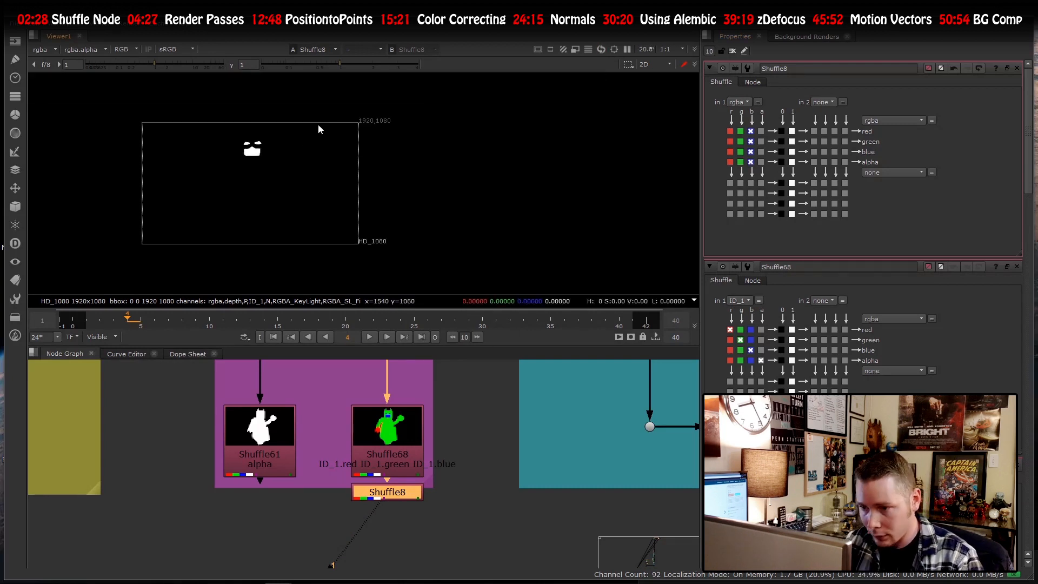
{"action": "key", "text": "Delete"}
- Examine the Position Pass node group and the inputs feeding its PositionToPoints node
{"action": "scroll", "coordinate": [356, 486], "scroll_direction": "down", "scroll_amount": 8}
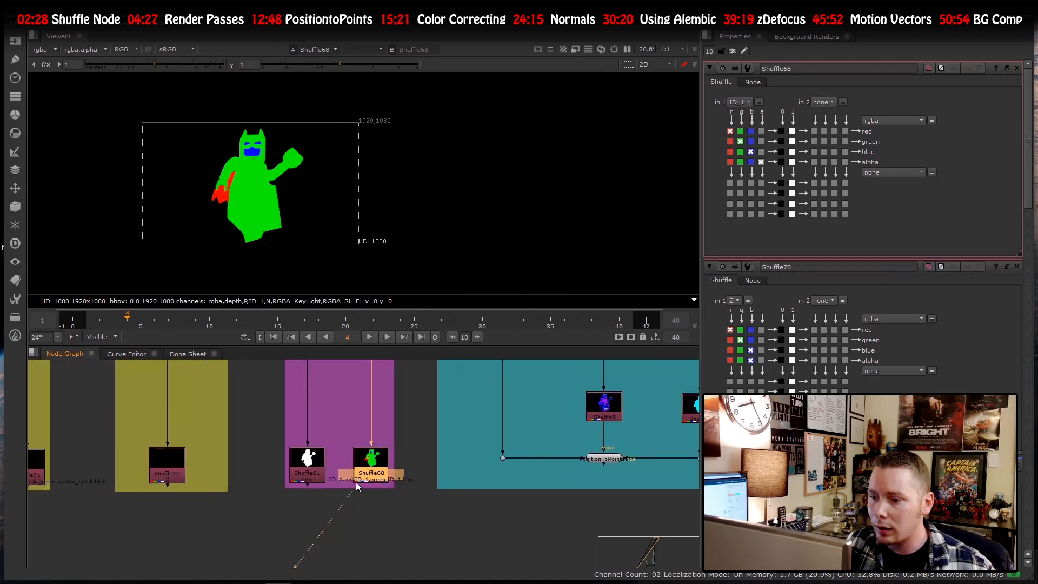
{"action": "scroll", "coordinate": [388, 482], "scroll_direction": "up", "scroll_amount": 4}
{"action": "scroll", "coordinate": [441, 453], "scroll_direction": "up", "scroll_amount": 4}
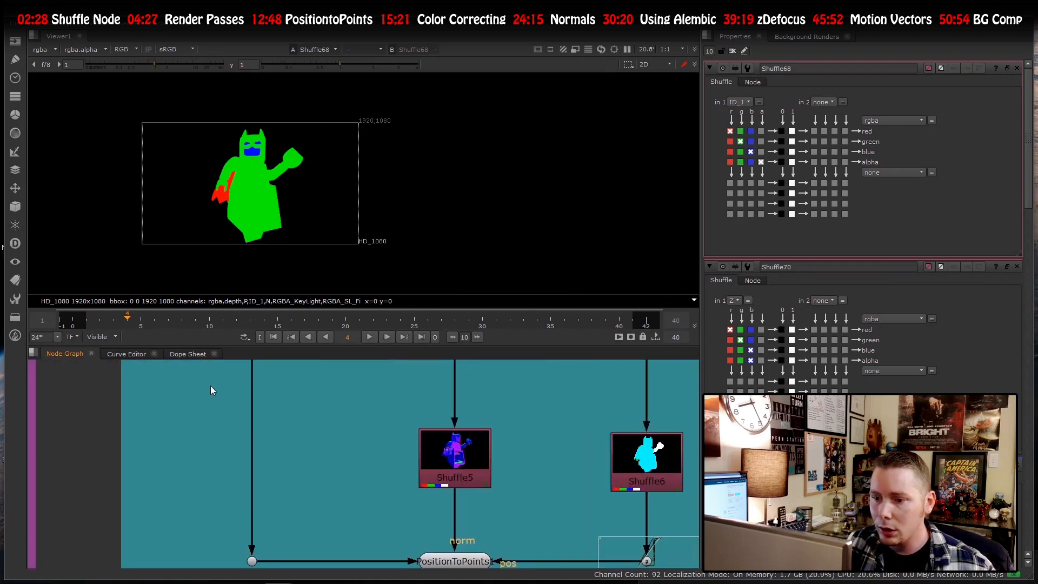
{"action": "scroll", "coordinate": [279, 429], "scroll_direction": "down", "scroll_amount": 6}
{"action": "scroll", "coordinate": [290, 429], "scroll_direction": "up", "scroll_amount": 3}
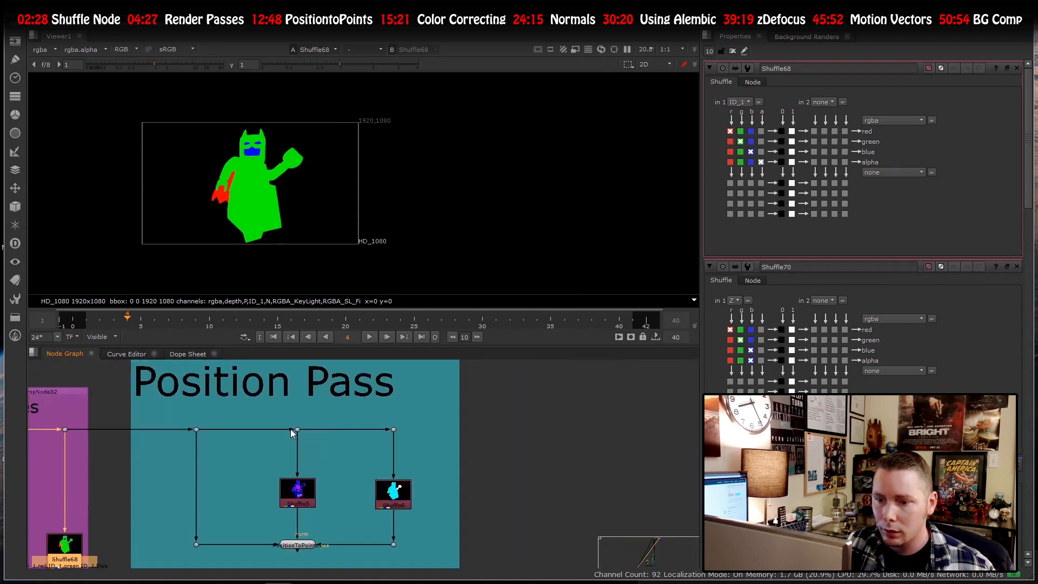
{"action": "left_click", "coordinate": [217, 372]}
{"action": "scroll", "coordinate": [245, 388], "scroll_direction": "down", "scroll_amount": 3}
{"action": "scroll", "coordinate": [242, 392], "scroll_direction": "up", "scroll_amount": 4}
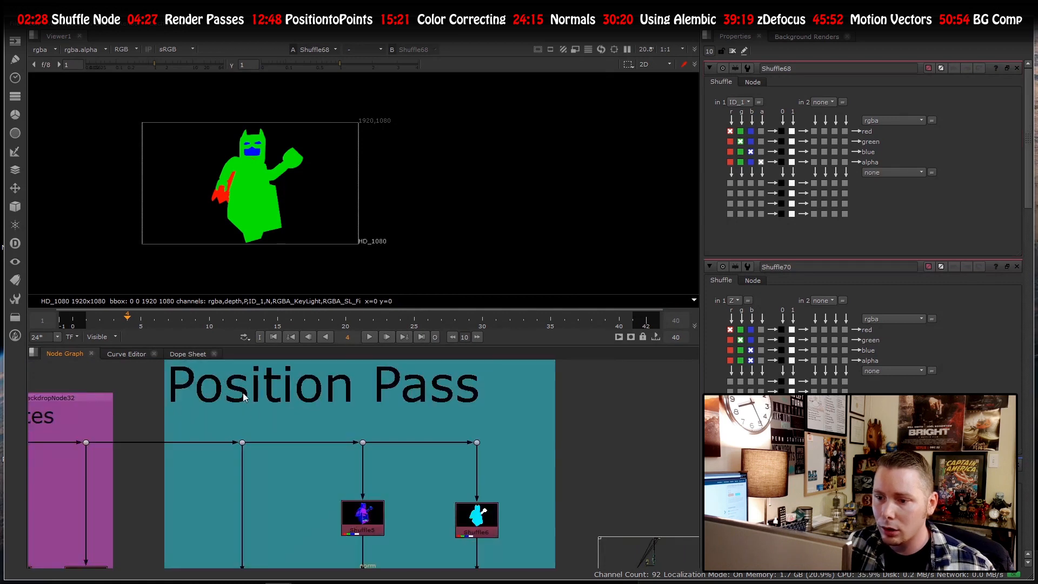
{"action": "scroll", "coordinate": [319, 384], "scroll_direction": "down", "scroll_amount": 3}
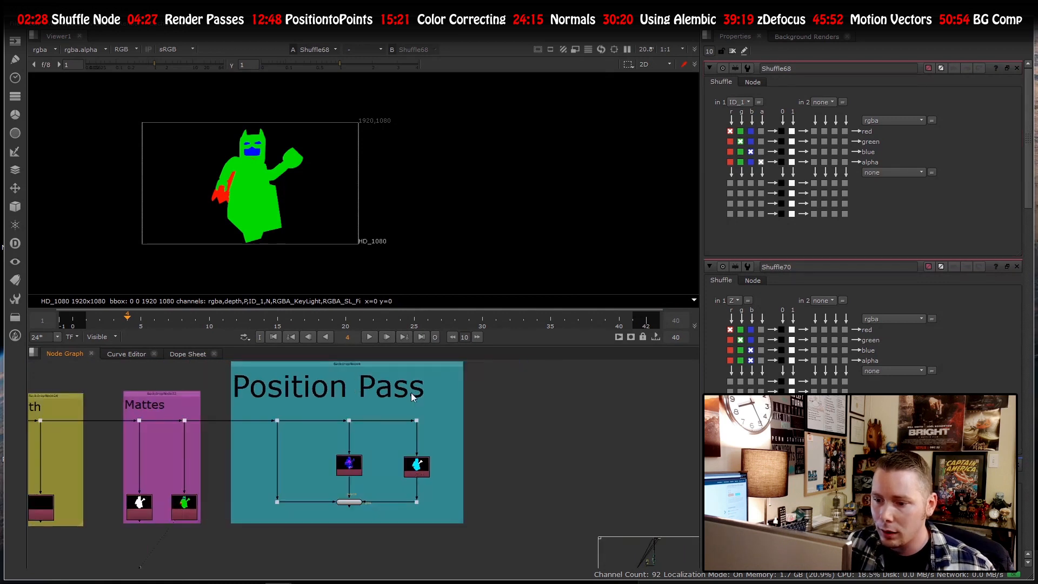
{"action": "scroll", "coordinate": [359, 511], "scroll_direction": "up", "scroll_amount": 5}
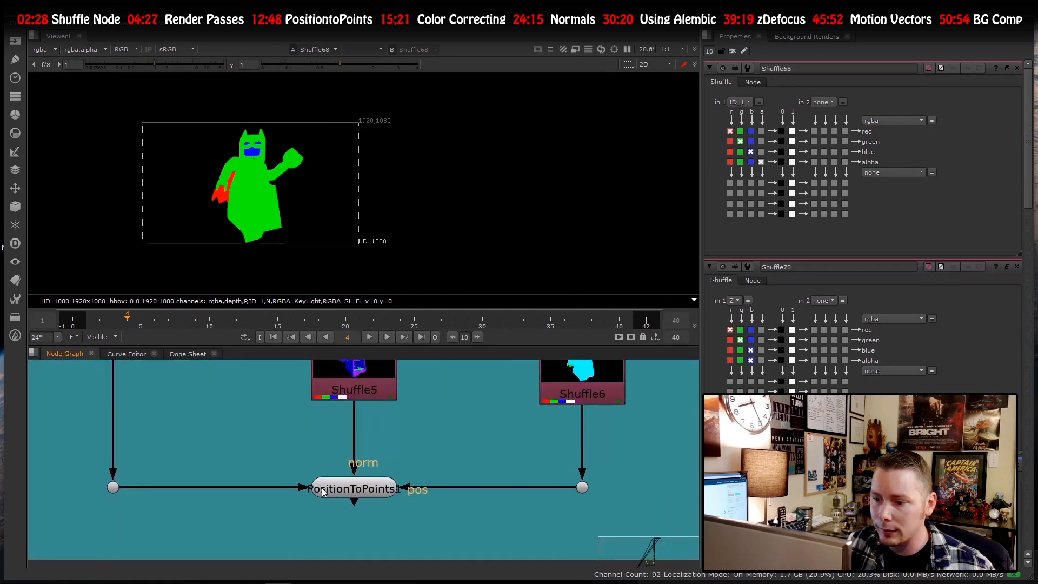
{"action": "scroll", "coordinate": [360, 511], "scroll_direction": "down", "scroll_amount": 5}
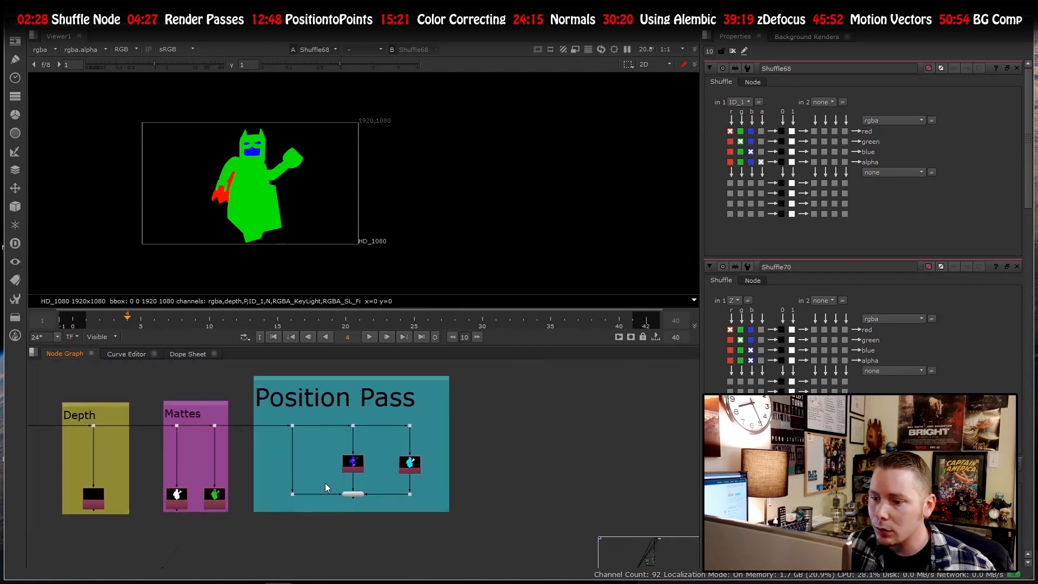
- Select PositionToPoints1, display it through viewer input 1 and frame its point cloud in the 3D view
{"action": "left_click_drag", "start_coordinate": [327, 483], "coordinate": [410, 517]}
{"action": "scroll", "coordinate": [346, 495], "scroll_direction": "up", "scroll_amount": 5}
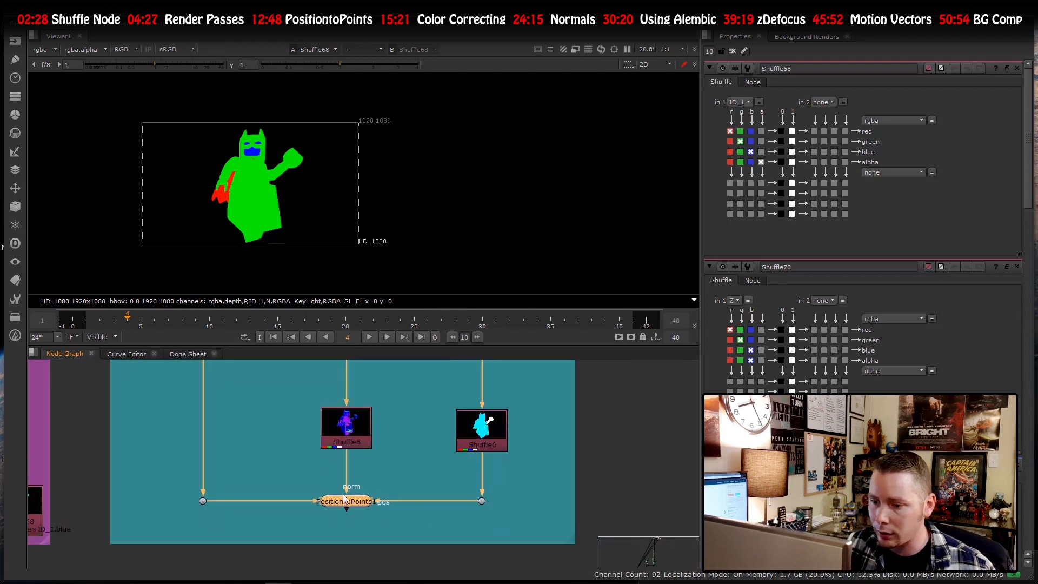
{"action": "left_click_drag", "start_coordinate": [301, 481], "coordinate": [407, 517]}
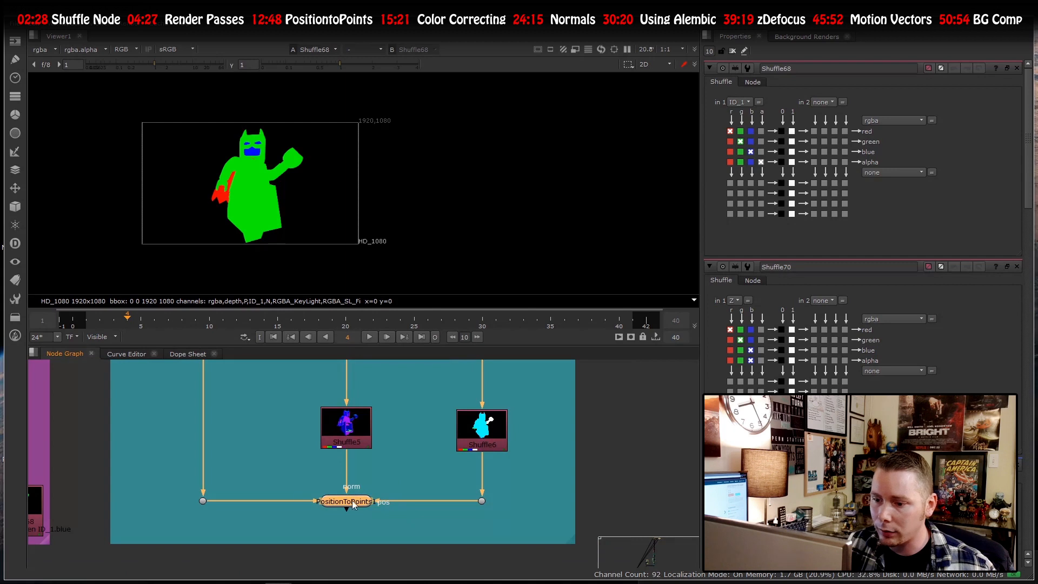
{"action": "scroll", "coordinate": [348, 501], "scroll_direction": "up", "scroll_amount": 4}
{"action": "scroll", "coordinate": [346, 499], "scroll_direction": "down", "scroll_amount": 5}
{"action": "scroll", "coordinate": [344, 501], "scroll_direction": "up", "scroll_amount": 5}
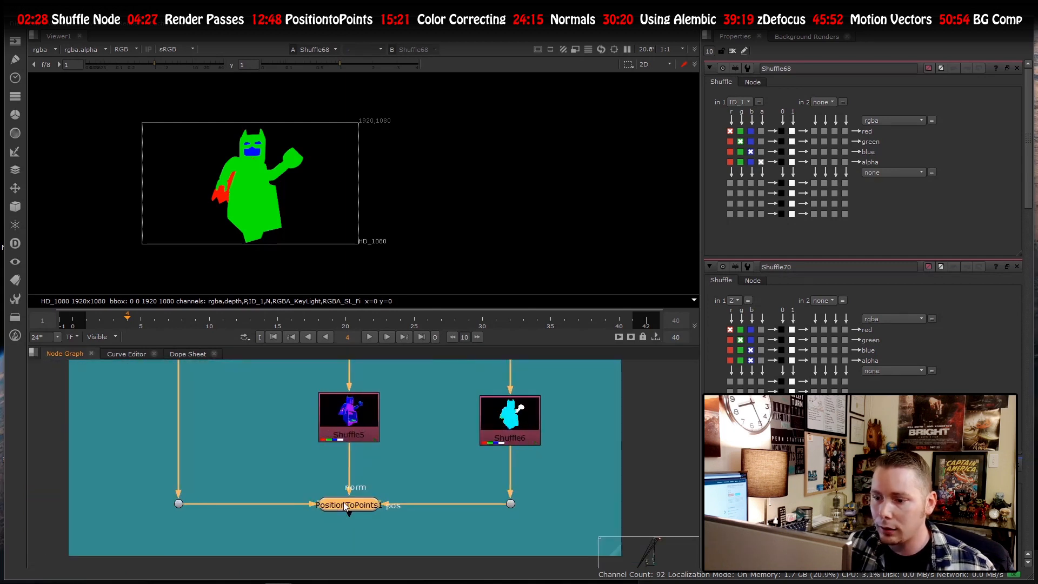
{"action": "key", "text": "1"}
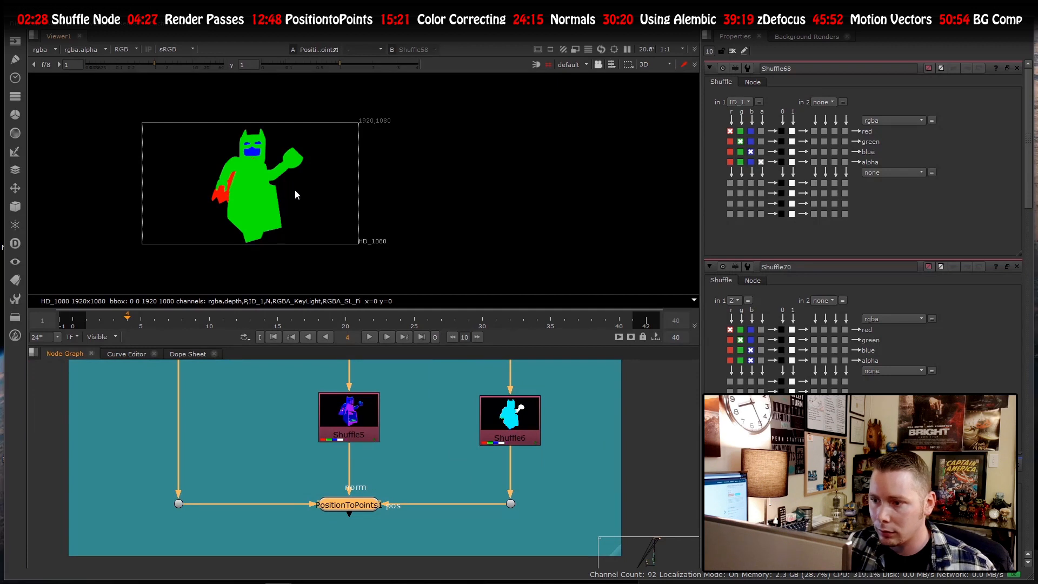
{"action": "left_click", "coordinate": [462, 377]}
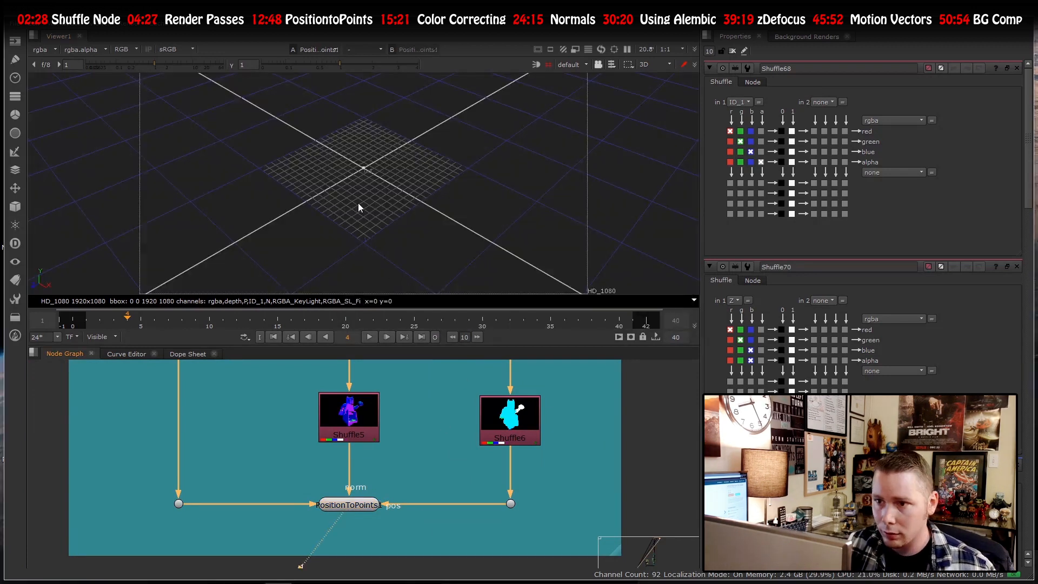
{"action": "scroll", "coordinate": [361, 199], "scroll_direction": "down", "scroll_amount": 2}
{"action": "key", "text": "f"}
{"action": "scroll", "coordinate": [393, 195], "scroll_direction": "down", "scroll_amount": 3}
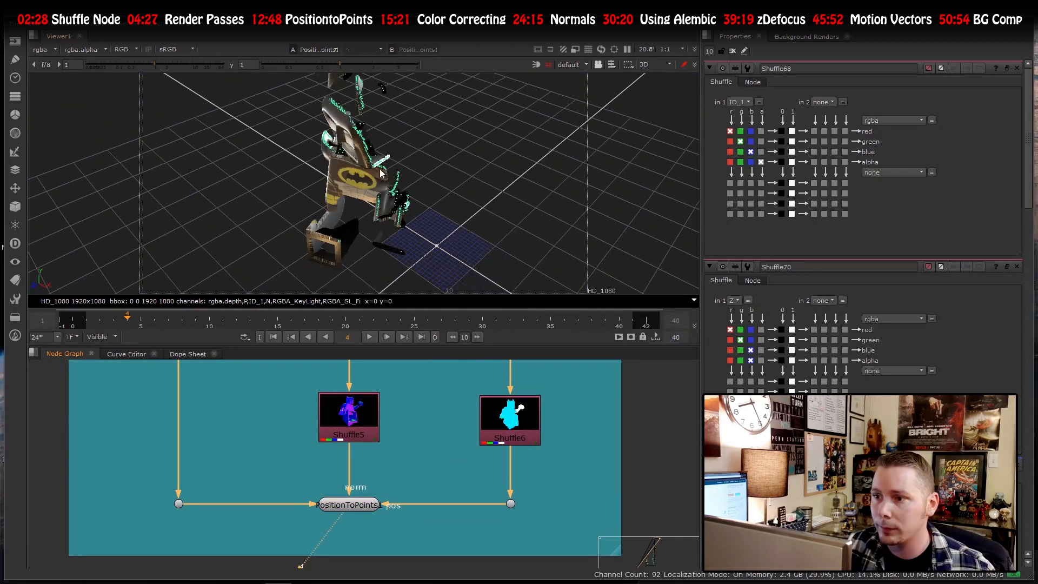
- Examine the Batman point cloud from the side and from the front in the 3D view
{"action": "middle_click_drag", "start_coordinate": [325, 189], "coordinate": [381, 182]}
{"action": "left_click_drag", "start_coordinate": [326, 192], "coordinate": [529, 162], "text": "ctrl"}
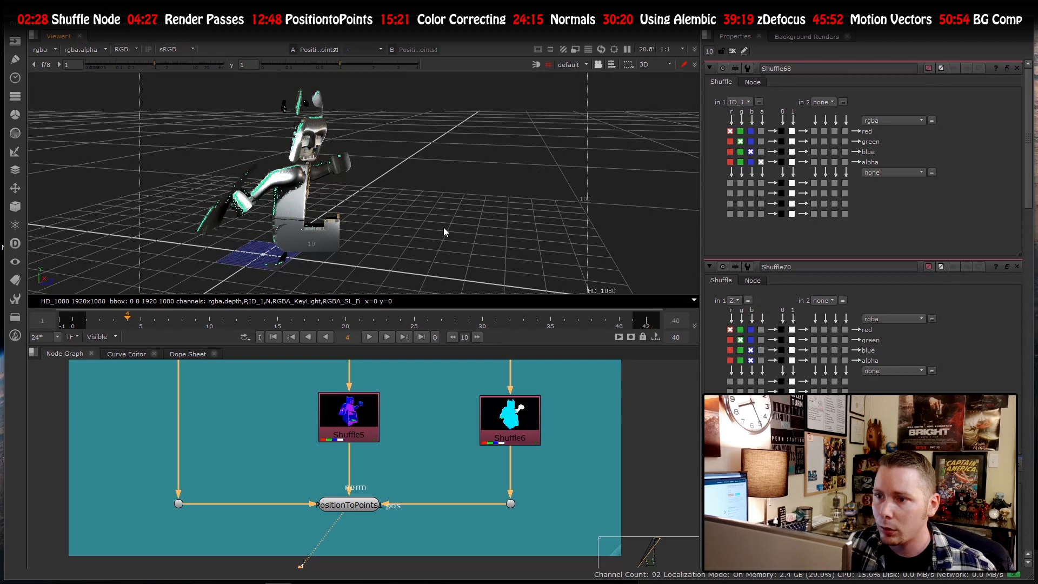
{"action": "left_click_drag", "start_coordinate": [443, 231], "coordinate": [171, 232], "text": "ctrl"}
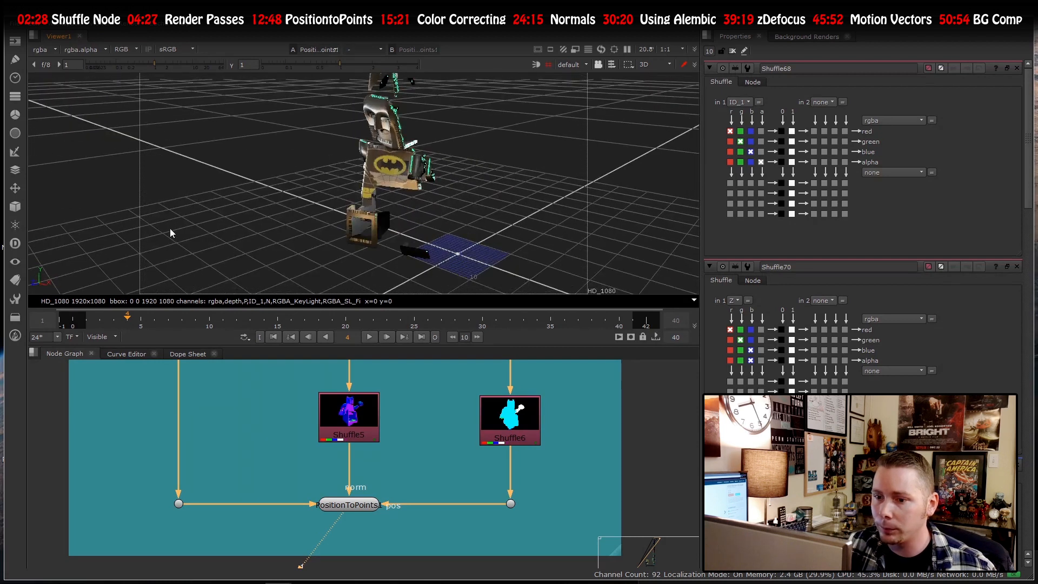
- Check the Batman point cloud from different angles at frames 10 and 17
{"action": "left_click", "coordinate": [213, 324]}
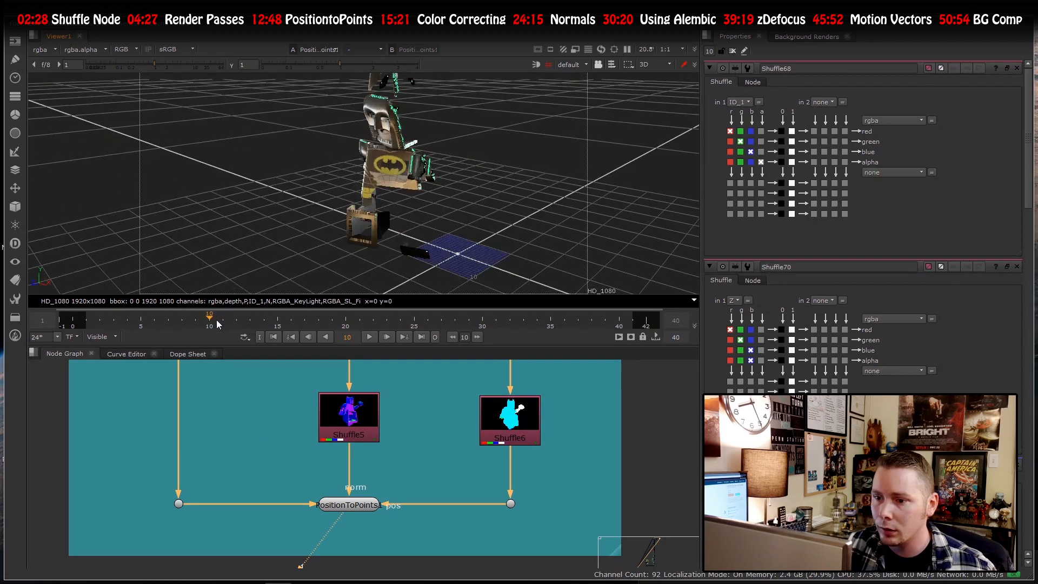
{"action": "left_click", "coordinate": [306, 323]}
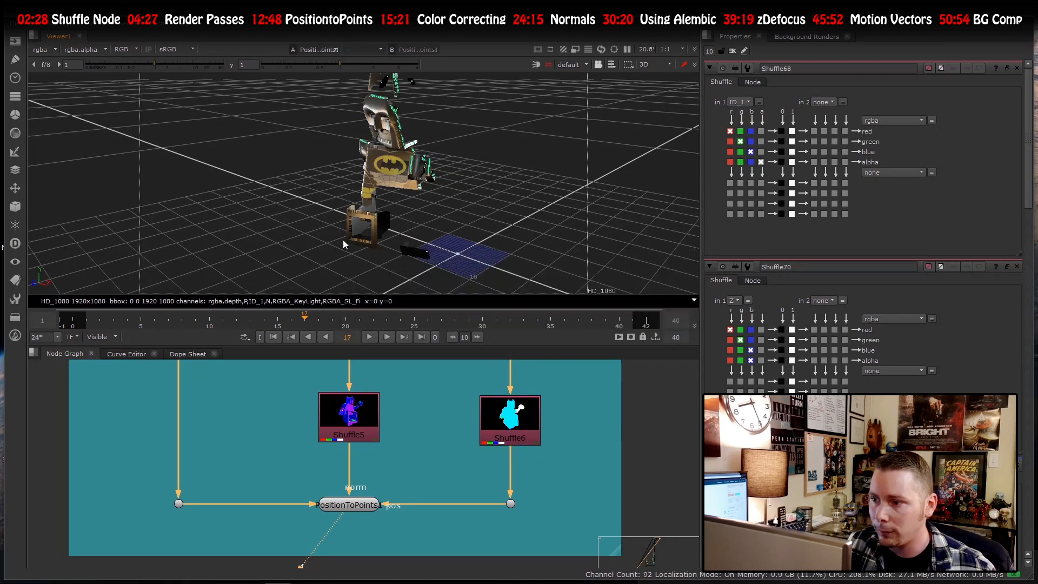
{"action": "left_click_drag", "start_coordinate": [427, 268], "coordinate": [393, 227], "text": "ctrl"}
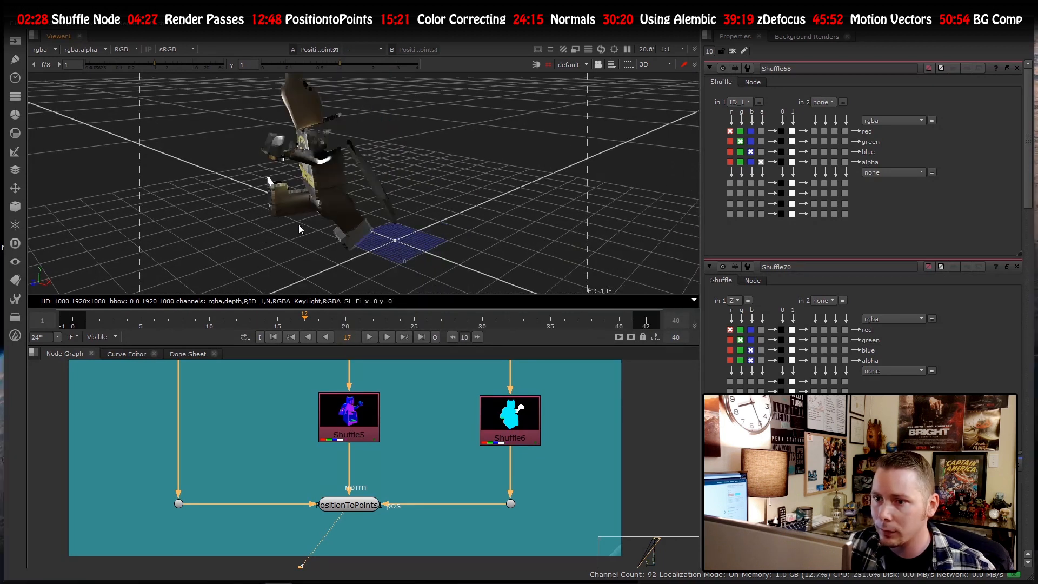
{"action": "left_click_drag", "start_coordinate": [298, 225], "coordinate": [302, 160], "text": "ctrl"}
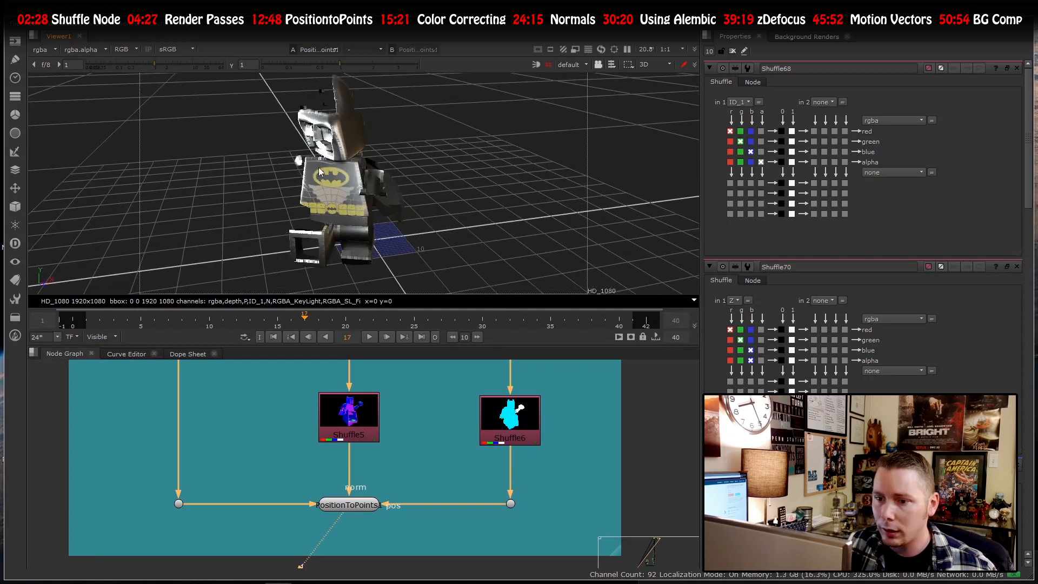
{"action": "left_click_drag", "start_coordinate": [346, 218], "coordinate": [263, 284], "text": "ctrl"}
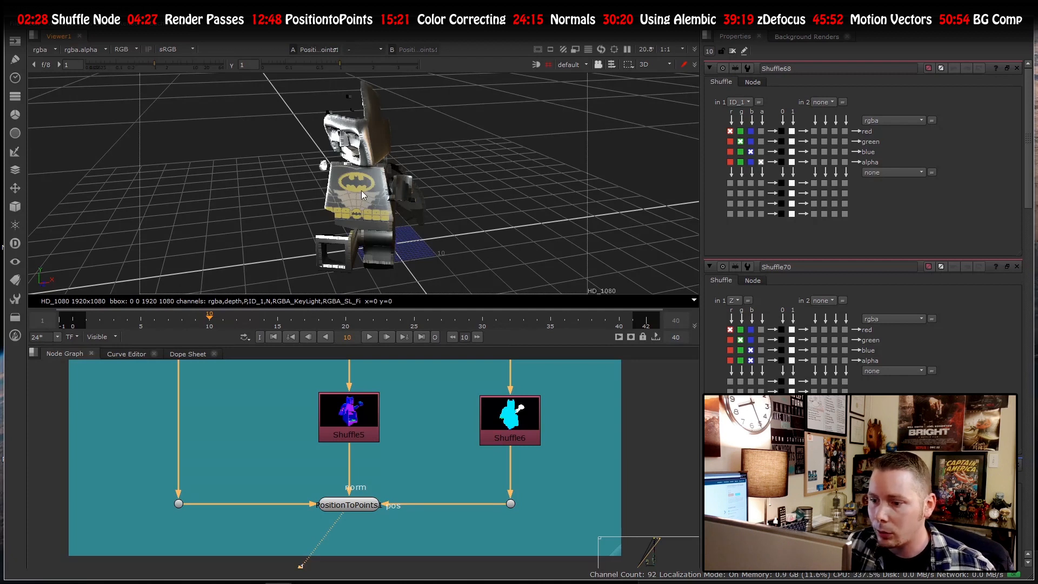
- Add a second PositionToPoints node below the Position Pass group and connect it to the first dot on the render's main line
{"action": "scroll", "coordinate": [422, 465], "scroll_direction": "down", "scroll_amount": 4}
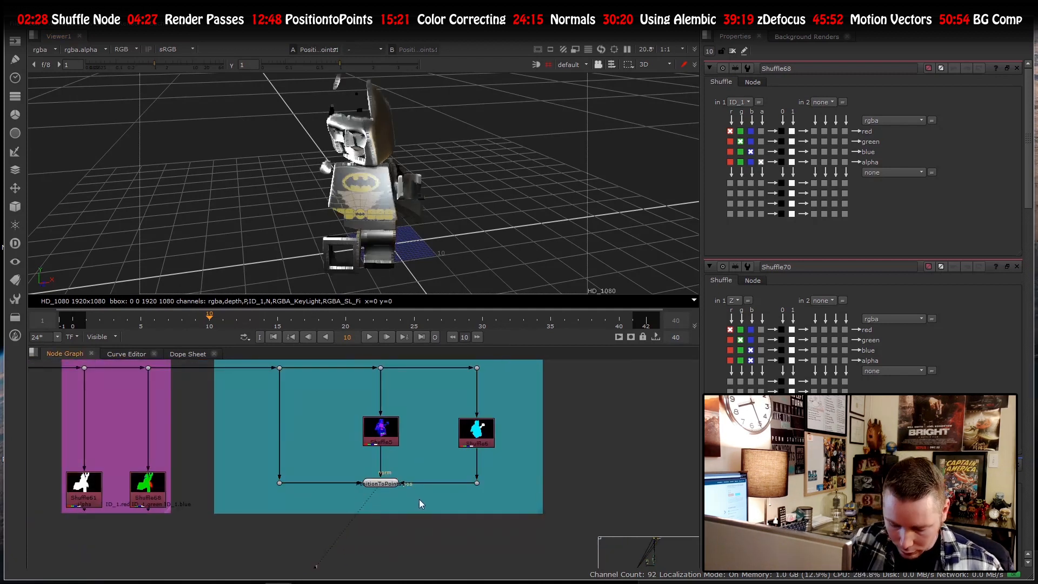
{"action": "key", "text": "Tab"}
{"action": "type", "text": "poi"}
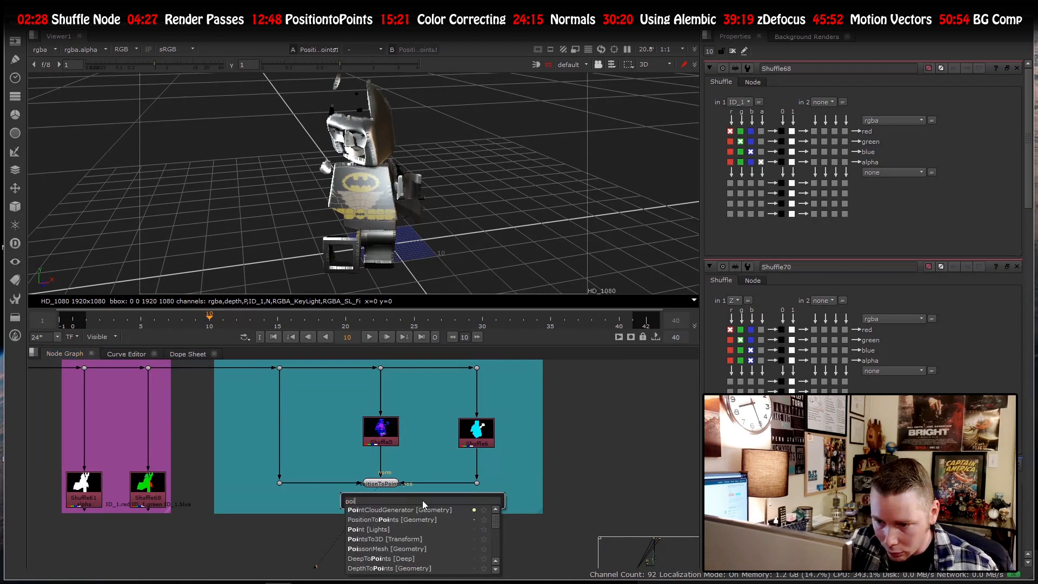
{"action": "key", "text": "BackSpace"}
{"action": "type", "text": "s"}
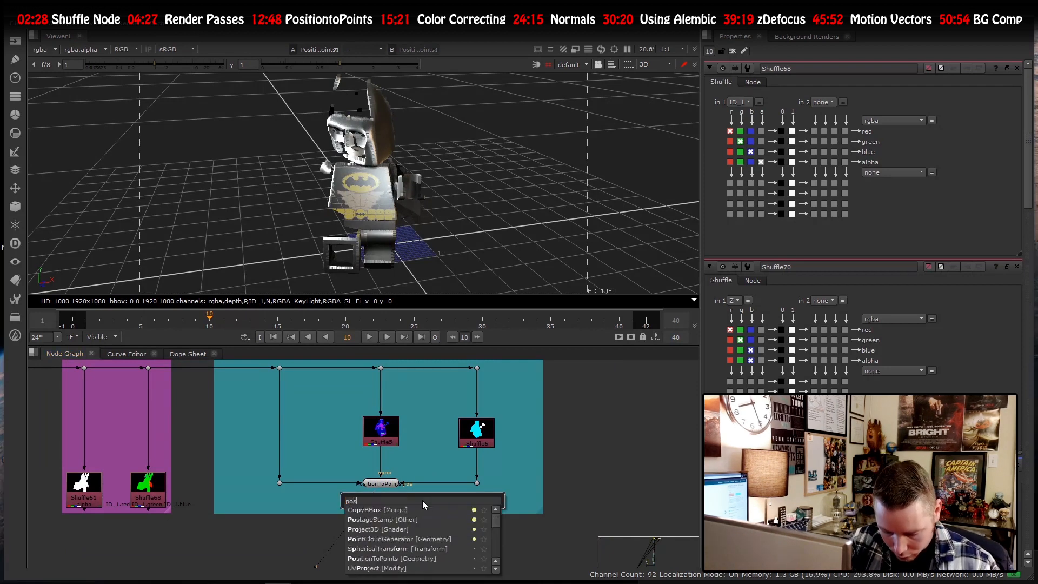
{"action": "type", "text": "itiontop"}
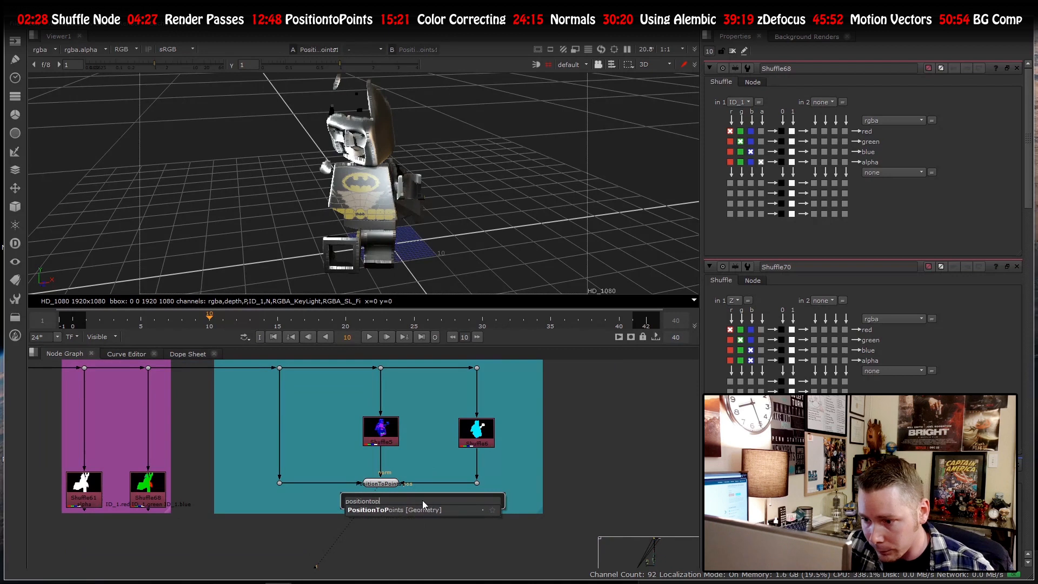
{"action": "type", "text": "int"}
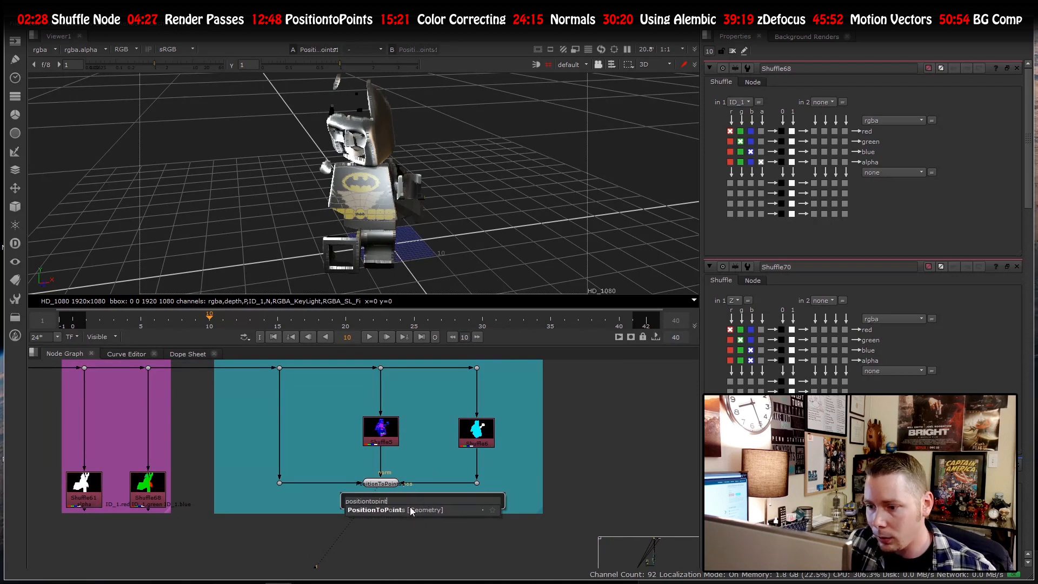
{"action": "left_click", "coordinate": [410, 511]}
{"action": "left_click_drag", "start_coordinate": [412, 500], "coordinate": [280, 409]}
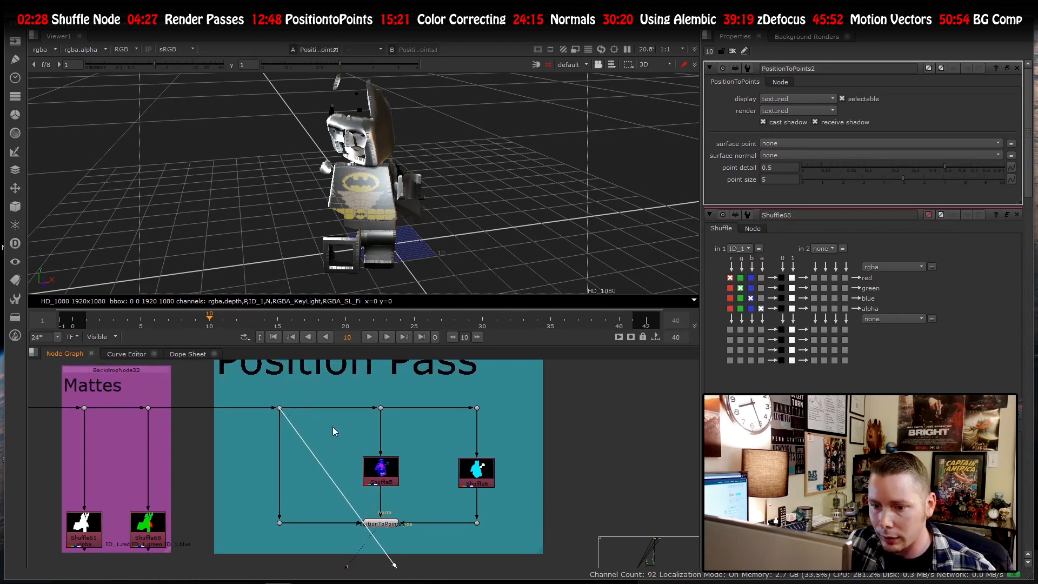
- Connect the pos input of PositionToPoints2 to Shuffle6
{"action": "scroll", "coordinate": [337, 435], "scroll_direction": "down", "scroll_amount": 6}
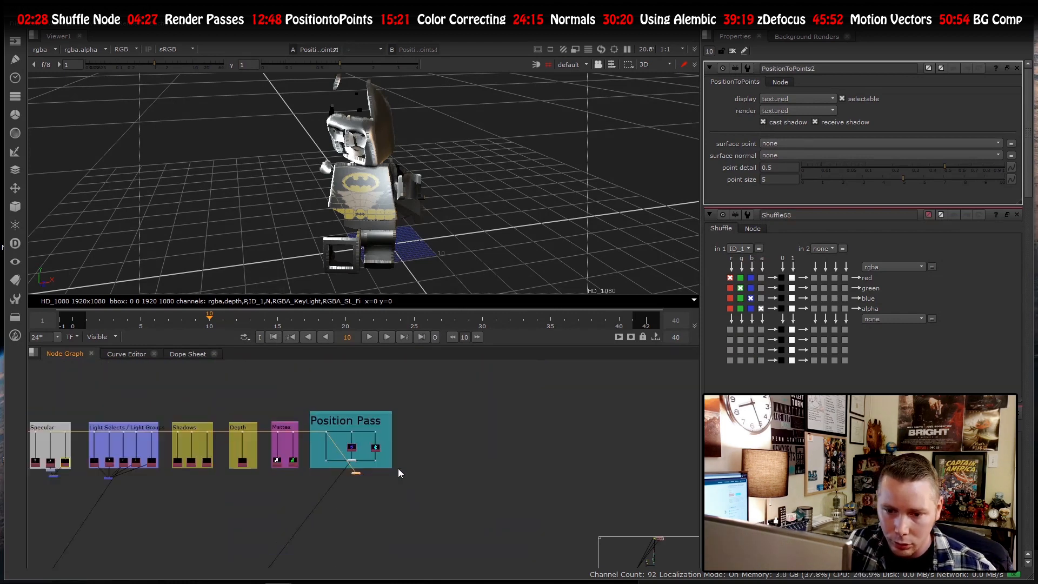
{"action": "scroll", "coordinate": [399, 474], "scroll_direction": "down", "scroll_amount": 2}
{"action": "scroll", "coordinate": [54, 446], "scroll_direction": "up", "scroll_amount": 4}
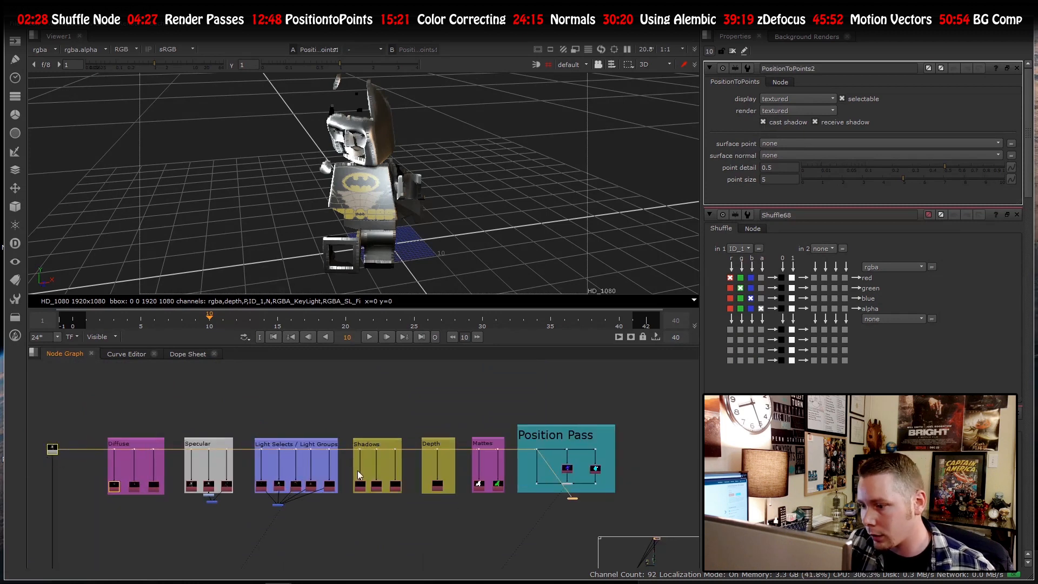
{"action": "scroll", "coordinate": [595, 514], "scroll_direction": "down", "scroll_amount": 4}
{"action": "scroll", "coordinate": [590, 514], "scroll_direction": "up", "scroll_amount": 8}
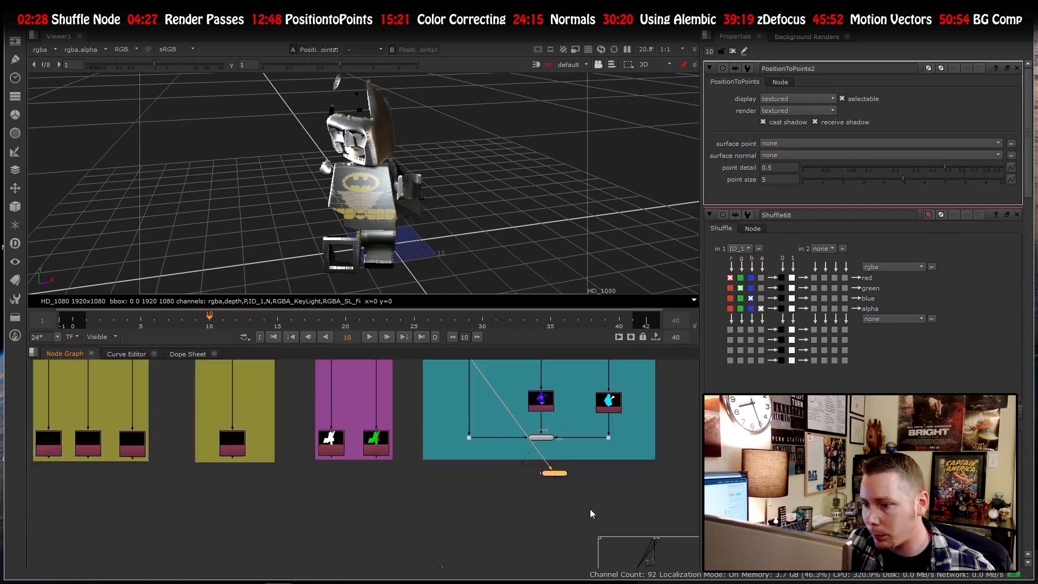
{"action": "scroll", "coordinate": [591, 514], "scroll_direction": "up", "scroll_amount": 4}
{"action": "left_click_drag", "start_coordinate": [457, 427], "coordinate": [627, 446]}
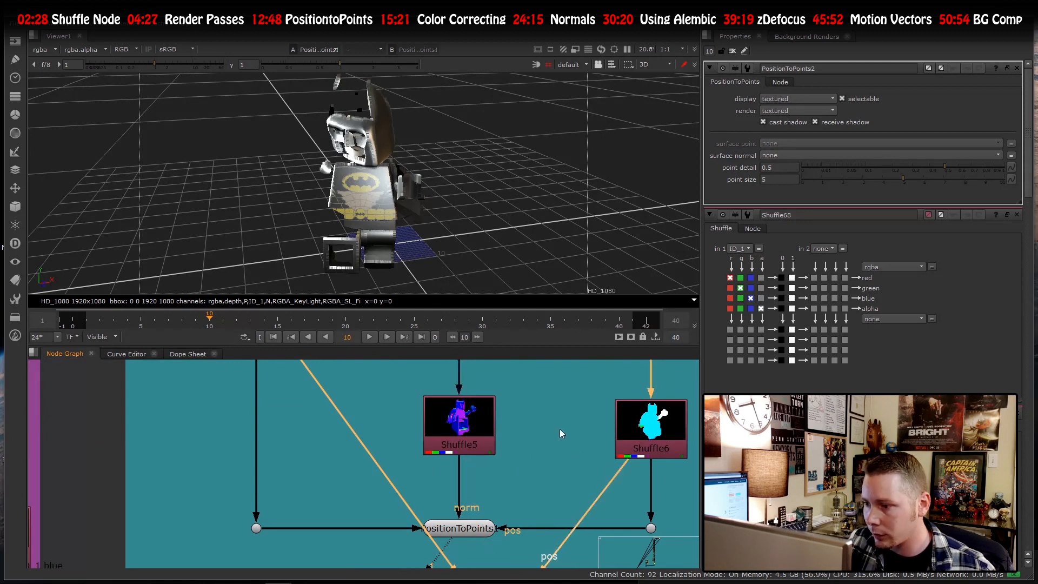
- Display Shuffle6 through viewer input 1 and examine the pixel values of its position pass
{"action": "left_click", "coordinate": [641, 429]}
{"action": "scroll", "coordinate": [641, 428], "scroll_direction": "down", "scroll_amount": 2}
{"action": "key", "text": "1"}
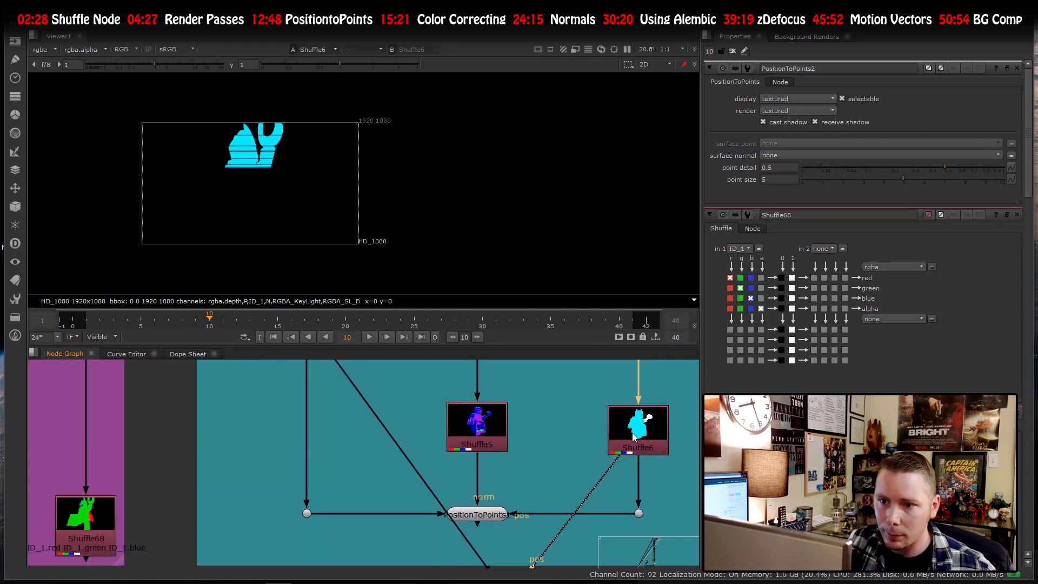
{"action": "scroll", "coordinate": [220, 178], "scroll_direction": "up", "scroll_amount": 1}
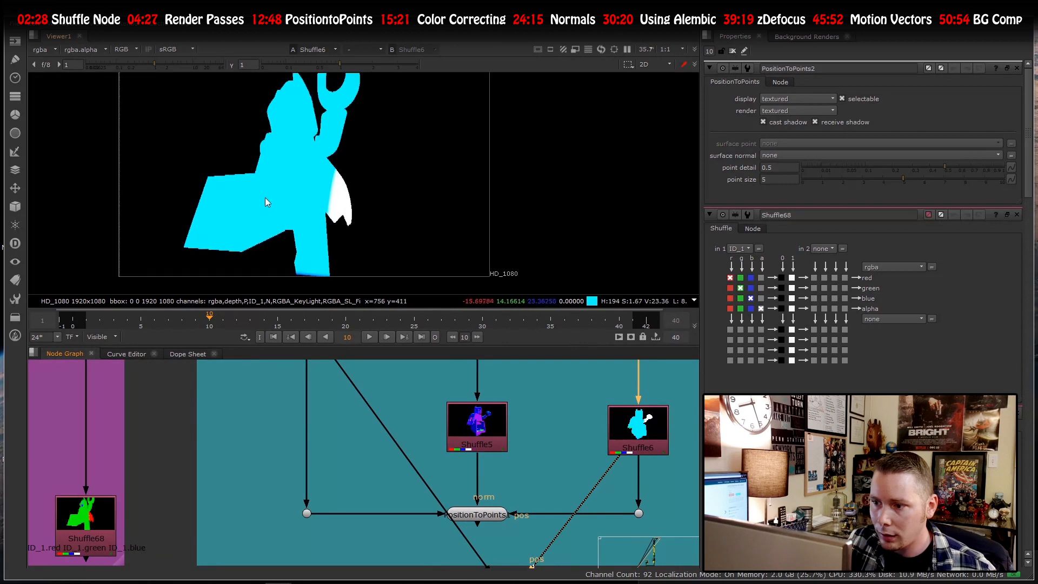
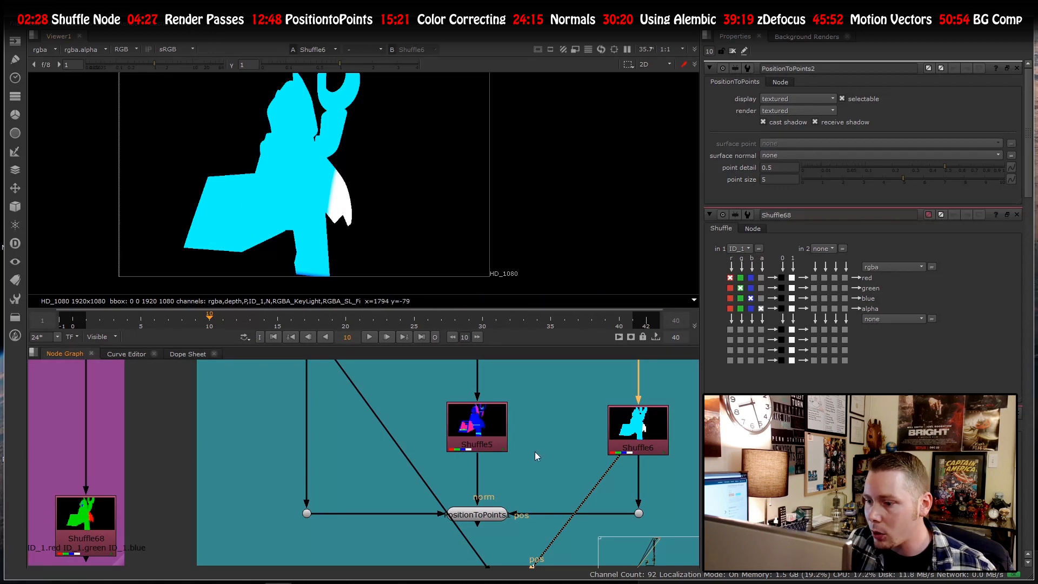
- Display PositionToPoints2 through viewer input 1 and disable PositionToPoints1
{"action": "scroll", "coordinate": [520, 443], "scroll_direction": "down", "scroll_amount": 3}
{"action": "scroll", "coordinate": [528, 484], "scroll_direction": "up", "scroll_amount": 3}
{"action": "left_click", "coordinate": [498, 547]}
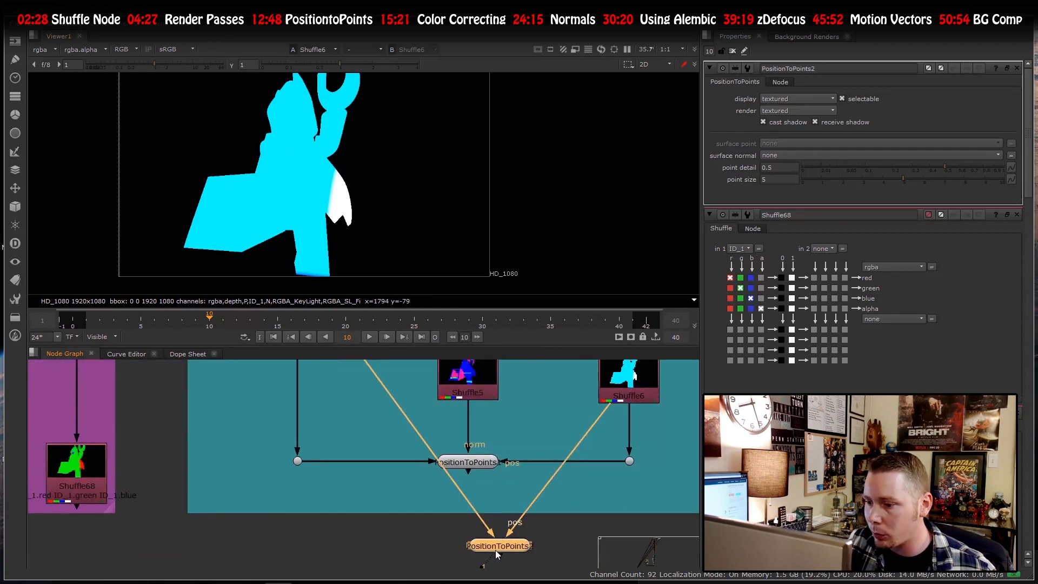
{"action": "key", "text": "1"}
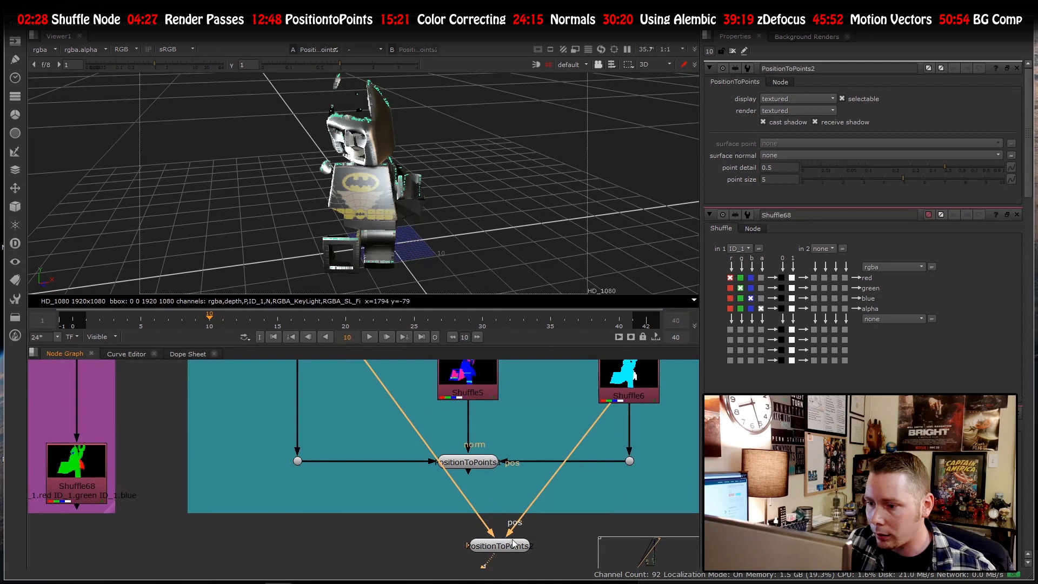
{"action": "left_click", "coordinate": [471, 460]}
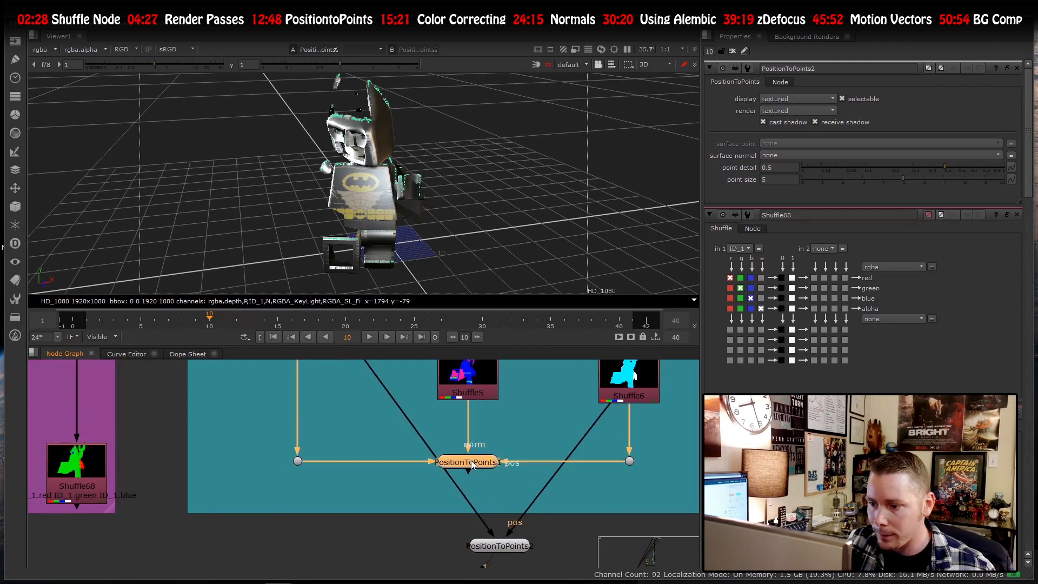
{"action": "key", "text": "d"}
{"action": "left_click", "coordinate": [485, 545]}
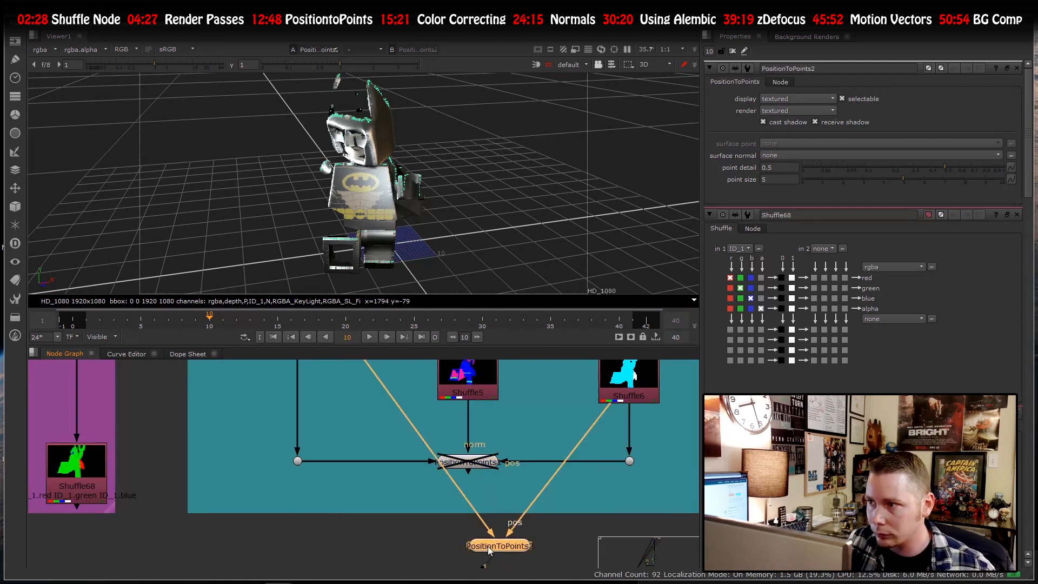
- Keep only the PositionToPoints2 properties open and connect its norm input to Shuffle5
{"action": "scroll", "coordinate": [457, 520], "scroll_direction": "down", "scroll_amount": 4}
{"action": "scroll", "coordinate": [473, 510], "scroll_direction": "up", "scroll_amount": 2}
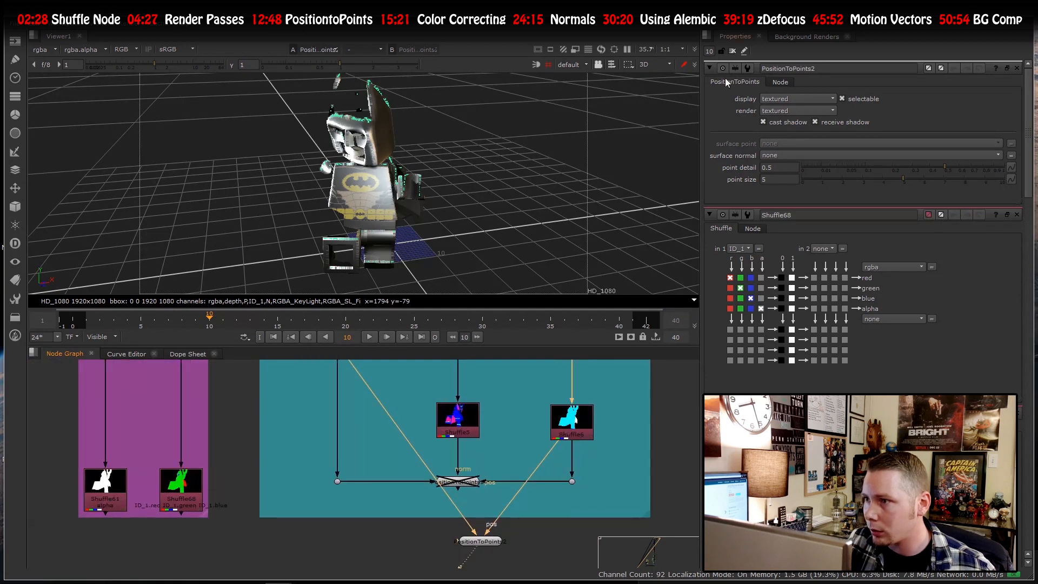
{"action": "left_click", "coordinate": [611, 488]}
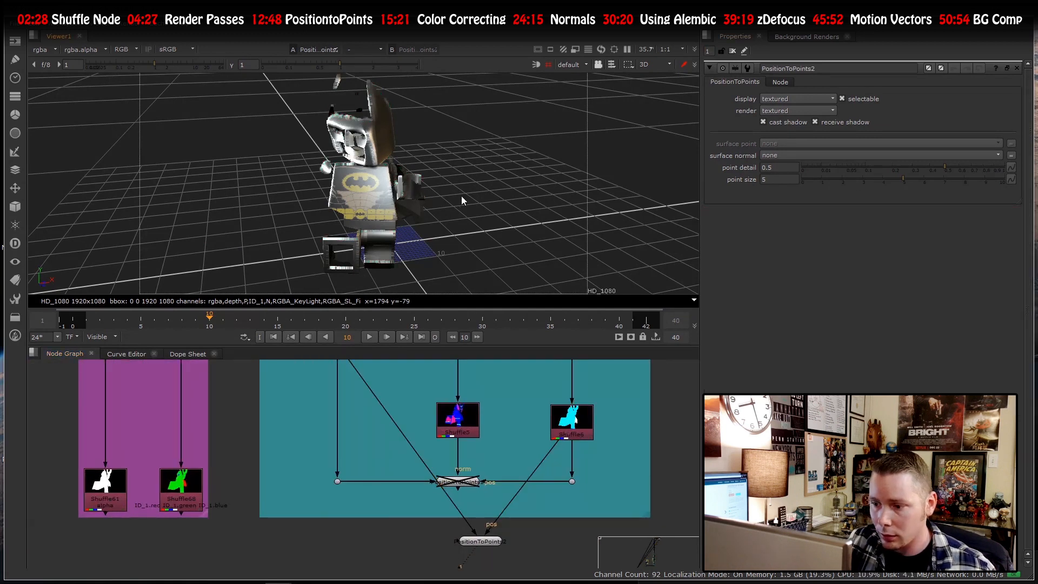
{"action": "key", "text": "Tab"}
{"action": "key", "text": "Tab"}
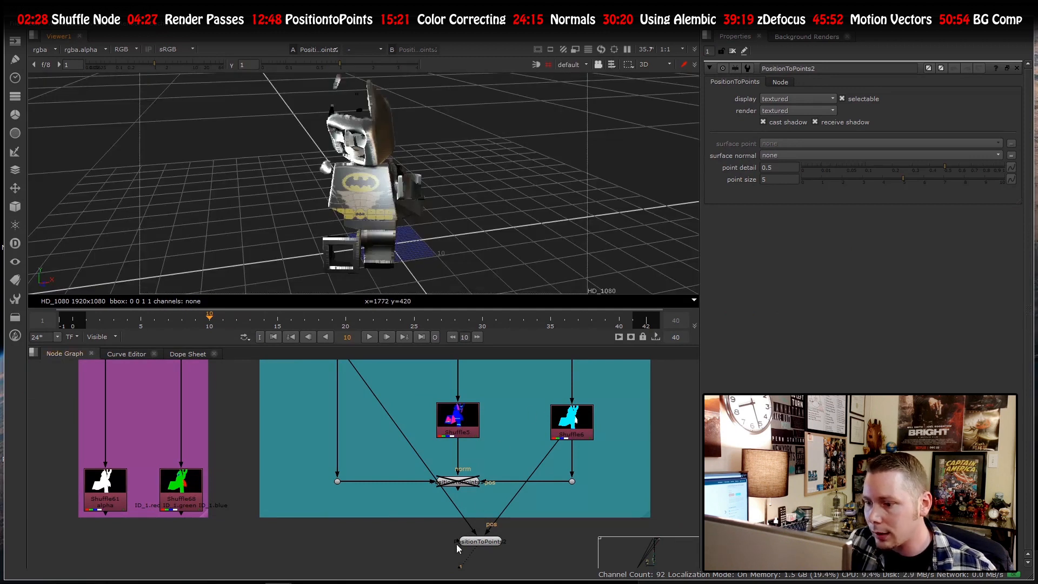
{"action": "left_click_drag", "start_coordinate": [456, 540], "coordinate": [464, 416]}
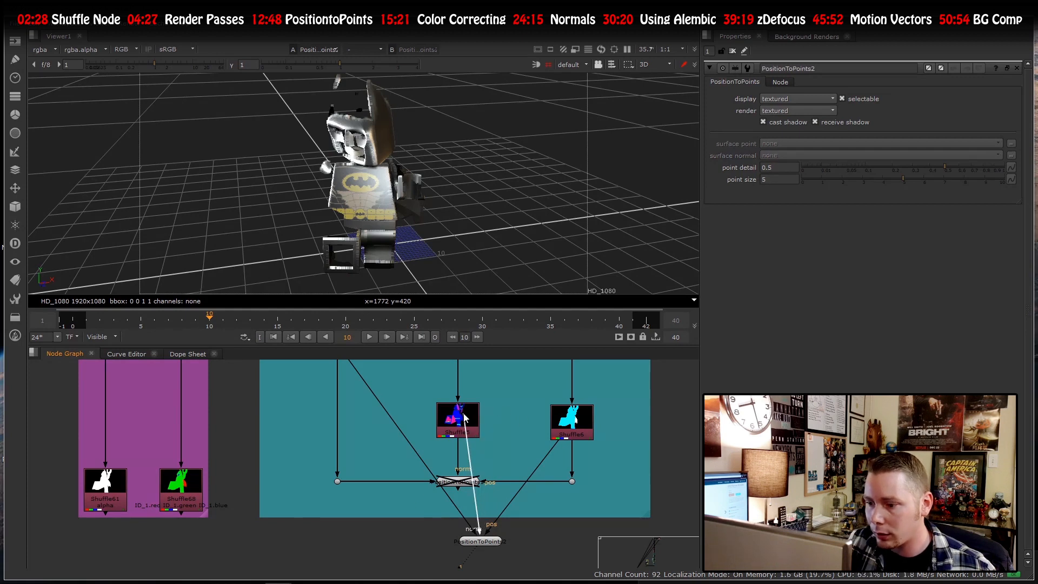
{"action": "left_click", "coordinate": [474, 541]}
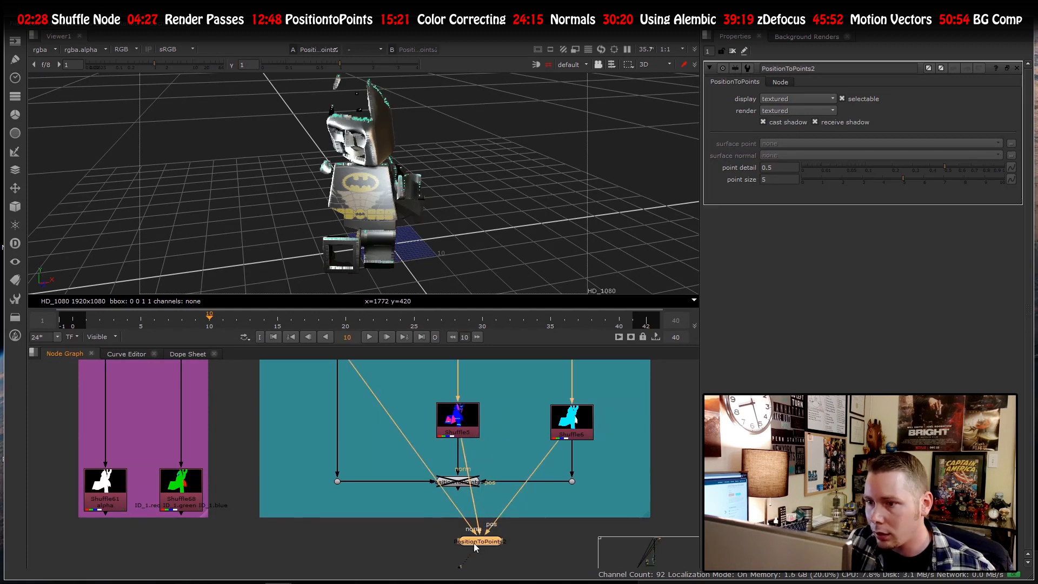
- Disconnect the norm input of PositionToPoints2 and reconnect it to Shuffle5, comparing the point cloud from different angles
{"action": "right_click_drag", "start_coordinate": [438, 181], "coordinate": [562, 200], "text": "alt"}
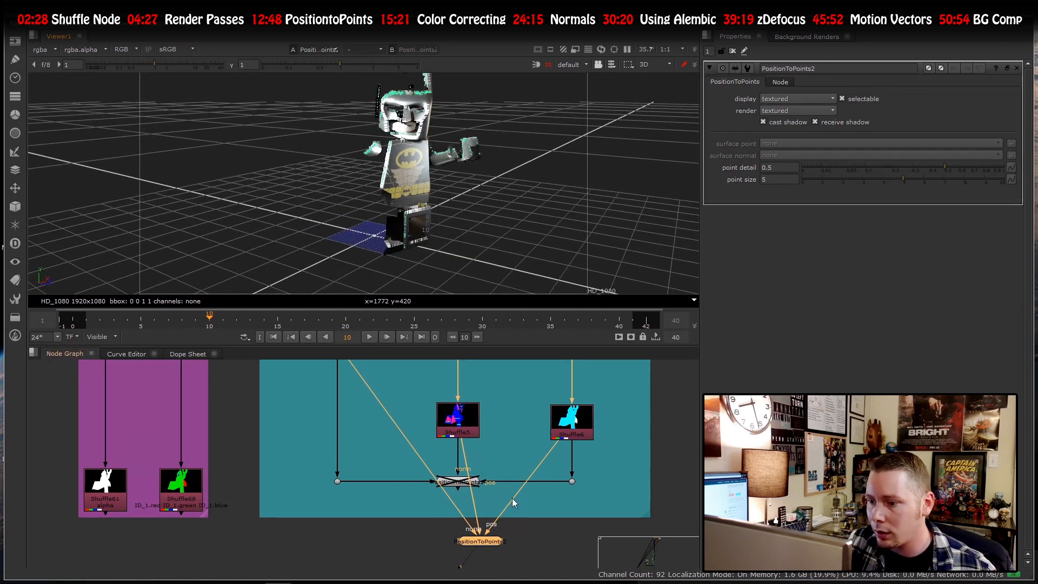
{"action": "left_click_drag", "start_coordinate": [464, 545], "coordinate": [468, 450]}
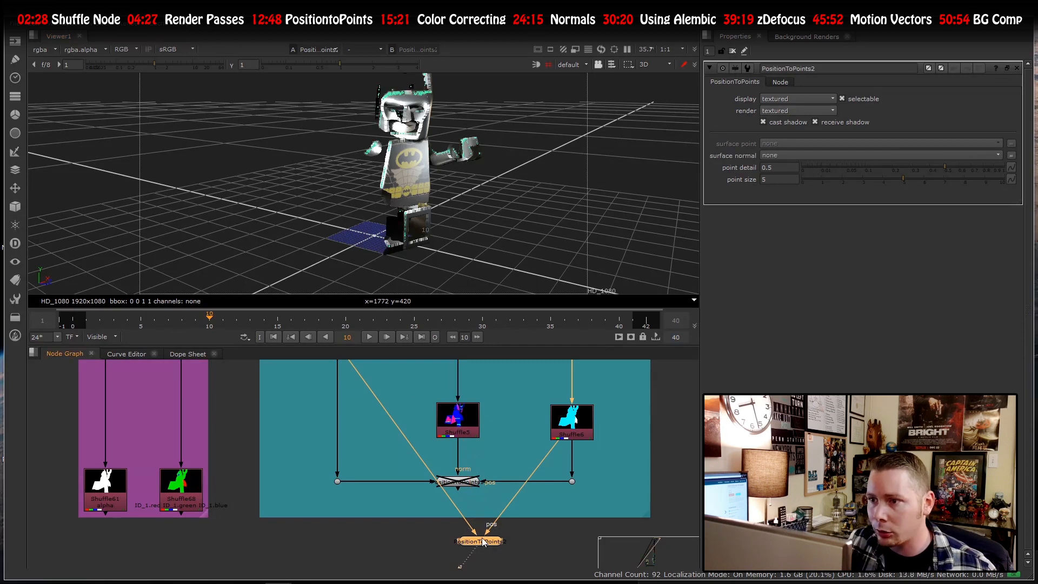
{"action": "left_click_drag", "start_coordinate": [496, 252], "coordinate": [516, 233], "text": "ctrl"}
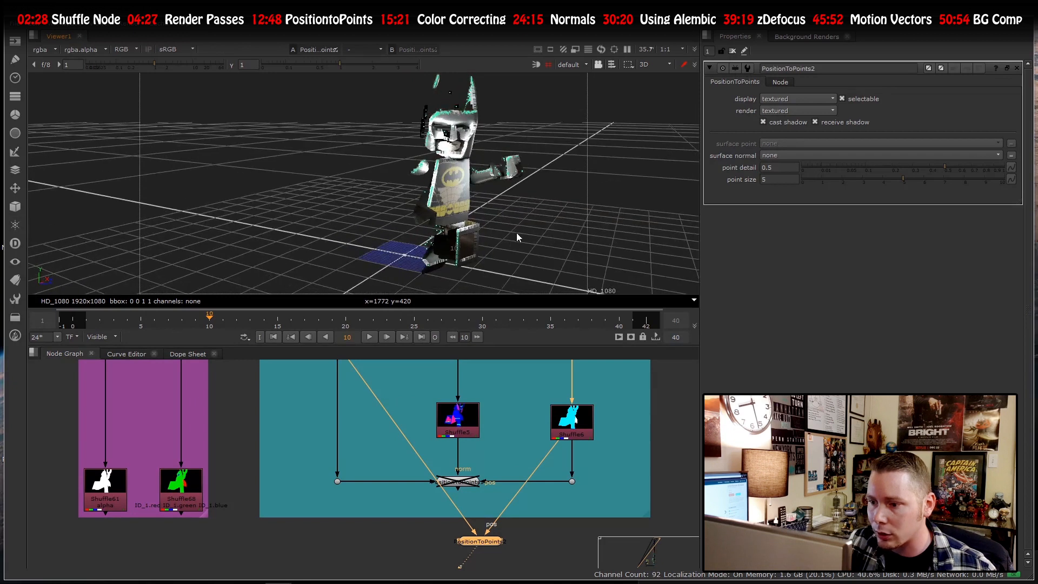
{"action": "left_click_drag", "start_coordinate": [458, 543], "coordinate": [459, 422]}
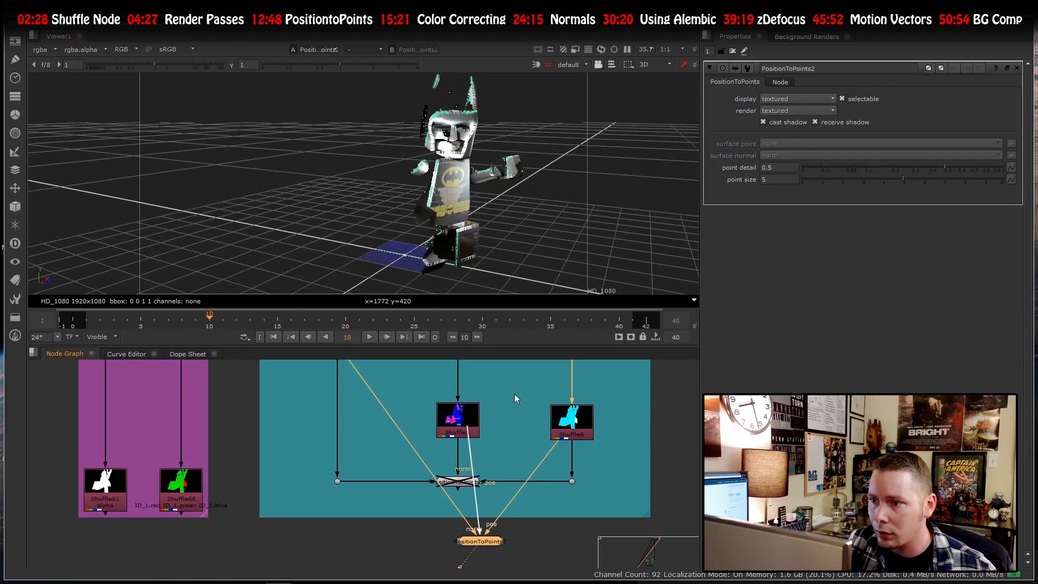
{"action": "left_click_drag", "start_coordinate": [498, 230], "coordinate": [569, 546], "text": "ctrl"}
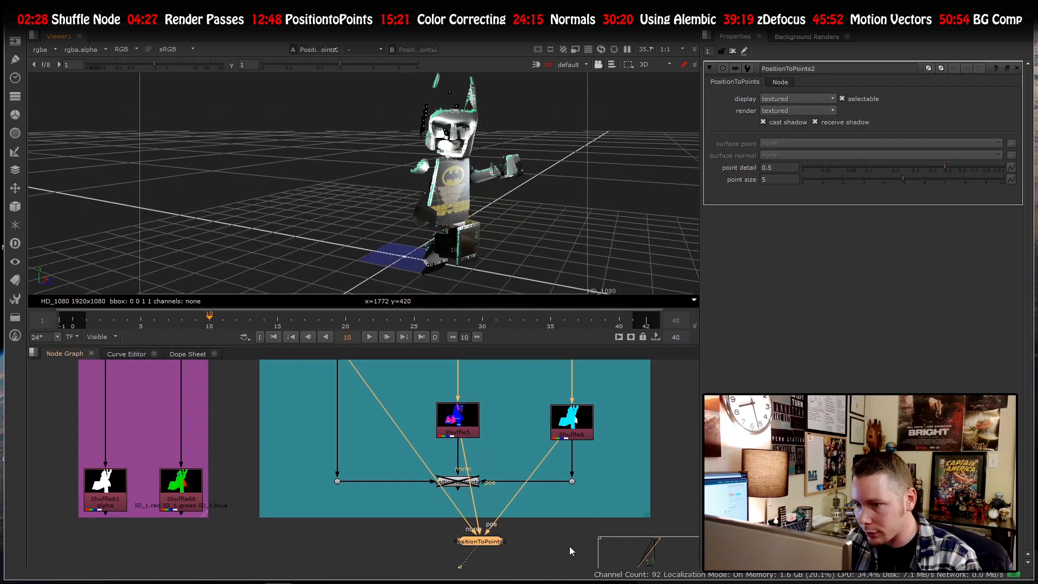
- Delete PositionToPoints2 and re-enable PositionToPoints1
{"action": "key", "text": "Delete"}
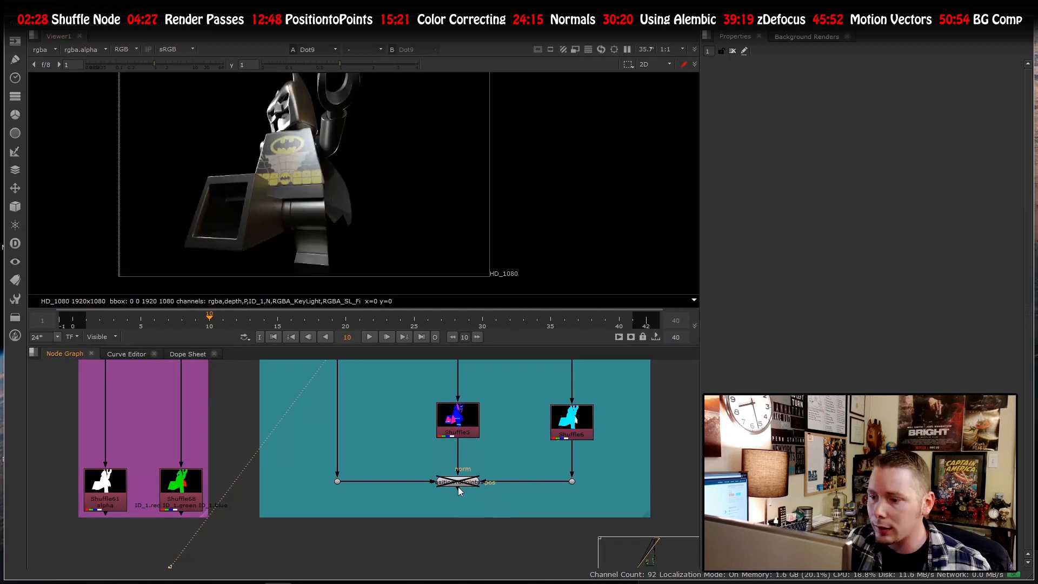
{"action": "left_click", "coordinate": [453, 478]}
- Display the Read10 batch render through viewer input 1 and fit the frame in the viewer
{"action": "scroll", "coordinate": [442, 483], "scroll_direction": "down", "scroll_amount": 10}
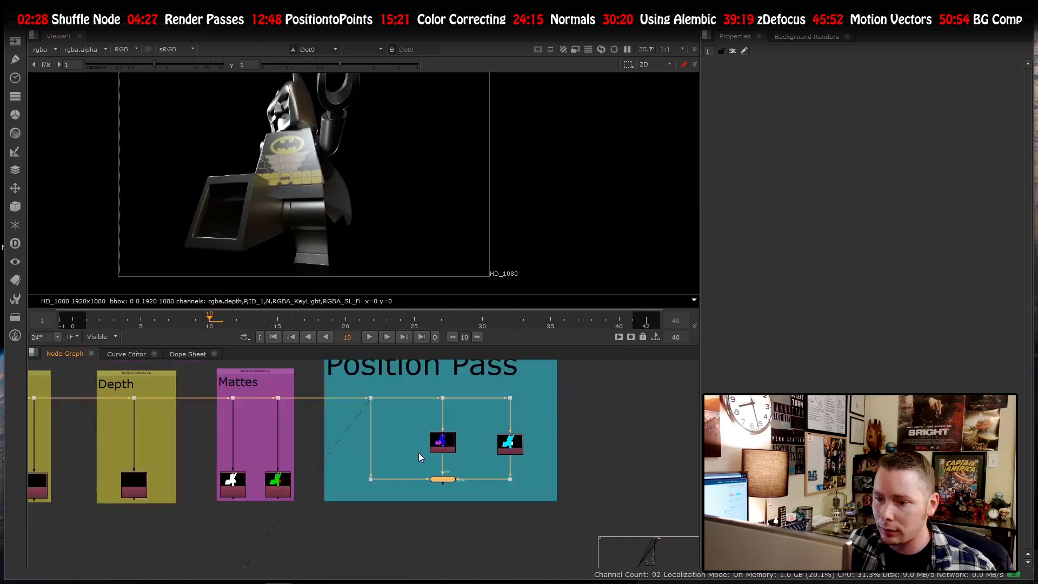
{"action": "middle_click_drag", "start_coordinate": [268, 447], "coordinate": [313, 423]}
{"action": "scroll", "coordinate": [313, 422], "scroll_direction": "up", "scroll_amount": 6}
{"action": "middle_click_drag", "start_coordinate": [380, 378], "coordinate": [326, 408]}
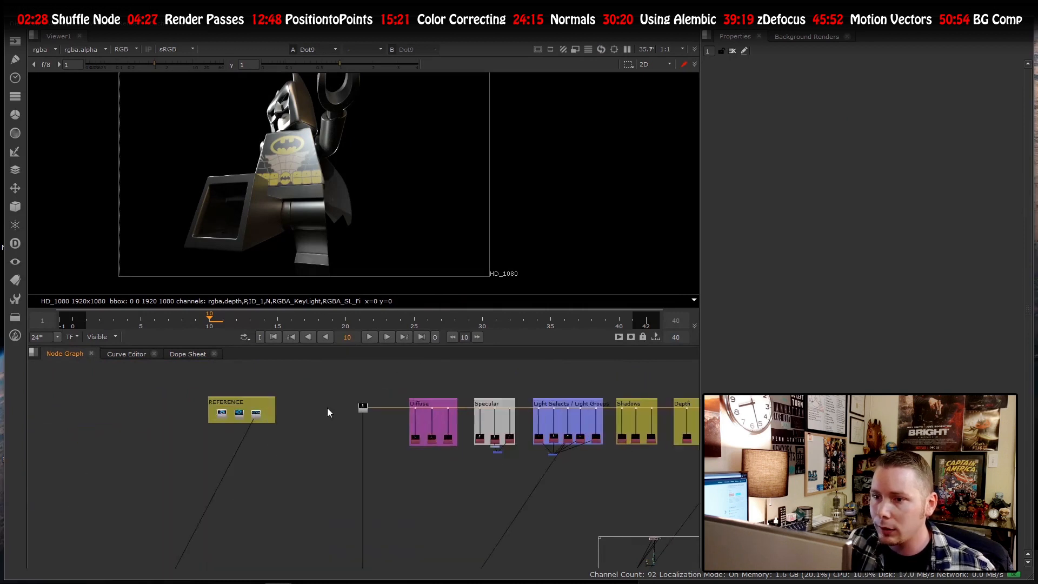
{"action": "scroll", "coordinate": [327, 408], "scroll_direction": "up", "scroll_amount": 8}
{"action": "left_click", "coordinate": [456, 405]}
{"action": "key", "text": "1"}
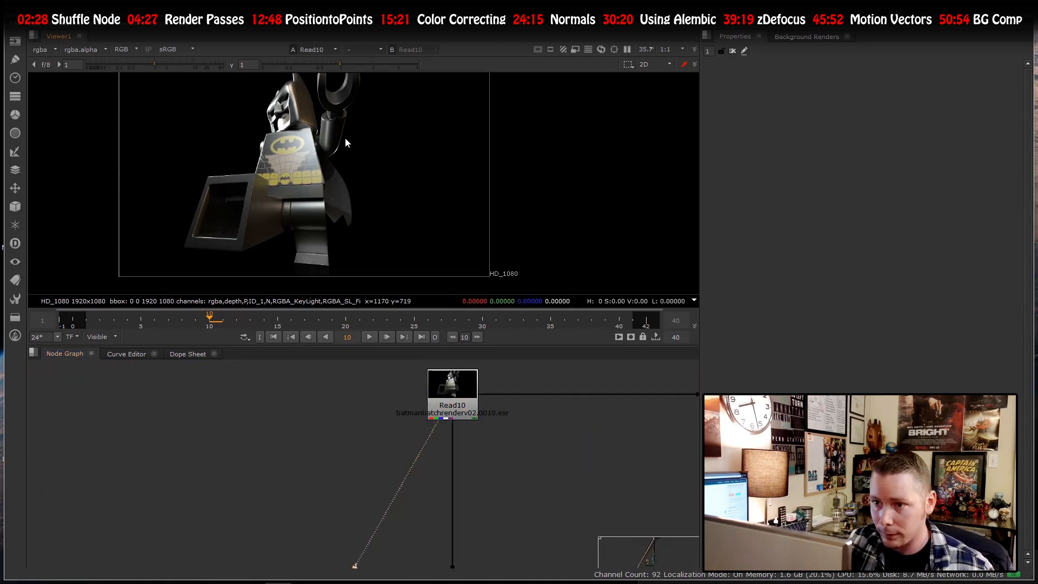
{"action": "key", "text": "f"}
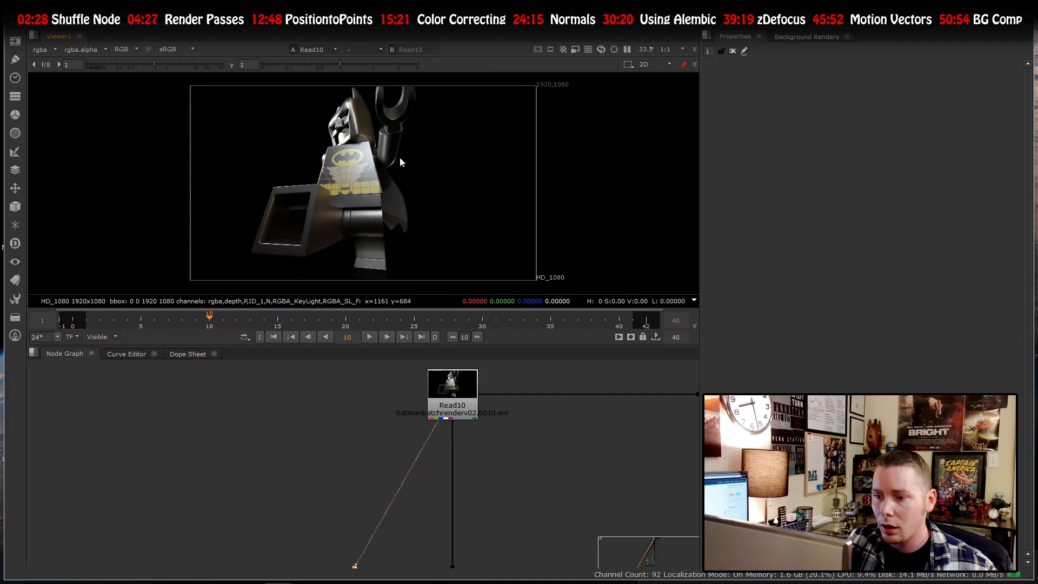
- Display the Read19 precomp above the Post Repo group through viewer input 1 for comparison with the raw render
{"action": "scroll", "coordinate": [348, 433], "scroll_direction": "down", "scroll_amount": 5}
{"action": "scroll", "coordinate": [367, 400], "scroll_direction": "down", "scroll_amount": 12}
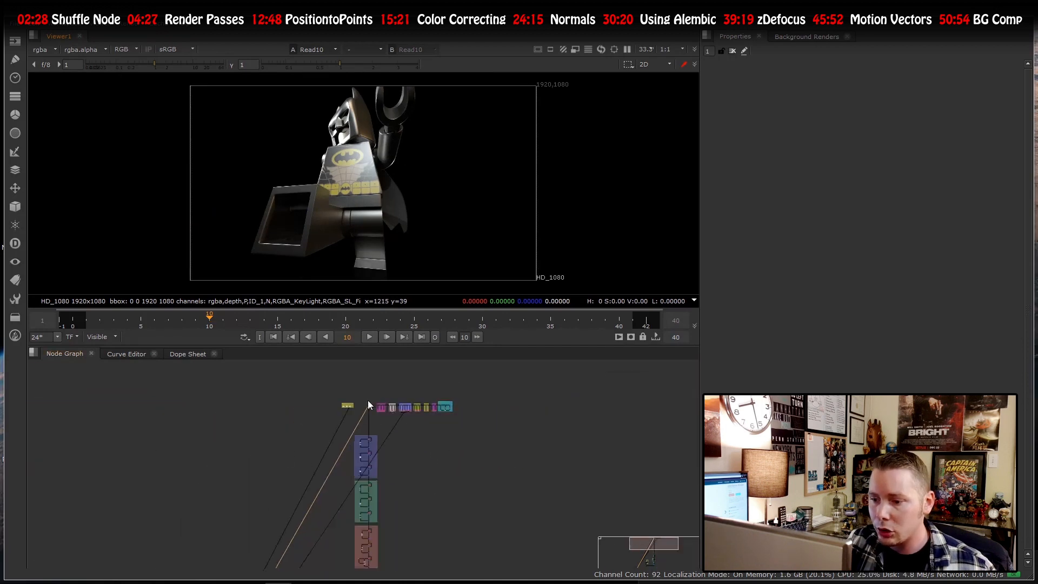
{"action": "scroll", "coordinate": [365, 510], "scroll_direction": "up", "scroll_amount": 5}
{"action": "scroll", "coordinate": [379, 502], "scroll_direction": "up", "scroll_amount": 6}
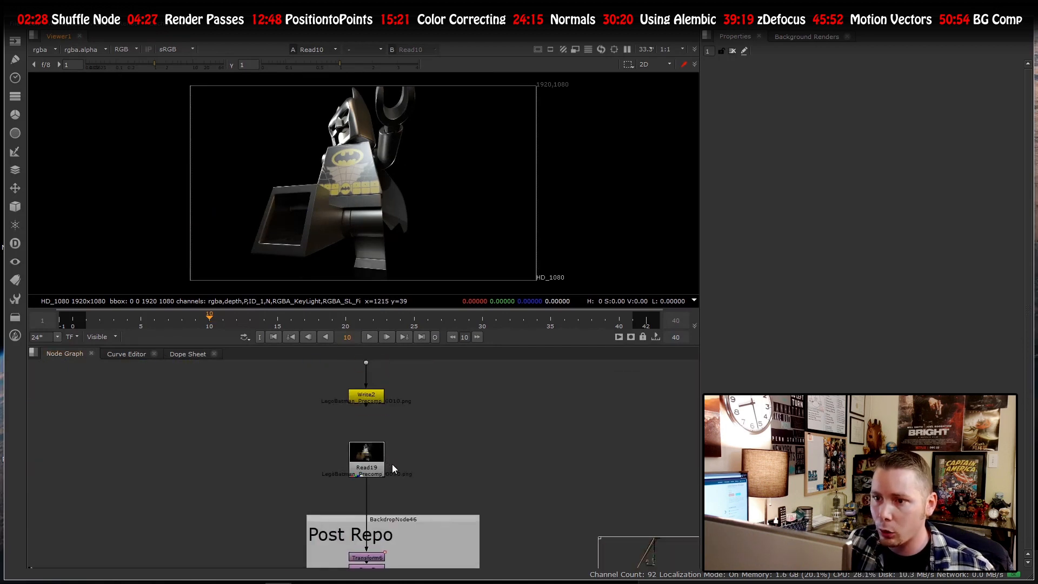
{"action": "left_click", "coordinate": [381, 464]}
{"action": "key", "text": "1"}
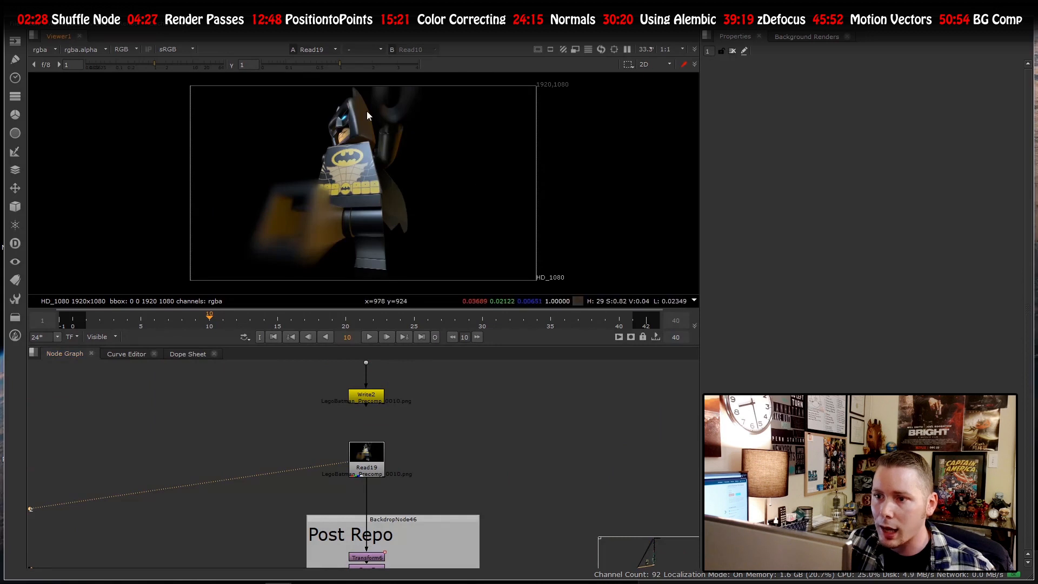
- Alternate the viewer between the raw Read10 render and the Read19 precomp to compare them
{"action": "key", "text": "1"}
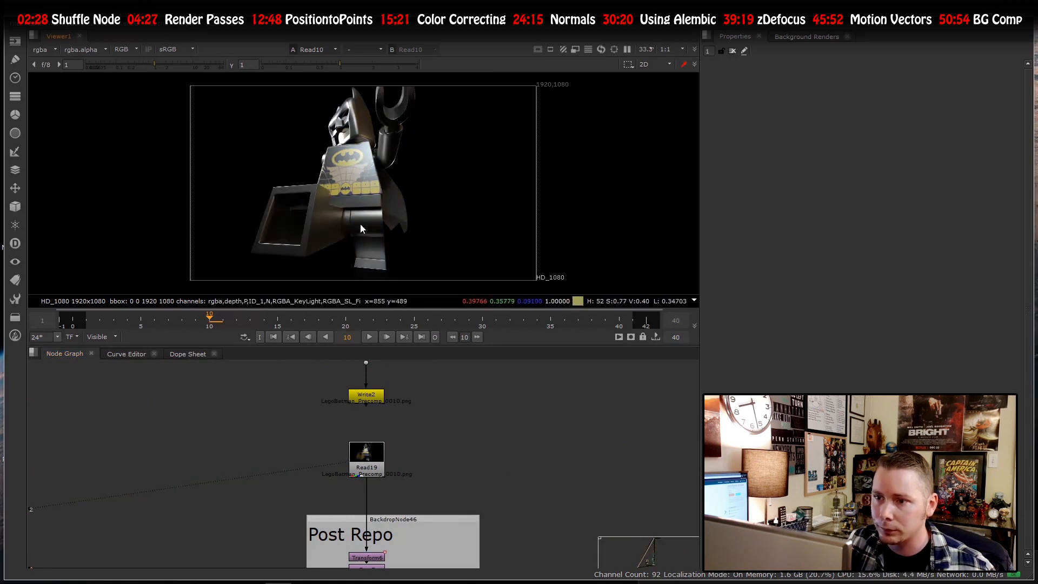
{"action": "key", "text": "2"}
{"action": "key", "text": "1"}
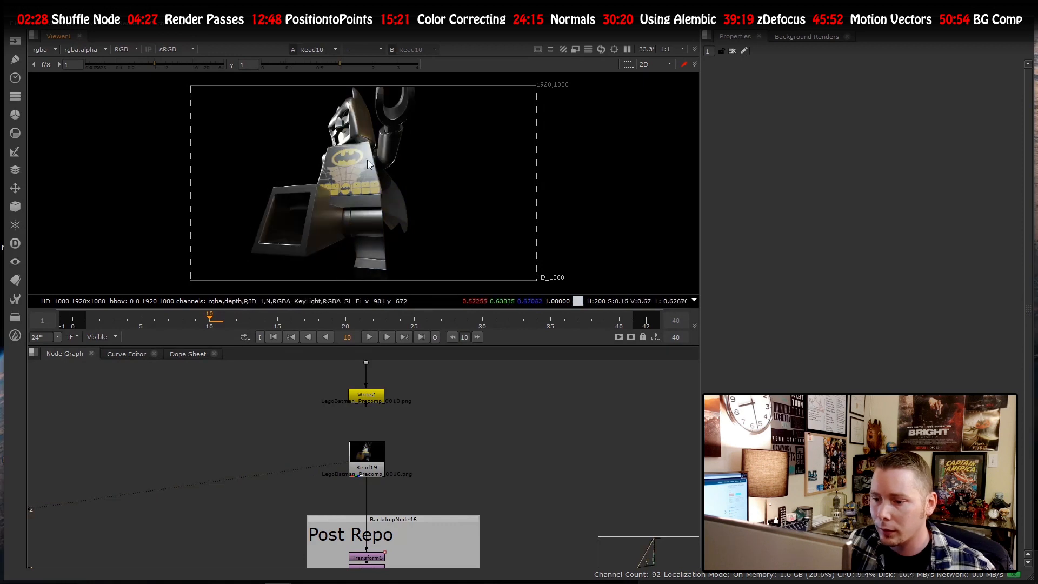
{"action": "key", "text": "2"}
- Display the dot feeding Shuffle71 in the Diffuse group through viewer input 1
{"action": "scroll", "coordinate": [410, 482], "scroll_direction": "down", "scroll_amount": 8}
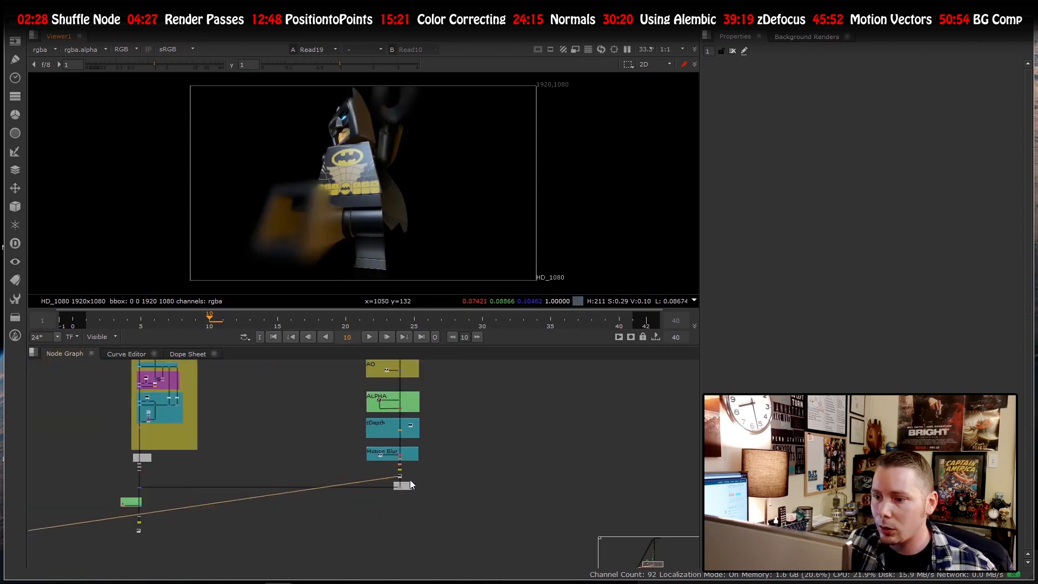
{"action": "scroll", "coordinate": [416, 378], "scroll_direction": "up", "scroll_amount": 8}
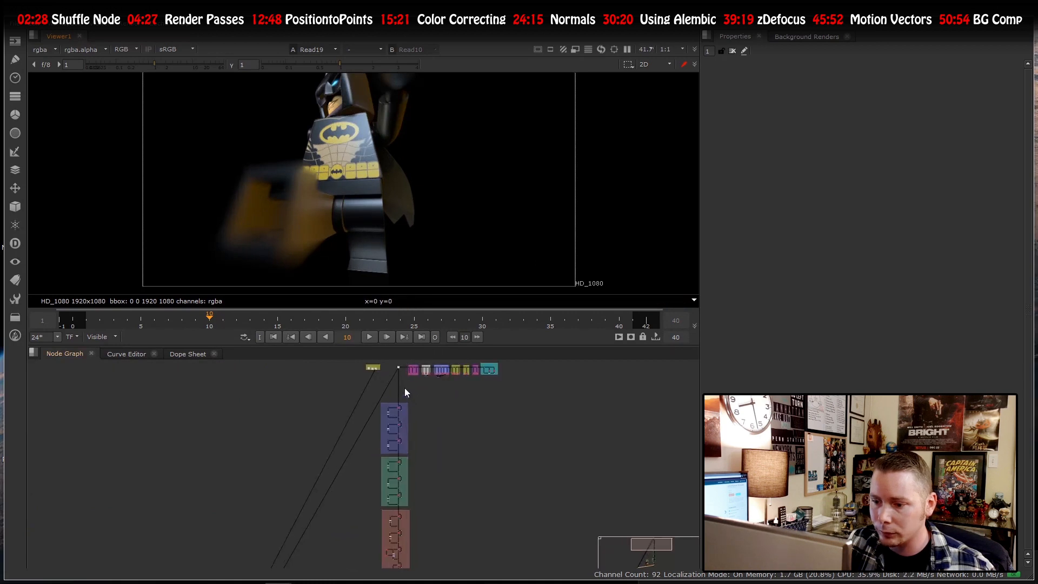
{"action": "scroll", "coordinate": [364, 437], "scroll_direction": "down", "scroll_amount": 4}
{"action": "scroll", "coordinate": [368, 478], "scroll_direction": "up", "scroll_amount": 6}
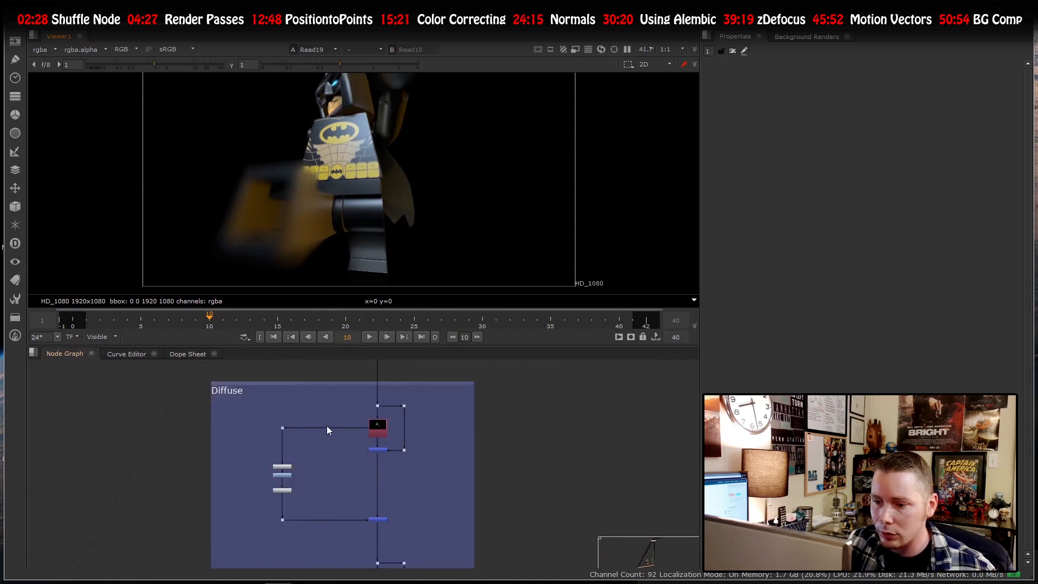
{"action": "scroll", "coordinate": [387, 427], "scroll_direction": "up", "scroll_amount": 2}
{"action": "scroll", "coordinate": [415, 502], "scroll_direction": "up", "scroll_amount": 3}
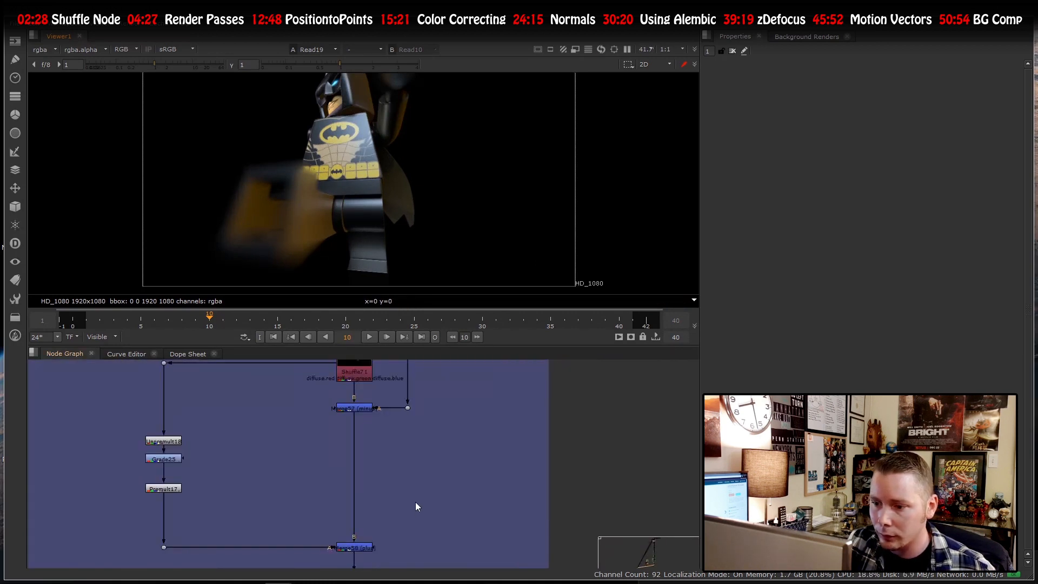
{"action": "scroll", "coordinate": [402, 449], "scroll_direction": "down", "scroll_amount": 3}
{"action": "scroll", "coordinate": [401, 446], "scroll_direction": "up", "scroll_amount": 6}
{"action": "left_click", "coordinate": [376, 414]}
{"action": "key", "text": "1"}
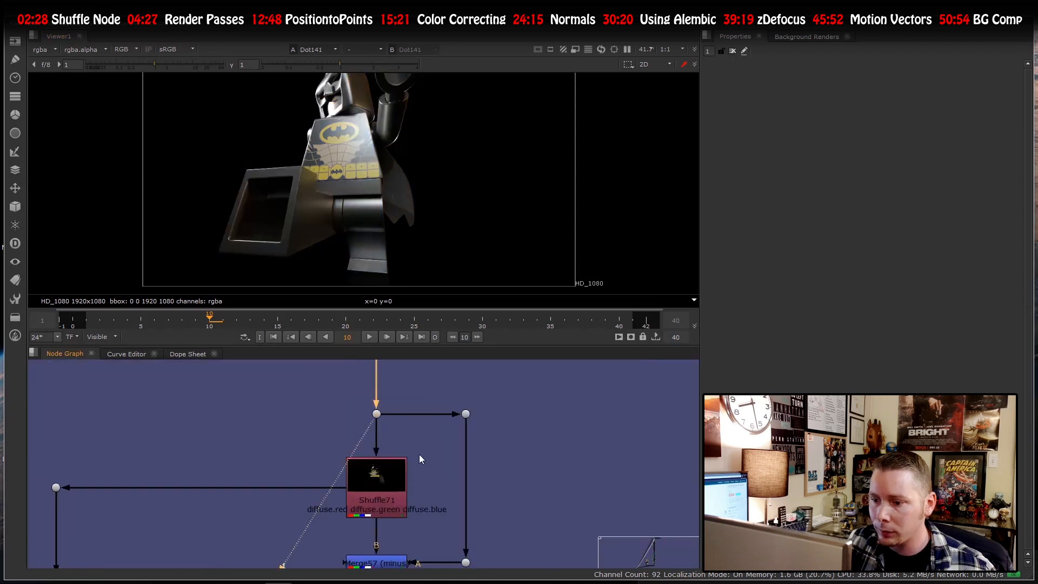
- Display Shuffle71's isolated diffuse pass through viewer input 1
{"action": "scroll", "coordinate": [398, 420], "scroll_direction": "down", "scroll_amount": 3}
{"action": "scroll", "coordinate": [390, 443], "scroll_direction": "up", "scroll_amount": 3}
{"action": "scroll", "coordinate": [386, 439], "scroll_direction": "down", "scroll_amount": 3}
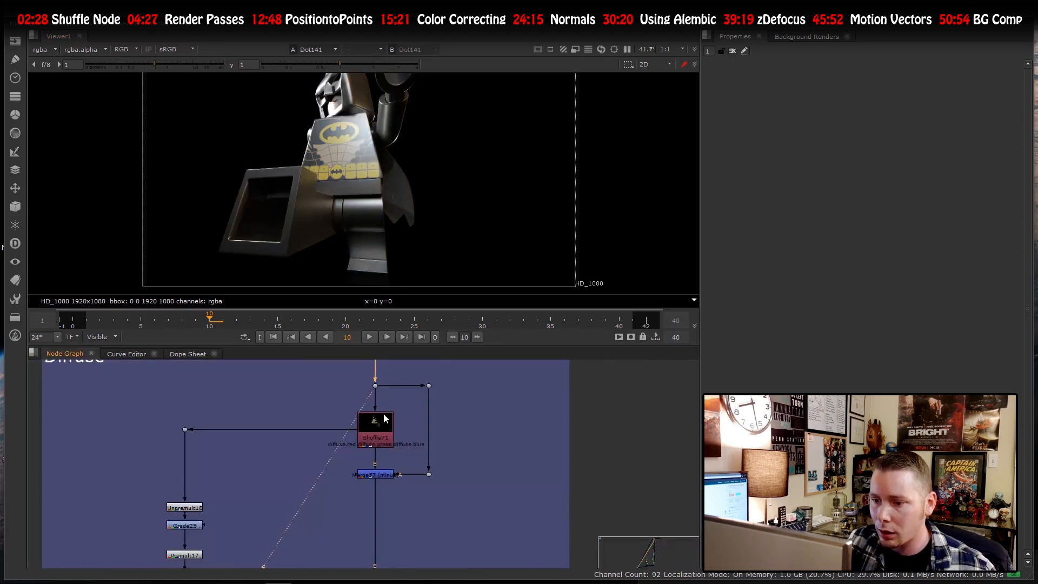
{"action": "scroll", "coordinate": [377, 436], "scroll_direction": "up", "scroll_amount": 4}
{"action": "left_click", "coordinate": [376, 435]}
{"action": "key", "text": "1"}
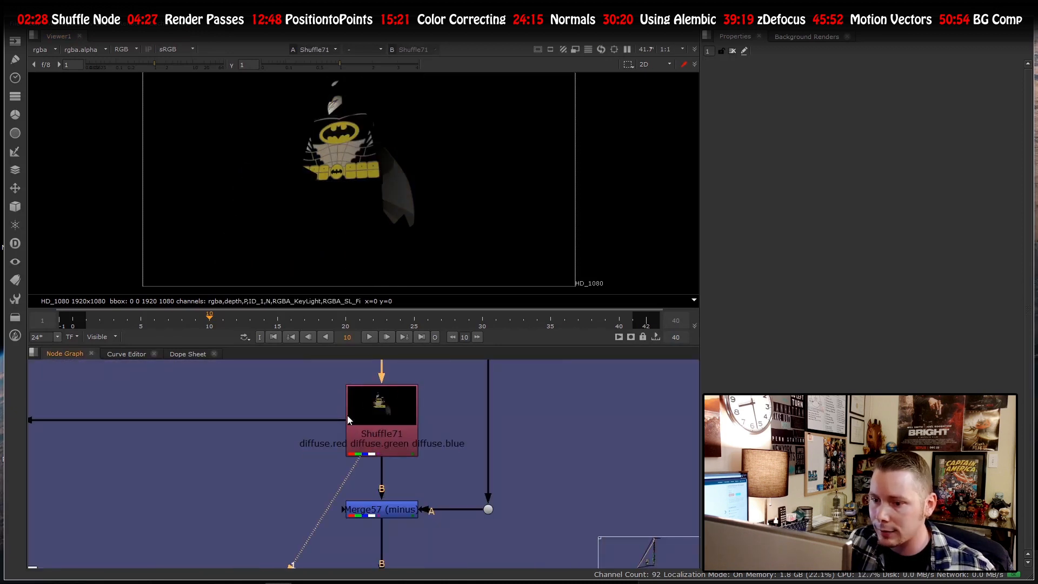
- Move Grade25 slightly lower so it sits midway between Unpremult18 and Premult17 in the Diffuse group's side branch
{"action": "scroll", "coordinate": [378, 409], "scroll_direction": "down", "scroll_amount": 5}
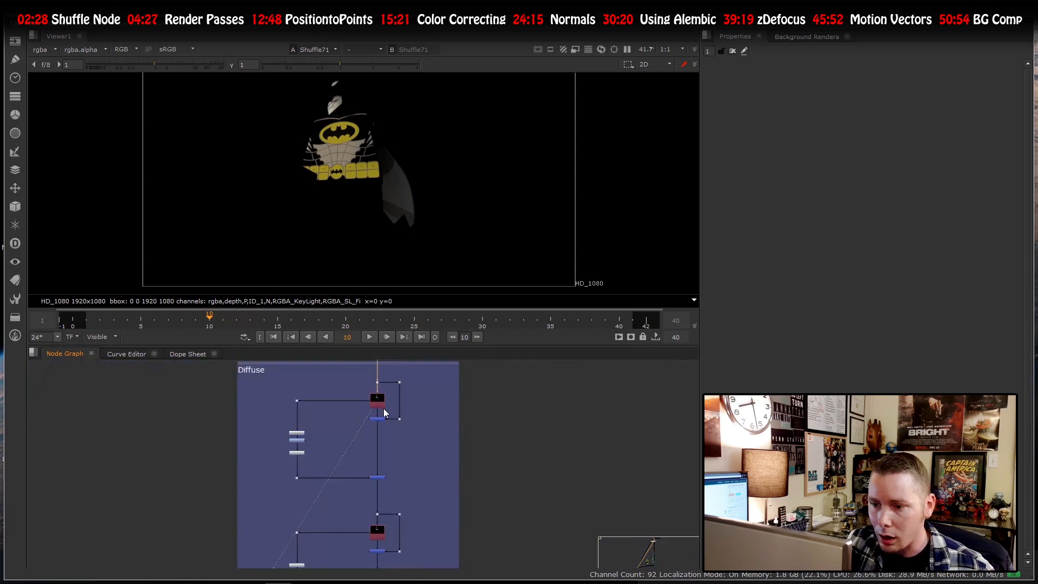
{"action": "scroll", "coordinate": [378, 413], "scroll_direction": "up", "scroll_amount": 2}
{"action": "scroll", "coordinate": [374, 406], "scroll_direction": "up", "scroll_amount": 1}
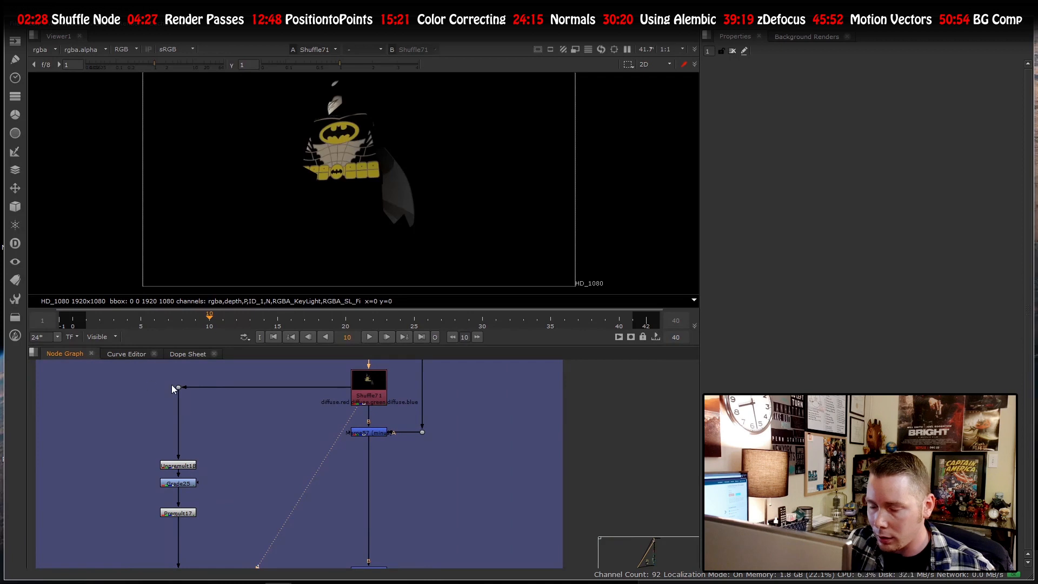
{"action": "scroll", "coordinate": [368, 432], "scroll_direction": "down", "scroll_amount": 2}
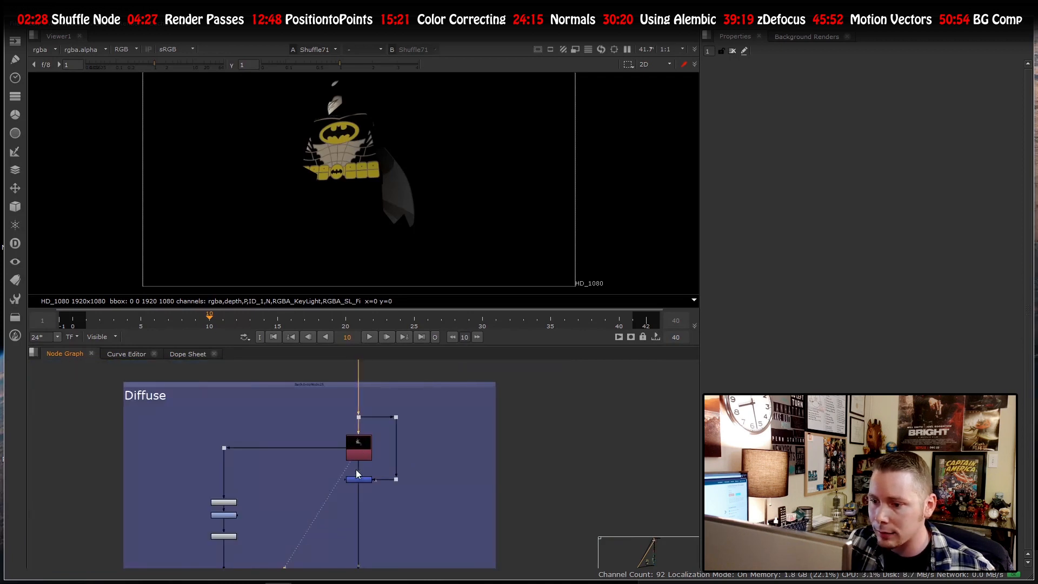
{"action": "left_click", "coordinate": [356, 445]}
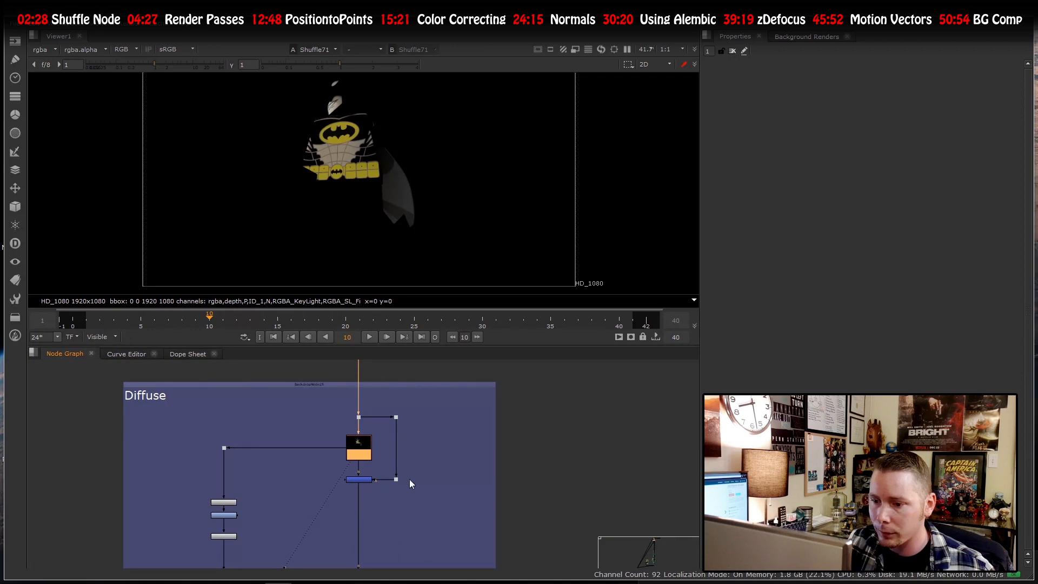
{"action": "scroll", "coordinate": [368, 408], "scroll_direction": "down", "scroll_amount": 7}
{"action": "scroll", "coordinate": [367, 439], "scroll_direction": "up", "scroll_amount": 8}
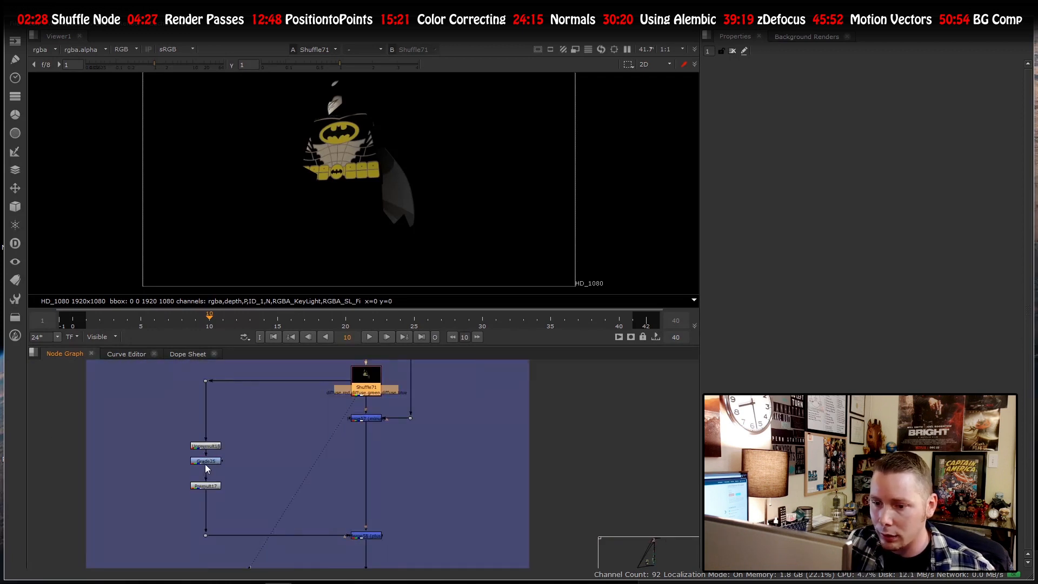
{"action": "left_click", "coordinate": [211, 446]}
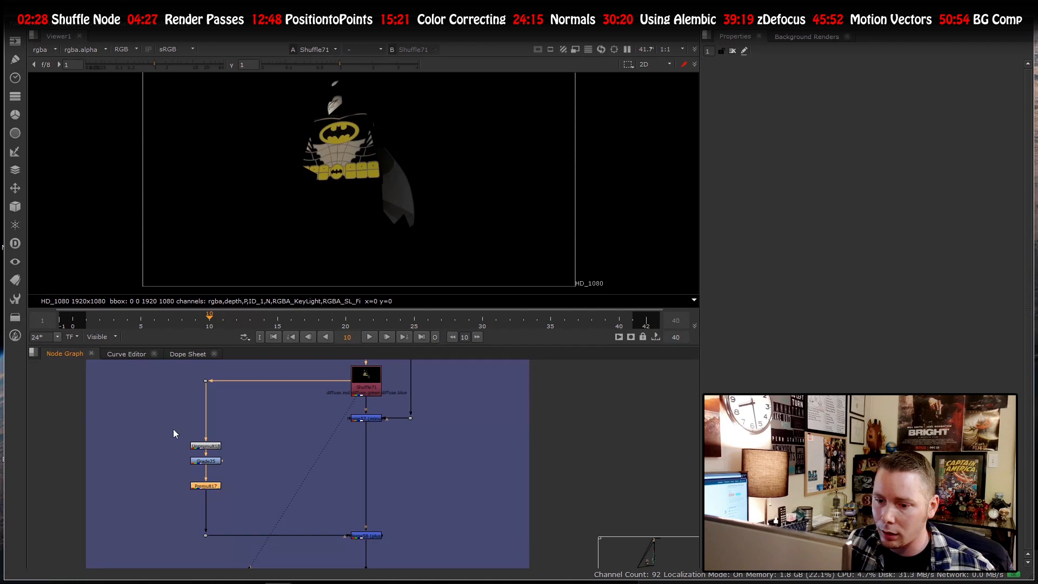
{"action": "left_click_drag", "start_coordinate": [207, 460], "coordinate": [206, 468]}
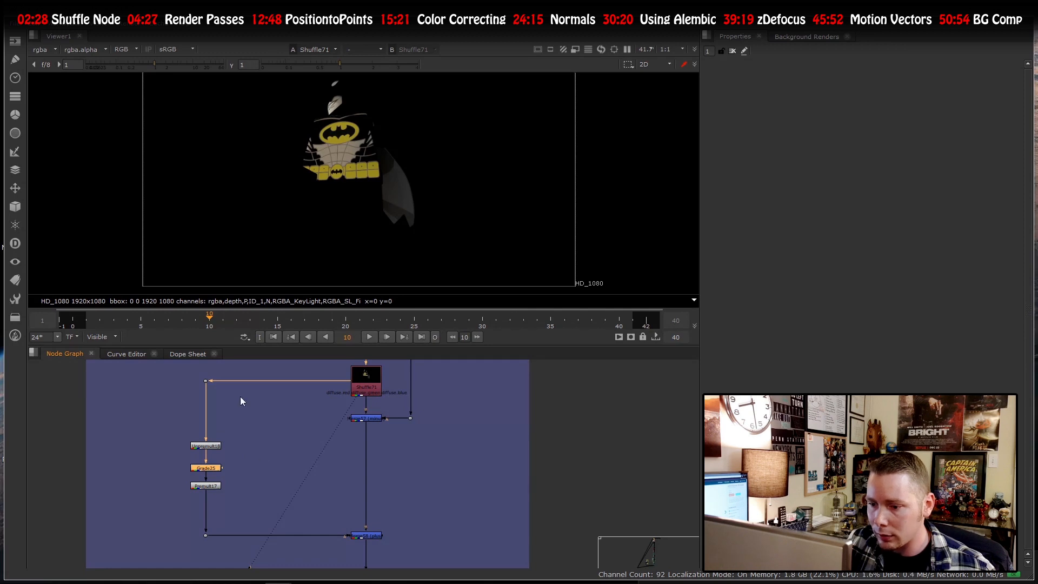
- Compare the Merge58 output at the end of the diffuse branch with Shuffle71's diffuse pass in the viewer
{"action": "left_click", "coordinate": [369, 535]}
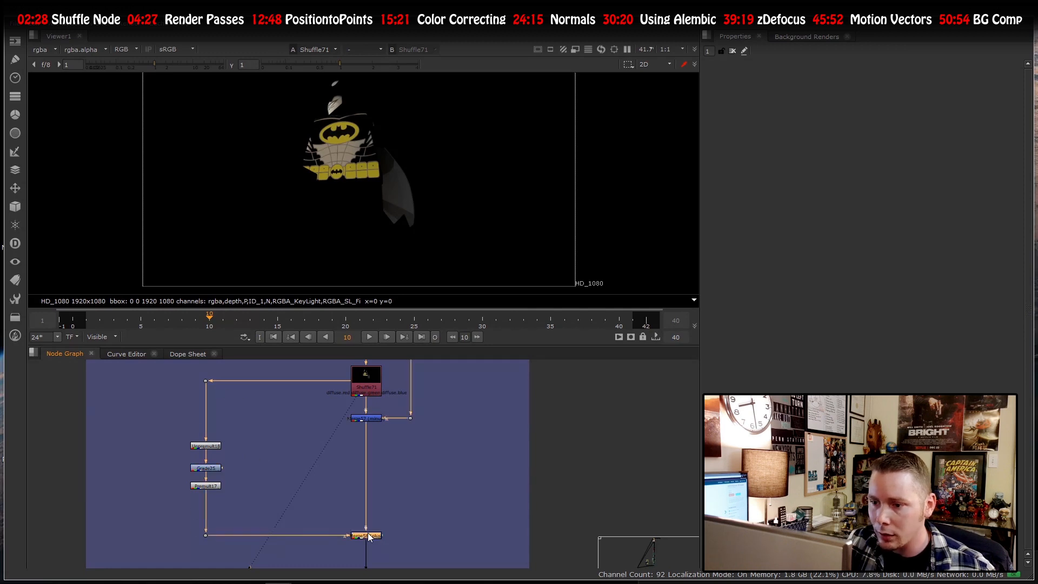
{"action": "key", "text": "1"}
{"action": "left_click", "coordinate": [357, 382]}
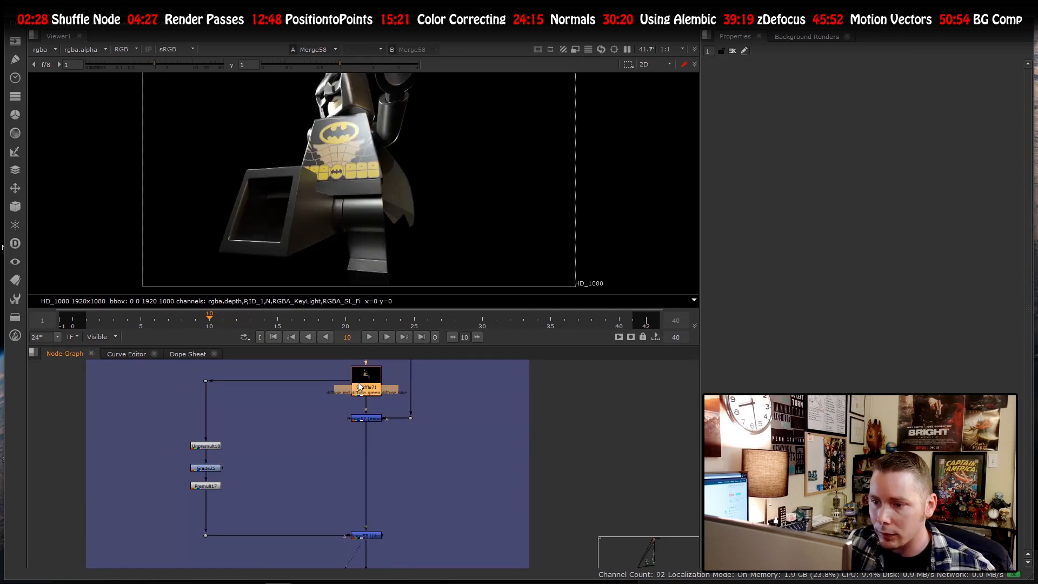
{"action": "key", "text": "1"}
- Display the Merge57 minus result below Shuffle71 and open its properties to inspect the diffuse subtraction
{"action": "scroll", "coordinate": [351, 427], "scroll_direction": "down", "scroll_amount": 2}
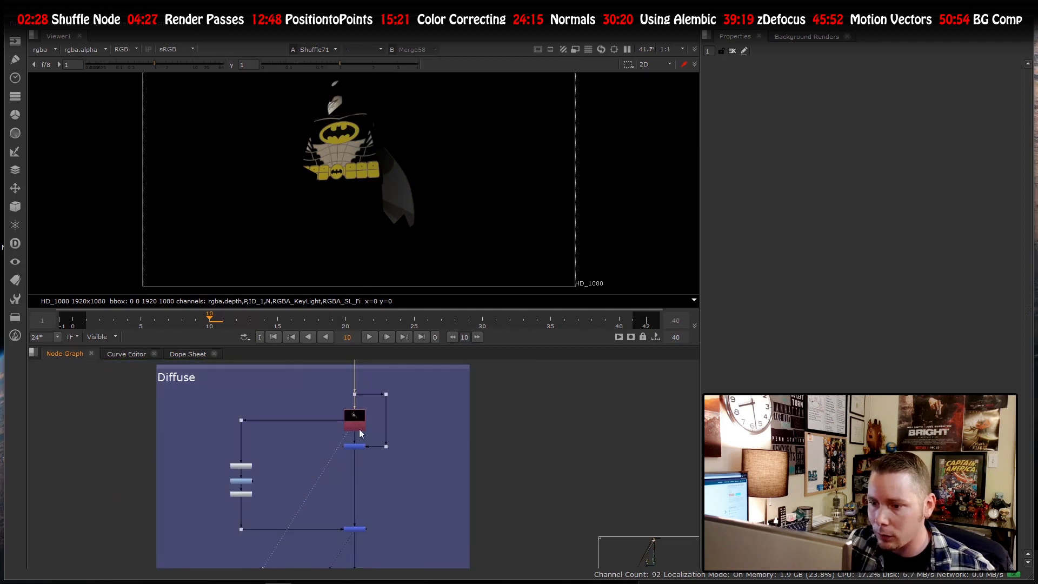
{"action": "scroll", "coordinate": [360, 432], "scroll_direction": "up", "scroll_amount": 2}
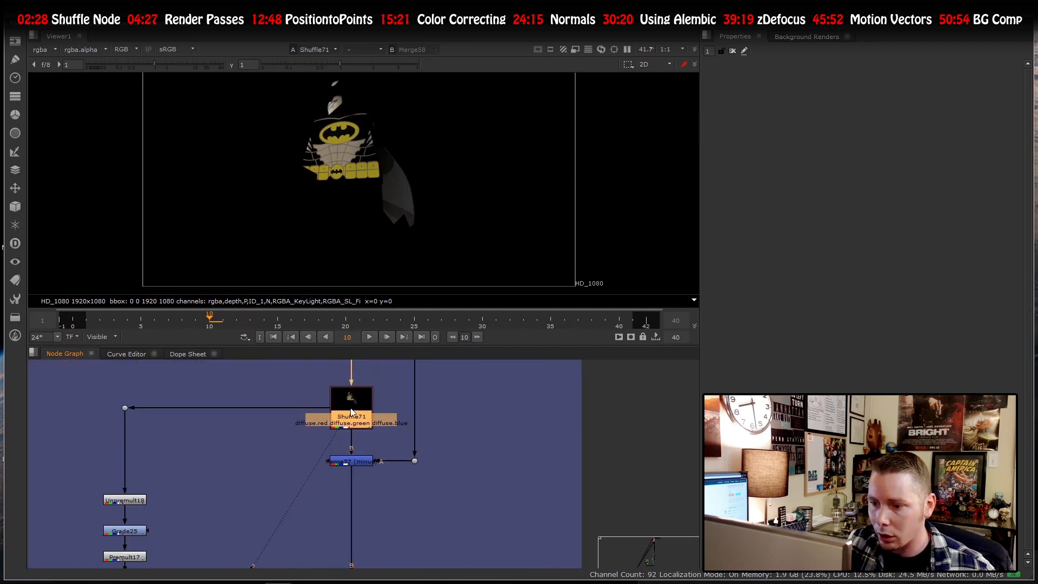
{"action": "scroll", "coordinate": [347, 412], "scroll_direction": "down", "scroll_amount": 2}
{"action": "scroll", "coordinate": [352, 413], "scroll_direction": "up", "scroll_amount": 2}
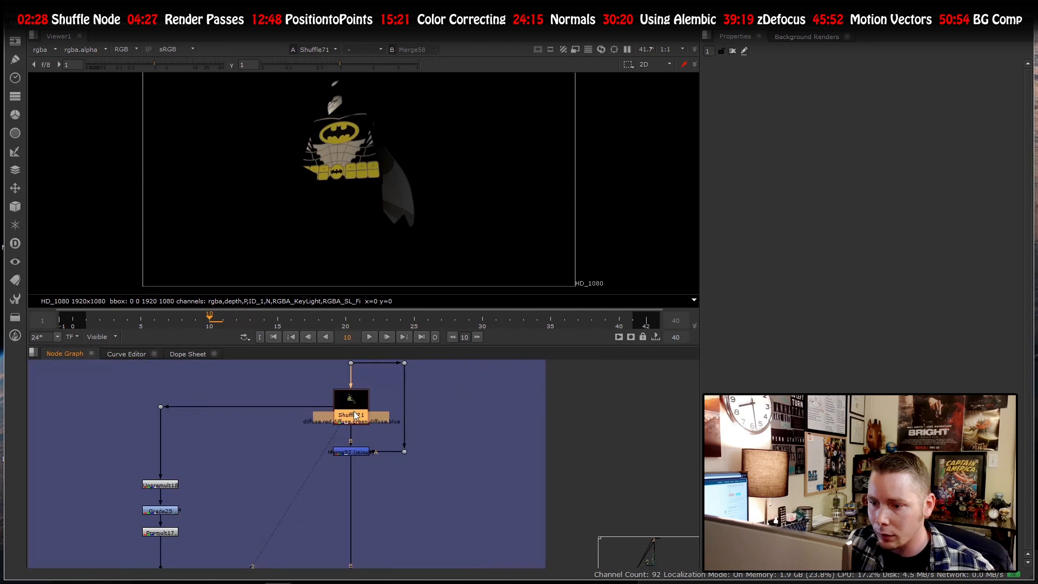
{"action": "scroll", "coordinate": [354, 413], "scroll_direction": "down", "scroll_amount": 3}
{"action": "scroll", "coordinate": [351, 438], "scroll_direction": "up", "scroll_amount": 4}
{"action": "left_click", "coordinate": [353, 433]}
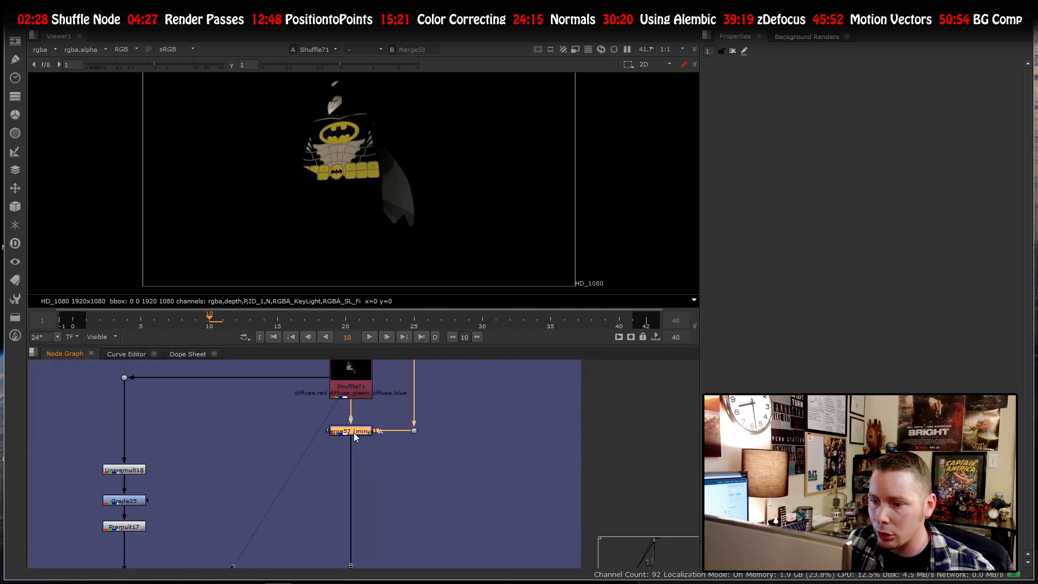
{"action": "key", "text": "2"}
{"action": "double_click", "coordinate": [347, 432]}
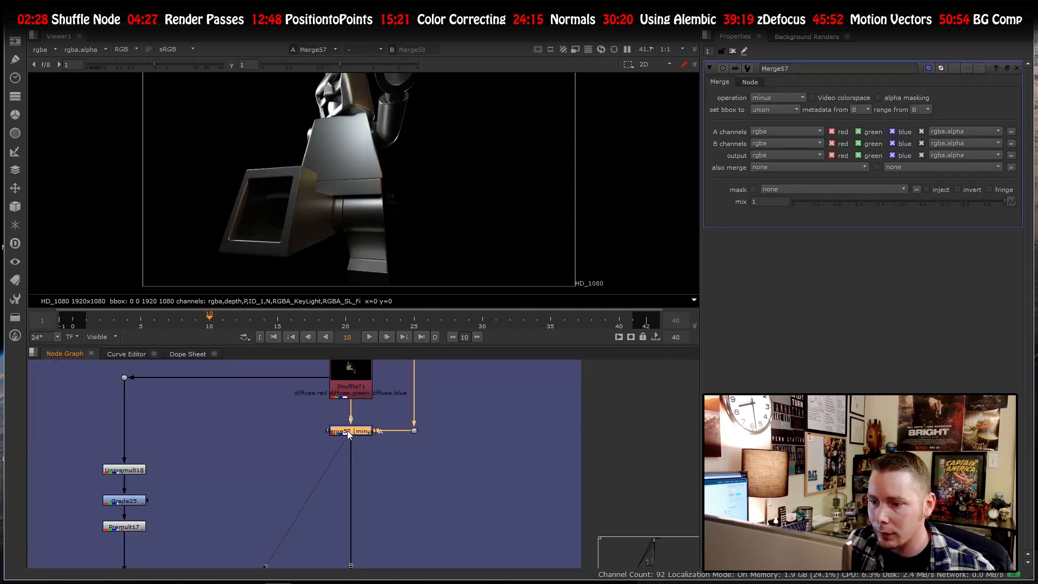
{"action": "scroll", "coordinate": [346, 439], "scroll_direction": "down", "scroll_amount": 3}
{"action": "scroll", "coordinate": [351, 436], "scroll_direction": "up", "scroll_amount": 2}
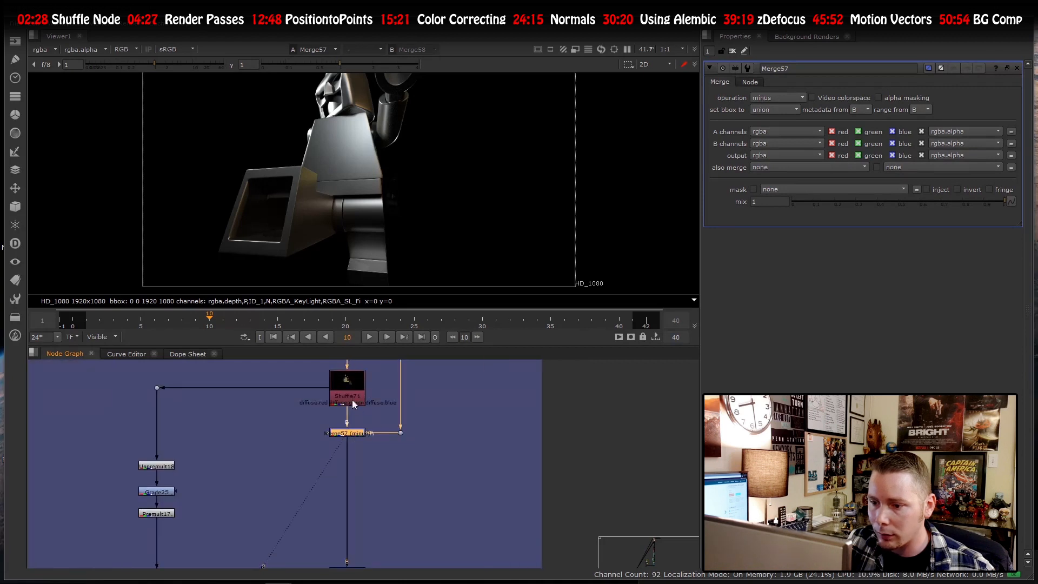
{"action": "left_click", "coordinate": [352, 400]}
{"action": "left_click", "coordinate": [348, 432]}
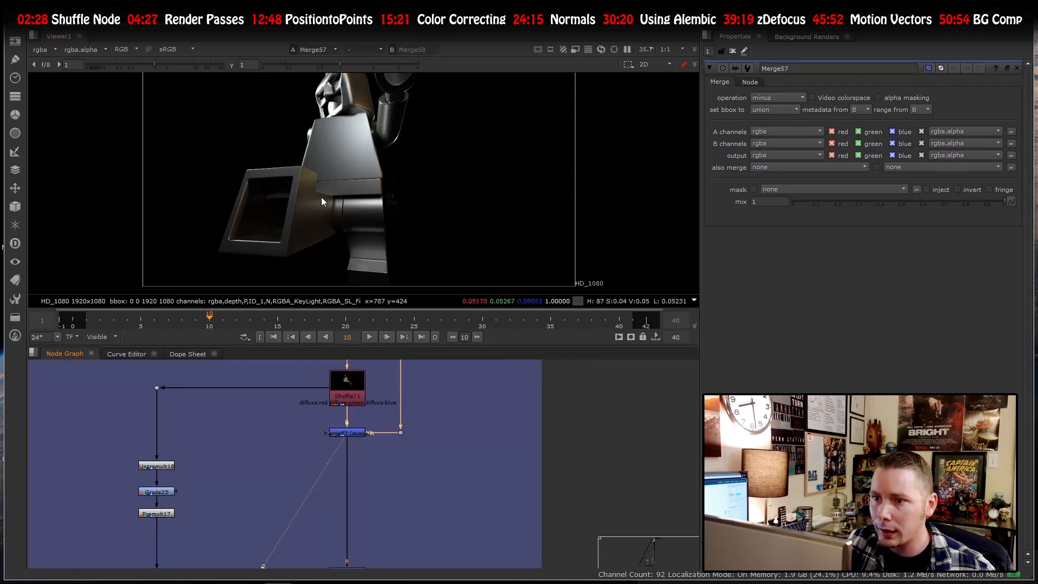
- Display Merge58, which recombines the graded diffuse with the rest of the render, through viewer input 1
{"action": "scroll", "coordinate": [326, 181], "scroll_direction": "down", "scroll_amount": 1}
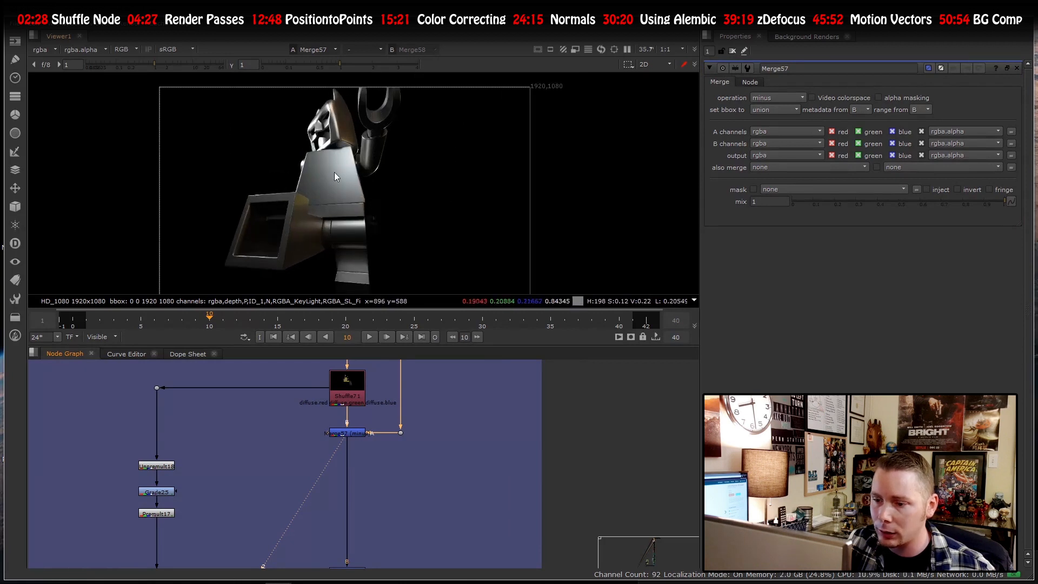
{"action": "scroll", "coordinate": [354, 432], "scroll_direction": "down", "scroll_amount": 2}
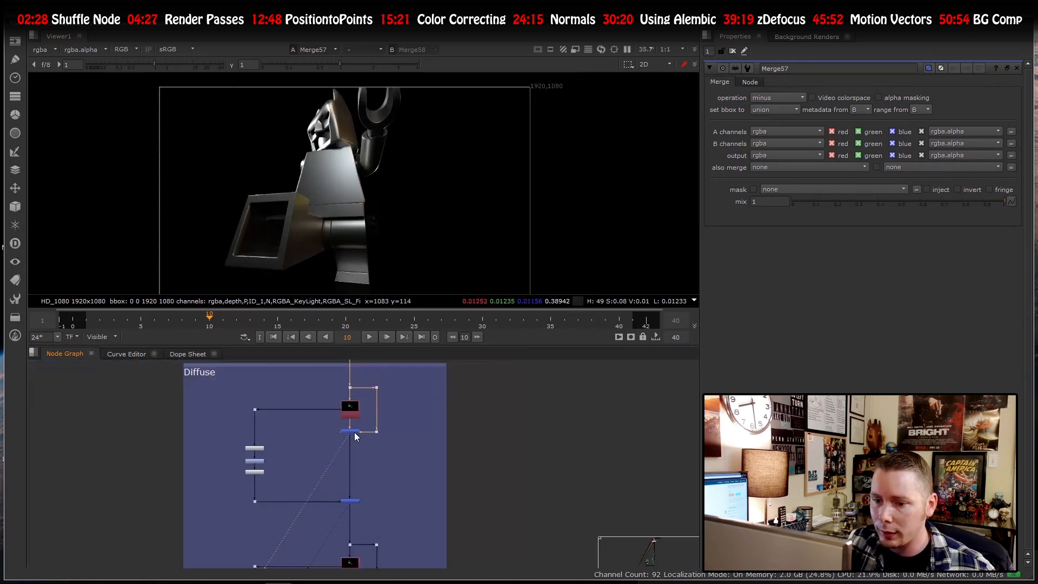
{"action": "scroll", "coordinate": [358, 461], "scroll_direction": "up", "scroll_amount": 1}
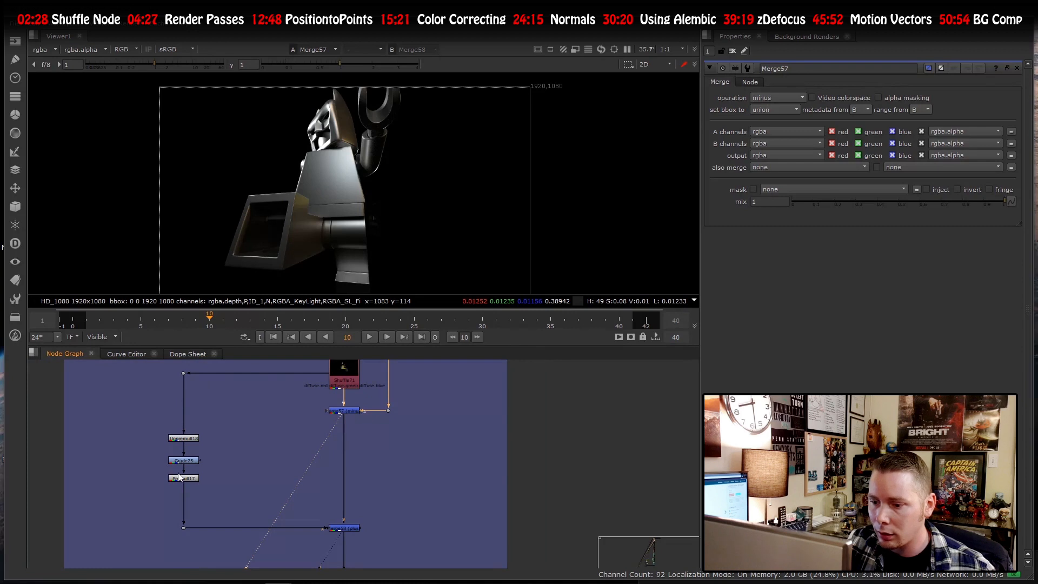
{"action": "left_click", "coordinate": [340, 528]}
{"action": "key", "text": "1"}
- Add a dot beside the Diffuse group and connect it to a new dot inserted in the main pipe above the group
{"action": "scroll", "coordinate": [389, 474], "scroll_direction": "down", "scroll_amount": 5}
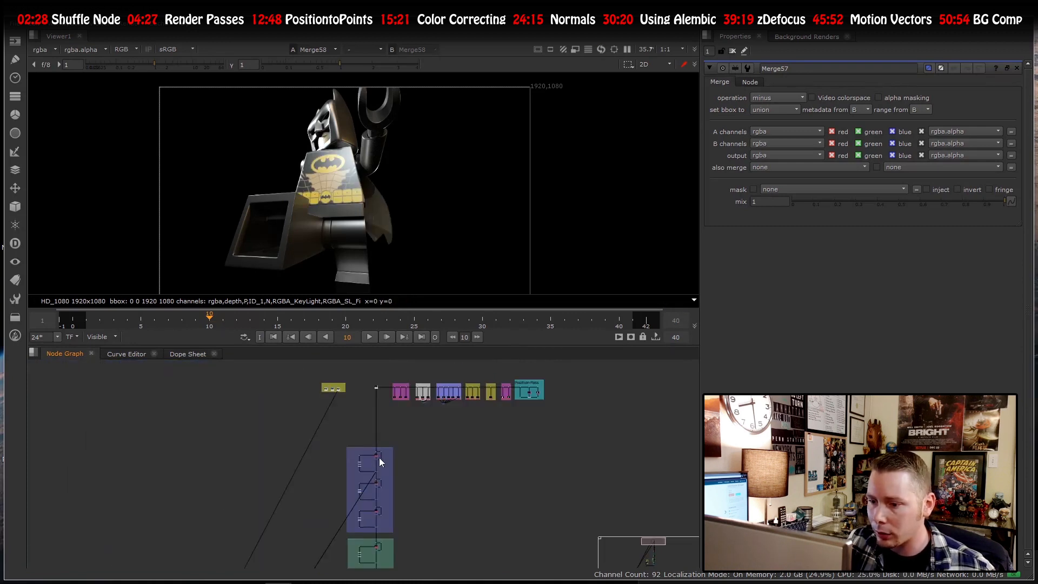
{"action": "scroll", "coordinate": [365, 476], "scroll_direction": "up", "scroll_amount": 4}
{"action": "scroll", "coordinate": [491, 441], "scroll_direction": "up", "scroll_amount": 2}
{"action": "scroll", "coordinate": [427, 434], "scroll_direction": "down", "scroll_amount": 2}
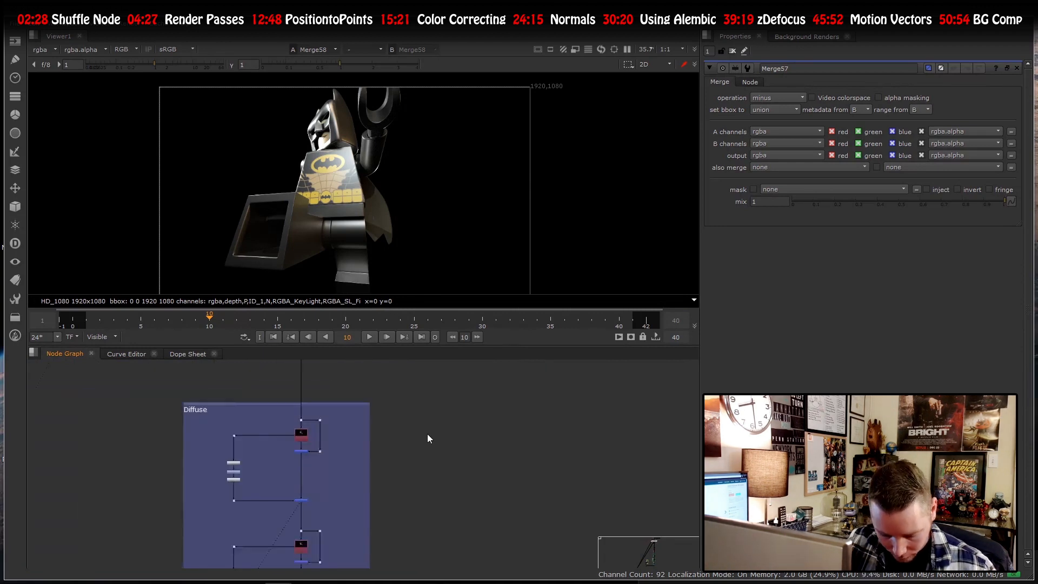
{"action": "scroll", "coordinate": [445, 439], "scroll_direction": "up", "scroll_amount": 1}
{"action": "key", "text": "period"}
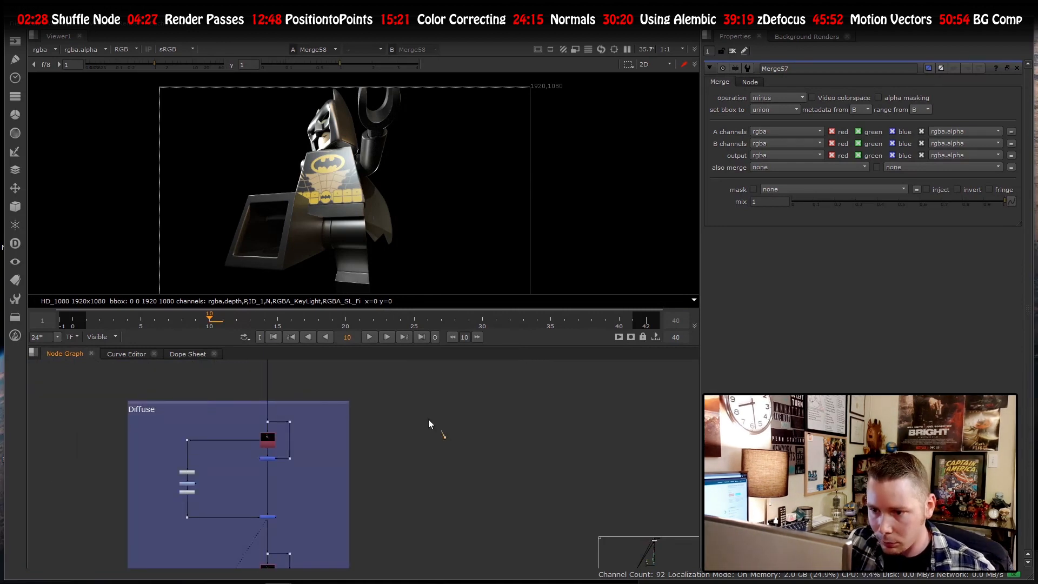
{"action": "left_click", "coordinate": [319, 368]}
{"action": "key", "text": "period"}
{"action": "left_click_drag", "start_coordinate": [319, 368], "coordinate": [269, 367]}
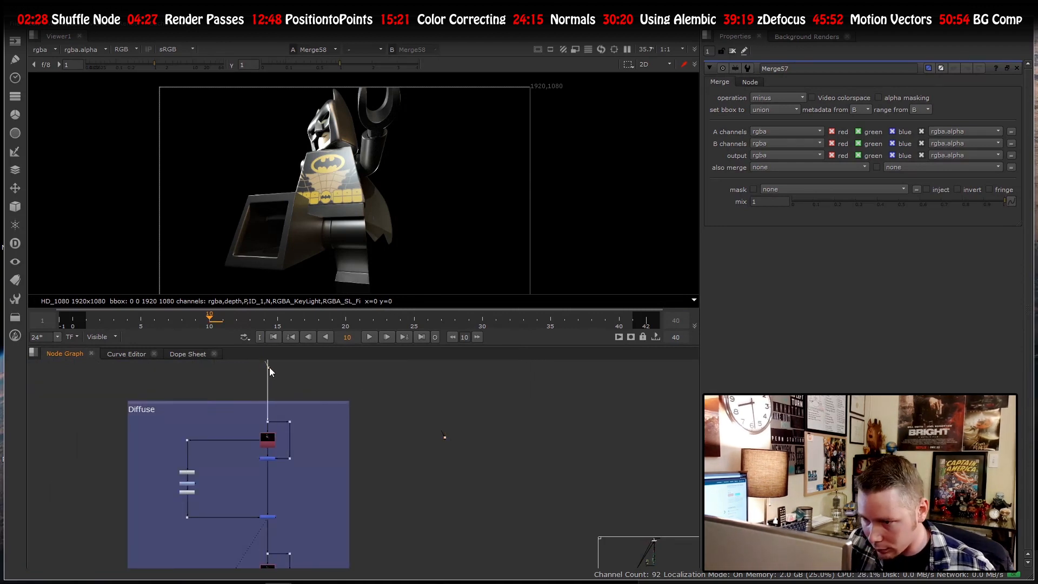
{"action": "left_click_drag", "start_coordinate": [439, 429], "coordinate": [270, 372]}
- Insert a corner dot into the new connection and align it so the branch runs horizontally, then straight down
{"action": "left_click", "coordinate": [395, 384]}
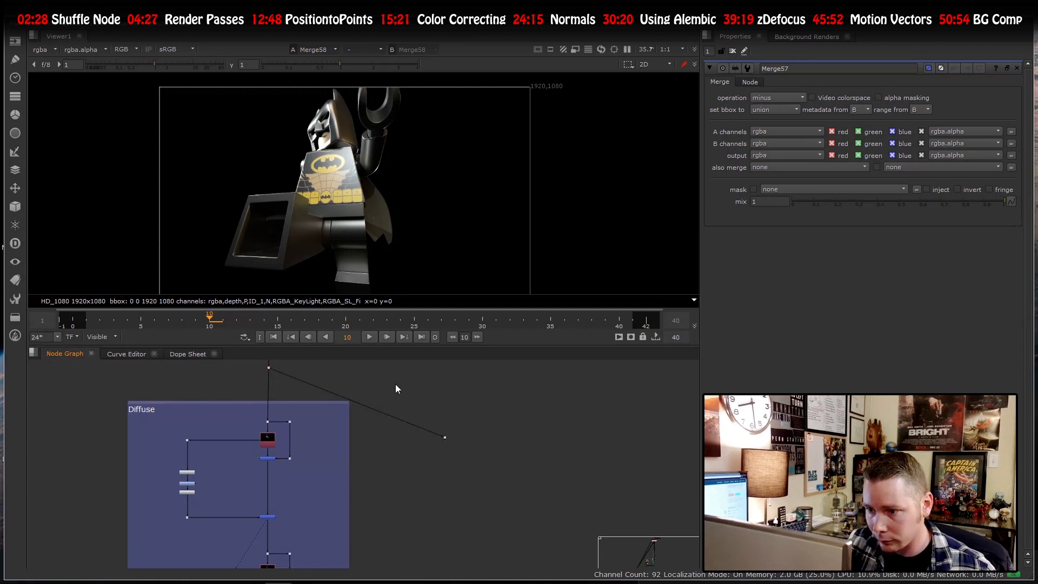
{"action": "key", "text": "period"}
{"action": "left_click_drag", "start_coordinate": [391, 379], "coordinate": [439, 363]}
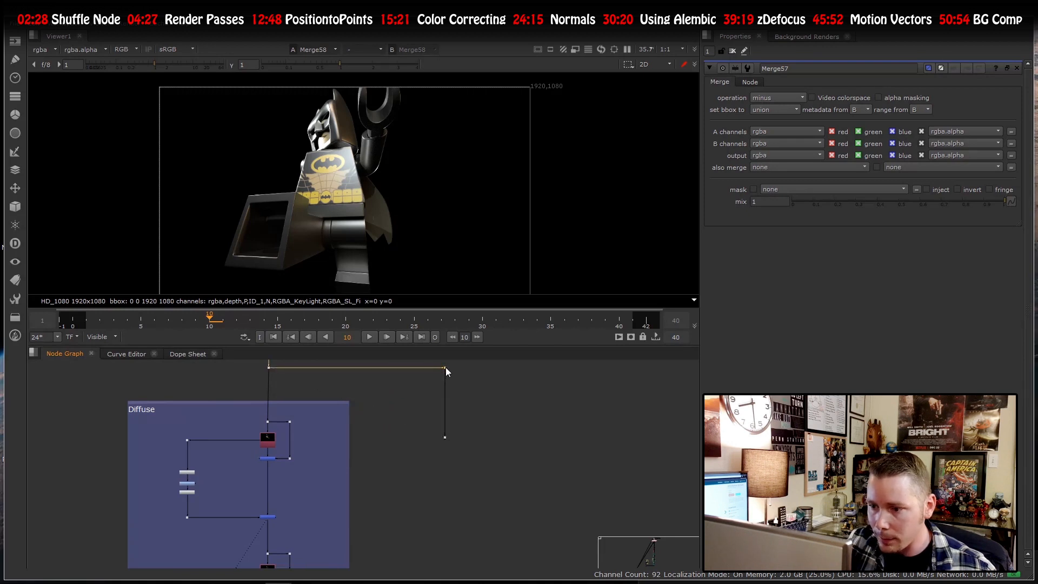
{"action": "scroll", "coordinate": [423, 435], "scroll_direction": "up", "scroll_amount": 3}
{"action": "middle_click_drag", "start_coordinate": [430, 434], "coordinate": [426, 437]}
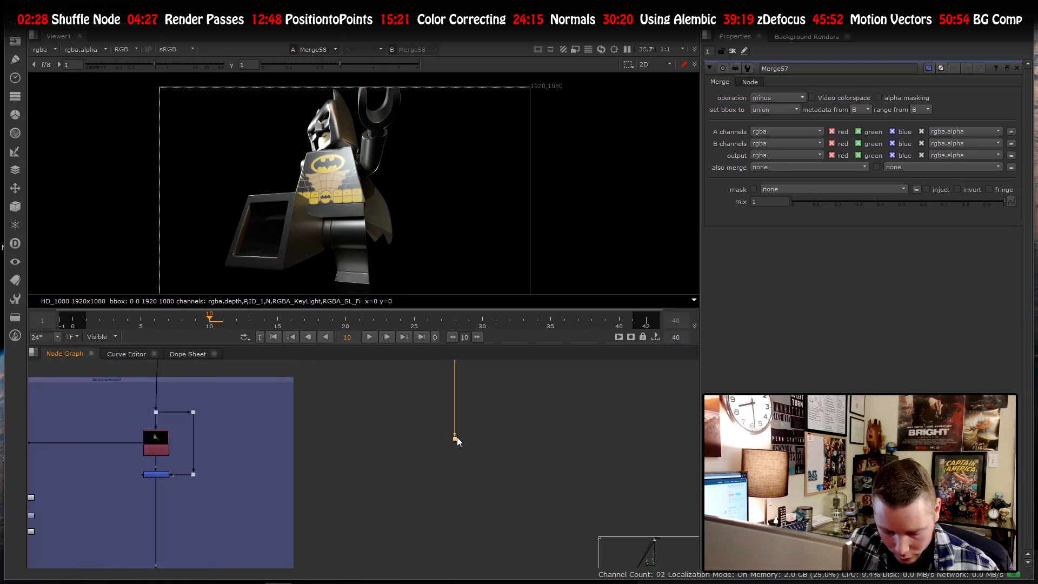
- Add a Shuffle node below the new branch's last dot and set its first input to the diffuse layer
{"action": "key", "text": "Tab"}
{"action": "type", "text": "shuf"}
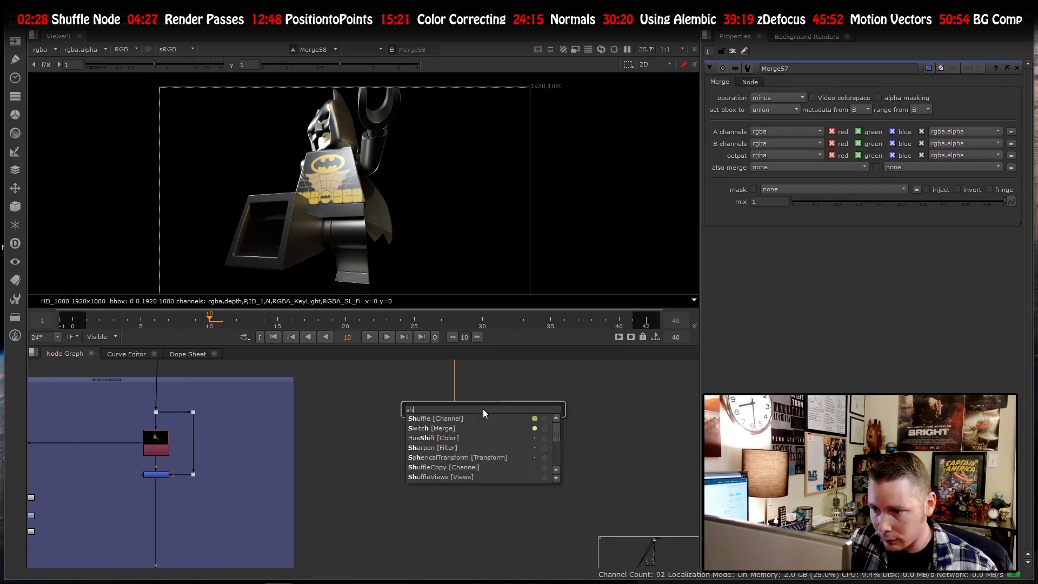
{"action": "key", "text": "Return"}
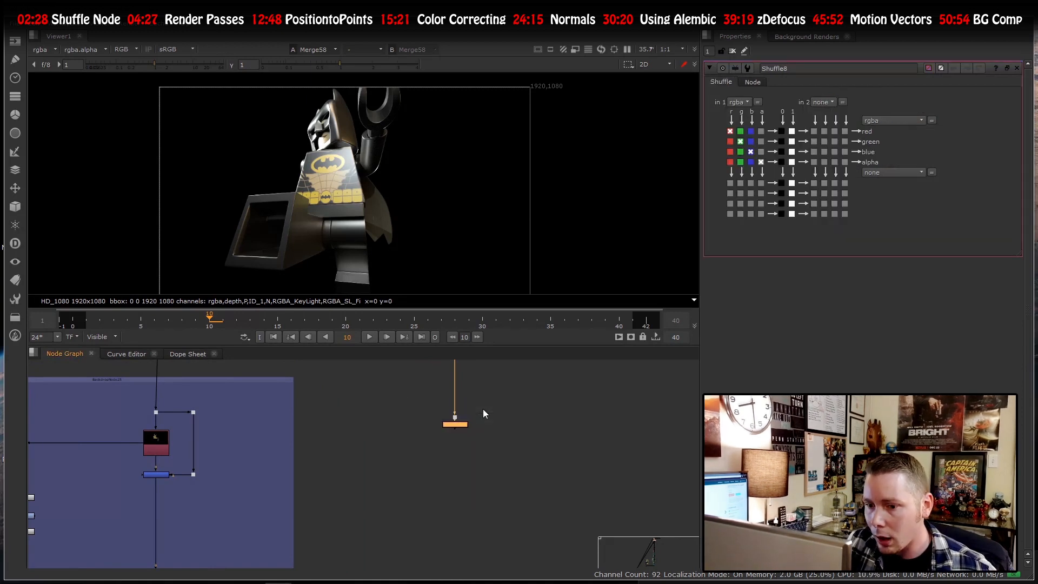
{"action": "left_click_drag", "start_coordinate": [455, 440], "coordinate": [456, 441]}
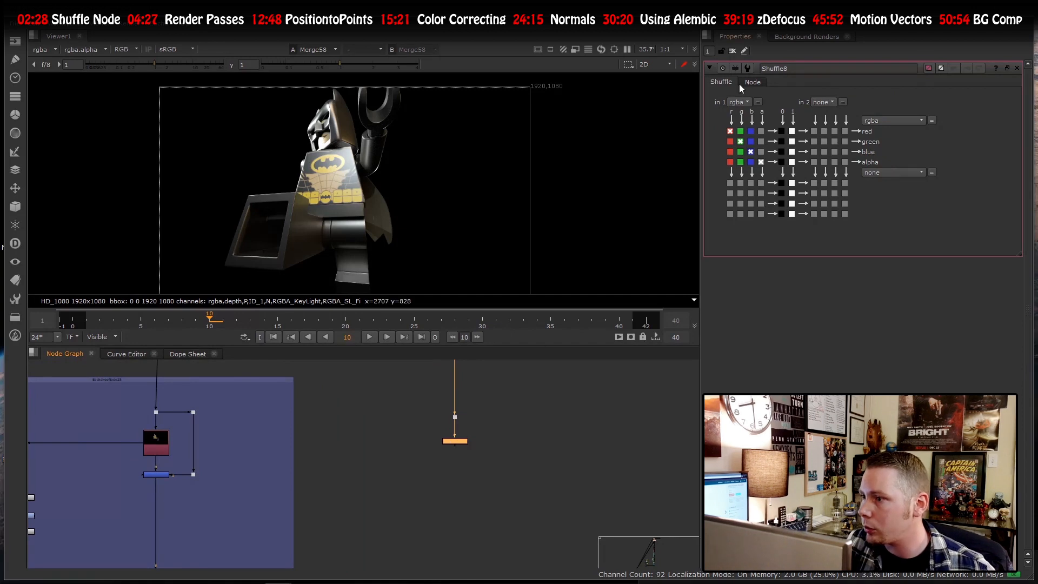
{"action": "left_click", "coordinate": [739, 102]}
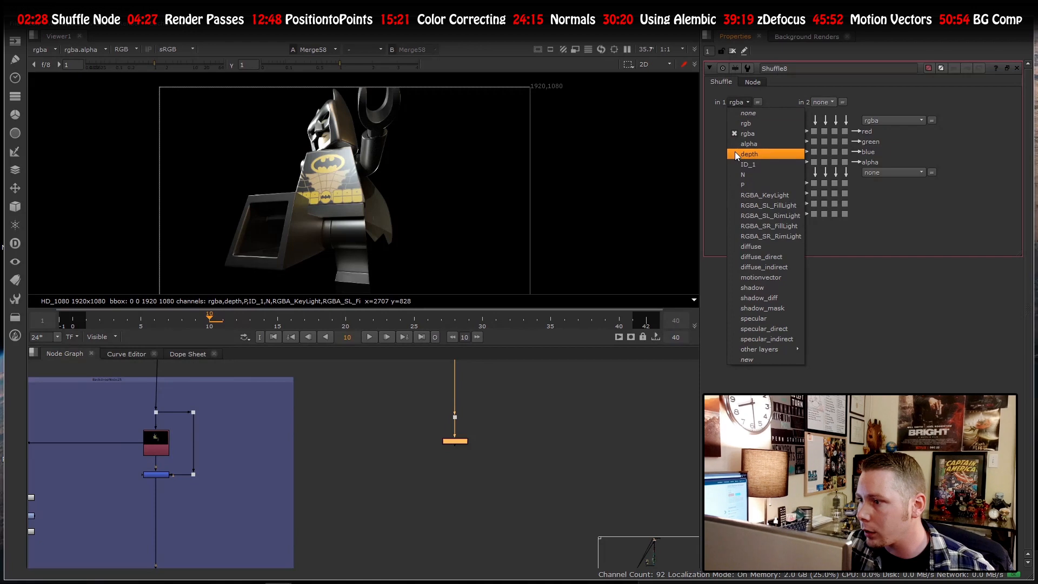
{"action": "left_click", "coordinate": [736, 247]}
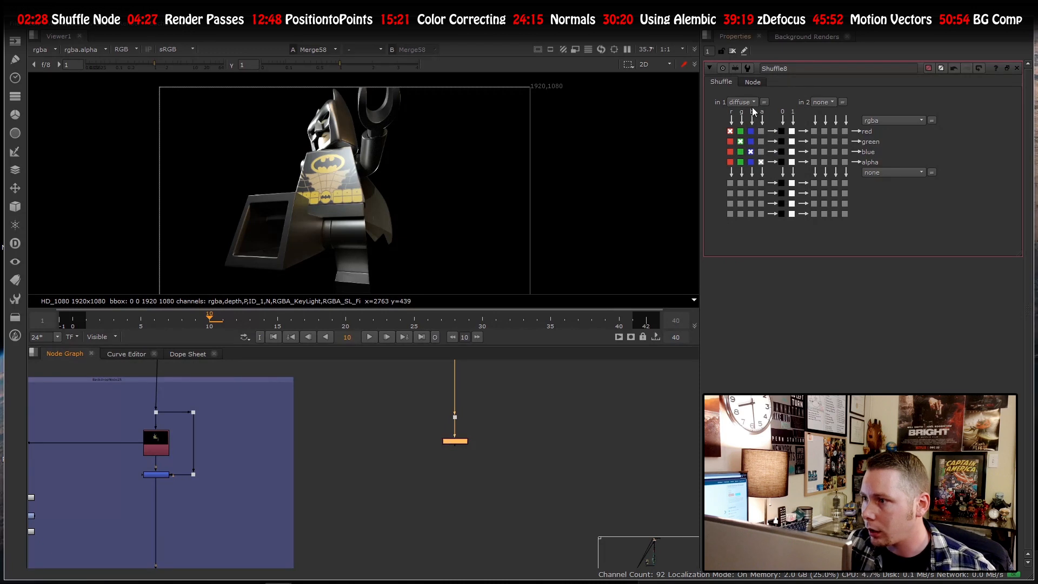
- Copy the label expression "[value in]" from the existing diffuse_indirect shuffle in the purple group
{"action": "left_click", "coordinate": [753, 83]}
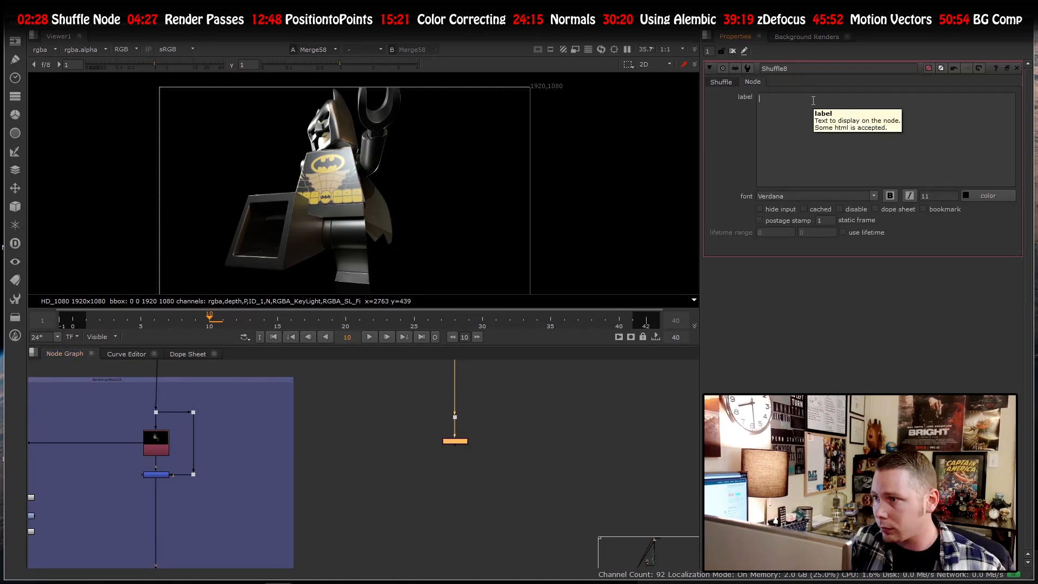
{"action": "type", "text": "["}
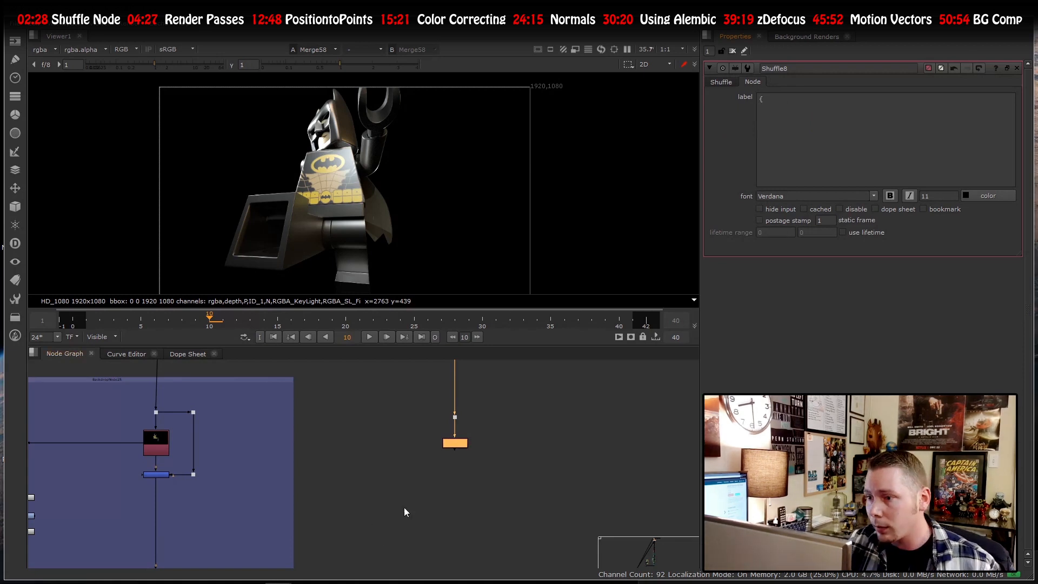
{"action": "scroll", "coordinate": [410, 512], "scroll_direction": "down", "scroll_amount": 5}
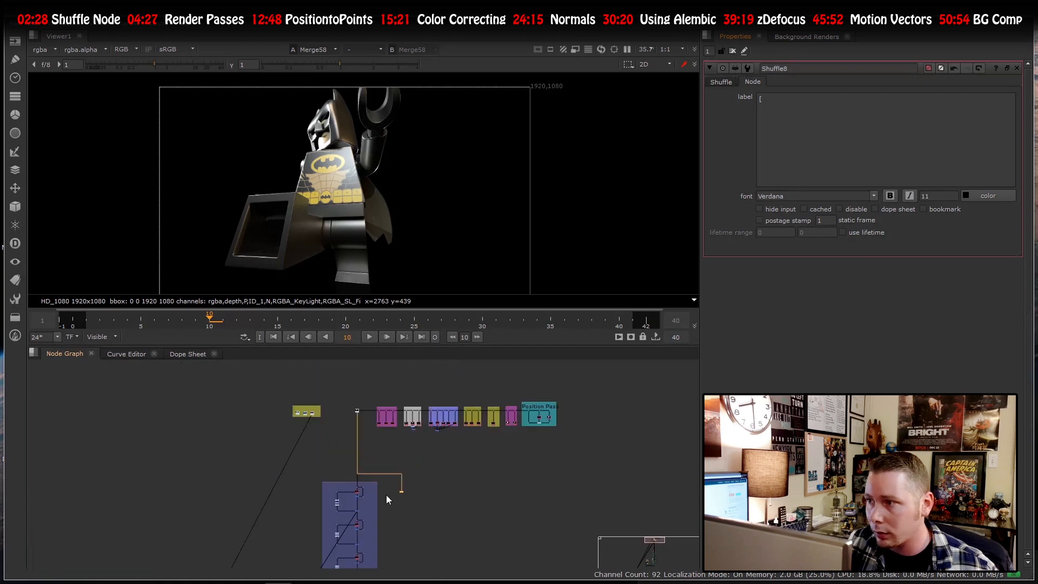
{"action": "scroll", "coordinate": [397, 424], "scroll_direction": "up", "scroll_amount": 5}
{"action": "double_click", "coordinate": [404, 419]}
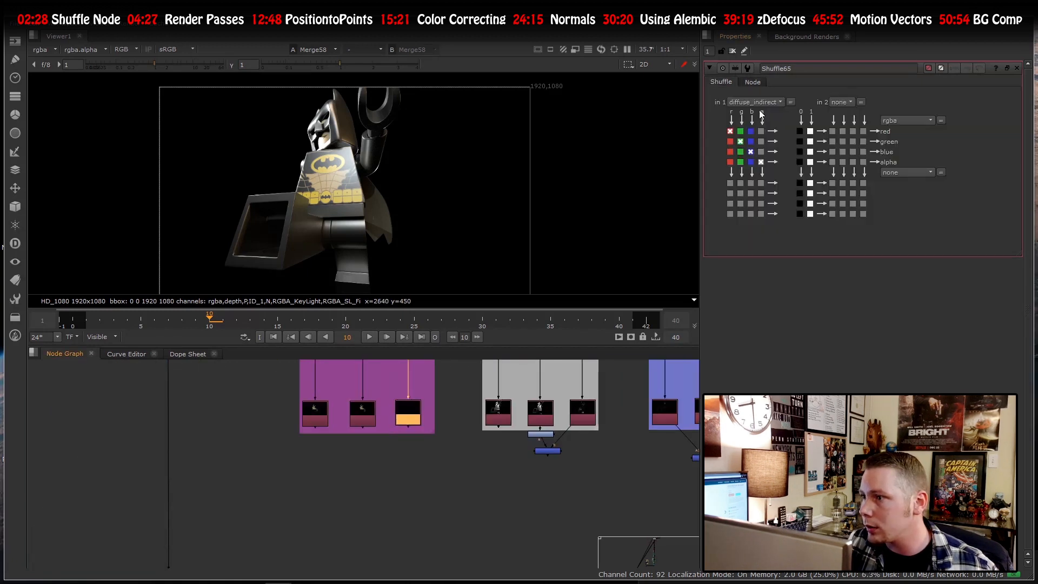
{"action": "left_click", "coordinate": [751, 81]}
{"action": "left_click", "coordinate": [822, 116]}
{"action": "key", "text": "ctrl+a"}
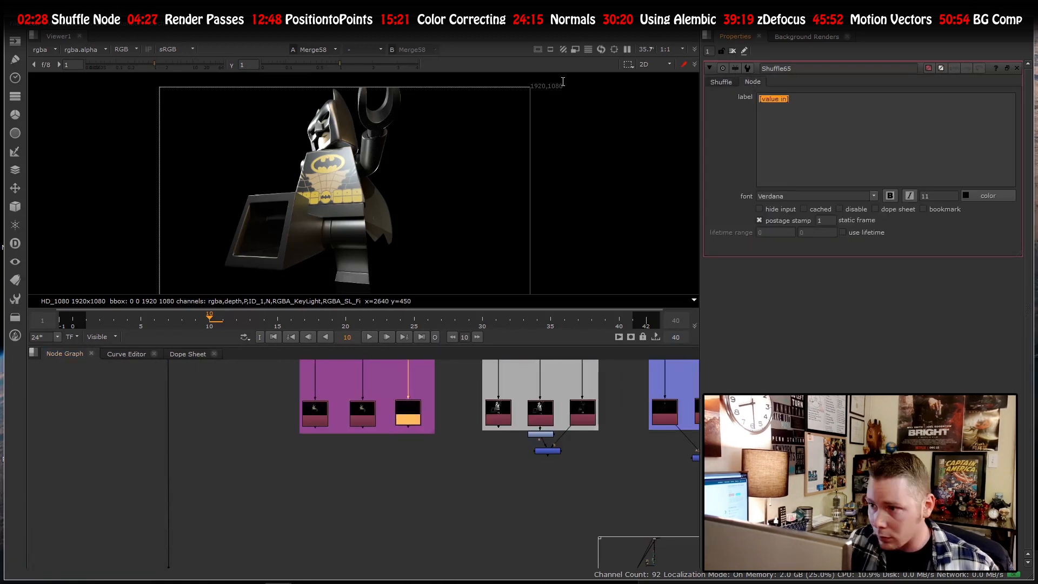
{"action": "key", "text": "ctrl+c"}
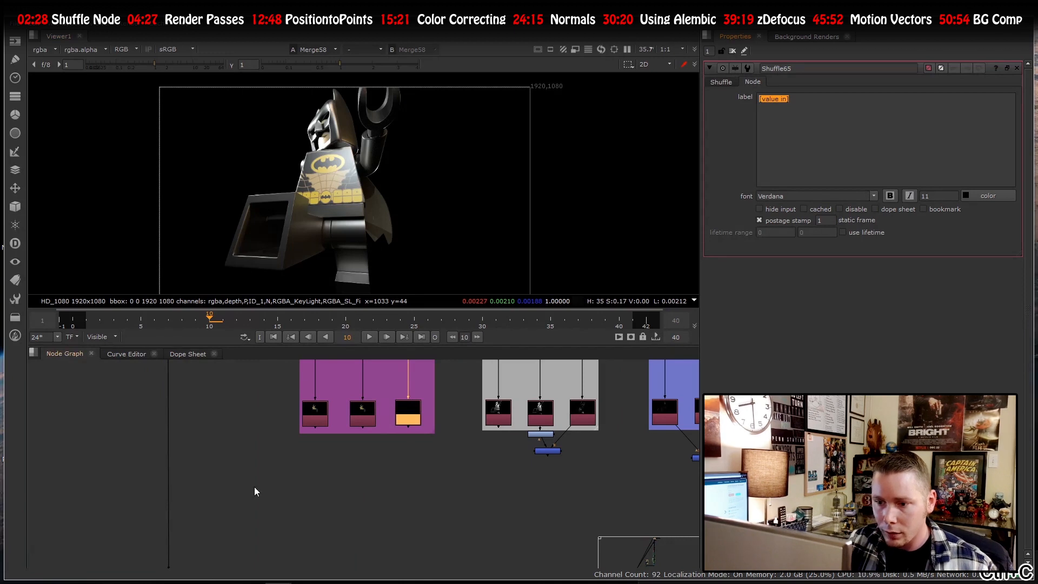
- Replace the new diffuse Shuffle's label with the copied expression "[value in]"
{"action": "scroll", "coordinate": [255, 486], "scroll_direction": "down", "scroll_amount": 5}
{"action": "scroll", "coordinate": [295, 440], "scroll_direction": "down", "scroll_amount": 3}
{"action": "scroll", "coordinate": [315, 525], "scroll_direction": "up", "scroll_amount": 3}
{"action": "scroll", "coordinate": [309, 446], "scroll_direction": "up", "scroll_amount": 3}
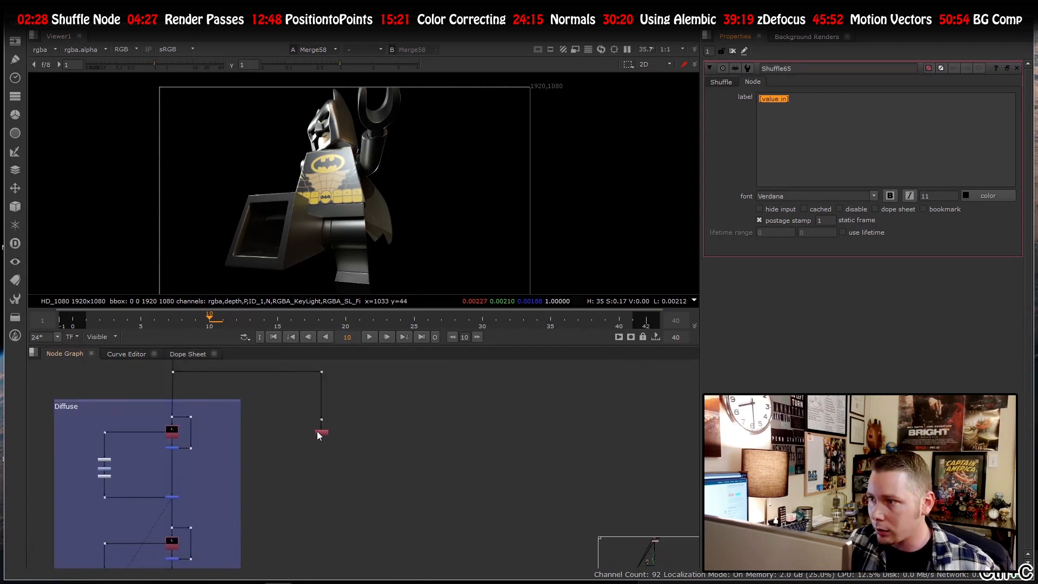
{"action": "left_click", "coordinate": [320, 432]}
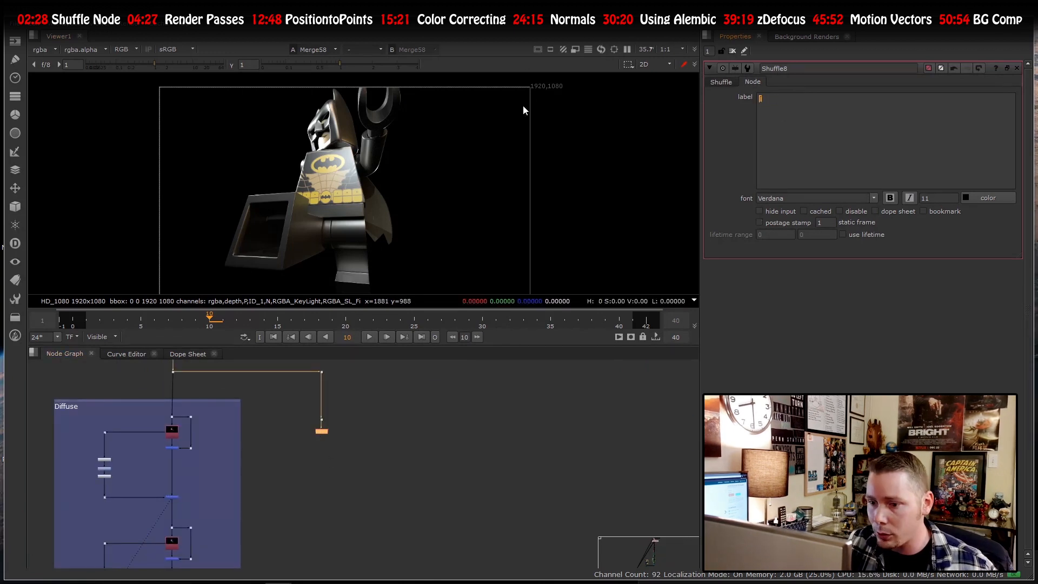
{"action": "key", "text": "ctrl+v"}
- Enable the postage stamp on the new diffuse Shuffle and return to its channel settings
{"action": "scroll", "coordinate": [326, 435], "scroll_direction": "up", "scroll_amount": 5}
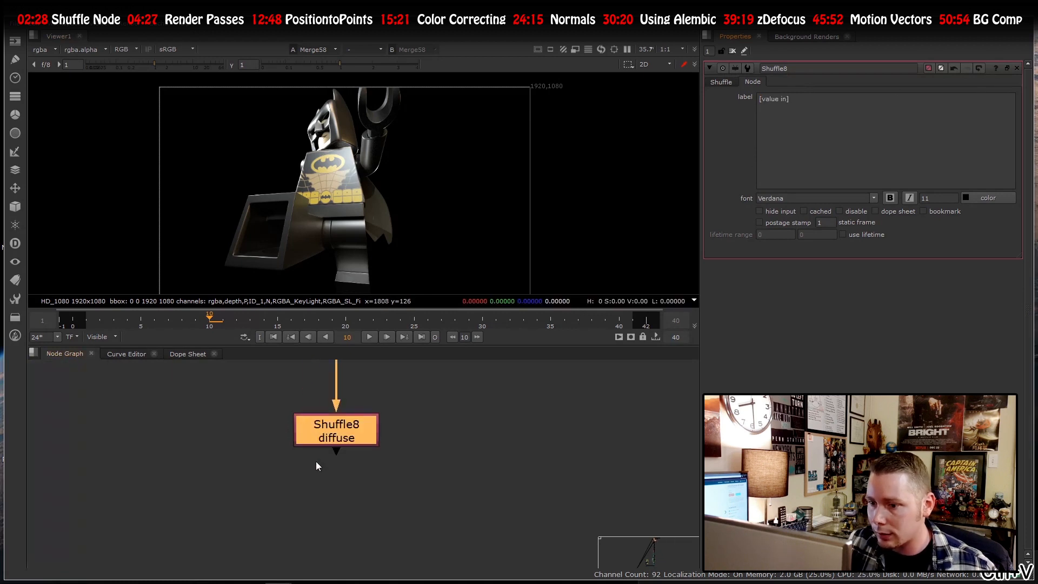
{"action": "left_click", "coordinate": [316, 461]}
{"action": "left_click", "coordinate": [329, 439]}
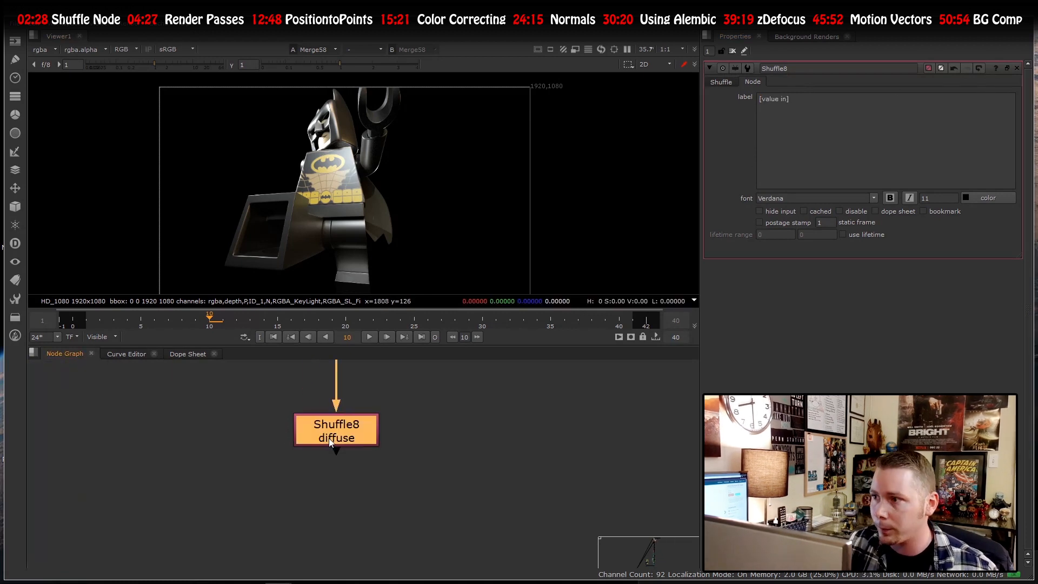
{"action": "key", "text": "alt+p"}
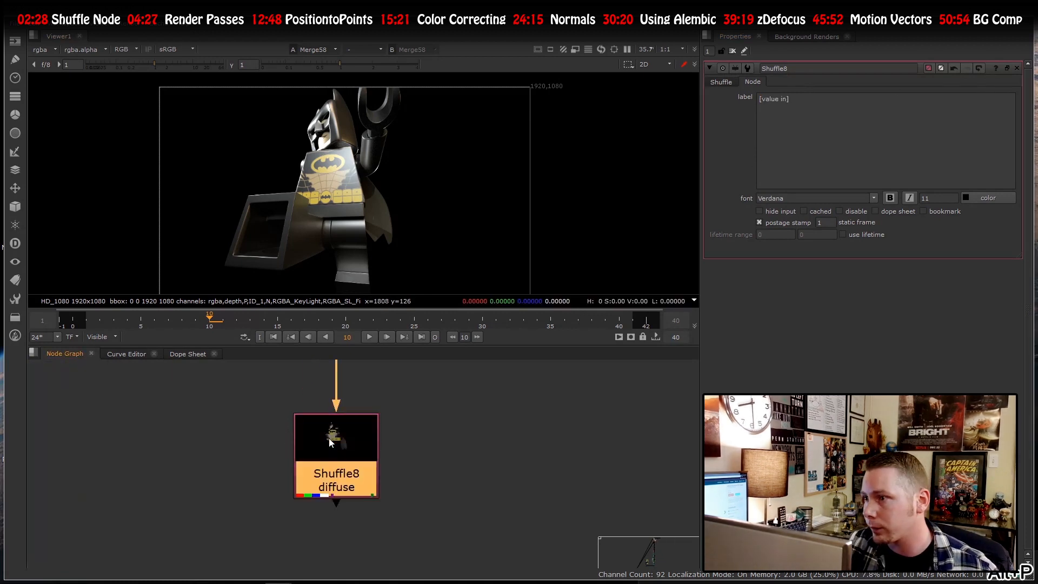
{"action": "left_click", "coordinate": [727, 84]}
- Build a bypass around the new Shuffle with two dots, running horizontally from the dot above it, then straight down
{"action": "scroll", "coordinate": [366, 449], "scroll_direction": "down", "scroll_amount": 8}
{"action": "scroll", "coordinate": [236, 467], "scroll_direction": "up", "scroll_amount": 3}
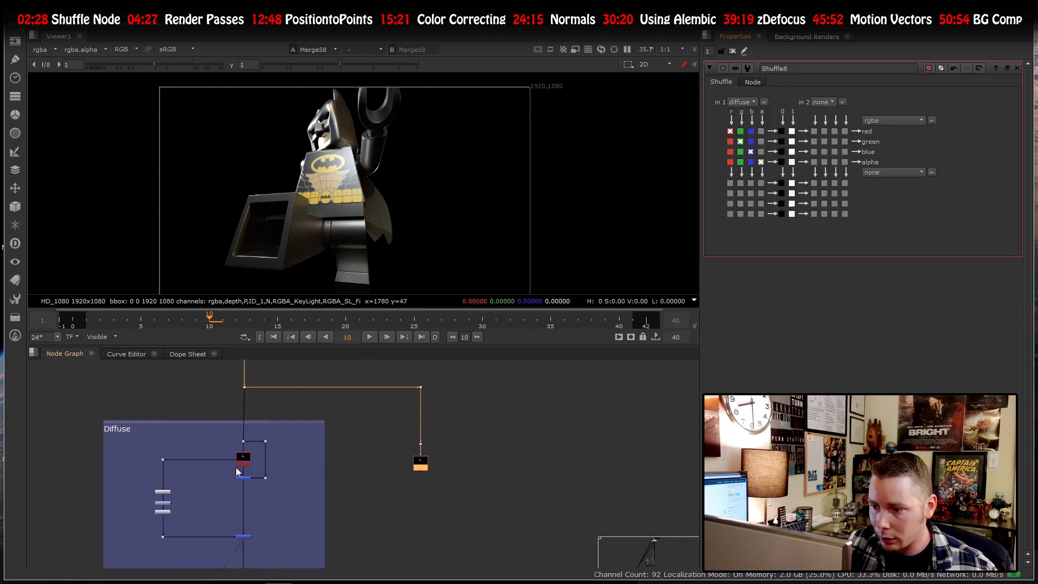
{"action": "scroll", "coordinate": [251, 467], "scroll_direction": "up", "scroll_amount": 3}
{"action": "middle_click_drag", "start_coordinate": [274, 428], "coordinate": [216, 413]}
{"action": "left_click", "coordinate": [526, 411]}
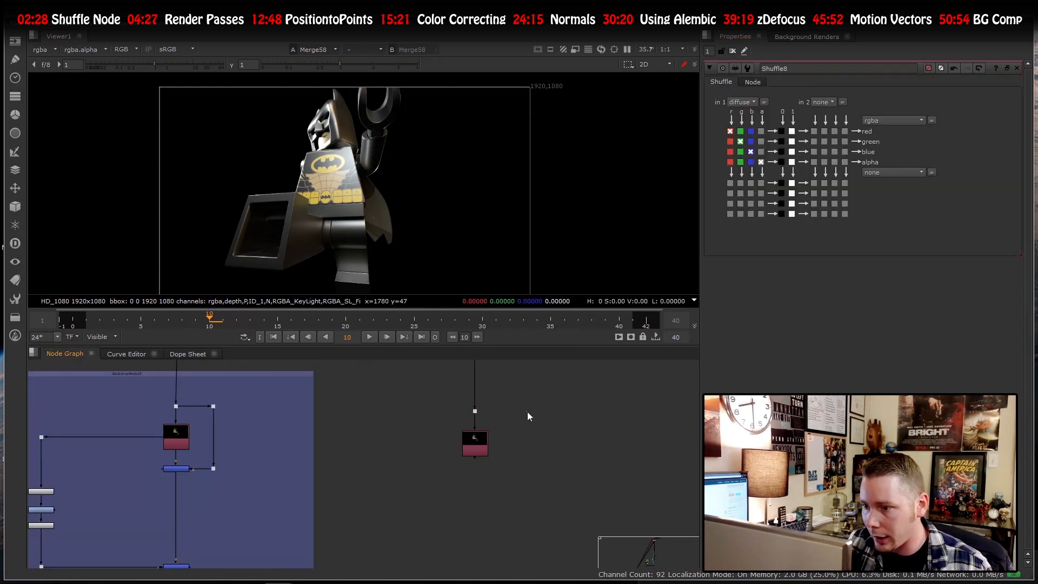
{"action": "left_click", "coordinate": [474, 412]}
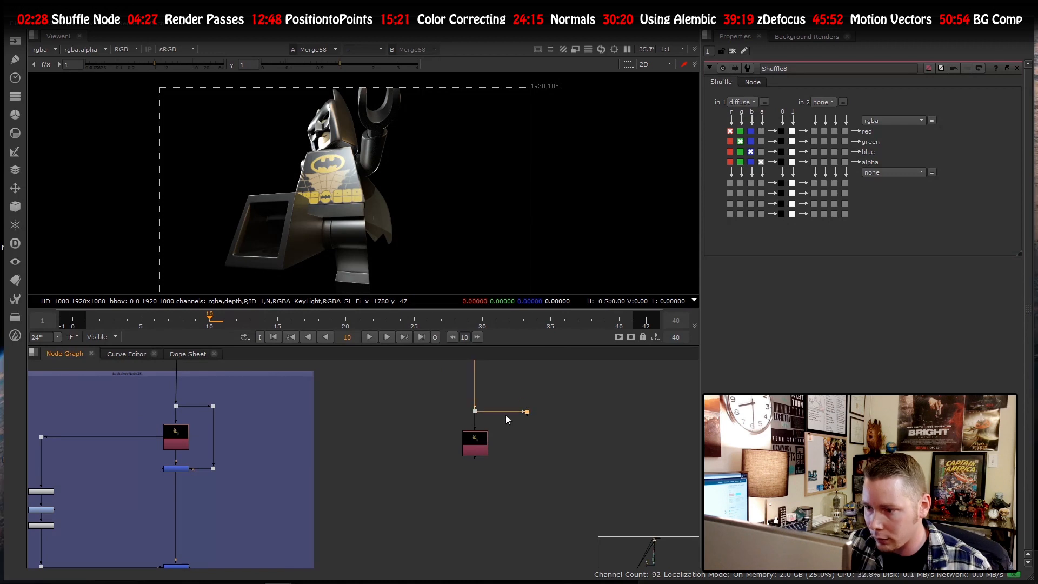
{"action": "left_click", "coordinate": [519, 482]}
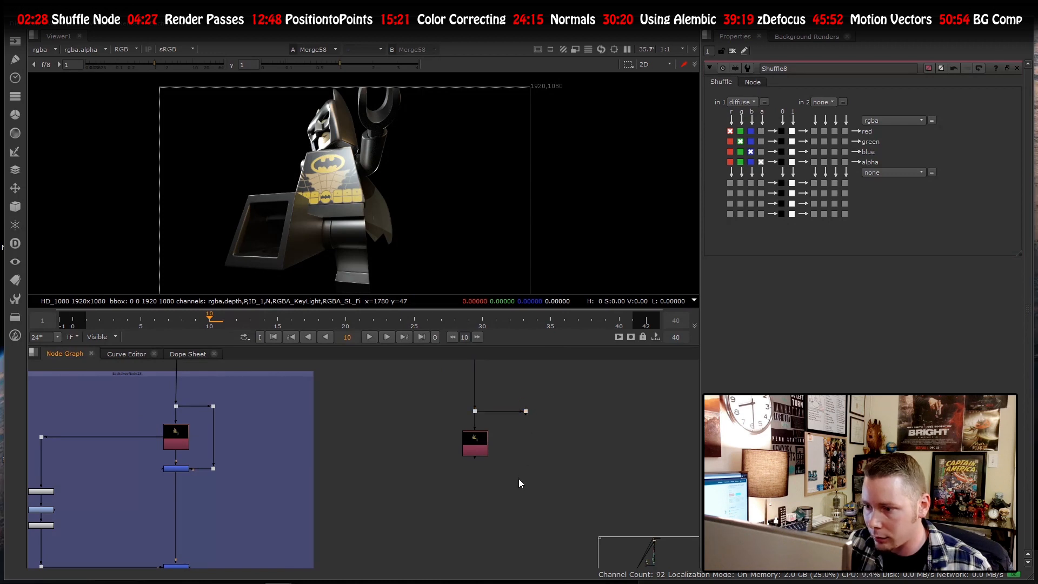
{"action": "left_click_drag", "start_coordinate": [516, 469], "coordinate": [526, 412]}
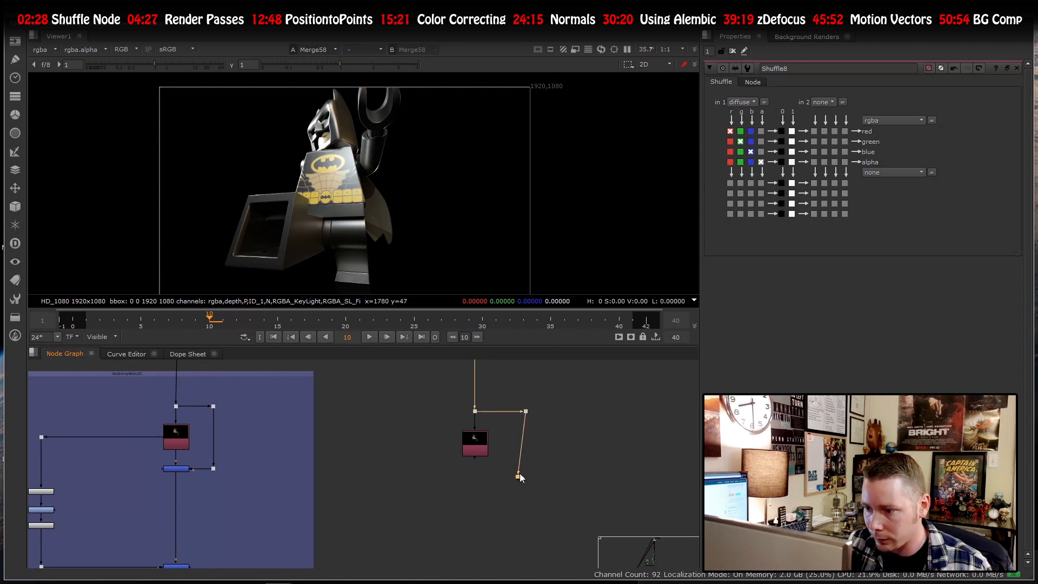
{"action": "left_click_drag", "start_coordinate": [520, 473], "coordinate": [525, 478]}
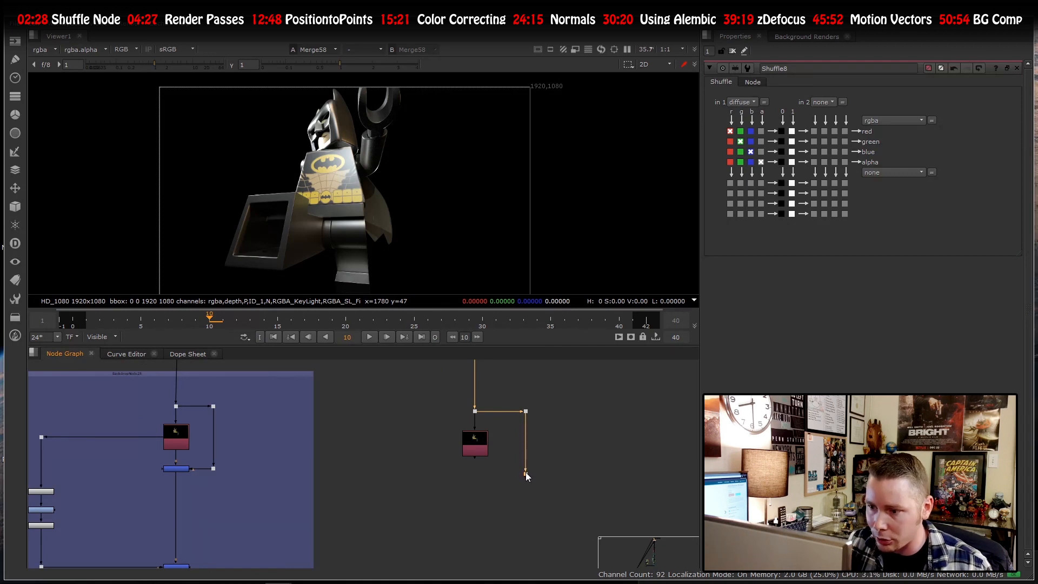
- Add a Merge node below the new diffuse Shuffle and connect its A input to the lower bypass dot
{"action": "left_click", "coordinate": [486, 479]}
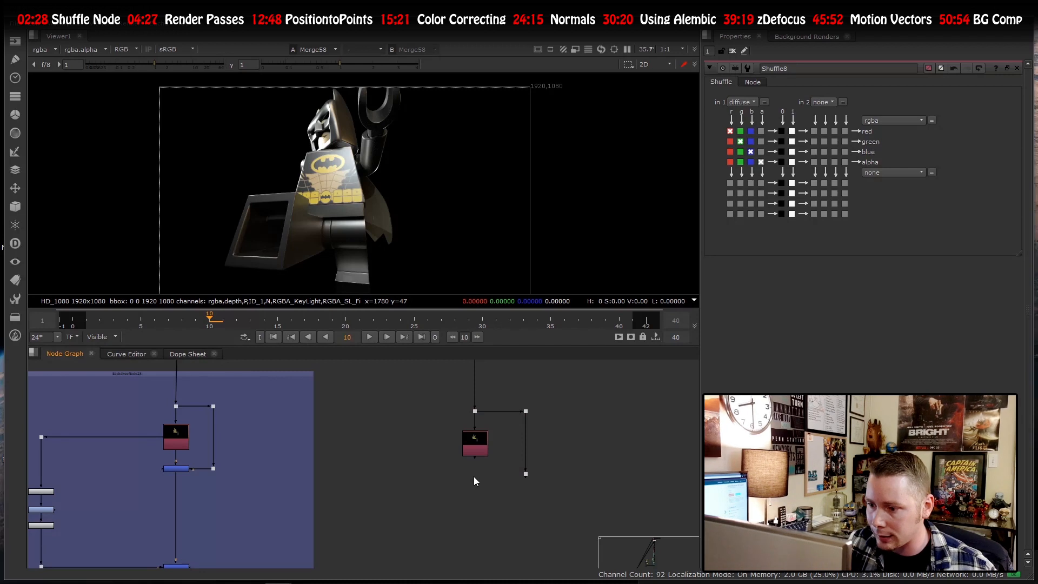
{"action": "key", "text": "m"}
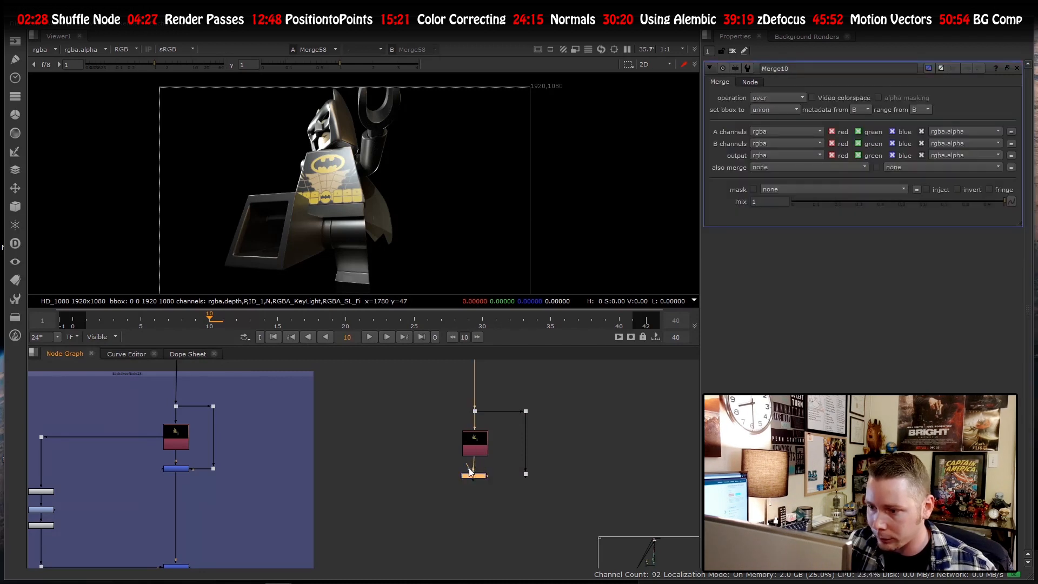
{"action": "left_click_drag", "start_coordinate": [520, 476], "coordinate": [524, 474]}
{"action": "scroll", "coordinate": [470, 477], "scroll_direction": "up", "scroll_amount": 3}
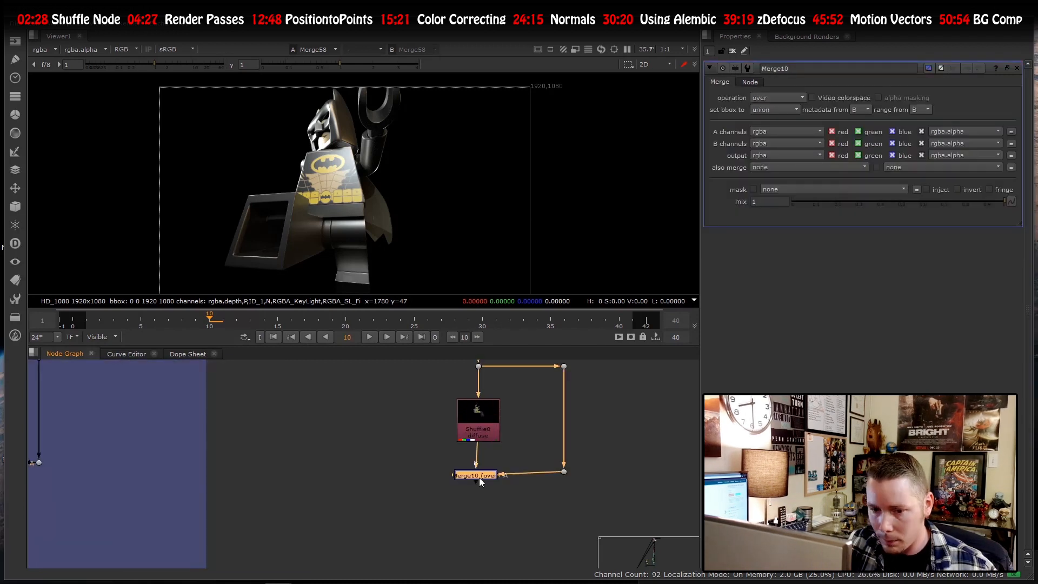
{"action": "scroll", "coordinate": [481, 453], "scroll_direction": "down", "scroll_amount": 3}
{"action": "scroll", "coordinate": [81, 434], "scroll_direction": "up", "scroll_amount": 1}
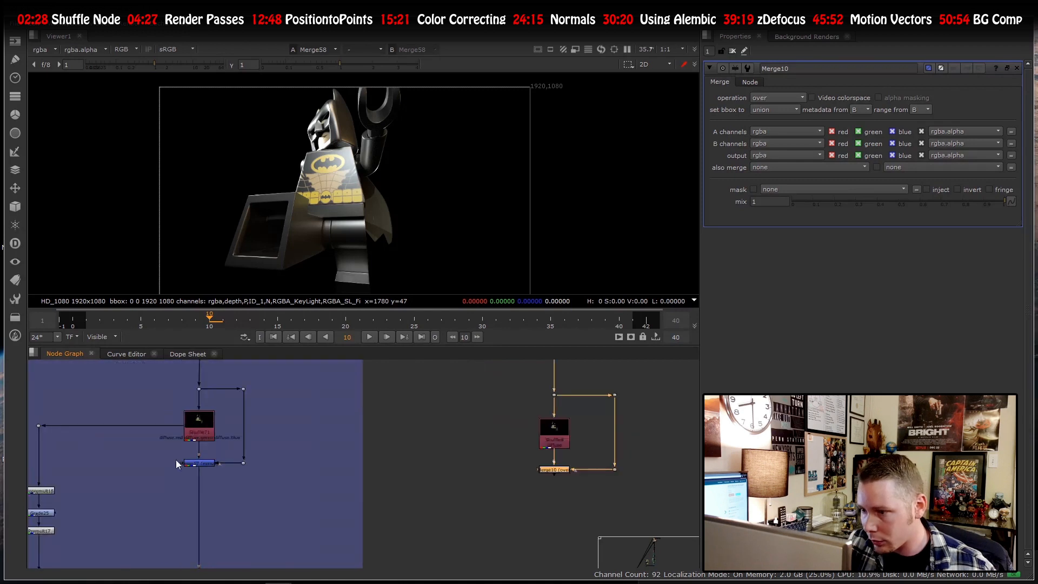
{"action": "scroll", "coordinate": [565, 466], "scroll_direction": "down", "scroll_amount": 3}
{"action": "scroll", "coordinate": [562, 454], "scroll_direction": "up", "scroll_amount": 4}
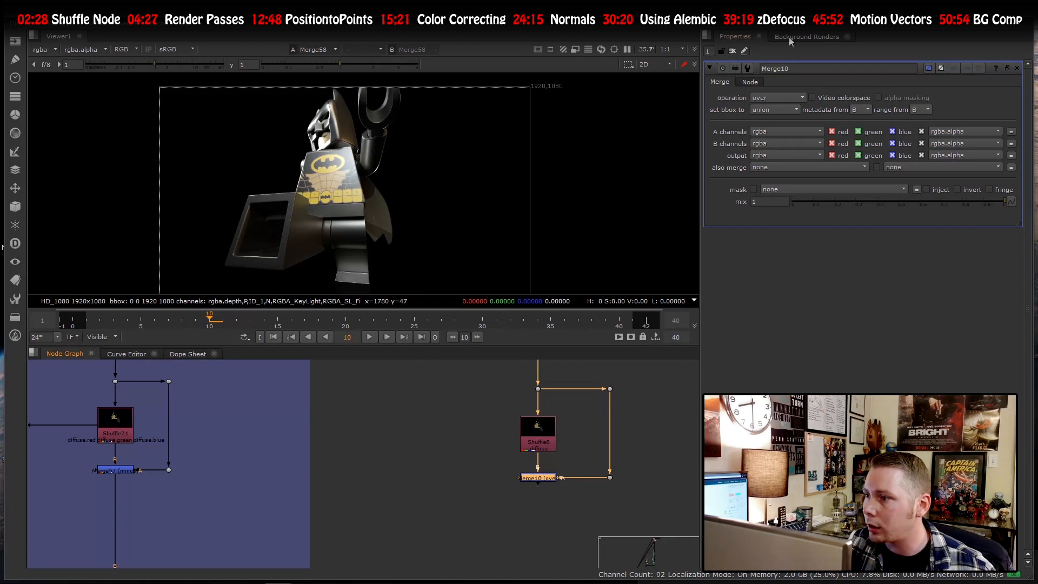
- Set the new Merge's operation to minus and display its result through viewer input 1
{"action": "left_click", "coordinate": [760, 100]}
{"action": "left_click", "coordinate": [782, 199]}
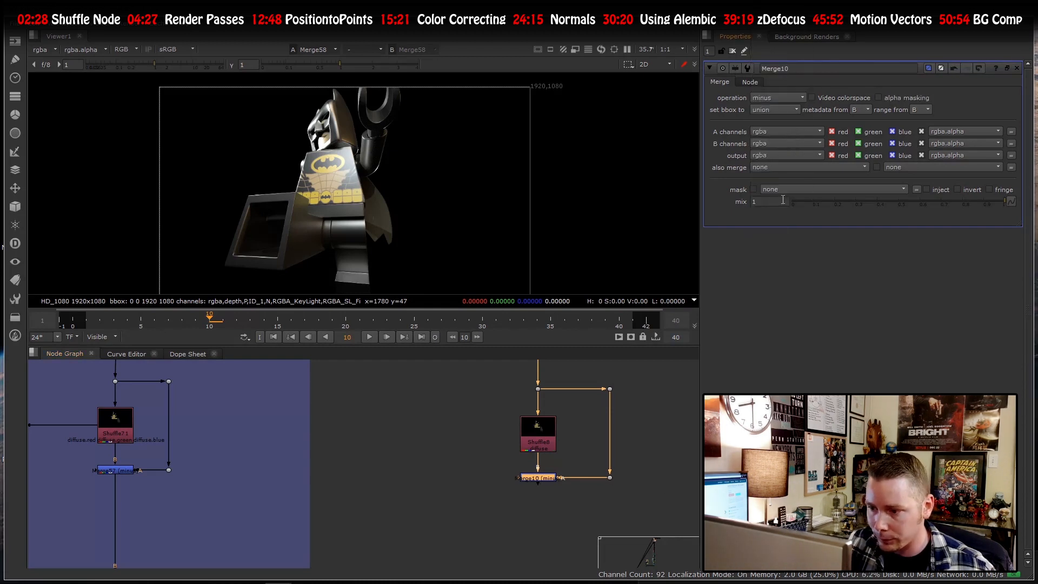
{"action": "scroll", "coordinate": [506, 475], "scroll_direction": "down", "scroll_amount": 3}
{"action": "scroll", "coordinate": [519, 463], "scroll_direction": "up", "scroll_amount": 4}
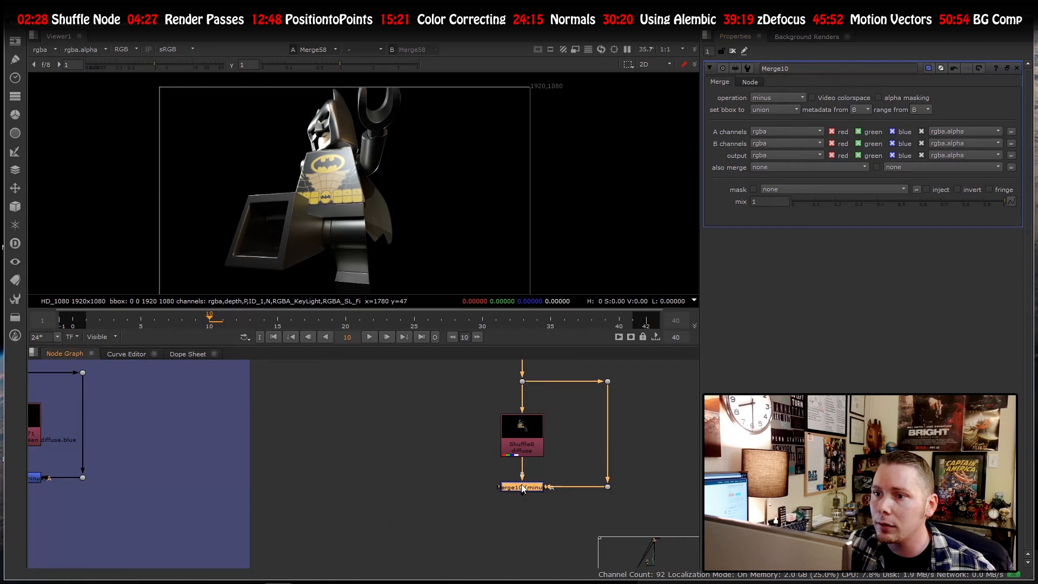
{"action": "key", "text": "1"}
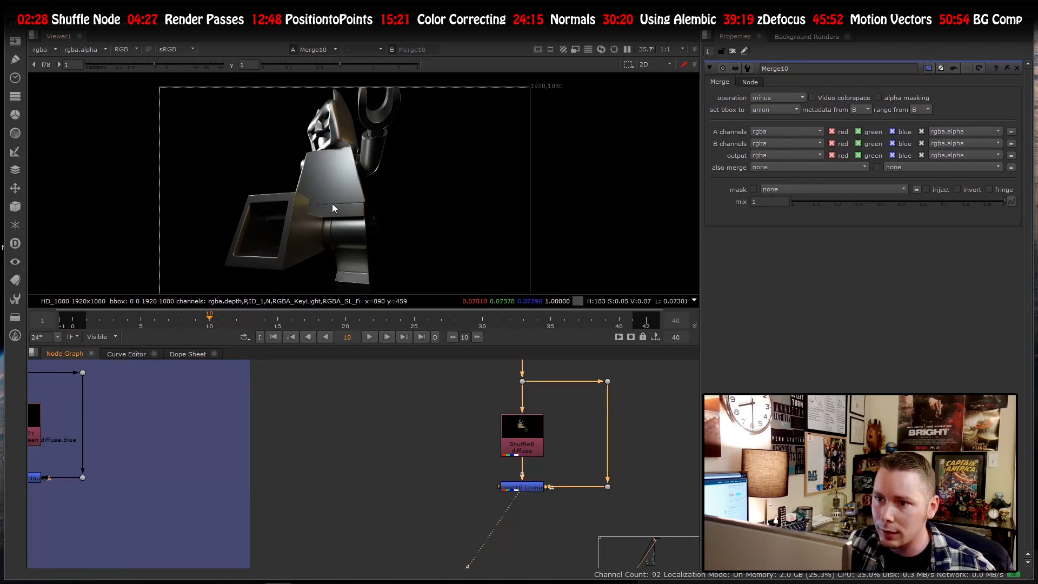
{"action": "scroll", "coordinate": [362, 173], "scroll_direction": "down", "scroll_amount": 2}
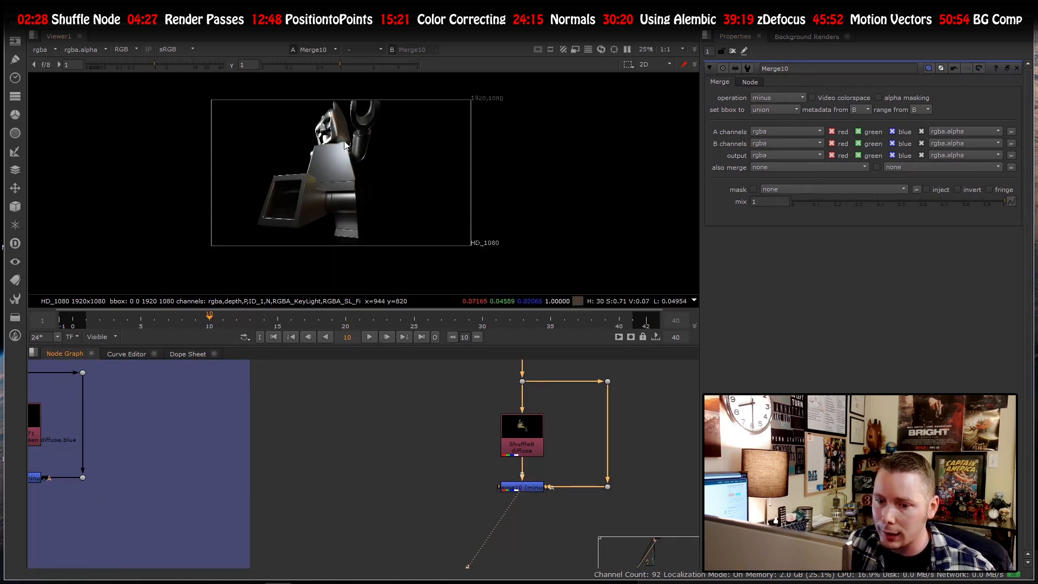
{"action": "scroll", "coordinate": [361, 168], "scroll_direction": "up", "scroll_amount": 1}
{"action": "scroll", "coordinate": [362, 168], "scroll_direction": "up", "scroll_amount": 1}
{"action": "scroll", "coordinate": [481, 423], "scroll_direction": "down", "scroll_amount": 3}
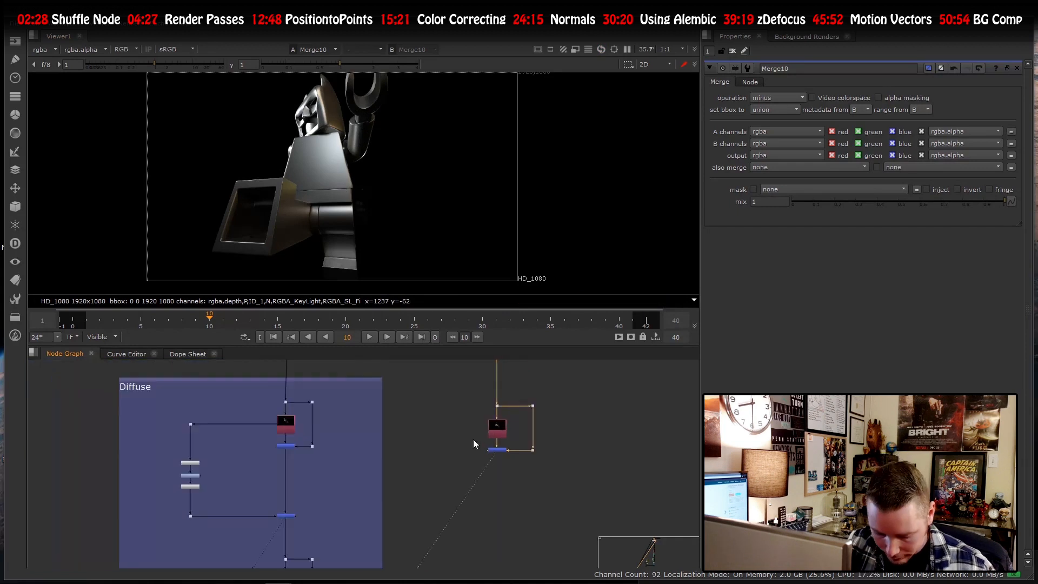
- Add a dot beside the new diffuse Shuffle, connect it to the Shuffle's output and align it horizontally
{"action": "scroll", "coordinate": [465, 433], "scroll_direction": "up", "scroll_amount": 1}
{"action": "left_click", "coordinate": [406, 419]}
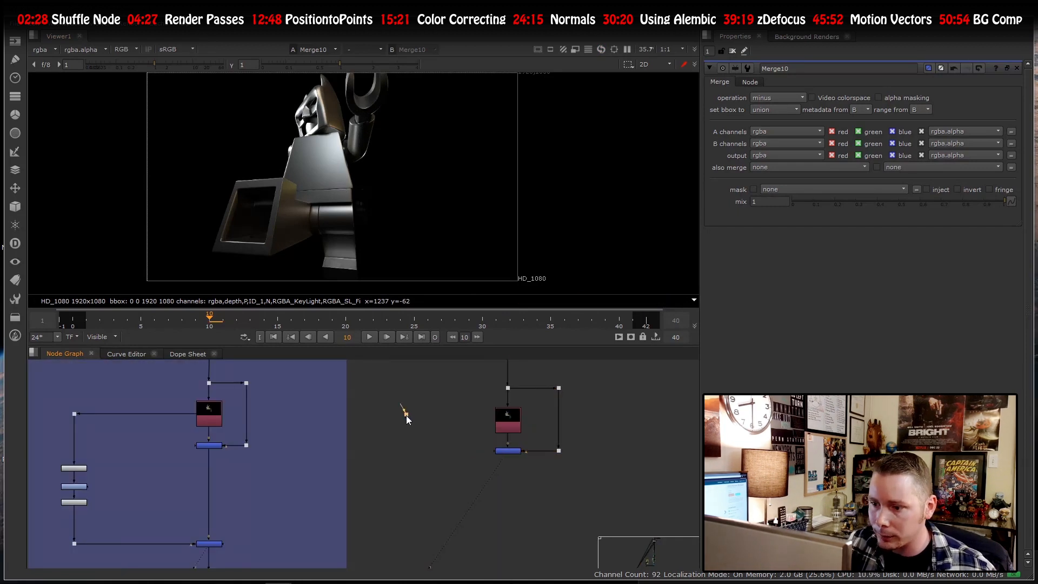
{"action": "mouse_move", "coordinate": [404, 404]}
{"action": "left_mouse_down"}
{"action": "mouse_move", "coordinate": [504, 422]}
{"action": "mouse_move", "coordinate": [408, 420]}
{"action": "left_mouse_up"}
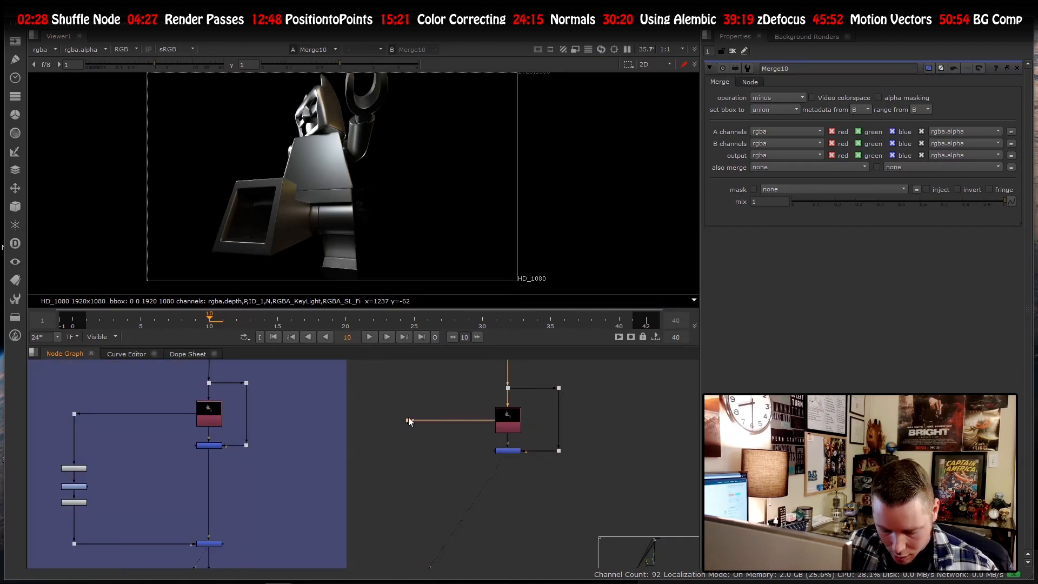
- Add an Unpremult node on the dot branching from the new diffuse Shuffle and place it directly below that dot
{"action": "key", "text": "Tab"}
{"action": "type", "text": "u"}
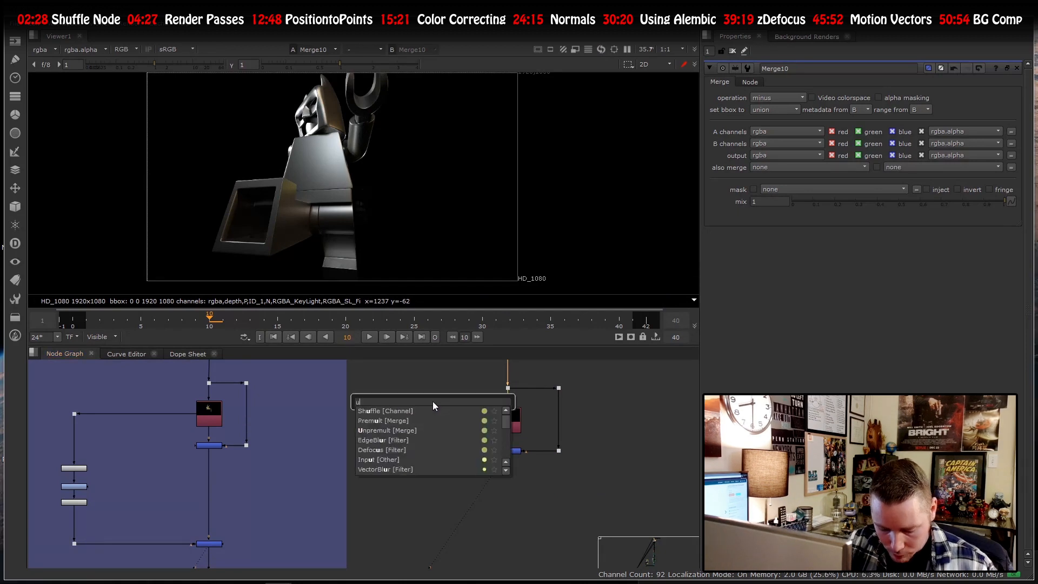
{"action": "type", "text": "npremult"}
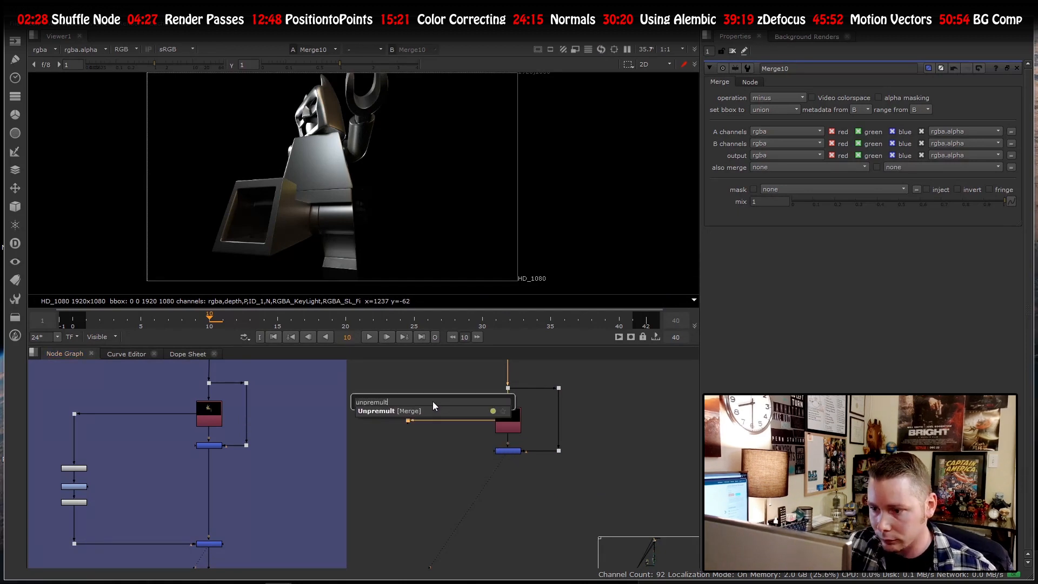
{"action": "key", "text": "Return"}
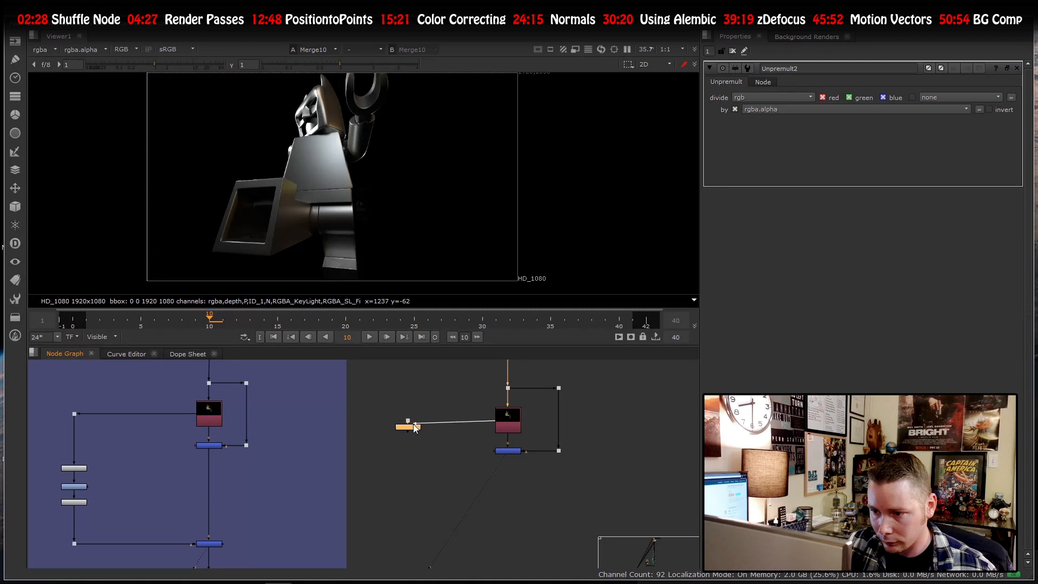
{"action": "left_click_drag", "start_coordinate": [410, 421], "coordinate": [410, 442]}
- Add a Grade node followed by a Premult node beneath the Unpremult, spacing them evenly in the vertical branch
{"action": "key", "text": "g"}
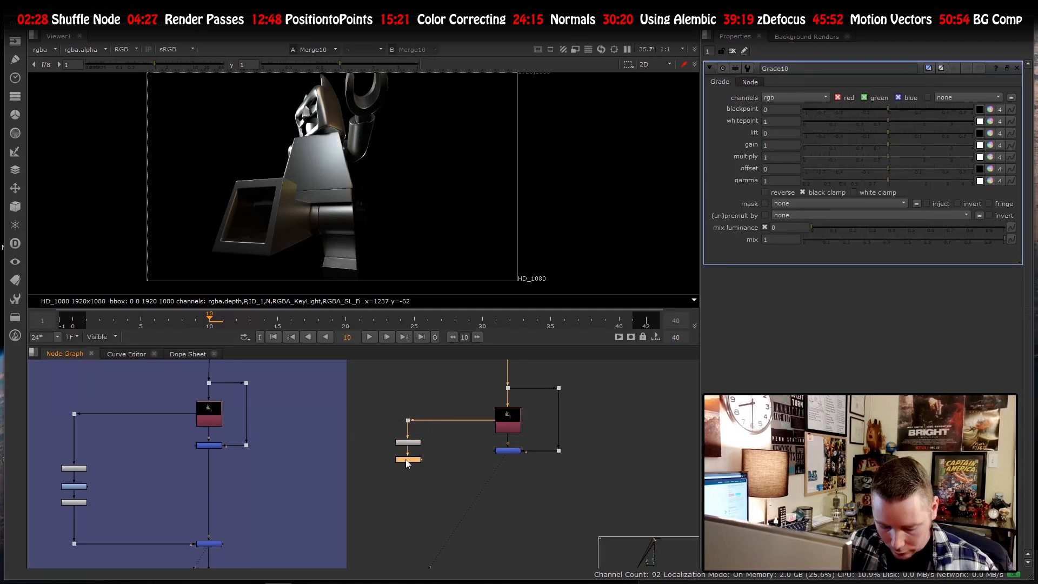
{"action": "key", "text": "Tab"}
{"action": "type", "text": "premult"}
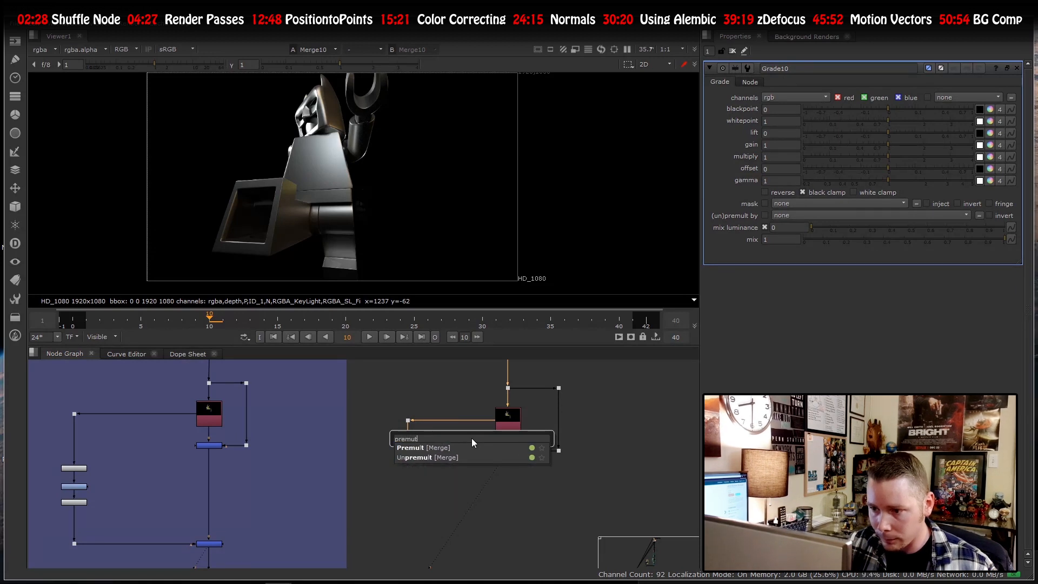
{"action": "key", "text": "Return"}
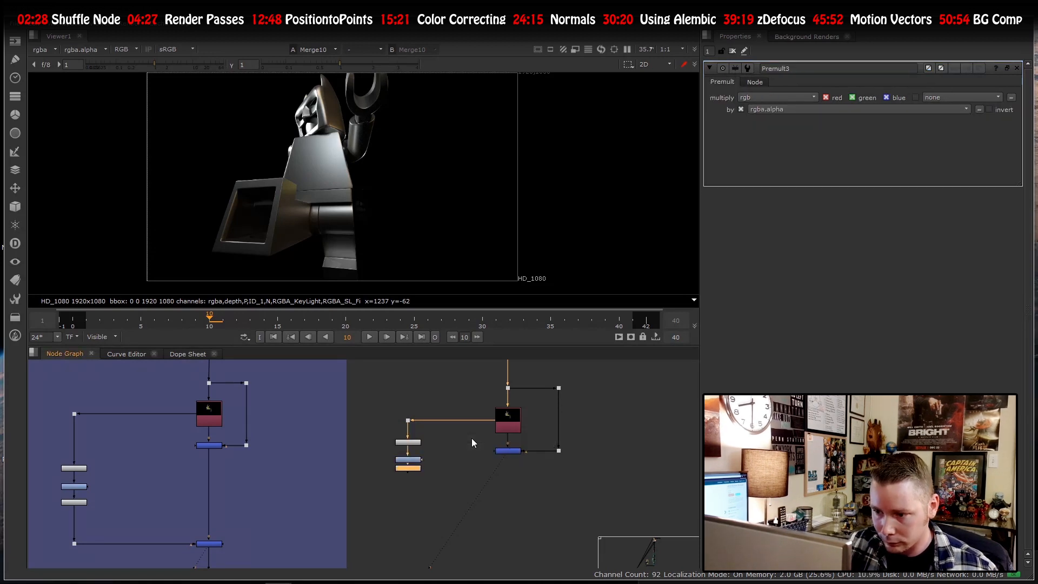
{"action": "left_click_drag", "start_coordinate": [407, 471], "coordinate": [407, 480]}
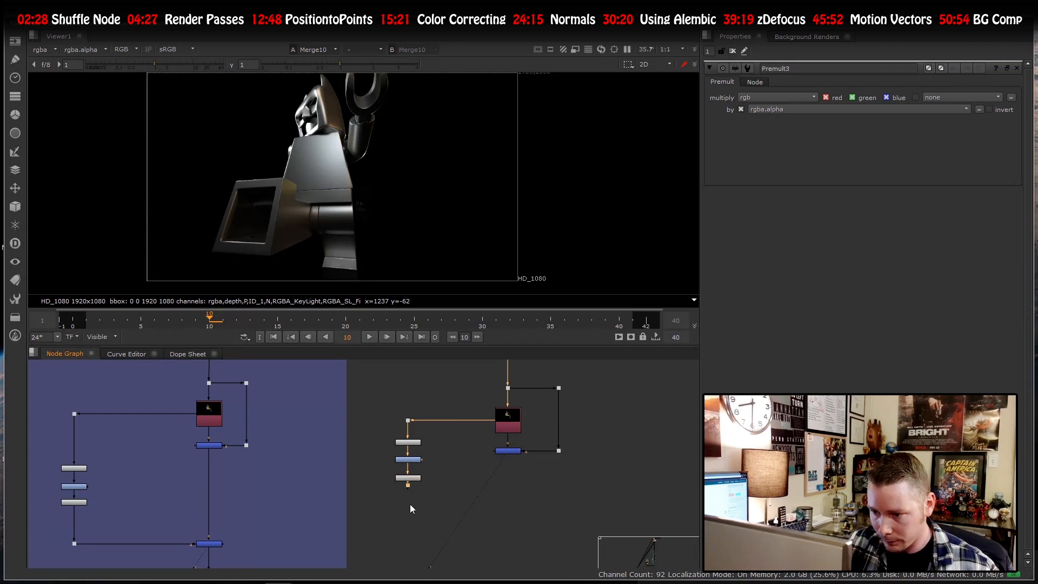
- Add a dot below the Premult and a Merge with A from that dot and B from the minus Merge, aligned with both
{"action": "key", "text": "."}
{"action": "left_click_drag", "start_coordinate": [406, 517], "coordinate": [407, 522]}
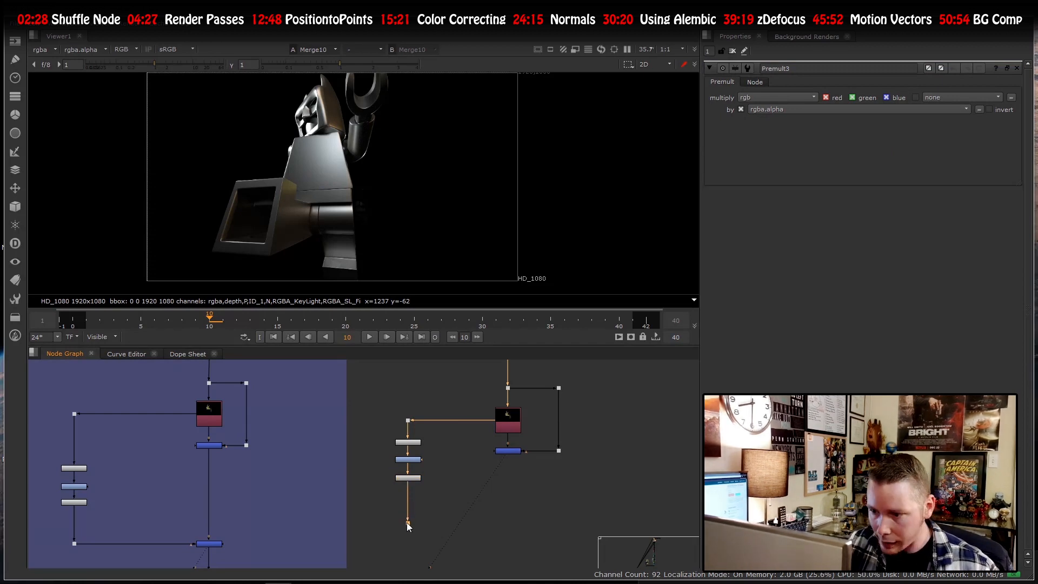
{"action": "key", "text": "m"}
{"action": "left_click_drag", "start_coordinate": [475, 509], "coordinate": [408, 522]}
{"action": "left_click_drag", "start_coordinate": [507, 473], "coordinate": [508, 455]}
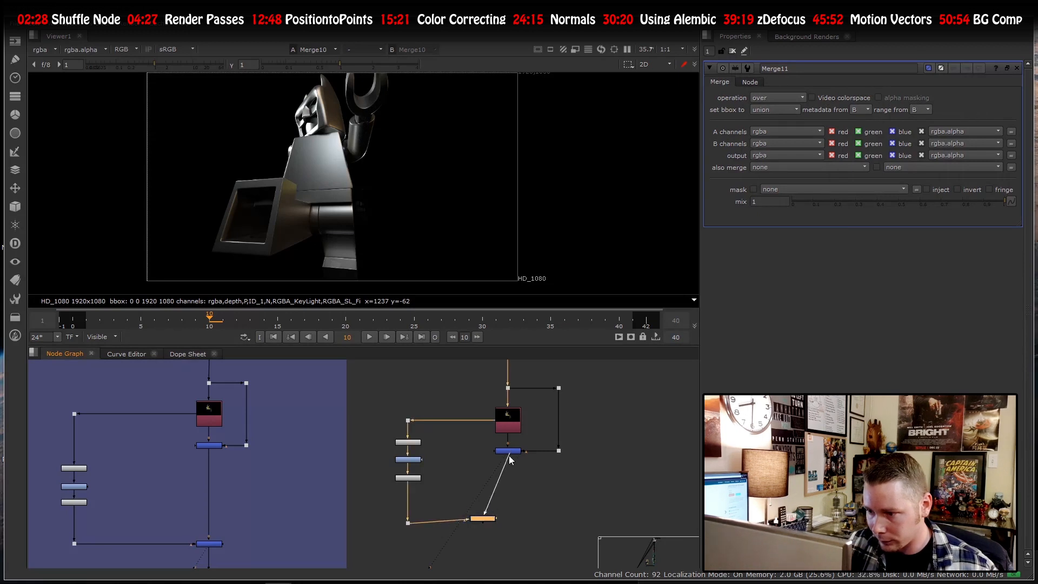
{"action": "left_click_drag", "start_coordinate": [479, 520], "coordinate": [506, 525]}
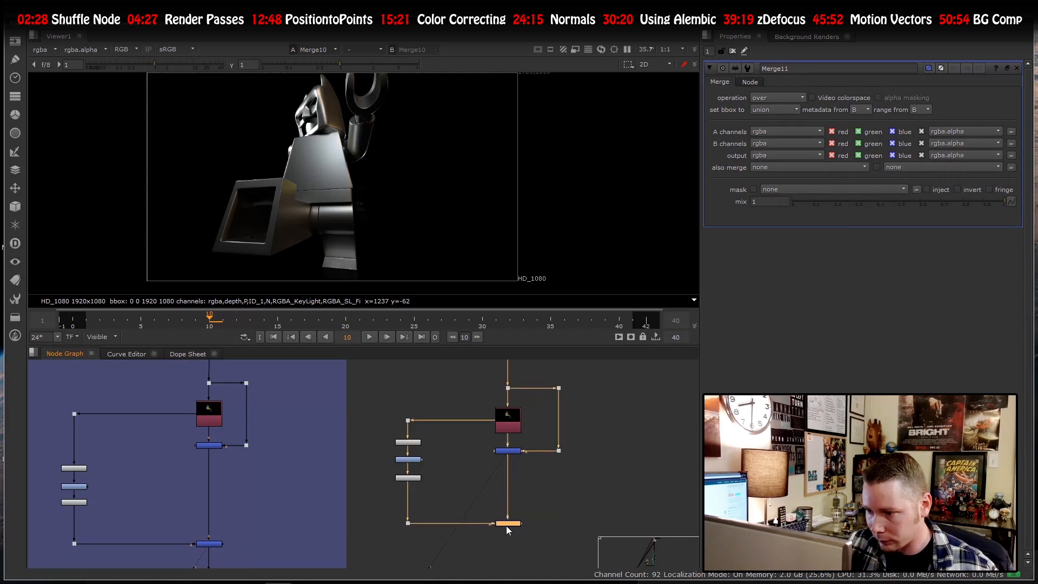
- Display the recombining Merge through viewer input 1 and set its operation to plus
{"action": "key", "text": "1"}
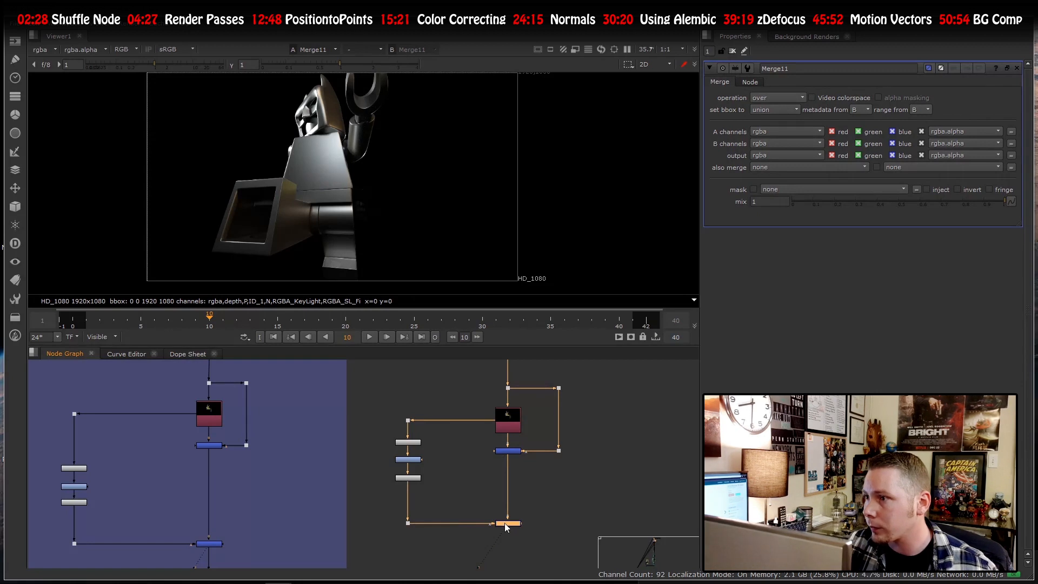
{"action": "left_click", "coordinate": [767, 97]}
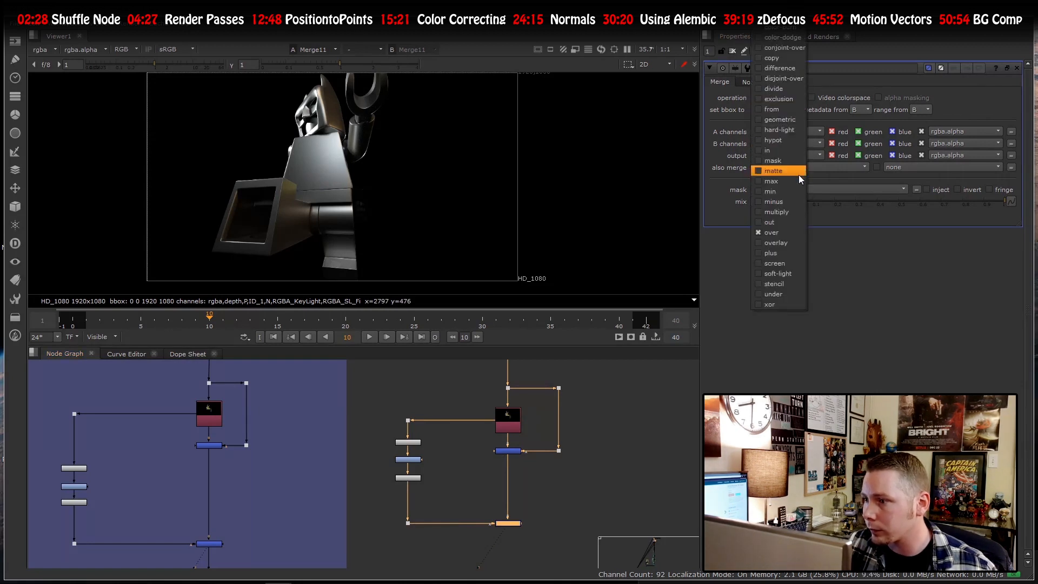
{"action": "left_click", "coordinate": [776, 252]}
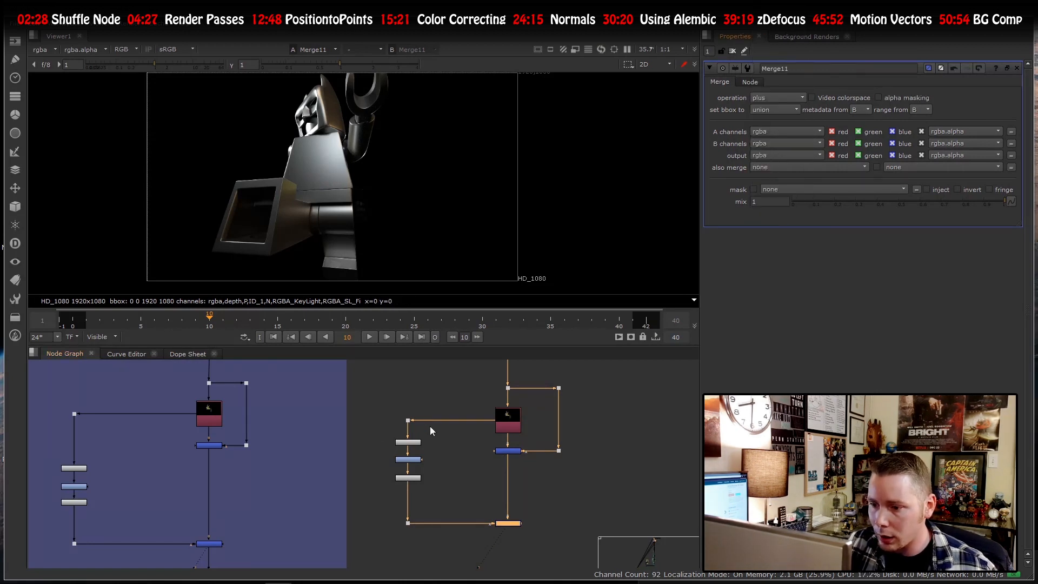
- Select all nodes of the rebuilt diffuse setup, from the dot above the Shuffle down to the plus Merge
{"action": "left_click_drag", "start_coordinate": [366, 435], "coordinate": [429, 489]}
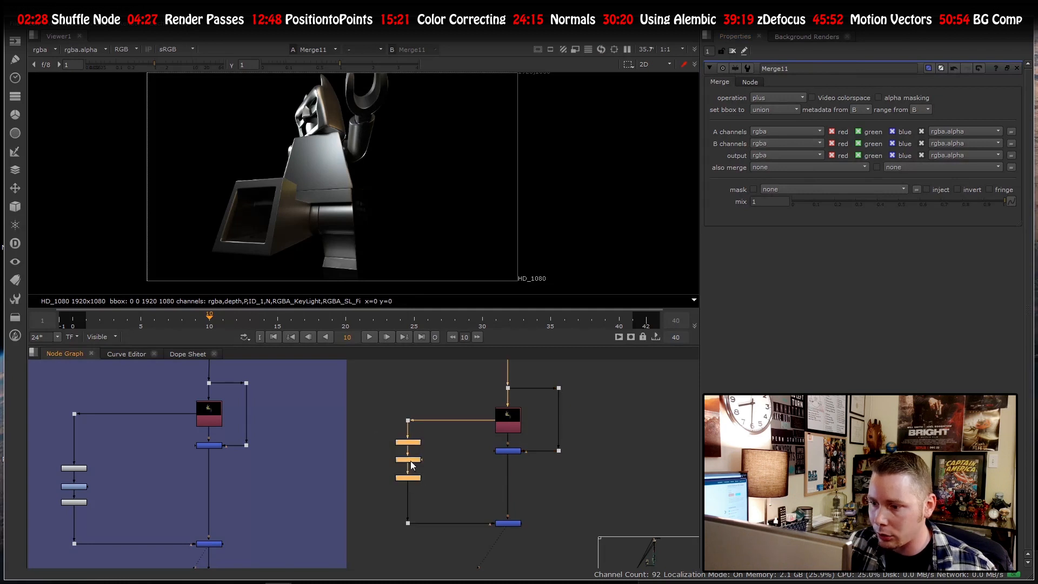
{"action": "scroll", "coordinate": [399, 446], "scroll_direction": "down", "scroll_amount": 3}
{"action": "scroll", "coordinate": [409, 410], "scroll_direction": "up", "scroll_amount": 3}
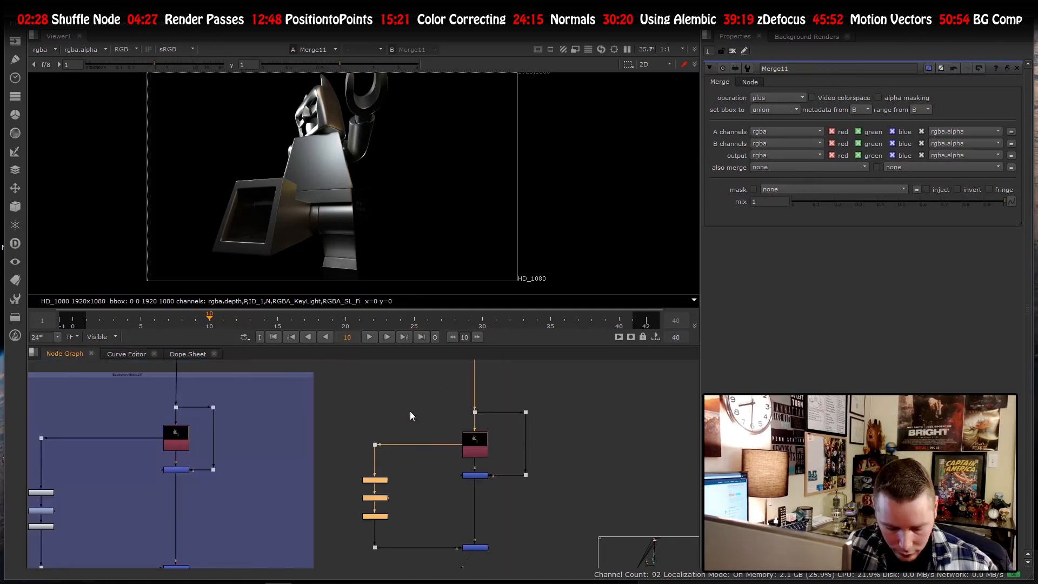
{"action": "left_click_drag", "start_coordinate": [339, 393], "coordinate": [565, 570]}
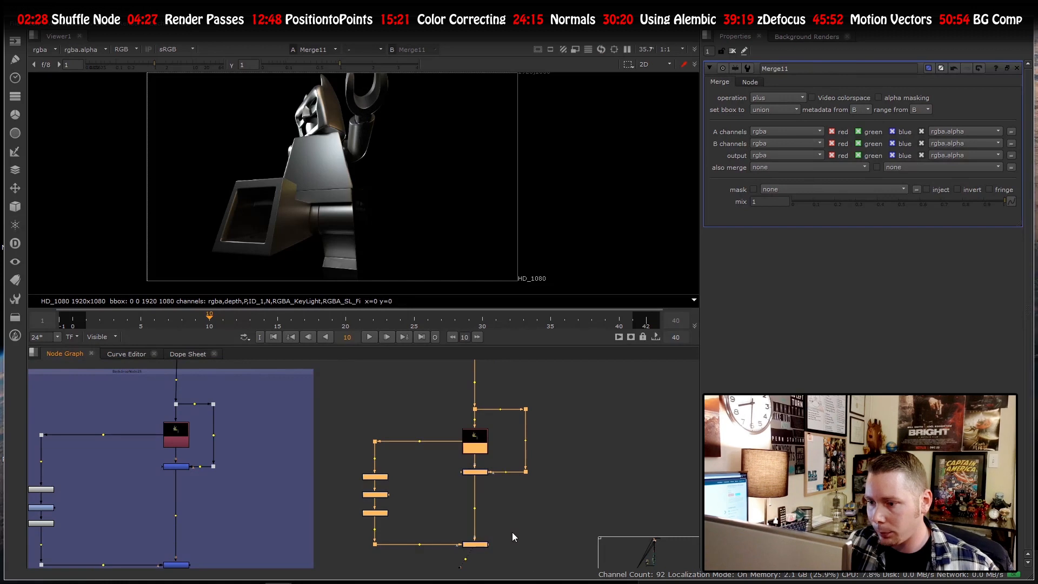
- Duplicate the selected Shuffle, Merge and Grade node group and place the copy below it, beside the Diffuse backdrop
{"action": "key", "text": "ctrl+c"}
{"action": "scroll", "coordinate": [440, 461], "scroll_direction": "down", "scroll_amount": 5}
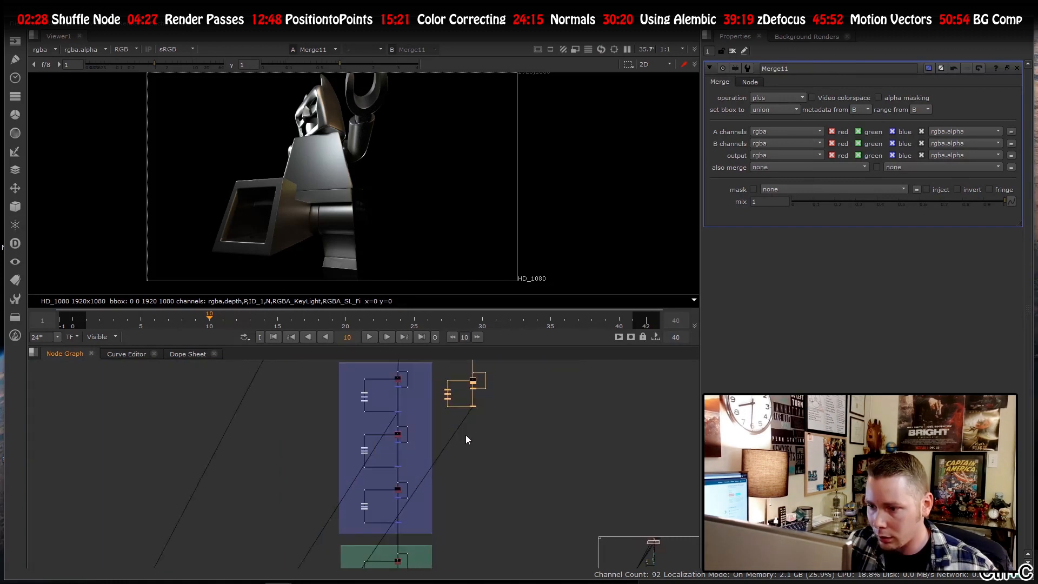
{"action": "key", "text": "ctrl+v"}
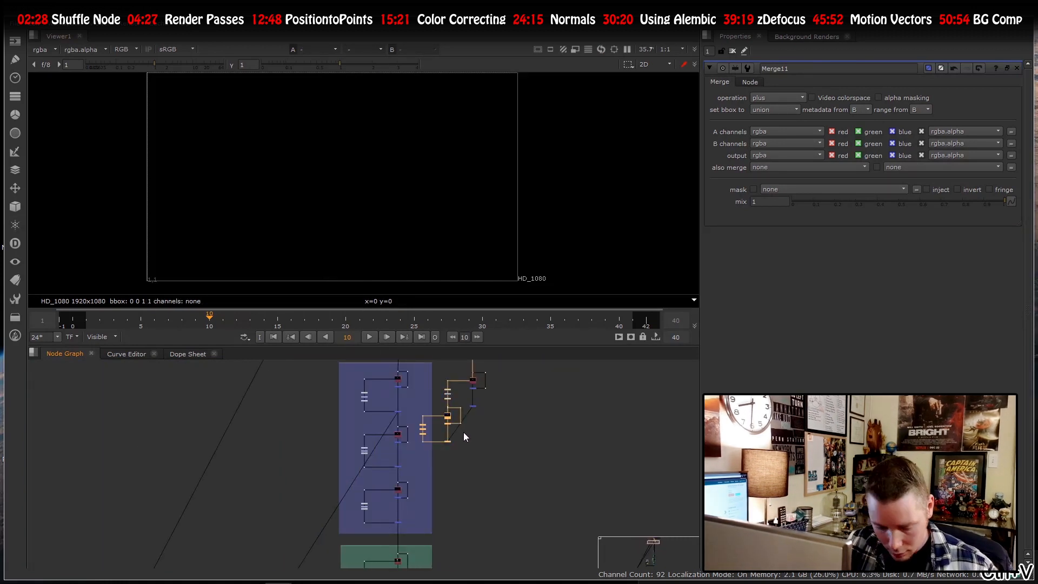
{"action": "key", "text": "ctrl+z"}
{"action": "scroll", "coordinate": [462, 433], "scroll_direction": "up", "scroll_amount": 4}
{"action": "key", "text": "ctrl+v"}
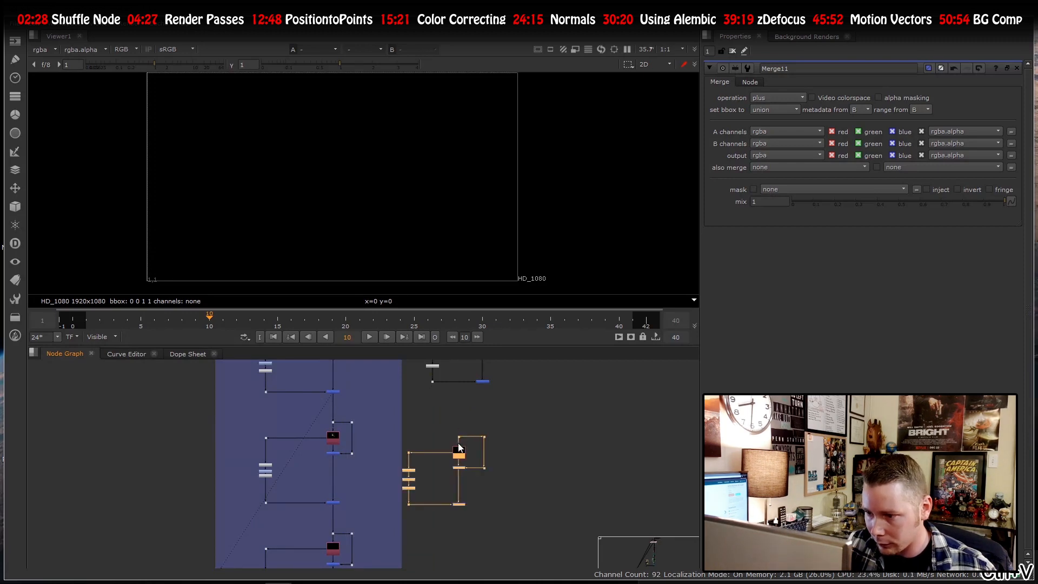
{"action": "left_click_drag", "start_coordinate": [458, 450], "coordinate": [494, 393]}
{"action": "scroll", "coordinate": [475, 430], "scroll_direction": "up", "scroll_amount": 3}
{"action": "left_click_drag", "start_coordinate": [462, 503], "coordinate": [501, 498]}
{"action": "scroll", "coordinate": [499, 498], "scroll_direction": "down", "scroll_amount": 5}
{"action": "scroll", "coordinate": [485, 399], "scroll_direction": "up", "scroll_amount": 5}
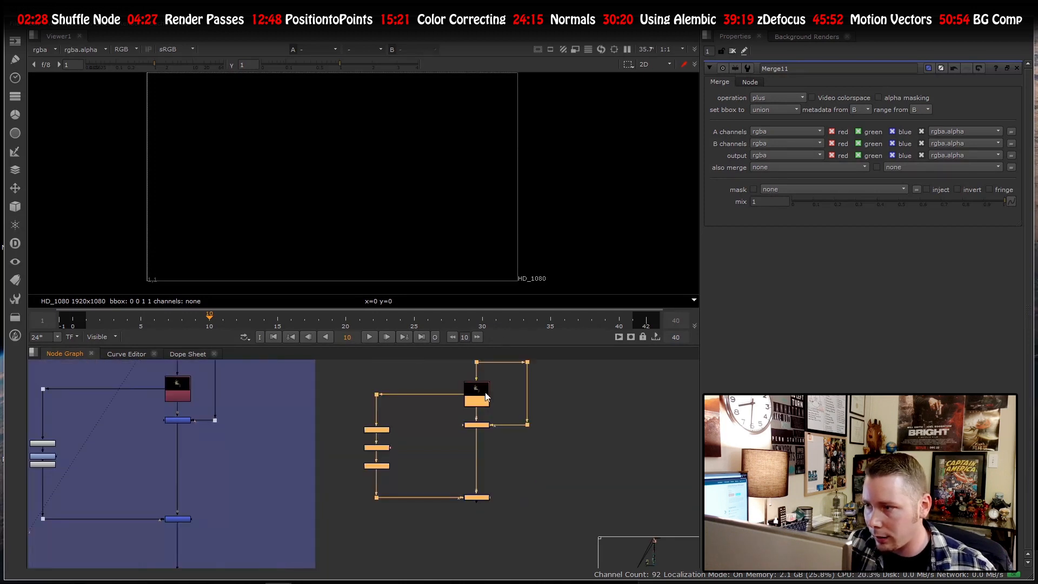
- Set the in 1 layer of the copied group's Shuffle node to diffuse_direct
{"action": "double_click", "coordinate": [482, 396]}
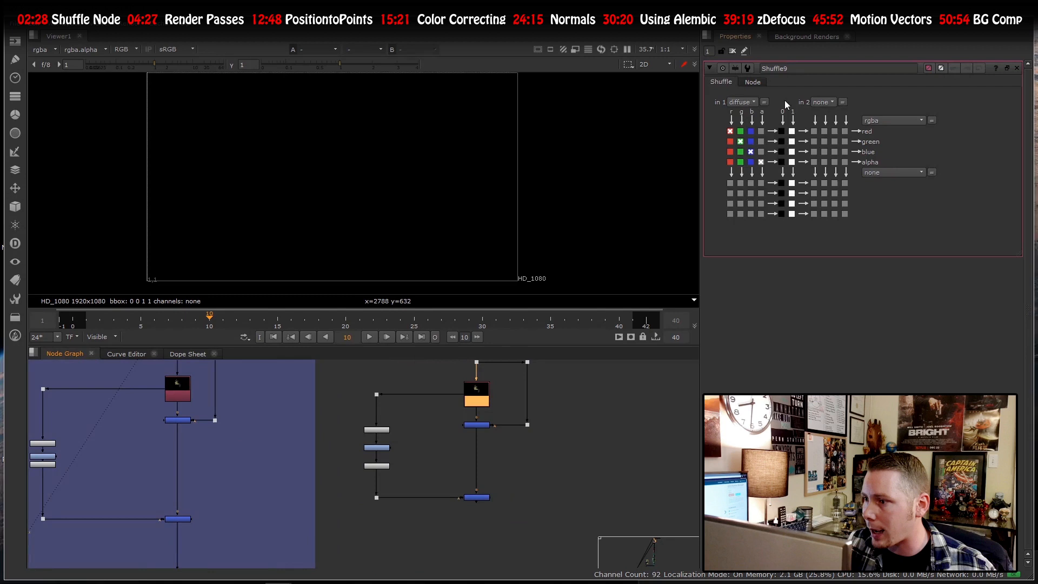
{"action": "left_click", "coordinate": [751, 103]}
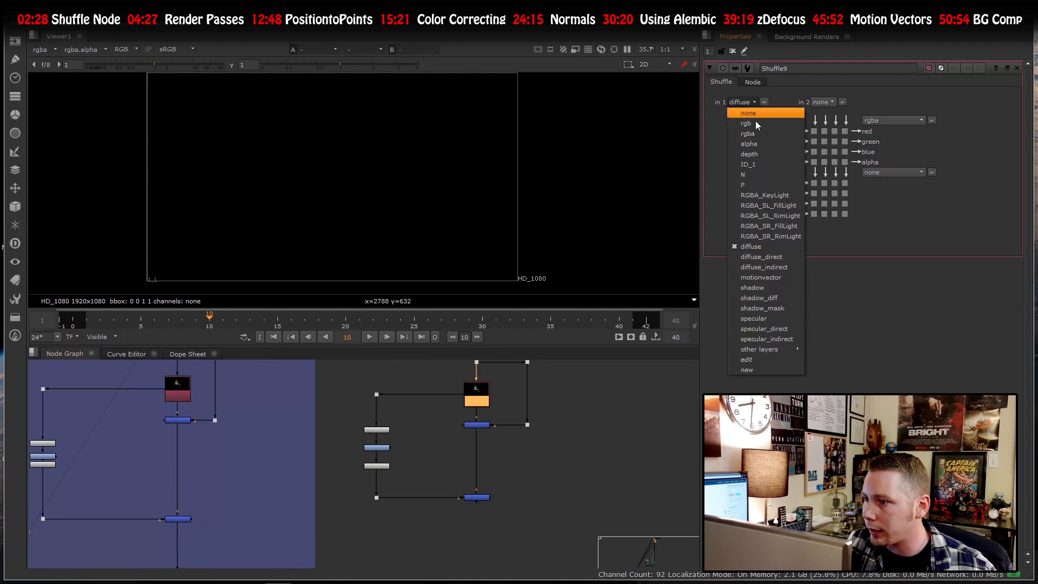
{"action": "left_click", "coordinate": [751, 257]}
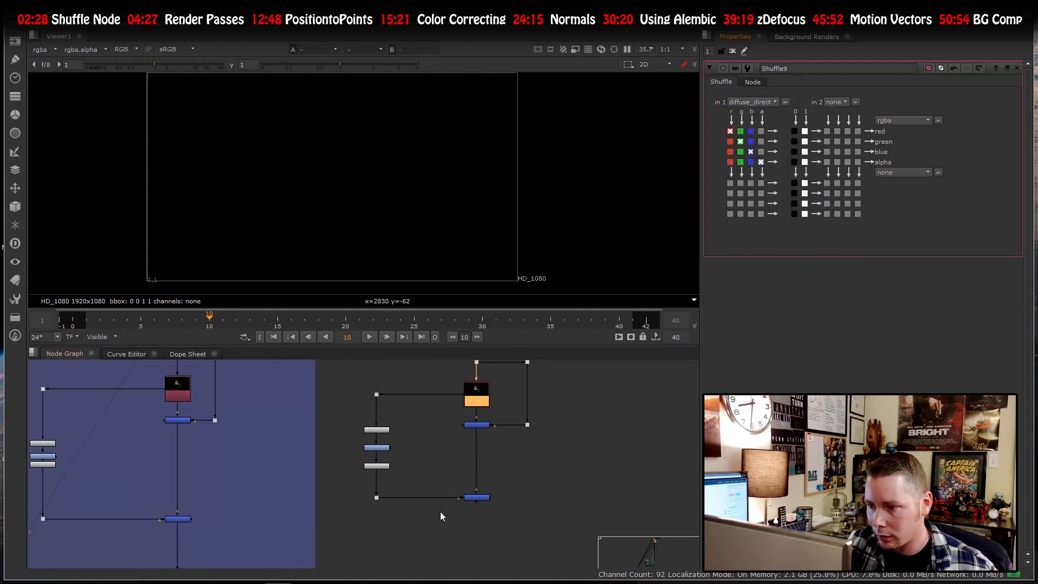
- Duplicate the diffuse_direct node group and connect the new copy underneath it
{"action": "left_click", "coordinate": [563, 456]}
{"action": "scroll", "coordinate": [453, 413], "scroll_direction": "down", "scroll_amount": 2}
{"action": "left_click_drag", "start_coordinate": [421, 394], "coordinate": [566, 512]}
{"action": "scroll", "coordinate": [495, 421], "scroll_direction": "down", "scroll_amount": 3}
{"action": "scroll", "coordinate": [495, 422], "scroll_direction": "up", "scroll_amount": 4}
{"action": "left_click", "coordinate": [487, 511]}
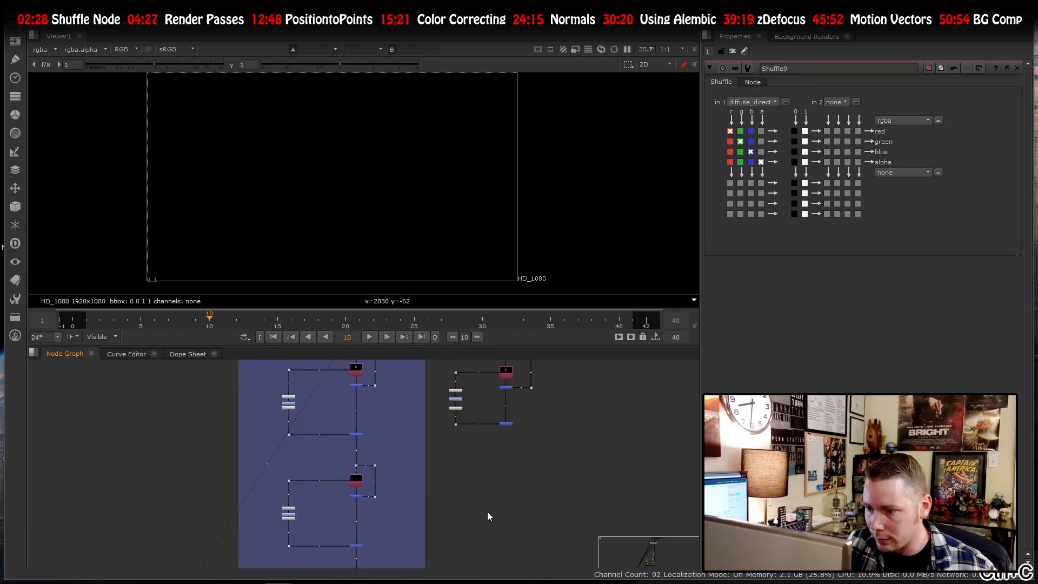
{"action": "left_click_drag", "start_coordinate": [486, 528], "coordinate": [504, 376]}
{"action": "scroll", "coordinate": [501, 471], "scroll_direction": "up", "scroll_amount": 4}
{"action": "scroll", "coordinate": [513, 424], "scroll_direction": "down", "scroll_amount": 4}
{"action": "scroll", "coordinate": [505, 464], "scroll_direction": "up", "scroll_amount": 3}
- Set the newest copy's Shuffle in 1 layer to diffuse_indirect and check the other available layers
{"action": "left_click", "coordinate": [506, 464]}
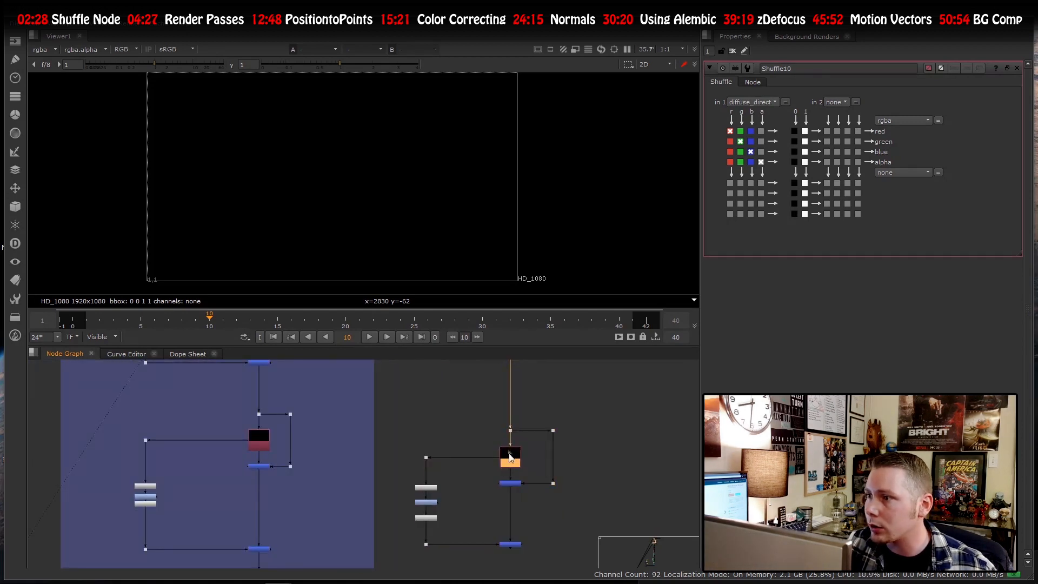
{"action": "left_click", "coordinate": [744, 102]}
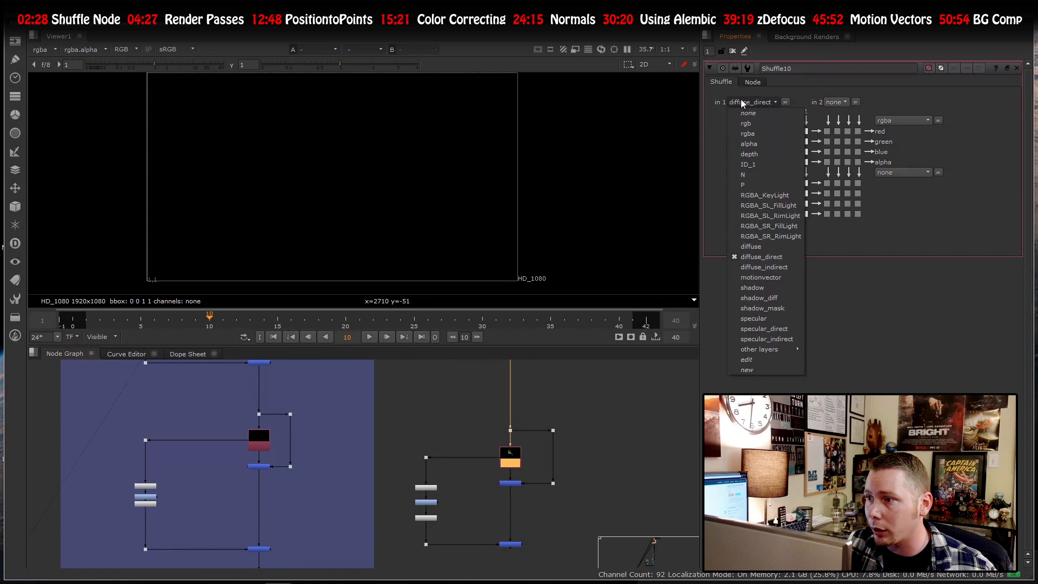
{"action": "left_click", "coordinate": [772, 267]}
{"action": "scroll", "coordinate": [537, 427], "scroll_direction": "down", "scroll_amount": 5}
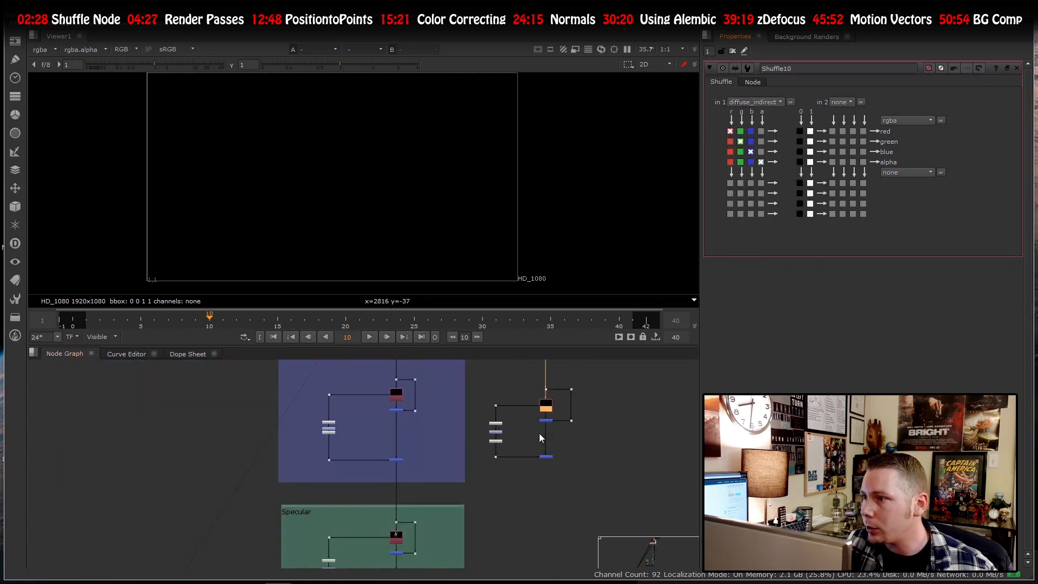
{"action": "scroll", "coordinate": [535, 425], "scroll_direction": "up", "scroll_amount": 5}
{"action": "left_click", "coordinate": [754, 103]}
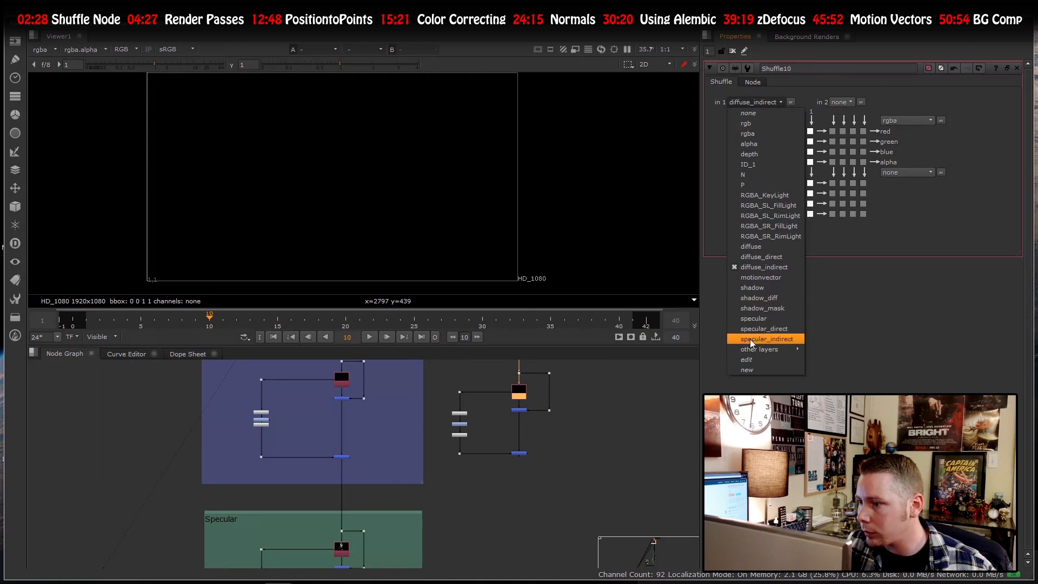
{"action": "left_click", "coordinate": [489, 489]}
- Delete the three duplicate node groups standing beside the Diffuse backdrop
{"action": "scroll", "coordinate": [441, 437], "scroll_direction": "down", "scroll_amount": 4}
{"action": "scroll", "coordinate": [434, 429], "scroll_direction": "down", "scroll_amount": 4}
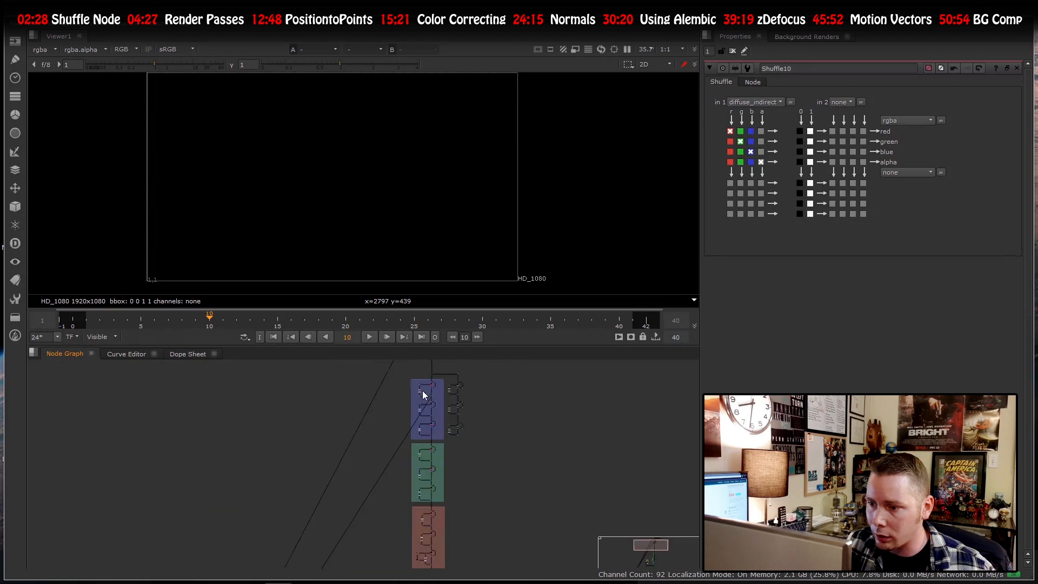
{"action": "scroll", "coordinate": [430, 370], "scroll_direction": "up", "scroll_amount": 10}
{"action": "scroll", "coordinate": [470, 400], "scroll_direction": "down", "scroll_amount": 4}
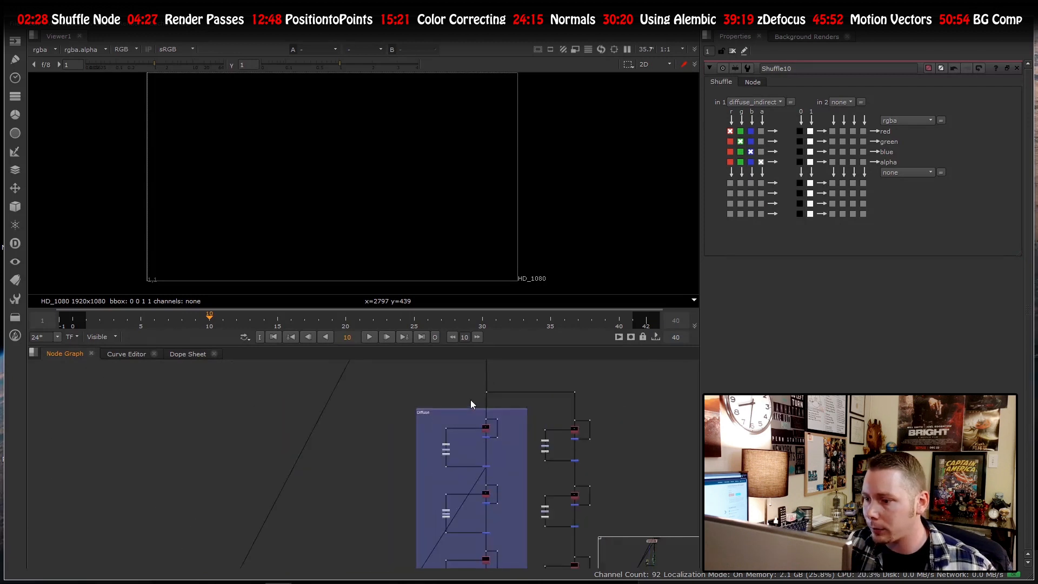
{"action": "scroll", "coordinate": [540, 376], "scroll_direction": "down", "scroll_amount": 2}
{"action": "left_click_drag", "start_coordinate": [530, 366], "coordinate": [610, 543]}
{"action": "key", "text": "Delete"}
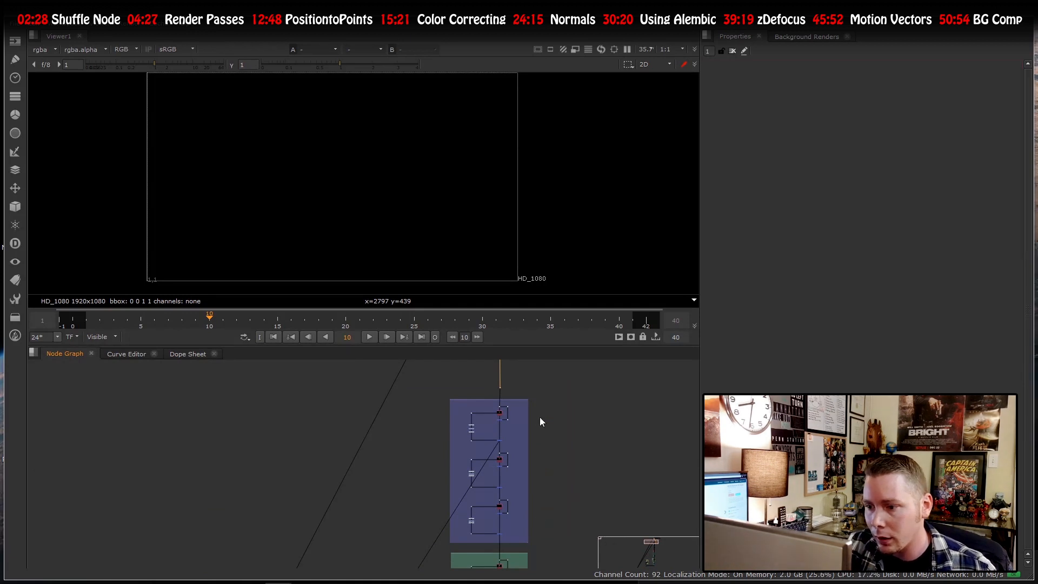
- View the output of the first Shuffle node in the Diffuse backdrop
{"action": "scroll", "coordinate": [540, 416], "scroll_direction": "up", "scroll_amount": 4}
{"action": "scroll", "coordinate": [400, 431], "scroll_direction": "up", "scroll_amount": 4}
{"action": "left_click", "coordinate": [407, 402]}
{"action": "key", "text": "1"}
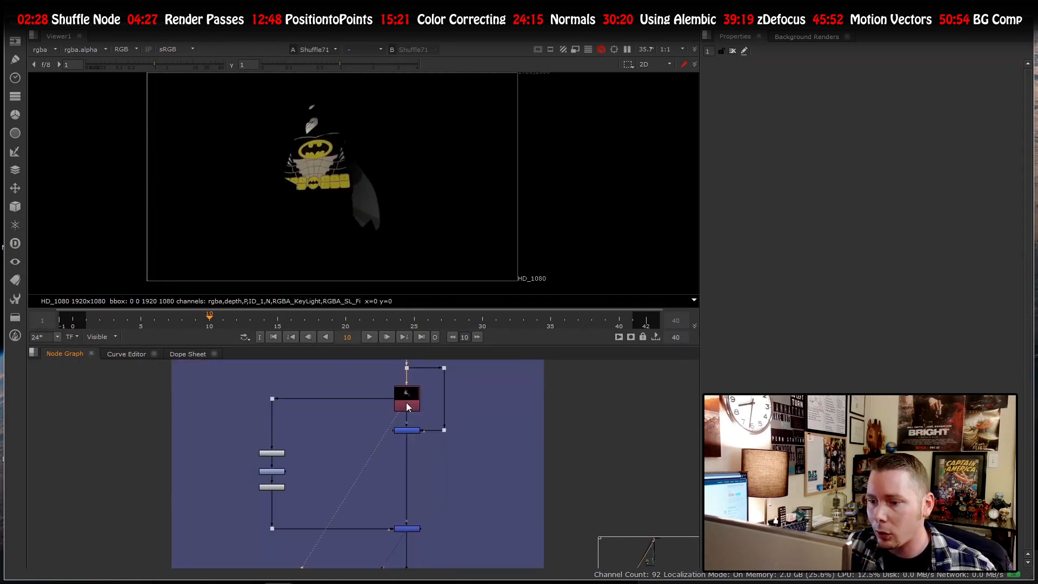
{"action": "scroll", "coordinate": [407, 401], "scroll_direction": "down", "scroll_amount": 5}
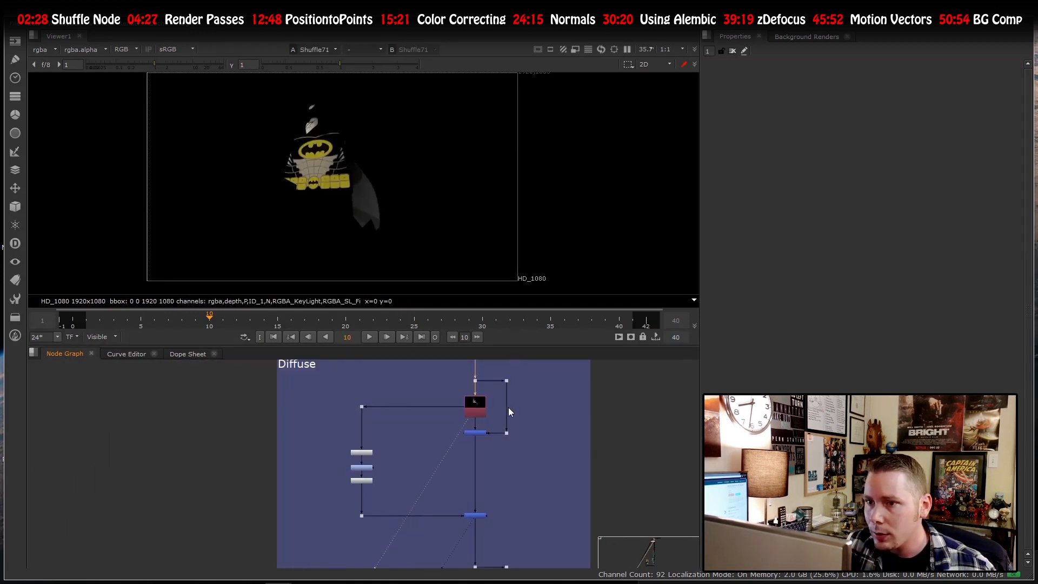
- View the outputs of the minus Merge and then the plus Merge in the first Diffuse group
{"action": "scroll", "coordinate": [389, 401], "scroll_direction": "up", "scroll_amount": 5}
{"action": "left_click", "coordinate": [454, 453]}
{"action": "key", "text": "1"}
{"action": "scroll", "coordinate": [365, 105], "scroll_direction": "down", "scroll_amount": 2}
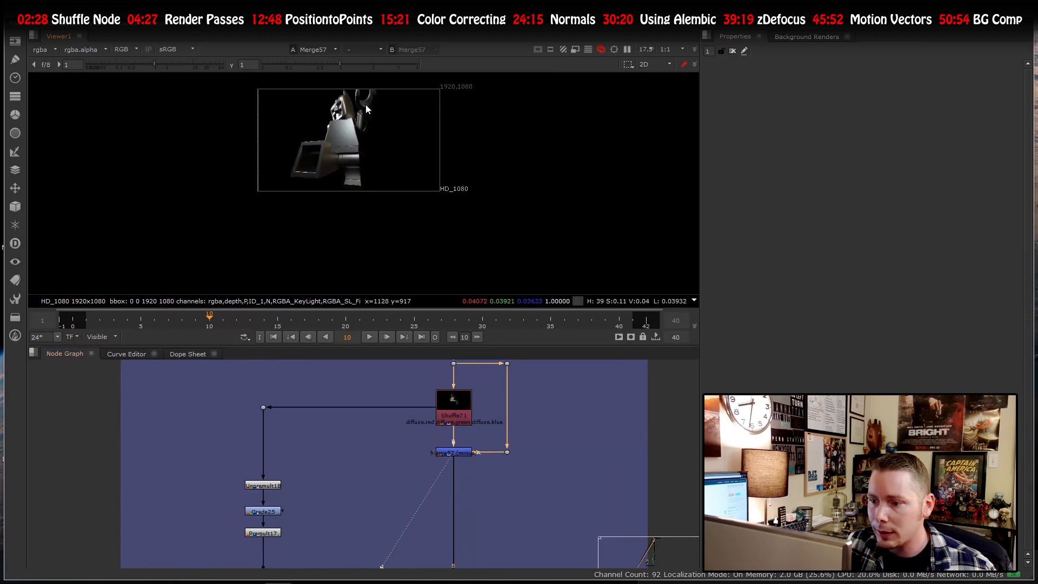
{"action": "scroll", "coordinate": [308, 114], "scroll_direction": "up", "scroll_amount": 3}
{"action": "scroll", "coordinate": [438, 479], "scroll_direction": "down", "scroll_amount": 3}
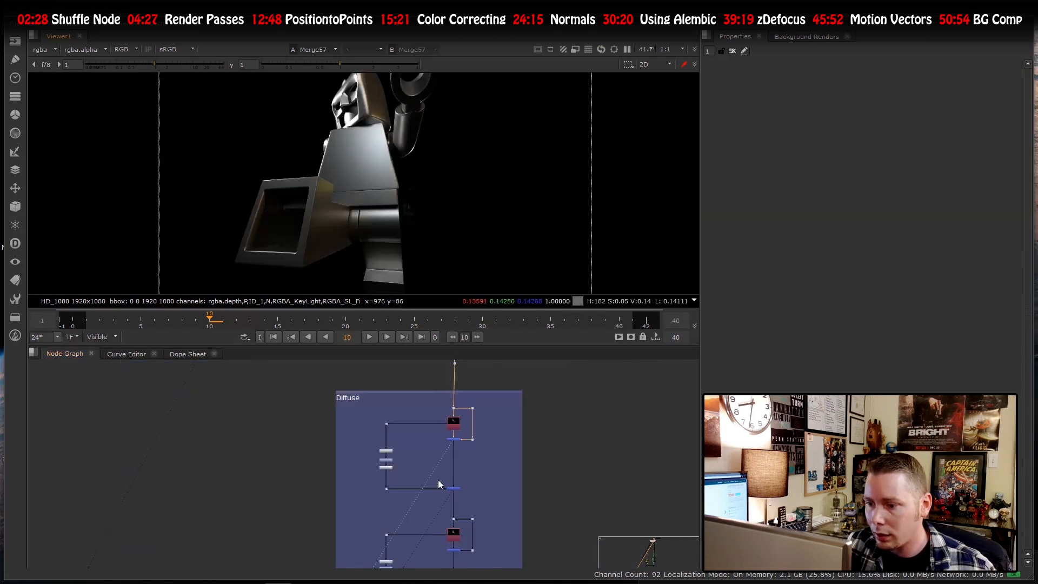
{"action": "scroll", "coordinate": [430, 476], "scroll_direction": "up", "scroll_amount": 2}
{"action": "left_click", "coordinate": [464, 494]}
{"action": "key", "text": "1"}
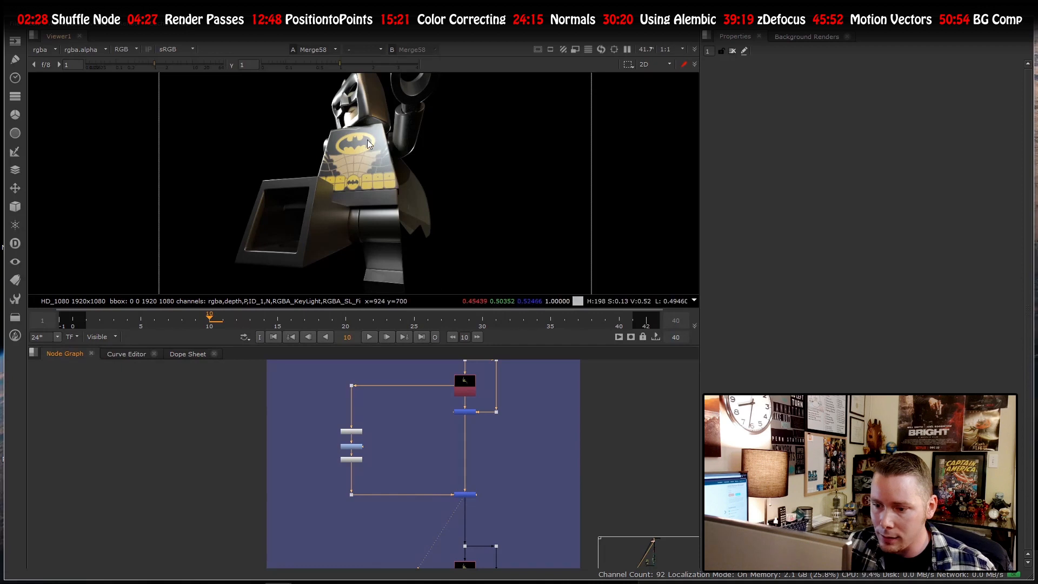
- Disable the Grade node between Unpremult18 and Premult17 and move it up close to Unpremult18
{"action": "scroll", "coordinate": [377, 459], "scroll_direction": "up", "scroll_amount": 4}
{"action": "left_click", "coordinate": [370, 481]}
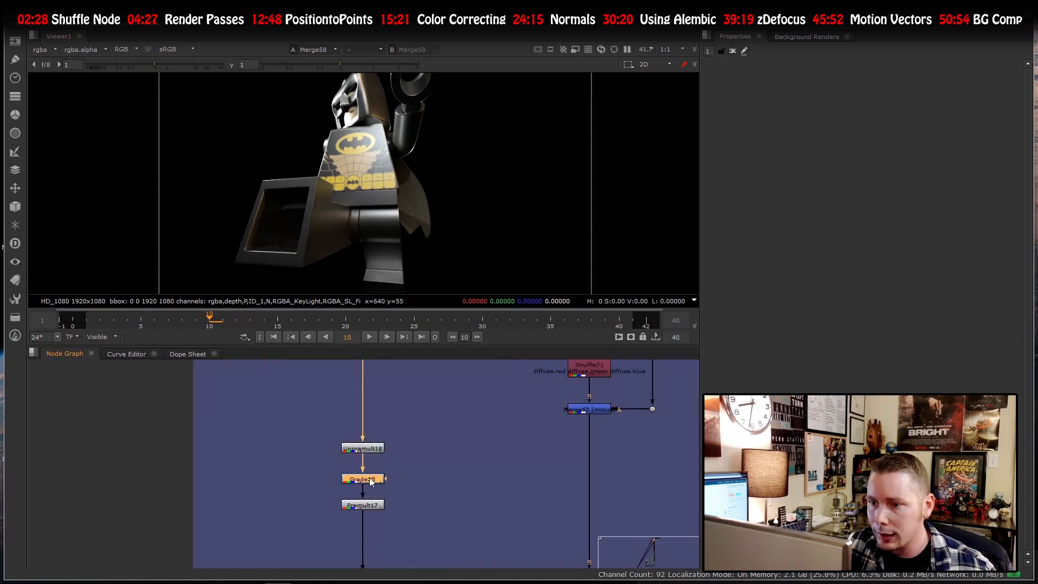
{"action": "key", "text": "d"}
{"action": "left_click_drag", "start_coordinate": [371, 482], "coordinate": [369, 468]}
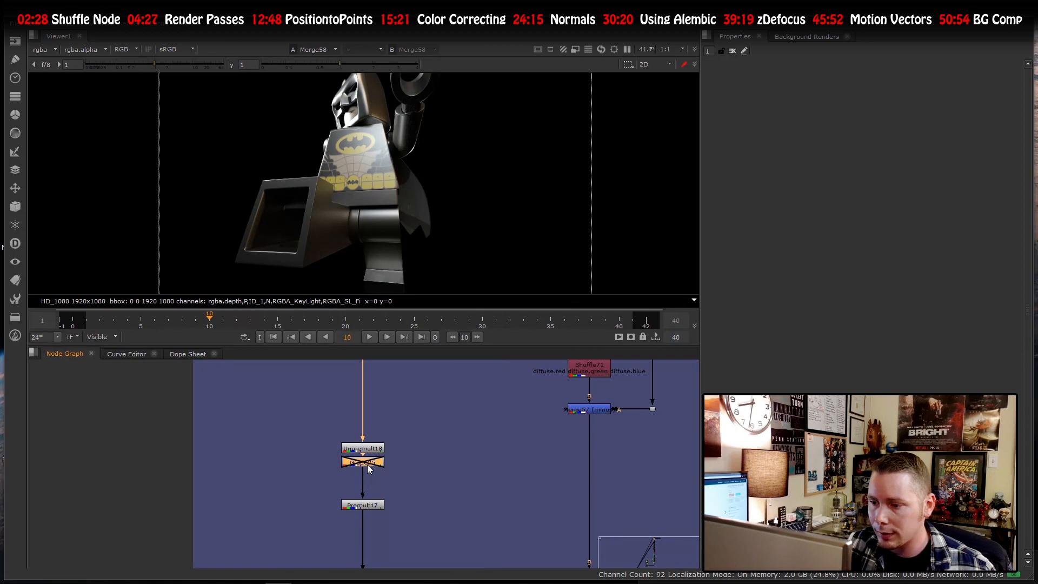
{"action": "scroll", "coordinate": [383, 405], "scroll_direction": "down", "scroll_amount": 2}
{"action": "scroll", "coordinate": [408, 427], "scroll_direction": "up", "scroll_amount": 1}
{"action": "scroll", "coordinate": [298, 429], "scroll_direction": "up", "scroll_amount": 1}
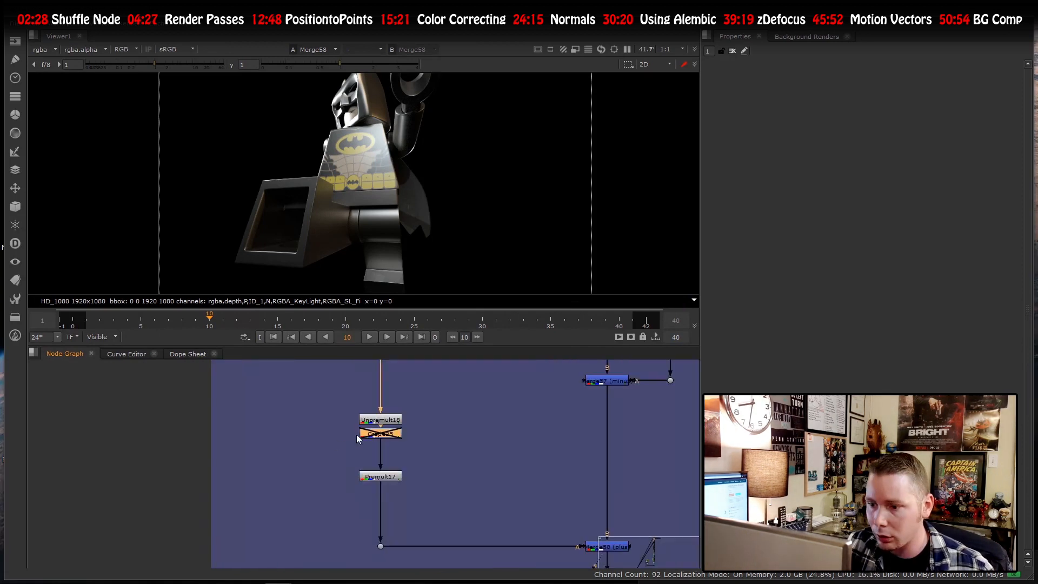
- Insert a new Grade node between the disabled Grade and Premult17
{"action": "double_click", "coordinate": [373, 434]}
{"action": "scroll", "coordinate": [409, 415], "scroll_direction": "down", "scroll_amount": 2}
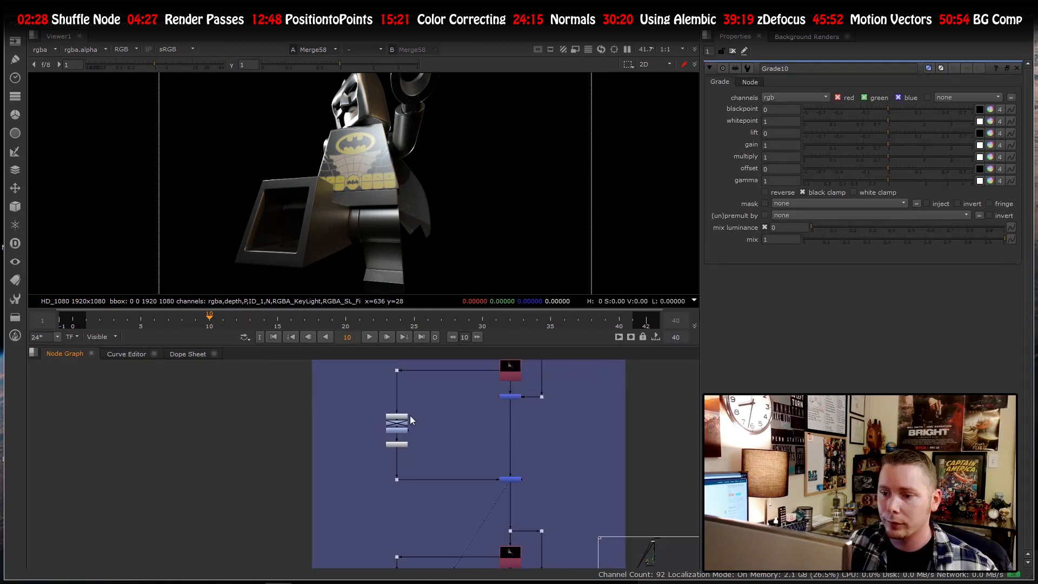
{"action": "scroll", "coordinate": [410, 416], "scroll_direction": "up", "scroll_amount": 2}
{"action": "left_click", "coordinate": [390, 475]}
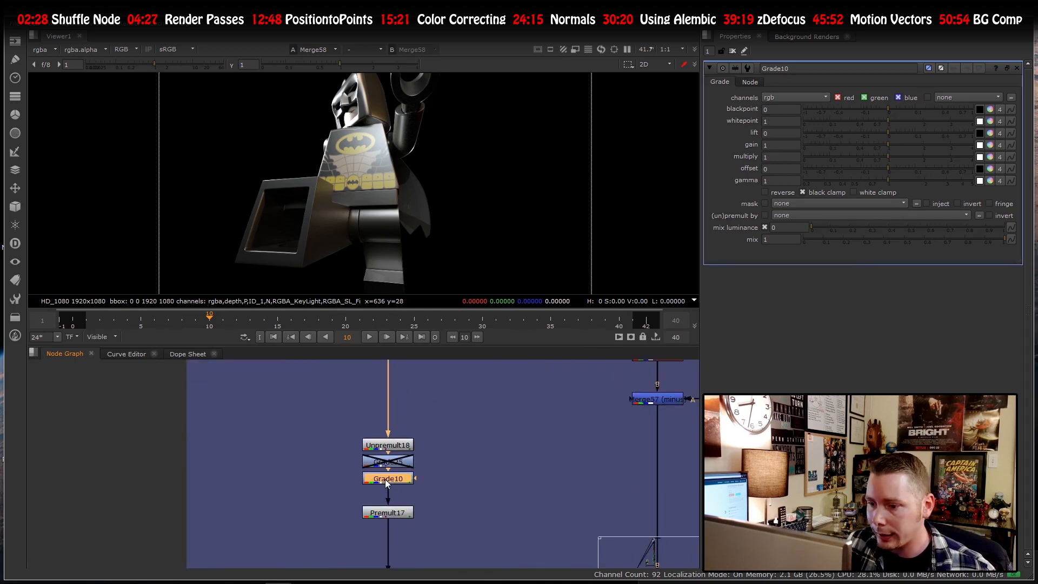
- Re-enable Grade25 to examine its effect and gain settings, and disable it again
{"action": "left_click", "coordinate": [388, 463]}
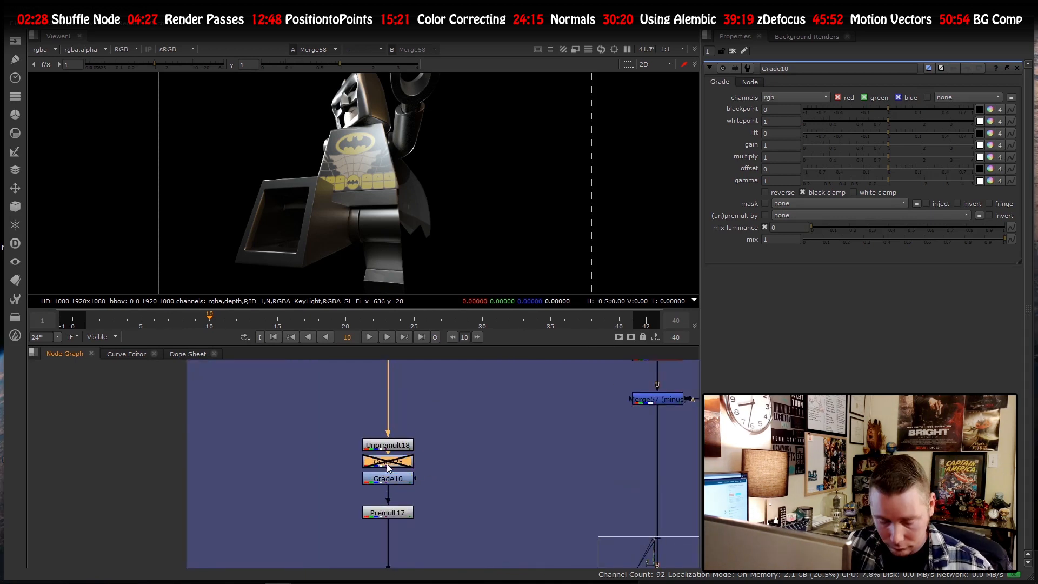
{"action": "key", "text": "d"}
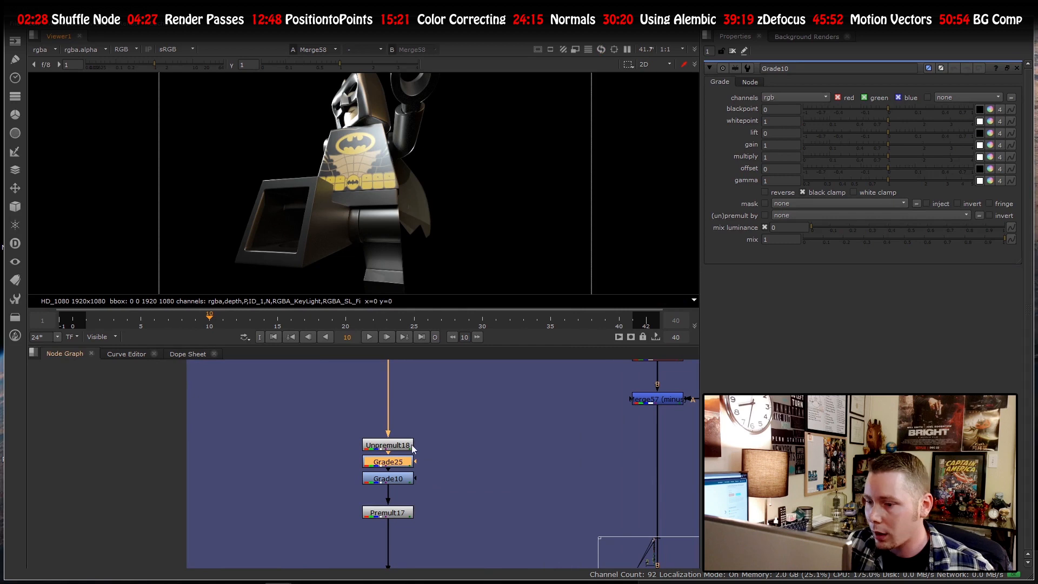
{"action": "double_click", "coordinate": [388, 463]}
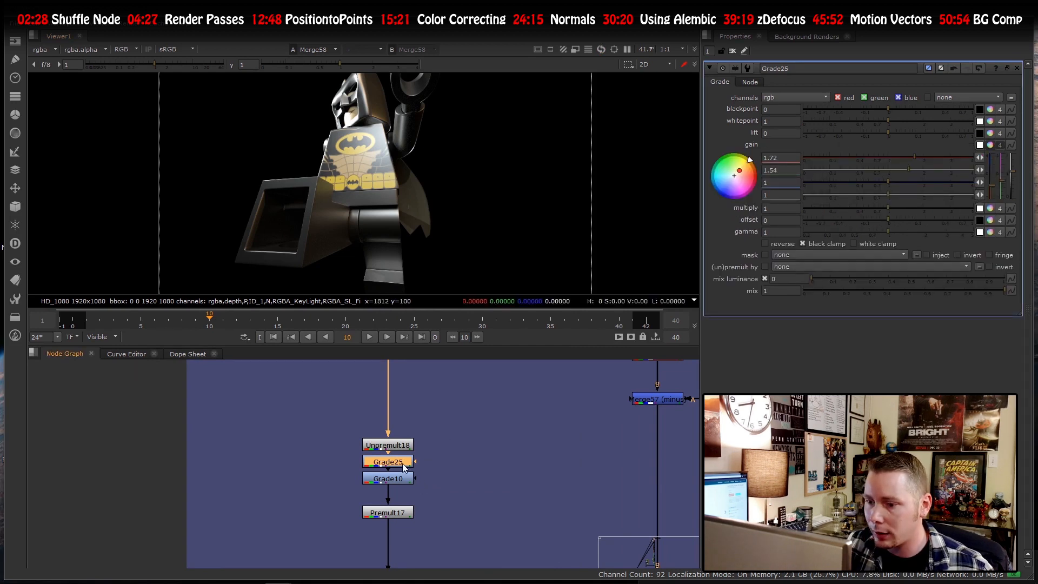
{"action": "key", "text": "d"}
- Set the new Grade10 node's gain per channel to 1.34 red, 1.2 green and 0.84 blue
{"action": "double_click", "coordinate": [395, 478]}
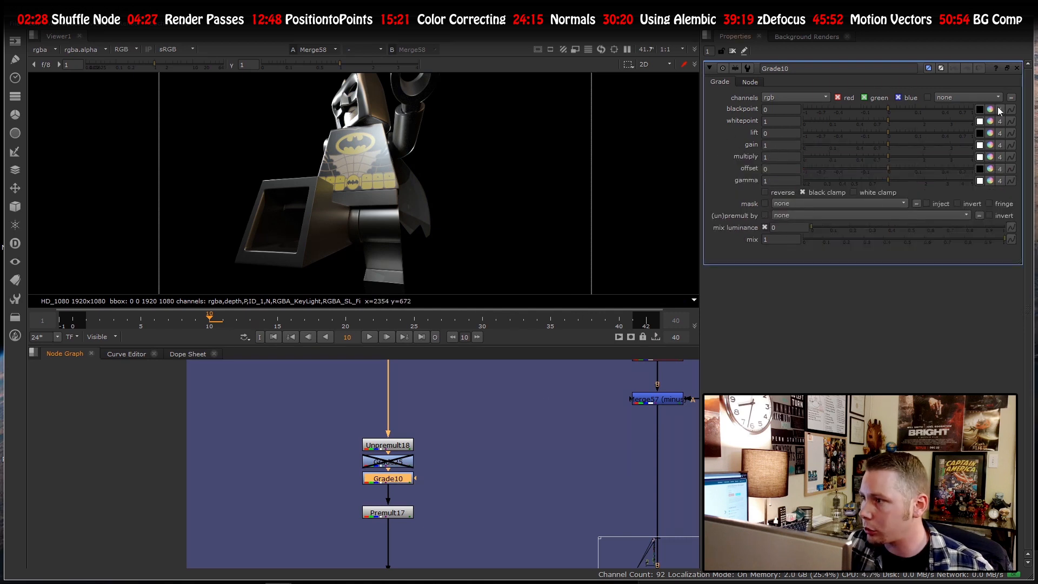
{"action": "left_click", "coordinate": [990, 144]}
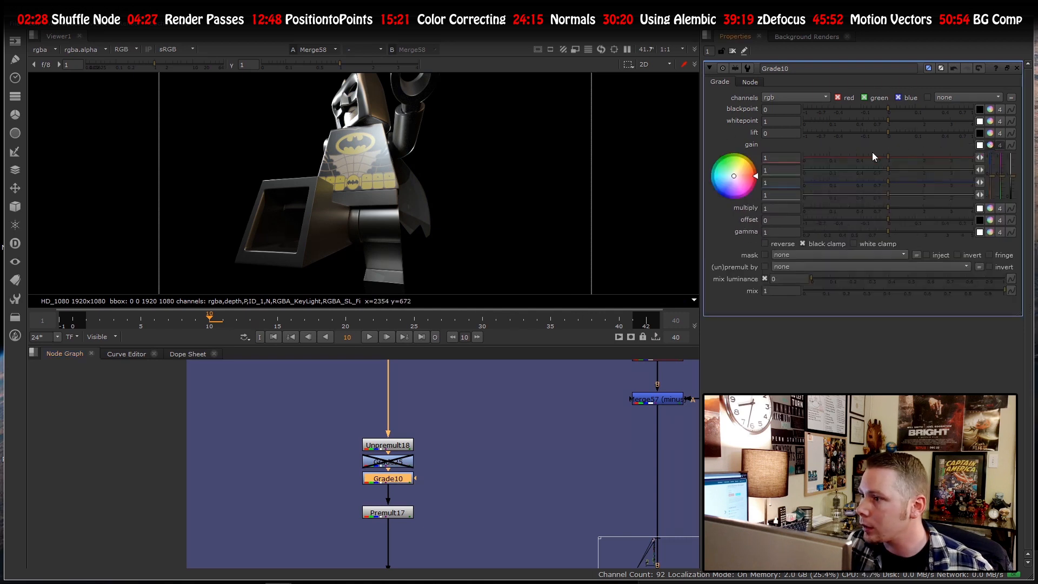
{"action": "left_click", "coordinate": [896, 157]}
{"action": "left_click_drag", "start_coordinate": [896, 156], "coordinate": [901, 157]}
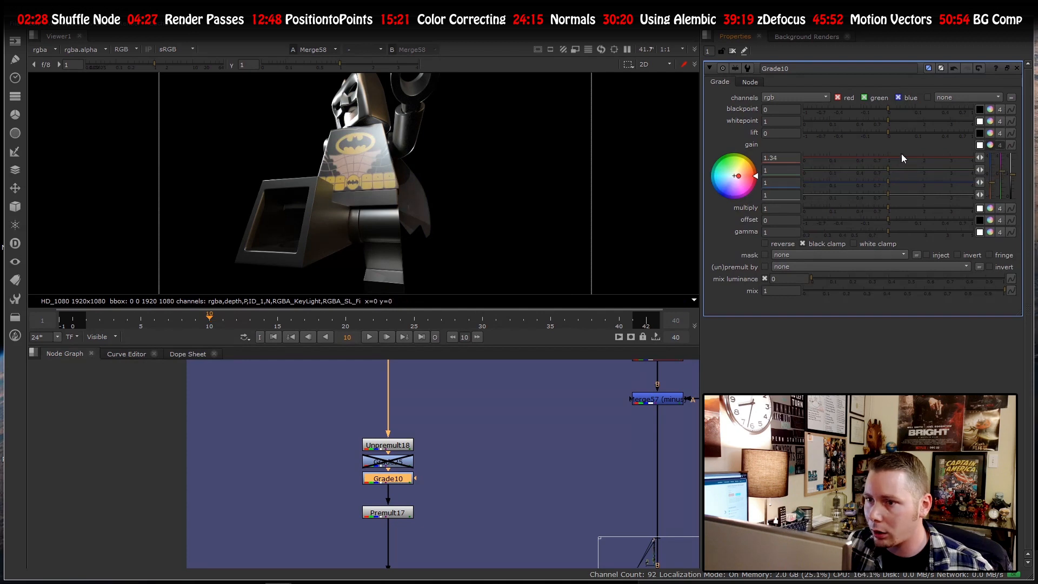
{"action": "scroll", "coordinate": [336, 144], "scroll_direction": "down", "scroll_amount": 1}
{"action": "scroll", "coordinate": [342, 143], "scroll_direction": "up", "scroll_amount": 2}
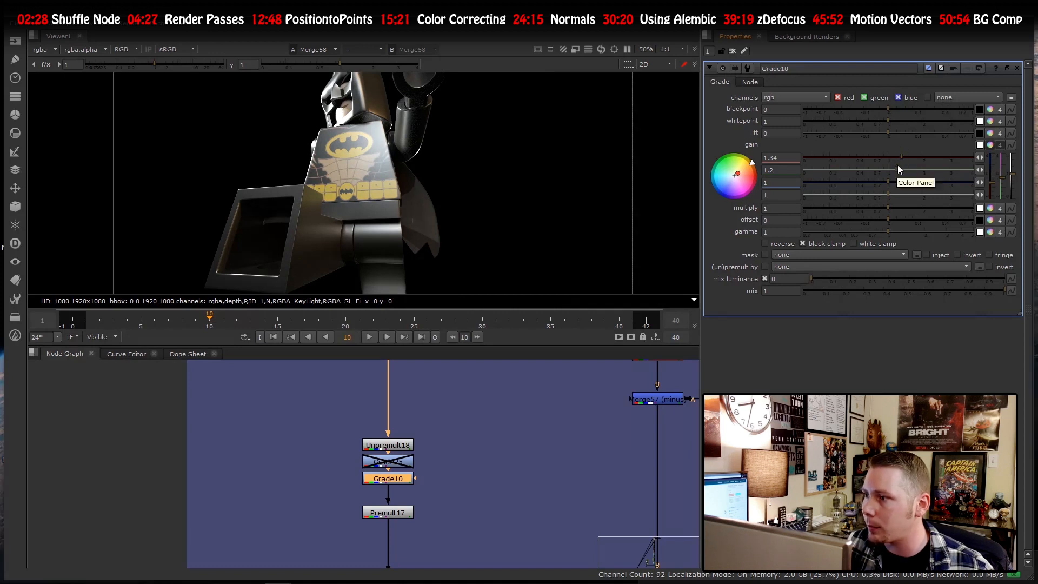
{"action": "left_click_drag", "start_coordinate": [881, 180], "coordinate": [796, 177]}
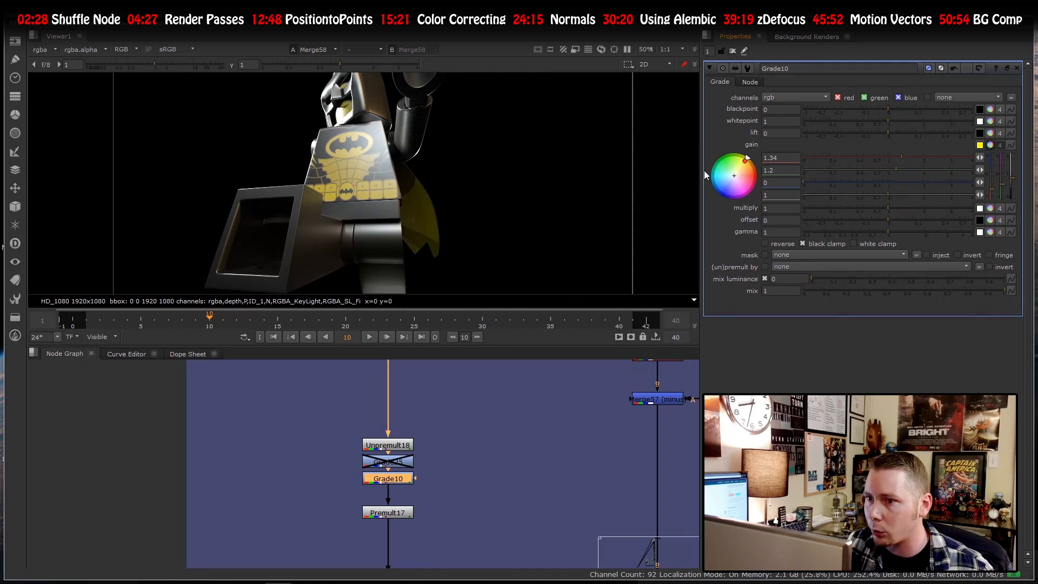
{"action": "left_click_drag", "start_coordinate": [859, 181], "coordinate": [881, 181]}
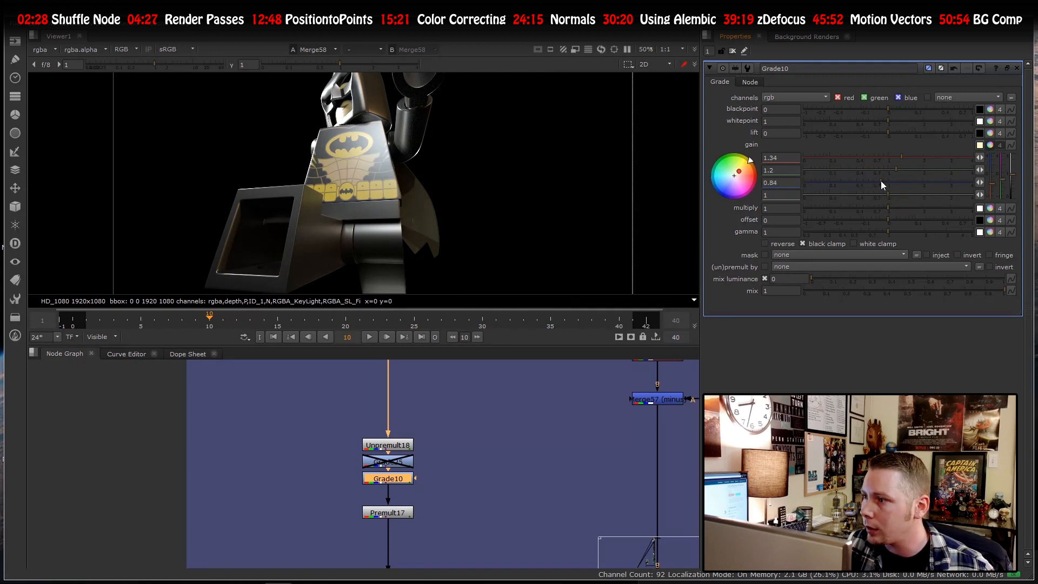
- Re-enable the Grade25 node under Unpremult18 and delete the Grade10 node below it
{"action": "left_click", "coordinate": [389, 463]}
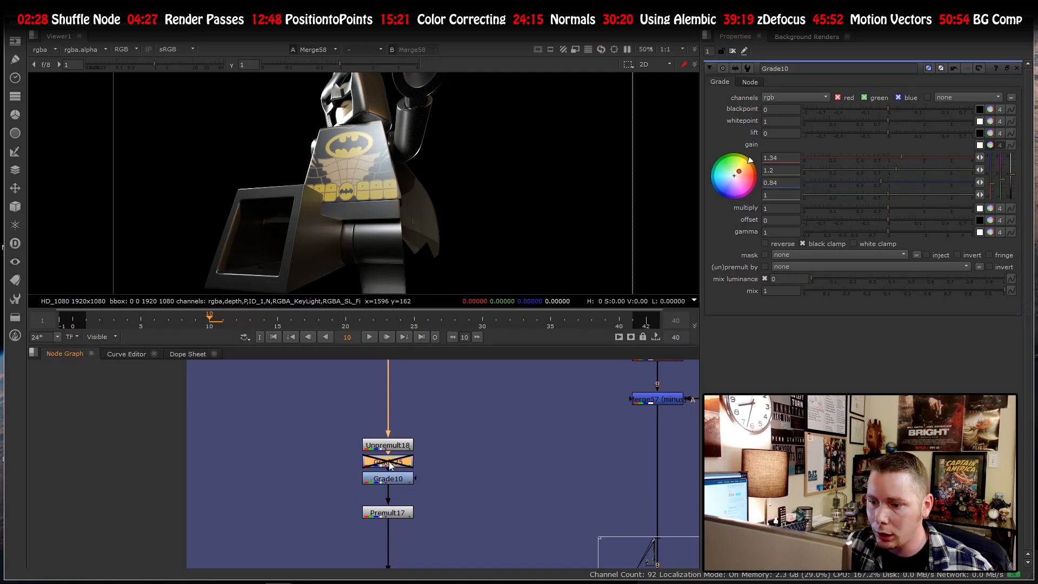
{"action": "key", "text": "d"}
{"action": "left_click", "coordinate": [385, 478]}
{"action": "key", "text": "Delete"}
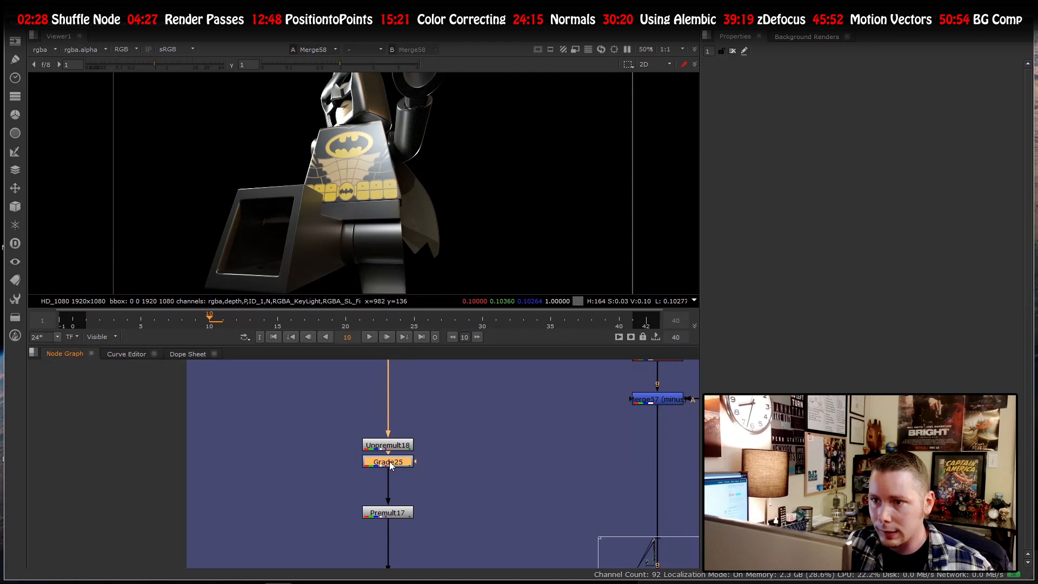
- Toggle Grade25 off and on repeatedly to compare the diffuse pass with and without the grade, leaving it enabled
{"action": "key", "text": "d"}
{"action": "key", "text": "d"}
{"action": "key", "text": "d"}
{"action": "key", "text": "d"}
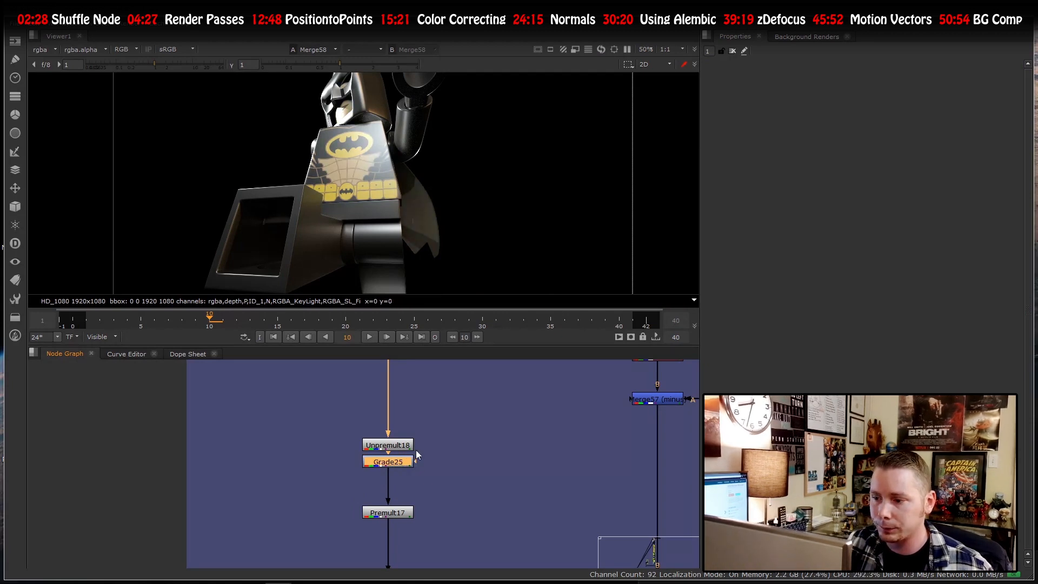
- Open the Grade26 node in the next Diffuse branch to examine its settings
{"action": "scroll", "coordinate": [471, 410], "scroll_direction": "down", "scroll_amount": 5}
{"action": "scroll", "coordinate": [485, 429], "scroll_direction": "down", "scroll_amount": 1}
{"action": "scroll", "coordinate": [503, 470], "scroll_direction": "up", "scroll_amount": 6}
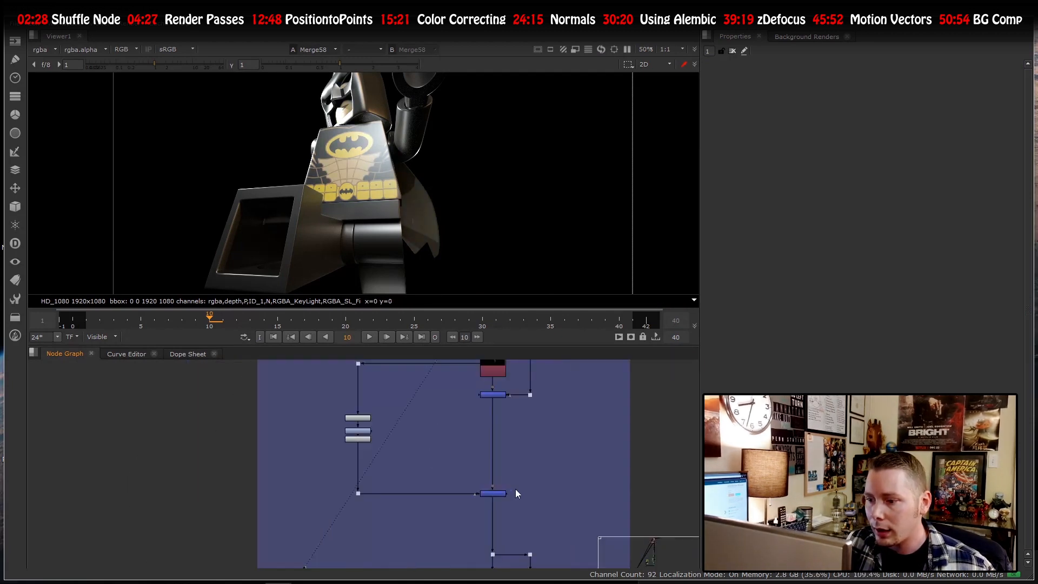
{"action": "double_click", "coordinate": [357, 432]}
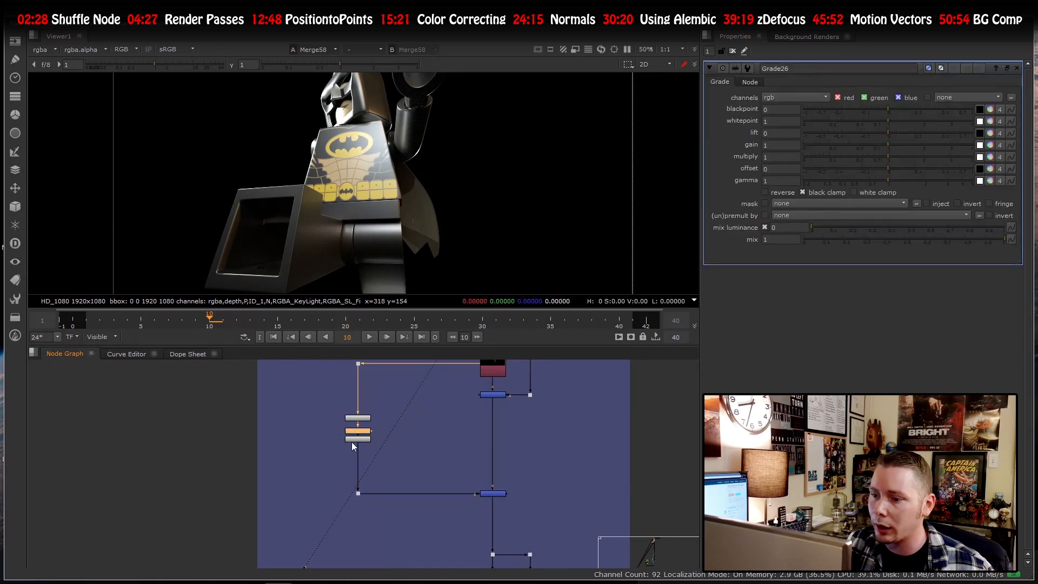
{"action": "scroll", "coordinate": [379, 430], "scroll_direction": "down", "scroll_amount": 5}
{"action": "scroll", "coordinate": [442, 436], "scroll_direction": "up", "scroll_amount": 5}
{"action": "left_click", "coordinate": [444, 471]}
{"action": "scroll", "coordinate": [425, 435], "scroll_direction": "down", "scroll_amount": 6}
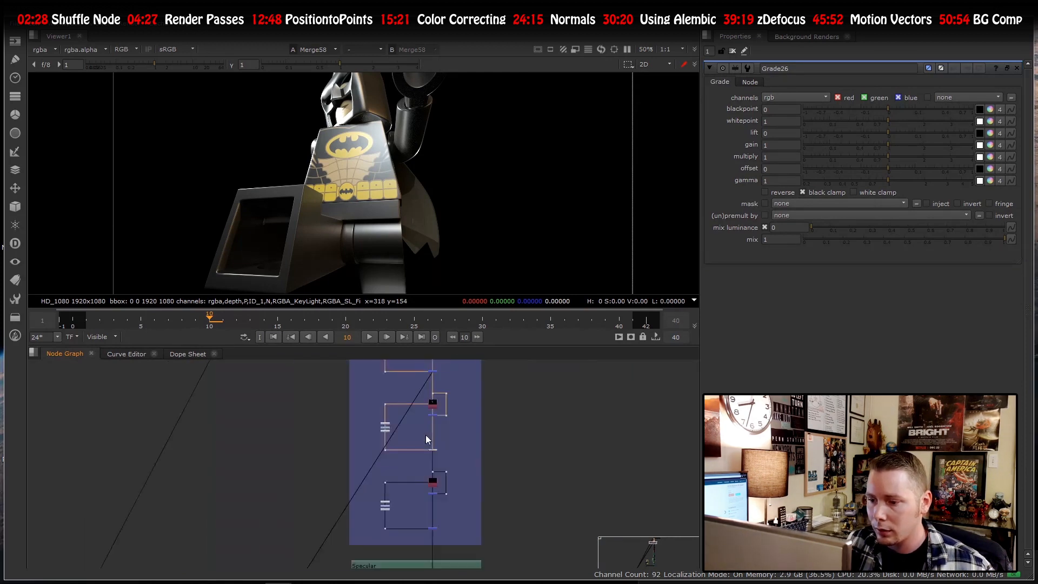
- Examine how the shuffle, grade and merge branches are laid out in the Diffuse and Specular groups
{"action": "scroll", "coordinate": [433, 432], "scroll_direction": "down", "scroll_amount": 4}
{"action": "scroll", "coordinate": [427, 394], "scroll_direction": "up", "scroll_amount": 4}
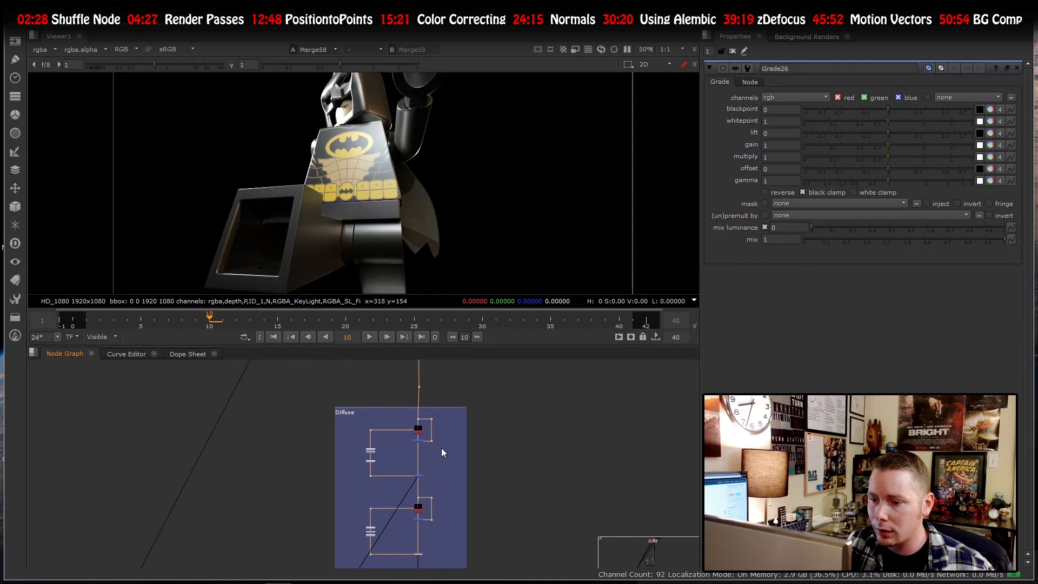
{"action": "scroll", "coordinate": [441, 453], "scroll_direction": "down", "scroll_amount": 3}
{"action": "scroll", "coordinate": [426, 442], "scroll_direction": "up", "scroll_amount": 4}
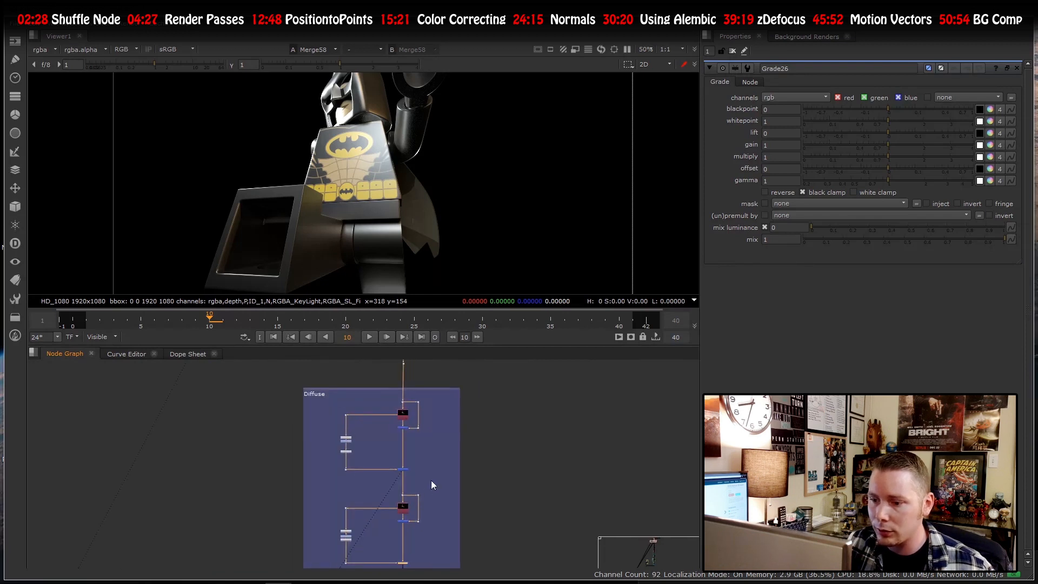
{"action": "scroll", "coordinate": [433, 485], "scroll_direction": "down", "scroll_amount": 3}
{"action": "scroll", "coordinate": [426, 432], "scroll_direction": "up", "scroll_amount": 4}
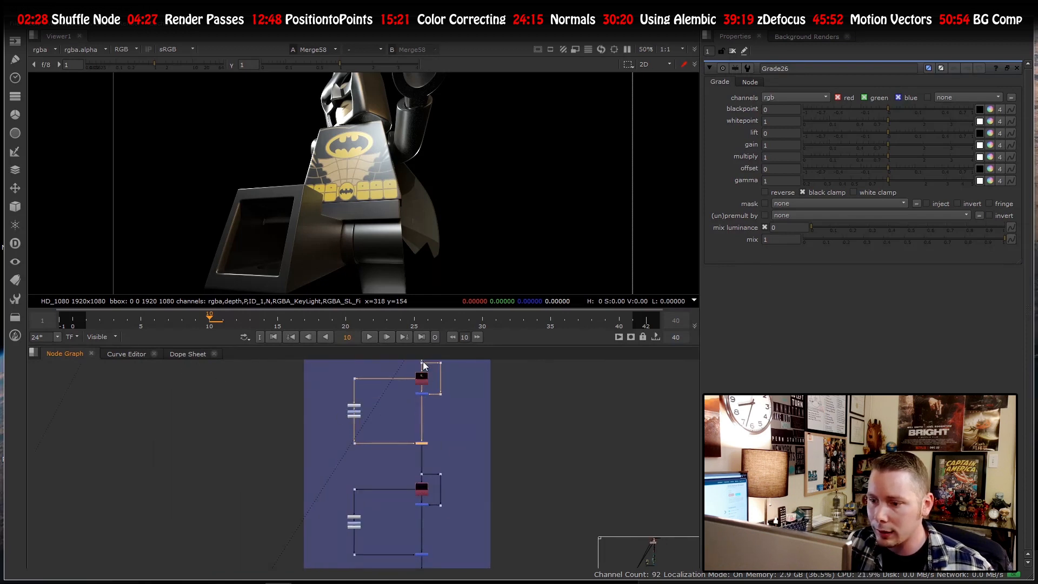
{"action": "scroll", "coordinate": [423, 449], "scroll_direction": "down", "scroll_amount": 3}
{"action": "scroll", "coordinate": [422, 460], "scroll_direction": "up", "scroll_amount": 5}
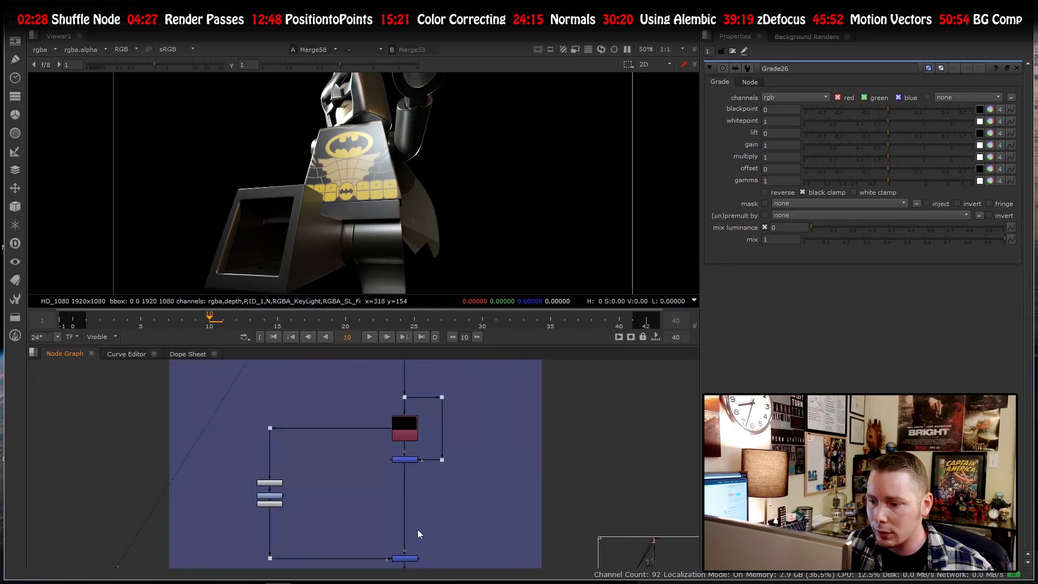
{"action": "scroll", "coordinate": [391, 435], "scroll_direction": "down", "scroll_amount": 5}
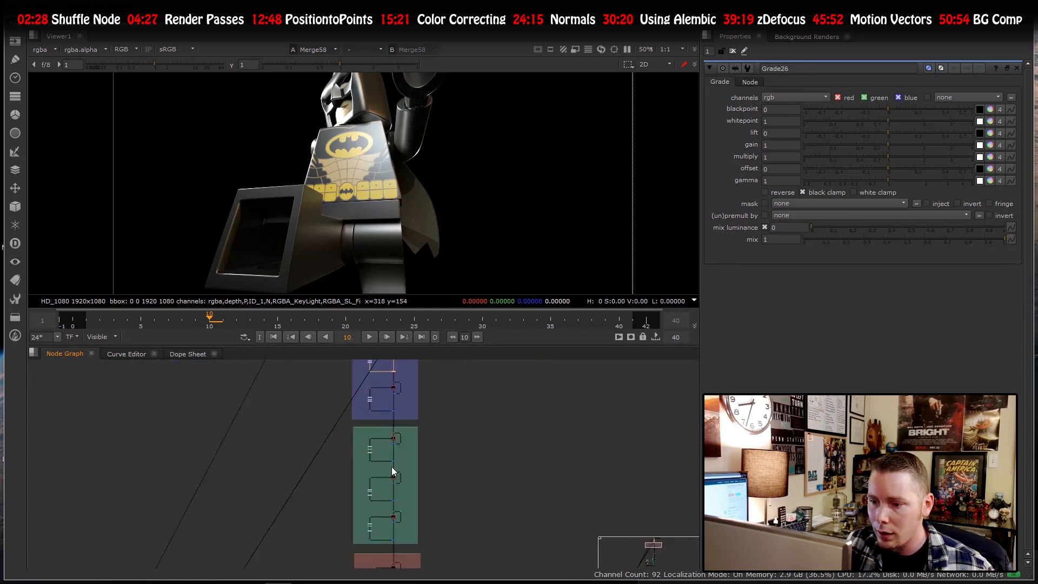
{"action": "scroll", "coordinate": [392, 468], "scroll_direction": "up", "scroll_amount": 3}
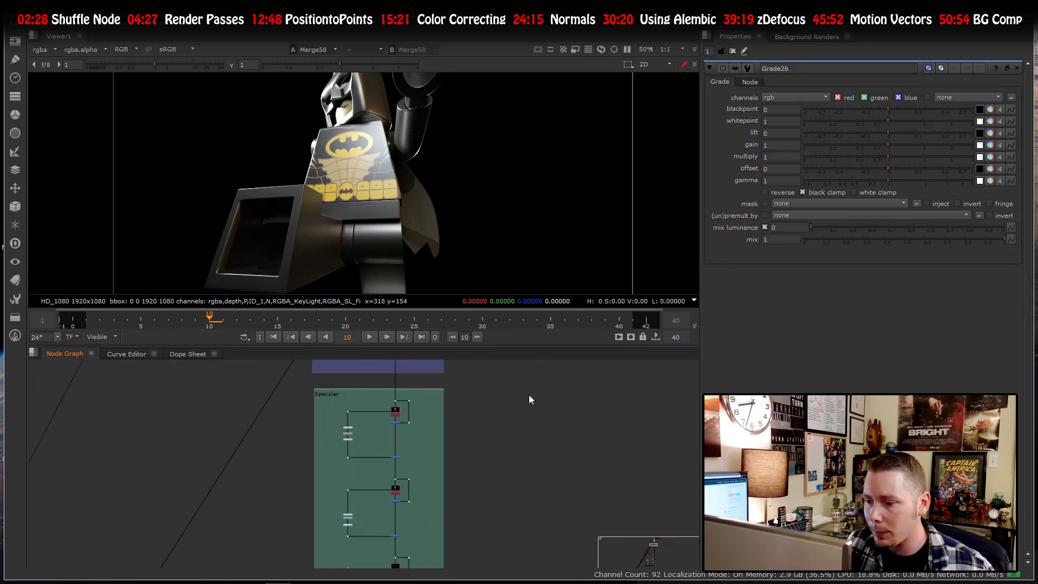
{"action": "scroll", "coordinate": [413, 419], "scroll_direction": "up", "scroll_amount": 4}
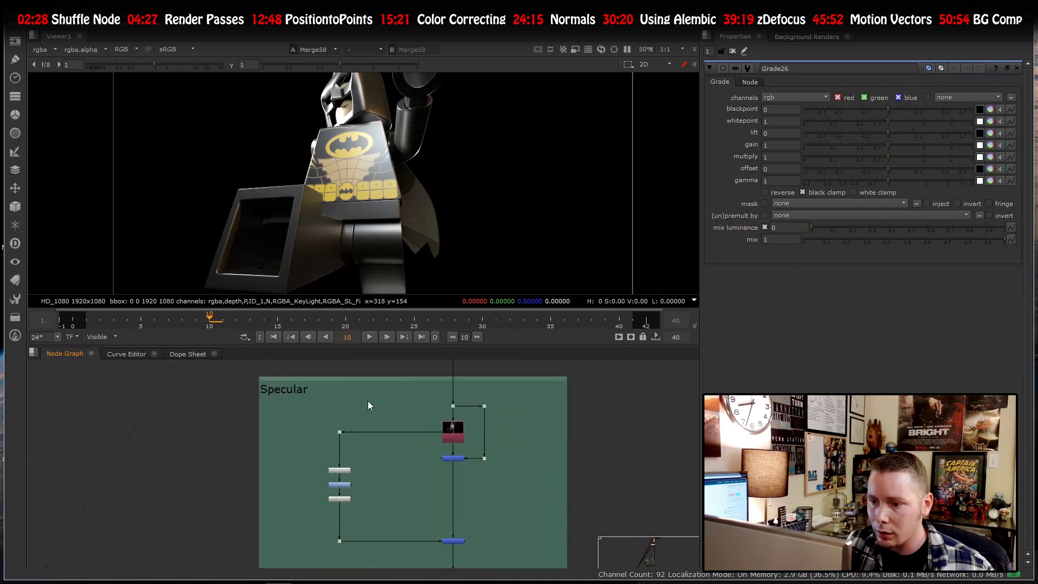
{"action": "scroll", "coordinate": [436, 394], "scroll_direction": "down", "scroll_amount": 3}
{"action": "scroll", "coordinate": [437, 394], "scroll_direction": "up", "scroll_amount": 3}
{"action": "scroll", "coordinate": [393, 439], "scroll_direction": "down", "scroll_amount": 3}
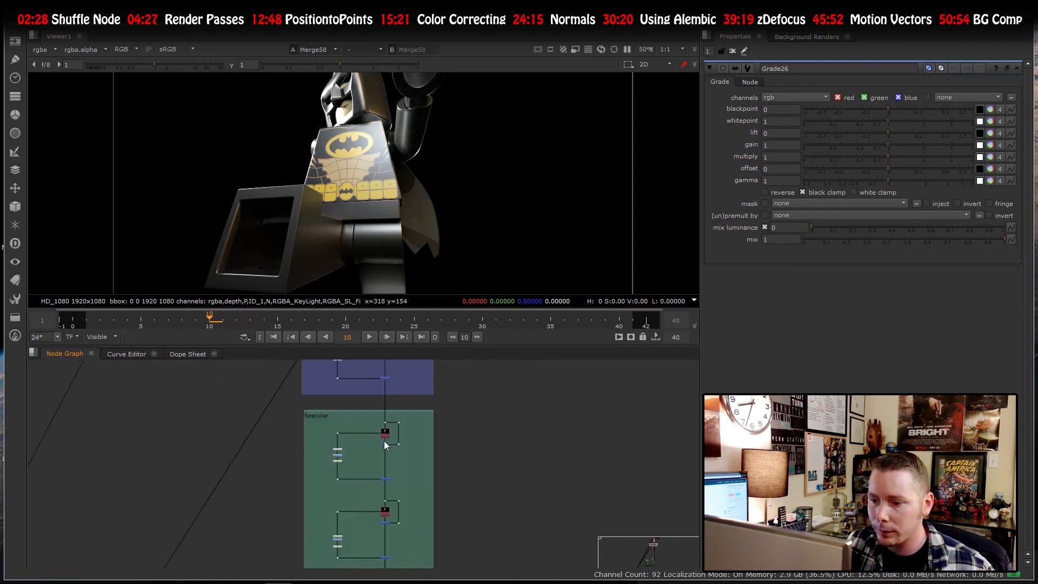
- View the outputs of Shuffle74, Shuffle75 and Shuffle76 in the Specular group one after another
{"action": "scroll", "coordinate": [383, 441], "scroll_direction": "up", "scroll_amount": 3}
{"action": "left_click", "coordinate": [389, 427]}
{"action": "key", "text": "1"}
{"action": "scroll", "coordinate": [388, 426], "scroll_direction": "down", "scroll_amount": 3}
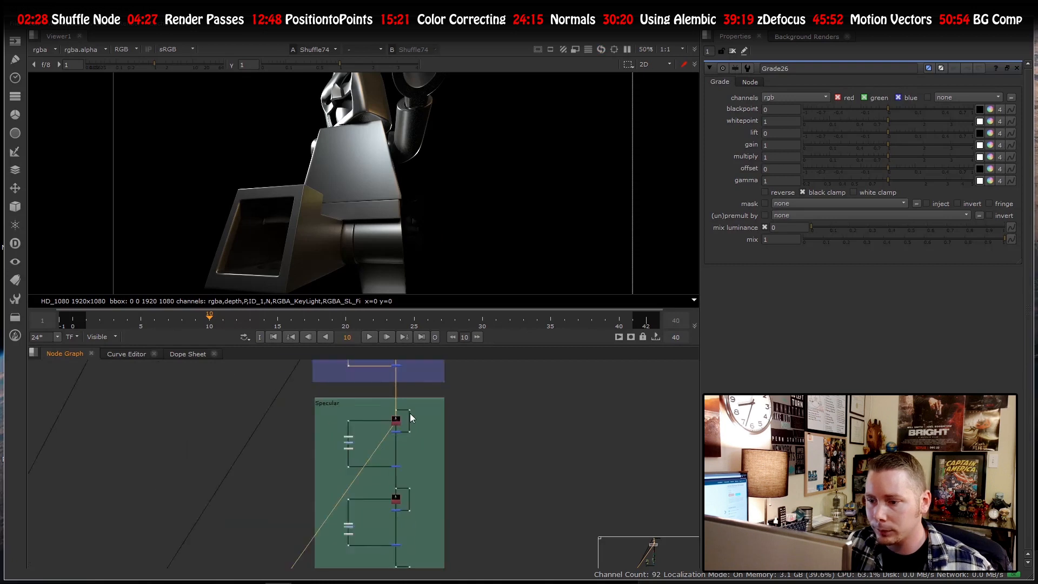
{"action": "scroll", "coordinate": [399, 508], "scroll_direction": "up", "scroll_amount": 3}
{"action": "left_click", "coordinate": [404, 471]}
{"action": "key", "text": "1"}
{"action": "scroll", "coordinate": [404, 472], "scroll_direction": "down", "scroll_amount": 3}
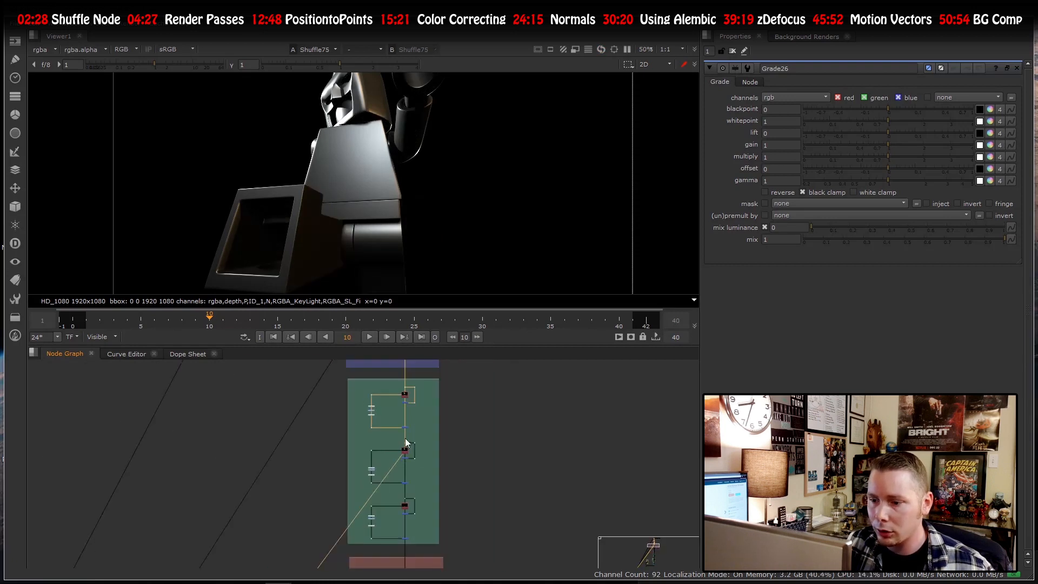
{"action": "scroll", "coordinate": [391, 507], "scroll_direction": "up", "scroll_amount": 3}
{"action": "left_click", "coordinate": [420, 508]}
{"action": "key", "text": "1"}
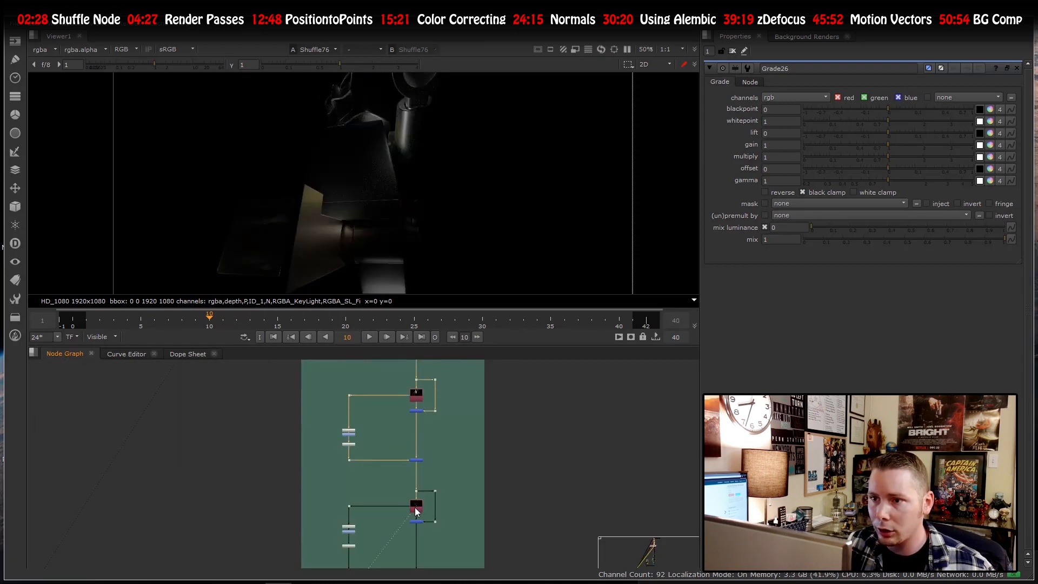
- Compare the outputs of Grade38 and Unpremult21 in the first Specular branch, and view Grade38's alpha channel
{"action": "scroll", "coordinate": [414, 506], "scroll_direction": "down", "scroll_amount": 3}
{"action": "scroll", "coordinate": [361, 430], "scroll_direction": "up", "scroll_amount": 3}
{"action": "scroll", "coordinate": [361, 430], "scroll_direction": "up", "scroll_amount": 3}
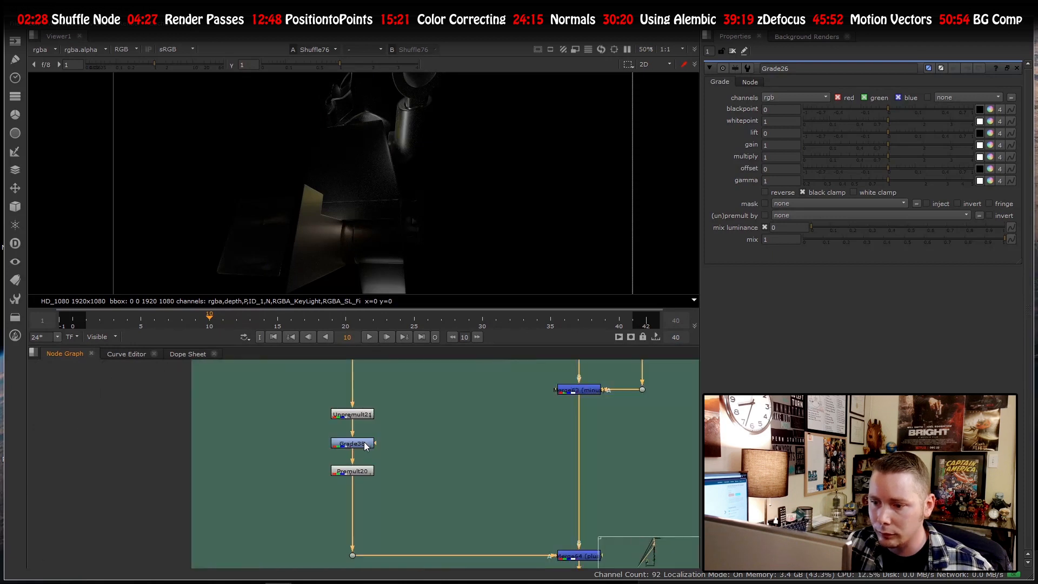
{"action": "left_click", "coordinate": [352, 443]}
{"action": "key", "text": "1"}
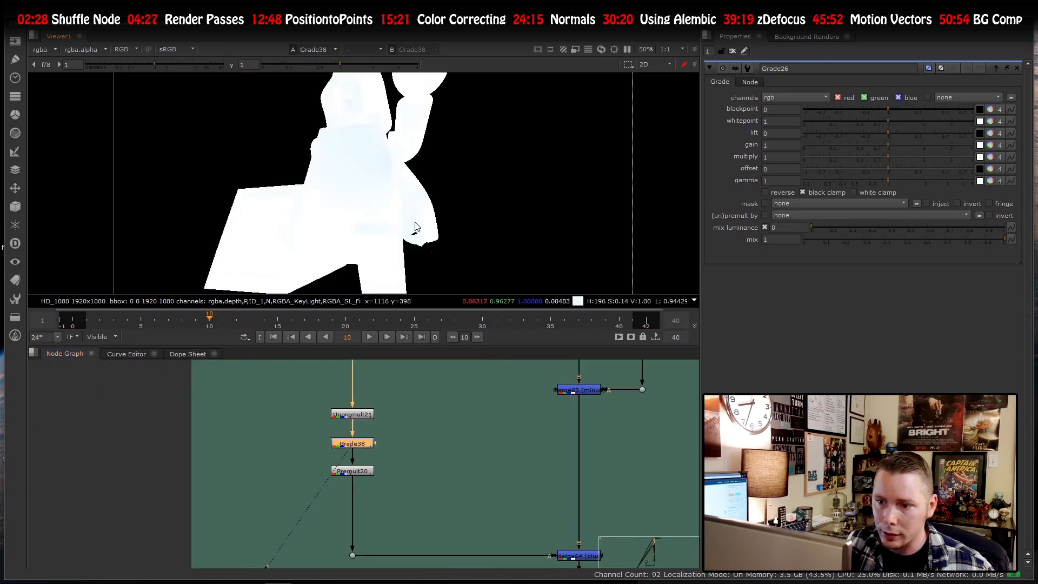
{"action": "left_click", "coordinate": [363, 418]}
{"action": "key", "text": "1"}
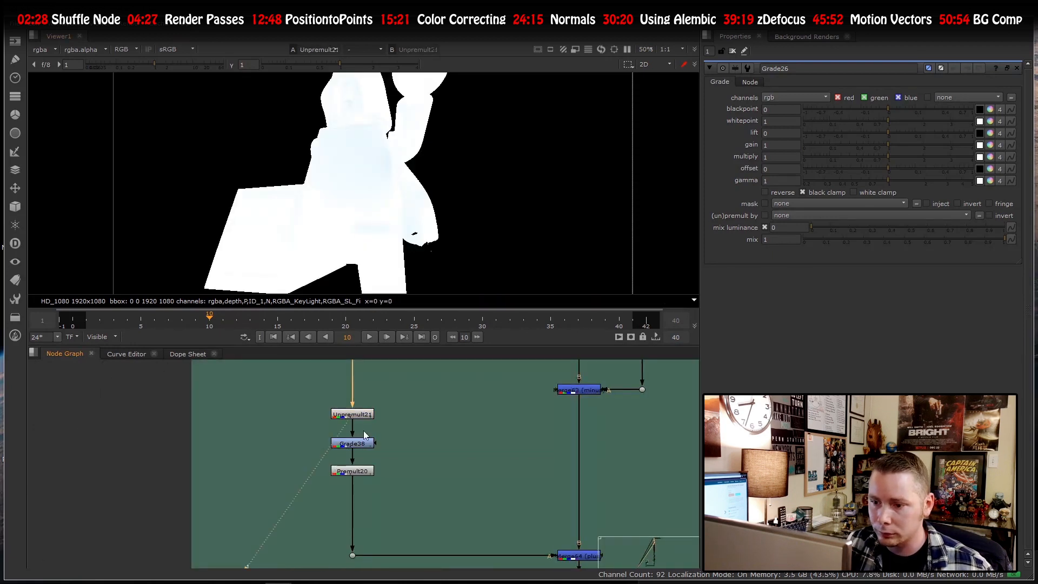
{"action": "left_click", "coordinate": [351, 443]}
{"action": "key", "text": "1"}
{"action": "key", "text": "a"}
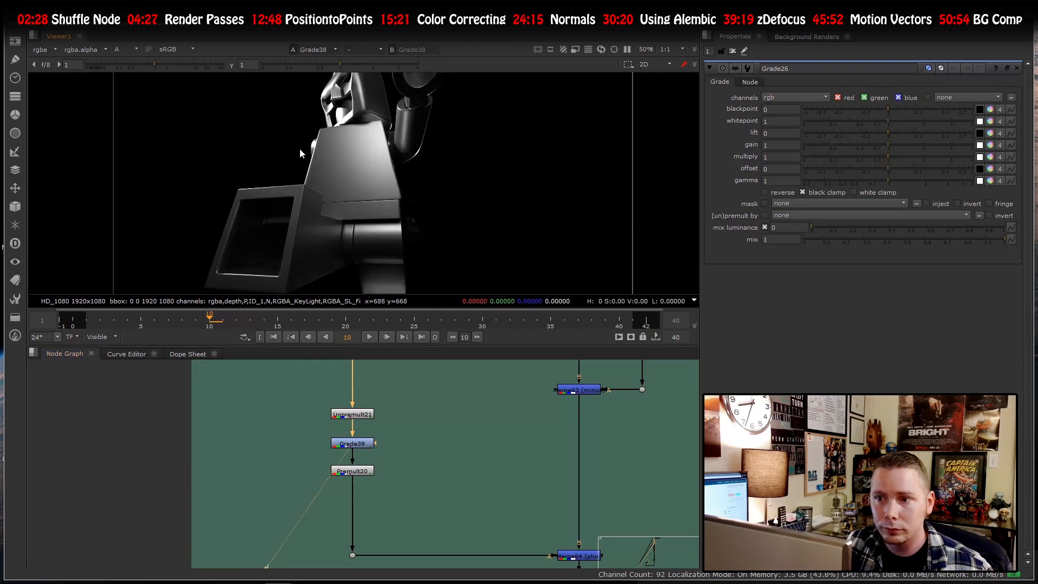
{"action": "scroll", "coordinate": [321, 187], "scroll_direction": "up", "scroll_amount": 1}
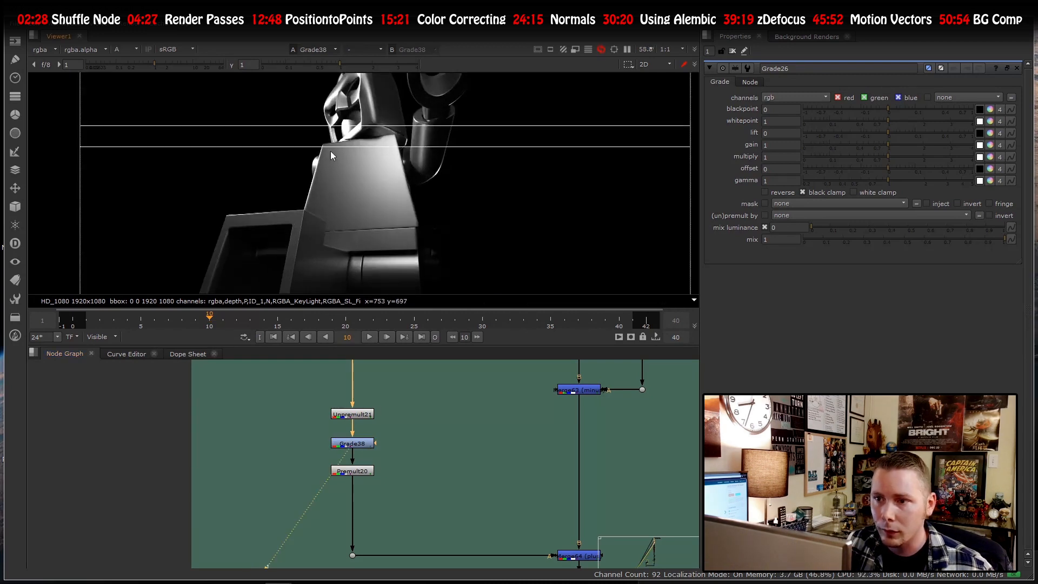
- Open Grade38, Grade1 and Grade24 in the three Specular branches to examine their gain settings
{"action": "double_click", "coordinate": [358, 445]}
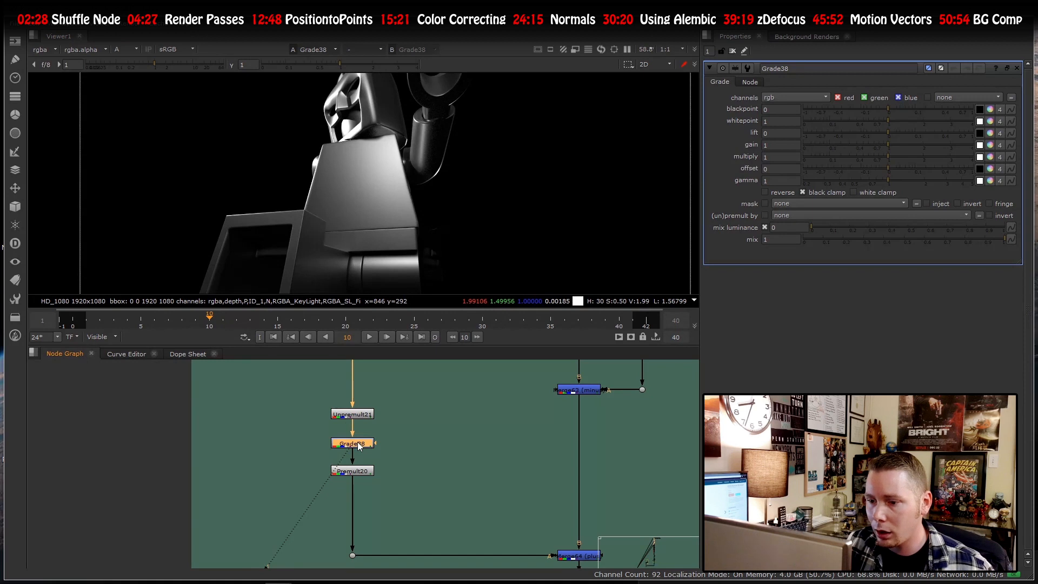
{"action": "scroll", "coordinate": [358, 444], "scroll_direction": "down", "scroll_amount": 2}
{"action": "scroll", "coordinate": [364, 442], "scroll_direction": "down", "scroll_amount": 4}
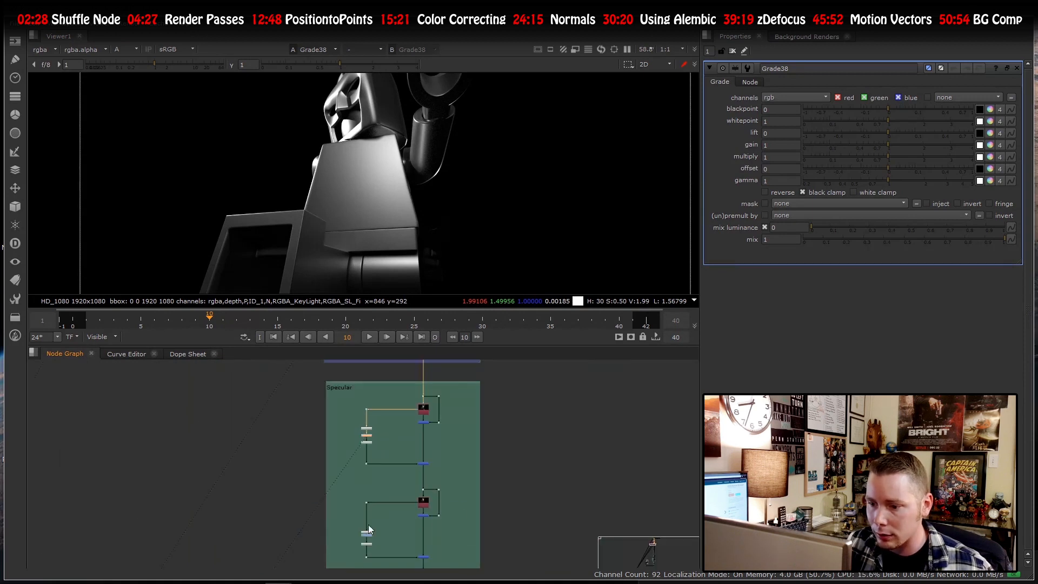
{"action": "scroll", "coordinate": [374, 464], "scroll_direction": "down", "scroll_amount": 4}
{"action": "scroll", "coordinate": [373, 511], "scroll_direction": "up", "scroll_amount": 4}
{"action": "scroll", "coordinate": [383, 451], "scroll_direction": "up", "scroll_amount": 4}
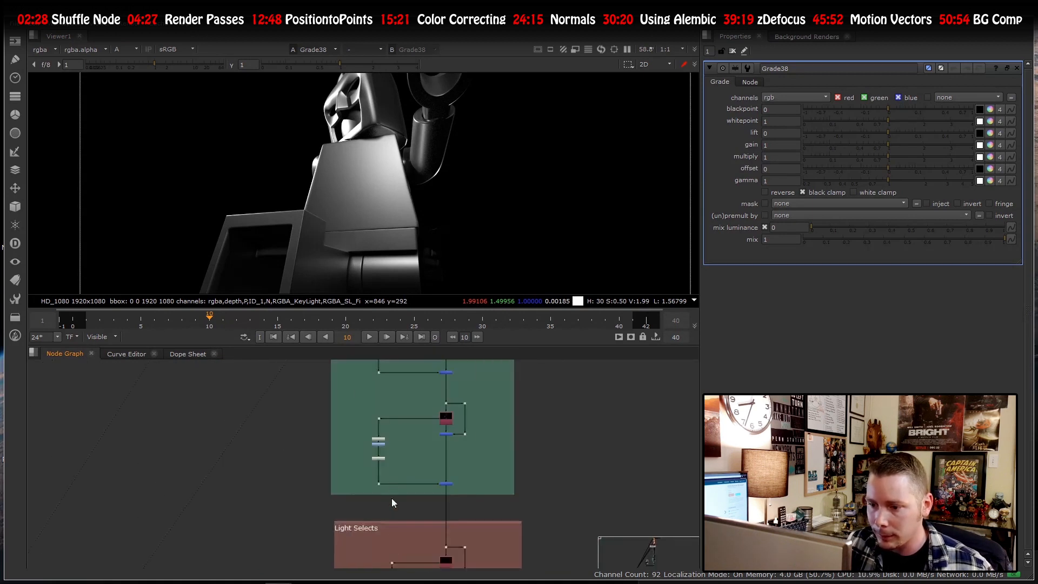
{"action": "double_click", "coordinate": [375, 447]}
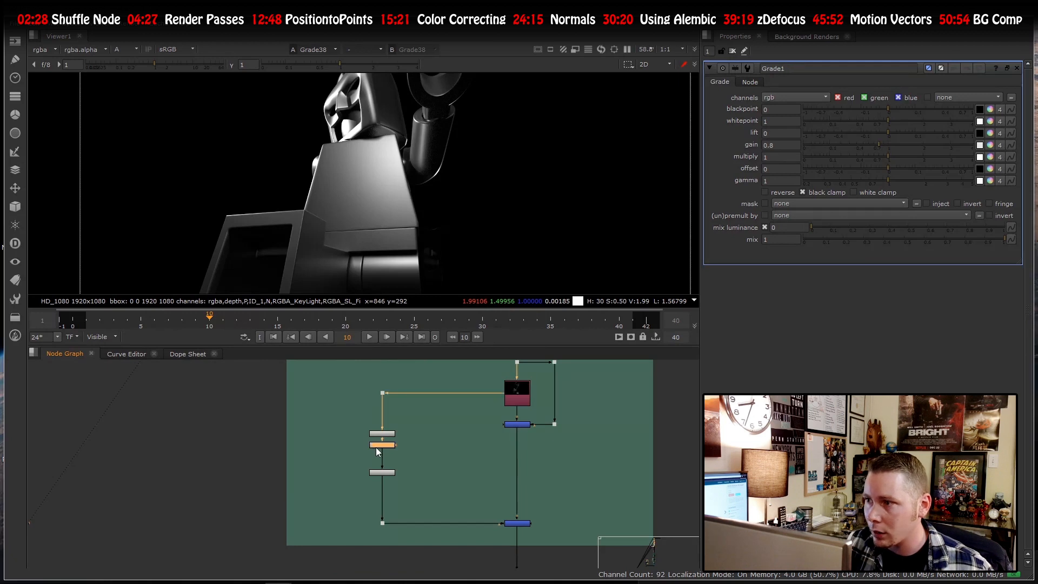
{"action": "scroll", "coordinate": [375, 446], "scroll_direction": "down", "scroll_amount": 3}
{"action": "scroll", "coordinate": [401, 410], "scroll_direction": "up", "scroll_amount": 3}
{"action": "scroll", "coordinate": [405, 378], "scroll_direction": "down", "scroll_amount": 3}
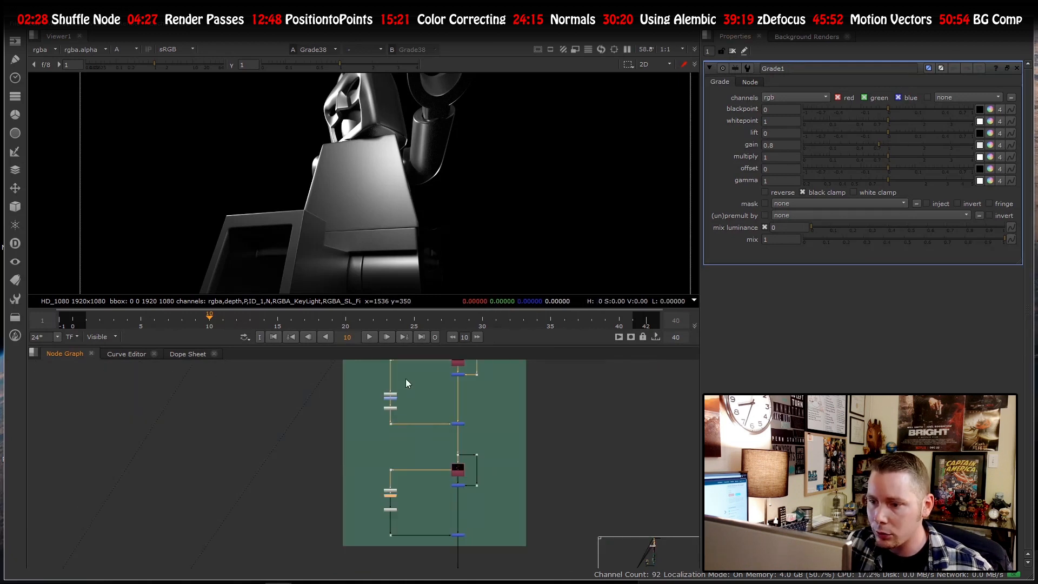
{"action": "scroll", "coordinate": [386, 412], "scroll_direction": "up", "scroll_amount": 3}
{"action": "double_click", "coordinate": [386, 412]}
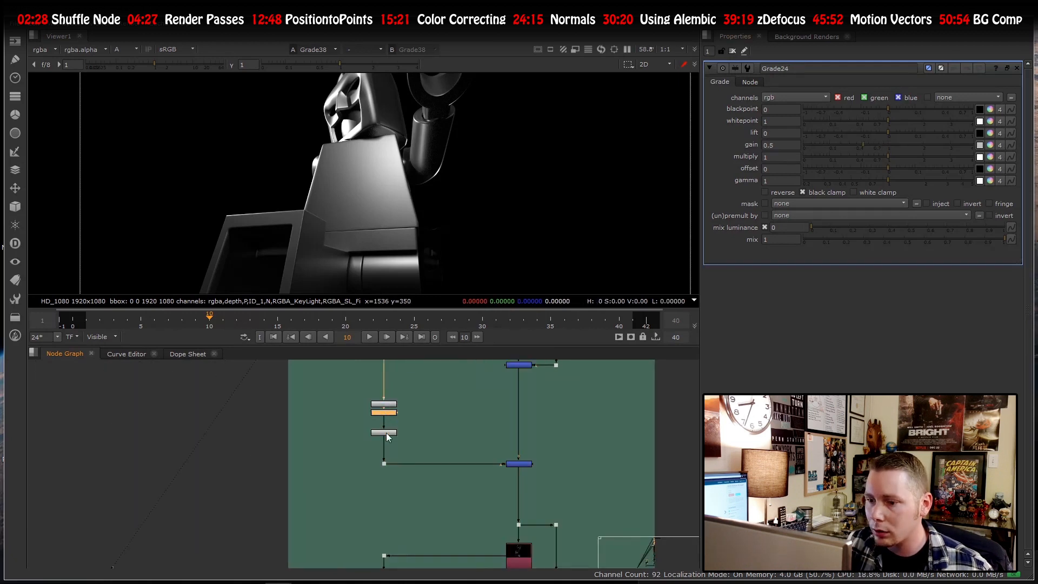
- View the output of Merge66 below the second Specular branch in full color instead of alpha
{"action": "scroll", "coordinate": [400, 424], "scroll_direction": "down", "scroll_amount": 3}
{"action": "scroll", "coordinate": [468, 416], "scroll_direction": "up", "scroll_amount": 2}
{"action": "left_click_drag", "start_coordinate": [477, 456], "coordinate": [573, 538]}
{"action": "key", "text": "1"}
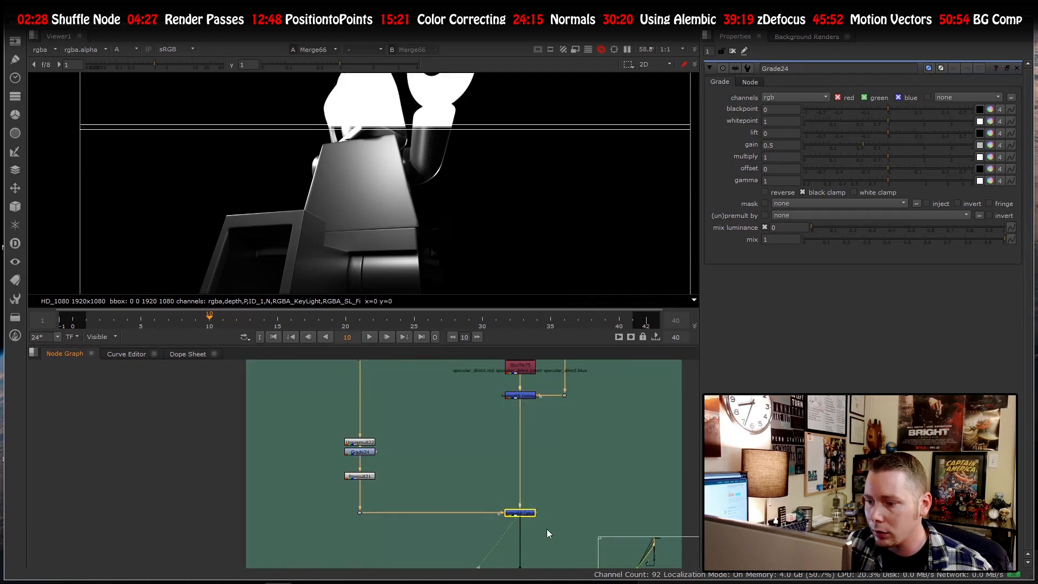
{"action": "key", "text": "a"}
{"action": "scroll", "coordinate": [329, 174], "scroll_direction": "down", "scroll_amount": 3}
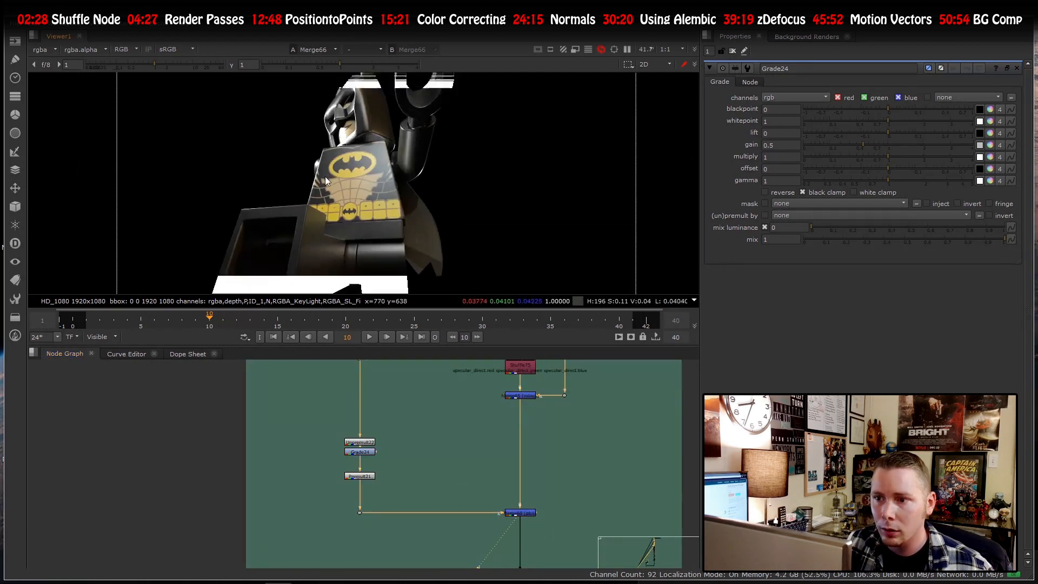
- Select Grade24 and examine its gain together with the Shuffle75 specular_direct branch and the neighboring Specular branches
{"action": "left_click", "coordinate": [362, 452]}
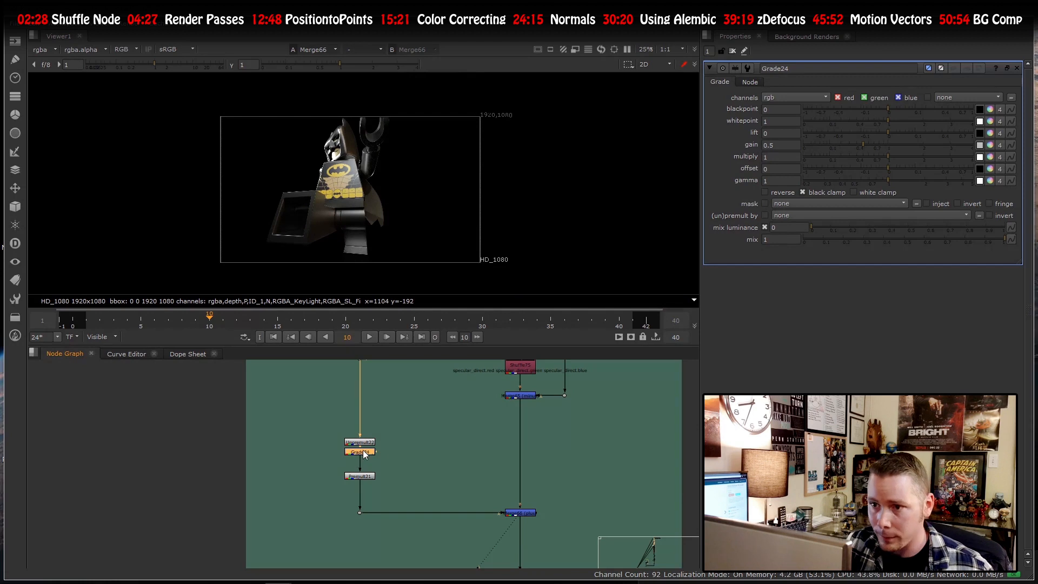
{"action": "scroll", "coordinate": [398, 417], "scroll_direction": "down", "scroll_amount": 7}
{"action": "scroll", "coordinate": [394, 417], "scroll_direction": "up", "scroll_amount": 6}
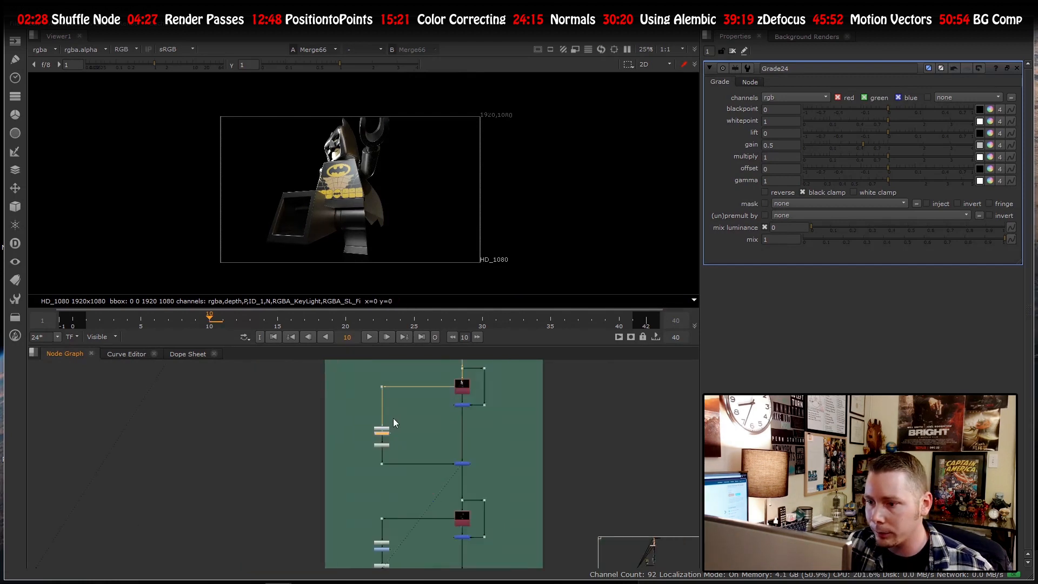
{"action": "scroll", "coordinate": [495, 386], "scroll_direction": "up", "scroll_amount": 2}
{"action": "scroll", "coordinate": [499, 386], "scroll_direction": "down", "scroll_amount": 5}
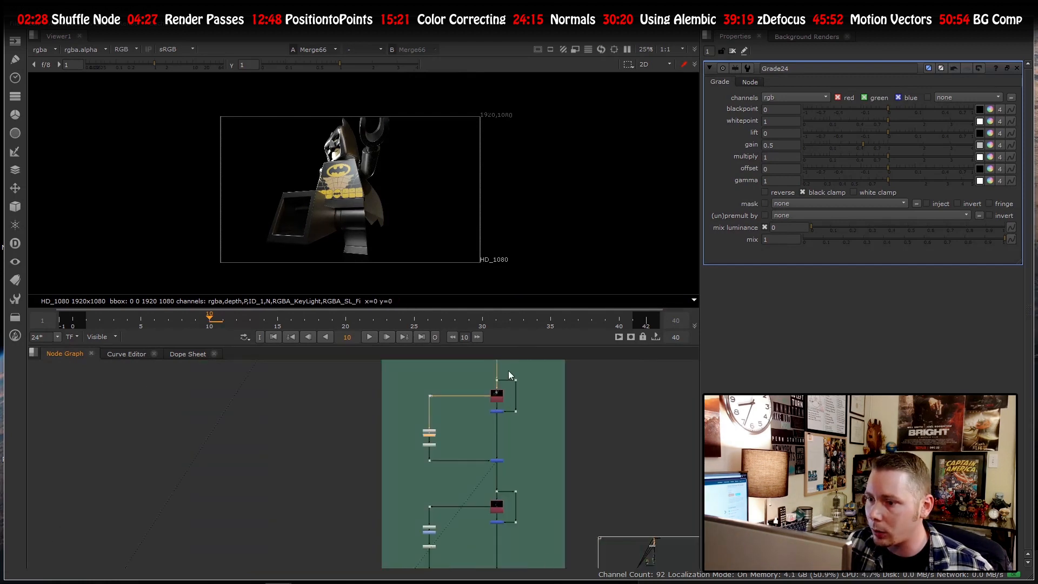
{"action": "scroll", "coordinate": [495, 397], "scroll_direction": "up", "scroll_amount": 6}
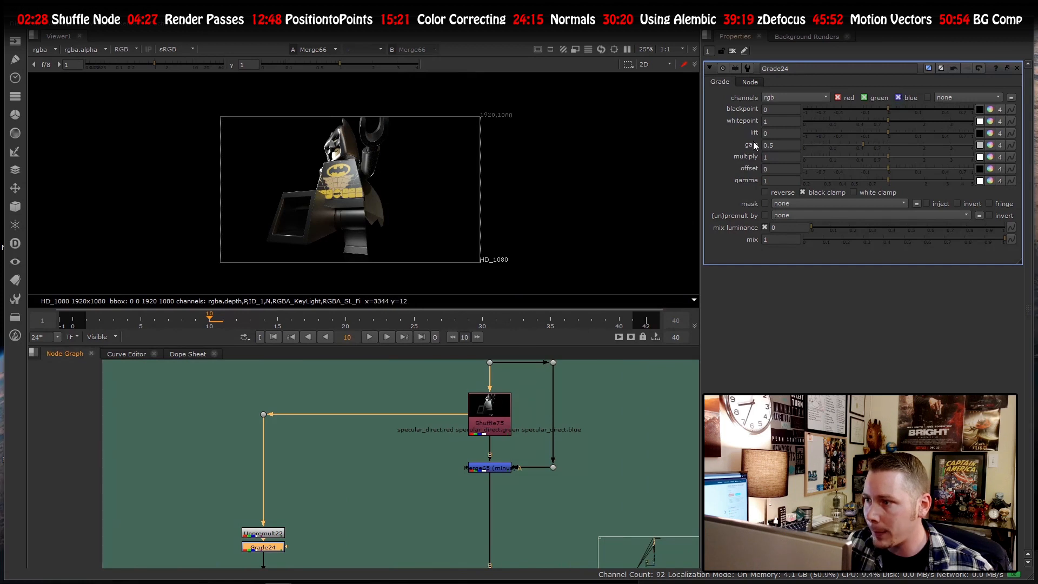
{"action": "scroll", "coordinate": [259, 429], "scroll_direction": "down", "scroll_amount": 10}
{"action": "scroll", "coordinate": [275, 509], "scroll_direction": "up", "scroll_amount": 8}
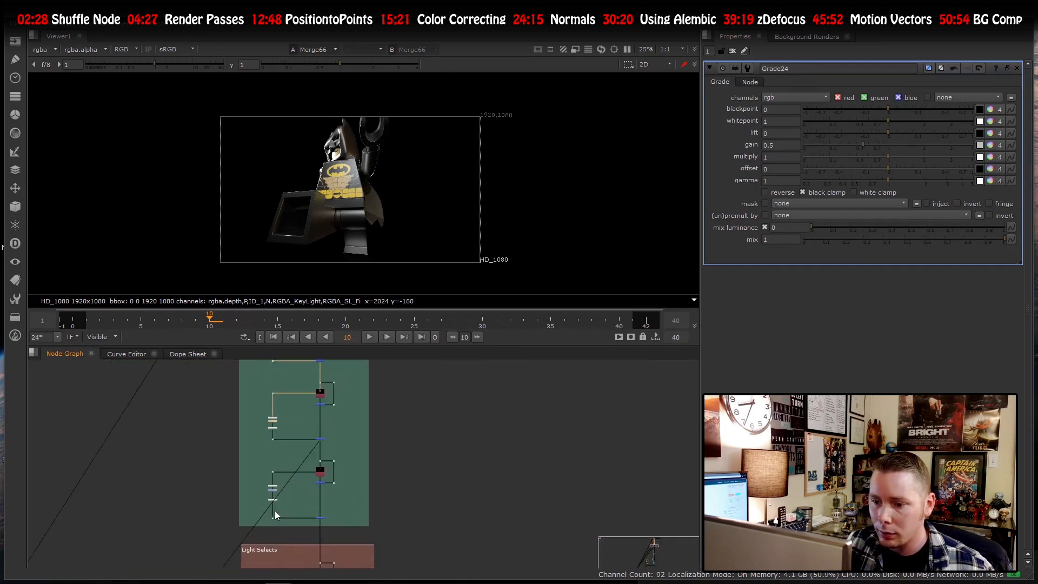
- View the output of Merge68 below the last Specular branch and open Grade1 in that branch to examine its gain
{"action": "left_click_drag", "start_coordinate": [389, 511], "coordinate": [450, 559]}
{"action": "key", "text": "1"}
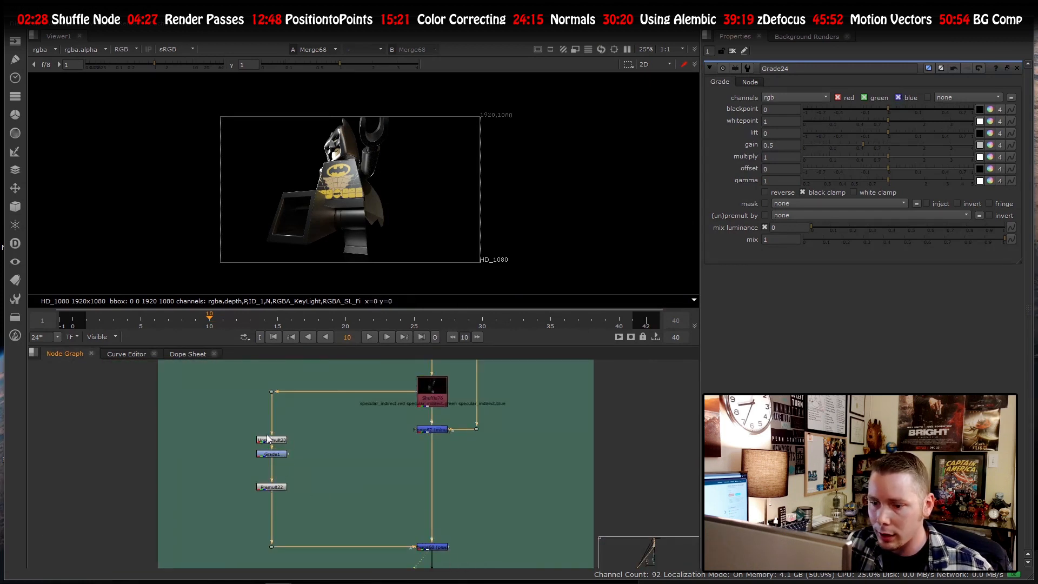
{"action": "double_click", "coordinate": [268, 455]}
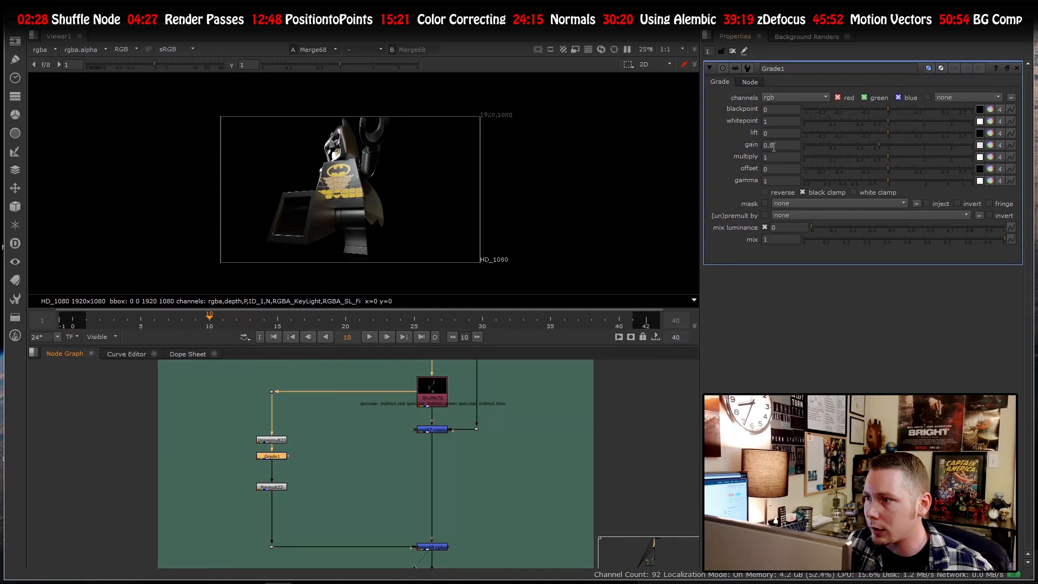
- Examine how the Specular branches chain one after another down to the Light Selects group
{"action": "scroll", "coordinate": [416, 470], "scroll_direction": "down", "scroll_amount": 6}
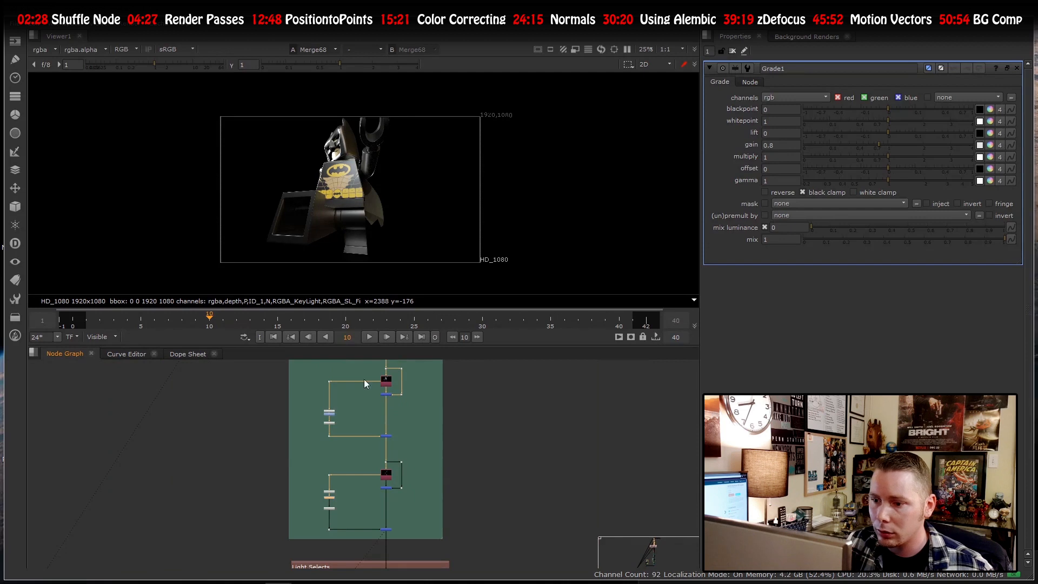
{"action": "scroll", "coordinate": [367, 378], "scroll_direction": "down", "scroll_amount": 2}
{"action": "scroll", "coordinate": [400, 410], "scroll_direction": "up", "scroll_amount": 6}
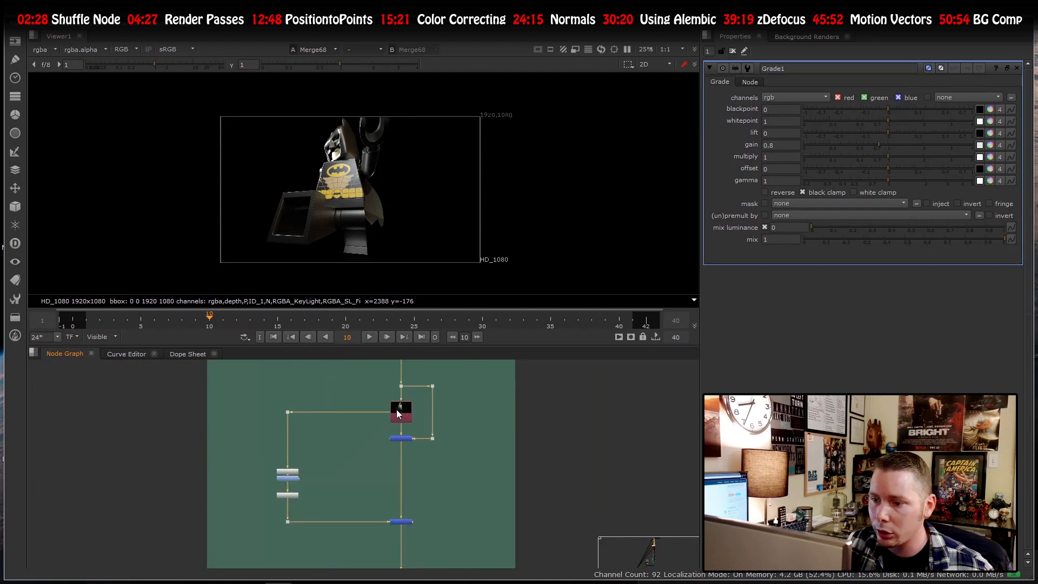
{"action": "scroll", "coordinate": [389, 476], "scroll_direction": "down", "scroll_amount": 9}
{"action": "scroll", "coordinate": [389, 454], "scroll_direction": "up", "scroll_amount": 6}
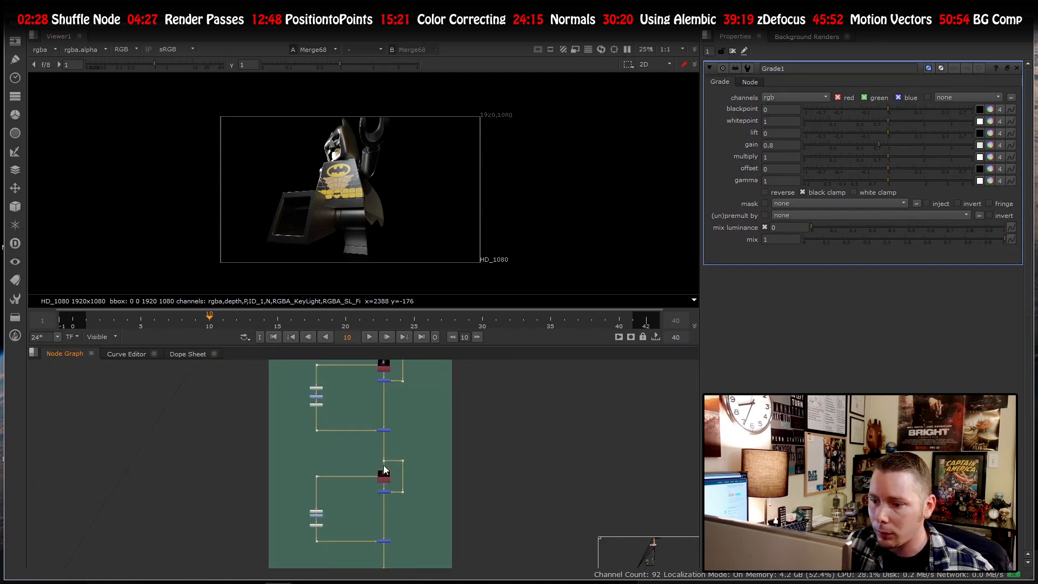
{"action": "scroll", "coordinate": [366, 476], "scroll_direction": "down", "scroll_amount": 3}
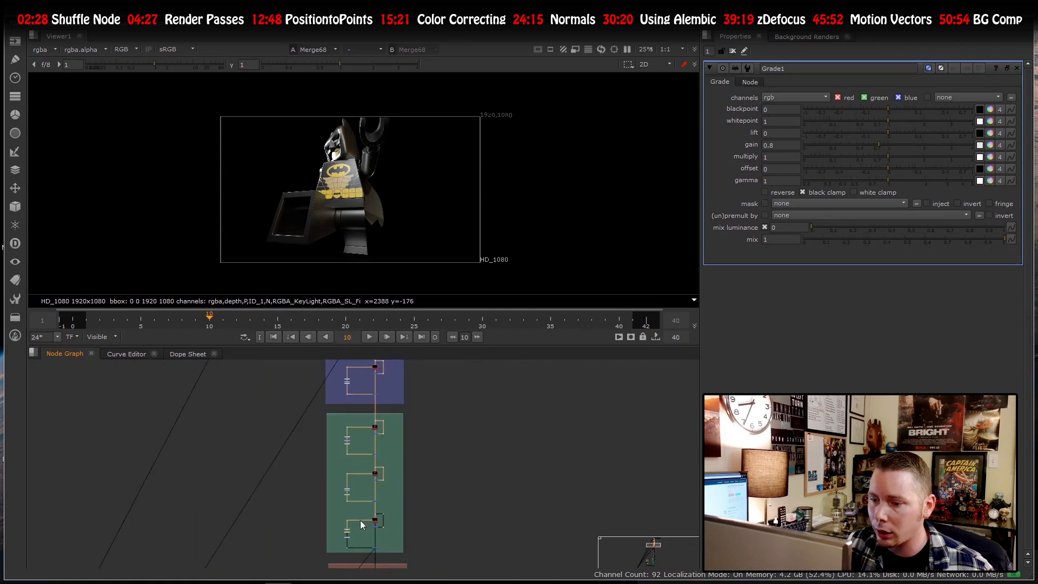
{"action": "scroll", "coordinate": [390, 478], "scroll_direction": "down", "scroll_amount": 4}
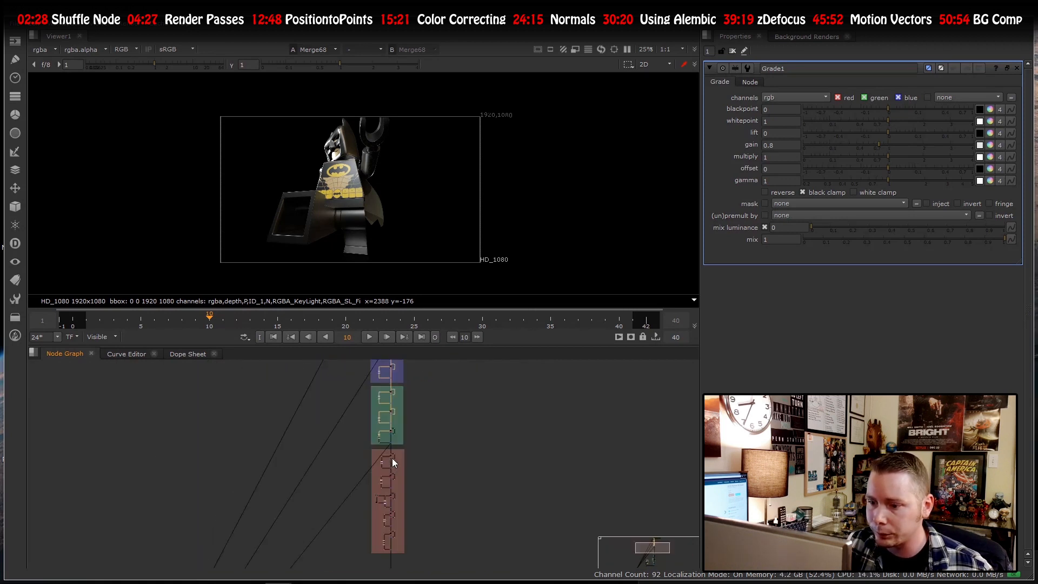
- View the output of Shuffle77, the RGBA_KeyLight pass in the first Light Selects branch
{"action": "scroll", "coordinate": [391, 459], "scroll_direction": "up", "scroll_amount": 6}
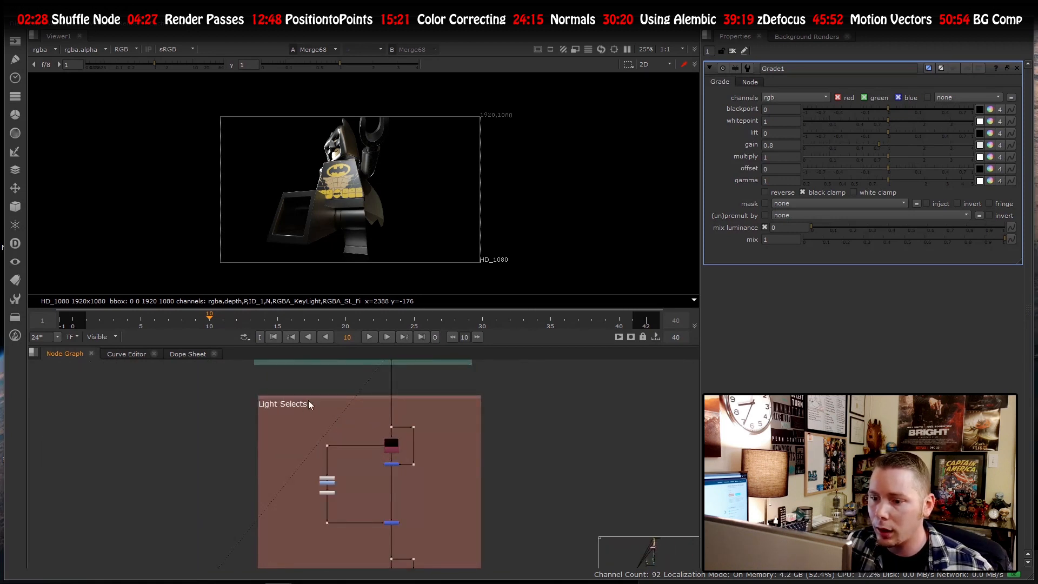
{"action": "scroll", "coordinate": [318, 425], "scroll_direction": "down", "scroll_amount": 2}
{"action": "scroll", "coordinate": [331, 394], "scroll_direction": "up", "scroll_amount": 2}
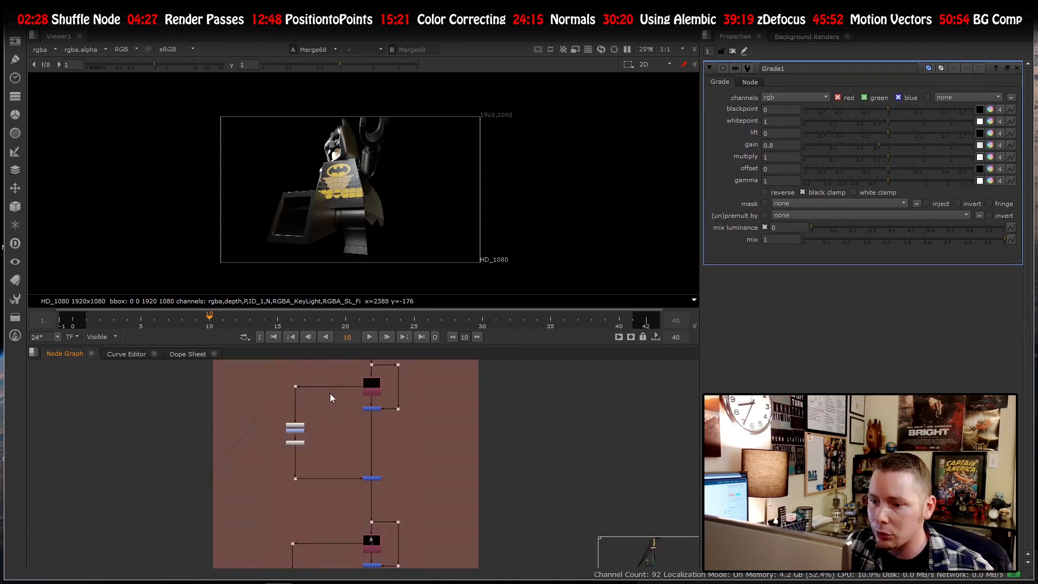
{"action": "scroll", "coordinate": [384, 394], "scroll_direction": "up", "scroll_amount": 2}
{"action": "left_click", "coordinate": [352, 396]}
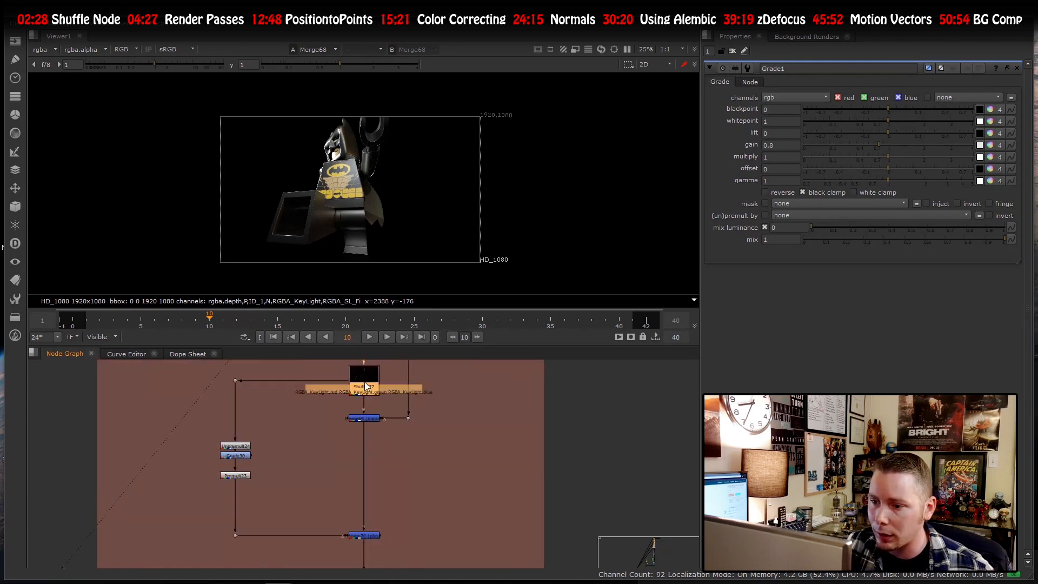
{"action": "key", "text": "1"}
- Open the settings of Shuffle77 in the Light Selects group to examine its input layer and channel routing
{"action": "scroll", "coordinate": [320, 416], "scroll_direction": "down", "scroll_amount": 3}
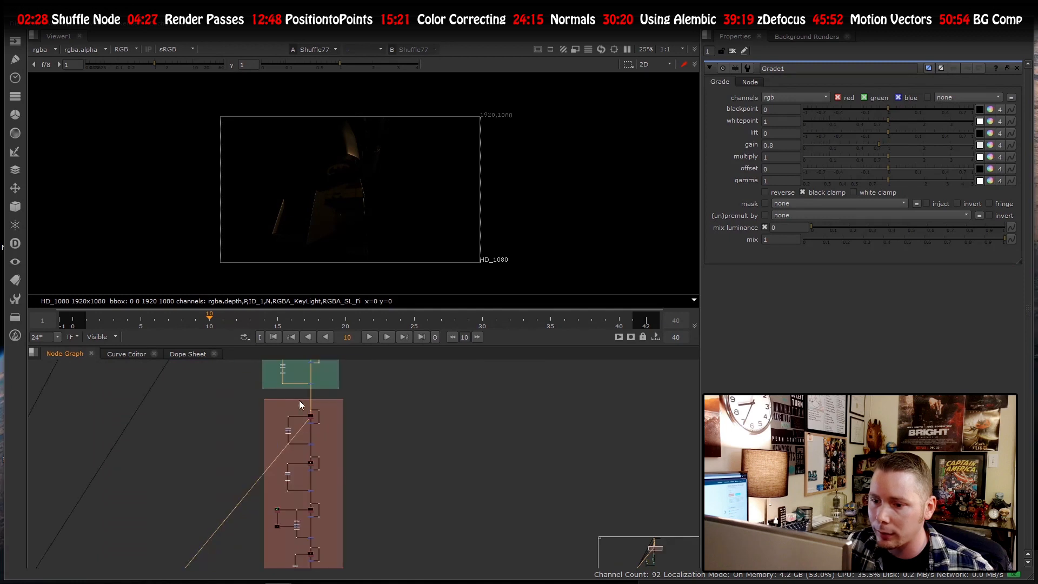
{"action": "scroll", "coordinate": [302, 411], "scroll_direction": "up", "scroll_amount": 3}
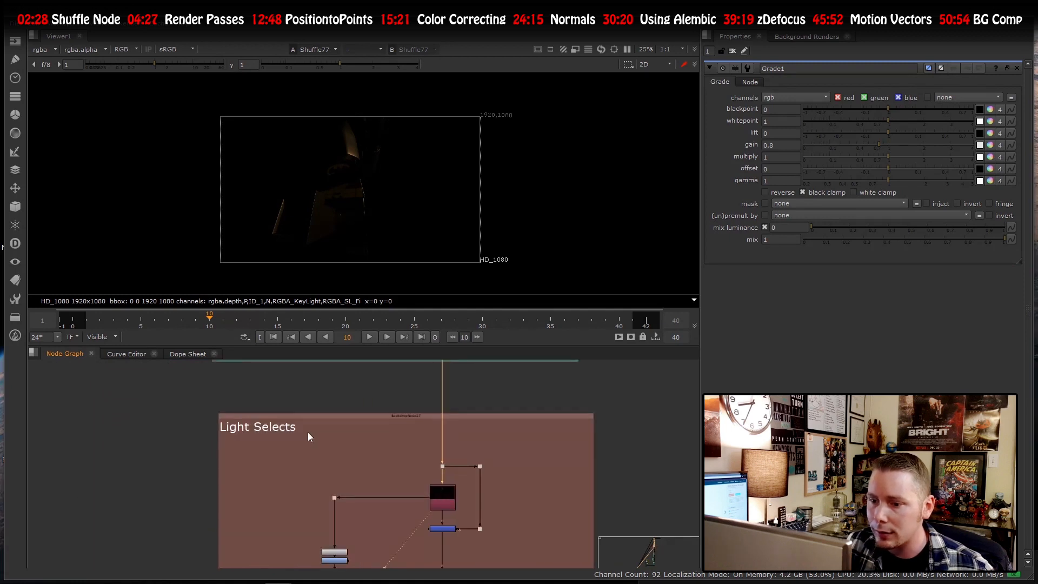
{"action": "scroll", "coordinate": [403, 458], "scroll_direction": "down", "scroll_amount": 3}
{"action": "scroll", "coordinate": [404, 459], "scroll_direction": "up", "scroll_amount": 5}
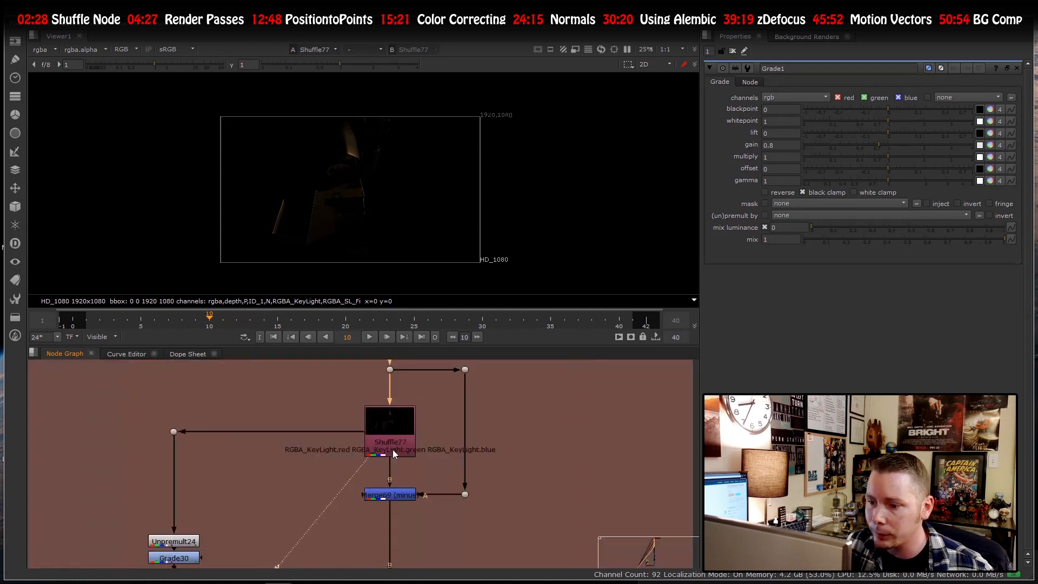
{"action": "double_click", "coordinate": [378, 438]}
{"action": "scroll", "coordinate": [462, 437], "scroll_direction": "down", "scroll_amount": 3}
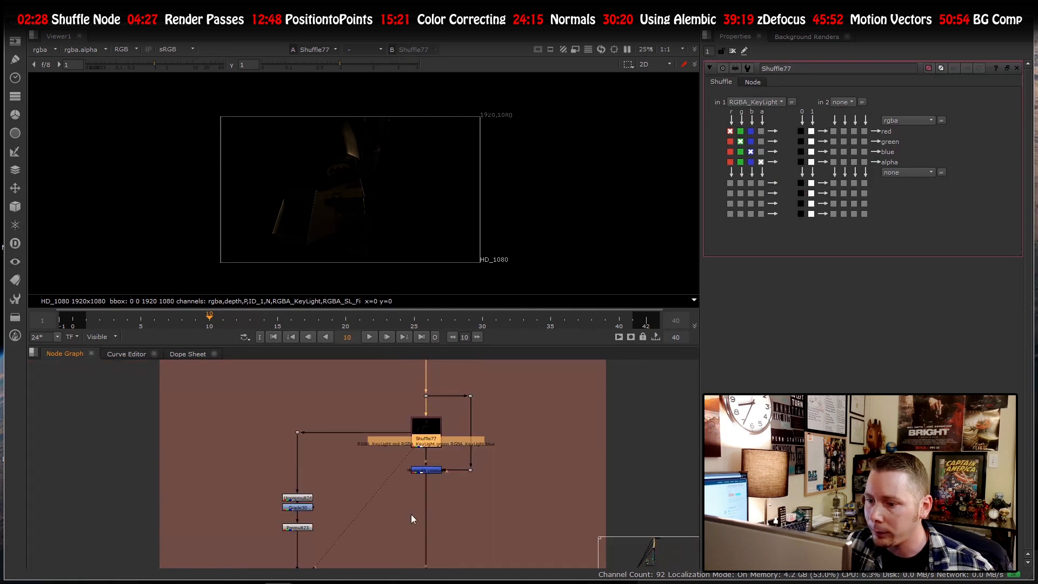
{"action": "scroll", "coordinate": [444, 446], "scroll_direction": "up", "scroll_amount": 3}
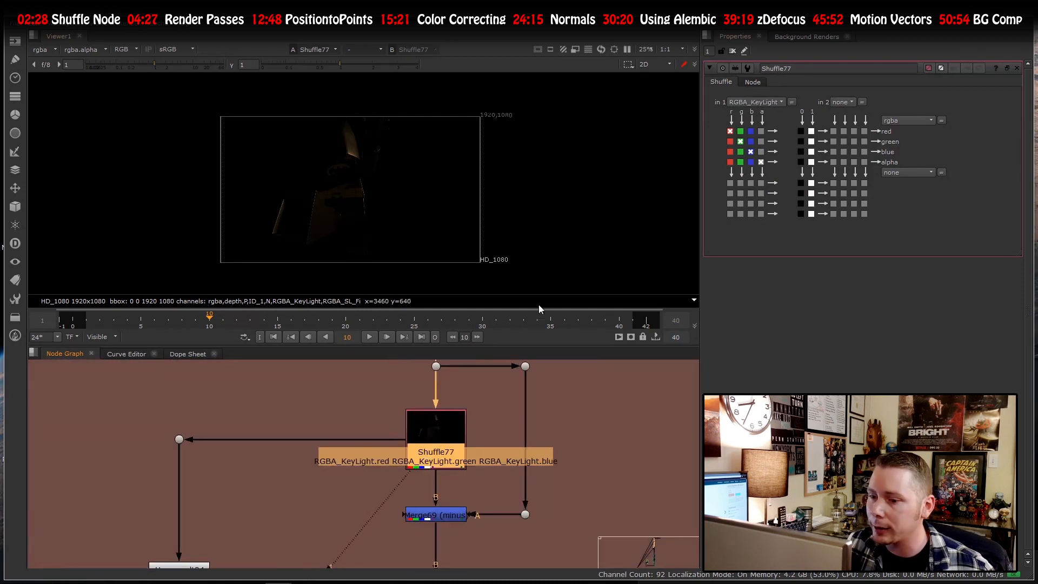
- Open Grade30 in the key light branch to examine its gain, and view its output in alpha and back in color
{"action": "scroll", "coordinate": [307, 422], "scroll_direction": "down", "scroll_amount": 3}
{"action": "scroll", "coordinate": [238, 527], "scroll_direction": "up", "scroll_amount": 4}
{"action": "double_click", "coordinate": [235, 516]}
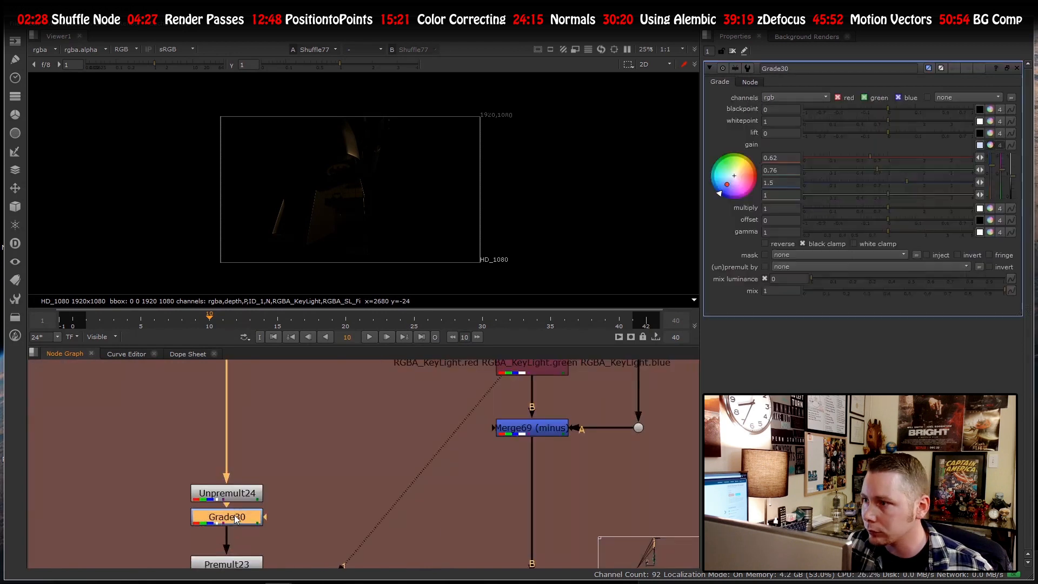
{"action": "scroll", "coordinate": [234, 515], "scroll_direction": "down", "scroll_amount": 5}
{"action": "scroll", "coordinate": [240, 511], "scroll_direction": "up", "scroll_amount": 3}
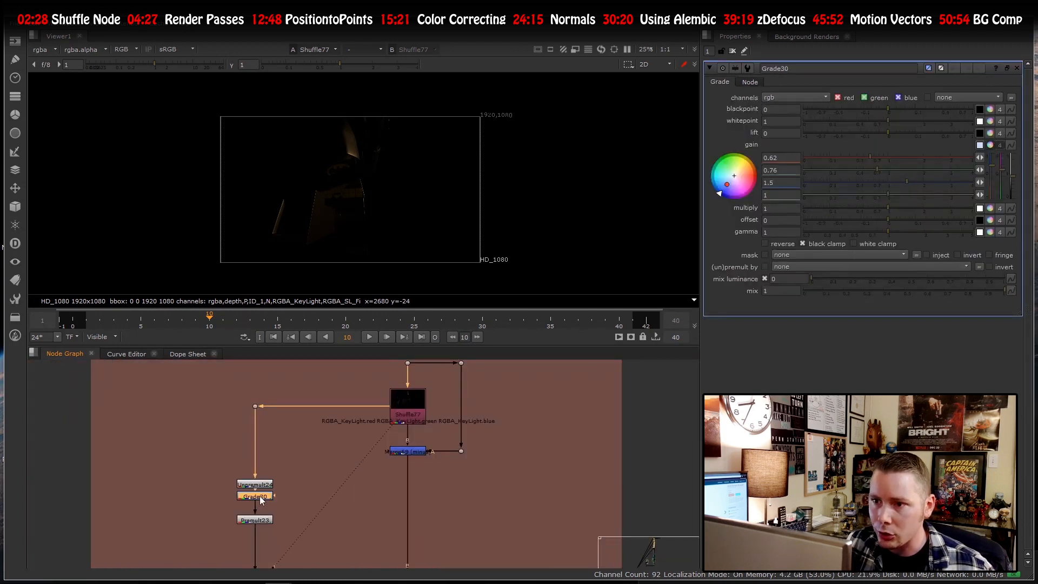
{"action": "key", "text": "1"}
{"action": "key", "text": "a"}
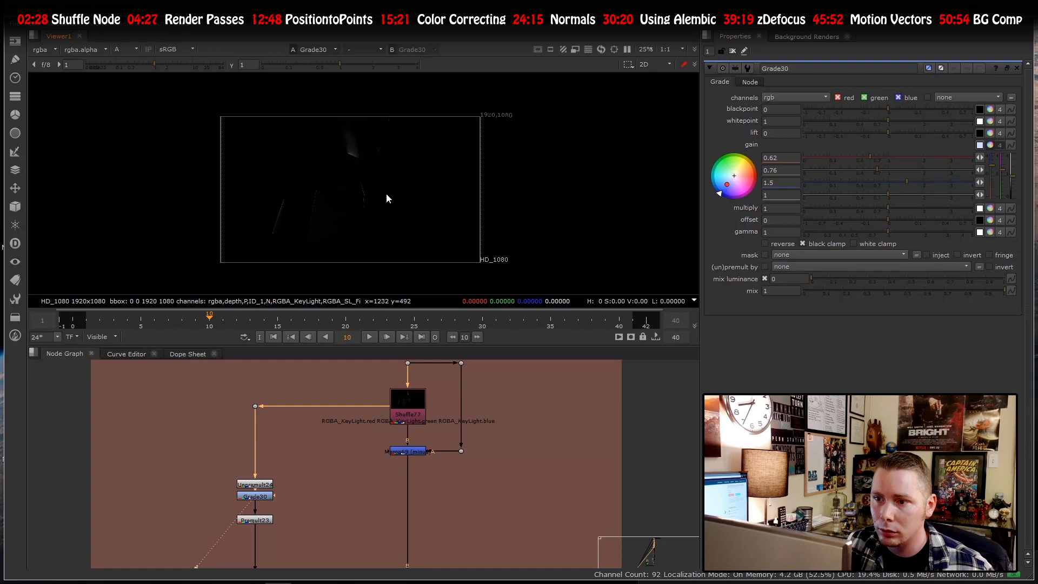
{"action": "key", "text": "a"}
- View the output of Merge70 below the key light branch, close up on Batman's head and torso
{"action": "scroll", "coordinate": [371, 167], "scroll_direction": "down", "scroll_amount": 1}
{"action": "scroll", "coordinate": [373, 490], "scroll_direction": "down", "scroll_amount": 4}
{"action": "scroll", "coordinate": [376, 518], "scroll_direction": "up", "scroll_amount": 4}
{"action": "left_click_drag", "start_coordinate": [376, 519], "coordinate": [425, 550]}
{"action": "key", "text": "1"}
{"action": "scroll", "coordinate": [356, 162], "scroll_direction": "up", "scroll_amount": 3}
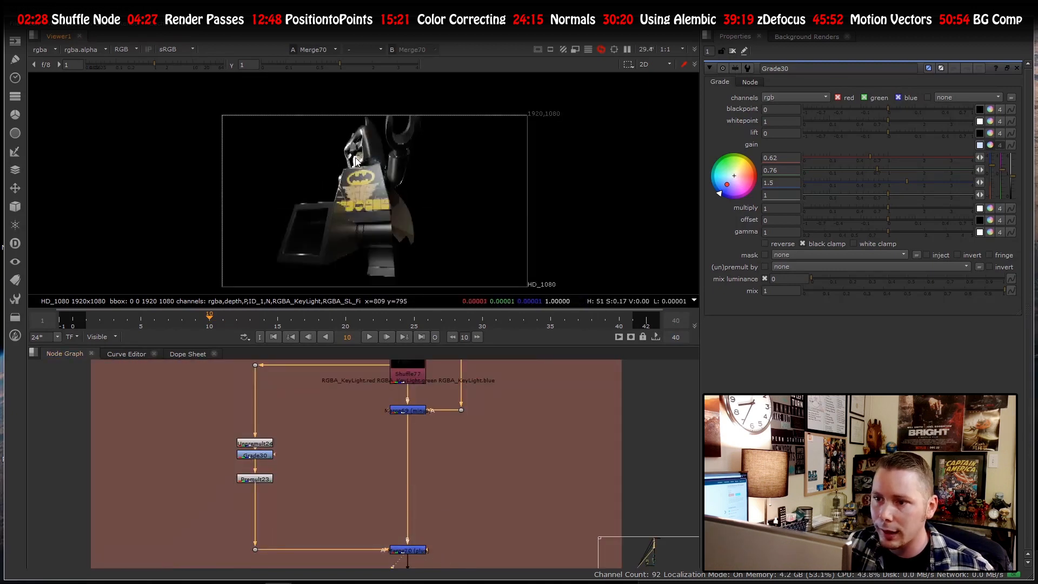
{"action": "scroll", "coordinate": [356, 161], "scroll_direction": "up", "scroll_amount": 3}
- Disable and re-enable Grade30 to compare the merged render with and without the key light correction
{"action": "left_click", "coordinate": [254, 455]}
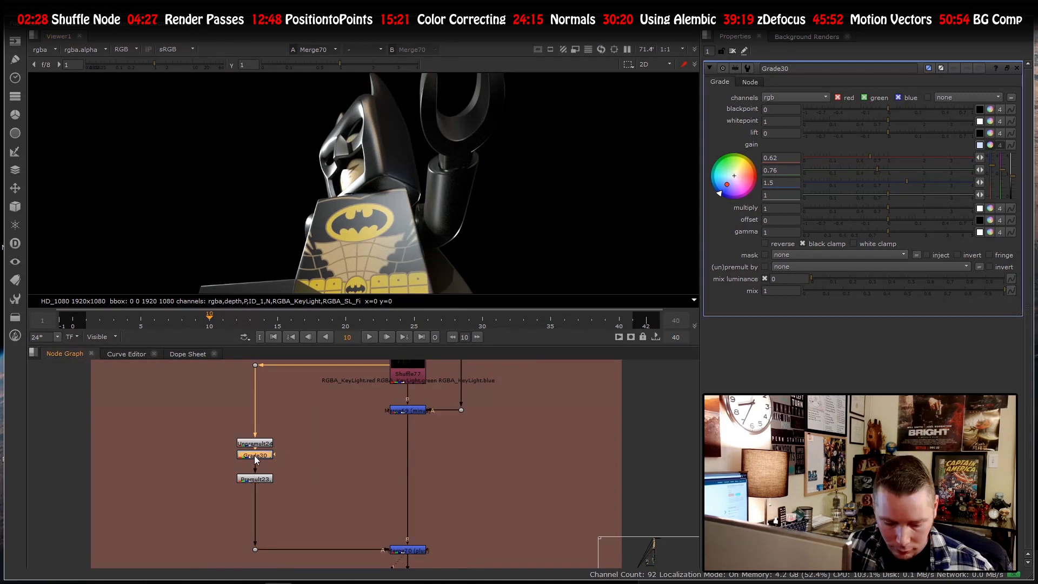
{"action": "key", "text": "d"}
{"action": "key", "text": "d"}
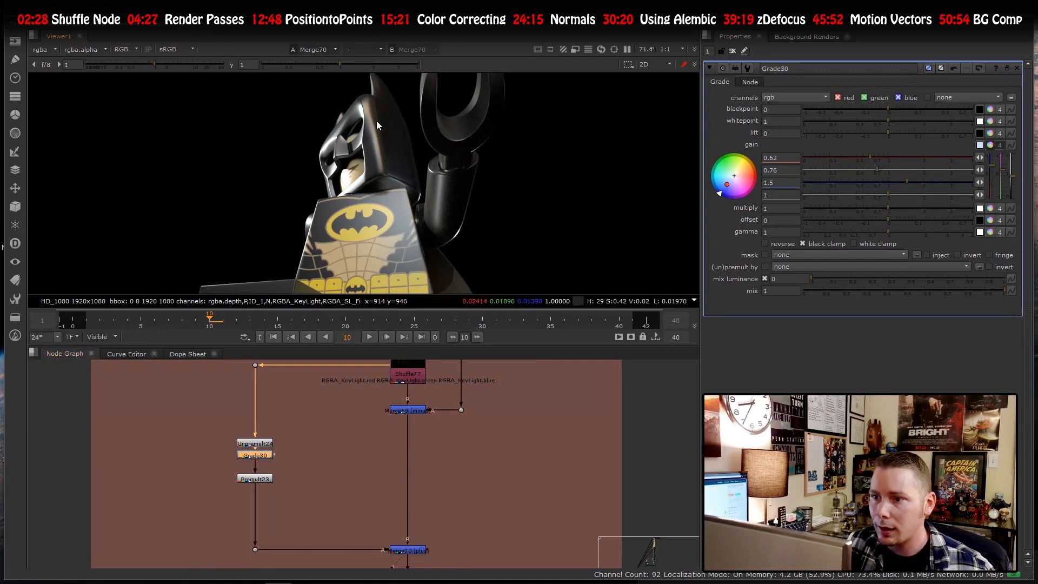
{"action": "scroll", "coordinate": [376, 121], "scroll_direction": "down", "scroll_amount": 2}
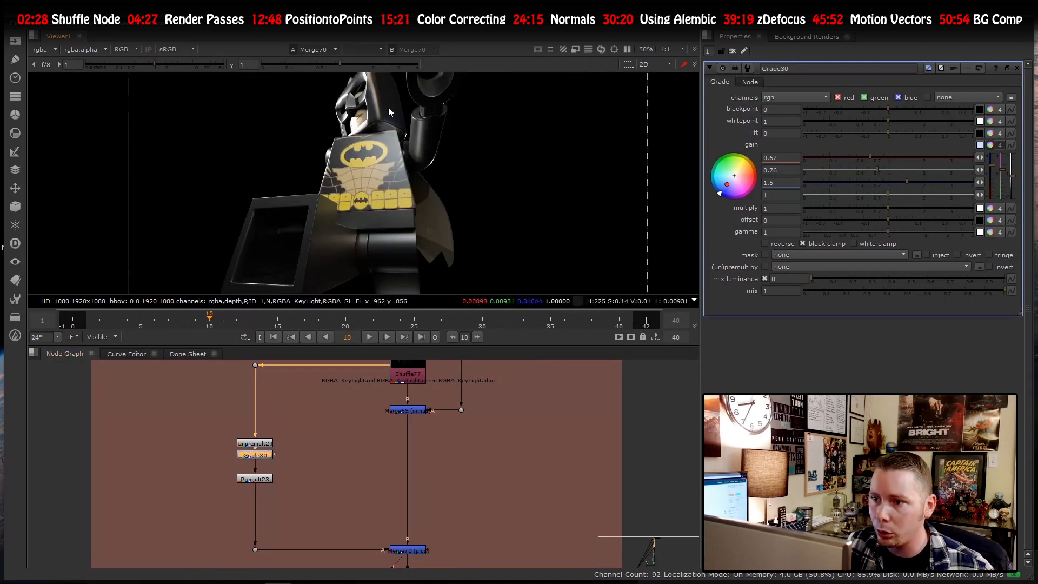
{"action": "scroll", "coordinate": [388, 107], "scroll_direction": "up", "scroll_amount": 2}
{"action": "scroll", "coordinate": [375, 138], "scroll_direction": "down", "scroll_amount": 3}
{"action": "scroll", "coordinate": [378, 101], "scroll_direction": "down", "scroll_amount": 2}
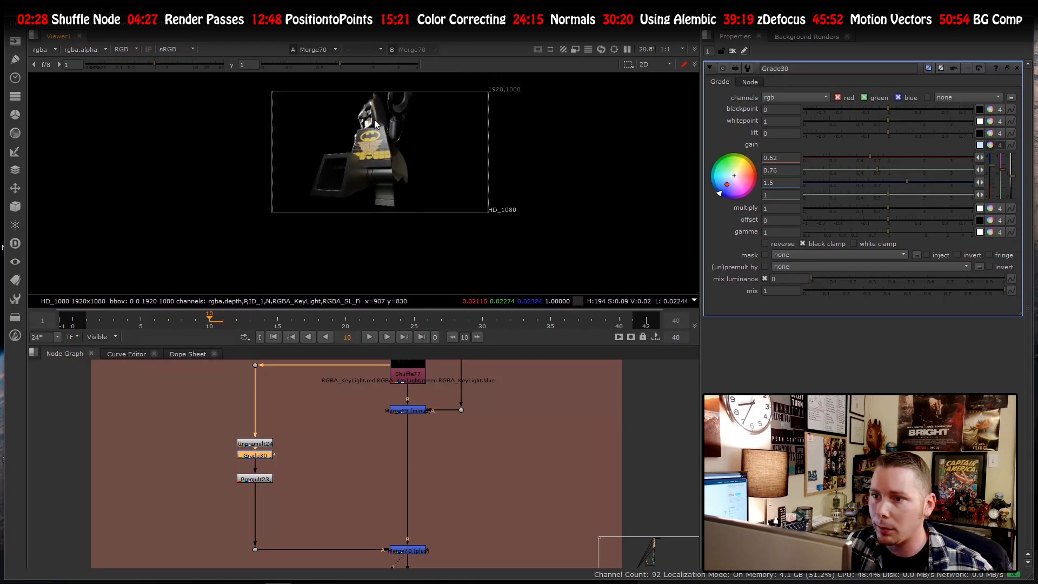
{"action": "scroll", "coordinate": [374, 119], "scroll_direction": "up", "scroll_amount": 1}
- View the output of Merge72 below the second Light Selects branch
{"action": "scroll", "coordinate": [435, 507], "scroll_direction": "down", "scroll_amount": 5}
{"action": "scroll", "coordinate": [411, 481], "scroll_direction": "up", "scroll_amount": 3}
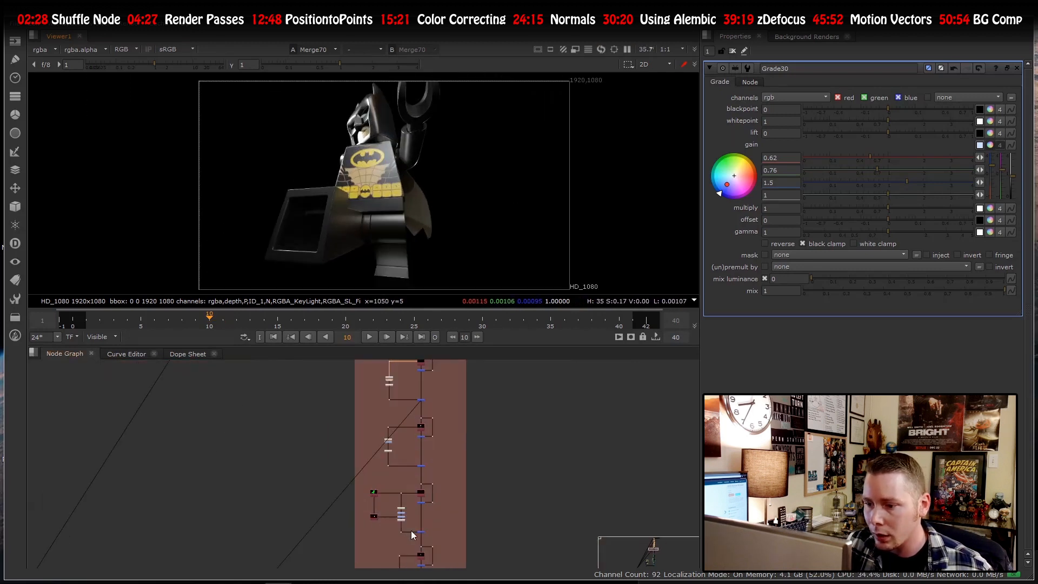
{"action": "left_click_drag", "start_coordinate": [388, 468], "coordinate": [427, 493]}
{"action": "key", "text": "1"}
{"action": "scroll", "coordinate": [414, 447], "scroll_direction": "down", "scroll_amount": 4}
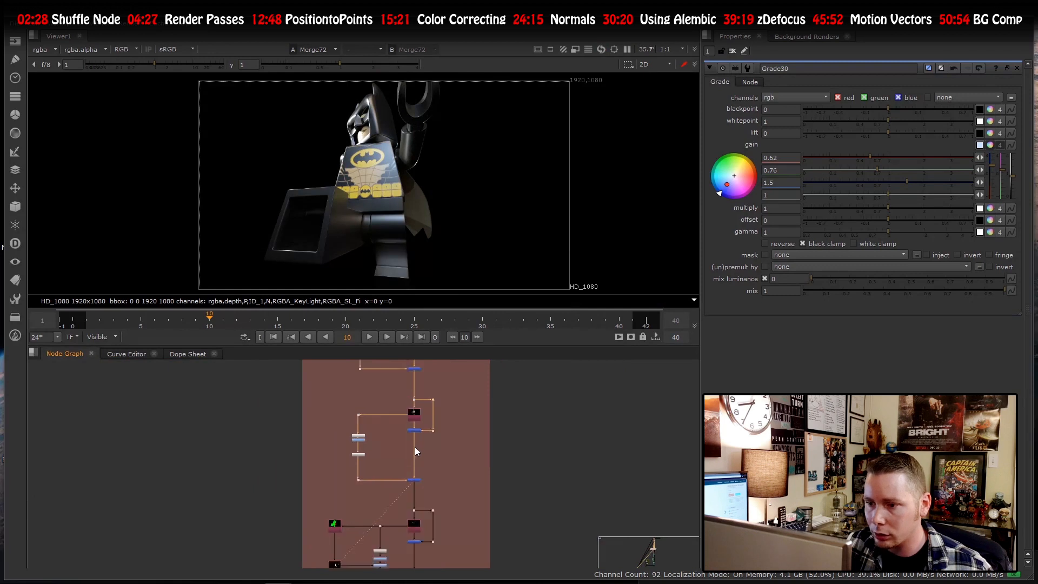
- View the output of Shuffle79, the RGBA_SL_RimLight pass in the third Light Selects branch
{"action": "scroll", "coordinate": [400, 460], "scroll_direction": "up", "scroll_amount": 5}
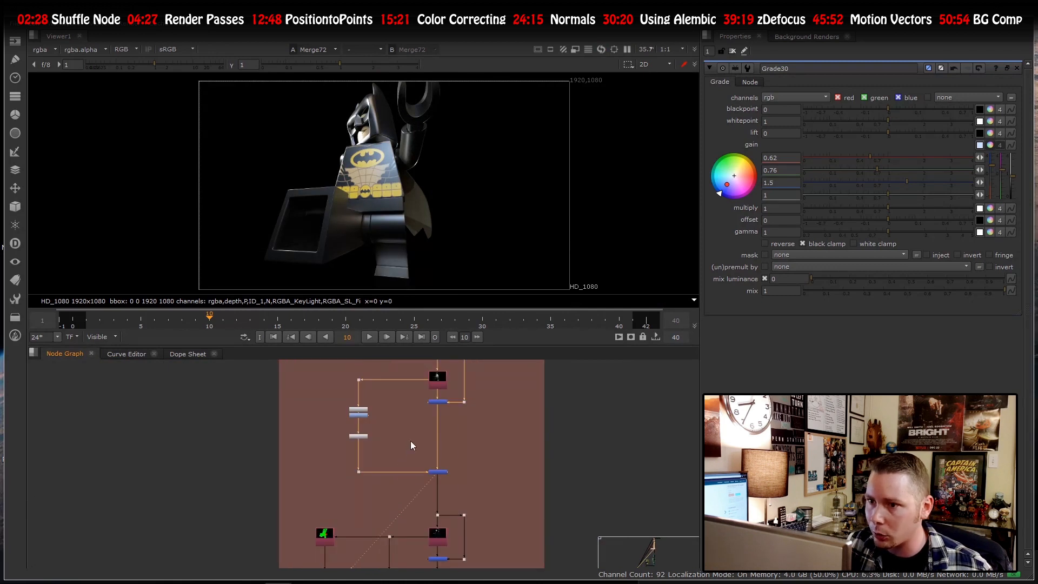
{"action": "scroll", "coordinate": [400, 476], "scroll_direction": "down", "scroll_amount": 4}
{"action": "scroll", "coordinate": [406, 511], "scroll_direction": "up", "scroll_amount": 3}
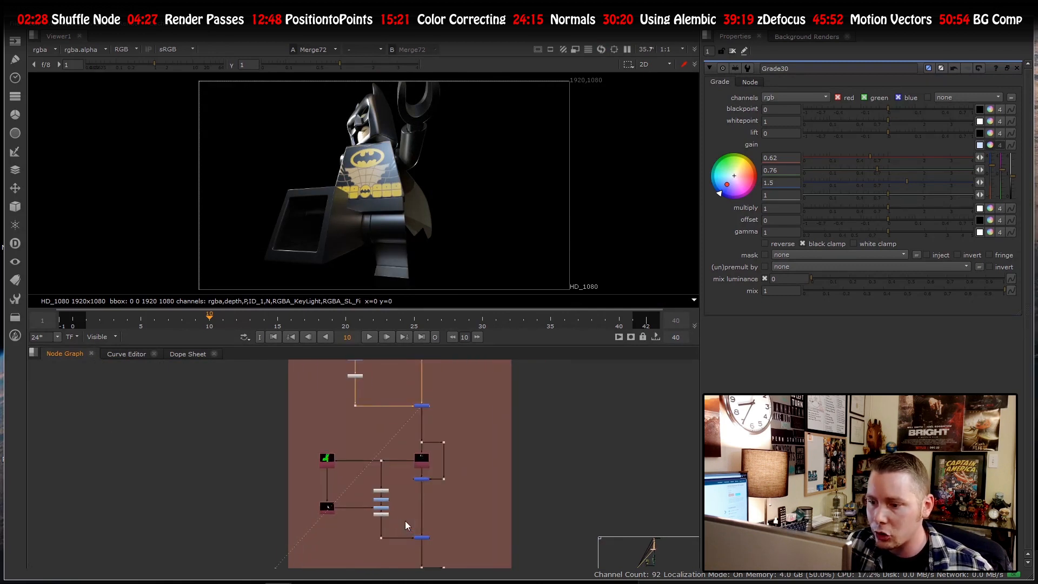
{"action": "scroll", "coordinate": [411, 449], "scroll_direction": "up", "scroll_amount": 6}
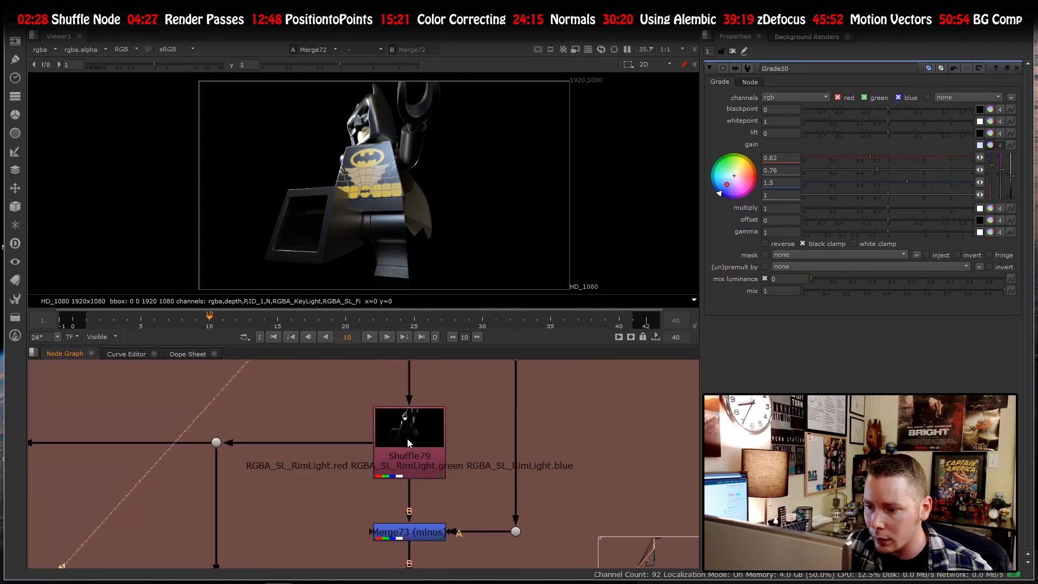
{"action": "scroll", "coordinate": [411, 435], "scroll_direction": "down", "scroll_amount": 5}
{"action": "scroll", "coordinate": [412, 441], "scroll_direction": "up", "scroll_amount": 2}
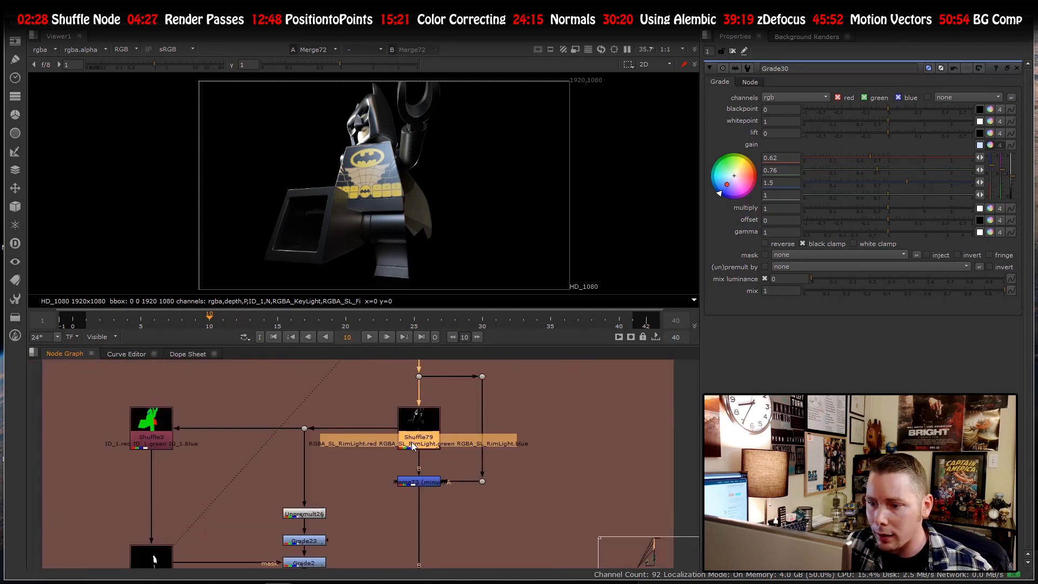
{"action": "key", "text": "1"}
- View the output of Shuffle3, the ID_1 pass beside the rim light branch
{"action": "scroll", "coordinate": [416, 416], "scroll_direction": "down", "scroll_amount": 4}
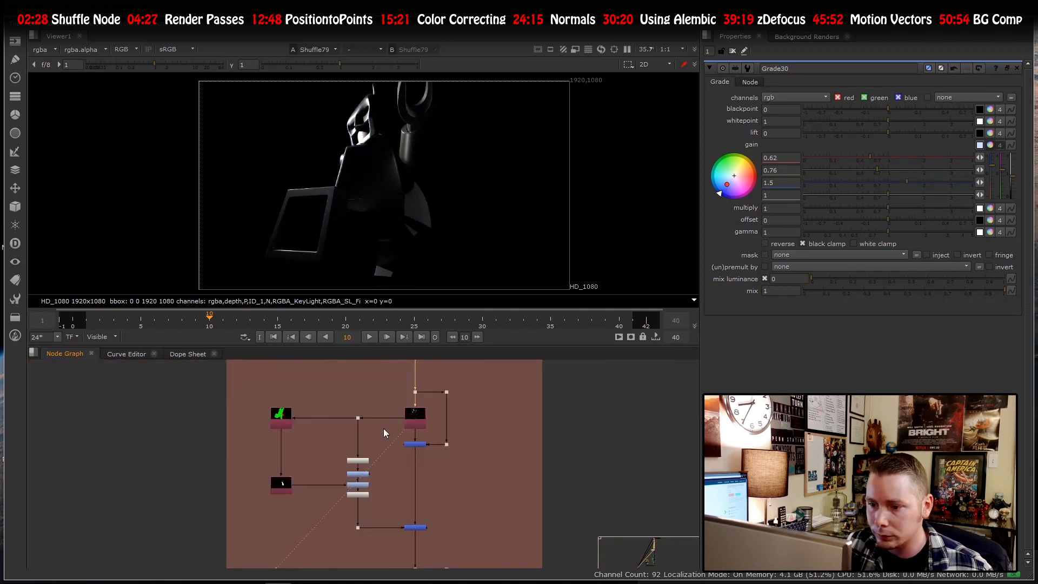
{"action": "scroll", "coordinate": [384, 428], "scroll_direction": "up", "scroll_amount": 3}
{"action": "scroll", "coordinate": [371, 398], "scroll_direction": "down", "scroll_amount": 3}
{"action": "scroll", "coordinate": [275, 393], "scroll_direction": "up", "scroll_amount": 4}
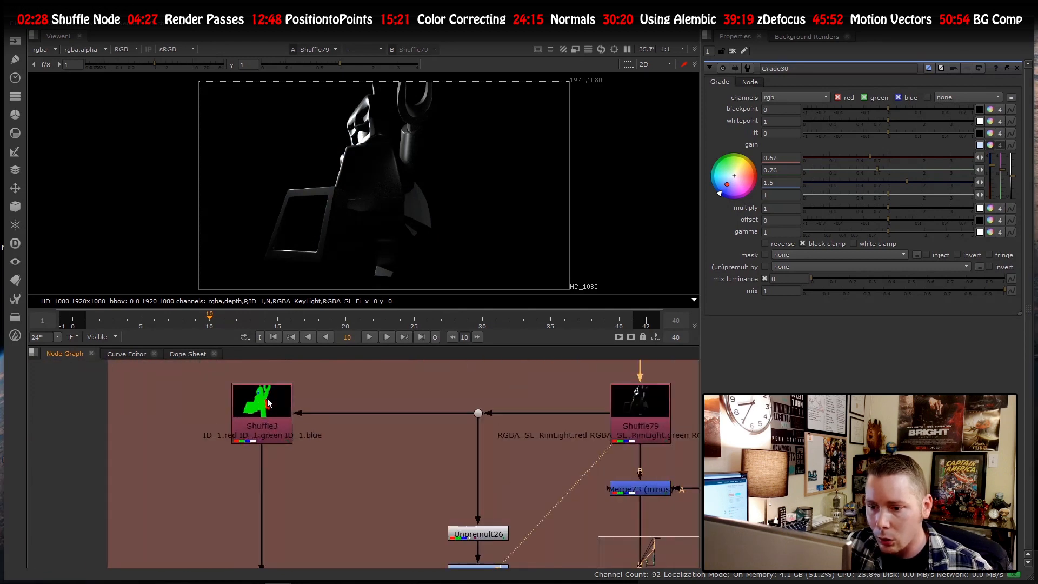
{"action": "left_click", "coordinate": [267, 398]}
{"action": "key", "text": "1"}
- View the output of Shuffle4, the mask feeding Grade2 in the rim light branch
{"action": "scroll", "coordinate": [270, 396], "scroll_direction": "down", "scroll_amount": 3}
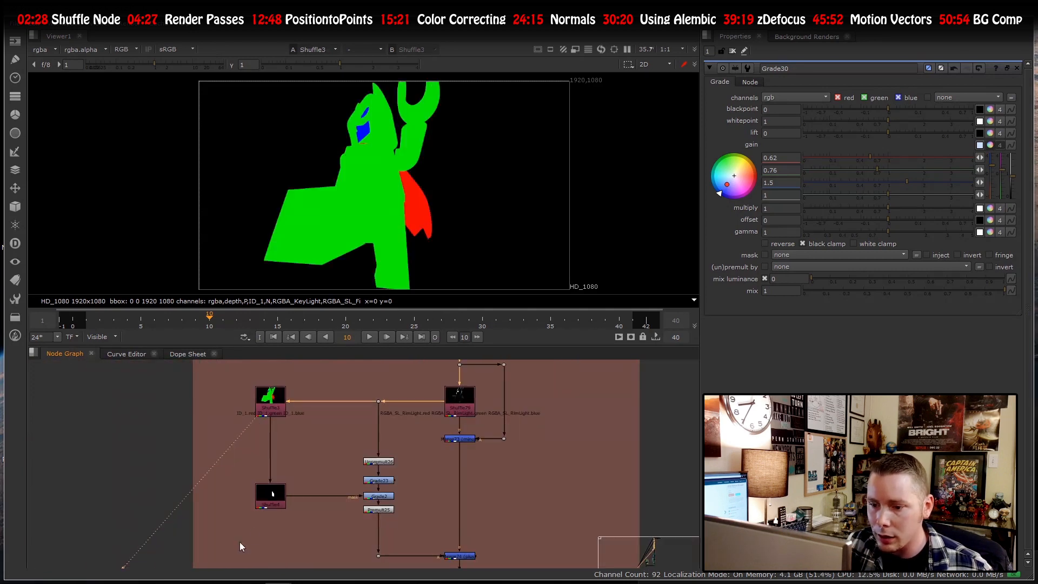
{"action": "left_click", "coordinate": [272, 508]}
{"action": "key", "text": "1"}
- View Shuffle3's ID colors again and open its settings to examine how the ID_1 channels are routed
{"action": "scroll", "coordinate": [294, 481], "scroll_direction": "down", "scroll_amount": 5}
{"action": "scroll", "coordinate": [359, 450], "scroll_direction": "up", "scroll_amount": 7}
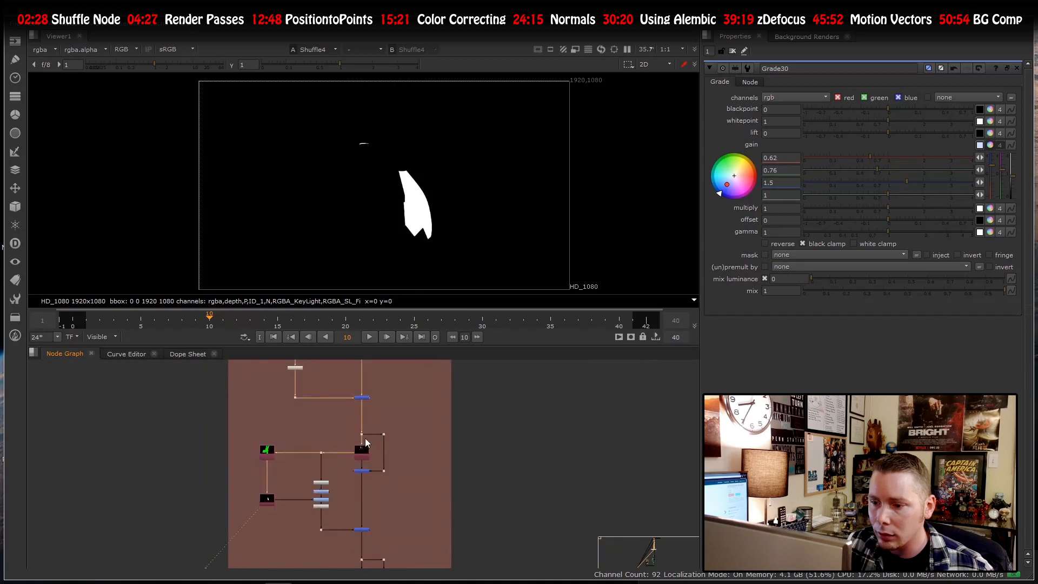
{"action": "left_click", "coordinate": [341, 469]}
{"action": "left_click", "coordinate": [101, 464]}
{"action": "key", "text": "1"}
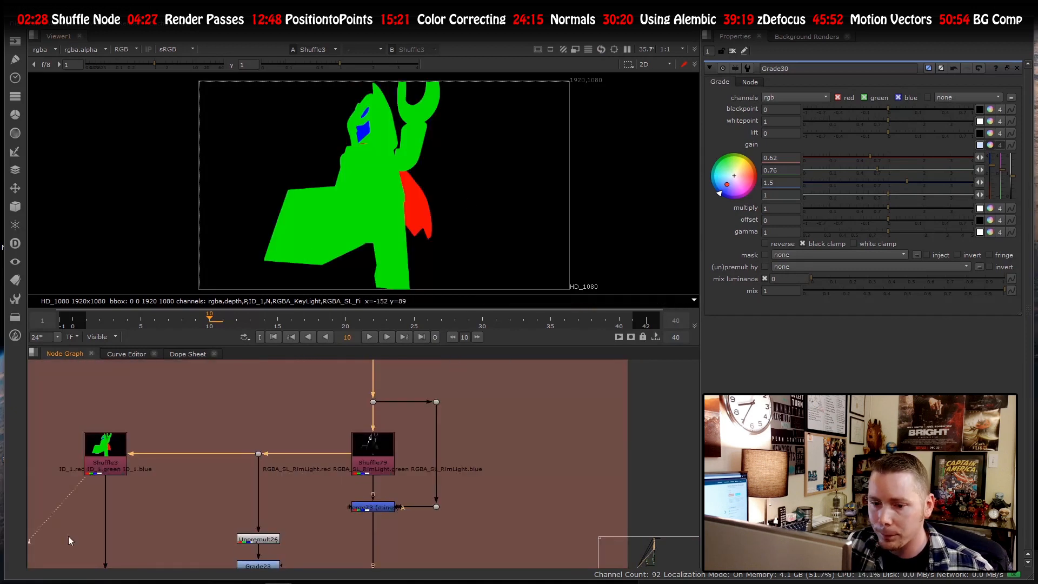
{"action": "double_click", "coordinate": [111, 472]}
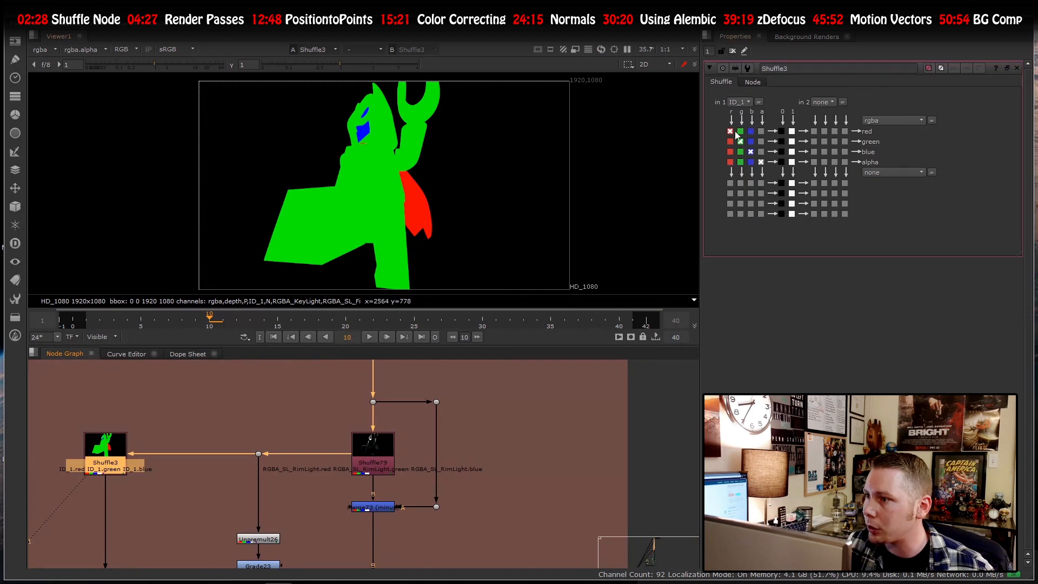
- View the output of Shuffle4, the red ID mask feeding Grade2, and open its settings to examine the channel routing
{"action": "scroll", "coordinate": [257, 453], "scroll_direction": "down", "scroll_amount": 4}
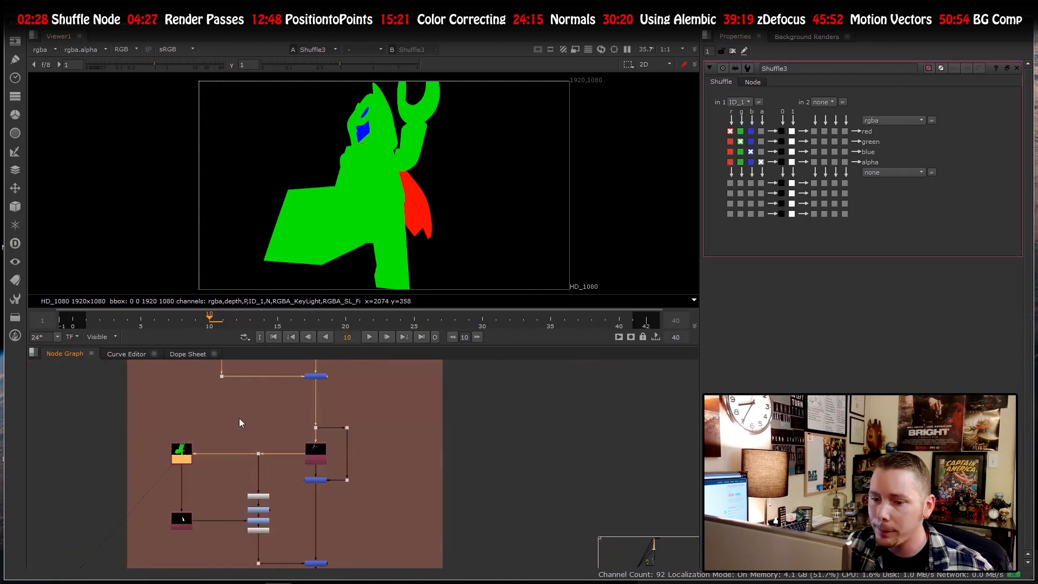
{"action": "scroll", "coordinate": [196, 529], "scroll_direction": "up", "scroll_amount": 5}
{"action": "left_click", "coordinate": [170, 501]}
{"action": "key", "text": "1"}
{"action": "double_click", "coordinate": [170, 503]}
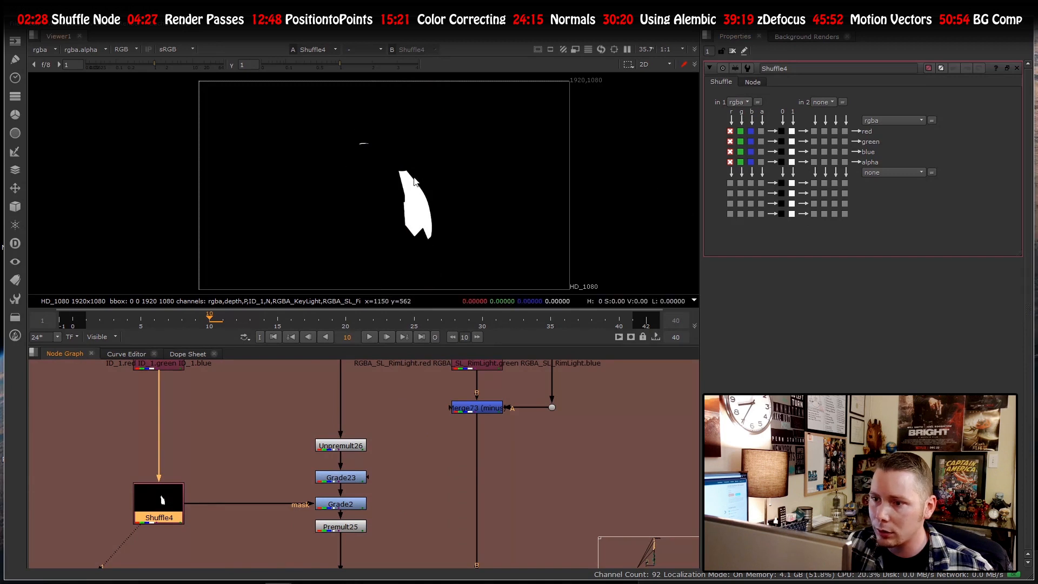
- View Merge74's output and toggle Grade2 off and back on to compare its effect on the cape
{"action": "scroll", "coordinate": [352, 439], "scroll_direction": "down", "scroll_amount": 4}
{"action": "left_click_drag", "start_coordinate": [394, 510], "coordinate": [452, 556]}
{"action": "key", "text": "1"}
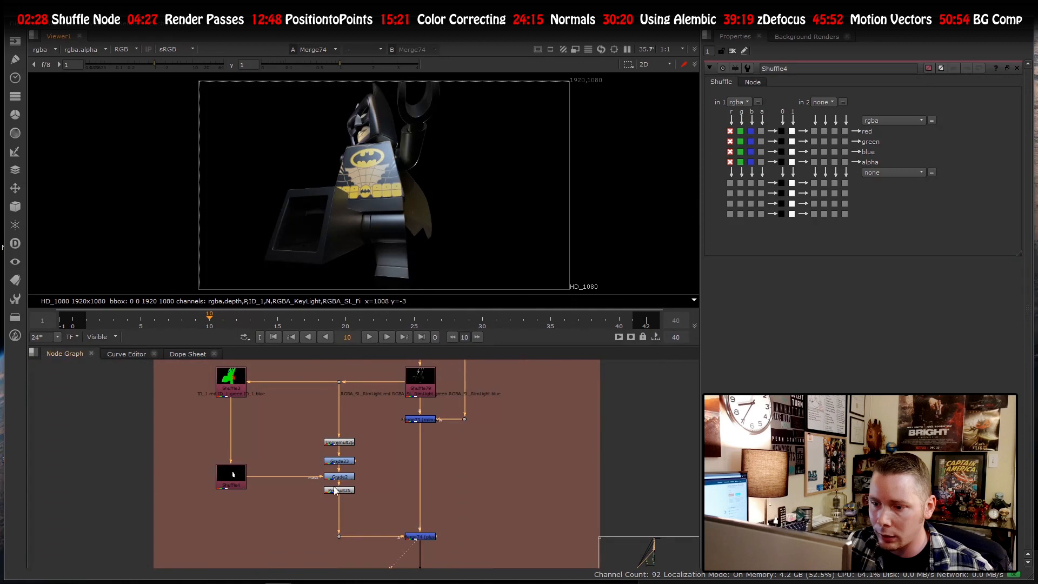
{"action": "left_click", "coordinate": [346, 477]}
{"action": "key", "text": "d"}
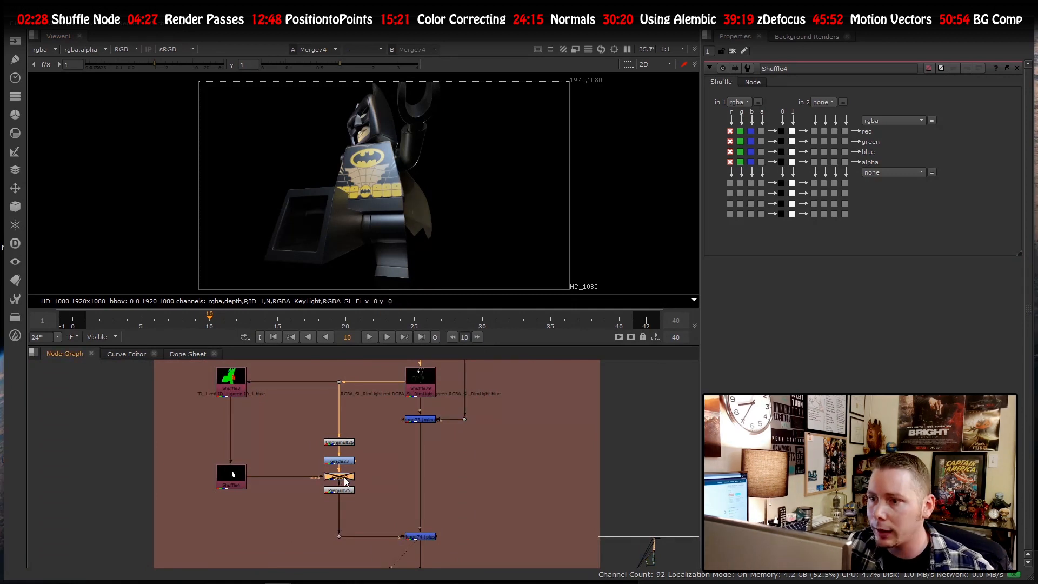
{"action": "scroll", "coordinate": [391, 207], "scroll_direction": "up", "scroll_amount": 2}
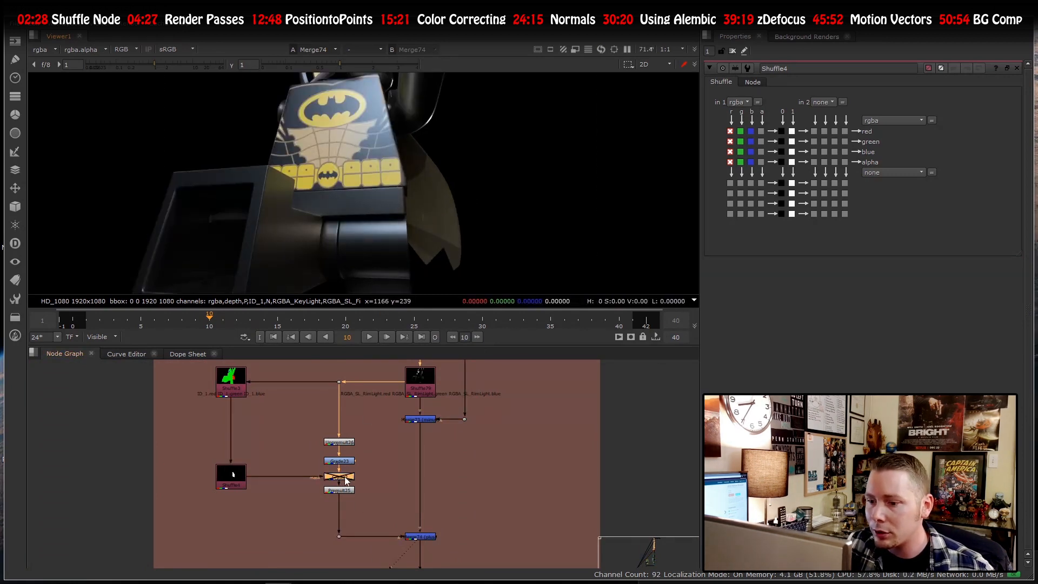
{"action": "key", "text": "d"}
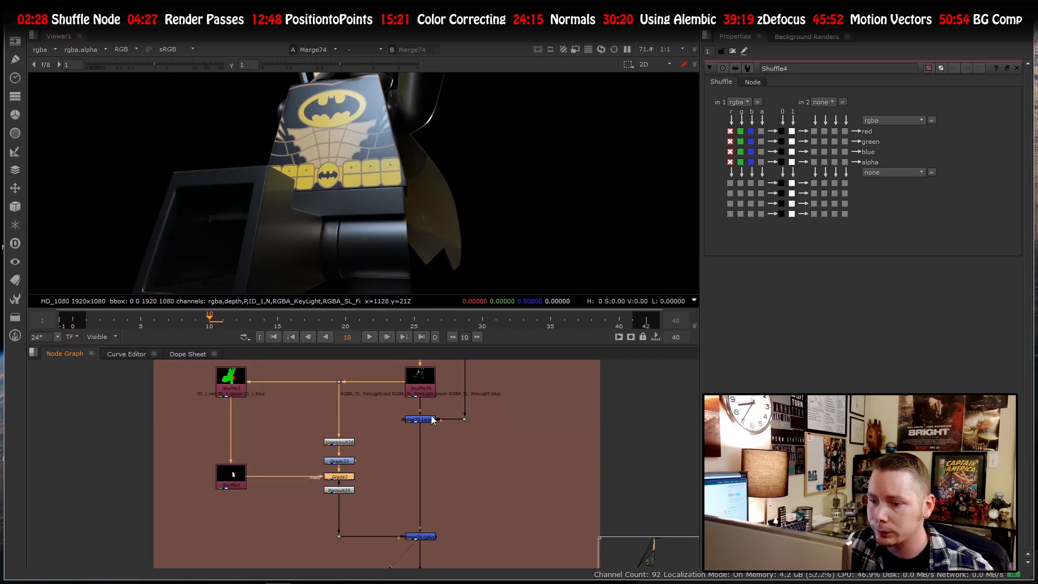
- View Read4, the final comp at the end of the node graph, and examine the cape against the background
{"action": "scroll", "coordinate": [369, 490], "scroll_direction": "down", "scroll_amount": 6}
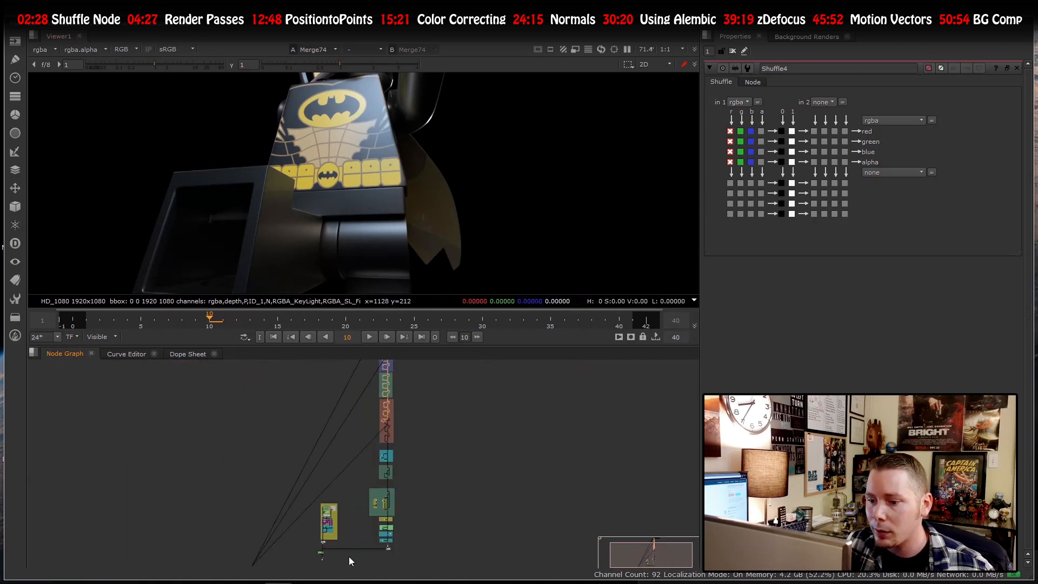
{"action": "scroll", "coordinate": [308, 555], "scroll_direction": "up", "scroll_amount": 5}
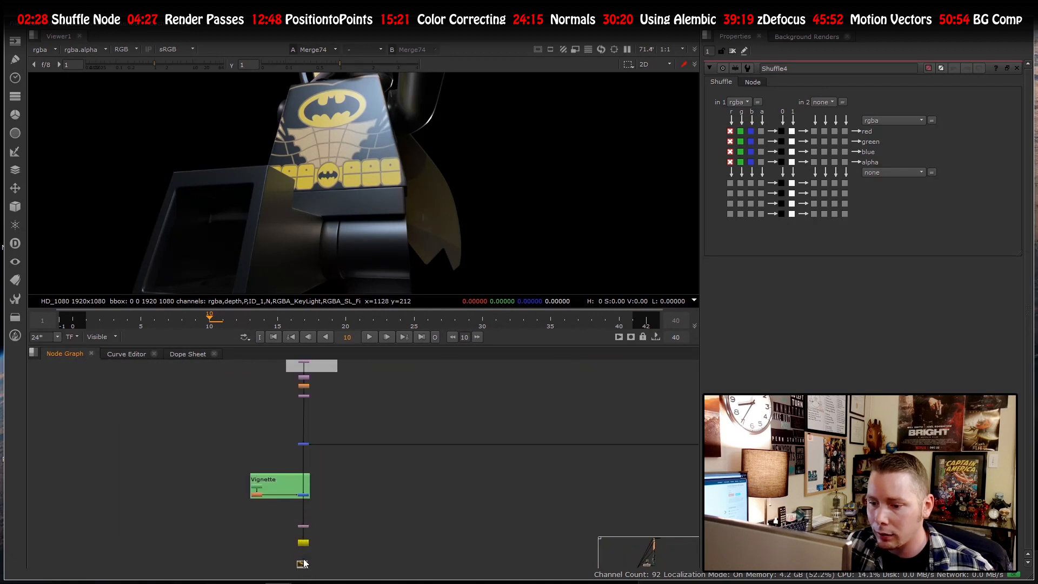
{"action": "left_click", "coordinate": [302, 563]}
{"action": "key", "text": "1"}
{"action": "scroll", "coordinate": [482, 172], "scroll_direction": "down", "scroll_amount": 3}
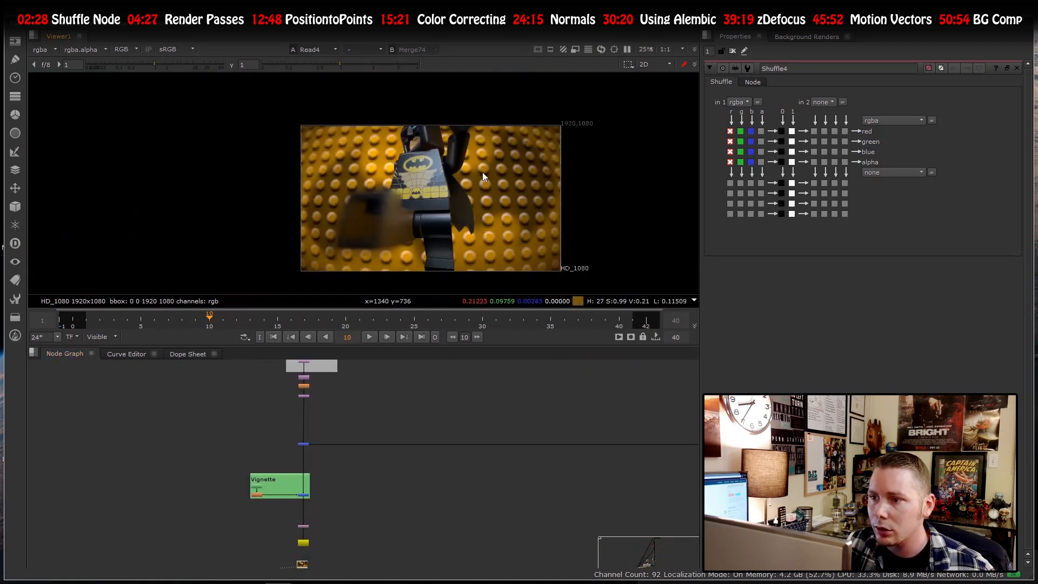
{"action": "scroll", "coordinate": [482, 172], "scroll_direction": "up", "scroll_amount": 3}
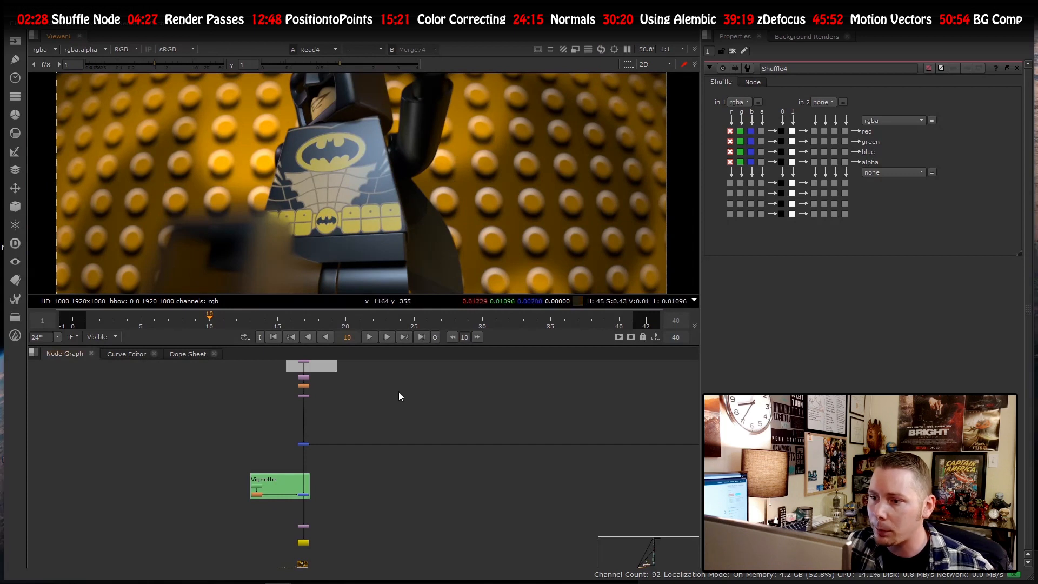
- Return the viewer to Merge74 and go back to its place in the Light Selects section
{"action": "key", "text": "1"}
{"action": "scroll", "coordinate": [339, 517], "scroll_direction": "down", "scroll_amount": 10}
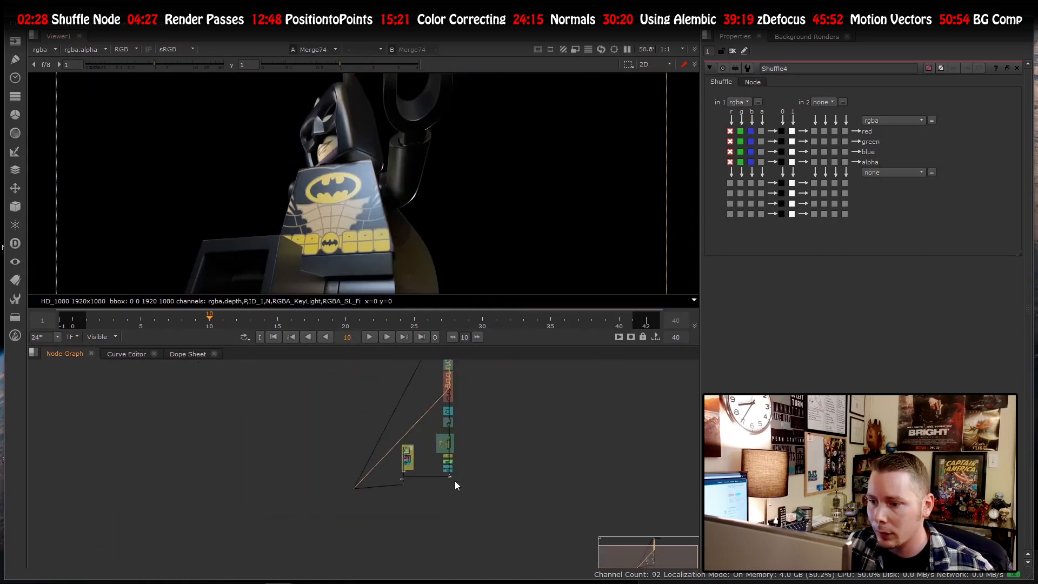
{"action": "scroll", "coordinate": [484, 420], "scroll_direction": "up", "scroll_amount": 10}
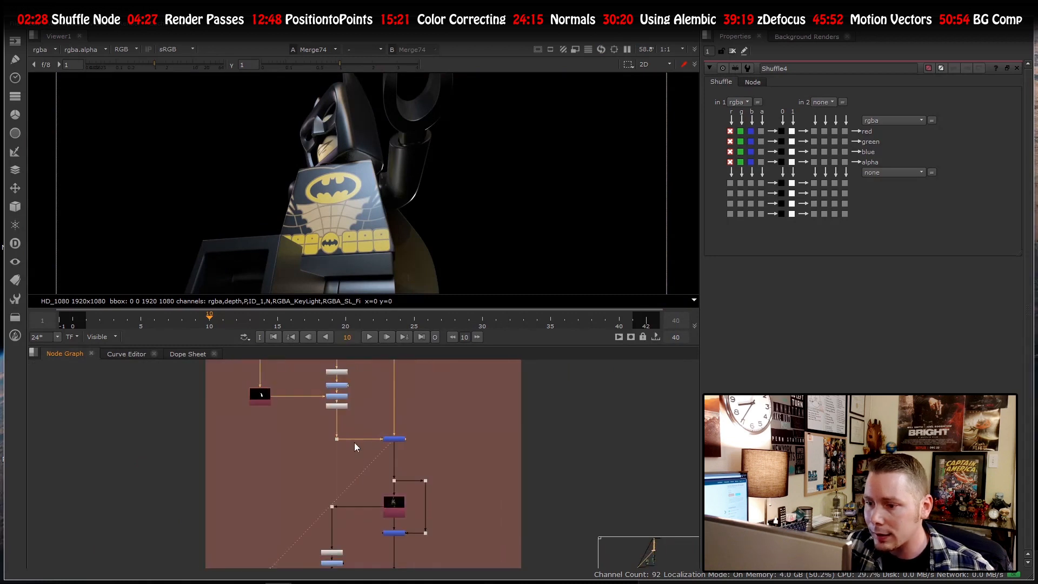
{"action": "left_click_drag", "start_coordinate": [384, 416], "coordinate": [430, 452]}
{"action": "scroll", "coordinate": [442, 445], "scroll_direction": "down", "scroll_amount": 6}
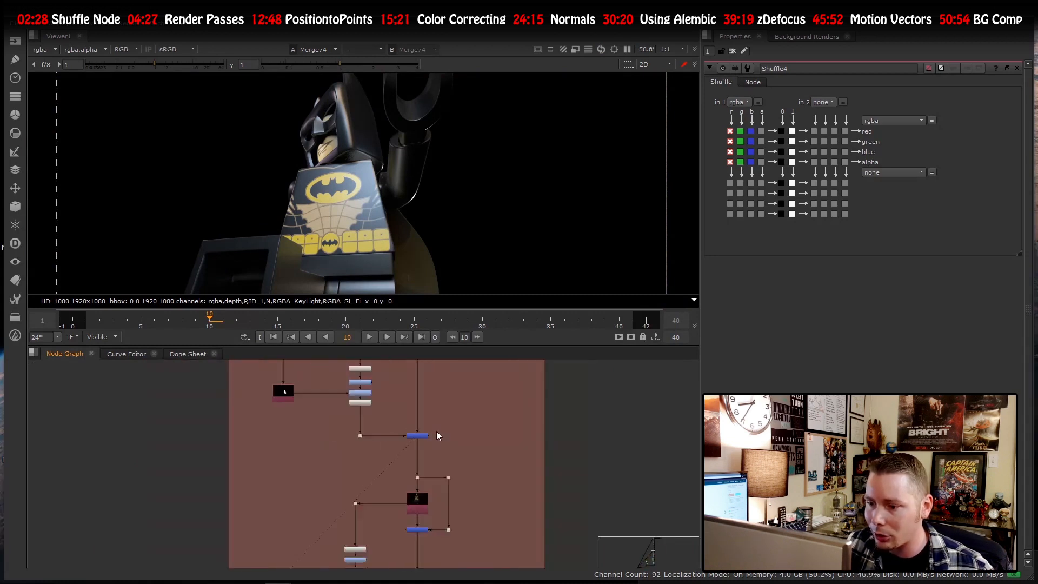
- View the output of Shuffle80, the light pass in the branch below Merge74
{"action": "scroll", "coordinate": [429, 474], "scroll_direction": "up", "scroll_amount": 5}
{"action": "left_click", "coordinate": [427, 462]}
{"action": "key", "text": "1"}
{"action": "scroll", "coordinate": [427, 459], "scroll_direction": "down", "scroll_amount": 7}
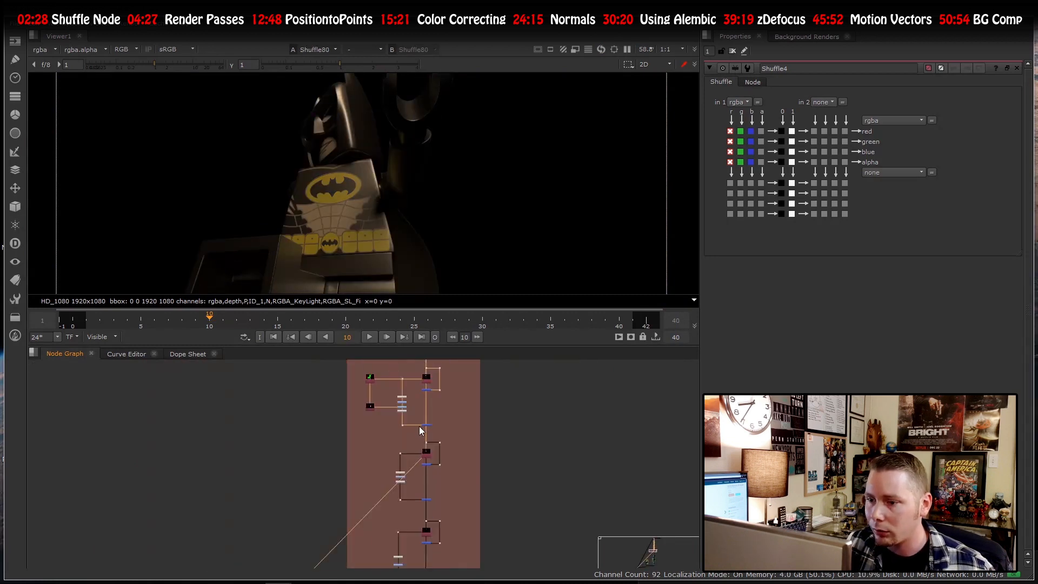
- View the output of Merge76, where the Shuffle80 branch is merged back into the main stream
{"action": "scroll", "coordinate": [419, 440], "scroll_direction": "up", "scroll_amount": 6}
{"action": "left_click", "coordinate": [405, 509]}
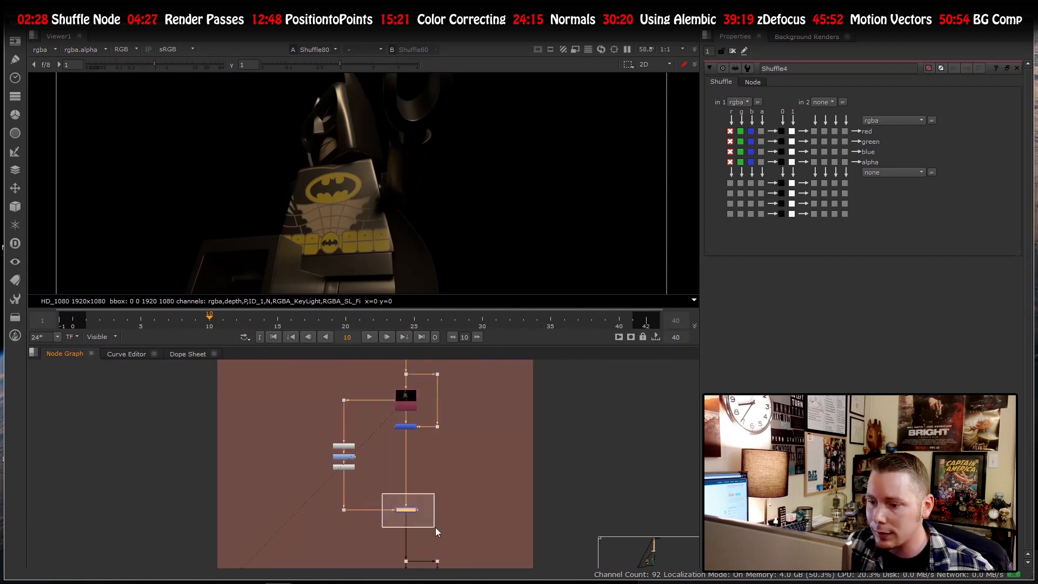
{"action": "key", "text": "1"}
{"action": "scroll", "coordinate": [422, 448], "scroll_direction": "down", "scroll_amount": 5}
- View the output of Merge78, the final merge of the Light Selects section
{"action": "scroll", "coordinate": [415, 494], "scroll_direction": "up", "scroll_amount": 9}
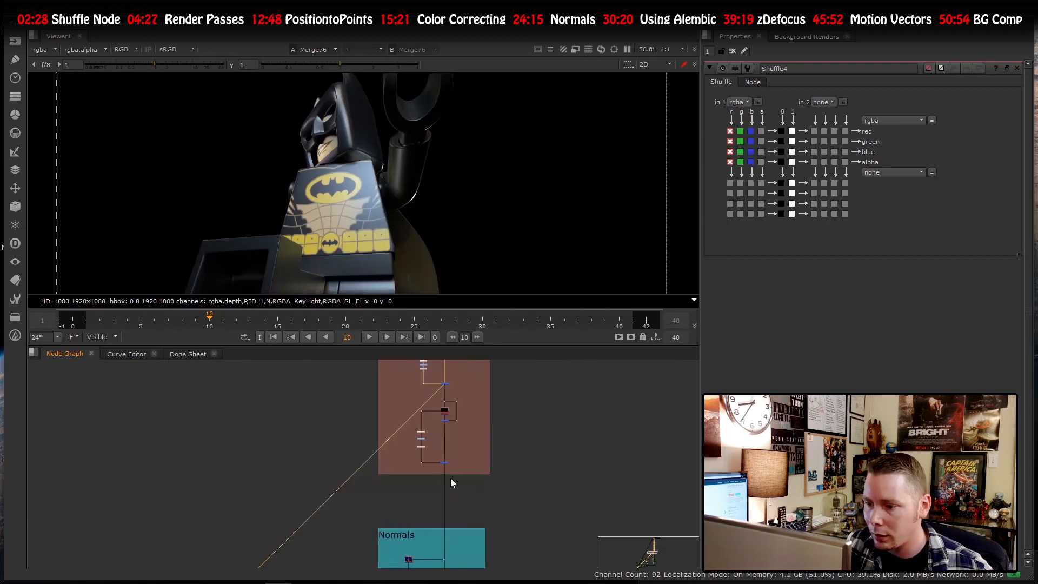
{"action": "left_click", "coordinate": [435, 463]}
{"action": "key", "text": "1"}
{"action": "left_click", "coordinate": [460, 470]}
{"action": "scroll", "coordinate": [464, 454], "scroll_direction": "down", "scroll_amount": 1}
{"action": "scroll", "coordinate": [463, 449], "scroll_direction": "down", "scroll_amount": 4}
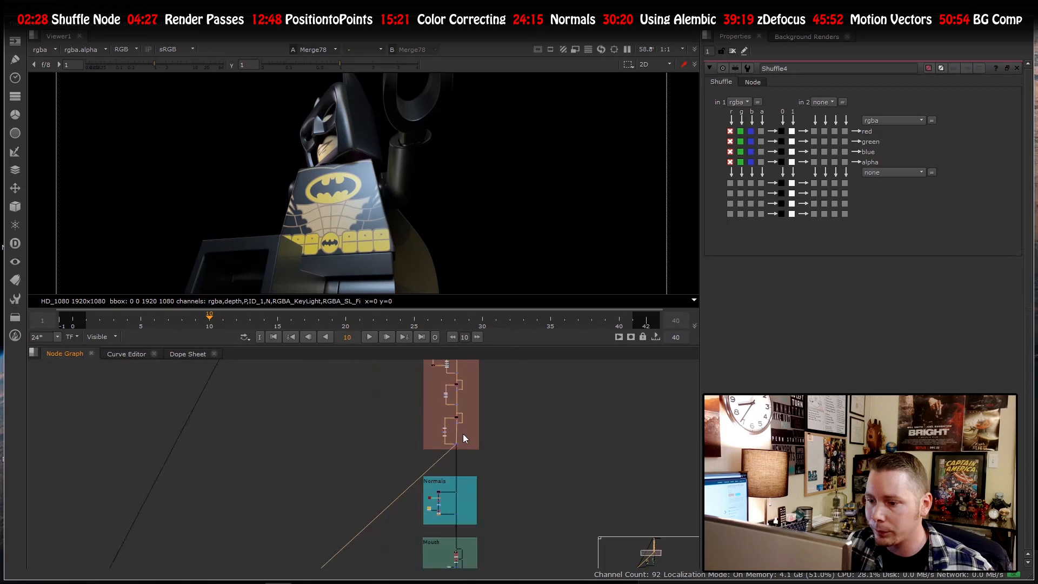
- View the output of Shuffle1, the normals pass at the start of the Normals section, with the whole character framed
{"action": "scroll", "coordinate": [461, 465], "scroll_direction": "up", "scroll_amount": 4}
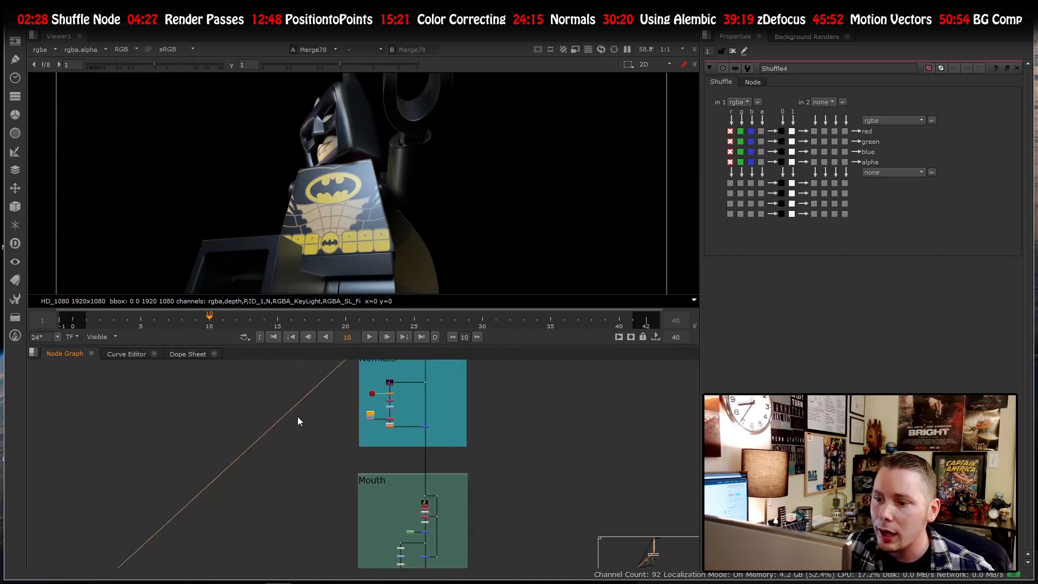
{"action": "scroll", "coordinate": [378, 489], "scroll_direction": "down", "scroll_amount": 6}
{"action": "scroll", "coordinate": [392, 413], "scroll_direction": "up", "scroll_amount": 6}
{"action": "scroll", "coordinate": [393, 557], "scroll_direction": "up", "scroll_amount": 1}
{"action": "scroll", "coordinate": [367, 462], "scroll_direction": "down", "scroll_amount": 7}
{"action": "scroll", "coordinate": [375, 478], "scroll_direction": "up", "scroll_amount": 4}
{"action": "scroll", "coordinate": [375, 478], "scroll_direction": "up", "scroll_amount": 6}
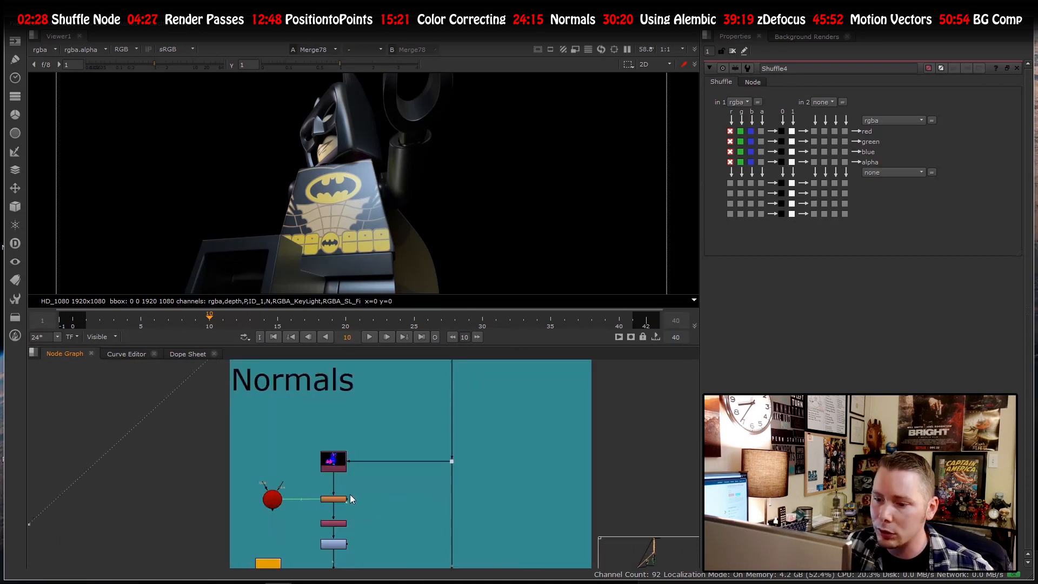
{"action": "left_click", "coordinate": [325, 451]}
{"action": "key", "text": "1"}
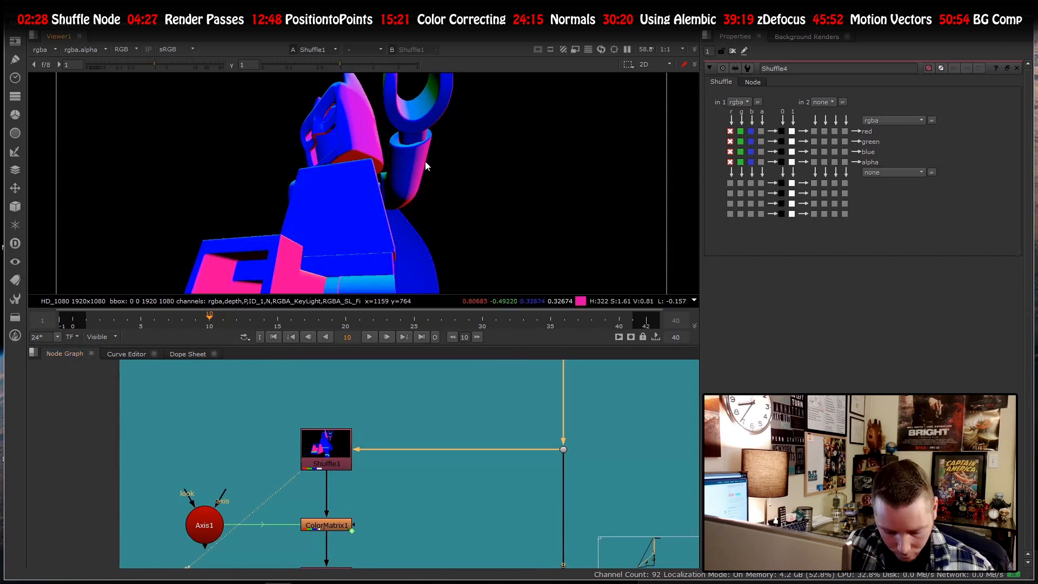
{"action": "scroll", "coordinate": [375, 173], "scroll_direction": "down", "scroll_amount": 2}
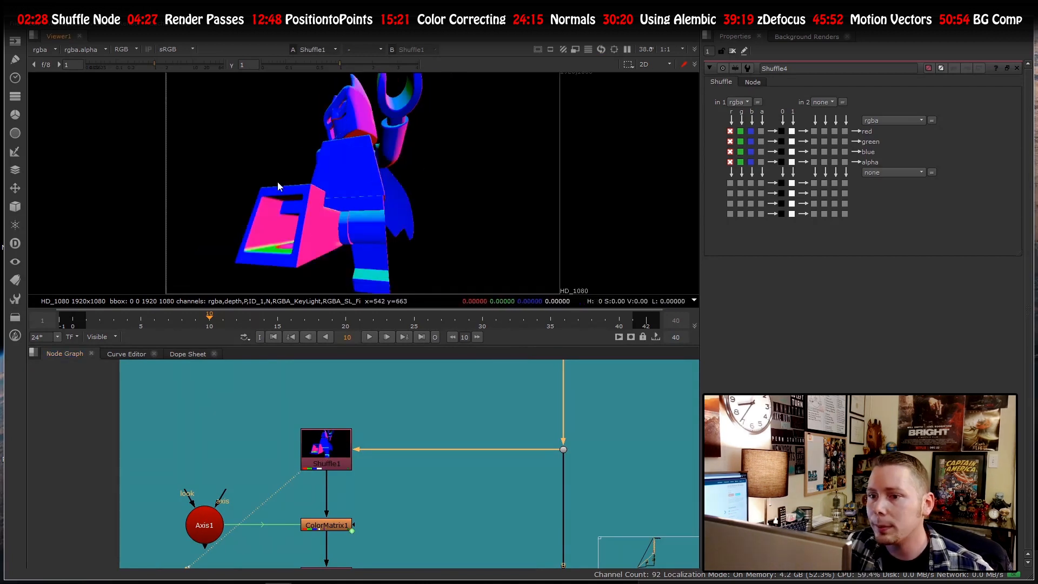
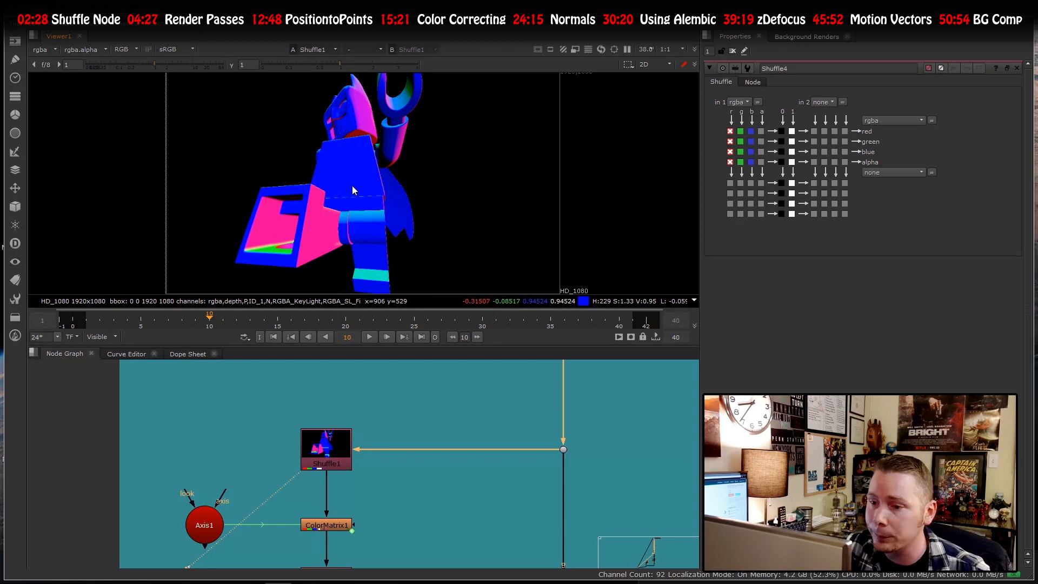
- Open ColorMatrix1's settings and examine the chain of Axis1, ColorMatrix1, Shuffle2 and Grade3 below the normals pass
{"action": "scroll", "coordinate": [375, 445], "scroll_direction": "down", "scroll_amount": 5}
{"action": "scroll", "coordinate": [329, 495], "scroll_direction": "up", "scroll_amount": 5}
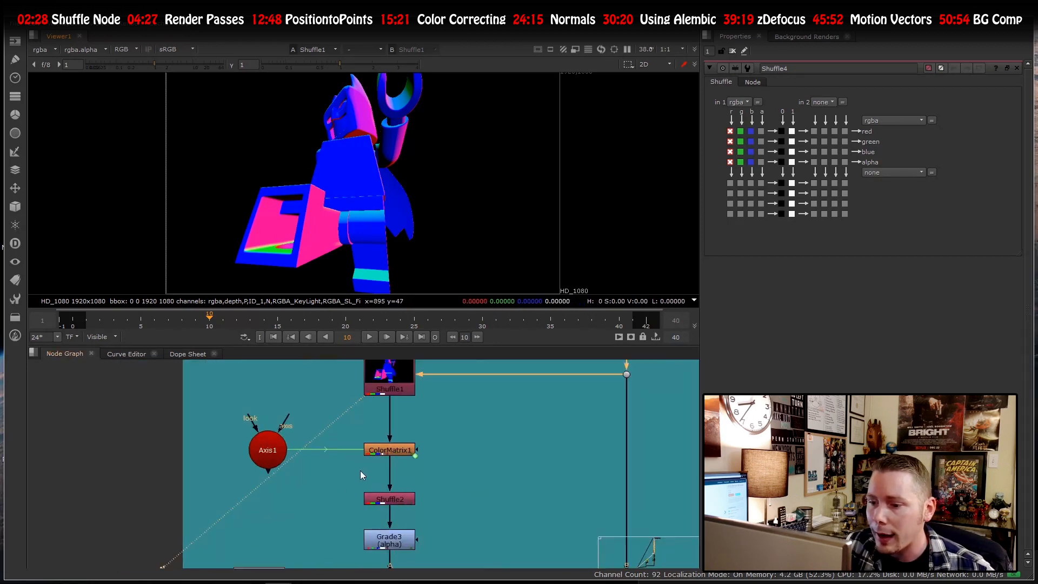
{"action": "left_click", "coordinate": [380, 449]}
{"action": "left_click", "coordinate": [257, 456]}
{"action": "left_click", "coordinate": [492, 442]}
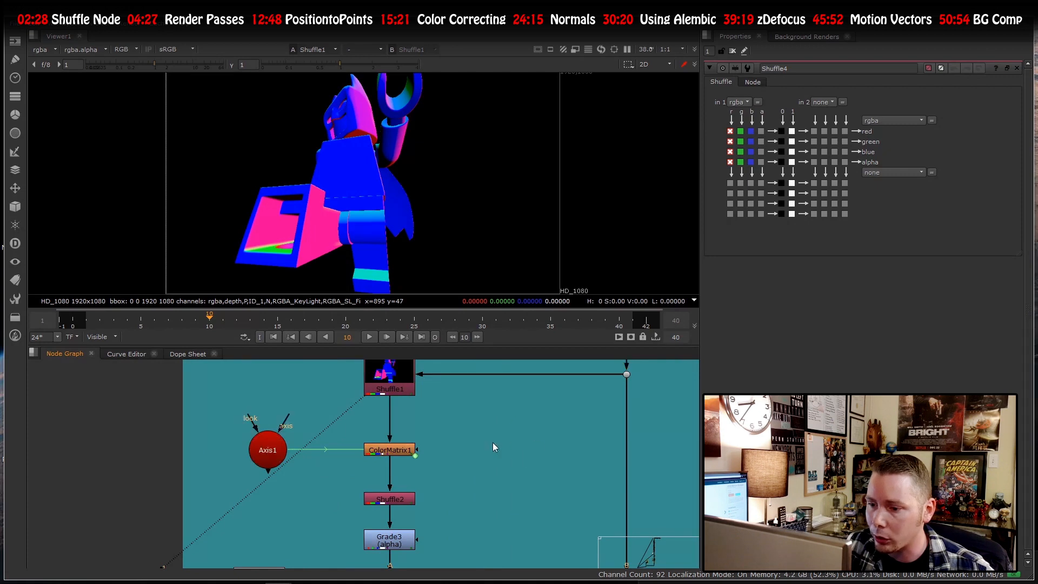
{"action": "double_click", "coordinate": [396, 450]}
{"action": "left_click", "coordinate": [501, 428]}
{"action": "left_click", "coordinate": [404, 500]}
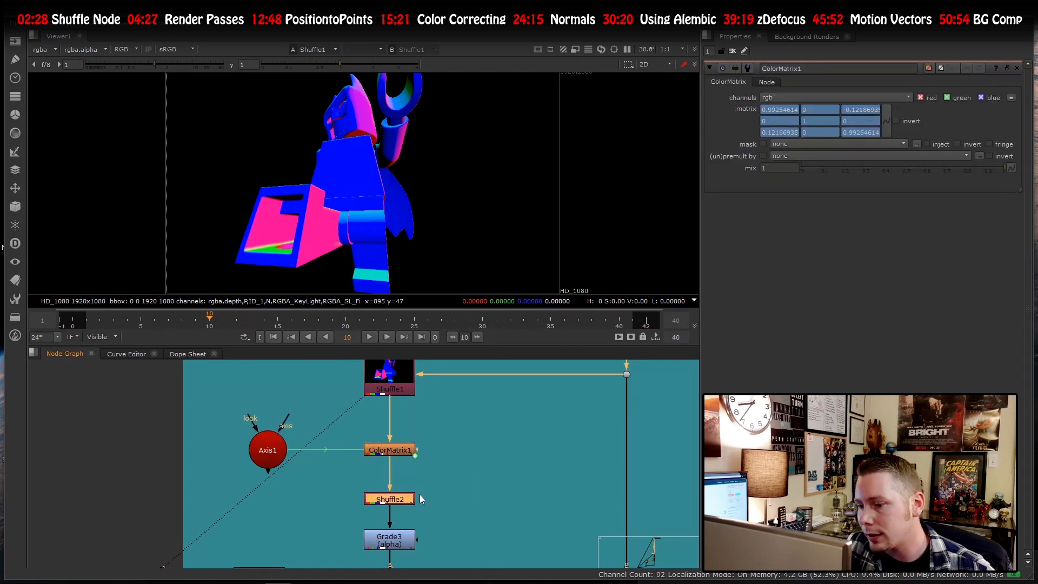
{"action": "left_click", "coordinate": [390, 542]}
{"action": "left_click", "coordinate": [476, 486]}
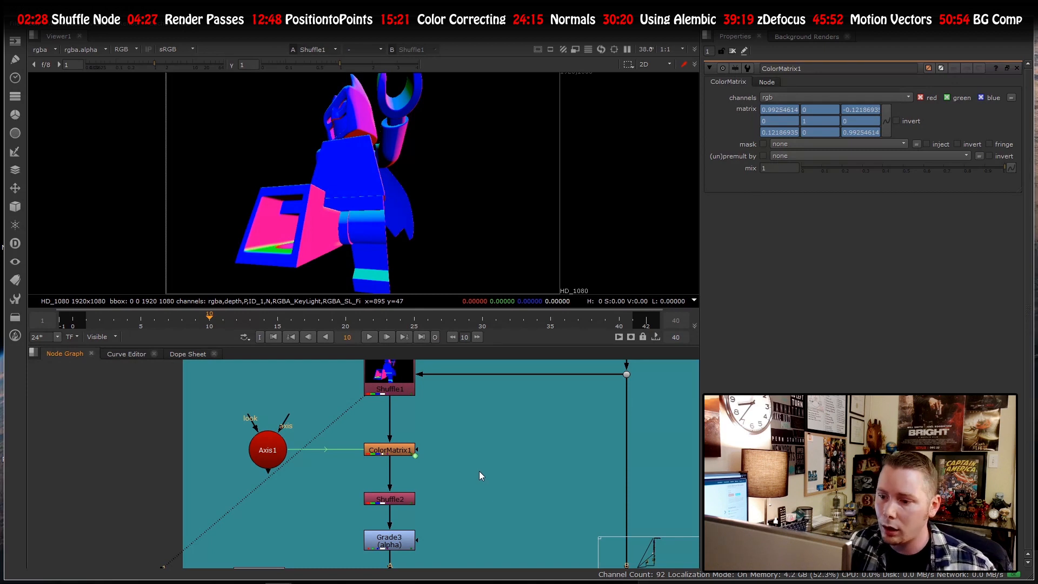
- Add an Axis node in the empty area of the Normals section, well to the right of Shuffle1
{"action": "scroll", "coordinate": [407, 466], "scroll_direction": "up", "scroll_amount": 5}
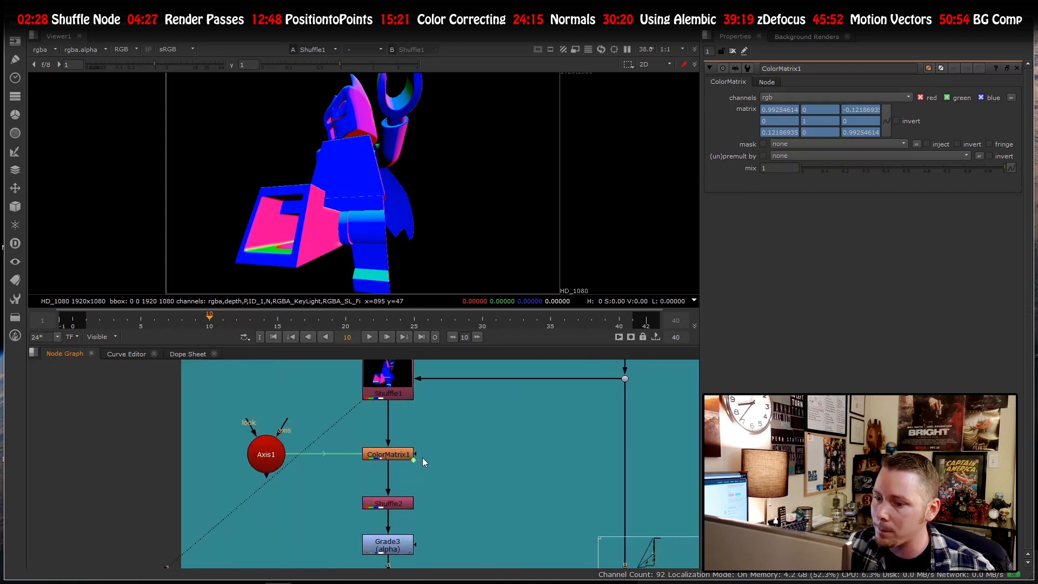
{"action": "scroll", "coordinate": [202, 453], "scroll_direction": "down", "scroll_amount": 4}
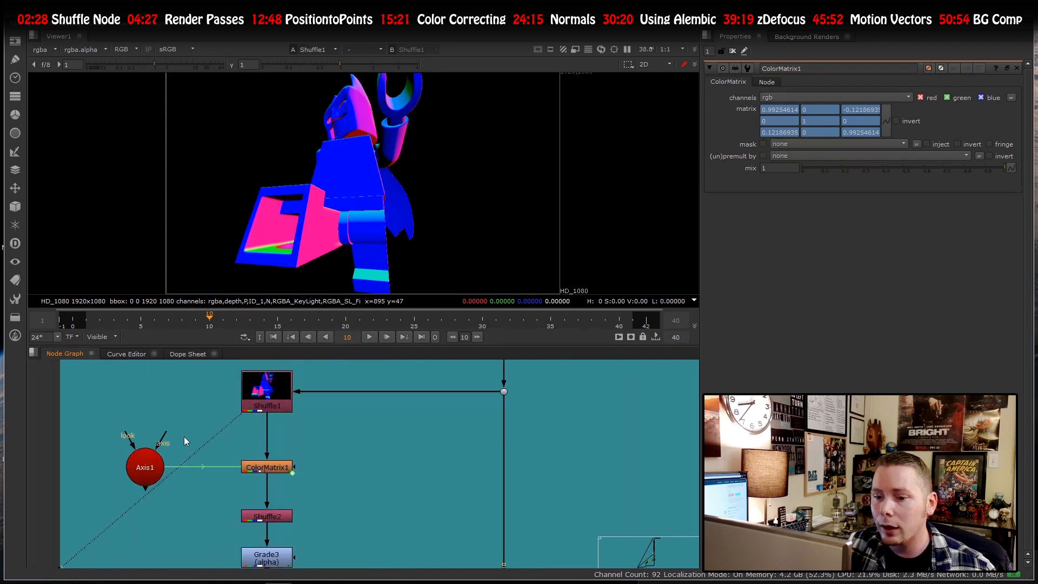
{"action": "scroll", "coordinate": [184, 436], "scroll_direction": "up", "scroll_amount": 3}
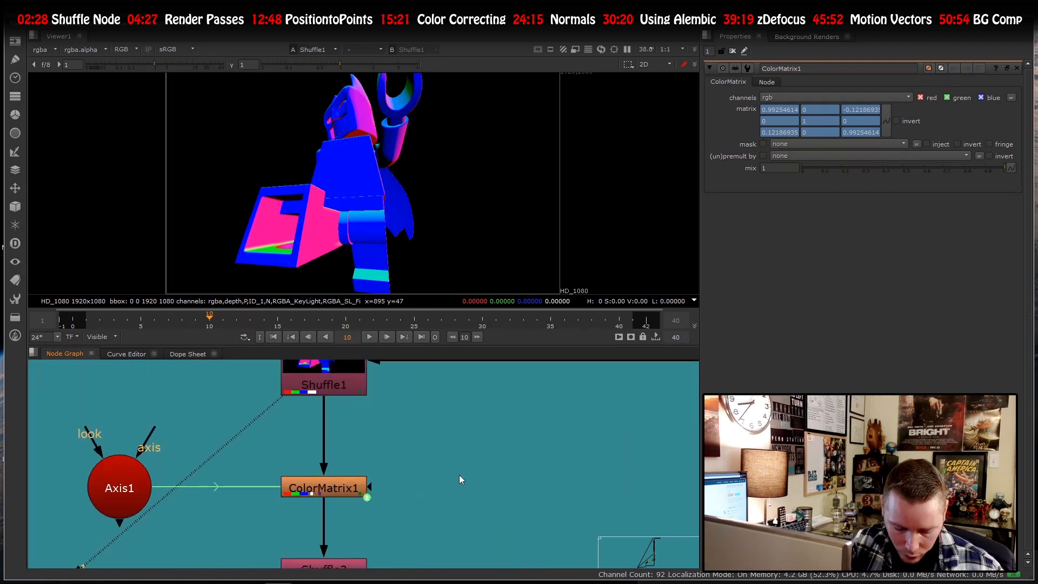
{"action": "key", "text": "Tab"}
{"action": "type", "text": "axi"}
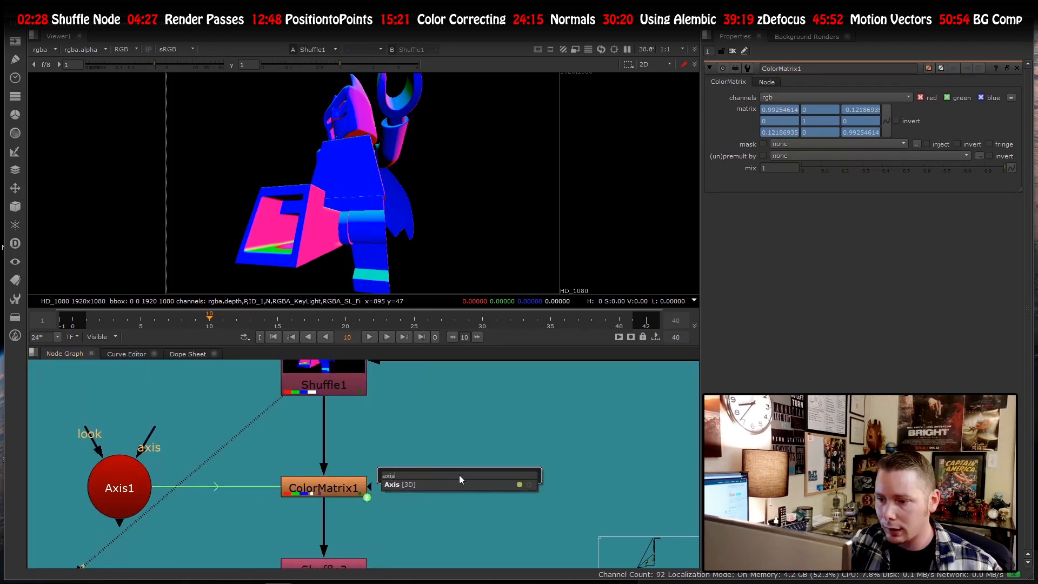
{"action": "key", "text": "Return"}
{"action": "left_click_drag", "start_coordinate": [468, 488], "coordinate": [638, 429]}
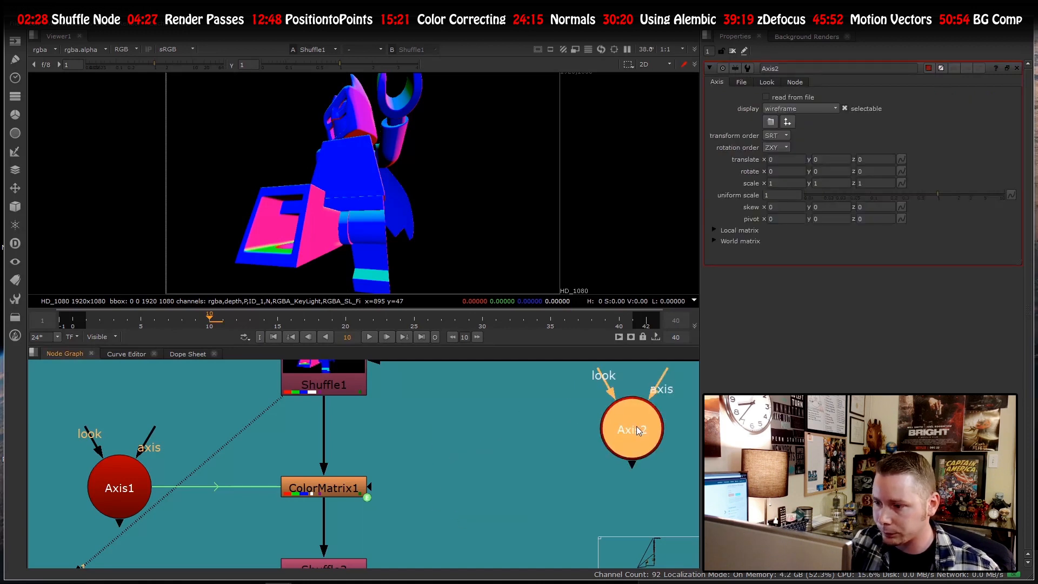
- Add a ColorMatrix node between ColorMatrix1 and the new Axis2 node
{"action": "left_click", "coordinate": [481, 480]}
{"action": "key", "text": "Tab"}
{"action": "type", "text": "c"}
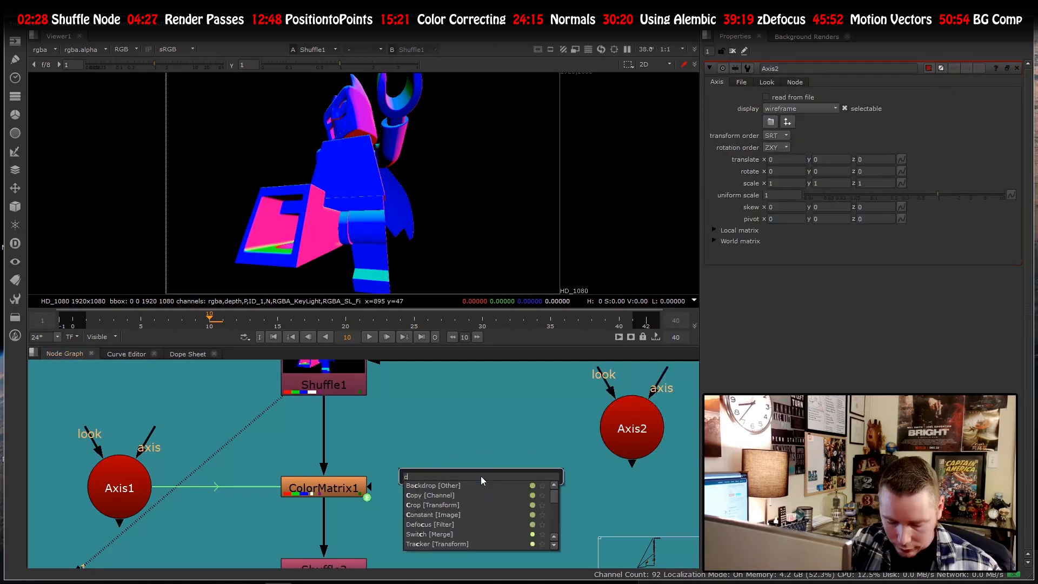
{"action": "type", "text": "olormatric"}
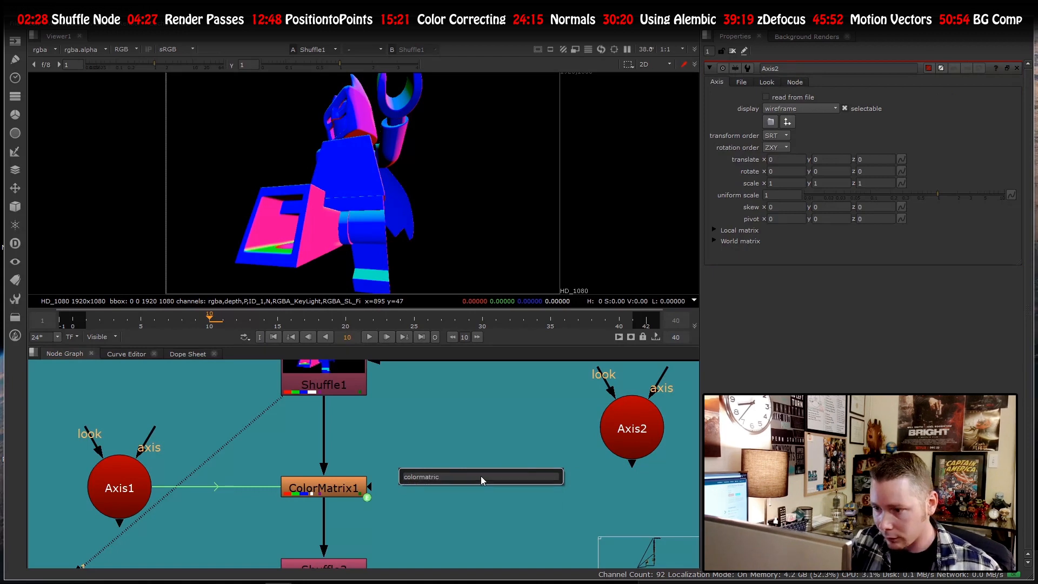
{"action": "key", "text": "BackSpace"}
{"action": "type", "text": "x"}
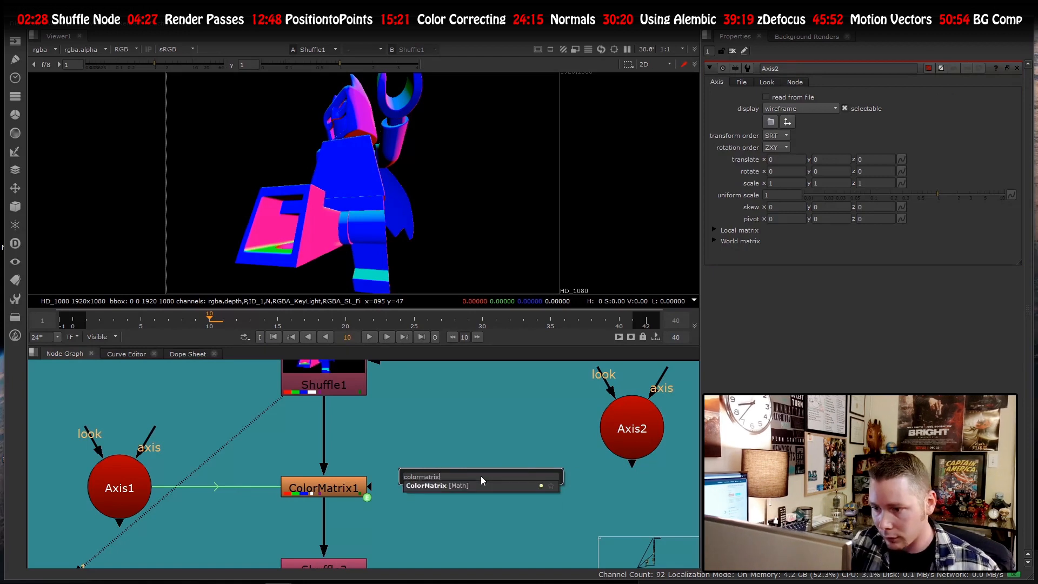
{"action": "left_click", "coordinate": [475, 485]}
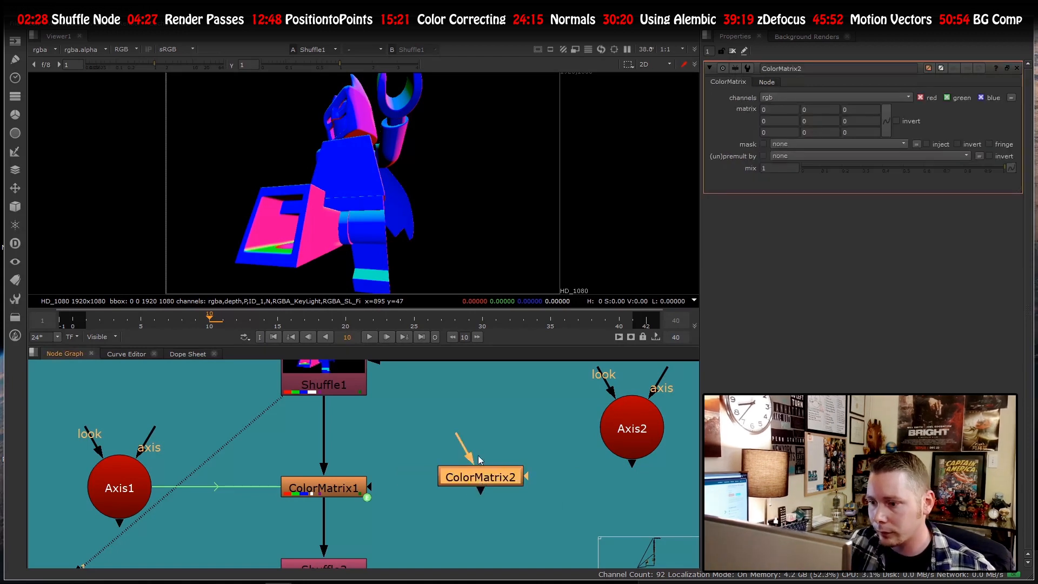
- Raise the limit of open node settings to 2 and open Axis2's settings together with ColorMatrix2's
{"action": "scroll", "coordinate": [475, 469], "scroll_direction": "down", "scroll_amount": 3}
{"action": "scroll", "coordinate": [578, 436], "scroll_direction": "up", "scroll_amount": 2}
{"action": "left_click", "coordinate": [584, 462]}
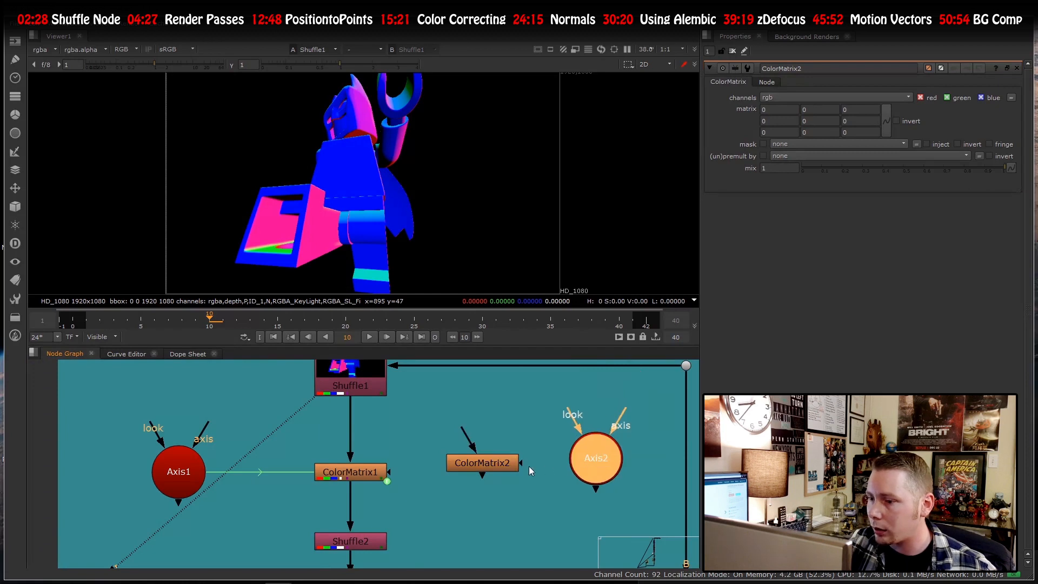
{"action": "left_click", "coordinate": [502, 463]}
{"action": "left_click", "coordinate": [588, 460]}
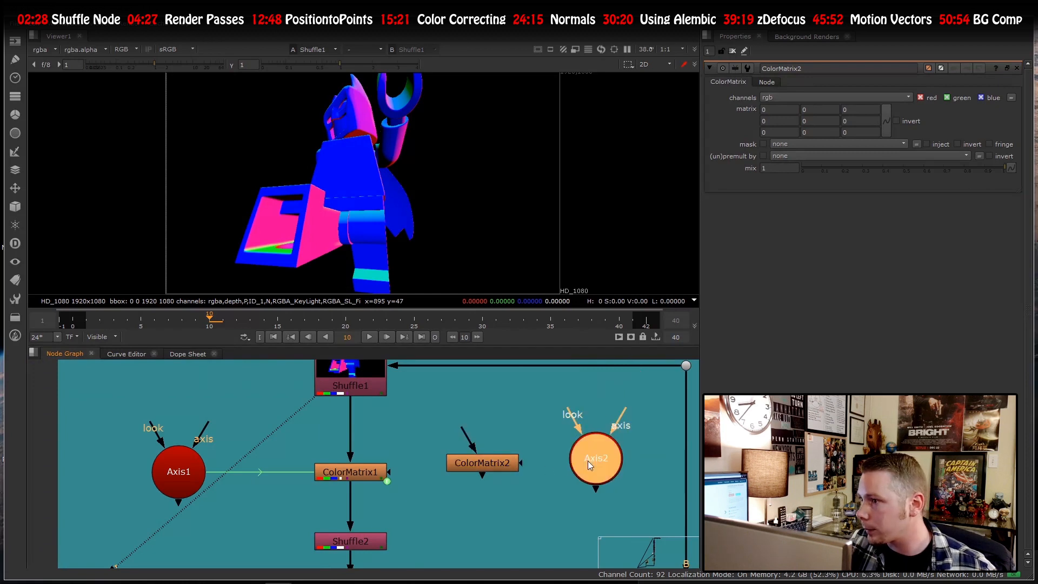
{"action": "left_click", "coordinate": [711, 52]}
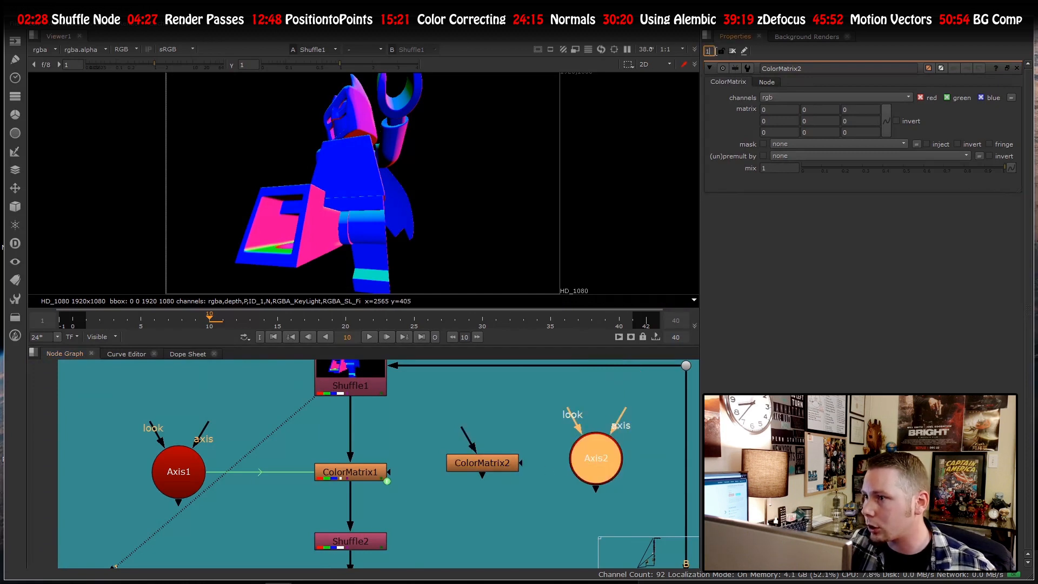
{"action": "type", "text": "2"}
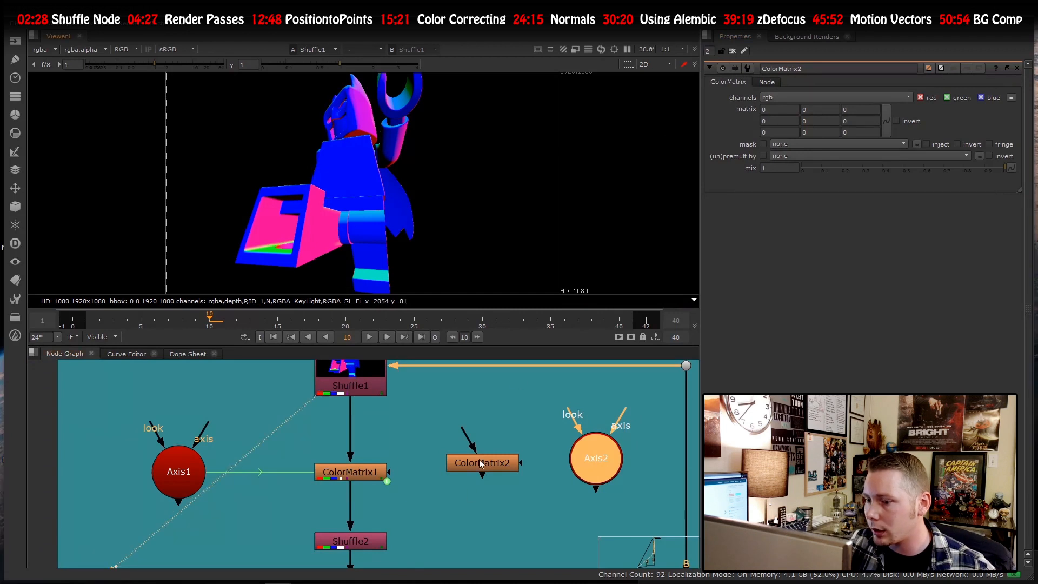
{"action": "left_click", "coordinate": [481, 464]}
{"action": "left_click", "coordinate": [605, 468]}
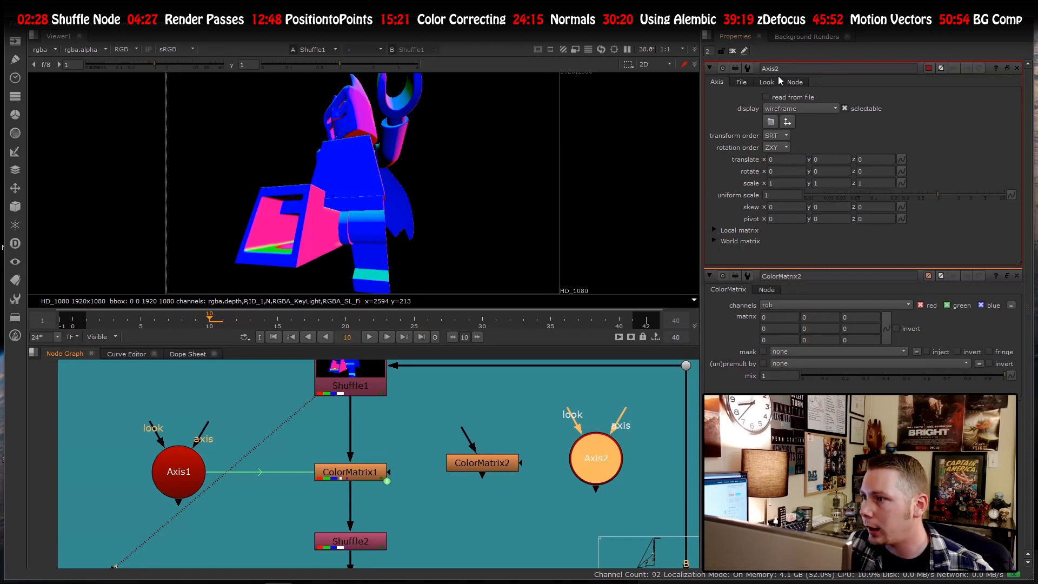
- Expand Axis2's local matrix and enable specify matrix so its values can be linked
{"action": "left_click", "coordinate": [714, 230]}
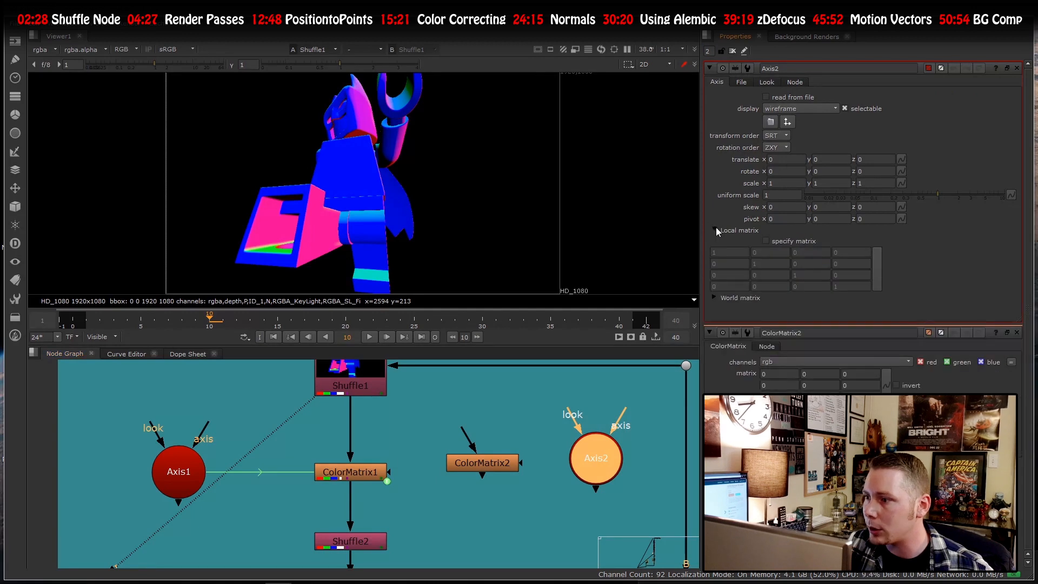
{"action": "left_click", "coordinate": [778, 243]}
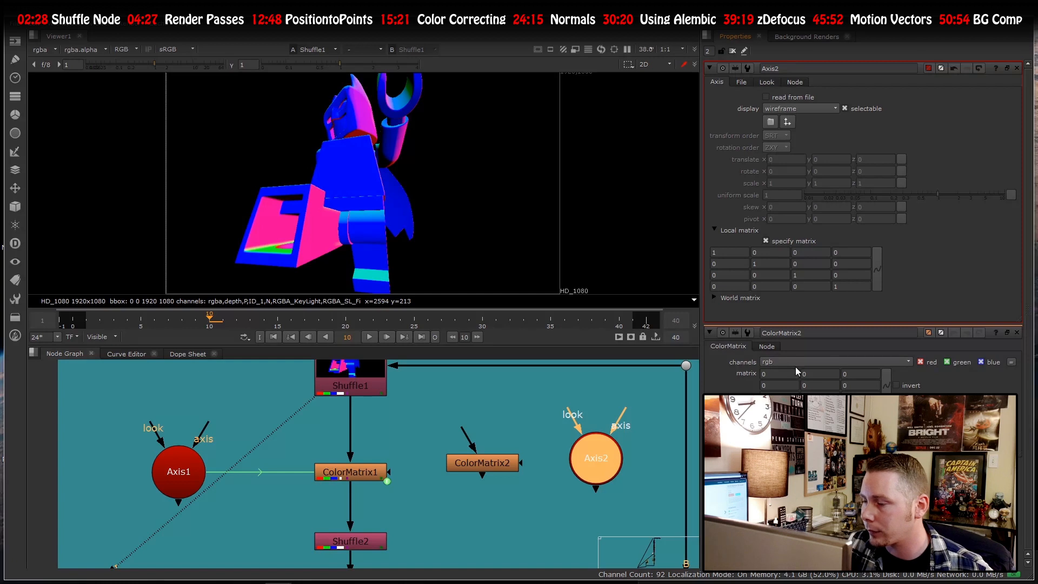
{"action": "scroll", "coordinate": [504, 490], "scroll_direction": "down", "scroll_amount": 4}
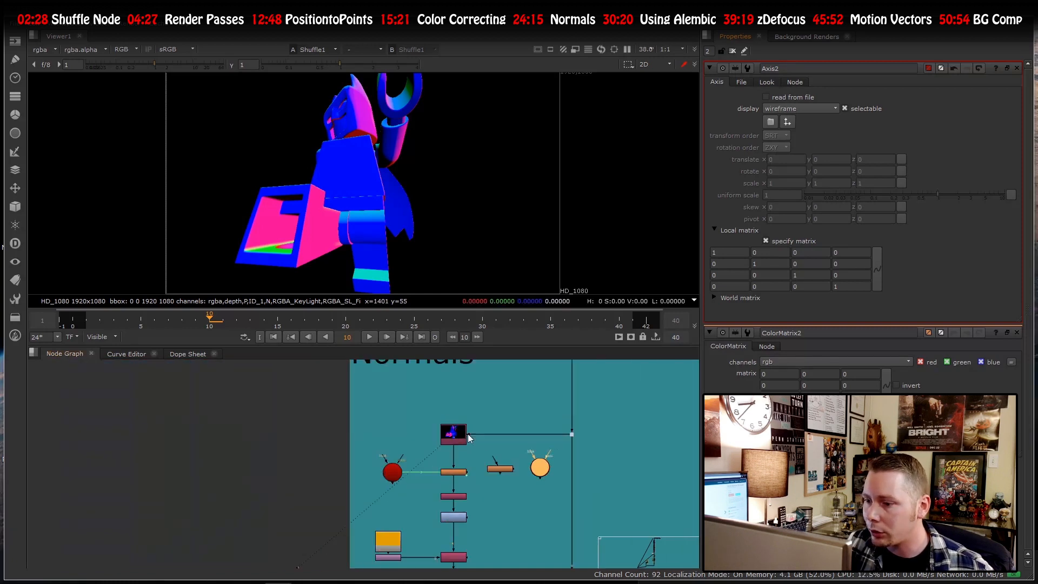
{"action": "scroll", "coordinate": [493, 529], "scroll_direction": "up", "scroll_amount": 5}
{"action": "scroll", "coordinate": [486, 422], "scroll_direction": "down", "scroll_amount": 4}
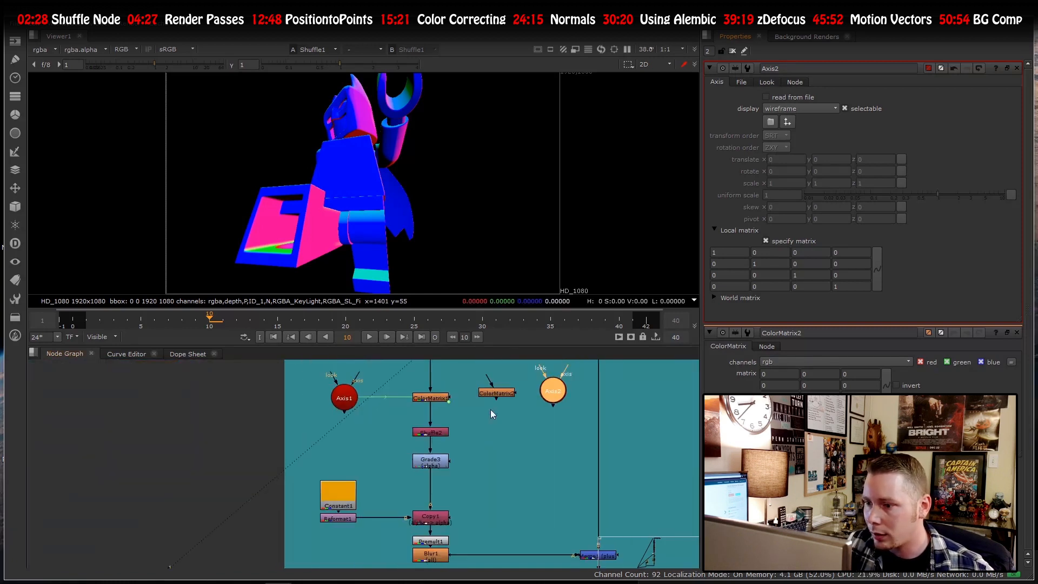
{"action": "scroll", "coordinate": [520, 475], "scroll_direction": "up", "scroll_amount": 5}
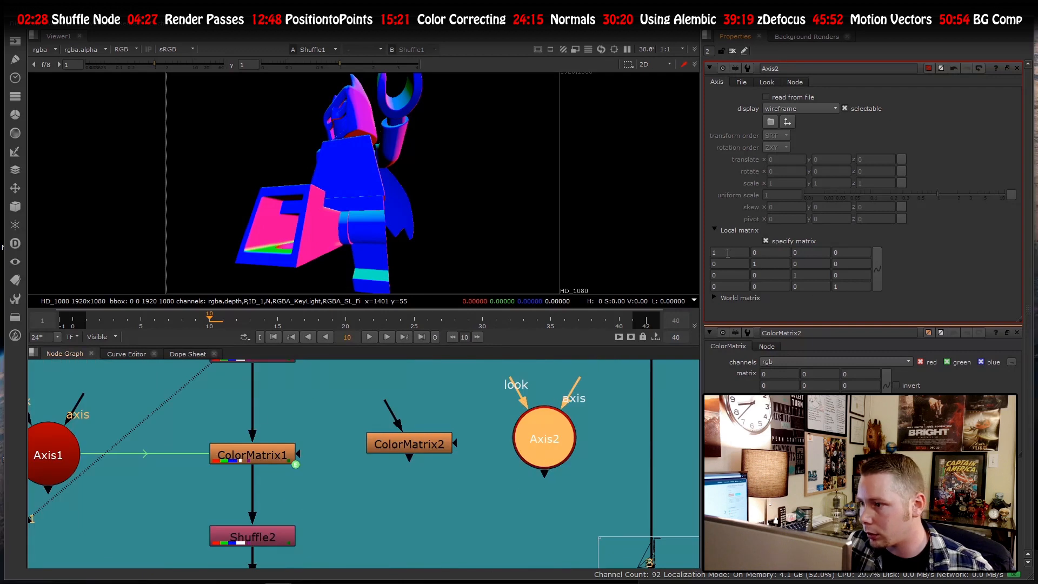
- Link the three cells of ColorMatrix2's first matrix row to the first three cells of Axis2's first local matrix row
{"action": "left_click_drag", "start_coordinate": [727, 252], "coordinate": [780, 371], "text": "ctrl"}
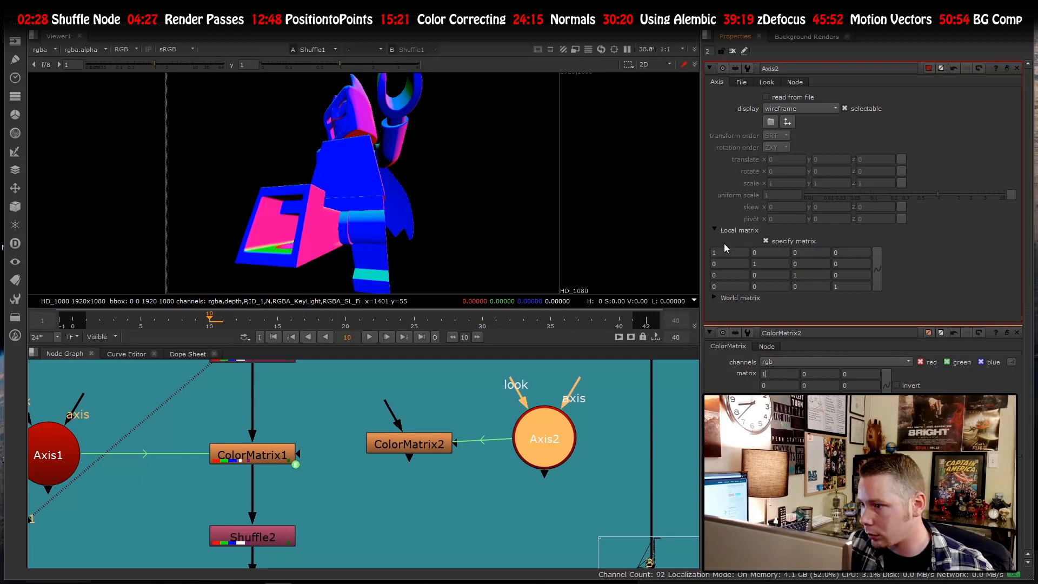
{"action": "left_click_drag", "start_coordinate": [729, 264], "coordinate": [775, 375], "text": "ctrl"}
{"action": "left_click", "coordinate": [766, 252]}
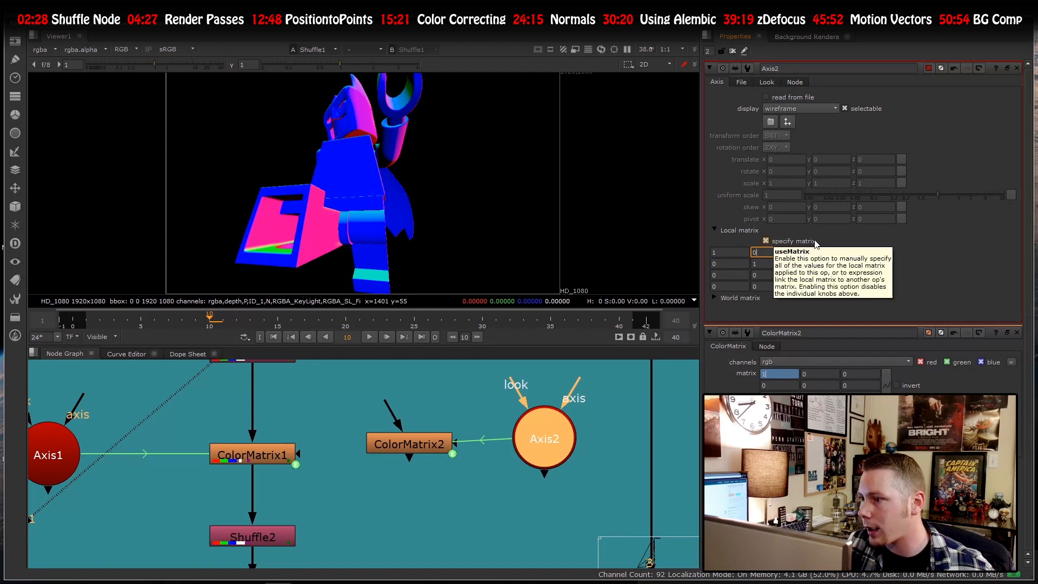
{"action": "left_click_drag", "start_coordinate": [763, 252], "coordinate": [812, 376], "text": "ctrl"}
{"action": "left_click_drag", "start_coordinate": [810, 252], "coordinate": [860, 374], "text": "ctrl"}
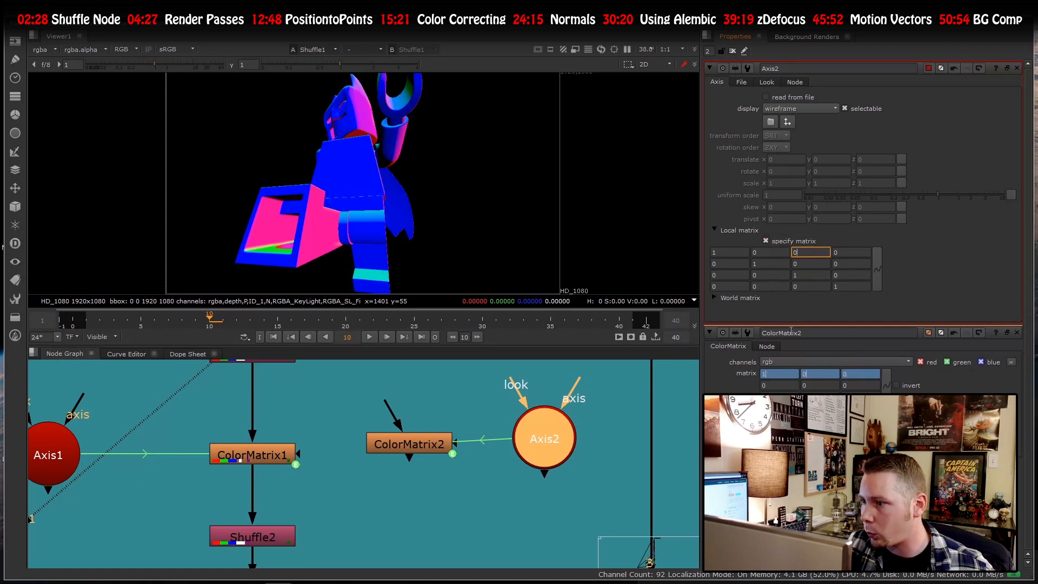
- Link ColorMatrix2's second matrix row to the first three cells of Axis2's second local matrix row
{"action": "left_click", "coordinate": [731, 265]}
{"action": "left_click_drag", "start_coordinate": [766, 336], "coordinate": [778, 385], "text": "ctrl"}
{"action": "left_click_drag", "start_coordinate": [771, 265], "coordinate": [818, 385], "text": "ctrl"}
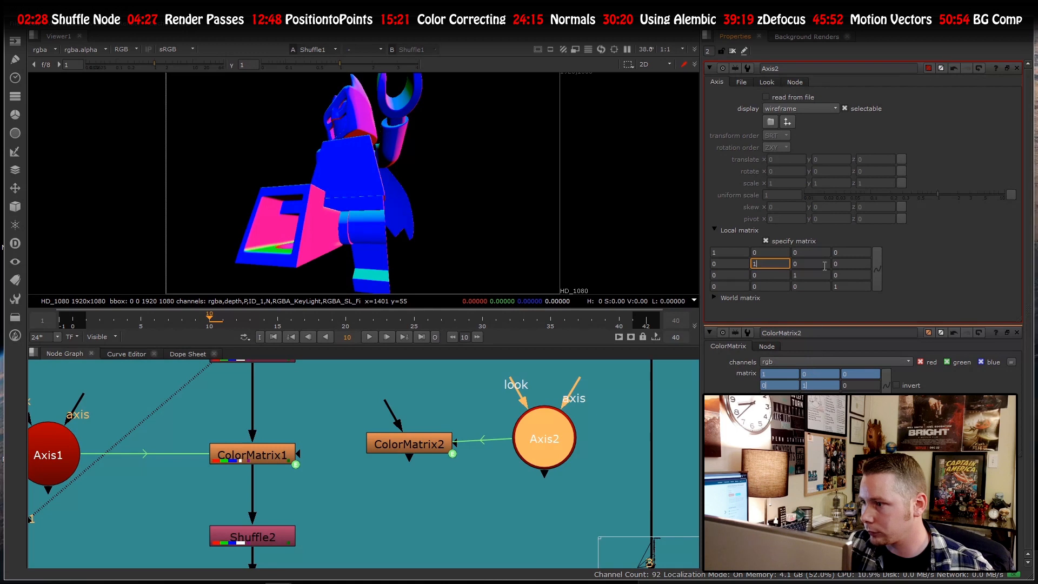
{"action": "left_click_drag", "start_coordinate": [825, 265], "coordinate": [861, 385], "text": "ctrl"}
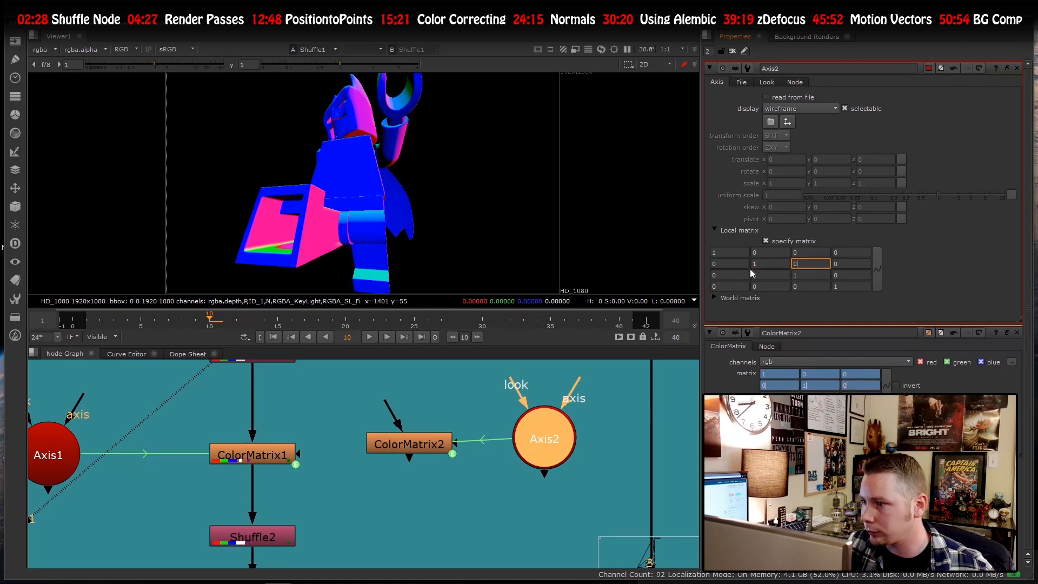
- Link ColorMatrix2's third row to Axis2's local matrix, the first cell from its third row and the other two from its fourth row
{"action": "left_click", "coordinate": [733, 275]}
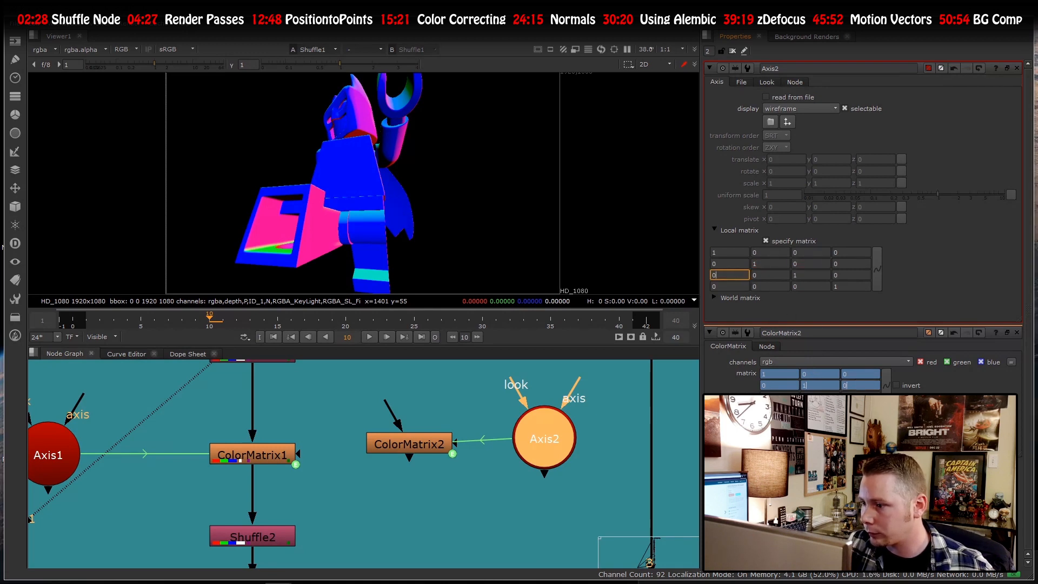
{"action": "left_click", "coordinate": [768, 287]}
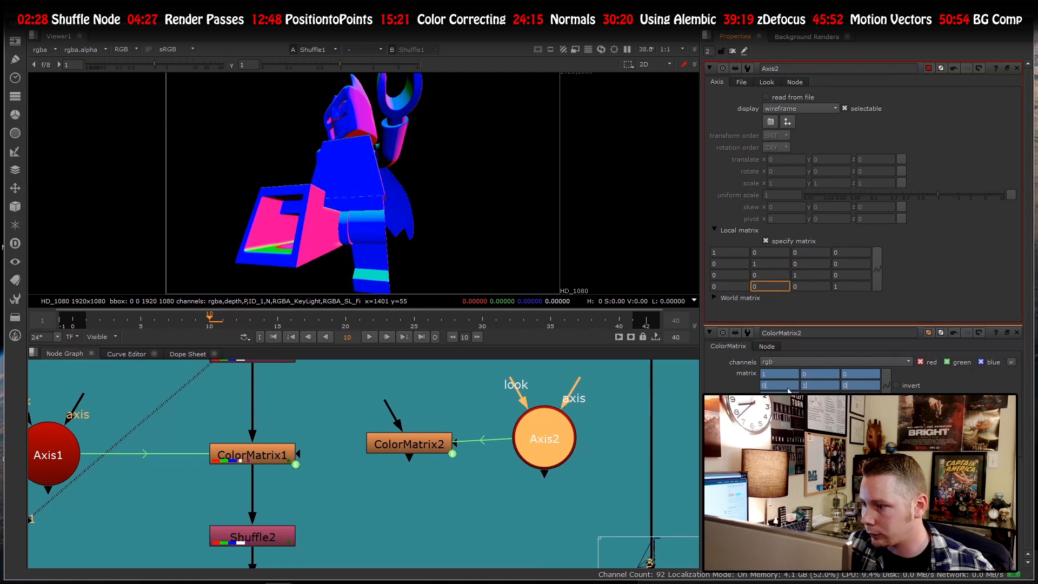
{"action": "left_click", "coordinate": [803, 287]}
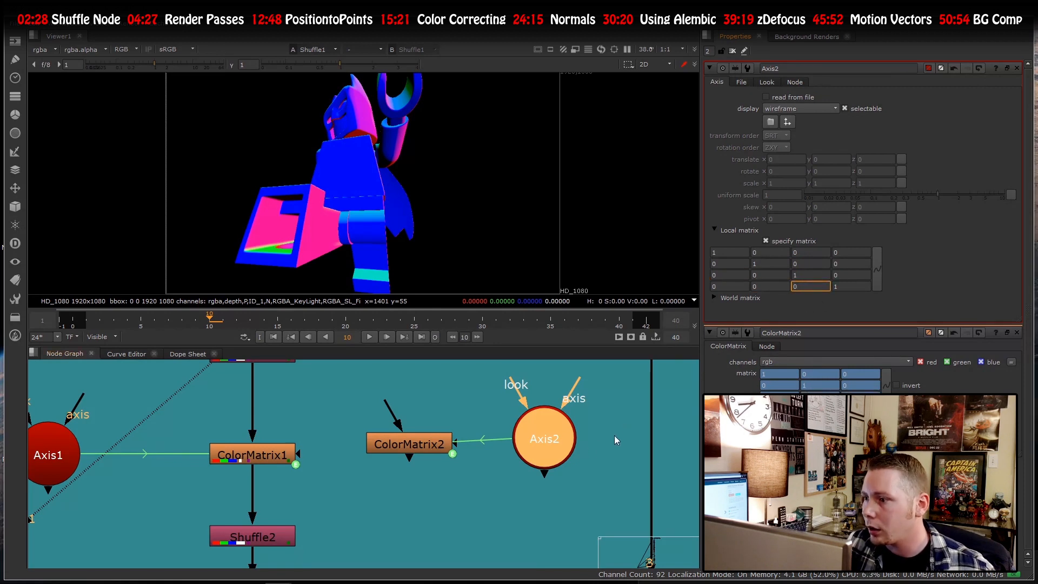
- Turn off specify matrix on Axis2 and test the matrix link by lowering its X rotation to about -1.4
{"action": "left_click", "coordinate": [549, 439]}
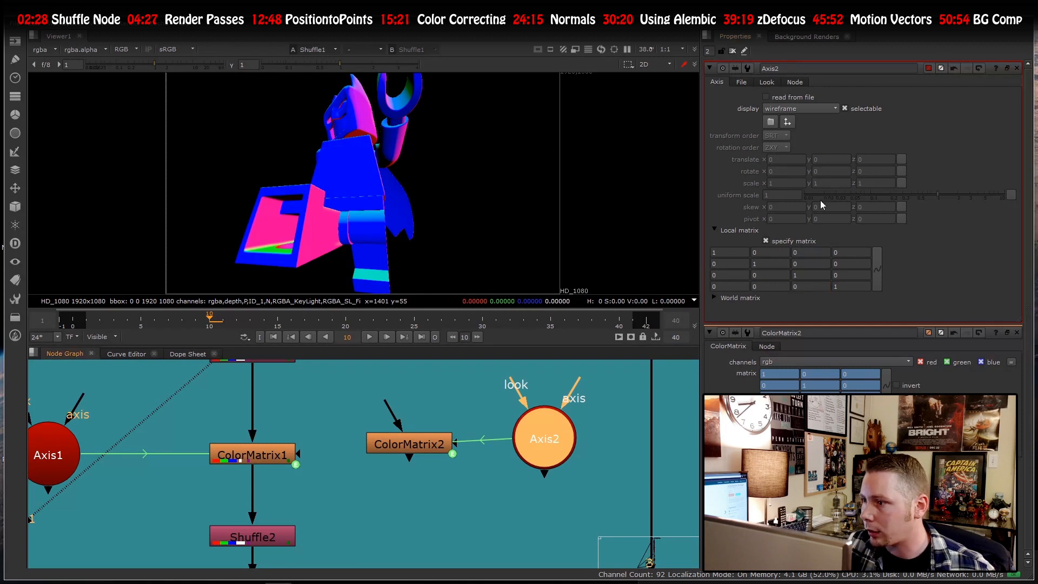
{"action": "left_click", "coordinate": [771, 242]}
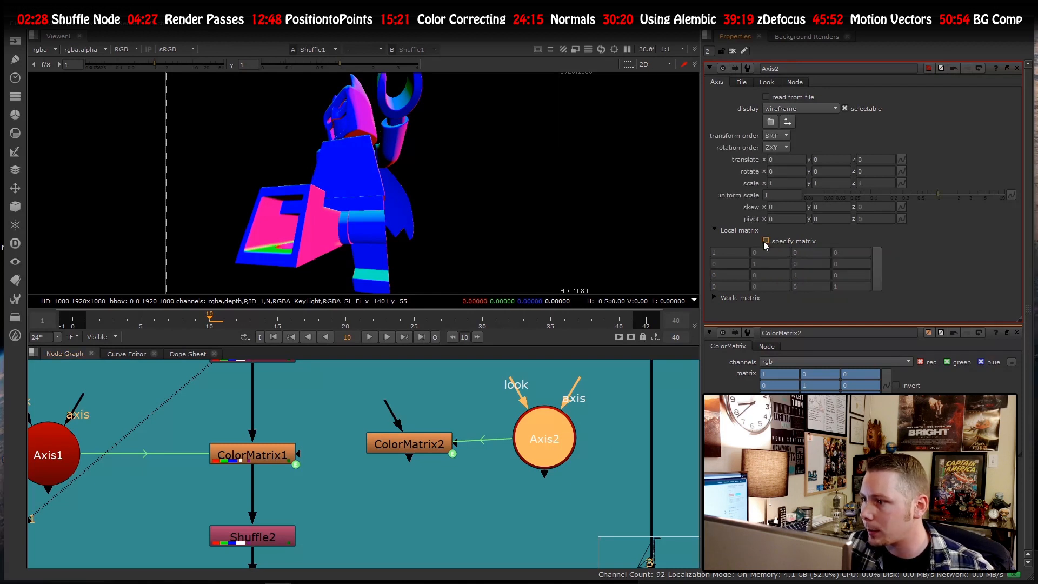
{"action": "left_click", "coordinate": [784, 171]}
{"action": "scroll", "coordinate": [780, 171], "scroll_direction": "down", "scroll_amount": 6}
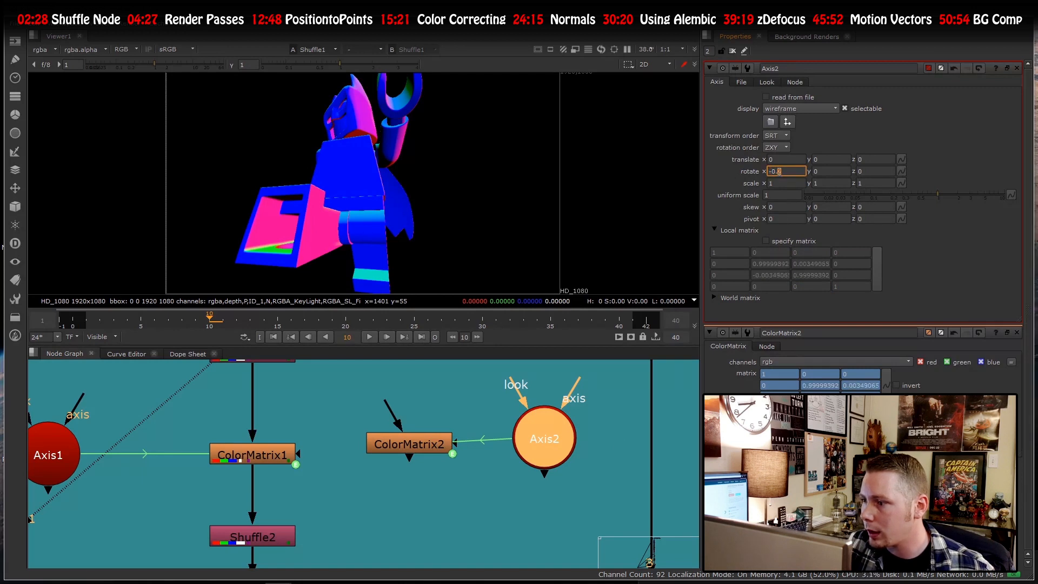
{"action": "scroll", "coordinate": [777, 172], "scroll_direction": "down", "scroll_amount": 5}
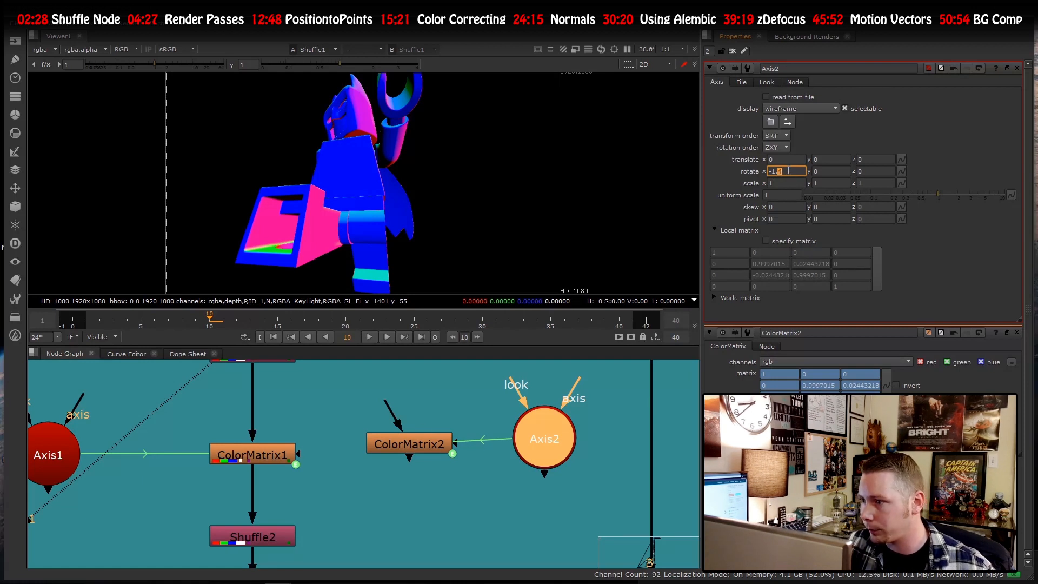
- Set Axis2's X rotation to 0
{"action": "triple_click", "coordinate": [788, 171]}
{"action": "type", "text": "0"}
{"action": "key", "text": "Return"}
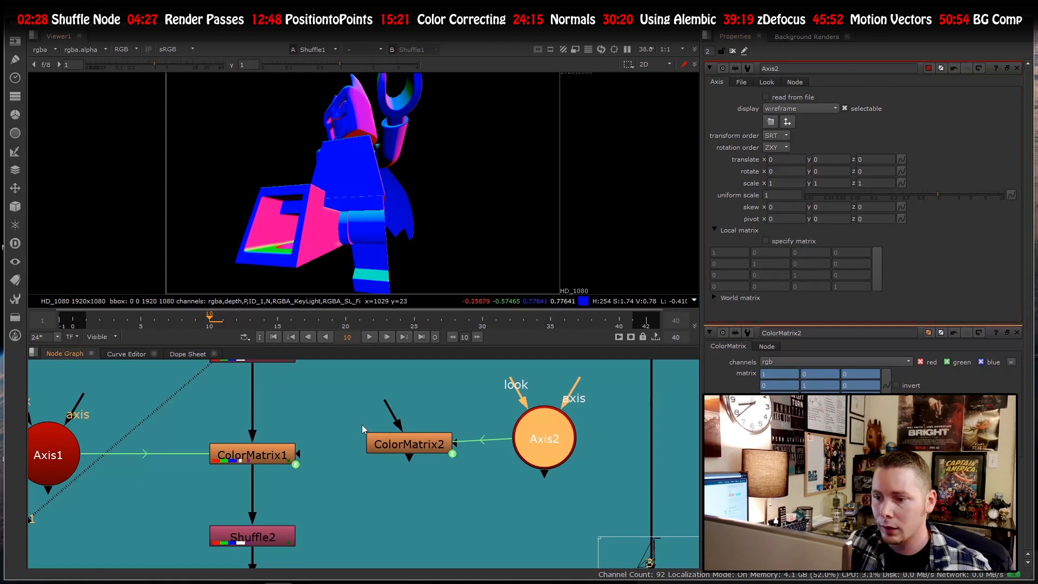
- Connect ColorMatrix2's input to Shuffle1 and show ColorMatrix2's output in the viewer
{"action": "left_click", "coordinate": [362, 424]}
{"action": "left_click_drag", "start_coordinate": [392, 406], "coordinate": [291, 381]}
{"action": "scroll", "coordinate": [306, 379], "scroll_direction": "down", "scroll_amount": 5}
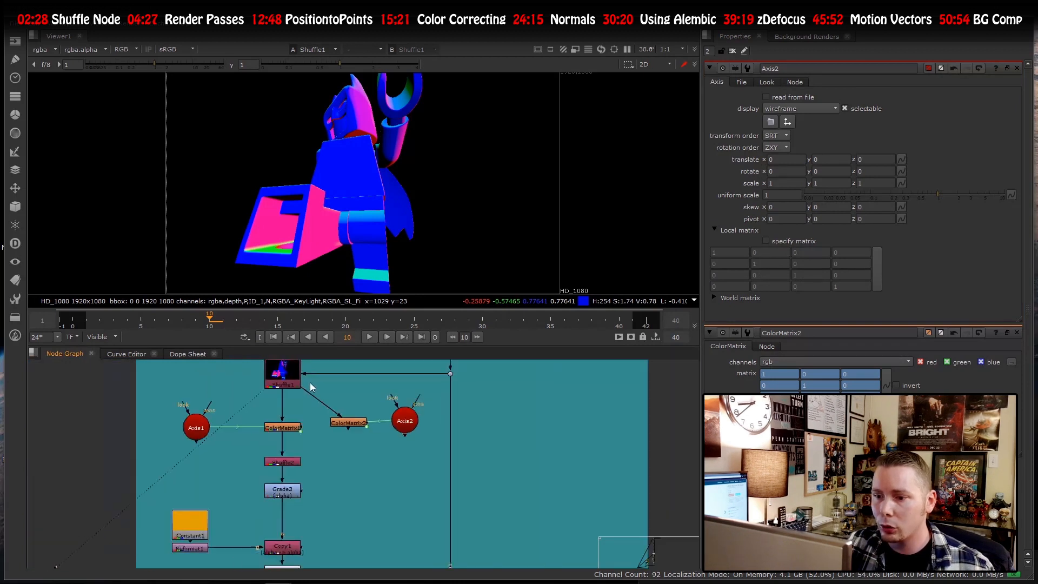
{"action": "scroll", "coordinate": [311, 382], "scroll_direction": "up", "scroll_amount": 3}
{"action": "left_click", "coordinate": [375, 439]}
{"action": "key", "text": "1"}
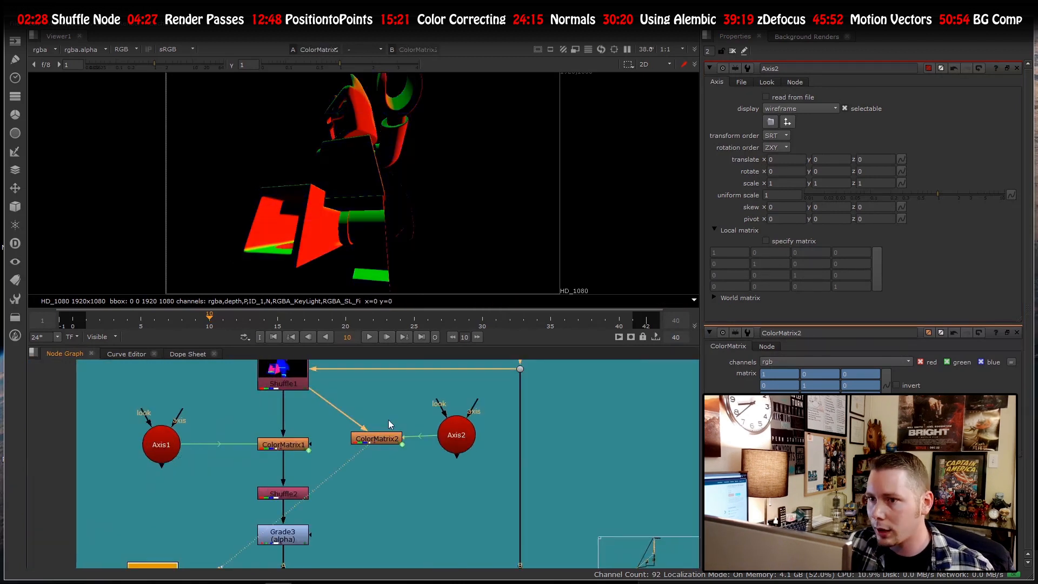
- Bring up ColorMatrix2's settings and compare its output with Shuffle1's normals pass in the viewer
{"action": "left_click", "coordinate": [383, 413]}
{"action": "scroll", "coordinate": [363, 436], "scroll_direction": "down", "scroll_amount": 2}
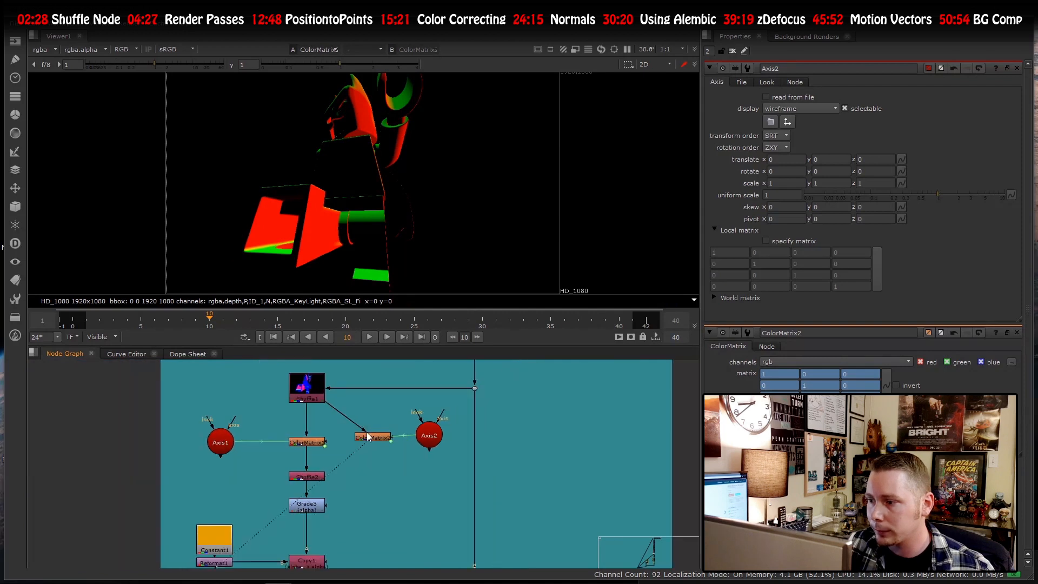
{"action": "scroll", "coordinate": [373, 439], "scroll_direction": "up", "scroll_amount": 3}
{"action": "double_click", "coordinate": [375, 440]}
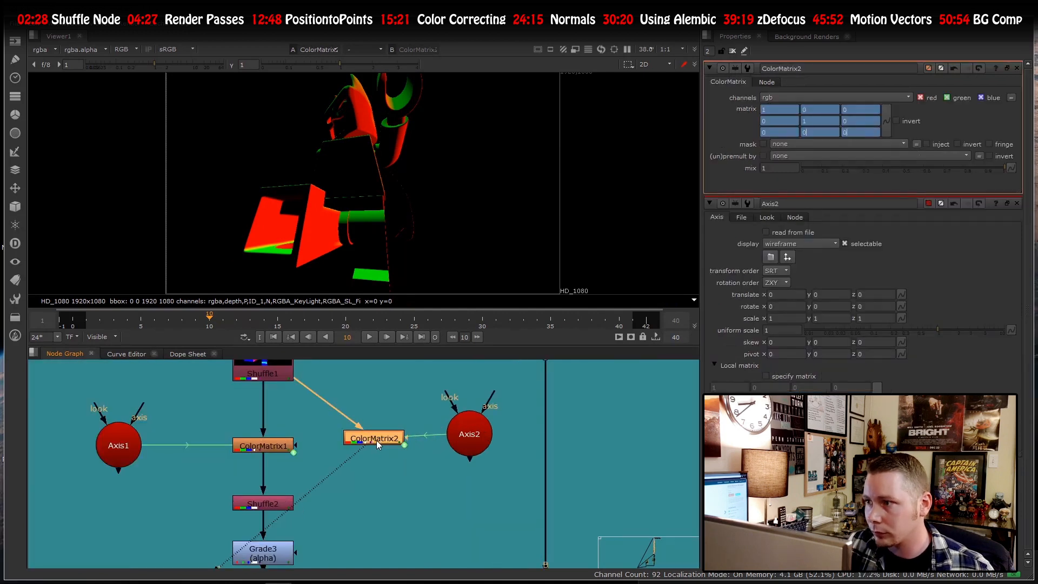
{"action": "scroll", "coordinate": [345, 409], "scroll_direction": "down", "scroll_amount": 3}
{"action": "scroll", "coordinate": [345, 408], "scroll_direction": "up", "scroll_amount": 3}
{"action": "left_click", "coordinate": [323, 409]}
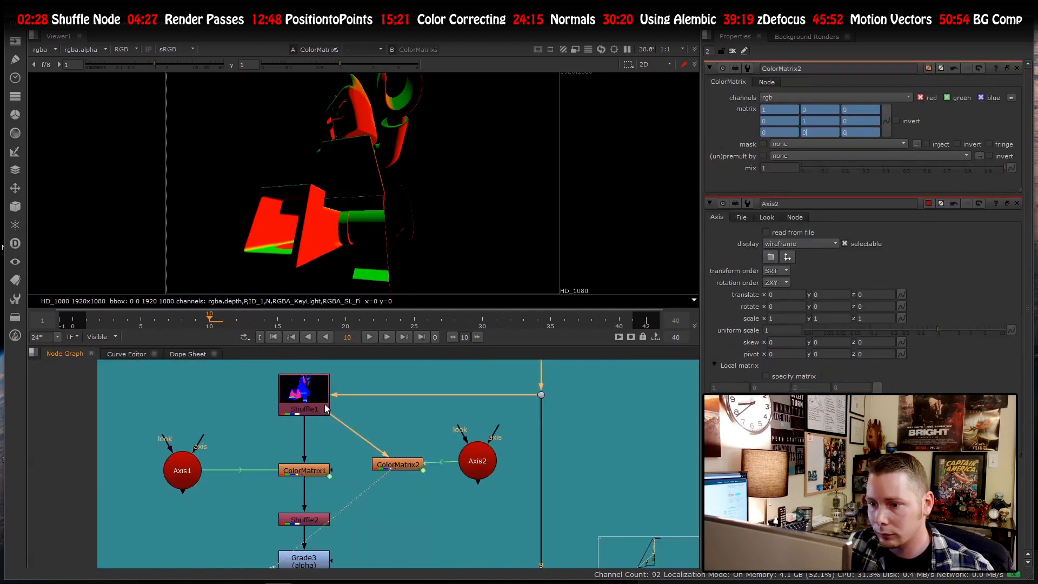
{"action": "key", "text": "1"}
{"action": "left_click", "coordinate": [401, 468]}
{"action": "key", "text": "1"}
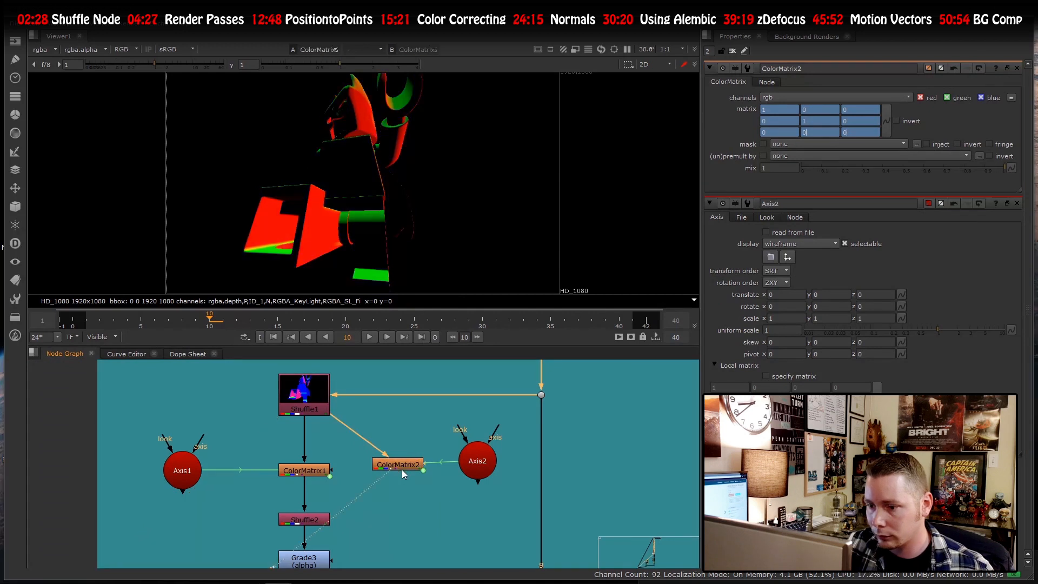
- View the outputs of ColorMatrix1, Shuffle1 and ColorMatrix2 in turn to compare the two color matrix branches
{"action": "scroll", "coordinate": [410, 436], "scroll_direction": "down", "scroll_amount": 3}
{"action": "scroll", "coordinate": [410, 436], "scroll_direction": "up", "scroll_amount": 3}
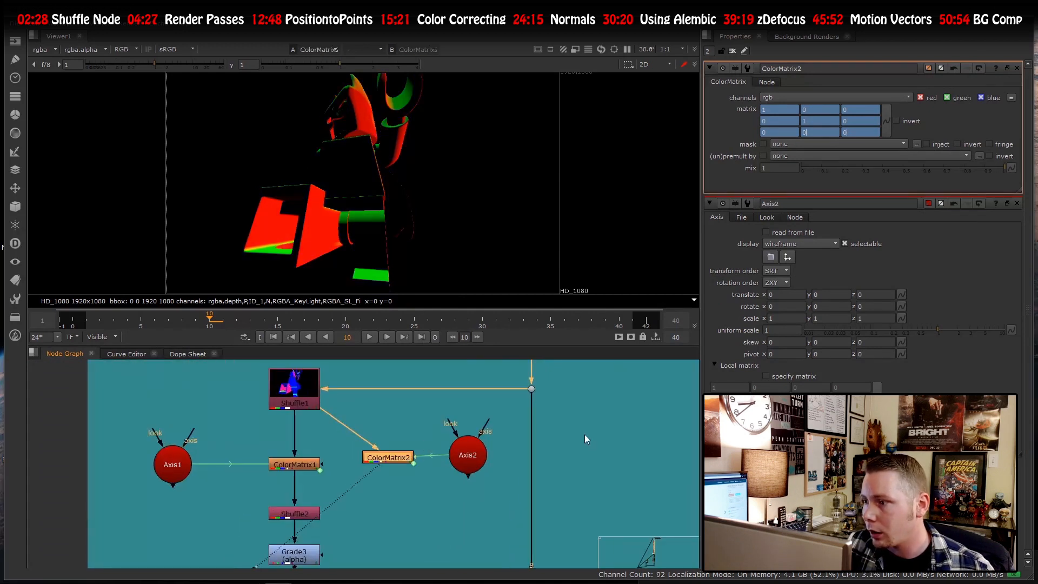
{"action": "left_click", "coordinate": [303, 468]}
{"action": "key", "text": "1"}
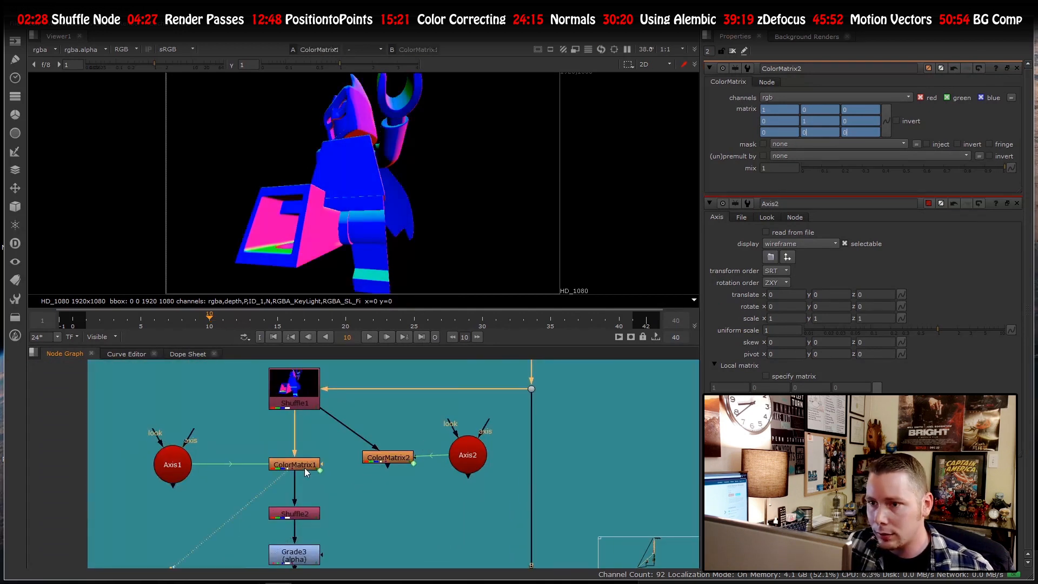
{"action": "left_click", "coordinate": [307, 382]}
{"action": "key", "text": "1"}
{"action": "left_click", "coordinate": [372, 460]}
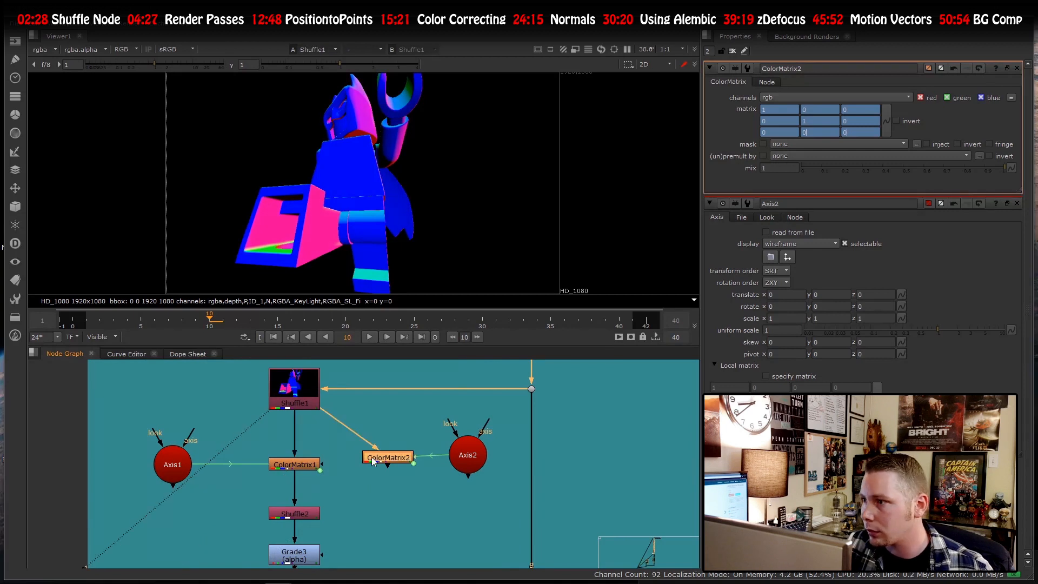
{"action": "key", "text": "1"}
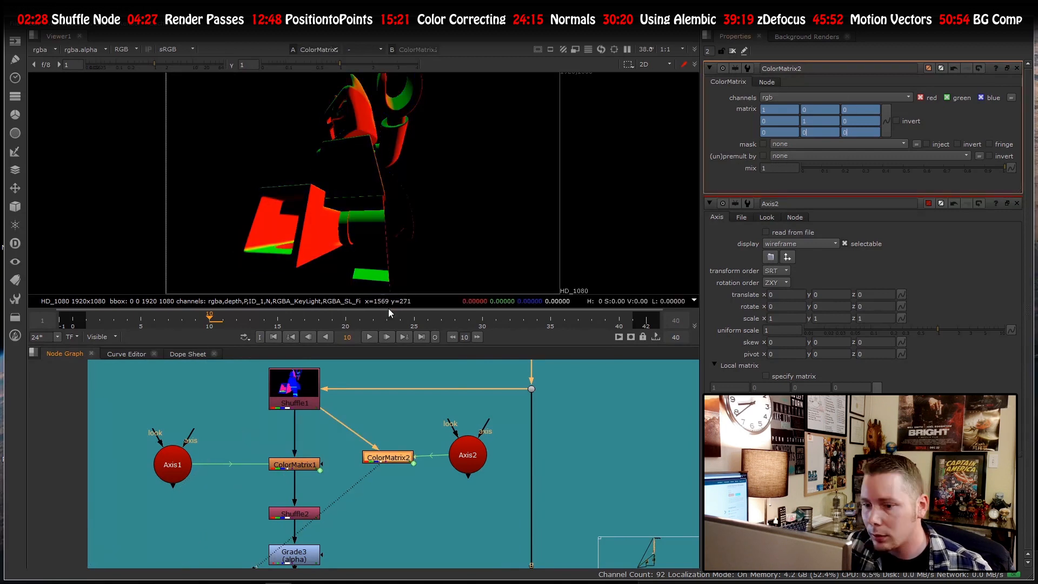
- Open ColorMatrix1's and ColorMatrix2's settings together and compare their linked matrix values
{"action": "left_click", "coordinate": [306, 467]}
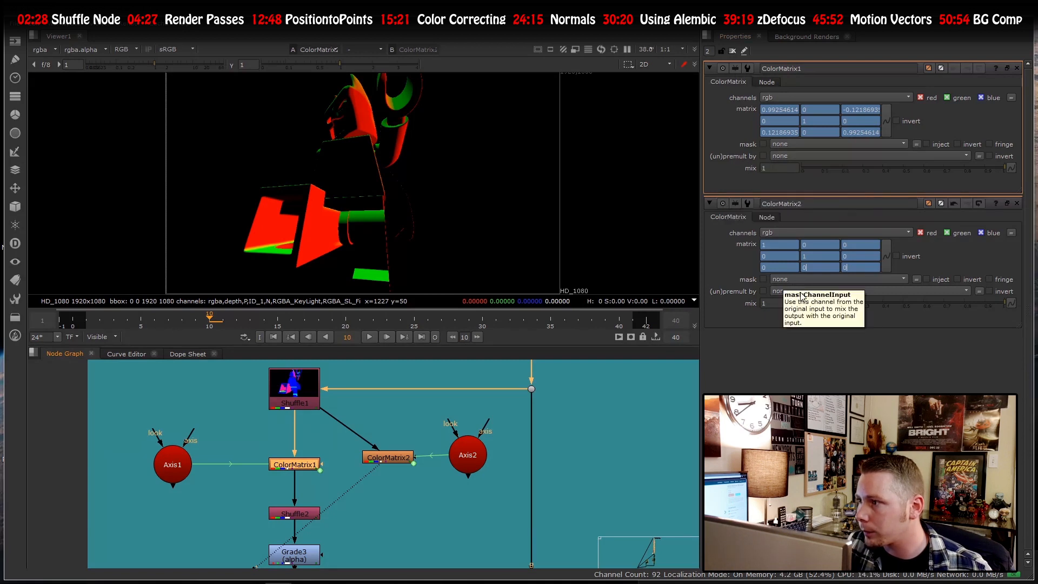
{"action": "left_click", "coordinate": [382, 459]}
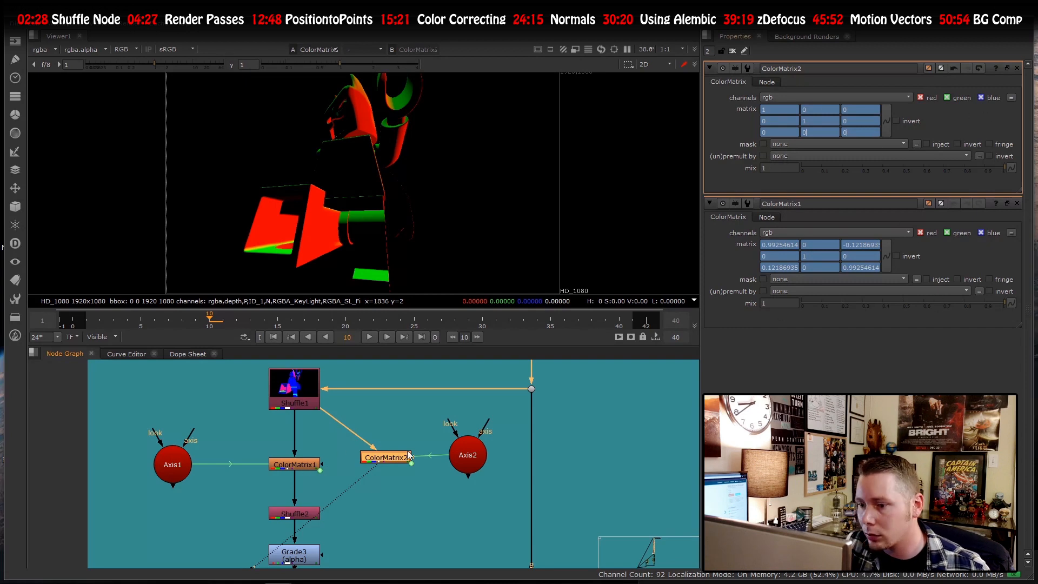
- Enable the specified local matrix on Axis2 and set its third-row, third-column value to 1 to correct ColorMatrix2's linked output
{"action": "left_click", "coordinate": [457, 452]}
{"action": "double_click", "coordinate": [456, 449]}
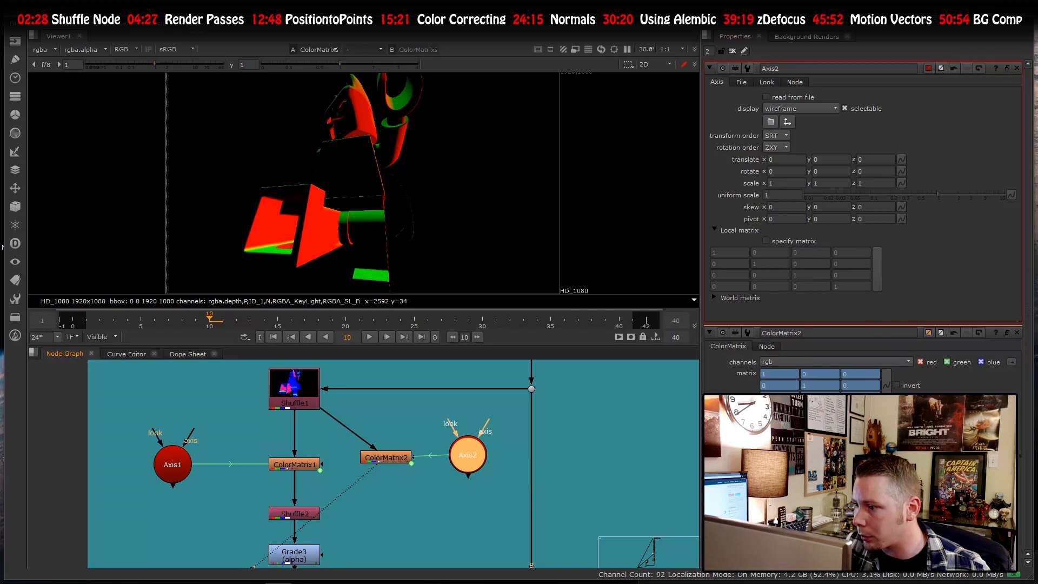
{"action": "left_click", "coordinate": [765, 240]}
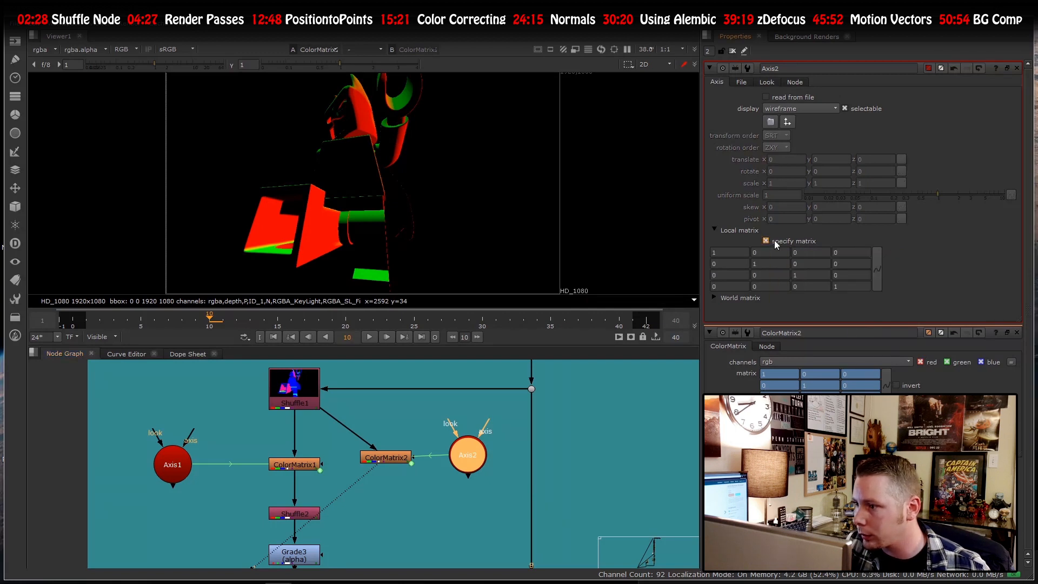
{"action": "left_click", "coordinate": [810, 275]}
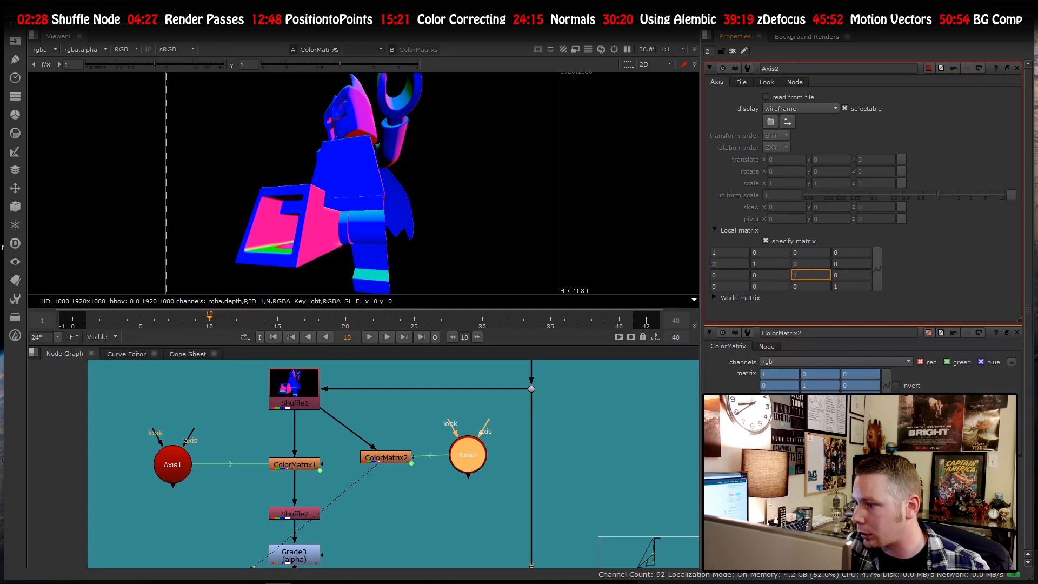
{"action": "left_click", "coordinate": [473, 461]}
{"action": "left_click", "coordinate": [399, 458]}
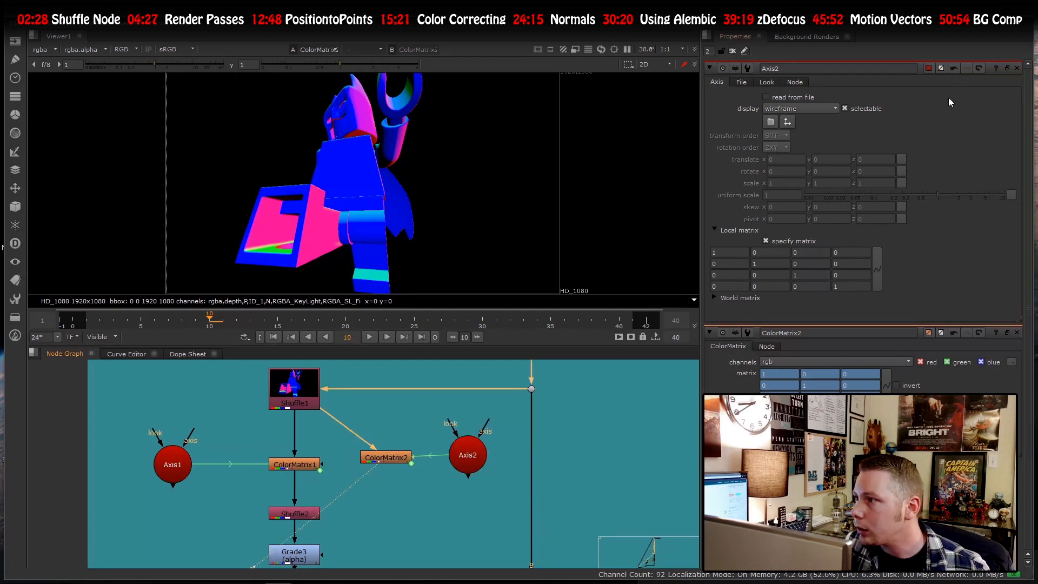
{"action": "left_click", "coordinate": [1016, 69]}
{"action": "scroll", "coordinate": [378, 468], "scroll_direction": "down", "scroll_amount": 2}
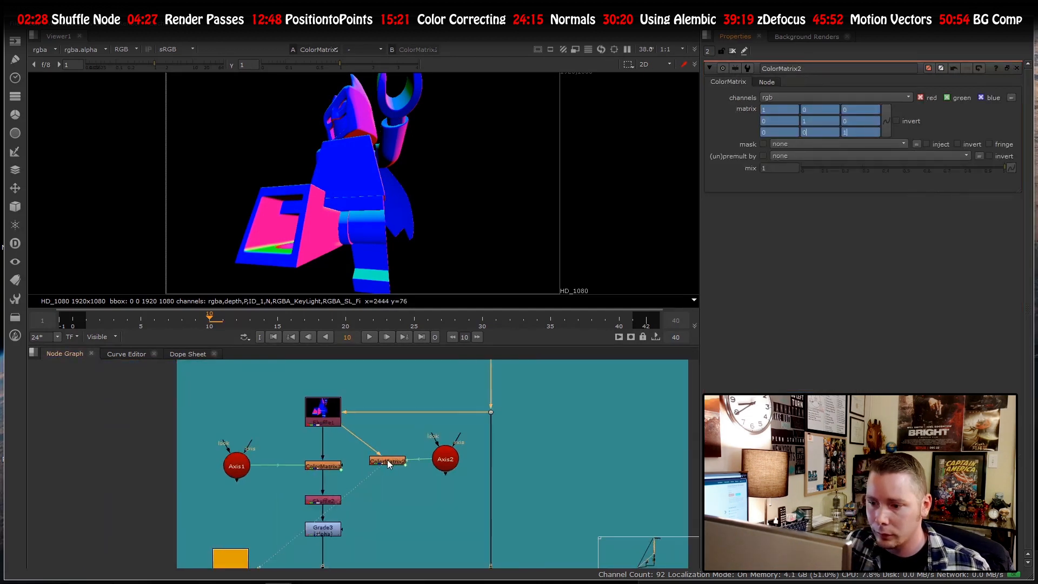
{"action": "scroll", "coordinate": [387, 459], "scroll_direction": "up", "scroll_amount": 4}
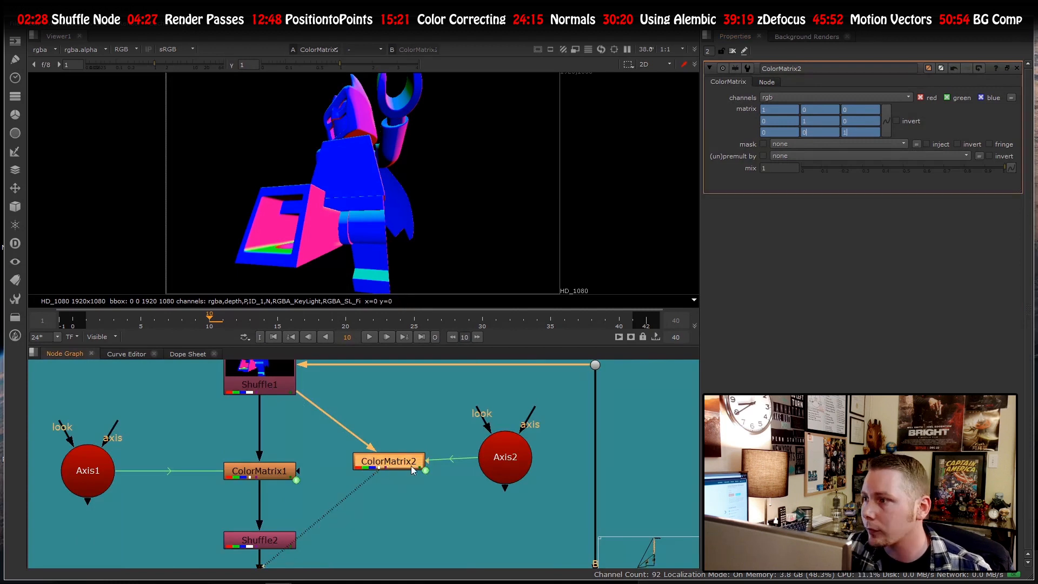
- Turn off Axis2's specified matrix, try an X rotation of 120, and settle on an X rotation of 10
{"action": "double_click", "coordinate": [486, 470]}
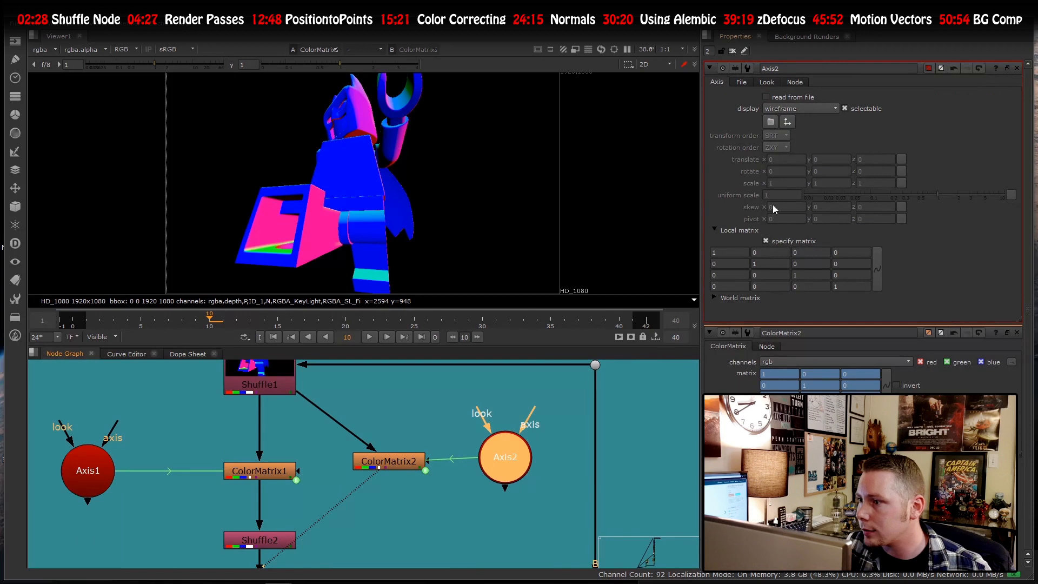
{"action": "left_click", "coordinate": [766, 242]}
{"action": "left_click", "coordinate": [779, 173]}
{"action": "scroll", "coordinate": [779, 173], "scroll_direction": "down", "scroll_amount": 3}
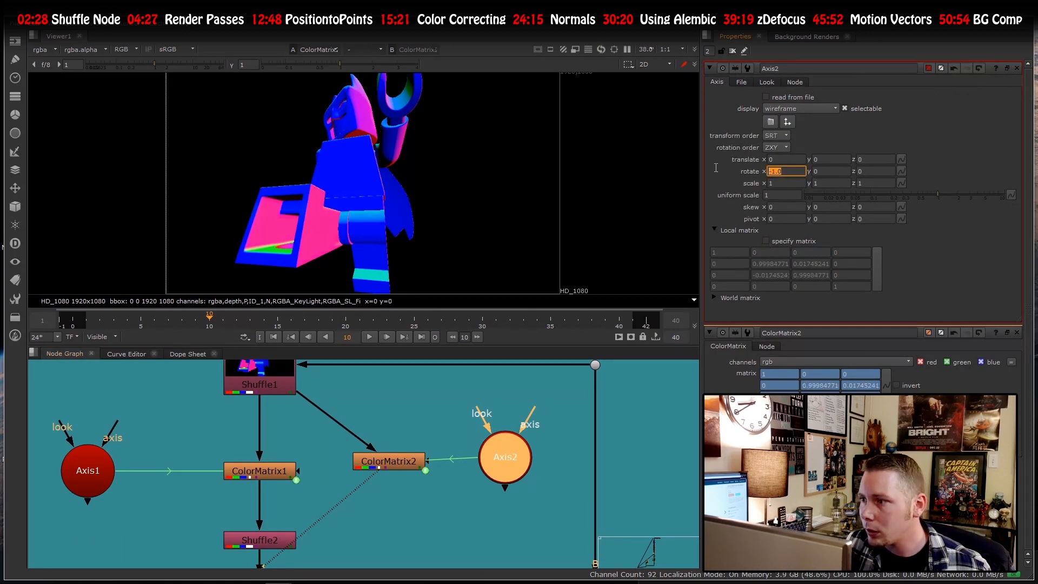
{"action": "type", "text": "120"}
{"action": "key", "text": "Return"}
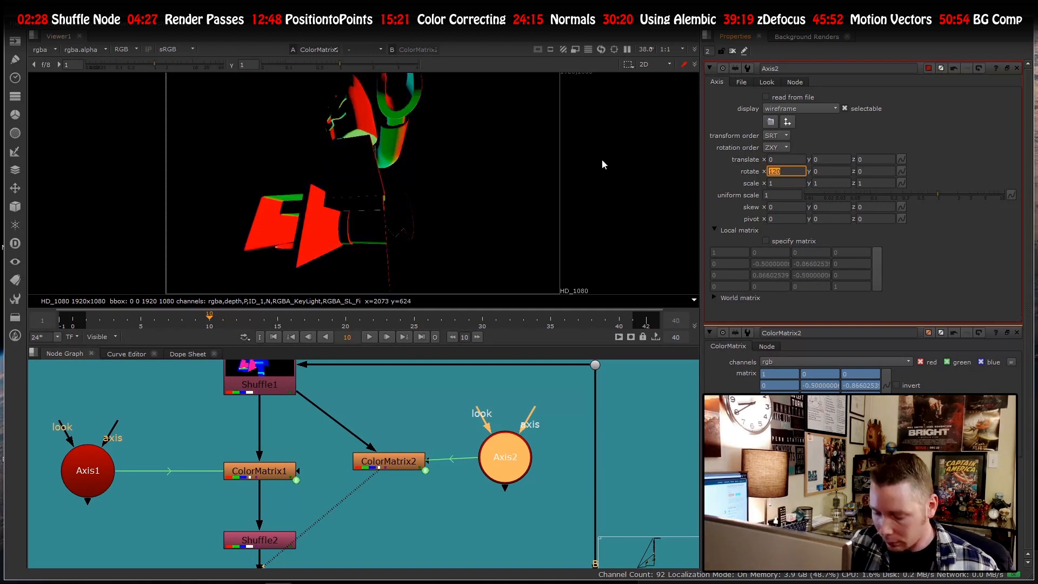
{"action": "type", "text": "10"}
{"action": "key", "text": "Return"}
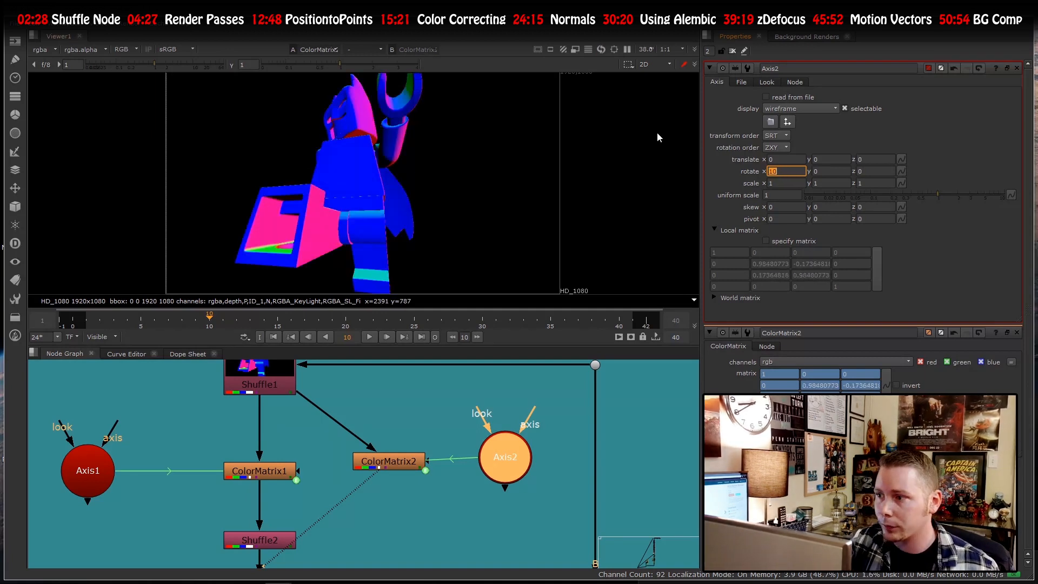
- Compare ColorMatrix2's rotated normals with Shuffle1's original normals by switching between both outputs in the viewer
{"action": "left_click", "coordinate": [399, 460]}
{"action": "key", "text": "1"}
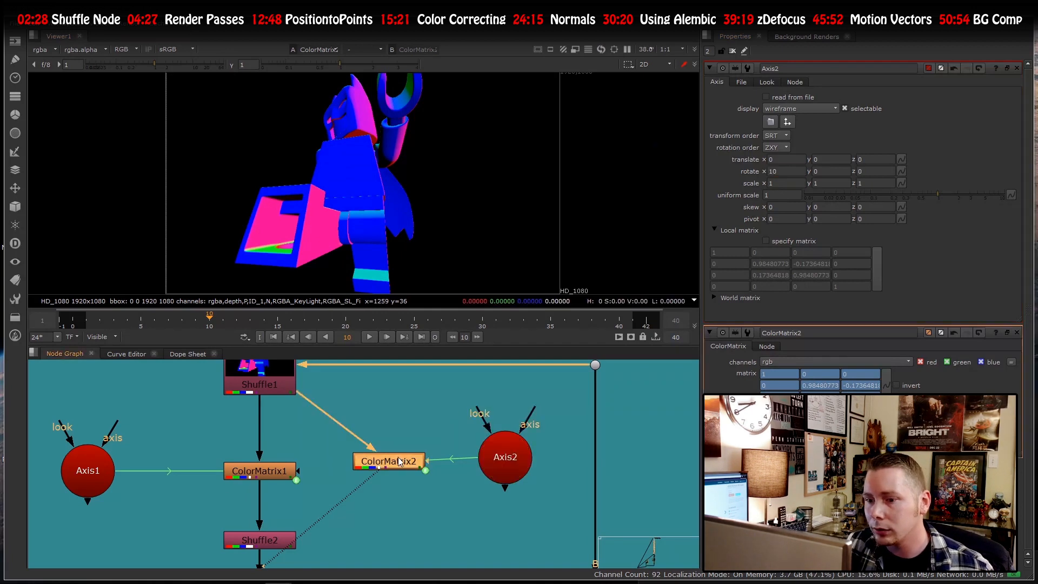
{"action": "left_click", "coordinate": [274, 375]}
{"action": "key", "text": "2"}
{"action": "key", "text": "1"}
{"action": "key", "text": "1"}
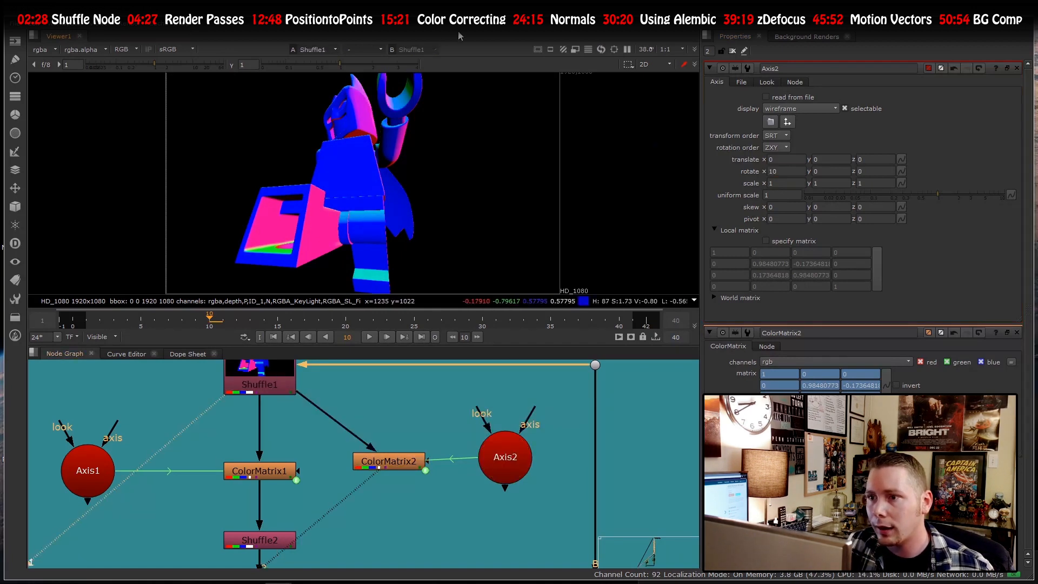
{"action": "key", "text": "2"}
{"action": "key", "text": "1"}
{"action": "key", "text": "2"}
{"action": "key", "text": "1"}
{"action": "key", "text": "2"}
{"action": "key", "text": "1"}
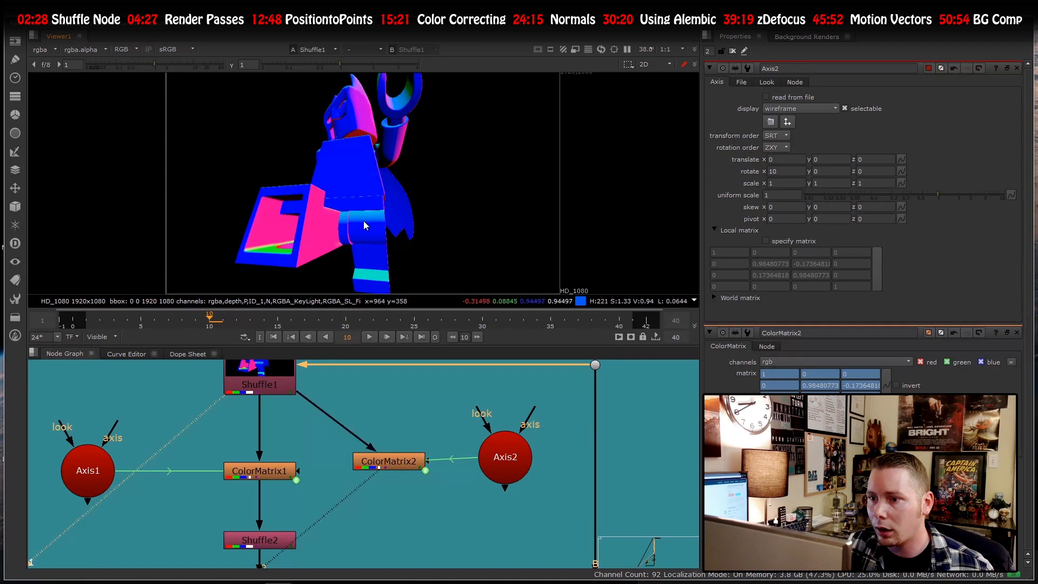
{"action": "key", "text": "2"}
{"action": "key", "text": "1"}
{"action": "key", "text": "2"}
{"action": "key", "text": "1"}
{"action": "key", "text": "2"}
{"action": "key", "text": "1"}
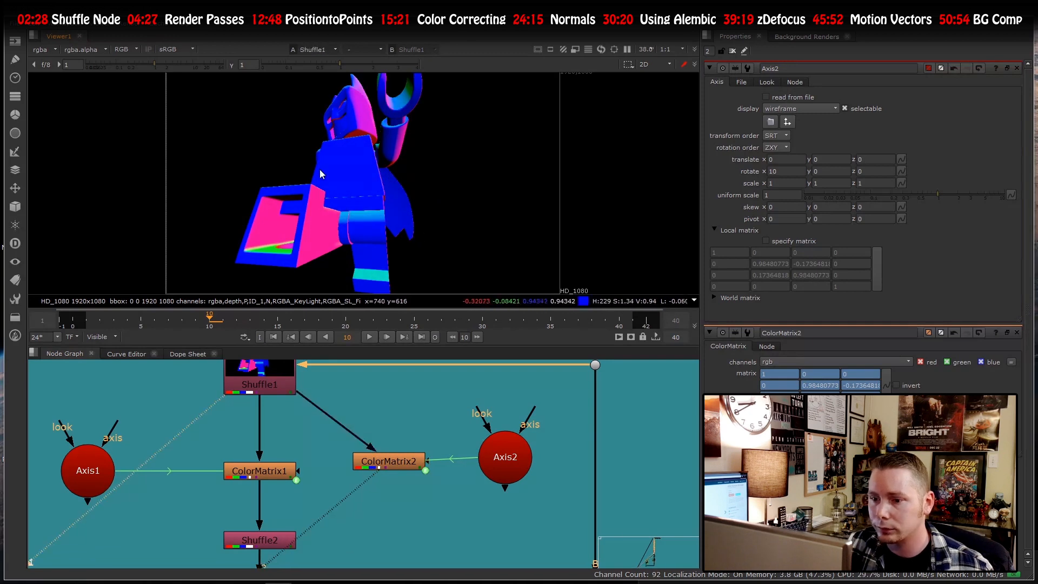
{"action": "key", "text": "2"}
- Inspect Shuffle2's channel routing and compare its output with ColorMatrix1's normals in the viewer
{"action": "scroll", "coordinate": [218, 476], "scroll_direction": "down", "scroll_amount": 2}
{"action": "scroll", "coordinate": [230, 503], "scroll_direction": "up", "scroll_amount": 3}
{"action": "key", "text": "1"}
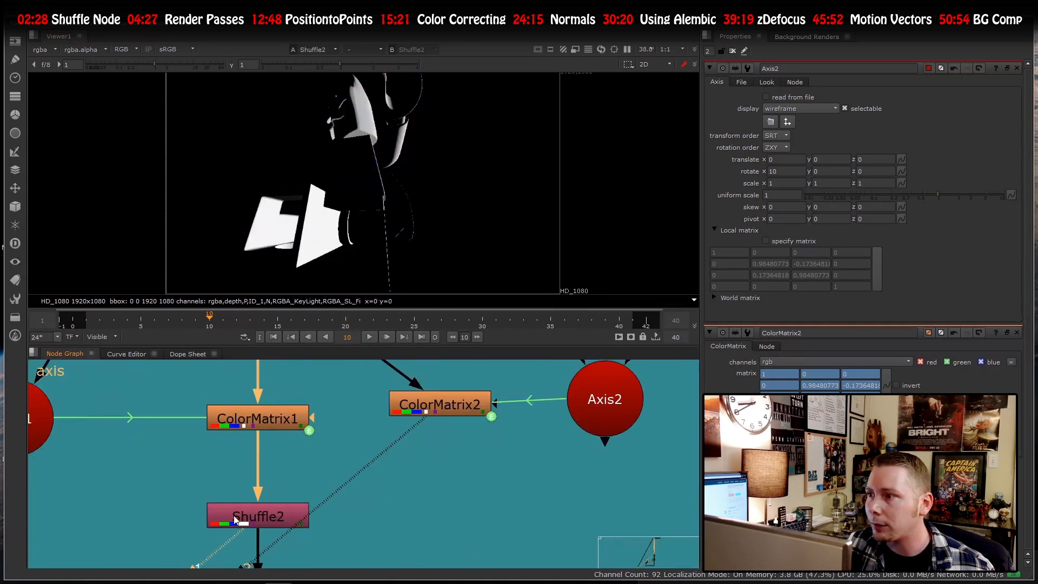
{"action": "double_click", "coordinate": [233, 515]}
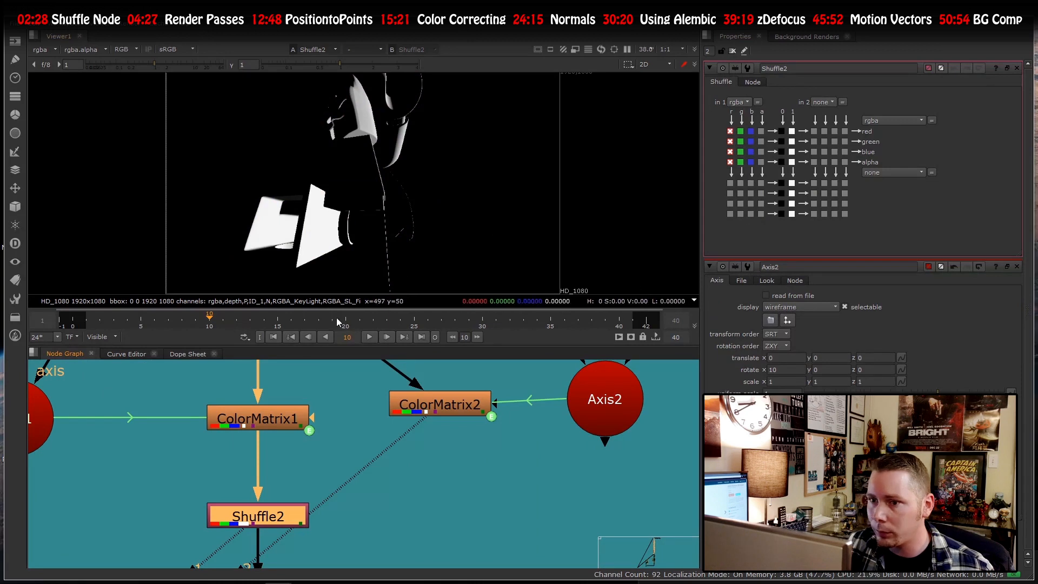
{"action": "left_click", "coordinate": [267, 408]}
{"action": "key", "text": "1"}
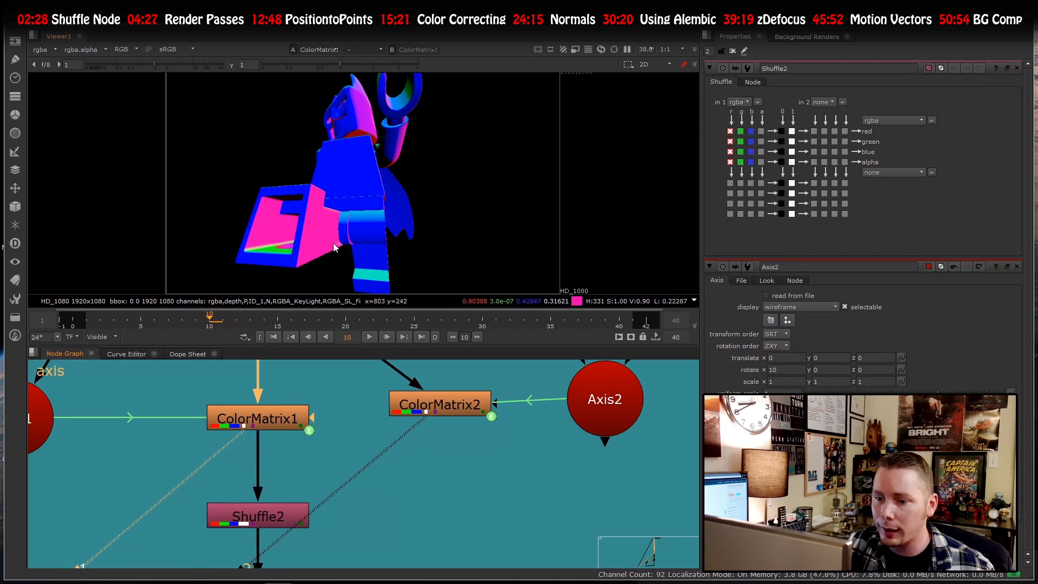
{"action": "scroll", "coordinate": [242, 524], "scroll_direction": "down", "scroll_amount": 2}
{"action": "left_click", "coordinate": [243, 522]}
{"action": "key", "text": "1"}
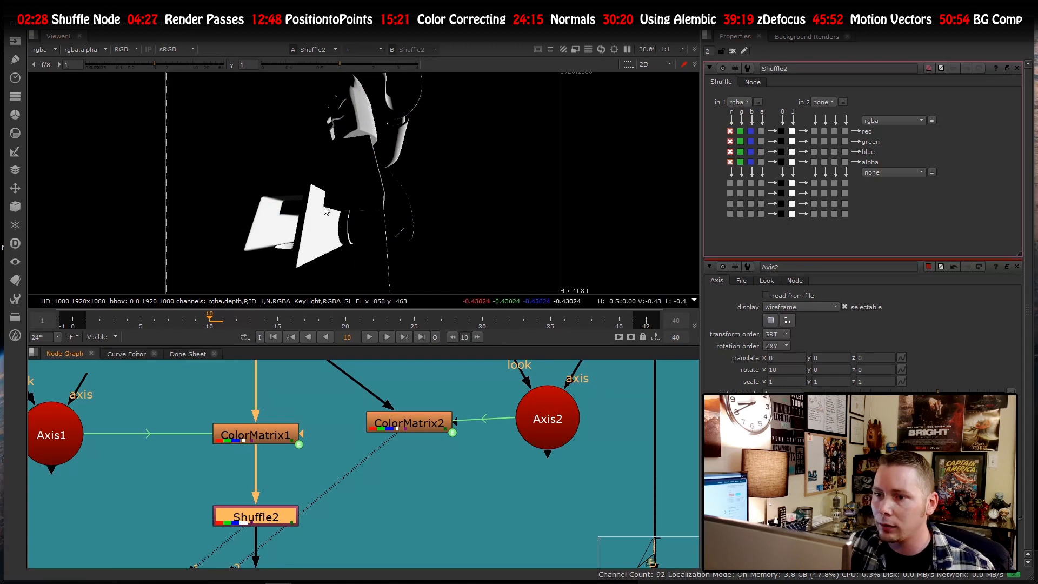
- View Grade3's output and bring up its settings to examine the alpha gain
{"action": "scroll", "coordinate": [317, 423], "scroll_direction": "down", "scroll_amount": 3}
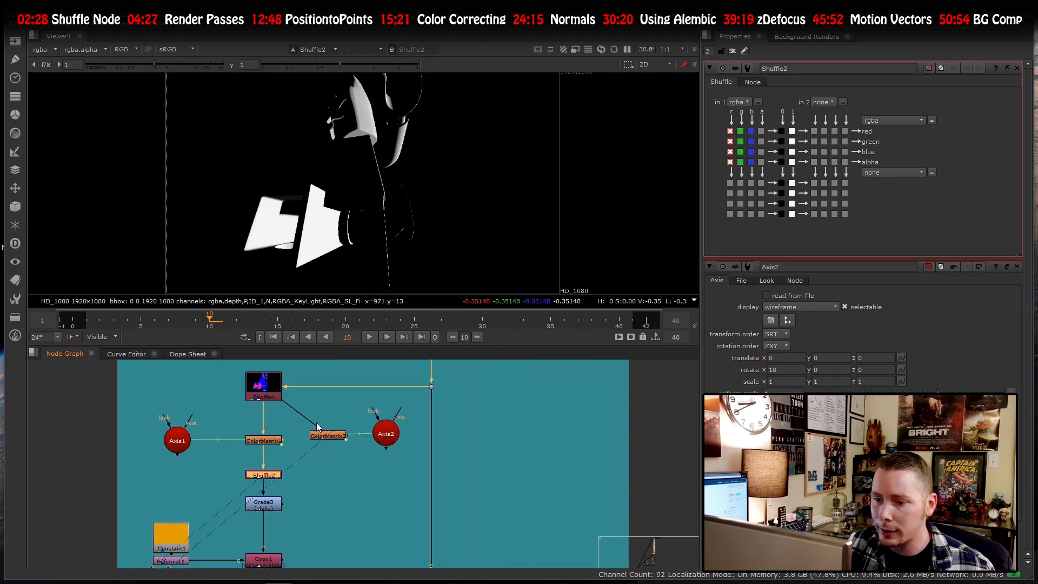
{"action": "scroll", "coordinate": [304, 462], "scroll_direction": "up", "scroll_amount": 3}
{"action": "left_click", "coordinate": [293, 420]}
{"action": "key", "text": "1"}
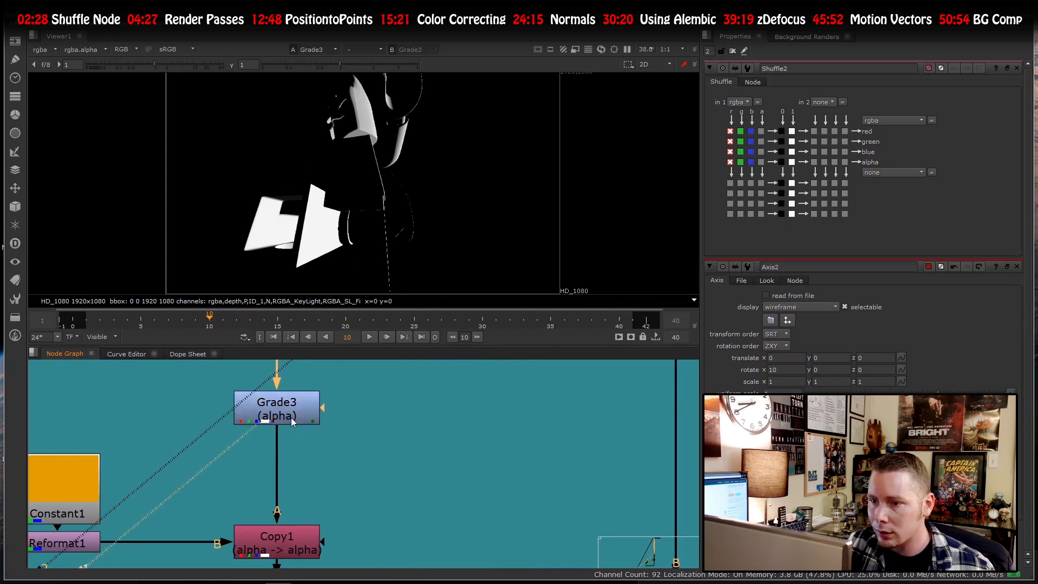
{"action": "double_click", "coordinate": [291, 416]}
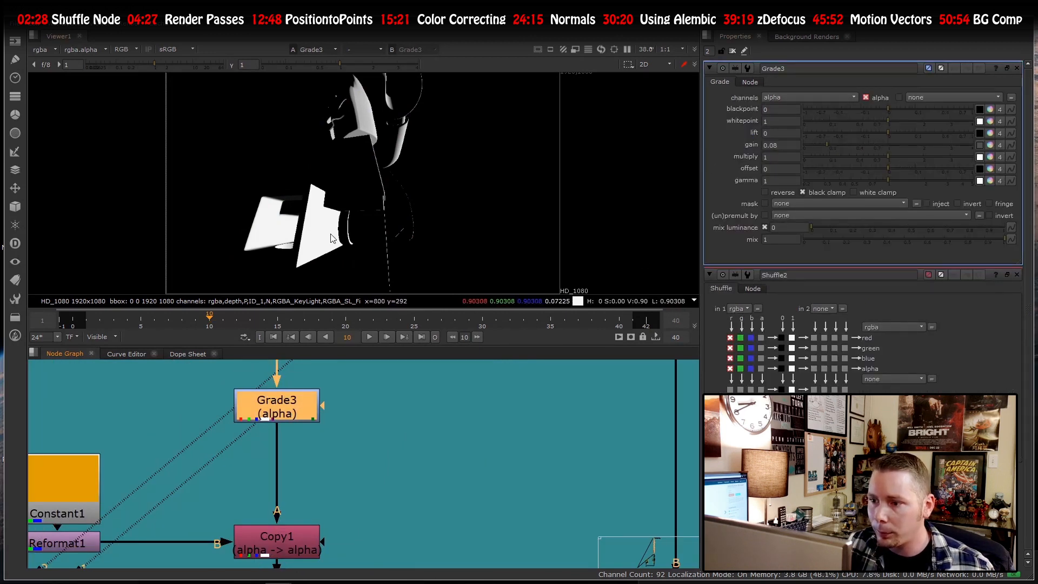
- View Constant1, Copy1 and Premult1 in turn to follow how the orange color is masked by the normals alpha
{"action": "scroll", "coordinate": [317, 225], "scroll_direction": "down", "scroll_amount": 2}
{"action": "scroll", "coordinate": [295, 427], "scroll_direction": "down", "scroll_amount": 4}
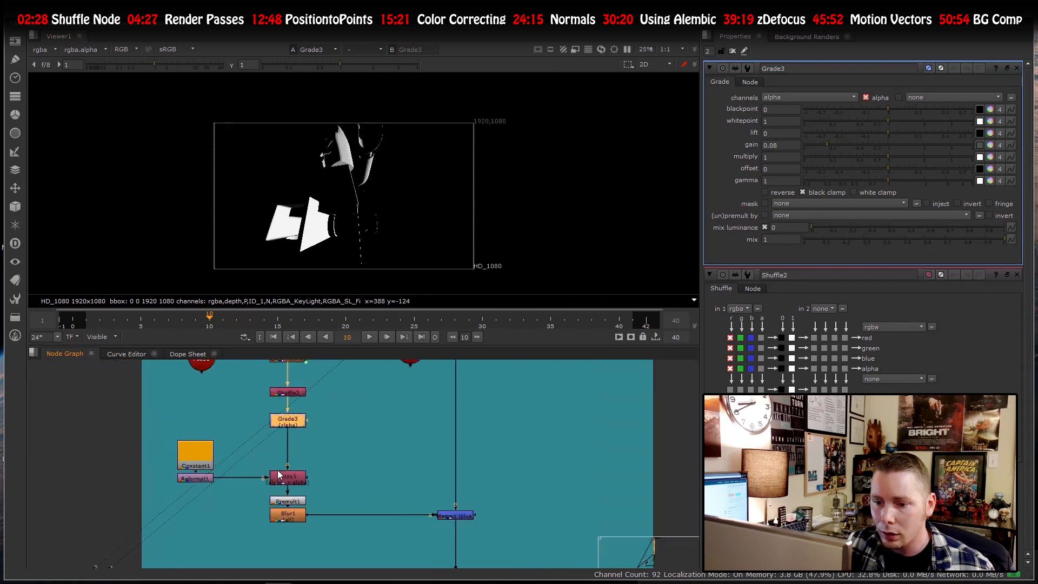
{"action": "scroll", "coordinate": [278, 475], "scroll_direction": "up", "scroll_amount": 3}
{"action": "left_click", "coordinate": [116, 426]}
{"action": "key", "text": "1"}
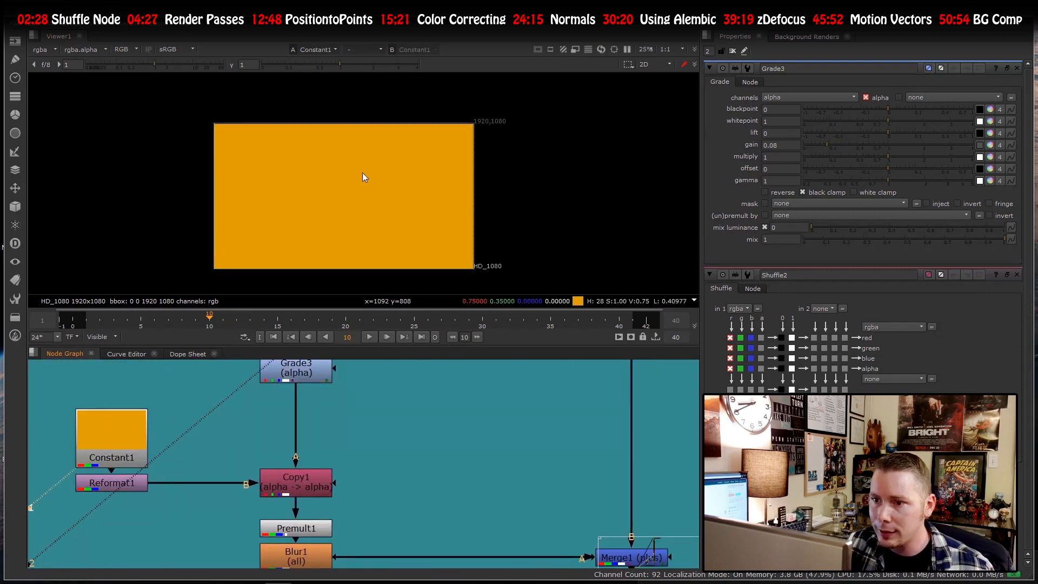
{"action": "scroll", "coordinate": [303, 476], "scroll_direction": "down", "scroll_amount": 3}
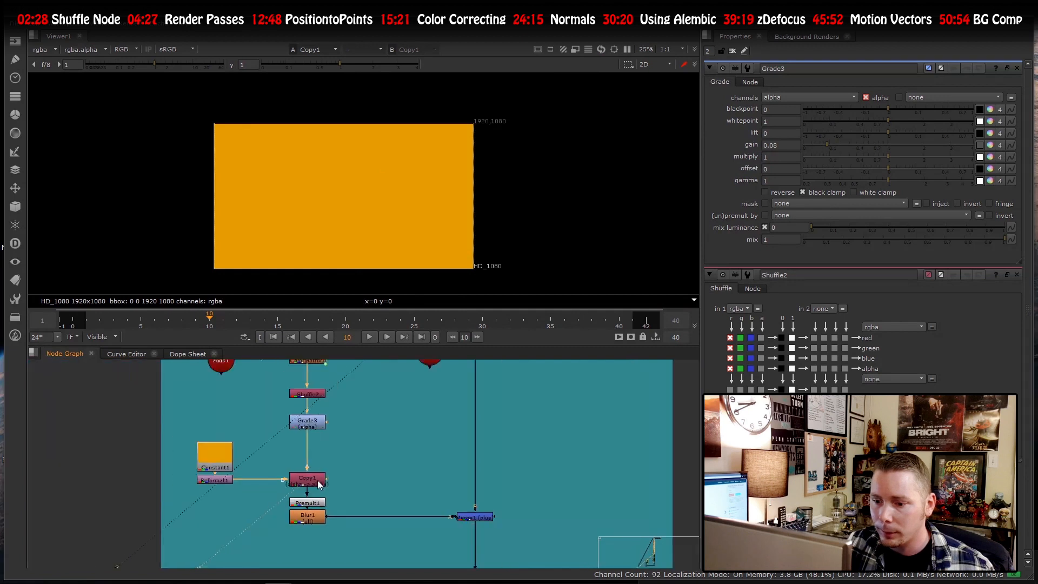
{"action": "scroll", "coordinate": [303, 475], "scroll_direction": "up", "scroll_amount": 2}
{"action": "left_click", "coordinate": [312, 487]}
{"action": "key", "text": "1"}
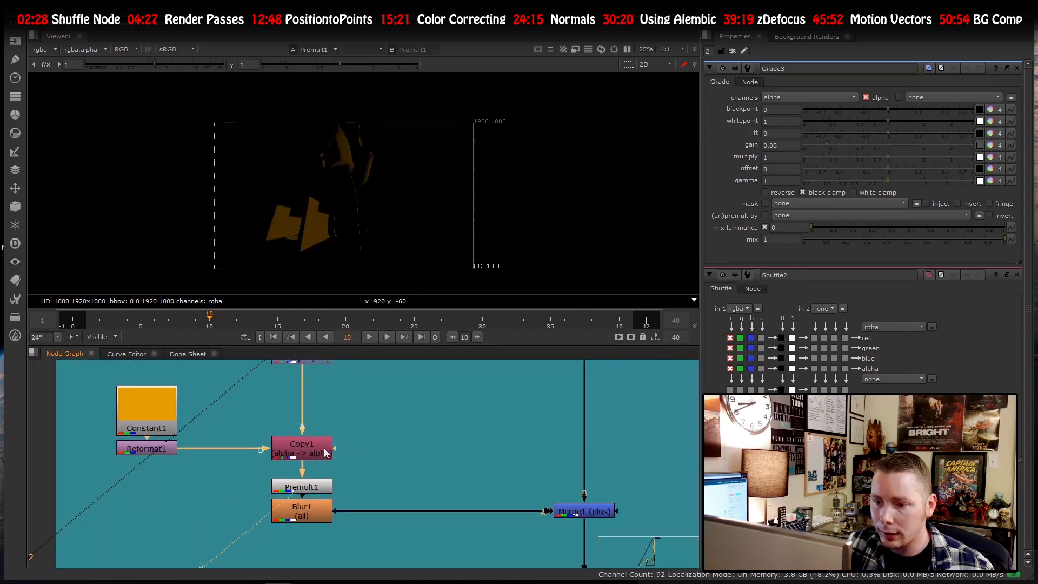
- View Blur1's output and bring up its settings to examine the blur on the orange light
{"action": "scroll", "coordinate": [313, 462], "scroll_direction": "down", "scroll_amount": 3}
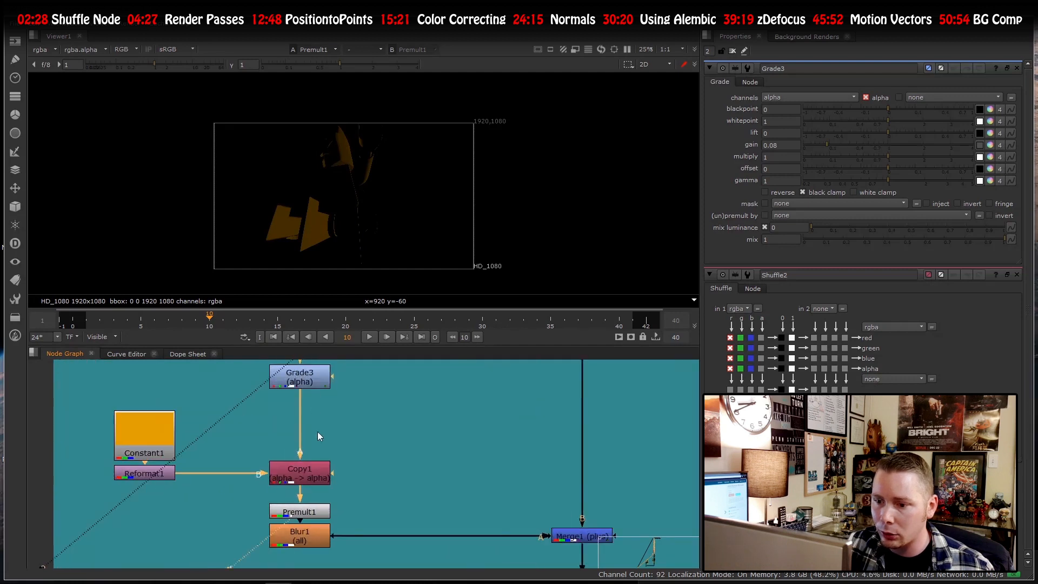
{"action": "scroll", "coordinate": [306, 520], "scroll_direction": "up", "scroll_amount": 3}
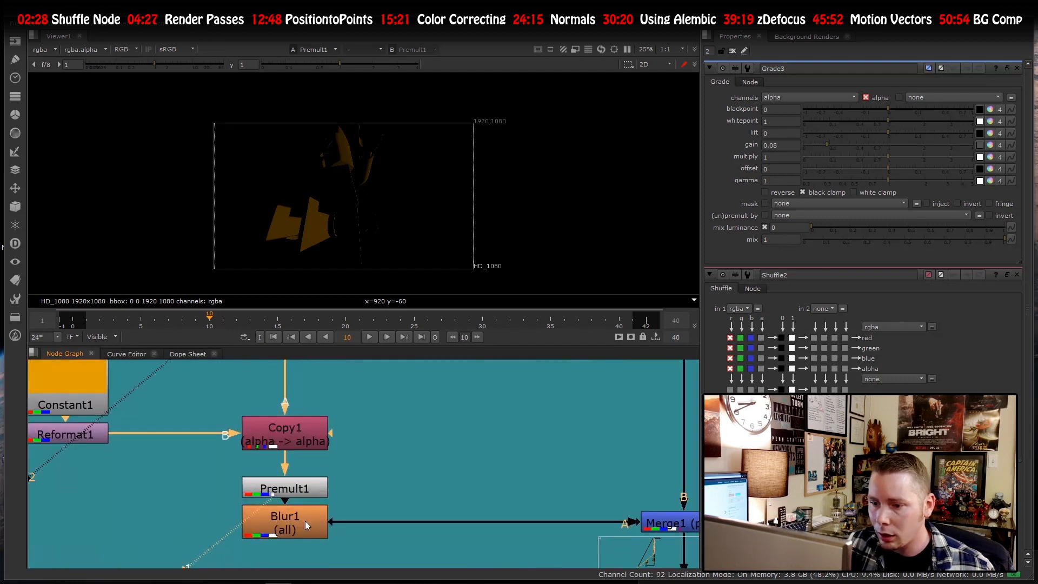
{"action": "left_click", "coordinate": [309, 520]}
{"action": "key", "text": "1"}
{"action": "double_click", "coordinate": [310, 516]}
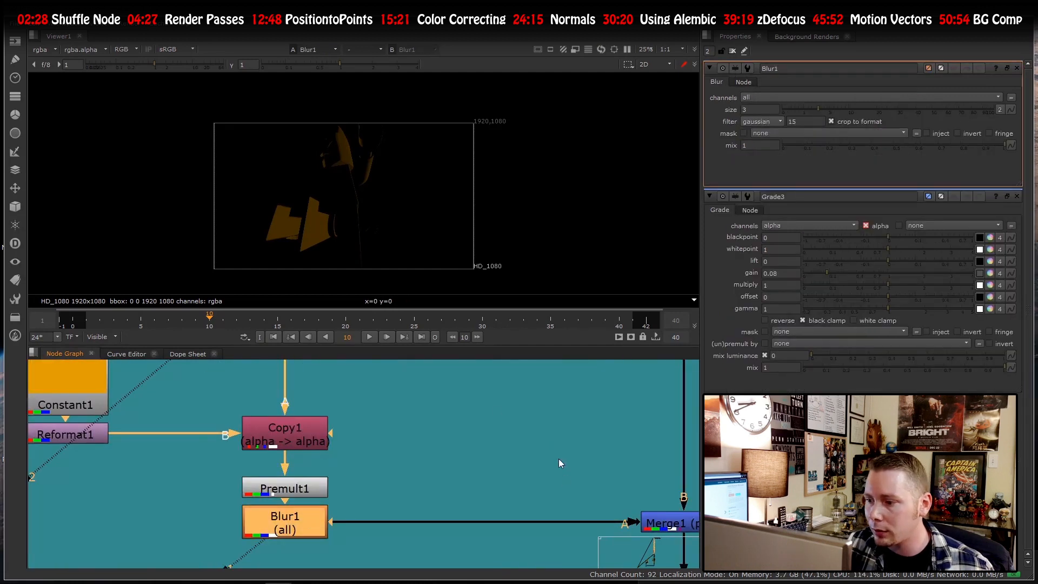
- View Merge1's output, toggle the merge off and on to compare the added orange light, and inspect the lit foot closely
{"action": "scroll", "coordinate": [559, 463], "scroll_direction": "down", "scroll_amount": 3}
{"action": "left_click_drag", "start_coordinate": [528, 435], "coordinate": [695, 556]}
{"action": "key", "text": "1"}
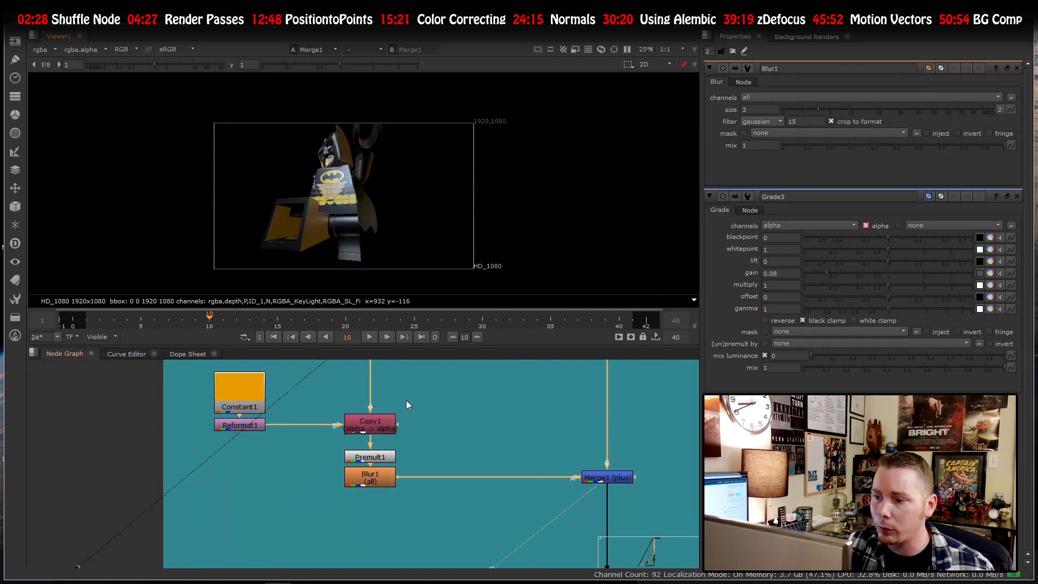
{"action": "key", "text": "d"}
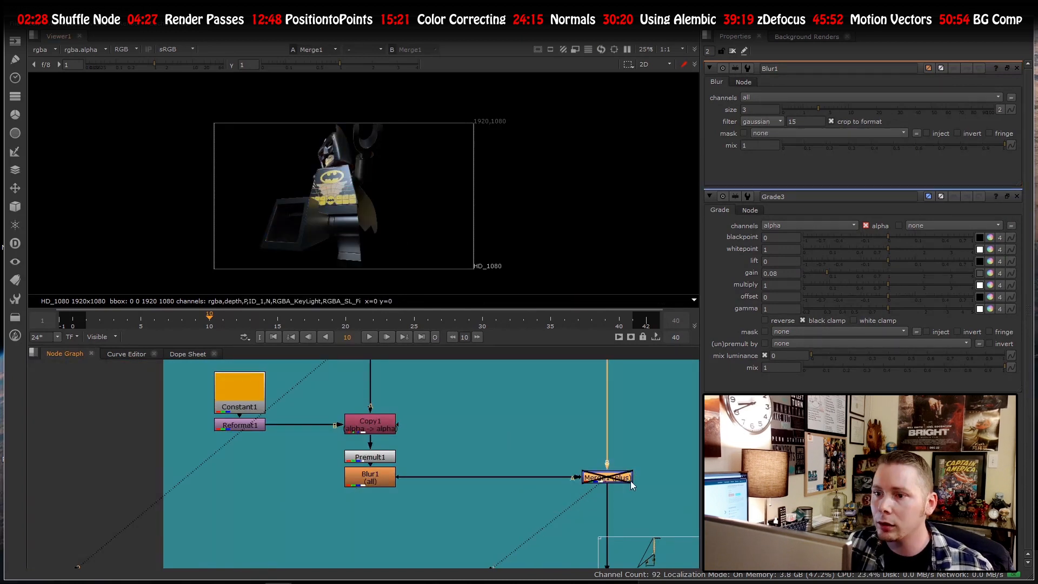
{"action": "key", "text": "d"}
{"action": "key", "text": "d"}
{"action": "key", "text": "d"}
{"action": "key", "text": "d"}
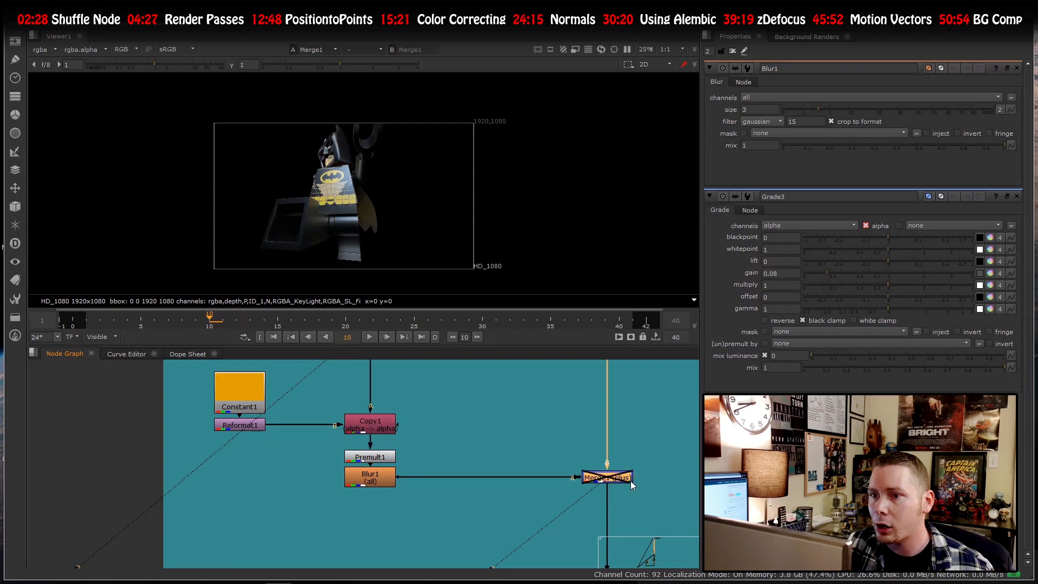
{"action": "key", "text": "d"}
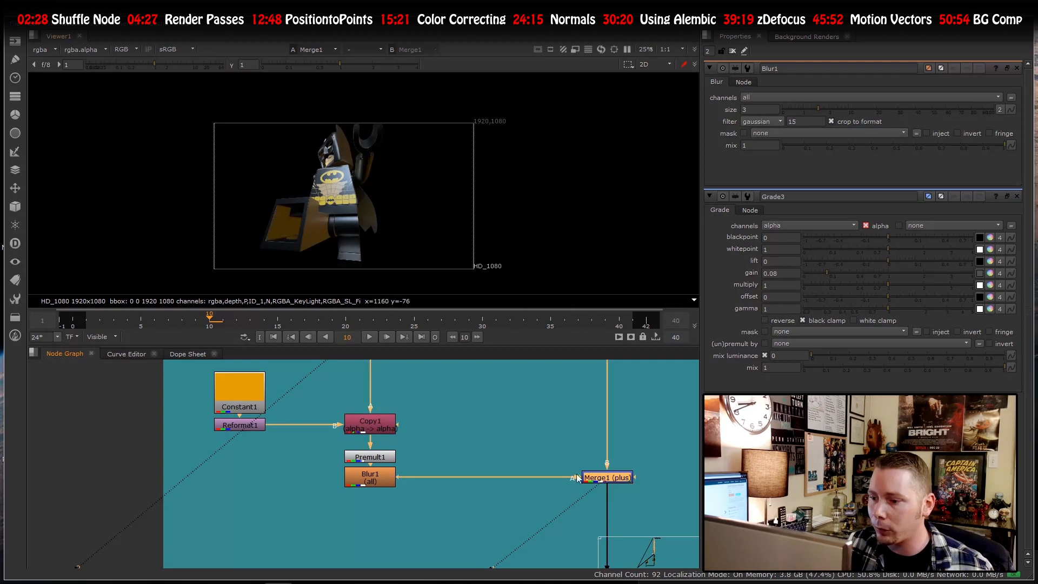
{"action": "left_click_drag", "start_coordinate": [563, 453], "coordinate": [667, 515]}
{"action": "key", "text": "d"}
{"action": "key", "text": "d"}
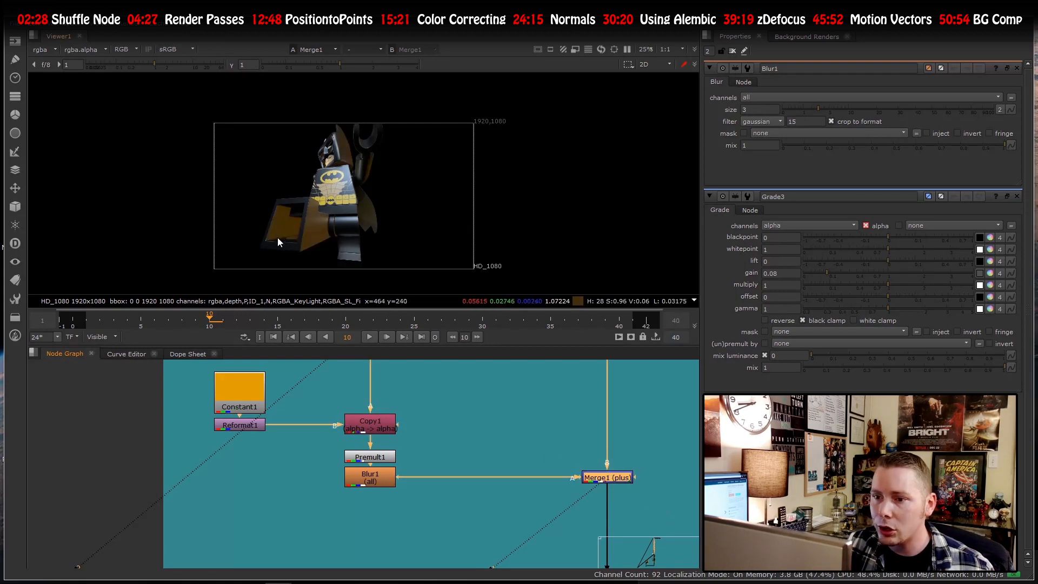
{"action": "scroll", "coordinate": [278, 242], "scroll_direction": "up", "scroll_amount": 5}
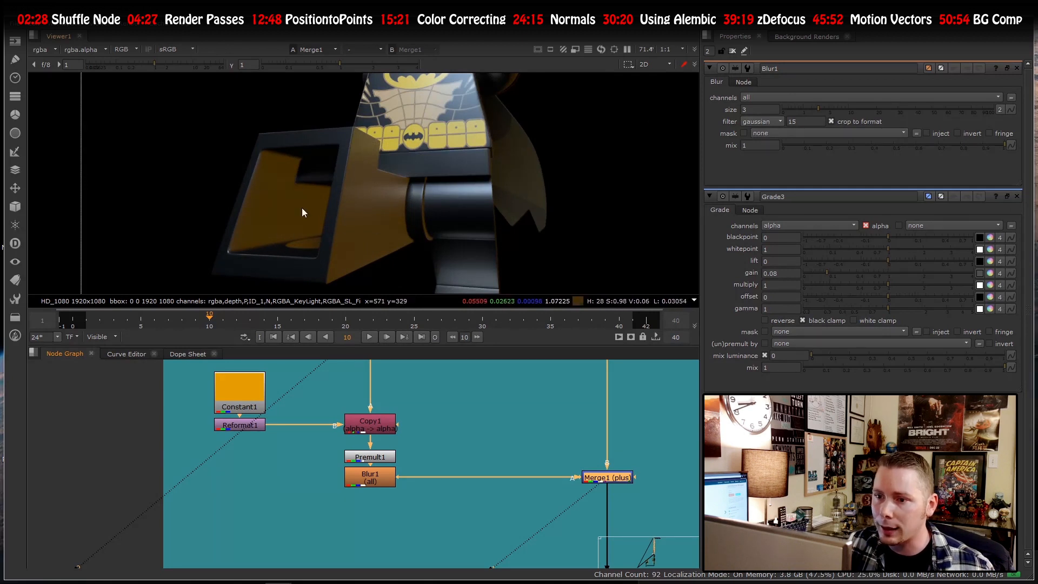
{"action": "scroll", "coordinate": [303, 218], "scroll_direction": "down", "scroll_amount": 2}
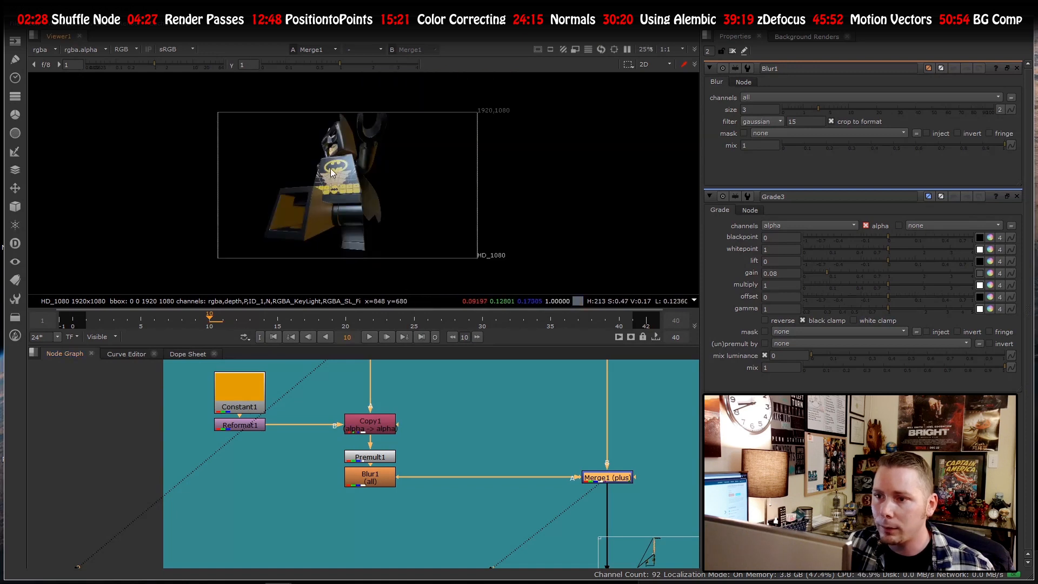
- Look over the relit figure, then locate the Mouth section of the node graph below the normals setup
{"action": "scroll", "coordinate": [340, 203], "scroll_direction": "down", "scroll_amount": 2}
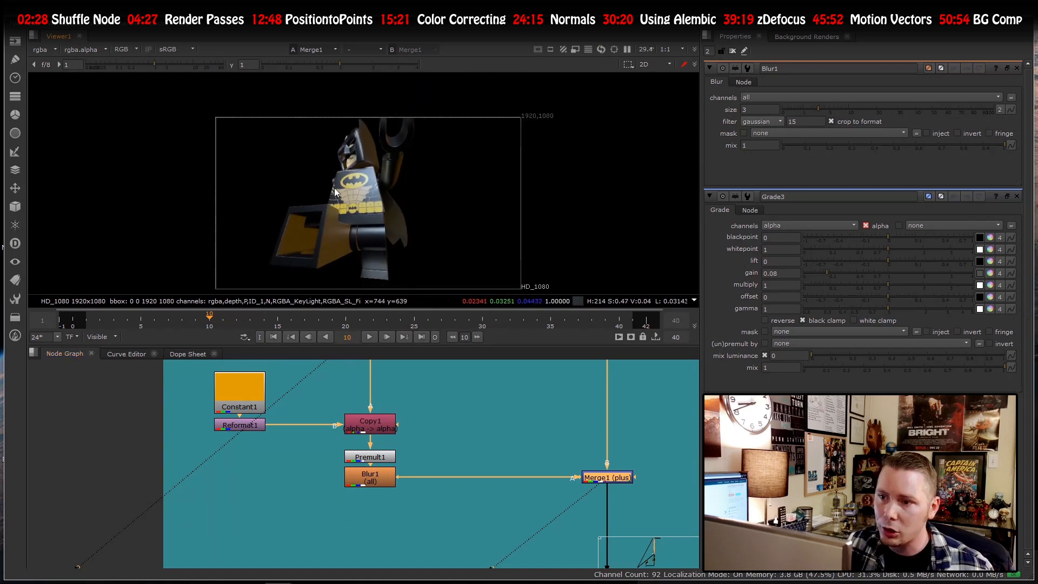
{"action": "scroll", "coordinate": [331, 219], "scroll_direction": "up", "scroll_amount": 2}
{"action": "left_click_drag", "start_coordinate": [530, 415], "coordinate": [648, 511]}
{"action": "scroll", "coordinate": [451, 455], "scroll_direction": "down", "scroll_amount": 5}
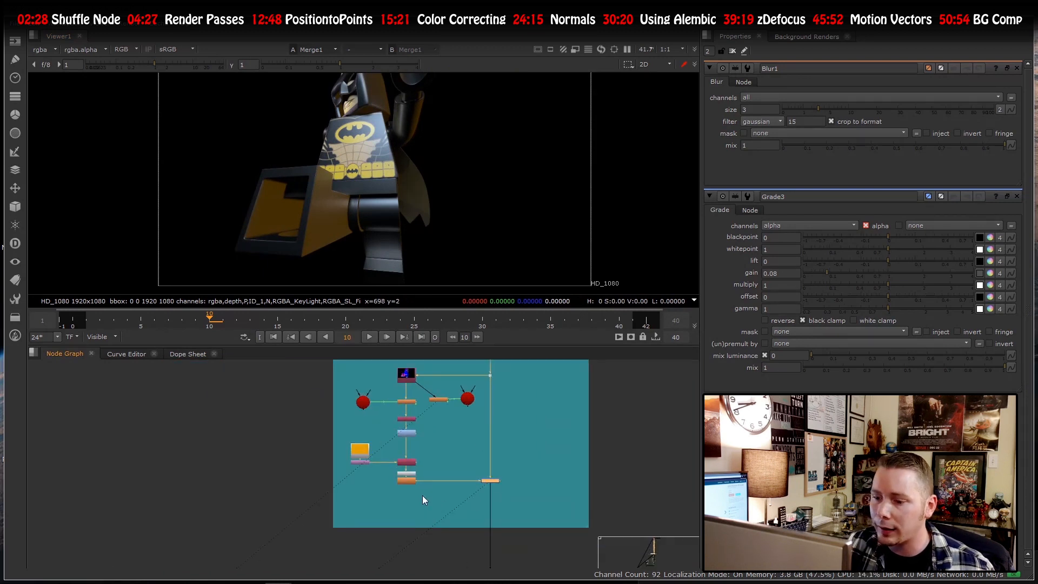
{"action": "scroll", "coordinate": [484, 466], "scroll_direction": "up", "scroll_amount": 2}
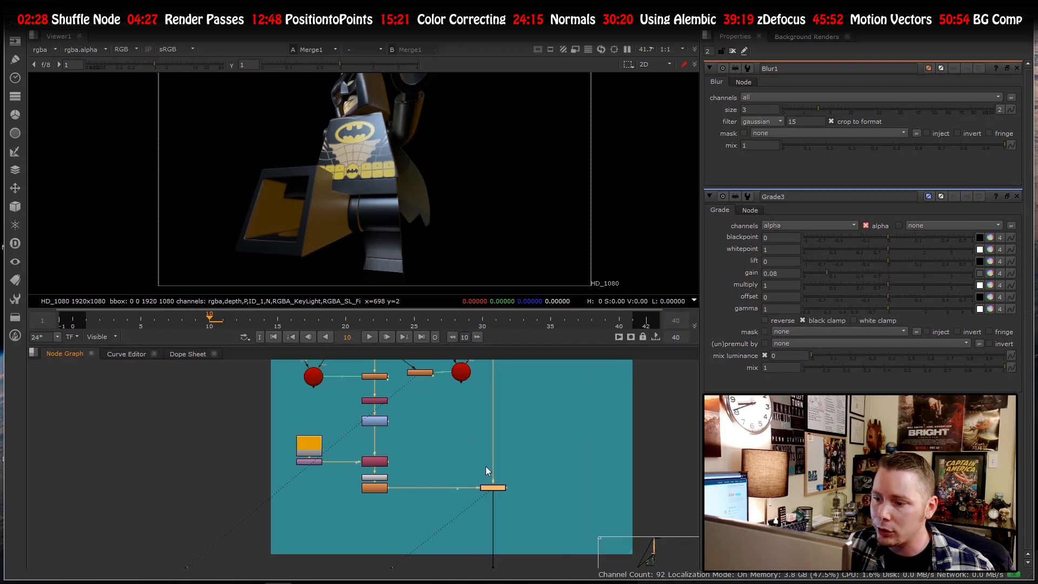
{"action": "left_click_drag", "start_coordinate": [452, 452], "coordinate": [538, 518]}
{"action": "scroll", "coordinate": [462, 483], "scroll_direction": "down", "scroll_amount": 5}
{"action": "scroll", "coordinate": [434, 447], "scroll_direction": "down", "scroll_amount": 4}
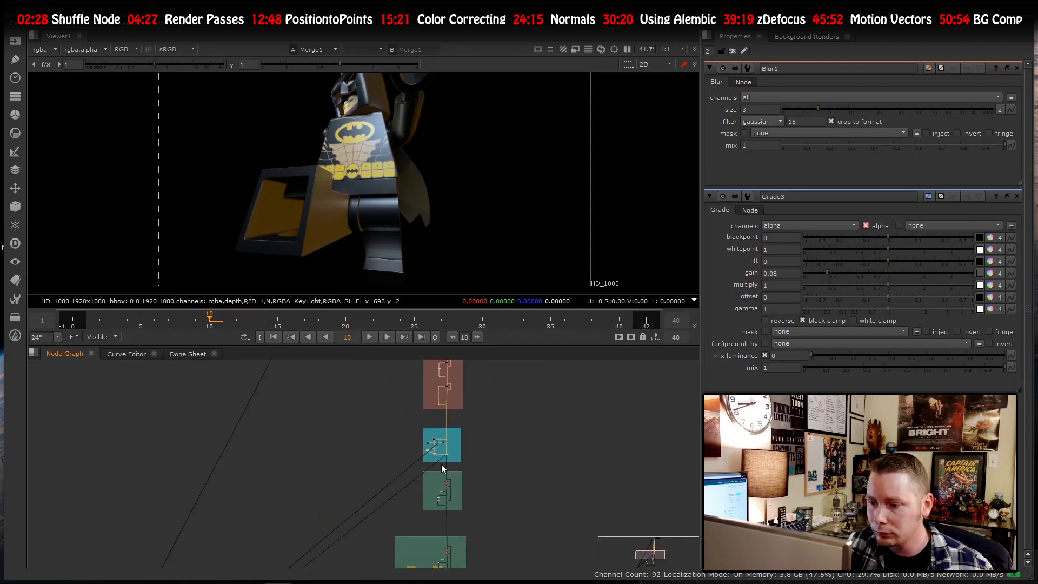
{"action": "scroll", "coordinate": [437, 487], "scroll_direction": "up", "scroll_amount": 7}
{"action": "scroll", "coordinate": [427, 451], "scroll_direction": "down", "scroll_amount": 4}
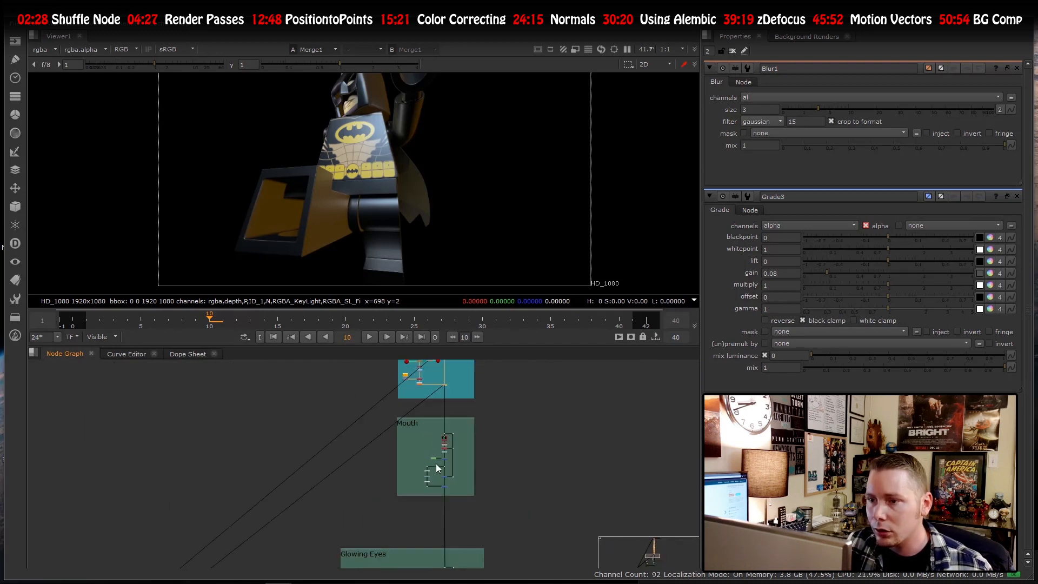
{"action": "scroll", "coordinate": [438, 433], "scroll_direction": "up", "scroll_amount": 7}
{"action": "scroll", "coordinate": [431, 429], "scroll_direction": "down", "scroll_amount": 4}
{"action": "scroll", "coordinate": [451, 398], "scroll_direction": "up", "scroll_amount": 4}
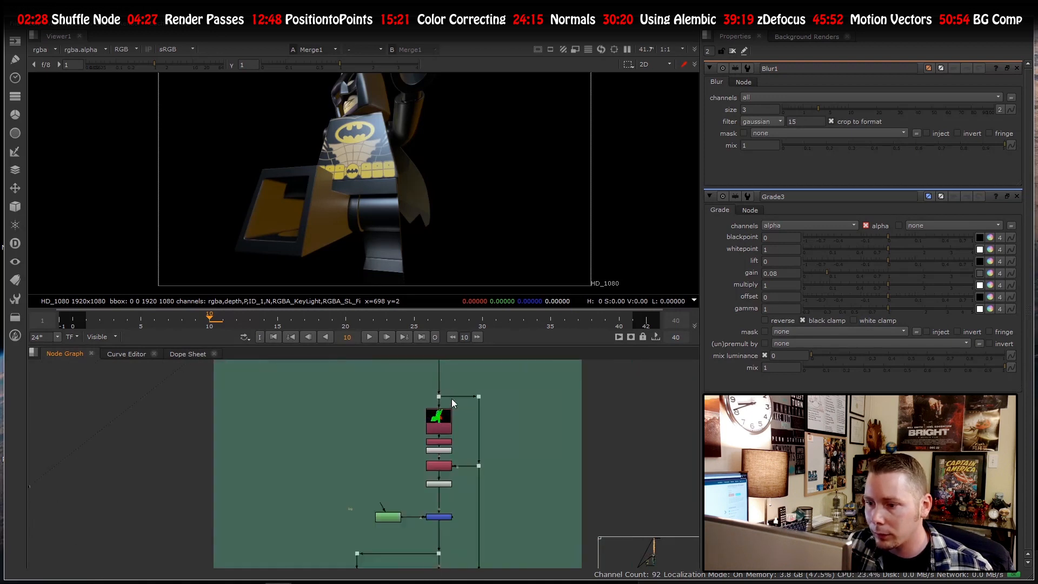
- Compare the Mouth section's incoming image at Dot198 with its Merge81 output to examine the change on the face
{"action": "left_click_drag", "start_coordinate": [404, 377], "coordinate": [466, 407]}
{"action": "key", "text": "1"}
{"action": "scroll", "coordinate": [422, 392], "scroll_direction": "down", "scroll_amount": 5}
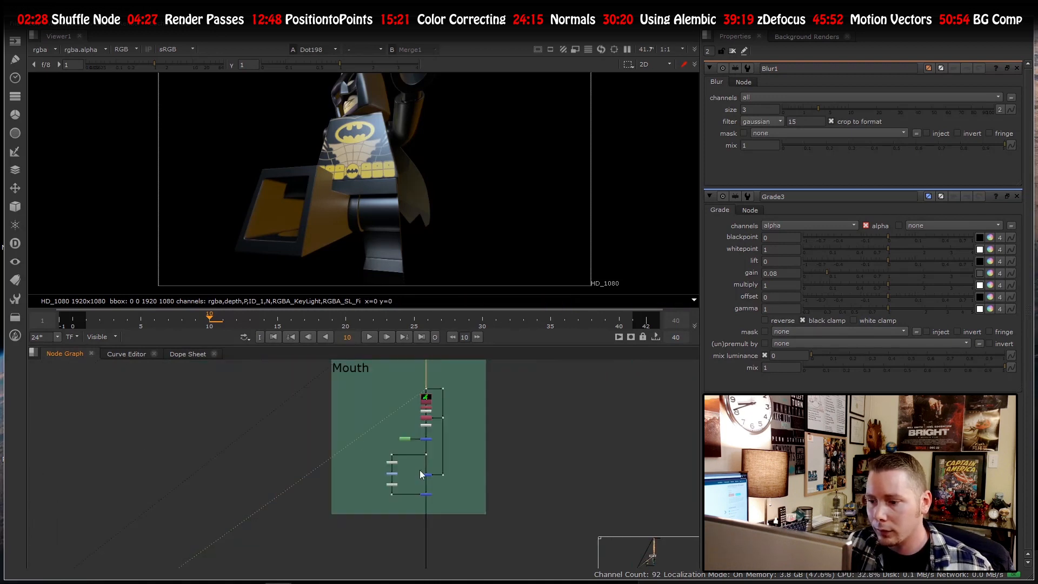
{"action": "scroll", "coordinate": [419, 469], "scroll_direction": "up", "scroll_amount": 4}
{"action": "left_click_drag", "start_coordinate": [406, 488], "coordinate": [459, 519]}
{"action": "key", "text": "1"}
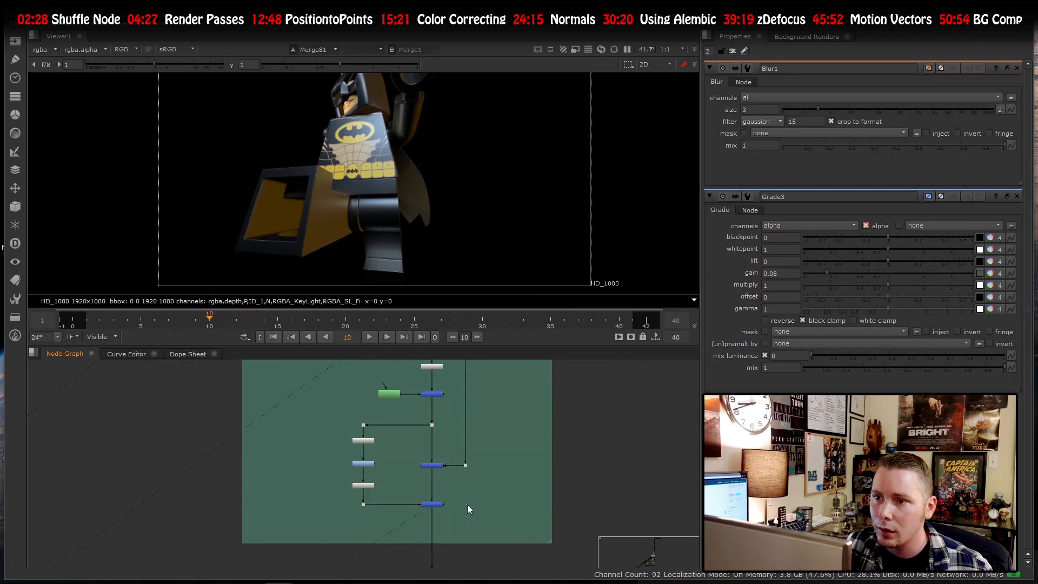
{"action": "key", "text": "1"}
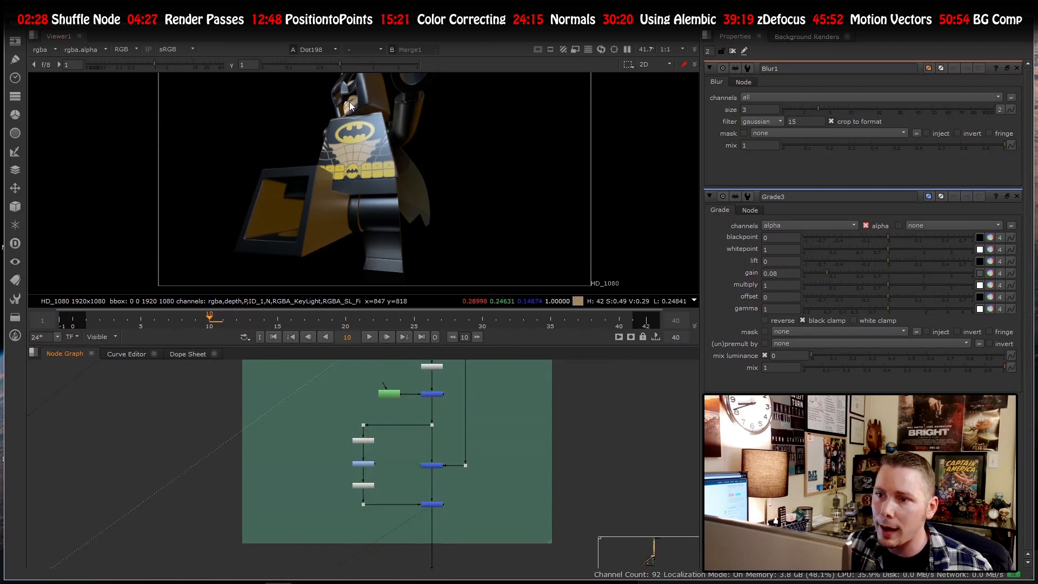
{"action": "key", "text": "2"}
{"action": "key", "text": "1"}
{"action": "key", "text": "2"}
{"action": "key", "text": "1"}
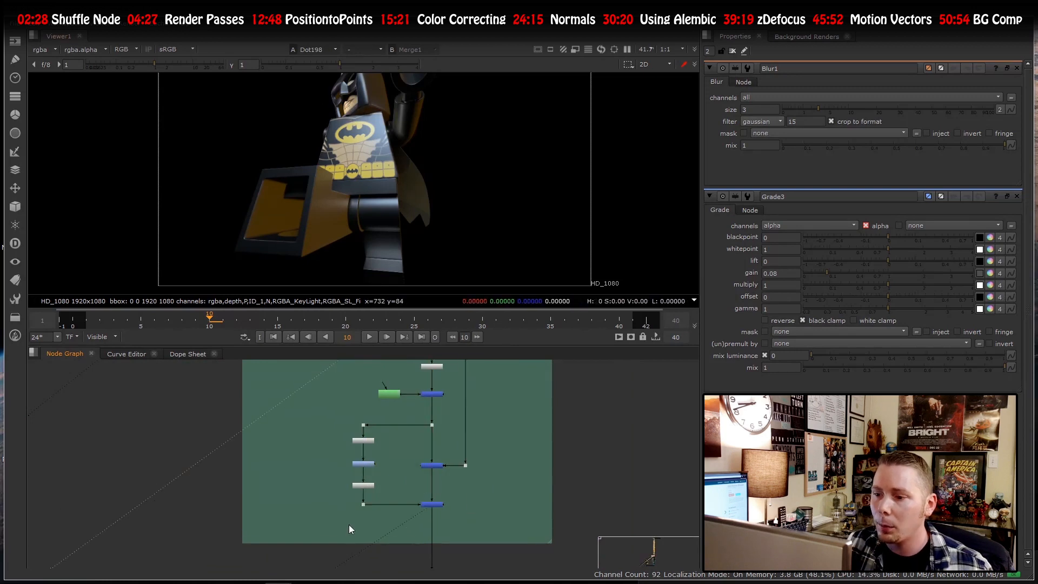
- View Shuffle82's ID_1 pass with its settings shown and inspect the face area of the ID matte closely
{"action": "scroll", "coordinate": [393, 479], "scroll_direction": "up", "scroll_amount": 6}
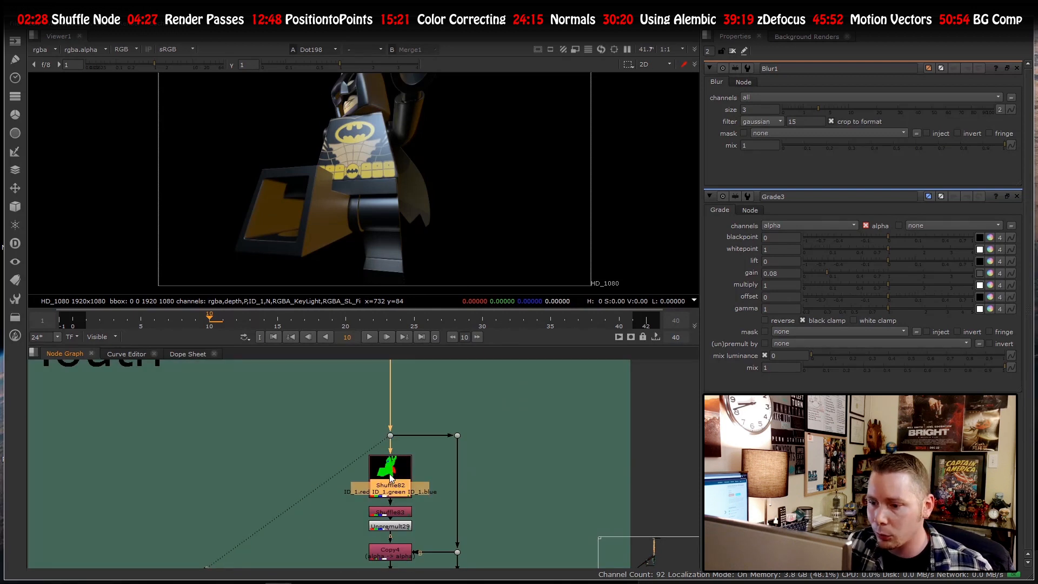
{"action": "double_click", "coordinate": [382, 477]}
{"action": "key", "text": "1"}
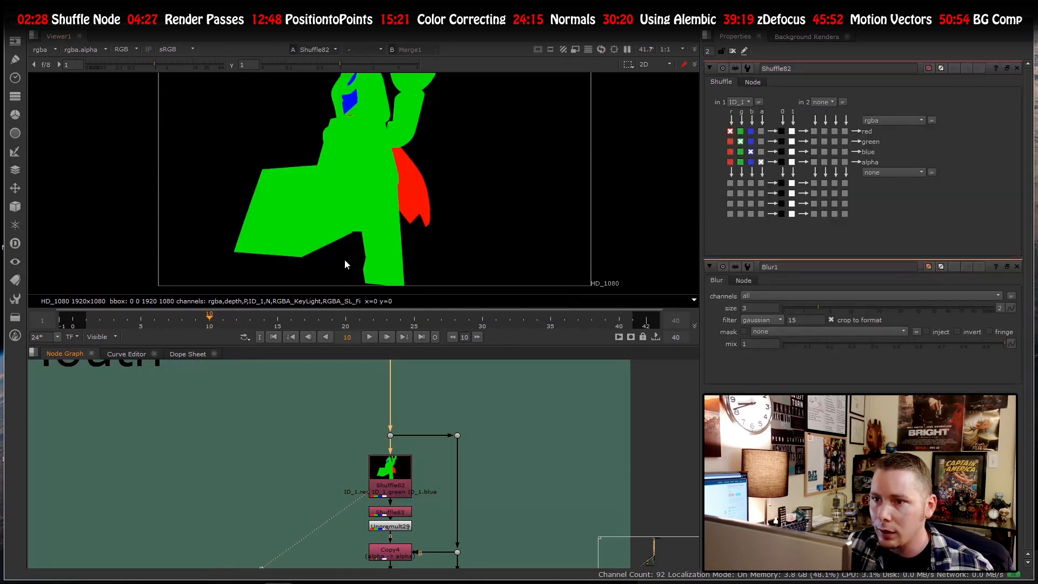
{"action": "scroll", "coordinate": [349, 187], "scroll_direction": "down", "scroll_amount": 2}
{"action": "scroll", "coordinate": [350, 187], "scroll_direction": "up", "scroll_amount": 3}
{"action": "scroll", "coordinate": [350, 187], "scroll_direction": "up", "scroll_amount": 3}
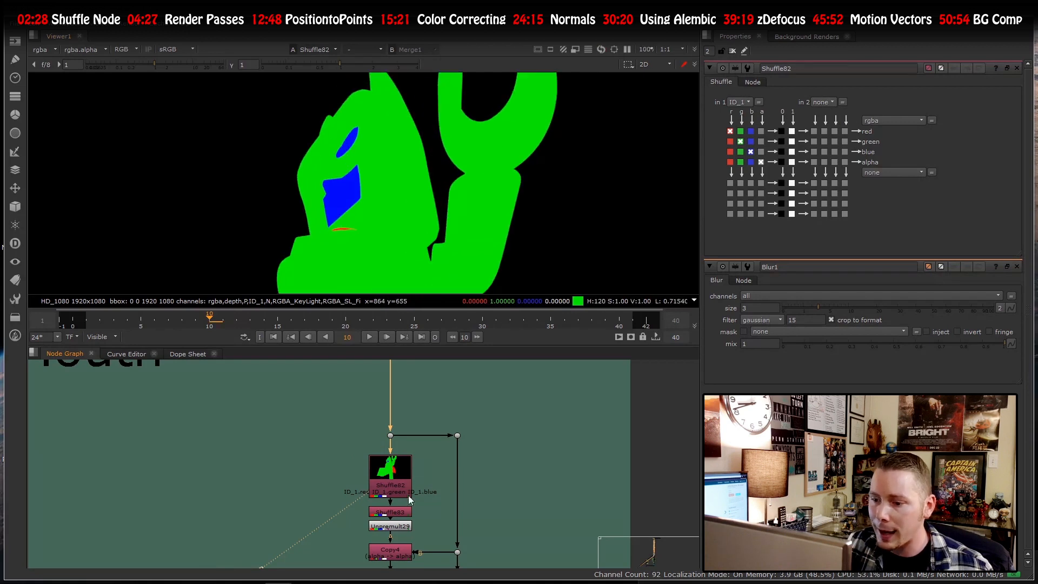
- View Shuffle83's output to examine the face matte isolated from the ID pass
{"action": "scroll", "coordinate": [396, 490], "scroll_direction": "up", "scroll_amount": 2}
{"action": "left_click", "coordinate": [396, 491]}
{"action": "key", "text": "1"}
{"action": "scroll", "coordinate": [362, 184], "scroll_direction": "down", "scroll_amount": 2}
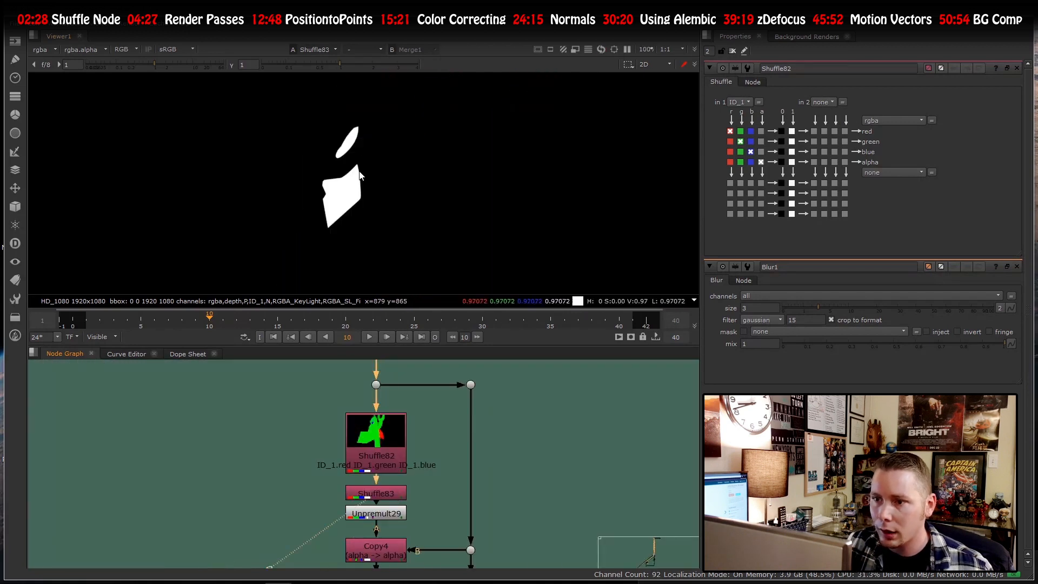
{"action": "scroll", "coordinate": [345, 476], "scroll_direction": "down", "scroll_amount": 3}
{"action": "scroll", "coordinate": [398, 479], "scroll_direction": "up", "scroll_amount": 3}
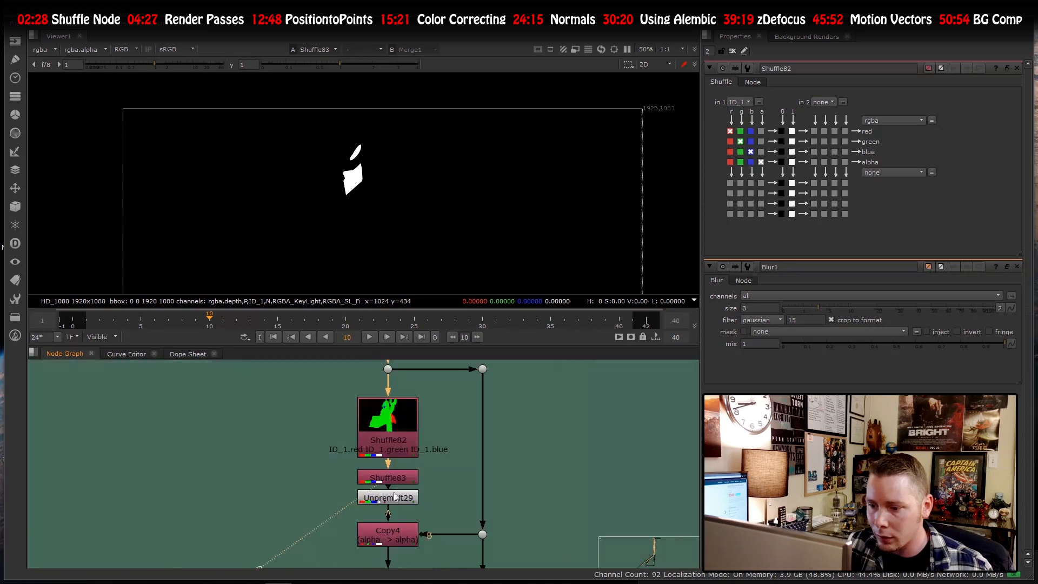
- View Unpremult29's output and inspect the edges of the unpremultiplied face matte
{"action": "left_click", "coordinate": [388, 503]}
{"action": "key", "text": "1"}
{"action": "scroll", "coordinate": [345, 207], "scroll_direction": "up", "scroll_amount": 4}
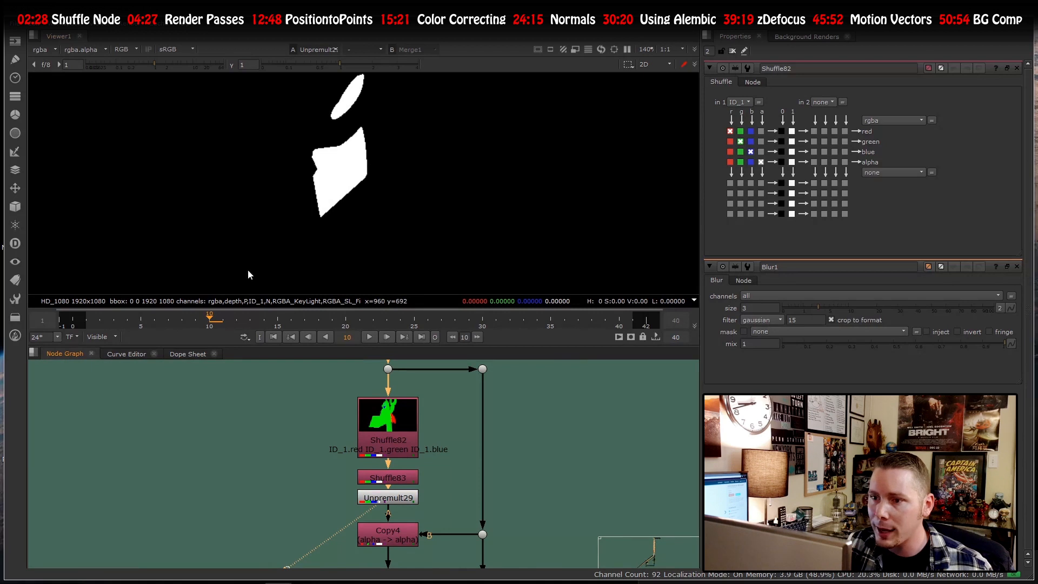
{"action": "scroll", "coordinate": [349, 476], "scroll_direction": "down", "scroll_amount": 3}
{"action": "scroll", "coordinate": [392, 495], "scroll_direction": "up", "scroll_amount": 3}
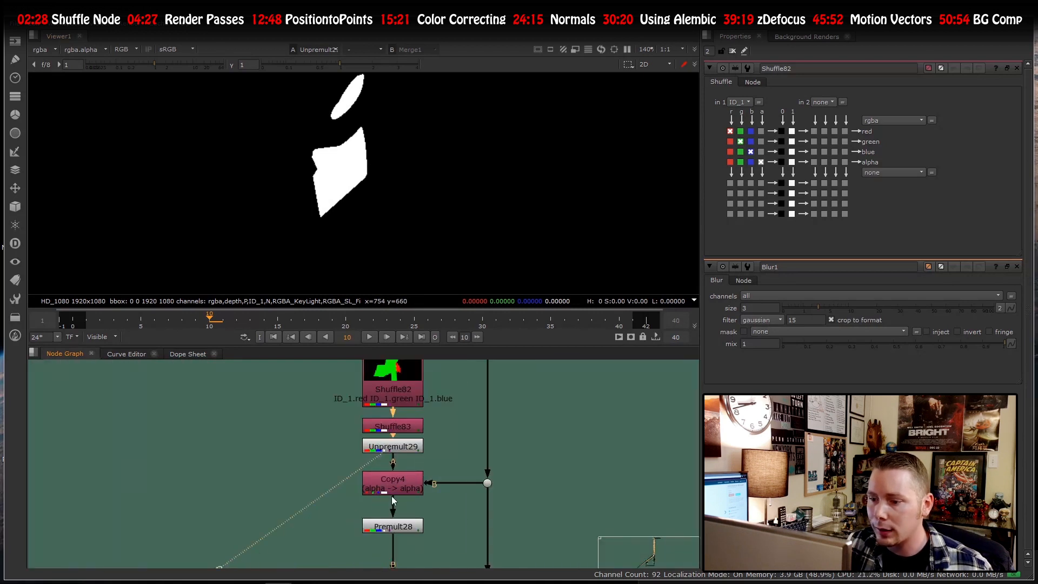
- Check the Copy4 alpha connection and view Premult28 to examine the render masked by the face matte
{"action": "left_click", "coordinate": [393, 481]}
{"action": "scroll", "coordinate": [377, 459], "scroll_direction": "down", "scroll_amount": 3}
{"action": "scroll", "coordinate": [383, 478], "scroll_direction": "up", "scroll_amount": 4}
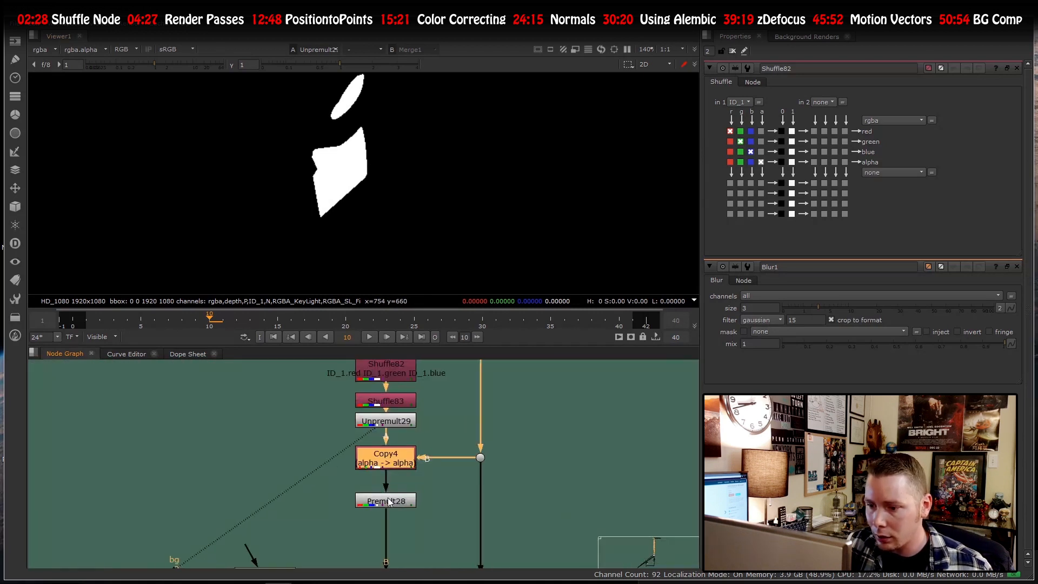
{"action": "left_click", "coordinate": [389, 497]}
{"action": "key", "text": "1"}
{"action": "scroll", "coordinate": [341, 450], "scroll_direction": "down", "scroll_amount": 5}
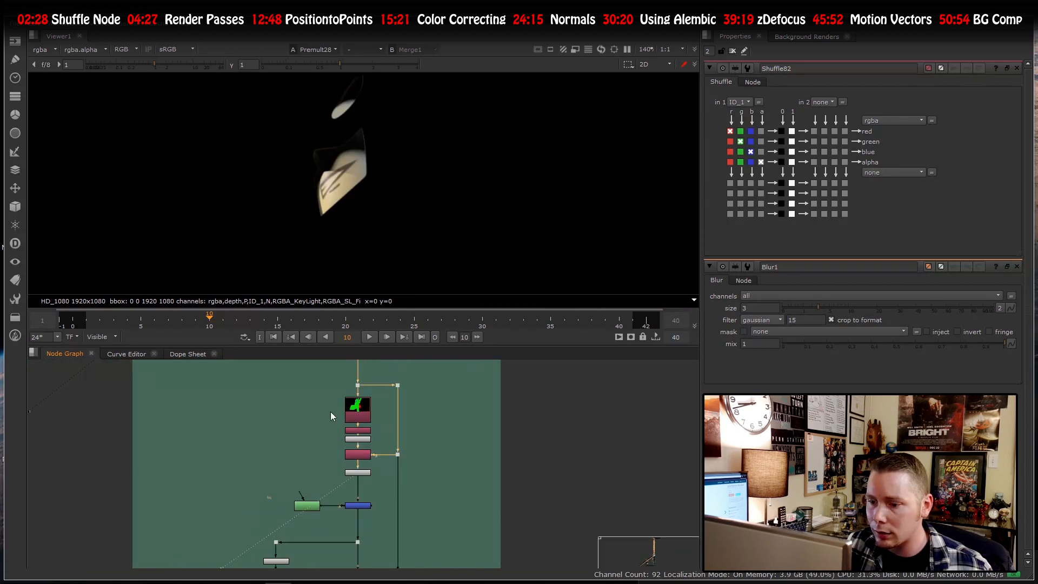
- Bring up Roto11's shape and view Merge56 to examine how the roto masks the image down to the mouth
{"action": "scroll", "coordinate": [356, 452], "scroll_direction": "down", "scroll_amount": 3}
{"action": "scroll", "coordinate": [337, 496], "scroll_direction": "up", "scroll_amount": 6}
{"action": "left_click", "coordinate": [337, 497]}
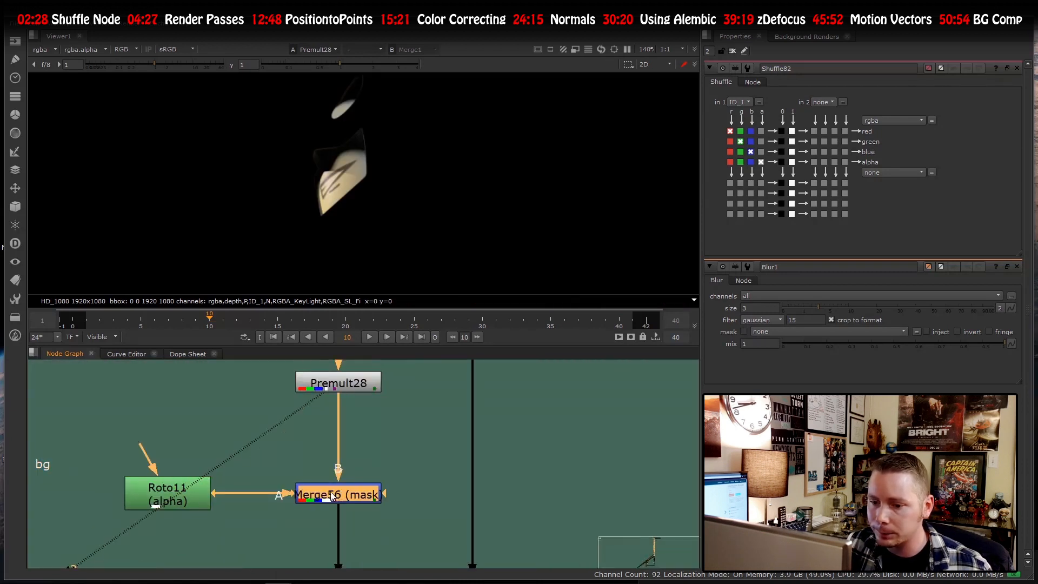
{"action": "double_click", "coordinate": [147, 494]}
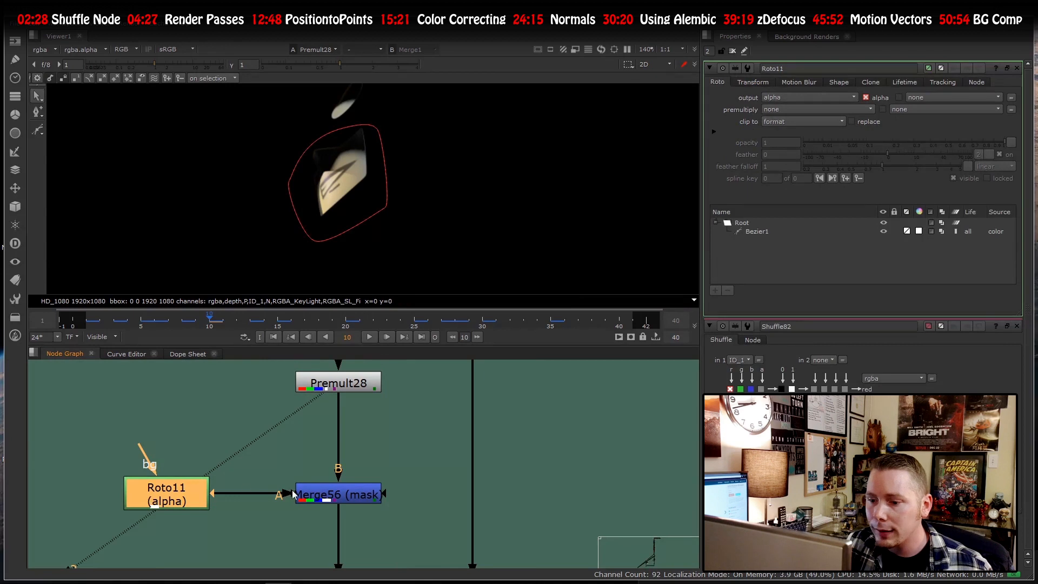
{"action": "left_click", "coordinate": [320, 497]}
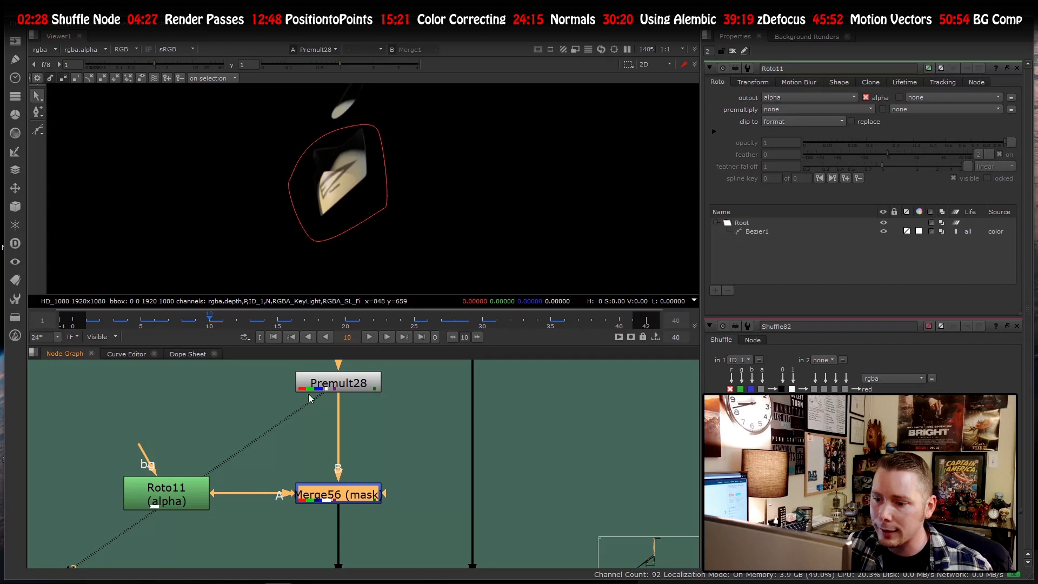
{"action": "key", "text": "1"}
{"action": "scroll", "coordinate": [330, 511], "scroll_direction": "down", "scroll_amount": 6}
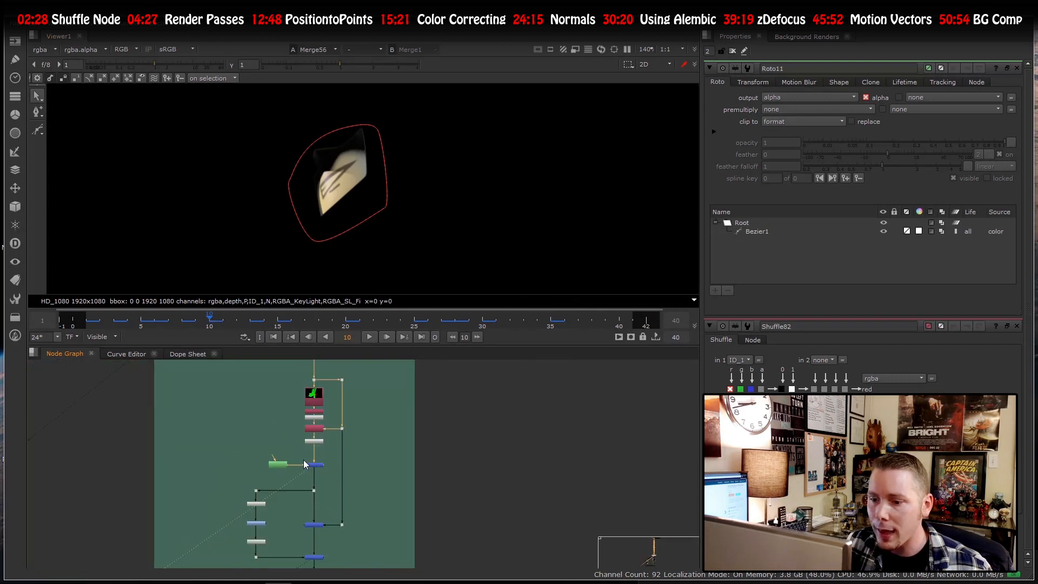
- View Merge80's output to examine the mouth area subtracted from the original image
{"action": "scroll", "coordinate": [324, 520], "scroll_direction": "up", "scroll_amount": 6}
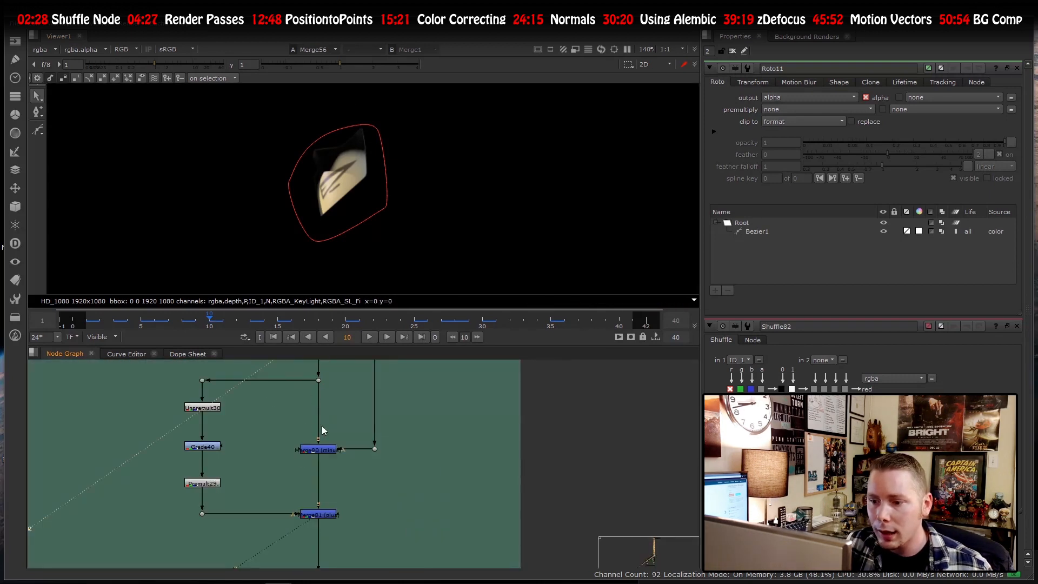
{"action": "scroll", "coordinate": [307, 485], "scroll_direction": "down", "scroll_amount": 5}
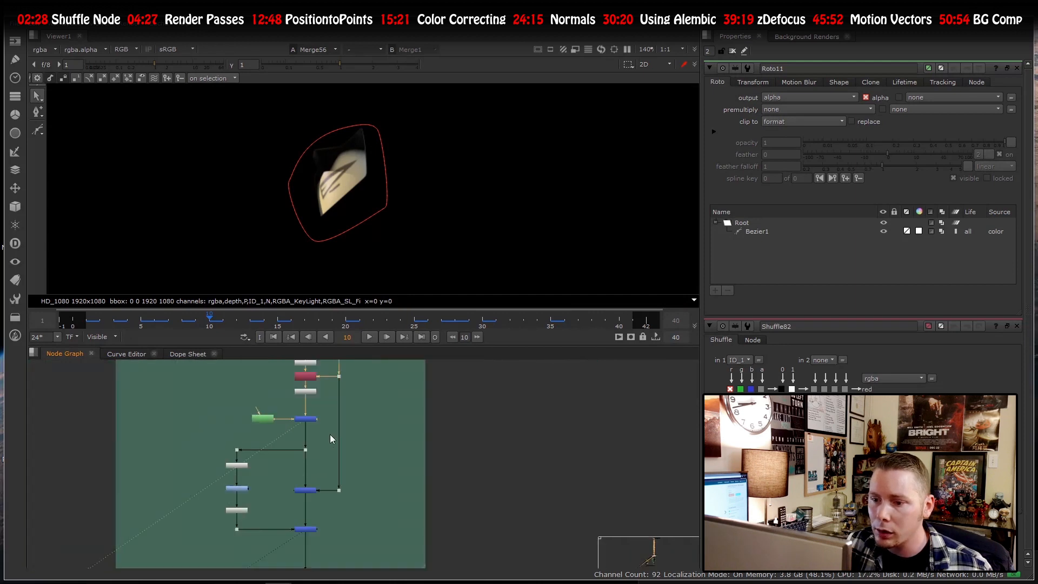
{"action": "left_click", "coordinate": [305, 490]}
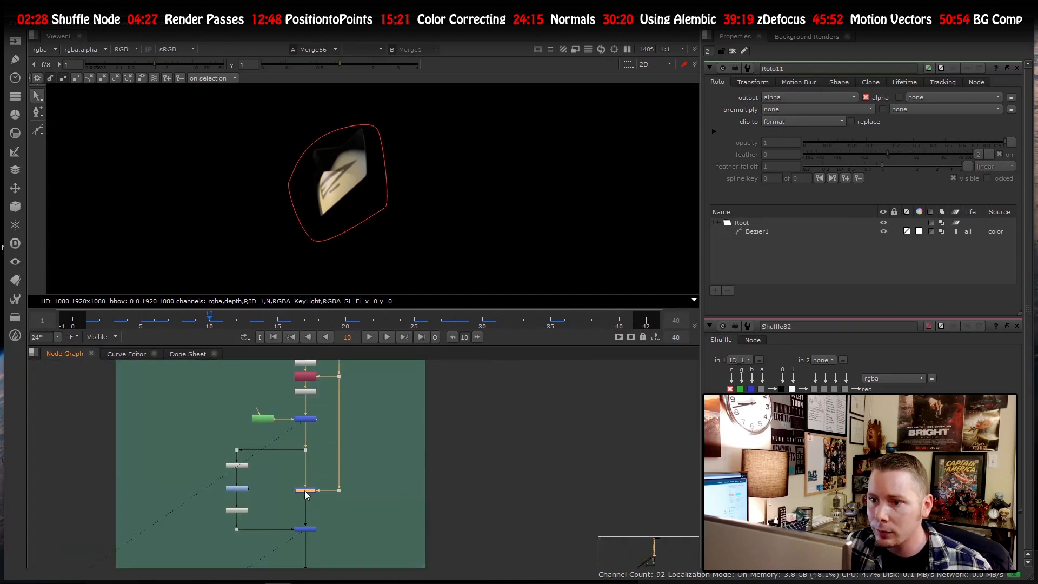
{"action": "key", "text": "1"}
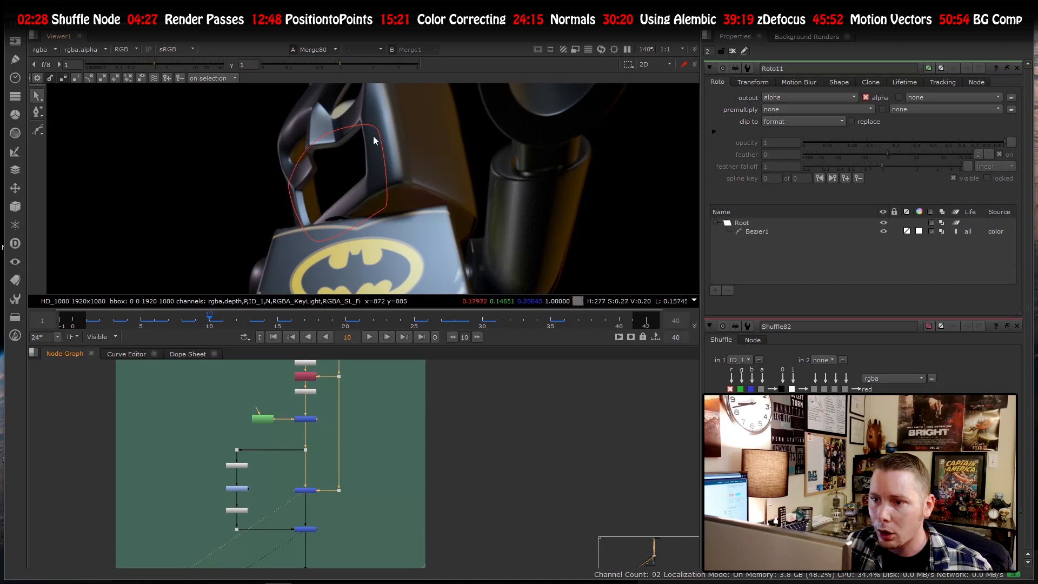
- View Merge81's output and toggle Grade40 to compare the mouth with and without the color correction
{"action": "scroll", "coordinate": [278, 462], "scroll_direction": "up", "scroll_amount": 3}
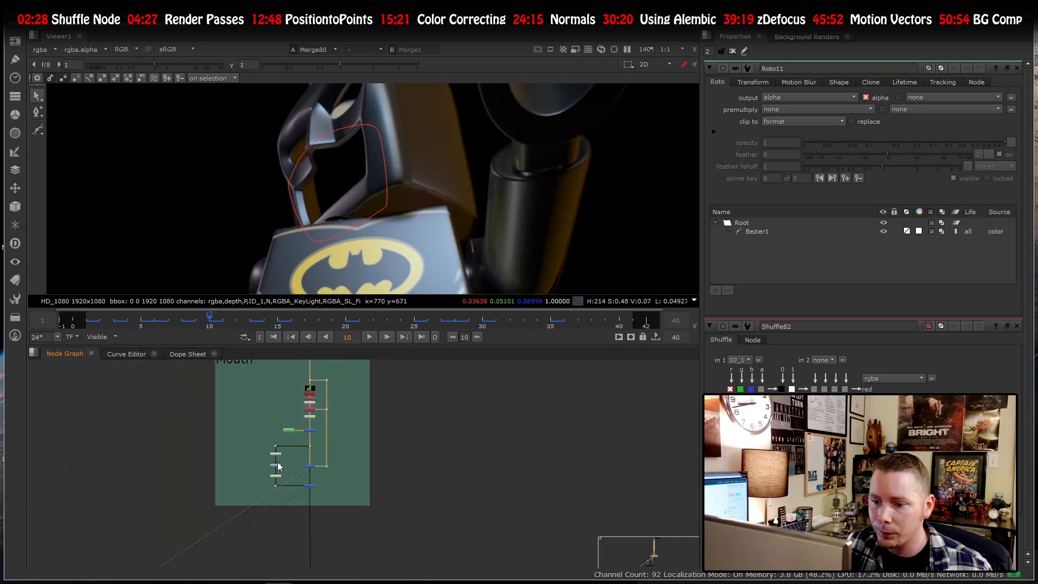
{"action": "scroll", "coordinate": [280, 468], "scroll_direction": "up", "scroll_amount": 3}
{"action": "left_click", "coordinate": [279, 464]}
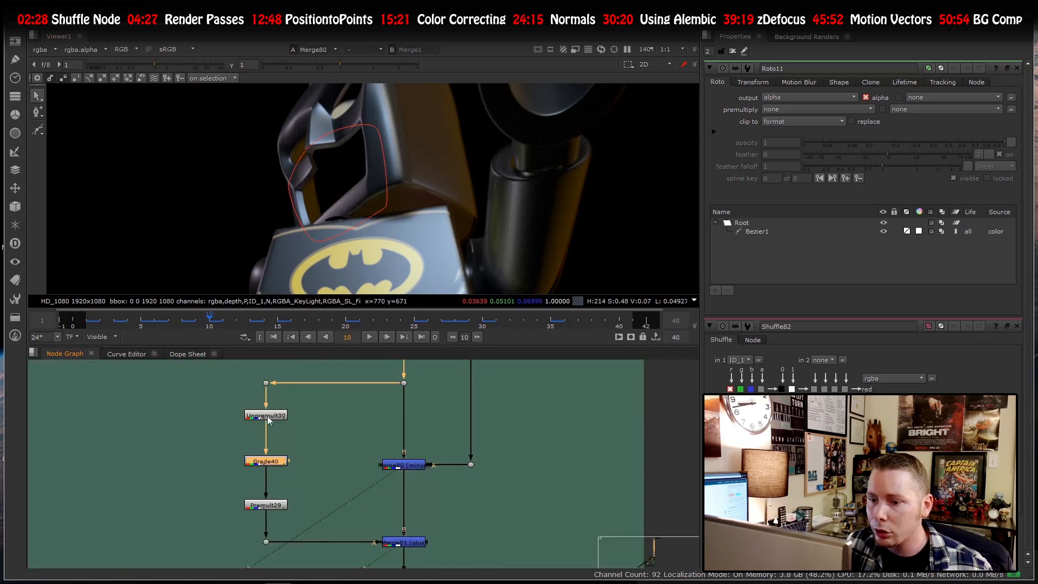
{"action": "left_click", "coordinate": [411, 542]}
{"action": "key", "text": "1"}
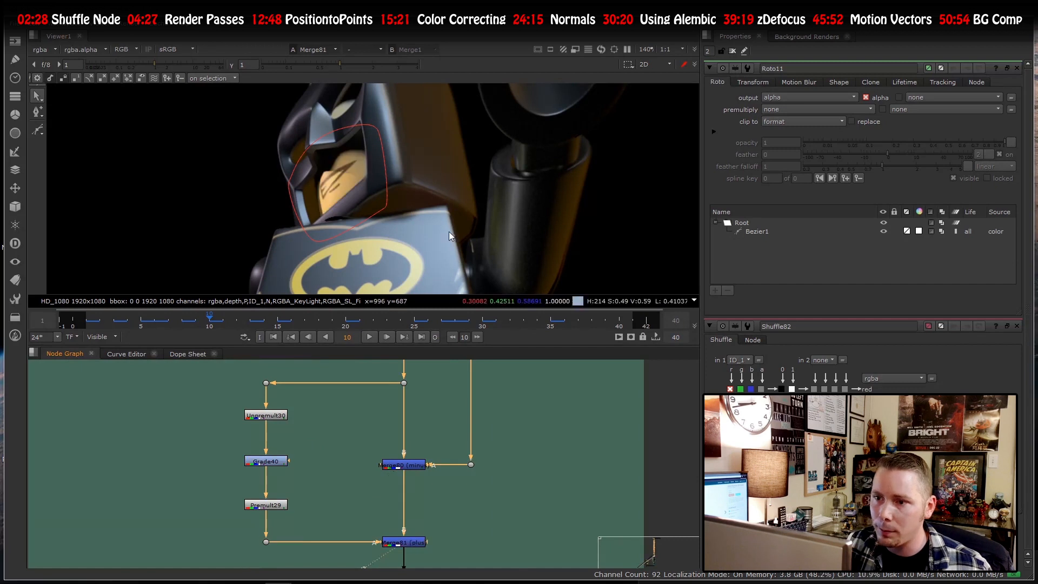
{"action": "left_click", "coordinate": [271, 462]}
{"action": "key", "text": "d"}
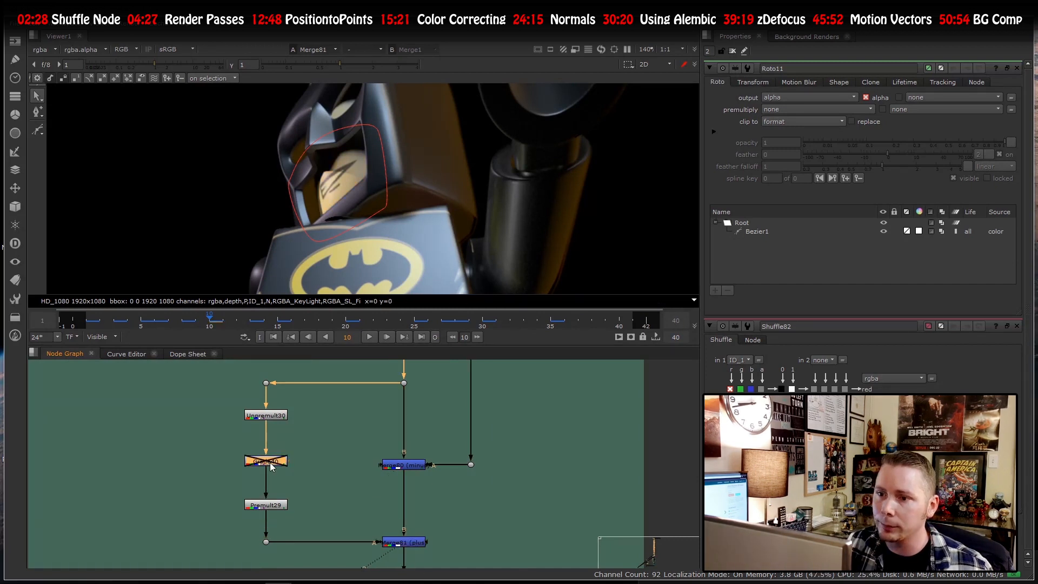
{"action": "scroll", "coordinate": [271, 462], "scroll_direction": "down", "scroll_amount": 4}
{"action": "scroll", "coordinate": [324, 435], "scroll_direction": "down", "scroll_amount": 12}
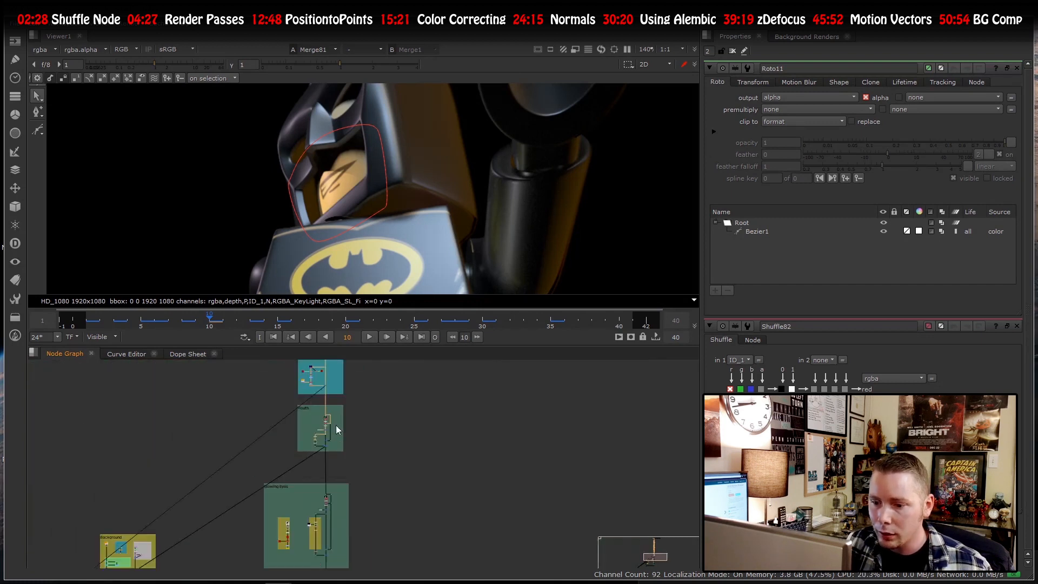
{"action": "scroll", "coordinate": [319, 475], "scroll_direction": "up", "scroll_amount": 8}
{"action": "scroll", "coordinate": [326, 422], "scroll_direction": "down", "scroll_amount": 2}
{"action": "scroll", "coordinate": [328, 420], "scroll_direction": "up", "scroll_amount": 3}
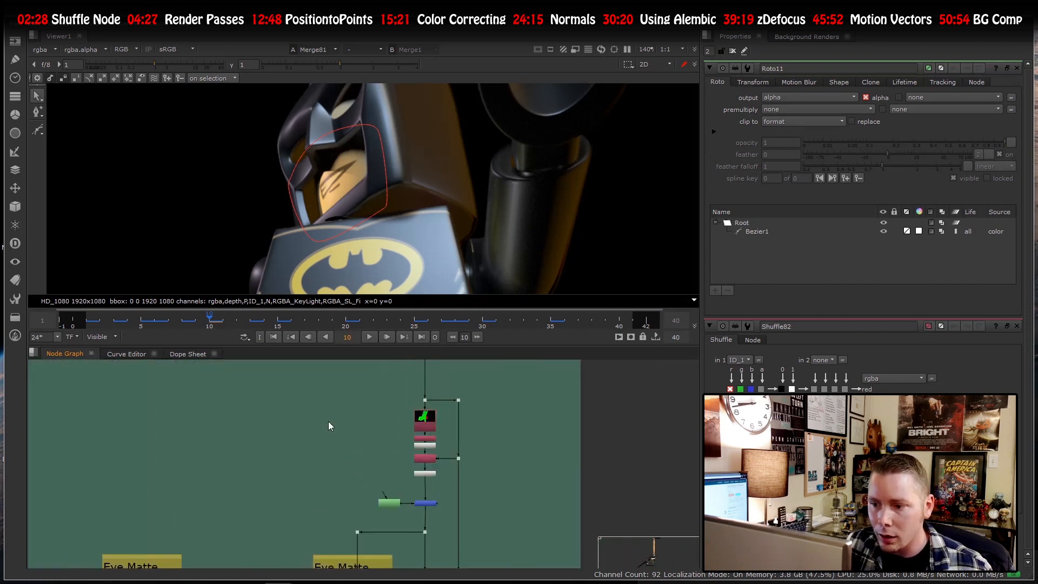
{"action": "scroll", "coordinate": [326, 423], "scroll_direction": "down", "scroll_amount": 3}
{"action": "scroll", "coordinate": [332, 504], "scroll_direction": "down", "scroll_amount": 2}
{"action": "scroll", "coordinate": [332, 514], "scroll_direction": "up", "scroll_amount": 4}
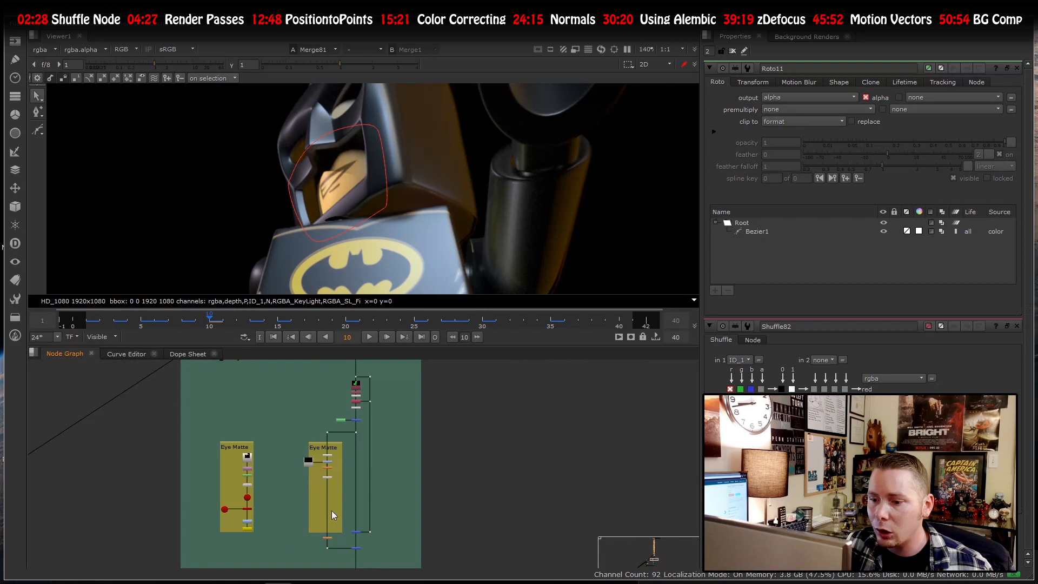
{"action": "scroll", "coordinate": [333, 509], "scroll_direction": "down", "scroll_amount": 5}
{"action": "scroll", "coordinate": [343, 466], "scroll_direction": "up", "scroll_amount": 15}
{"action": "left_click", "coordinate": [381, 473]}
{"action": "key", "text": "1"}
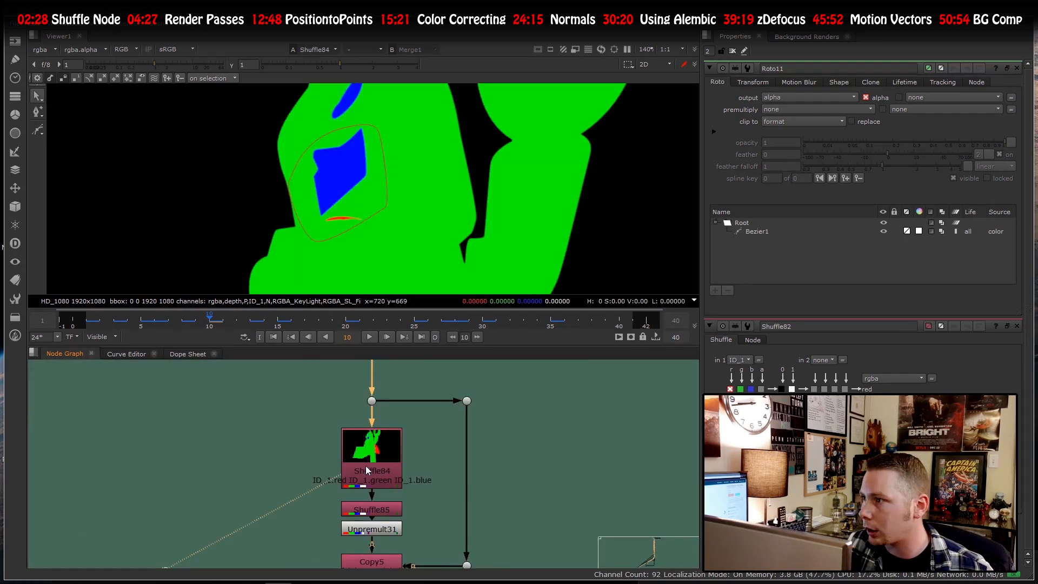
- Close the open Roto11 and Shuffle82 node properties
{"action": "scroll", "coordinate": [365, 469], "scroll_direction": "down", "scroll_amount": 6}
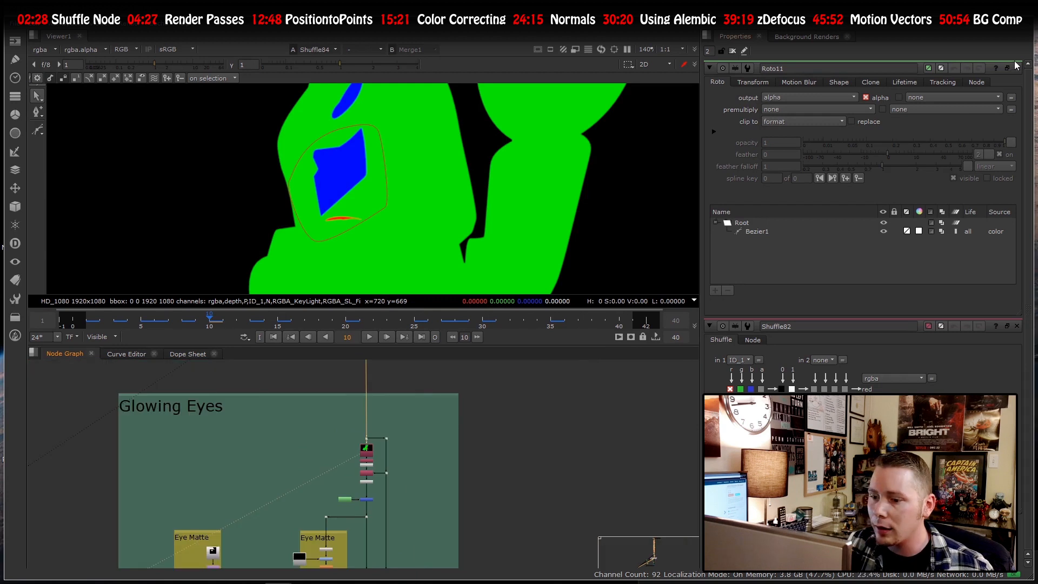
{"action": "left_click", "coordinate": [1017, 68]}
{"action": "left_click", "coordinate": [1017, 68]}
- View the middle reference image, Read7, and examine Batman's glowing eyes up close
{"action": "scroll", "coordinate": [404, 500], "scroll_direction": "down", "scroll_amount": 5}
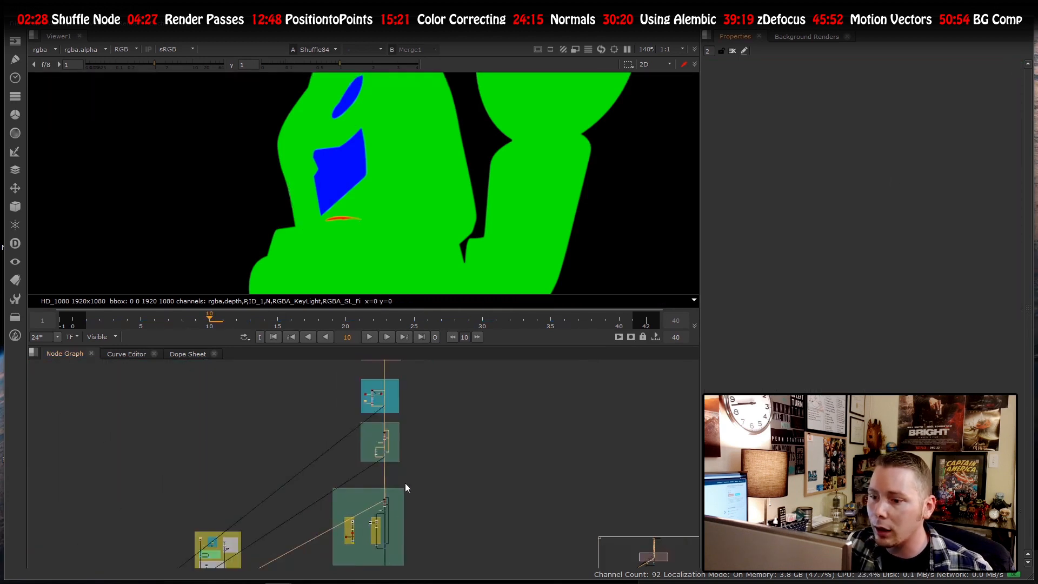
{"action": "scroll", "coordinate": [405, 513], "scroll_direction": "down", "scroll_amount": 7}
{"action": "scroll", "coordinate": [398, 434], "scroll_direction": "up", "scroll_amount": 15}
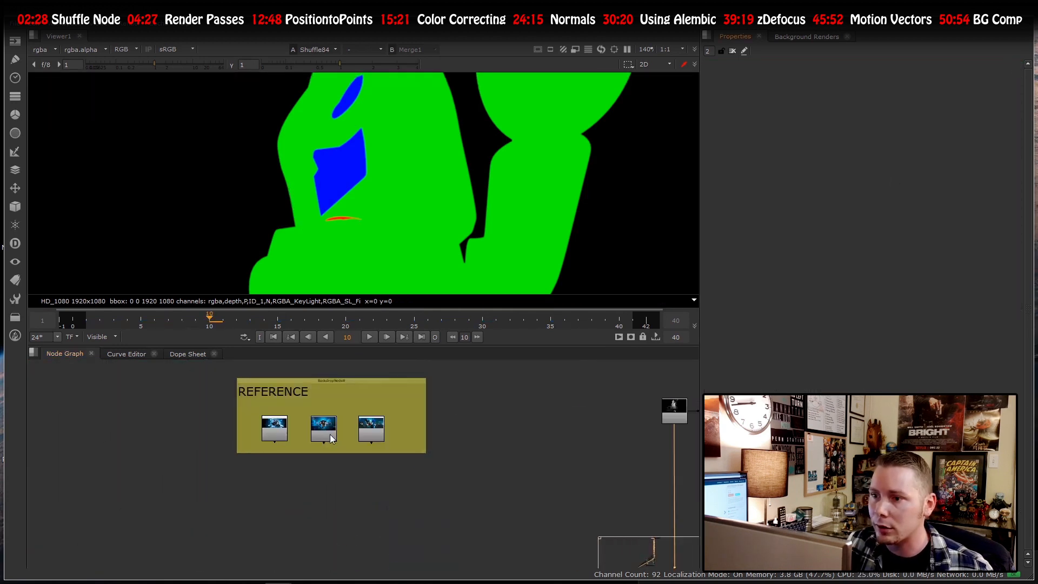
{"action": "key", "text": "1"}
{"action": "scroll", "coordinate": [400, 158], "scroll_direction": "up", "scroll_amount": 4}
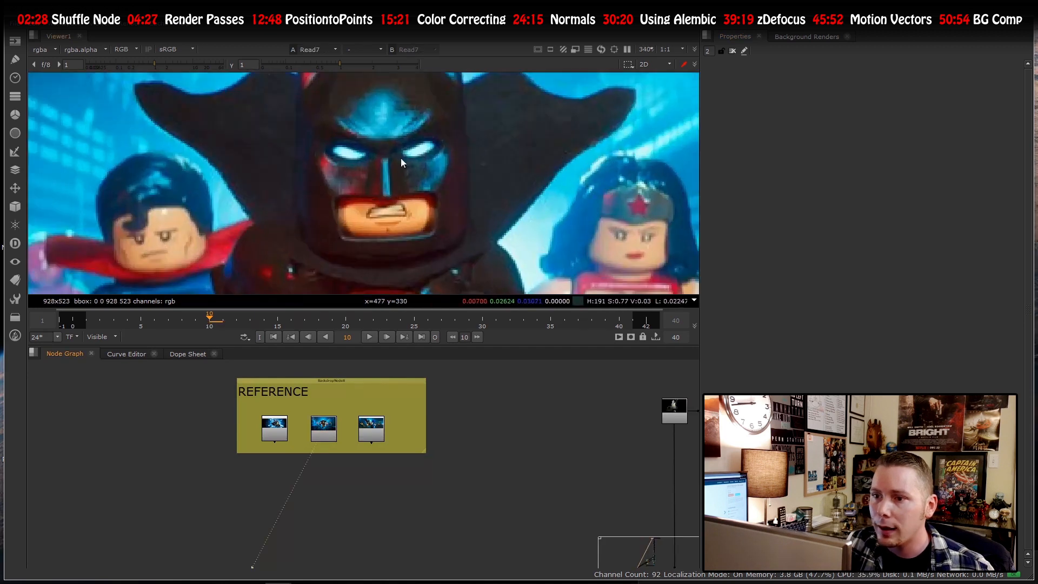
{"action": "scroll", "coordinate": [351, 154], "scroll_direction": "up", "scroll_amount": 3}
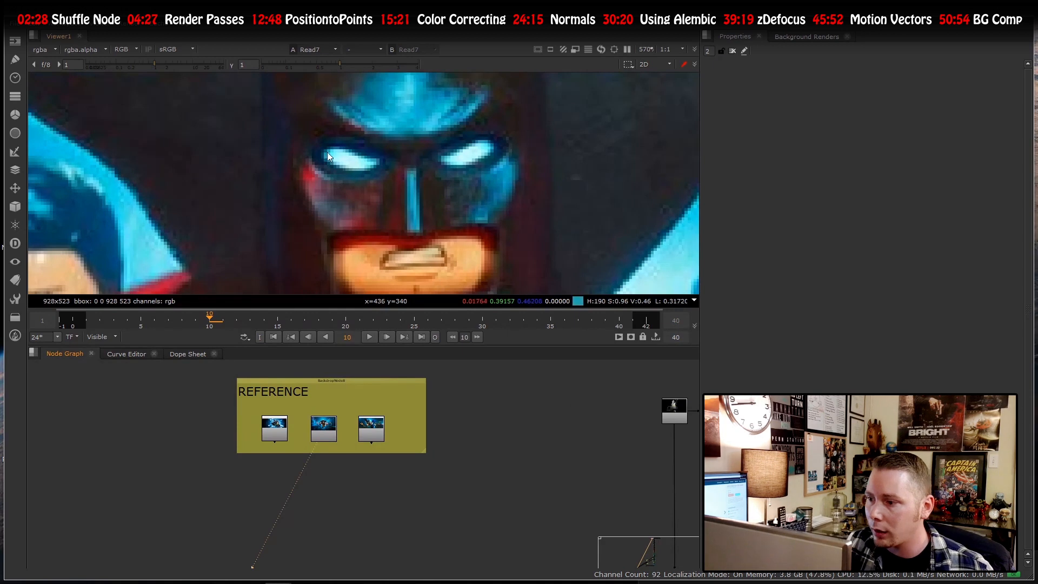
- View the original render in Read10 and examine Batman's eyes for comparison with the reference
{"action": "key", "text": "1"}
{"action": "left_click", "coordinate": [675, 407]}
{"action": "key", "text": "1"}
{"action": "left_click", "coordinate": [634, 419]}
{"action": "scroll", "coordinate": [330, 225], "scroll_direction": "down", "scroll_amount": 4}
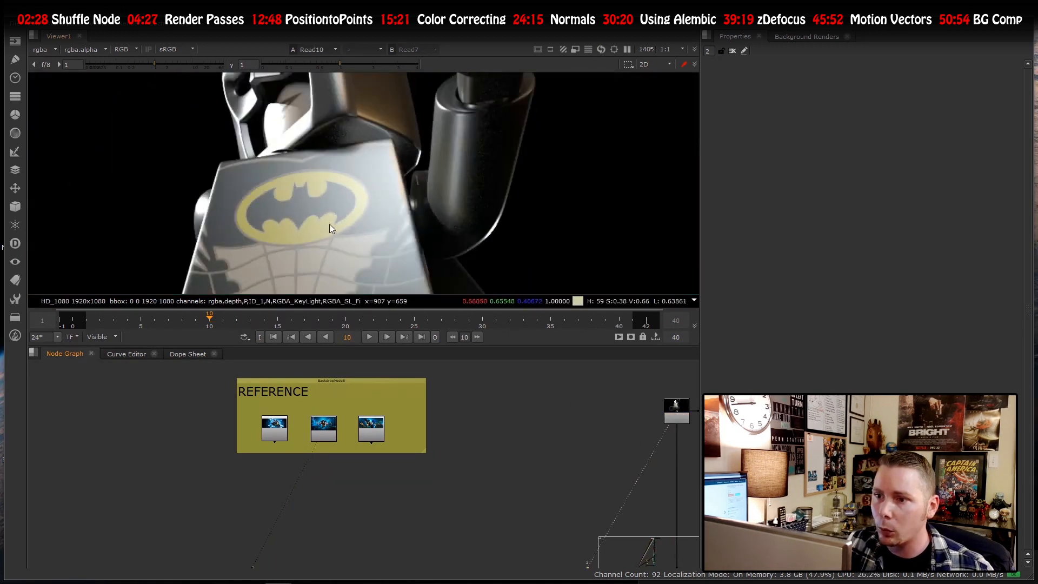
{"action": "scroll", "coordinate": [329, 224], "scroll_direction": "down", "scroll_amount": 4}
{"action": "scroll", "coordinate": [355, 140], "scroll_direction": "up", "scroll_amount": 6}
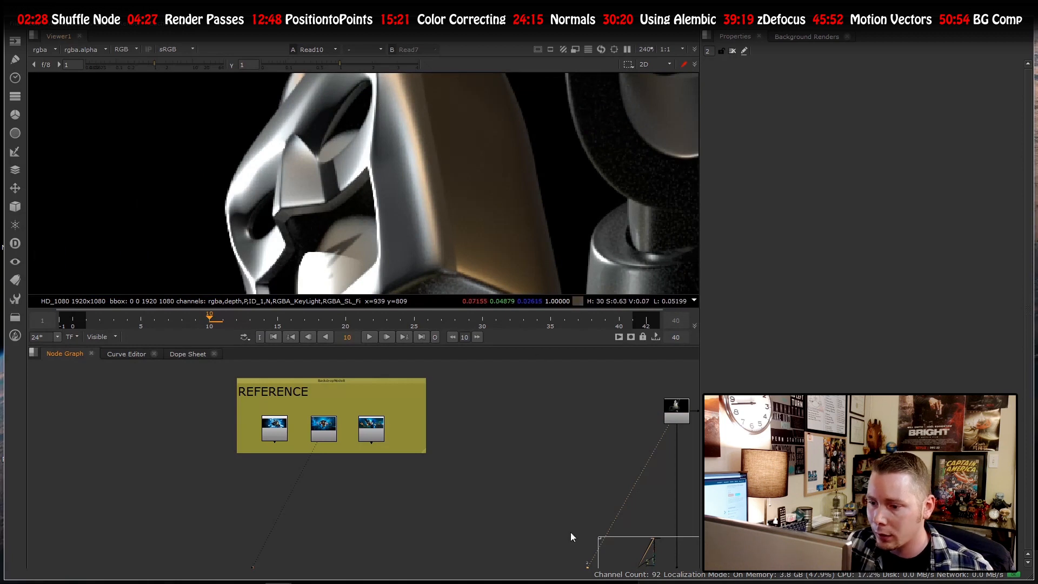
{"action": "scroll", "coordinate": [410, 426], "scroll_direction": "down", "scroll_amount": 6}
- Return to the Glowing Eyes section and view Premult30's output to examine the cut-out eye and mouth
{"action": "key", "text": "1"}
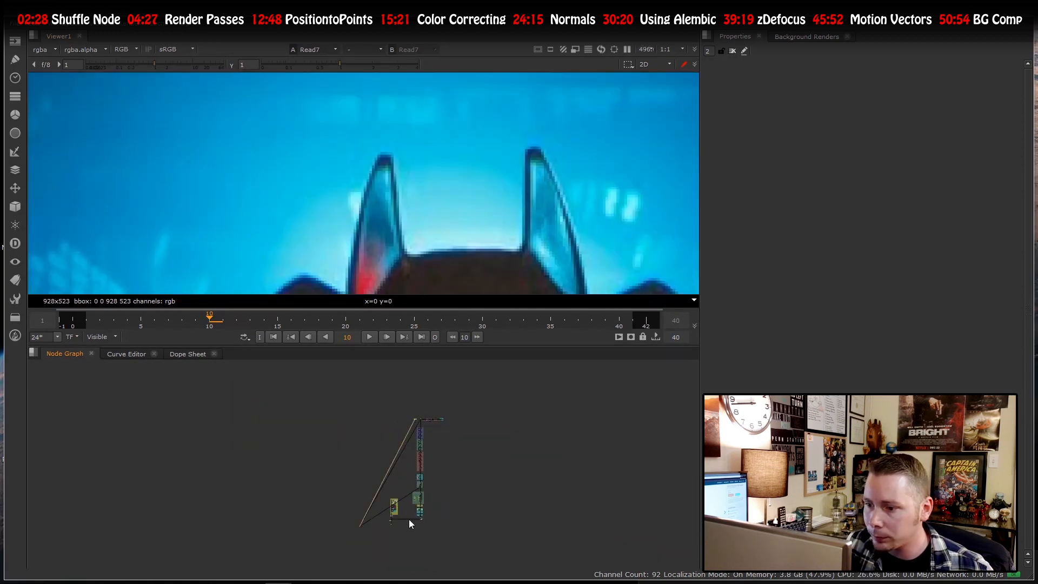
{"action": "scroll", "coordinate": [411, 518], "scroll_direction": "up", "scroll_amount": 9}
{"action": "scroll", "coordinate": [464, 487], "scroll_direction": "down", "scroll_amount": 4}
{"action": "scroll", "coordinate": [475, 427], "scroll_direction": "up", "scroll_amount": 8}
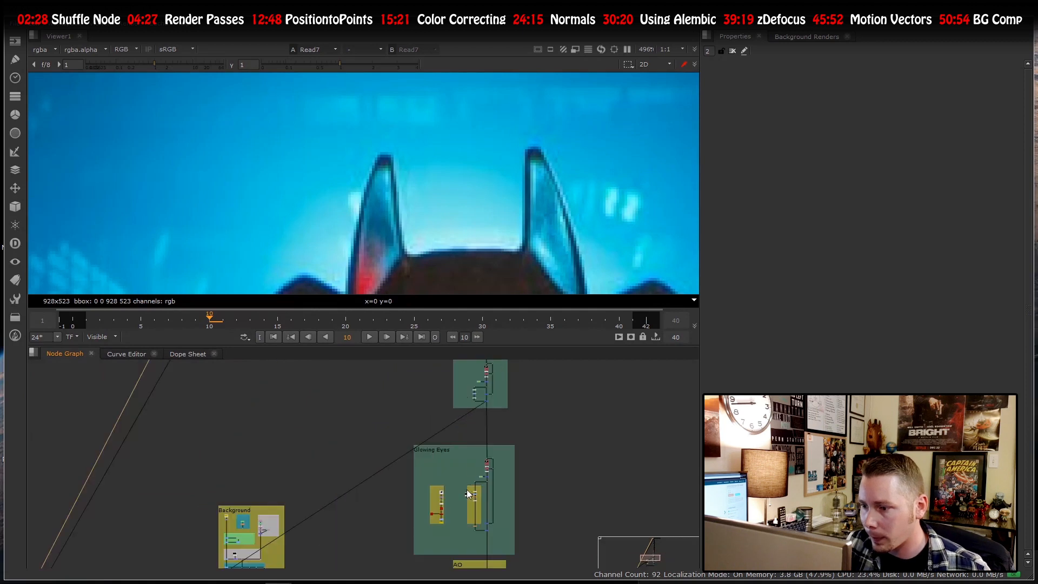
{"action": "scroll", "coordinate": [543, 448], "scroll_direction": "up", "scroll_amount": 5}
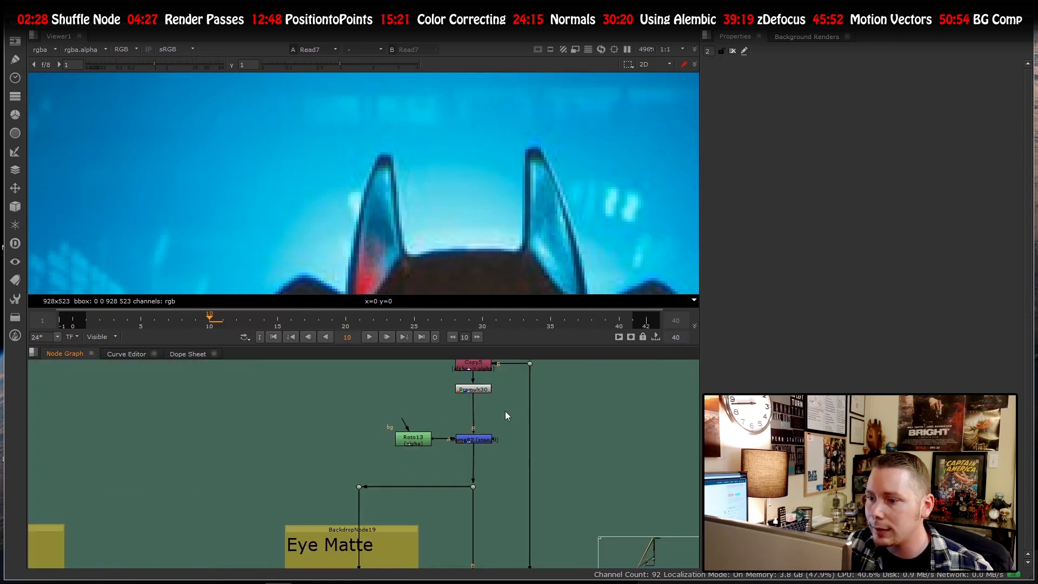
{"action": "left_click", "coordinate": [471, 391]}
{"action": "key", "text": "1"}
{"action": "left_click", "coordinate": [444, 462]}
- View Shuffle84's ID pass and Shuffle85's output to examine how the blue ID becomes a matte
{"action": "scroll", "coordinate": [444, 462], "scroll_direction": "down", "scroll_amount": 3}
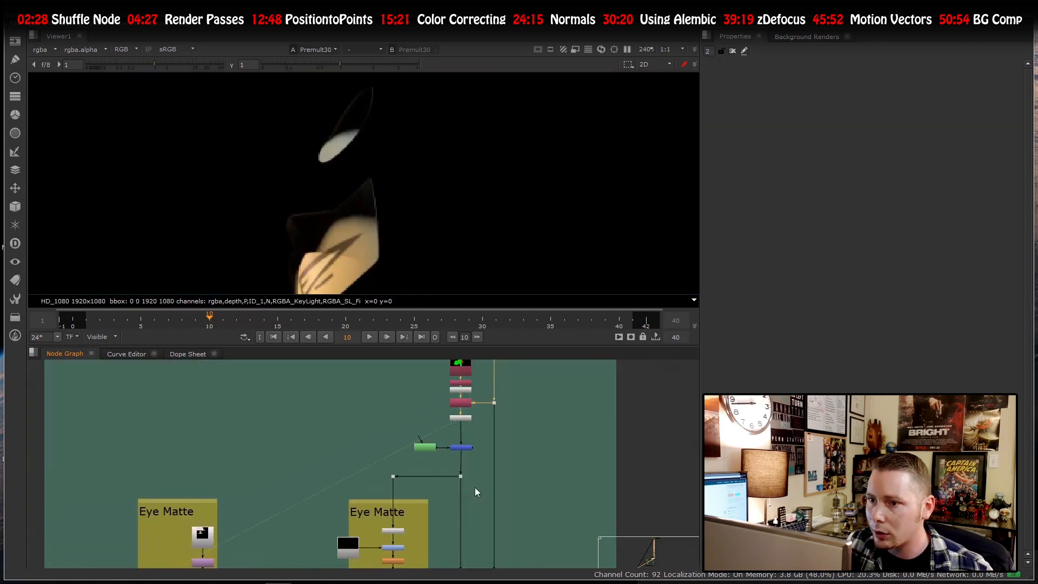
{"action": "scroll", "coordinate": [474, 487], "scroll_direction": "down", "scroll_amount": 3}
{"action": "scroll", "coordinate": [469, 413], "scroll_direction": "up", "scroll_amount": 6}
{"action": "left_click", "coordinate": [413, 411]}
{"action": "key", "text": "1"}
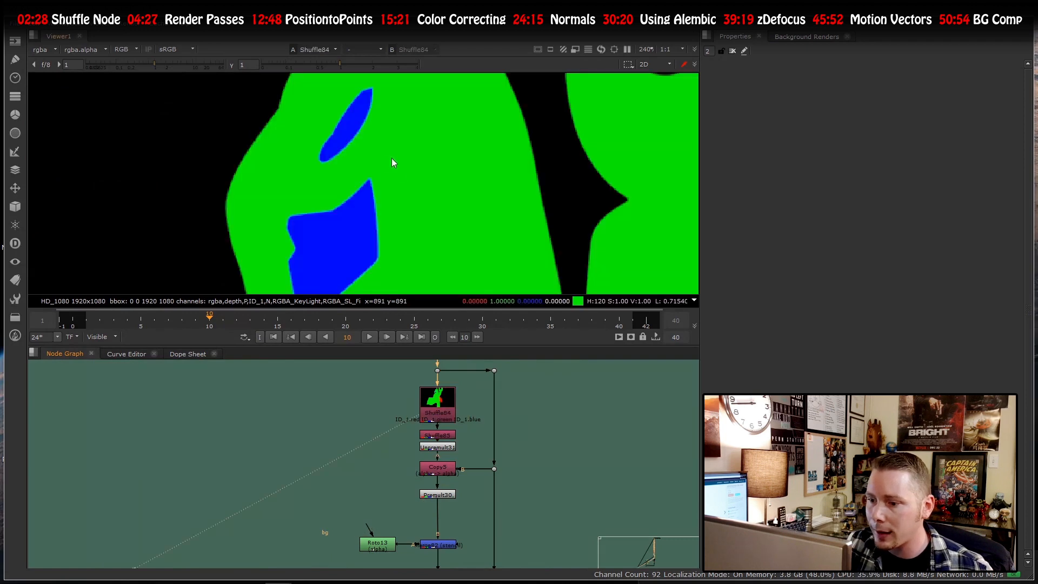
{"action": "left_click", "coordinate": [435, 435]}
{"action": "key", "text": "1"}
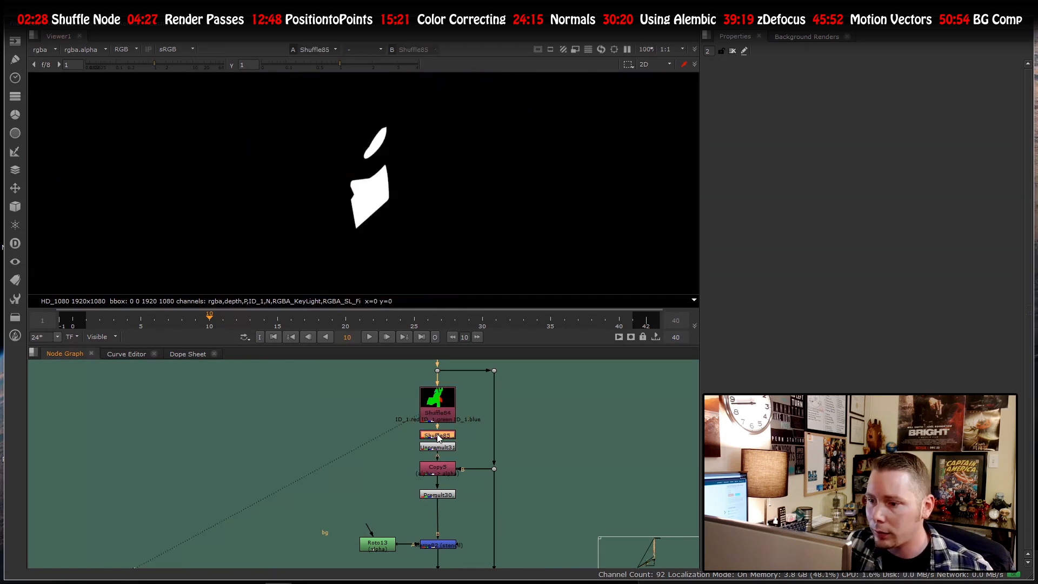
- View the outputs of Copy5 and Premult30 to examine how the matte isolates the eye and mouth
{"action": "scroll", "coordinate": [435, 444], "scroll_direction": "up", "scroll_amount": 3}
{"action": "left_click", "coordinate": [445, 380]}
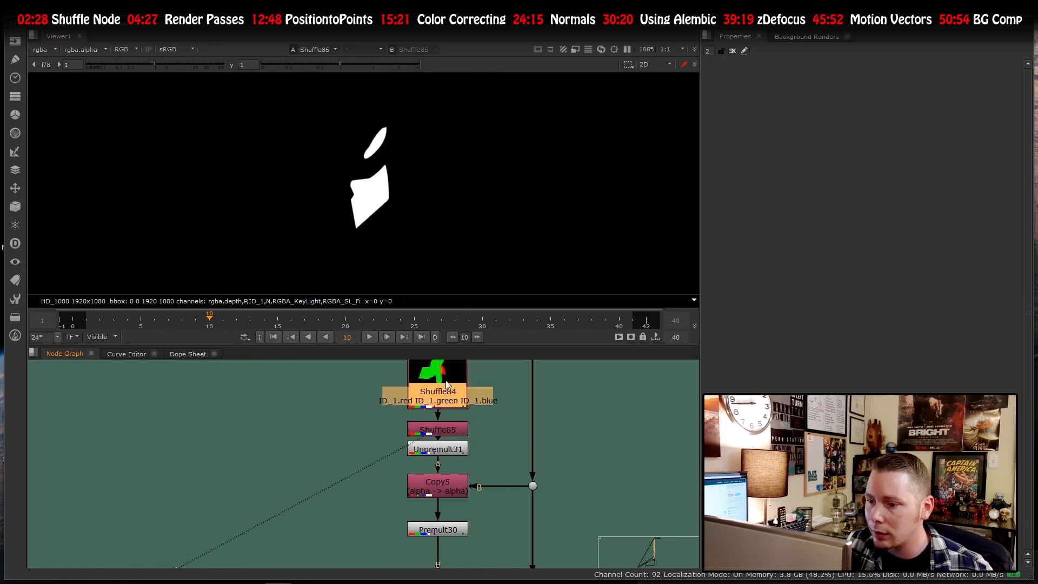
{"action": "scroll", "coordinate": [449, 432], "scroll_direction": "down", "scroll_amount": 3}
{"action": "scroll", "coordinate": [432, 448], "scroll_direction": "up", "scroll_amount": 3}
{"action": "left_click", "coordinate": [429, 456]}
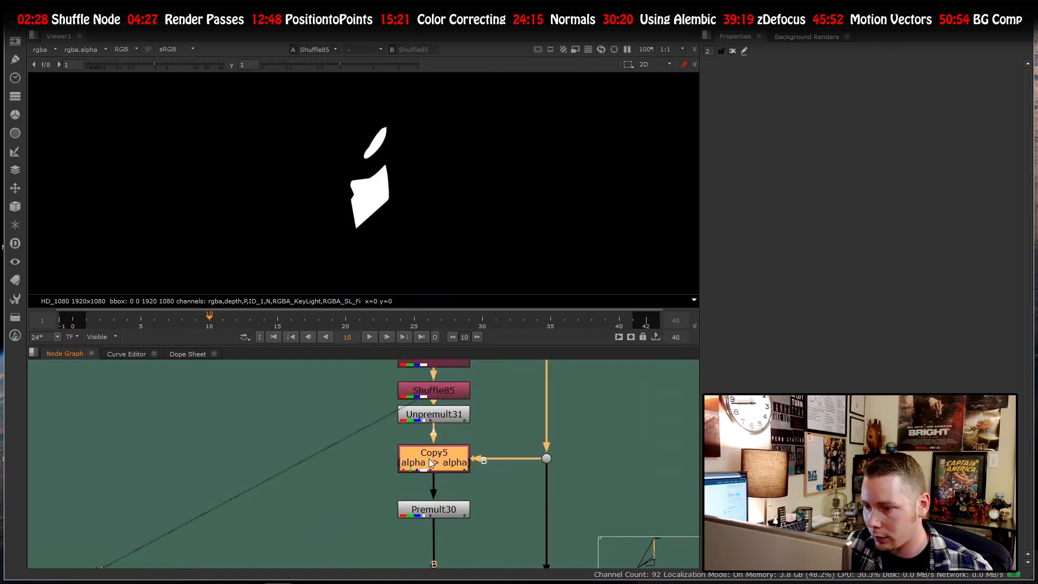
{"action": "key", "text": "1"}
{"action": "scroll", "coordinate": [435, 459], "scroll_direction": "down", "scroll_amount": 2}
{"action": "scroll", "coordinate": [437, 463], "scroll_direction": "up", "scroll_amount": 3}
{"action": "left_click", "coordinate": [438, 464]}
{"action": "key", "text": "1"}
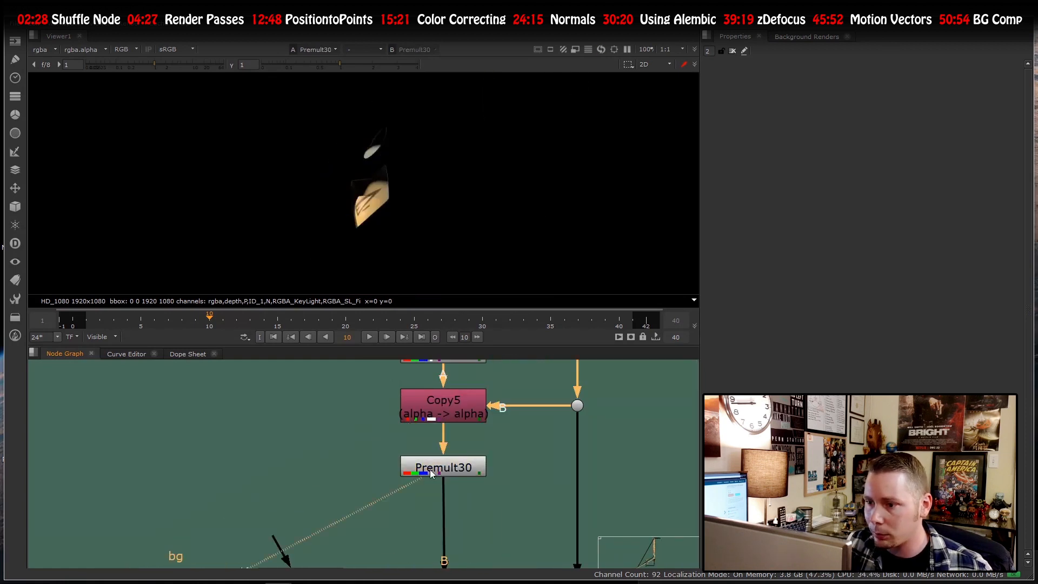
{"action": "scroll", "coordinate": [439, 458], "scroll_direction": "down", "scroll_amount": 2}
{"action": "scroll", "coordinate": [439, 459], "scroll_direction": "down", "scroll_amount": 2}
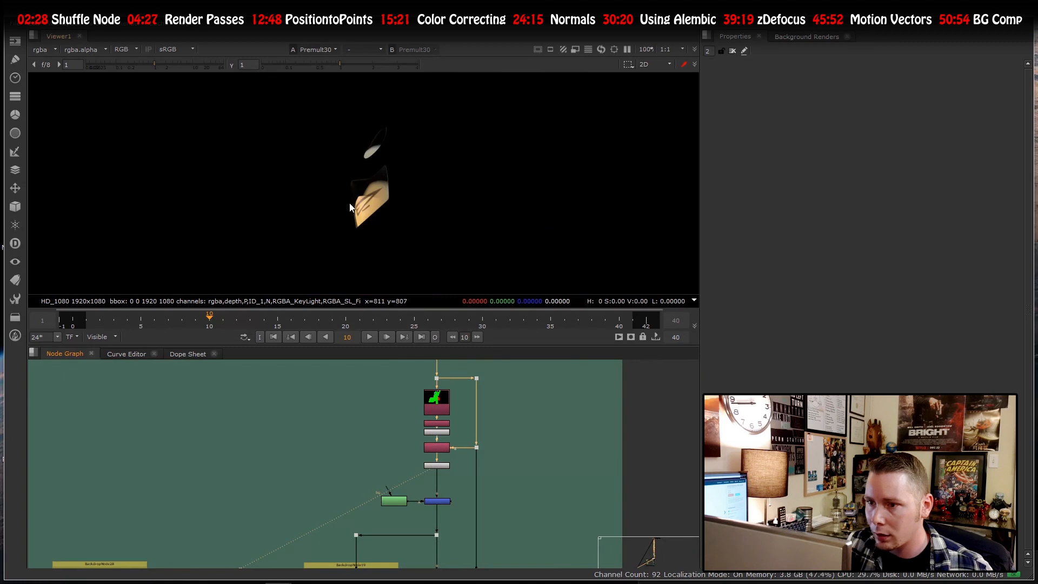
- View Merge82's output to examine how Roto13 stencils the mouth out of the eye matte
{"action": "scroll", "coordinate": [405, 512], "scroll_direction": "up", "scroll_amount": 3}
{"action": "left_click", "coordinate": [473, 490]}
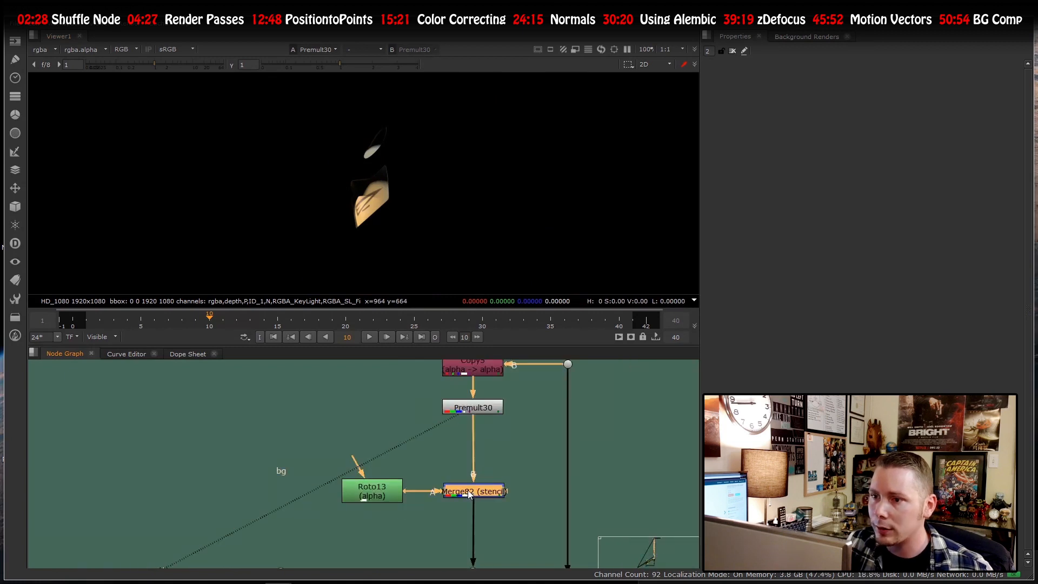
{"action": "key", "text": "1"}
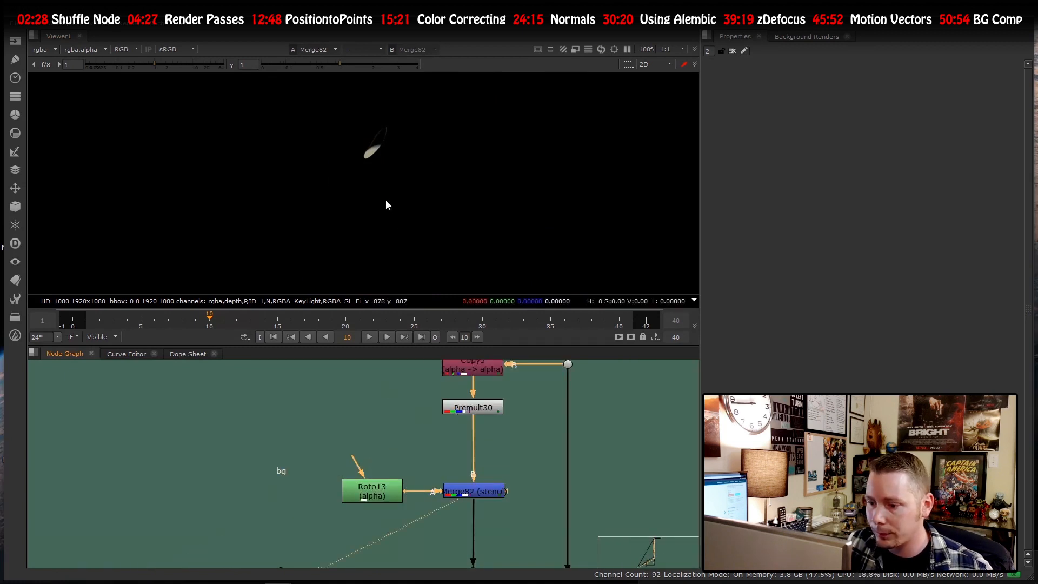
{"action": "scroll", "coordinate": [418, 464], "scroll_direction": "down", "scroll_amount": 5}
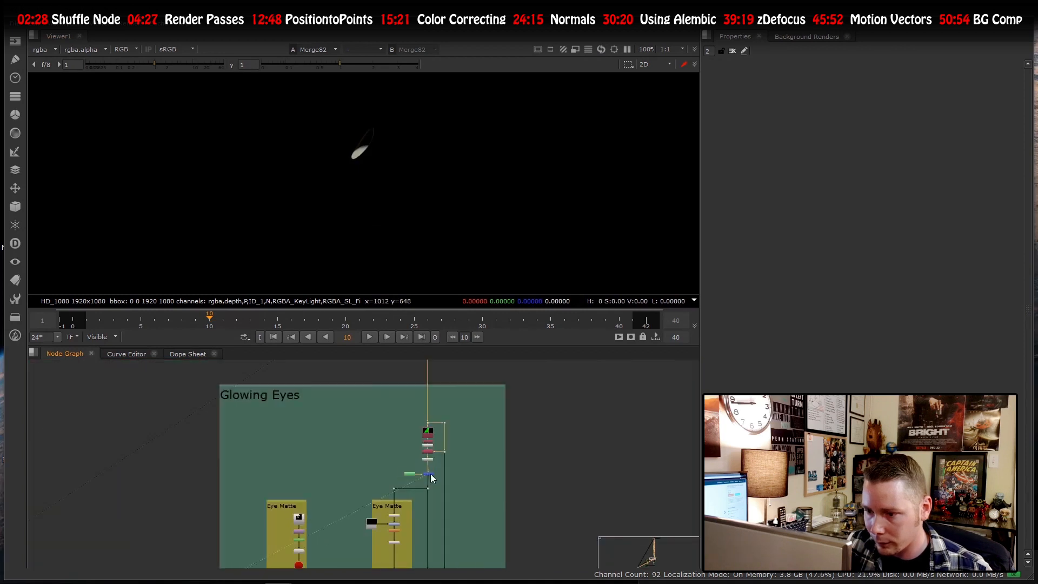
- View Unpremult1 and ColorCorrect4 in the Eye Matte group and bring up ColorCorrect4's settings
{"action": "scroll", "coordinate": [430, 473], "scroll_direction": "up", "scroll_amount": 8}
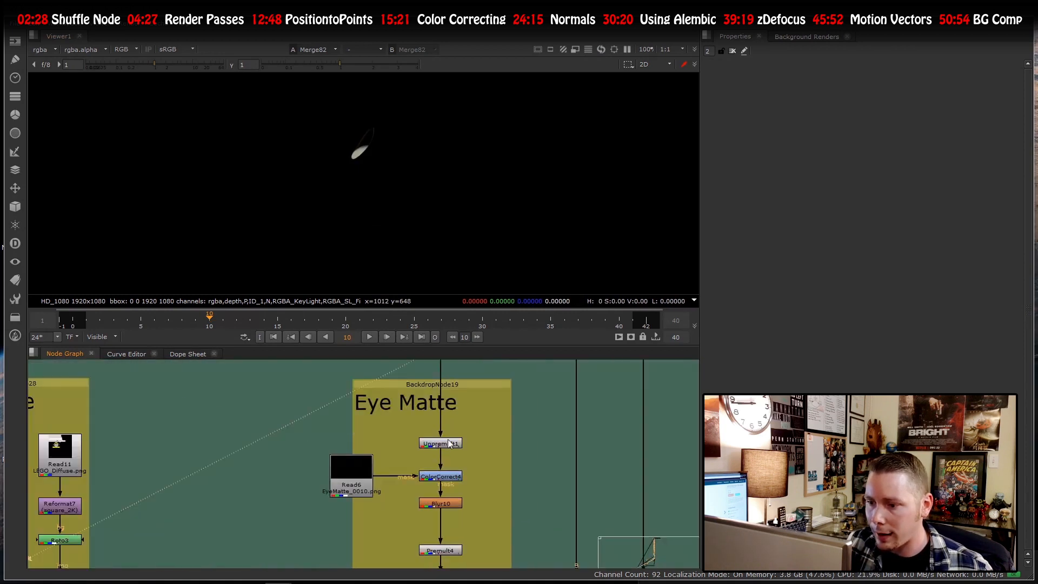
{"action": "scroll", "coordinate": [447, 442], "scroll_direction": "up", "scroll_amount": 2}
{"action": "left_click", "coordinate": [448, 445]}
{"action": "key", "text": "1"}
{"action": "scroll", "coordinate": [432, 459], "scroll_direction": "down", "scroll_amount": 3}
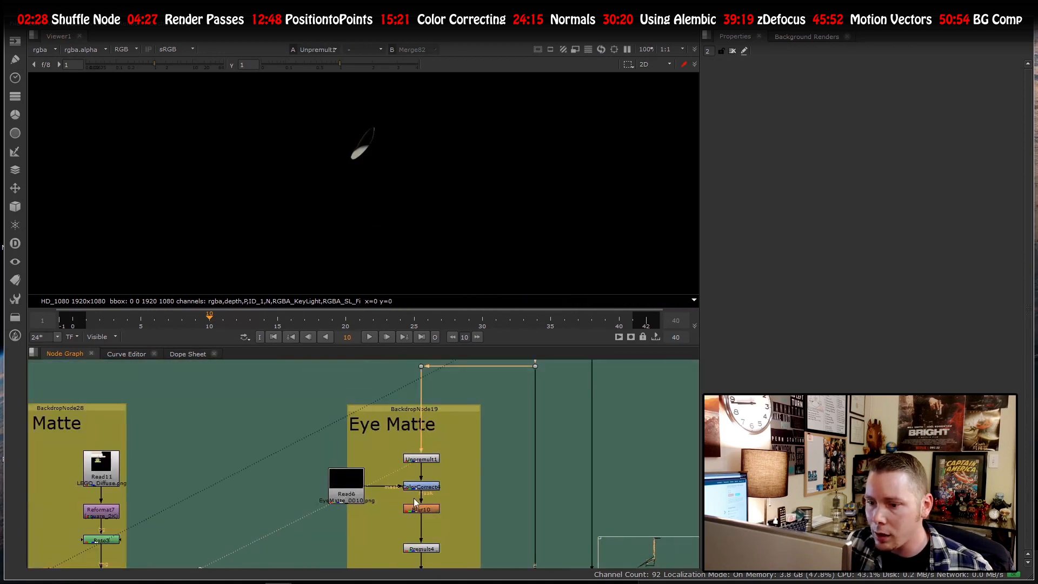
{"action": "scroll", "coordinate": [415, 501], "scroll_direction": "up", "scroll_amount": 2}
{"action": "left_click", "coordinate": [428, 472]}
{"action": "scroll", "coordinate": [303, 458], "scroll_direction": "down", "scroll_amount": 2}
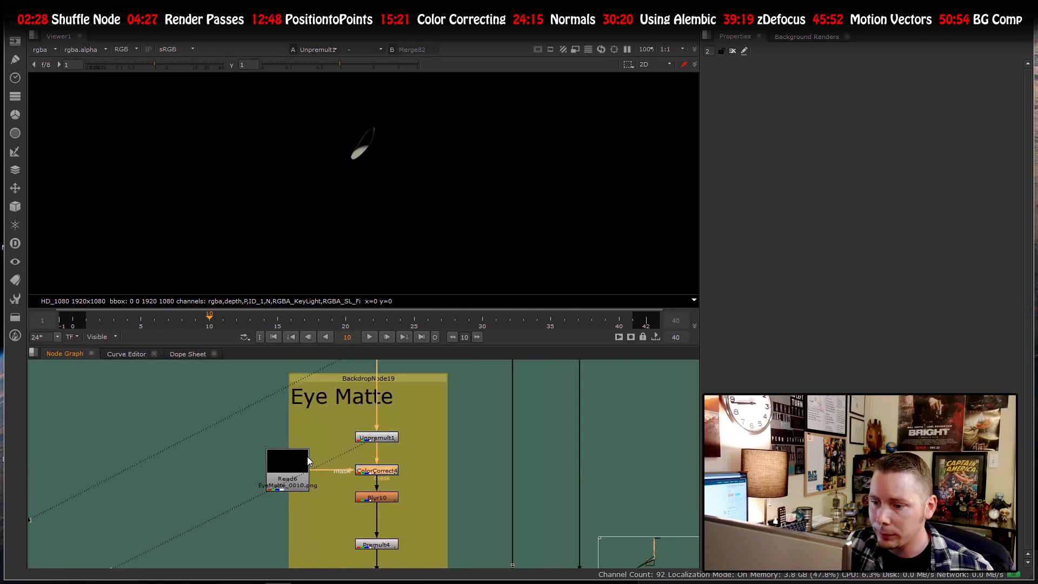
{"action": "left_click", "coordinate": [369, 463]}
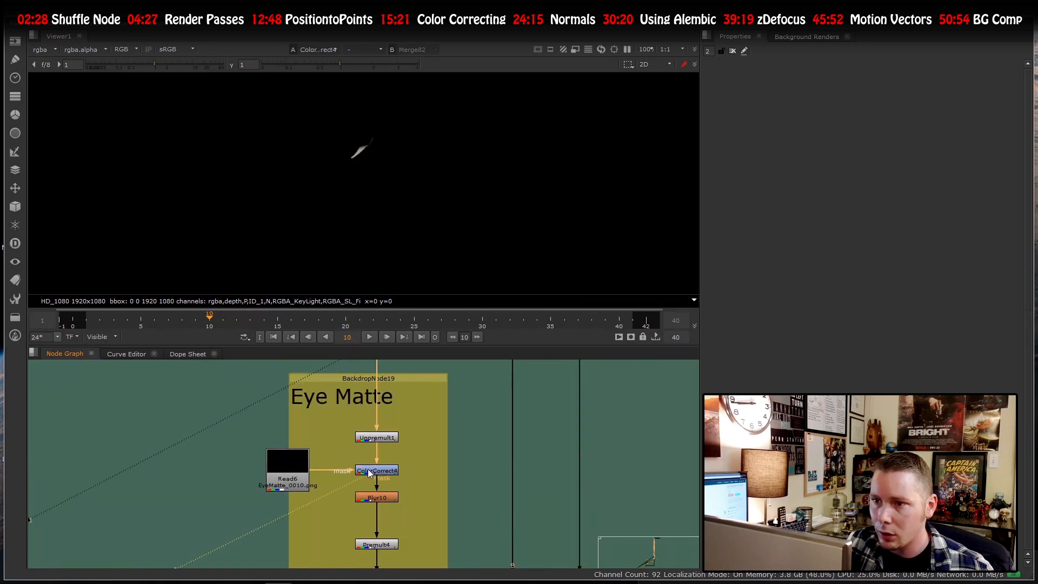
- View the EyeMatte_0010.png mask in Read6, check its alpha channel, and examine the blue shapes up close
{"action": "left_click", "coordinate": [288, 472]}
{"action": "key", "text": "1"}
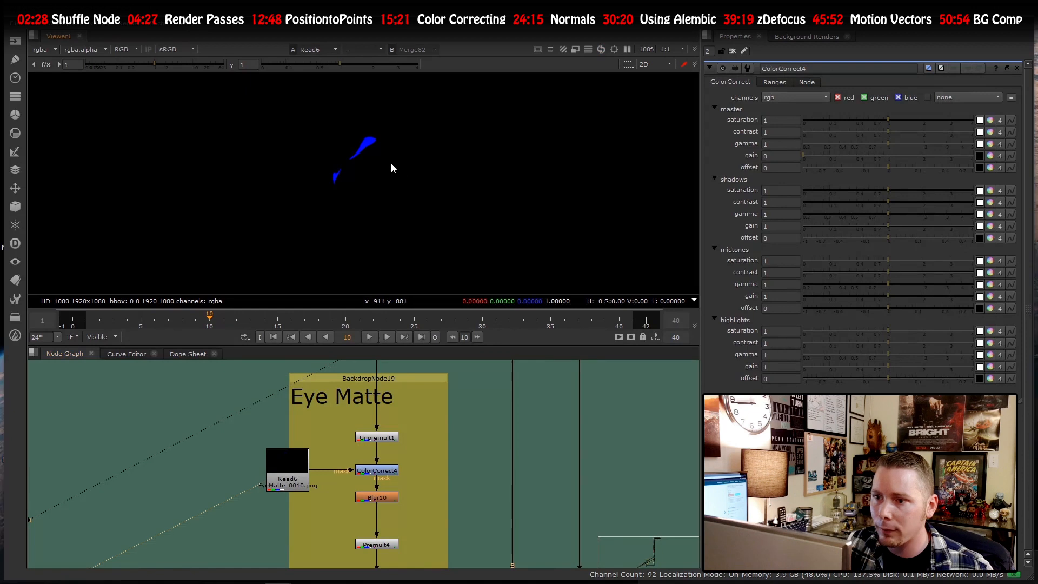
{"action": "key", "text": "a"}
{"action": "key", "text": "a"}
{"action": "scroll", "coordinate": [352, 162], "scroll_direction": "up", "scroll_amount": 3}
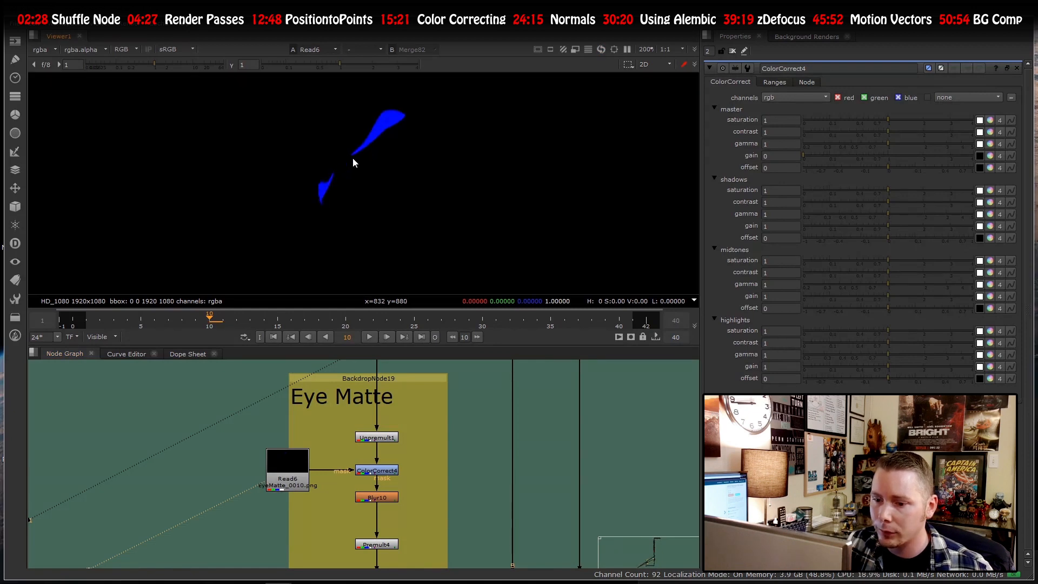
- Examine the other Eye Matte group, from LEGO_Diffuse.png through the Batman_Geo.abc geometry to ScanlineRender2
{"action": "scroll", "coordinate": [303, 507], "scroll_direction": "down", "scroll_amount": 6}
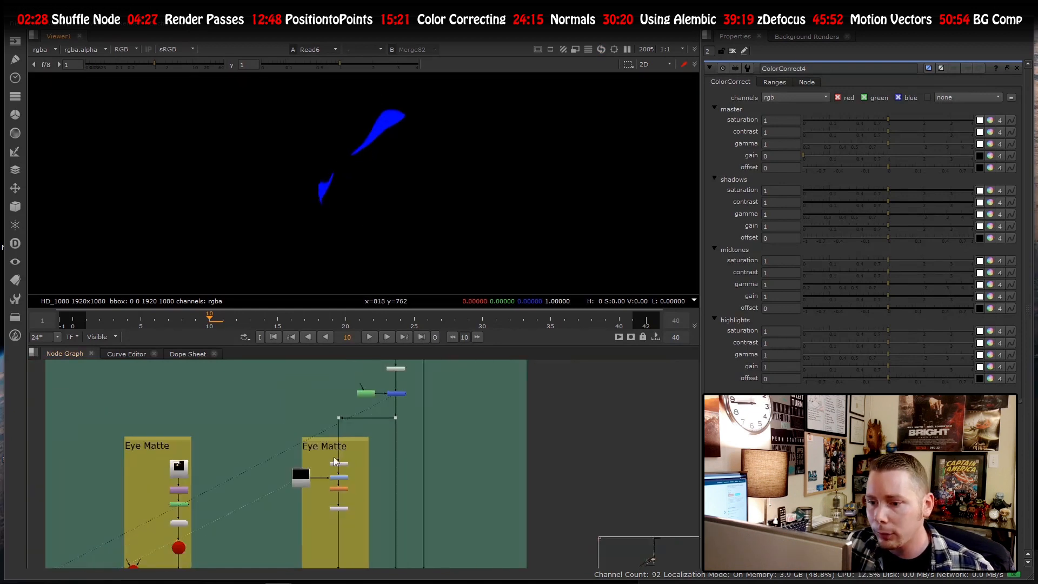
{"action": "scroll", "coordinate": [241, 465], "scroll_direction": "up", "scroll_amount": 1}
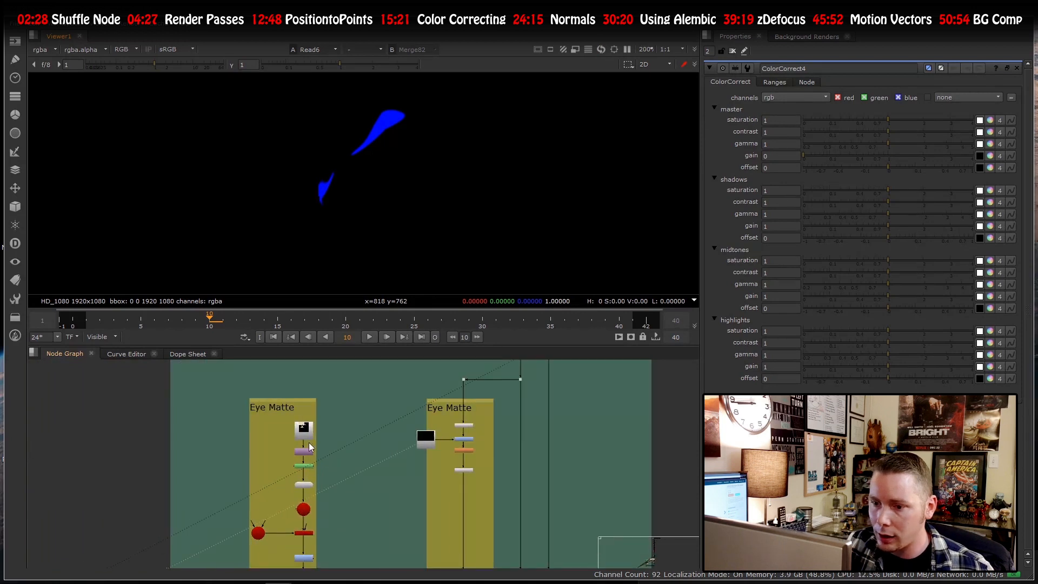
{"action": "scroll", "coordinate": [309, 442], "scroll_direction": "down", "scroll_amount": 3}
{"action": "scroll", "coordinate": [305, 491], "scroll_direction": "up", "scroll_amount": 6}
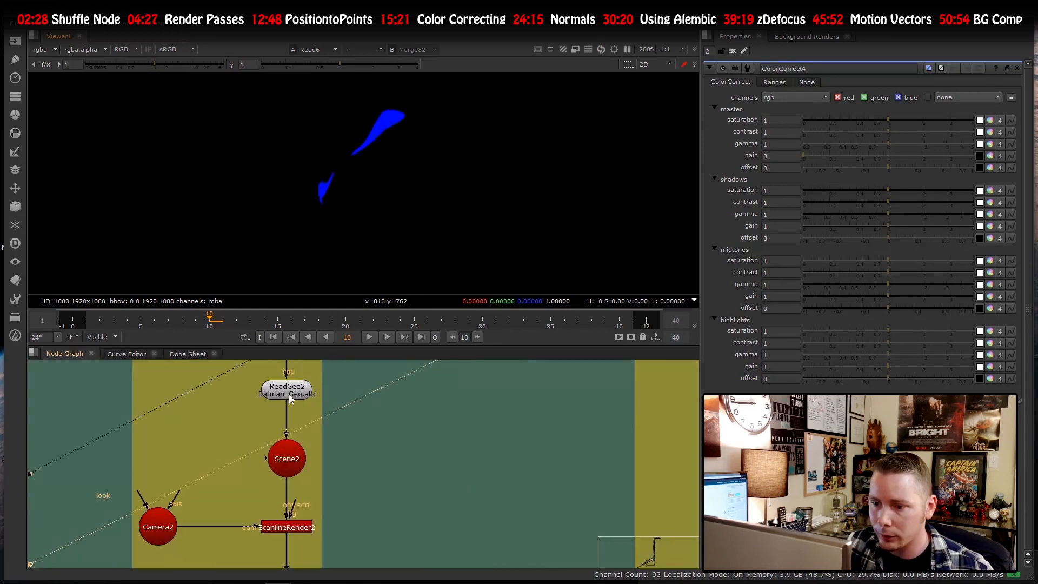
{"action": "scroll", "coordinate": [311, 452], "scroll_direction": "down", "scroll_amount": 4}
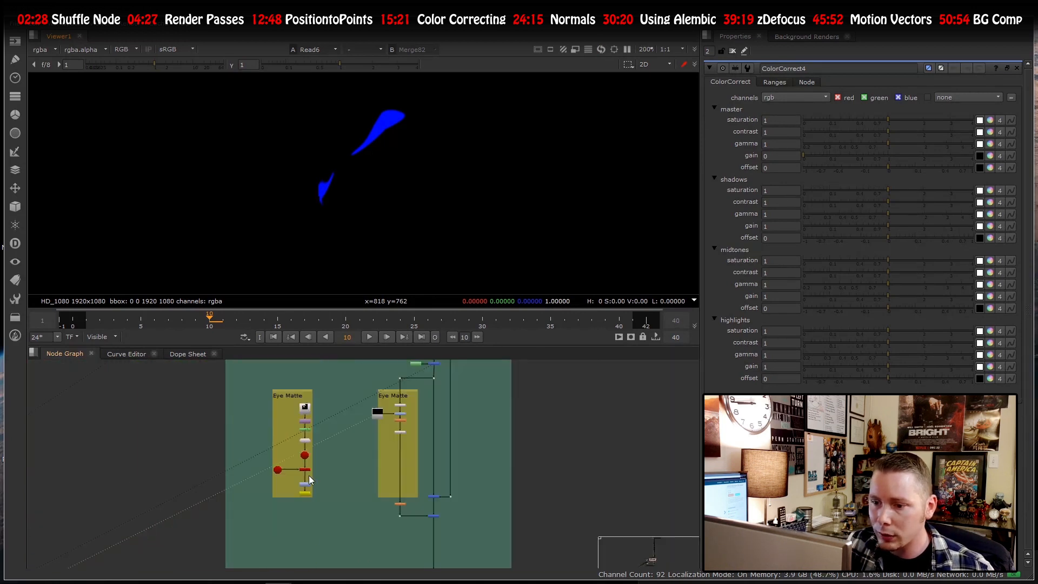
{"action": "scroll", "coordinate": [308, 443], "scroll_direction": "up", "scroll_amount": 4}
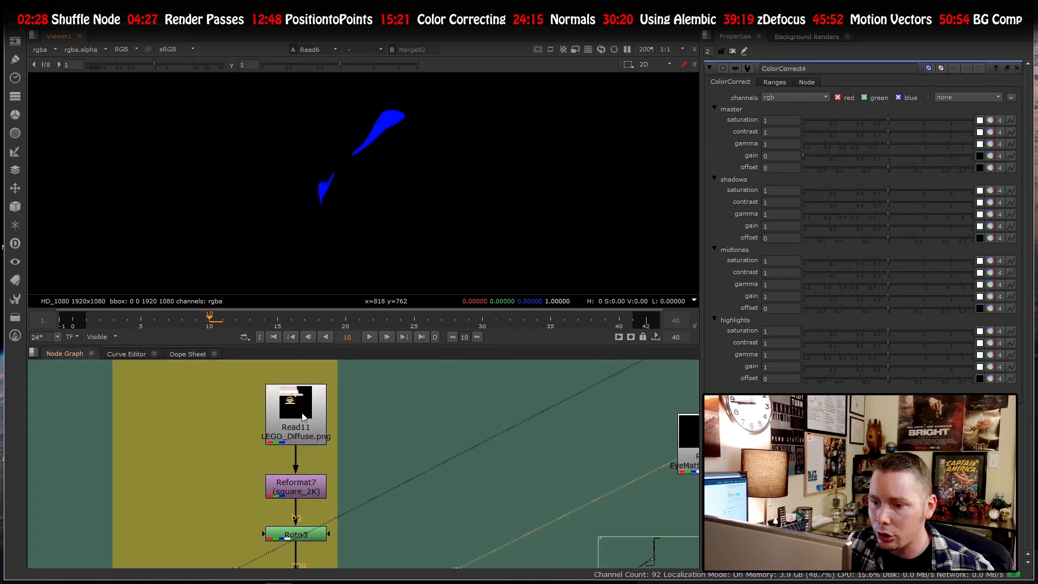
- View the LEGO_Diffuse.png texture in Read11 and examine its face and eye area
{"action": "left_click", "coordinate": [301, 433]}
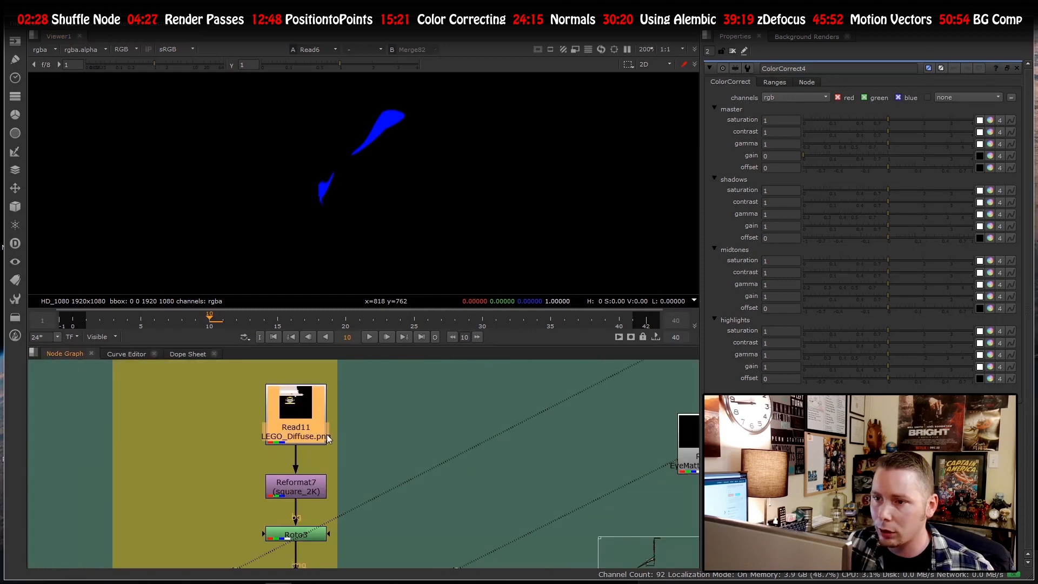
{"action": "key", "text": "1"}
{"action": "scroll", "coordinate": [423, 169], "scroll_direction": "down", "scroll_amount": 5}
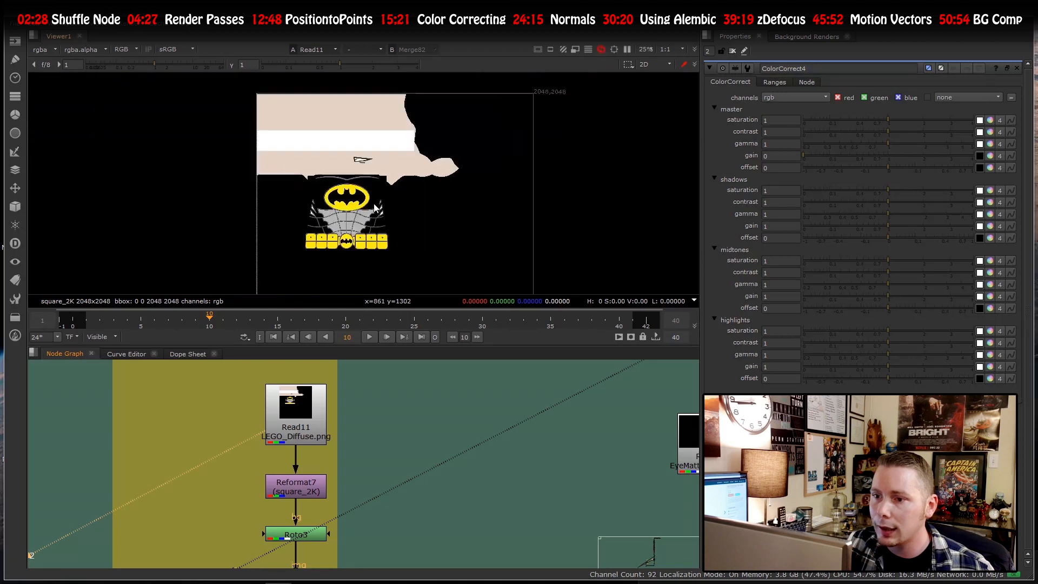
{"action": "scroll", "coordinate": [388, 110], "scroll_direction": "up", "scroll_amount": 3}
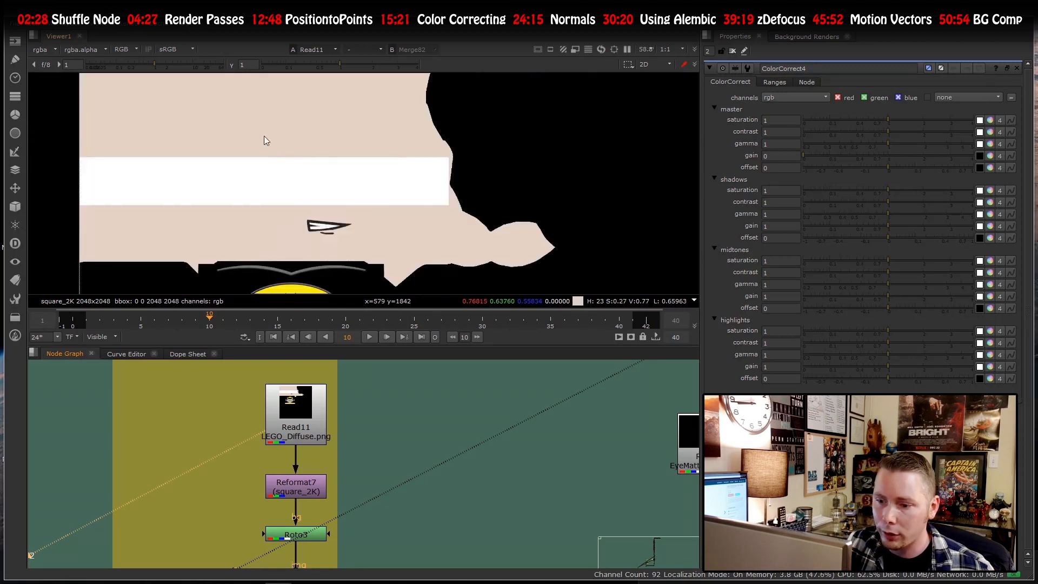
{"action": "scroll", "coordinate": [265, 424], "scroll_direction": "down", "scroll_amount": 2}
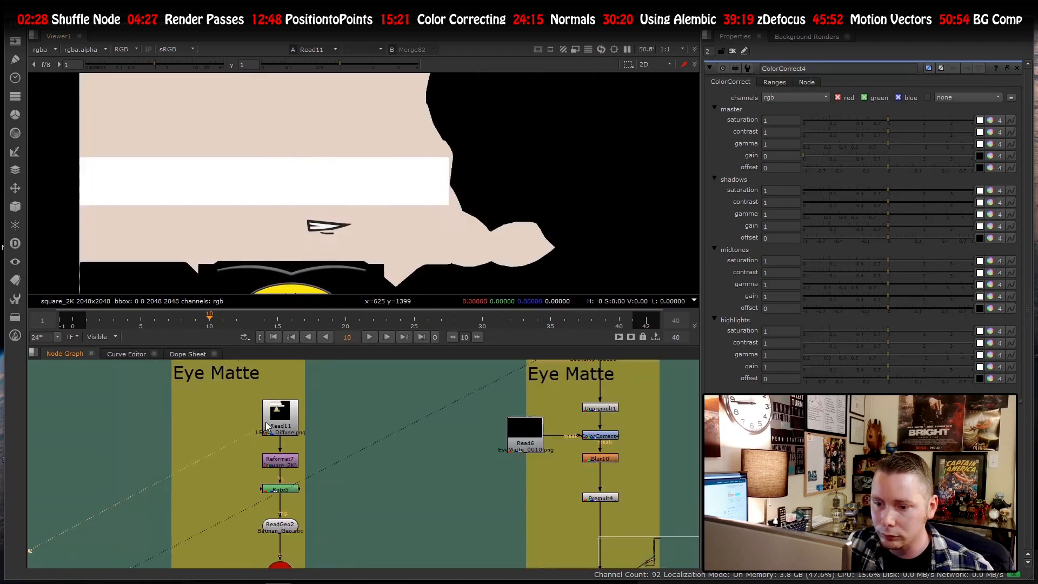
- Add a new ReadGeo node beside ReadGeo2, just outside the Eye Matte group
{"action": "scroll", "coordinate": [265, 430], "scroll_direction": "down", "scroll_amount": 4}
{"action": "scroll", "coordinate": [265, 446], "scroll_direction": "up", "scroll_amount": 3}
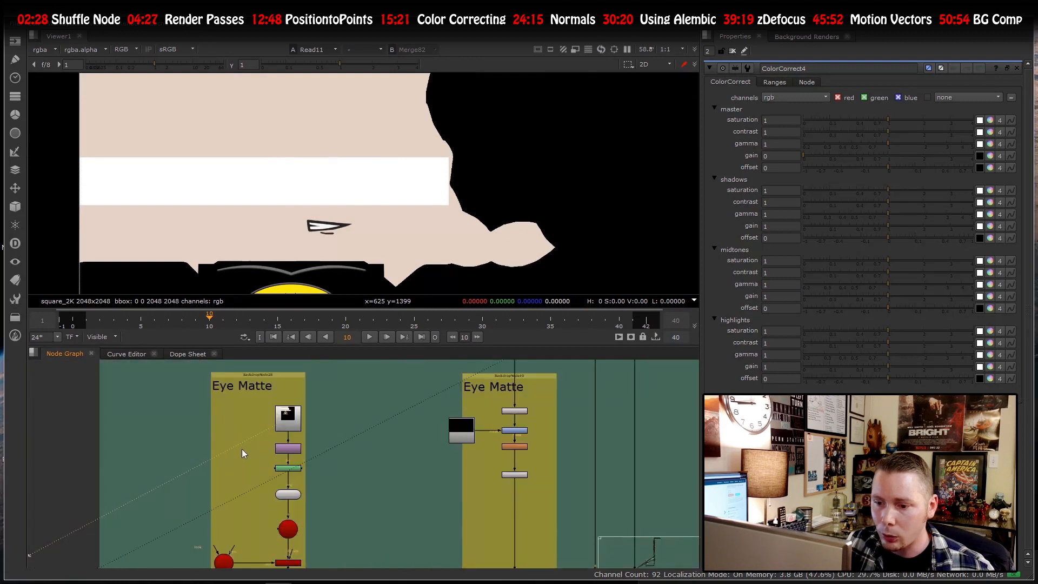
{"action": "scroll", "coordinate": [262, 466], "scroll_direction": "up", "scroll_amount": 5}
{"action": "left_click", "coordinate": [272, 481]}
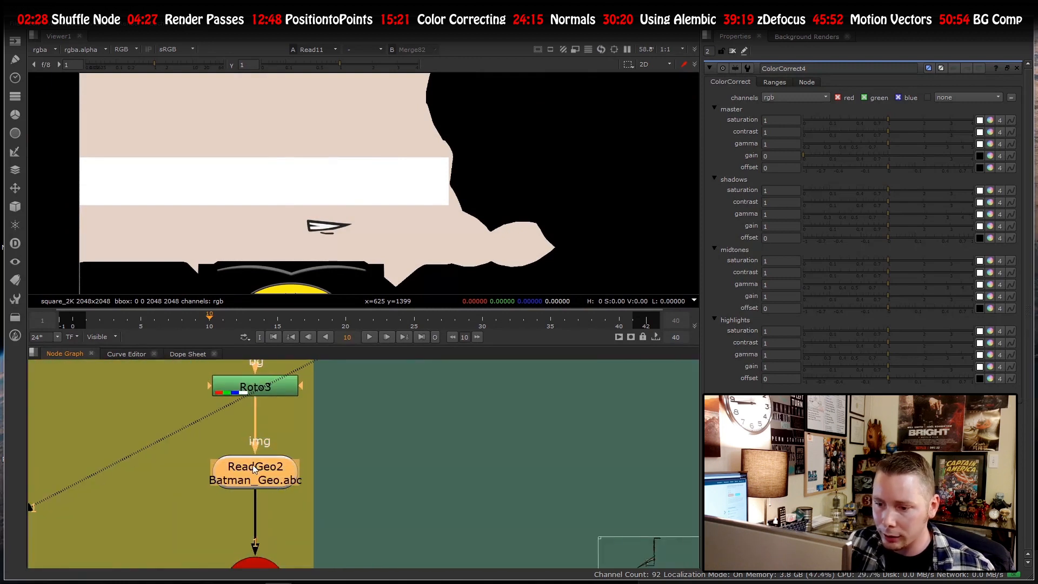
{"action": "left_click", "coordinate": [371, 479]}
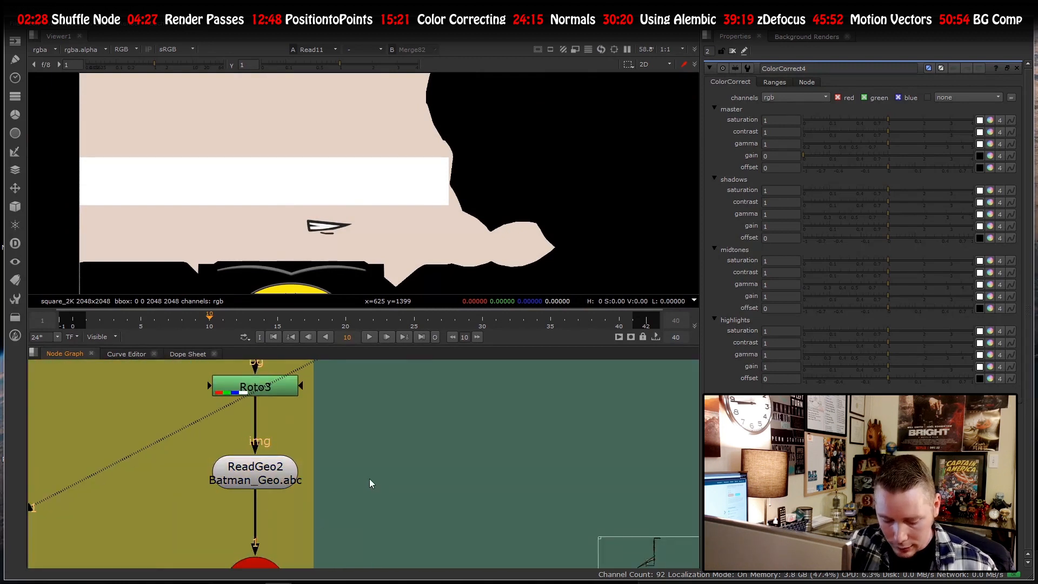
{"action": "key", "text": "Tab"}
{"action": "type", "text": "readgeo"}
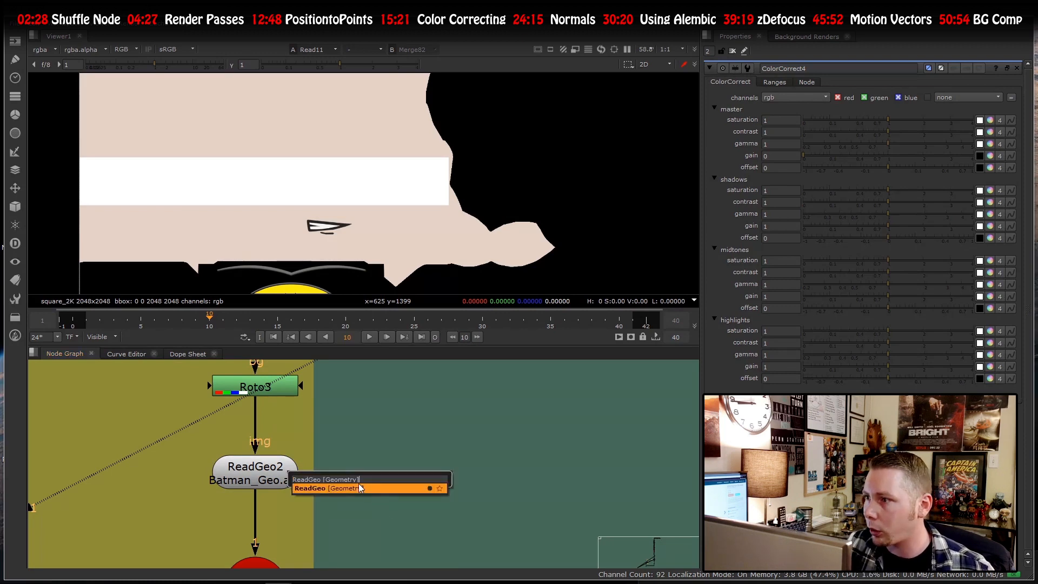
{"action": "left_click", "coordinate": [359, 485]}
{"action": "left_click", "coordinate": [723, 82]}
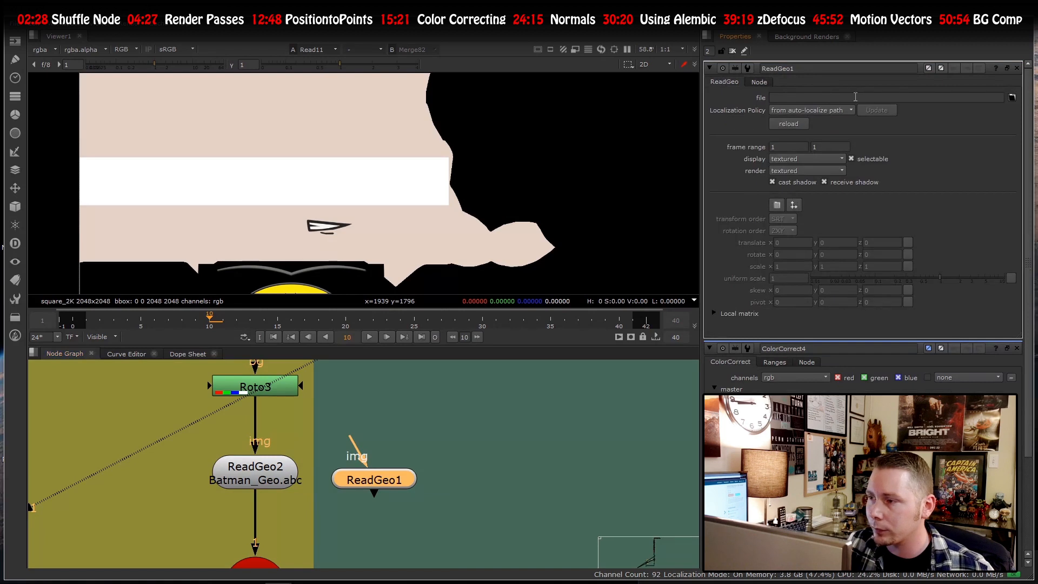
- Load Batman_Geo.abc into the new ReadGeo as an all-in-one node and delete the extra Axis3 node
{"action": "left_click", "coordinate": [1012, 97]}
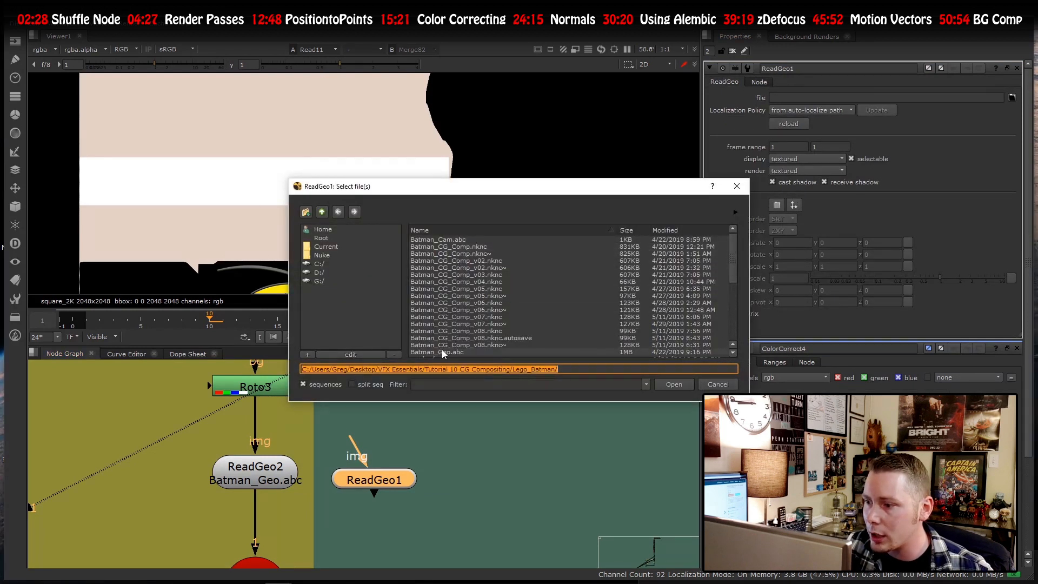
{"action": "left_click", "coordinate": [457, 352]}
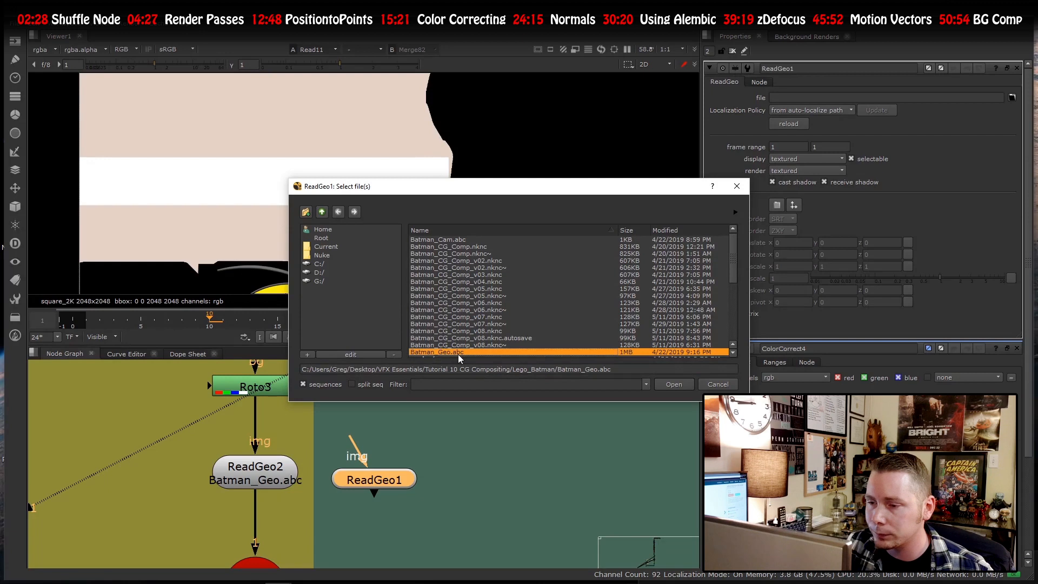
{"action": "left_click", "coordinate": [674, 384]}
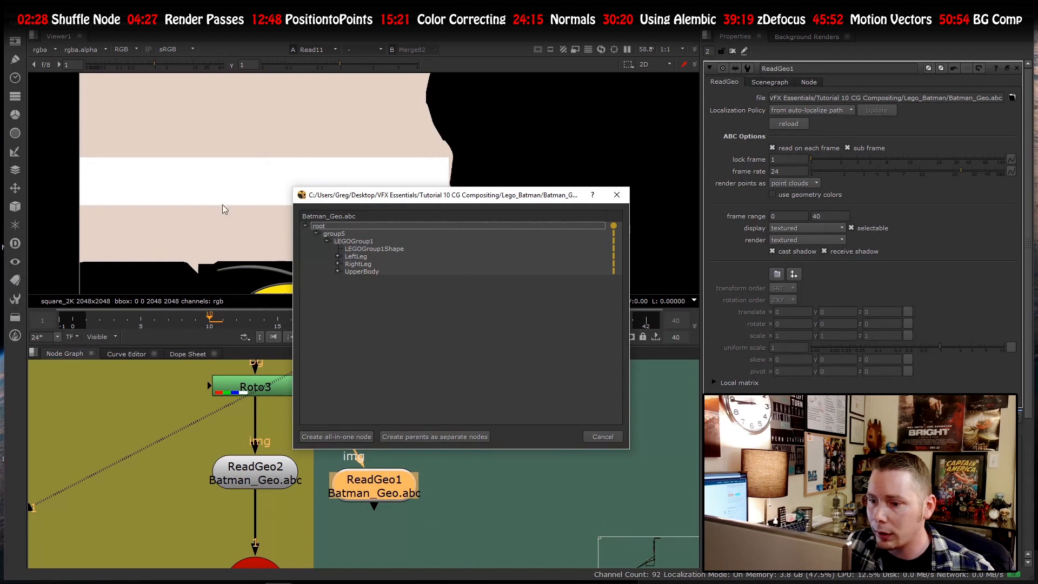
{"action": "left_click", "coordinate": [350, 438]}
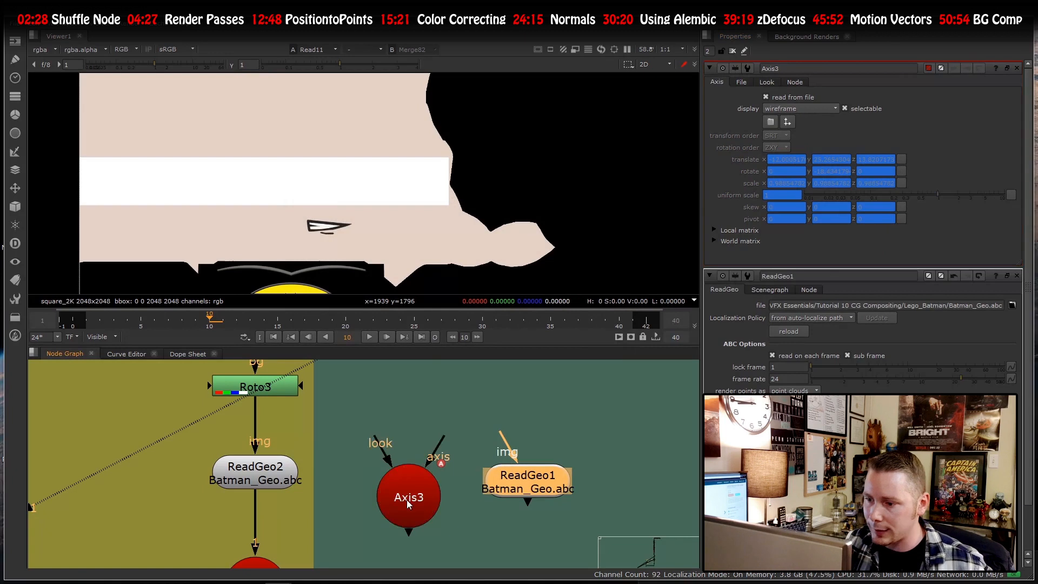
{"action": "left_click", "coordinate": [406, 503]}
{"action": "key", "text": "Delete"}
- View the ReadGeo1 geometry in 3D and scrub the timeline to frame 16 to check its animation
{"action": "left_click", "coordinate": [525, 475]}
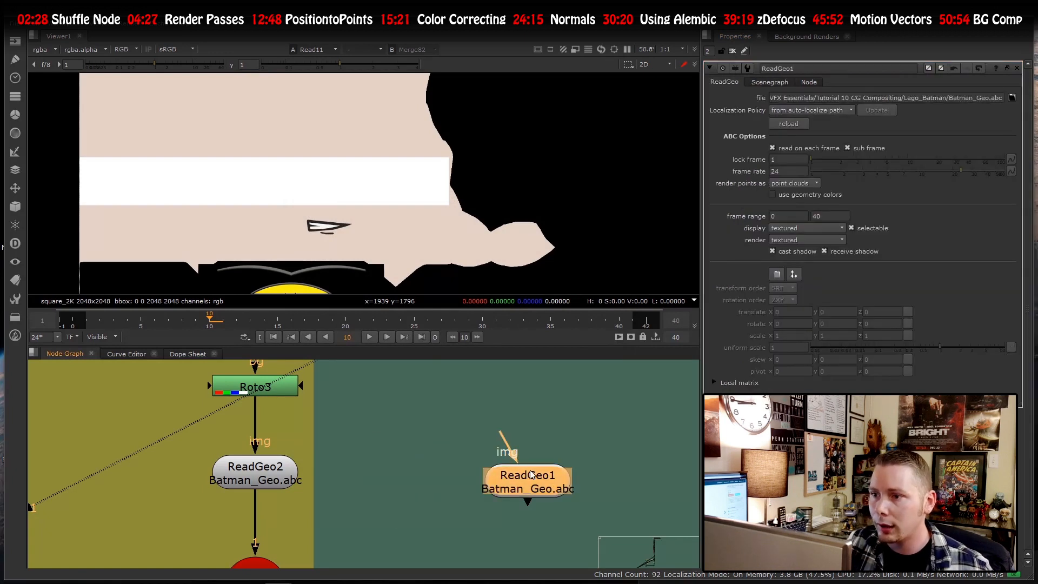
{"action": "key", "text": "1"}
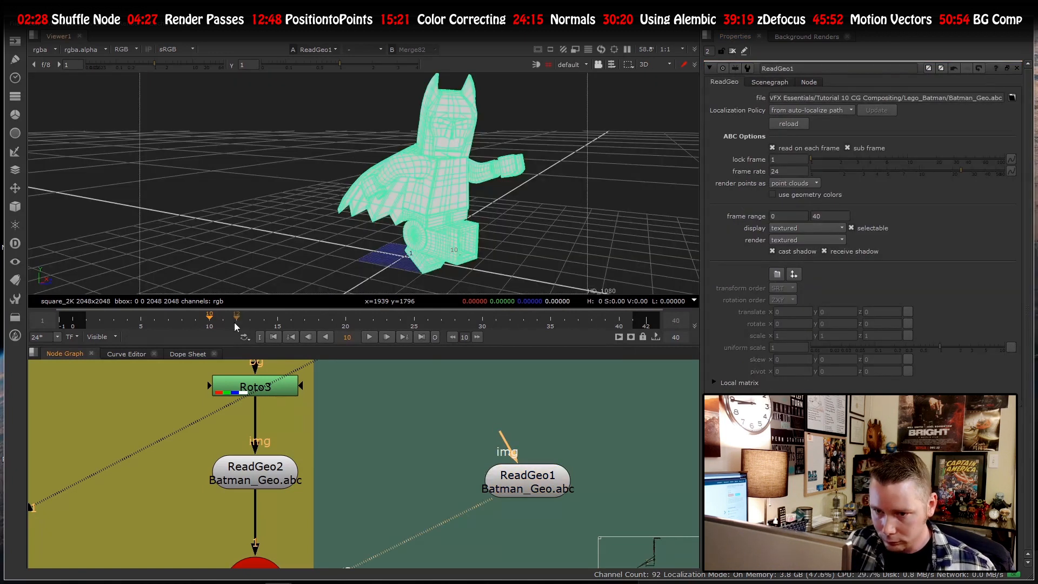
{"action": "left_click", "coordinate": [119, 326]}
{"action": "left_click_drag", "start_coordinate": [119, 327], "coordinate": [292, 326]}
{"action": "left_click", "coordinate": [454, 217]}
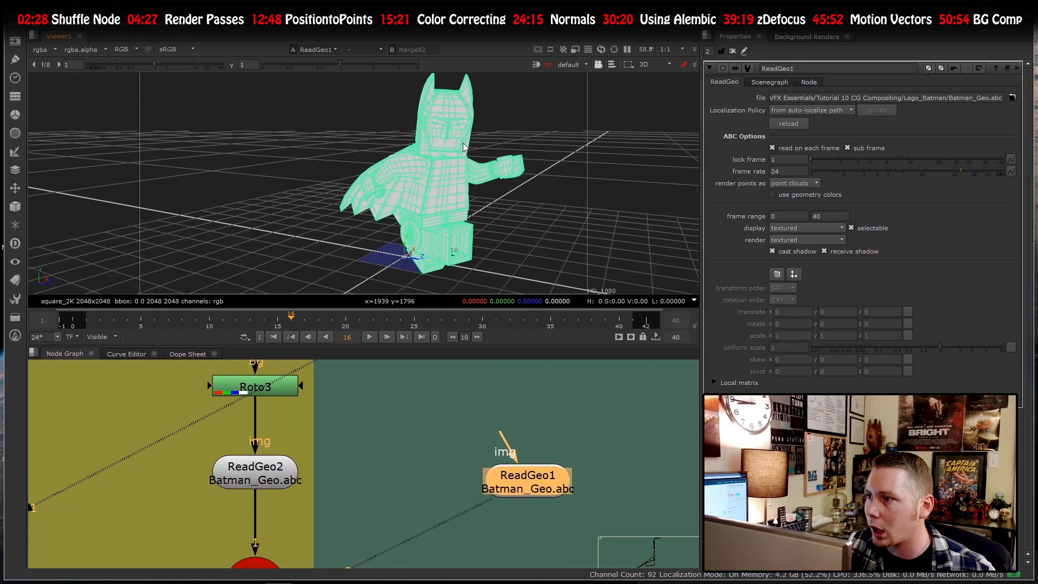
- Show ReadGeo1's scenegraph and turn off the LeftLeg and RightLeg parts
{"action": "left_click", "coordinate": [762, 83]}
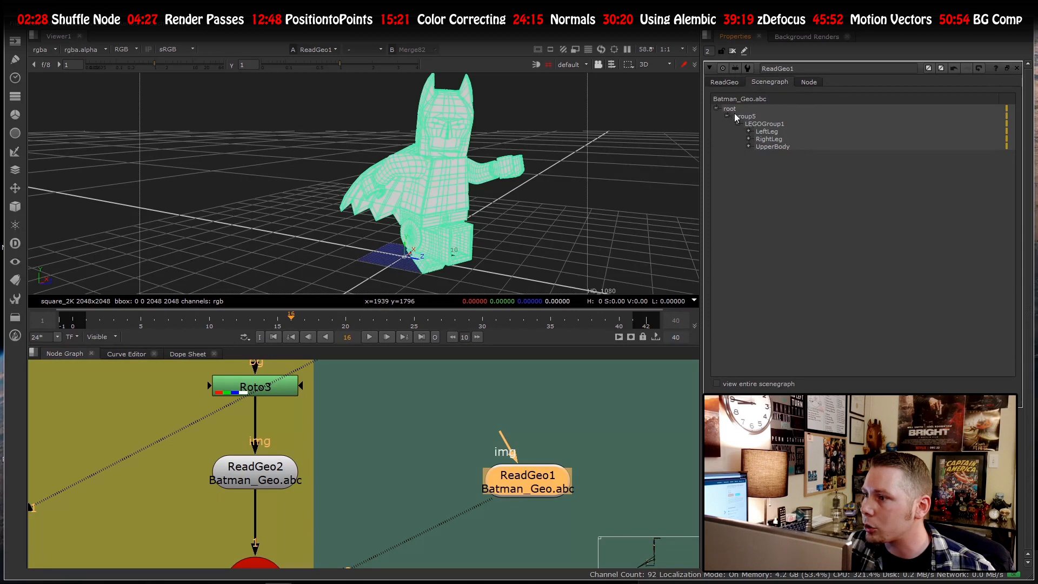
{"action": "left_click", "coordinate": [771, 125]}
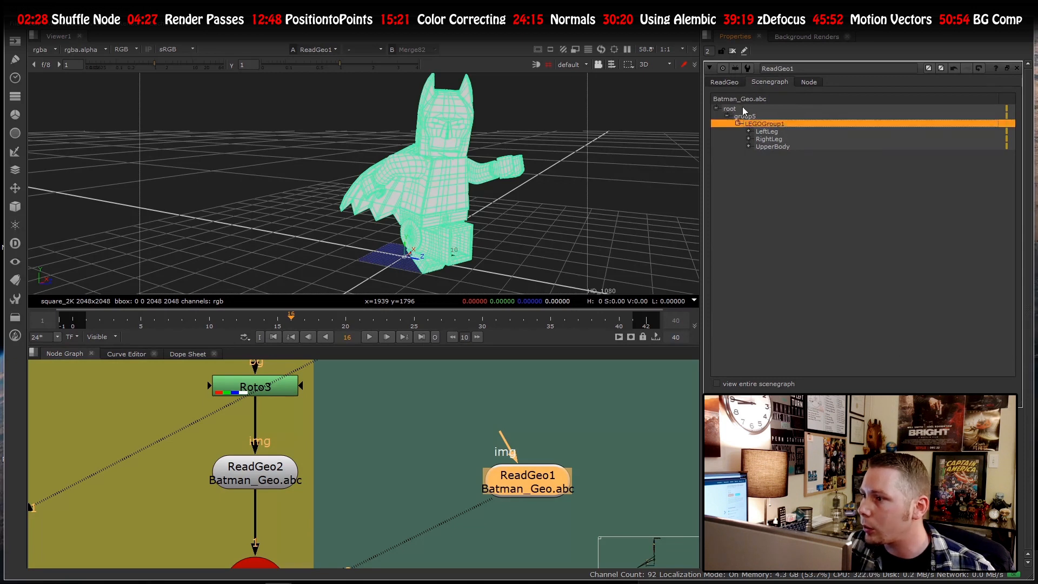
{"action": "left_click", "coordinate": [806, 132]}
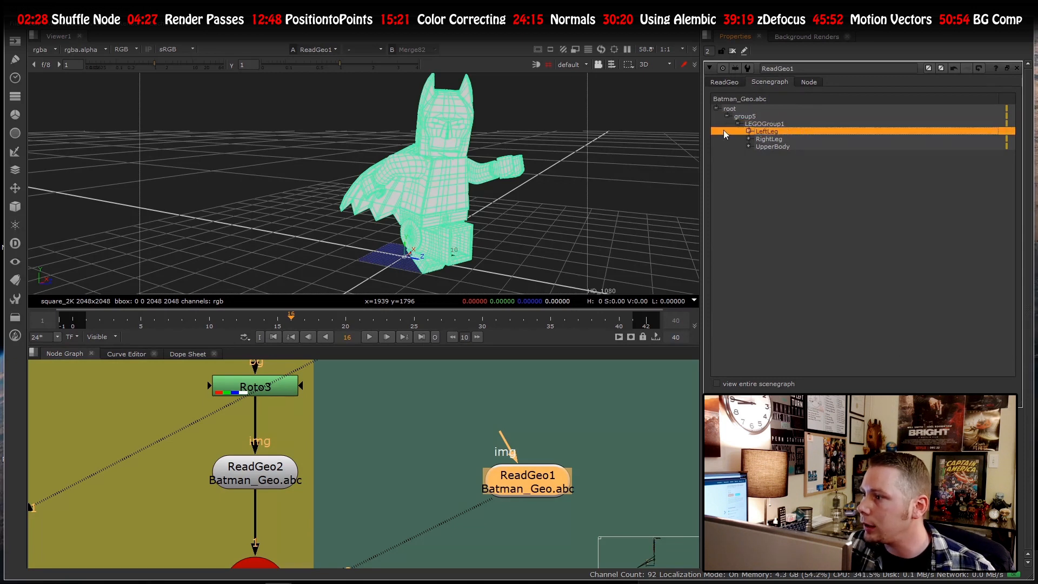
{"action": "left_click", "coordinate": [987, 142]}
{"action": "left_click", "coordinate": [1009, 140]}
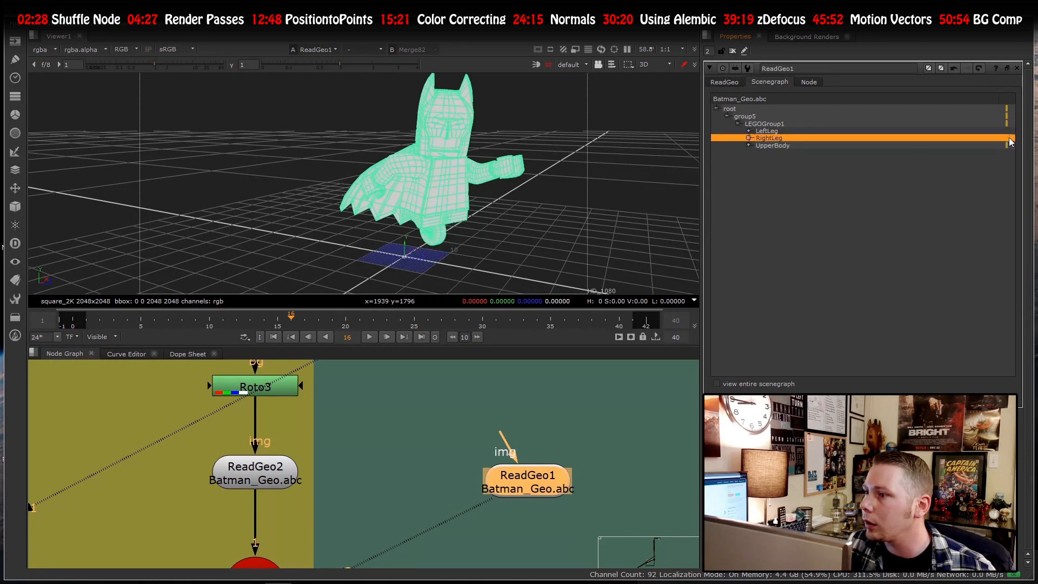
- Expand UpperBody and turn off its Body, Waist, Rt_Arm, Lt_Arm and Fabric parts
{"action": "left_click", "coordinate": [749, 146]}
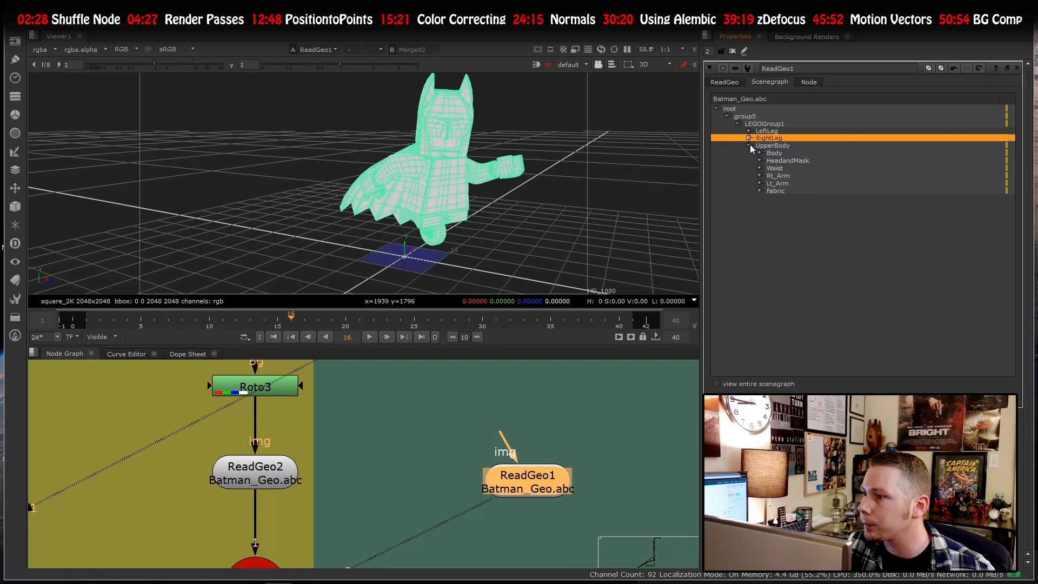
{"action": "left_click", "coordinate": [776, 154]}
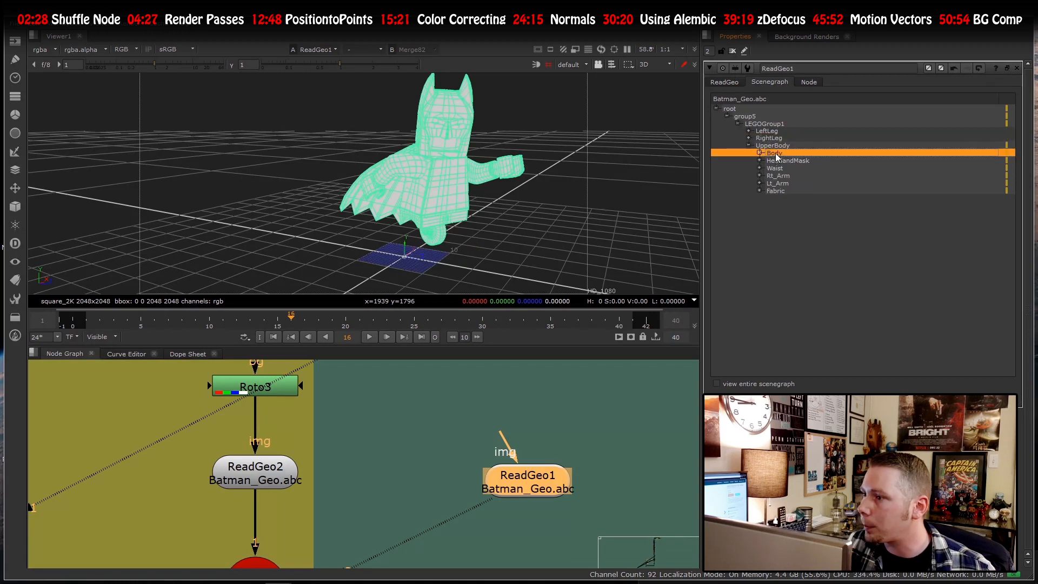
{"action": "left_click", "coordinate": [1008, 154]}
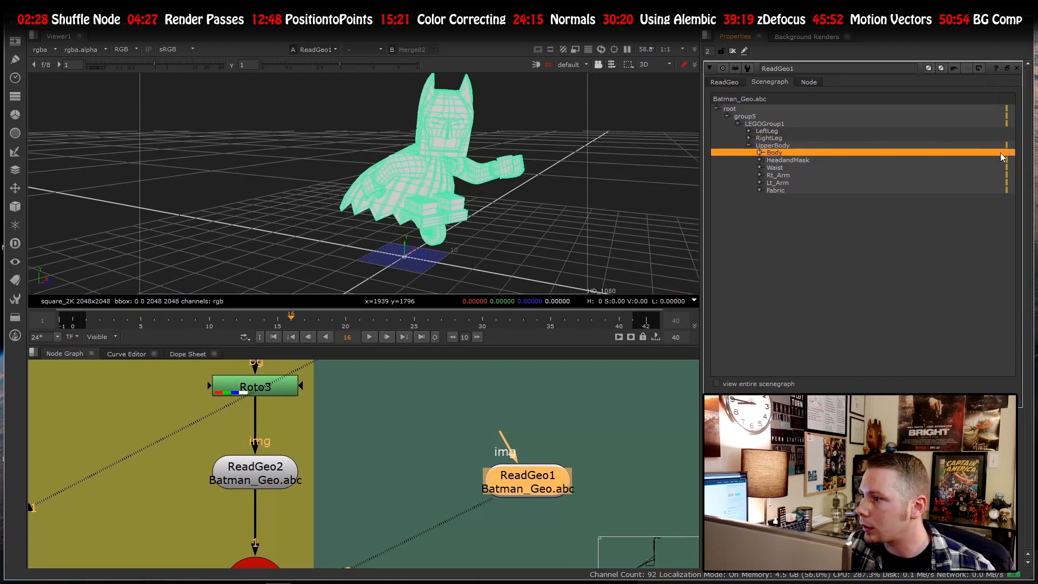
{"action": "left_click", "coordinate": [836, 171]}
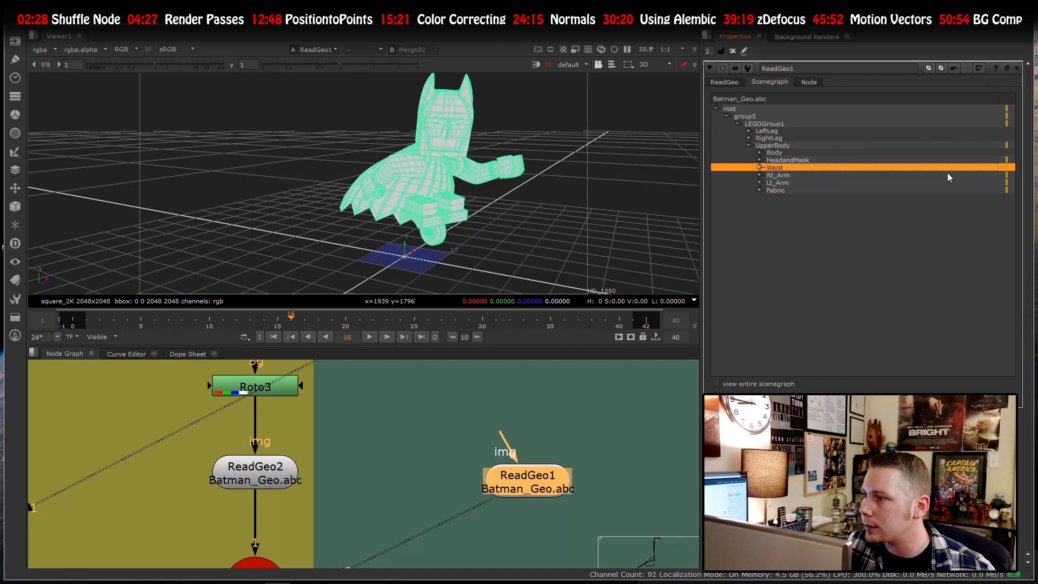
{"action": "left_click", "coordinate": [1008, 168]}
{"action": "left_click", "coordinate": [1008, 174]}
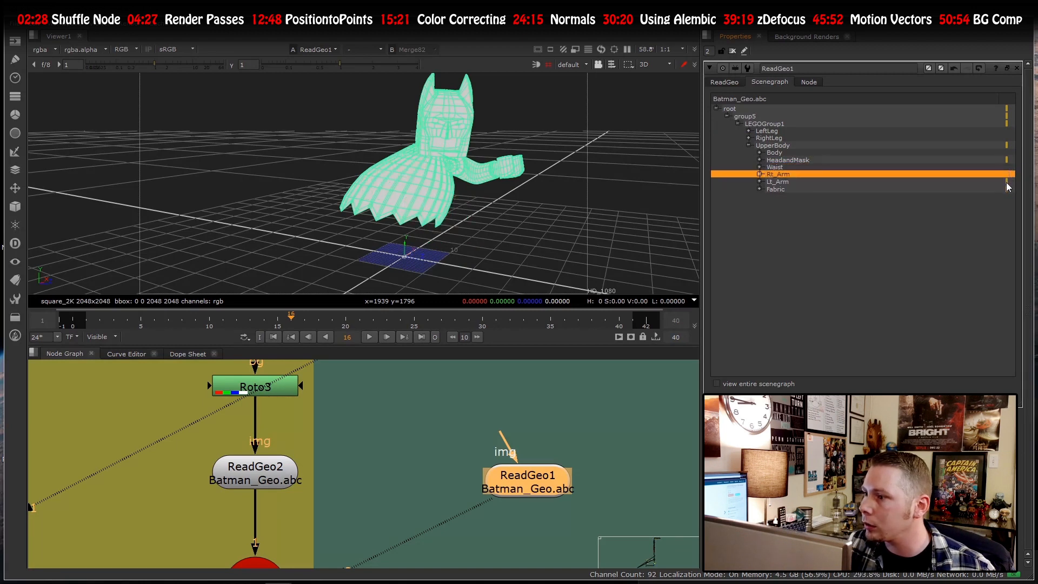
{"action": "left_click", "coordinate": [1007, 183]}
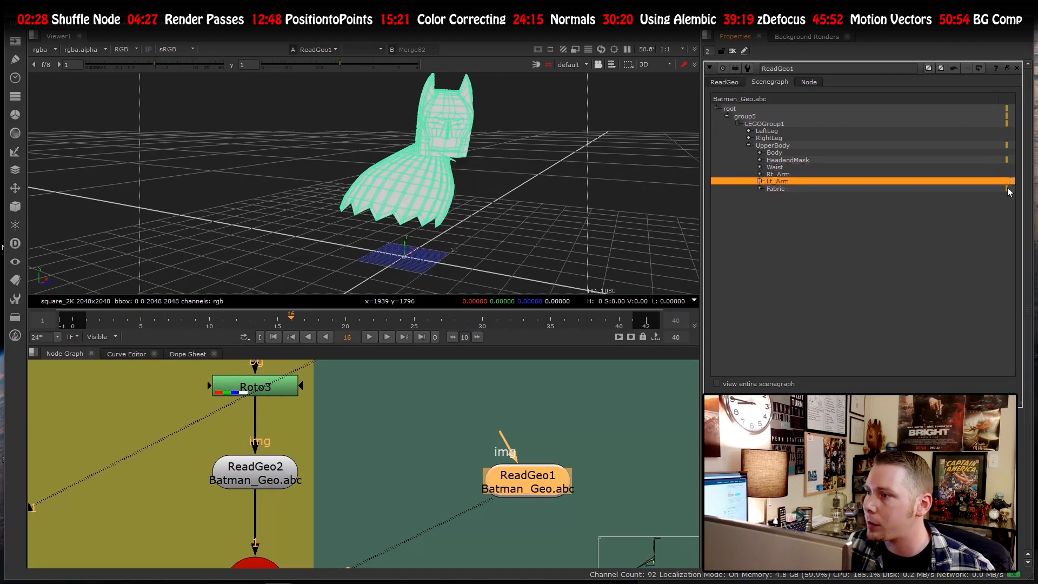
{"action": "left_click", "coordinate": [1008, 189]}
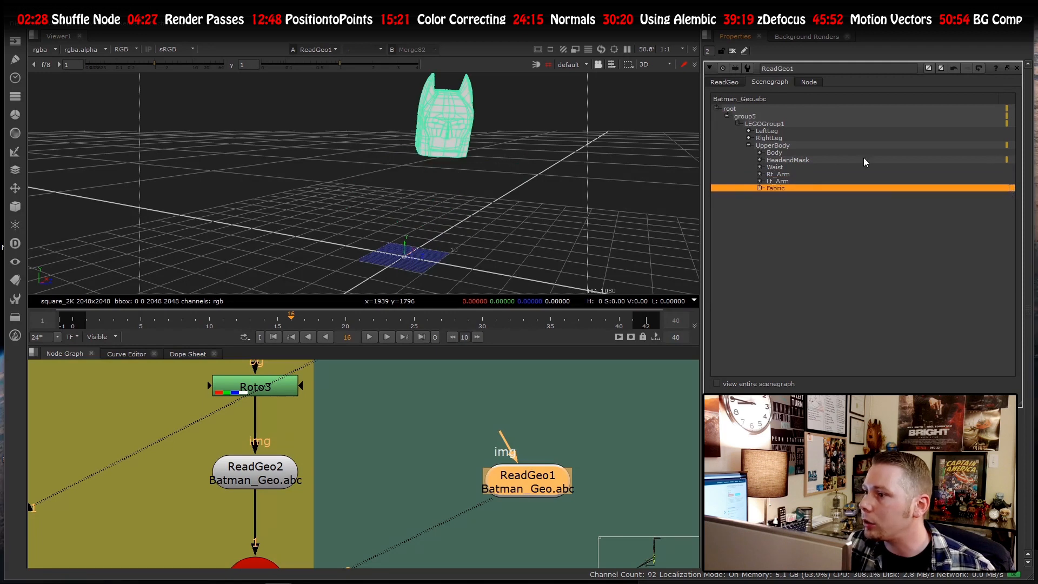
- Expand HeadandMask, turn off Mask so only Head remains, and scrub the timeline to frame 7
{"action": "left_click", "coordinate": [819, 161]}
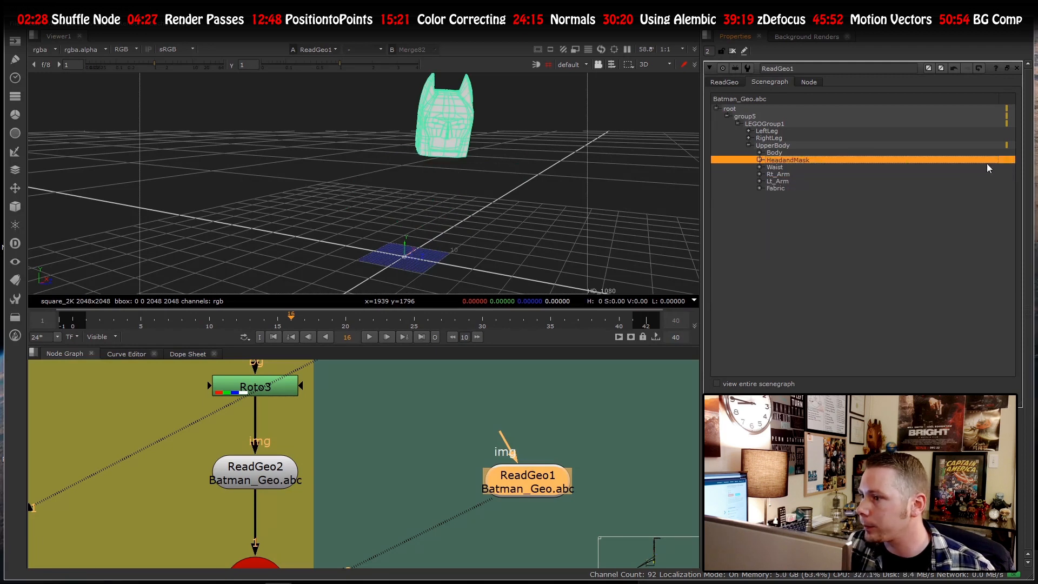
{"action": "left_click", "coordinate": [759, 160]}
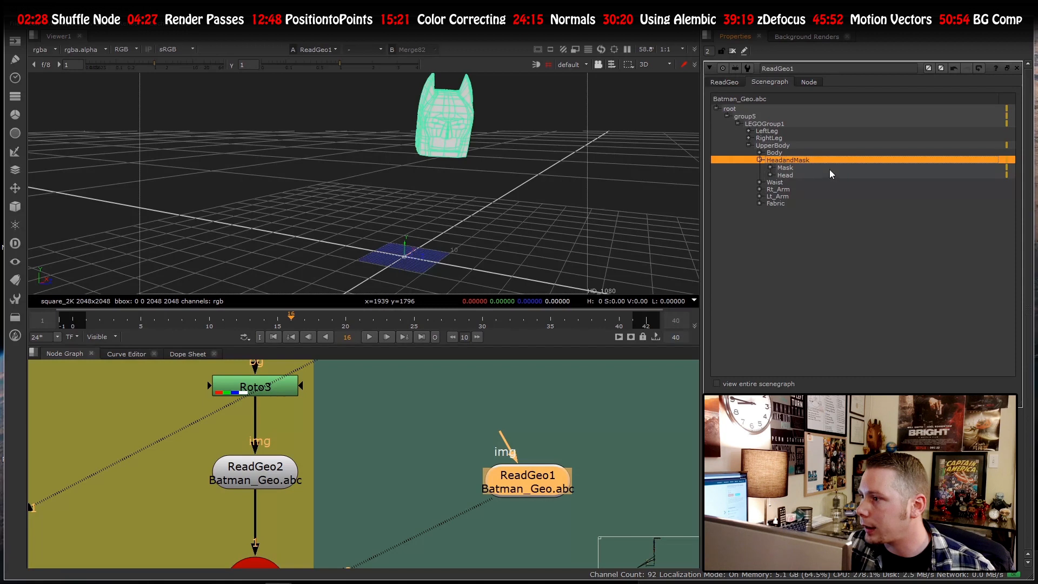
{"action": "left_click", "coordinate": [802, 175]}
{"action": "left_click", "coordinate": [814, 168]}
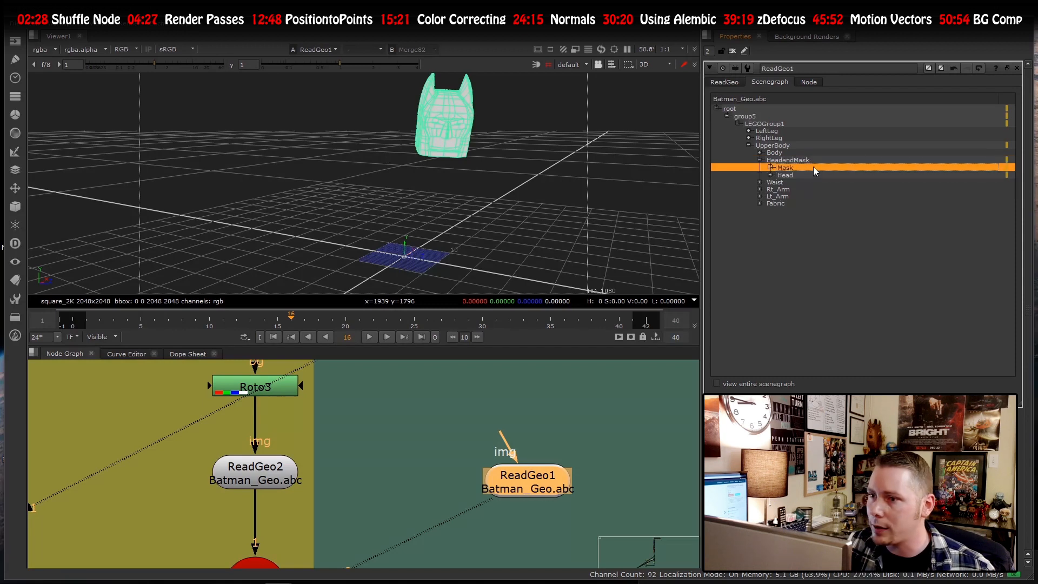
{"action": "left_click", "coordinate": [1006, 169]}
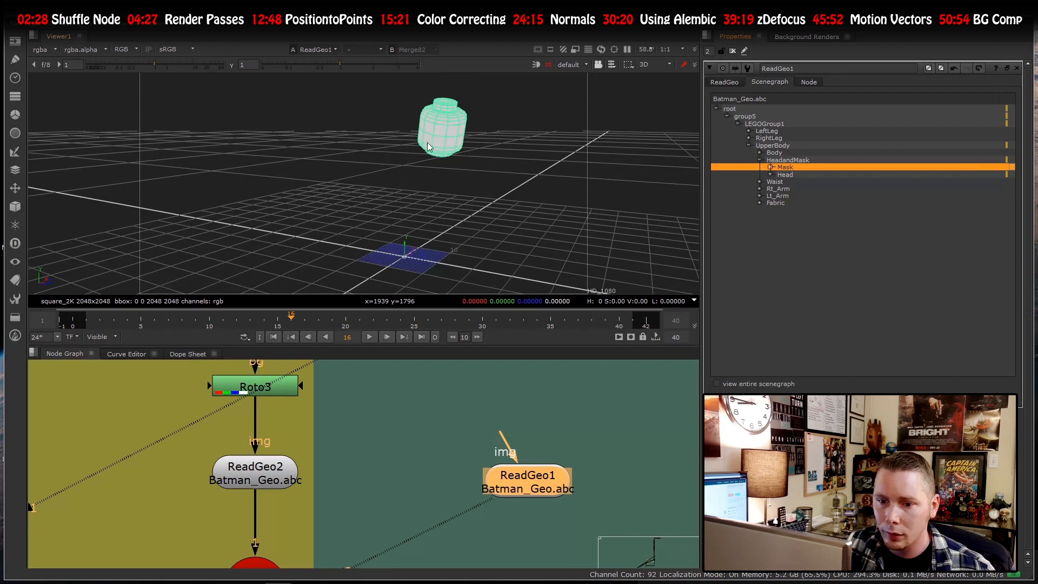
{"action": "left_click_drag", "start_coordinate": [101, 325], "coordinate": [172, 321]}
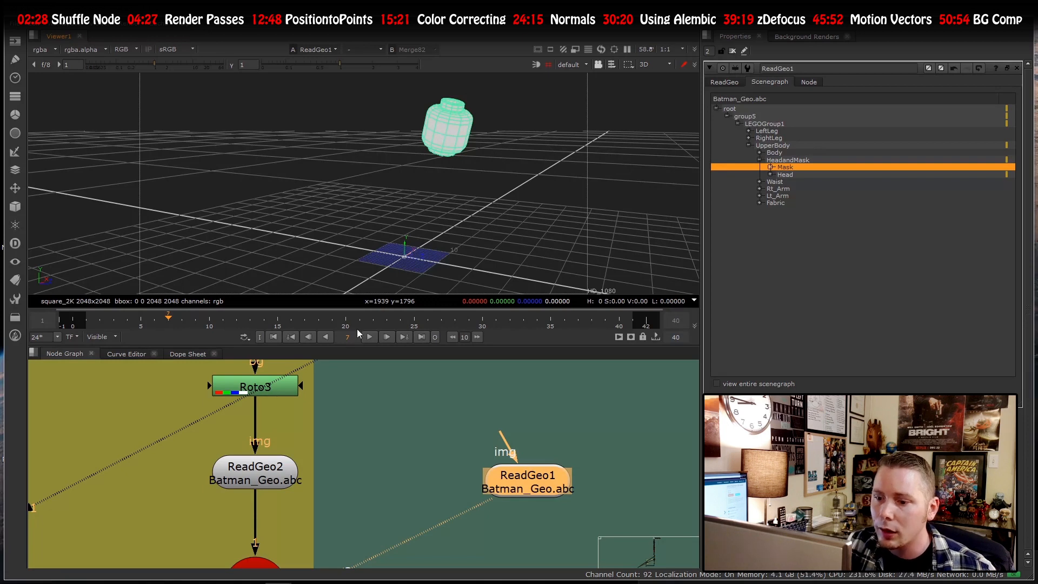
- View the LEGO_Diffuse.png texture in Read11 and the output of Reformat7, and bring up Reformat7's settings
{"action": "scroll", "coordinate": [350, 459], "scroll_direction": "down", "scroll_amount": 5}
{"action": "scroll", "coordinate": [310, 444], "scroll_direction": "up", "scroll_amount": 2}
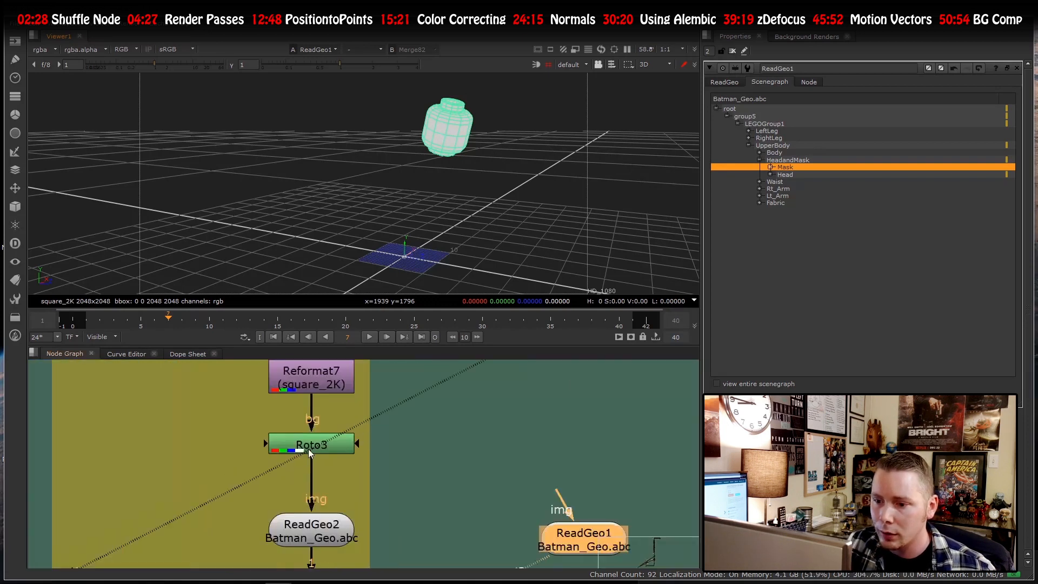
{"action": "scroll", "coordinate": [319, 466], "scroll_direction": "down", "scroll_amount": 2}
{"action": "left_click", "coordinate": [319, 389]}
{"action": "key", "text": "1"}
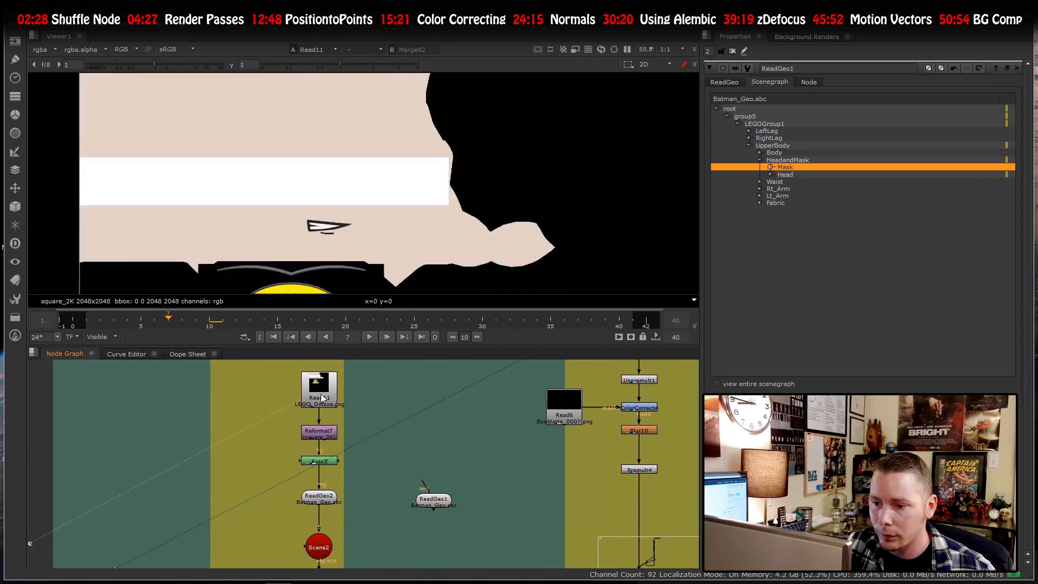
{"action": "left_click", "coordinate": [319, 434]}
{"action": "key", "text": "1"}
{"action": "scroll", "coordinate": [319, 435], "scroll_direction": "up", "scroll_amount": 1}
{"action": "double_click", "coordinate": [319, 434]}
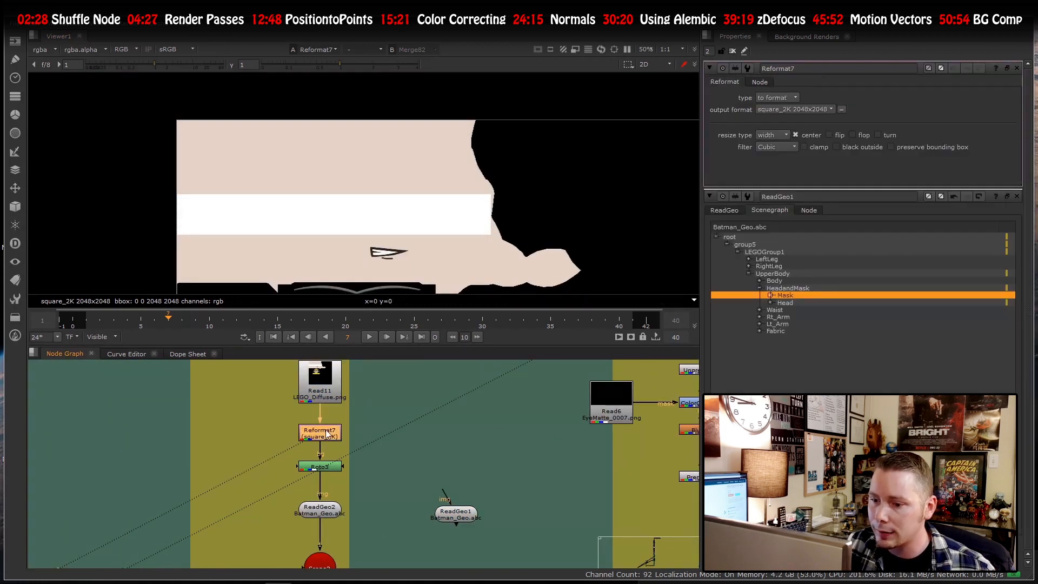
{"action": "scroll", "coordinate": [321, 463], "scroll_direction": "up", "scroll_amount": 2}
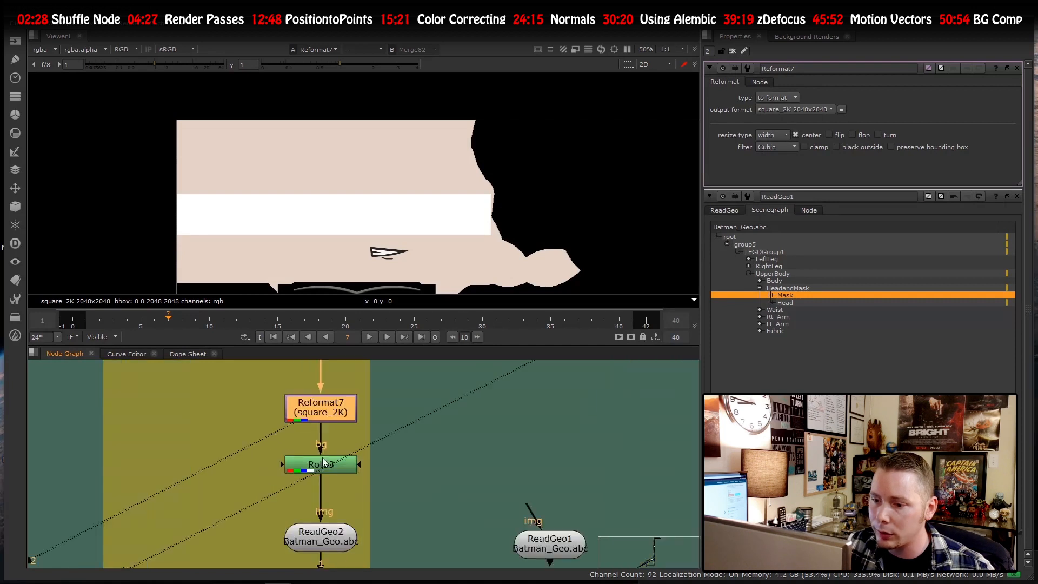
- View Roto3's output over the texture and bring up its settings to examine the eye shapes
{"action": "left_click", "coordinate": [311, 468]}
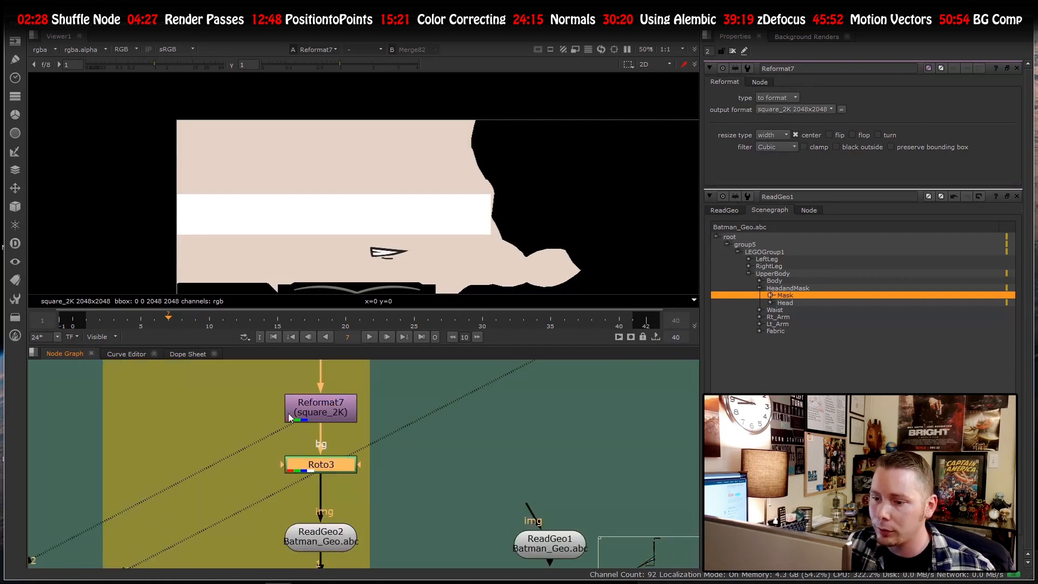
{"action": "key", "text": "1"}
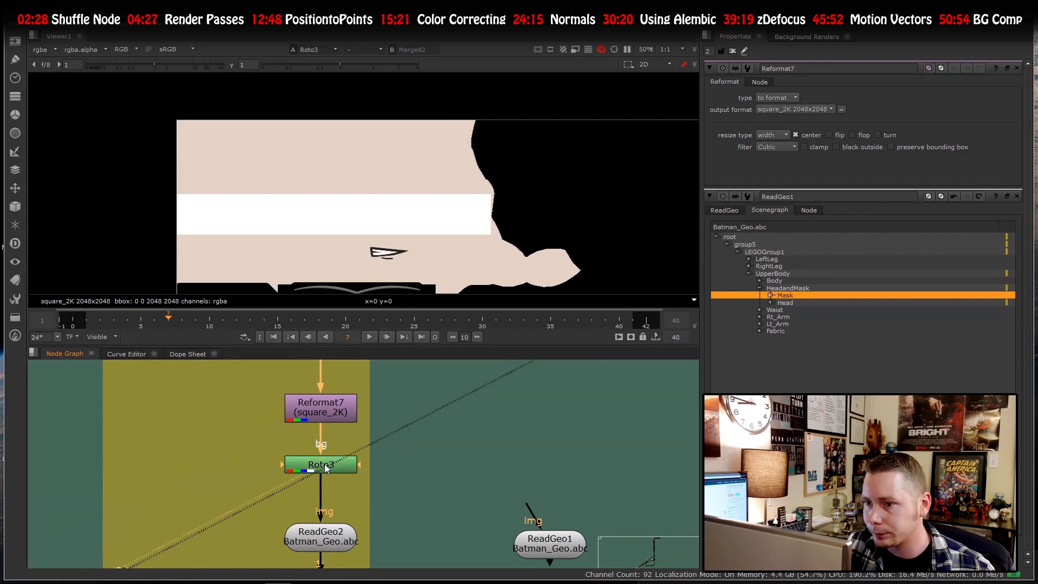
{"action": "double_click", "coordinate": [326, 467]}
{"action": "scroll", "coordinate": [414, 202], "scroll_direction": "down", "scroll_amount": 3}
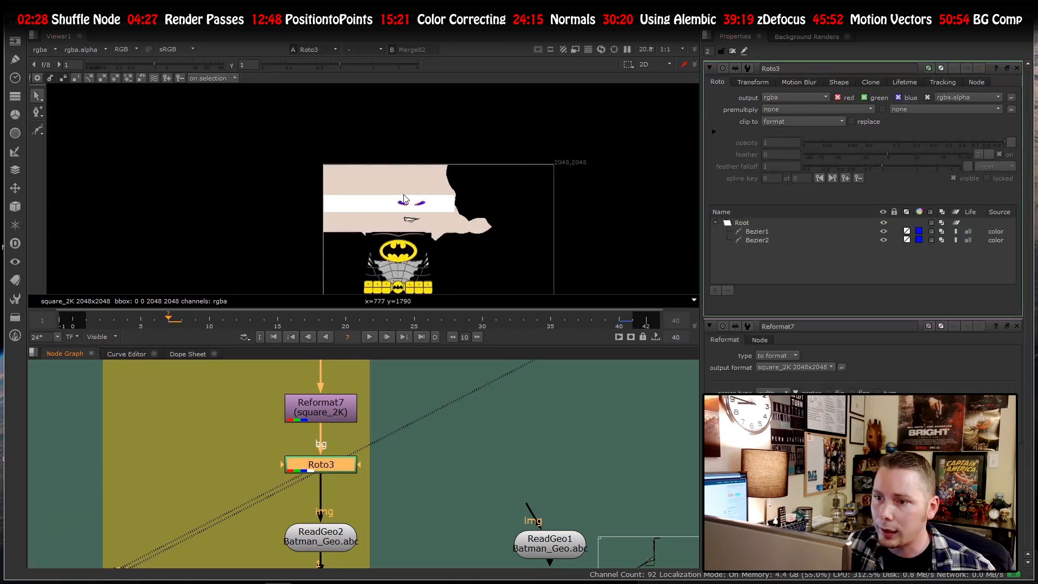
- Inspect the two eye shapes in Roto3's output up close, checking them in the alpha channel and against the texture
{"action": "scroll", "coordinate": [414, 220], "scroll_direction": "up", "scroll_amount": 3}
{"action": "scroll", "coordinate": [414, 219], "scroll_direction": "up", "scroll_amount": 5}
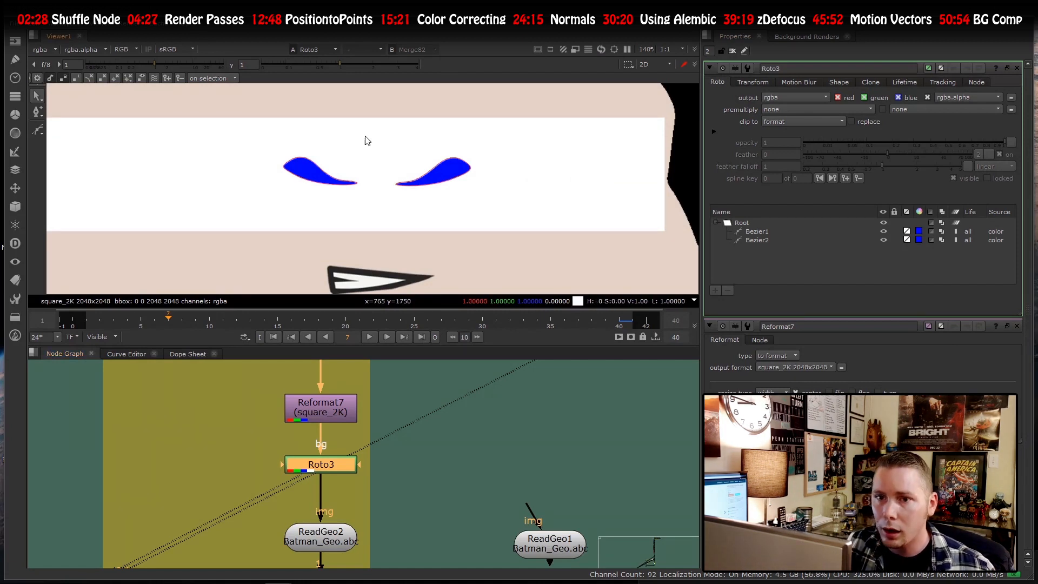
{"action": "key", "text": "a"}
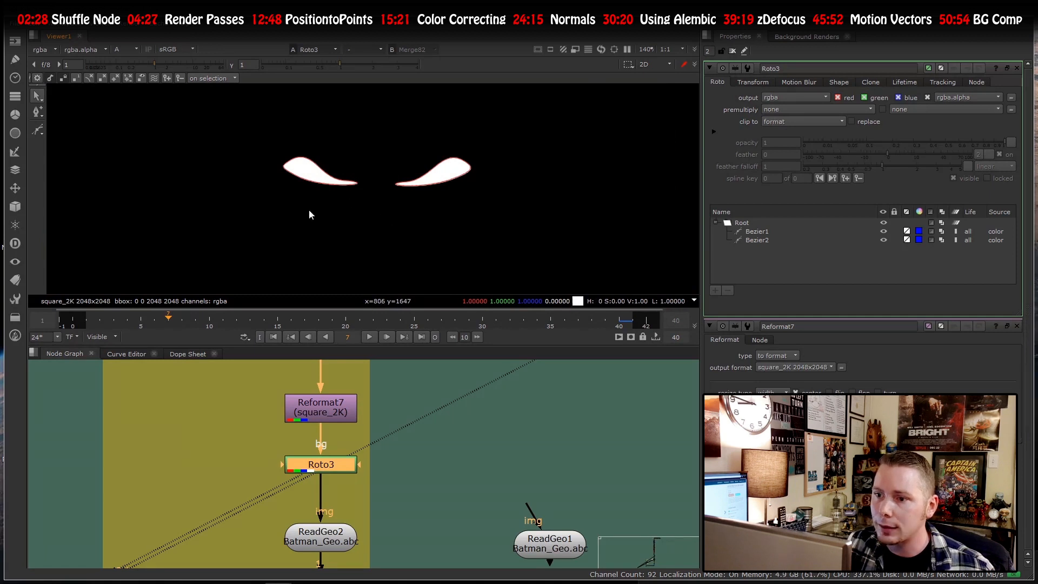
{"action": "key", "text": "a"}
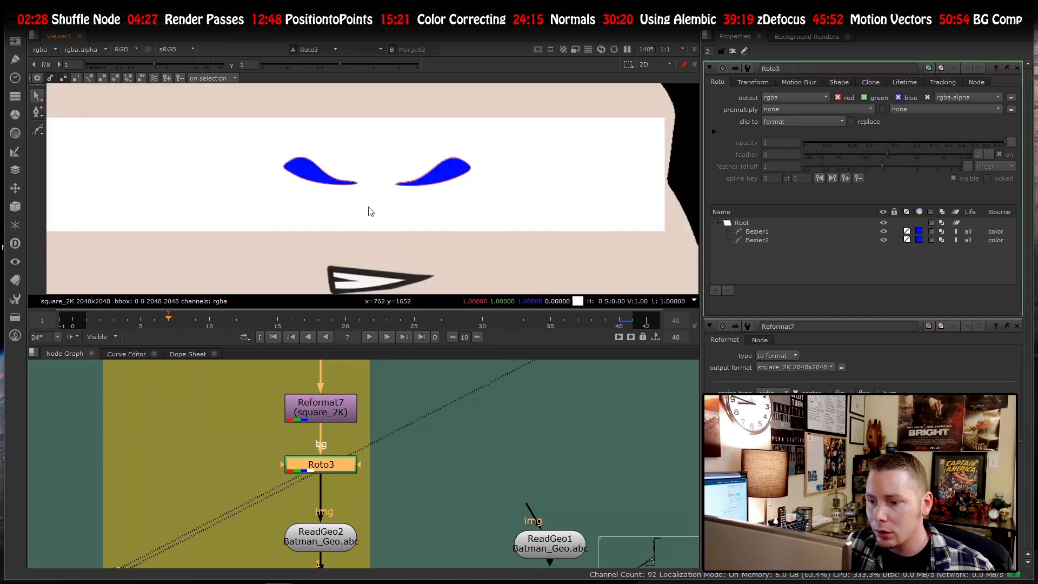
{"action": "scroll", "coordinate": [366, 464], "scroll_direction": "down", "scroll_amount": 3}
{"action": "scroll", "coordinate": [367, 464], "scroll_direction": "down", "scroll_amount": 3}
{"action": "scroll", "coordinate": [346, 465], "scroll_direction": "up", "scroll_amount": 5}
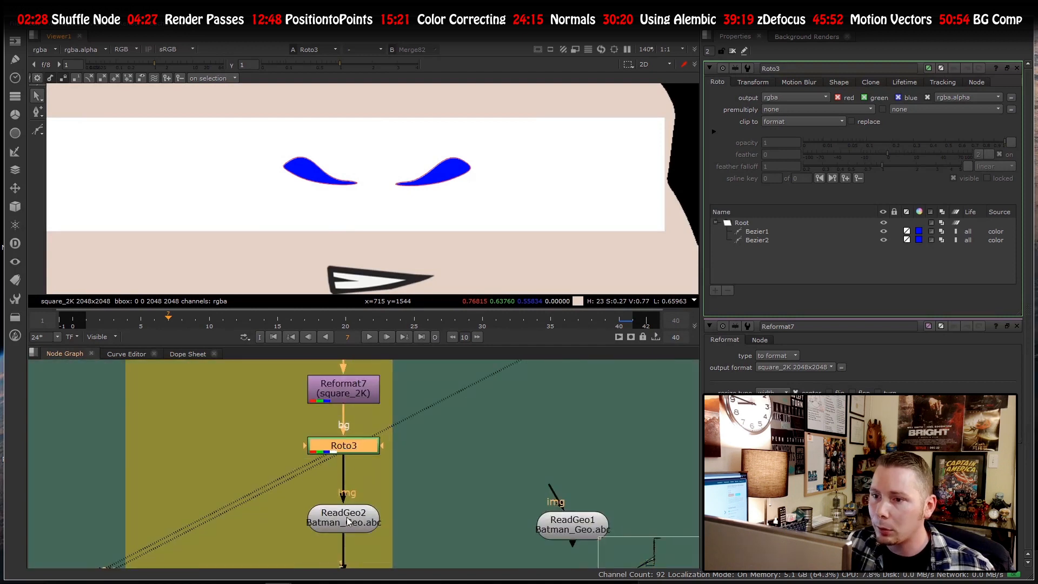
{"action": "scroll", "coordinate": [344, 493], "scroll_direction": "down", "scroll_amount": 3}
{"action": "scroll", "coordinate": [345, 493], "scroll_direction": "up", "scroll_amount": 4}
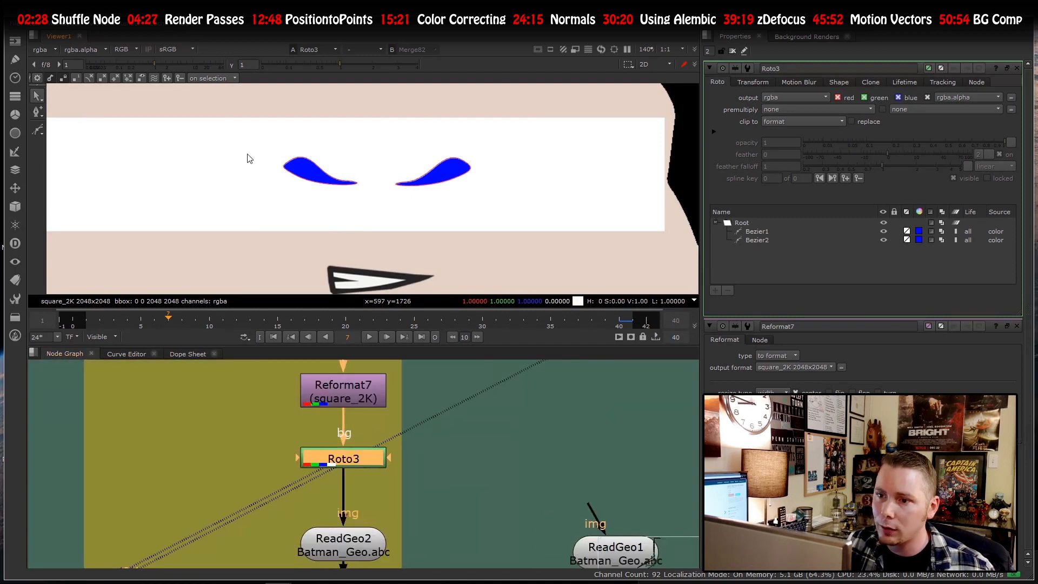
{"action": "scroll", "coordinate": [259, 141], "scroll_direction": "down", "scroll_amount": 3}
{"action": "scroll", "coordinate": [274, 119], "scroll_direction": "down", "scroll_amount": 2}
{"action": "scroll", "coordinate": [278, 120], "scroll_direction": "up", "scroll_amount": 4}
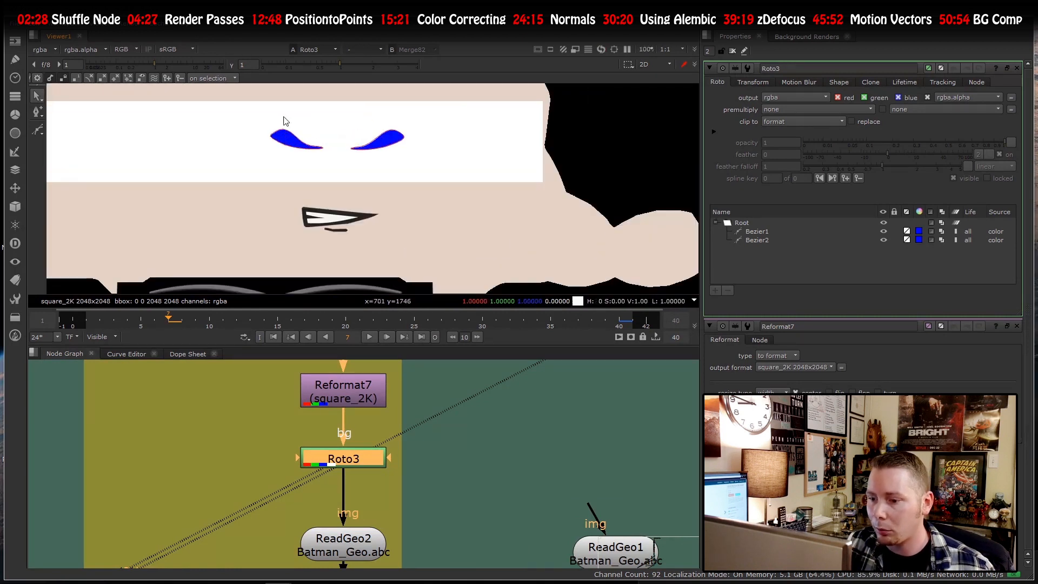
- Follow the Eye Matte branch below ReadGeo2 to its Scene2 and Camera2 nodes
{"action": "scroll", "coordinate": [356, 462], "scroll_direction": "down", "scroll_amount": 3}
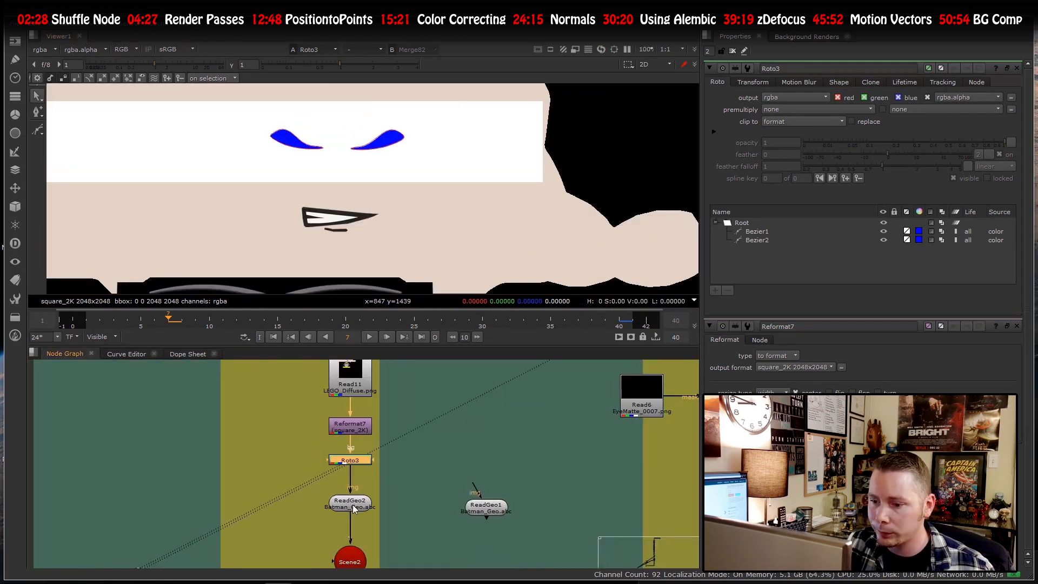
{"action": "scroll", "coordinate": [347, 454], "scroll_direction": "down", "scroll_amount": 2}
{"action": "scroll", "coordinate": [340, 498], "scroll_direction": "up", "scroll_amount": 5}
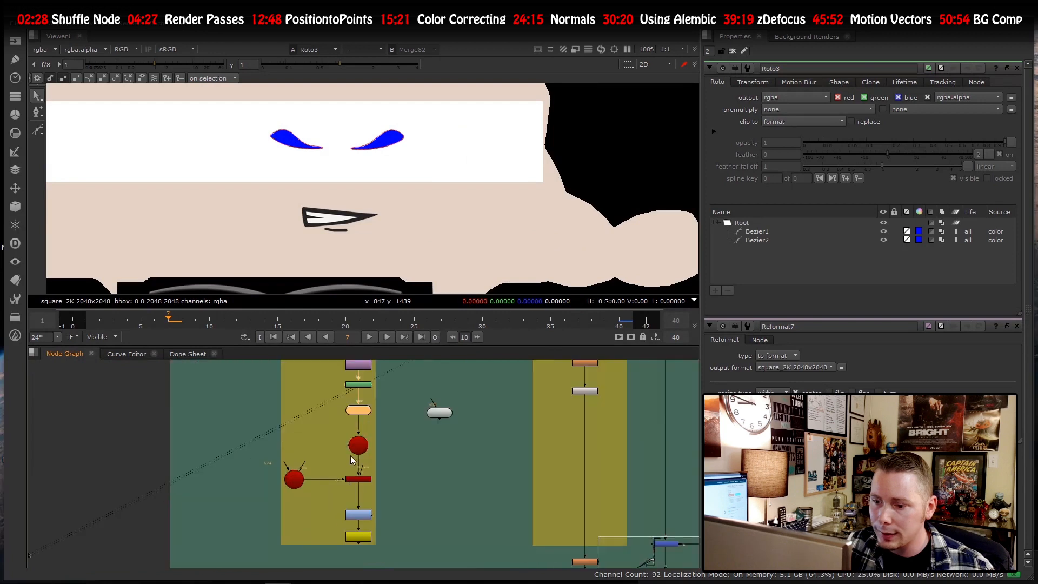
{"action": "left_click", "coordinate": [362, 444]}
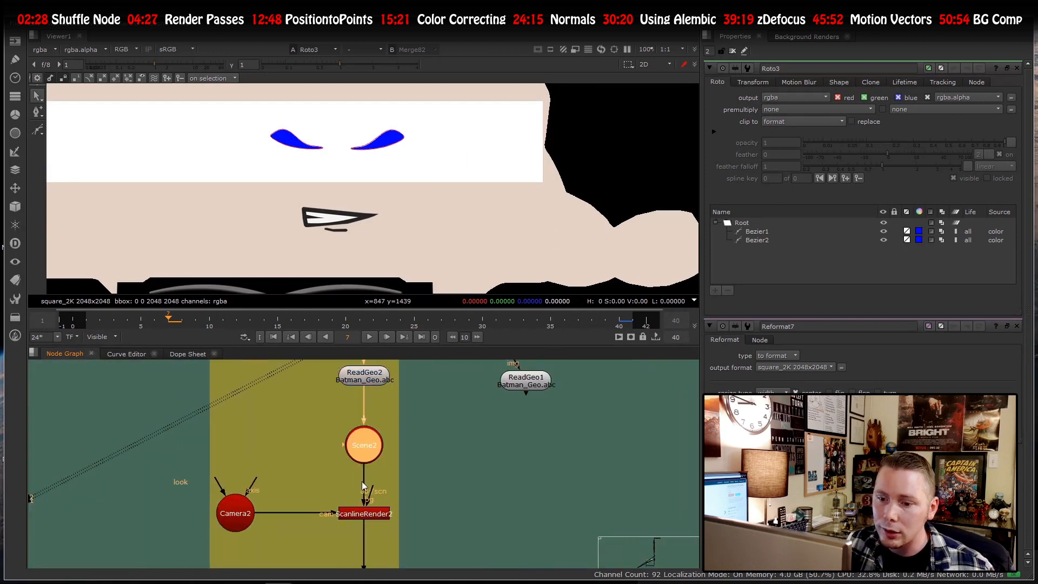
{"action": "scroll", "coordinate": [357, 482], "scroll_direction": "down", "scroll_amount": 3}
{"action": "scroll", "coordinate": [340, 484], "scroll_direction": "up", "scroll_amount": 3}
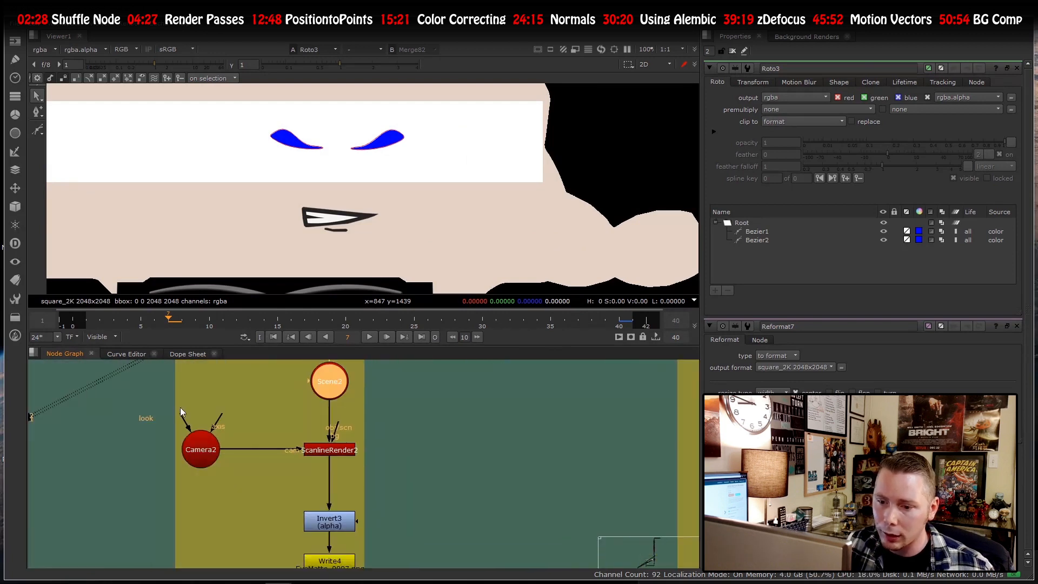
{"action": "left_click", "coordinate": [201, 444]}
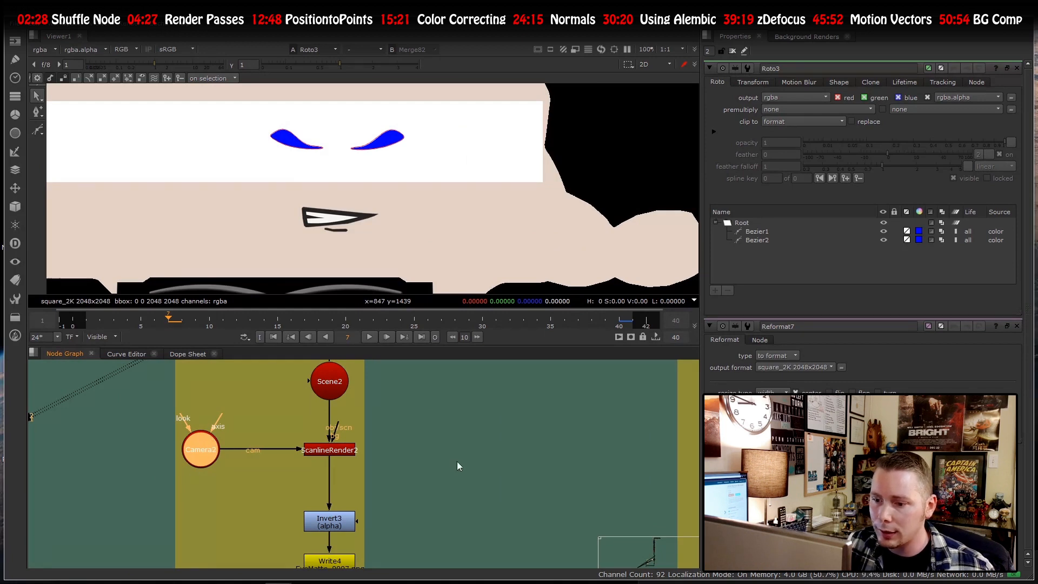
- View ScanlineRender2's output with the whole frame fitted in the viewer
{"action": "left_click", "coordinate": [328, 452]}
{"action": "key", "text": "1"}
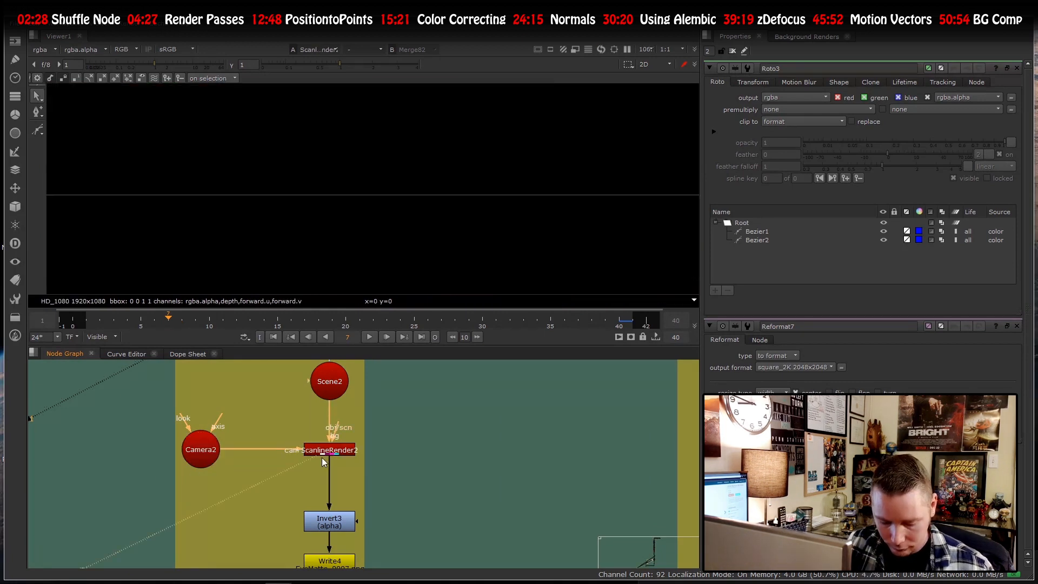
{"action": "scroll", "coordinate": [371, 174], "scroll_direction": "down", "scroll_amount": 5}
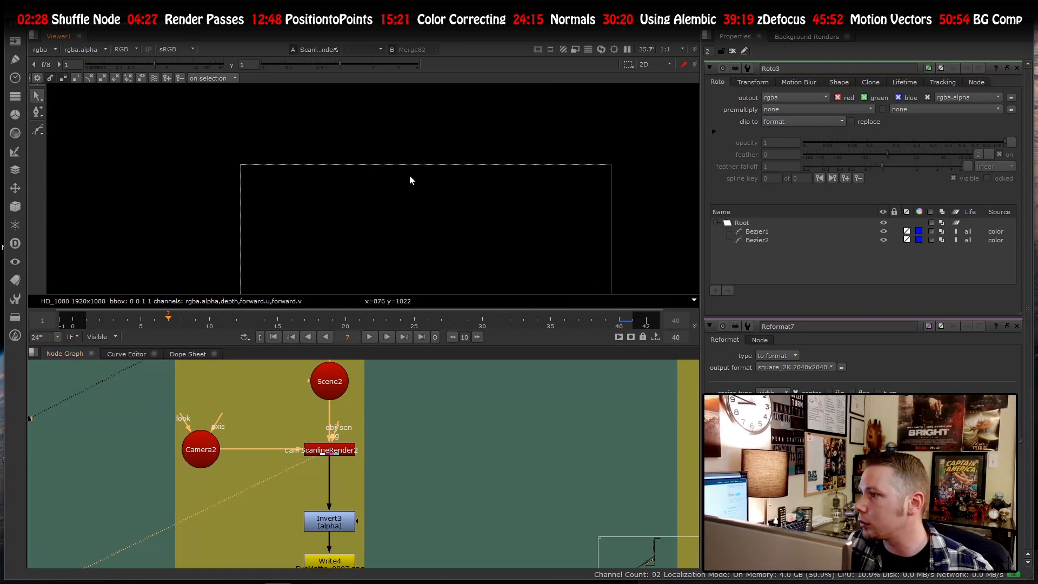
{"action": "key", "text": "f"}
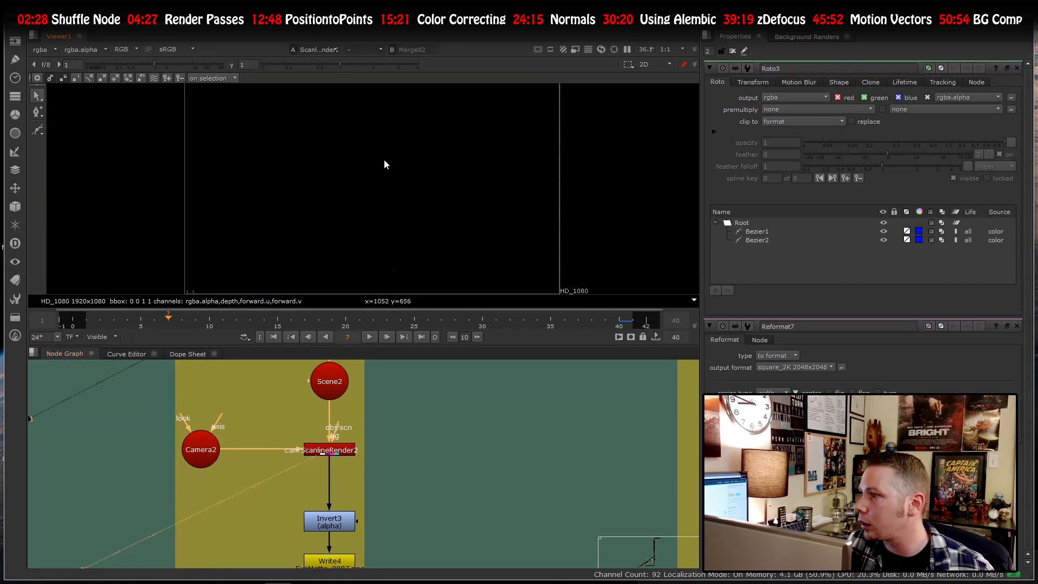
- Close the open node settings, then bring up ScanlineRender2's and review its MultiSample and main render options
{"action": "left_click", "coordinate": [1016, 68]}
{"action": "left_click", "coordinate": [320, 451]}
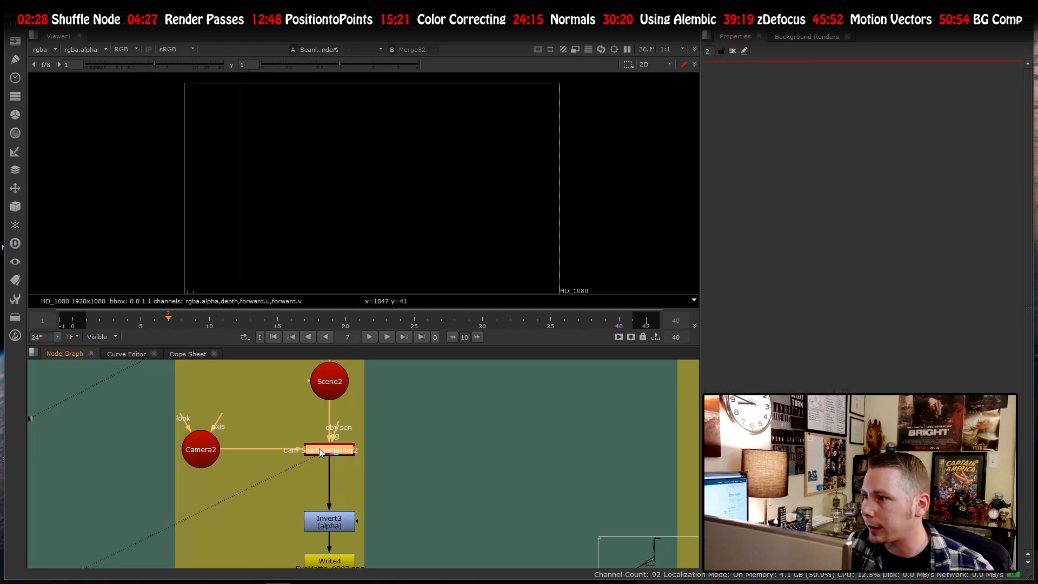
{"action": "double_click", "coordinate": [320, 451]}
{"action": "left_click", "coordinate": [790, 81]}
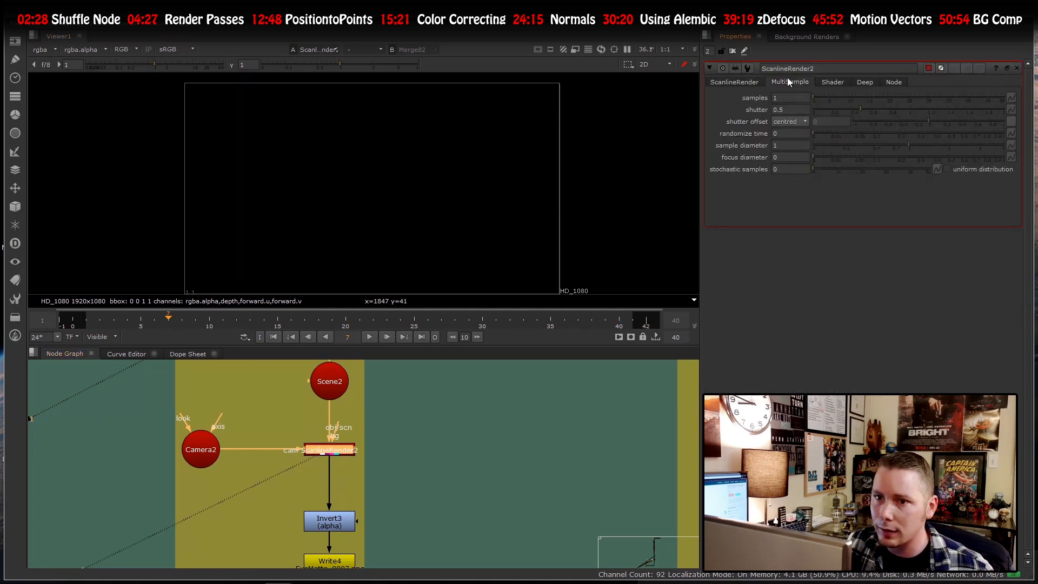
{"action": "left_click", "coordinate": [747, 86]}
- Check the alpha channel of ScanlineRender2's output in the viewer
{"action": "key", "text": "a"}
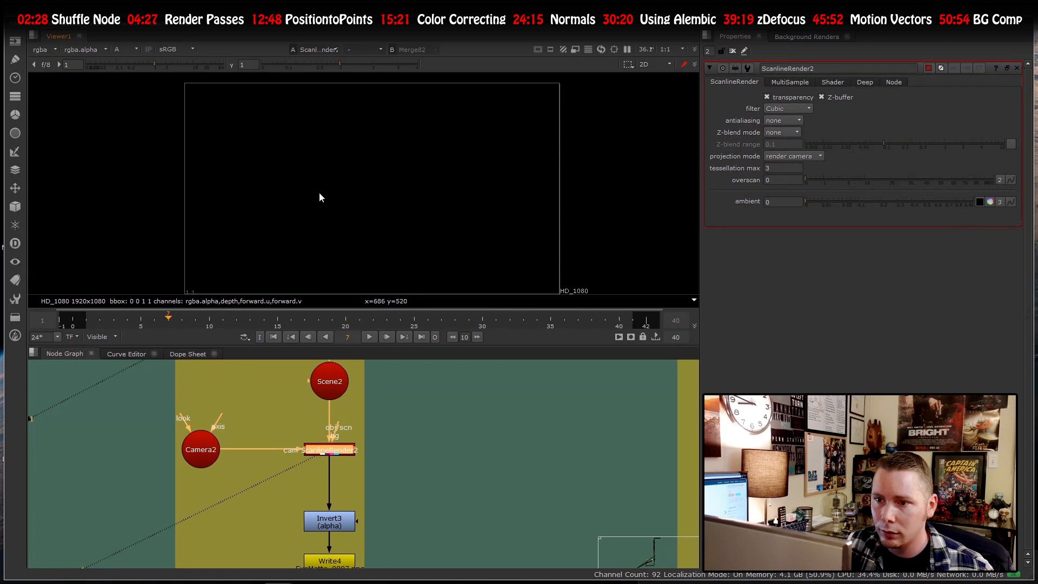
{"action": "left_click", "coordinate": [329, 447]}
{"action": "key", "text": "1"}
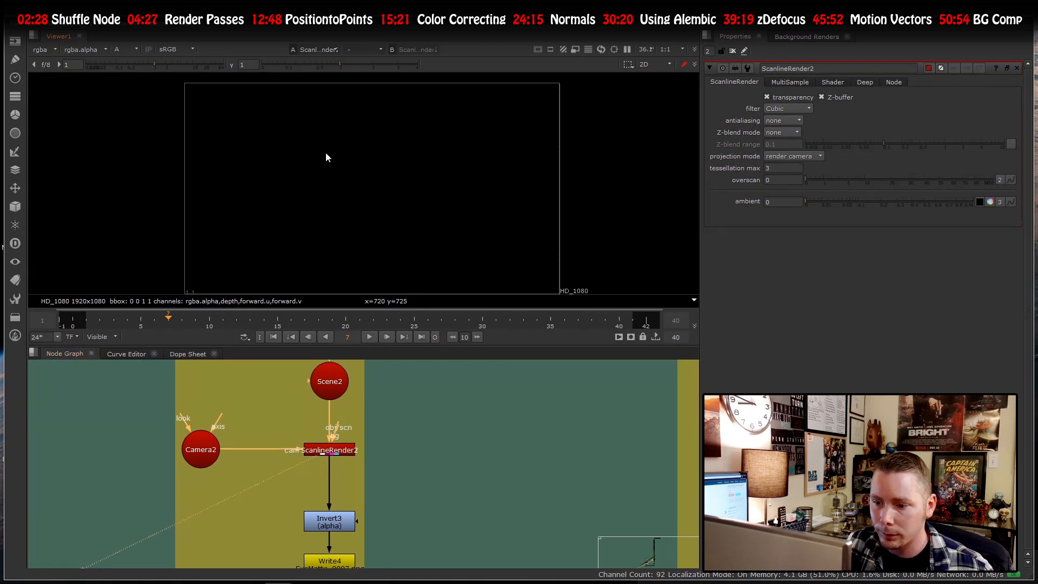
- Reopen Roto3's settings to recheck its output options and trace the branch back down to ScanlineRender2
{"action": "scroll", "coordinate": [307, 488], "scroll_direction": "down", "scroll_amount": 5}
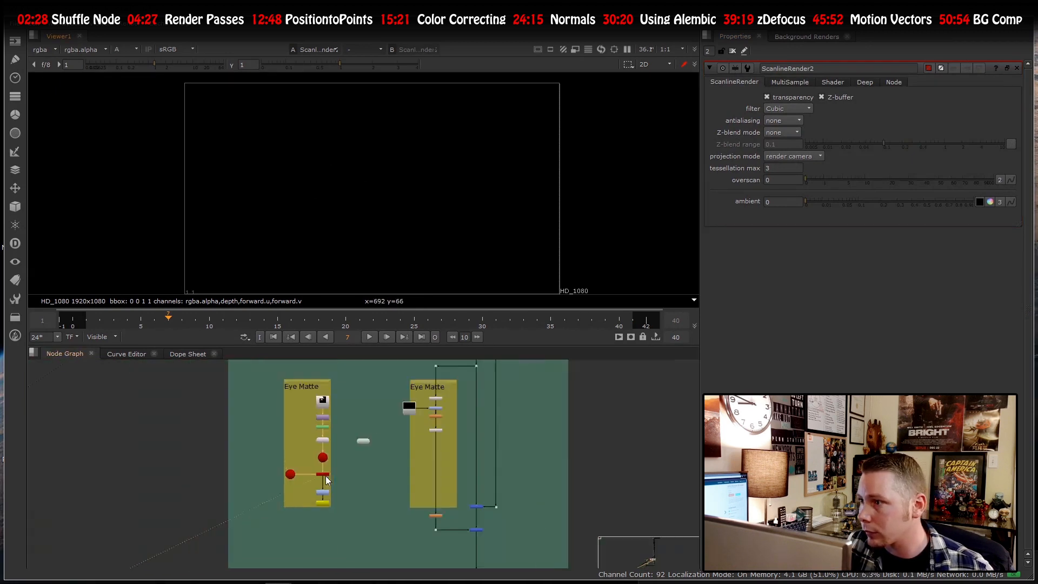
{"action": "scroll", "coordinate": [311, 431], "scroll_direction": "up", "scroll_amount": 5}
{"action": "double_click", "coordinate": [347, 419]}
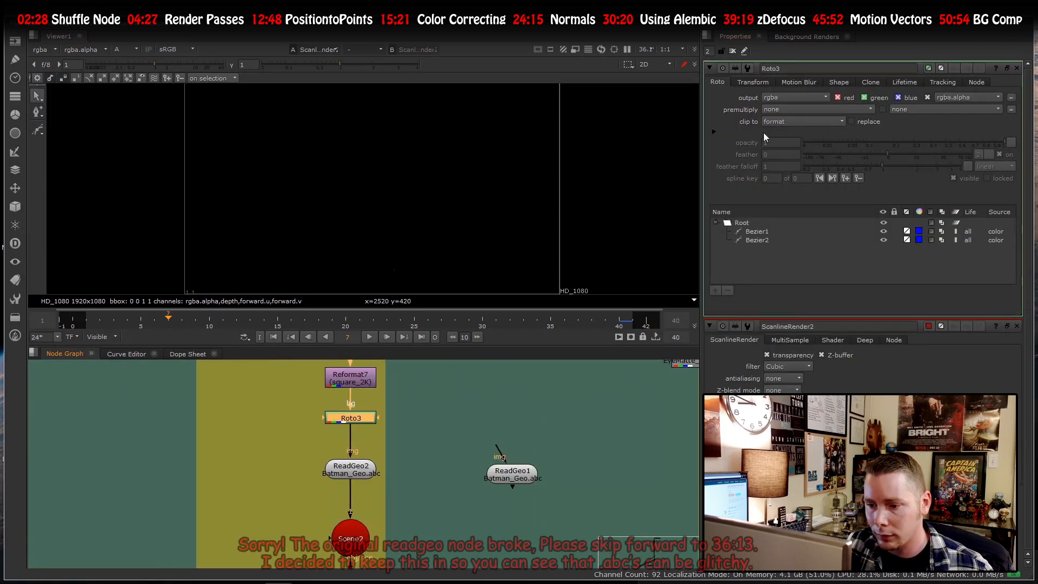
{"action": "scroll", "coordinate": [324, 380], "scroll_direction": "down", "scroll_amount": 4}
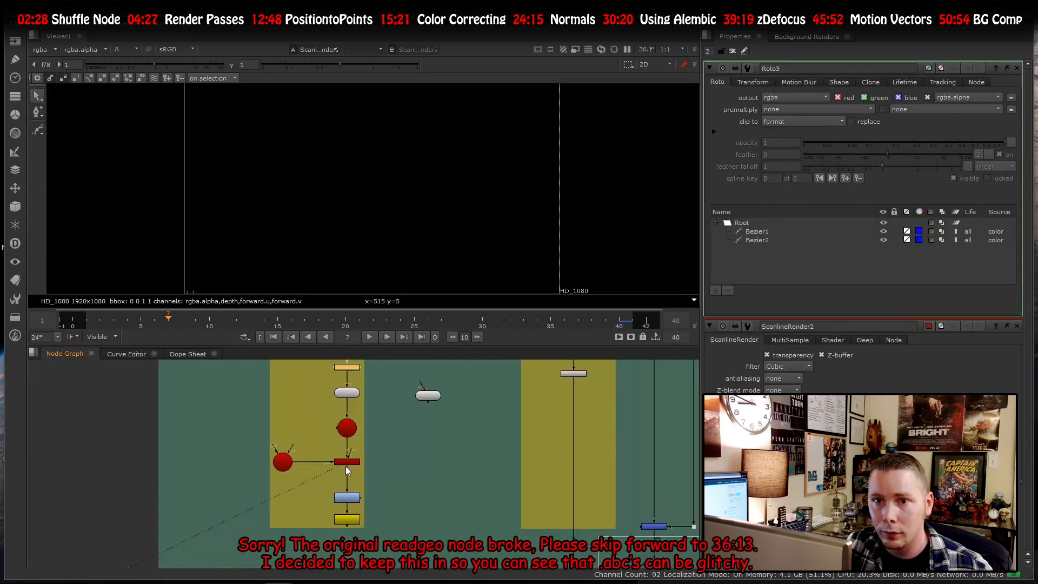
{"action": "scroll", "coordinate": [345, 466], "scroll_direction": "up", "scroll_amount": 3}
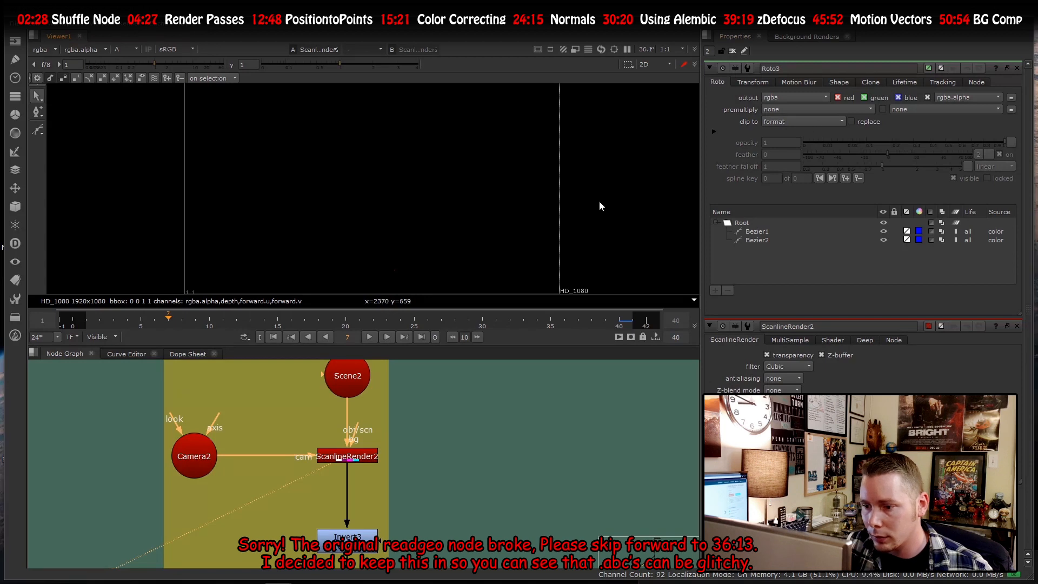
- Open ReadGeo2's scenegraph, expand UpperBody, HeadandMask and Head, and turn on HeadShape
{"action": "scroll", "coordinate": [367, 516], "scroll_direction": "down", "scroll_amount": 8}
{"action": "scroll", "coordinate": [357, 426], "scroll_direction": "up", "scroll_amount": 5}
{"action": "double_click", "coordinate": [368, 474]}
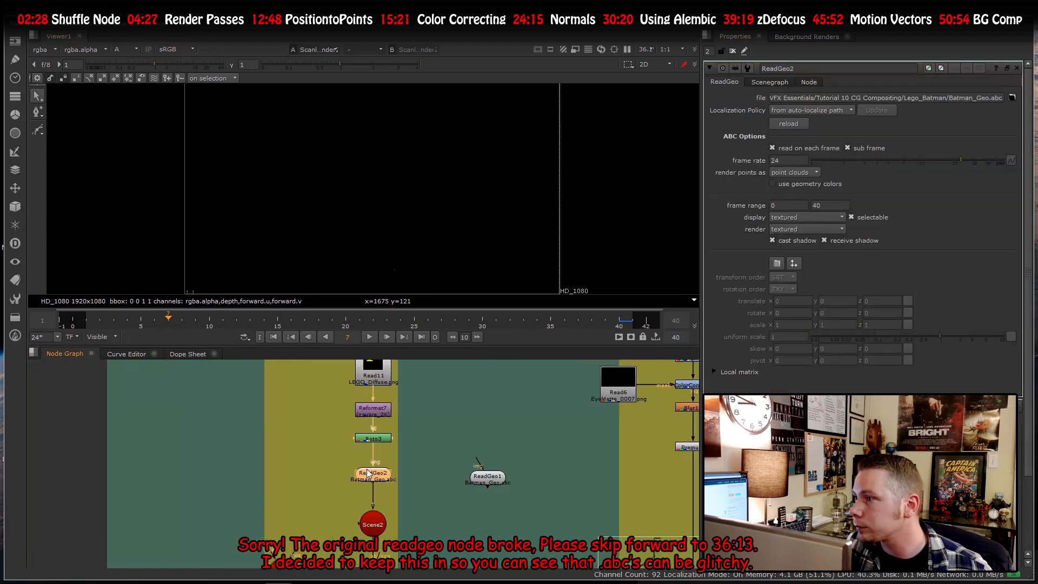
{"action": "left_click", "coordinate": [773, 82]}
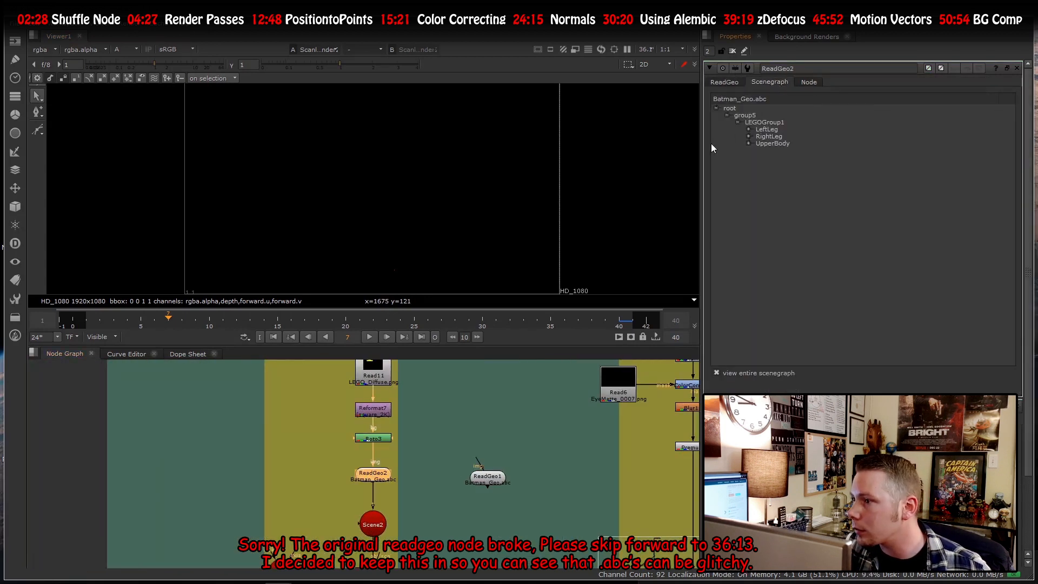
{"action": "left_click", "coordinate": [749, 143]}
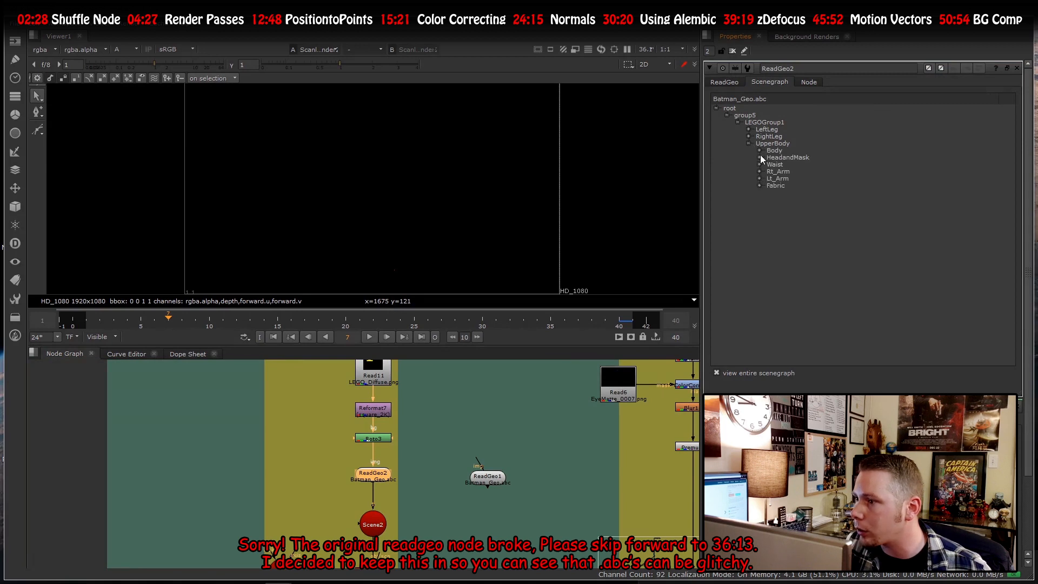
{"action": "left_click", "coordinate": [759, 157]}
{"action": "left_click", "coordinate": [770, 171]}
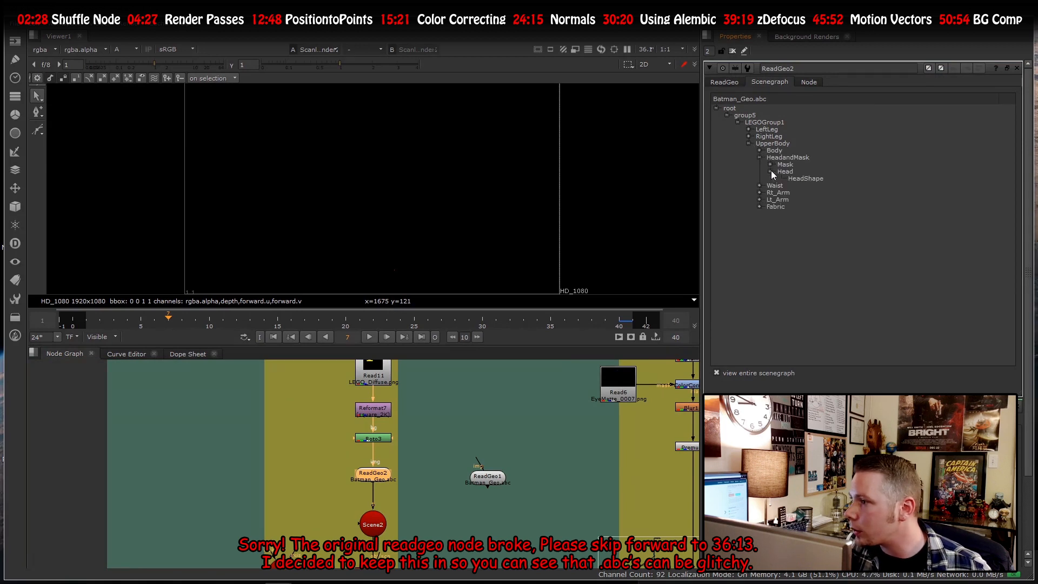
{"action": "left_click", "coordinate": [819, 179]}
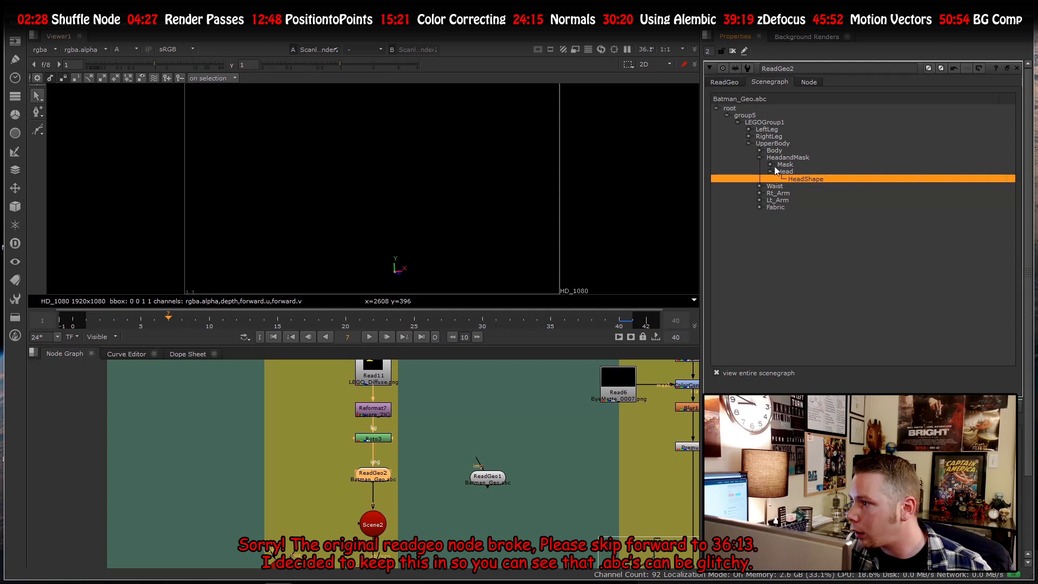
- Turn on group5 with all its parts, then switch LEGOGroup1 off and back on
{"action": "left_click", "coordinate": [770, 115]}
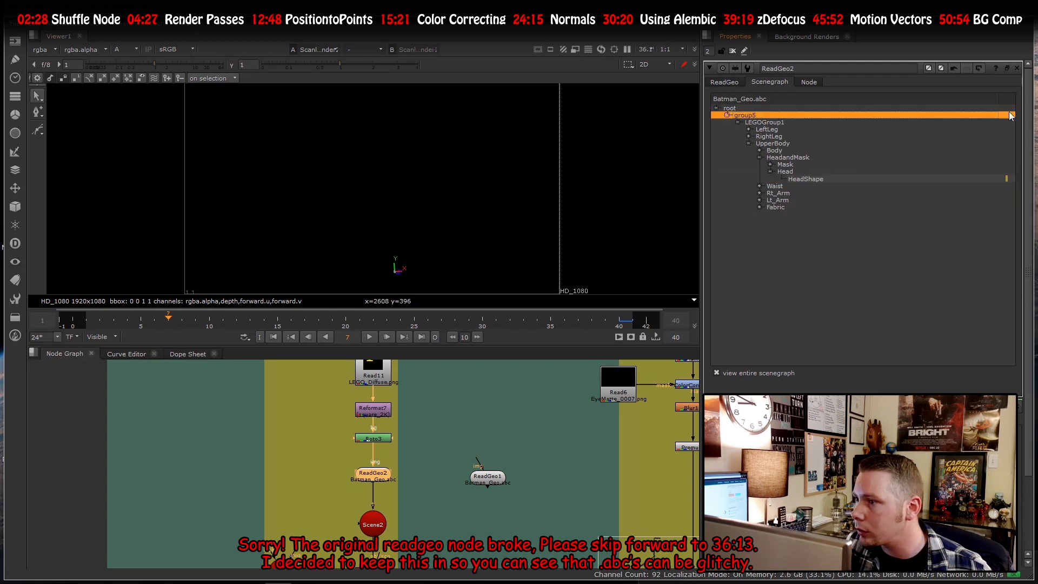
{"action": "left_click", "coordinate": [780, 129]}
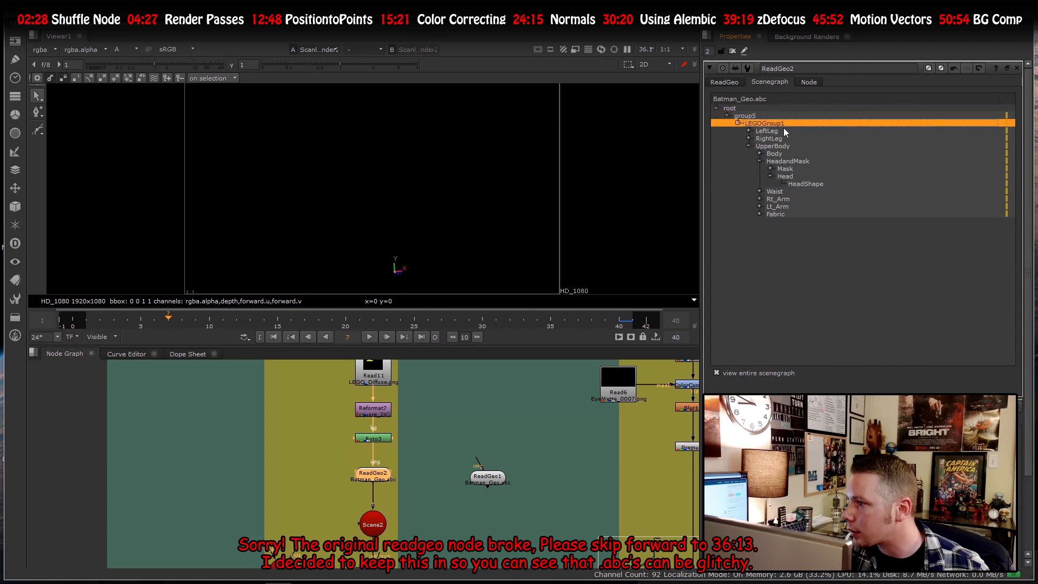
{"action": "left_click", "coordinate": [1004, 125]}
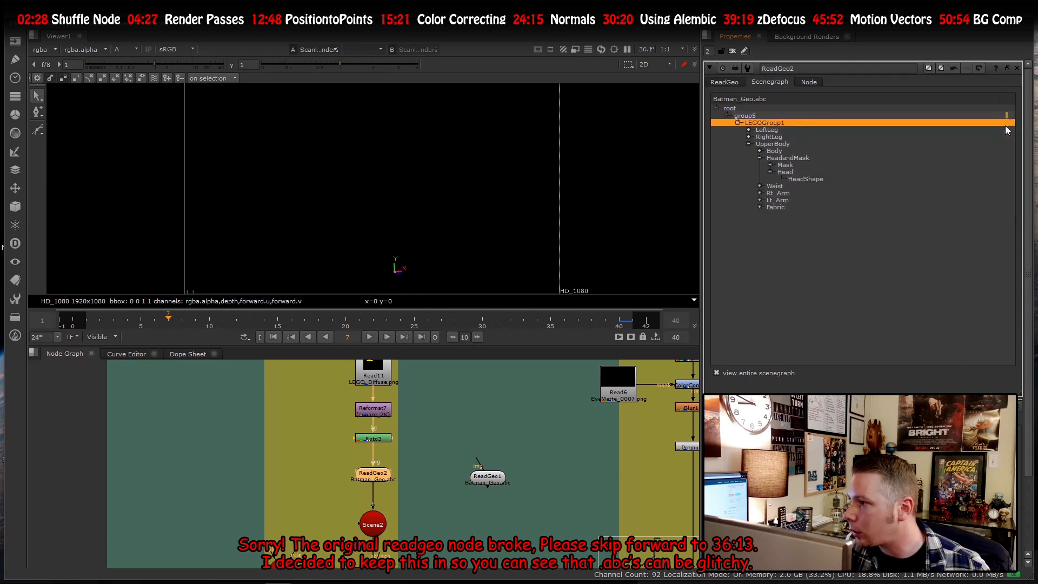
{"action": "left_click", "coordinate": [993, 130]}
{"action": "left_click", "coordinate": [1007, 124]}
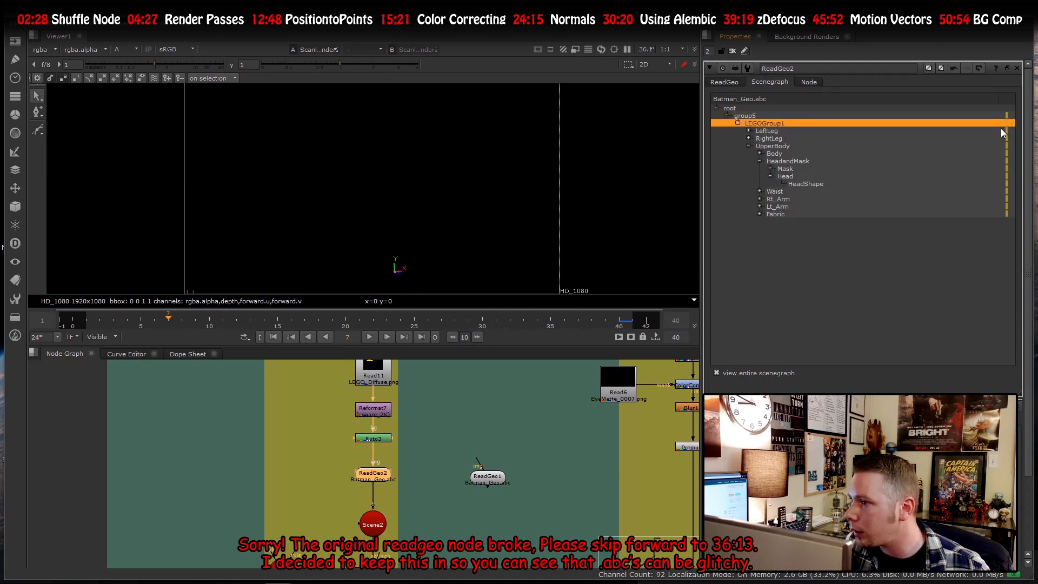
- Turn off RightLeg, Body, Mask, Waist, Rt_Arm, Lt_Arm and Fabric in ReadGeo2's scenegraph, keeping Head and HeadShape on
{"action": "left_click", "coordinate": [1000, 130]}
{"action": "left_click", "coordinate": [1004, 138]}
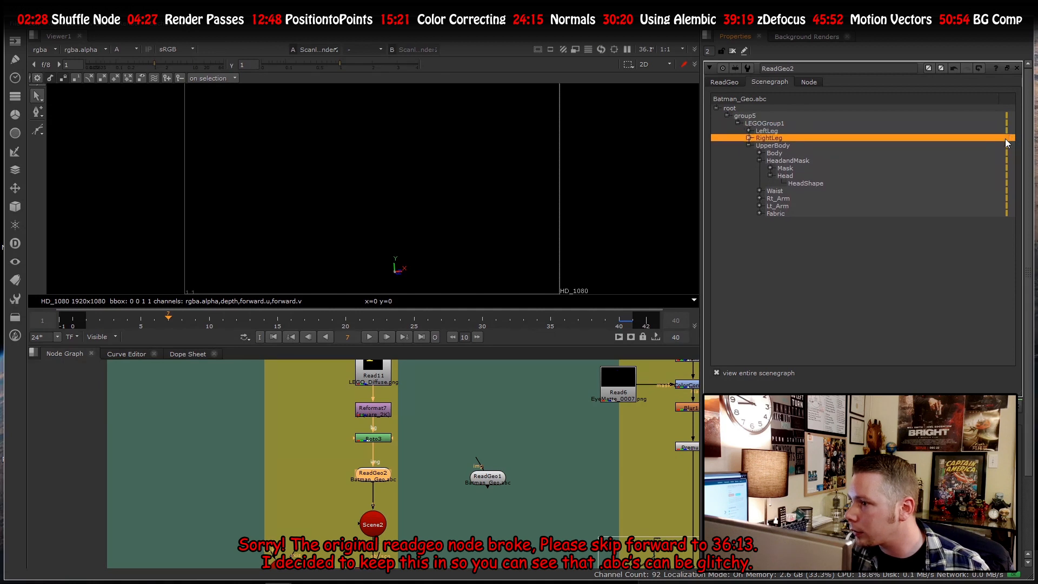
{"action": "left_click", "coordinate": [971, 146]}
{"action": "left_click", "coordinate": [1011, 155]}
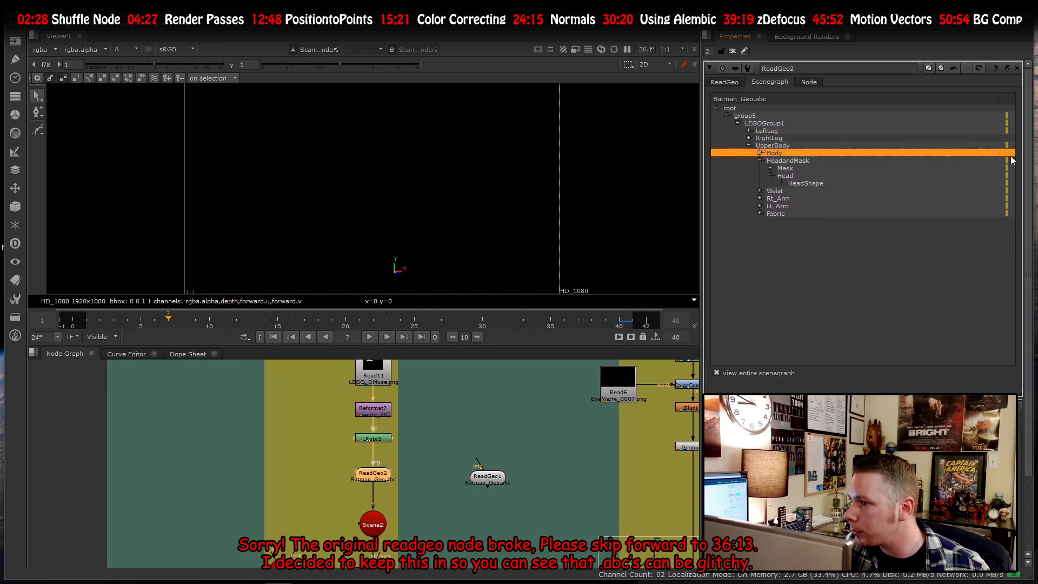
{"action": "left_click", "coordinate": [940, 161]}
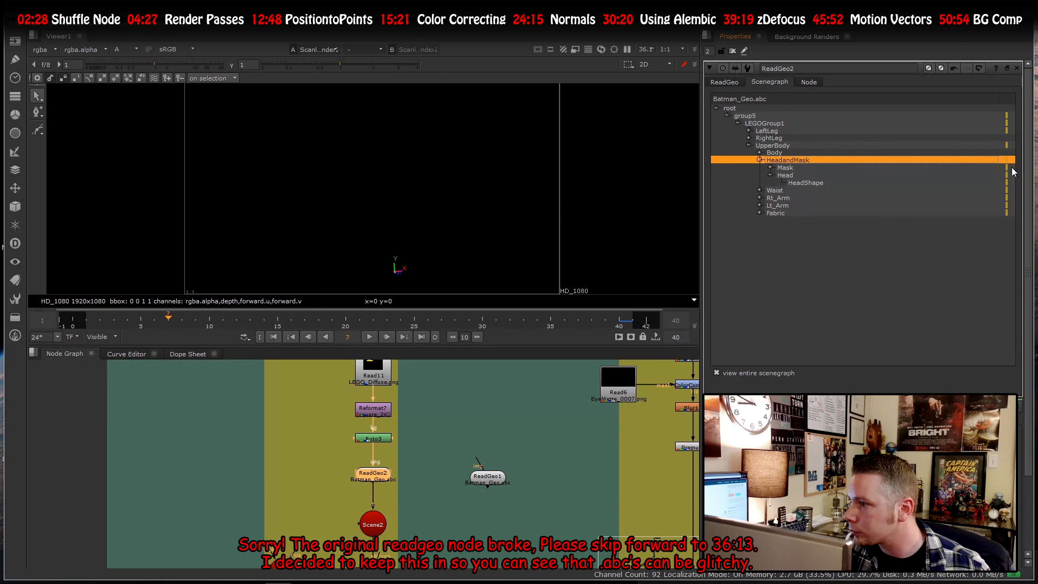
{"action": "left_click", "coordinate": [981, 175]}
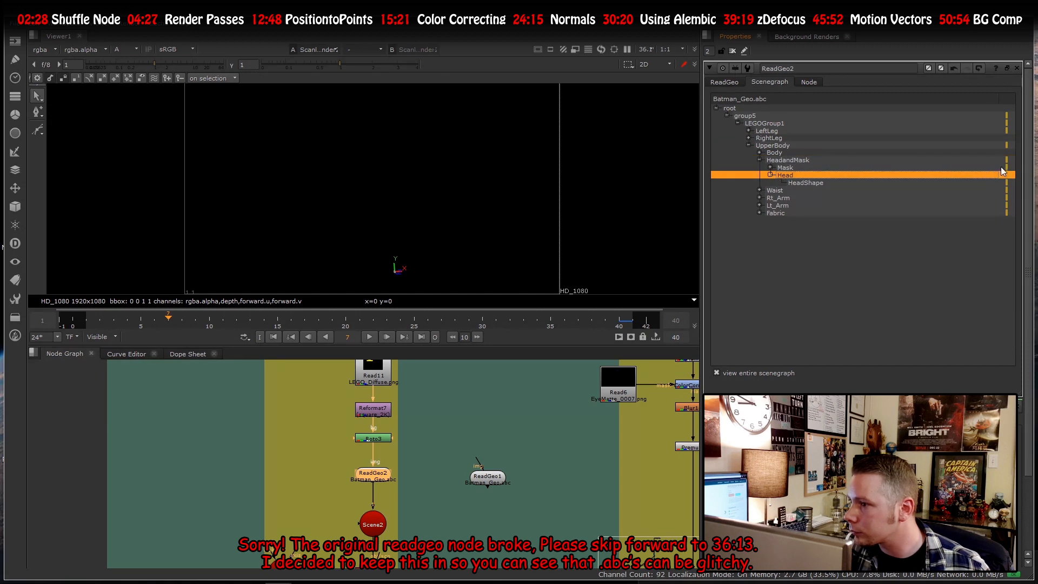
{"action": "left_click", "coordinate": [1003, 166]}
{"action": "left_click", "coordinate": [918, 195]}
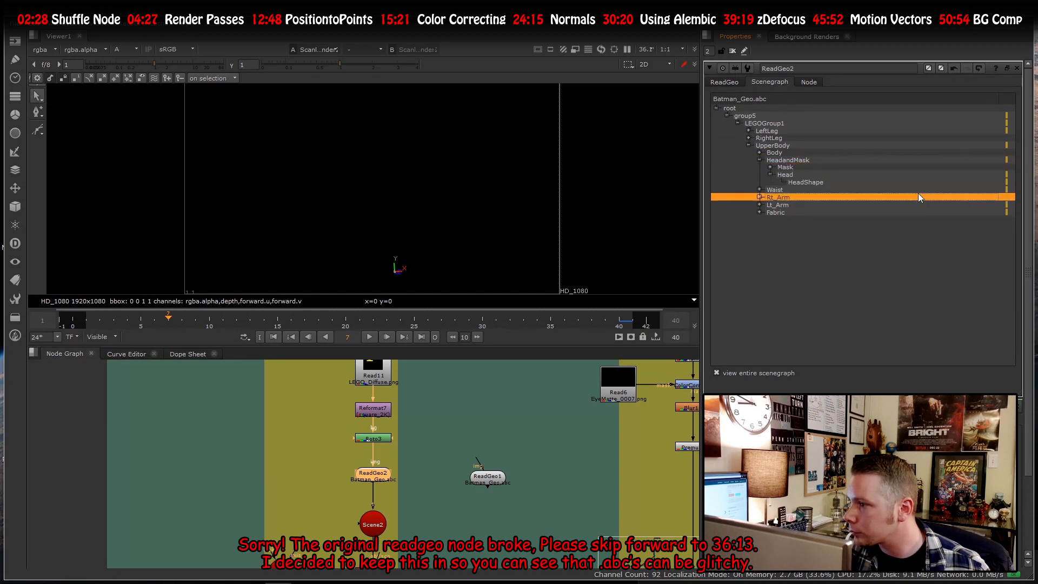
{"action": "left_click", "coordinate": [1004, 189]}
{"action": "left_click", "coordinate": [1006, 197]}
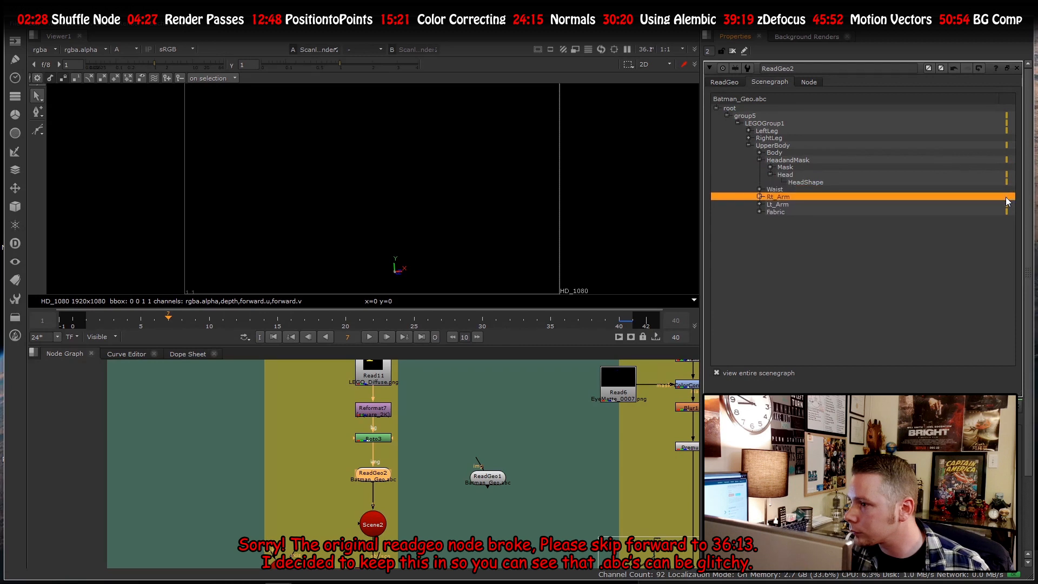
{"action": "left_click", "coordinate": [1007, 204]}
{"action": "left_click", "coordinate": [1007, 211]}
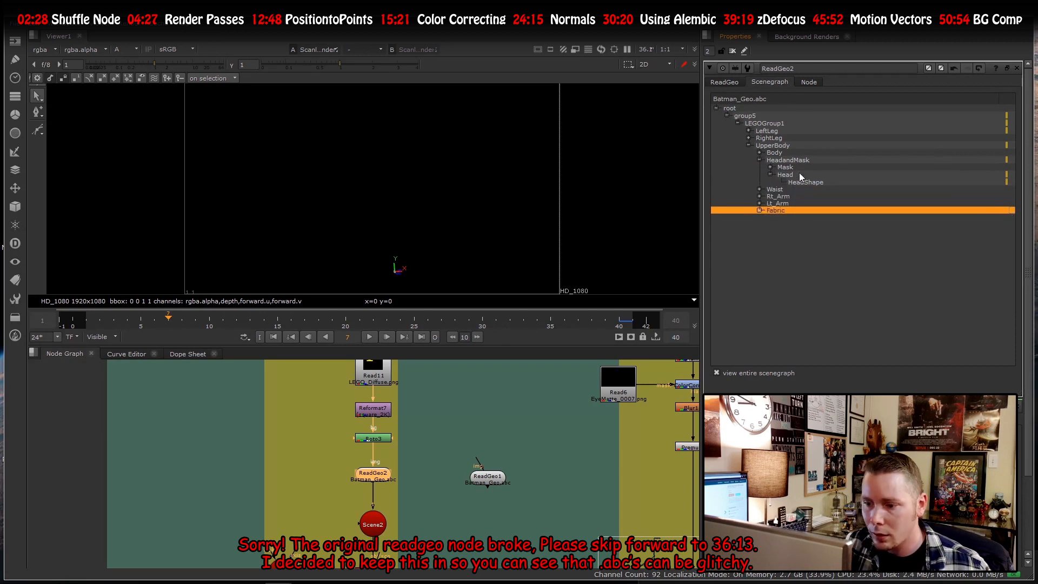
- Select ScanlineRender2 and check its full RGB output in the viewer instead of only the alpha
{"action": "scroll", "coordinate": [384, 482], "scroll_direction": "down", "scroll_amount": 3}
{"action": "scroll", "coordinate": [383, 480], "scroll_direction": "up", "scroll_amount": 4}
{"action": "scroll", "coordinate": [404, 442], "scroll_direction": "down", "scroll_amount": 3}
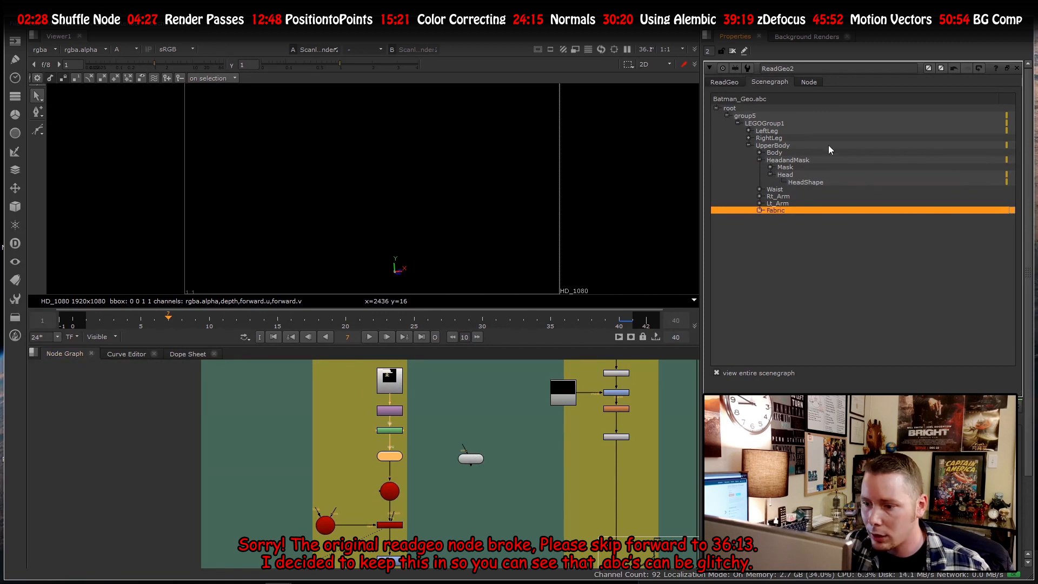
{"action": "scroll", "coordinate": [411, 410], "scroll_direction": "down", "scroll_amount": 2}
{"action": "scroll", "coordinate": [410, 469], "scroll_direction": "up", "scroll_amount": 5}
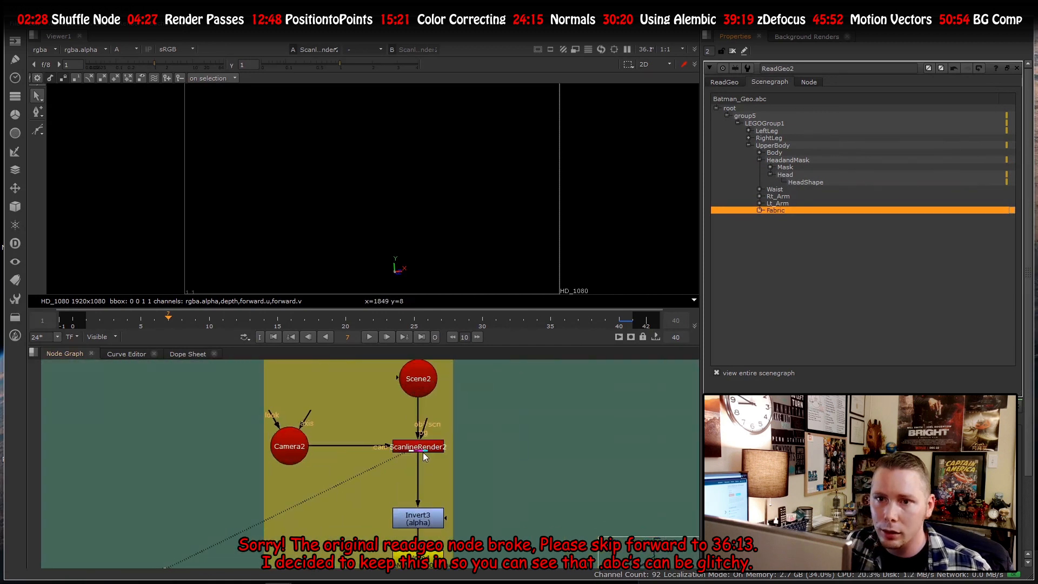
{"action": "left_click", "coordinate": [423, 452]}
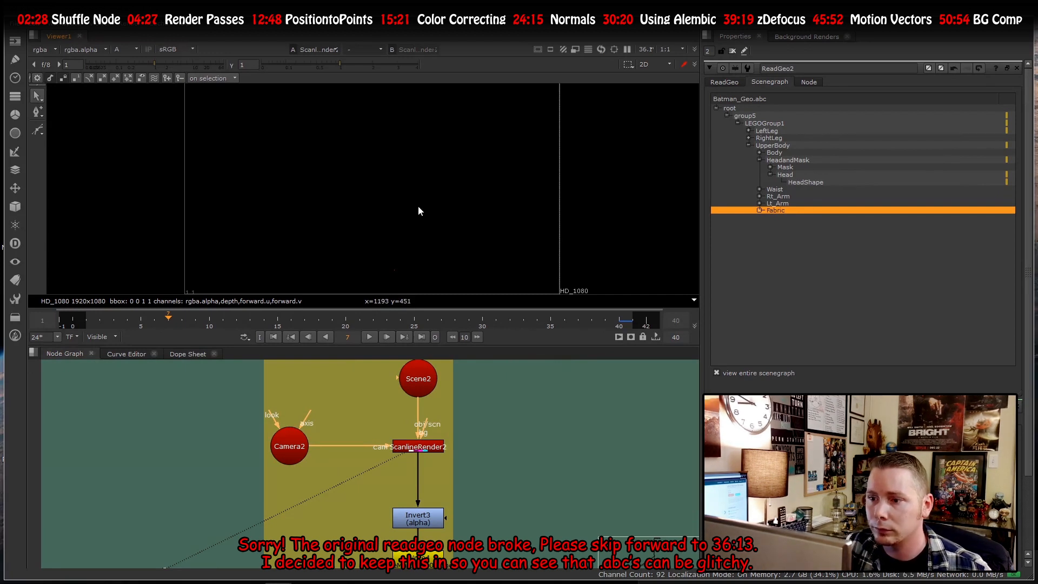
{"action": "scroll", "coordinate": [400, 216], "scroll_direction": "down", "scroll_amount": 3}
{"action": "scroll", "coordinate": [409, 202], "scroll_direction": "up", "scroll_amount": 2}
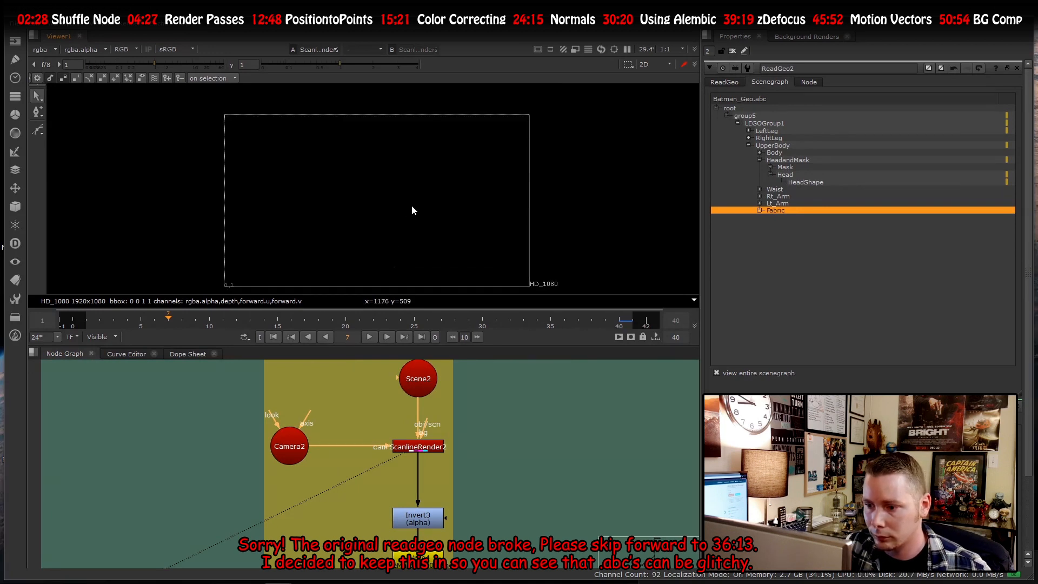
- Display Roto3's output in the viewer to check the rotoscoped eye shapes
{"action": "scroll", "coordinate": [411, 471], "scroll_direction": "down", "scroll_amount": 3}
{"action": "scroll", "coordinate": [411, 469], "scroll_direction": "down", "scroll_amount": 2}
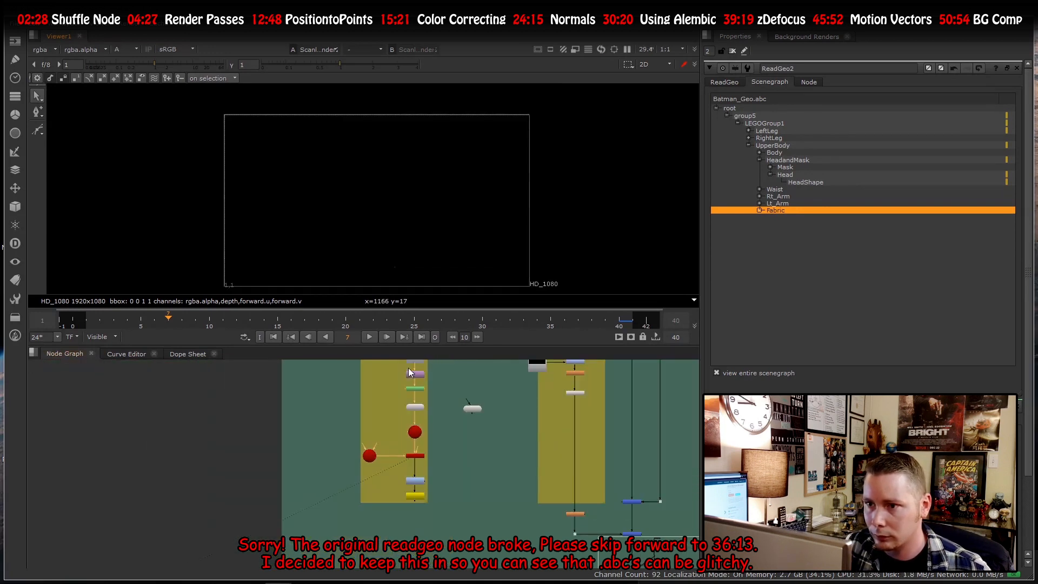
{"action": "scroll", "coordinate": [410, 377], "scroll_direction": "up", "scroll_amount": 6}
{"action": "left_click", "coordinate": [423, 402]}
{"action": "key", "text": "1"}
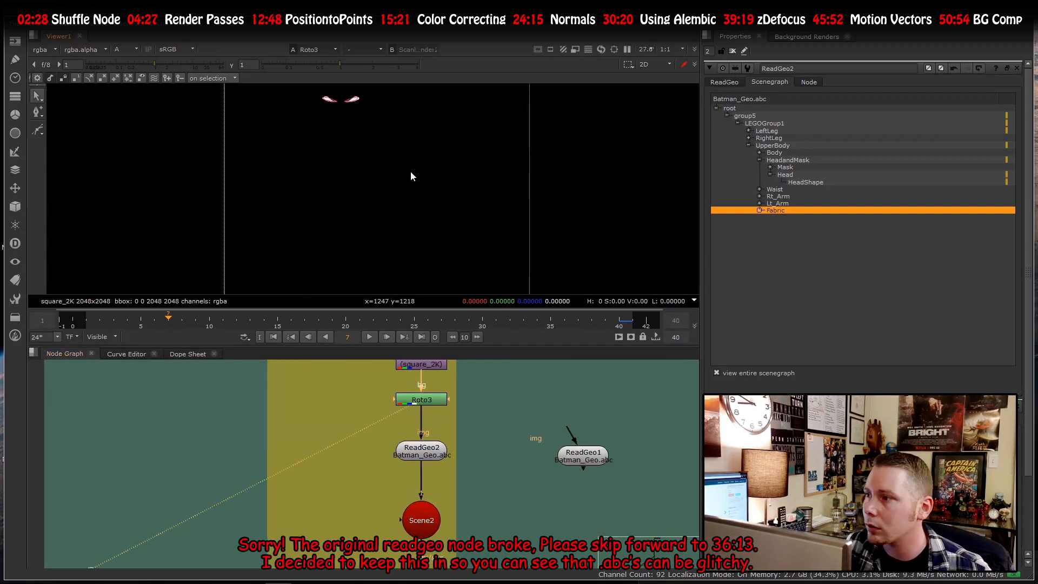
{"action": "scroll", "coordinate": [411, 172], "scroll_direction": "up", "scroll_amount": 3}
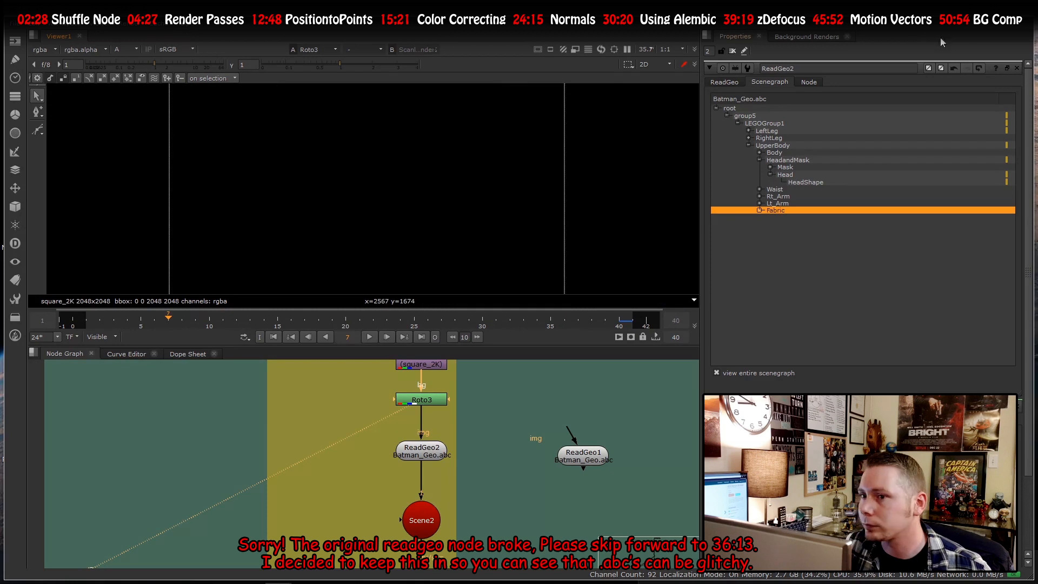
- Close the open node properties and check the alpha channel of Roto3's output
{"action": "left_click", "coordinate": [1016, 68]}
{"action": "left_click", "coordinate": [1016, 68]}
{"action": "scroll", "coordinate": [459, 239], "scroll_direction": "down", "scroll_amount": 7}
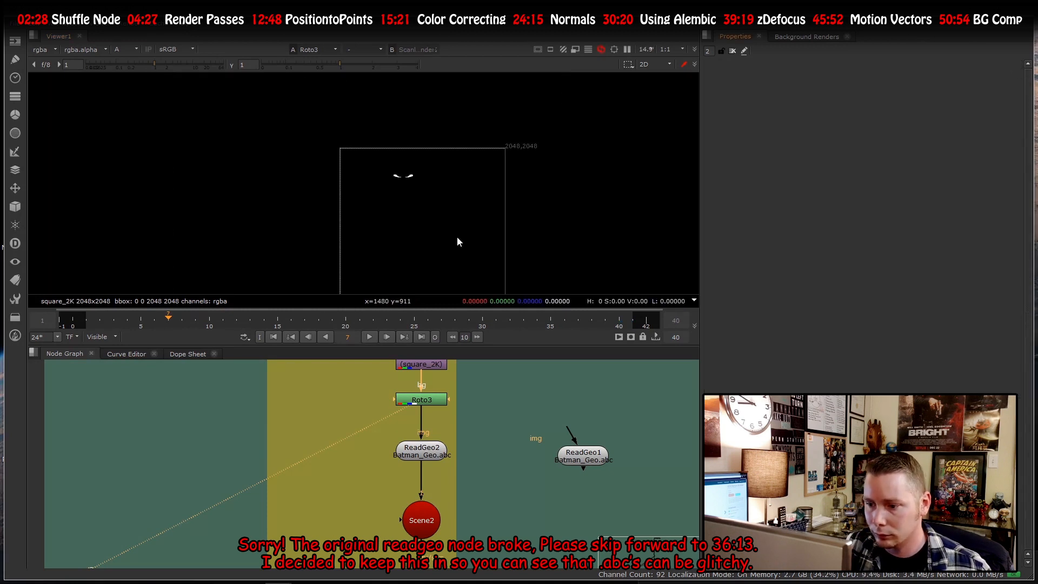
- View ScanlineRender2's output again and compare its alpha with its RGB channels
{"action": "scroll", "coordinate": [410, 458], "scroll_direction": "down", "scroll_amount": 5}
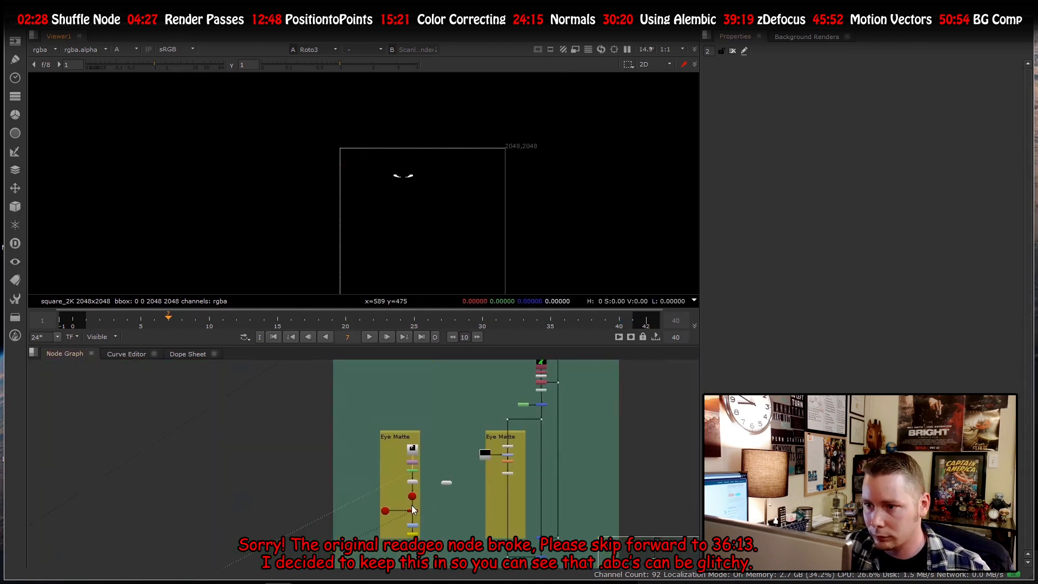
{"action": "scroll", "coordinate": [412, 508], "scroll_direction": "up", "scroll_amount": 5}
{"action": "left_click", "coordinate": [412, 511]}
{"action": "key", "text": "1"}
{"action": "key", "text": "a"}
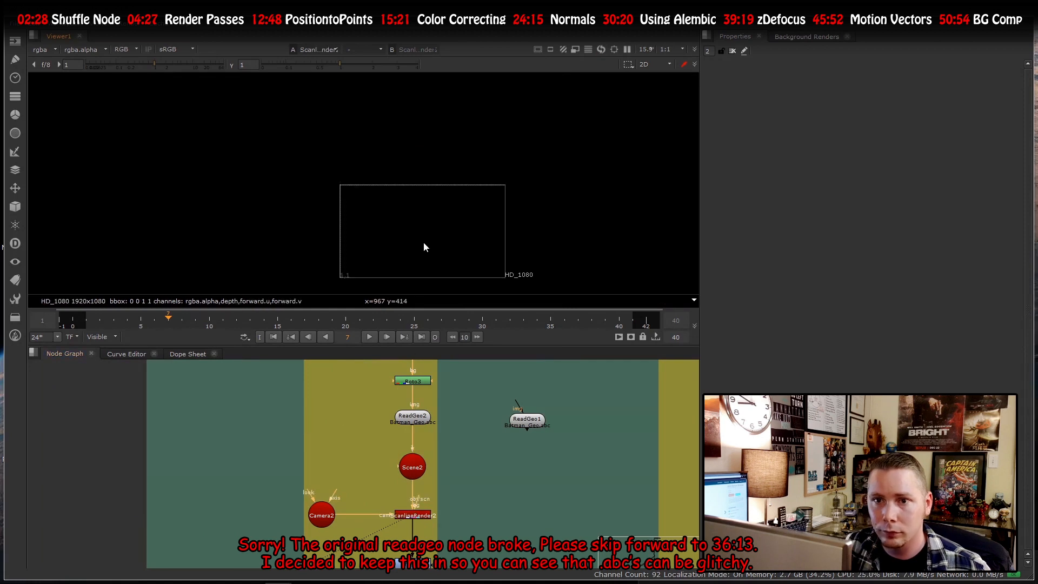
{"action": "scroll", "coordinate": [430, 251], "scroll_direction": "up", "scroll_amount": 2}
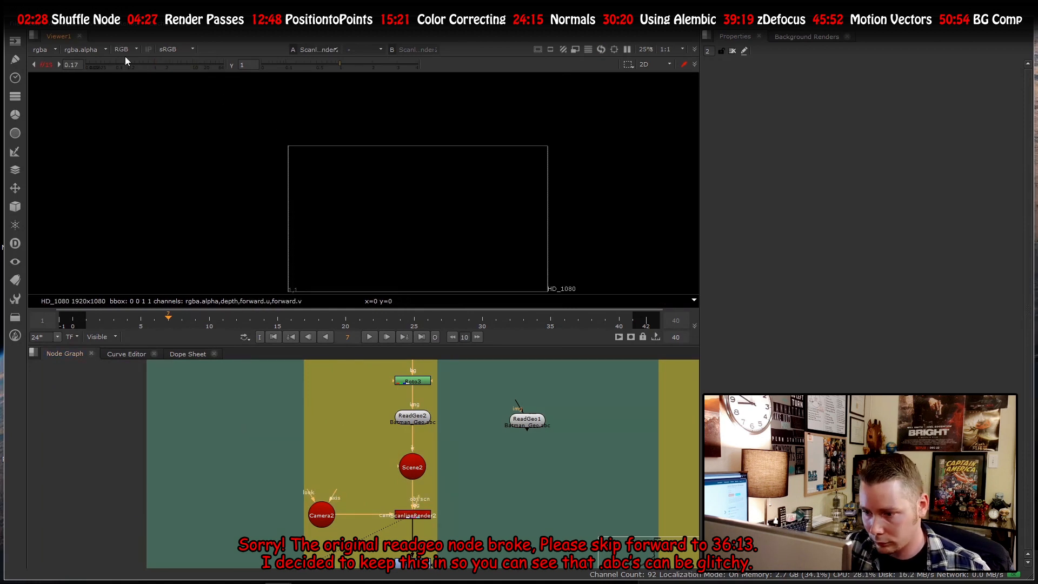
{"action": "scroll", "coordinate": [426, 522], "scroll_direction": "down", "scroll_amount": 3}
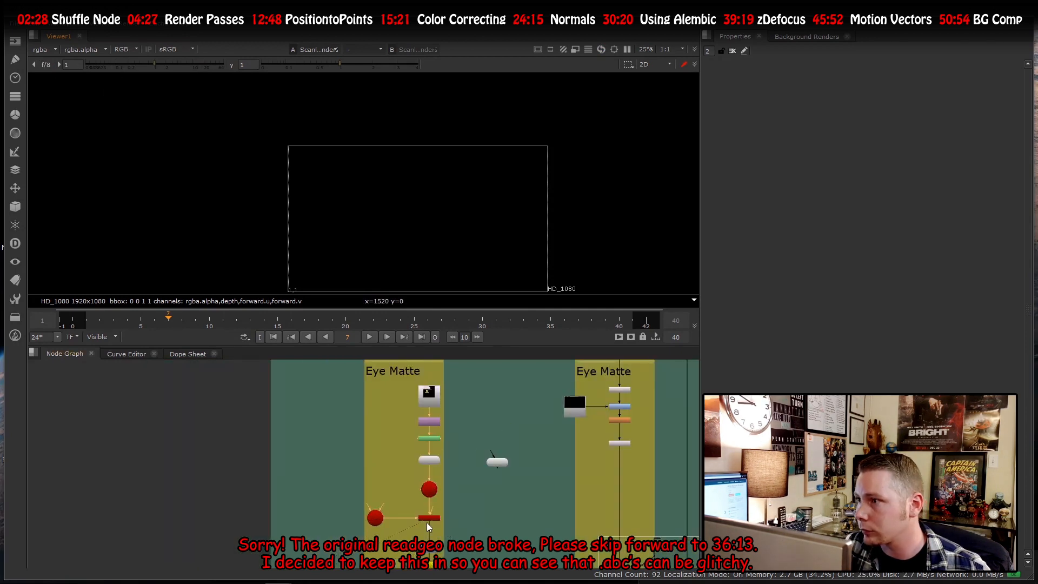
- Examine ScanlineRender2's render settings and ReadGeo2's scenegraph selection for the cause of the empty render
{"action": "double_click", "coordinate": [426, 517]}
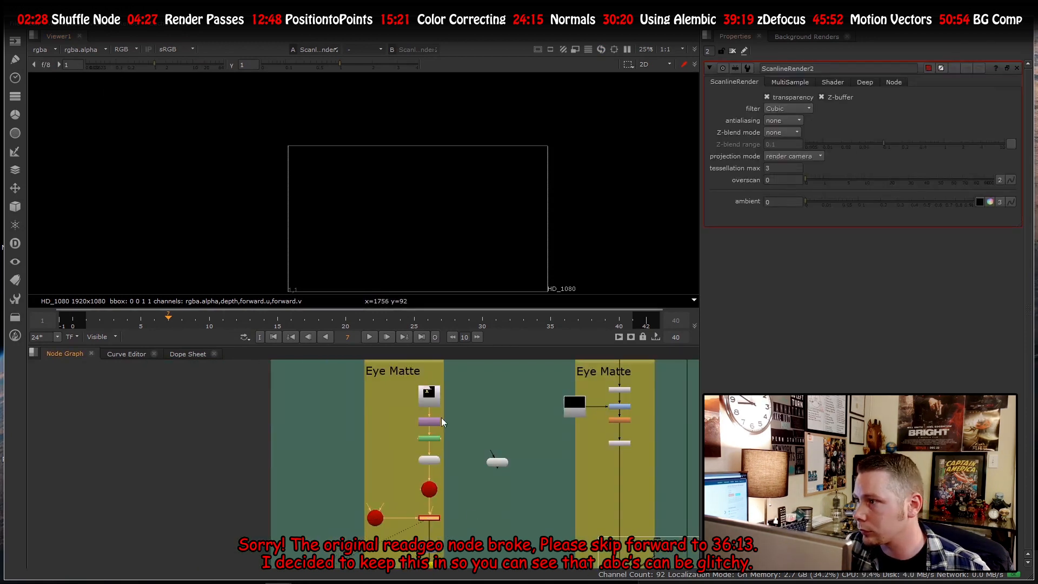
{"action": "scroll", "coordinate": [430, 452], "scroll_direction": "up", "scroll_amount": 2}
{"action": "double_click", "coordinate": [427, 455]}
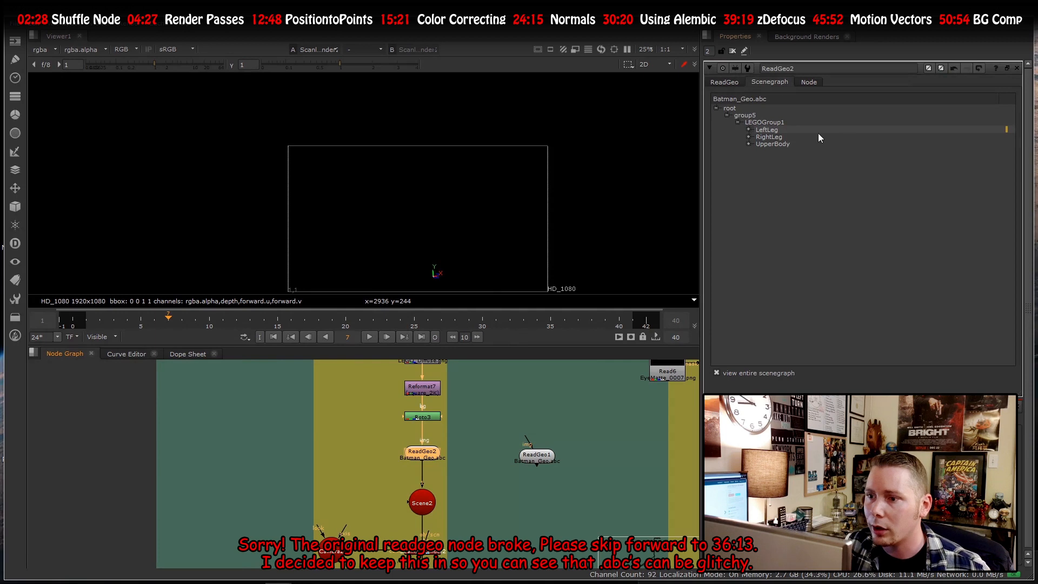
{"action": "scroll", "coordinate": [405, 128], "scroll_direction": "down", "scroll_amount": 4}
{"action": "scroll", "coordinate": [427, 198], "scroll_direction": "up", "scroll_amount": 4}
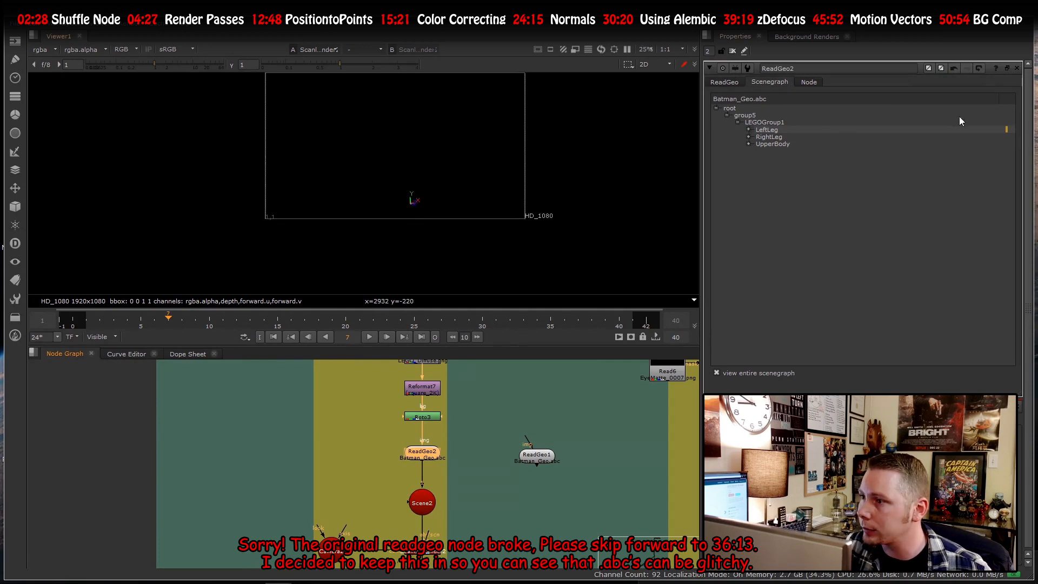
{"action": "scroll", "coordinate": [214, 279], "scroll_direction": "down", "scroll_amount": 2}
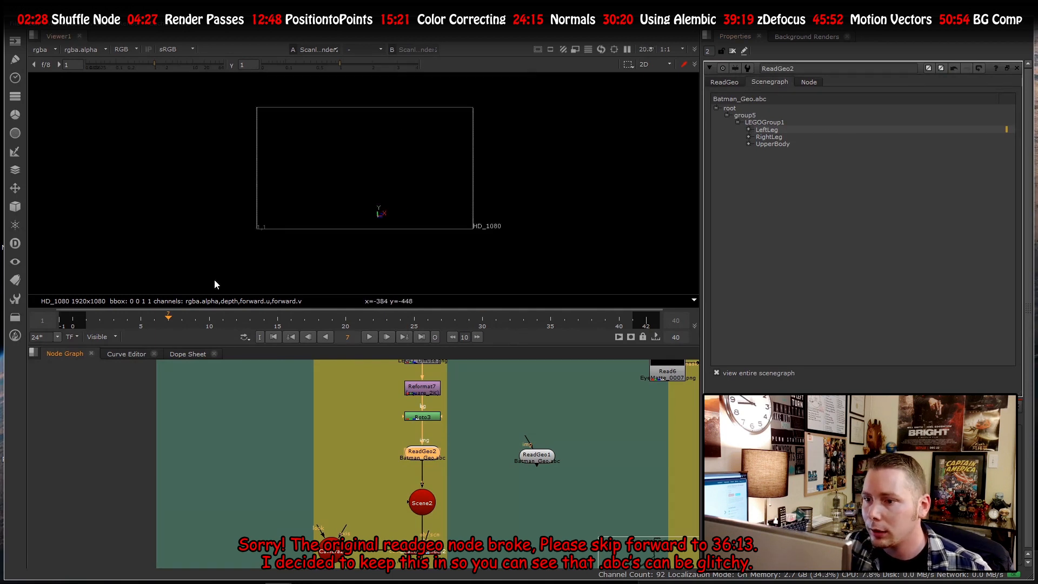
{"action": "scroll", "coordinate": [267, 218], "scroll_direction": "up", "scroll_amount": 2}
{"action": "scroll", "coordinate": [319, 181], "scroll_direction": "down", "scroll_amount": 5}
{"action": "scroll", "coordinate": [324, 222], "scroll_direction": "up", "scroll_amount": 5}
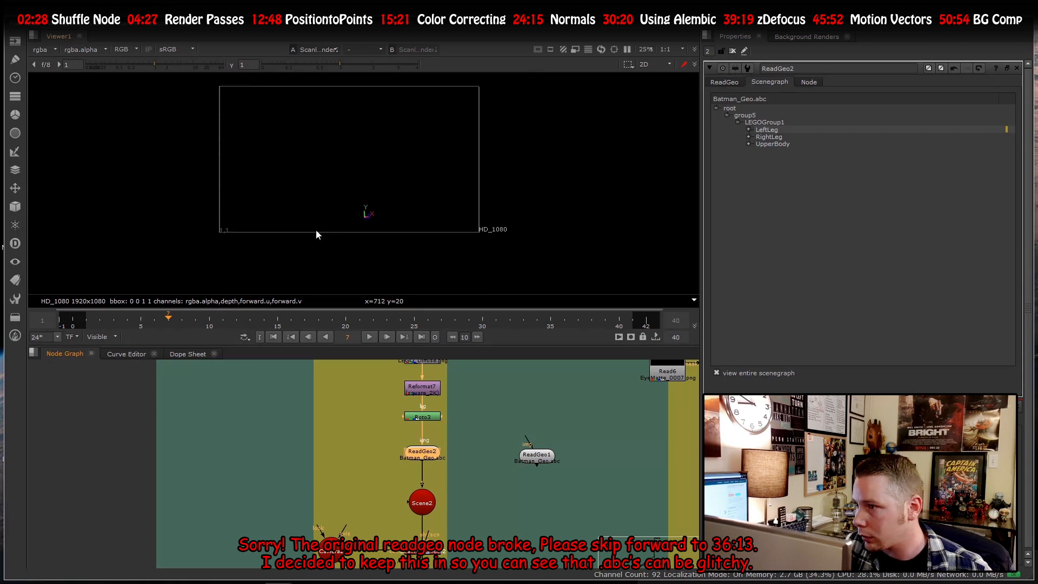
{"action": "scroll", "coordinate": [315, 229], "scroll_direction": "down", "scroll_amount": 5}
{"action": "scroll", "coordinate": [315, 151], "scroll_direction": "up", "scroll_amount": 4}
- Open ReadGeo1's scenegraph, connect its img input to Roto3, and feed Scene2 from ReadGeo1 in place of ReadGeo2
{"action": "double_click", "coordinate": [532, 453]}
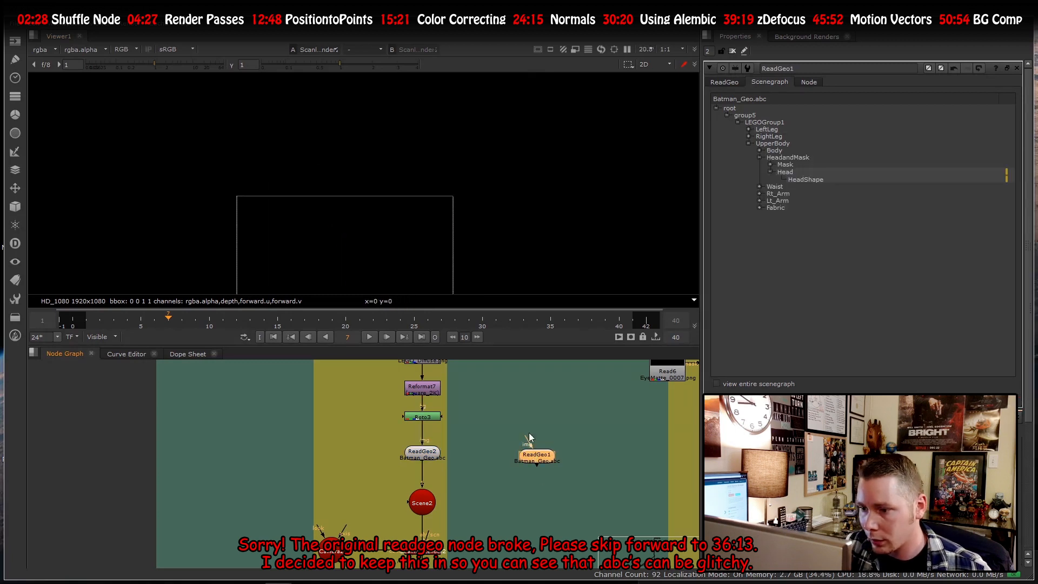
{"action": "left_click", "coordinate": [513, 420]}
{"action": "left_click_drag", "start_coordinate": [527, 440], "coordinate": [440, 420]}
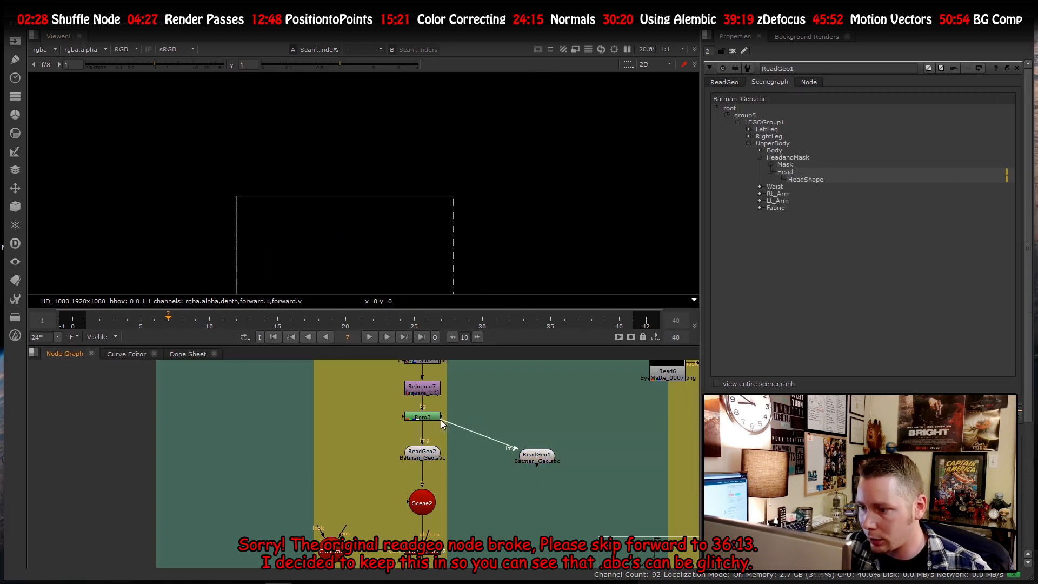
{"action": "left_click_drag", "start_coordinate": [436, 496], "coordinate": [552, 464]}
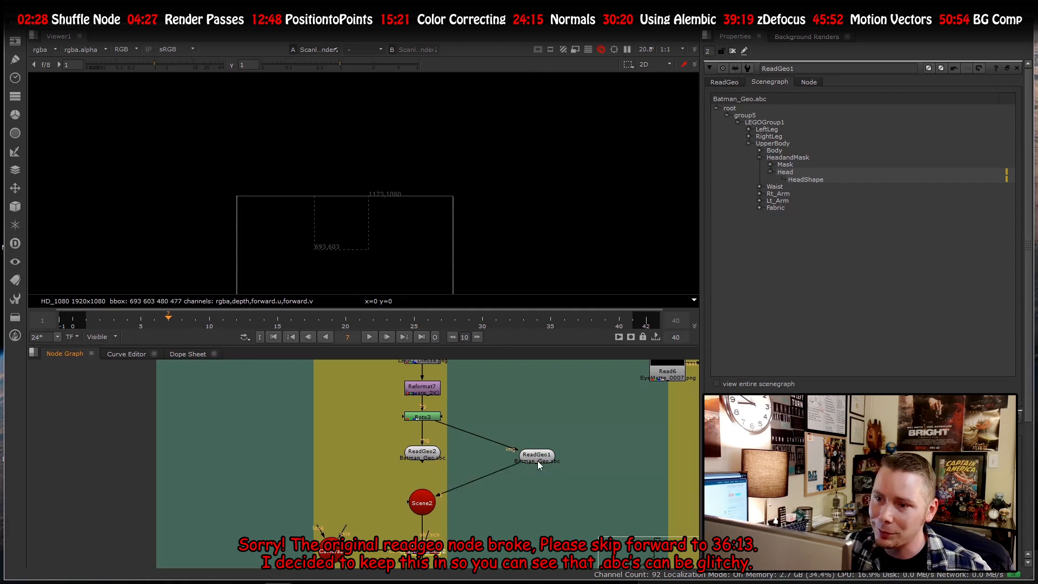
- Check the head geometry in ScanlineRender2's output and look over the rewired ReadGeo nodes
{"action": "scroll", "coordinate": [359, 153], "scroll_direction": "down", "scroll_amount": 2}
{"action": "scroll", "coordinate": [365, 225], "scroll_direction": "up", "scroll_amount": 1}
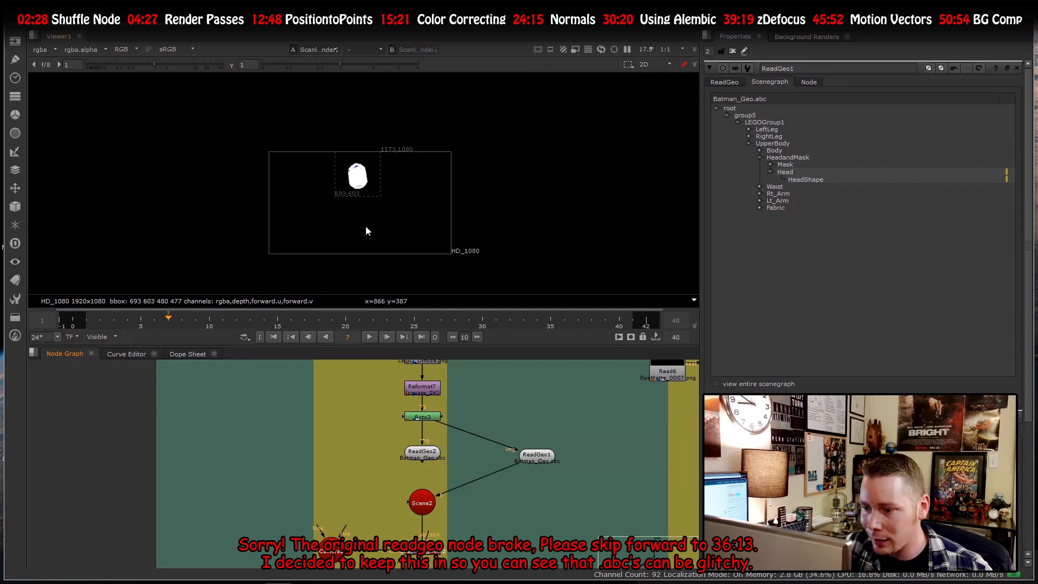
{"action": "scroll", "coordinate": [420, 454], "scroll_direction": "up", "scroll_amount": 3}
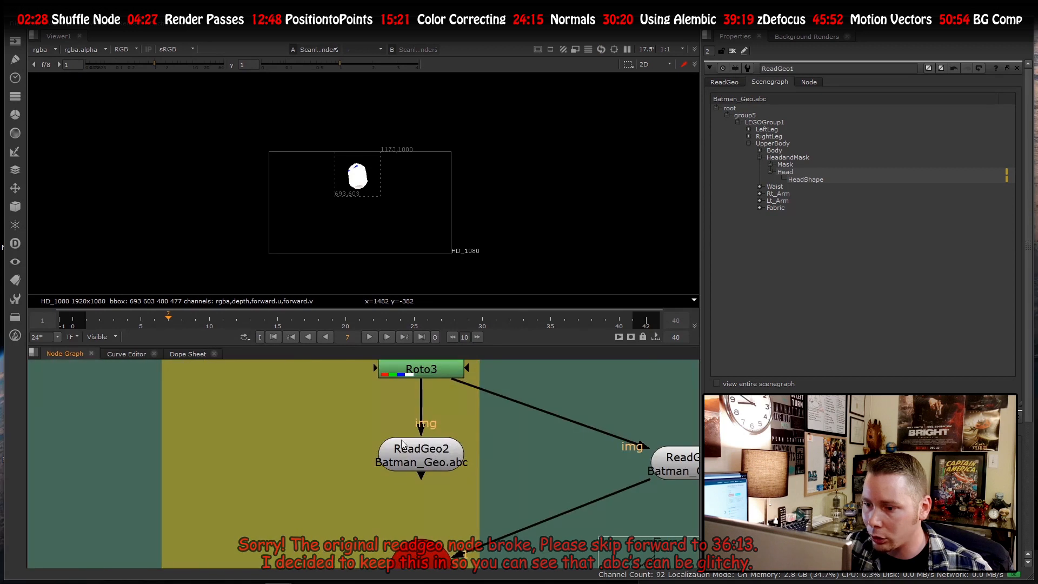
{"action": "scroll", "coordinate": [425, 474], "scroll_direction": "down", "scroll_amount": 2}
{"action": "scroll", "coordinate": [432, 459], "scroll_direction": "up", "scroll_amount": 2}
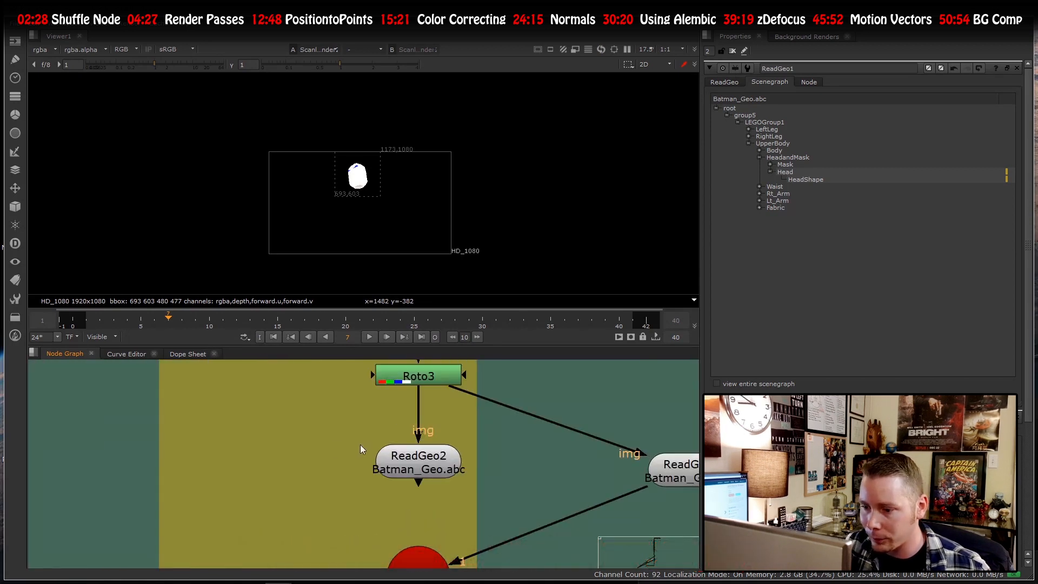
- Display the alpha channel of Invert3's output and inspect the eye shapes up close
{"action": "scroll", "coordinate": [443, 458], "scroll_direction": "down", "scroll_amount": 4}
{"action": "scroll", "coordinate": [437, 456], "scroll_direction": "down", "scroll_amount": 4}
{"action": "scroll", "coordinate": [417, 536], "scroll_direction": "up", "scroll_amount": 8}
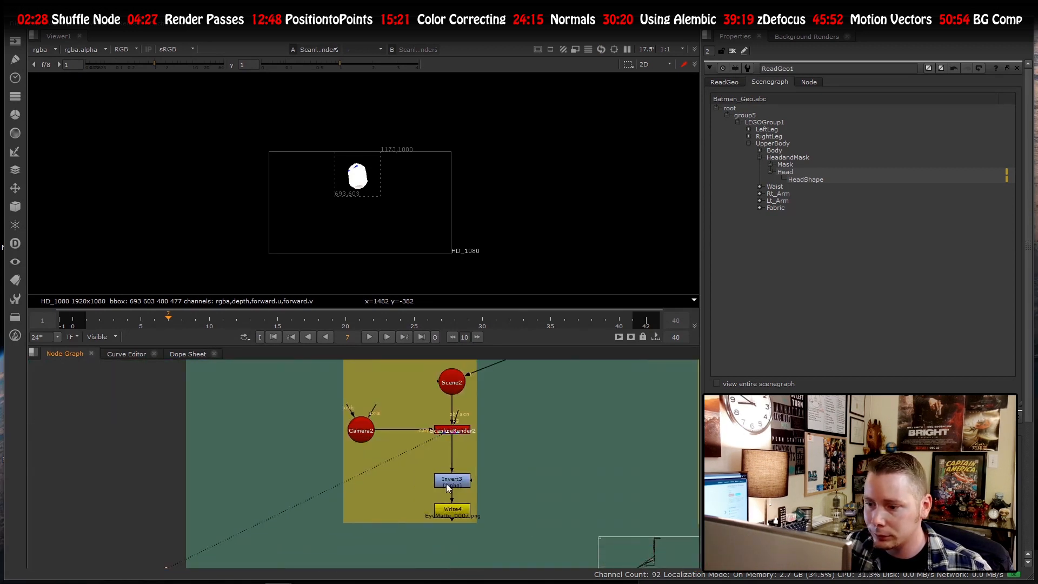
{"action": "left_click", "coordinate": [456, 480]}
{"action": "key", "text": "1"}
{"action": "key", "text": "a"}
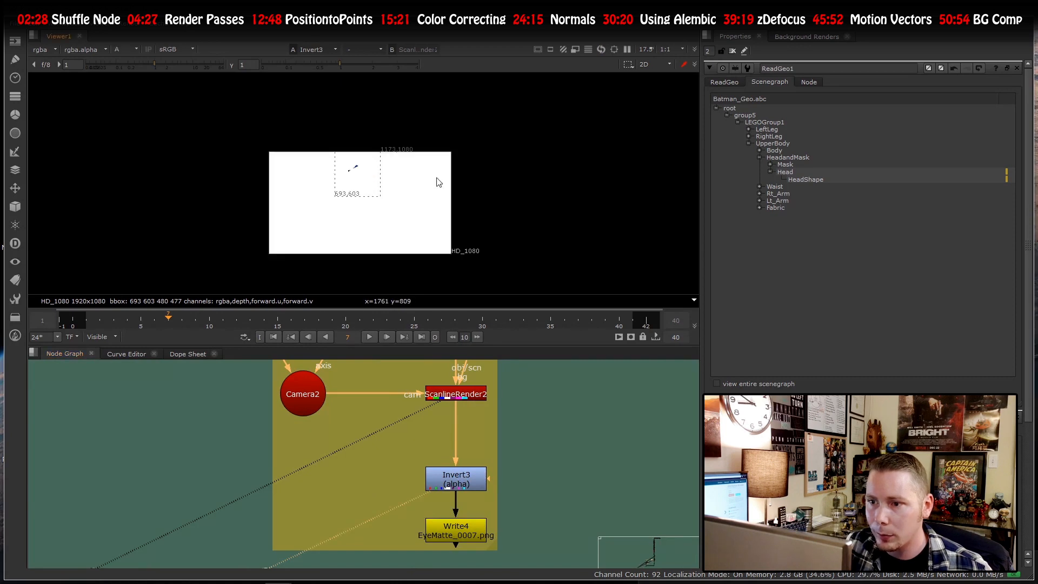
{"action": "scroll", "coordinate": [357, 170], "scroll_direction": "up", "scroll_amount": 4}
{"action": "scroll", "coordinate": [313, 175], "scroll_direction": "up", "scroll_amount": 2}
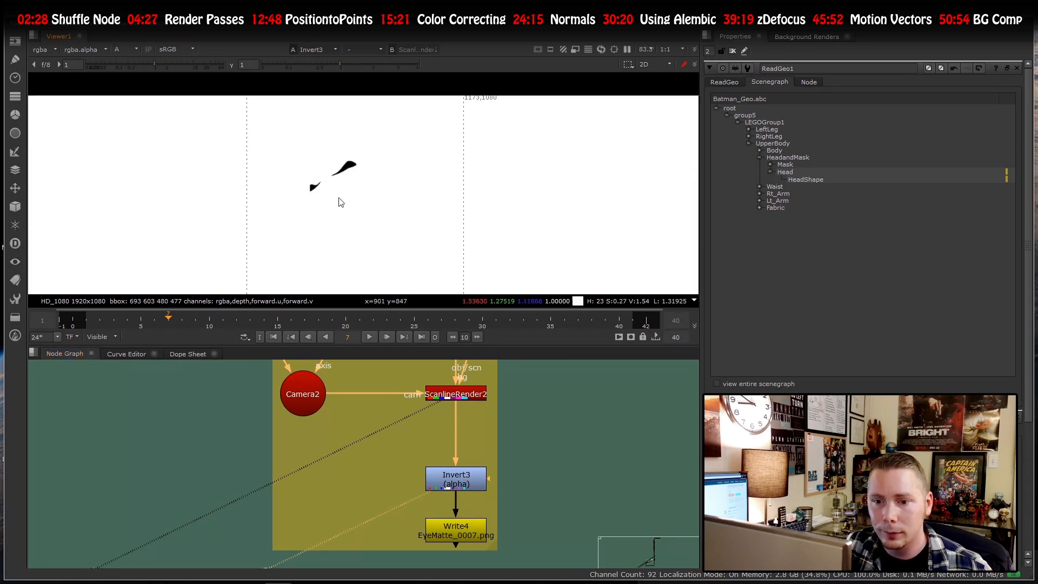
- Scrub through the early frames to frame 6 to check that the inverted eye matte follows the head
{"action": "scroll", "coordinate": [352, 185], "scroll_direction": "down", "scroll_amount": 2}
{"action": "left_click_drag", "start_coordinate": [109, 319], "coordinate": [154, 316]}
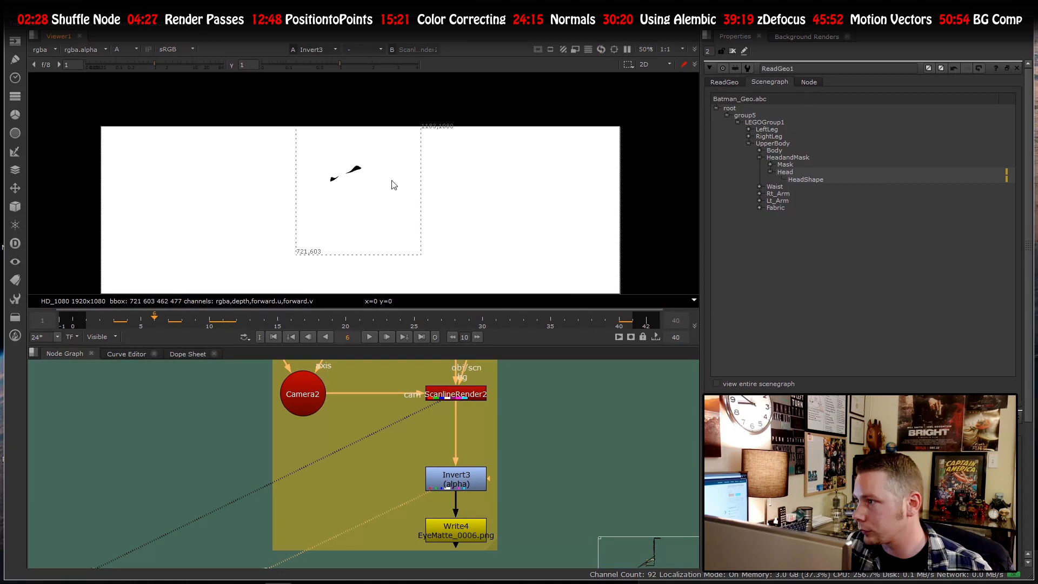
{"action": "scroll", "coordinate": [357, 138], "scroll_direction": "down", "scroll_amount": 6}
{"action": "scroll", "coordinate": [357, 159], "scroll_direction": "up", "scroll_amount": 3}
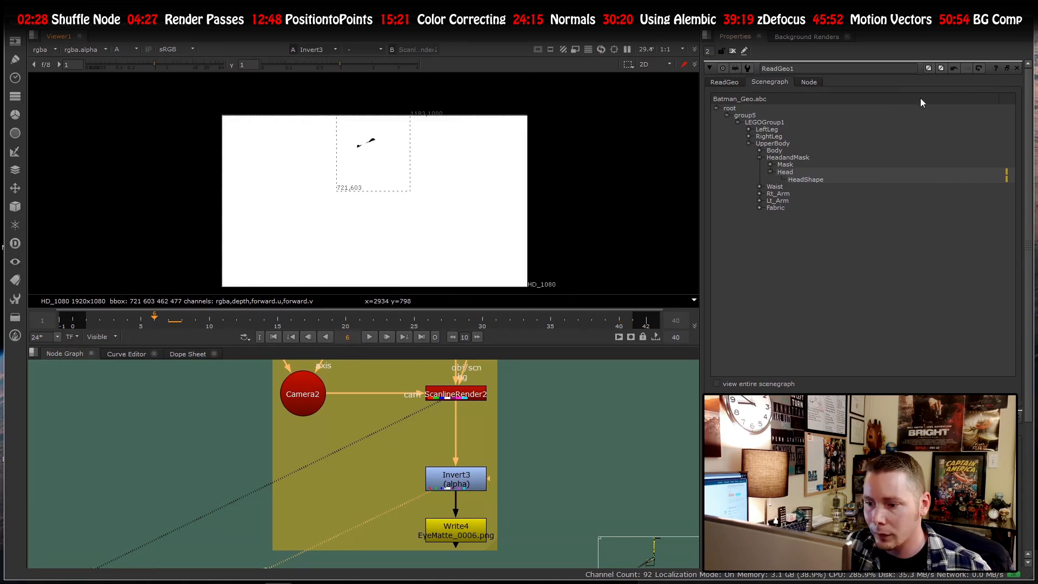
- Close ReadGeo1's properties, display Write4's output and open its settings to review the EyeMatte PNG sequence output
{"action": "left_click", "coordinate": [1017, 68]}
{"action": "scroll", "coordinate": [312, 430], "scroll_direction": "down", "scroll_amount": 1}
{"action": "scroll", "coordinate": [354, 472], "scroll_direction": "down", "scroll_amount": 3}
{"action": "scroll", "coordinate": [333, 469], "scroll_direction": "up", "scroll_amount": 3}
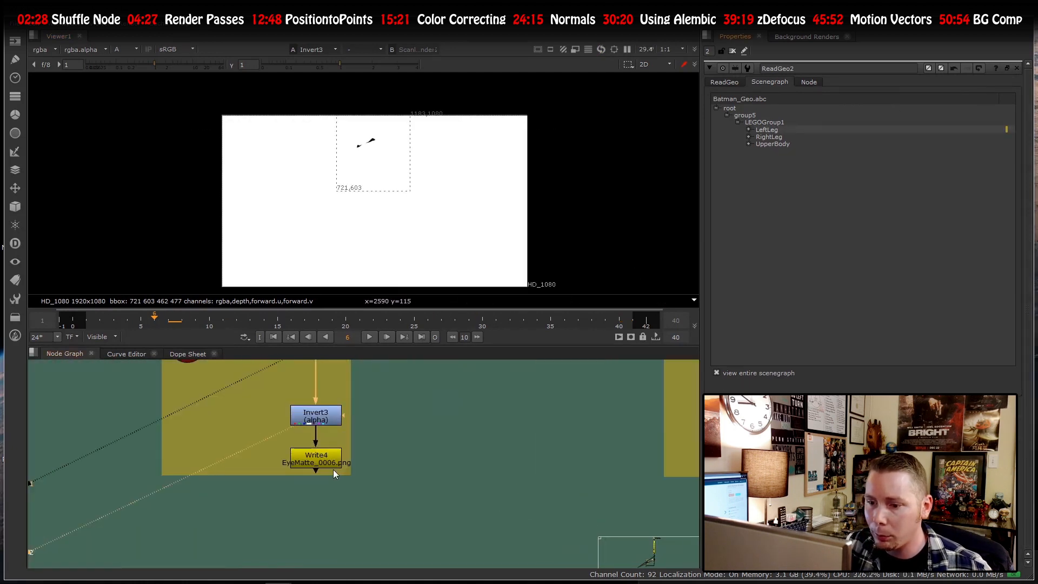
{"action": "left_click", "coordinate": [316, 462]}
{"action": "key", "text": "1"}
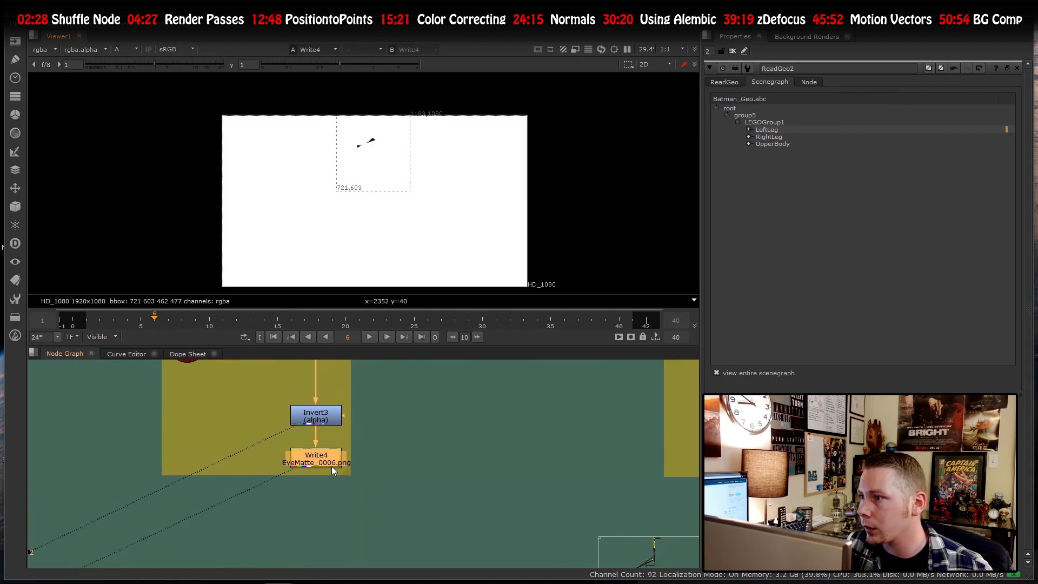
{"action": "double_click", "coordinate": [323, 456]}
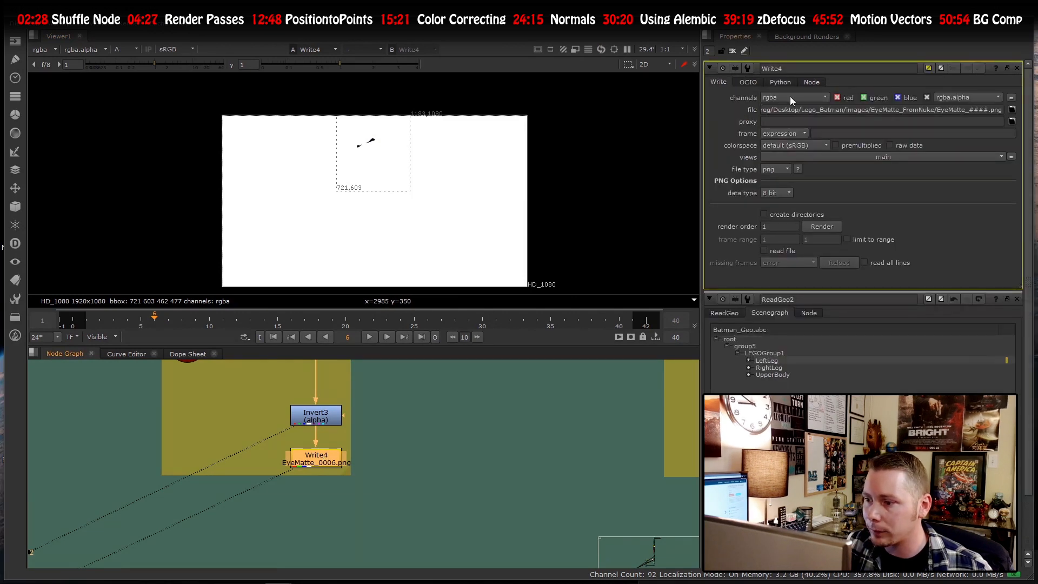
- Inspect the rendered eye matte in Read6 and the output of ColorCorrect4, which uses it as a mask
{"action": "scroll", "coordinate": [439, 470], "scroll_direction": "down", "scroll_amount": 2}
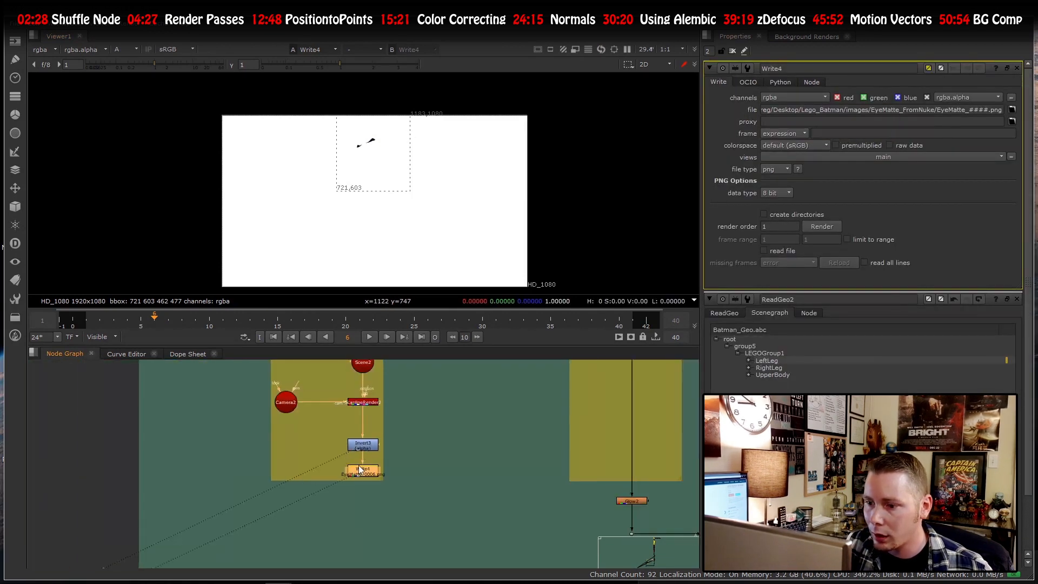
{"action": "scroll", "coordinate": [359, 469], "scroll_direction": "down", "scroll_amount": 8}
{"action": "scroll", "coordinate": [444, 387], "scroll_direction": "up", "scroll_amount": 10}
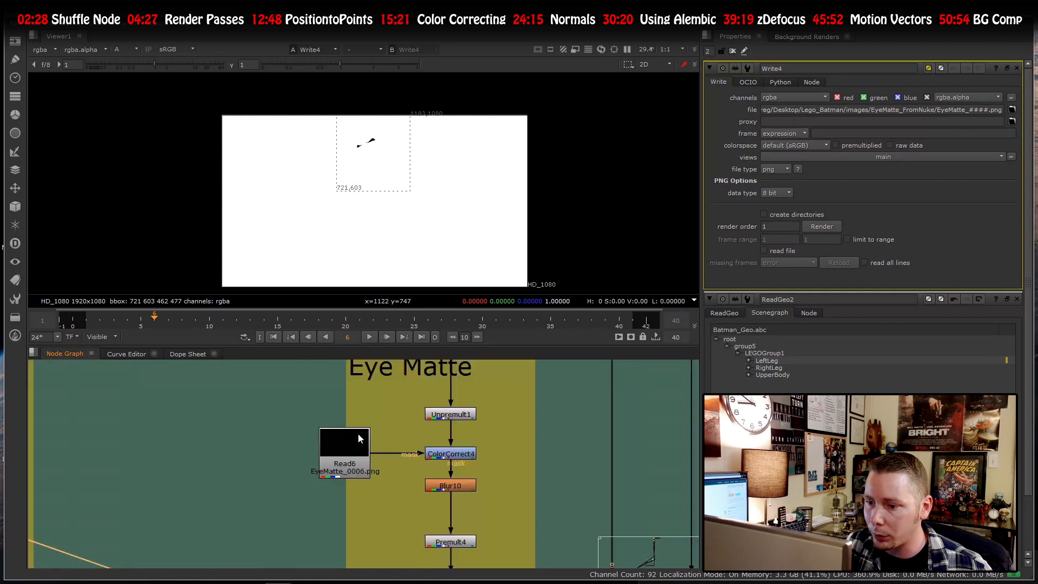
{"action": "scroll", "coordinate": [358, 432], "scroll_direction": "up", "scroll_amount": 2}
{"action": "left_click", "coordinate": [343, 437]}
{"action": "key", "text": "1"}
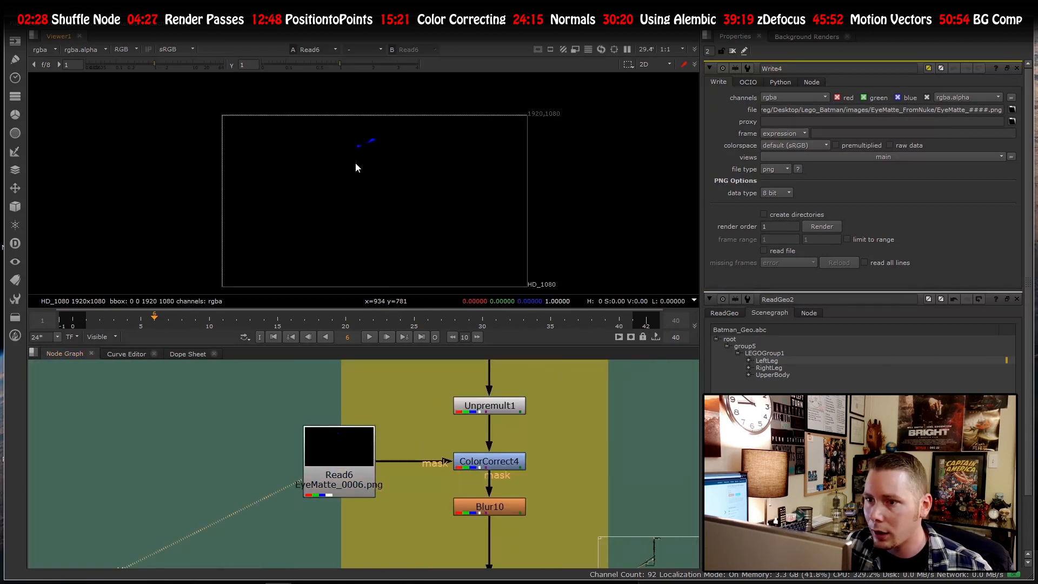
{"action": "left_click", "coordinate": [481, 463]}
{"action": "key", "text": "1"}
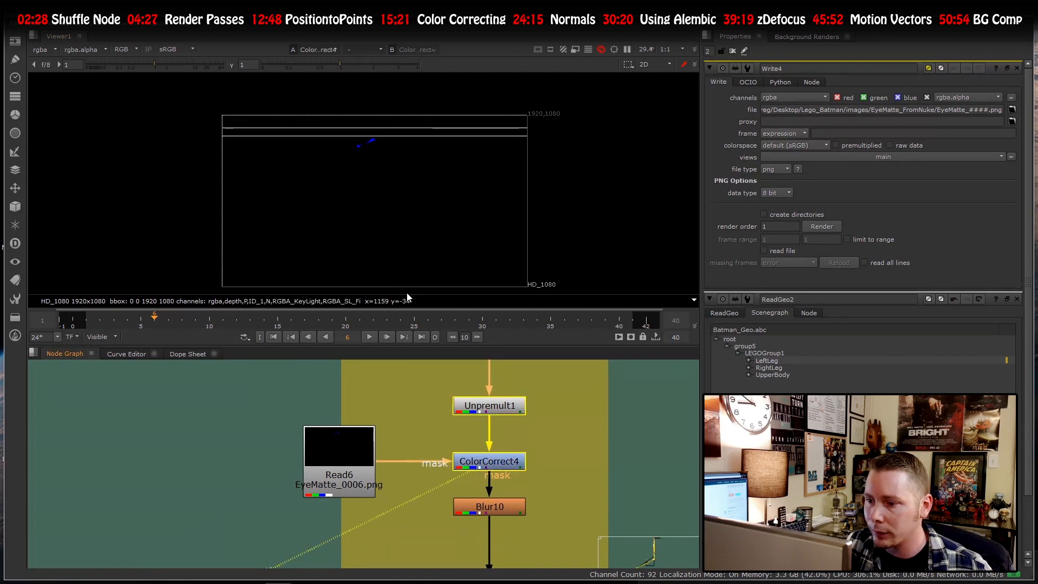
- Display Merge84's output to check the corrected eyes combined with the full character
{"action": "scroll", "coordinate": [399, 424], "scroll_direction": "down", "scroll_amount": 3}
{"action": "scroll", "coordinate": [380, 499], "scroll_direction": "down", "scroll_amount": 9}
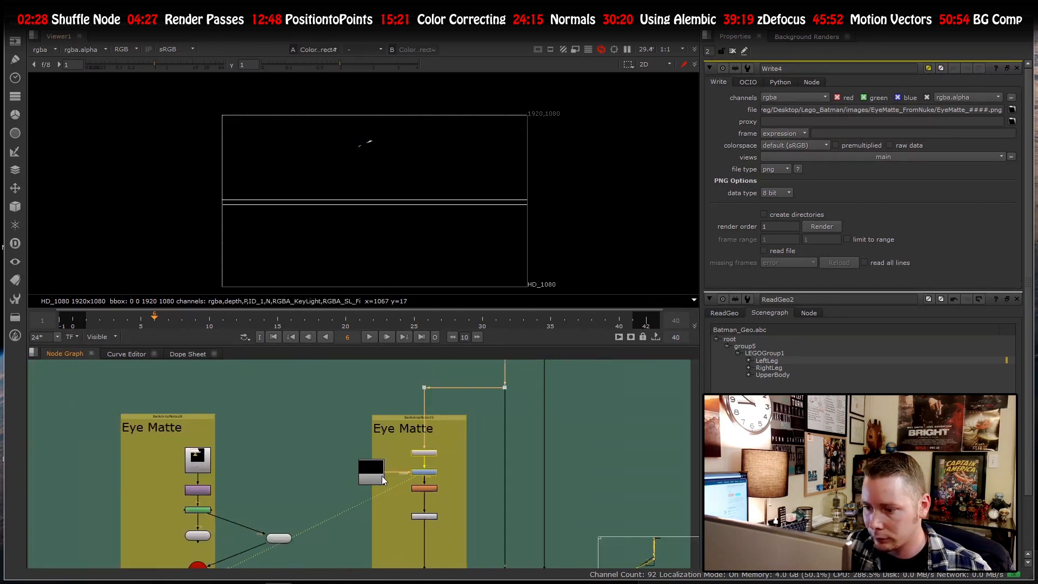
{"action": "scroll", "coordinate": [406, 494], "scroll_direction": "up", "scroll_amount": 4}
{"action": "left_click", "coordinate": [444, 536]}
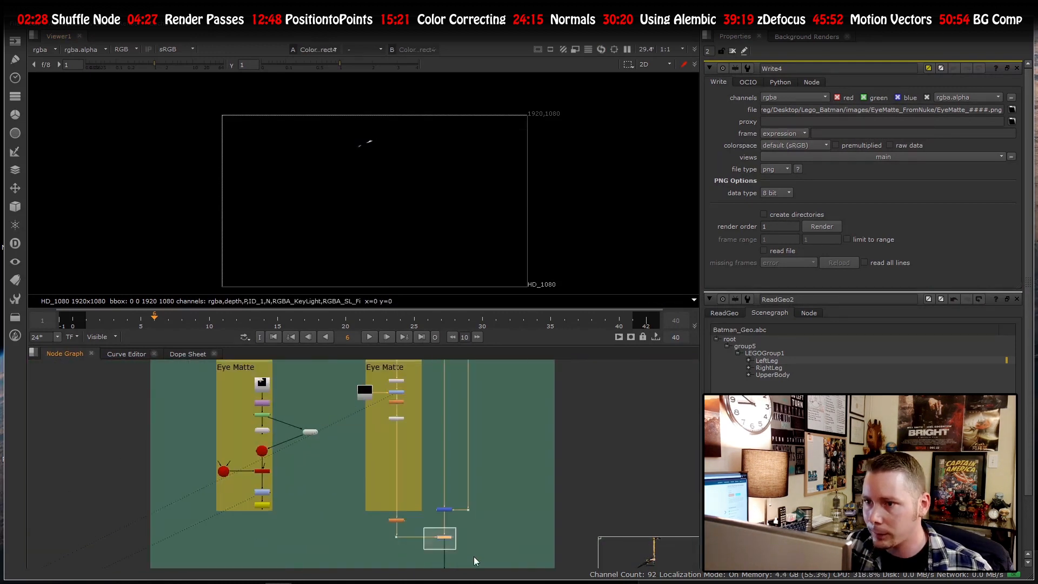
{"action": "key", "text": "1"}
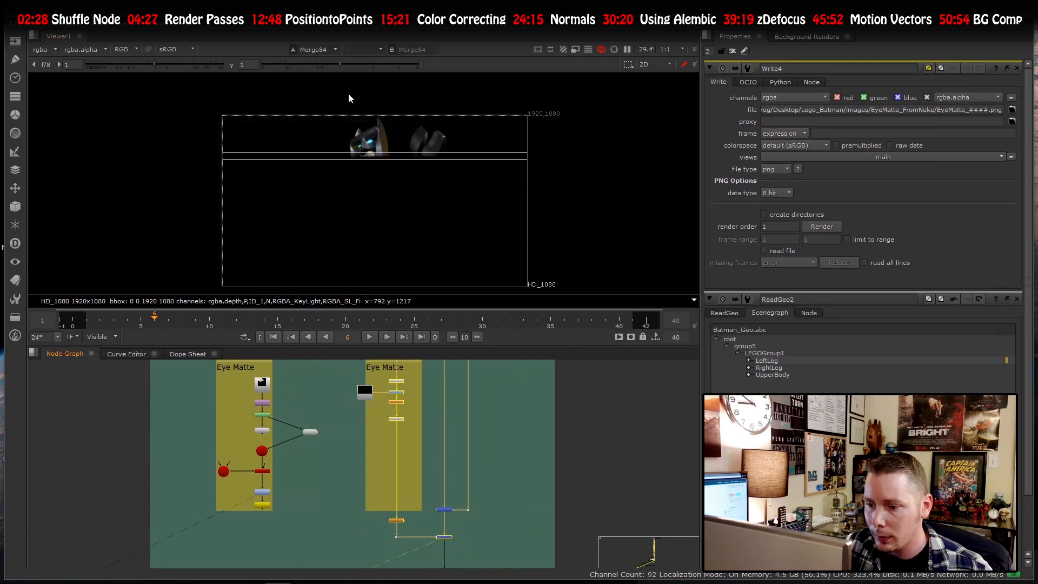
- Open Glow2's settings and toggle the node off and on to compare its effect on Batman's eyes
{"action": "scroll", "coordinate": [397, 519], "scroll_direction": "up", "scroll_amount": 6}
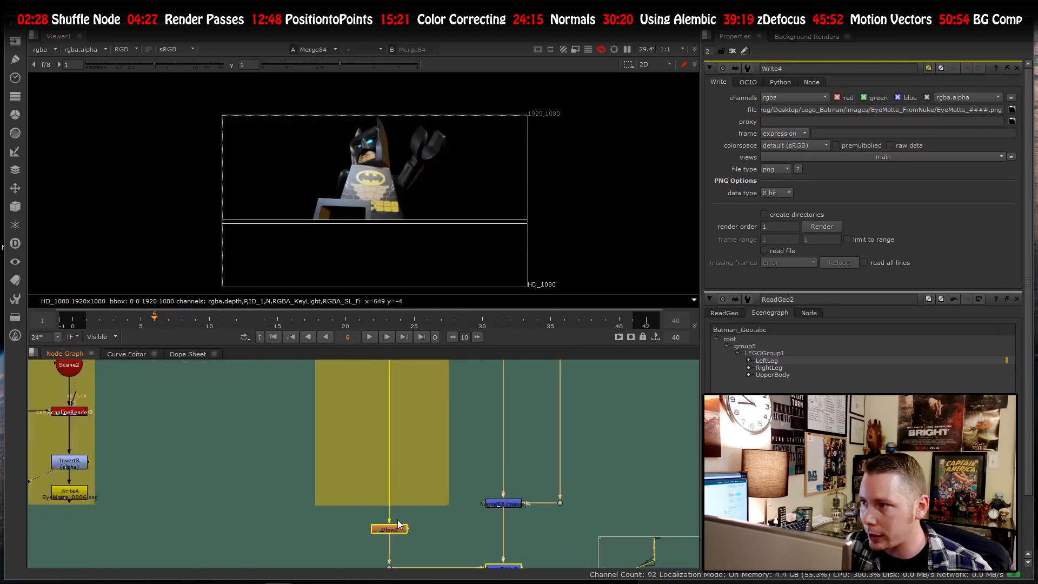
{"action": "double_click", "coordinate": [396, 527]}
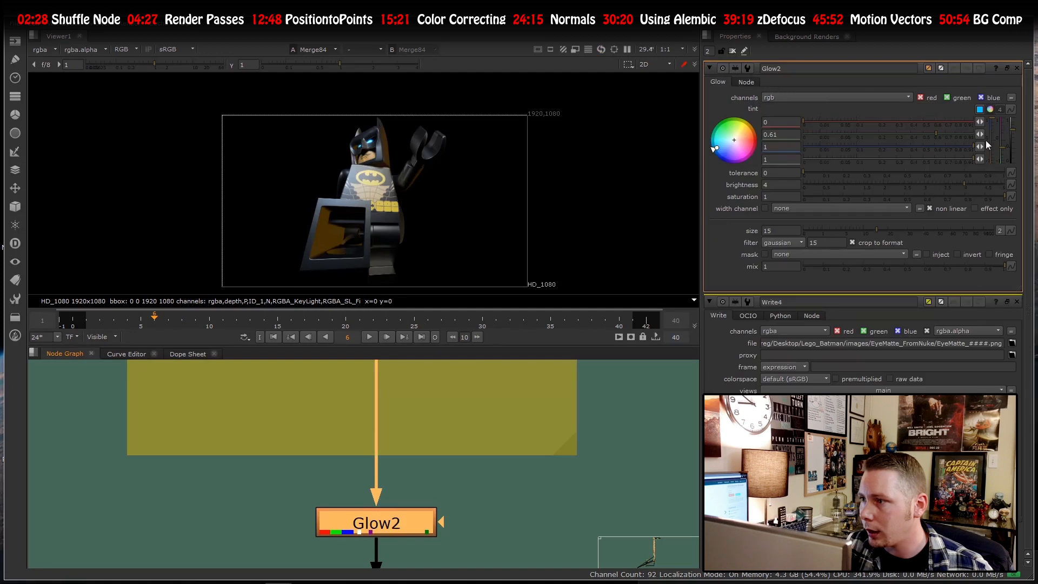
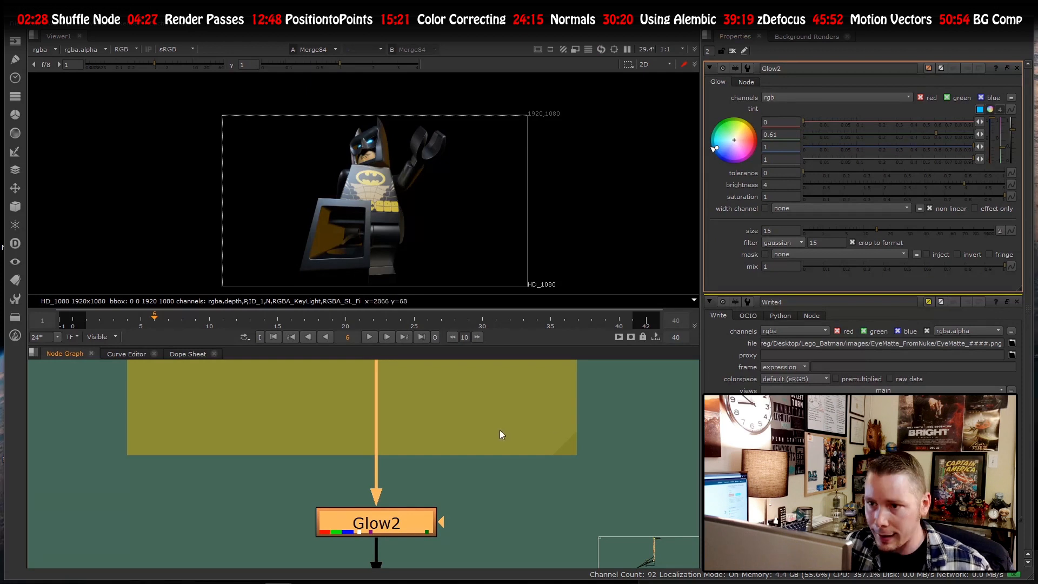
{"action": "scroll", "coordinate": [420, 488], "scroll_direction": "down", "scroll_amount": 1}
{"action": "key", "text": "d"}
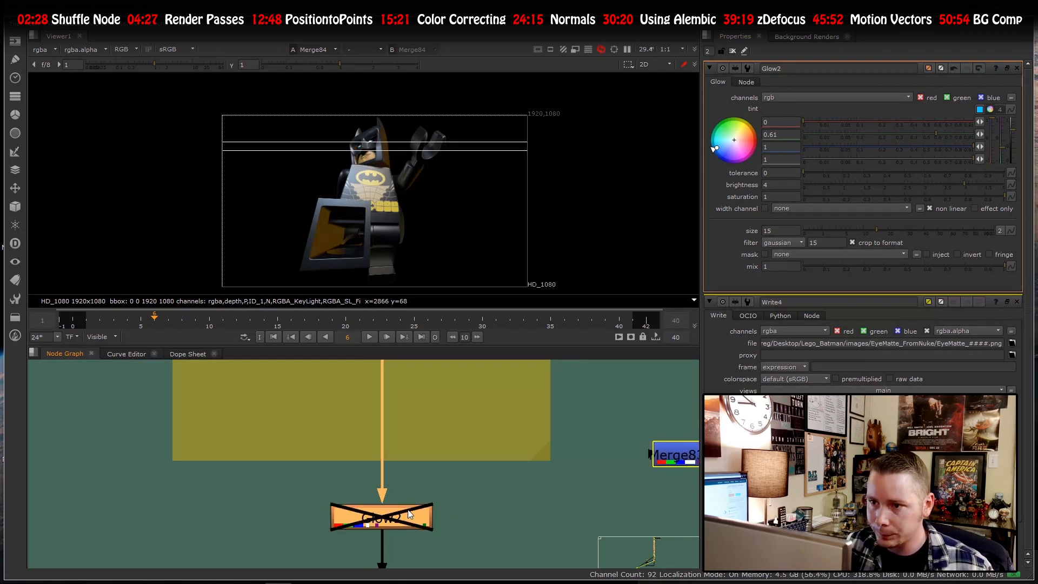
{"action": "key", "text": "d"}
{"action": "key", "text": "d"}
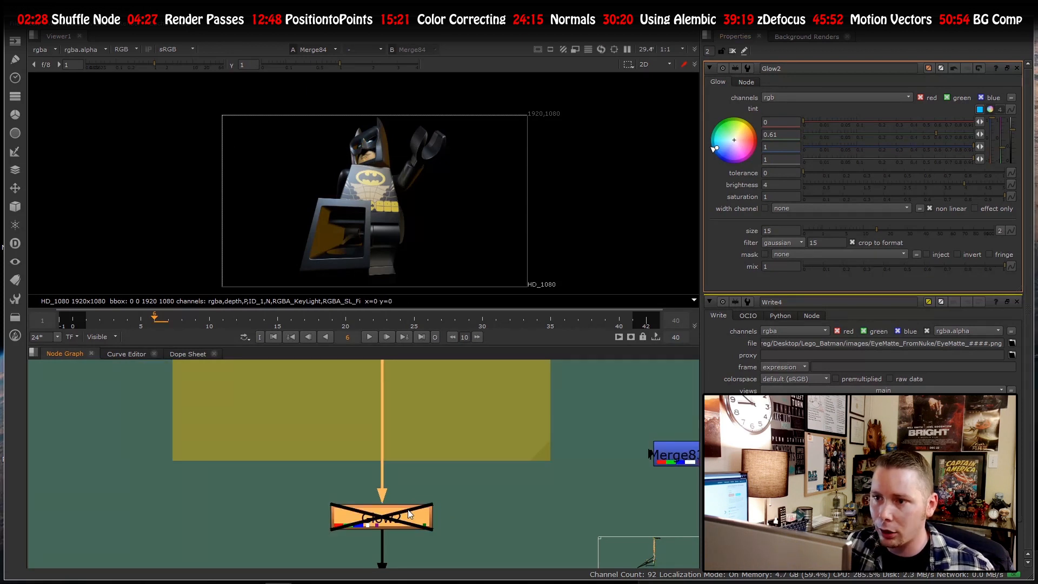
- Open the properties of ColorCorrect4, the color correction masked by the EyeMatte image
{"action": "scroll", "coordinate": [370, 137], "scroll_direction": "up", "scroll_amount": 8}
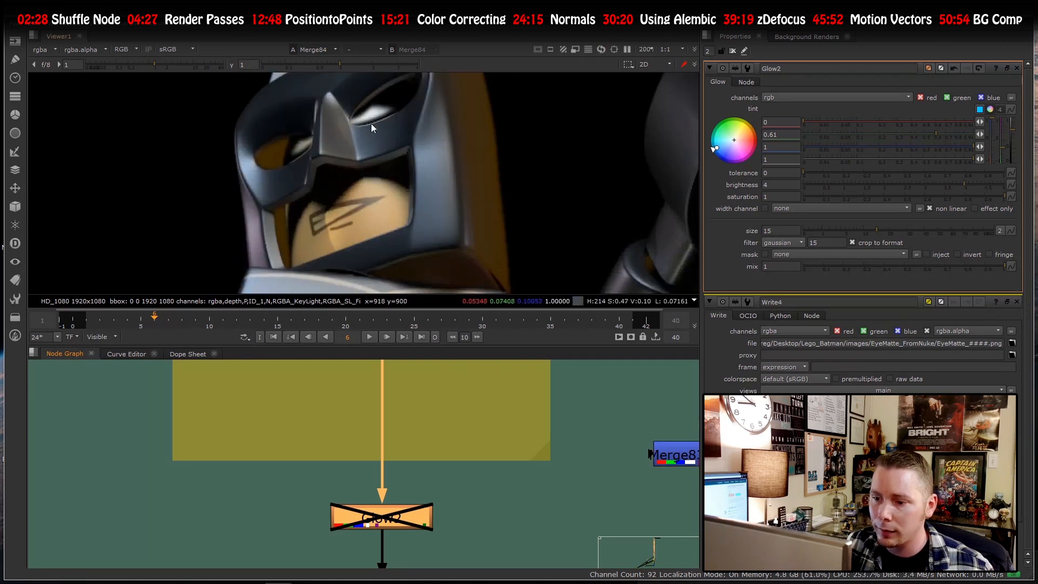
{"action": "scroll", "coordinate": [344, 550], "scroll_direction": "down", "scroll_amount": 11}
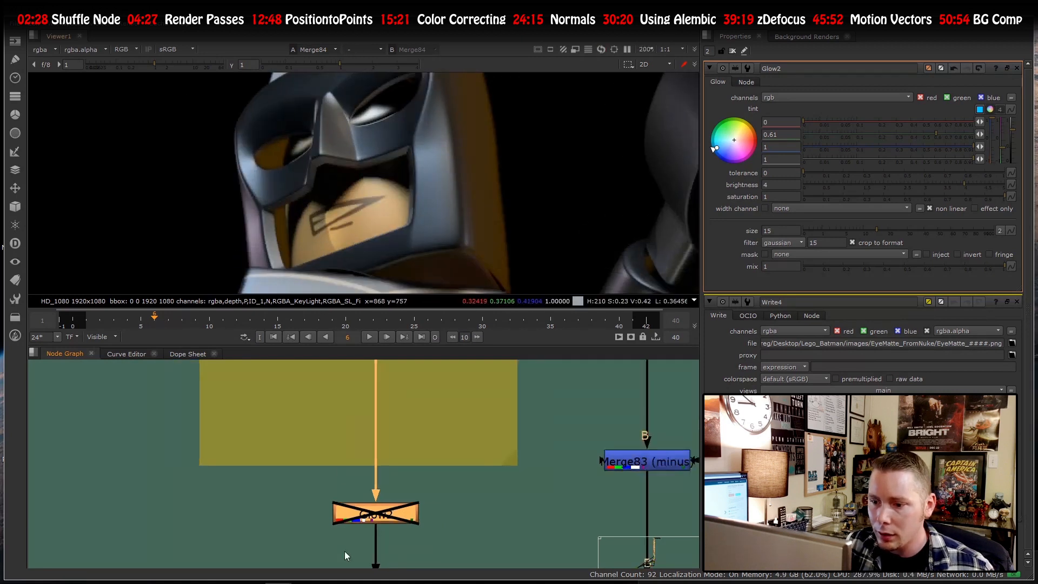
{"action": "scroll", "coordinate": [378, 452], "scroll_direction": "up", "scroll_amount": 10}
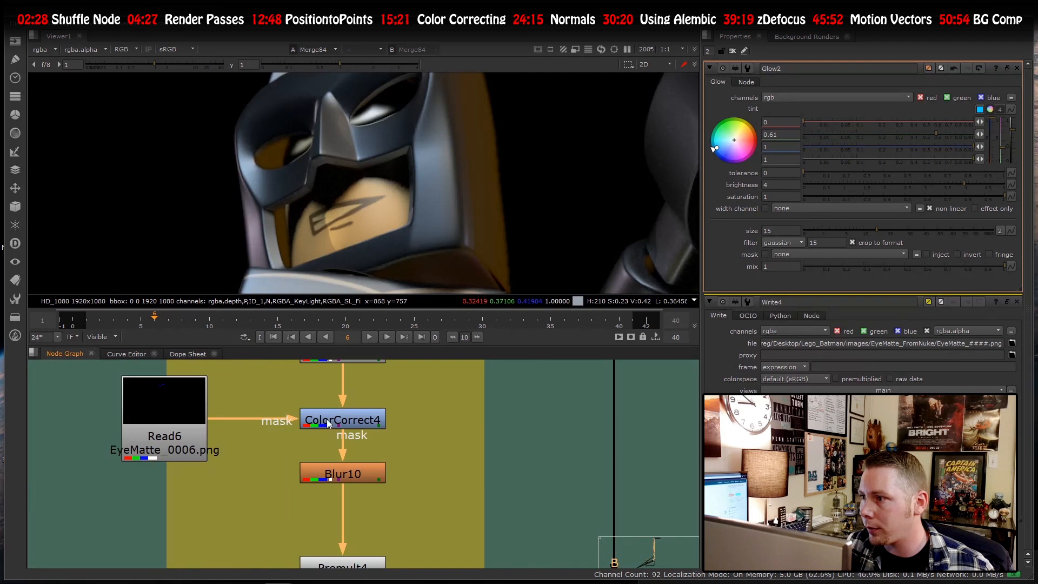
{"action": "double_click", "coordinate": [329, 421]}
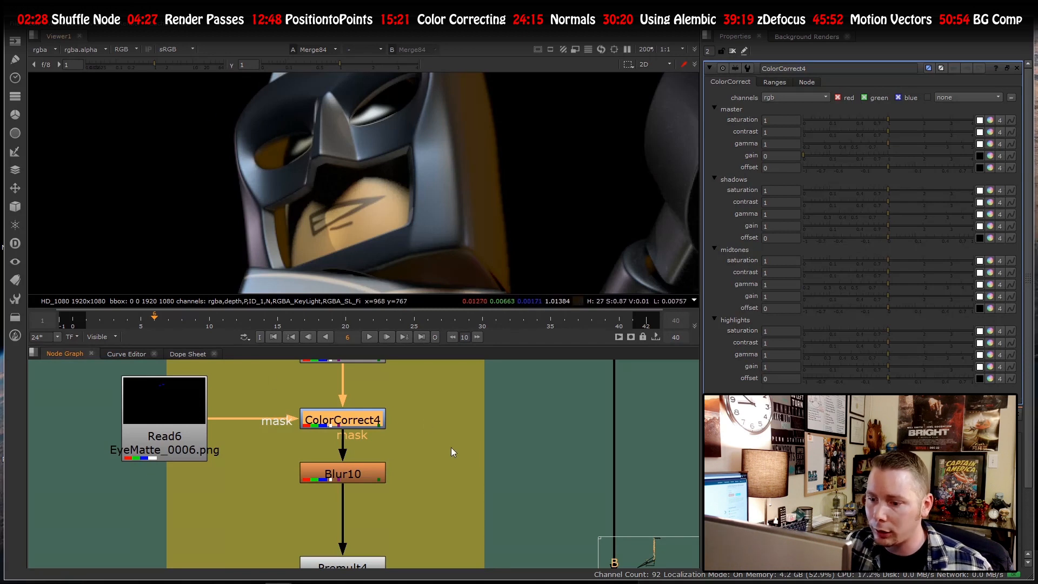
- Re-enable the Glow2 node below the eye matte group and close all open node properties
{"action": "left_click", "coordinate": [341, 478]}
{"action": "scroll", "coordinate": [409, 493], "scroll_direction": "down", "scroll_amount": 10}
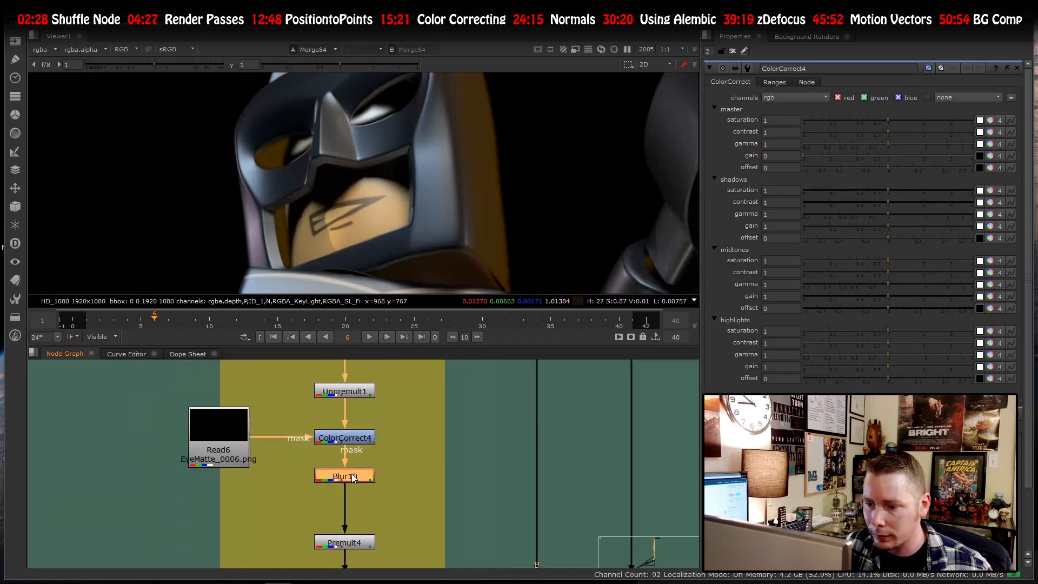
{"action": "scroll", "coordinate": [351, 516], "scroll_direction": "up", "scroll_amount": 10}
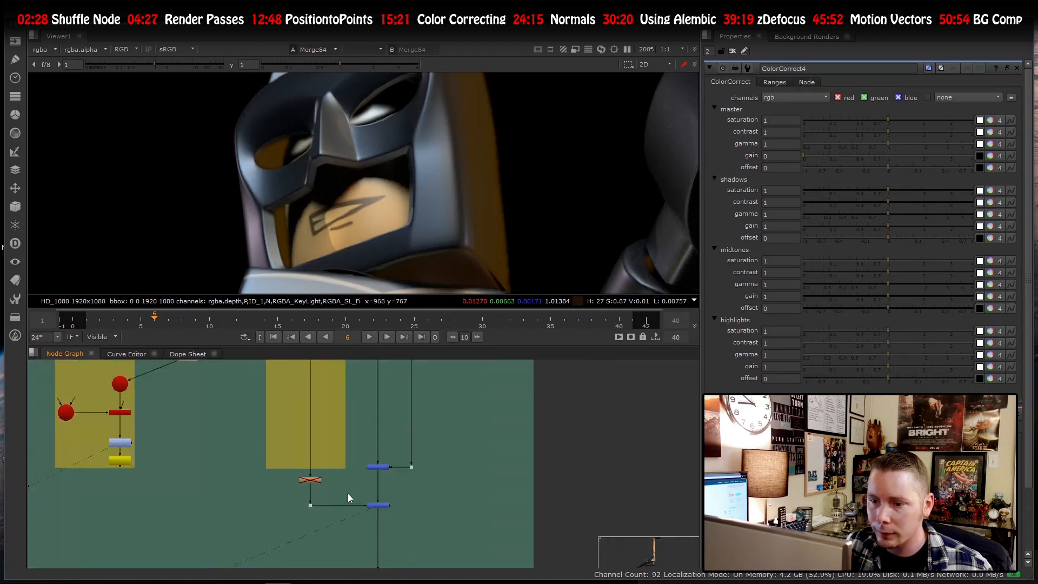
{"action": "left_click", "coordinate": [332, 440]}
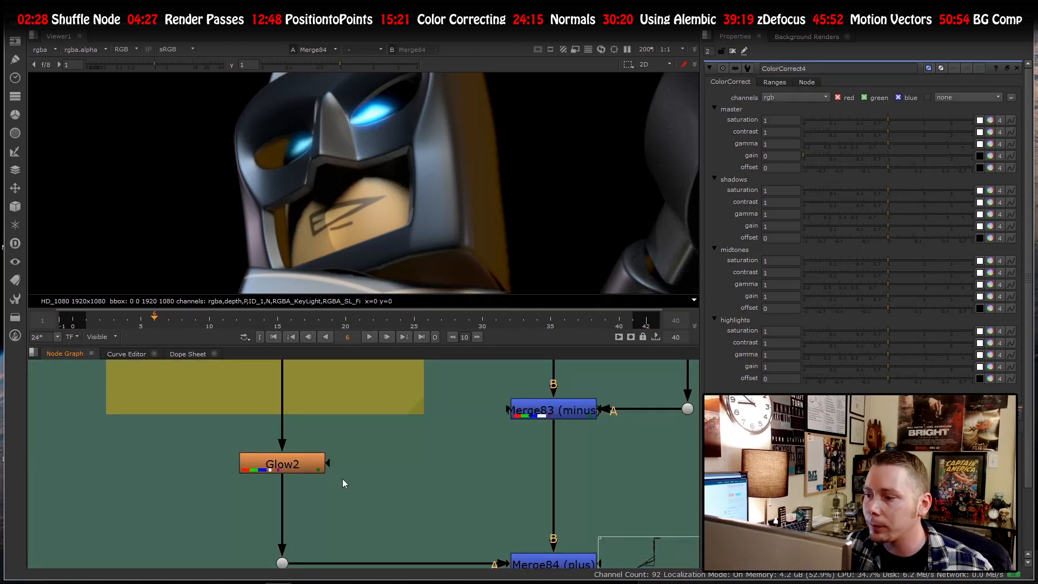
{"action": "scroll", "coordinate": [342, 476], "scroll_direction": "down", "scroll_amount": 3}
{"action": "scroll", "coordinate": [350, 96], "scroll_direction": "up", "scroll_amount": 3}
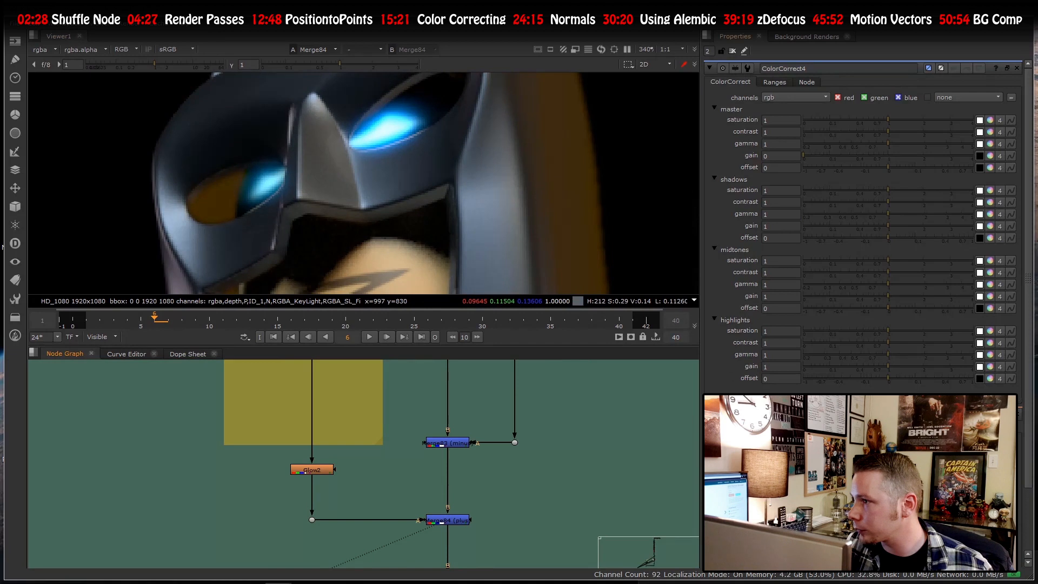
{"action": "left_click", "coordinate": [1017, 69]}
{"action": "left_click", "coordinate": [1016, 69]}
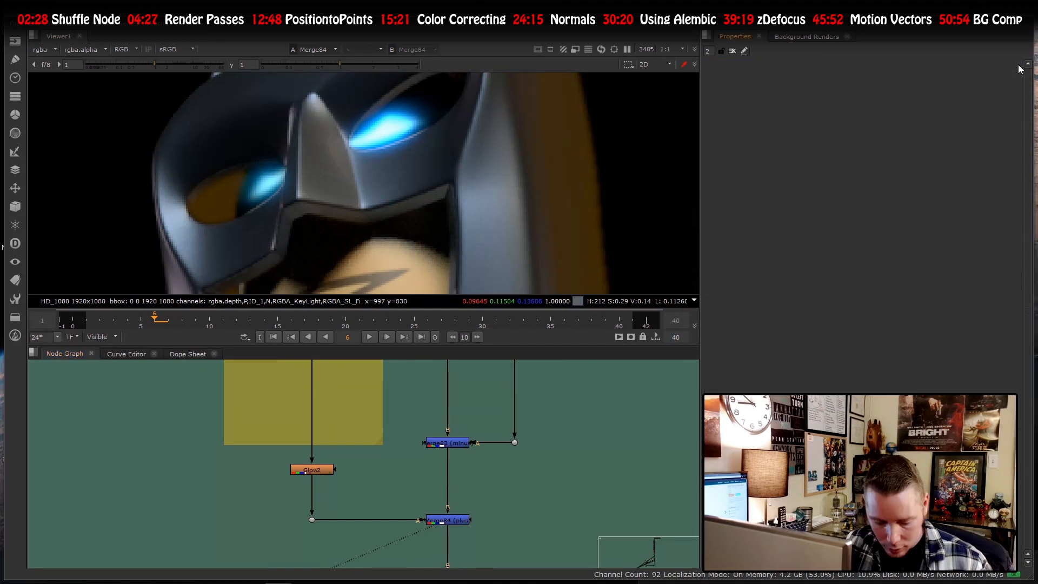
- Examine the glowing eyes in the composite and how both Eye Matte node groups feed back into the main branch
{"action": "scroll", "coordinate": [345, 157], "scroll_direction": "down", "scroll_amount": 5}
{"action": "scroll", "coordinate": [348, 151], "scroll_direction": "down", "scroll_amount": 2}
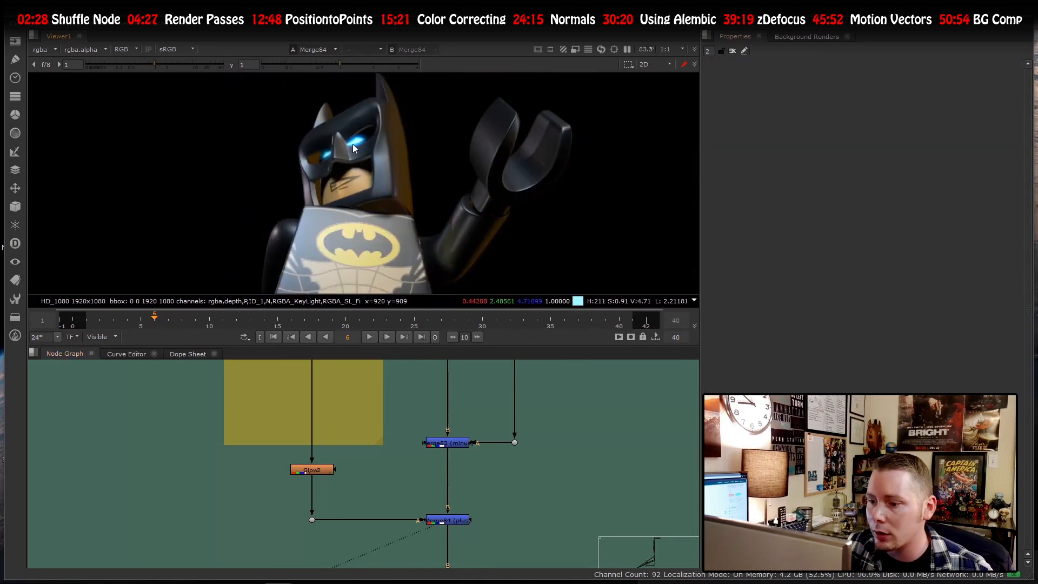
{"action": "scroll", "coordinate": [353, 143], "scroll_direction": "down", "scroll_amount": 3}
{"action": "scroll", "coordinate": [388, 456], "scroll_direction": "down", "scroll_amount": 3}
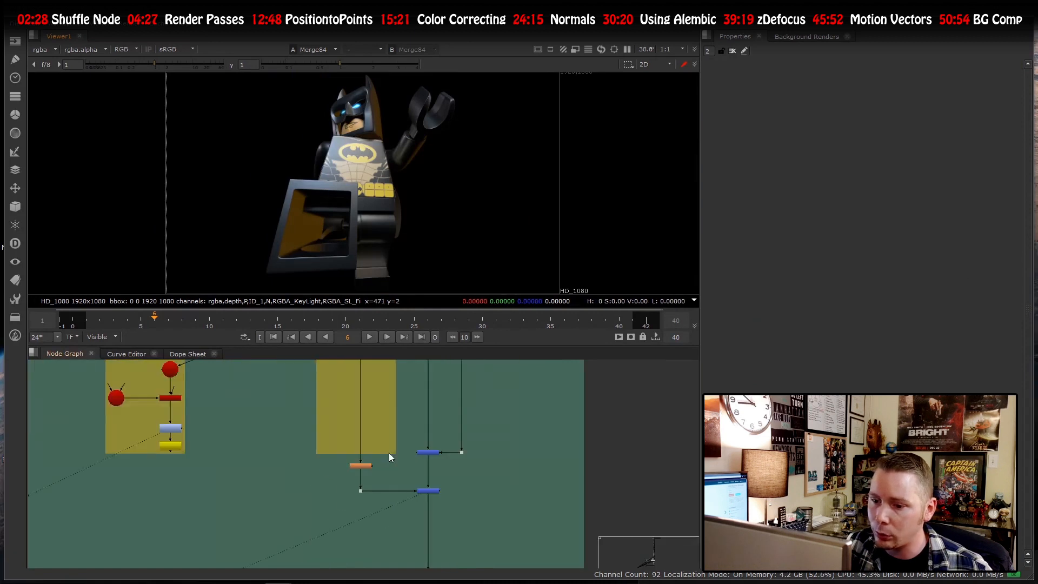
{"action": "scroll", "coordinate": [397, 482], "scroll_direction": "down", "scroll_amount": 4}
{"action": "scroll", "coordinate": [297, 413], "scroll_direction": "up", "scroll_amount": 3}
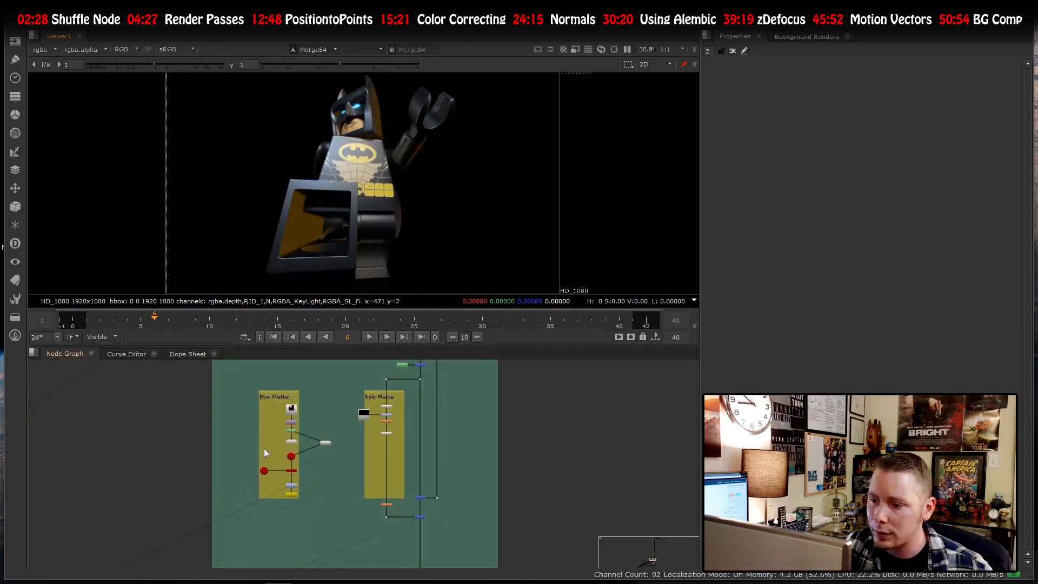
{"action": "scroll", "coordinate": [264, 453], "scroll_direction": "up", "scroll_amount": 5}
{"action": "scroll", "coordinate": [395, 459], "scroll_direction": "down", "scroll_amount": 6}
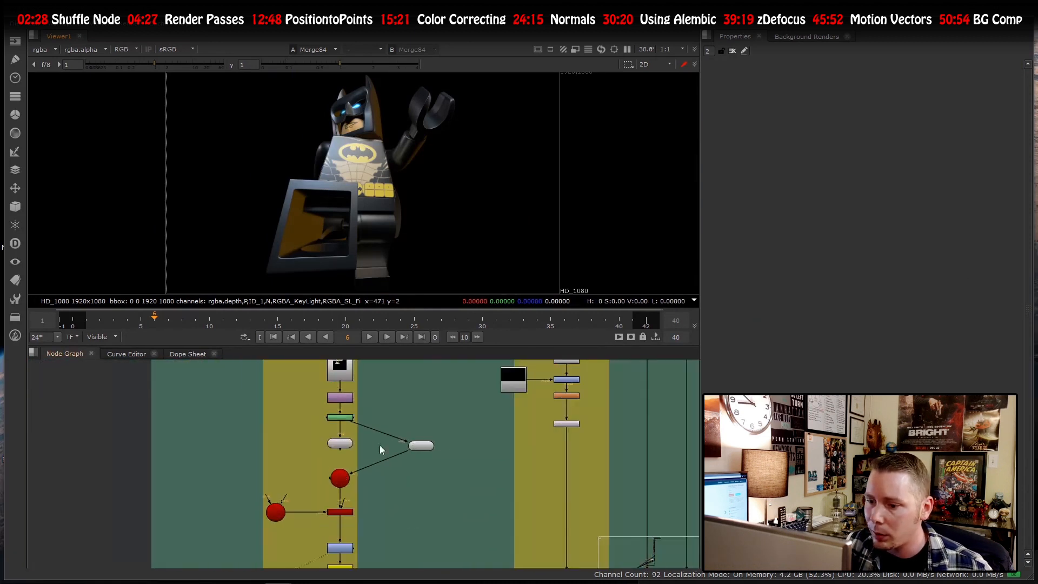
{"action": "scroll", "coordinate": [379, 473], "scroll_direction": "up", "scroll_amount": 3}
{"action": "scroll", "coordinate": [394, 478], "scroll_direction": "up", "scroll_amount": 5}
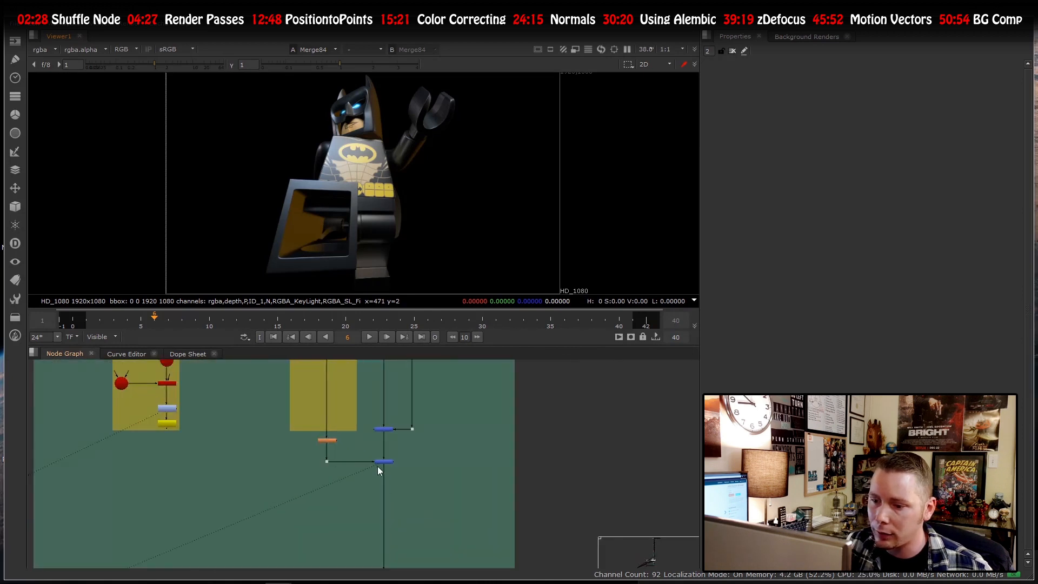
{"action": "scroll", "coordinate": [336, 492], "scroll_direction": "down", "scroll_amount": 5}
{"action": "scroll", "coordinate": [345, 443], "scroll_direction": "up", "scroll_amount": 3}
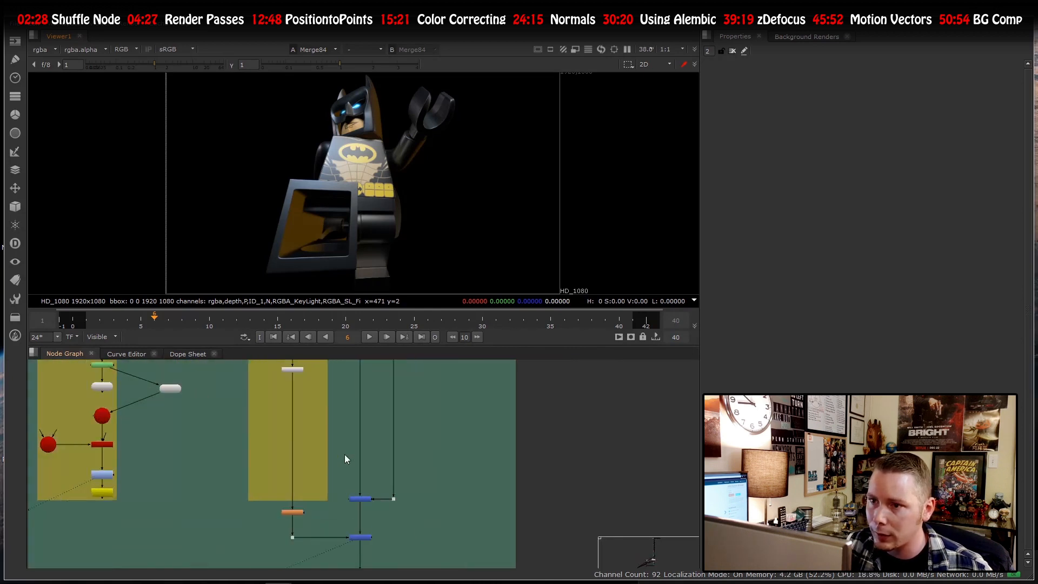
{"action": "scroll", "coordinate": [344, 510], "scroll_direction": "up", "scroll_amount": 1}
{"action": "scroll", "coordinate": [338, 538], "scroll_direction": "up", "scroll_amount": 2}
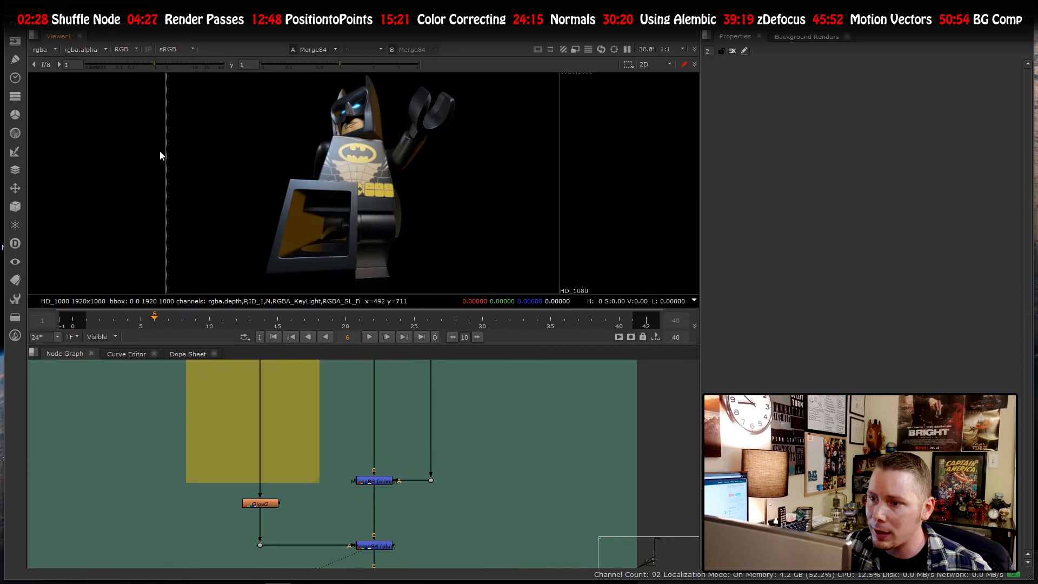
- Inspect the full Batman composite and the blue glow on the eyes up close
{"action": "scroll", "coordinate": [348, 149], "scroll_direction": "down", "scroll_amount": 1}
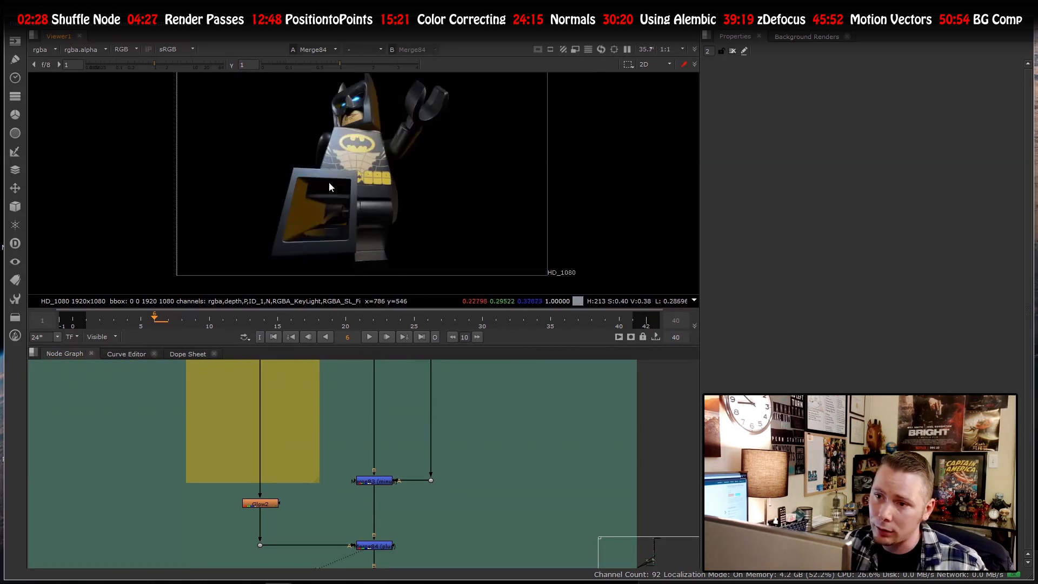
{"action": "scroll", "coordinate": [355, 198], "scroll_direction": "up", "scroll_amount": 1}
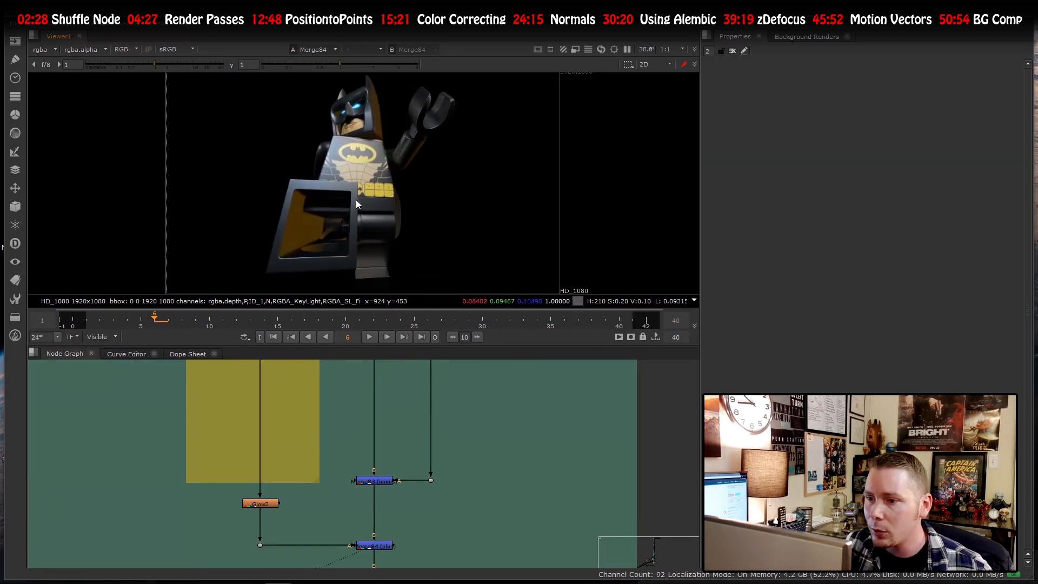
{"action": "scroll", "coordinate": [411, 481], "scroll_direction": "down", "scroll_amount": 5}
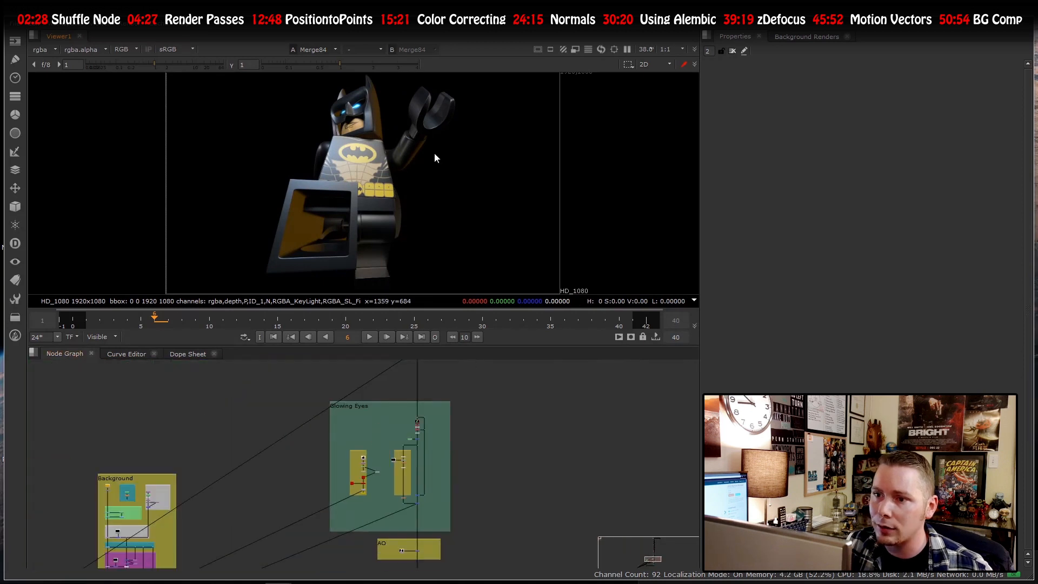
{"action": "scroll", "coordinate": [365, 128], "scroll_direction": "up", "scroll_amount": 3}
{"action": "scroll", "coordinate": [329, 158], "scroll_direction": "up", "scroll_amount": 2}
{"action": "scroll", "coordinate": [332, 81], "scroll_direction": "down", "scroll_amount": 2}
{"action": "scroll", "coordinate": [225, 176], "scroll_direction": "up", "scroll_amount": 4}
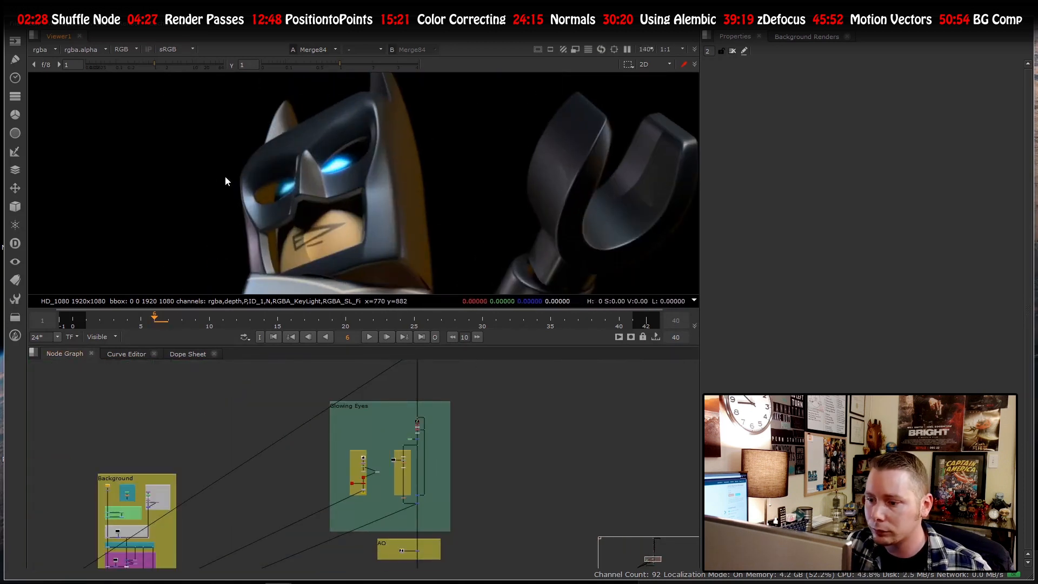
{"action": "scroll", "coordinate": [416, 168], "scroll_direction": "down", "scroll_amount": 6}
- View the AO pass from Read12 and inspect its shading on the face and inside the hollow foot
{"action": "scroll", "coordinate": [449, 400], "scroll_direction": "down", "scroll_amount": 4}
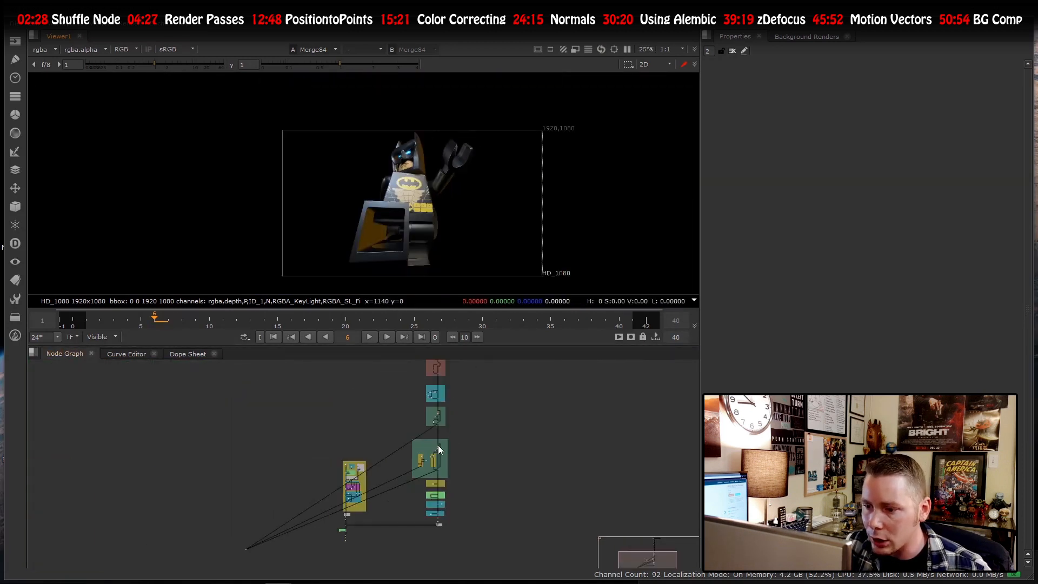
{"action": "scroll", "coordinate": [397, 405], "scroll_direction": "up", "scroll_amount": 10}
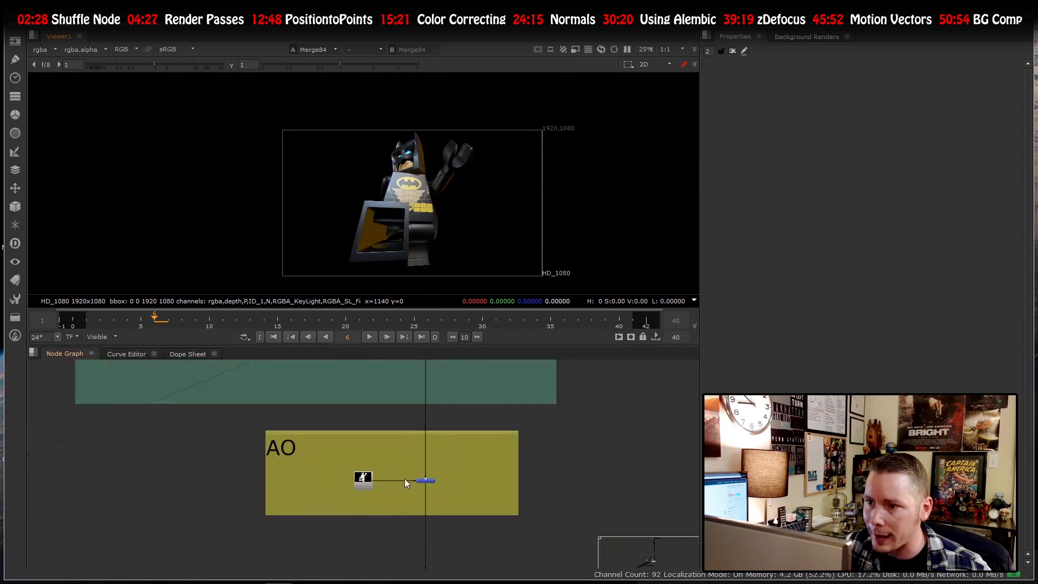
{"action": "left_click", "coordinate": [326, 480]}
{"action": "key", "text": "1"}
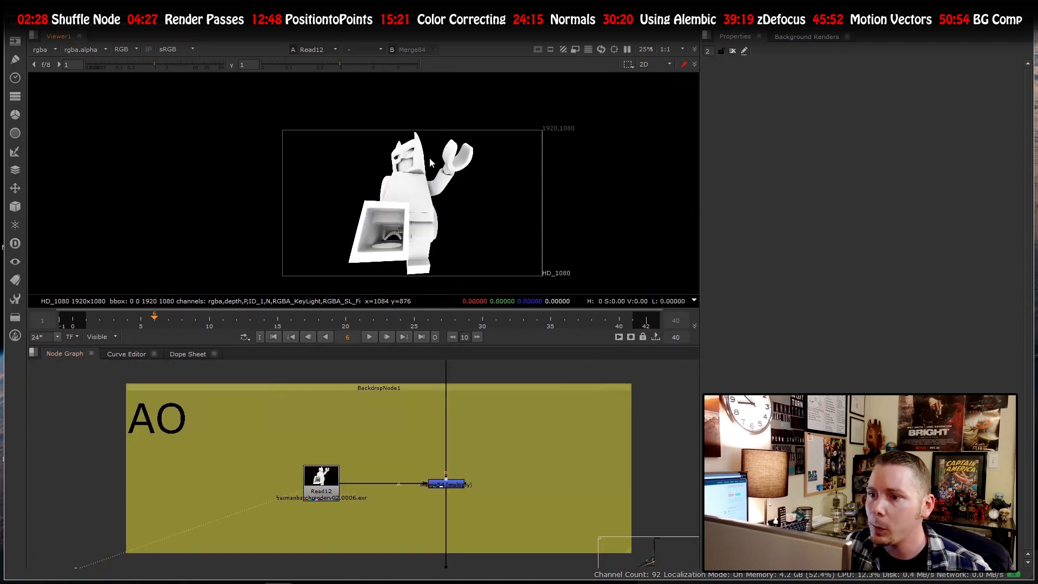
{"action": "scroll", "coordinate": [427, 167], "scroll_direction": "down", "scroll_amount": 3}
{"action": "scroll", "coordinate": [411, 179], "scroll_direction": "up", "scroll_amount": 5}
{"action": "scroll", "coordinate": [400, 187], "scroll_direction": "down", "scroll_amount": 4}
{"action": "scroll", "coordinate": [400, 187], "scroll_direction": "up", "scroll_amount": 3}
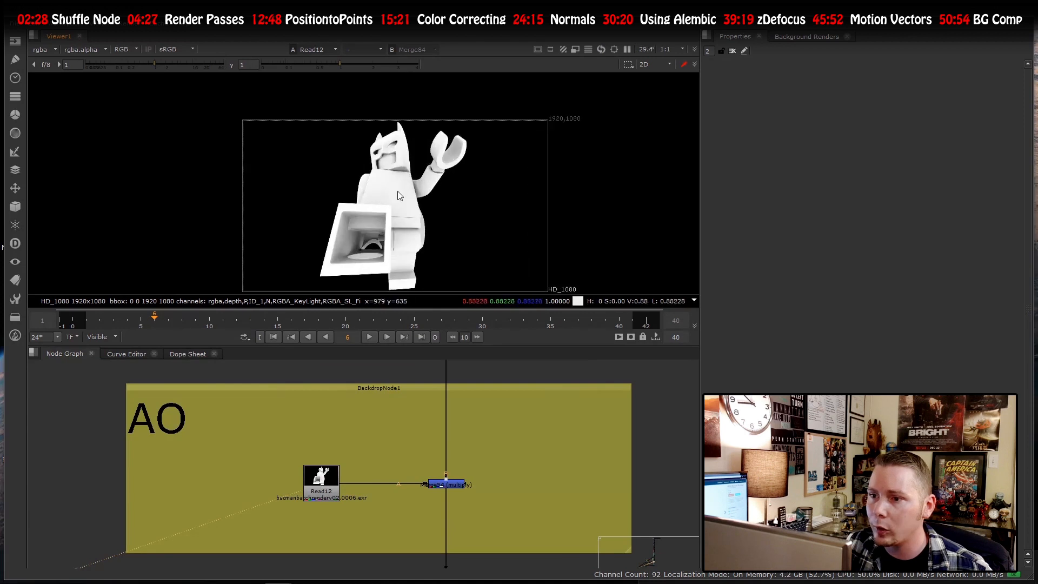
{"action": "scroll", "coordinate": [398, 193], "scroll_direction": "up", "scroll_amount": 5}
{"action": "scroll", "coordinate": [362, 119], "scroll_direction": "down", "scroll_amount": 5}
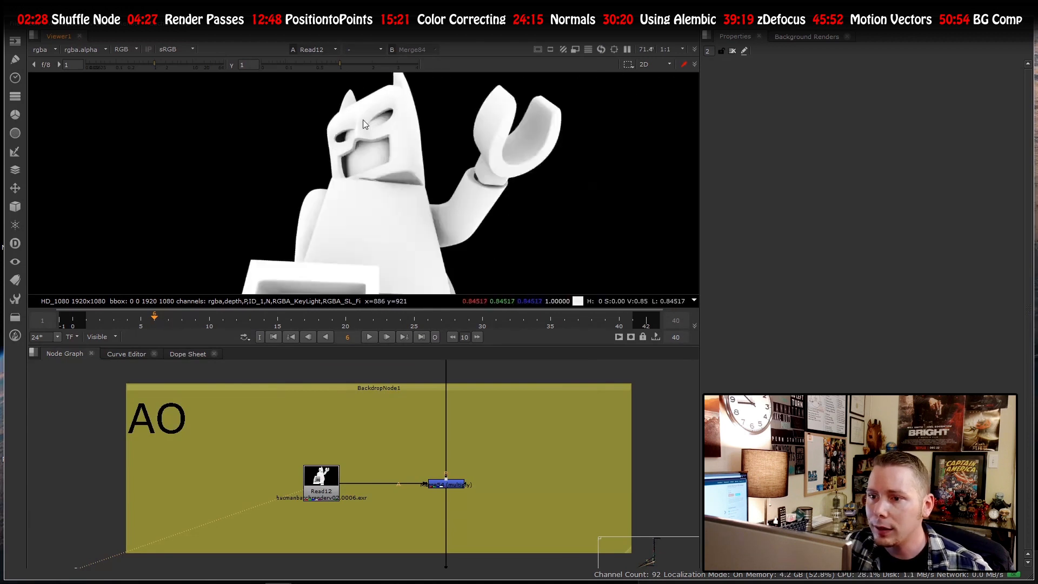
{"action": "scroll", "coordinate": [377, 164], "scroll_direction": "up", "scroll_amount": 8}
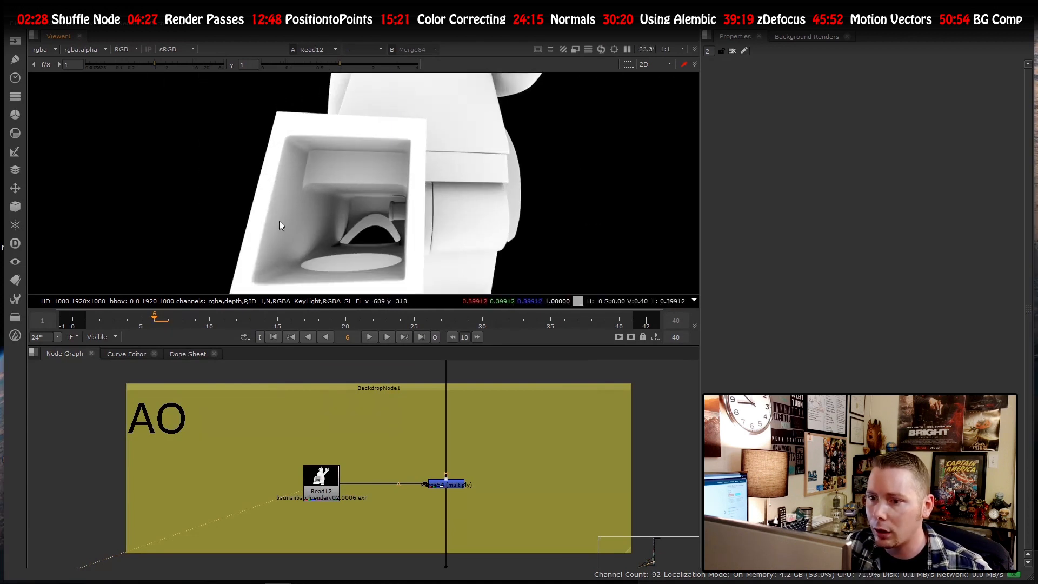
{"action": "scroll", "coordinate": [292, 189], "scroll_direction": "down", "scroll_amount": 2}
{"action": "scroll", "coordinate": [288, 192], "scroll_direction": "up", "scroll_amount": 3}
{"action": "scroll", "coordinate": [280, 202], "scroll_direction": "down", "scroll_amount": 2}
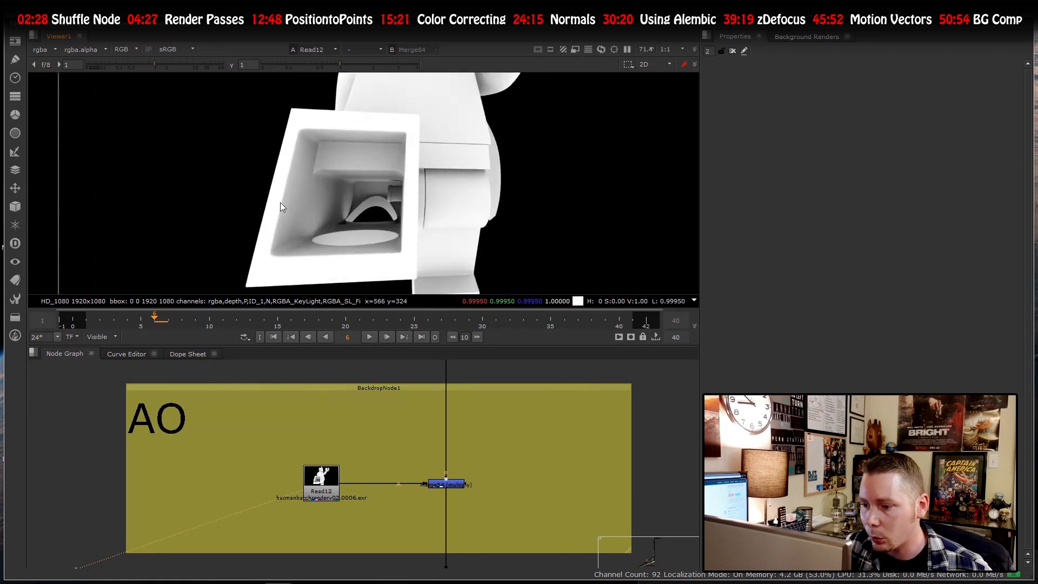
{"action": "scroll", "coordinate": [295, 217], "scroll_direction": "up", "scroll_amount": 1}
{"action": "scroll", "coordinate": [311, 235], "scroll_direction": "down", "scroll_amount": 1}
{"action": "scroll", "coordinate": [459, 491], "scroll_direction": "up", "scroll_amount": 4}
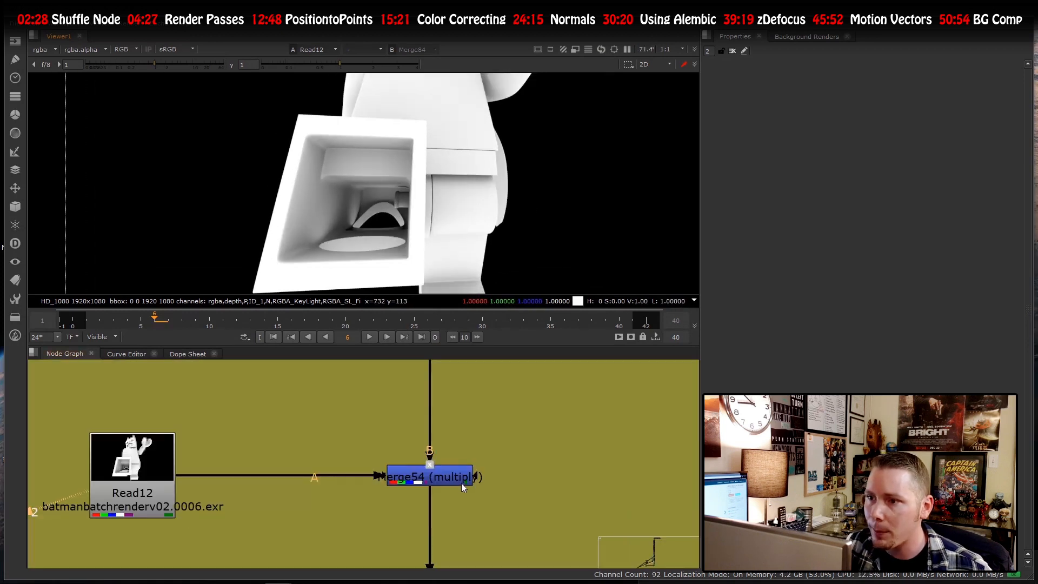
- View the output of Merge54, which multiplies the AO pass over the composite, and set its mix to 1
{"action": "left_click", "coordinate": [461, 482]}
{"action": "key", "text": "1"}
{"action": "scroll", "coordinate": [361, 201], "scroll_direction": "down", "scroll_amount": 2}
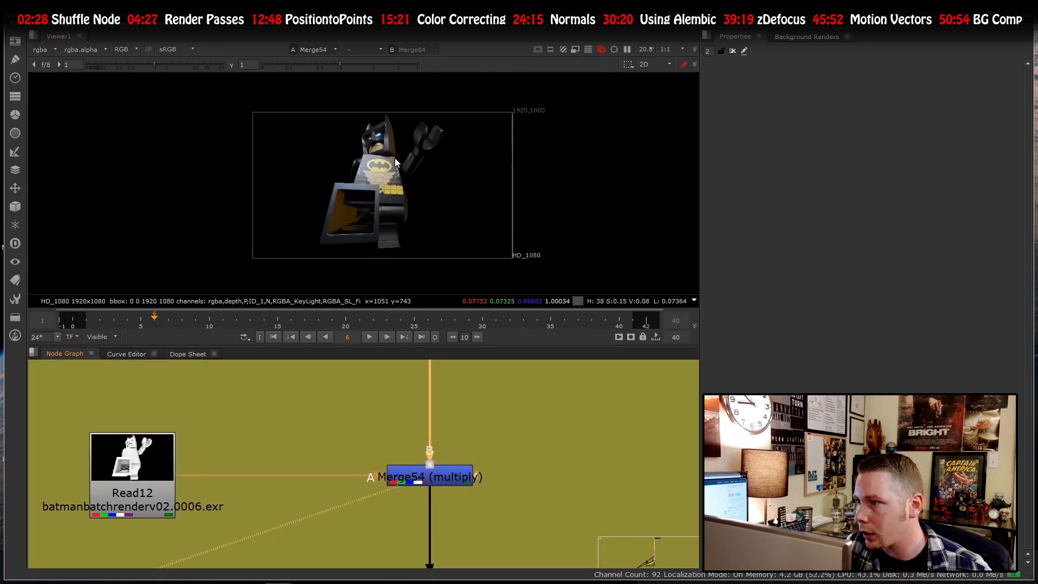
{"action": "scroll", "coordinate": [358, 201], "scroll_direction": "up", "scroll_amount": 1}
{"action": "double_click", "coordinate": [461, 477]}
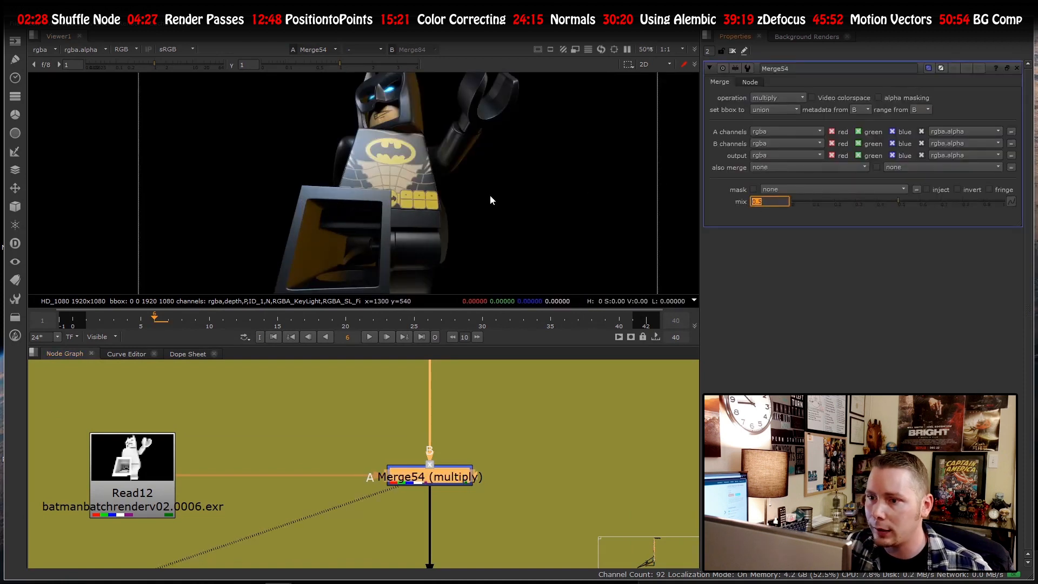
{"action": "type", "text": "1"}
{"action": "key", "text": "Return"}
{"action": "scroll", "coordinate": [388, 187], "scroll_direction": "down", "scroll_amount": 4}
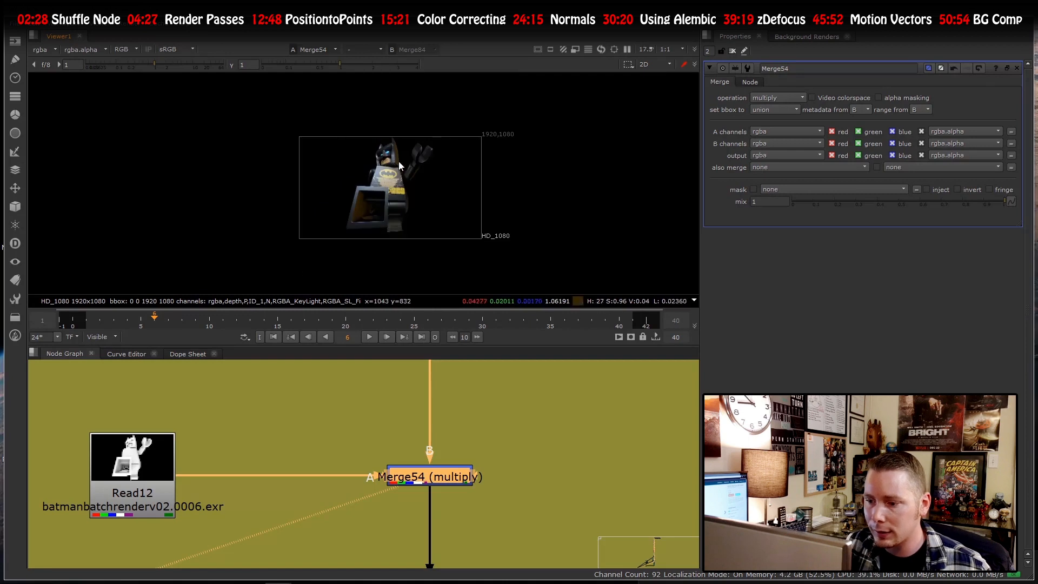
- Toggle Merge54 off and on repeatedly to compare the composite without and with the AO pass, leaving it enabled
{"action": "scroll", "coordinate": [400, 165], "scroll_direction": "up", "scroll_amount": 3}
{"action": "key", "text": "d"}
{"action": "key", "text": "d"}
{"action": "key", "text": "d"}
{"action": "key", "text": "d"}
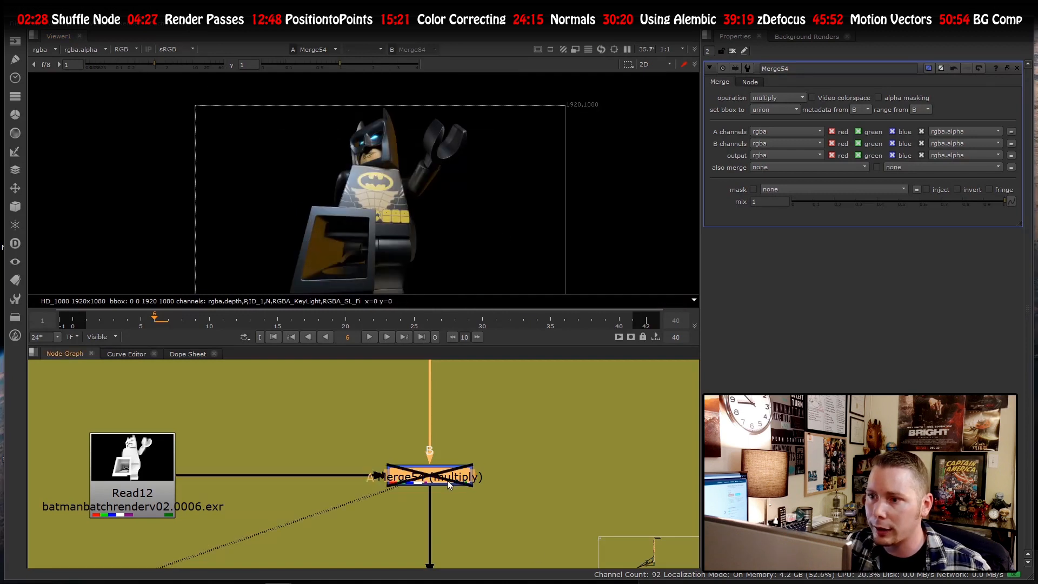
{"action": "key", "text": "d"}
{"action": "key", "text": "d"}
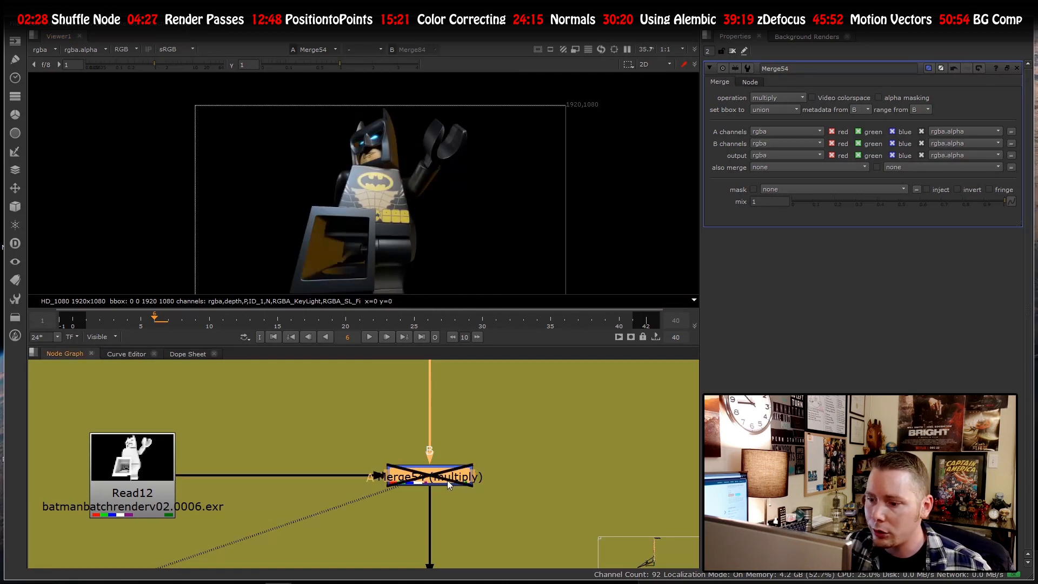
{"action": "key", "text": "d"}
{"action": "key", "text": "d"}
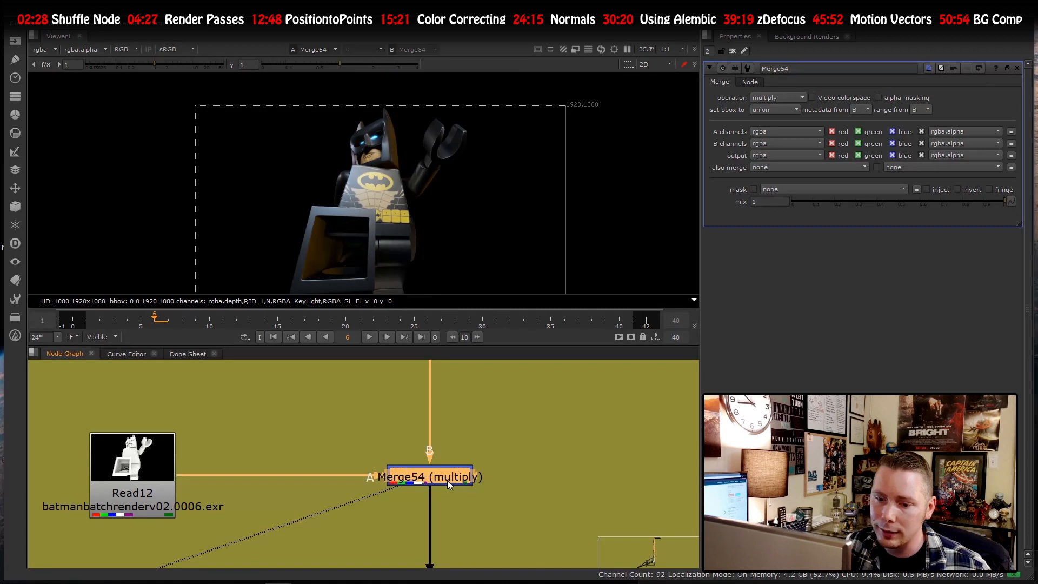
- View the AO pass from Read12 again and examine its shading across the whole figure
{"action": "left_click", "coordinate": [134, 490]}
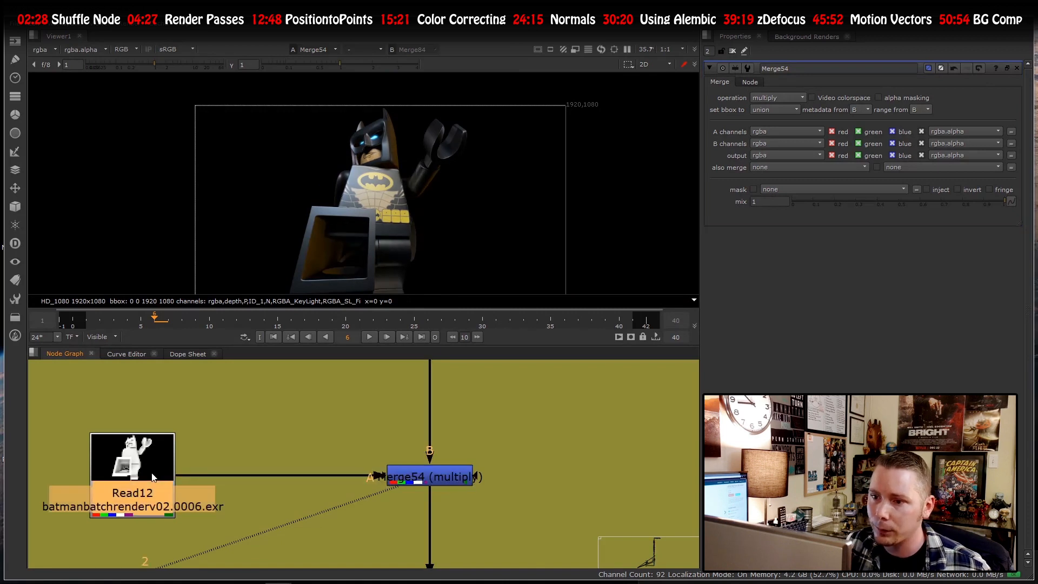
{"action": "key", "text": "2"}
{"action": "scroll", "coordinate": [340, 160], "scroll_direction": "down", "scroll_amount": 4}
{"action": "scroll", "coordinate": [351, 224], "scroll_direction": "up", "scroll_amount": 9}
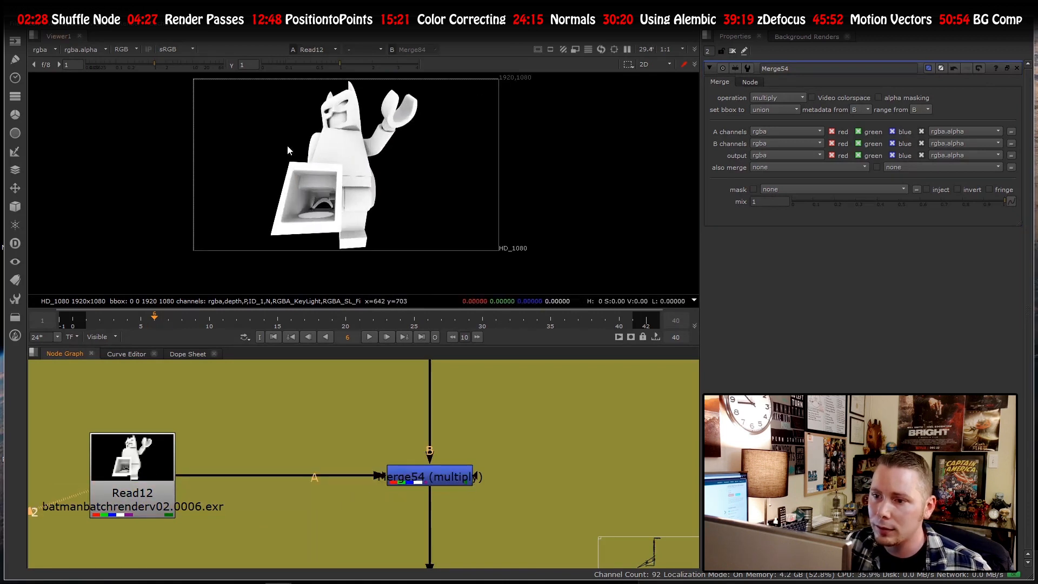
{"action": "scroll", "coordinate": [319, 186], "scroll_direction": "down", "scroll_amount": 4}
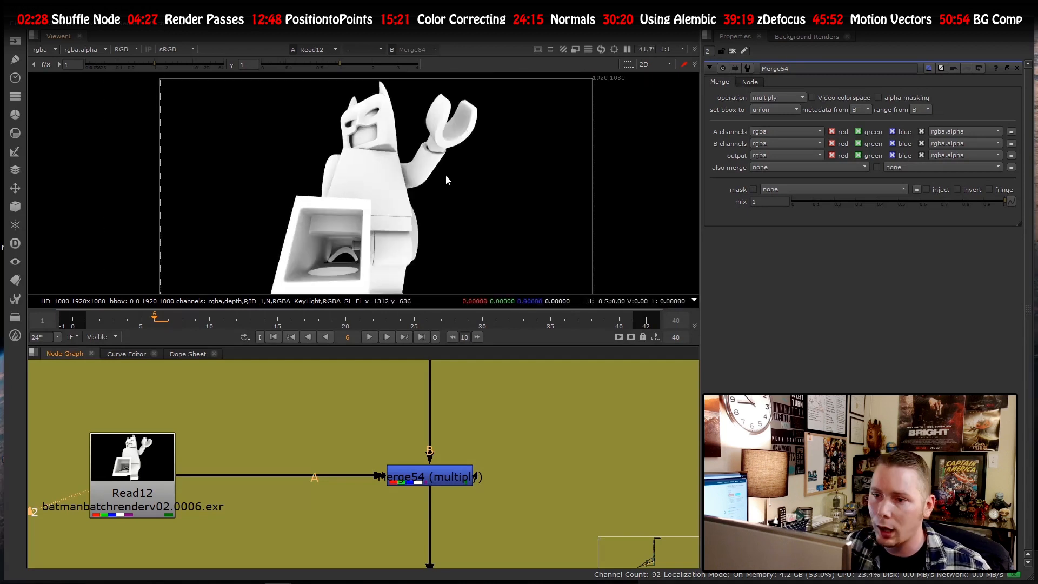
{"action": "scroll", "coordinate": [426, 168], "scroll_direction": "down", "scroll_amount": 4}
{"action": "scroll", "coordinate": [416, 167], "scroll_direction": "up", "scroll_amount": 4}
{"action": "scroll", "coordinate": [403, 174], "scroll_direction": "down", "scroll_amount": 3}
{"action": "scroll", "coordinate": [380, 209], "scroll_direction": "up", "scroll_amount": 2}
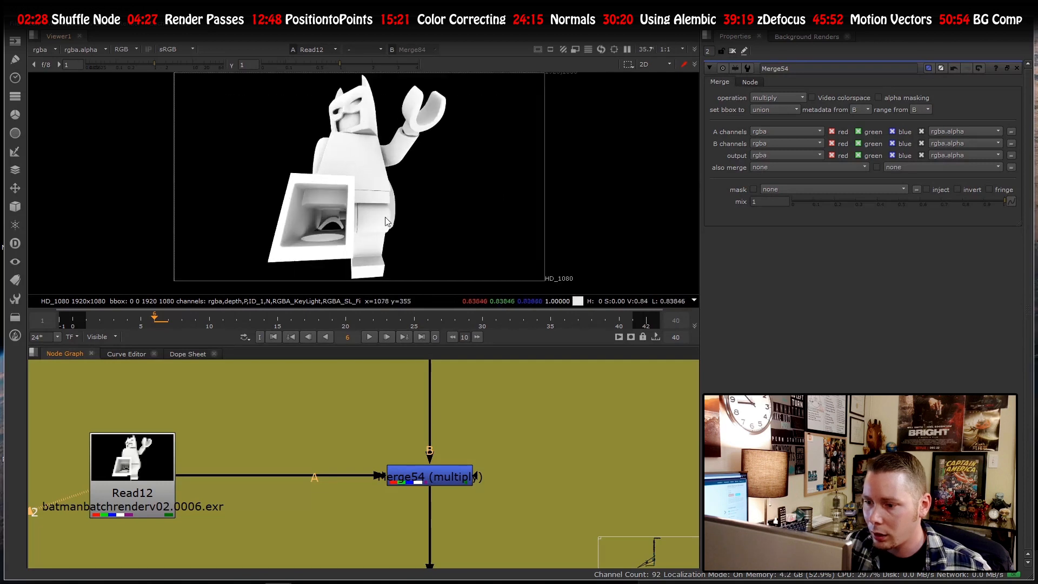
- View the output of Merge54 and examine how the multiplied AO darkens the legs and hollow foot
{"action": "left_click", "coordinate": [451, 480]}
{"action": "key", "text": "d"}
{"action": "key", "text": "d"}
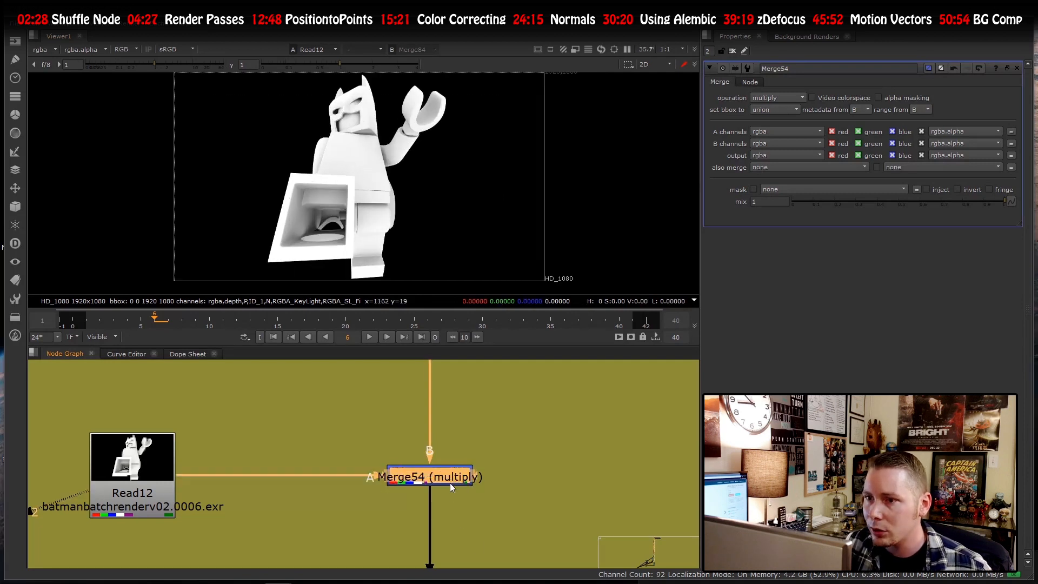
{"action": "key", "text": "2"}
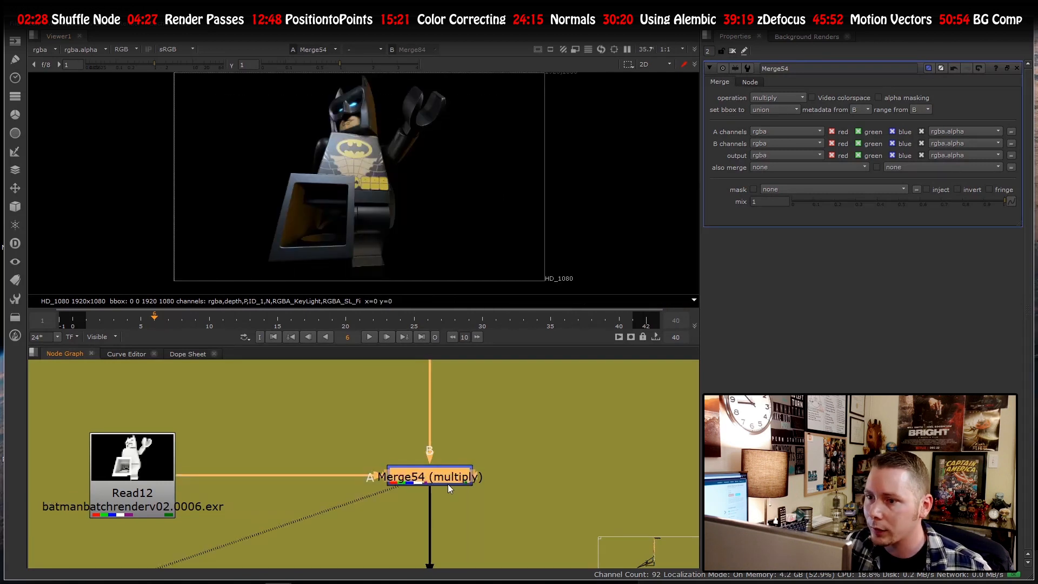
{"action": "scroll", "coordinate": [400, 231], "scroll_direction": "down", "scroll_amount": 3}
{"action": "scroll", "coordinate": [388, 222], "scroll_direction": "up", "scroll_amount": 2}
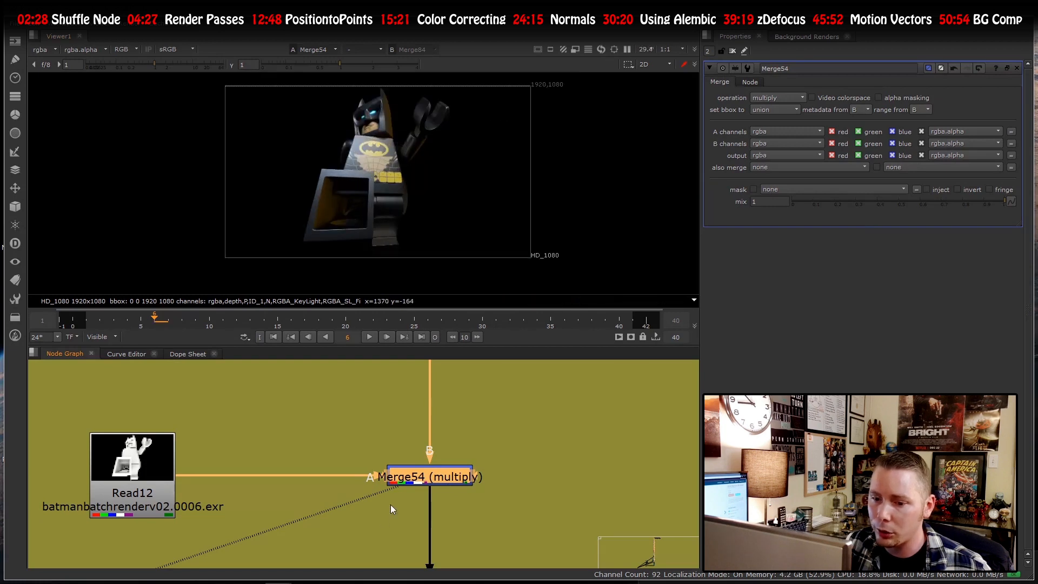
{"action": "left_click", "coordinate": [151, 482]}
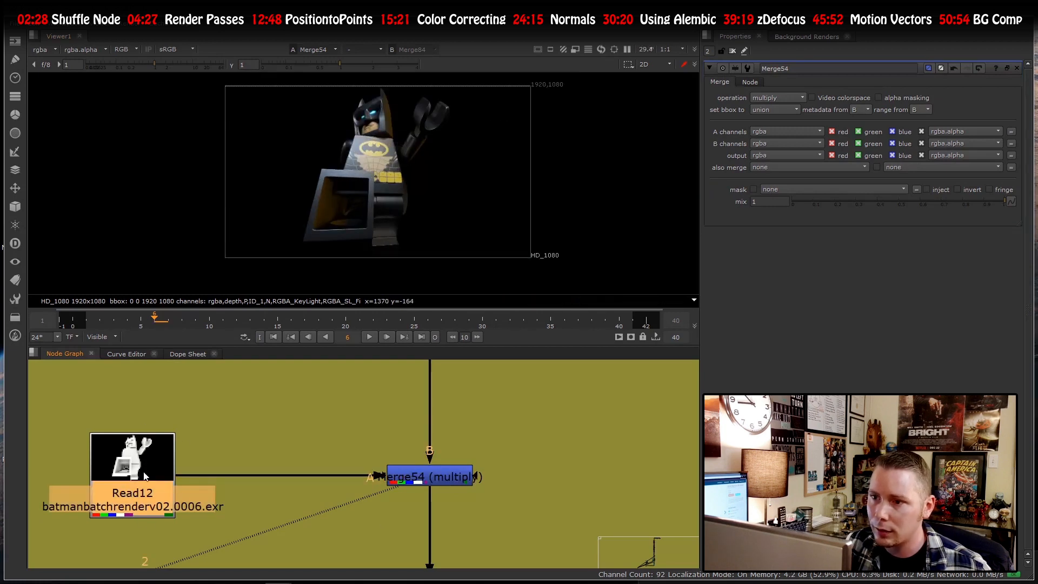
{"action": "left_click", "coordinate": [423, 471]}
{"action": "scroll", "coordinate": [398, 204], "scroll_direction": "up", "scroll_amount": 2}
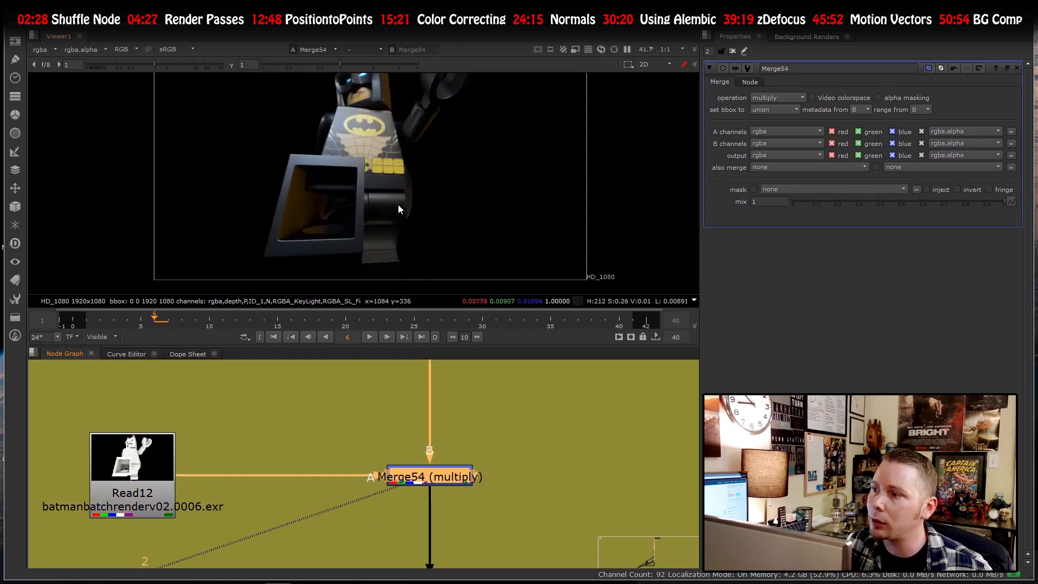
{"action": "scroll", "coordinate": [326, 190], "scroll_direction": "down", "scroll_amount": 4}
{"action": "scroll", "coordinate": [327, 190], "scroll_direction": "up", "scroll_amount": 2}
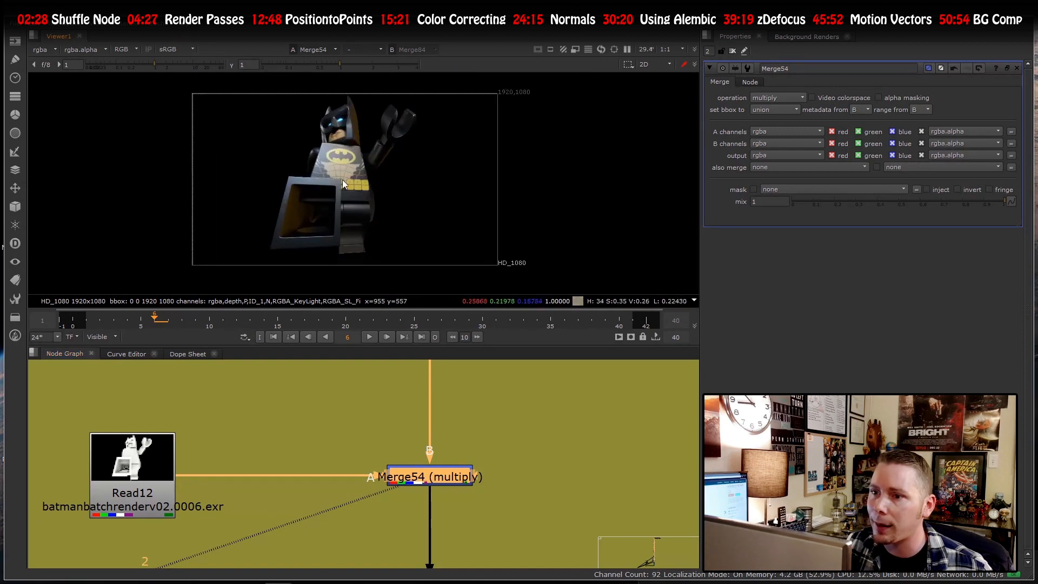
- Inspect the Merge54 result around the face and body, and set its mix to 0.5
{"action": "left_click", "coordinate": [457, 476]}
{"action": "scroll", "coordinate": [353, 108], "scroll_direction": "up", "scroll_amount": 4}
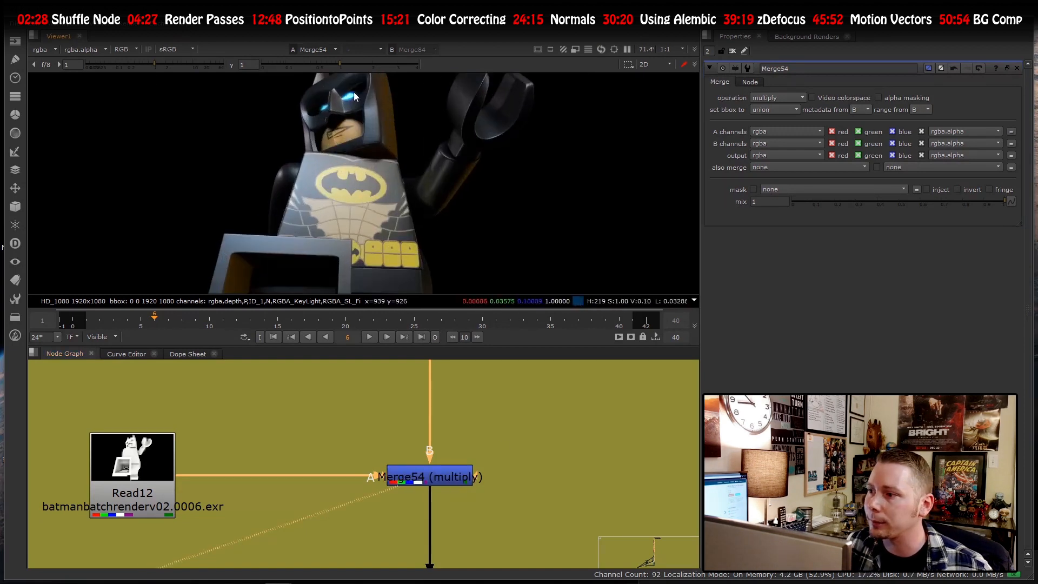
{"action": "scroll", "coordinate": [357, 134], "scroll_direction": "down", "scroll_amount": 5}
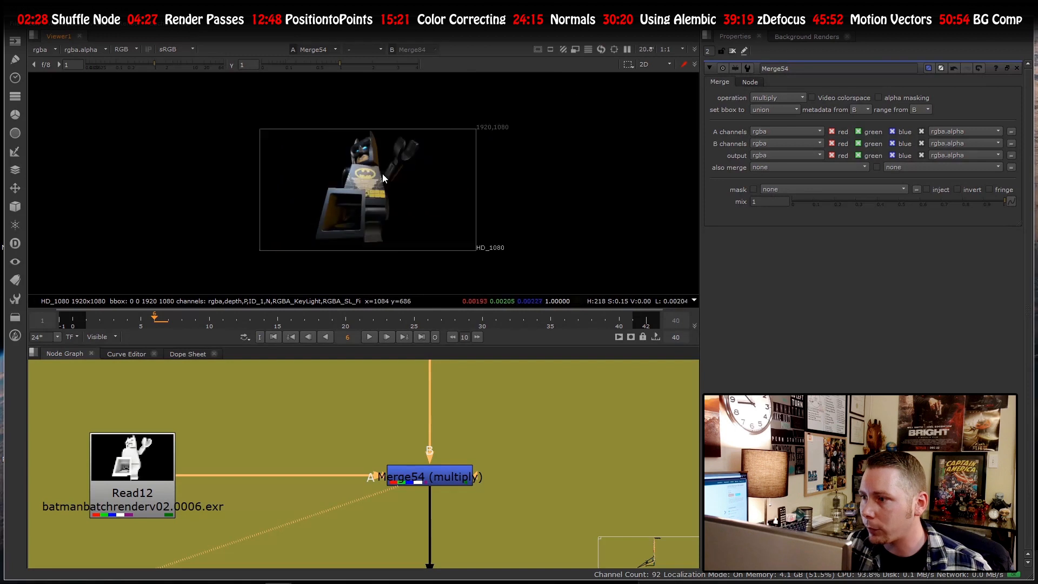
{"action": "scroll", "coordinate": [382, 173], "scroll_direction": "up", "scroll_amount": 3}
{"action": "left_click", "coordinate": [763, 202]}
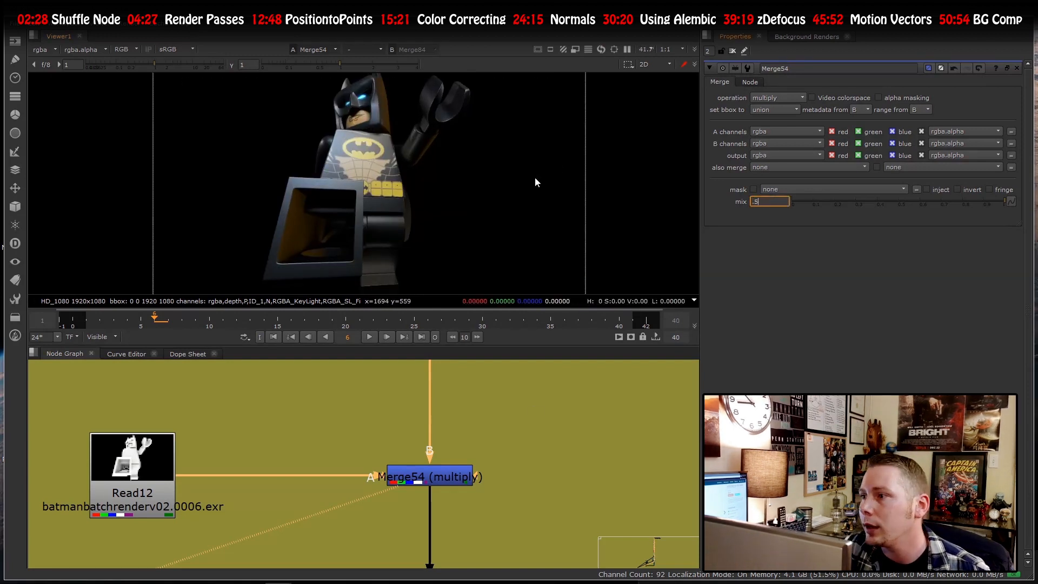
{"action": "key", "text": "Return"}
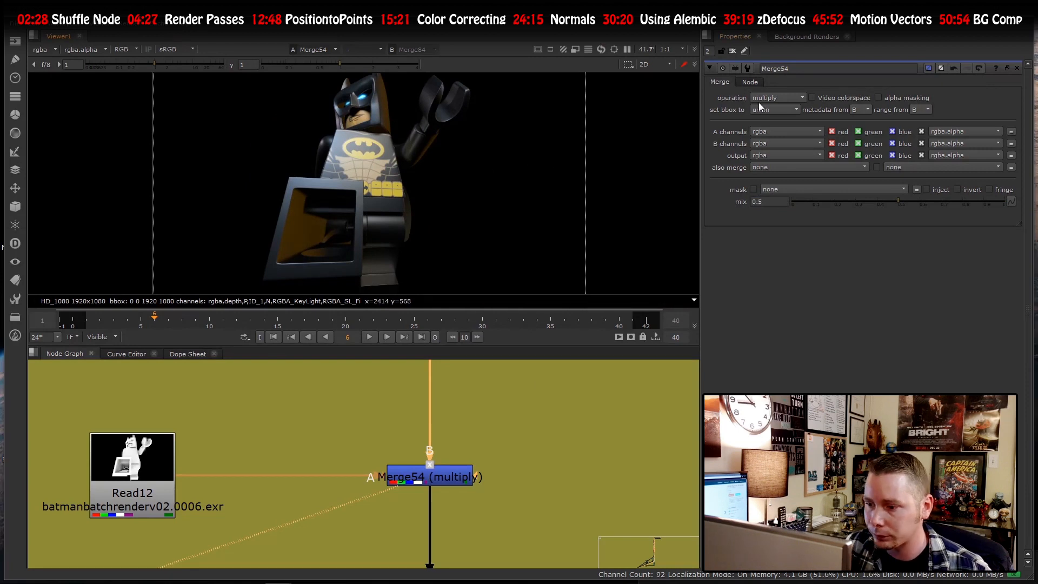
- View the output of Copy3 in the ALPHA section and check its alpha channel against the full-colour image
{"action": "scroll", "coordinate": [502, 368], "scroll_direction": "down", "scroll_amount": 5}
{"action": "scroll", "coordinate": [456, 439], "scroll_direction": "up", "scroll_amount": 5}
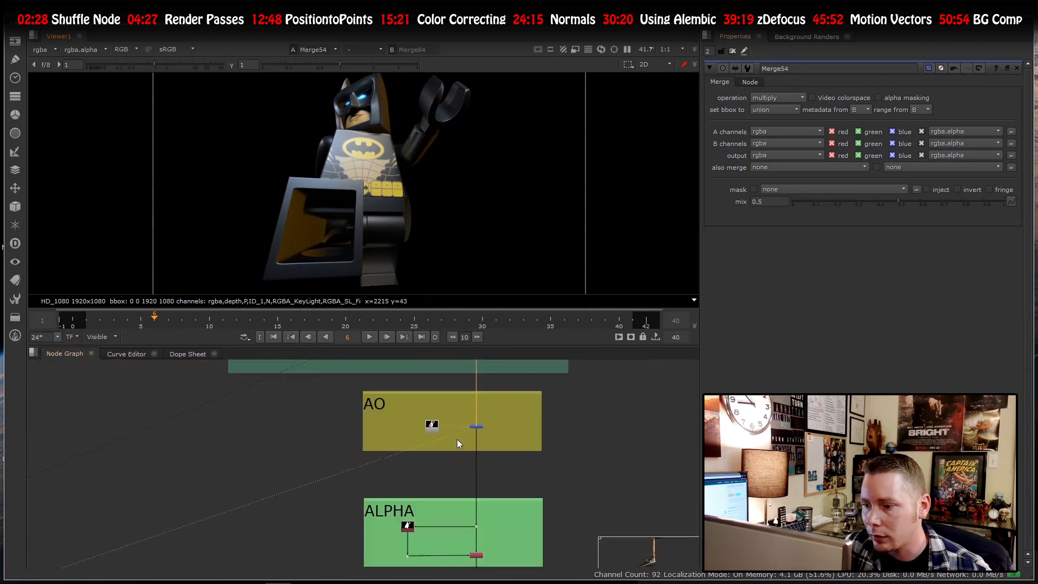
{"action": "scroll", "coordinate": [479, 497], "scroll_direction": "up", "scroll_amount": 4}
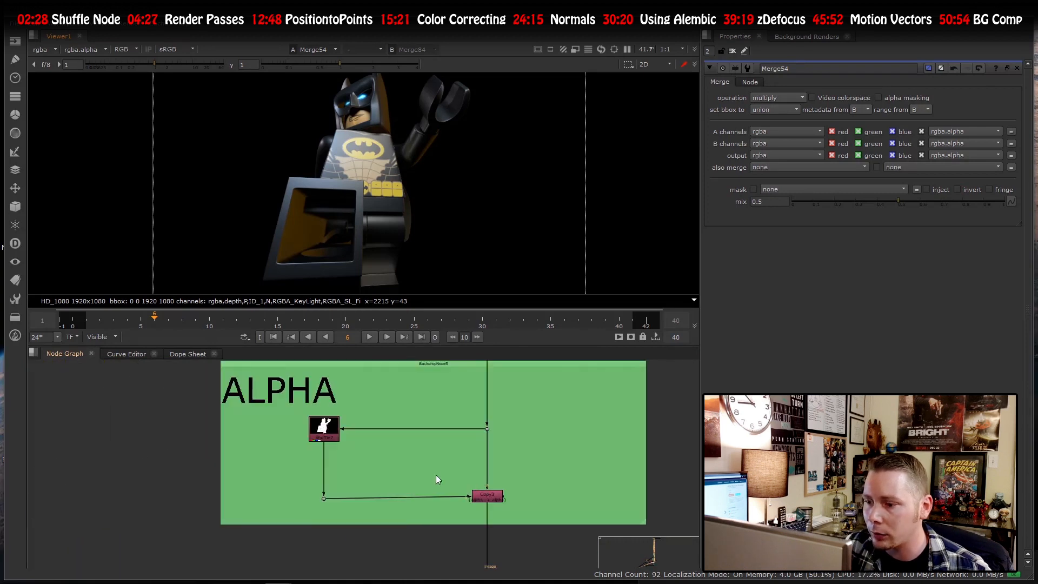
{"action": "left_click_drag", "start_coordinate": [435, 475], "coordinate": [517, 514]}
{"action": "key", "text": "1"}
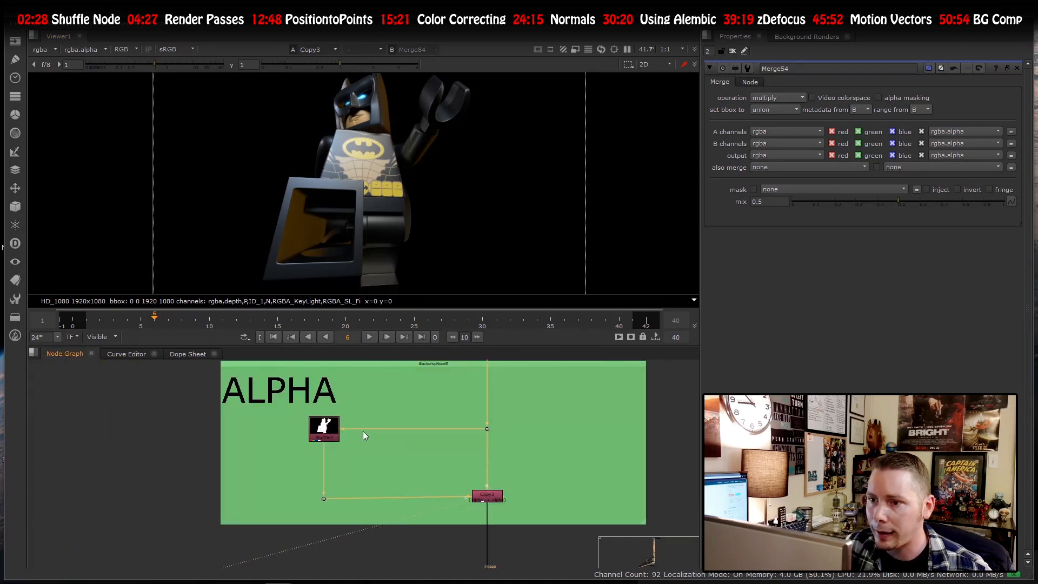
{"action": "scroll", "coordinate": [341, 434], "scroll_direction": "up", "scroll_amount": 3}
{"action": "key", "text": "a"}
{"action": "key", "text": "a"}
{"action": "key", "text": "a"}
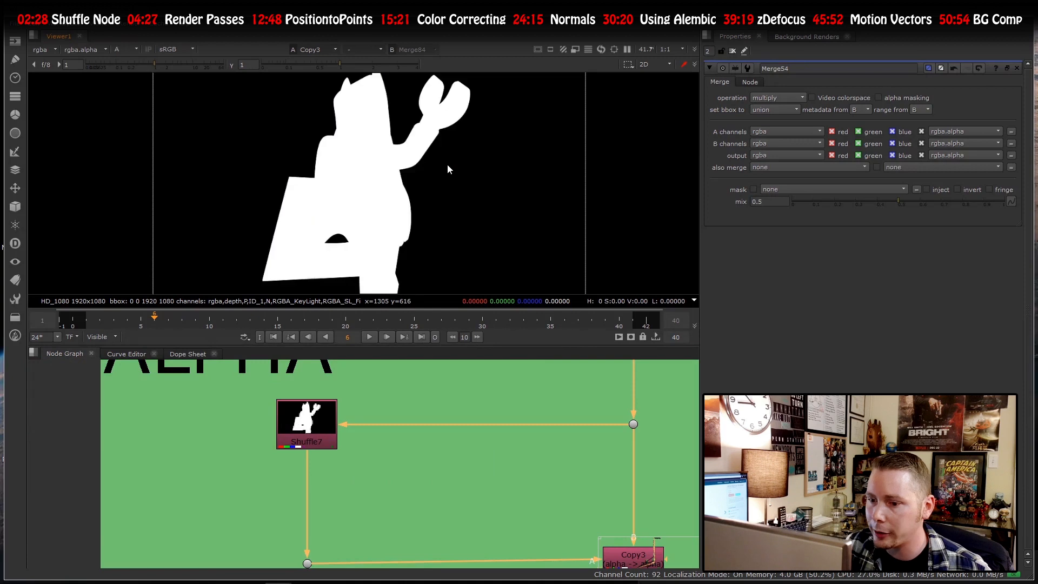
{"action": "key", "text": "a"}
{"action": "key", "text": "a"}
{"action": "key", "text": "a"}
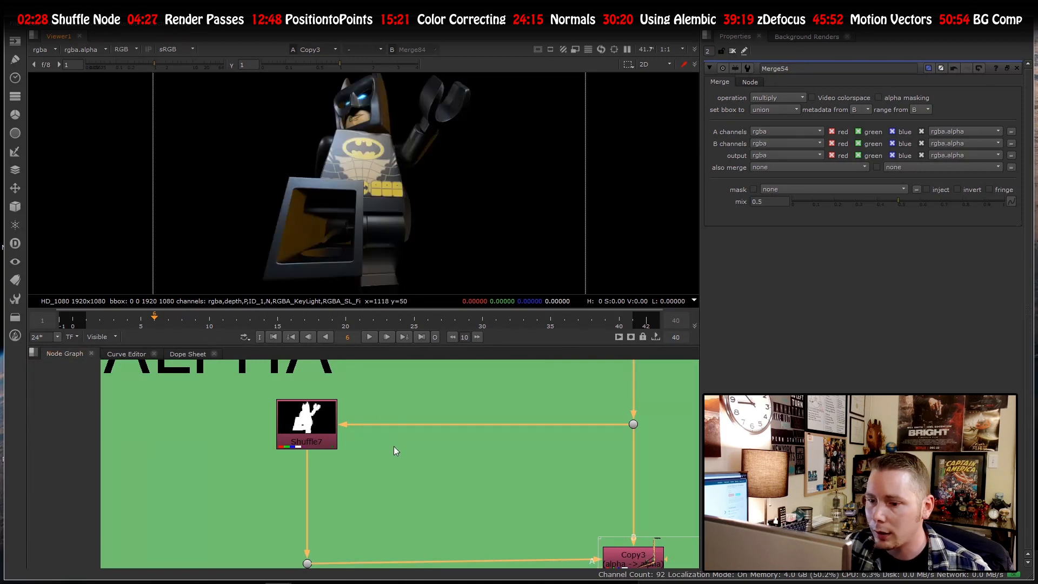
- Open the properties of the Shuffle node that feeds Copy3 in the ALPHA section
{"action": "scroll", "coordinate": [393, 446], "scroll_direction": "down", "scroll_amount": 3}
{"action": "scroll", "coordinate": [465, 445], "scroll_direction": "up", "scroll_amount": 3}
{"action": "left_click", "coordinate": [520, 392]}
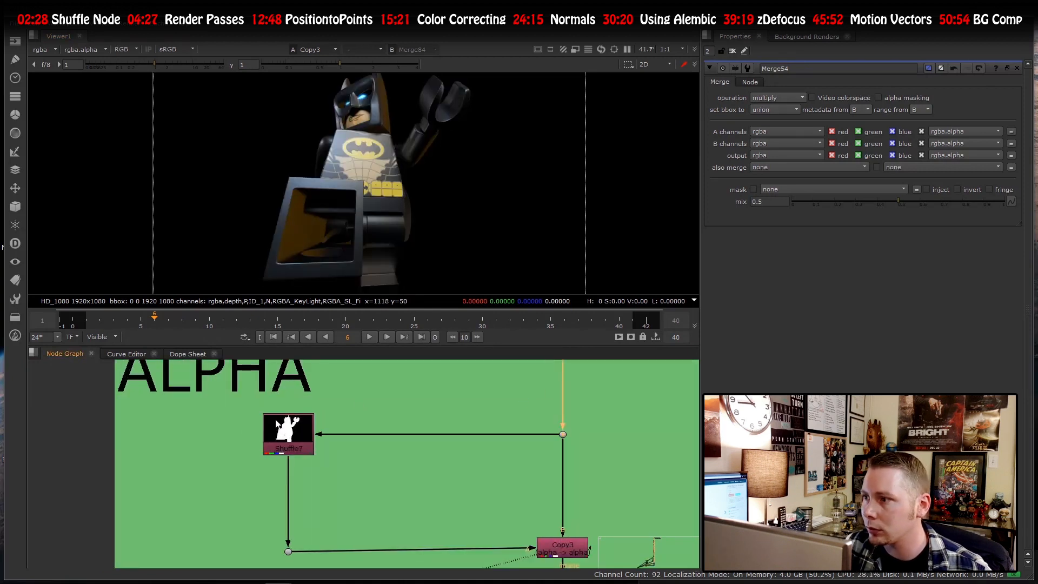
{"action": "left_click", "coordinate": [303, 422]}
{"action": "double_click", "coordinate": [301, 421]}
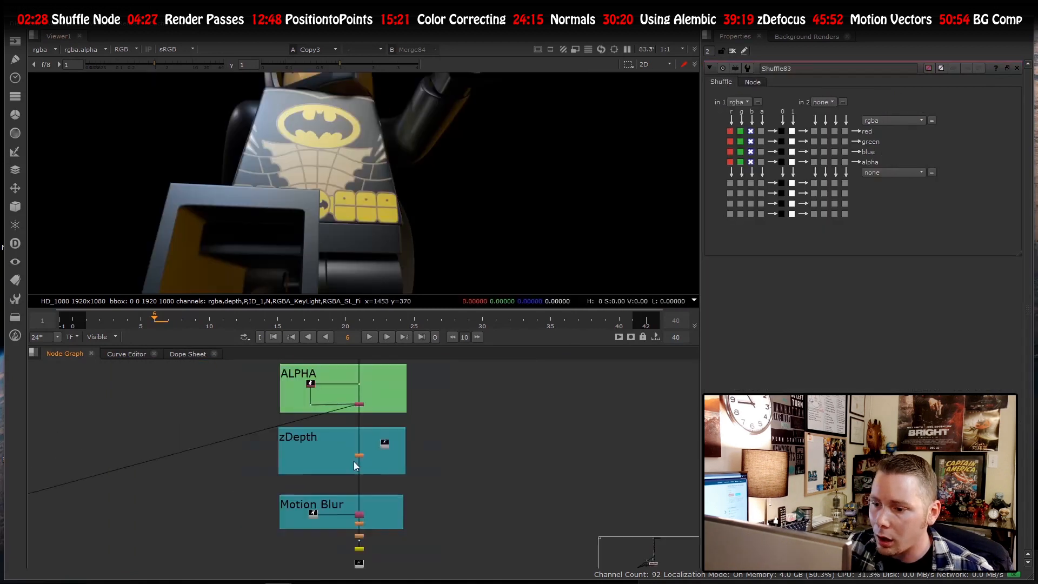
- Add a Shuffle node between the ALPHA and zDepth sections, beside the main pipe, and connect its input to Copy3
{"action": "scroll", "coordinate": [353, 462], "scroll_direction": "up", "scroll_amount": 5}
{"action": "scroll", "coordinate": [355, 458], "scroll_direction": "down", "scroll_amount": 4}
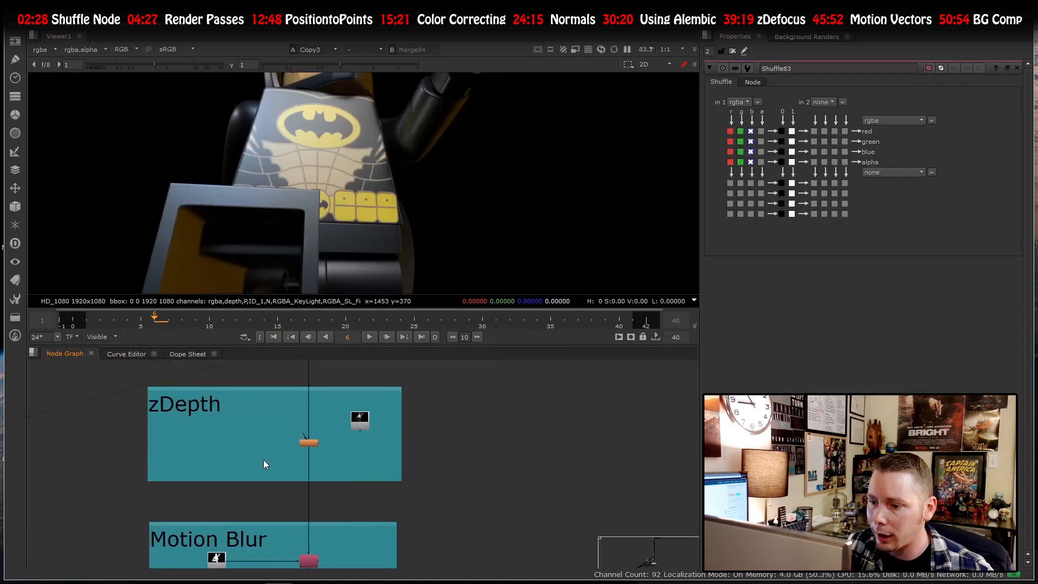
{"action": "scroll", "coordinate": [237, 406], "scroll_direction": "up", "scroll_amount": 3}
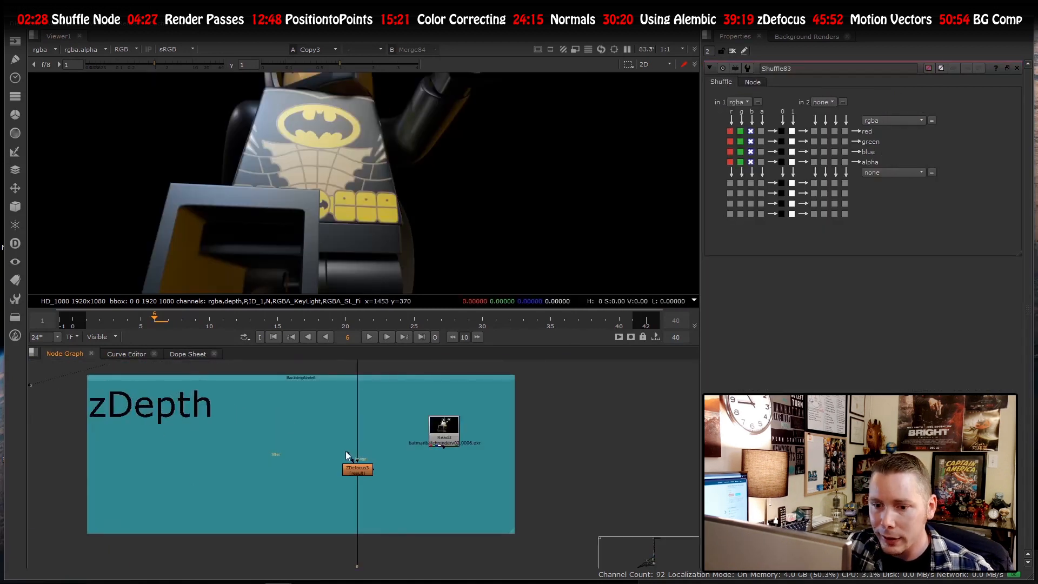
{"action": "scroll", "coordinate": [296, 537], "scroll_direction": "down", "scroll_amount": 3}
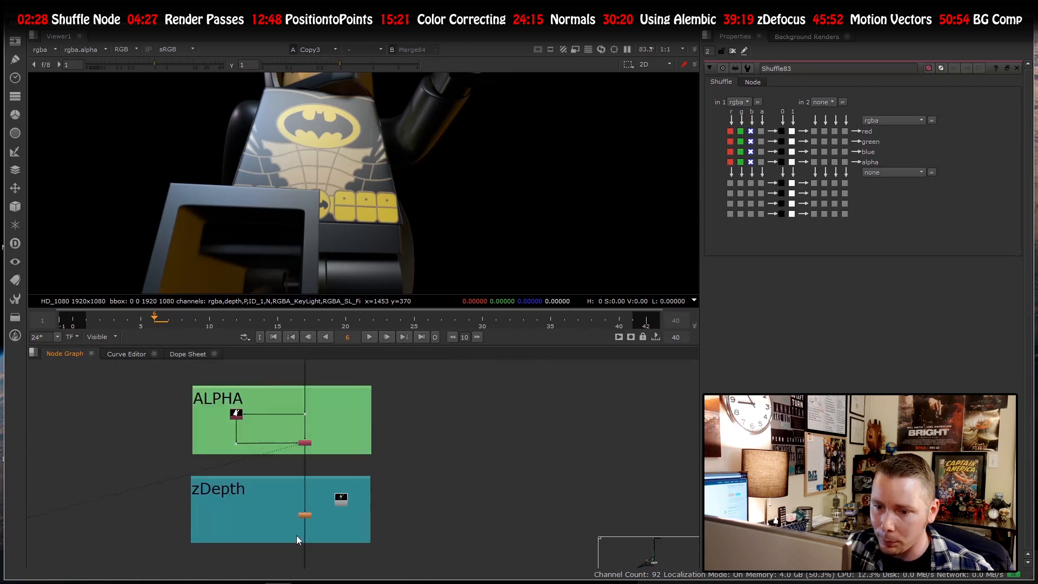
{"action": "scroll", "coordinate": [308, 521], "scroll_direction": "up", "scroll_amount": 3}
{"action": "scroll", "coordinate": [341, 440], "scroll_direction": "down", "scroll_amount": 3}
{"action": "scroll", "coordinate": [303, 369], "scroll_direction": "up", "scroll_amount": 3}
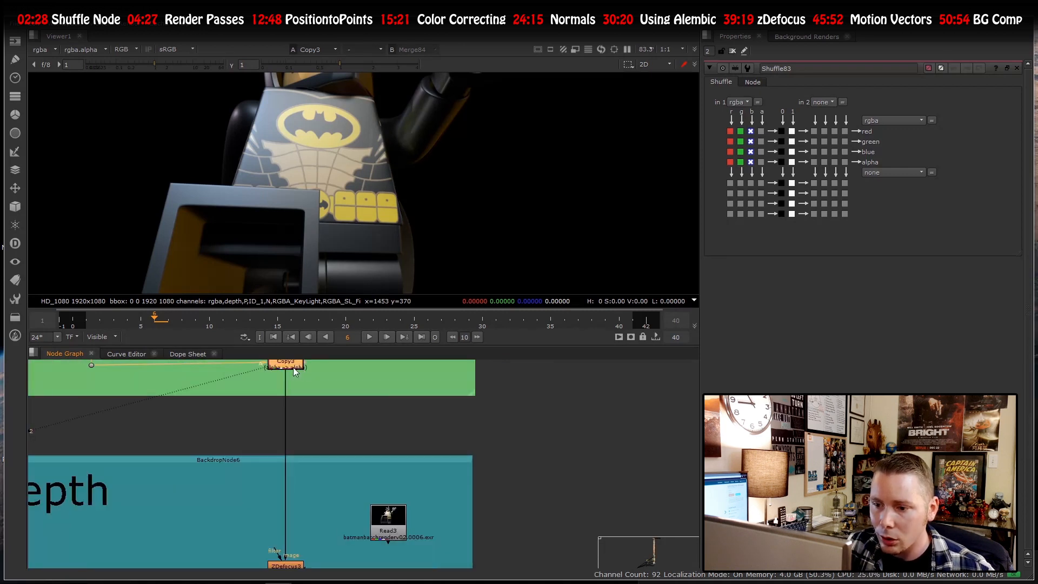
{"action": "key", "text": "Tab"}
{"action": "type", "text": "shuf"}
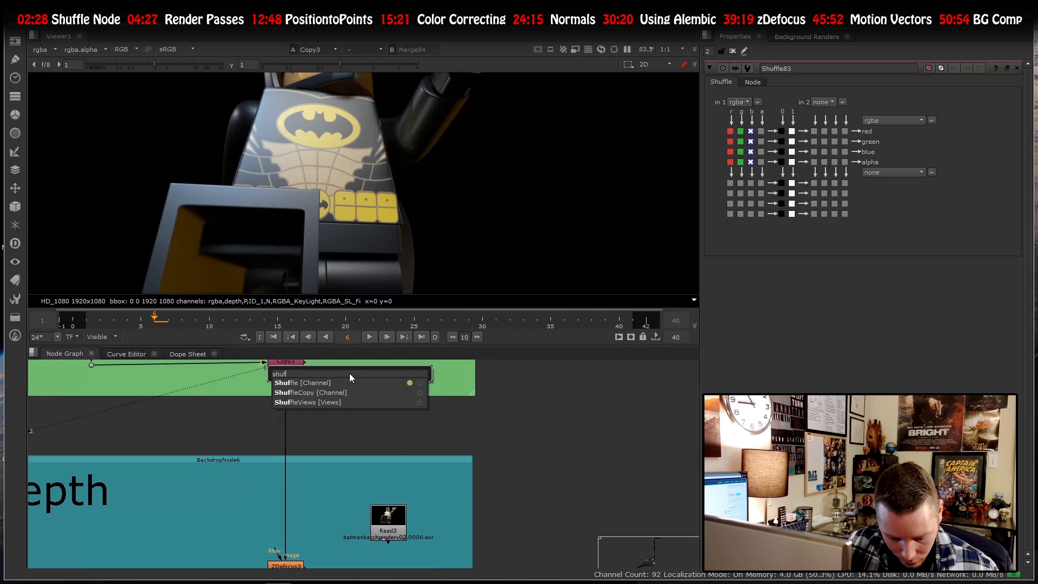
{"action": "key", "text": "Return"}
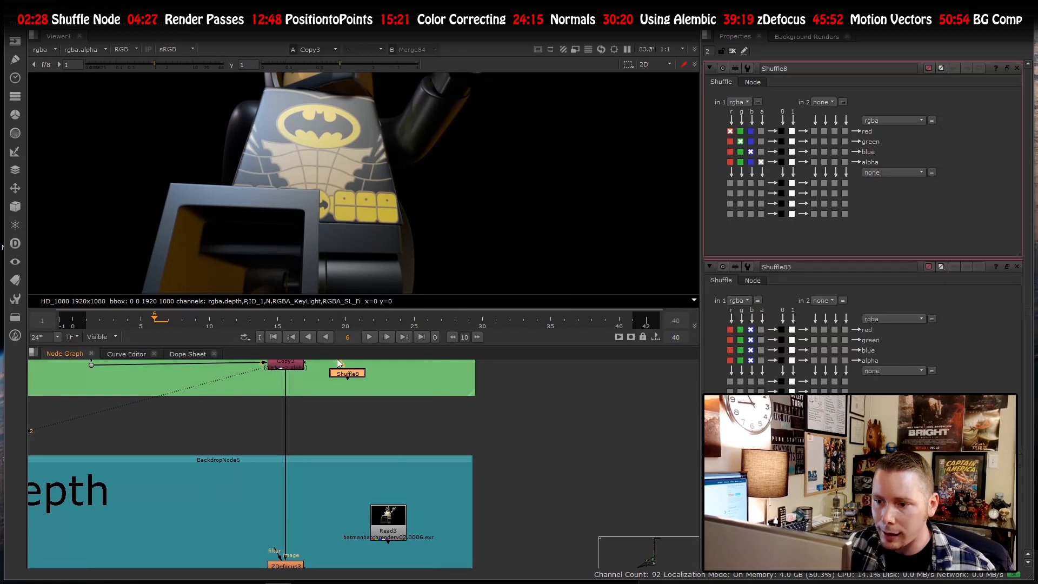
{"action": "left_click_drag", "start_coordinate": [347, 372], "coordinate": [294, 365]}
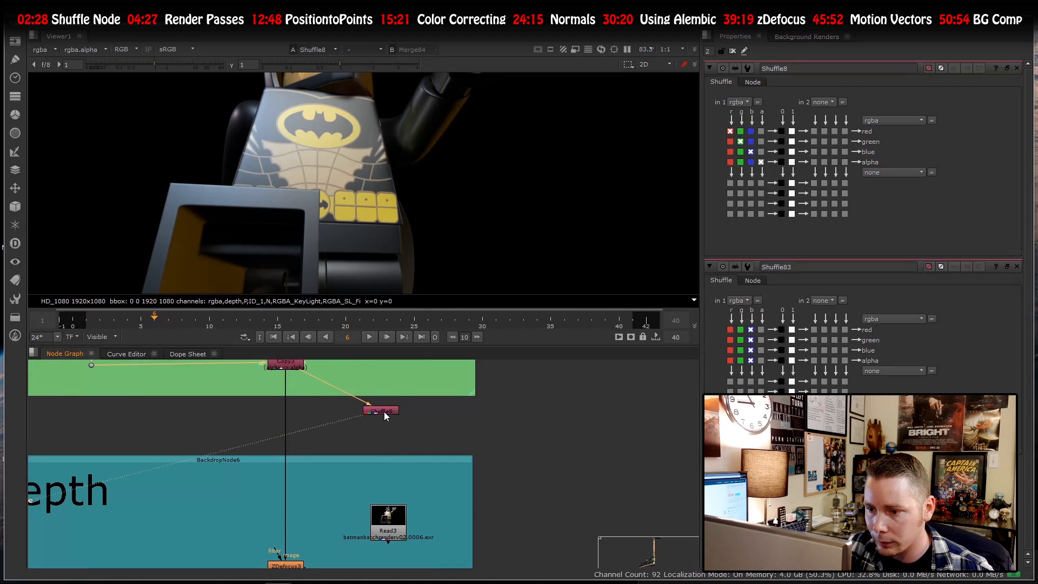
- View the new Shuffle node's output and set its first input layer to depth
{"action": "key", "text": "1"}
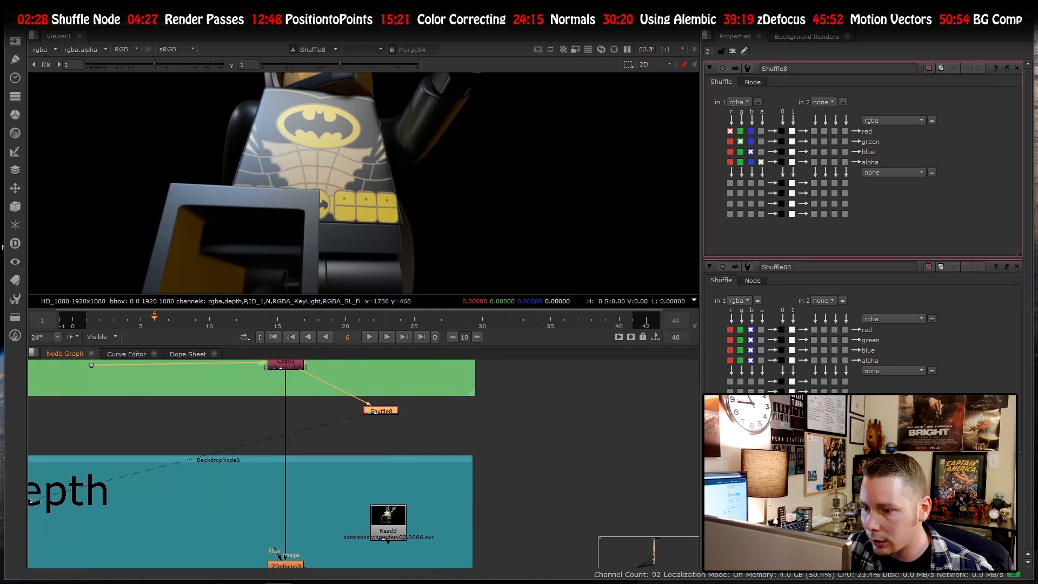
{"action": "left_click", "coordinate": [738, 103]}
{"action": "left_click", "coordinate": [749, 157]}
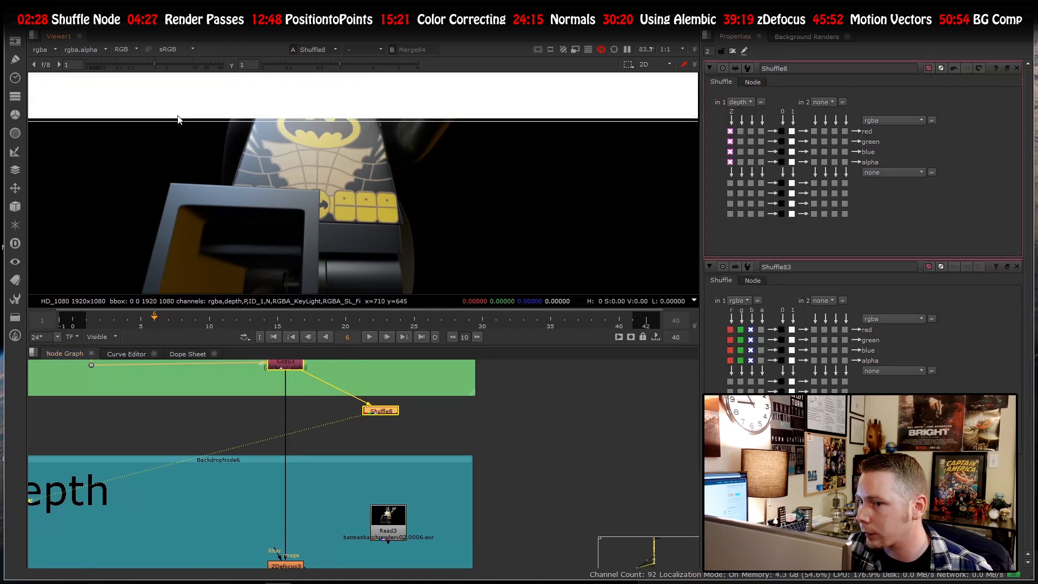
- Display the depth layer in the viewer and lower the viewer gain to 0.016 to examine the depth falloff
{"action": "left_click", "coordinate": [45, 49]}
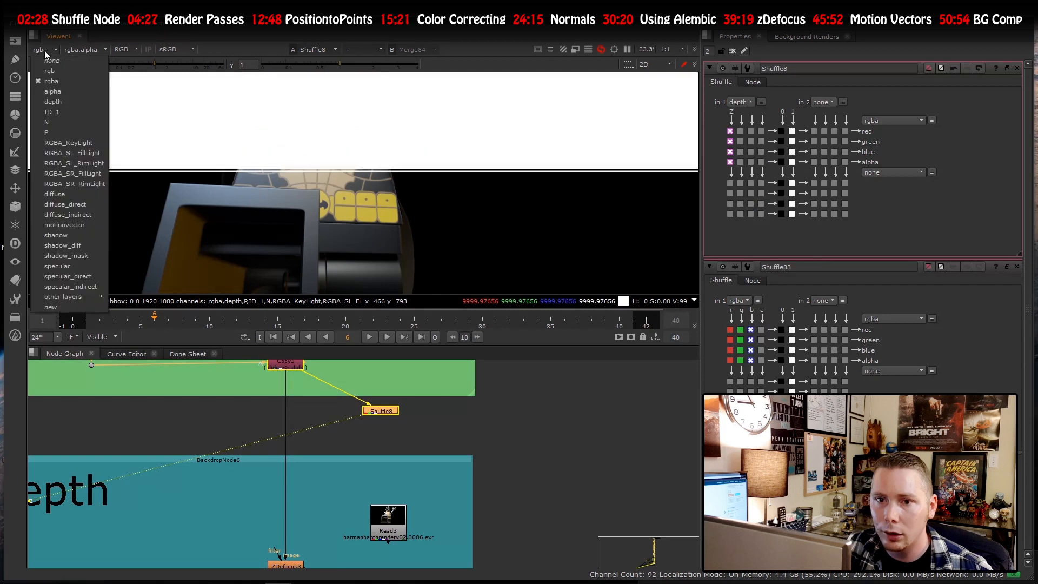
{"action": "left_click", "coordinate": [48, 102]}
{"action": "scroll", "coordinate": [316, 176], "scroll_direction": "down", "scroll_amount": 2}
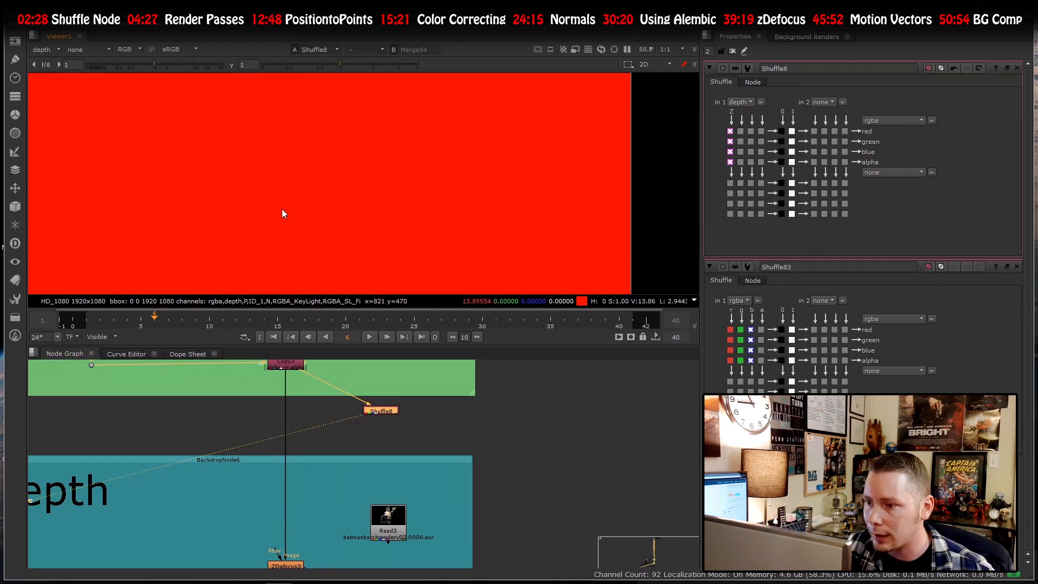
{"action": "left_click", "coordinate": [100, 63]}
{"action": "left_click_drag", "start_coordinate": [100, 62], "coordinate": [89, 62]}
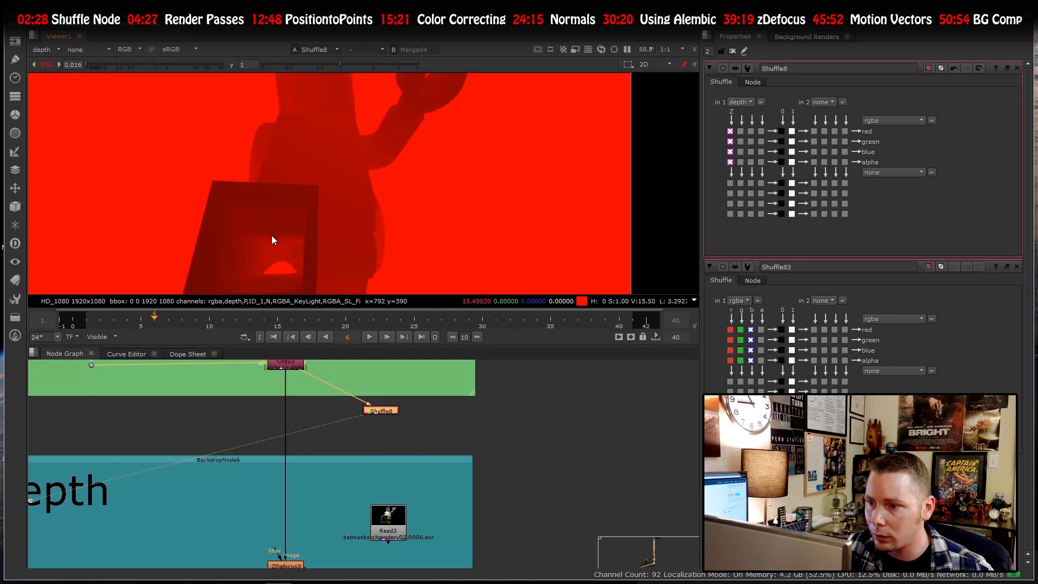
{"action": "scroll", "coordinate": [392, 410], "scroll_direction": "up", "scroll_amount": 4}
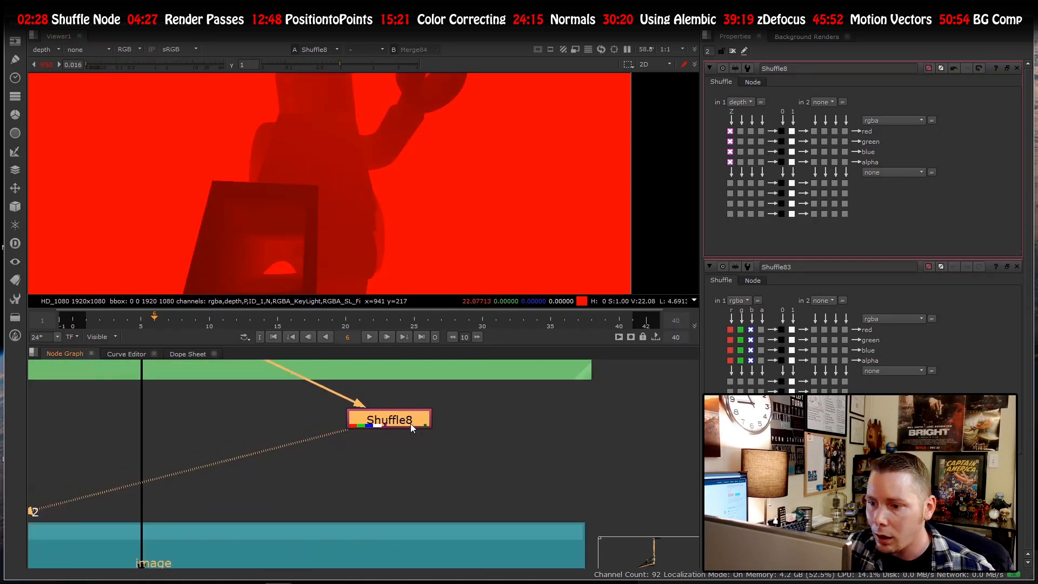
{"action": "scroll", "coordinate": [400, 414], "scroll_direction": "down", "scroll_amount": 3}
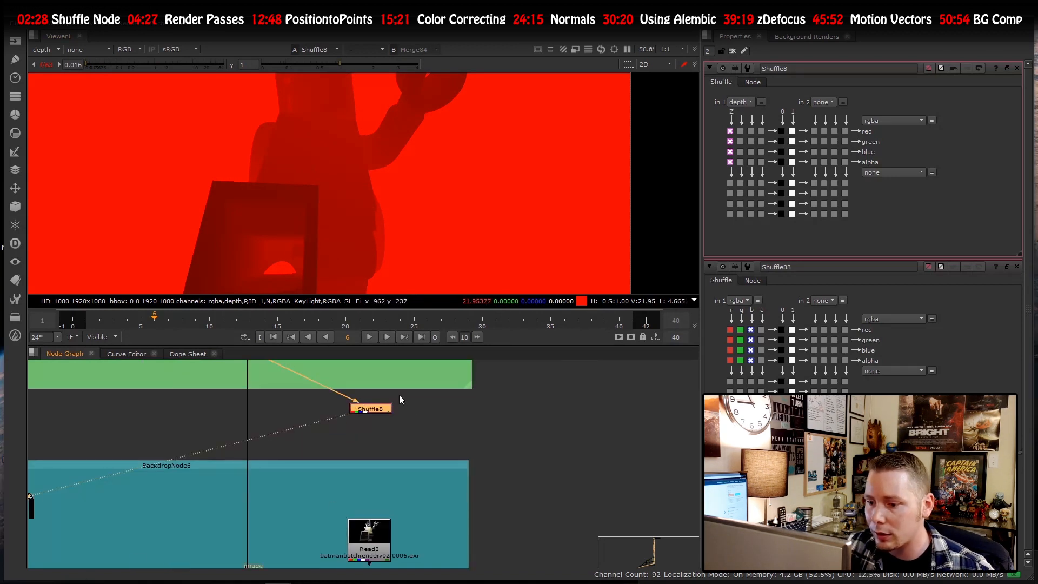
- Add a Grade node below the depth Shuffle, restrict it to the depth channels, and set blackpoint to 0.07 and whitepoint to 2.36
{"action": "left_click_drag", "start_coordinate": [371, 410], "coordinate": [389, 404]}
{"action": "key", "text": "g"}
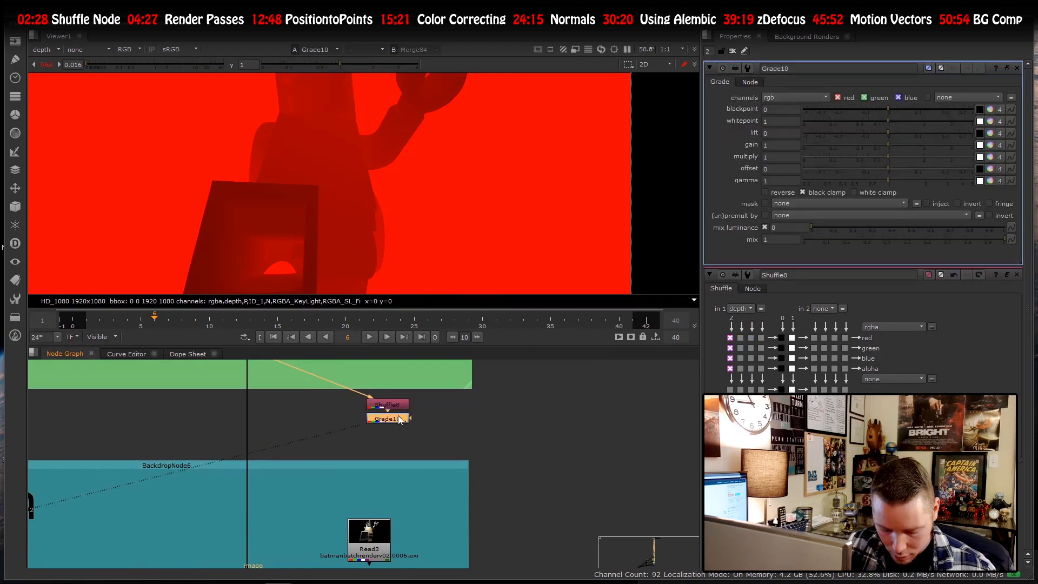
{"action": "left_click", "coordinate": [793, 97]}
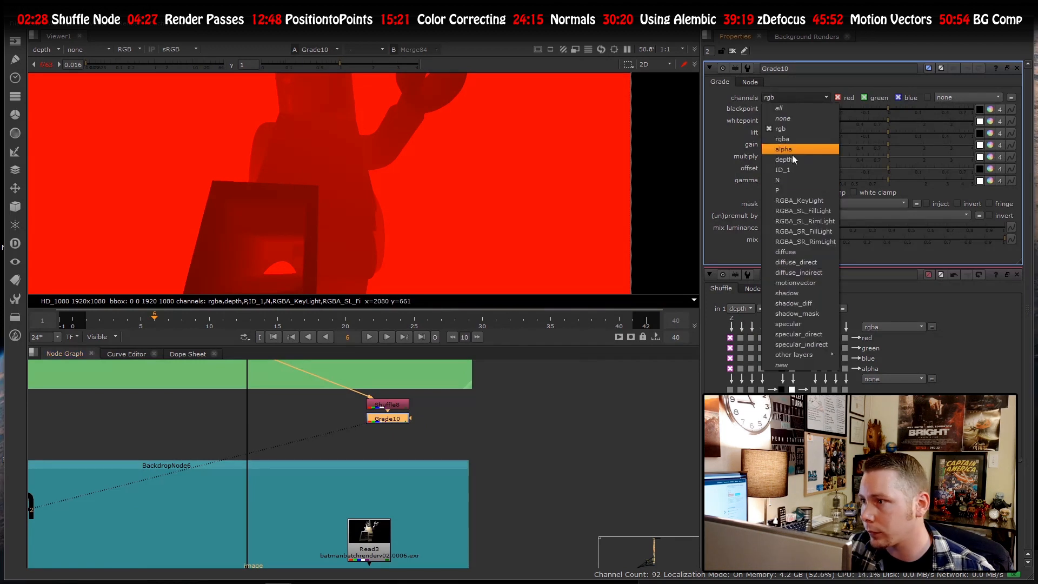
{"action": "left_click", "coordinate": [784, 160]}
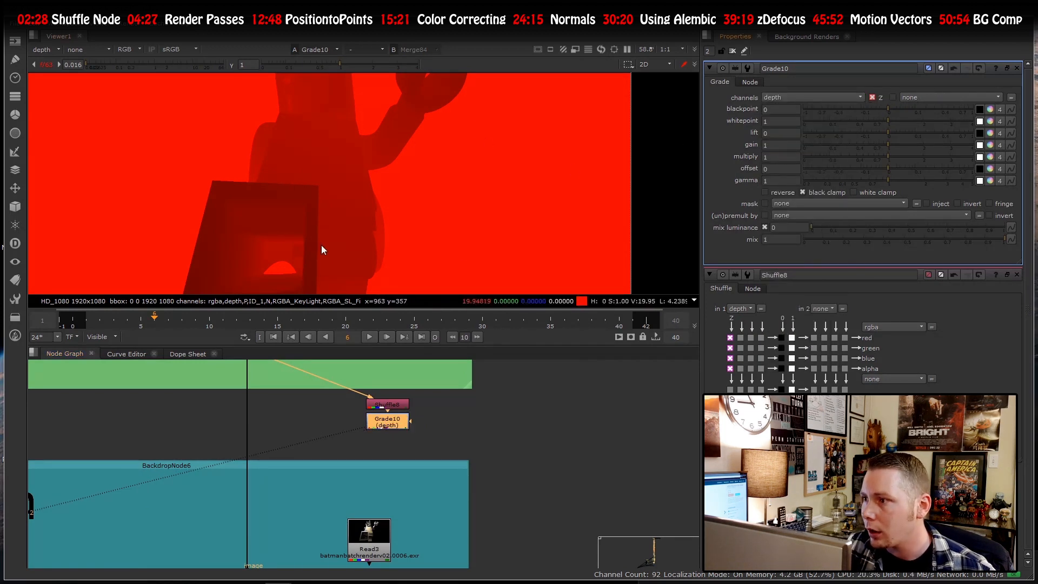
{"action": "mouse_move", "coordinate": [905, 119]}
{"action": "left_mouse_down"}
{"action": "mouse_move", "coordinate": [935, 118]}
{"action": "mouse_move", "coordinate": [846, 111]}
{"action": "mouse_move", "coordinate": [906, 111]}
{"action": "left_mouse_up"}
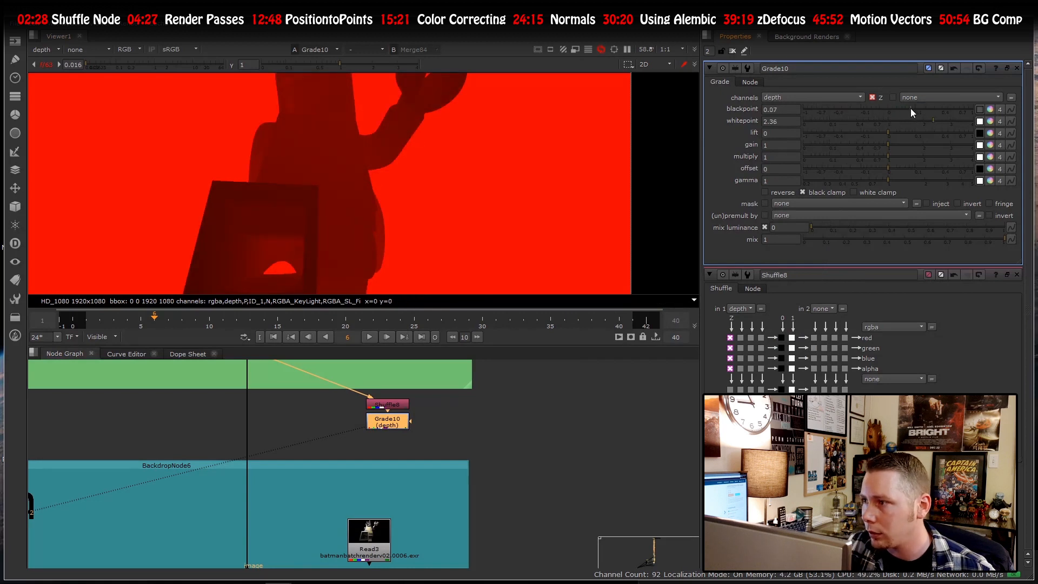
- Add a Copy node between the main pipe and the depth Grade, and connect its A input to the Grade
{"action": "left_click", "coordinate": [310, 446]}
{"action": "key", "text": "Tab"}
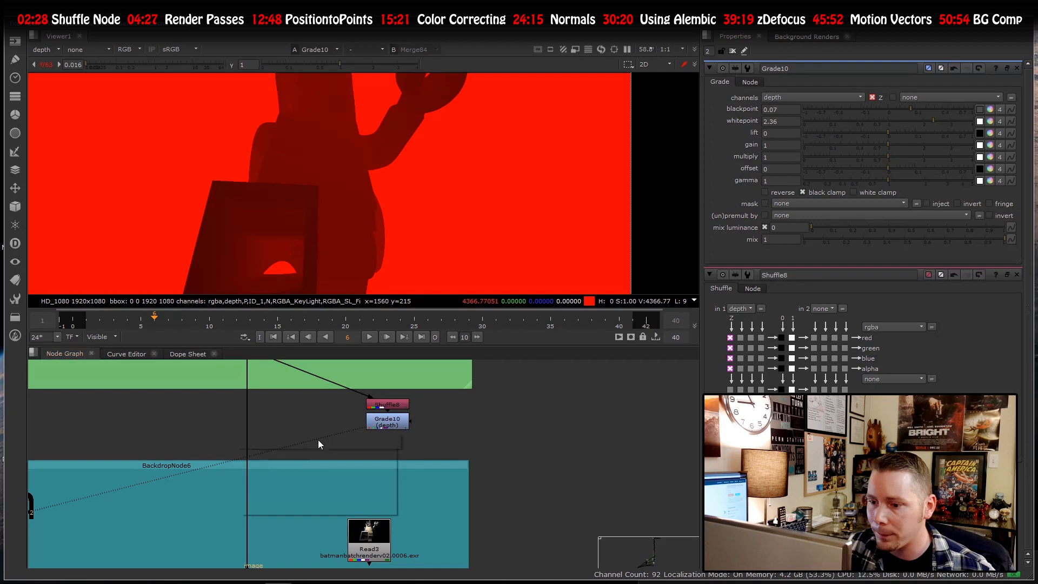
{"action": "type", "text": "copy"}
{"action": "key", "text": "Return"}
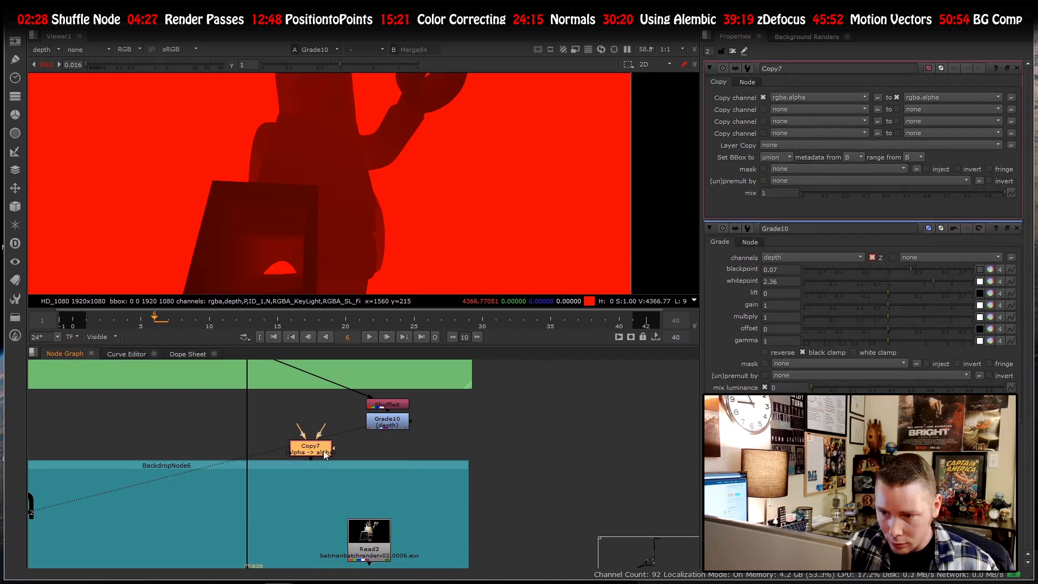
{"action": "left_click", "coordinate": [307, 429]}
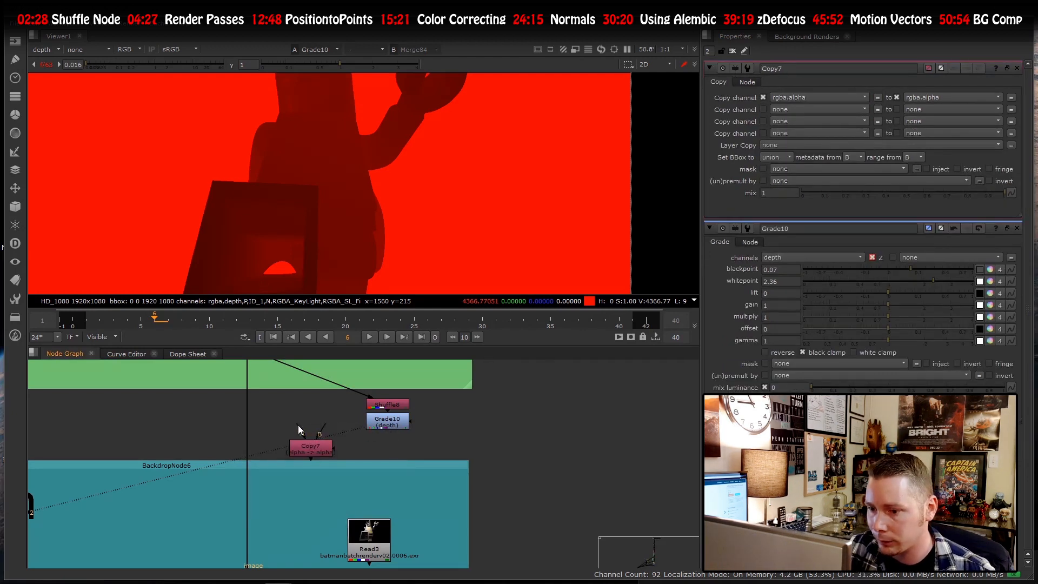
{"action": "left_click_drag", "start_coordinate": [300, 427], "coordinate": [381, 426]}
{"action": "left_click", "coordinate": [313, 448]}
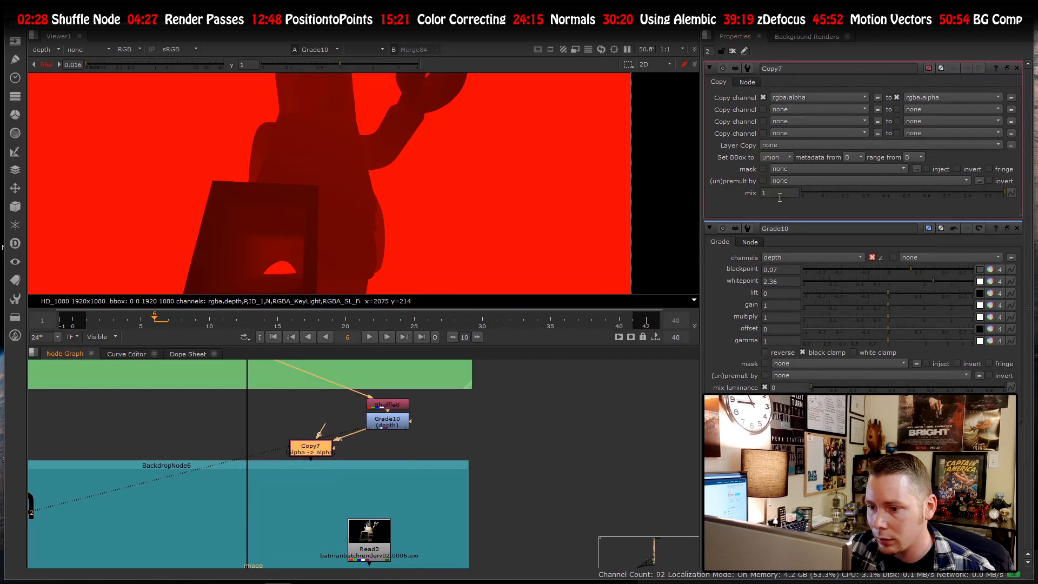
- Set the new Copy node to copy depth.Z to depth.Z, insert it into the main pipe, and view its output
{"action": "left_click", "coordinate": [801, 99]}
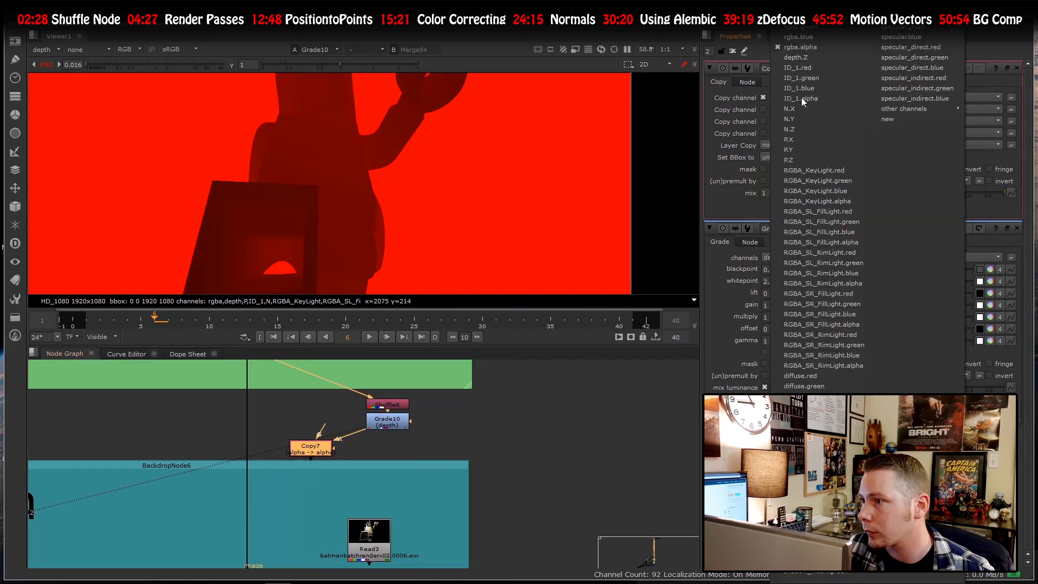
{"action": "left_click", "coordinate": [810, 57]}
{"action": "left_click", "coordinate": [917, 99]}
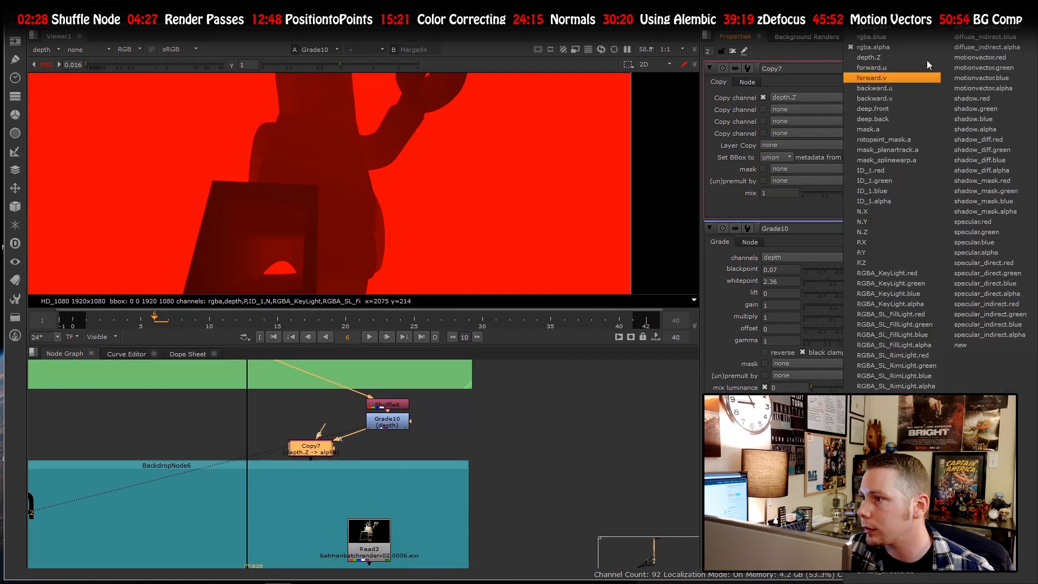
{"action": "left_click", "coordinate": [876, 49]}
{"action": "left_click_drag", "start_coordinate": [309, 450], "coordinate": [245, 445]}
{"action": "key", "text": "1"}
- Disable and re-enable the depth Grade to compare the depth pass with and without it in the viewer
{"action": "double_click", "coordinate": [384, 422]}
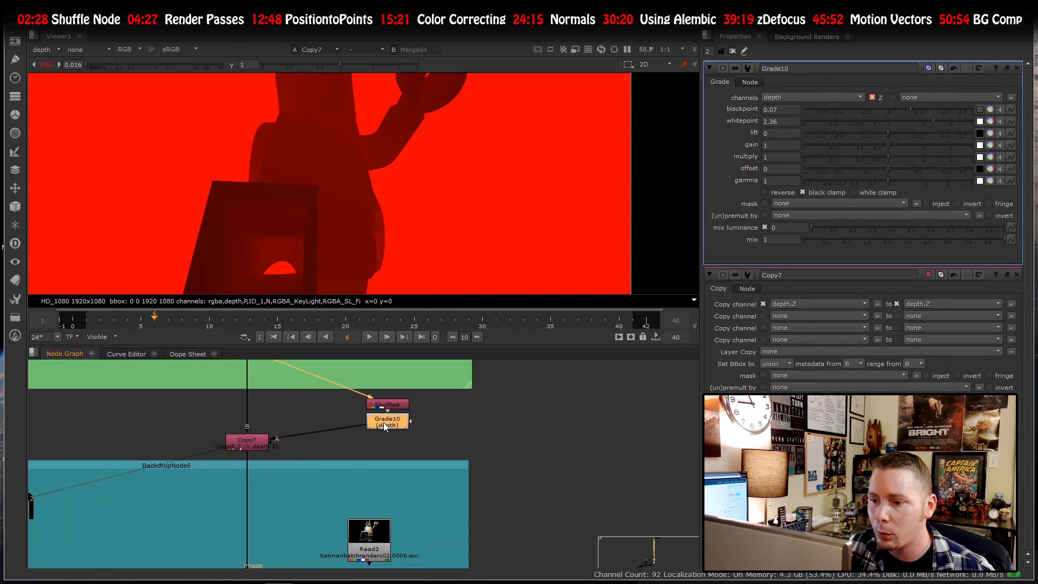
{"action": "scroll", "coordinate": [281, 209], "scroll_direction": "down", "scroll_amount": 3}
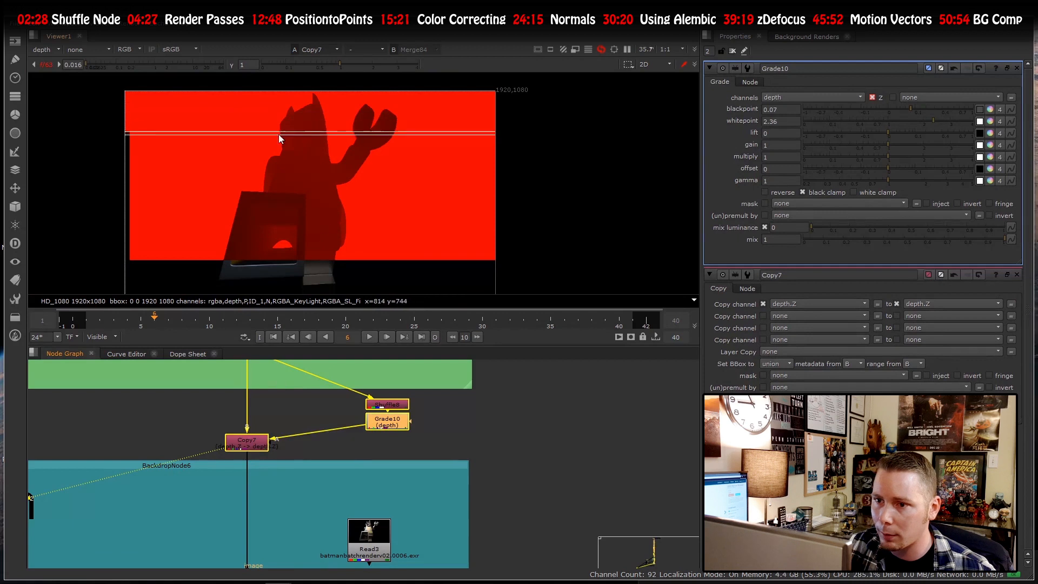
{"action": "key", "text": "d"}
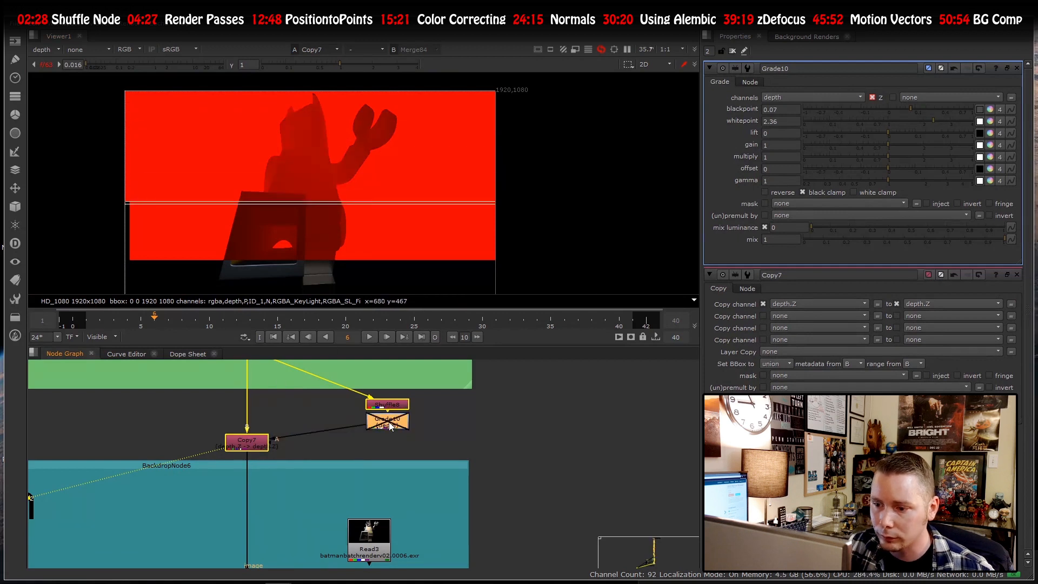
{"action": "key", "text": "d"}
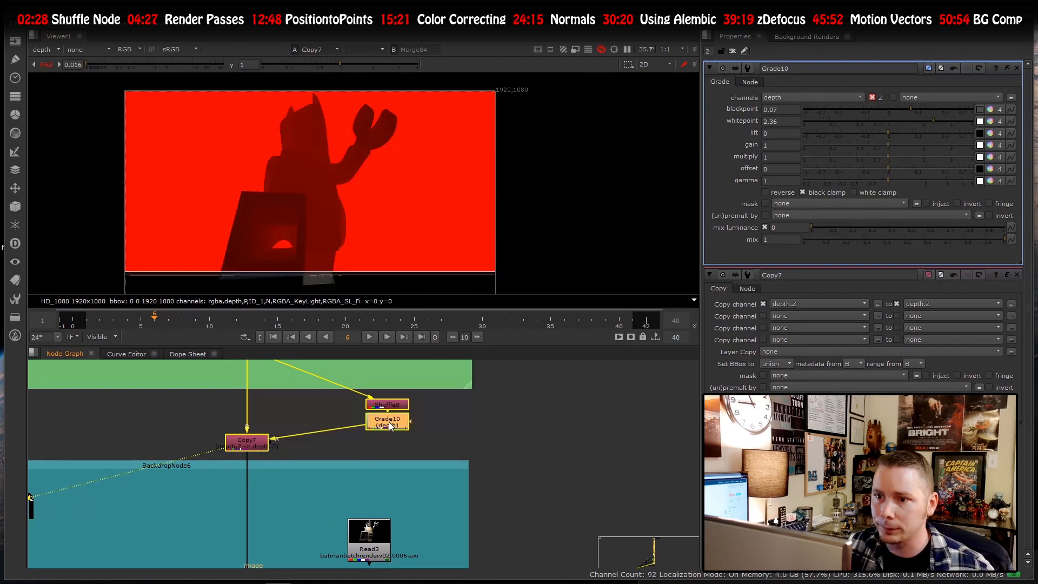
- Delete the depth Copy node from the main pipe, along with the depth Grade and the Shuffle above it
{"action": "left_click", "coordinate": [242, 442]}
{"action": "key", "text": "Delete"}
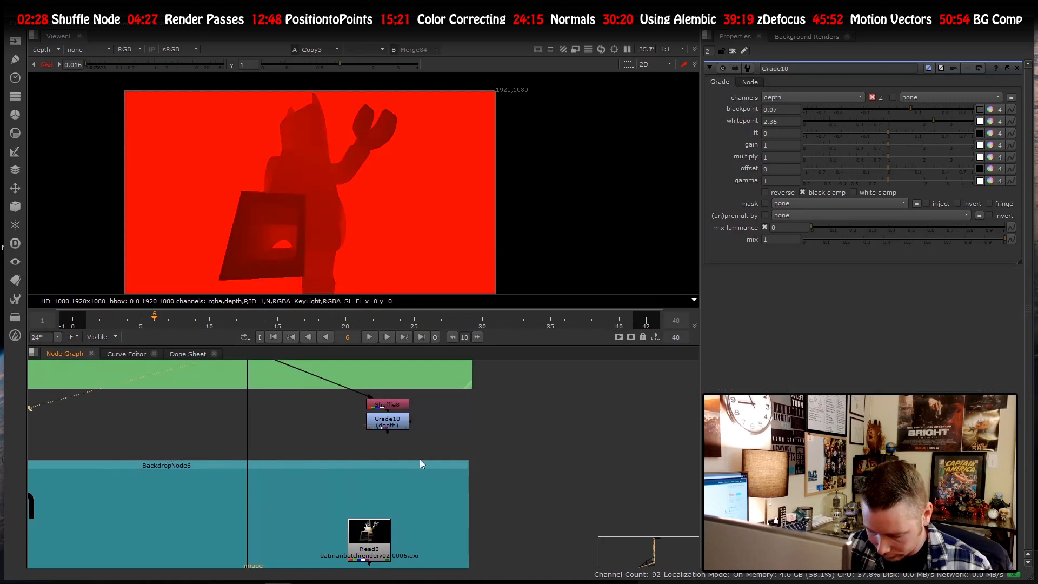
{"action": "left_click_drag", "start_coordinate": [373, 426], "coordinate": [361, 399]}
{"action": "key", "text": "Delete"}
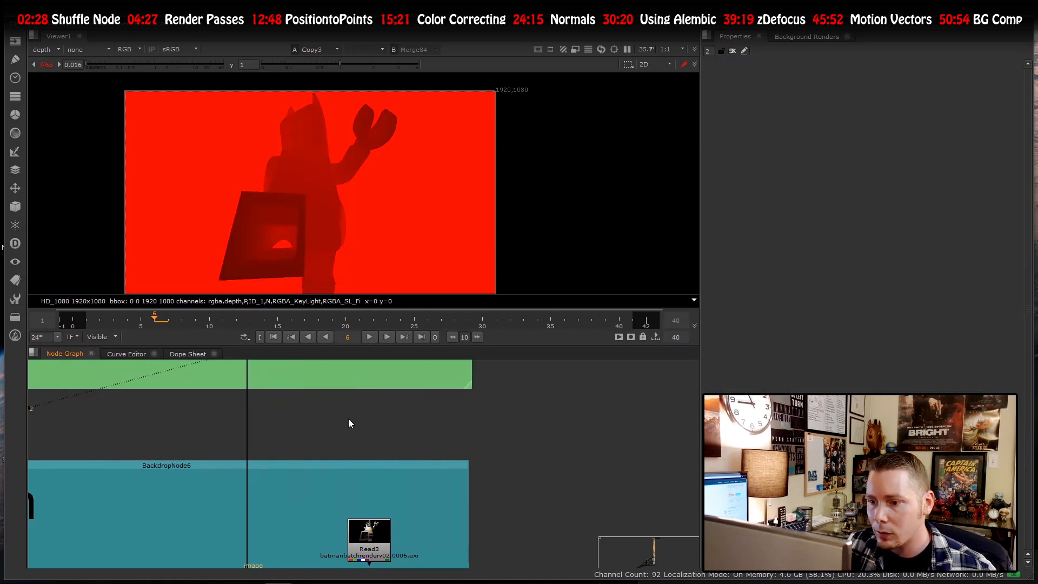
- View the ZDefocus3 node in the zDepth section as rgba, reset the viewer gain to 1, and open the node's properties
{"action": "scroll", "coordinate": [324, 426], "scroll_direction": "down", "scroll_amount": 5}
{"action": "scroll", "coordinate": [276, 489], "scroll_direction": "down", "scroll_amount": 3}
{"action": "scroll", "coordinate": [274, 512], "scroll_direction": "up", "scroll_amount": 10}
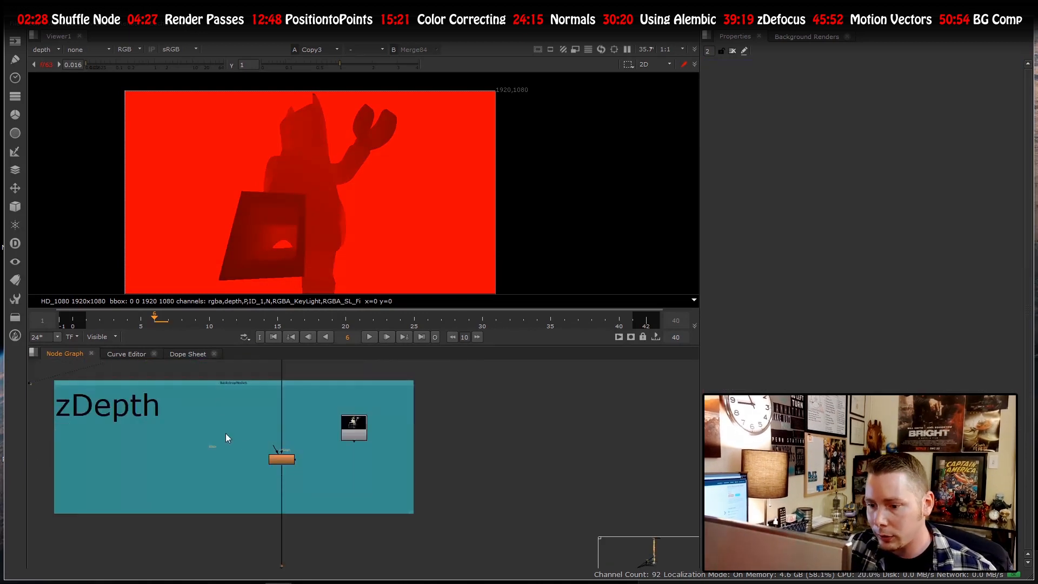
{"action": "scroll", "coordinate": [373, 493], "scroll_direction": "down", "scroll_amount": 6}
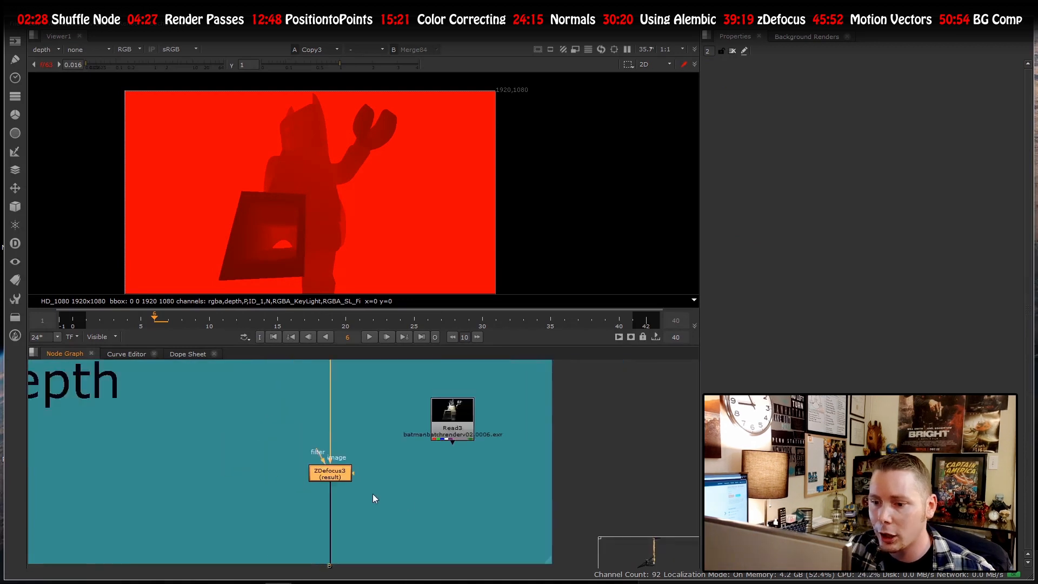
{"action": "scroll", "coordinate": [349, 485], "scroll_direction": "up", "scroll_amount": 4}
{"action": "key", "text": "2"}
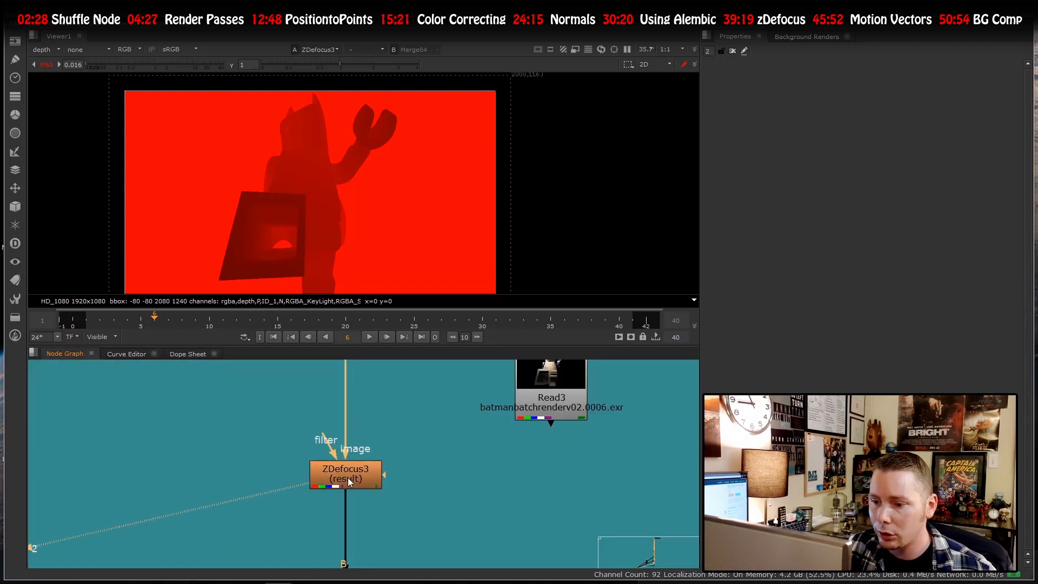
{"action": "left_click", "coordinate": [48, 52]}
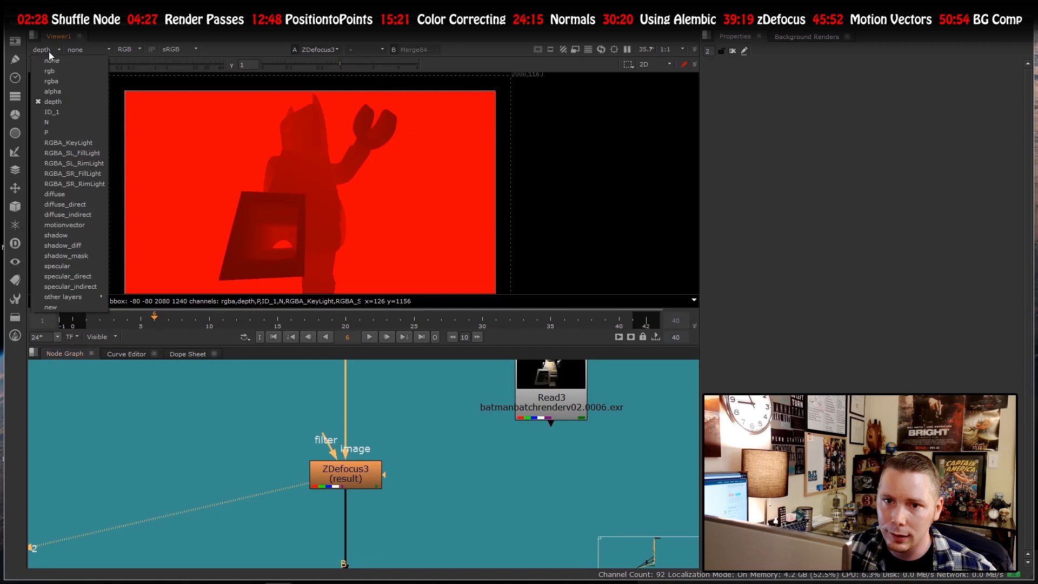
{"action": "left_click", "coordinate": [56, 79]}
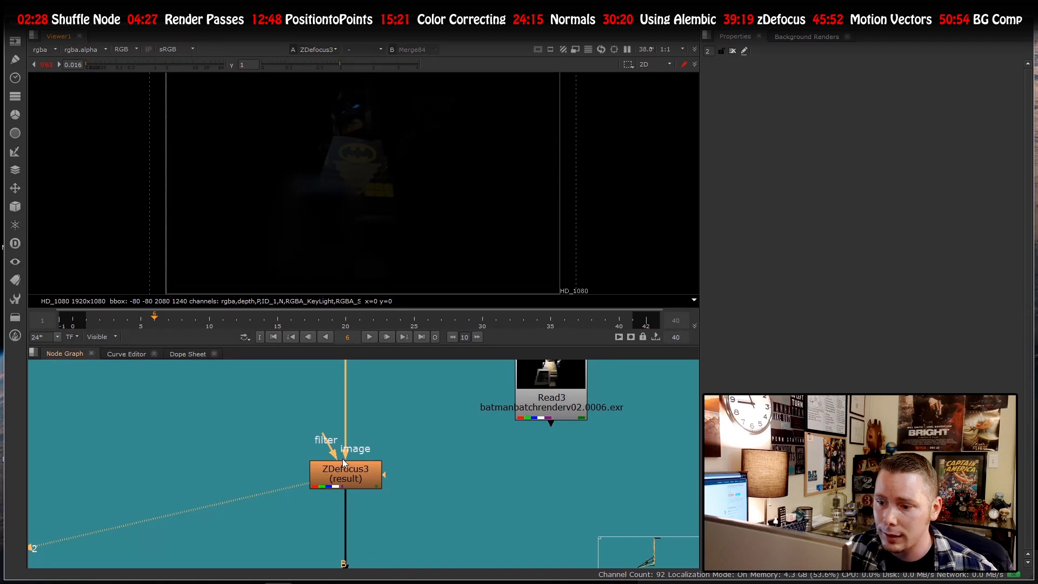
{"action": "left_click", "coordinate": [48, 65]}
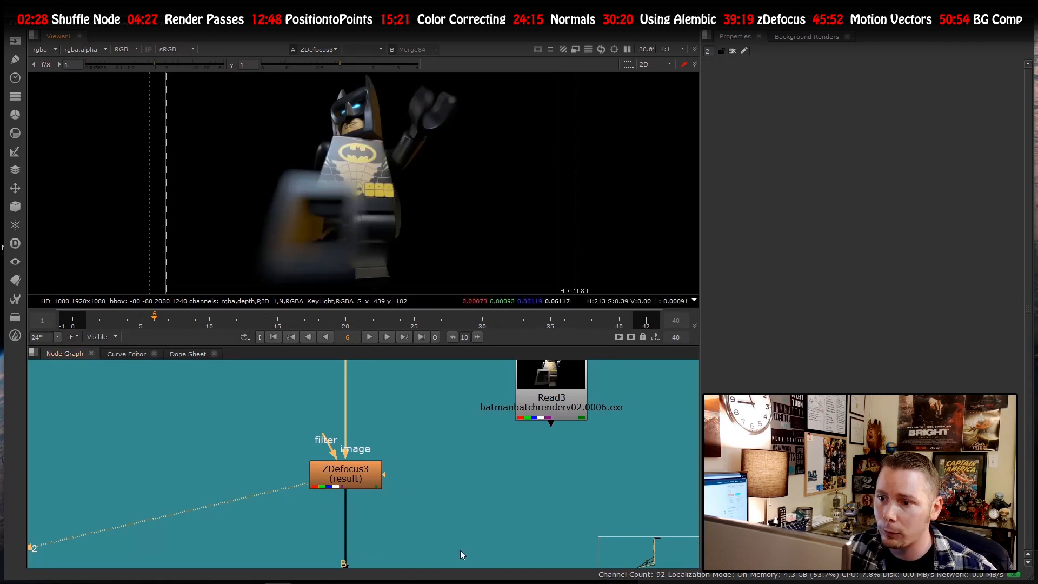
{"action": "double_click", "coordinate": [352, 477]}
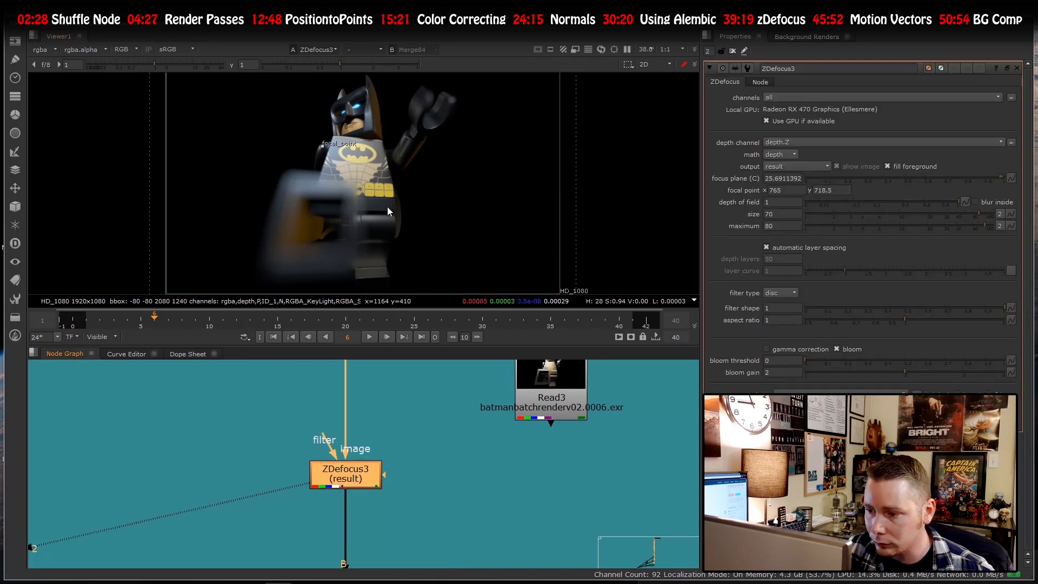
- Move the Read3 node farther from the main pipe and add a new ZDefocus node beside ZDefocus3
{"action": "scroll", "coordinate": [369, 487], "scroll_direction": "down", "scroll_amount": 3}
{"action": "scroll", "coordinate": [428, 485], "scroll_direction": "down", "scroll_amount": 3}
{"action": "left_click_drag", "start_coordinate": [453, 460], "coordinate": [486, 453]}
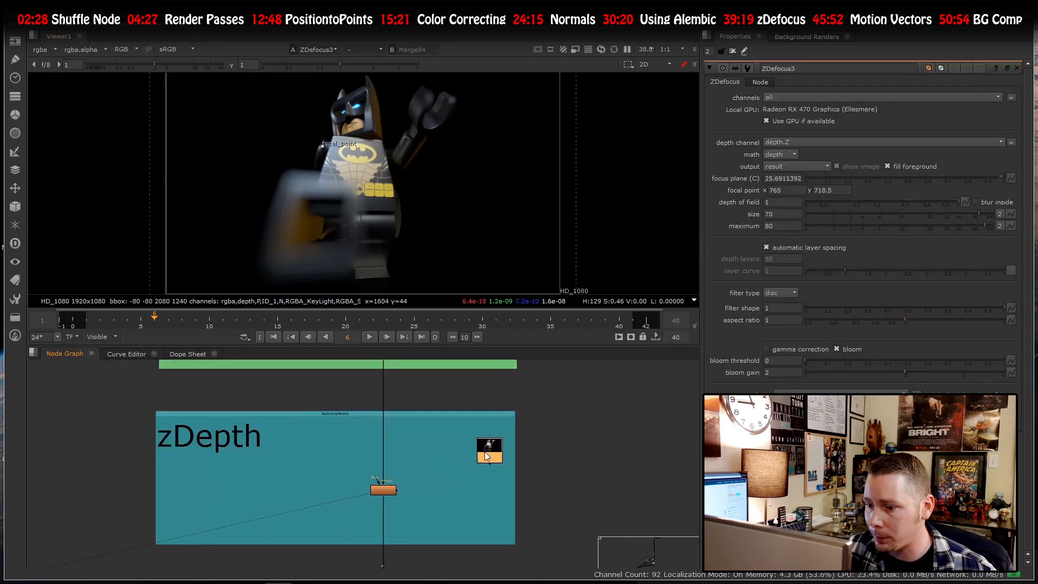
{"action": "left_click", "coordinate": [435, 488]}
{"action": "key", "text": "Tab"}
{"action": "type", "text": "zdefo"}
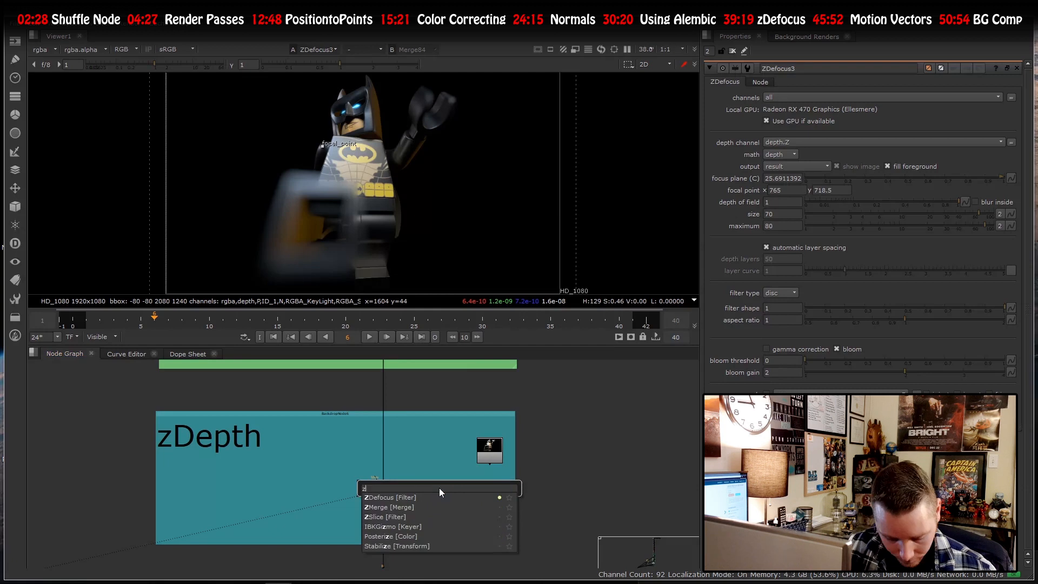
{"action": "key", "text": "Return"}
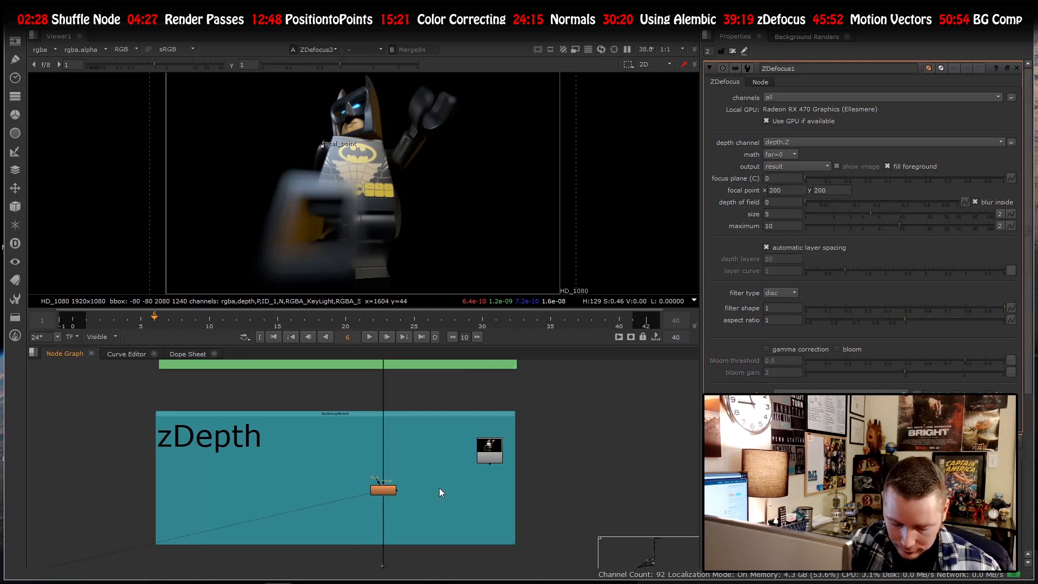
- Insert a Dot into the main pipe above ZDefocus3, connect the new ZDefocus node's image input to it, and view that node
{"action": "scroll", "coordinate": [482, 472], "scroll_direction": "up", "scroll_amount": 3}
{"action": "left_click", "coordinate": [333, 440]}
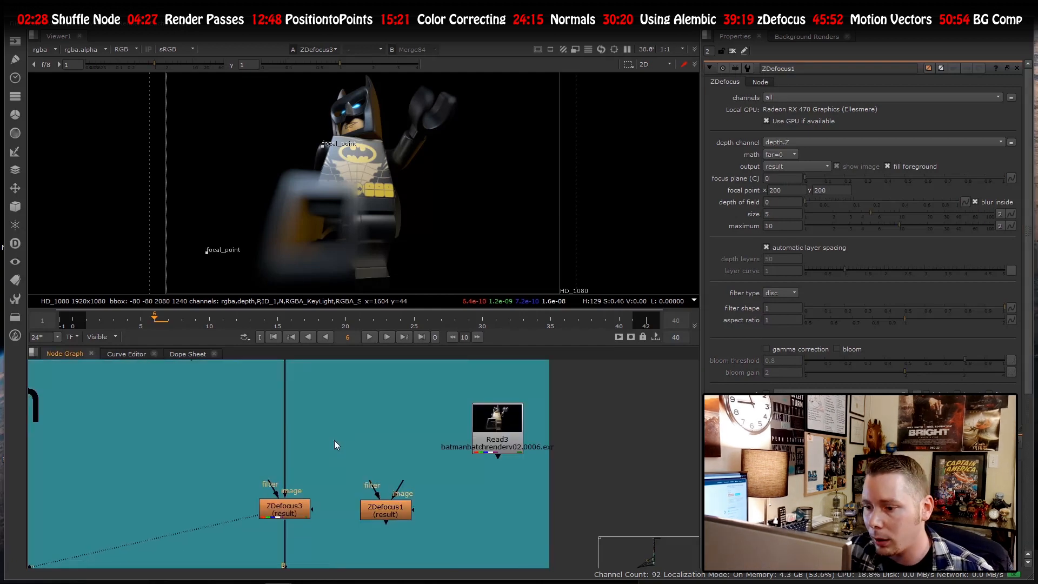
{"action": "key", "text": "period"}
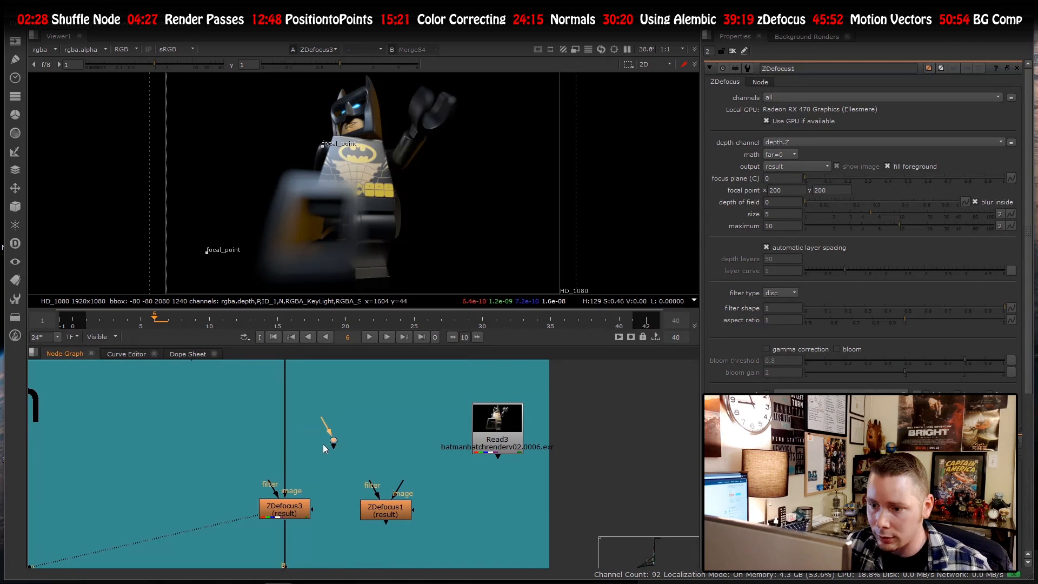
{"action": "left_click_drag", "start_coordinate": [333, 440], "coordinate": [285, 422]}
{"action": "left_click_drag", "start_coordinate": [401, 483], "coordinate": [286, 422]}
{"action": "left_click", "coordinate": [376, 506]}
{"action": "key", "text": "2"}
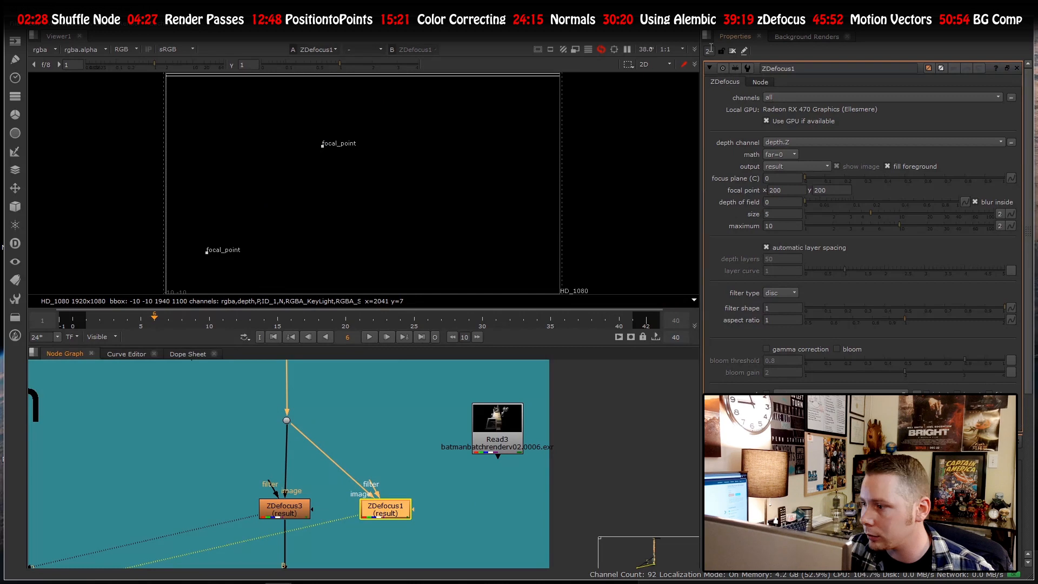
- Limit the number of open node property panels to 1 and frame the whole defocused image in the viewer
{"action": "left_click_drag", "start_coordinate": [711, 52], "coordinate": [698, 58]}
{"action": "type", "text": "1"}
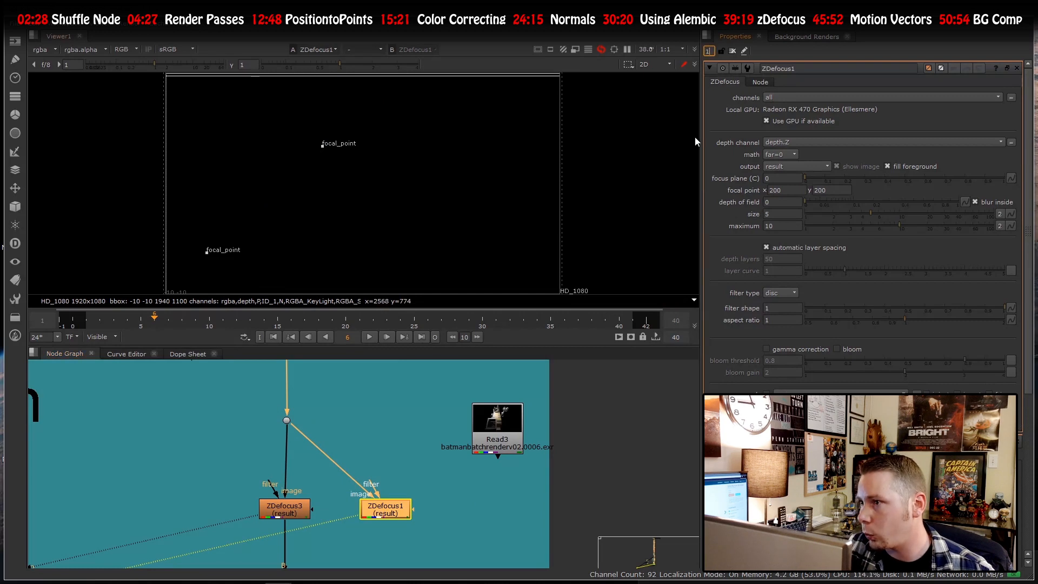
{"action": "key", "text": "Return"}
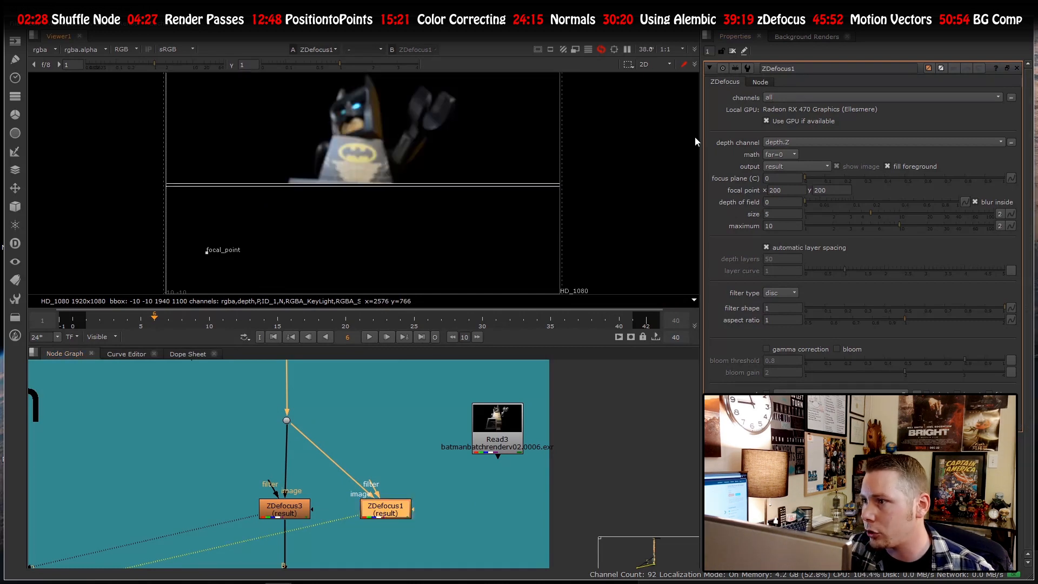
{"action": "scroll", "coordinate": [360, 155], "scroll_direction": "down", "scroll_amount": 4}
{"action": "scroll", "coordinate": [361, 175], "scroll_direction": "up", "scroll_amount": 3}
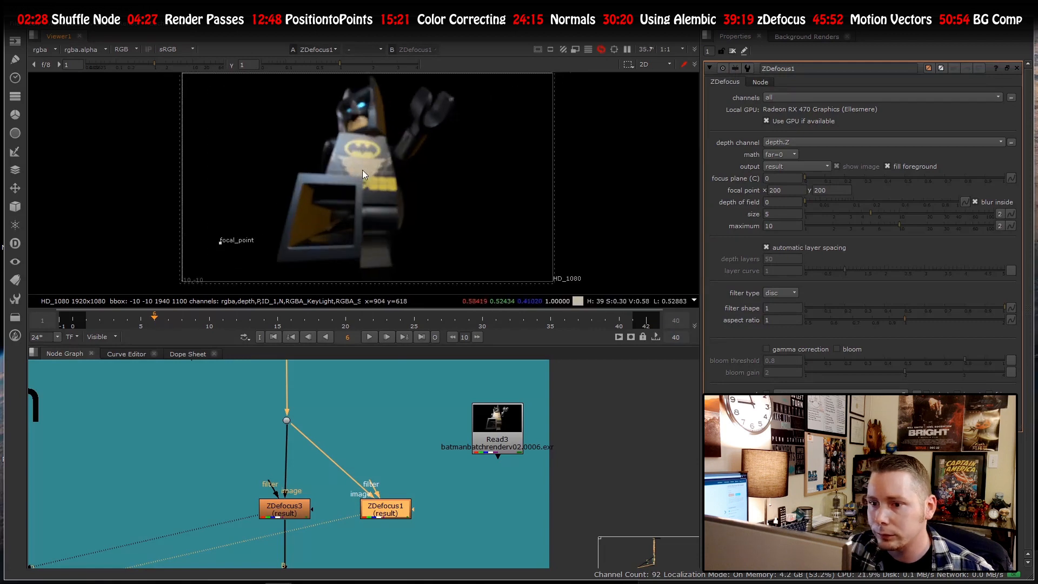
- Compare the undefocused image at the Dot with the output of the new ZDefocus node
{"action": "left_click", "coordinate": [287, 419]}
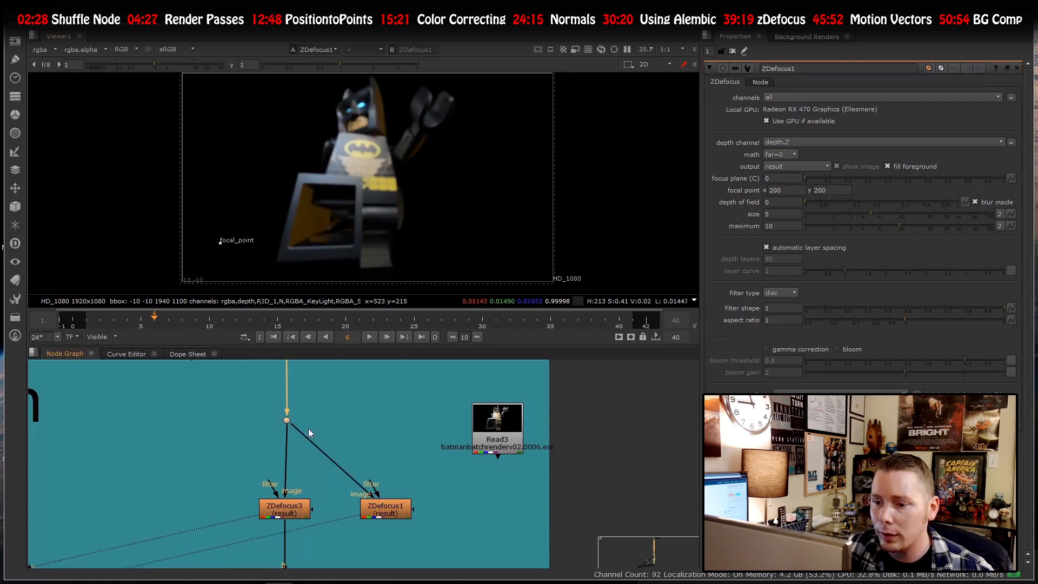
{"action": "key", "text": "1"}
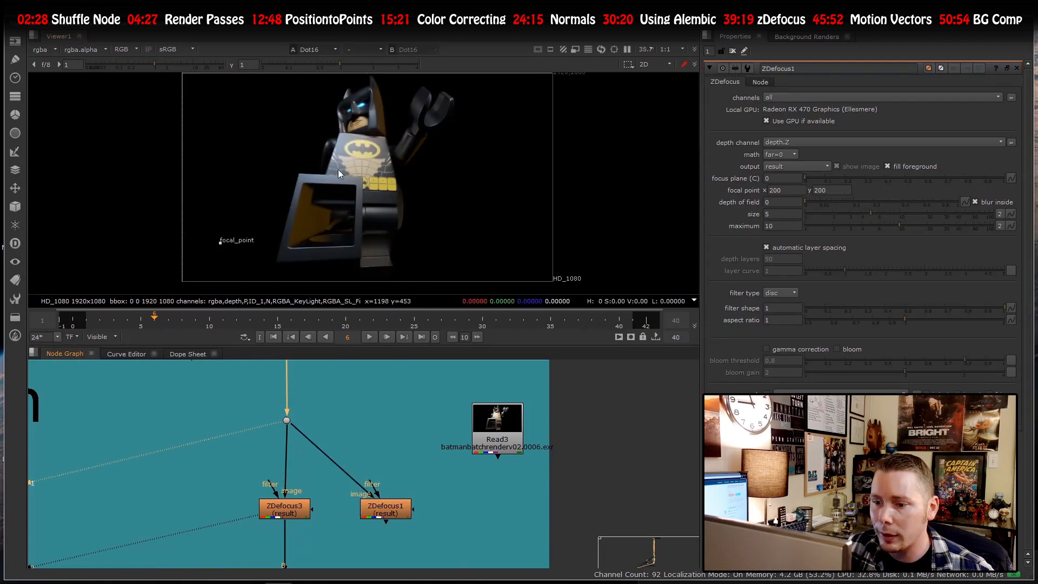
{"action": "left_click", "coordinate": [393, 516]}
{"action": "key", "text": "1"}
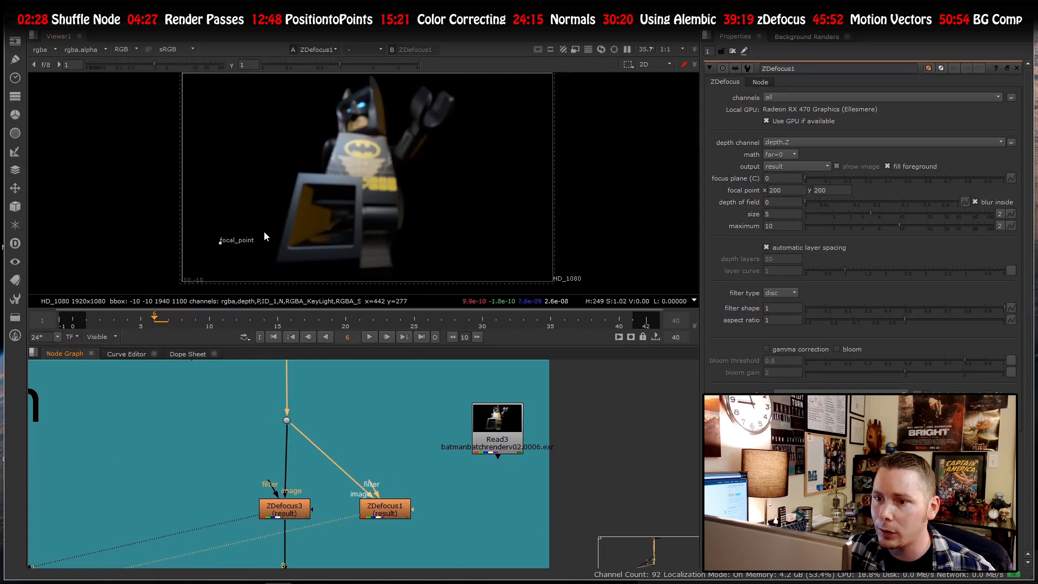
- Place the ZDefocus1 focal point on the upper edge of the gray foreground frame, at about x 654, y 522
{"action": "scroll", "coordinate": [253, 241], "scroll_direction": "up", "scroll_amount": 1}
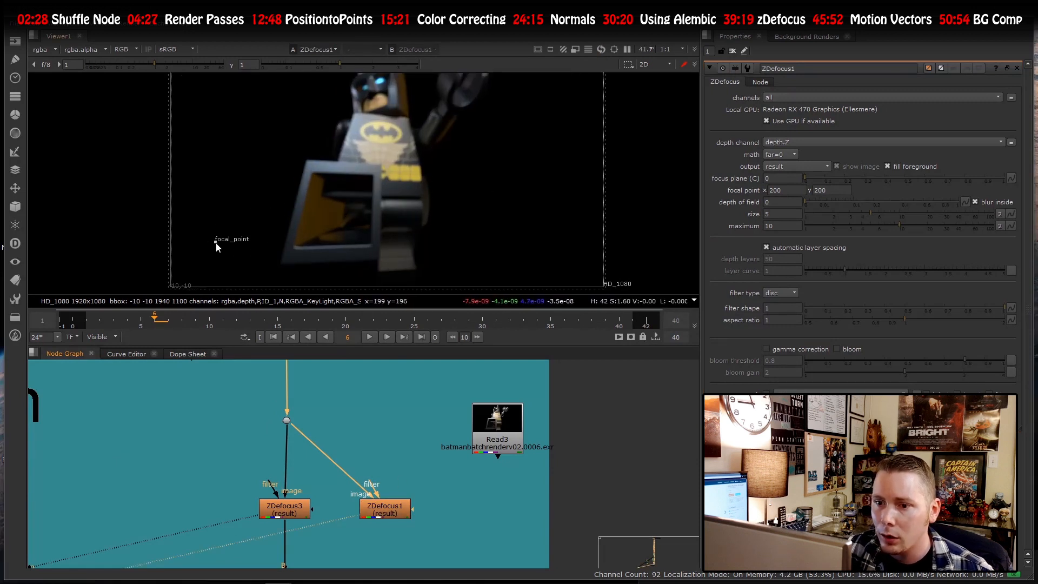
{"action": "left_click_drag", "start_coordinate": [218, 244], "coordinate": [318, 171]}
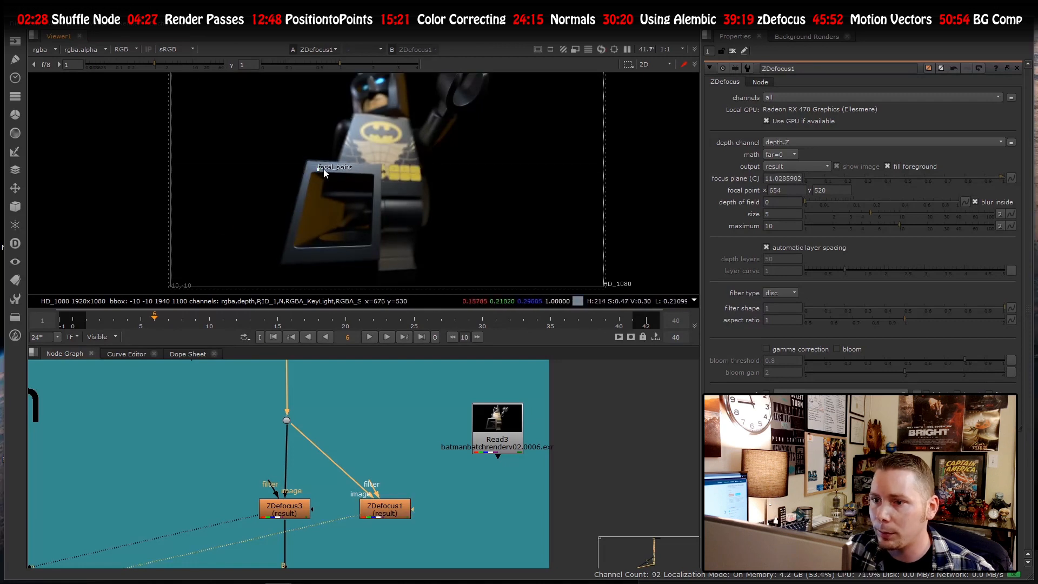
{"action": "scroll", "coordinate": [316, 199], "scroll_direction": "down", "scroll_amount": 2}
{"action": "scroll", "coordinate": [324, 186], "scroll_direction": "up", "scroll_amount": 2}
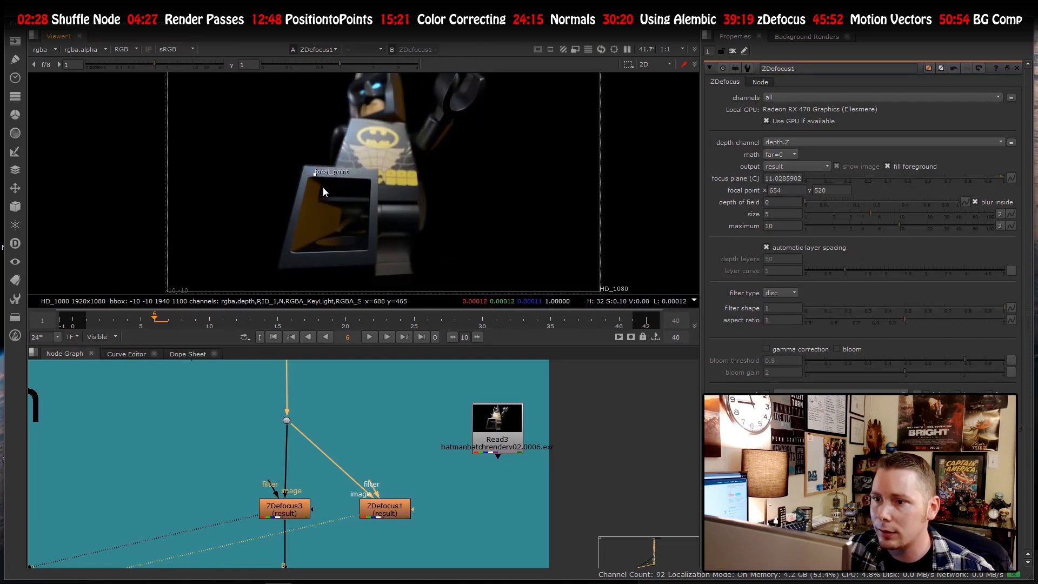
{"action": "scroll", "coordinate": [323, 185], "scroll_direction": "down", "scroll_amount": 1}
{"action": "scroll", "coordinate": [333, 157], "scroll_direction": "up", "scroll_amount": 1}
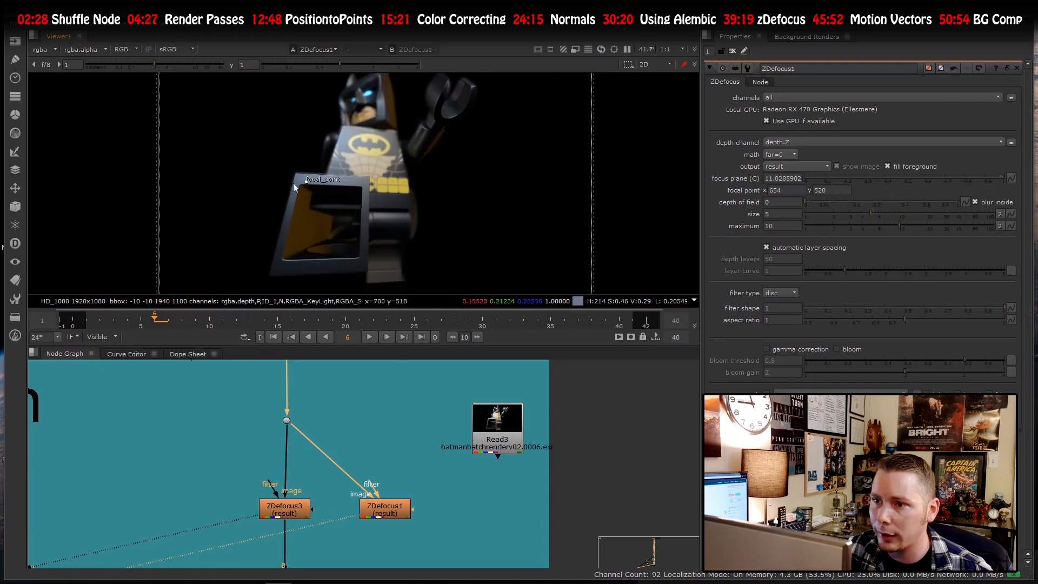
{"action": "scroll", "coordinate": [316, 206], "scroll_direction": "down", "scroll_amount": 1}
{"action": "scroll", "coordinate": [319, 200], "scroll_direction": "up", "scroll_amount": 3}
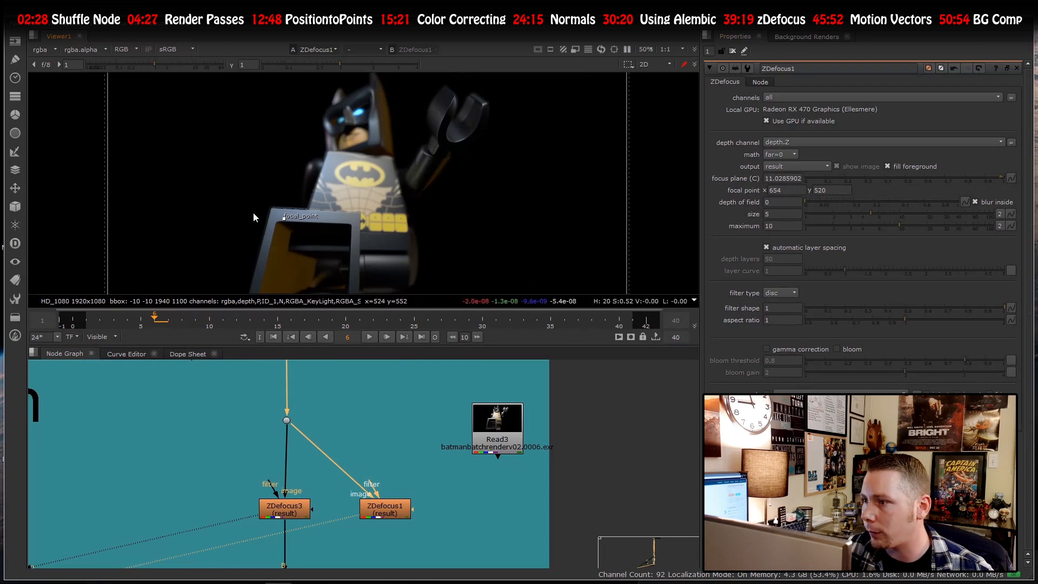
{"action": "left_click", "coordinate": [284, 217]}
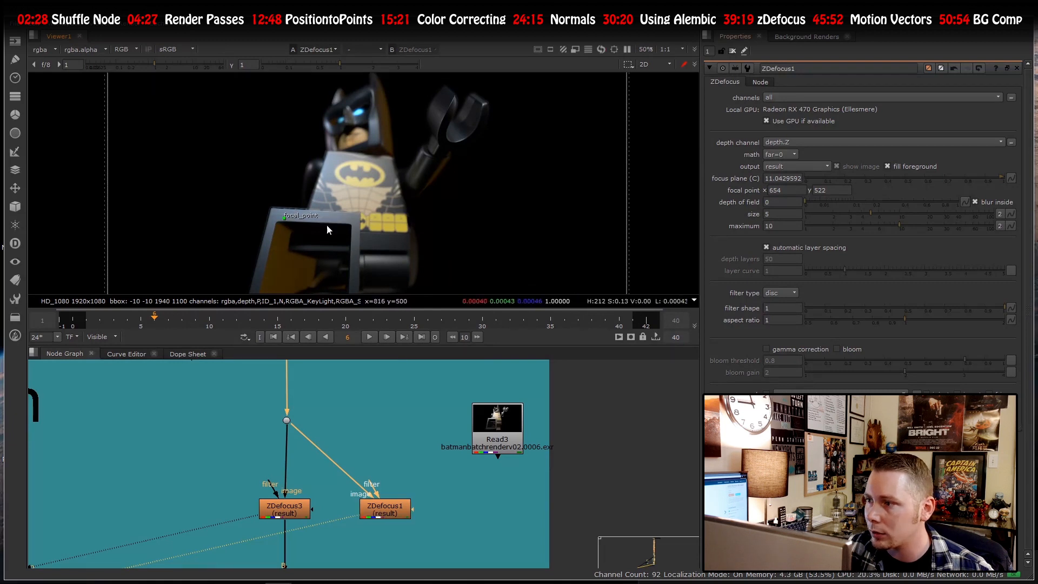
{"action": "scroll", "coordinate": [466, 170], "scroll_direction": "down", "scroll_amount": 3}
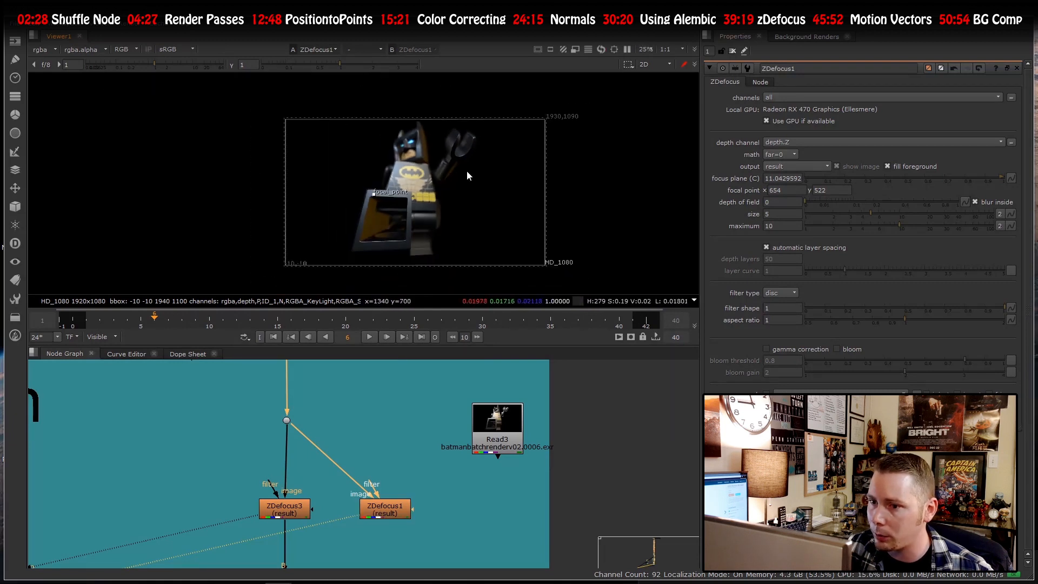
- Set the ZDefocus1 blur size to 20 and its maximum to 40
{"action": "scroll", "coordinate": [460, 190], "scroll_direction": "up", "scroll_amount": 2}
{"action": "left_click", "coordinate": [781, 214]}
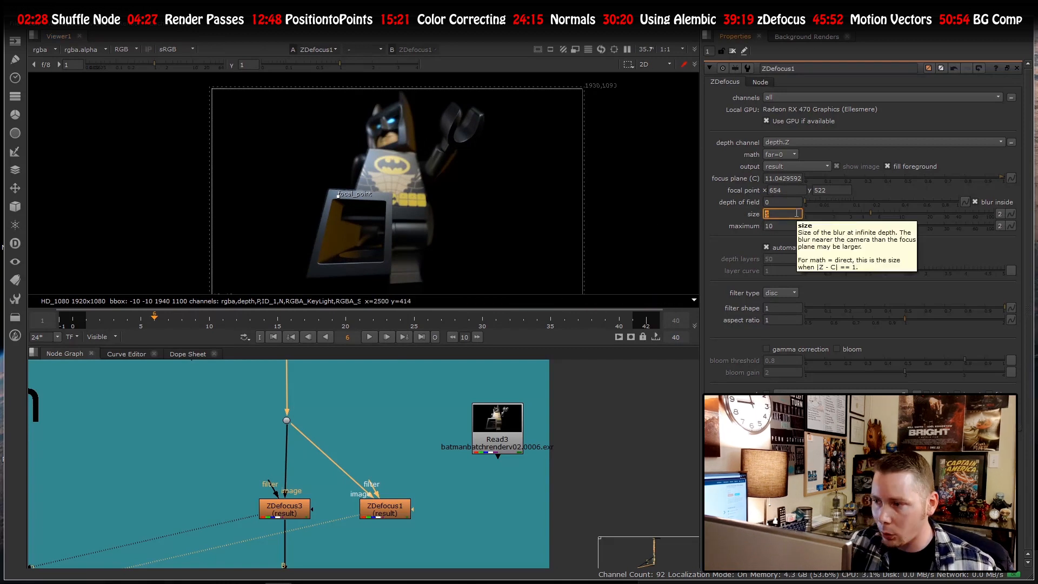
{"action": "type", "text": "20"}
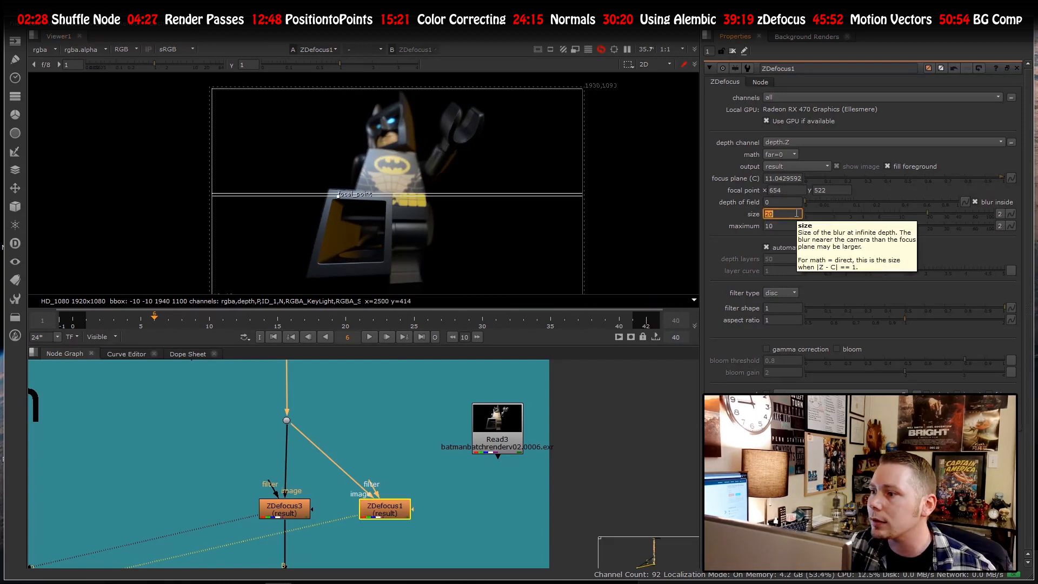
{"action": "key", "text": "Tab"}
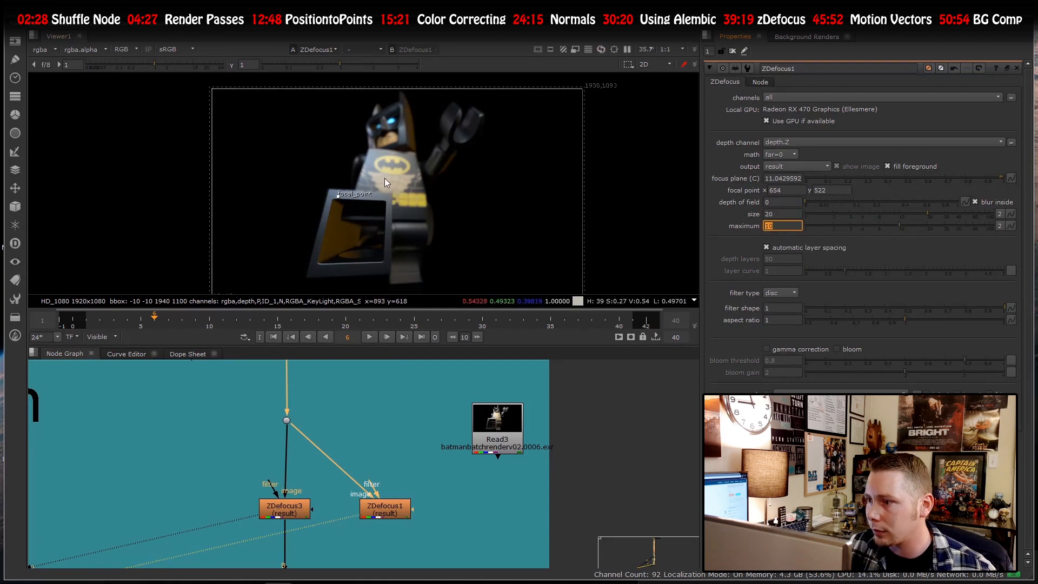
{"action": "type", "text": "40"}
{"action": "key", "text": "Return"}
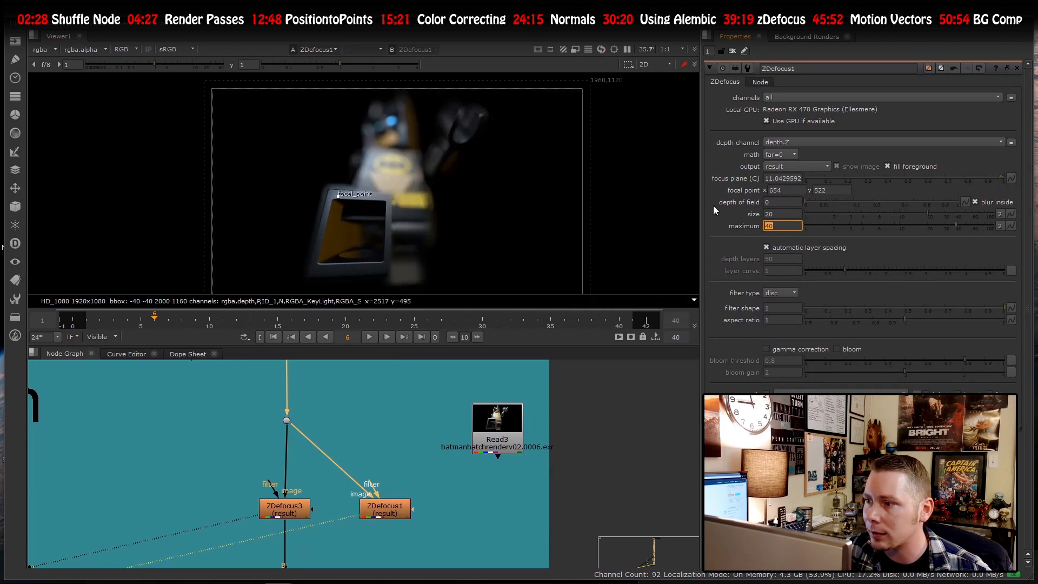
- Set the ZDefocus1 math to depth and inspect the edges of the foreground frame up close
{"action": "scroll", "coordinate": [335, 195], "scroll_direction": "up", "scroll_amount": 7}
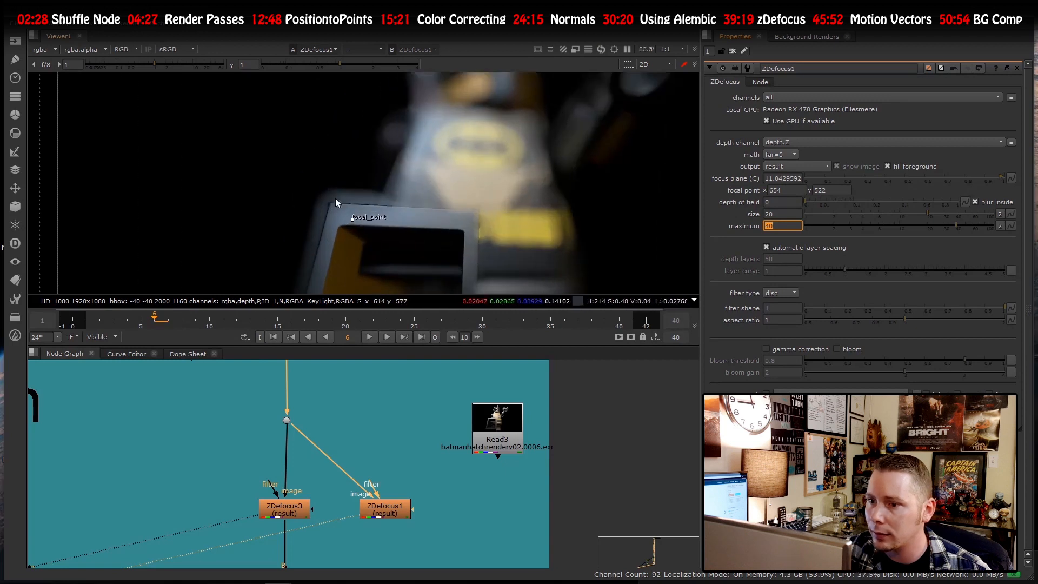
{"action": "scroll", "coordinate": [321, 189], "scroll_direction": "down", "scroll_amount": 8}
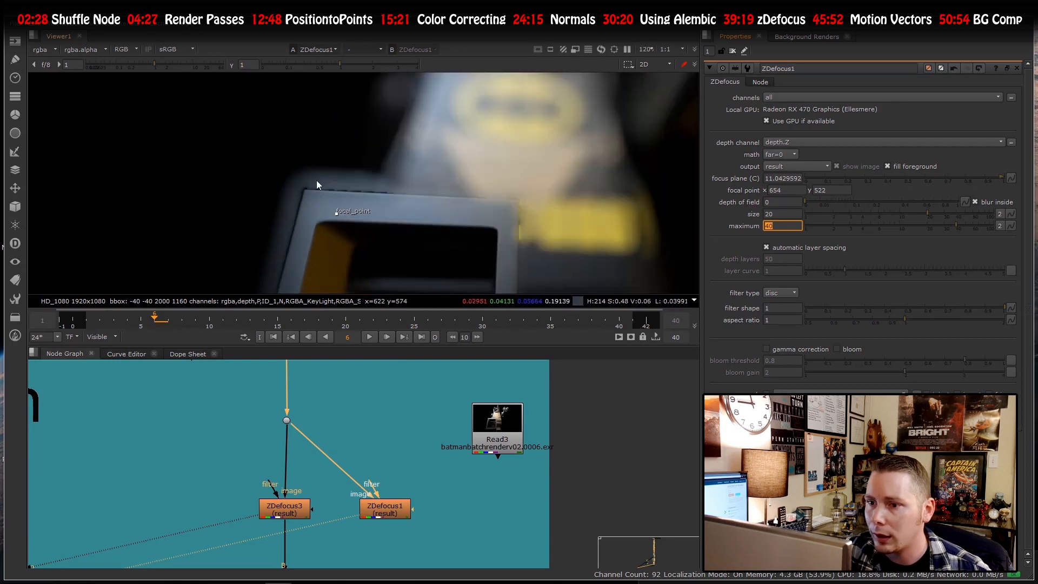
{"action": "left_click", "coordinate": [772, 153]}
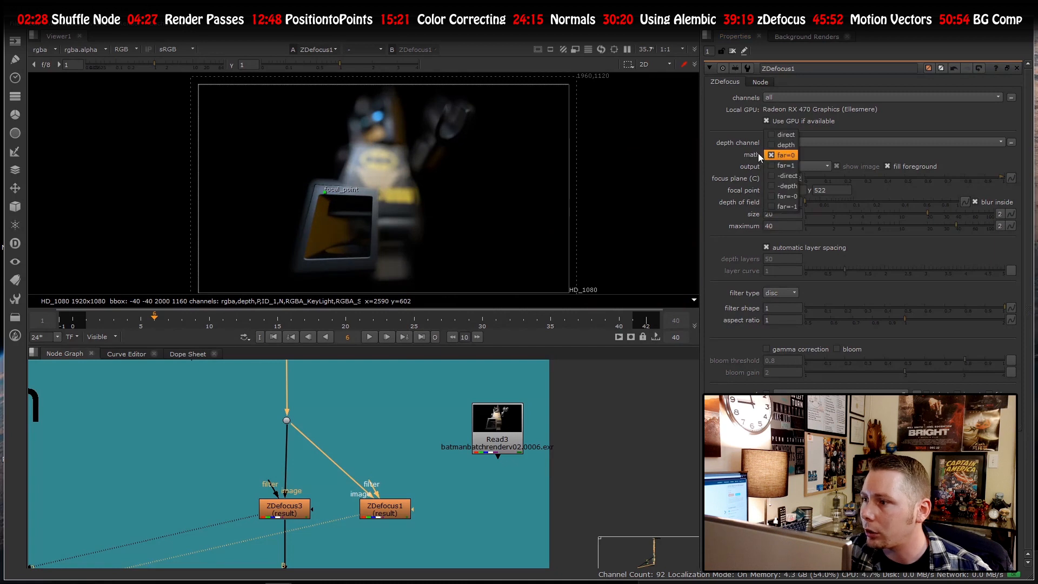
{"action": "left_click", "coordinate": [794, 145]}
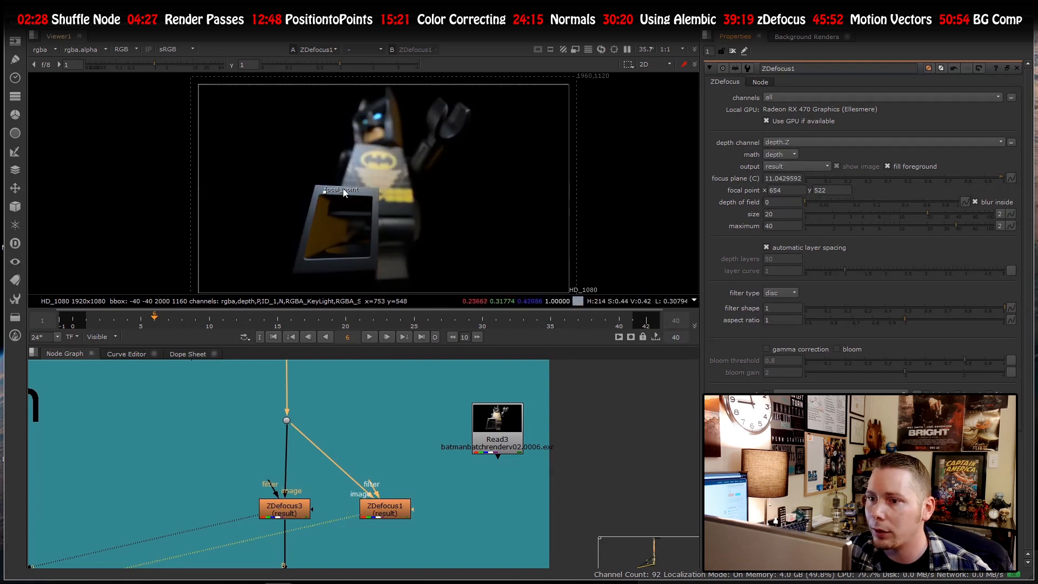
{"action": "scroll", "coordinate": [327, 207], "scroll_direction": "up", "scroll_amount": 1}
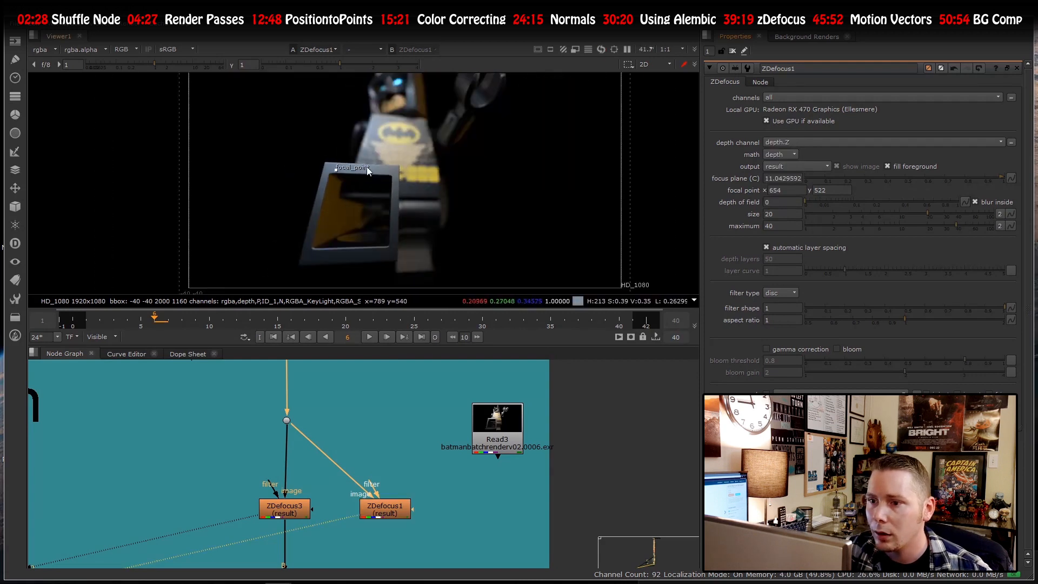
{"action": "scroll", "coordinate": [366, 167], "scroll_direction": "down", "scroll_amount": 1}
{"action": "scroll", "coordinate": [378, 174], "scroll_direction": "up", "scroll_amount": 3}
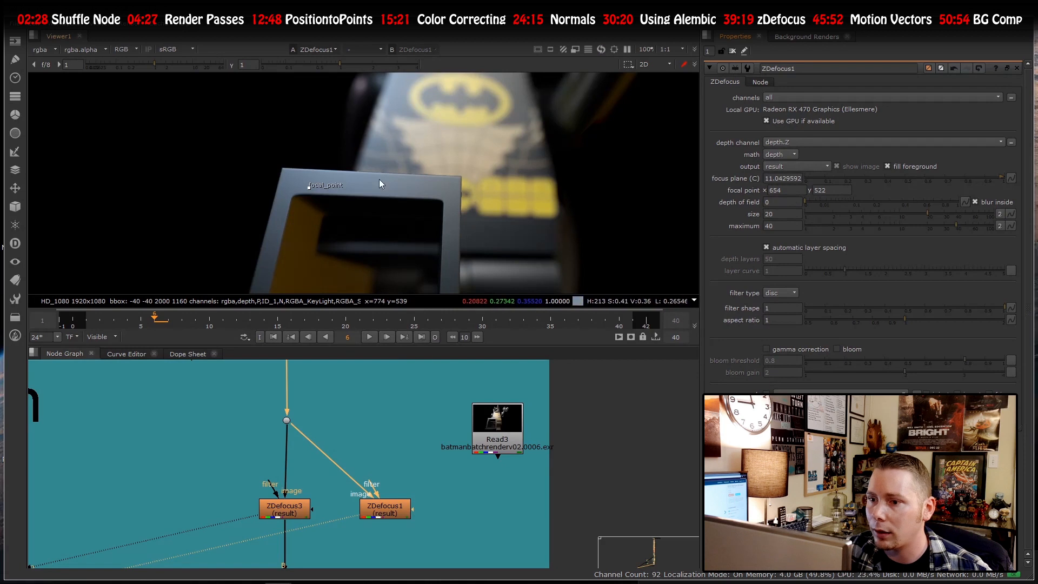
{"action": "scroll", "coordinate": [380, 184], "scroll_direction": "up", "scroll_amount": 4}
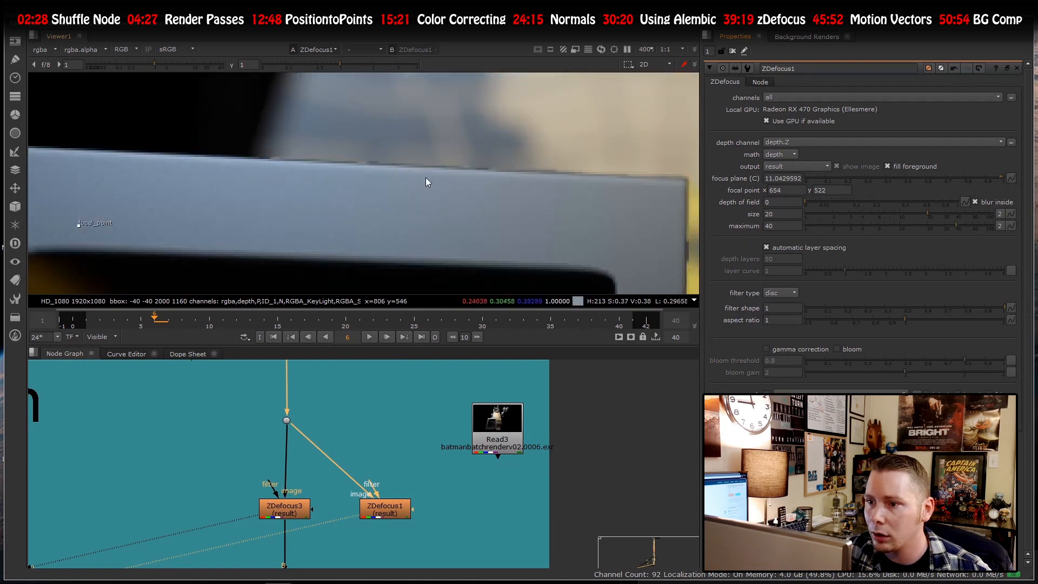
{"action": "scroll", "coordinate": [427, 183], "scroll_direction": "down", "scroll_amount": 8}
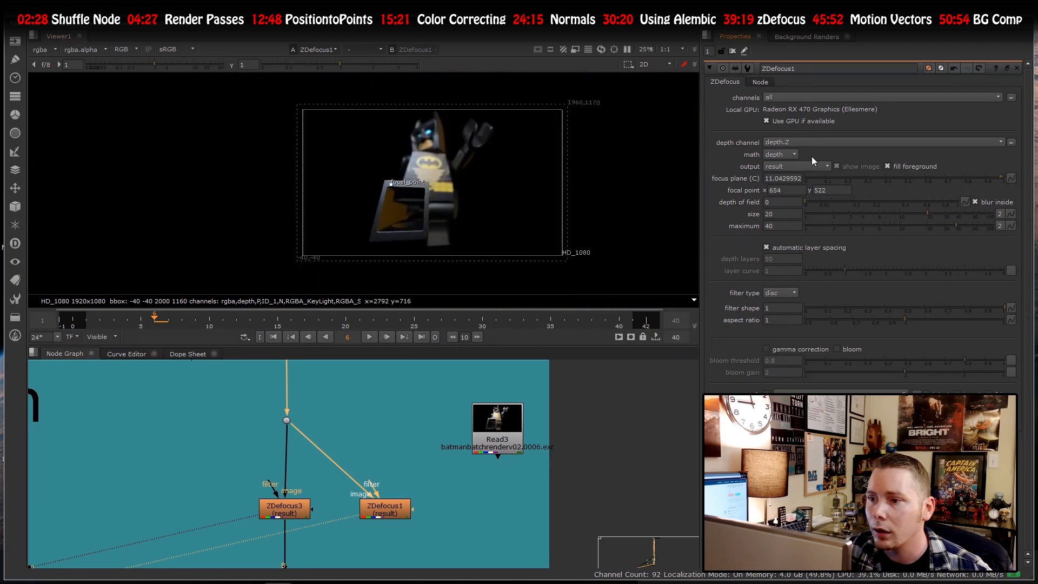
- Examine the math options offered for the ZDefocus1 depth channel, keeping the current choice
{"action": "left_click", "coordinate": [794, 166]}
{"action": "left_click", "coordinate": [776, 153]}
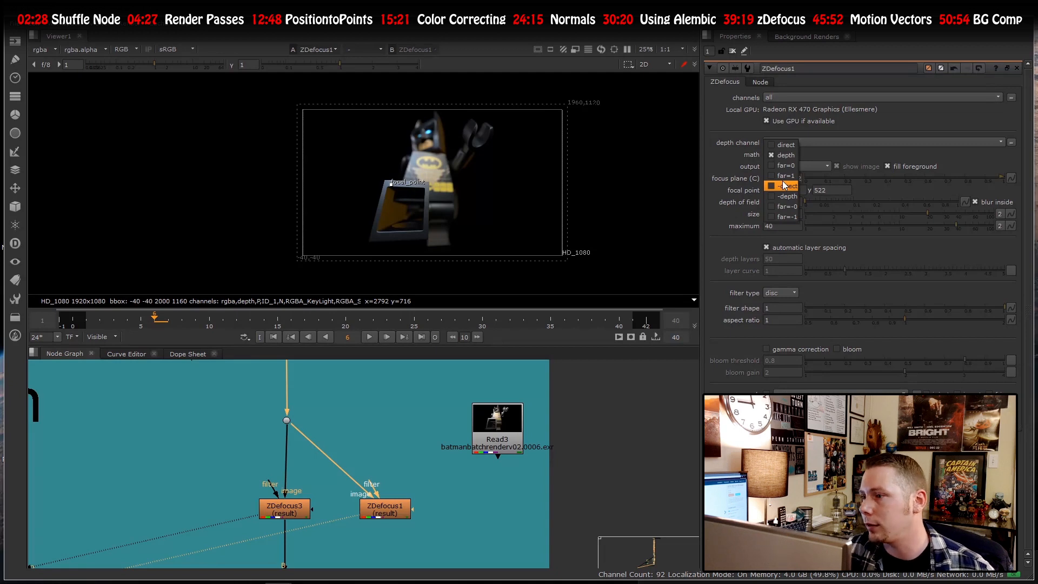
{"action": "left_click", "coordinate": [455, 459]}
{"action": "scroll", "coordinate": [412, 491], "scroll_direction": "down", "scroll_amount": 3}
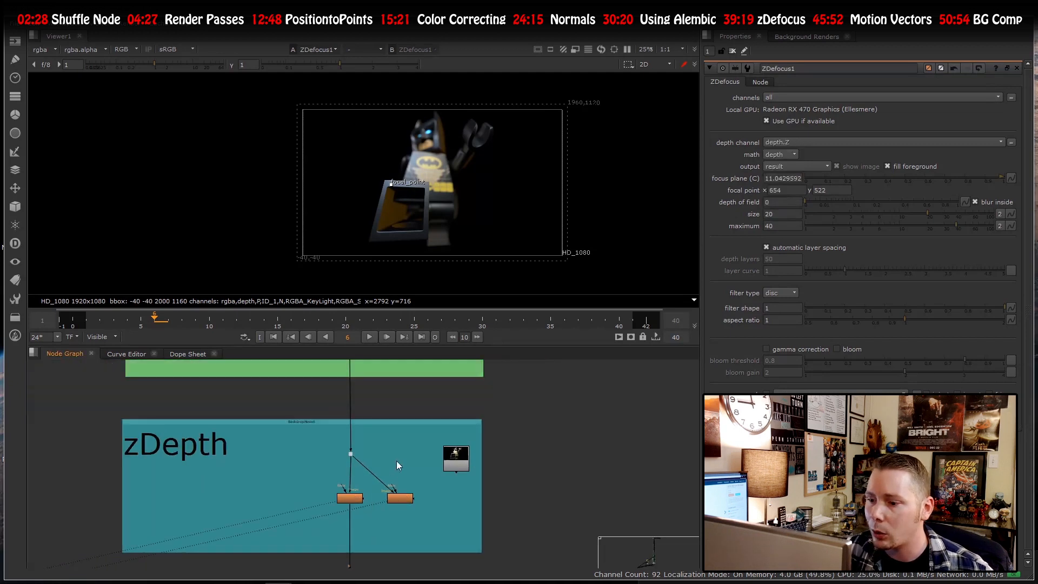
{"action": "scroll", "coordinate": [397, 460], "scroll_direction": "up", "scroll_amount": 4}
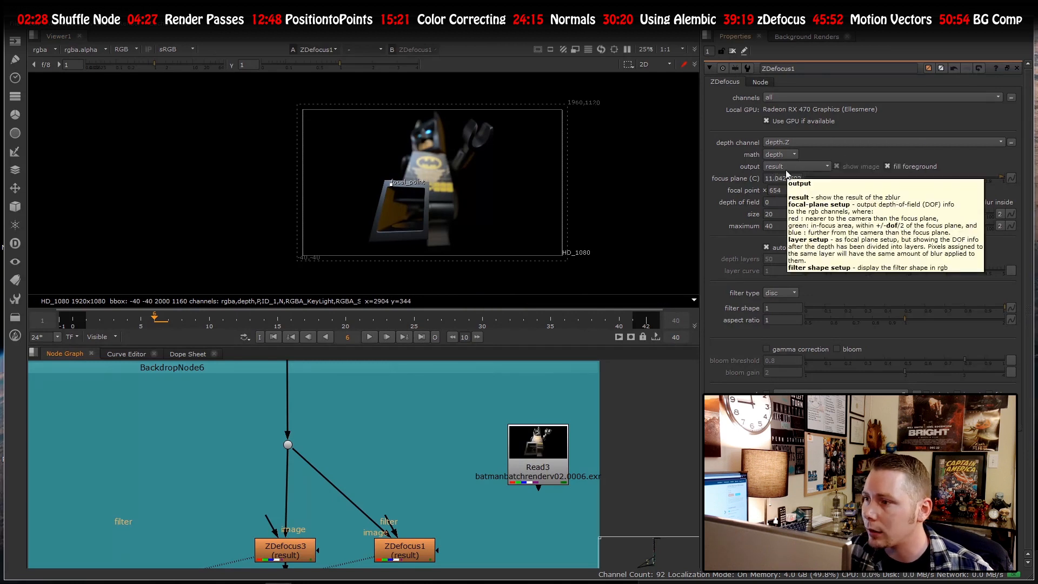
{"action": "left_click", "coordinate": [776, 154]}
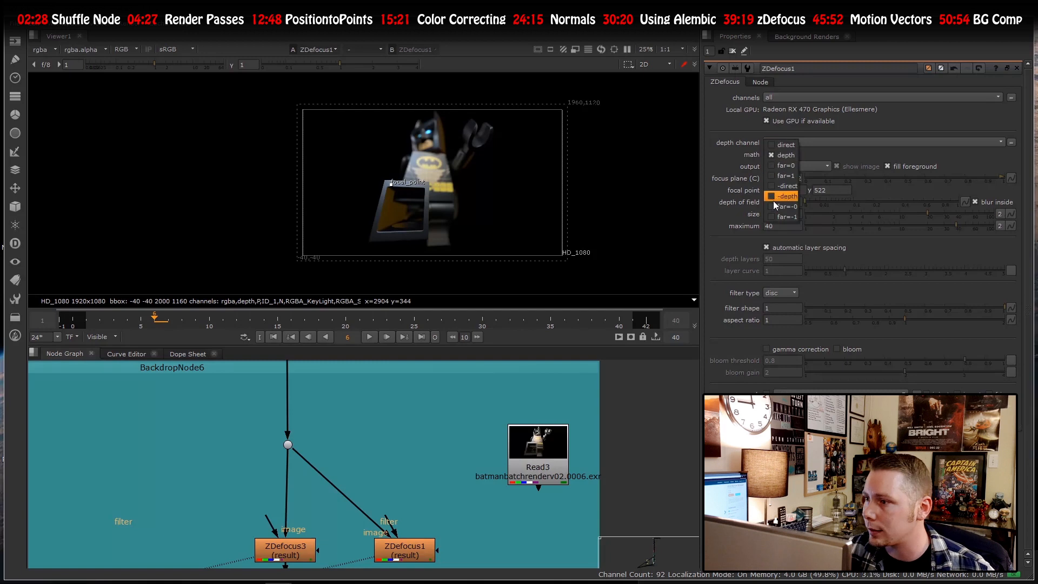
{"action": "left_click", "coordinate": [440, 439]}
- View the ZDefocus3 output and examine its blurred foreground frame against the in-focus Batman figure
{"action": "scroll", "coordinate": [417, 437], "scroll_direction": "down", "scroll_amount": 2}
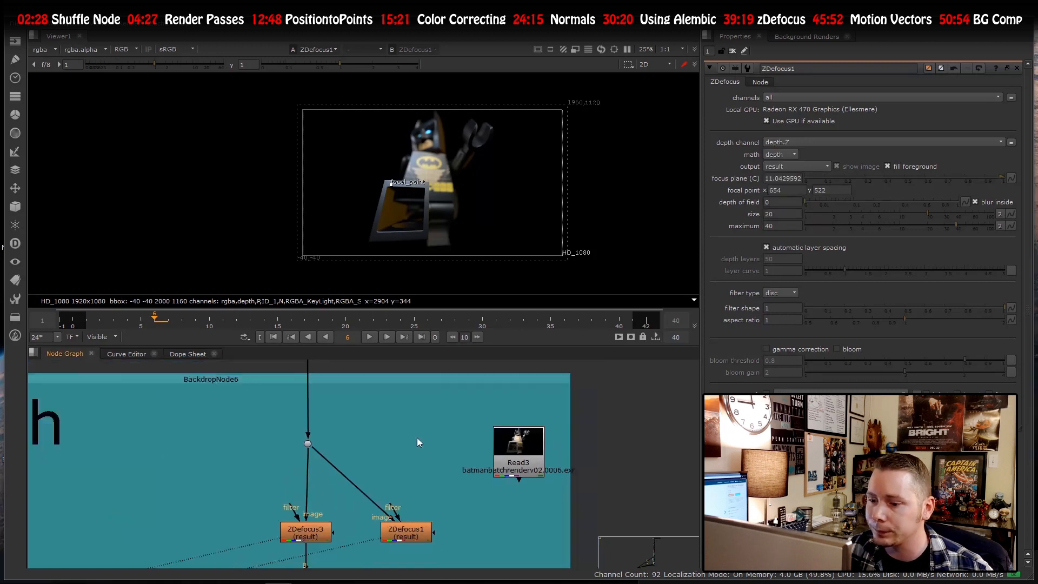
{"action": "scroll", "coordinate": [417, 436], "scroll_direction": "down", "scroll_amount": 3}
{"action": "scroll", "coordinate": [344, 492], "scroll_direction": "up", "scroll_amount": 4}
{"action": "left_click", "coordinate": [340, 488]}
{"action": "key", "text": "1"}
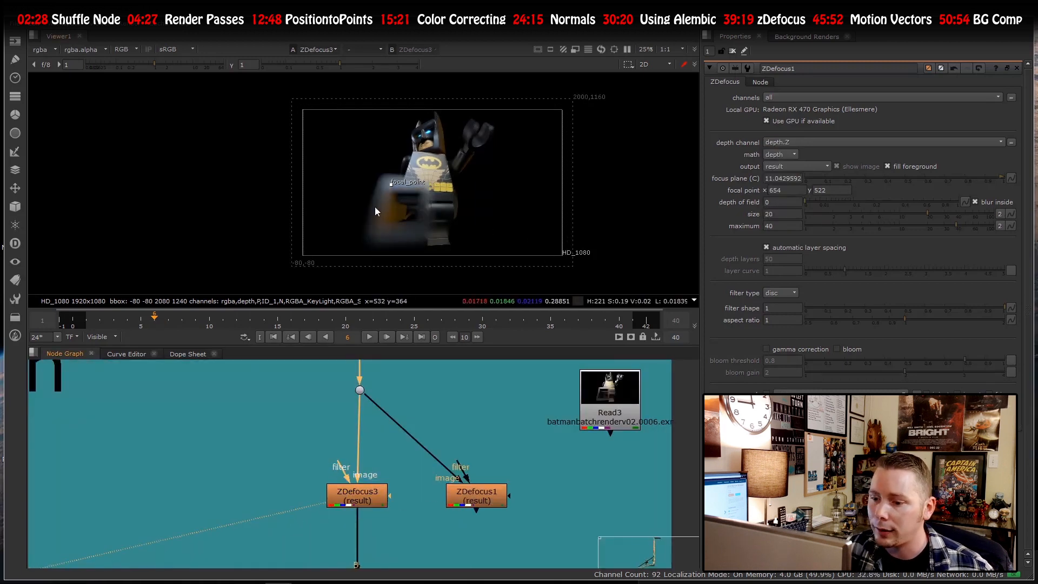
{"action": "scroll", "coordinate": [493, 211], "scroll_direction": "up", "scroll_amount": 2}
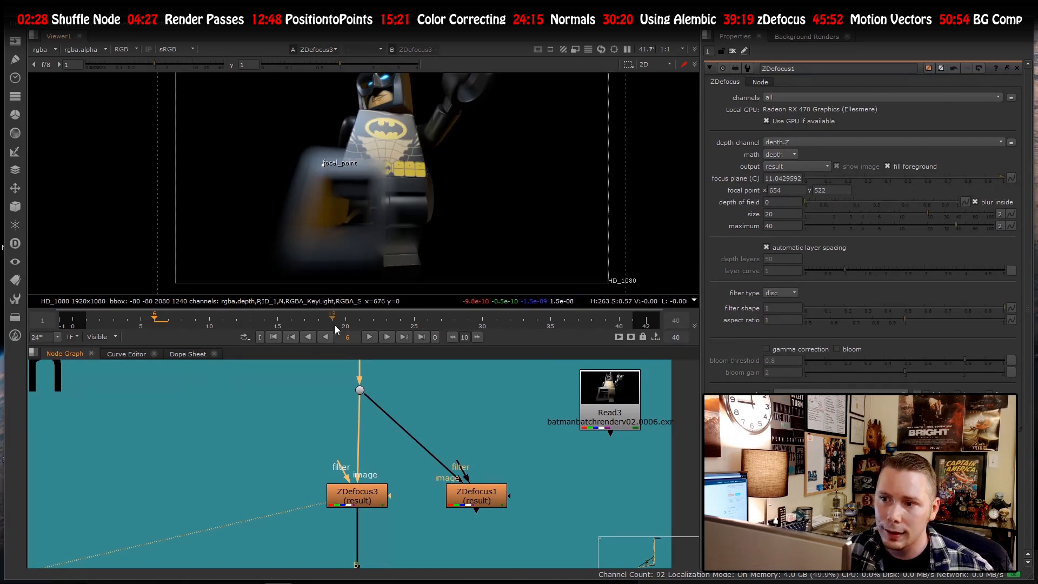
{"action": "scroll", "coordinate": [335, 442], "scroll_direction": "down", "scroll_amount": 3}
{"action": "scroll", "coordinate": [335, 442], "scroll_direction": "up", "scroll_amount": 2}
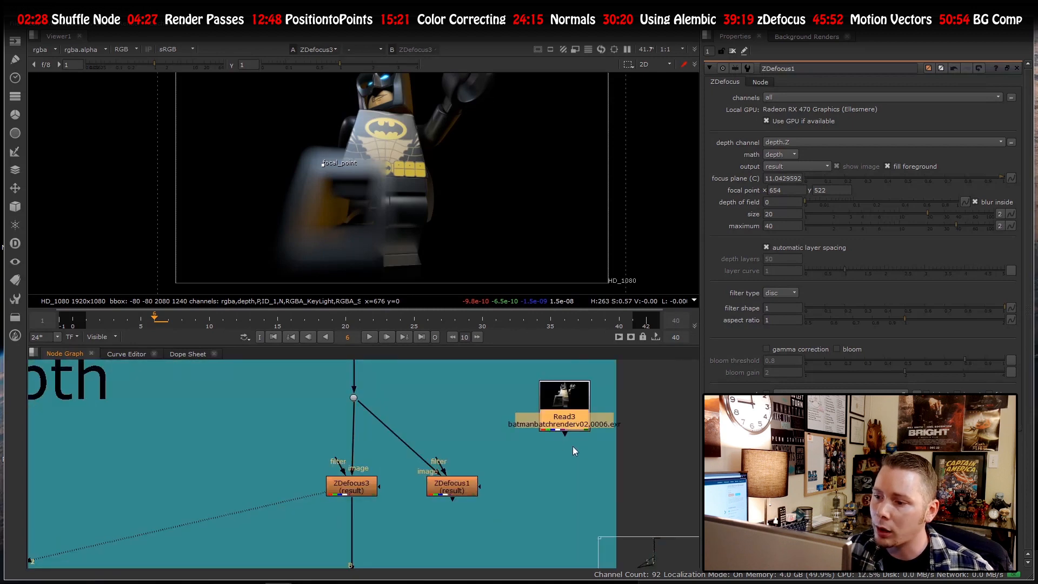
{"action": "scroll", "coordinate": [487, 432], "scroll_direction": "down", "scroll_amount": 3}
{"action": "scroll", "coordinate": [461, 456], "scroll_direction": "up", "scroll_amount": 6}
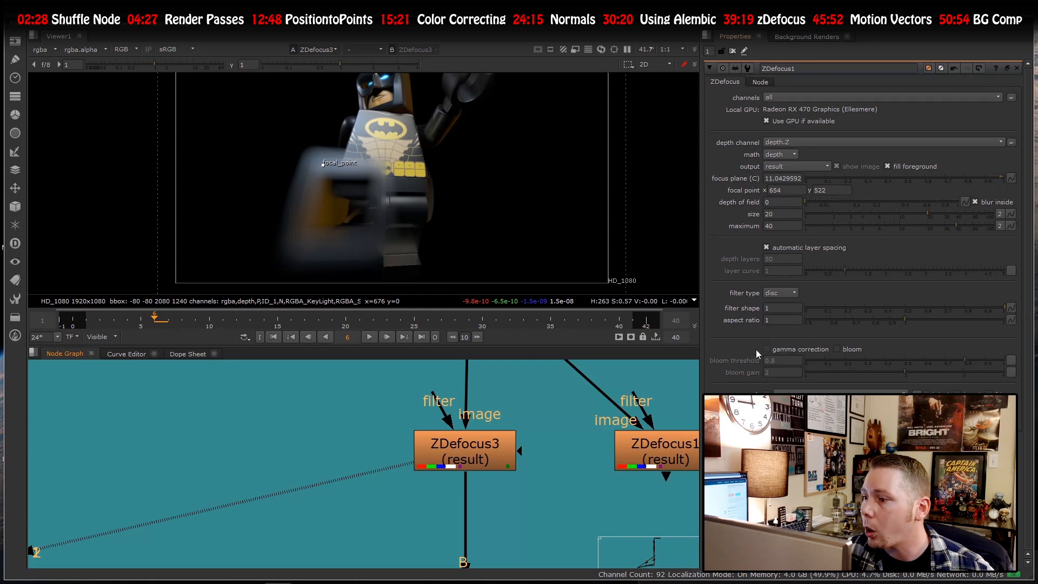
- Try enabling bloom on the ZDefocus1 node
{"action": "left_click", "coordinate": [847, 352]}
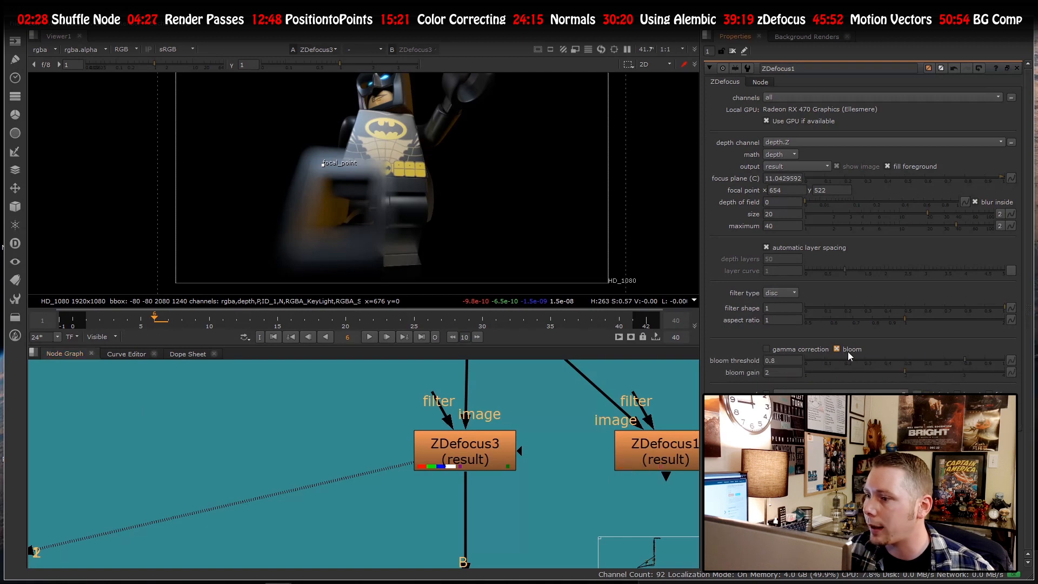
{"action": "left_click", "coordinate": [478, 440]}
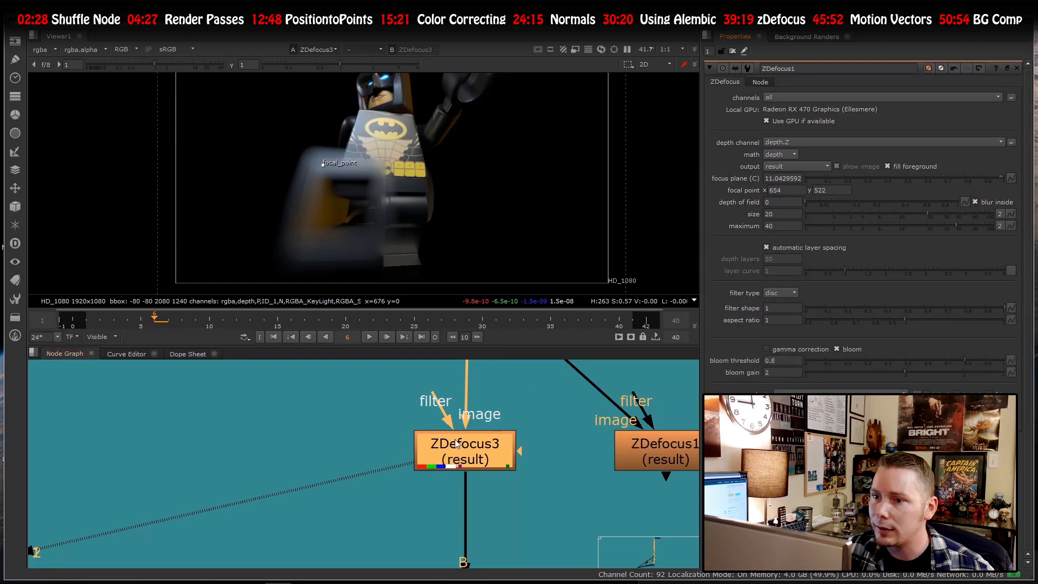
{"action": "left_click", "coordinate": [489, 447]}
{"action": "left_click", "coordinate": [851, 349]}
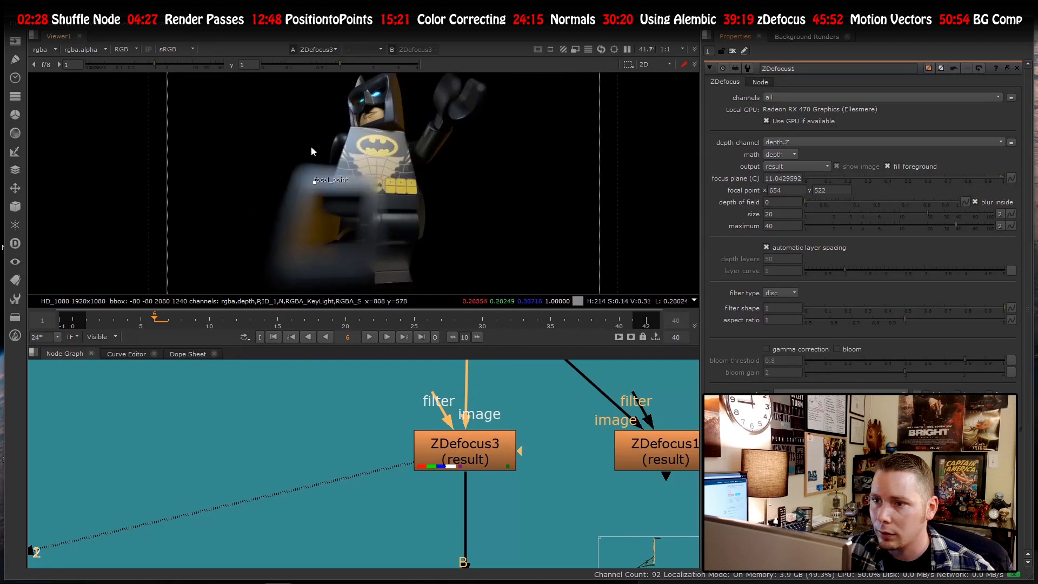
- Inspect the blurred foreground frame in the ZDefocus3 output and enable gamma correction on ZDefocus1
{"action": "scroll", "coordinate": [300, 187], "scroll_direction": "up", "scroll_amount": 2}
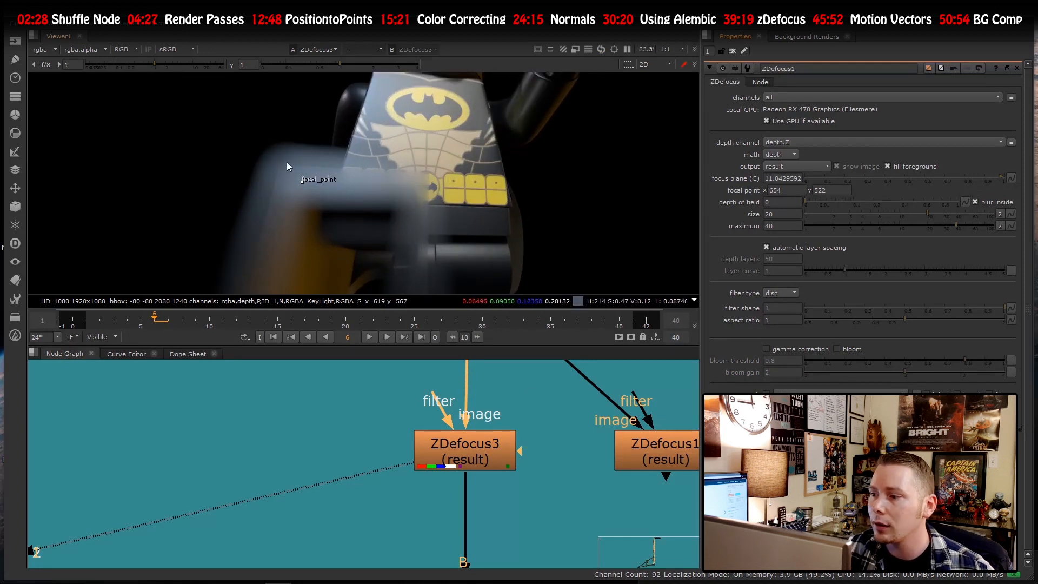
{"action": "scroll", "coordinate": [286, 167], "scroll_direction": "down", "scroll_amount": 1}
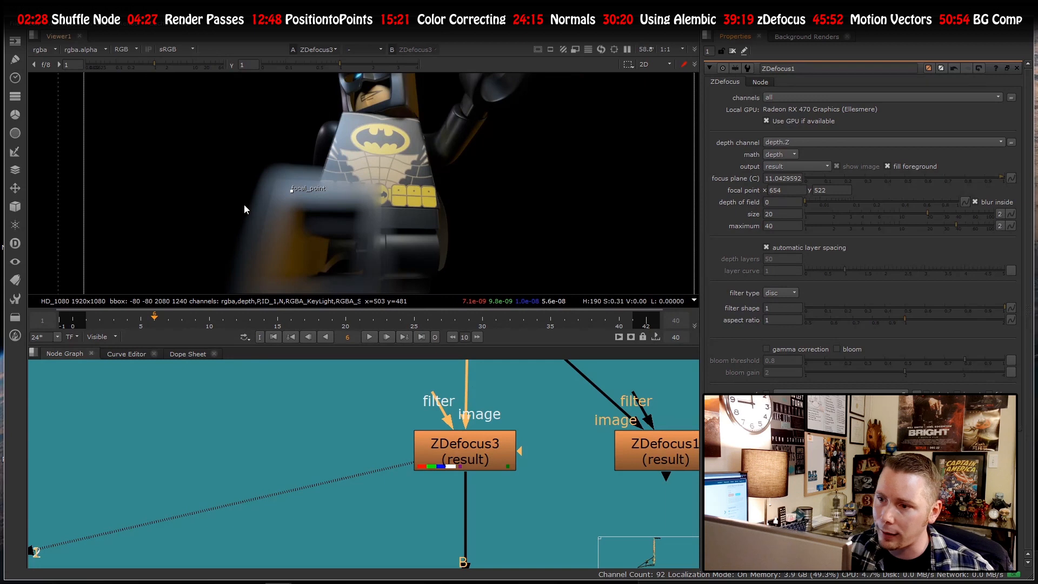
{"action": "left_click", "coordinate": [789, 348]}
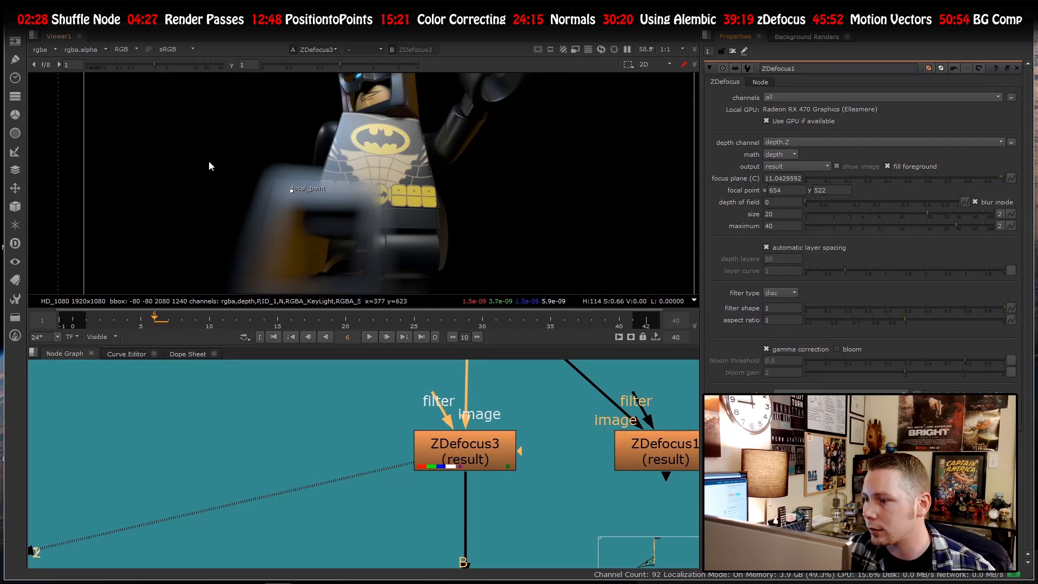
{"action": "scroll", "coordinate": [315, 197], "scroll_direction": "down", "scroll_amount": 3}
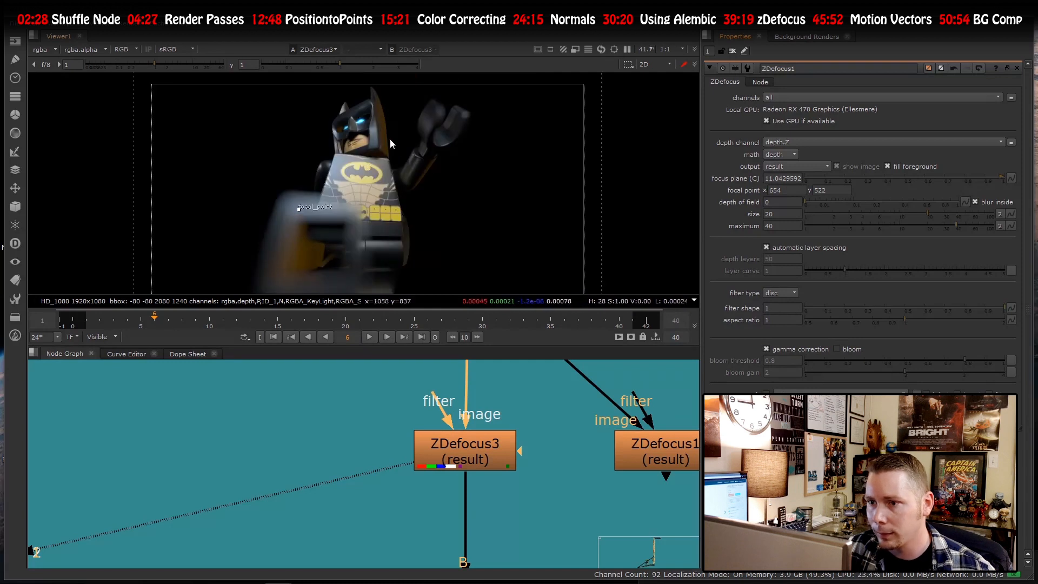
- Inspect the blurred foreground frame around the focal point in the ZDefocus3 output and disable gamma correction on ZDefocus1
{"action": "scroll", "coordinate": [359, 202], "scroll_direction": "down", "scroll_amount": 1}
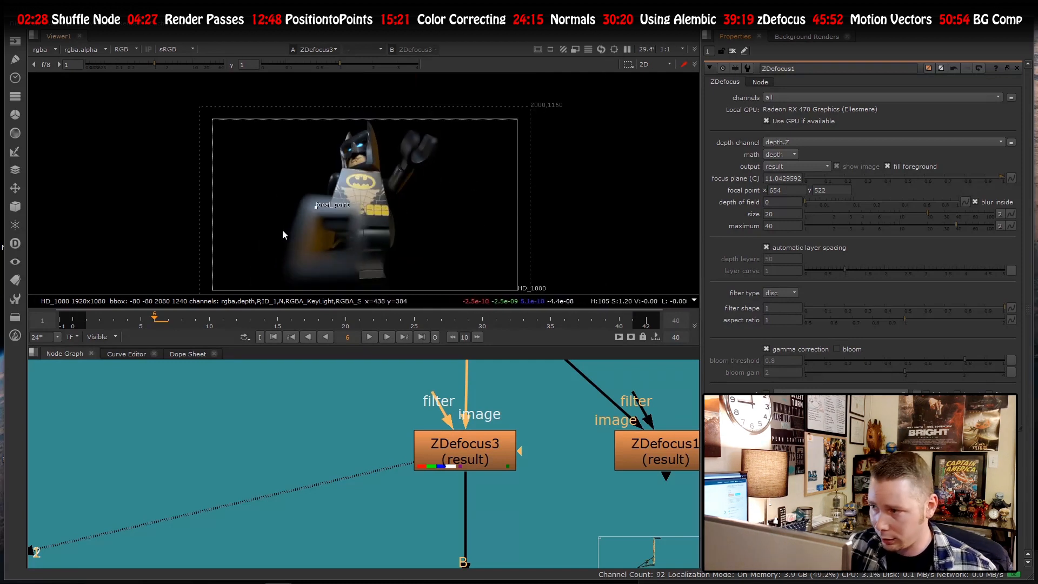
{"action": "scroll", "coordinate": [347, 205], "scroll_direction": "up", "scroll_amount": 1}
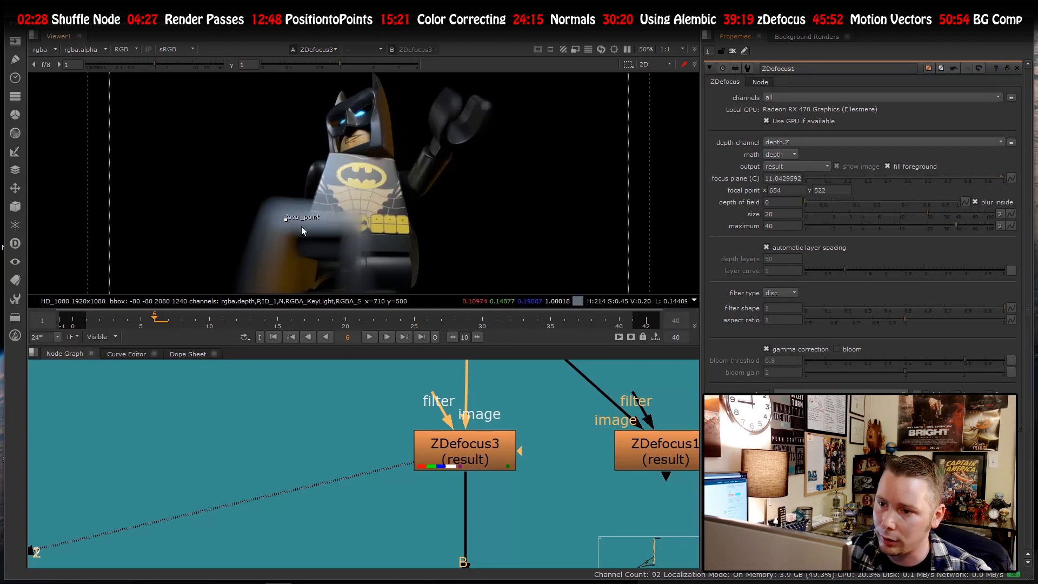
{"action": "scroll", "coordinate": [378, 226], "scroll_direction": "down", "scroll_amount": 2}
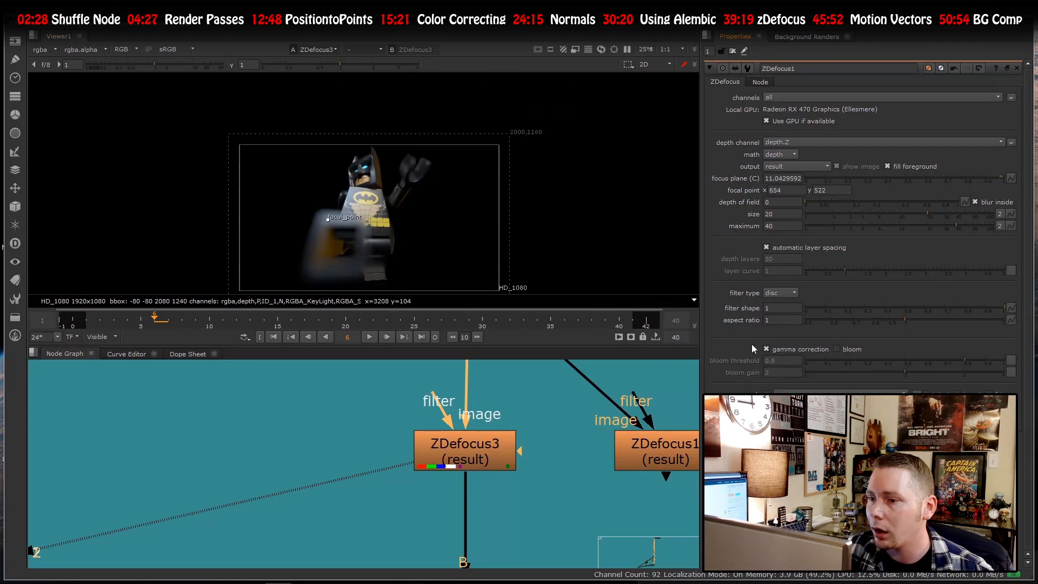
- Examine the Read2, Copy2 and VectorBlur1 nodes in the Motion Blur section of the node graph
{"action": "scroll", "coordinate": [390, 459], "scroll_direction": "down", "scroll_amount": 4}
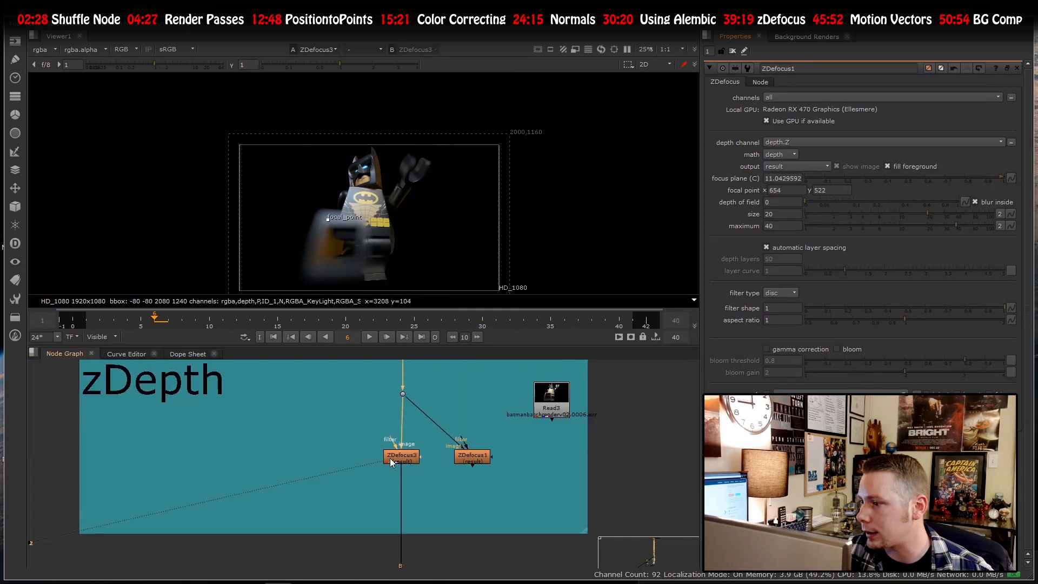
{"action": "scroll", "coordinate": [321, 482], "scroll_direction": "down", "scroll_amount": 10}
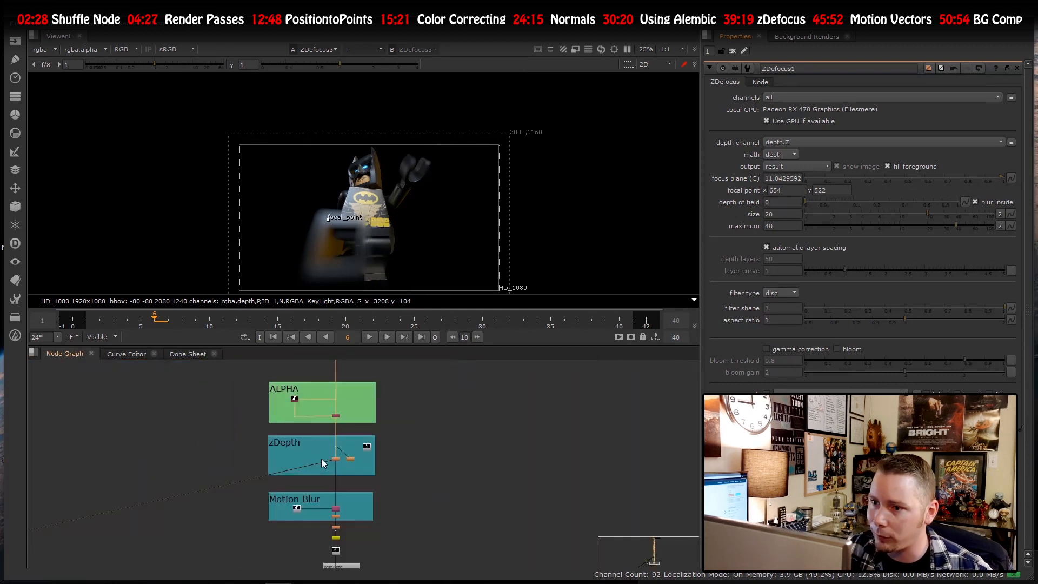
{"action": "scroll", "coordinate": [321, 510], "scroll_direction": "up", "scroll_amount": 6}
{"action": "scroll", "coordinate": [357, 497], "scroll_direction": "up", "scroll_amount": 5}
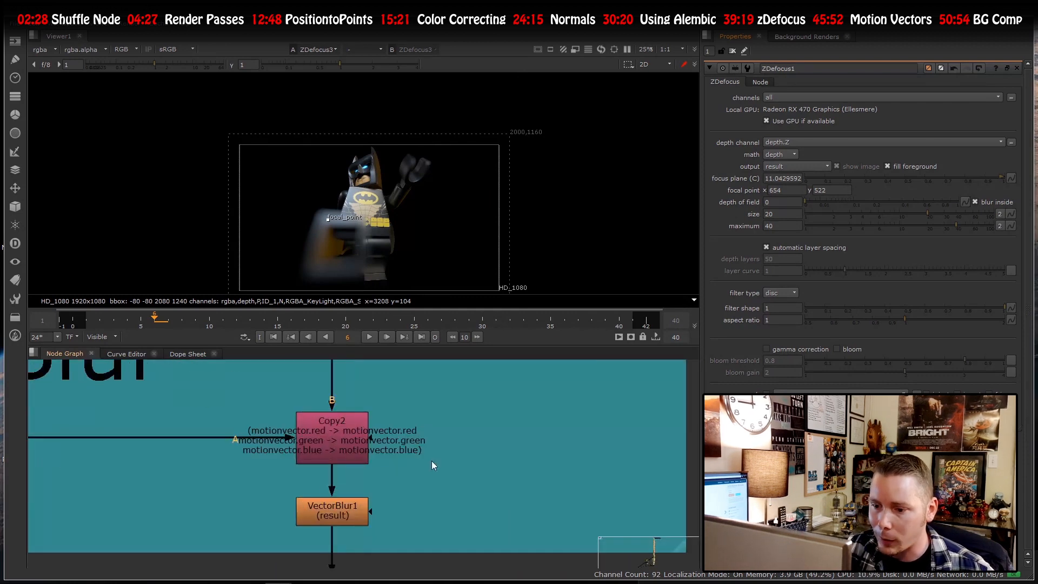
{"action": "scroll", "coordinate": [432, 460], "scroll_direction": "down", "scroll_amount": 5}
{"action": "scroll", "coordinate": [168, 463], "scroll_direction": "up", "scroll_amount": 3}
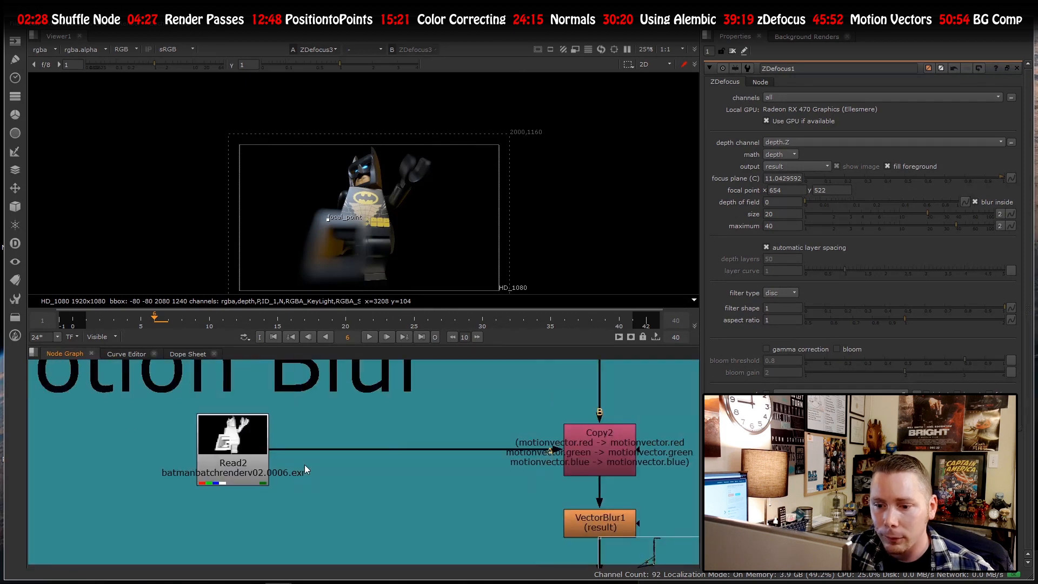
{"action": "scroll", "coordinate": [304, 469], "scroll_direction": "down", "scroll_amount": 3}
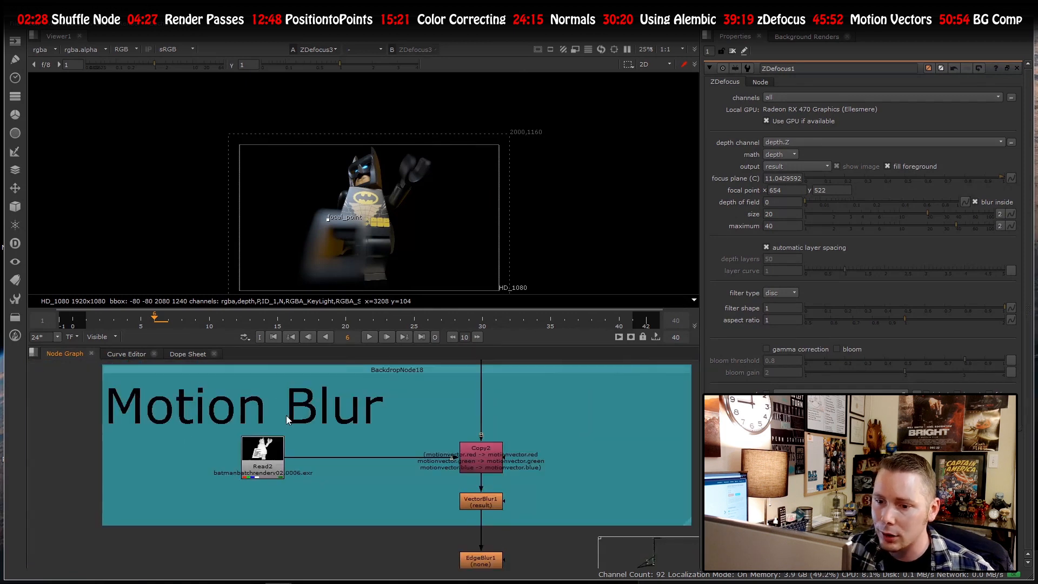
- Show the Motion Blur section's Read2 node in the viewer and close the ZDefocus1 properties
{"action": "scroll", "coordinate": [325, 416], "scroll_direction": "down", "scroll_amount": 3}
{"action": "scroll", "coordinate": [330, 420], "scroll_direction": "down", "scroll_amount": 4}
{"action": "scroll", "coordinate": [343, 423], "scroll_direction": "up", "scroll_amount": 4}
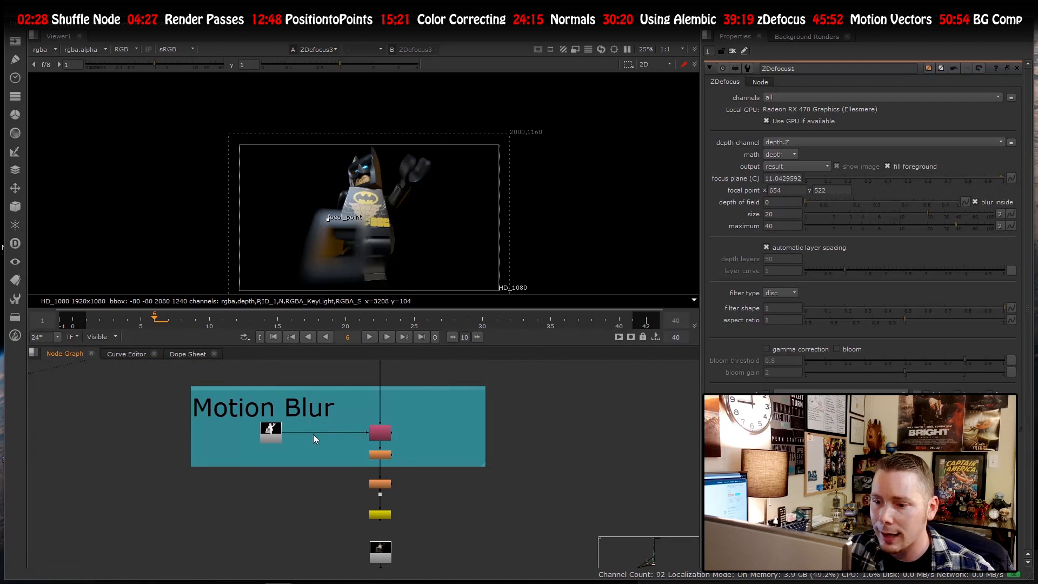
{"action": "scroll", "coordinate": [298, 422], "scroll_direction": "up", "scroll_amount": 5}
{"action": "left_click", "coordinate": [222, 439]}
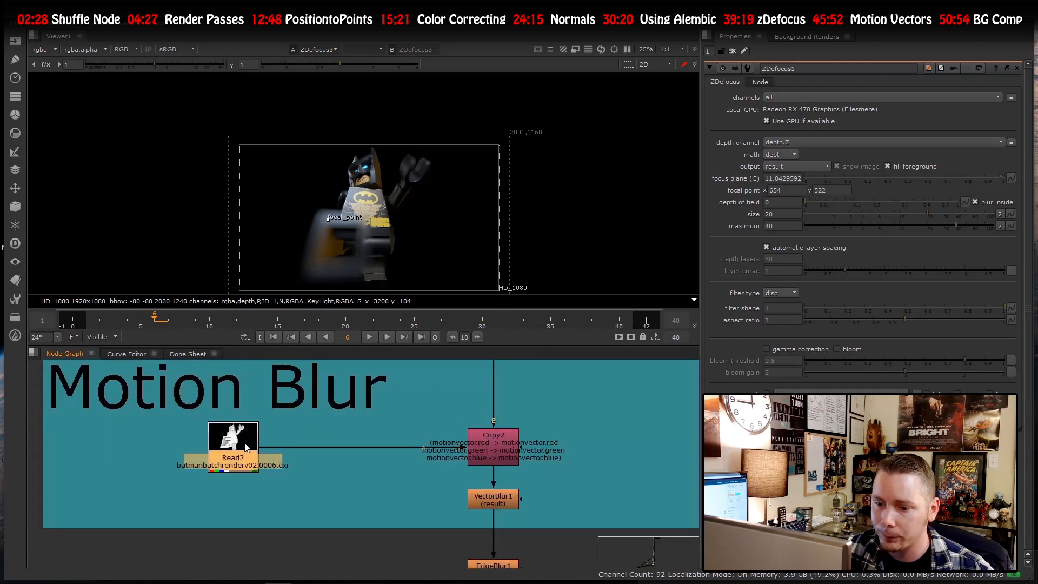
{"action": "key", "text": "2"}
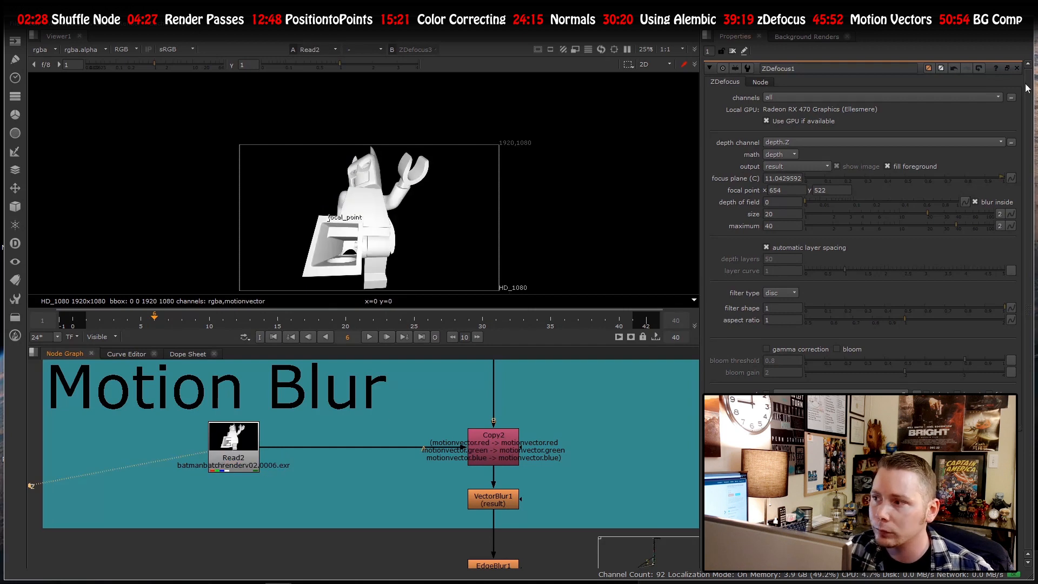
{"action": "left_click", "coordinate": [1016, 69]}
- Review the node graph from the Motion Blur section up to the main render's read node beside Diffuse, returning to Read2
{"action": "scroll", "coordinate": [324, 480], "scroll_direction": "down", "scroll_amount": 3}
{"action": "scroll", "coordinate": [323, 480], "scroll_direction": "down", "scroll_amount": 1}
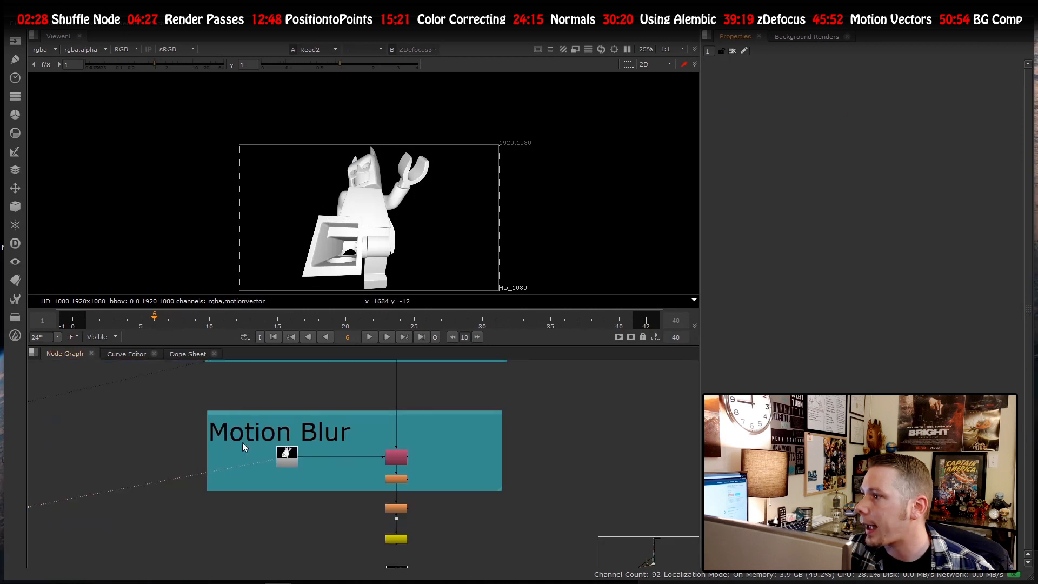
{"action": "scroll", "coordinate": [276, 478], "scroll_direction": "up", "scroll_amount": 3}
{"action": "left_click", "coordinate": [324, 430]}
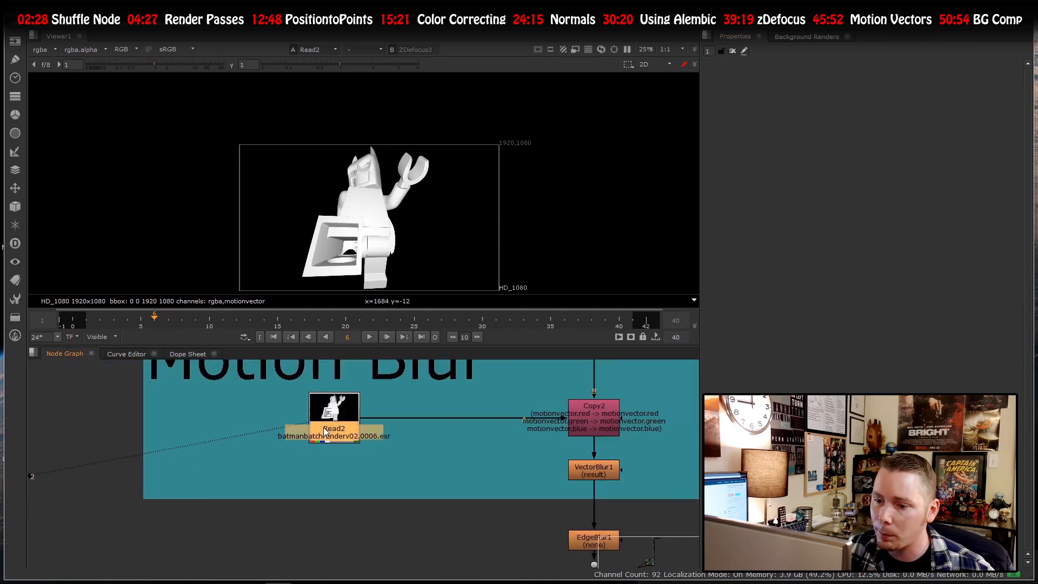
{"action": "scroll", "coordinate": [276, 486], "scroll_direction": "down", "scroll_amount": 6}
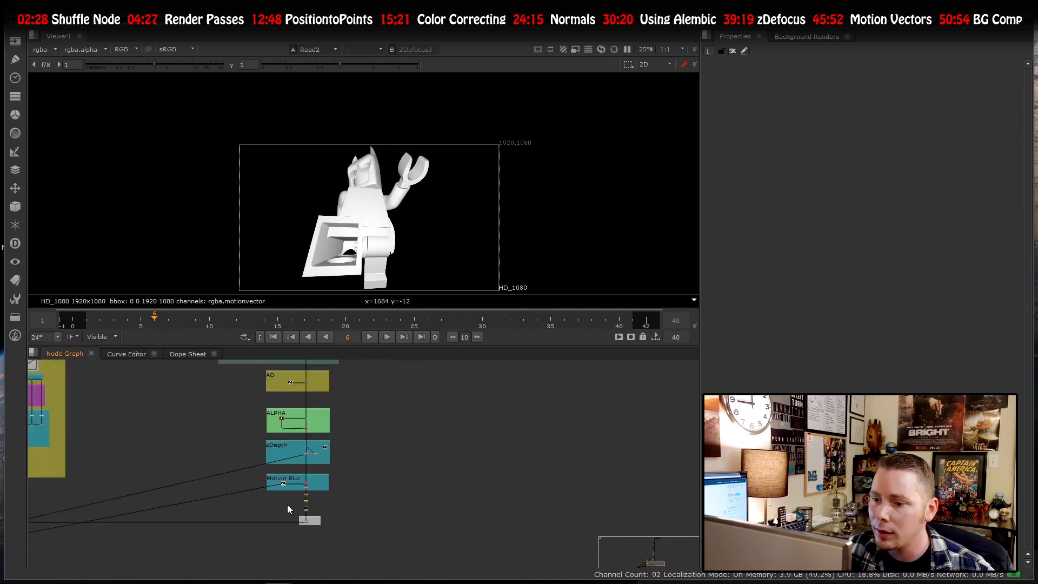
{"action": "scroll", "coordinate": [290, 519], "scroll_direction": "down", "scroll_amount": 4}
{"action": "scroll", "coordinate": [307, 411], "scroll_direction": "up", "scroll_amount": 7}
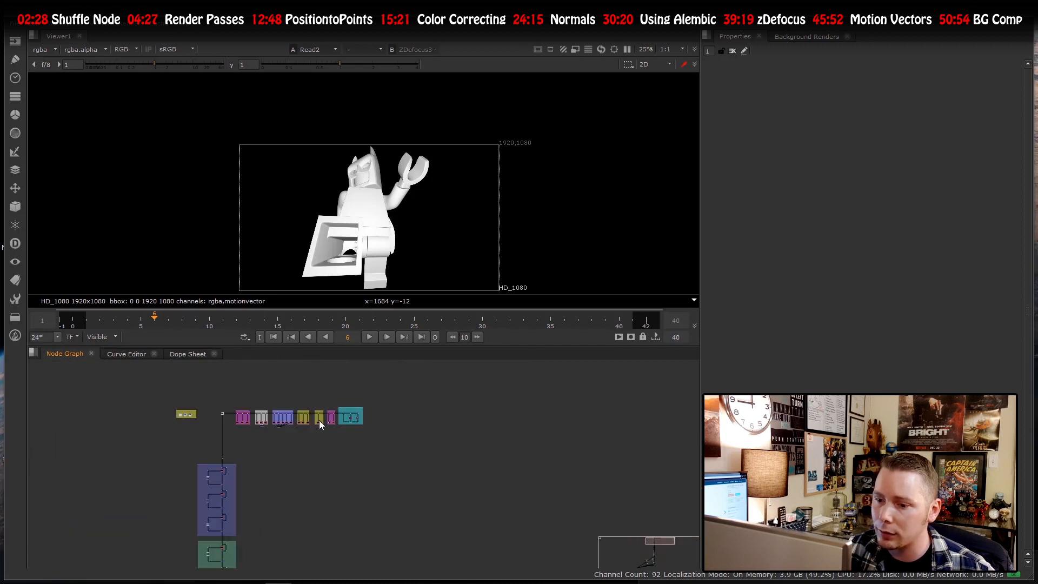
{"action": "scroll", "coordinate": [346, 414], "scroll_direction": "down", "scroll_amount": 4}
{"action": "scroll", "coordinate": [323, 375], "scroll_direction": "up", "scroll_amount": 5}
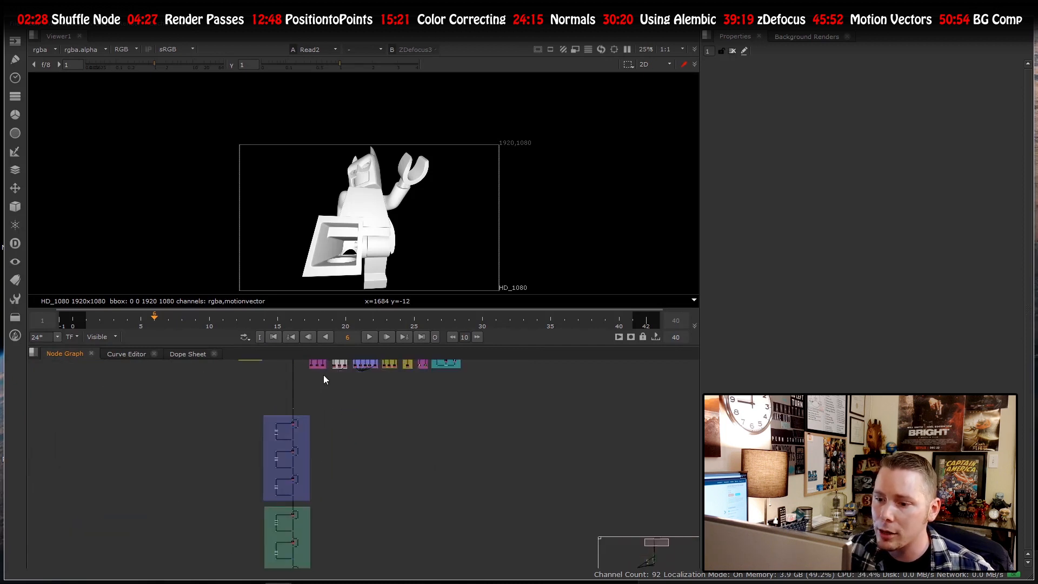
{"action": "scroll", "coordinate": [302, 405], "scroll_direction": "down", "scroll_amount": 5}
{"action": "scroll", "coordinate": [303, 404], "scroll_direction": "up", "scroll_amount": 6}
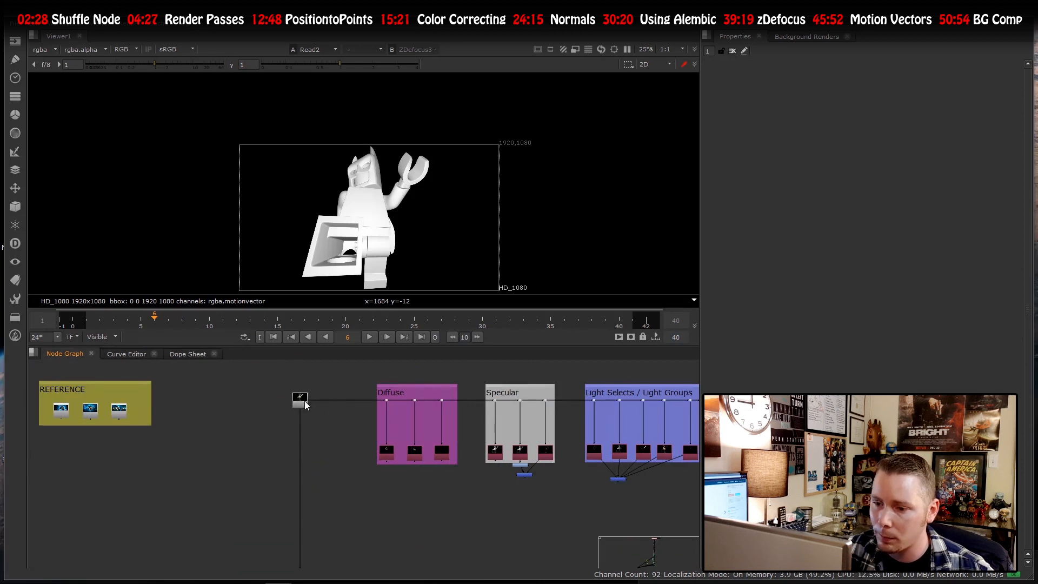
{"action": "scroll", "coordinate": [311, 408], "scroll_direction": "down", "scroll_amount": 5}
{"action": "scroll", "coordinate": [318, 406], "scroll_direction": "down", "scroll_amount": 6}
{"action": "scroll", "coordinate": [322, 519], "scroll_direction": "up", "scroll_amount": 7}
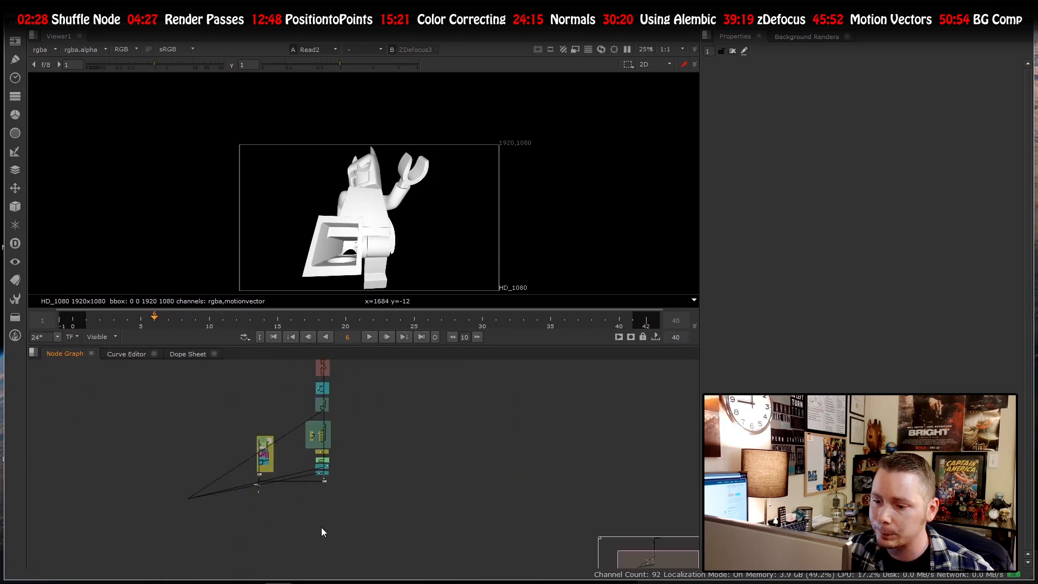
{"action": "scroll", "coordinate": [346, 529], "scroll_direction": "up", "scroll_amount": 8}
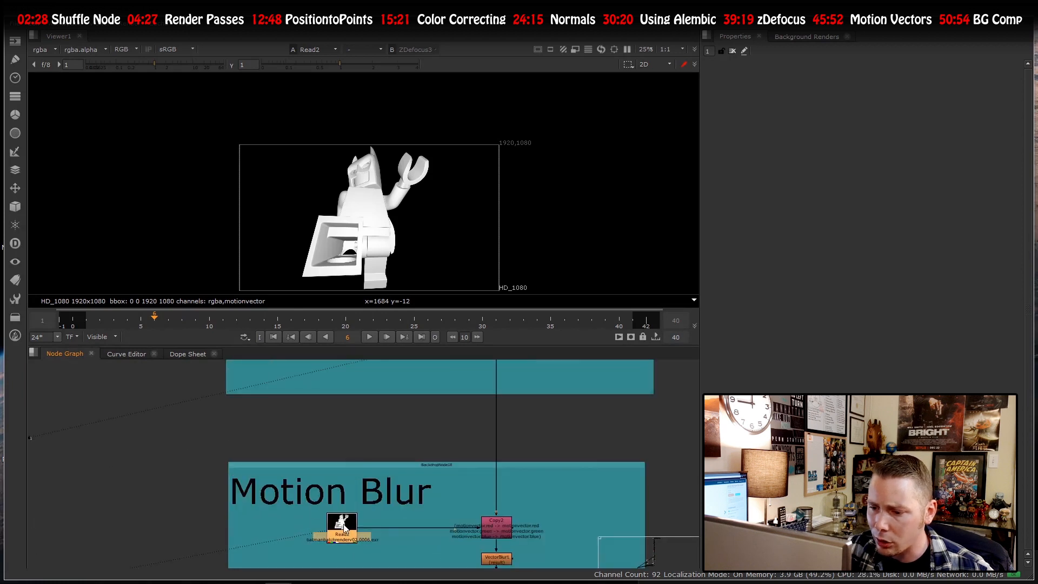
- Open the properties of Read2 and display its motionvector channels in the viewer
{"action": "double_click", "coordinate": [343, 525]}
{"action": "scroll", "coordinate": [345, 529], "scroll_direction": "up", "scroll_amount": 1}
{"action": "scroll", "coordinate": [339, 156], "scroll_direction": "down", "scroll_amount": 3}
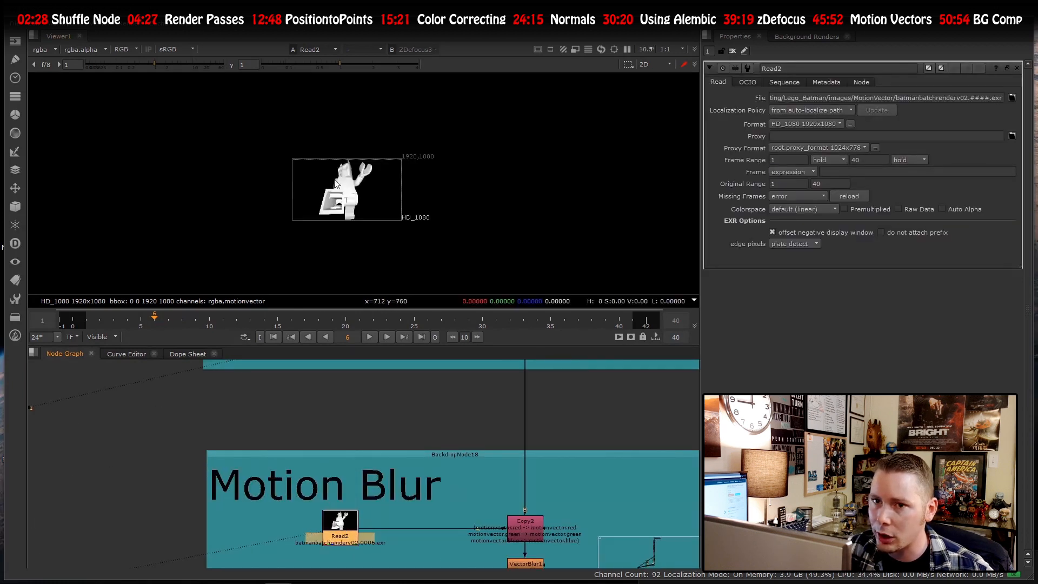
{"action": "scroll", "coordinate": [342, 184], "scroll_direction": "up", "scroll_amount": 2}
{"action": "scroll", "coordinate": [343, 183], "scroll_direction": "up", "scroll_amount": 3}
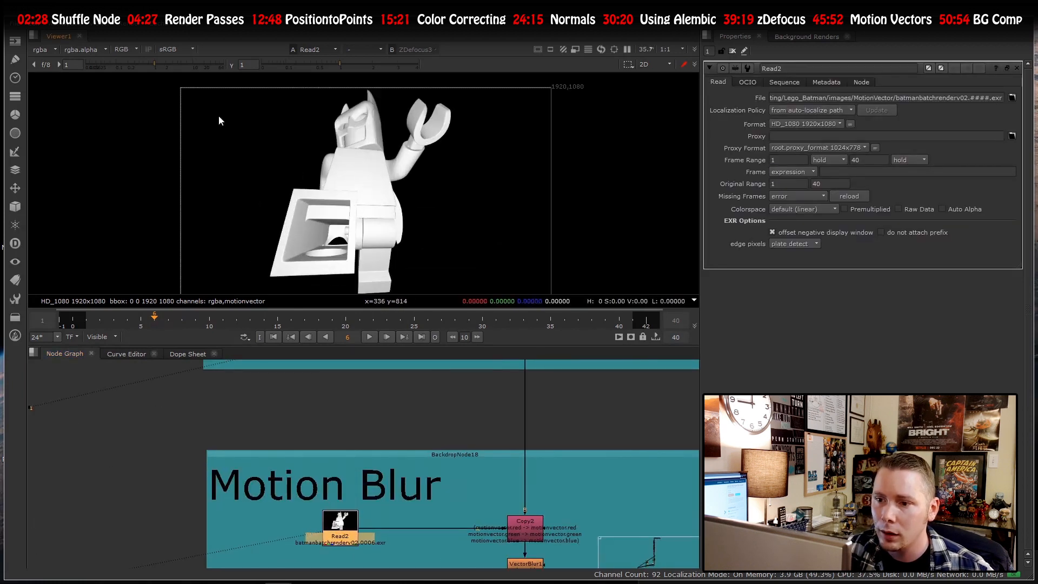
{"action": "left_click", "coordinate": [44, 50]}
{"action": "left_click", "coordinate": [65, 101]}
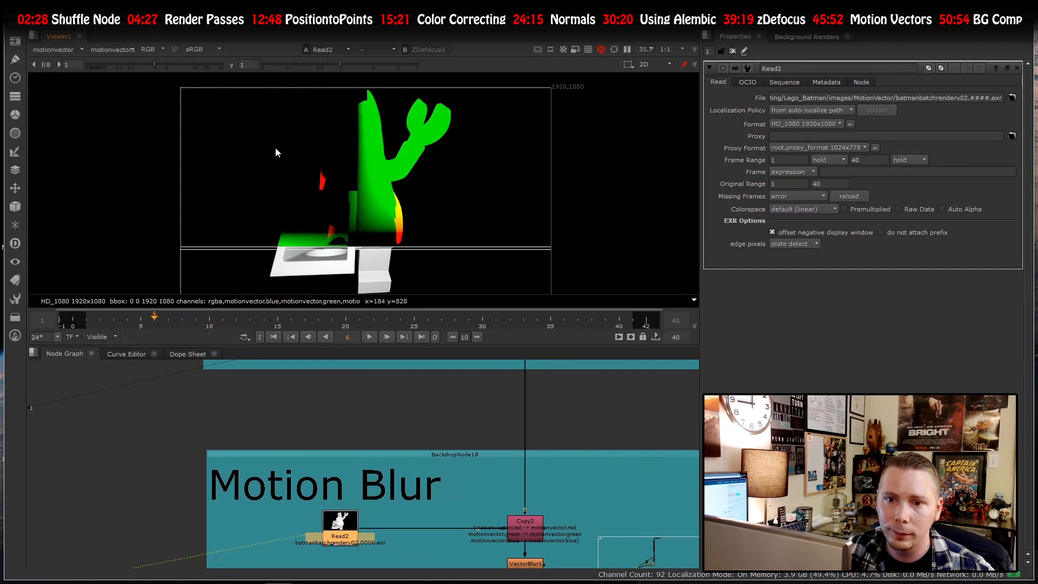
- Try a viewer gain of 0.7 and a different viewer gamma on the motion vector pass, resetting both to 1
{"action": "scroll", "coordinate": [337, 162], "scroll_direction": "down", "scroll_amount": 4}
{"action": "scroll", "coordinate": [296, 132], "scroll_direction": "up", "scroll_amount": 3}
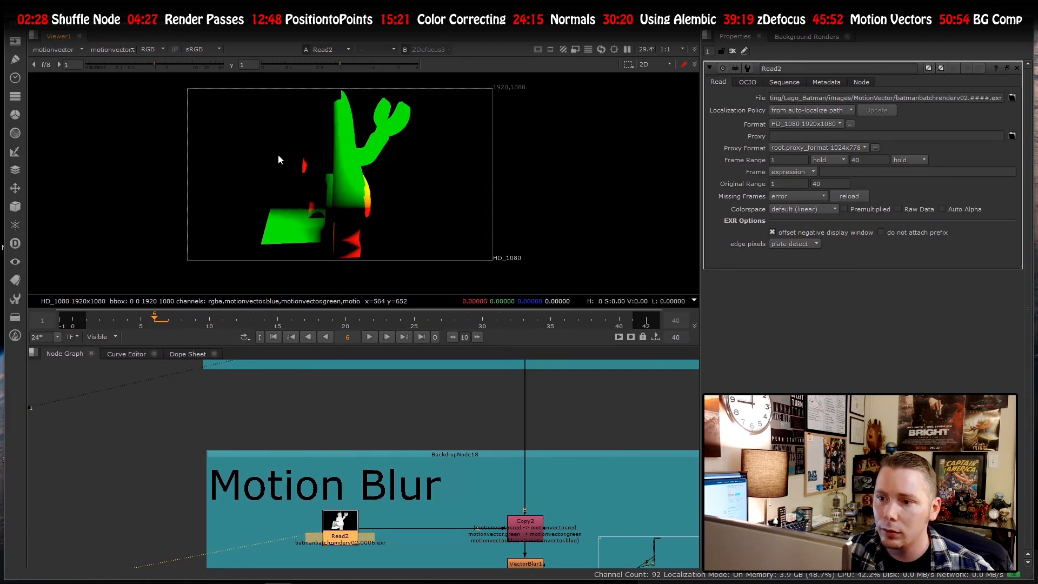
{"action": "mouse_move", "coordinate": [156, 65]}
{"action": "left_mouse_down"}
{"action": "mouse_move", "coordinate": [78, 59]}
{"action": "mouse_move", "coordinate": [207, 66]}
{"action": "mouse_move", "coordinate": [148, 64]}
{"action": "left_mouse_up"}
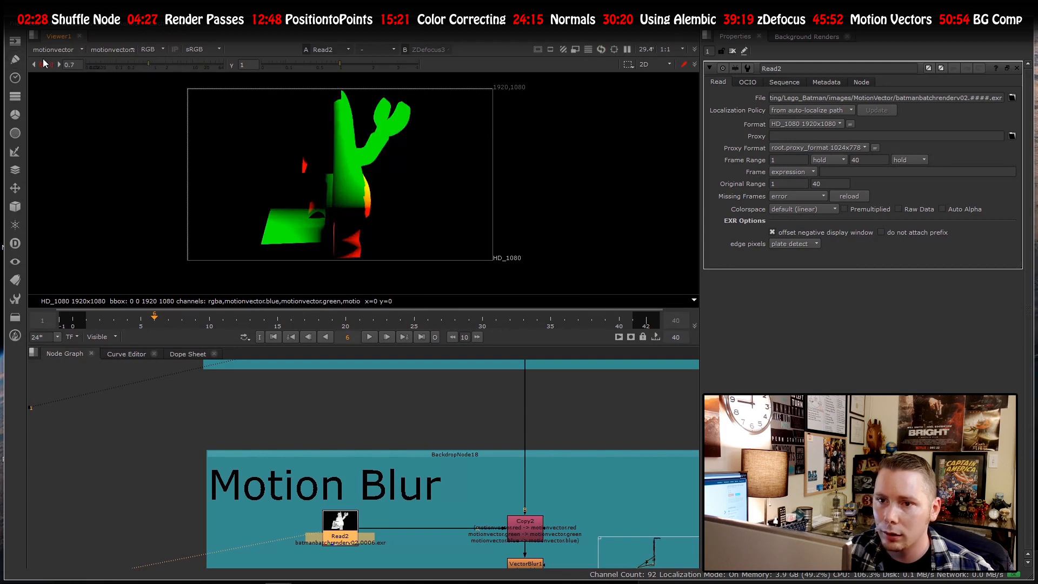
{"action": "left_click", "coordinate": [45, 63]}
{"action": "mouse_move", "coordinate": [302, 65]}
{"action": "left_mouse_down"}
{"action": "mouse_move", "coordinate": [372, 73]}
{"action": "mouse_move", "coordinate": [311, 66]}
{"action": "left_mouse_up"}
{"action": "left_click", "coordinate": [232, 65]}
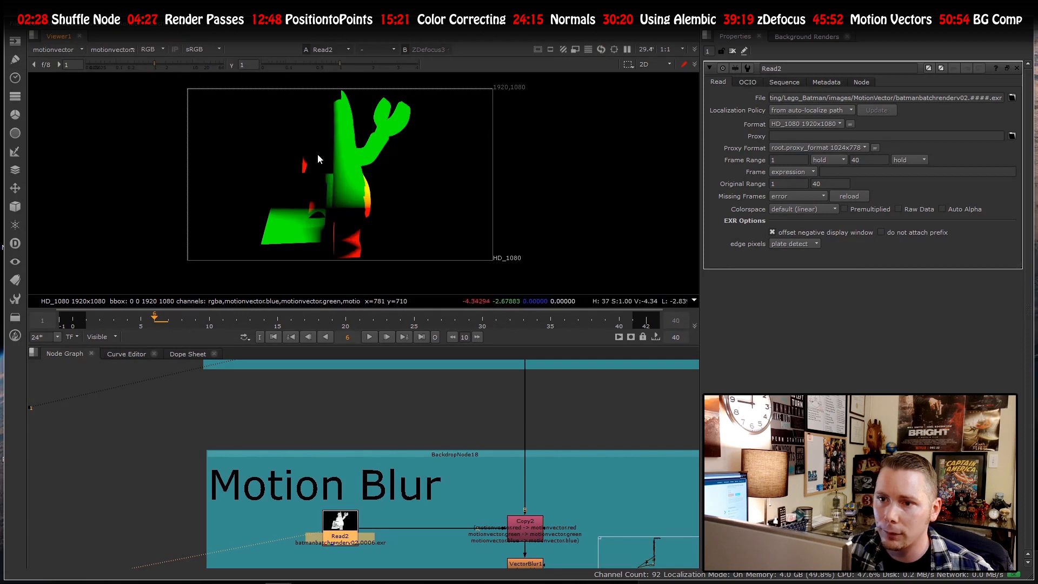
- Check the motion vector pass at frames 13, 26 and 35, and return to frame 6
{"action": "scroll", "coordinate": [324, 167], "scroll_direction": "up", "scroll_amount": 3}
{"action": "scroll", "coordinate": [351, 162], "scroll_direction": "down", "scroll_amount": 5}
{"action": "scroll", "coordinate": [336, 200], "scroll_direction": "up", "scroll_amount": 1}
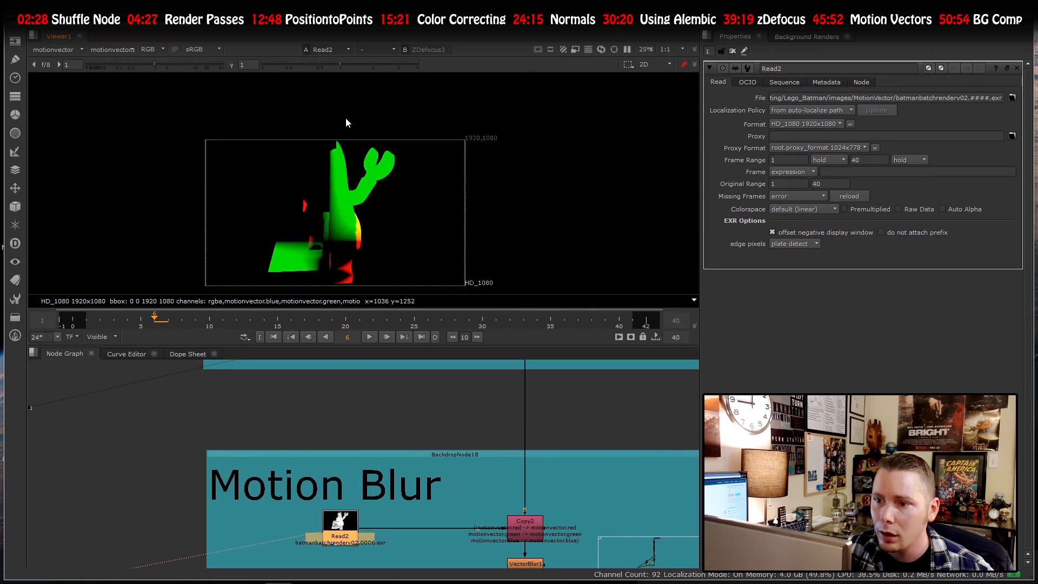
{"action": "left_click", "coordinate": [248, 325]}
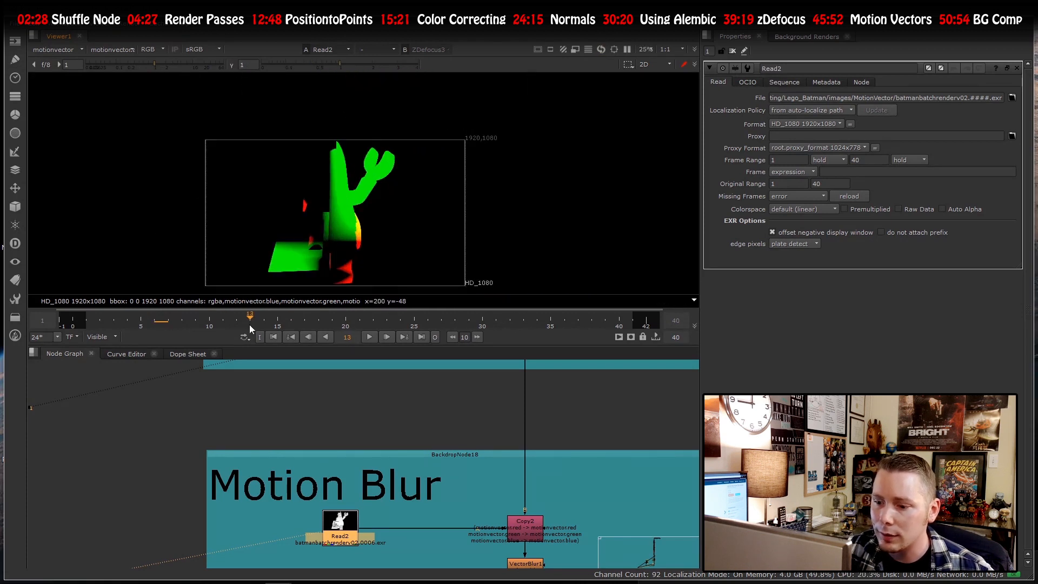
{"action": "scroll", "coordinate": [465, 464], "scroll_direction": "down", "scroll_amount": 4}
{"action": "scroll", "coordinate": [507, 521], "scroll_direction": "up", "scroll_amount": 5}
{"action": "scroll", "coordinate": [496, 515], "scroll_direction": "up", "scroll_amount": 4}
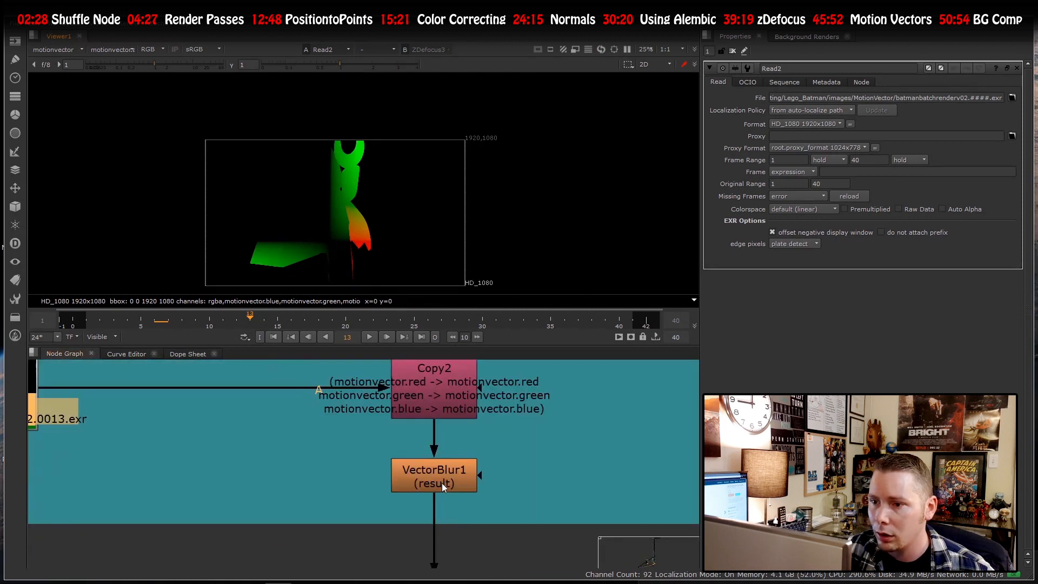
{"action": "left_click", "coordinate": [427, 319]}
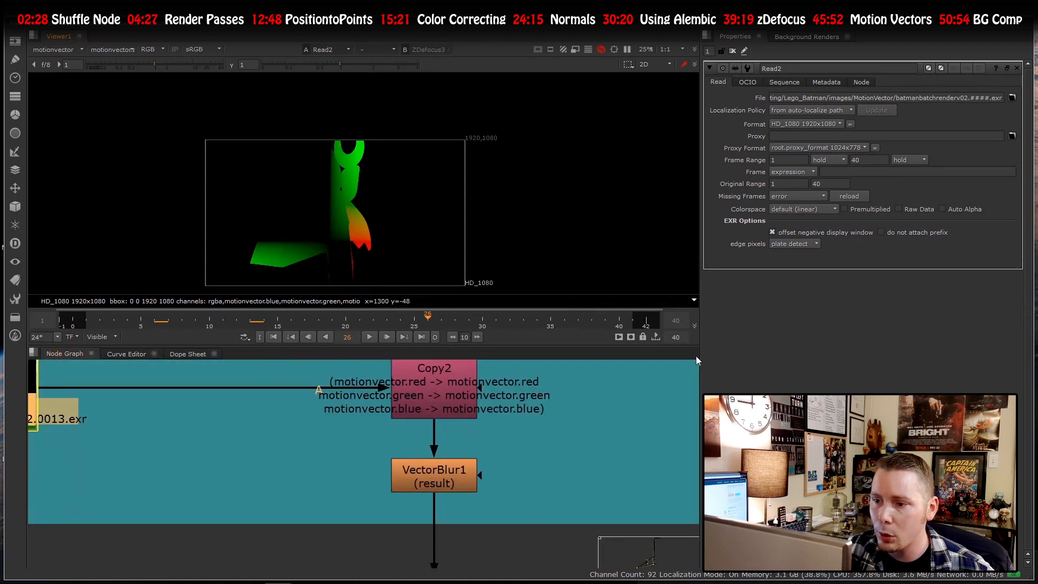
{"action": "left_click", "coordinate": [550, 320]}
{"action": "scroll", "coordinate": [329, 222], "scroll_direction": "down", "scroll_amount": 1}
{"action": "scroll", "coordinate": [329, 221], "scroll_direction": "up", "scroll_amount": 2}
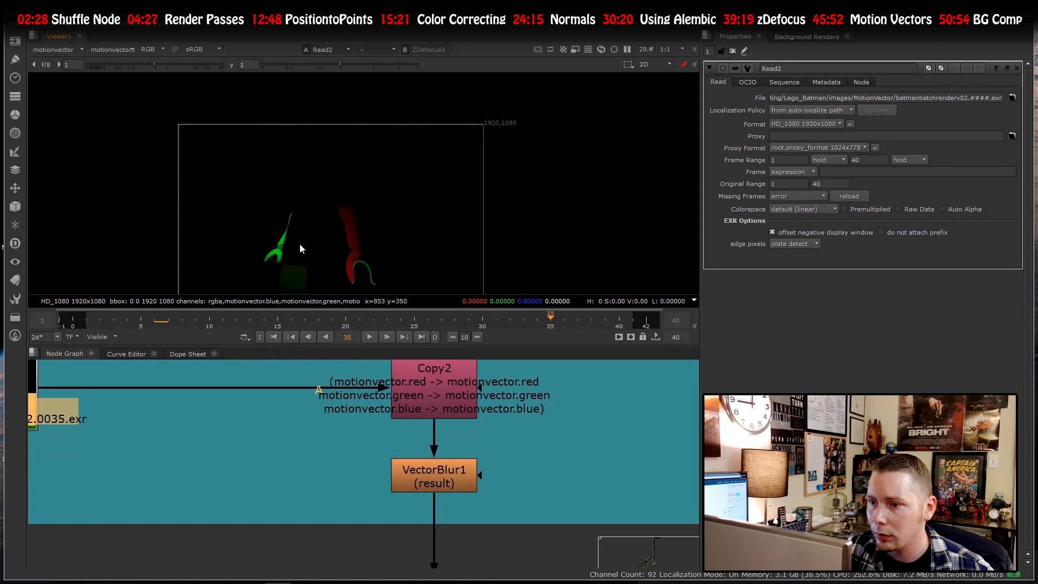
{"action": "left_click", "coordinate": [154, 319]}
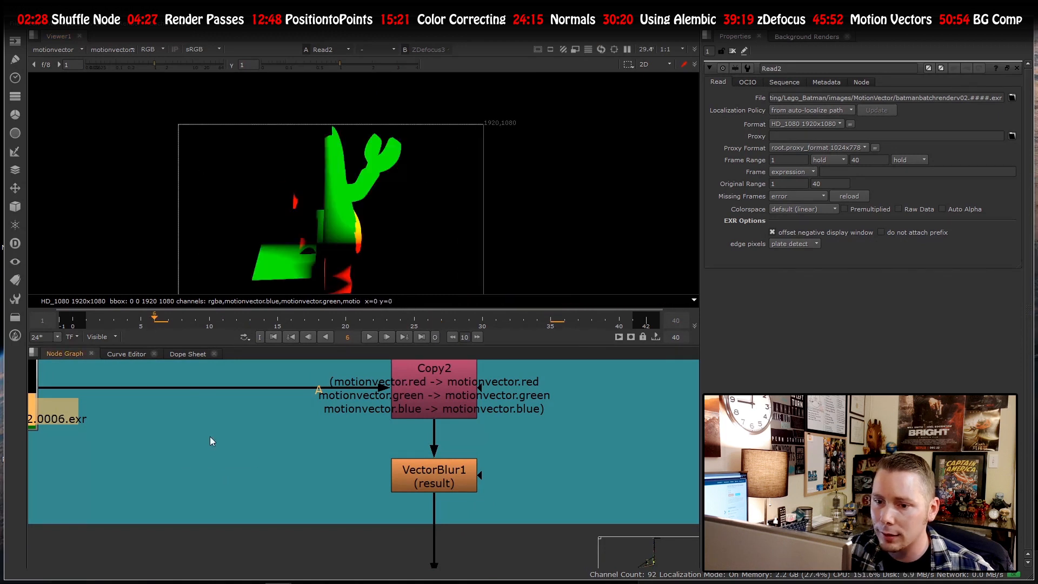
- Select Read2 and trace its connection into the Copy2 node above VectorBlur1
{"action": "scroll", "coordinate": [356, 500], "scroll_direction": "down", "scroll_amount": 3}
{"action": "left_click", "coordinate": [137, 437]}
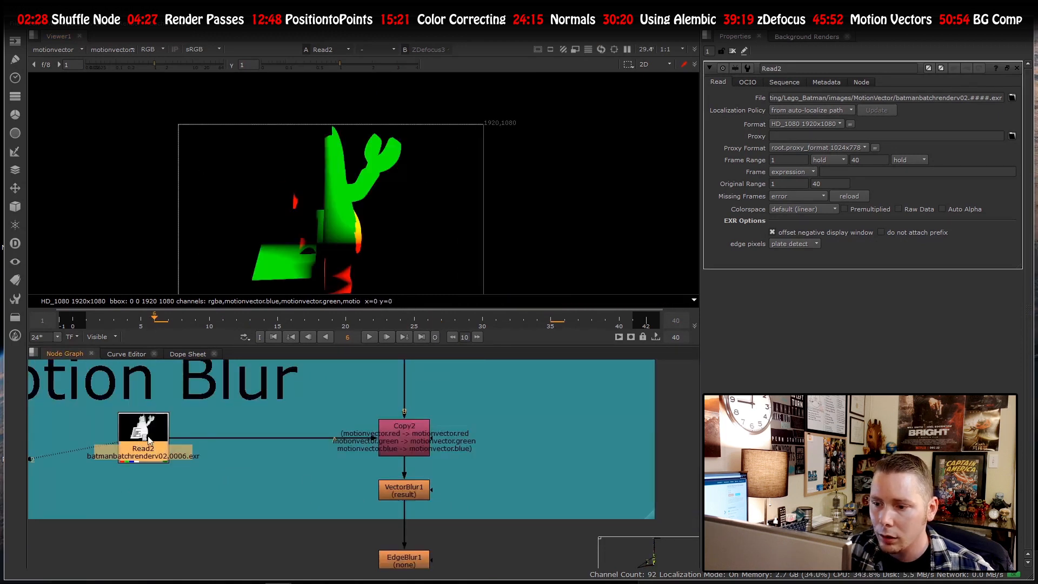
{"action": "scroll", "coordinate": [277, 494], "scroll_direction": "down", "scroll_amount": 3}
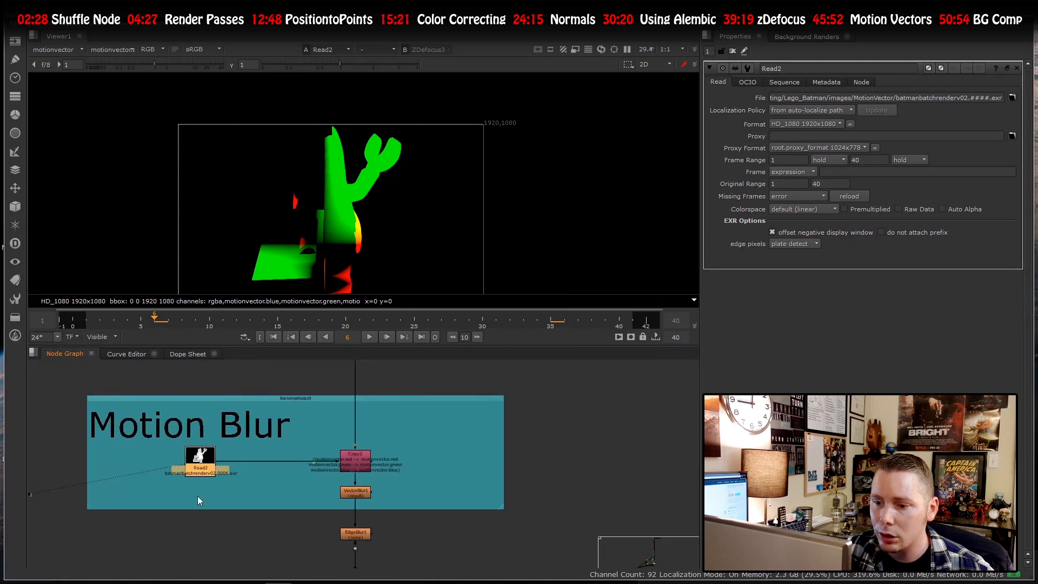
{"action": "scroll", "coordinate": [220, 471], "scroll_direction": "up", "scroll_amount": 3}
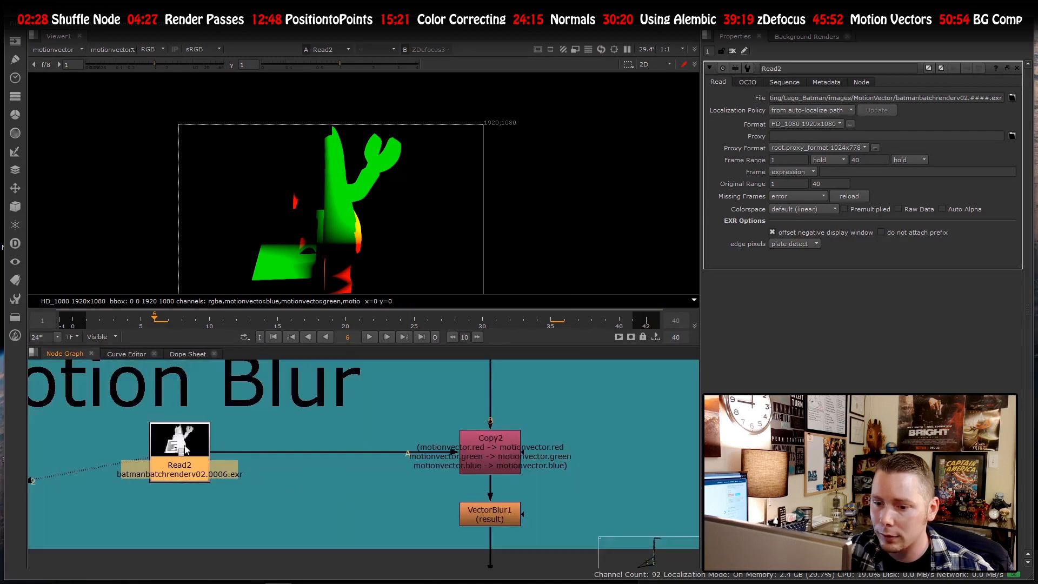
{"action": "scroll", "coordinate": [394, 455], "scroll_direction": "down", "scroll_amount": 2}
{"action": "scroll", "coordinate": [354, 445], "scroll_direction": "up", "scroll_amount": 3}
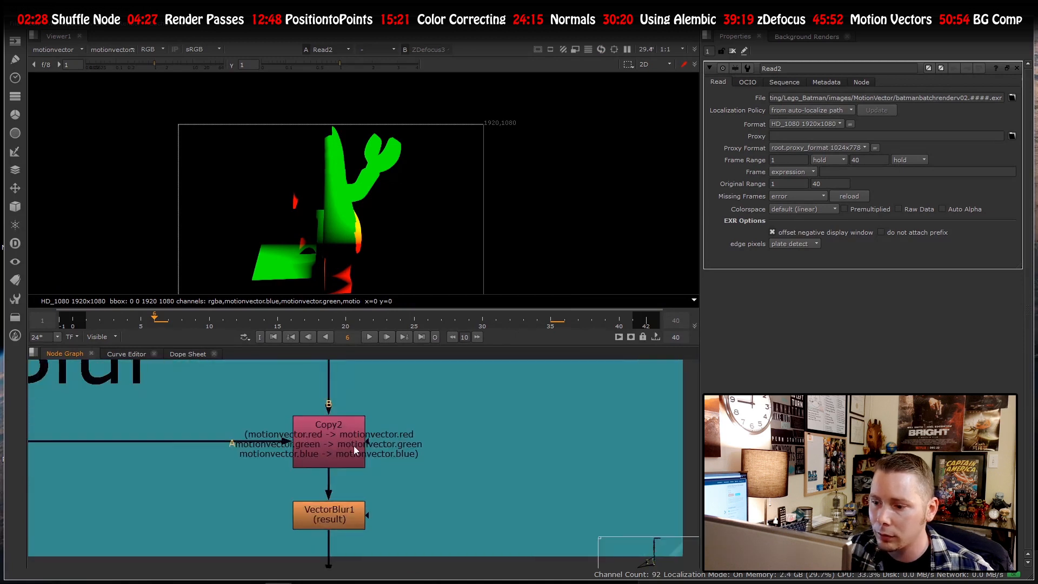
- Open the properties of Copy2 and examine its motionvector channel mapping and its place in the node tree
{"action": "scroll", "coordinate": [413, 469], "scroll_direction": "down", "scroll_amount": 5}
{"action": "scroll", "coordinate": [413, 469], "scroll_direction": "up", "scroll_amount": 3}
{"action": "double_click", "coordinate": [411, 462]}
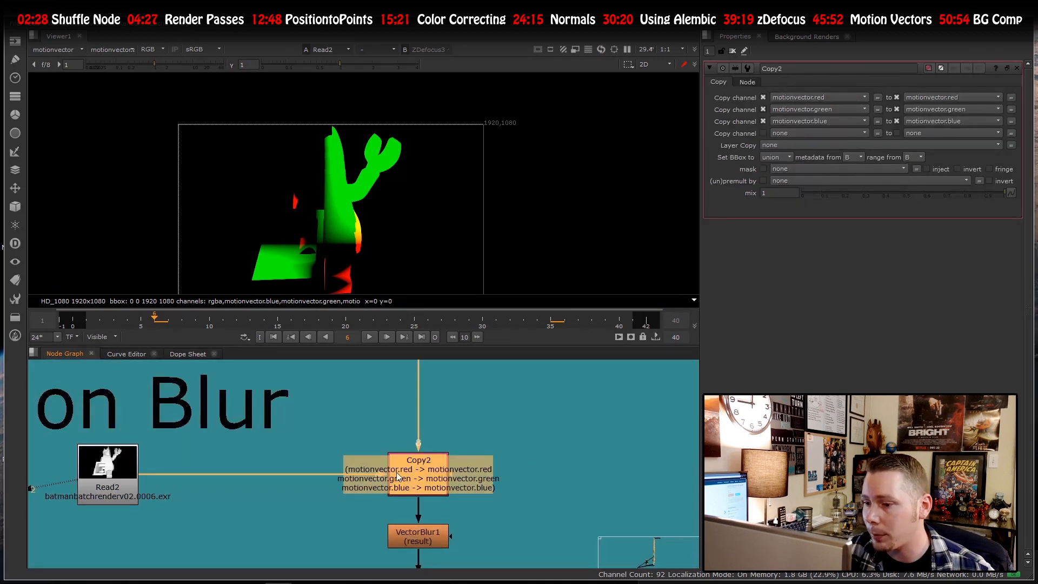
{"action": "scroll", "coordinate": [436, 491], "scroll_direction": "down", "scroll_amount": 5}
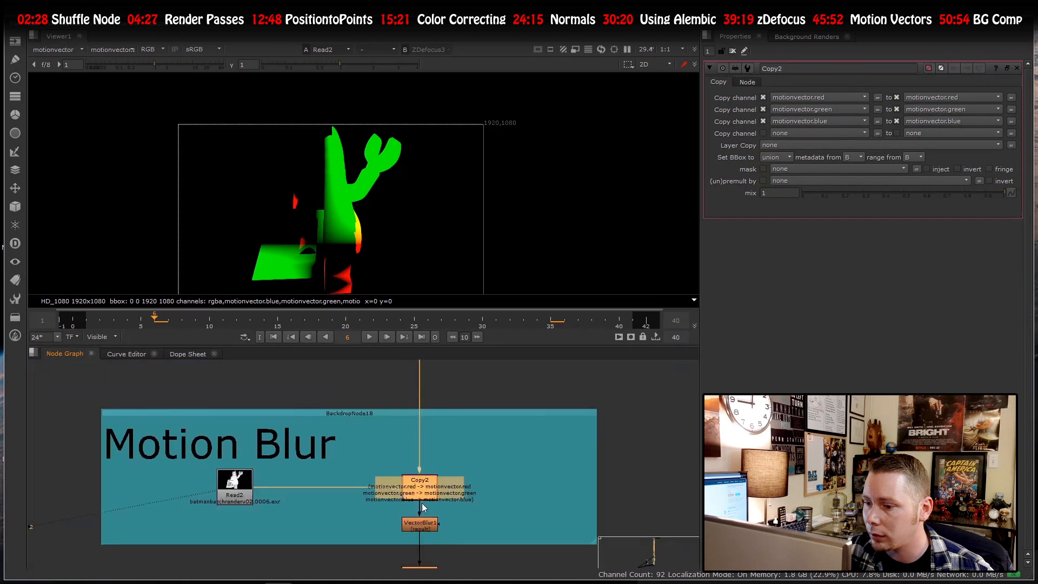
{"action": "scroll", "coordinate": [414, 464], "scroll_direction": "down", "scroll_amount": 5}
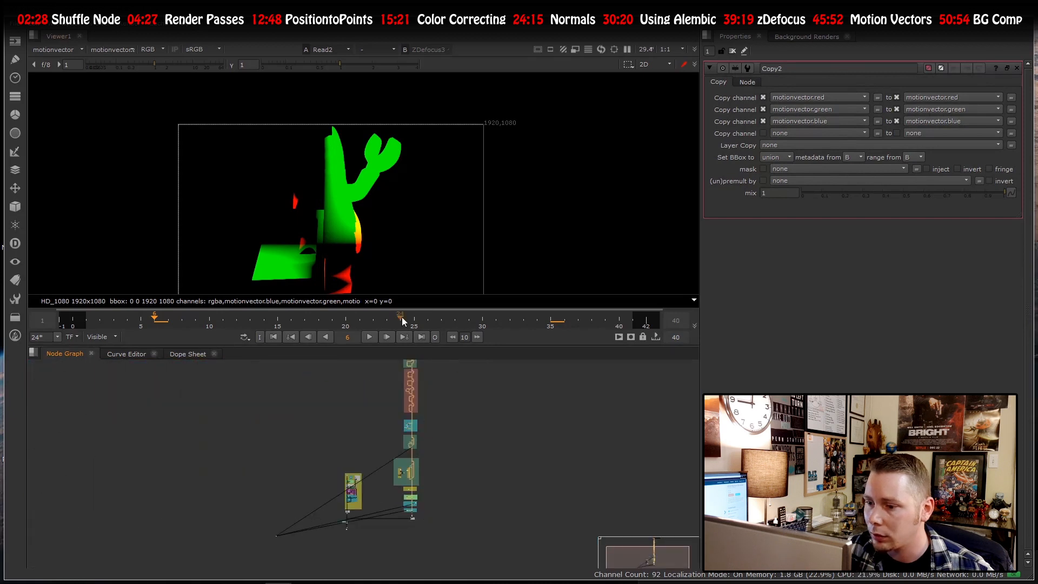
{"action": "scroll", "coordinate": [398, 366], "scroll_direction": "up", "scroll_amount": 2}
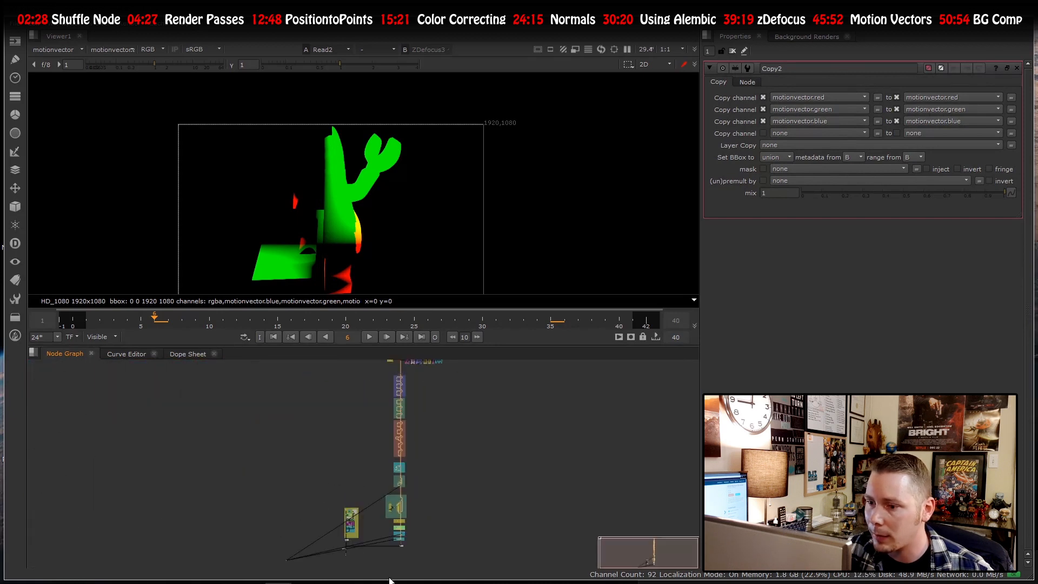
{"action": "scroll", "coordinate": [400, 554], "scroll_direction": "up", "scroll_amount": 6}
{"action": "scroll", "coordinate": [378, 528], "scroll_direction": "down", "scroll_amount": 1}
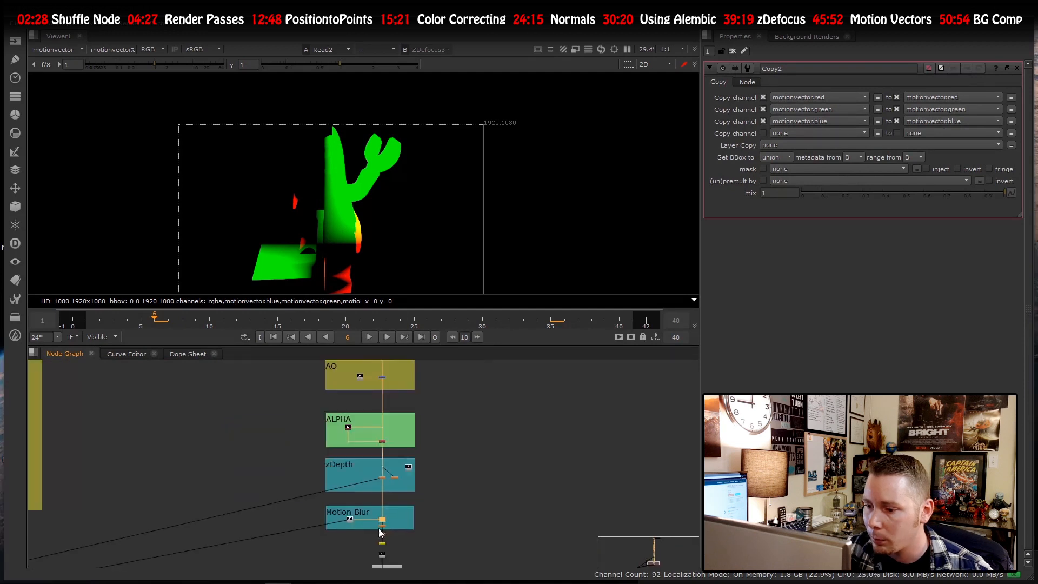
{"action": "scroll", "coordinate": [379, 529], "scroll_direction": "up", "scroll_amount": 5}
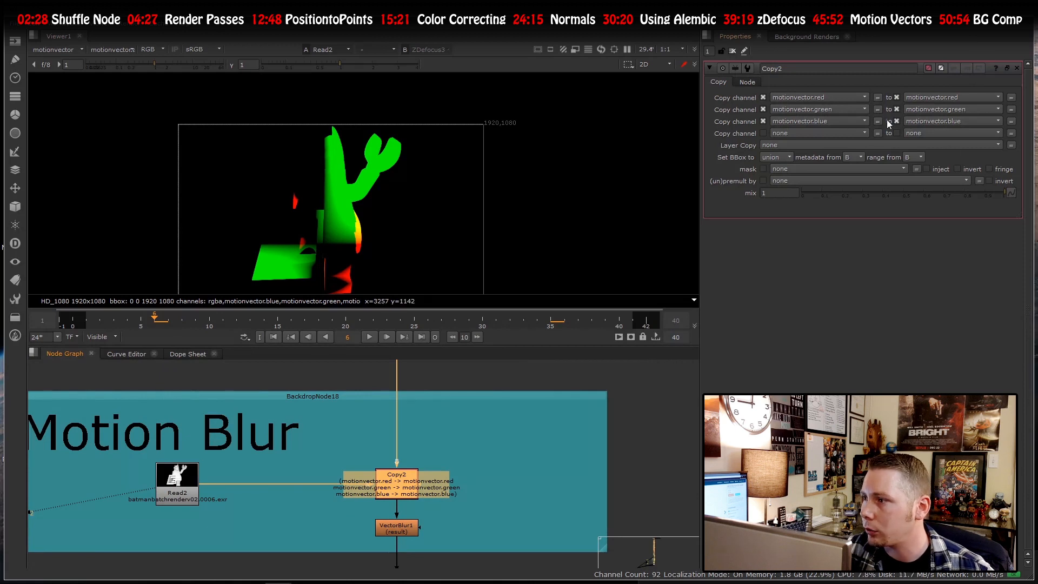
{"action": "scroll", "coordinate": [447, 498], "scroll_direction": "down", "scroll_amount": 2}
{"action": "scroll", "coordinate": [427, 524], "scroll_direction": "up", "scroll_amount": 5}
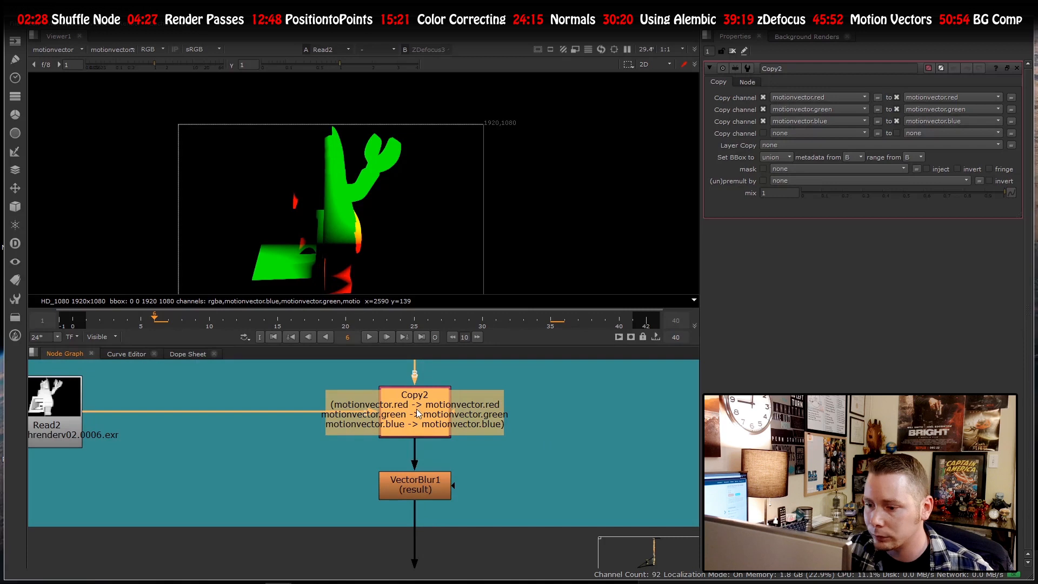
- Disable the defocus node on the main line of the zDepth section above Motion Blur
{"action": "left_click", "coordinate": [414, 494]}
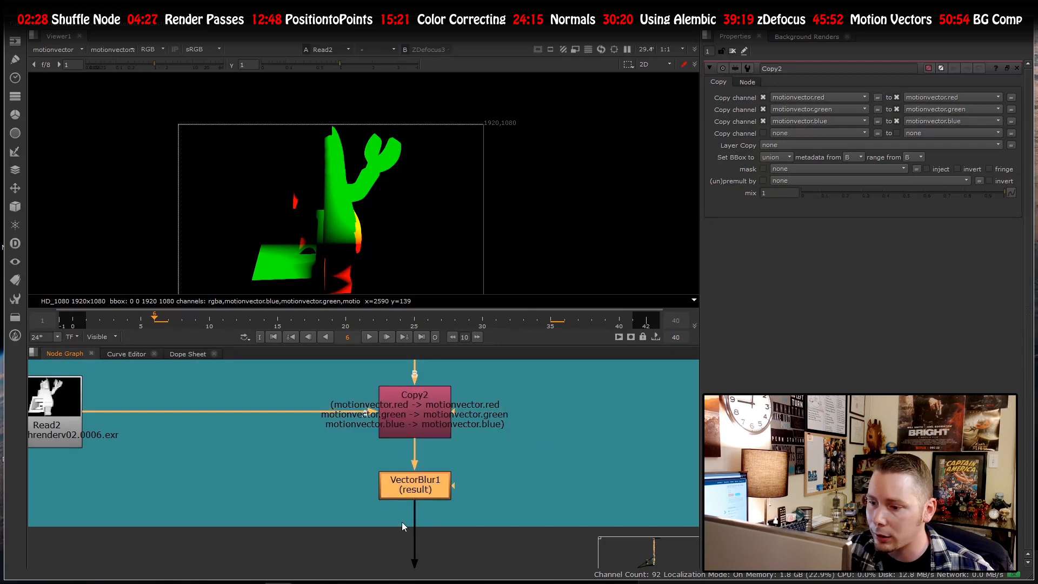
{"action": "scroll", "coordinate": [403, 513], "scroll_direction": "down", "scroll_amount": 5}
{"action": "scroll", "coordinate": [411, 414], "scroll_direction": "up", "scroll_amount": 2}
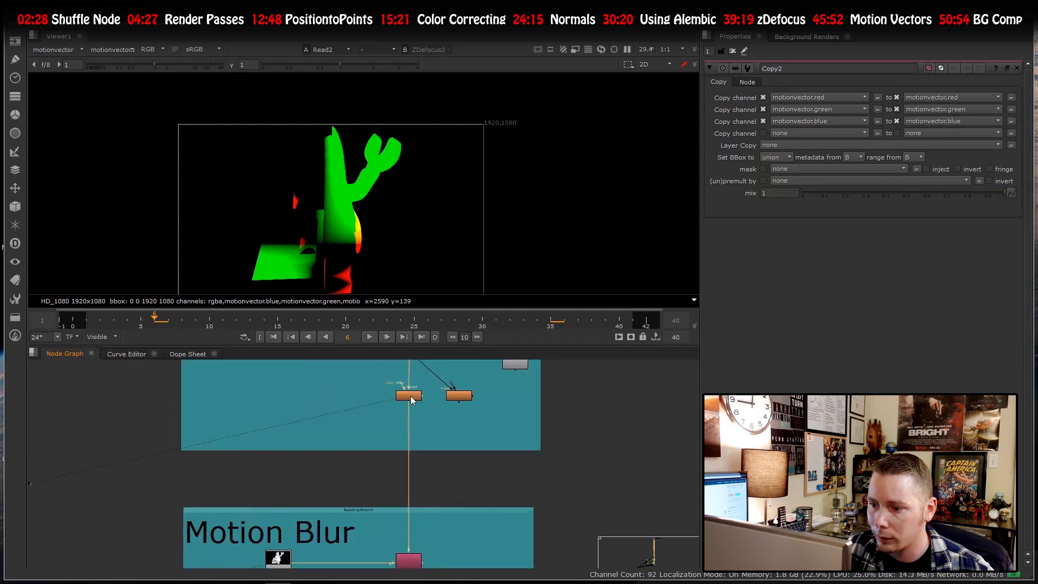
{"action": "left_click", "coordinate": [410, 396]}
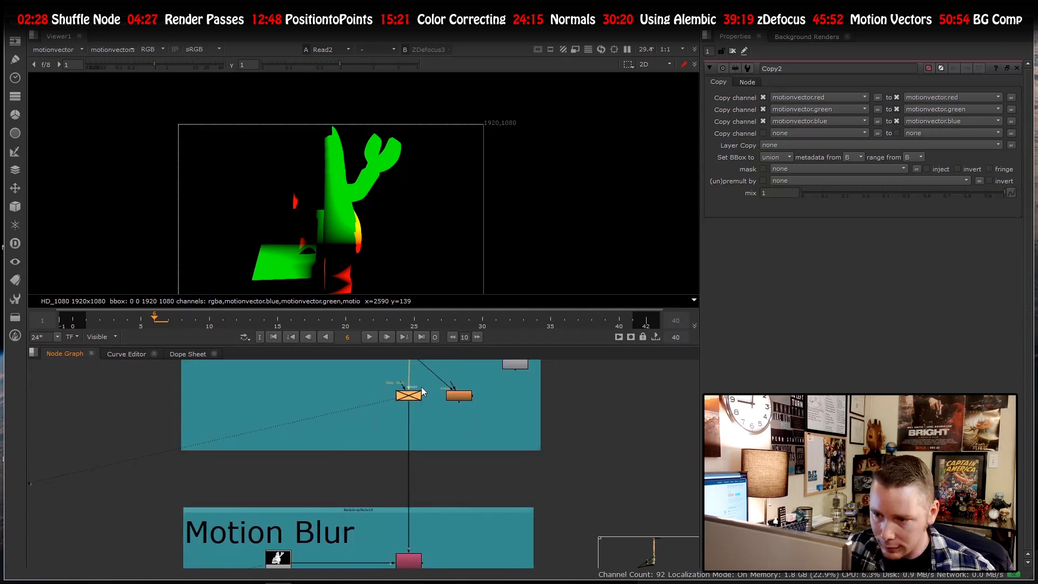
- View VectorBlur1's output and open its properties
{"action": "scroll", "coordinate": [406, 405], "scroll_direction": "down", "scroll_amount": 4}
{"action": "scroll", "coordinate": [397, 480], "scroll_direction": "up", "scroll_amount": 4}
{"action": "left_click", "coordinate": [391, 479]}
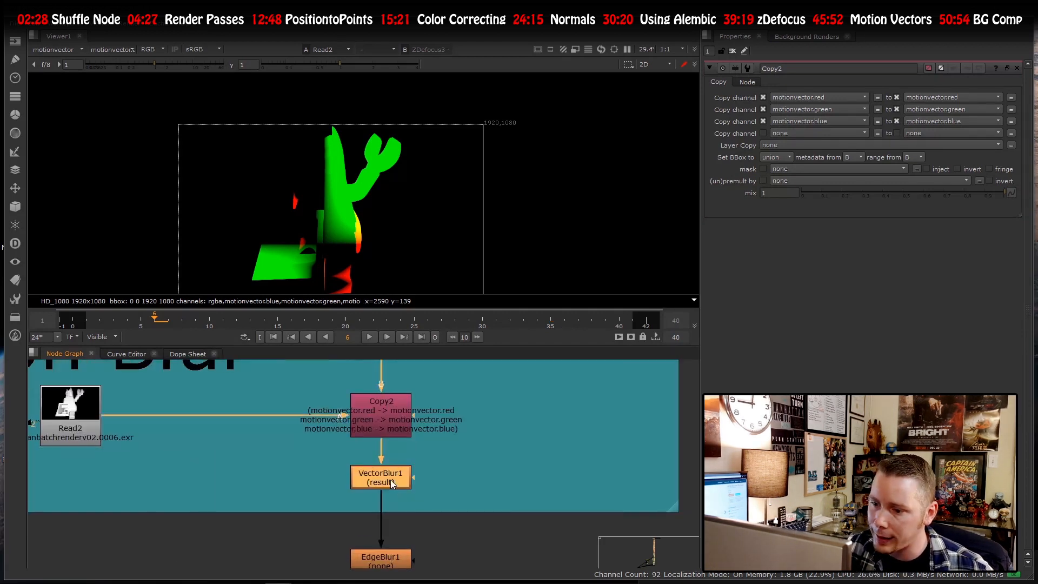
{"action": "key", "text": "1"}
{"action": "double_click", "coordinate": [388, 482]}
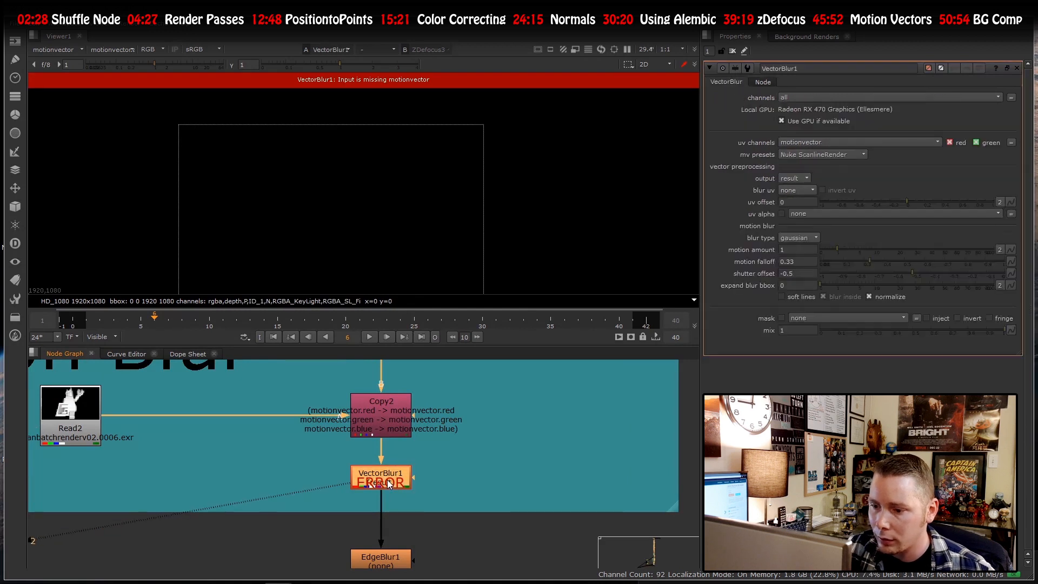
{"action": "scroll", "coordinate": [378, 484], "scroll_direction": "up", "scroll_amount": 2}
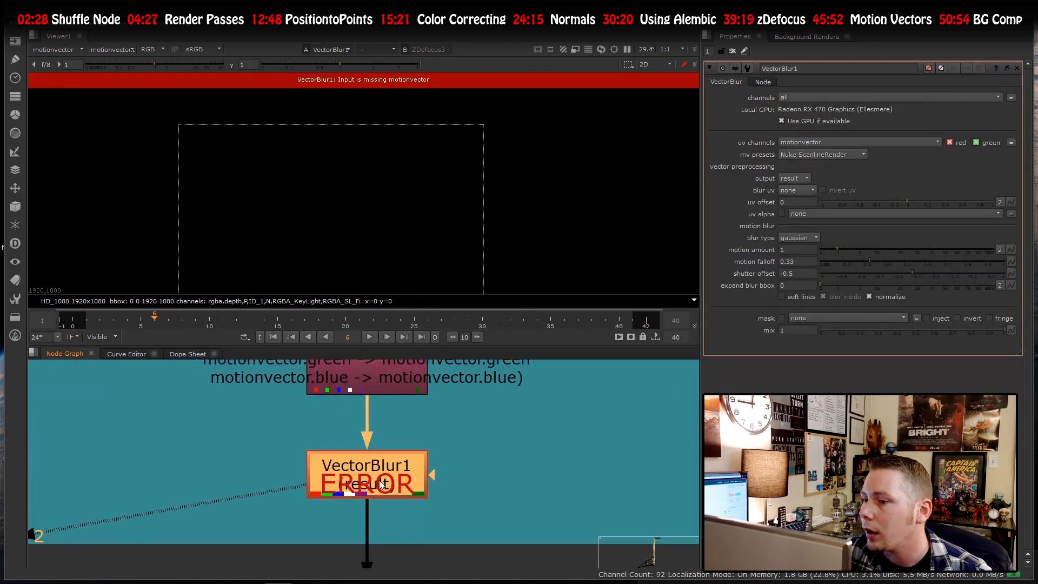
{"action": "scroll", "coordinate": [373, 482], "scroll_direction": "down", "scroll_amount": 2}
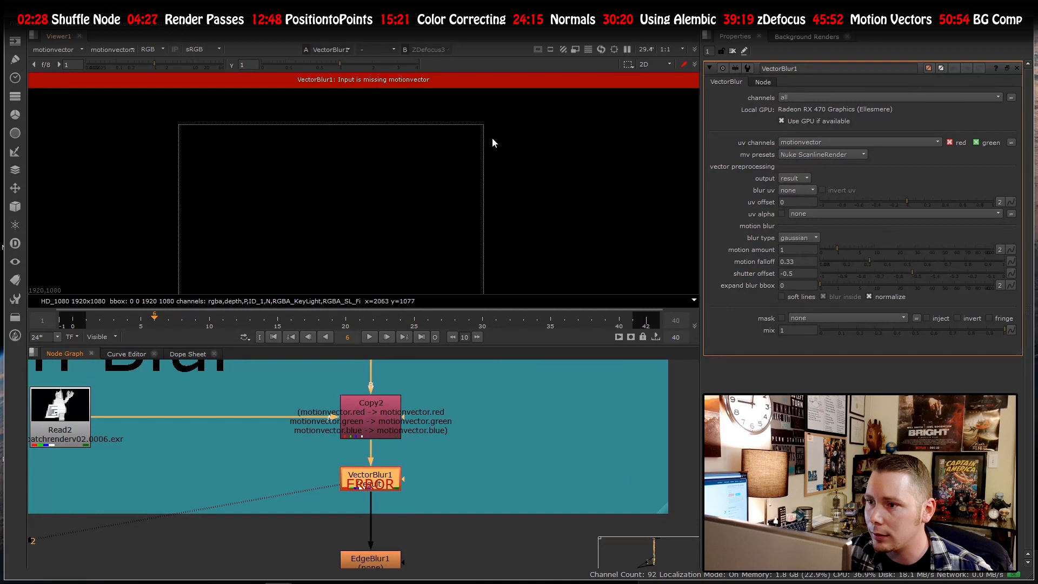
{"action": "scroll", "coordinate": [426, 213], "scroll_direction": "down", "scroll_amount": 2}
{"action": "scroll", "coordinate": [425, 213], "scroll_direction": "up", "scroll_amount": 2}
- Try VectorBlur1's uv channels at none, and set them back to motionvector
{"action": "left_click", "coordinate": [822, 139]}
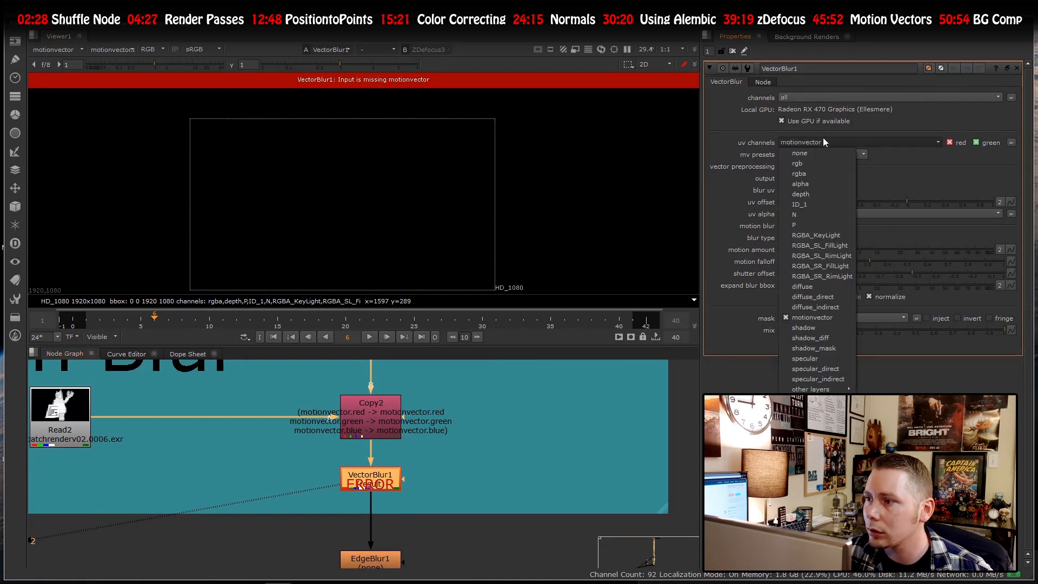
{"action": "left_click", "coordinate": [805, 145]}
{"action": "left_click", "coordinate": [802, 142]}
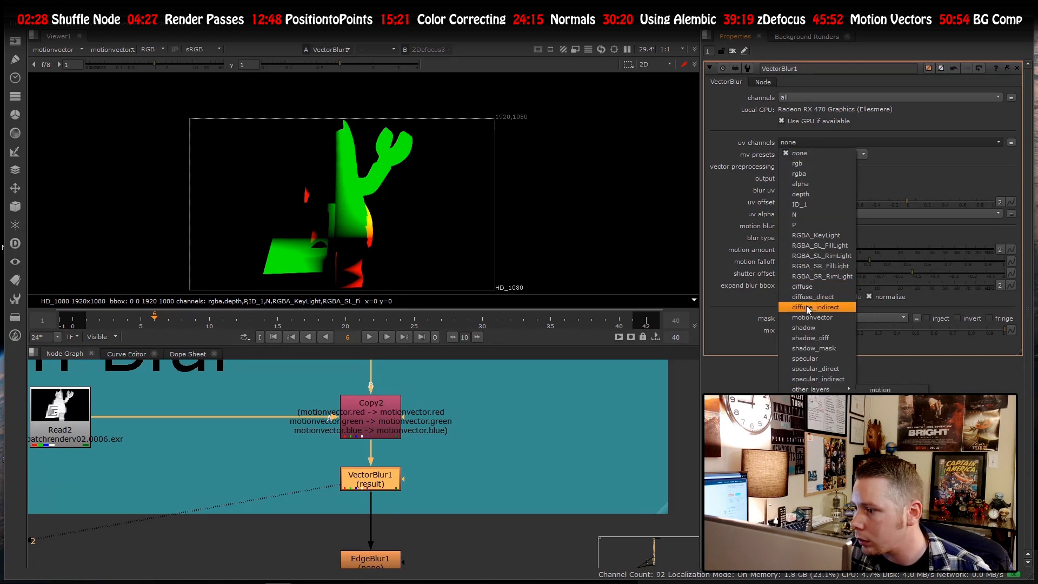
{"action": "left_click", "coordinate": [814, 317]}
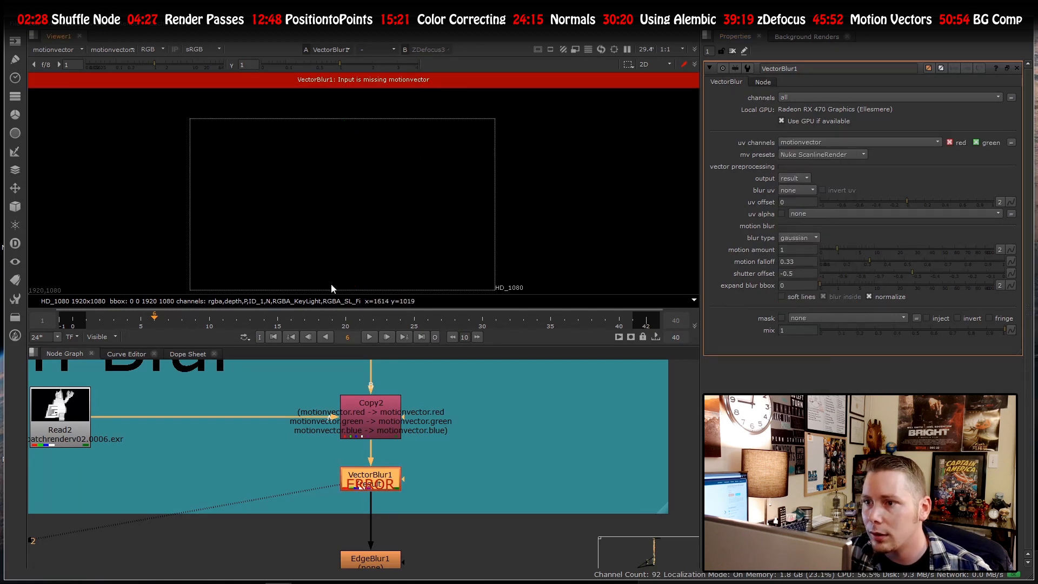
- View Copy2's output with the viewer displaying the rgba channels
{"action": "scroll", "coordinate": [406, 443], "scroll_direction": "down", "scroll_amount": 4}
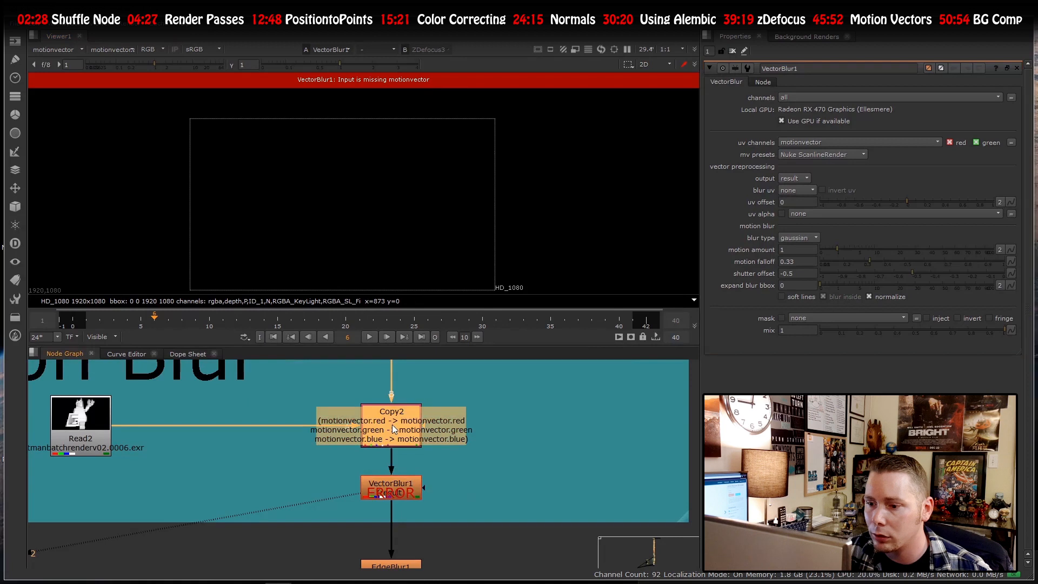
{"action": "key", "text": "1"}
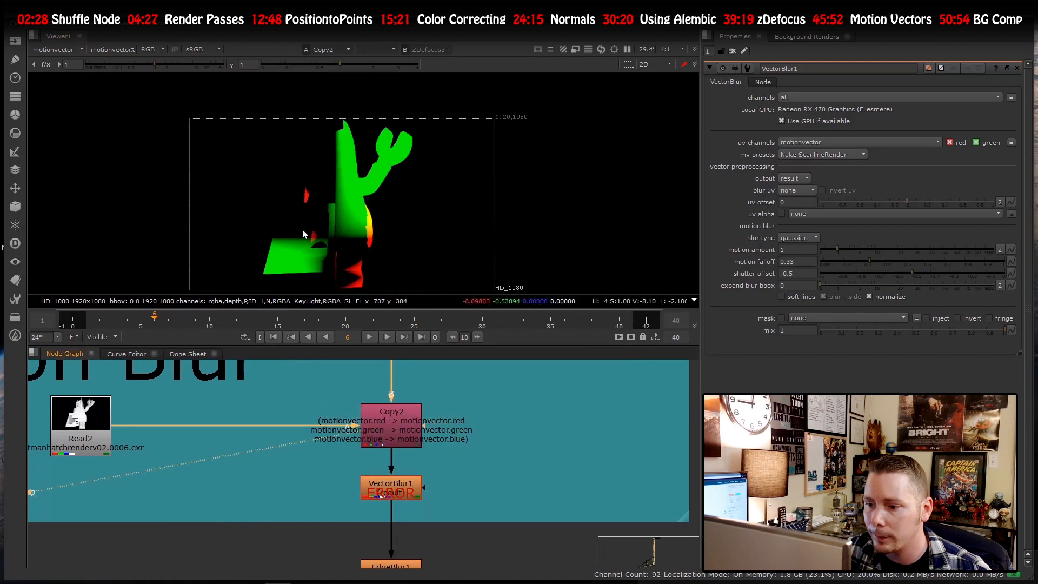
{"action": "left_click", "coordinate": [56, 47]}
{"action": "left_click", "coordinate": [53, 84]}
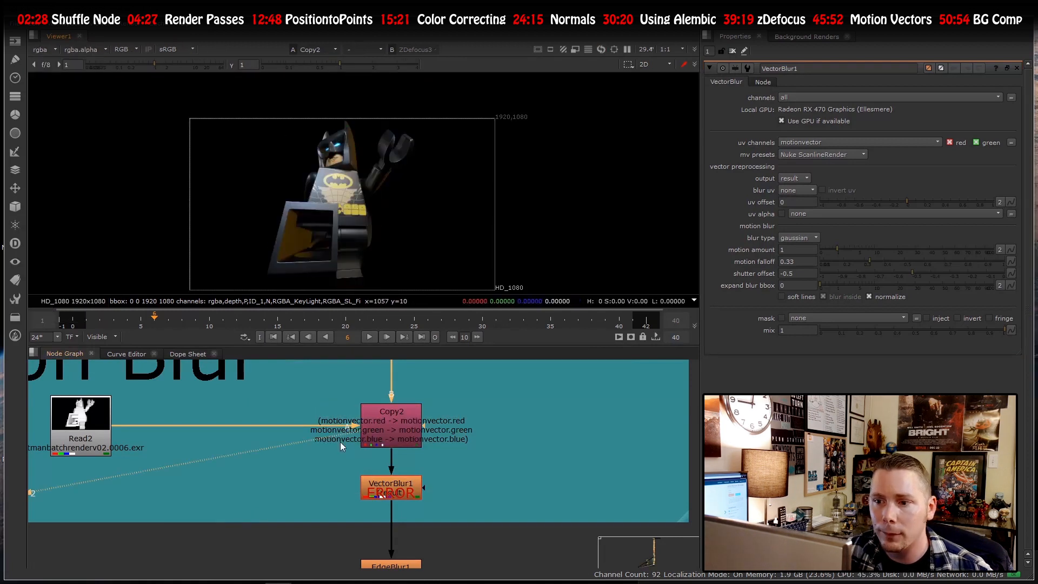
- View VectorBlur1 again and examine the layers available for its uv channels, including the other layers
{"action": "left_click", "coordinate": [410, 496]}
{"action": "key", "text": "1"}
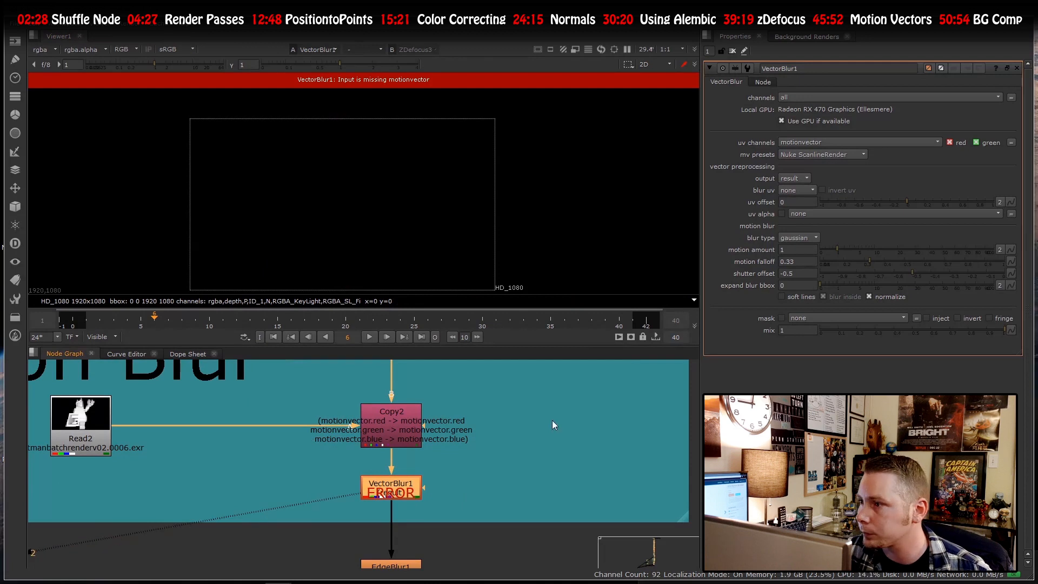
{"action": "left_click", "coordinate": [789, 142]}
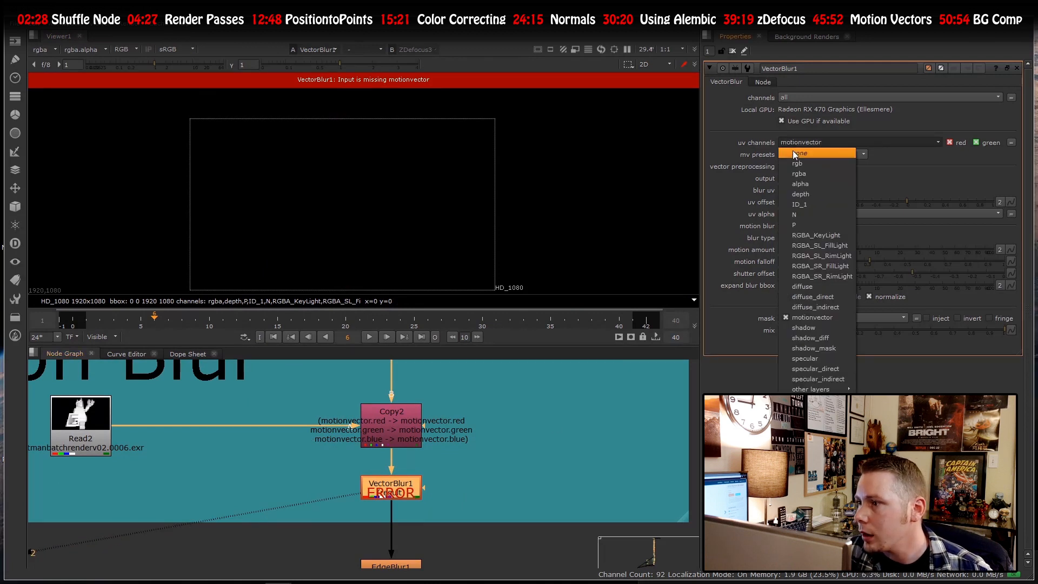
{"action": "left_click", "coordinate": [751, 134]}
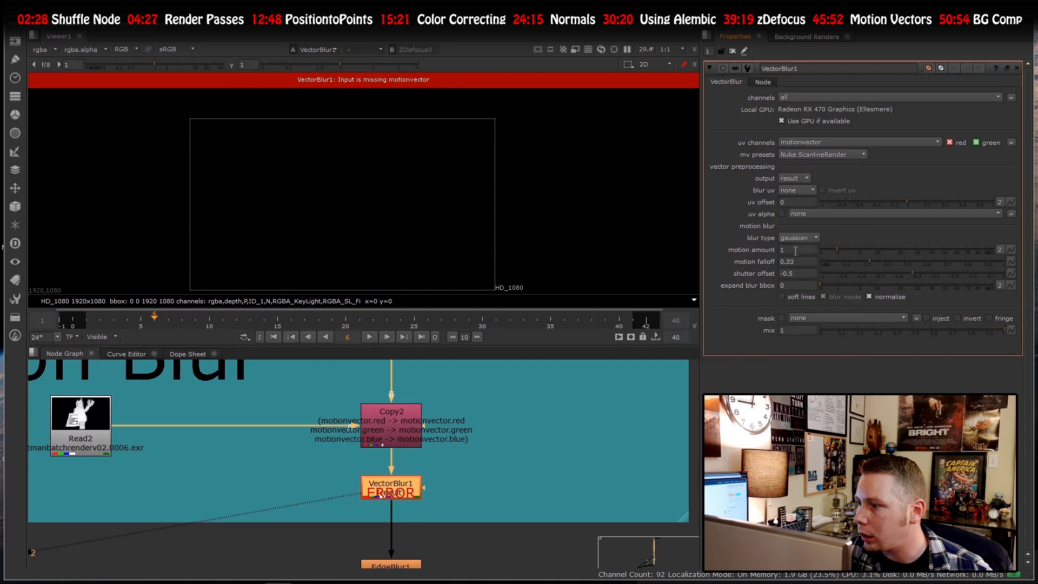
{"action": "left_click", "coordinate": [800, 144]}
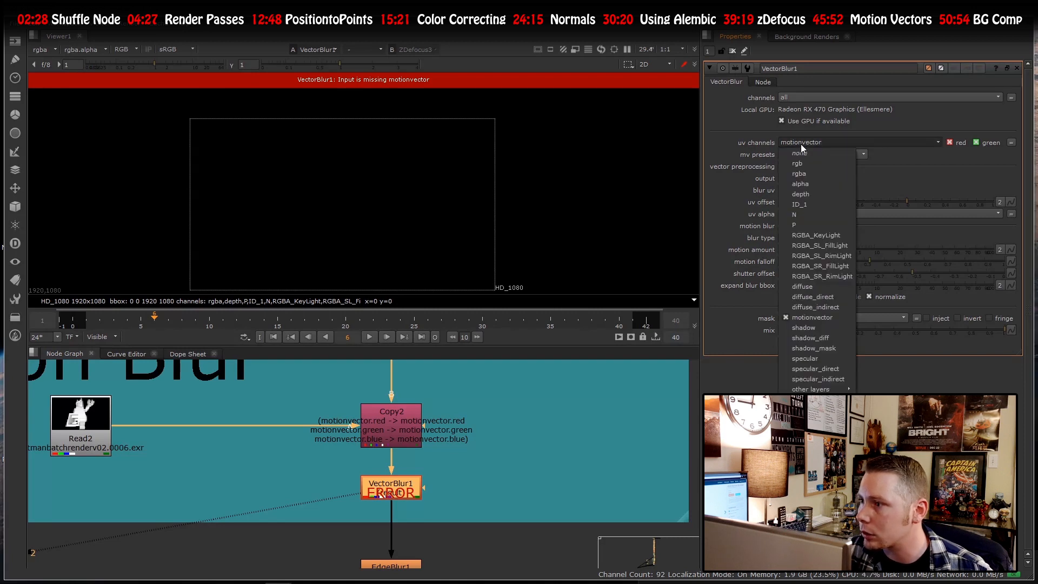
{"action": "left_click", "coordinate": [799, 145]}
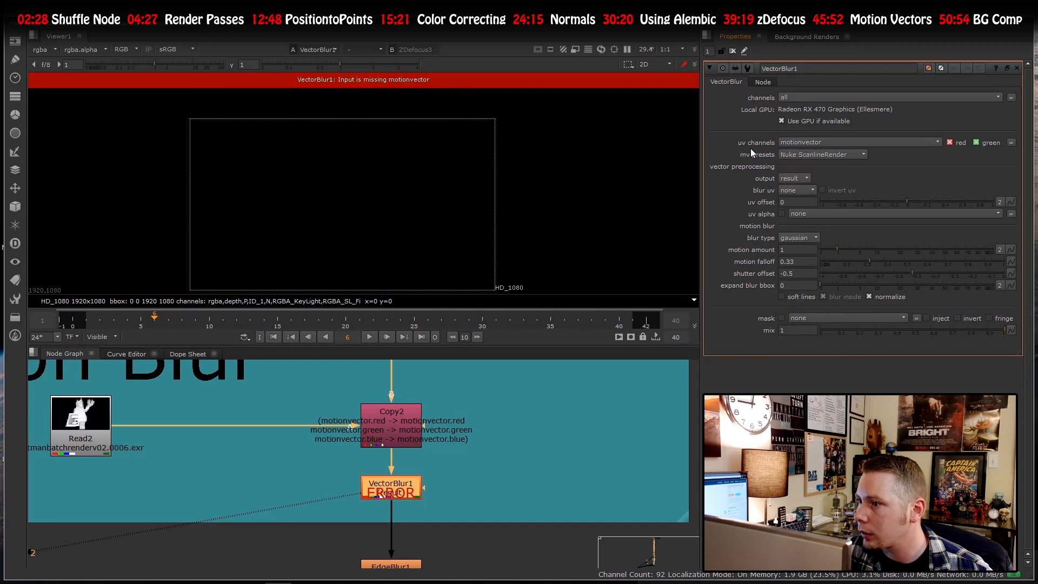
{"action": "left_click", "coordinate": [811, 144]}
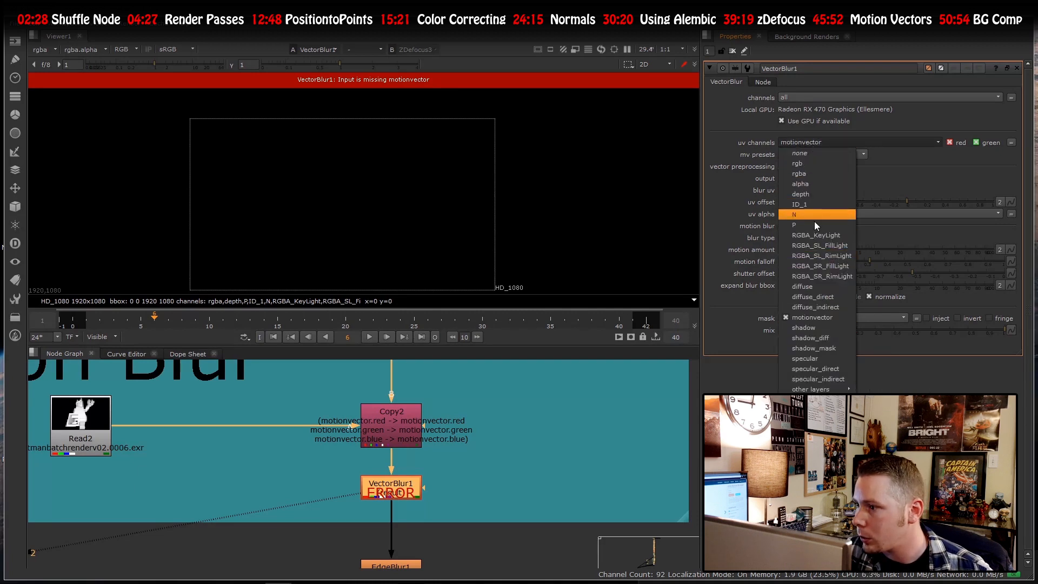
{"action": "mouse_move", "coordinate": [814, 387]}
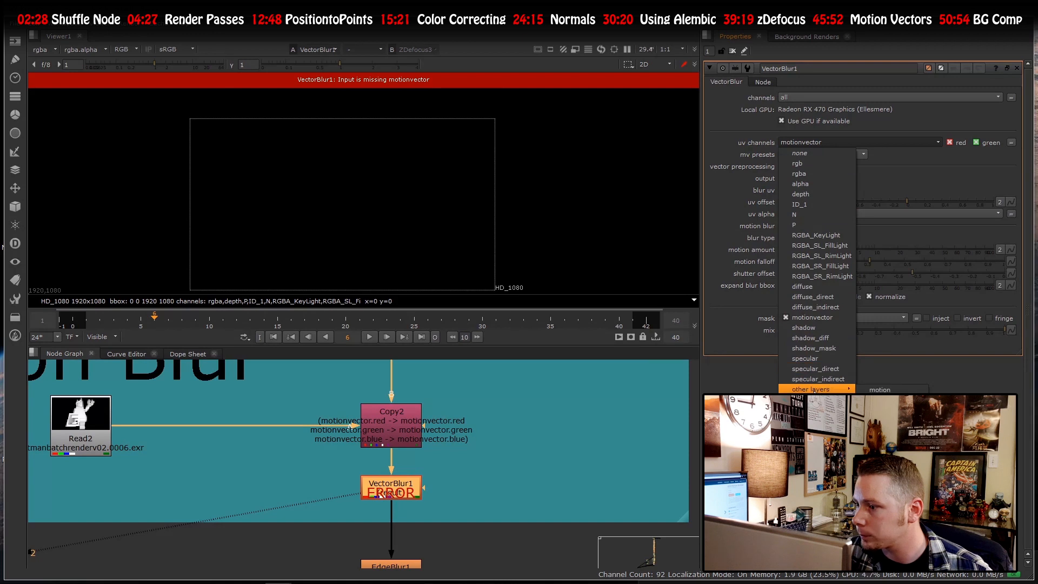
{"action": "left_click", "coordinate": [521, 484]}
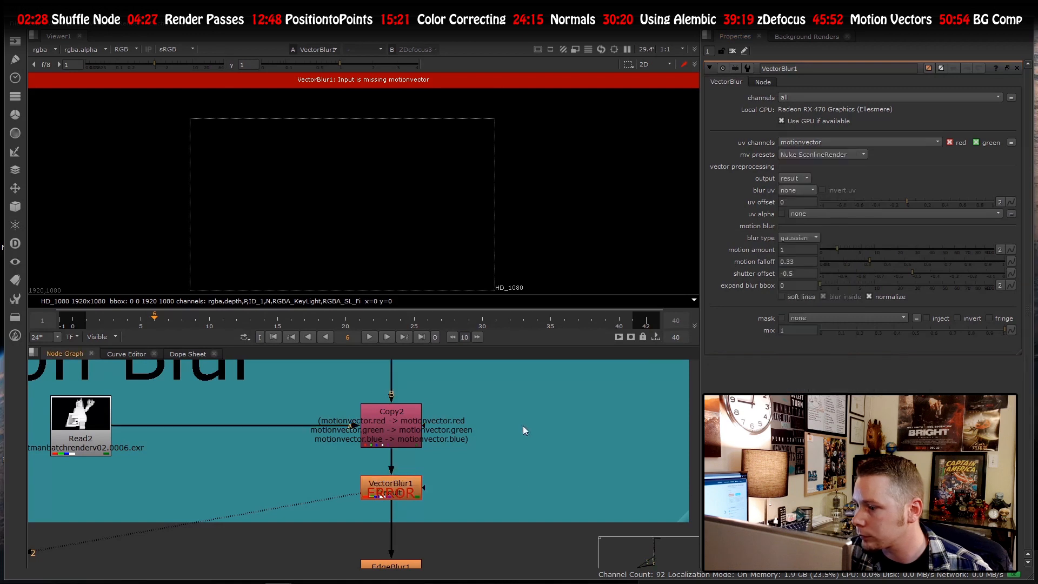
- Compare the output of Copy2 with that of VectorBlur1 in the viewer
{"action": "left_click", "coordinate": [379, 425]}
{"action": "key", "text": "1"}
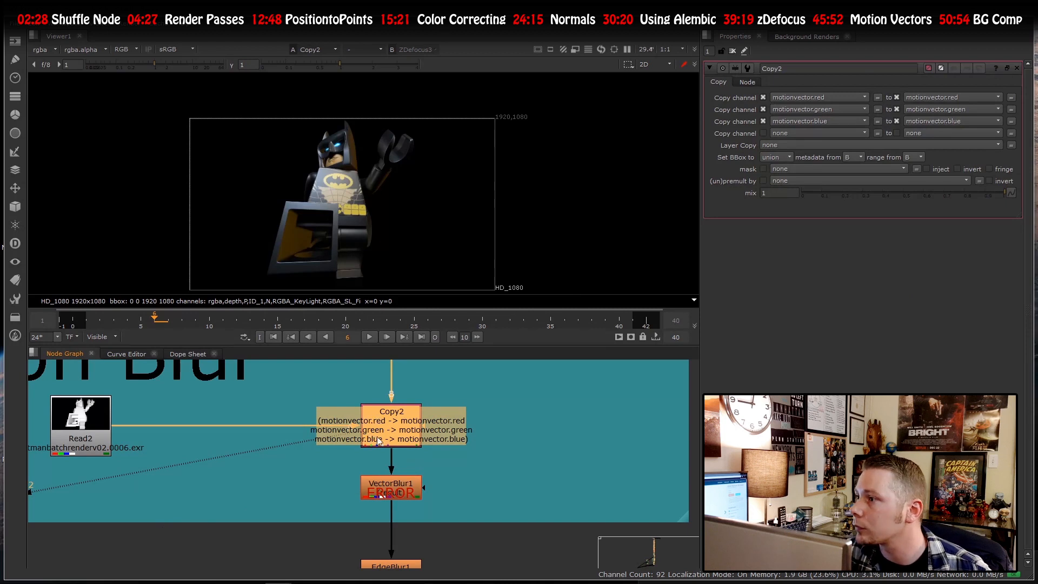
{"action": "left_click", "coordinate": [378, 483]}
{"action": "key", "text": "1"}
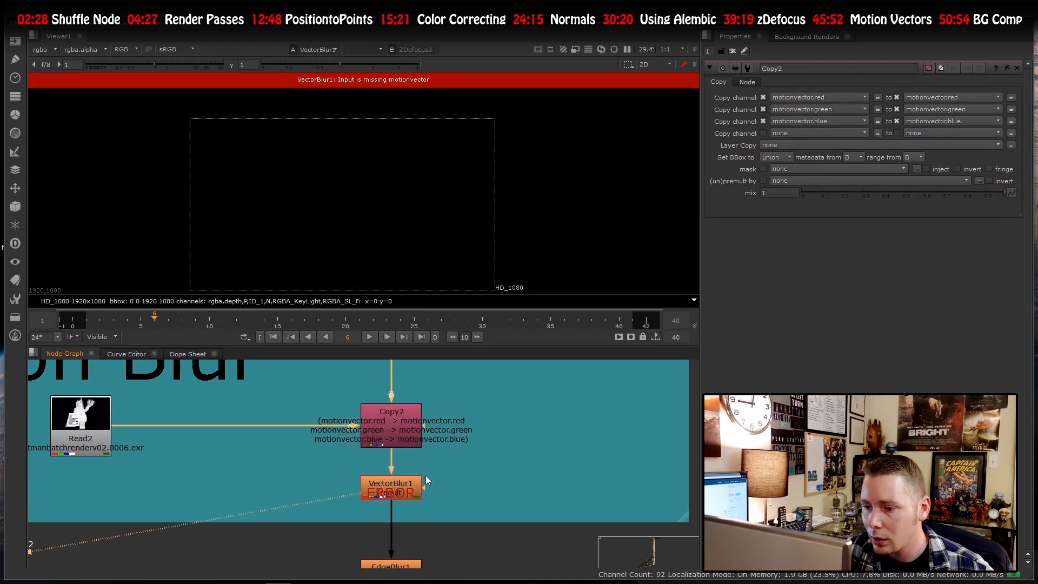
{"action": "key", "text": "Tab"}
{"action": "type", "text": "vec"}
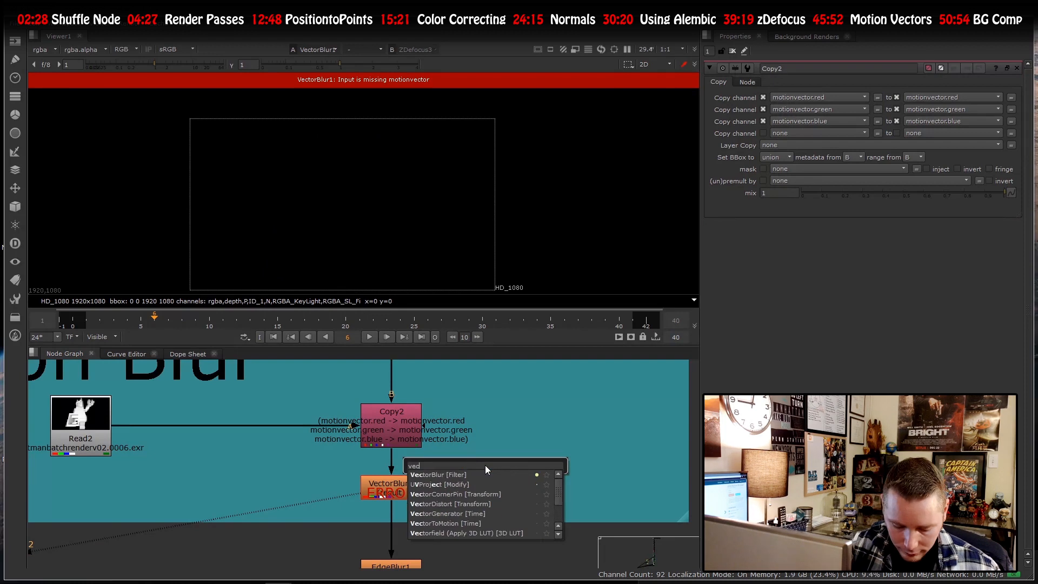
{"action": "type", "text": "torDistort [Transform"}
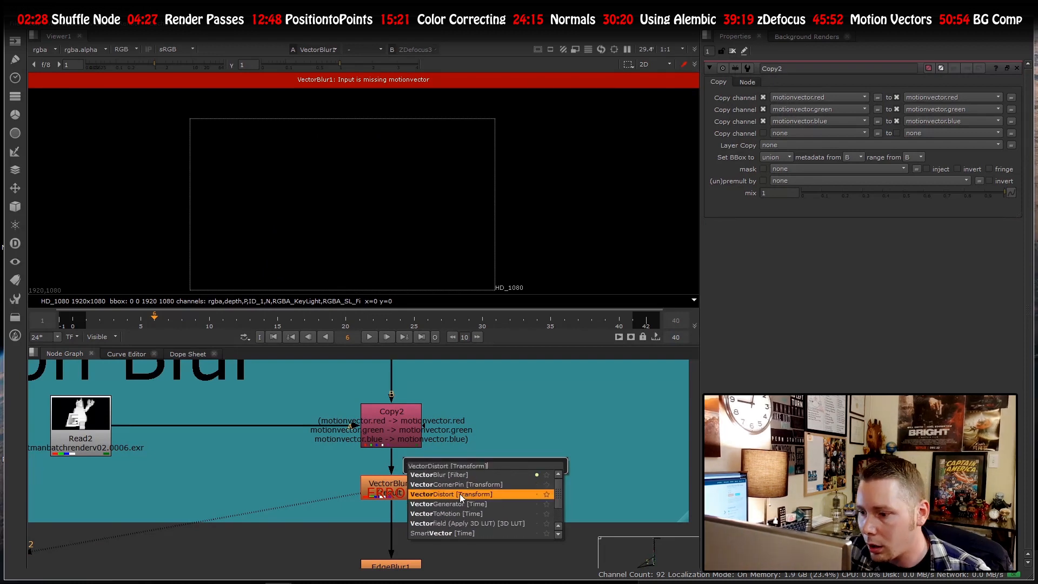
{"action": "left_click", "coordinate": [459, 494]}
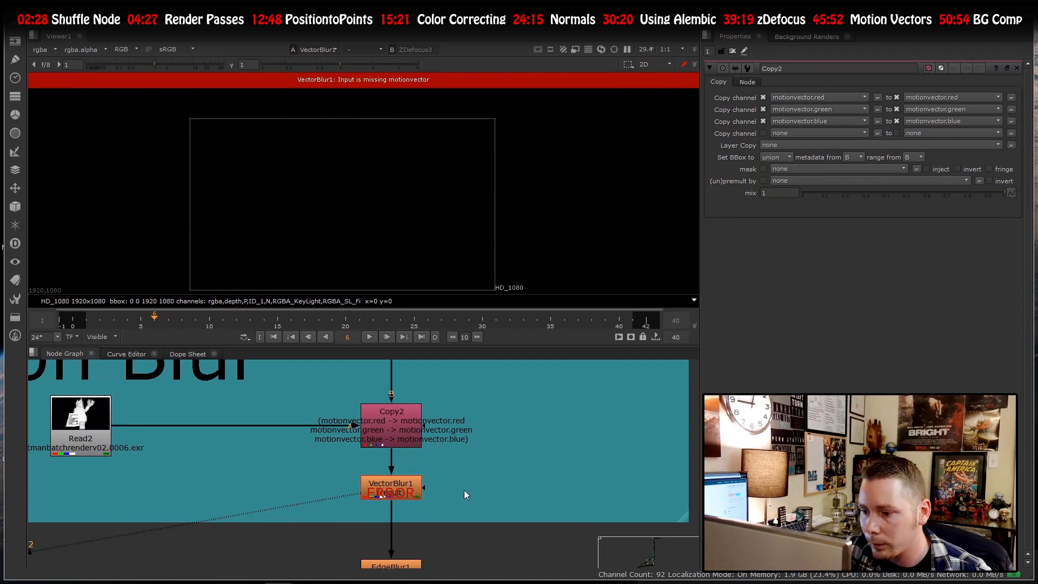
{"action": "key", "text": "Delete"}
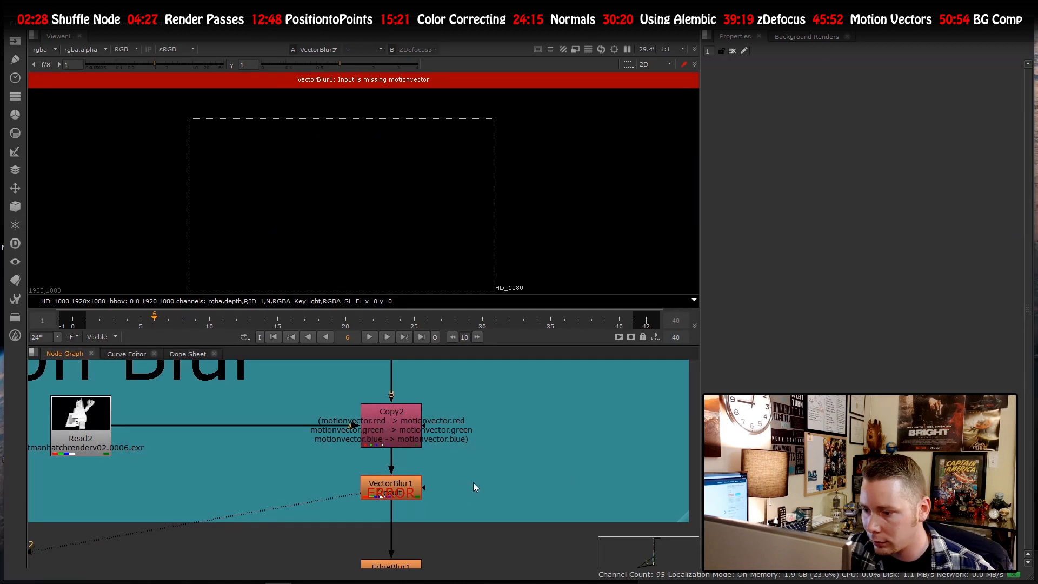
- Add a second VectorBlur node fed by Copy2, and view its output in the viewer
{"action": "key", "text": "Tab"}
{"action": "type", "text": "vector"}
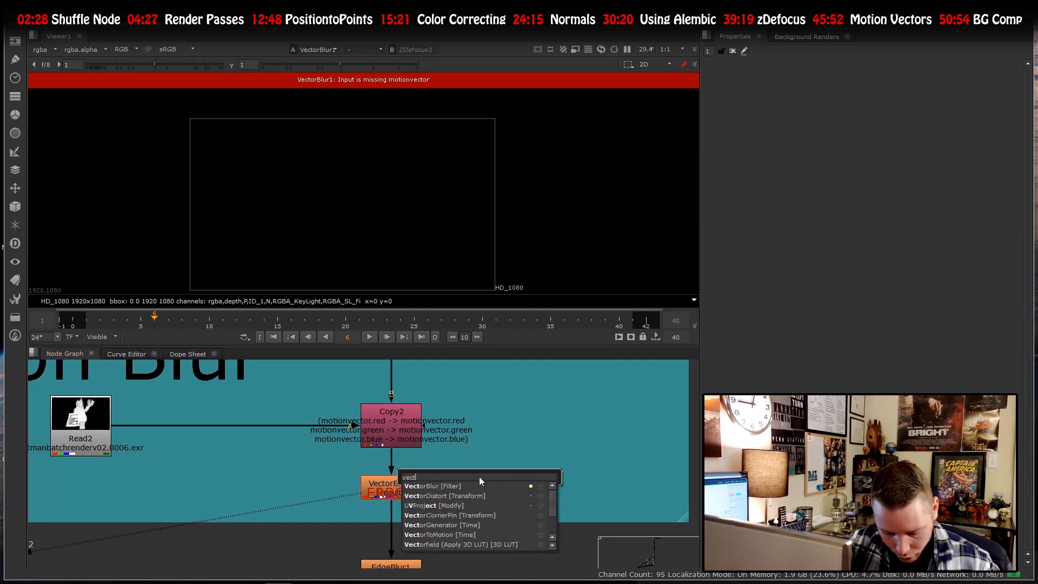
{"action": "left_click", "coordinate": [440, 486]}
{"action": "left_click_drag", "start_coordinate": [478, 469], "coordinate": [400, 414]}
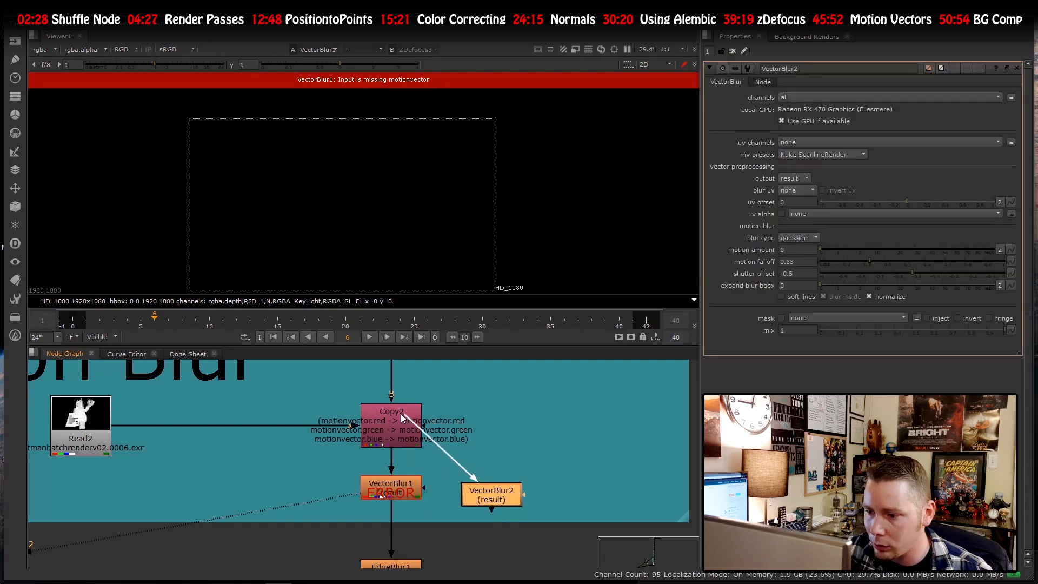
{"action": "key", "text": "2"}
{"action": "left_click", "coordinate": [499, 501]}
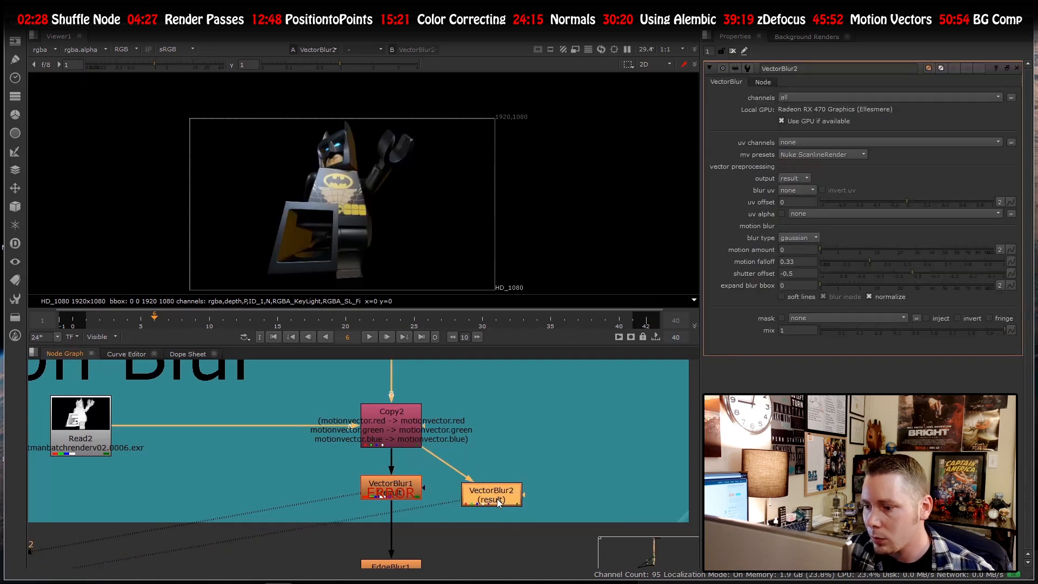
- Set VectorBlur2's uv channels to motionvector
{"action": "left_click", "coordinate": [816, 140]}
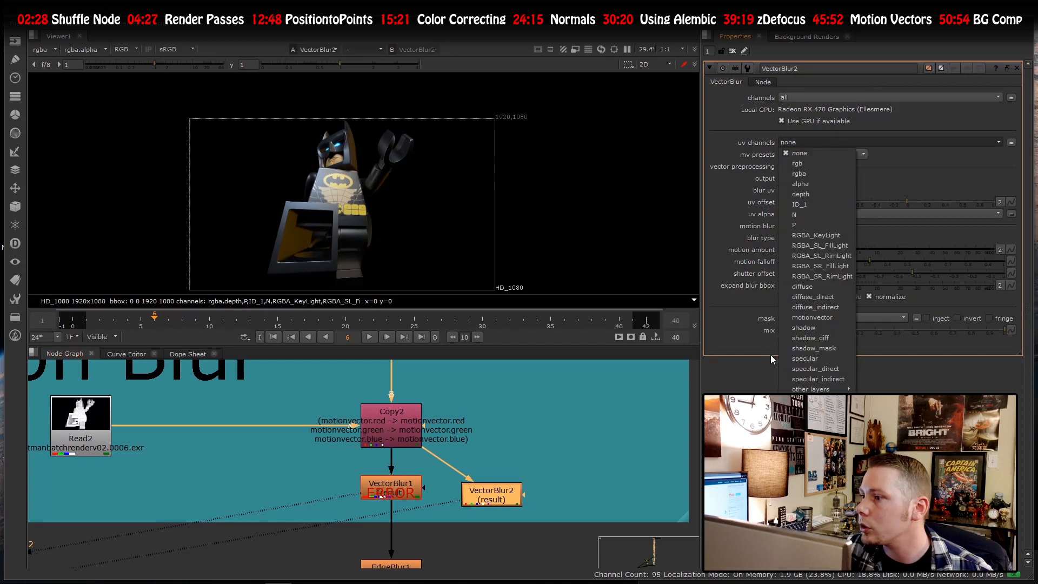
{"action": "left_click", "coordinate": [802, 316]}
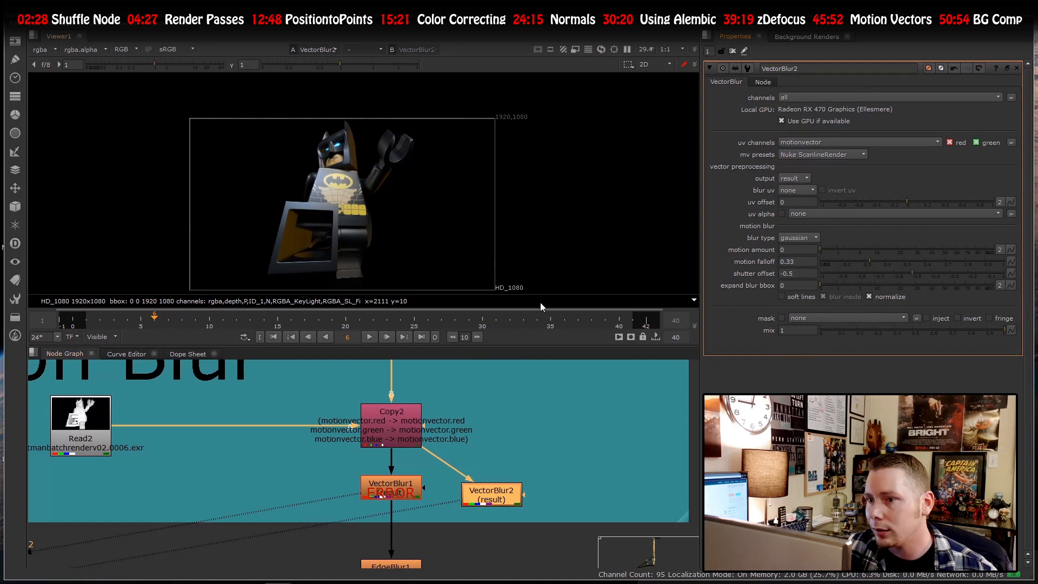
{"action": "left_click_drag", "start_coordinate": [508, 488], "coordinate": [526, 482]}
{"action": "scroll", "coordinate": [523, 436], "scroll_direction": "down", "scroll_amount": 3}
{"action": "scroll", "coordinate": [543, 443], "scroll_direction": "up", "scroll_amount": 5}
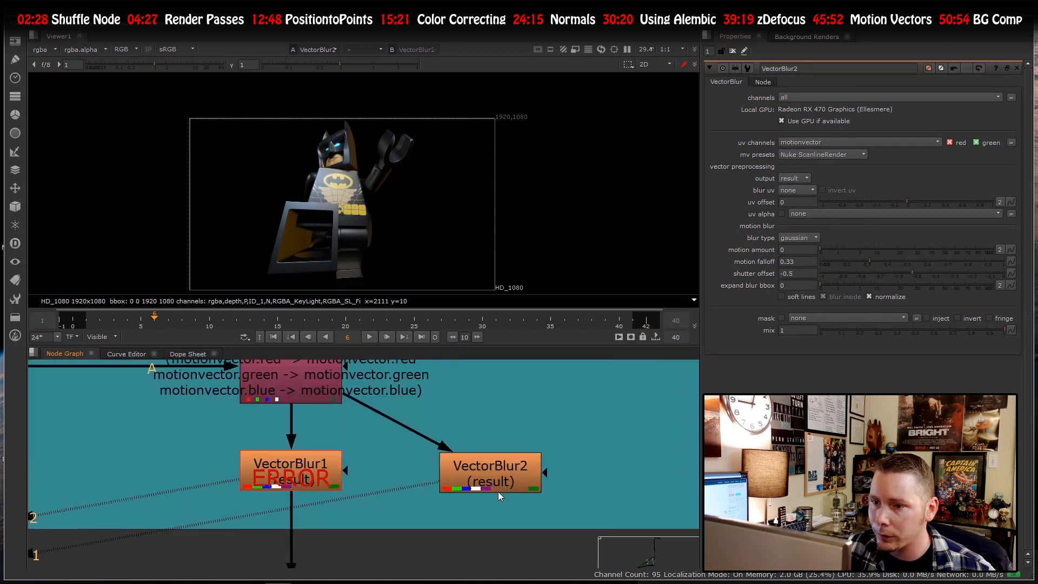
- Pull VectorBlur1 out of the main pipe into a side branch of Copy2, and inspect VectorBlur2's image up close
{"action": "left_click_drag", "start_coordinate": [273, 479], "coordinate": [281, 381]}
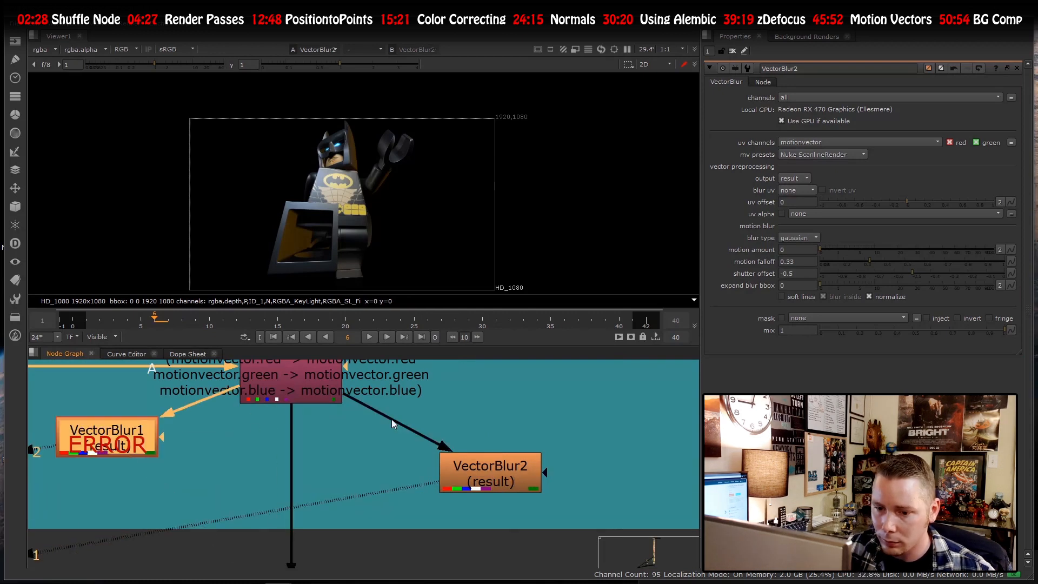
{"action": "left_click", "coordinate": [504, 479]}
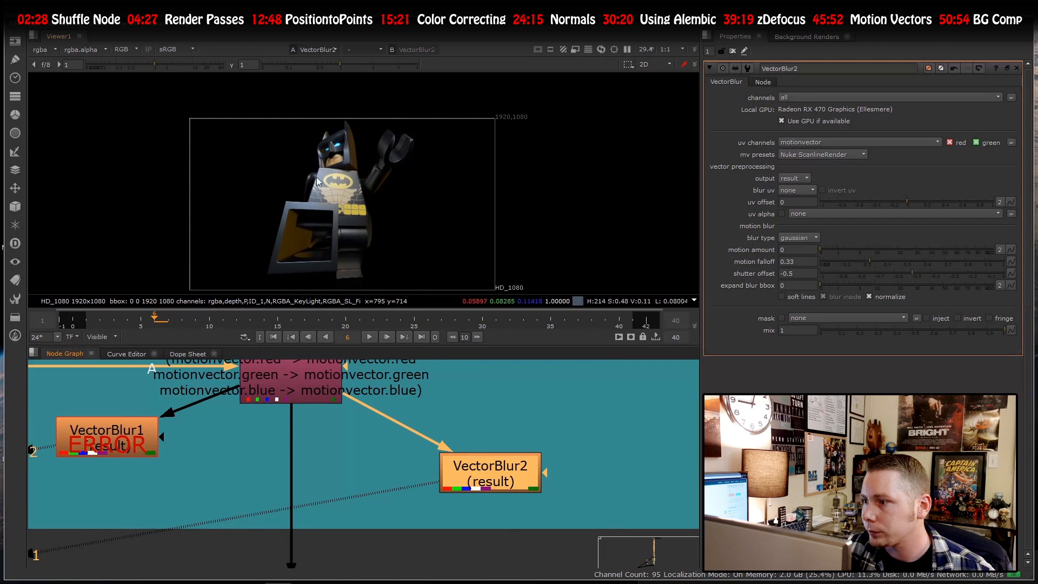
{"action": "scroll", "coordinate": [317, 182], "scroll_direction": "down", "scroll_amount": 3}
{"action": "scroll", "coordinate": [358, 183], "scroll_direction": "up", "scroll_amount": 13}
{"action": "scroll", "coordinate": [295, 133], "scroll_direction": "down", "scroll_amount": 8}
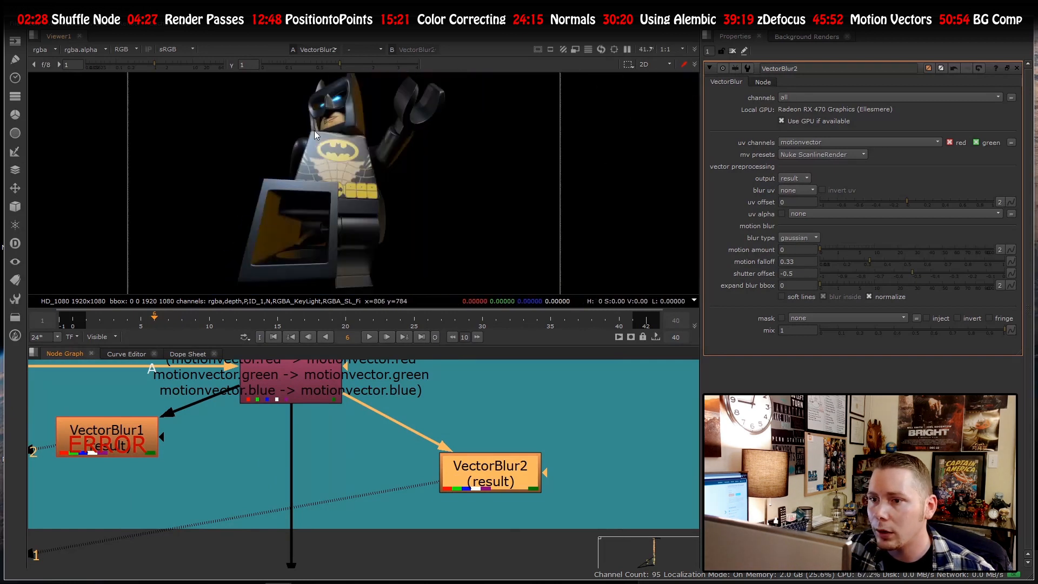
- Try VectorBlur2's uv channels at none, and set them back to motionvector
{"action": "left_click", "coordinate": [792, 143]}
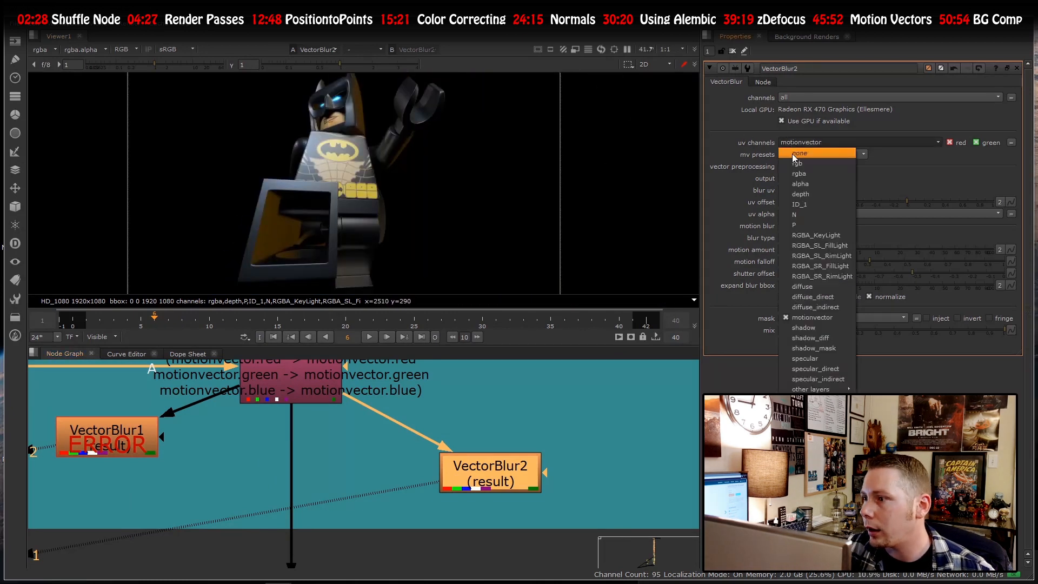
{"action": "left_click", "coordinate": [792, 154]}
{"action": "left_click", "coordinate": [799, 141]}
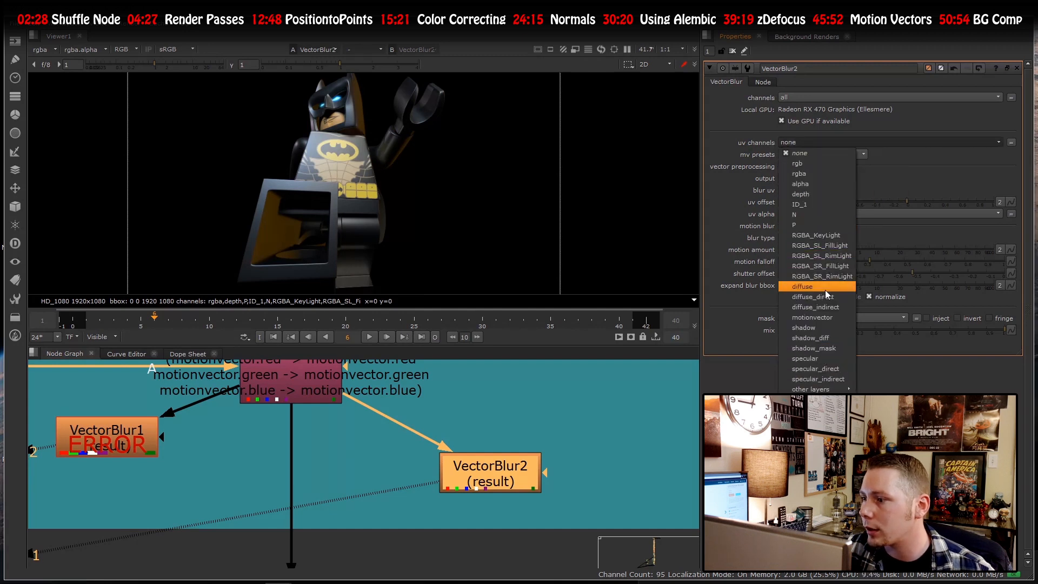
{"action": "left_click", "coordinate": [813, 317]}
{"action": "scroll", "coordinate": [335, 140], "scroll_direction": "down", "scroll_amount": 4}
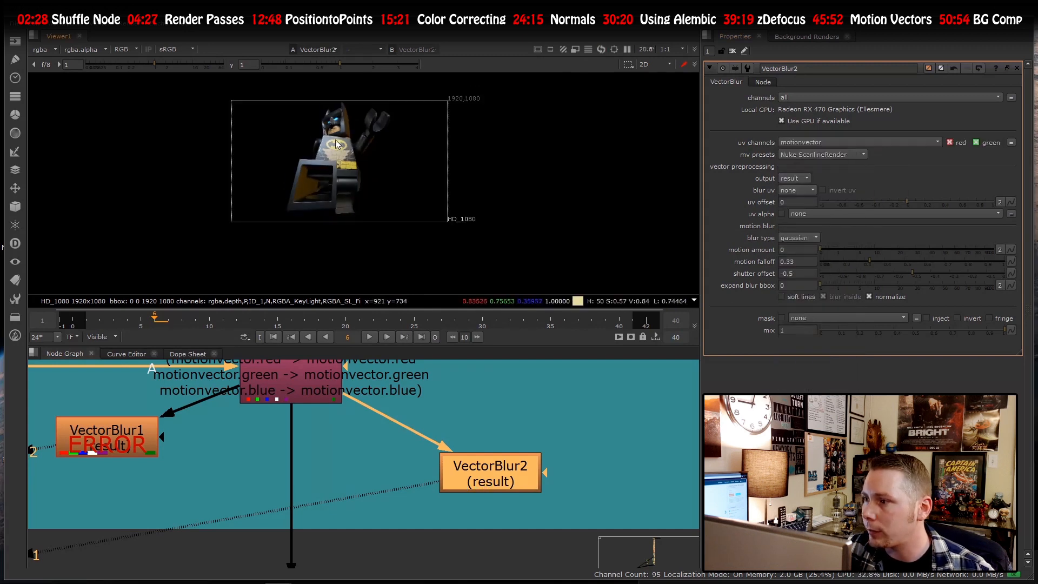
{"action": "scroll", "coordinate": [336, 140], "scroll_direction": "up", "scroll_amount": 3}
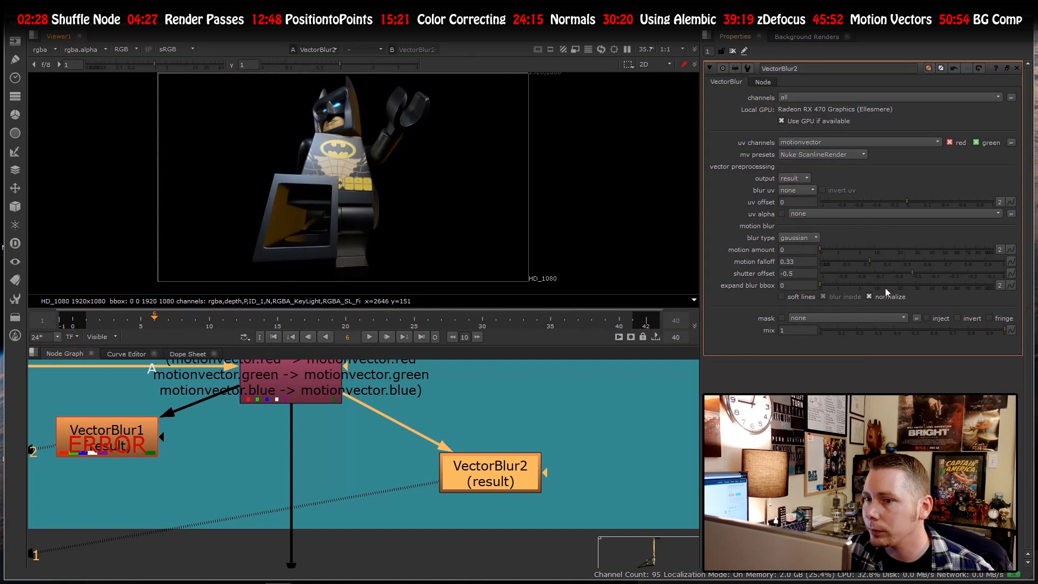
- Set VectorBlur2's motion amount to 1 and check the blur at frame 10
{"action": "double_click", "coordinate": [795, 249]}
{"action": "type", "text": "1"}
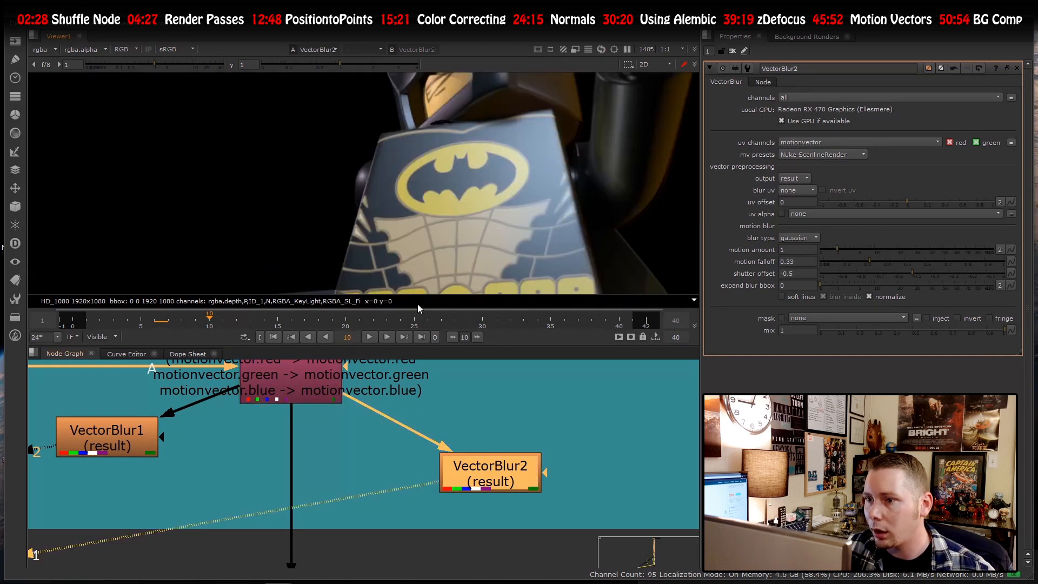
{"action": "scroll", "coordinate": [348, 148], "scroll_direction": "down", "scroll_amount": 4}
{"action": "scroll", "coordinate": [330, 235], "scroll_direction": "up", "scroll_amount": 3}
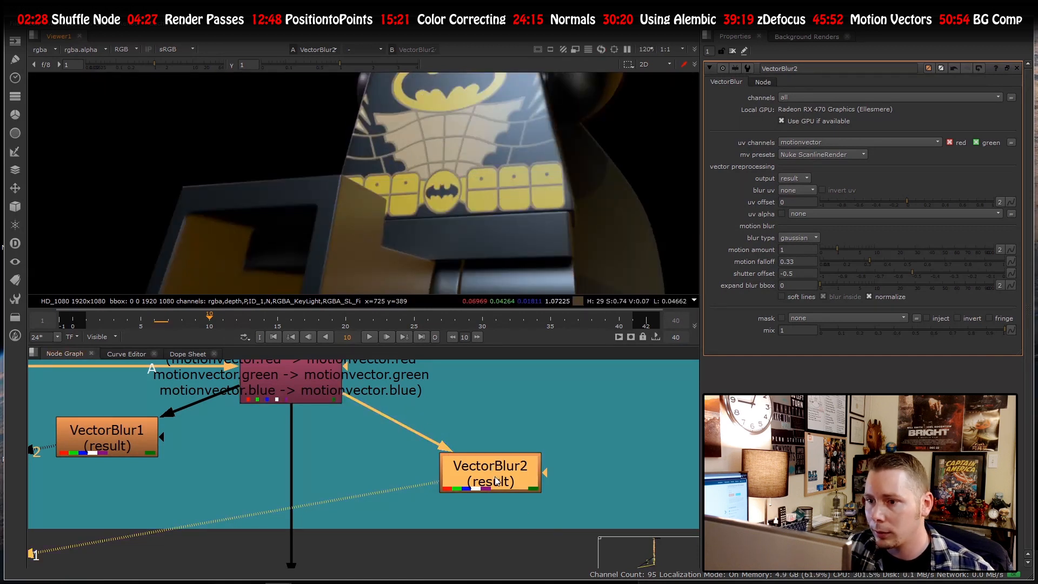
{"action": "scroll", "coordinate": [309, 214], "scroll_direction": "down", "scroll_amount": 3}
{"action": "scroll", "coordinate": [260, 209], "scroll_direction": "up", "scroll_amount": 4}
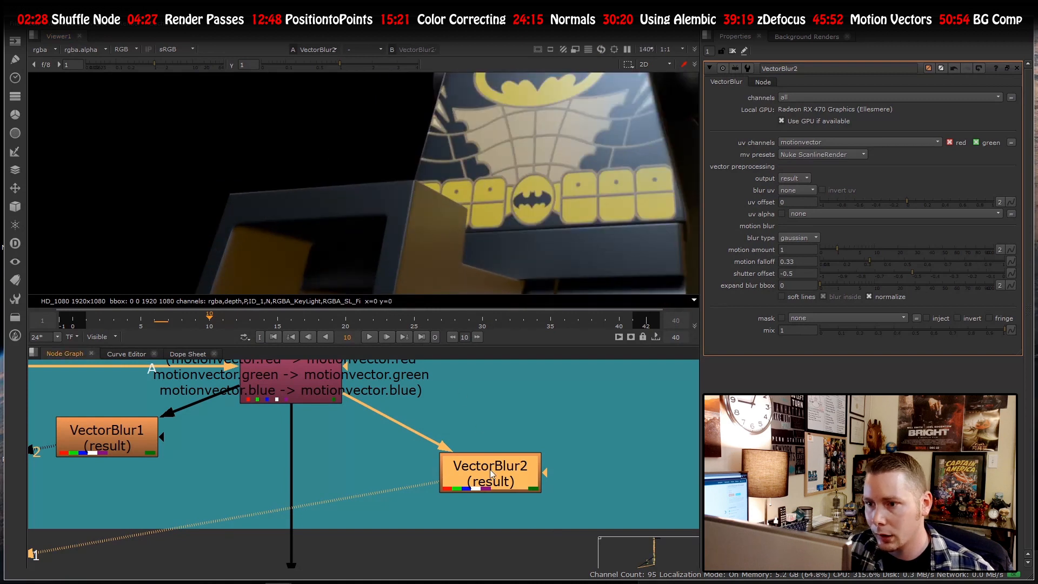
- Disable and re-enable VectorBlur2 at frame 10 to compare the image with and without the blur
{"action": "key", "text": "d"}
{"action": "key", "text": "d"}
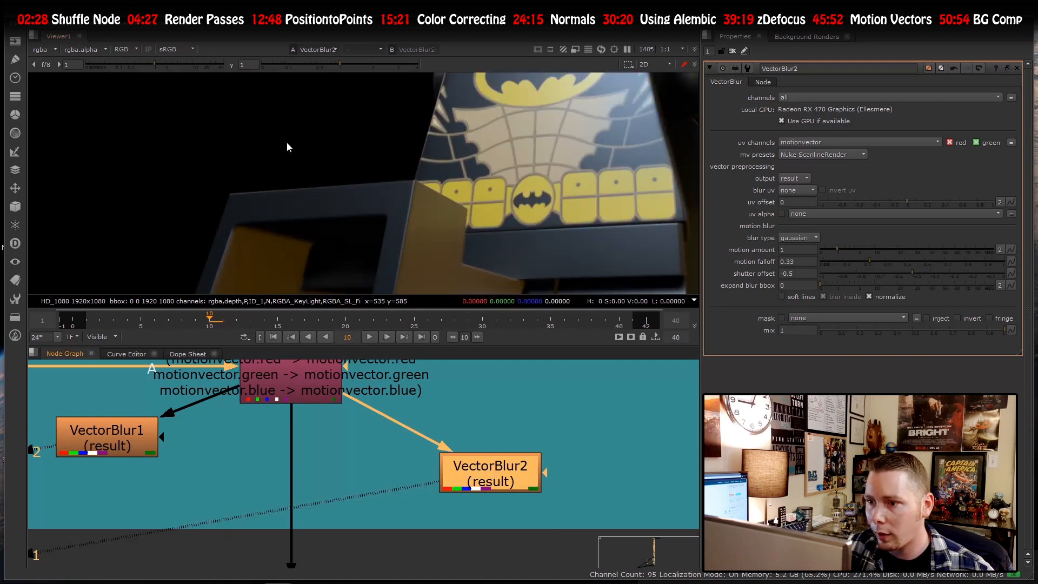
{"action": "scroll", "coordinate": [287, 142], "scroll_direction": "down", "scroll_amount": 4}
{"action": "scroll", "coordinate": [357, 191], "scroll_direction": "up", "scroll_amount": 2}
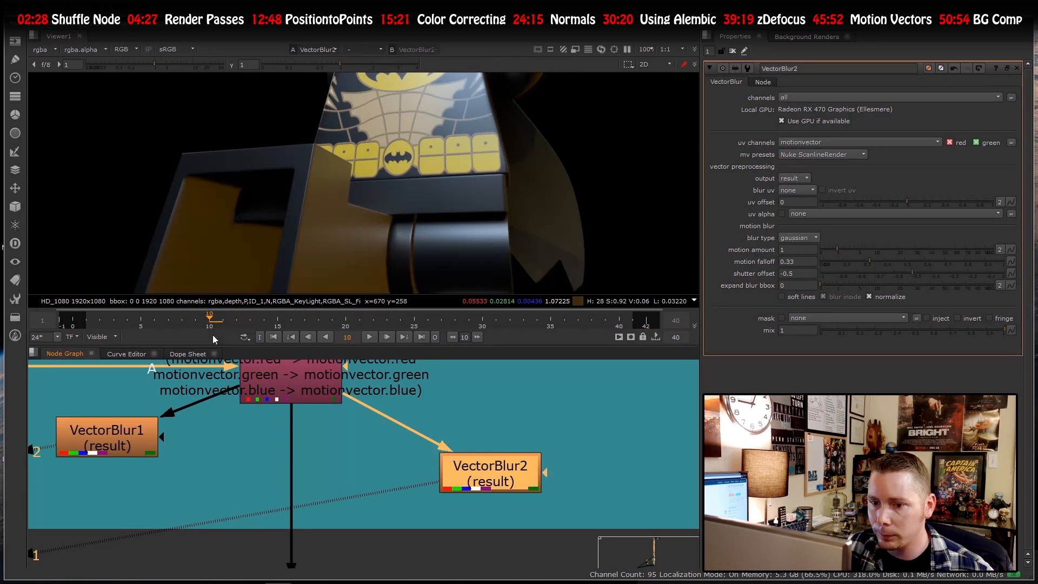
- Go to frame 5 and toggle VectorBlur2 off and on to compare the blur on the torso
{"action": "left_click", "coordinate": [142, 319]}
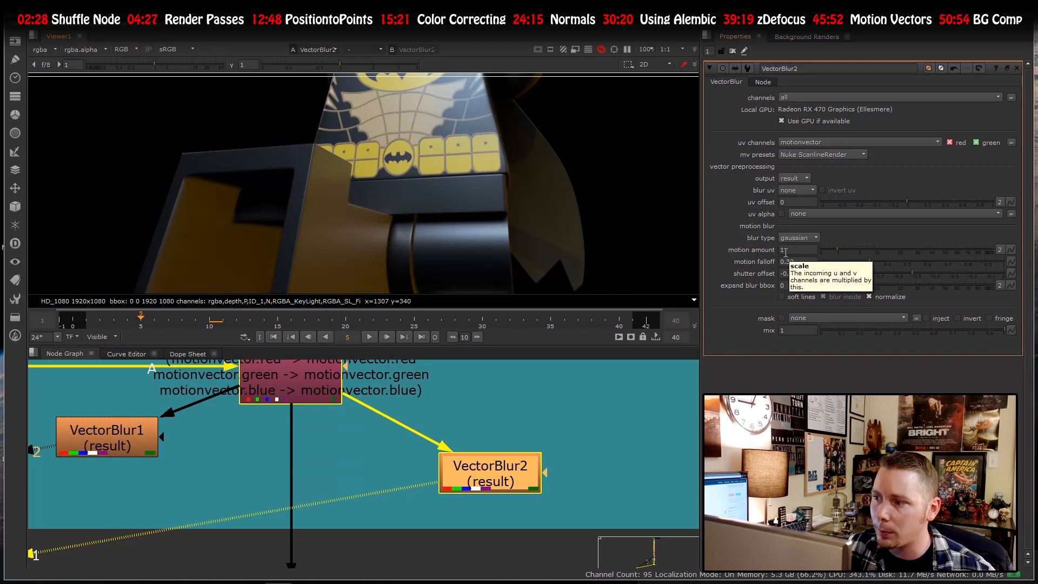
{"action": "scroll", "coordinate": [373, 159], "scroll_direction": "down", "scroll_amount": 5}
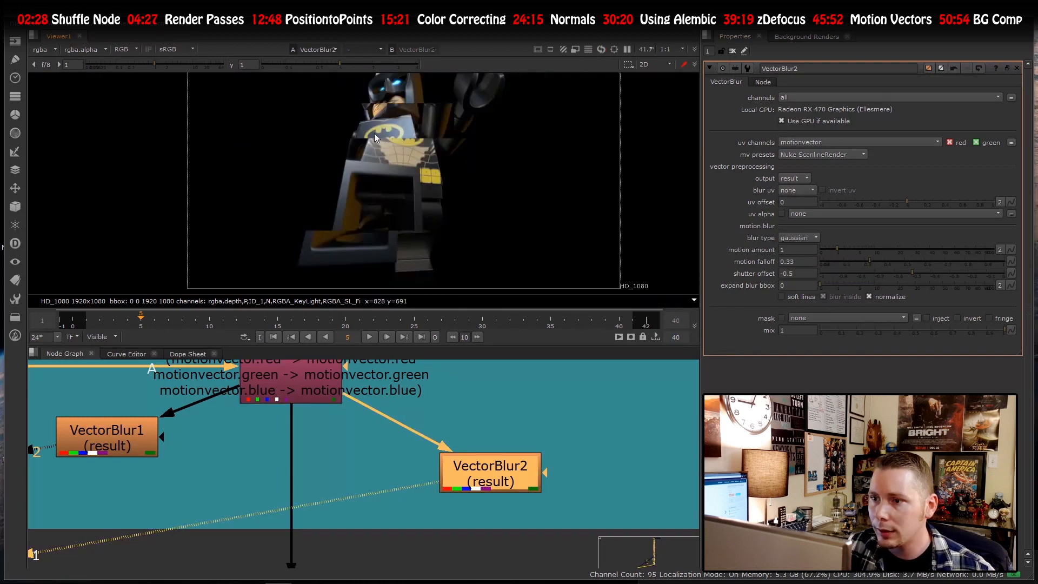
{"action": "scroll", "coordinate": [381, 127], "scroll_direction": "up", "scroll_amount": 6}
{"action": "key", "text": "d"}
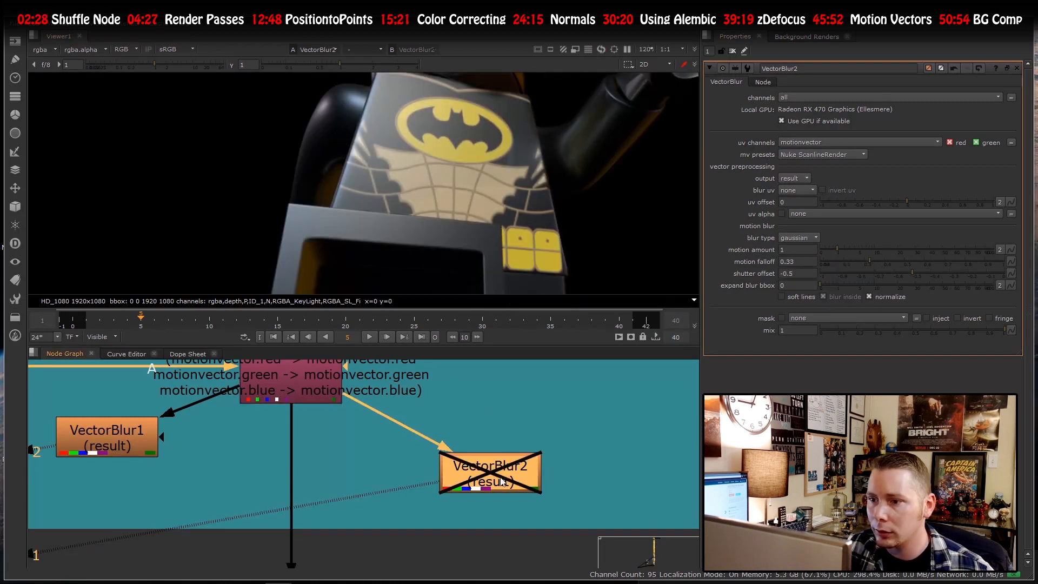
{"action": "key", "text": "d"}
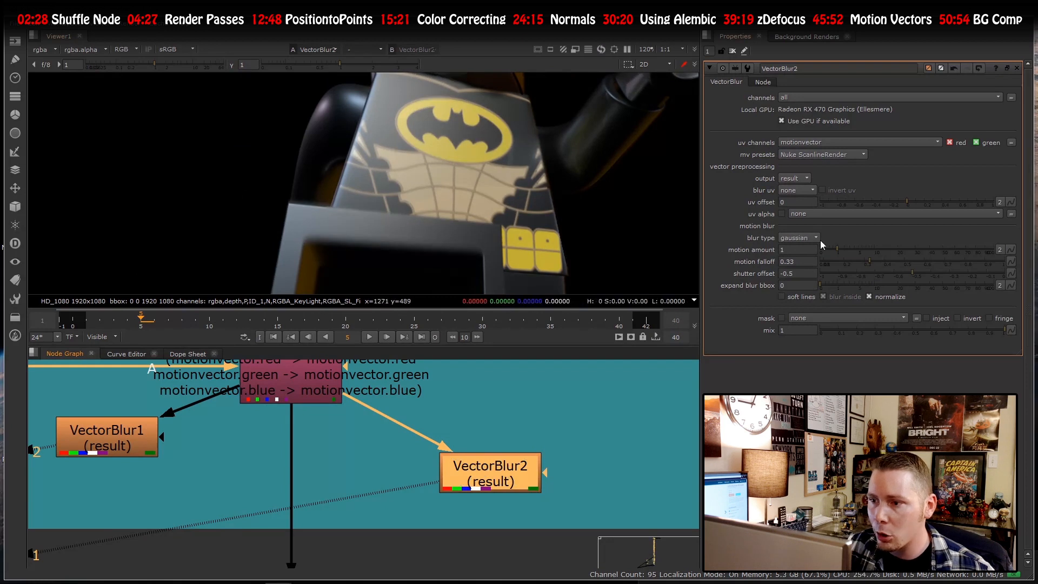
- Set VectorBlur2's motion amount to 10 and check the stronger blur across the figure
{"action": "left_click", "coordinate": [790, 252]}
{"action": "type", "text": "0"}
{"action": "key", "text": "Return"}
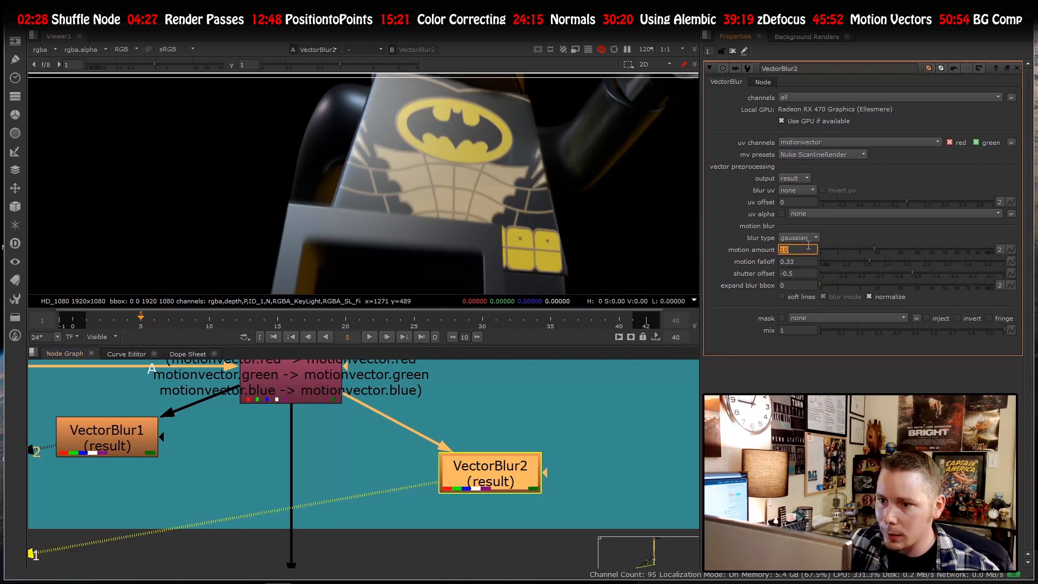
{"action": "scroll", "coordinate": [335, 195], "scroll_direction": "down", "scroll_amount": 4}
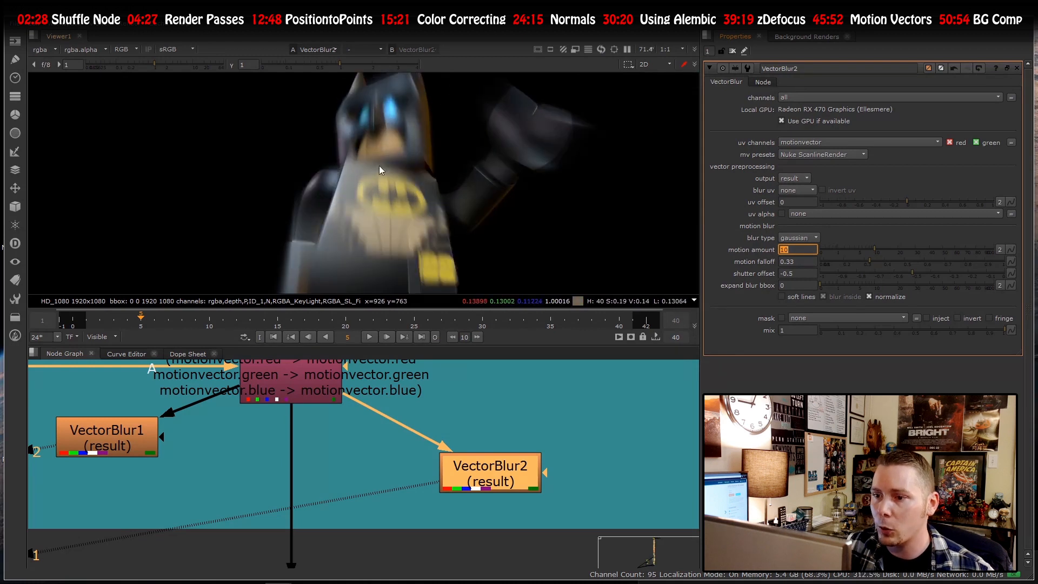
{"action": "scroll", "coordinate": [378, 184], "scroll_direction": "down", "scroll_amount": 5}
{"action": "scroll", "coordinate": [377, 194], "scroll_direction": "up", "scroll_amount": 5}
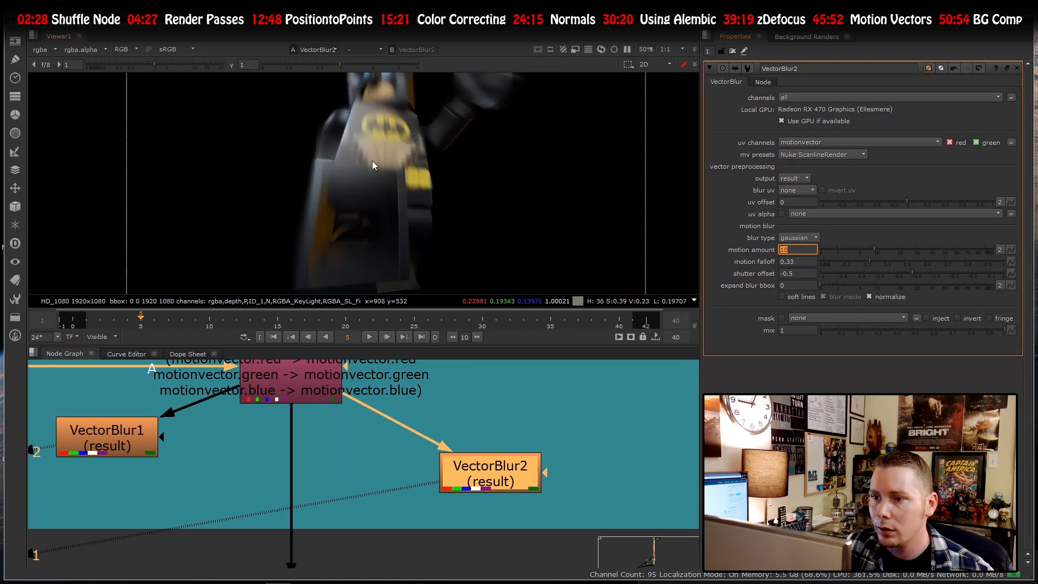
- Reposition VectorBlur2 to the right of the main pipe, below Copy2, and deselect it
{"action": "scroll", "coordinate": [444, 520], "scroll_direction": "down", "scroll_amount": 3}
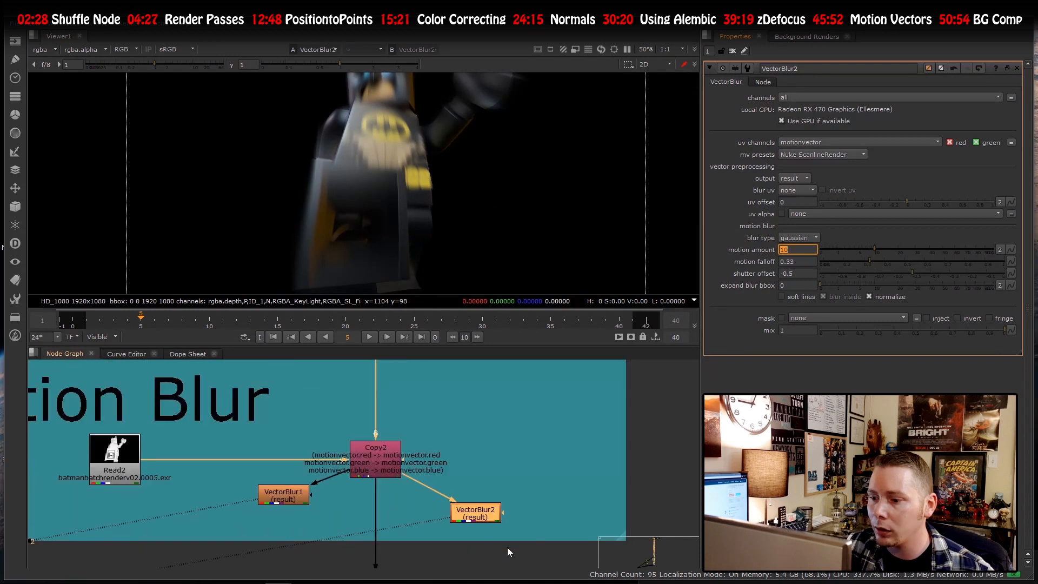
{"action": "scroll", "coordinate": [475, 515], "scroll_direction": "up", "scroll_amount": 3}
{"action": "left_click_drag", "start_coordinate": [475, 517], "coordinate": [412, 501]}
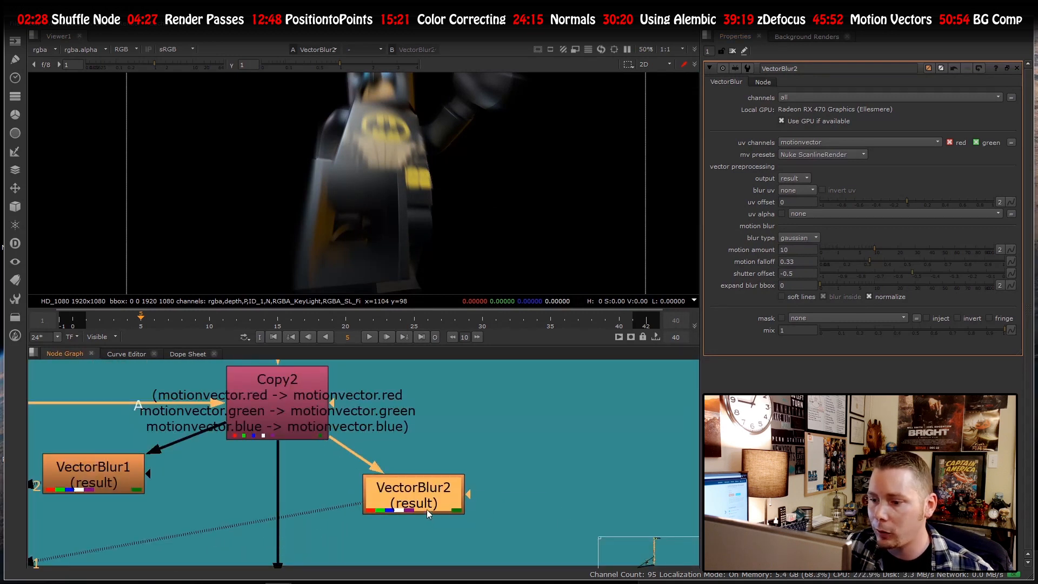
{"action": "scroll", "coordinate": [427, 509], "scroll_direction": "down", "scroll_amount": 2}
{"action": "scroll", "coordinate": [419, 506], "scroll_direction": "up", "scroll_amount": 2}
{"action": "left_click_drag", "start_coordinate": [419, 505], "coordinate": [530, 509]}
{"action": "left_click", "coordinate": [501, 480]}
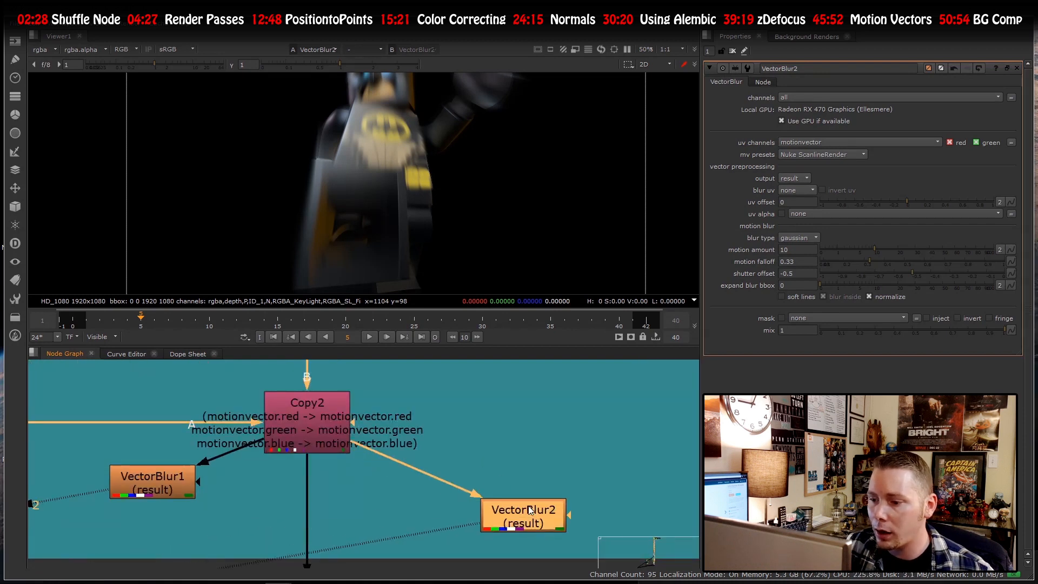
{"action": "left_click", "coordinate": [520, 473]}
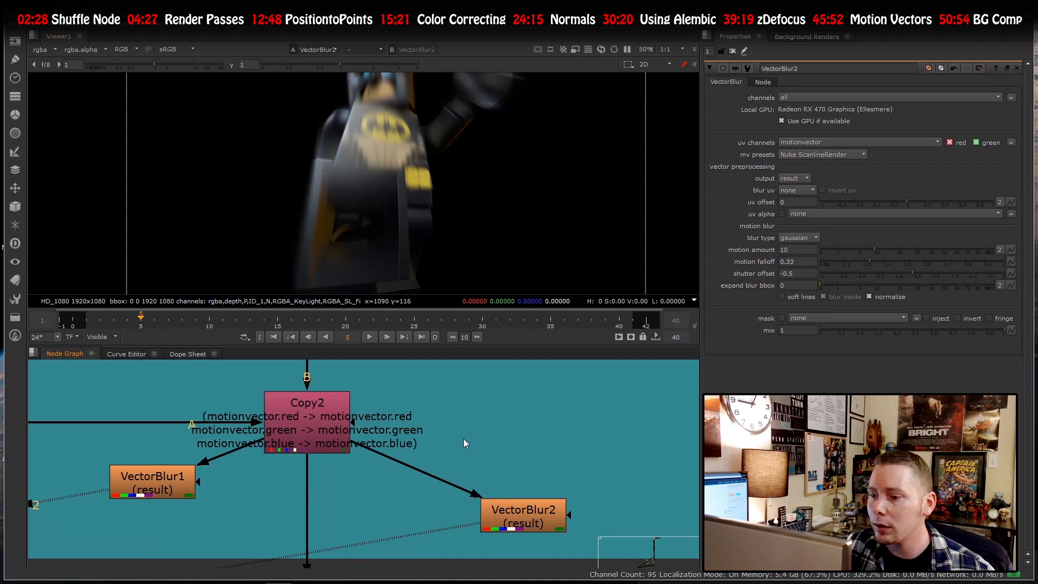
- Examine the motion blur on the Batman figure's edges and torso at frame 5, close up and at full frame
{"action": "scroll", "coordinate": [430, 473], "scroll_direction": "down", "scroll_amount": 2}
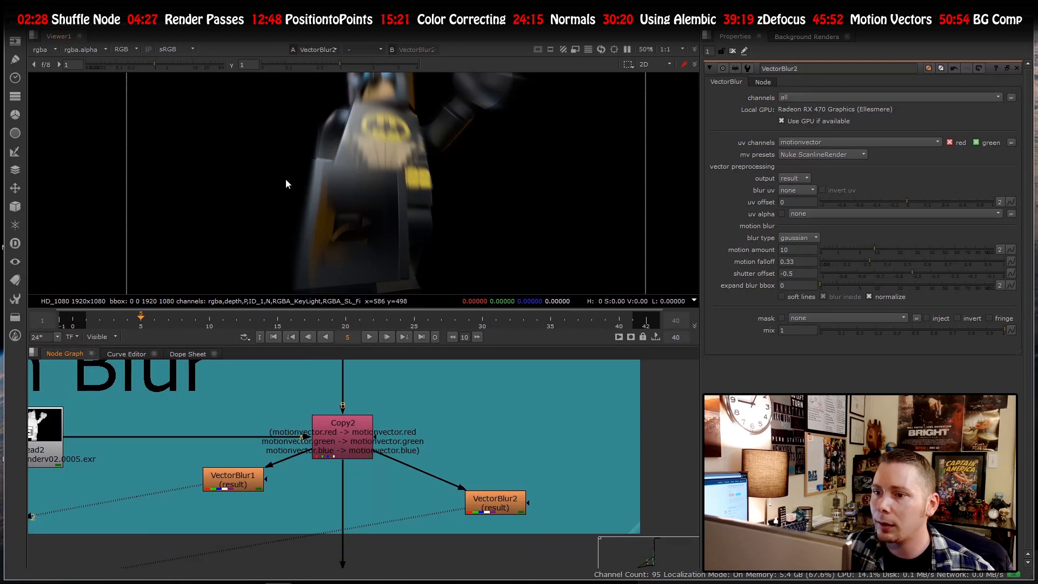
{"action": "scroll", "coordinate": [310, 180], "scroll_direction": "up", "scroll_amount": 5}
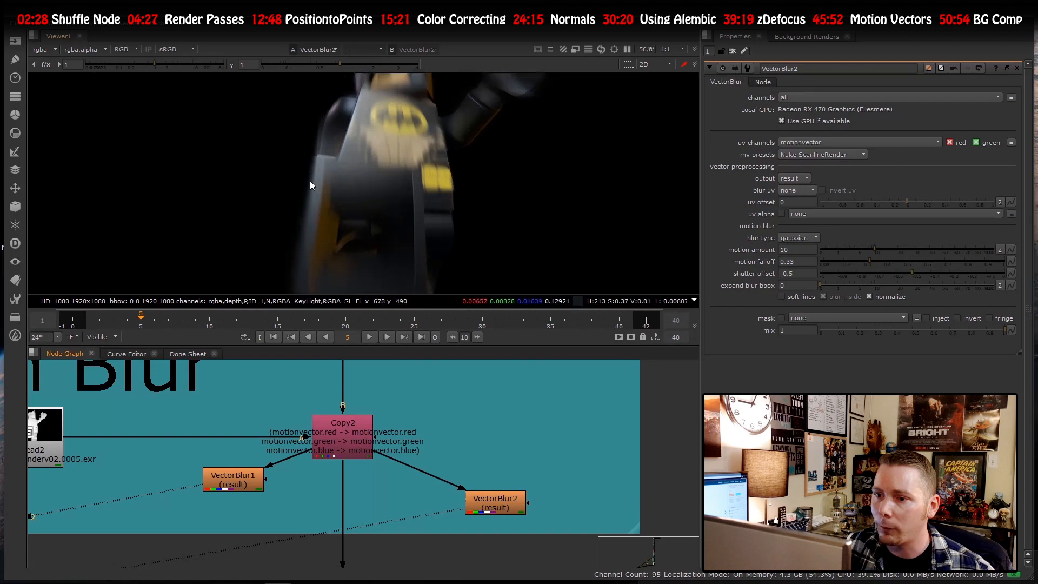
{"action": "scroll", "coordinate": [310, 189], "scroll_direction": "down", "scroll_amount": 4}
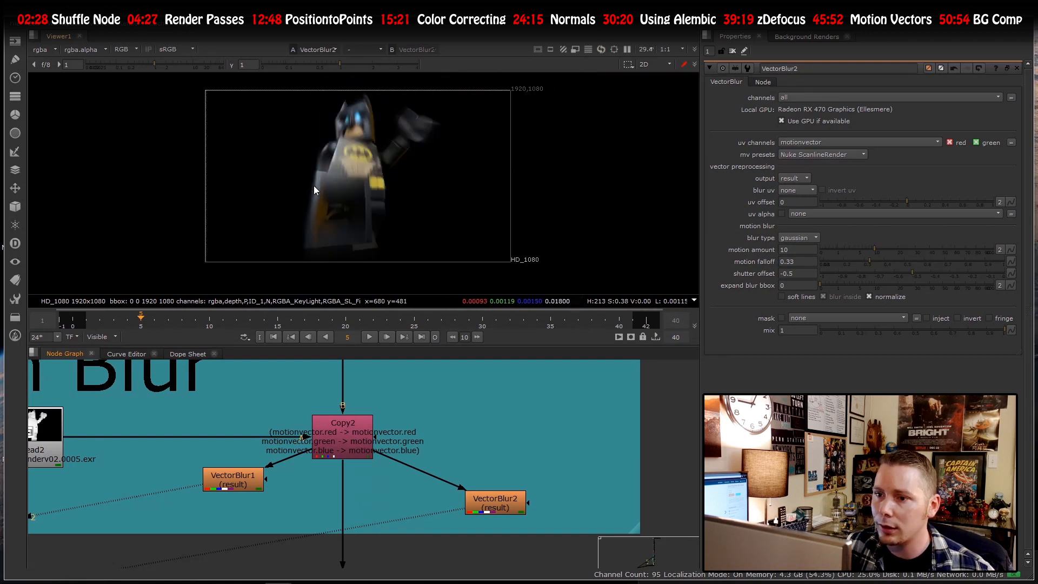
{"action": "scroll", "coordinate": [314, 173], "scroll_direction": "up", "scroll_amount": 2}
{"action": "scroll", "coordinate": [331, 210], "scroll_direction": "down", "scroll_amount": 2}
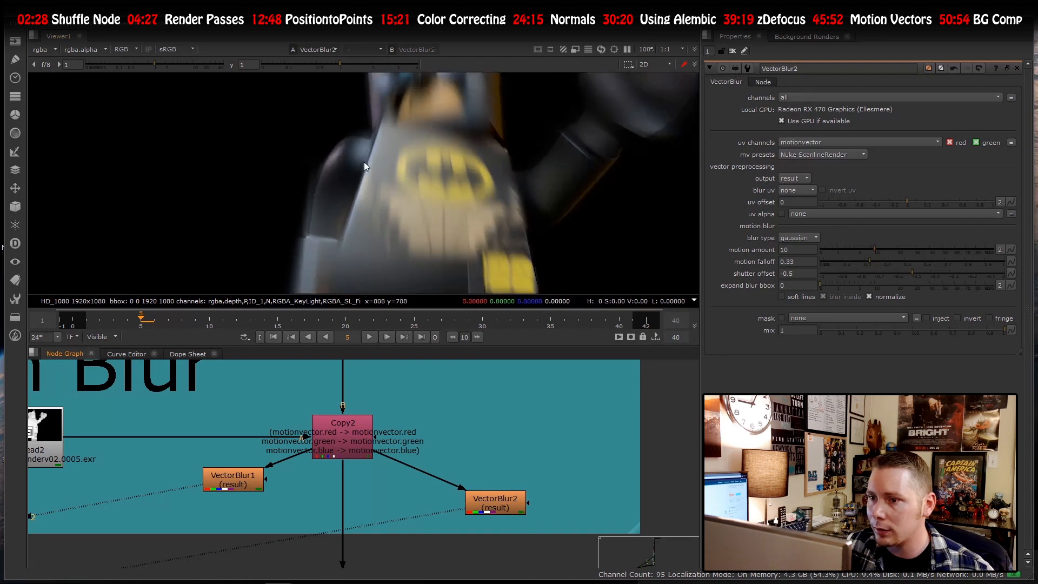
{"action": "scroll", "coordinate": [357, 185], "scroll_direction": "down", "scroll_amount": 2}
{"action": "scroll", "coordinate": [353, 221], "scroll_direction": "up", "scroll_amount": 2}
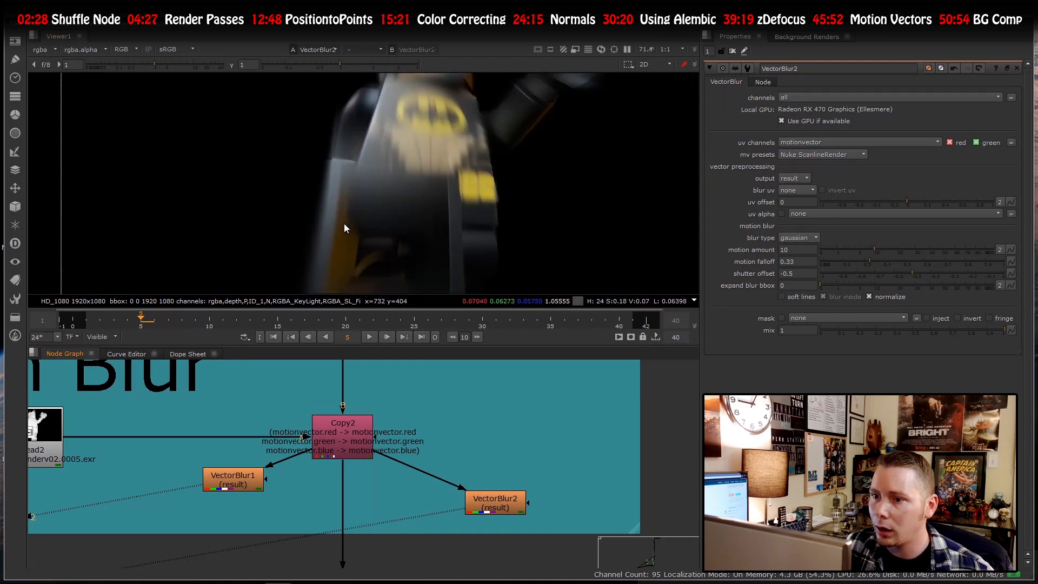
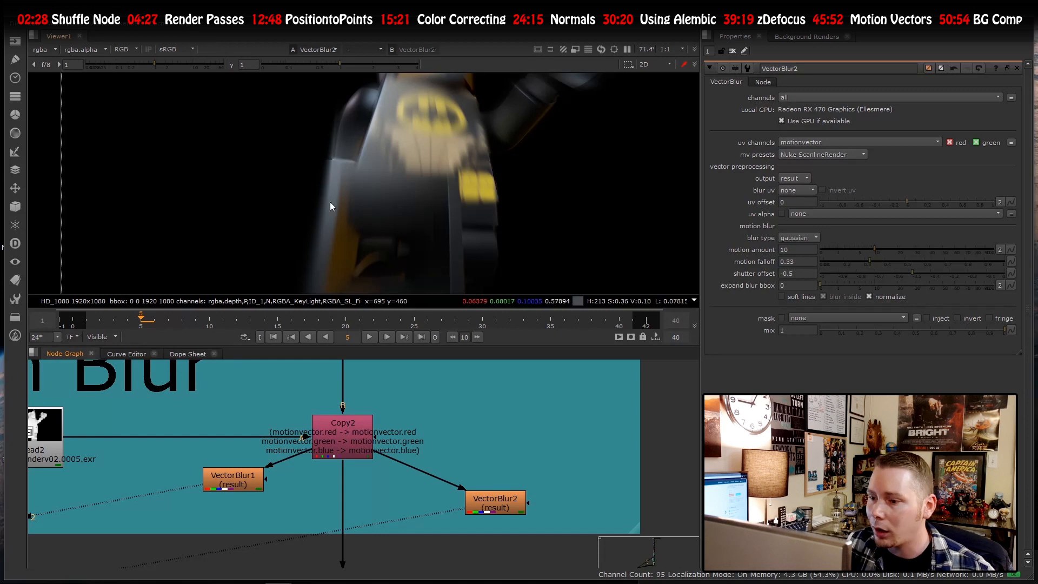
- Inspect the stronger VectorBlur2 blur on the chest emblem, belt and cape, zooming between close-up and the whole figure
{"action": "scroll", "coordinate": [329, 202], "scroll_direction": "down", "scroll_amount": 7}
{"action": "scroll", "coordinate": [299, 235], "scroll_direction": "up", "scroll_amount": 7}
{"action": "scroll", "coordinate": [401, 204], "scroll_direction": "down", "scroll_amount": 6}
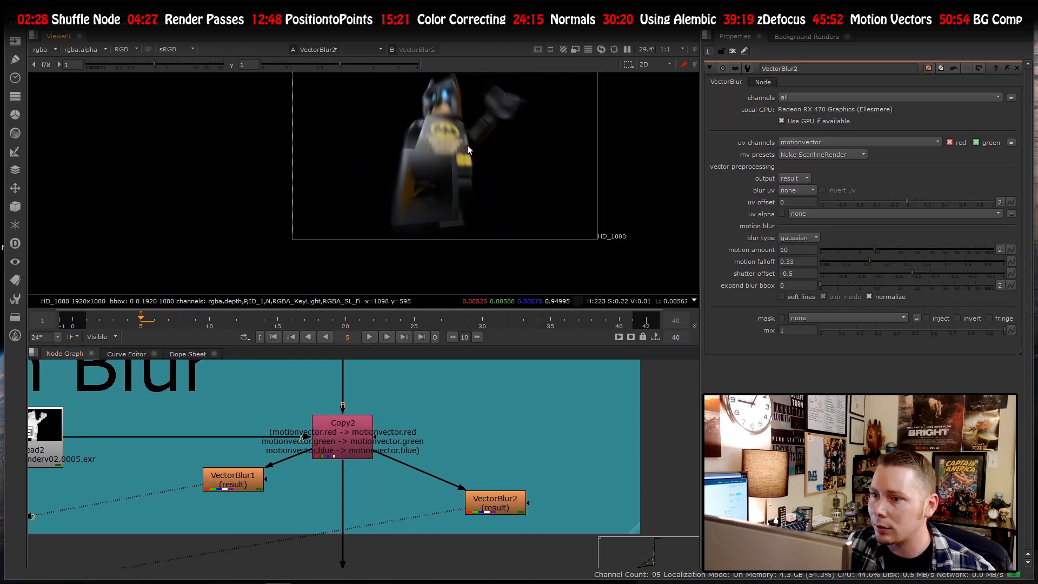
{"action": "scroll", "coordinate": [449, 142], "scroll_direction": "up", "scroll_amount": 8}
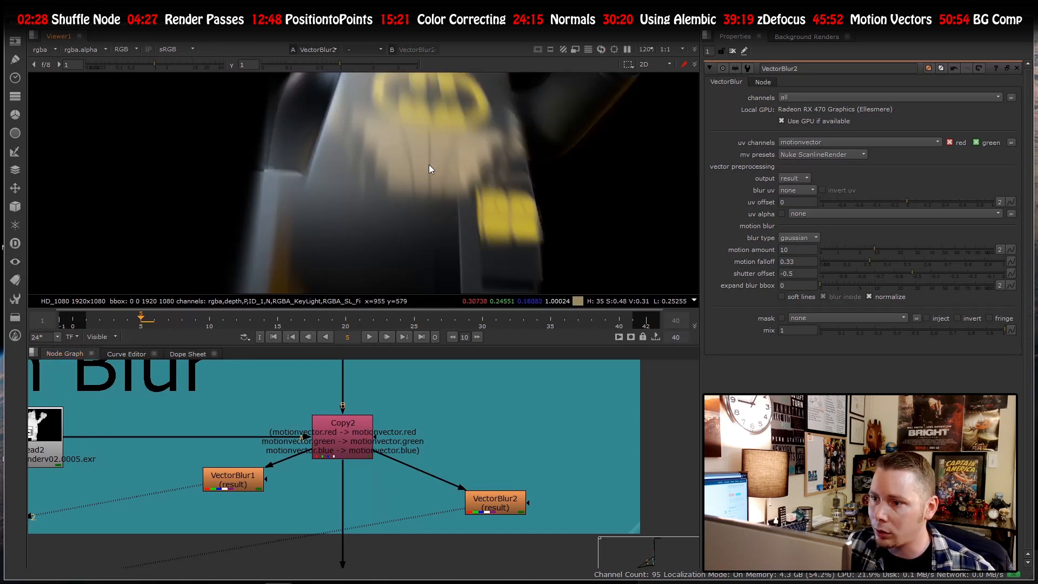
{"action": "scroll", "coordinate": [398, 153], "scroll_direction": "down", "scroll_amount": 5}
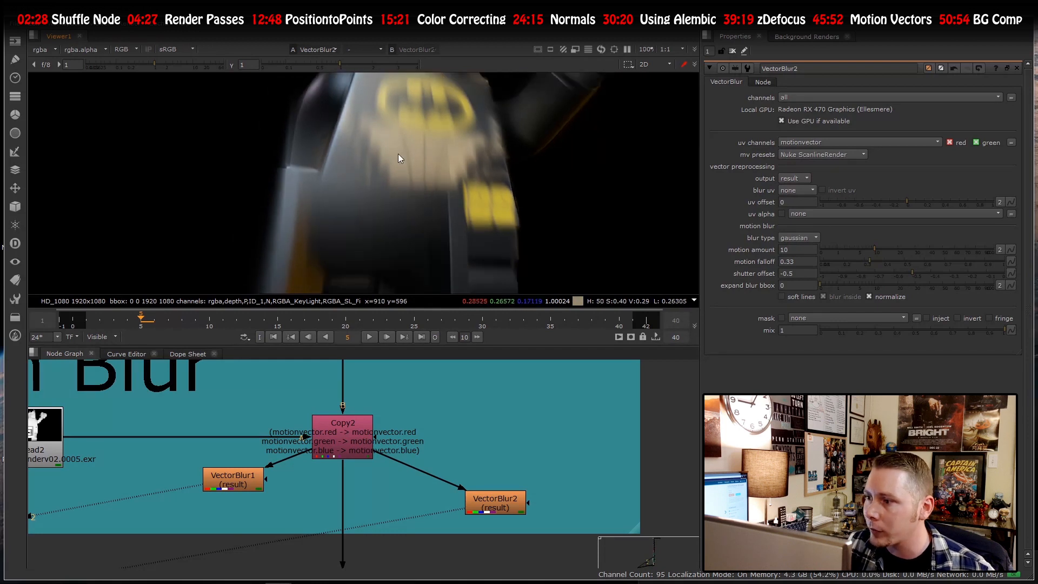
{"action": "scroll", "coordinate": [322, 171], "scroll_direction": "up", "scroll_amount": 6}
{"action": "scroll", "coordinate": [324, 174], "scroll_direction": "down", "scroll_amount": 3}
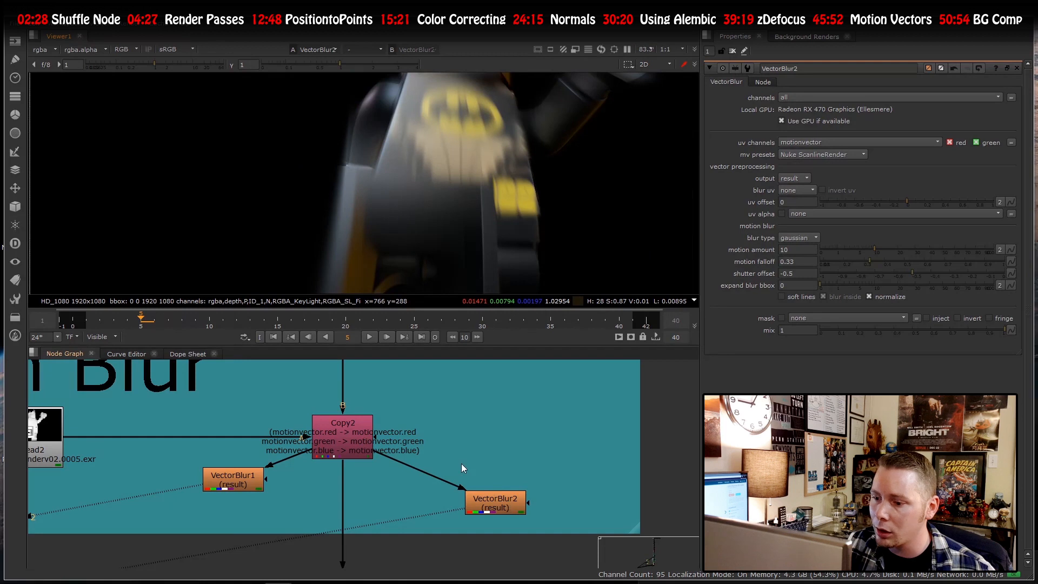
- Follow the main pipe below Copy2 past EdgeBlur1 and Write2, and display the Read19 precomp in the viewer
{"action": "scroll", "coordinate": [419, 411], "scroll_direction": "down", "scroll_amount": 3}
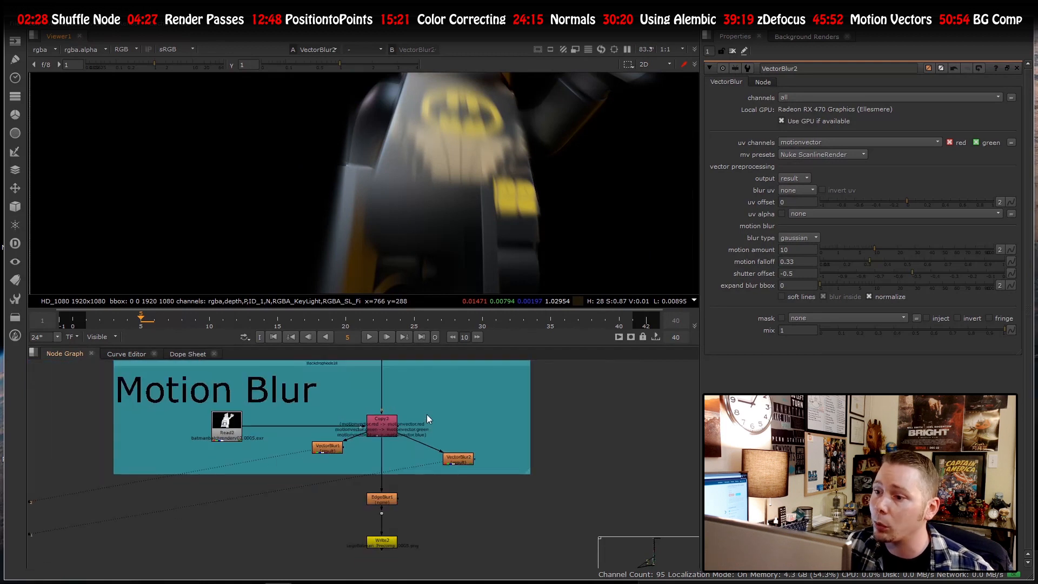
{"action": "scroll", "coordinate": [429, 414], "scroll_direction": "up", "scroll_amount": 2}
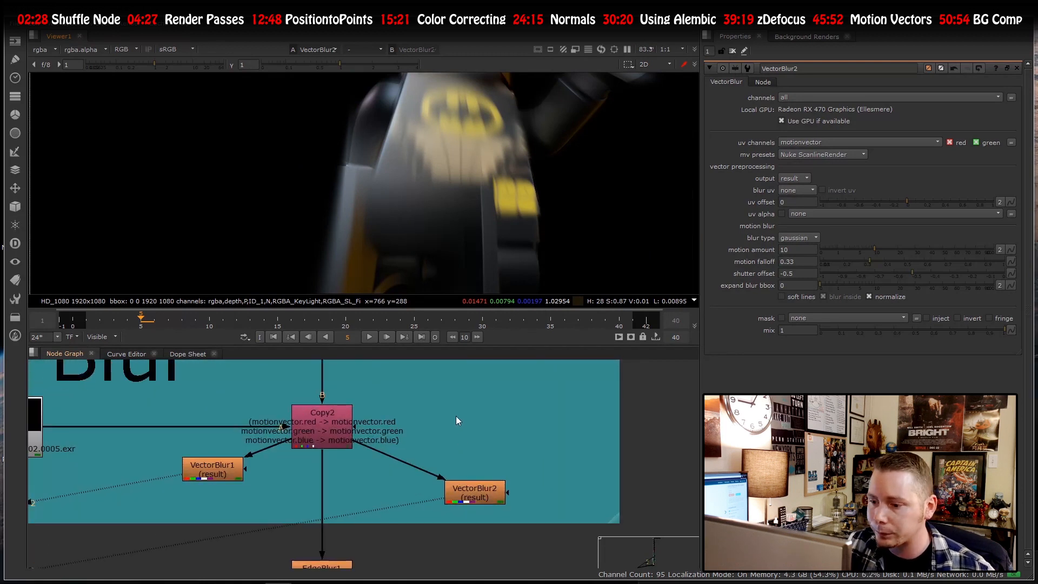
{"action": "scroll", "coordinate": [439, 423], "scroll_direction": "down", "scroll_amount": 3}
{"action": "scroll", "coordinate": [395, 447], "scroll_direction": "up", "scroll_amount": 3}
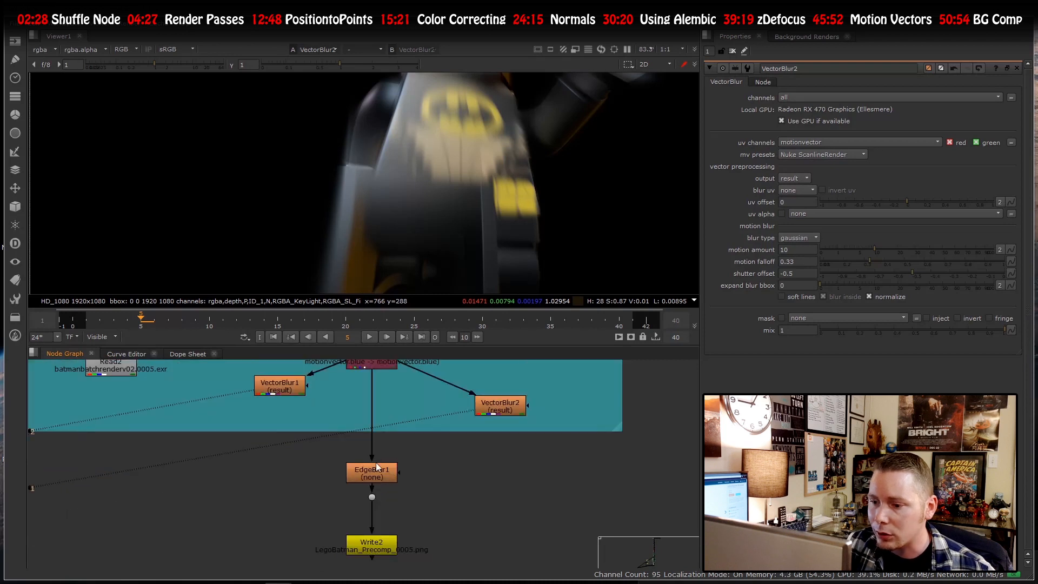
{"action": "scroll", "coordinate": [372, 454], "scroll_direction": "down", "scroll_amount": 3}
{"action": "scroll", "coordinate": [377, 453], "scroll_direction": "up", "scroll_amount": 3}
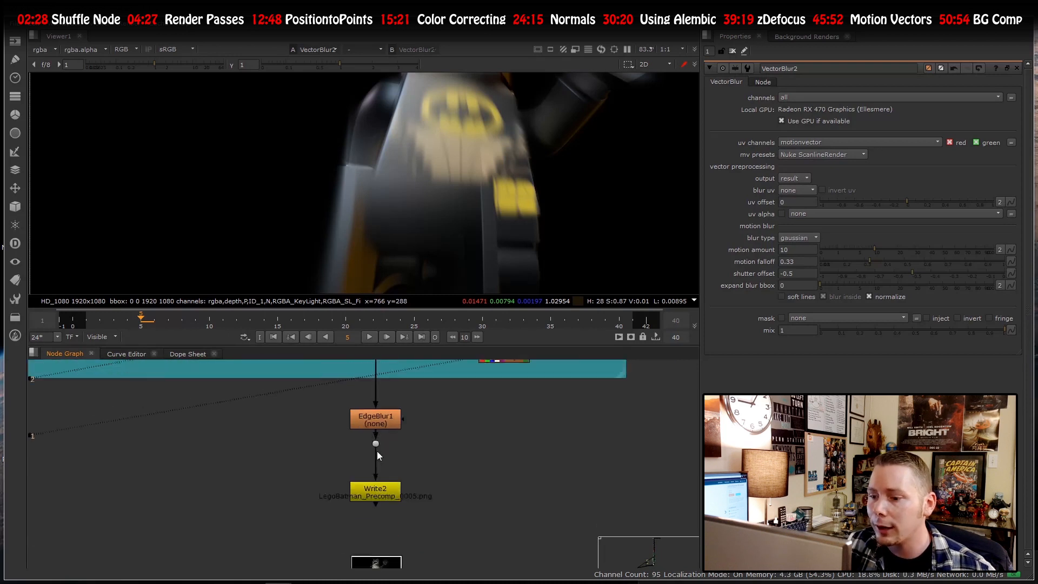
{"action": "scroll", "coordinate": [387, 427], "scroll_direction": "down", "scroll_amount": 3}
{"action": "scroll", "coordinate": [377, 497], "scroll_direction": "up", "scroll_amount": 3}
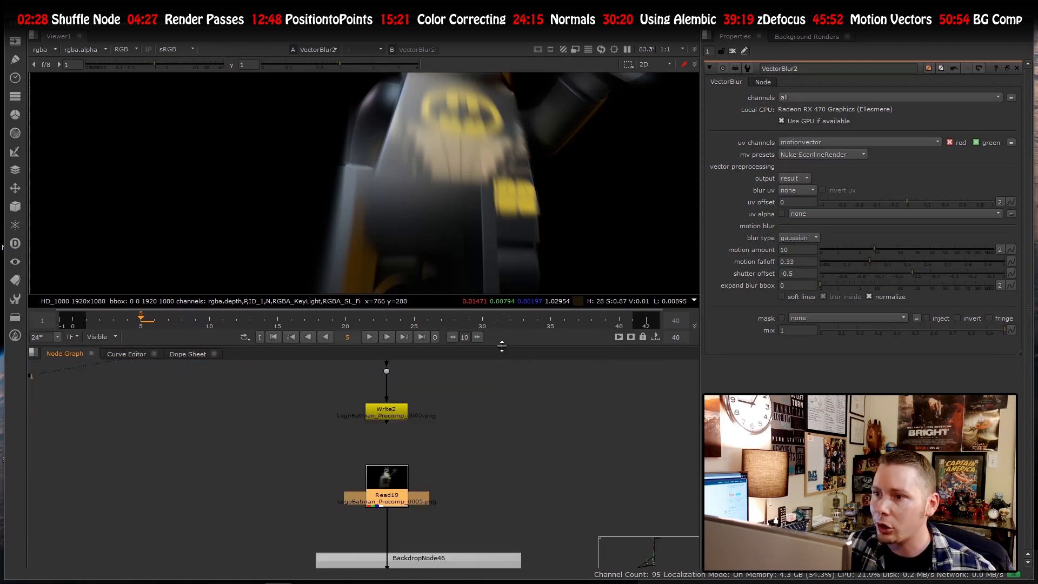
{"action": "scroll", "coordinate": [363, 180], "scroll_direction": "down", "scroll_amount": 4}
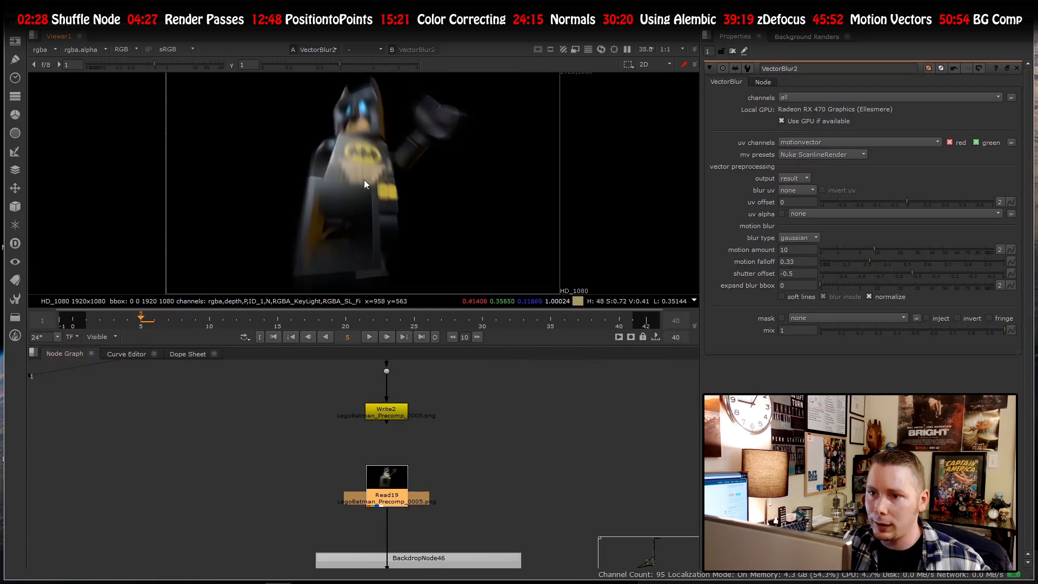
{"action": "left_click", "coordinate": [394, 409]}
{"action": "left_click", "coordinate": [390, 493]}
{"action": "key", "text": "2"}
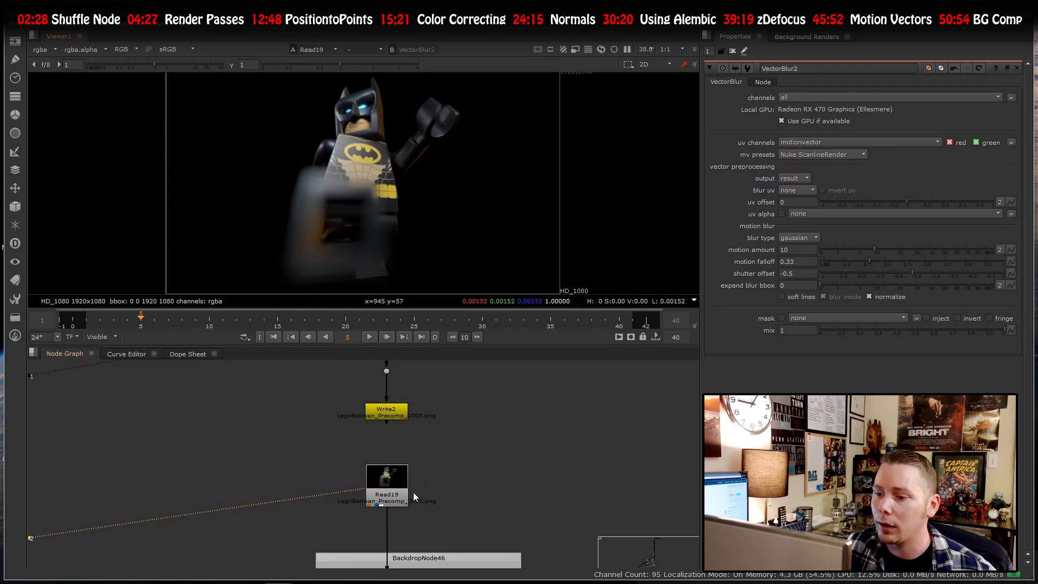
- Open the properties of Transform6 in the Post Repo backdrop and view its output
{"action": "scroll", "coordinate": [399, 473], "scroll_direction": "down", "scroll_amount": 10}
{"action": "scroll", "coordinate": [398, 480], "scroll_direction": "up", "scroll_amount": 11}
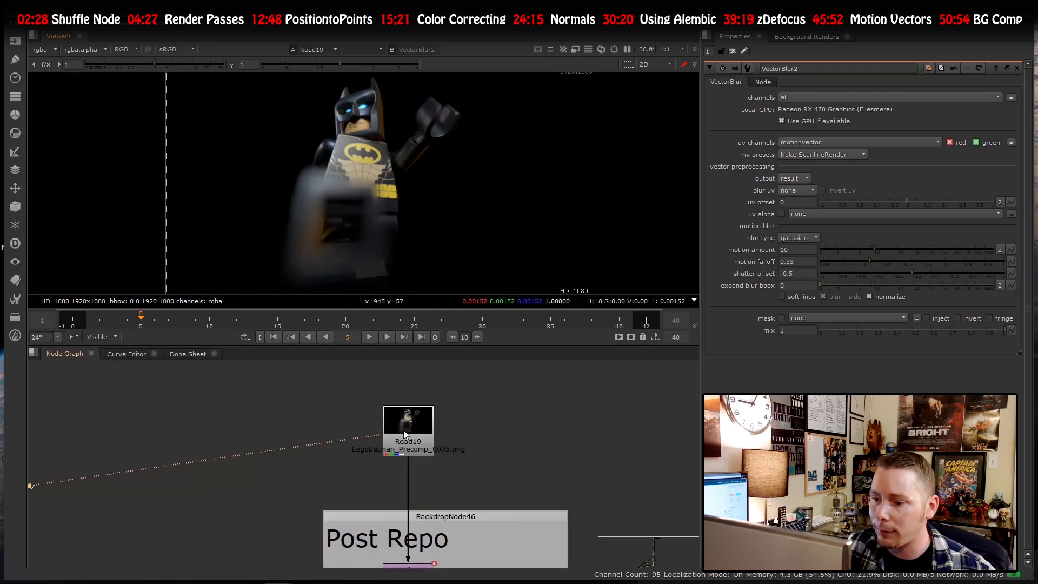
{"action": "scroll", "coordinate": [398, 469], "scroll_direction": "down", "scroll_amount": 4}
{"action": "scroll", "coordinate": [405, 518], "scroll_direction": "up", "scroll_amount": 8}
{"action": "left_click", "coordinate": [403, 524]}
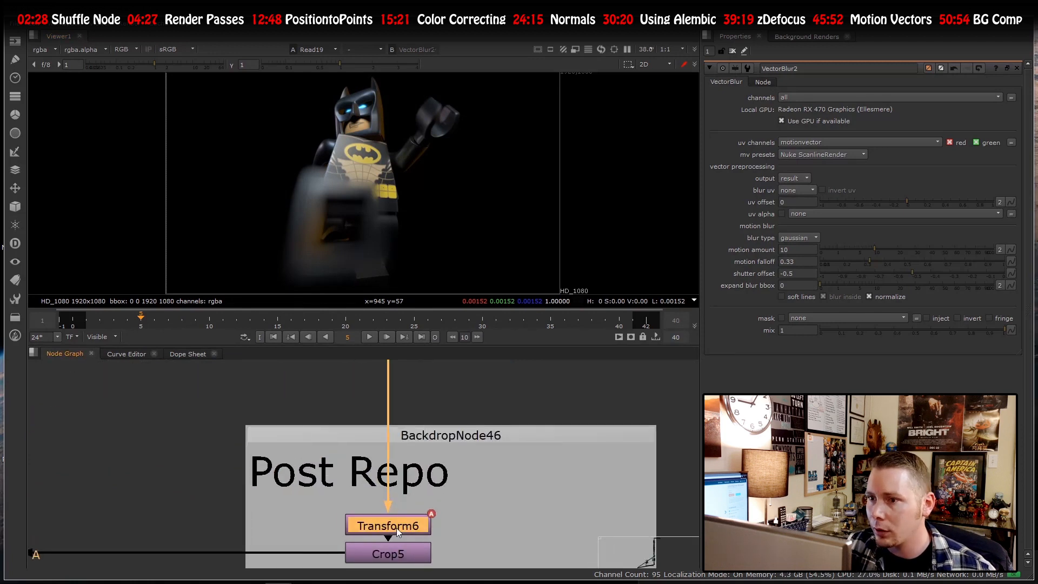
{"action": "double_click", "coordinate": [397, 527]}
{"action": "key", "text": "1"}
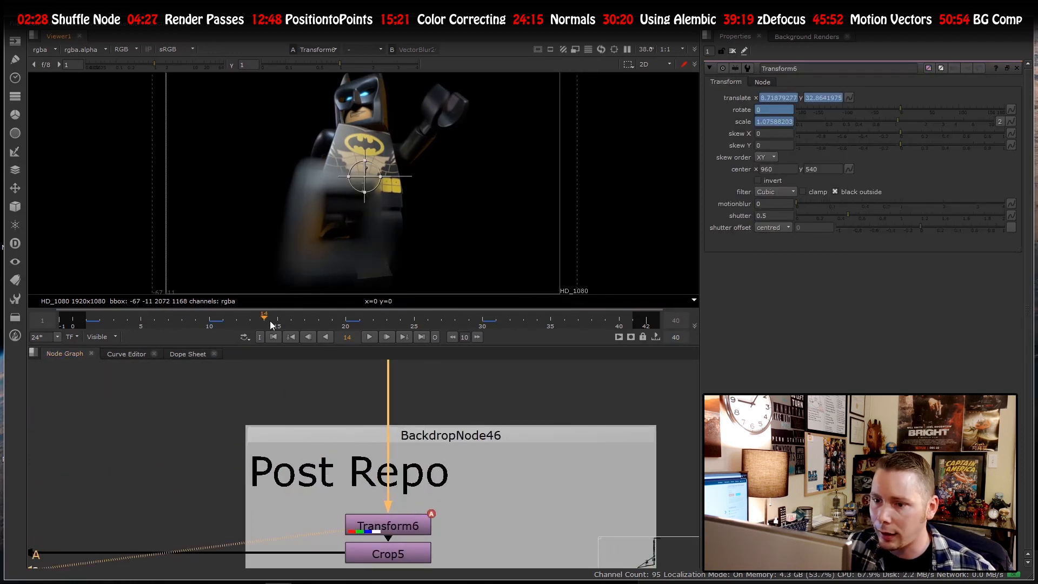
- Scrub through the shot up to frame 21 and go to frame 30 to review Transform6's animated reposition
{"action": "left_click_drag", "start_coordinate": [272, 323], "coordinate": [317, 323]}
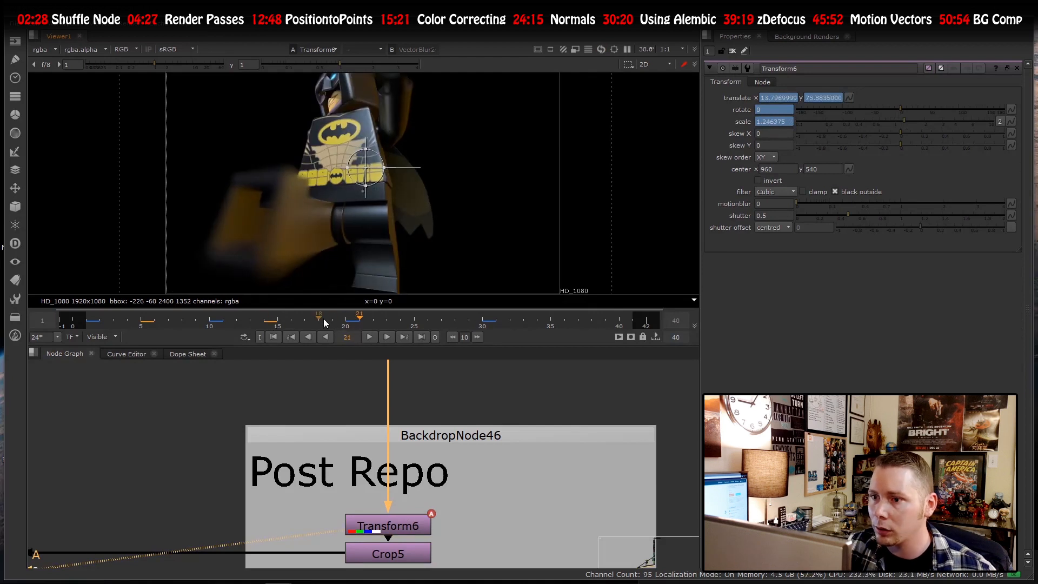
{"action": "left_click", "coordinate": [168, 320]}
{"action": "left_click_drag", "start_coordinate": [167, 317], "coordinate": [357, 326]}
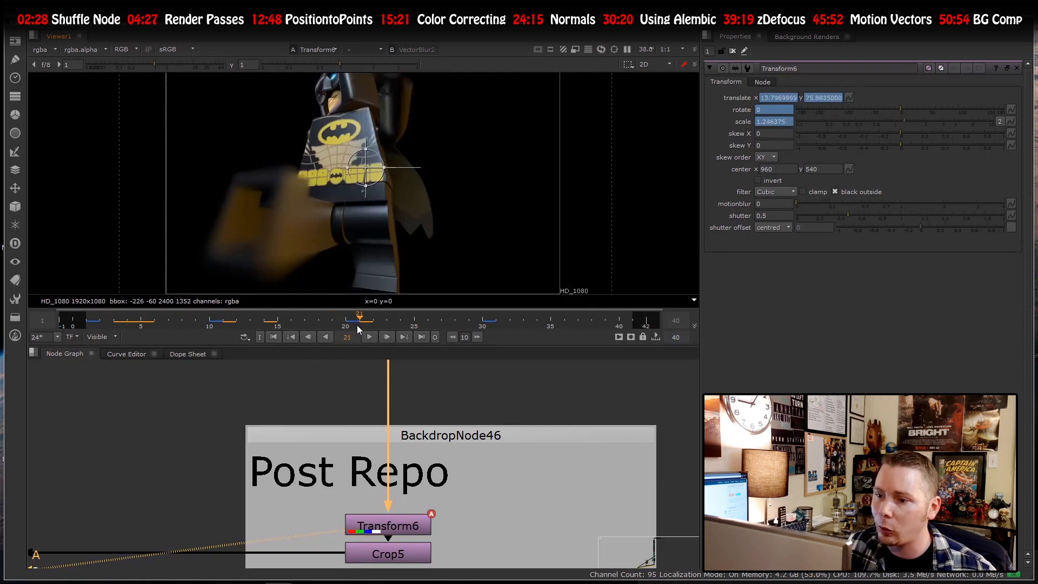
{"action": "left_click", "coordinate": [482, 324]}
- Locate the Background section of the node graph and display its orange Constant2 at full frame in the viewer
{"action": "scroll", "coordinate": [478, 480], "scroll_direction": "down", "scroll_amount": 5}
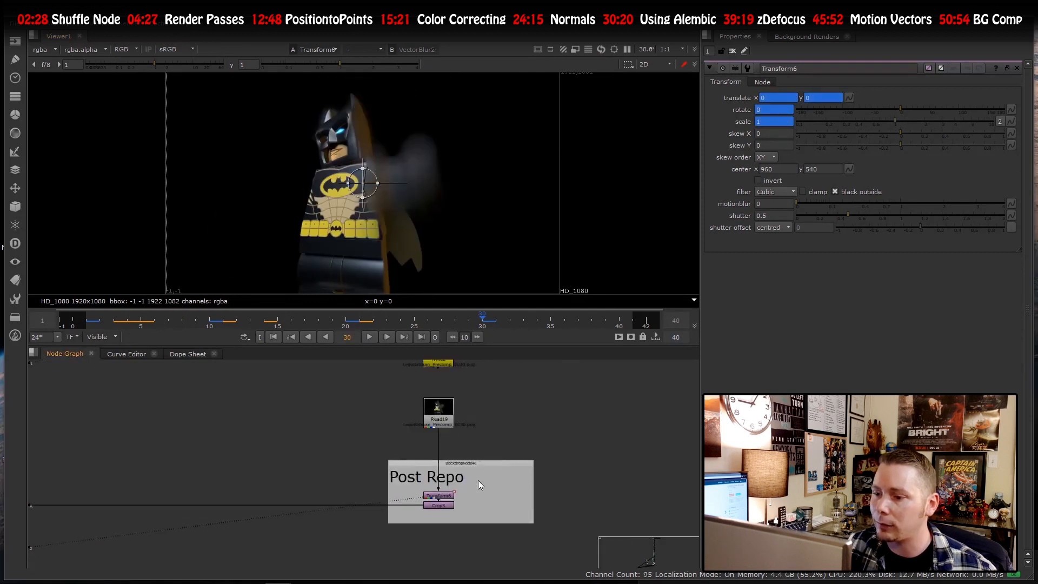
{"action": "scroll", "coordinate": [478, 480], "scroll_direction": "down", "scroll_amount": 5}
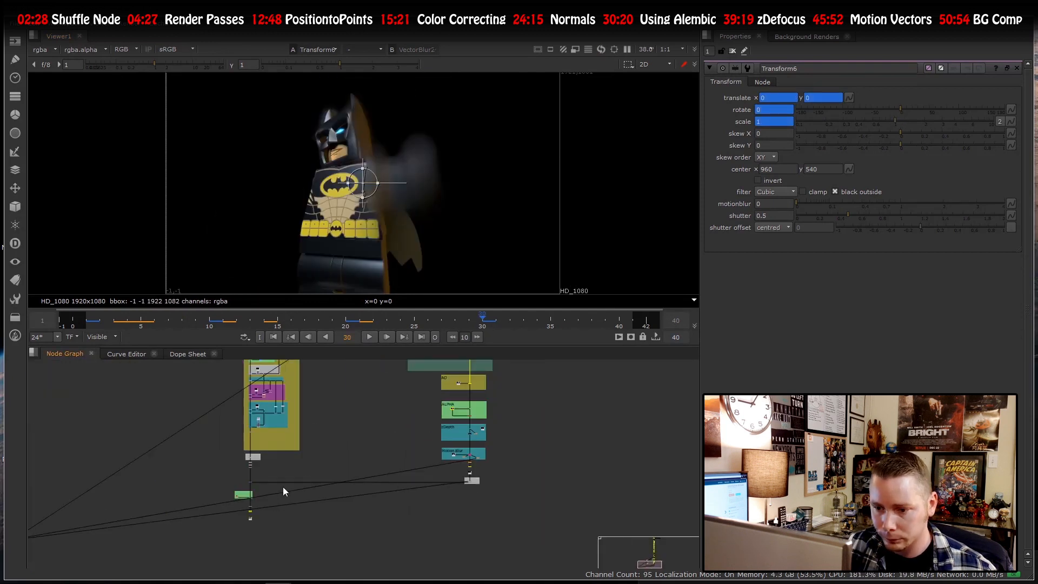
{"action": "scroll", "coordinate": [247, 459], "scroll_direction": "up", "scroll_amount": 10}
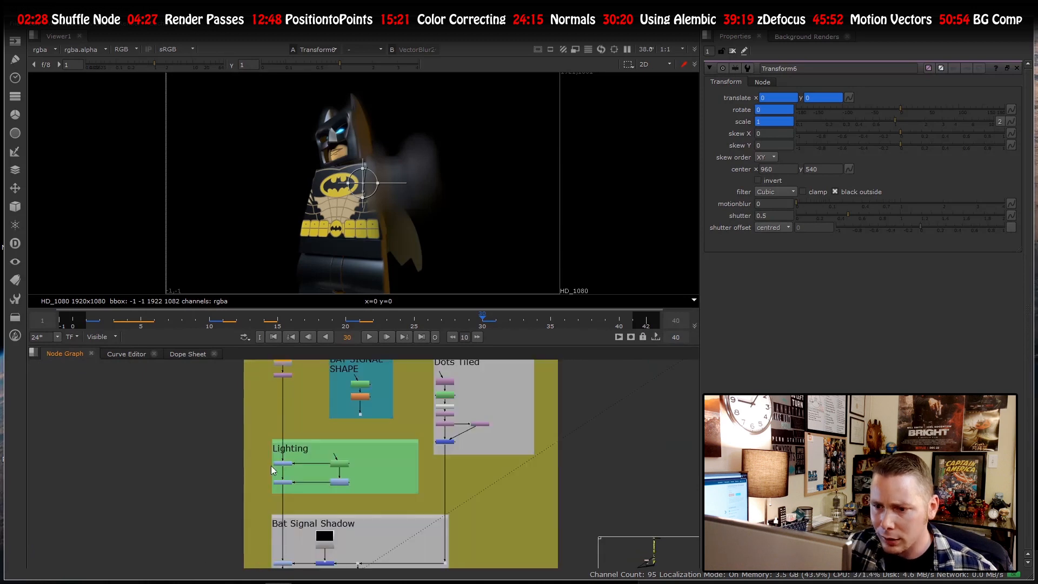
{"action": "scroll", "coordinate": [271, 466], "scroll_direction": "down", "scroll_amount": 3}
{"action": "scroll", "coordinate": [274, 394], "scroll_direction": "up", "scroll_amount": 8}
{"action": "left_click", "coordinate": [265, 427], "text": "ctrl+shift"}
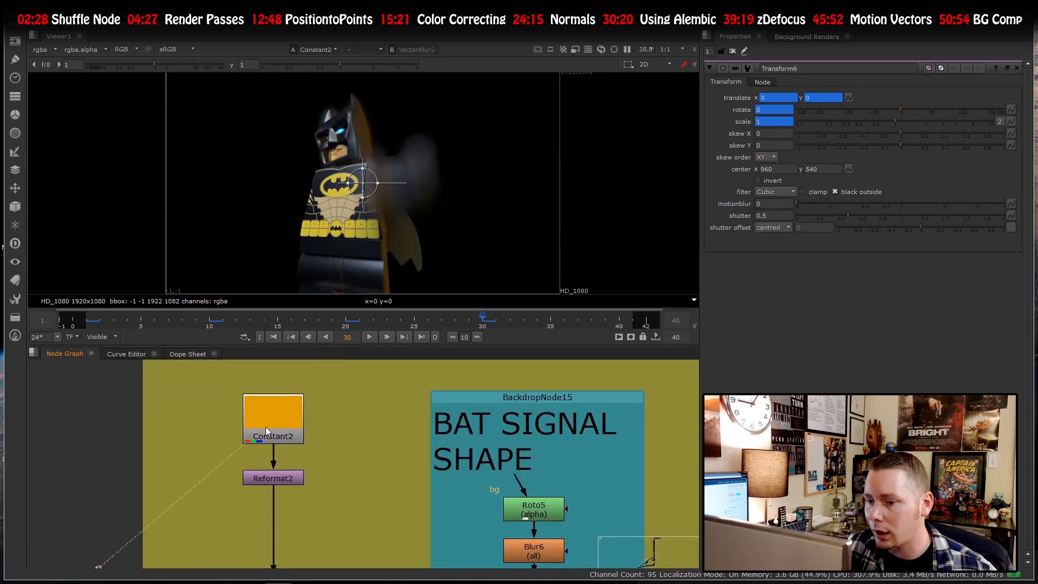
{"action": "scroll", "coordinate": [259, 218], "scroll_direction": "down", "scroll_amount": 5}
{"action": "middle_click_drag", "start_coordinate": [277, 206], "coordinate": [420, 147]}
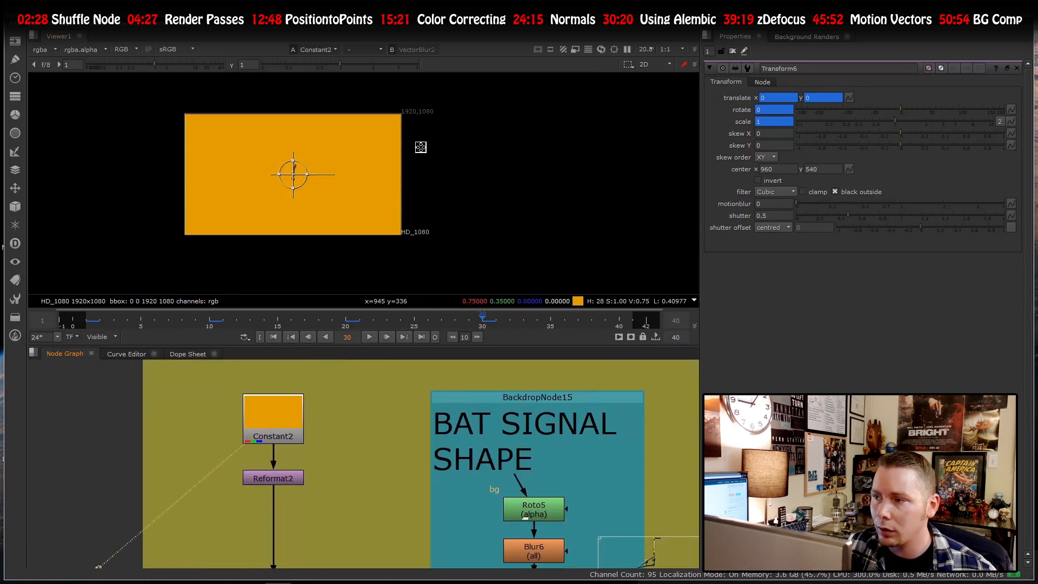
- Close the Transform6 properties and view the finished composite from Read4 below the Vignette backdrop
{"action": "left_click", "coordinate": [1016, 68]}
{"action": "scroll", "coordinate": [436, 480], "scroll_direction": "down", "scroll_amount": 5}
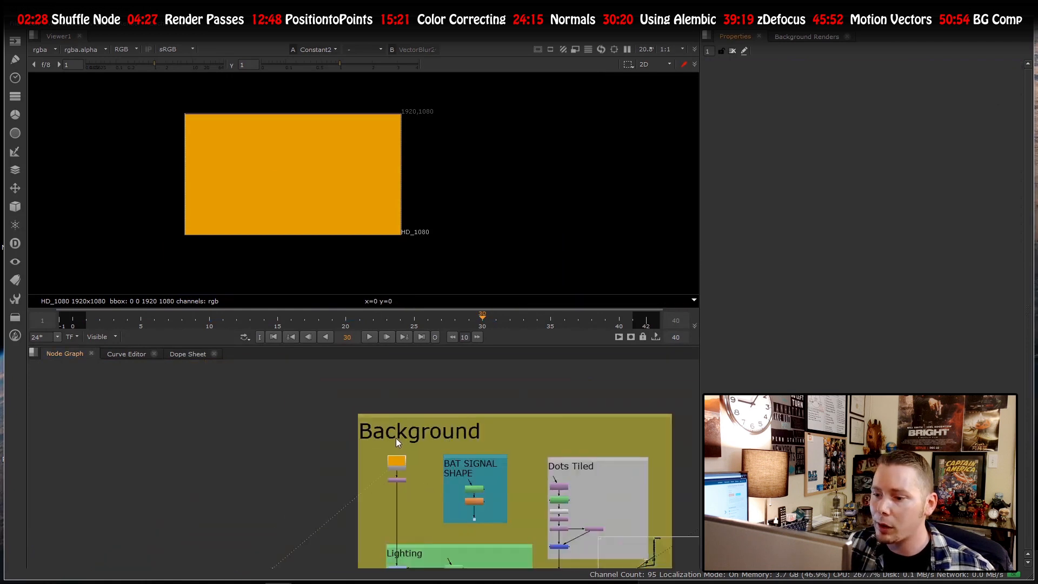
{"action": "scroll", "coordinate": [396, 414], "scroll_direction": "down", "scroll_amount": 5}
{"action": "scroll", "coordinate": [407, 492], "scroll_direction": "up", "scroll_amount": 8}
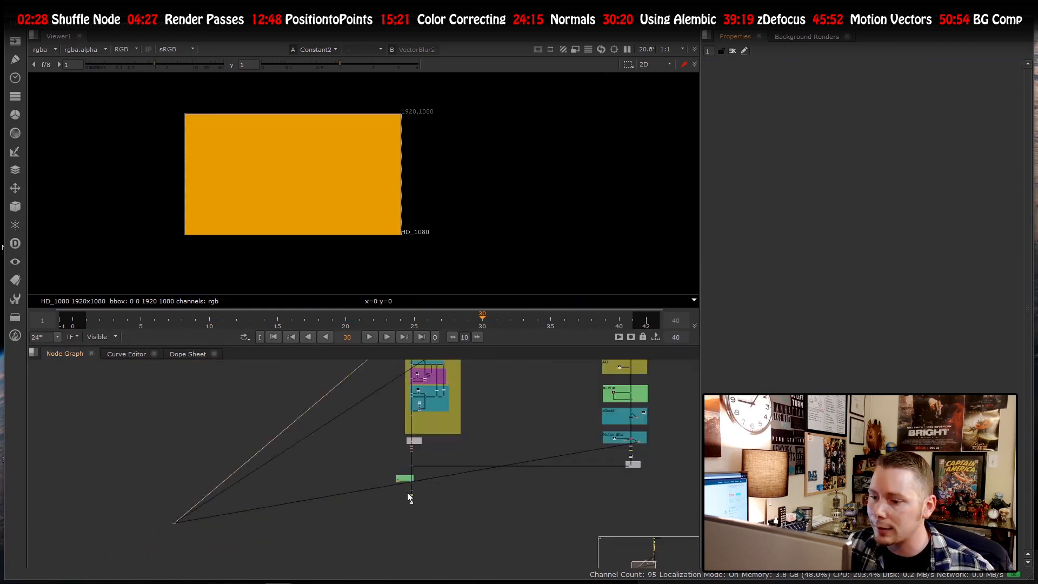
{"action": "scroll", "coordinate": [426, 535], "scroll_direction": "up", "scroll_amount": 3}
{"action": "left_click", "coordinate": [403, 538]}
{"action": "key", "text": "1"}
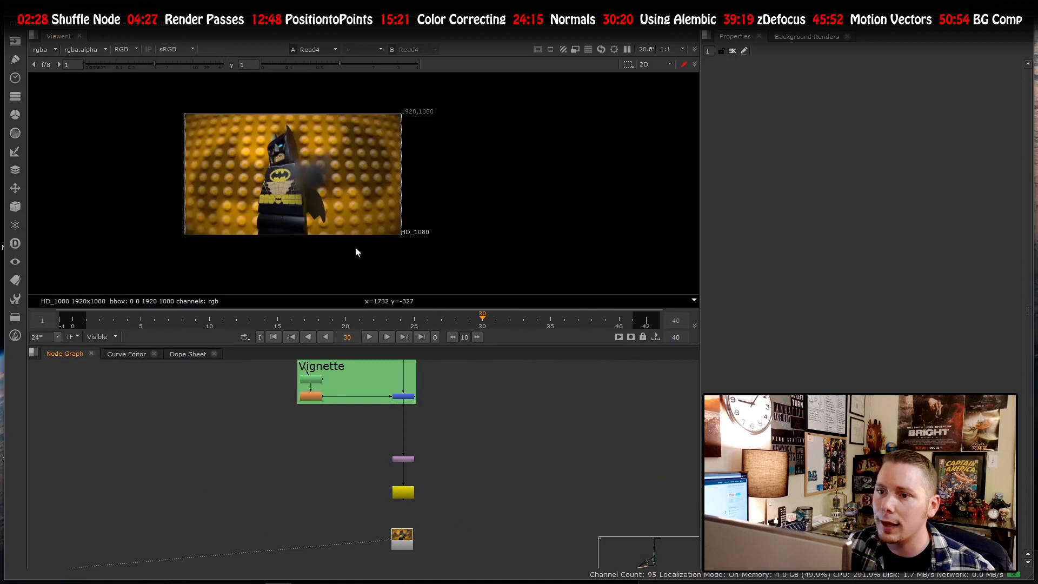
{"action": "scroll", "coordinate": [244, 144], "scroll_direction": "up", "scroll_amount": 4}
{"action": "scroll", "coordinate": [348, 491], "scroll_direction": "down", "scroll_amount": 4}
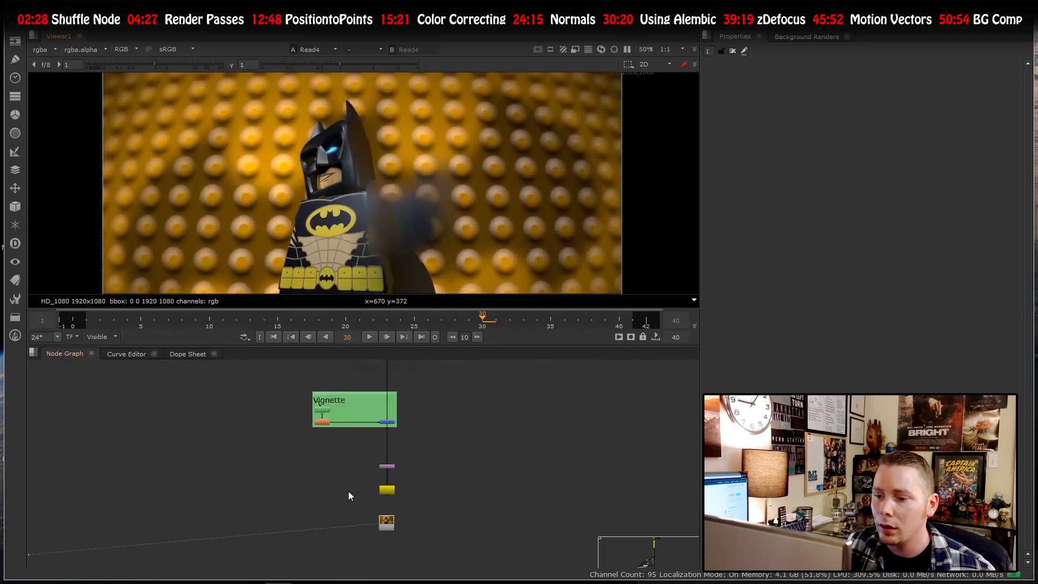
- Return to the start of the Background section and view Constant2, followed by the Reformat2 output
{"action": "scroll", "coordinate": [355, 452], "scroll_direction": "down", "scroll_amount": 3}
{"action": "scroll", "coordinate": [324, 481], "scroll_direction": "up", "scroll_amount": 6}
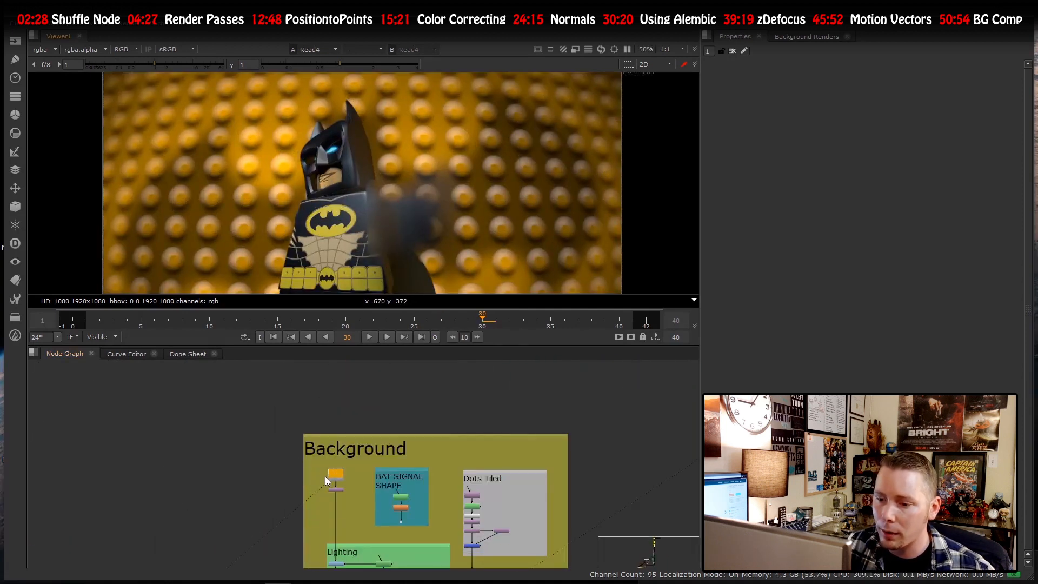
{"action": "left_click", "coordinate": [335, 476]}
{"action": "key", "text": "1"}
{"action": "scroll", "coordinate": [333, 500], "scroll_direction": "up", "scroll_amount": 4}
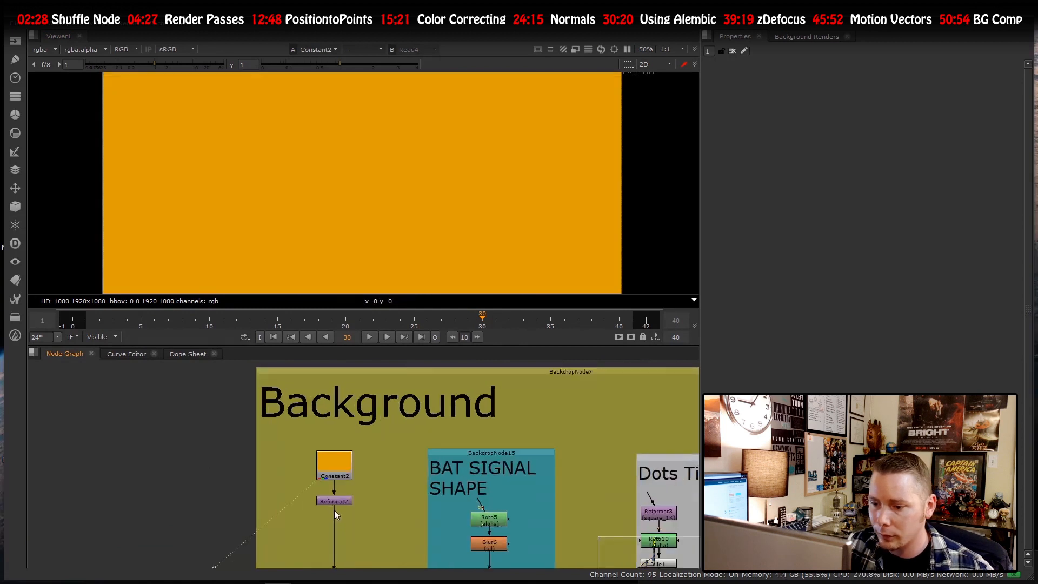
{"action": "left_click", "coordinate": [331, 491]}
{"action": "key", "text": "1"}
{"action": "scroll", "coordinate": [310, 442], "scroll_direction": "down", "scroll_amount": 5}
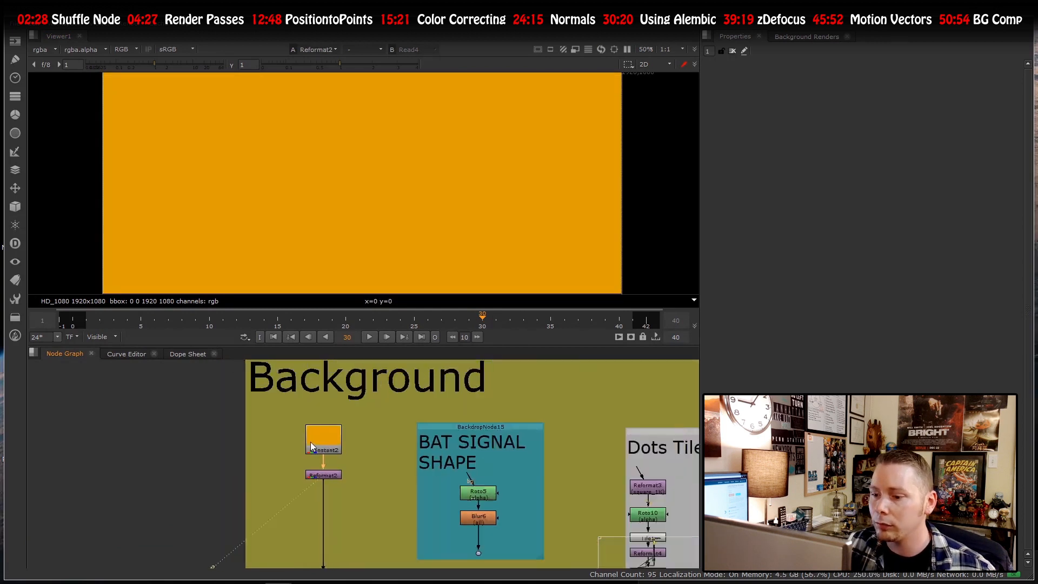
- Open the Roto2 mask in the Lighting backdrop and view the Grade5 output with the roto shape overlaid
{"action": "scroll", "coordinate": [308, 431], "scroll_direction": "down", "scroll_amount": 3}
{"action": "scroll", "coordinate": [326, 492], "scroll_direction": "up", "scroll_amount": 9}
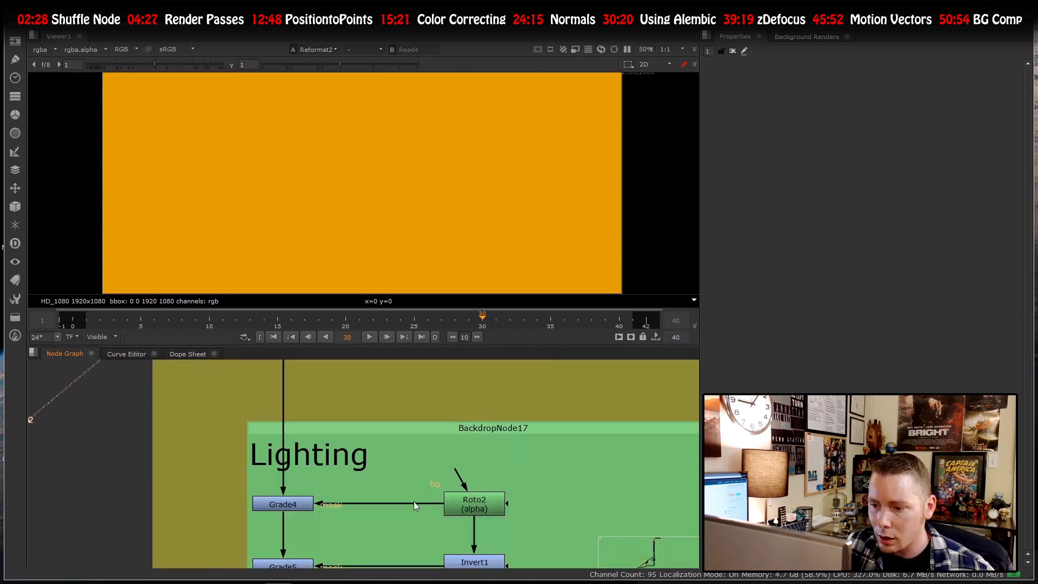
{"action": "scroll", "coordinate": [413, 501], "scroll_direction": "down", "scroll_amount": 2}
{"action": "double_click", "coordinate": [444, 495]}
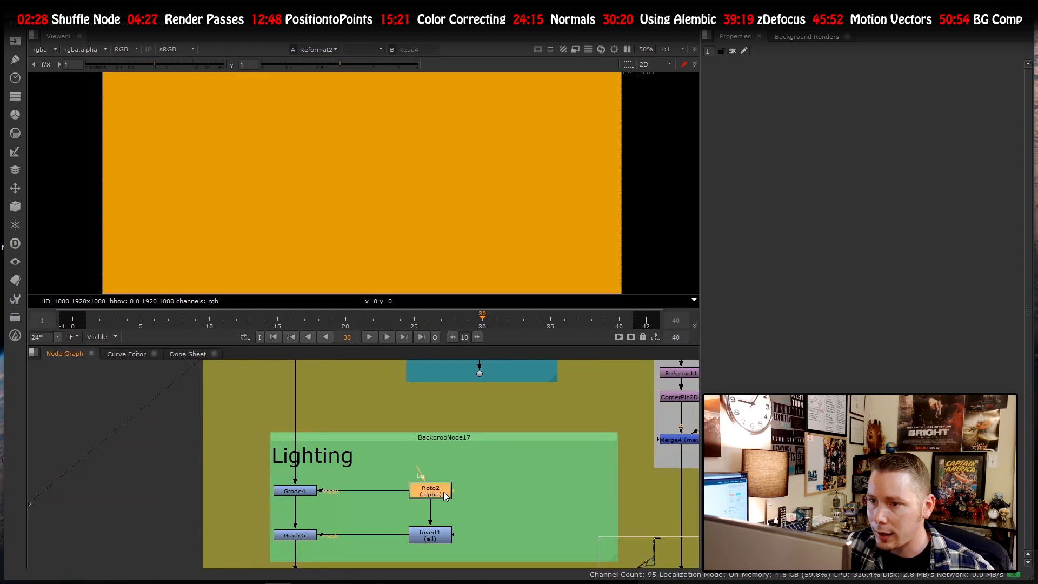
{"action": "left_click", "coordinate": [293, 535]}
{"action": "key", "text": "1"}
{"action": "scroll", "coordinate": [394, 219], "scroll_direction": "down", "scroll_amount": 5}
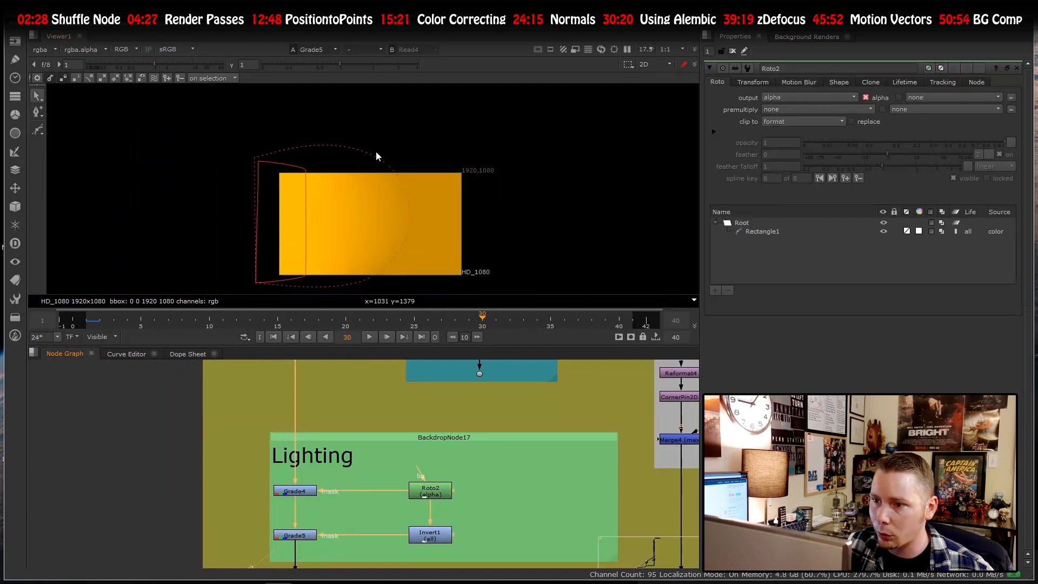
- Look over the Bat Signal Shadow, Circles and Shadows backdrops and open Roto5 in the Bat Signal Shape backdrop
{"action": "scroll", "coordinate": [434, 435], "scroll_direction": "down", "scroll_amount": 4}
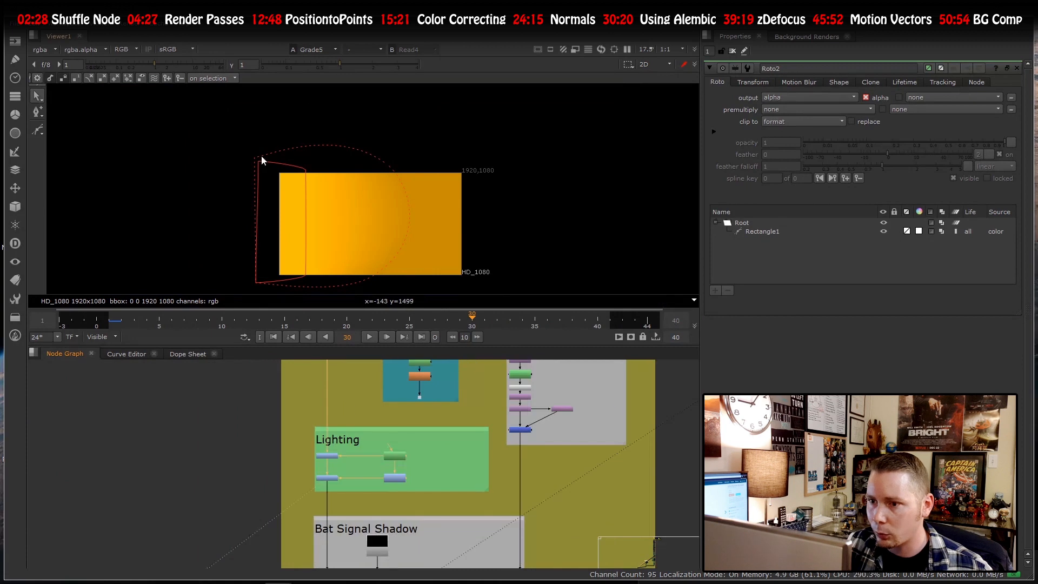
{"action": "scroll", "coordinate": [411, 408], "scroll_direction": "down", "scroll_amount": 4}
{"action": "scroll", "coordinate": [351, 481], "scroll_direction": "up", "scroll_amount": 6}
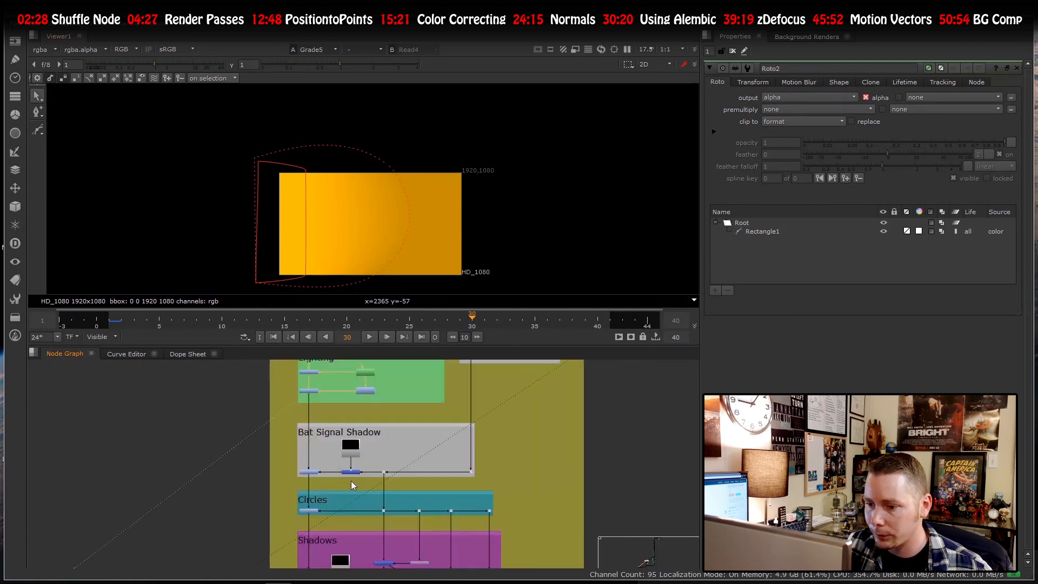
{"action": "scroll", "coordinate": [281, 464], "scroll_direction": "down", "scroll_amount": 8}
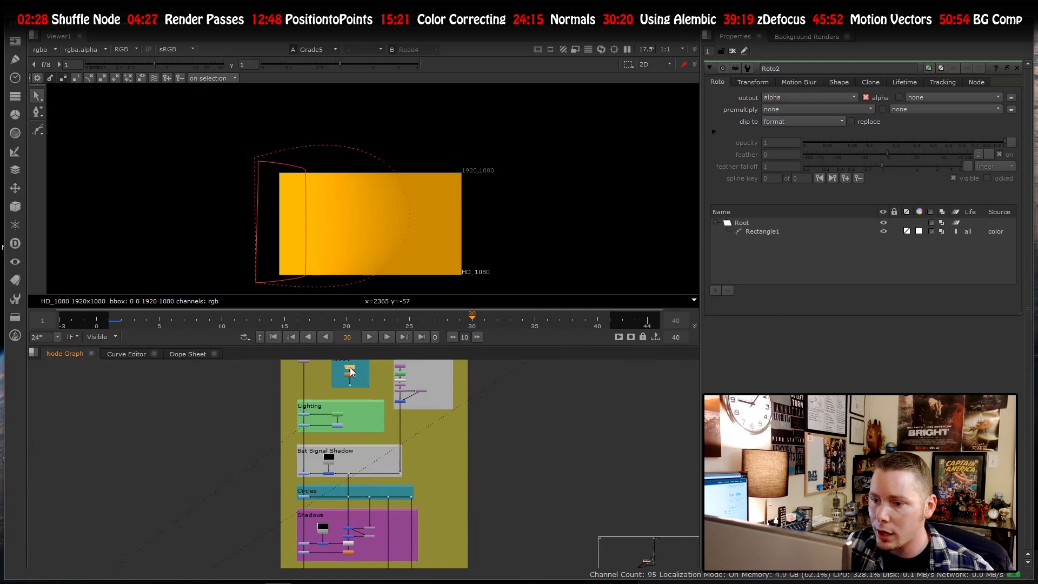
{"action": "double_click", "coordinate": [349, 368]}
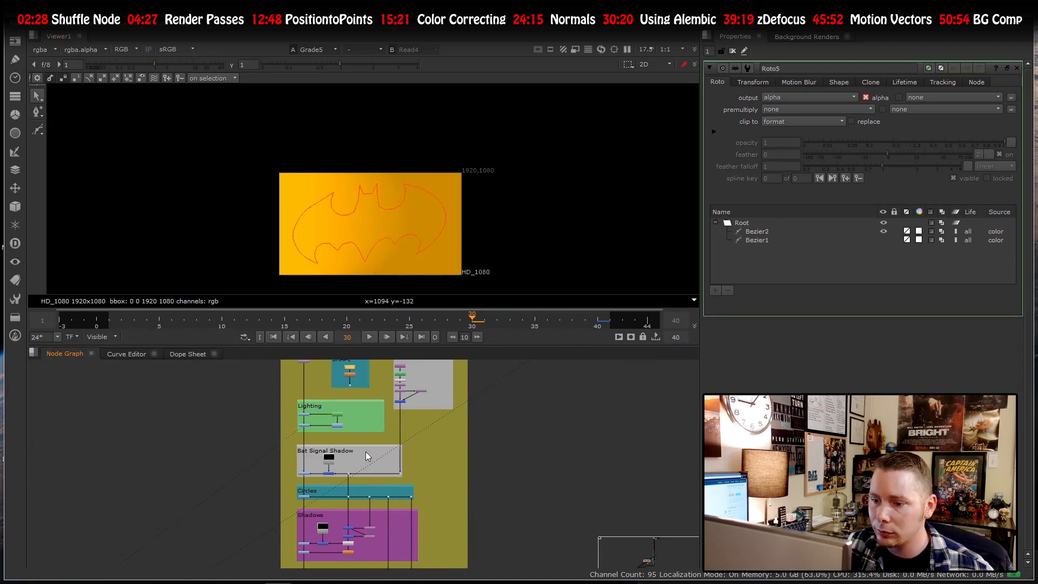
- View the Roto10 output in the Dots Tiled backdrop and open its properties to inspect the ellipse shape
{"action": "scroll", "coordinate": [339, 453], "scroll_direction": "up", "scroll_amount": 4}
{"action": "scroll", "coordinate": [339, 449], "scroll_direction": "down", "scroll_amount": 3}
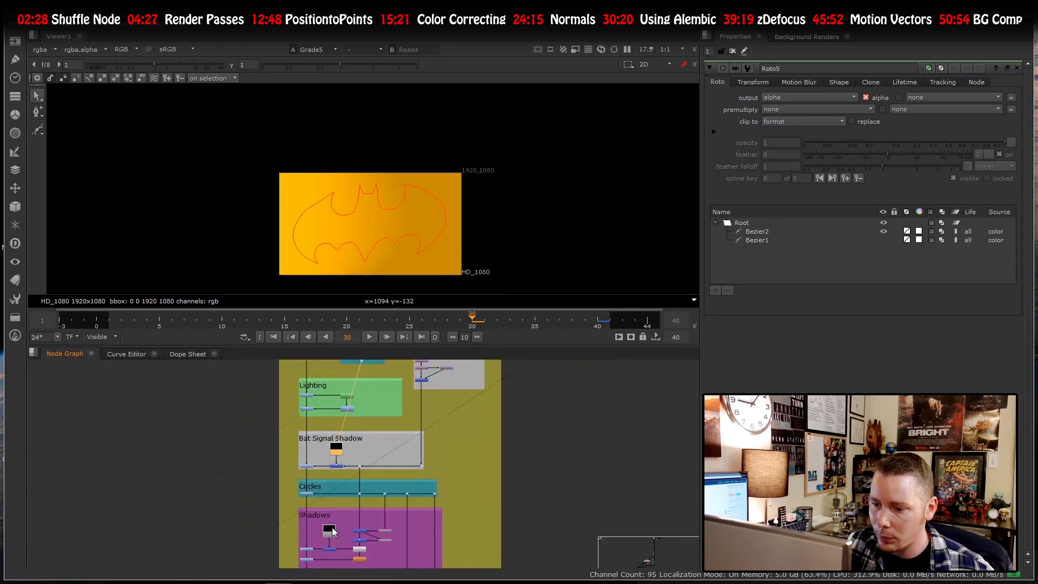
{"action": "scroll", "coordinate": [357, 473], "scroll_direction": "down", "scroll_amount": 2}
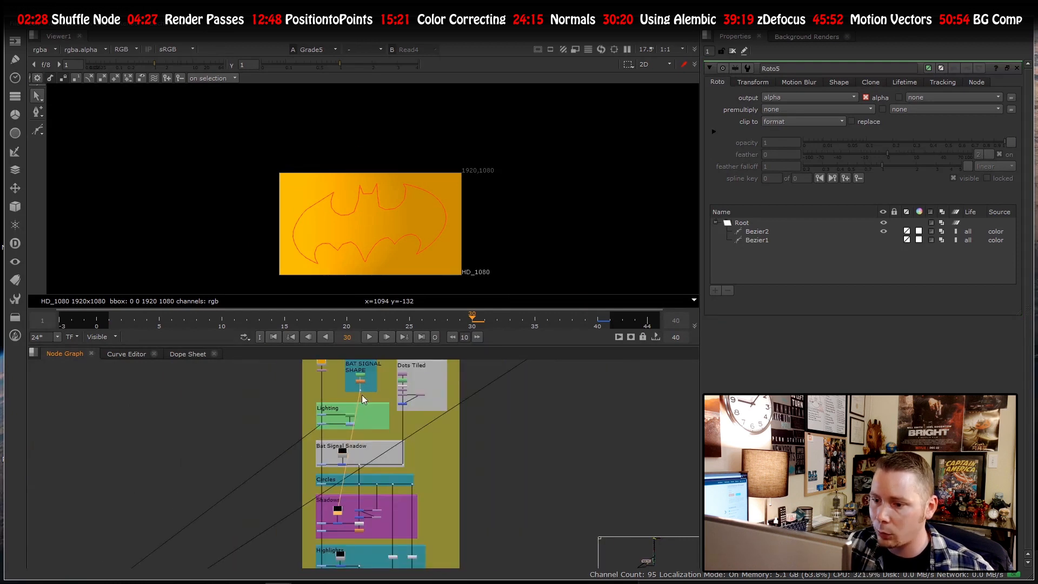
{"action": "scroll", "coordinate": [325, 482], "scroll_direction": "up", "scroll_amount": 5}
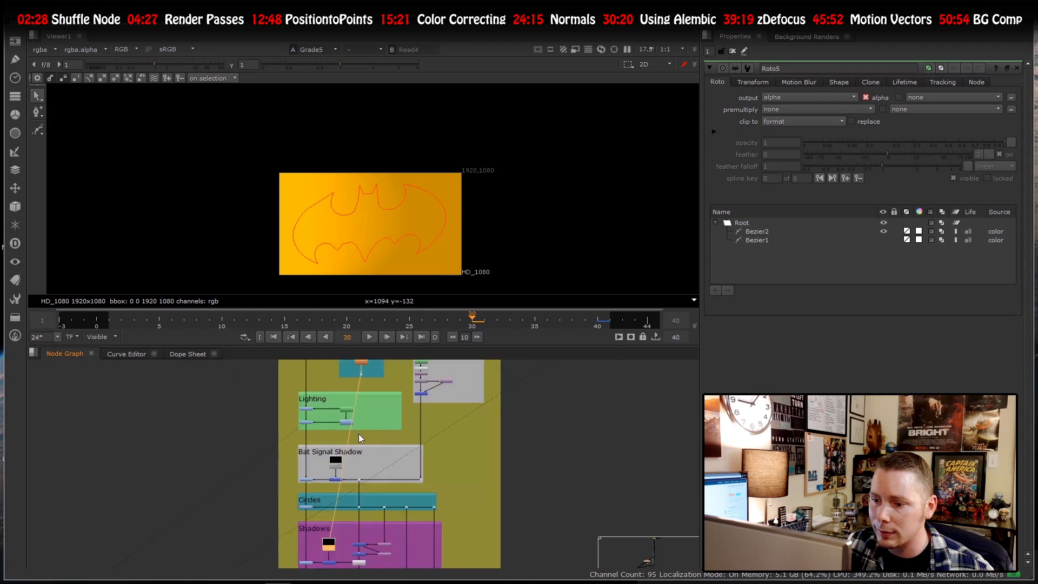
{"action": "scroll", "coordinate": [421, 417], "scroll_direction": "down", "scroll_amount": 4}
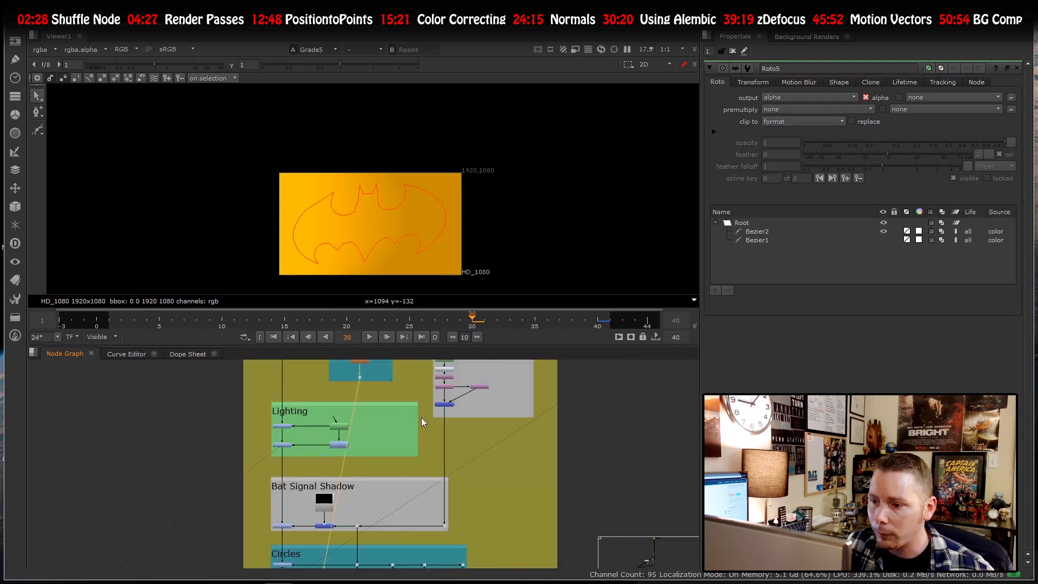
{"action": "scroll", "coordinate": [442, 368], "scroll_direction": "up", "scroll_amount": 4}
{"action": "scroll", "coordinate": [439, 430], "scroll_direction": "up", "scroll_amount": 3}
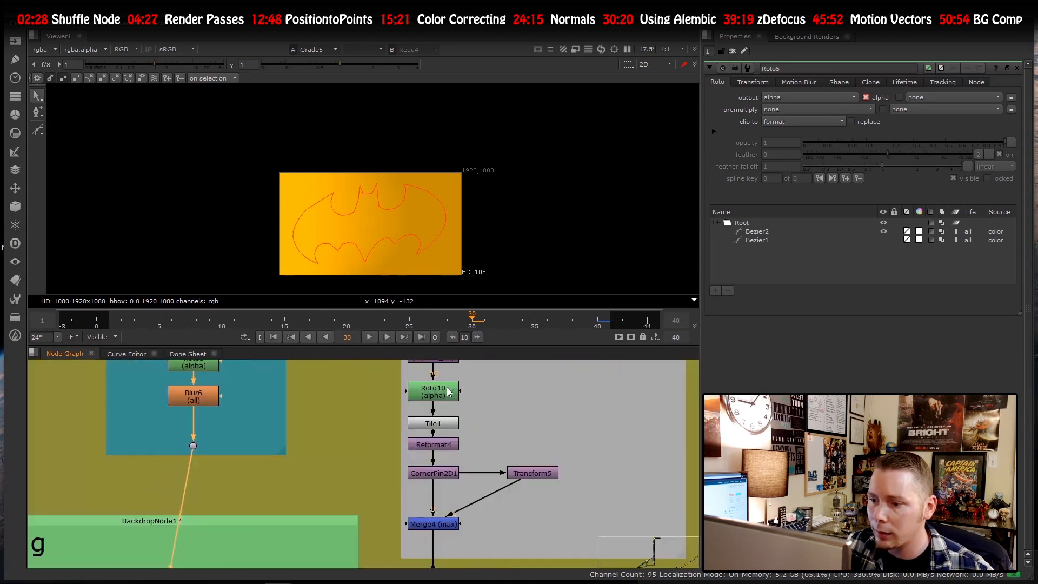
{"action": "left_click", "coordinate": [446, 393]}
{"action": "key", "text": "1"}
{"action": "double_click", "coordinate": [446, 393]}
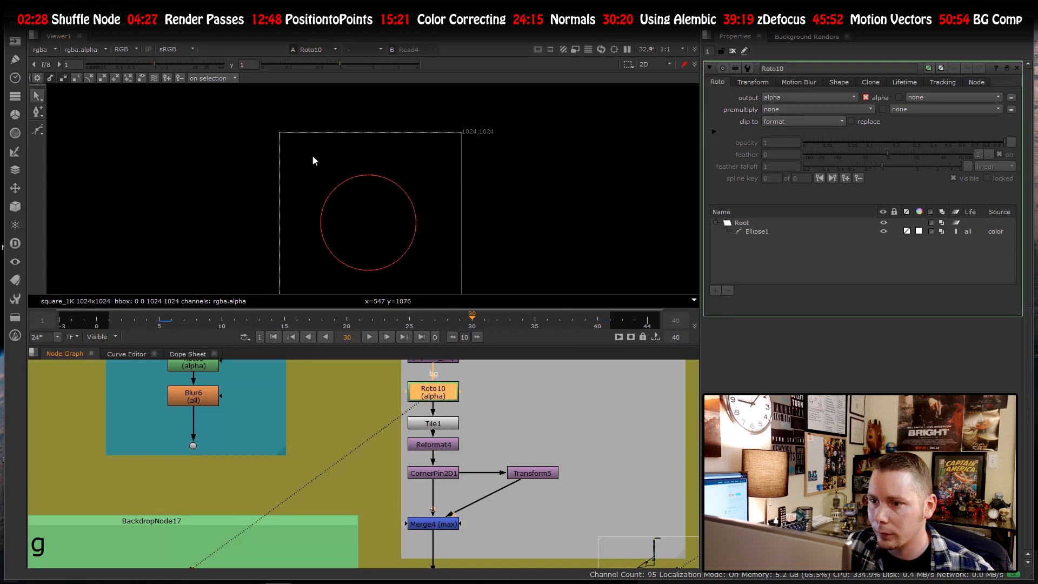
{"action": "scroll", "coordinate": [324, 170], "scroll_direction": "up", "scroll_amount": 2}
{"action": "scroll", "coordinate": [403, 181], "scroll_direction": "down", "scroll_amount": 2}
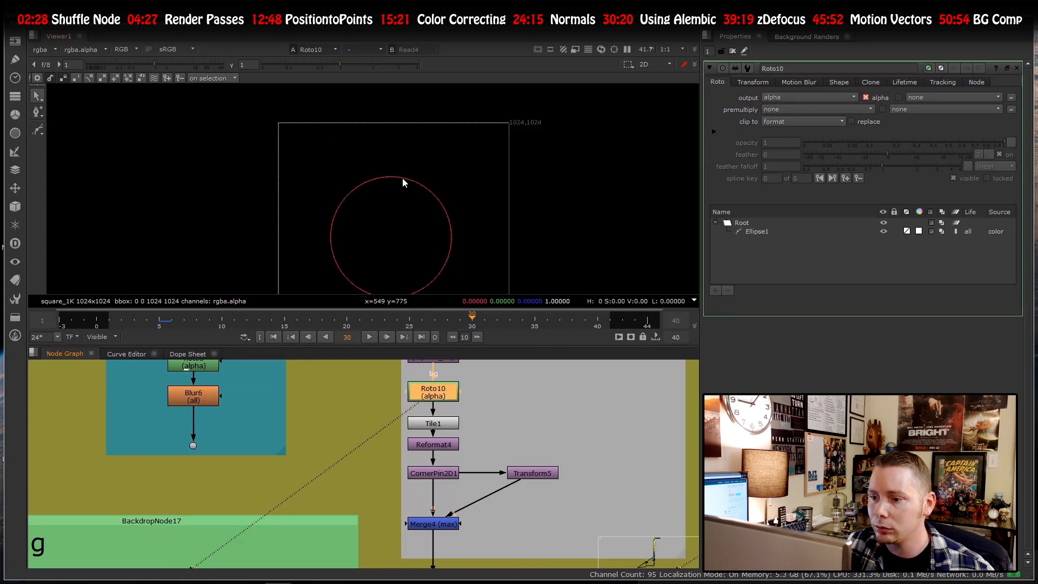
- Check the Reformat3 and Reformat4 nodes around Roto10, and view the Tile1 output in the alpha channel
{"action": "left_click", "coordinate": [449, 443]}
{"action": "scroll", "coordinate": [397, 489], "scroll_direction": "down", "scroll_amount": 2}
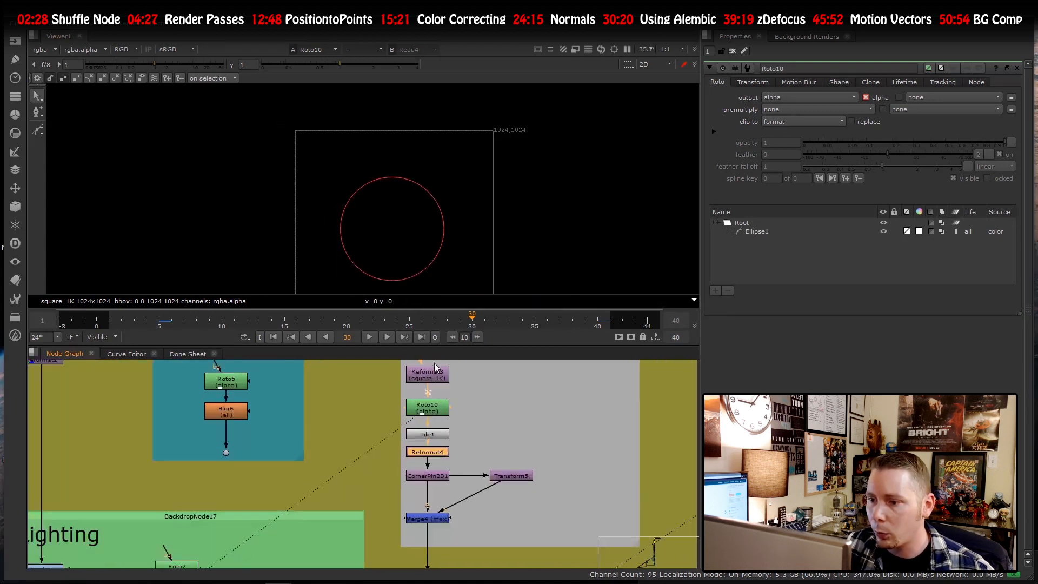
{"action": "scroll", "coordinate": [435, 367], "scroll_direction": "up", "scroll_amount": 2}
{"action": "left_click", "coordinate": [441, 382]}
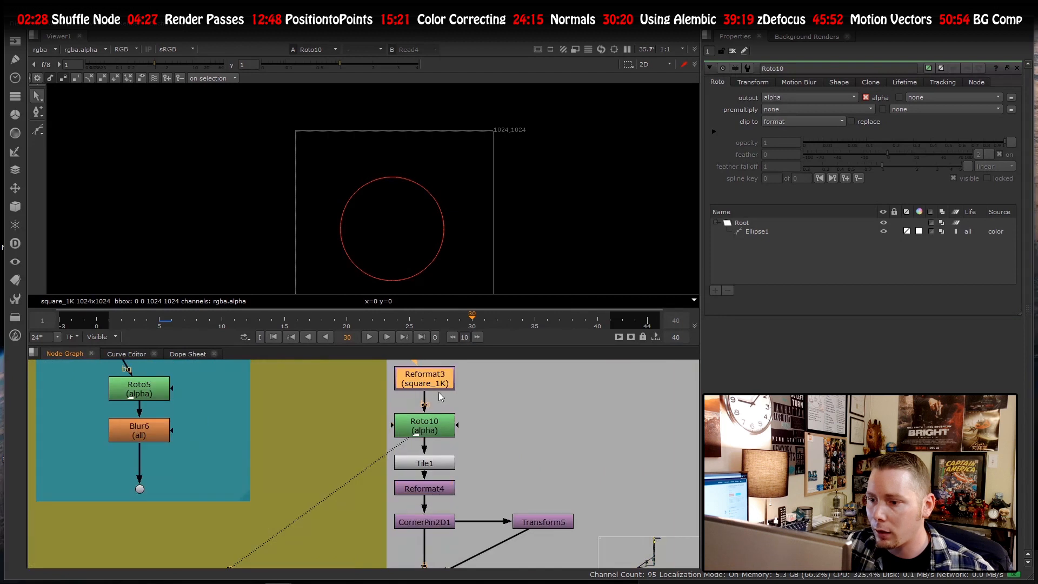
{"action": "left_click", "coordinate": [422, 464]}
{"action": "key", "text": "1"}
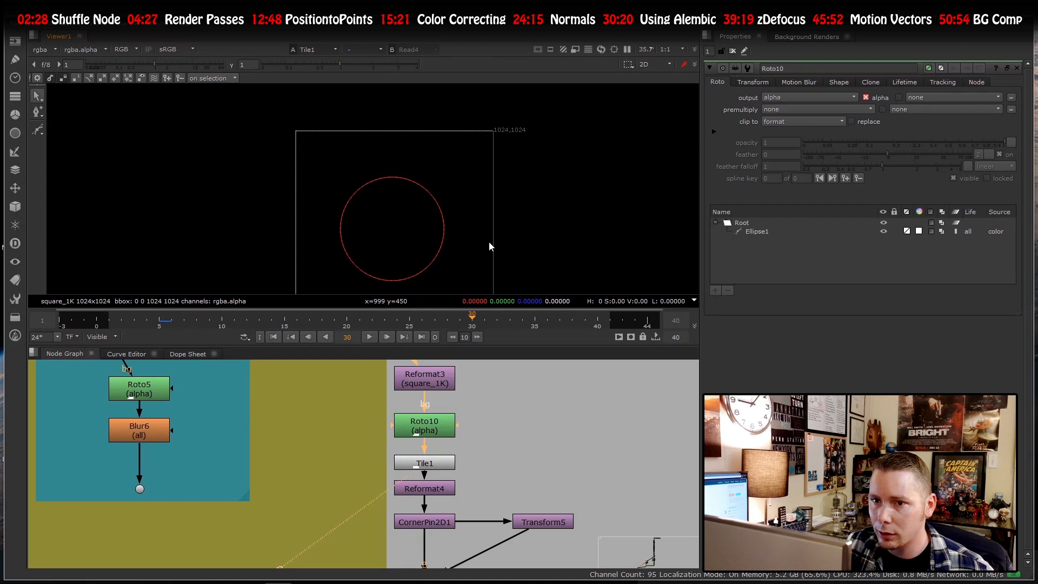
{"action": "scroll", "coordinate": [481, 138], "scroll_direction": "down", "scroll_amount": 2}
{"action": "scroll", "coordinate": [484, 179], "scroll_direction": "up", "scroll_amount": 2}
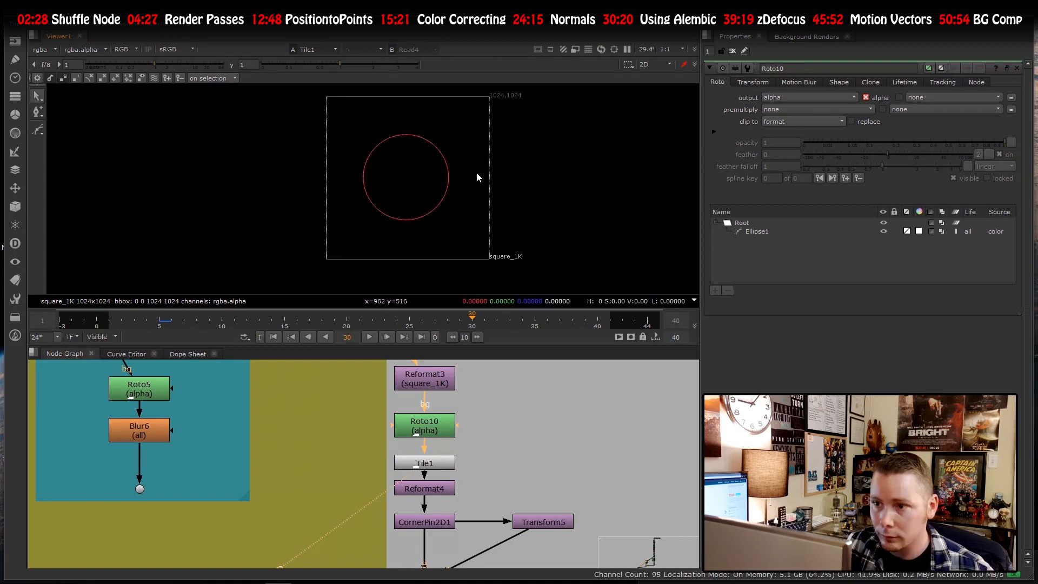
{"action": "scroll", "coordinate": [472, 155], "scroll_direction": "up", "scroll_amount": 2}
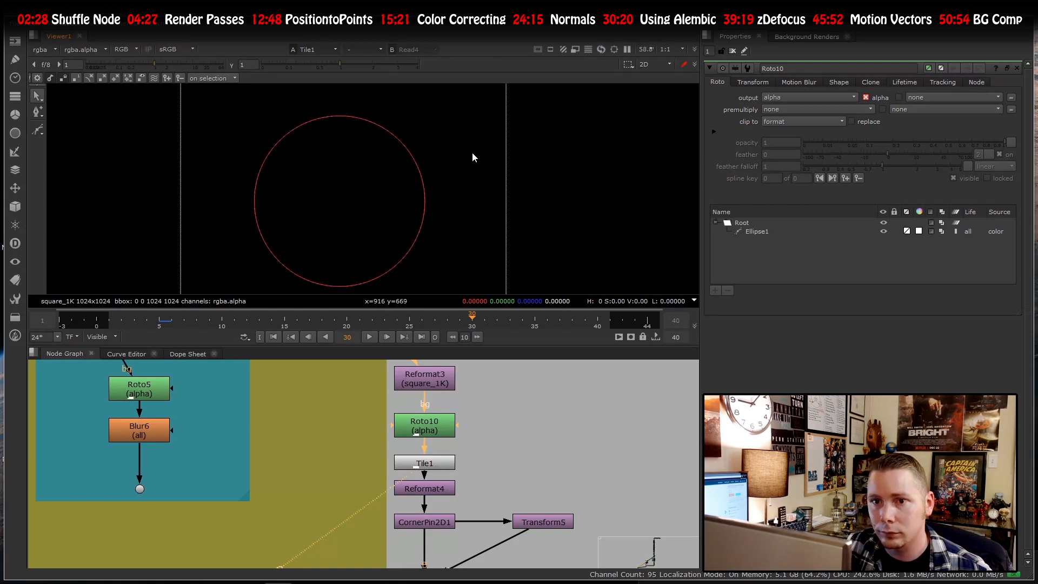
{"action": "left_click", "coordinate": [124, 52]}
{"action": "left_click", "coordinate": [131, 102]}
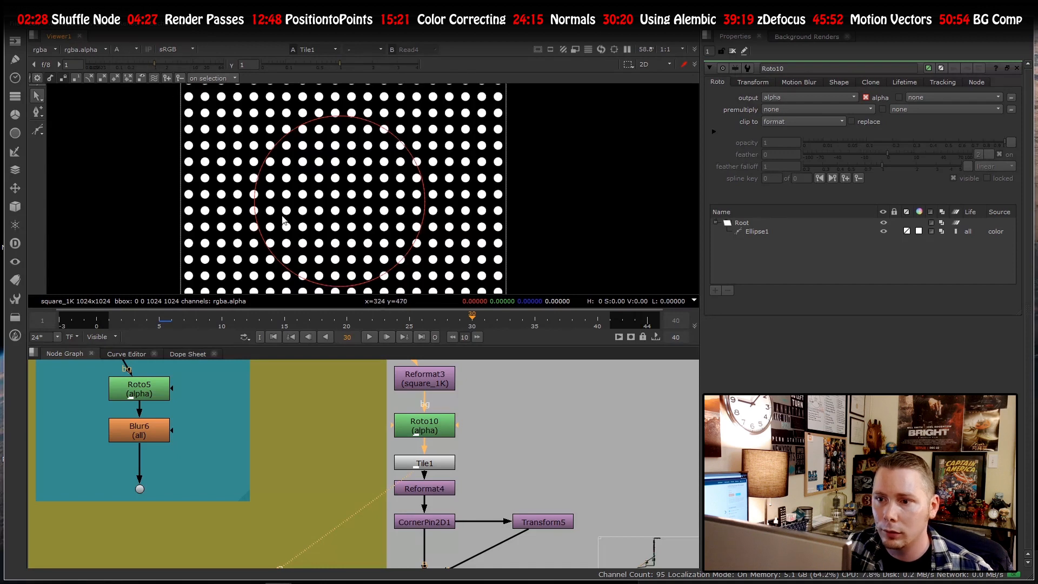
- View the Reformat4 output, open its properties, and switch the display between RGB and alpha to compare the tiled dots
{"action": "scroll", "coordinate": [283, 219], "scroll_direction": "down", "scroll_amount": 3}
{"action": "scroll", "coordinate": [435, 458], "scroll_direction": "down", "scroll_amount": 3}
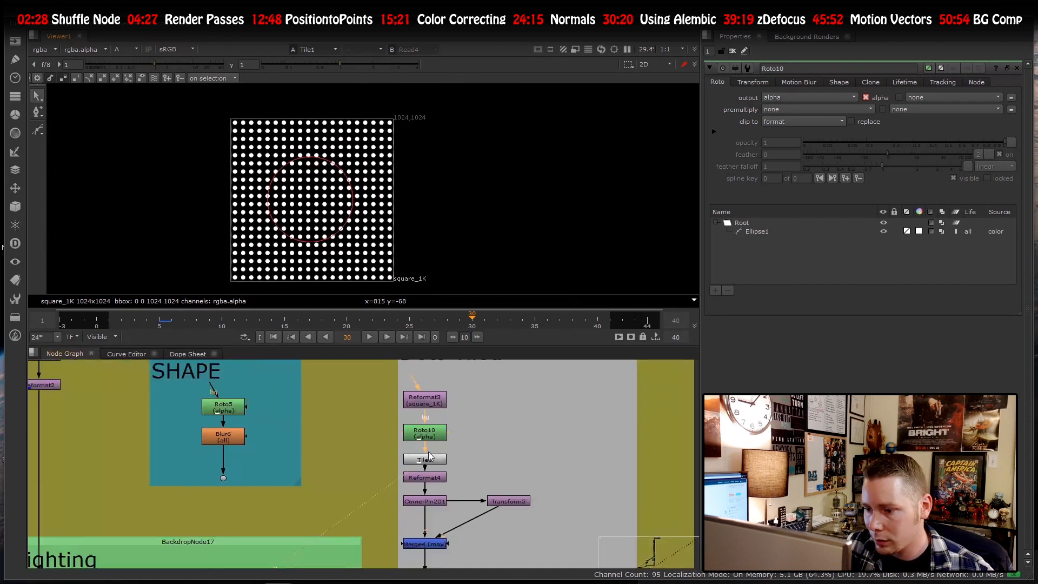
{"action": "scroll", "coordinate": [425, 476], "scroll_direction": "up", "scroll_amount": 4}
{"action": "left_click", "coordinate": [424, 470]}
{"action": "key", "text": "1"}
{"action": "double_click", "coordinate": [425, 469]}
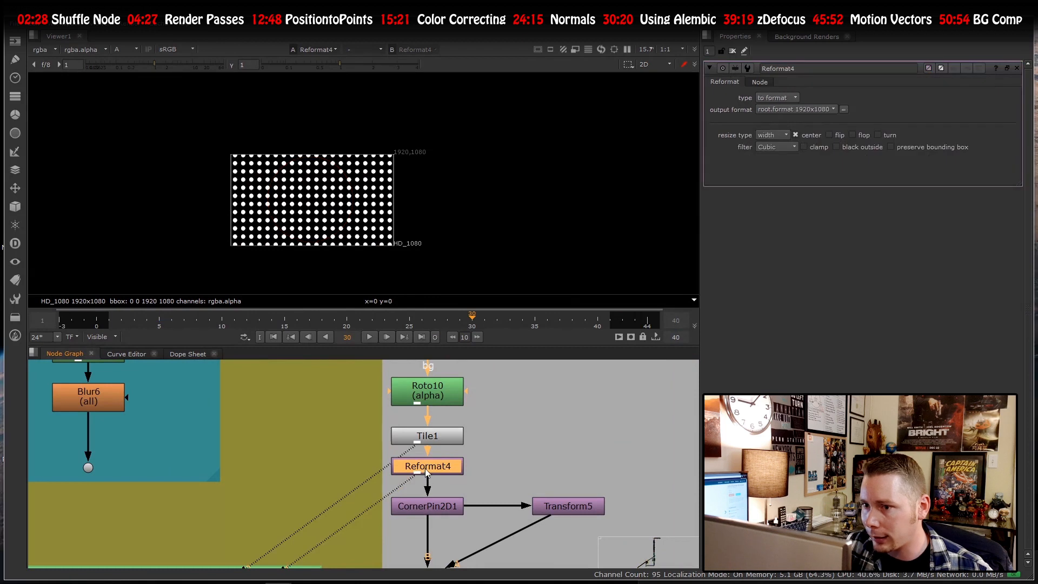
{"action": "key", "text": "a"}
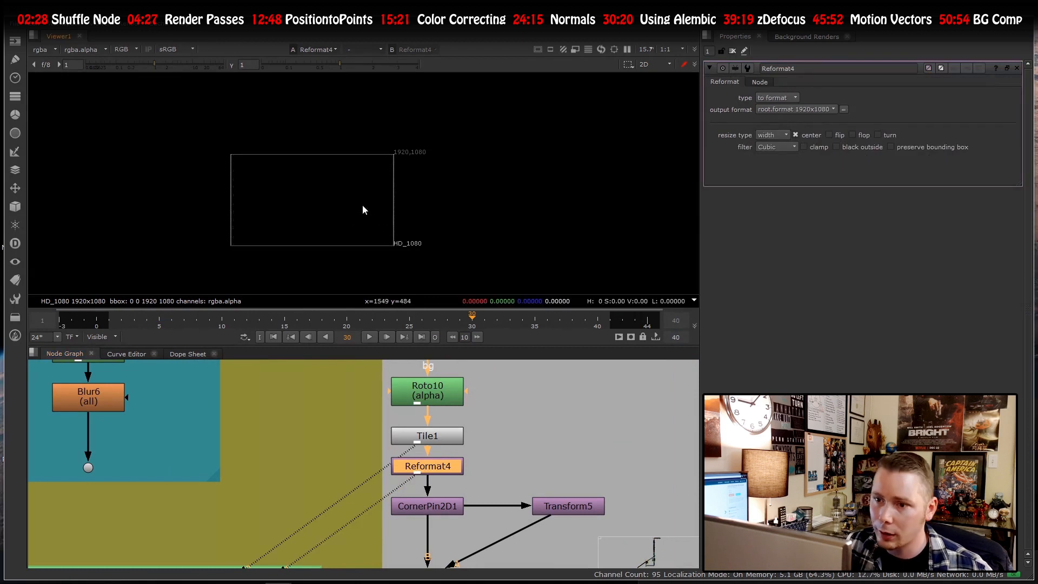
{"action": "scroll", "coordinate": [395, 433], "scroll_direction": "down", "scroll_amount": 3}
{"action": "scroll", "coordinate": [427, 465], "scroll_direction": "up", "scroll_amount": 5}
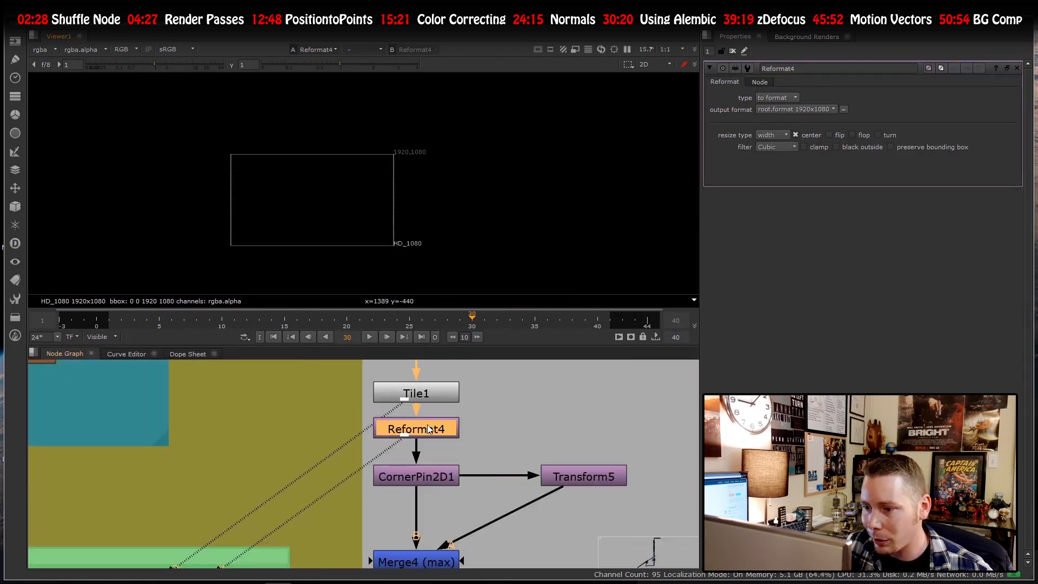
{"action": "key", "text": "a"}
- View the CornerPin2D1 output and inspect the perspective of the dot pattern
{"action": "left_click", "coordinate": [402, 468]}
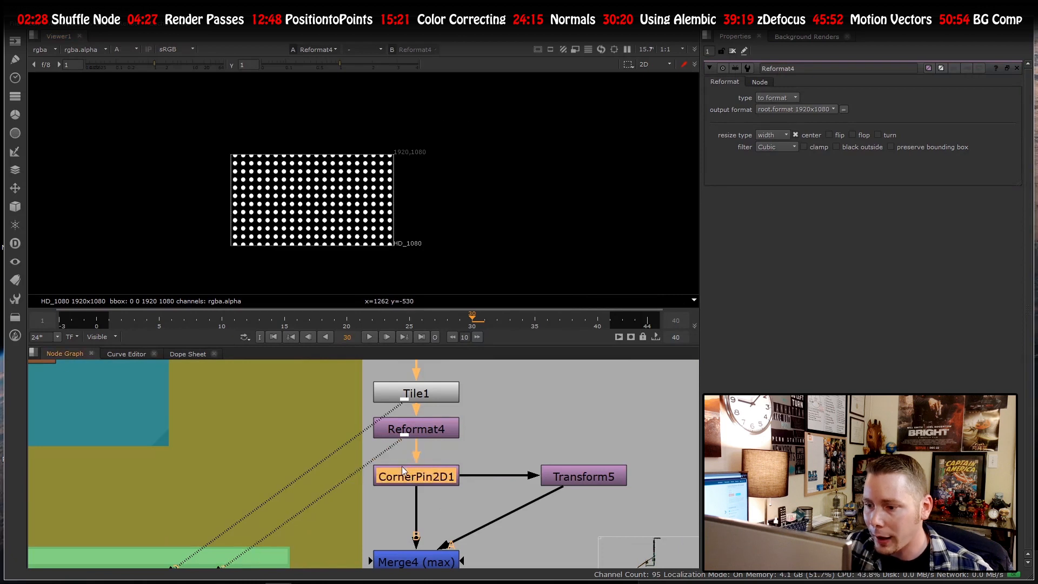
{"action": "key", "text": "1"}
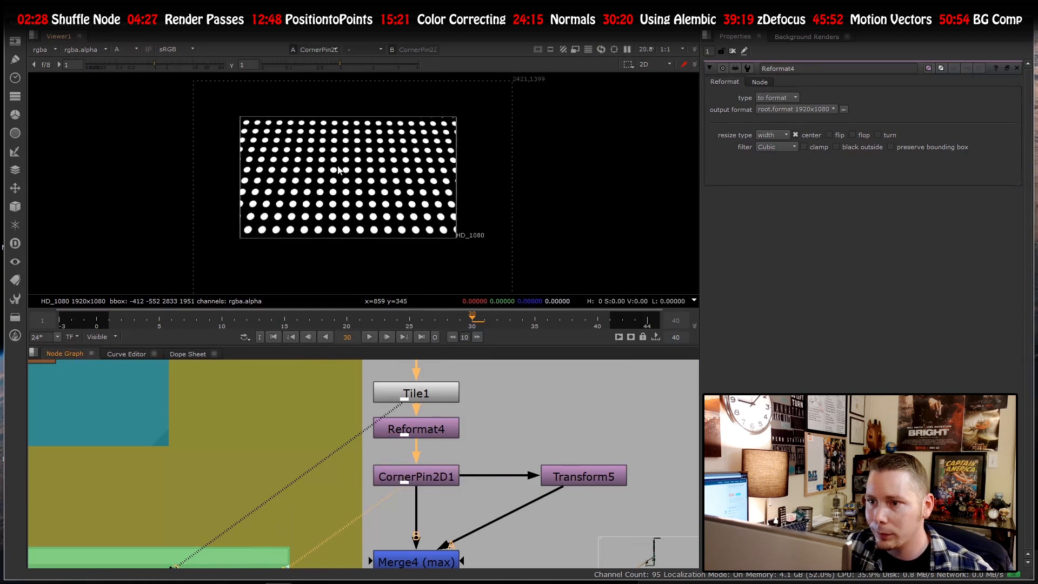
{"action": "scroll", "coordinate": [338, 170], "scroll_direction": "up", "scroll_amount": 3}
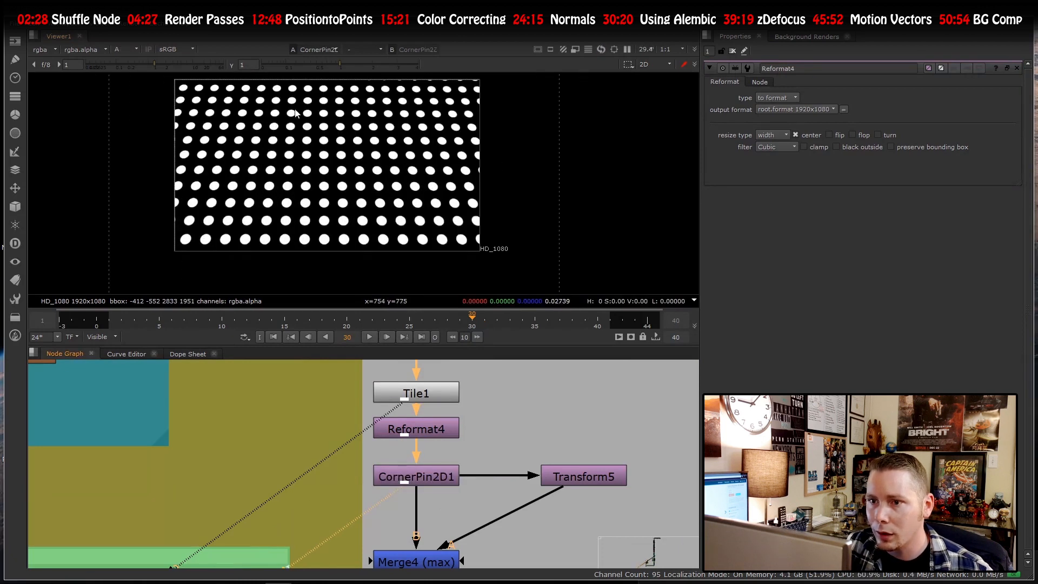
{"action": "scroll", "coordinate": [416, 439], "scroll_direction": "down", "scroll_amount": 5}
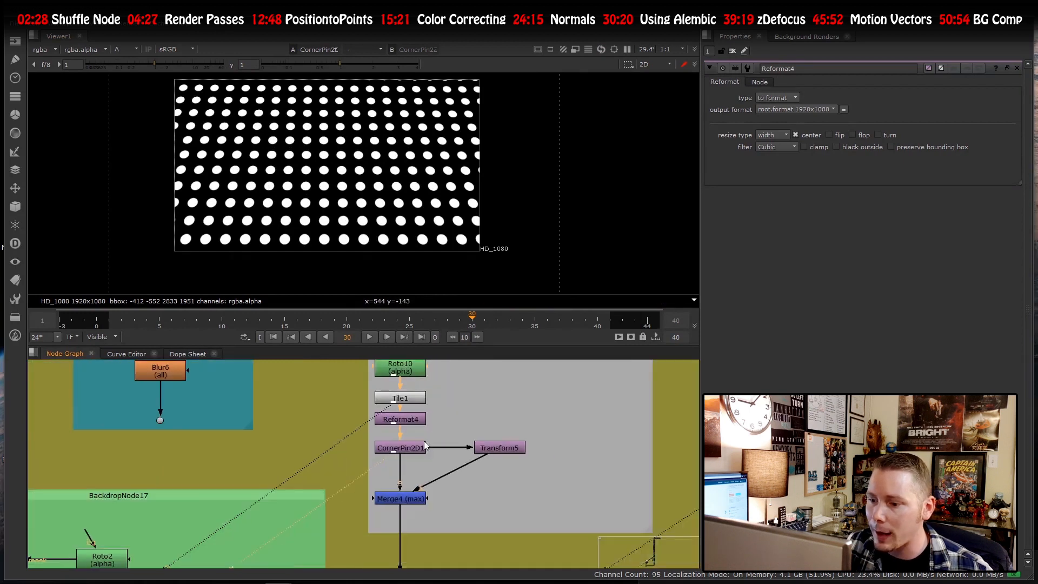
- View the Merge4 output and open the Transform5 properties to inspect its offset
{"action": "scroll", "coordinate": [391, 492], "scroll_direction": "up", "scroll_amount": 4}
{"action": "key", "text": "1"}
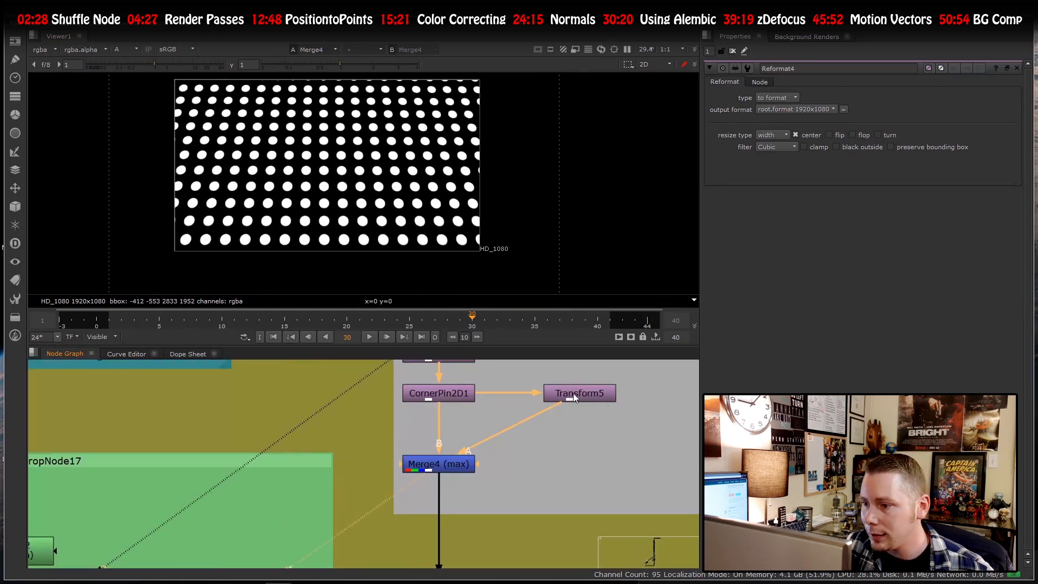
{"action": "double_click", "coordinate": [573, 394]}
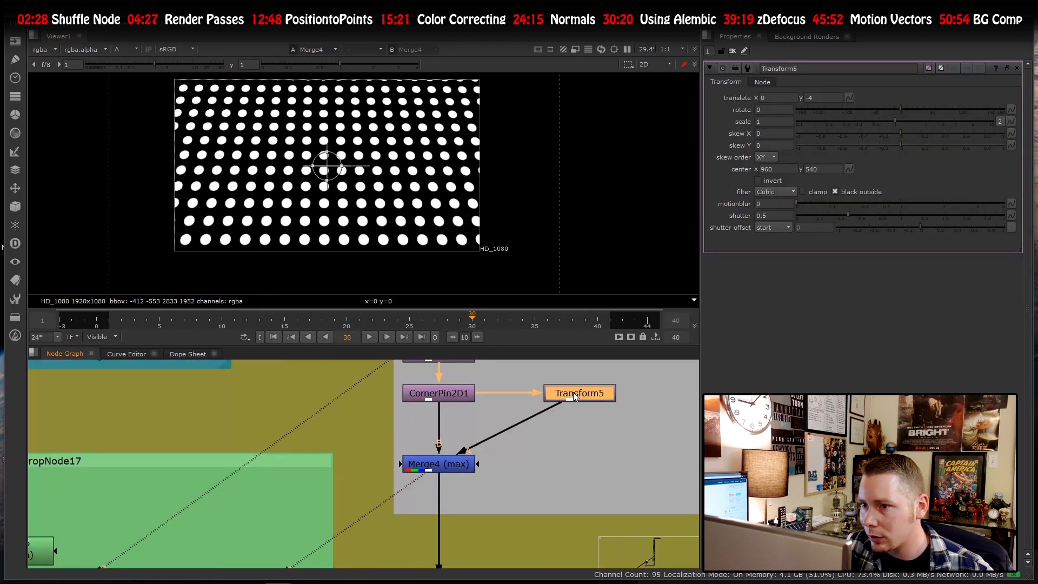
- Toggle Merge4 off and on repeatedly to compare the dots with and without the Transform5 copy
{"action": "left_click", "coordinate": [464, 466]}
{"action": "key", "text": "d"}
{"action": "key", "text": "d"}
{"action": "key", "text": "d"}
{"action": "key", "text": "d"}
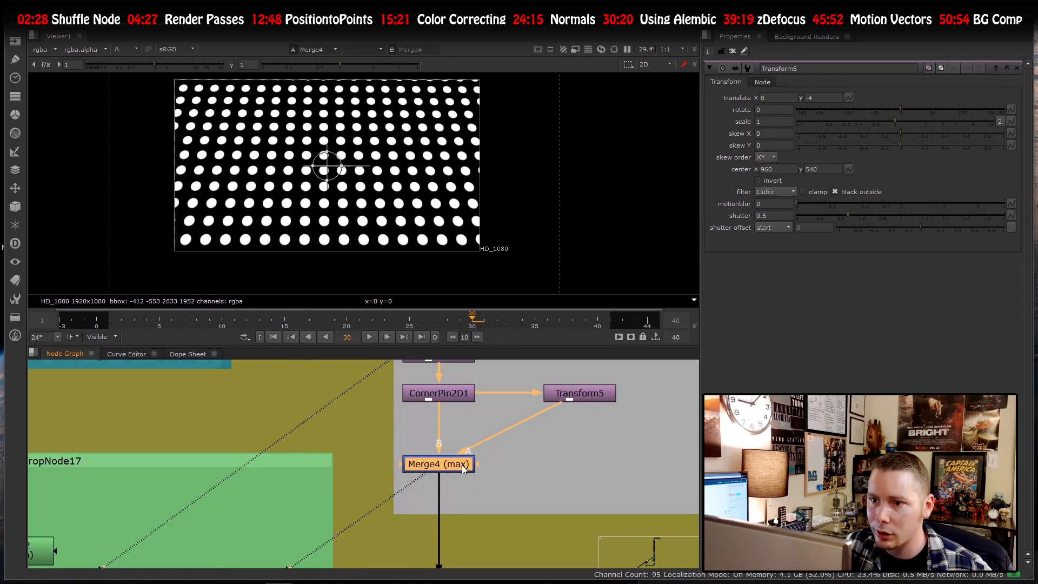
{"action": "key", "text": "d"}
{"action": "key", "text": "d"}
{"action": "scroll", "coordinate": [403, 439], "scroll_direction": "down", "scroll_amount": 5}
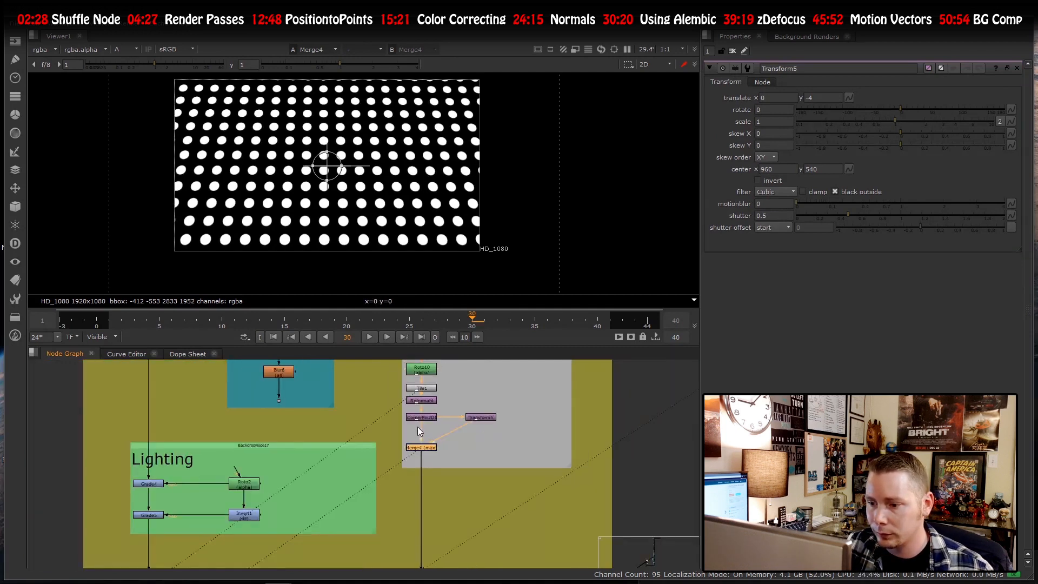
- View the ColorCorrect1 output in the Bat Signal Shadow backdrop and inspect the bat shadow
{"action": "scroll", "coordinate": [417, 420], "scroll_direction": "down", "scroll_amount": 4}
{"action": "scroll", "coordinate": [329, 503], "scroll_direction": "up", "scroll_amount": 8}
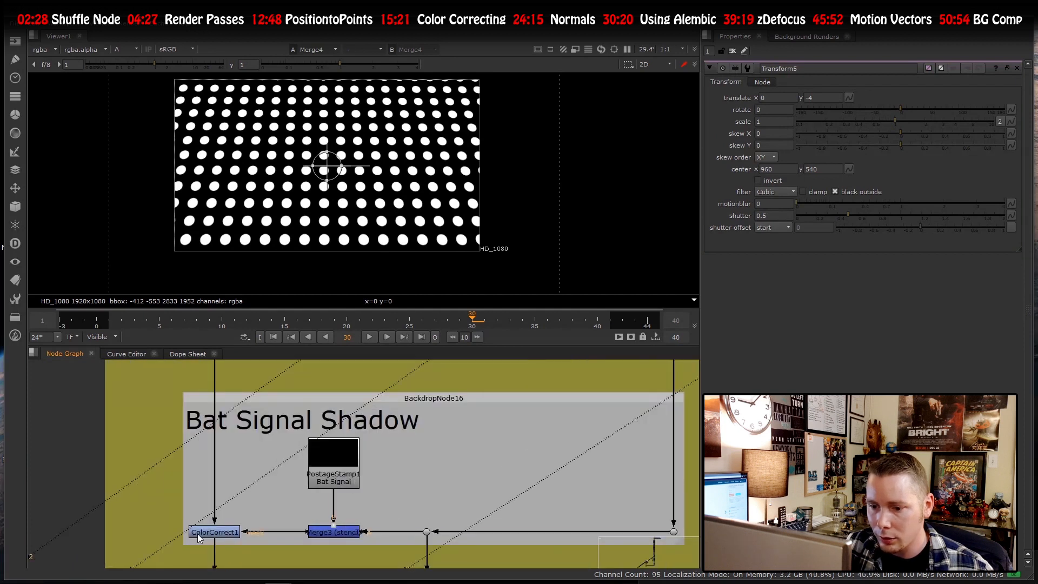
{"action": "left_click", "coordinate": [198, 533]}
{"action": "key", "text": "1"}
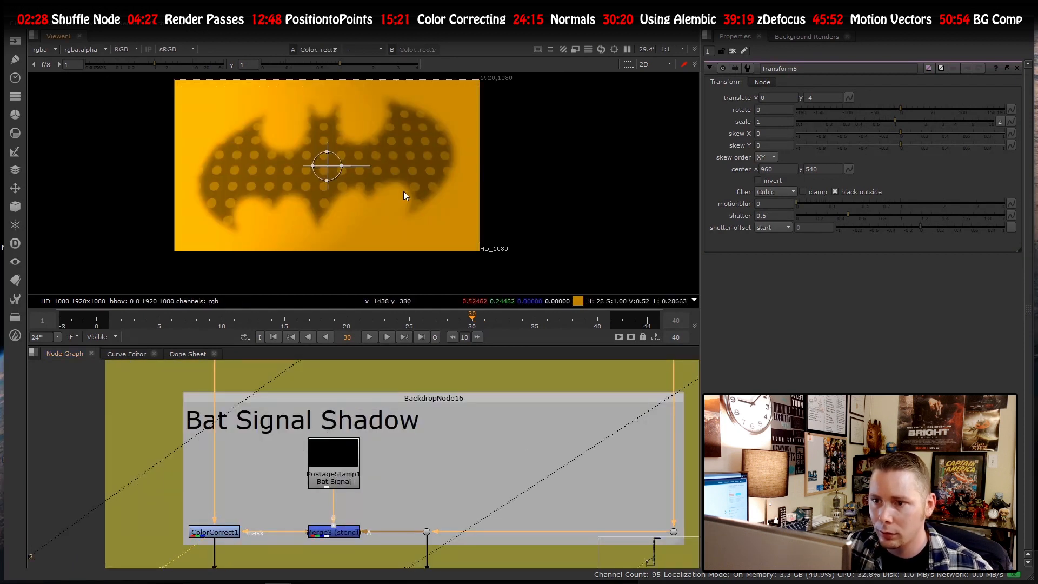
{"action": "scroll", "coordinate": [403, 195], "scroll_direction": "up", "scroll_amount": 3}
{"action": "scroll", "coordinate": [333, 200], "scroll_direction": "down", "scroll_amount": 4}
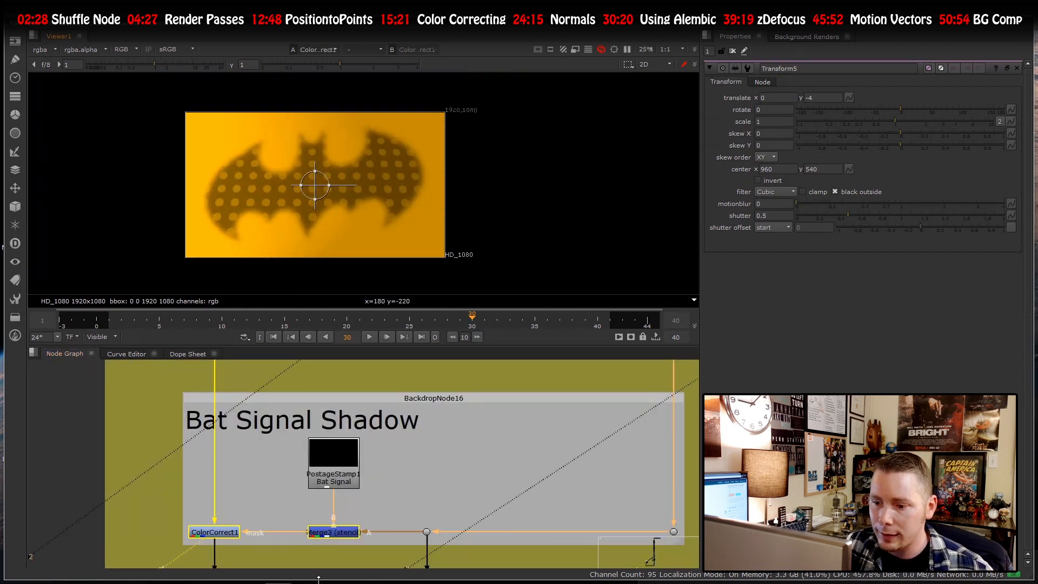
- Disable and re-enable the Merge3 stencil to compare the bat shadow with and without the dots
{"action": "left_click", "coordinate": [361, 466]}
{"action": "left_click", "coordinate": [329, 530]}
{"action": "key", "text": "d"}
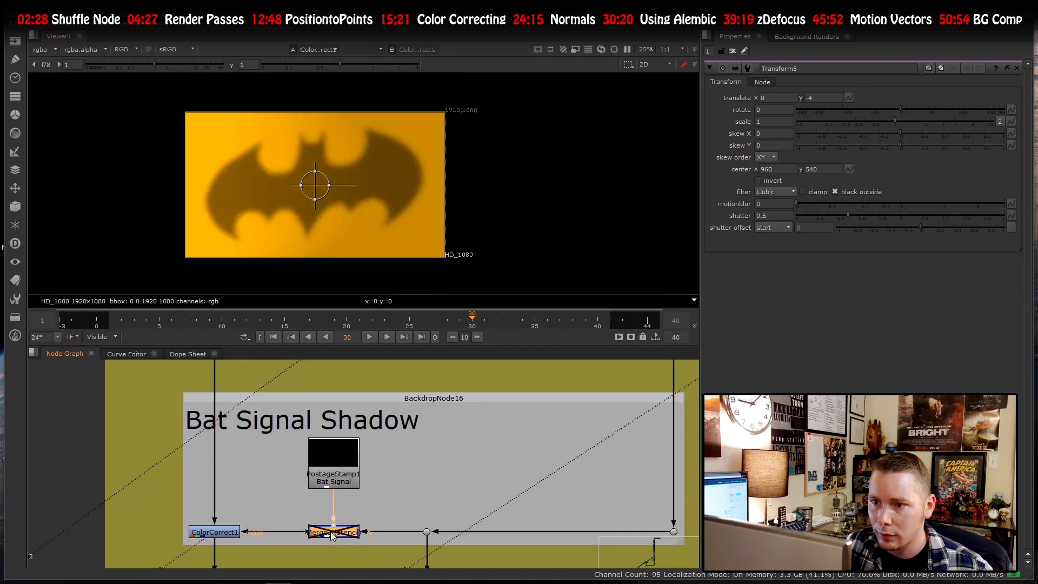
{"action": "key", "text": "d"}
- Open the ColorCorrect1 properties and view the Grade5 output for comparison
{"action": "left_click", "coordinate": [220, 535]}
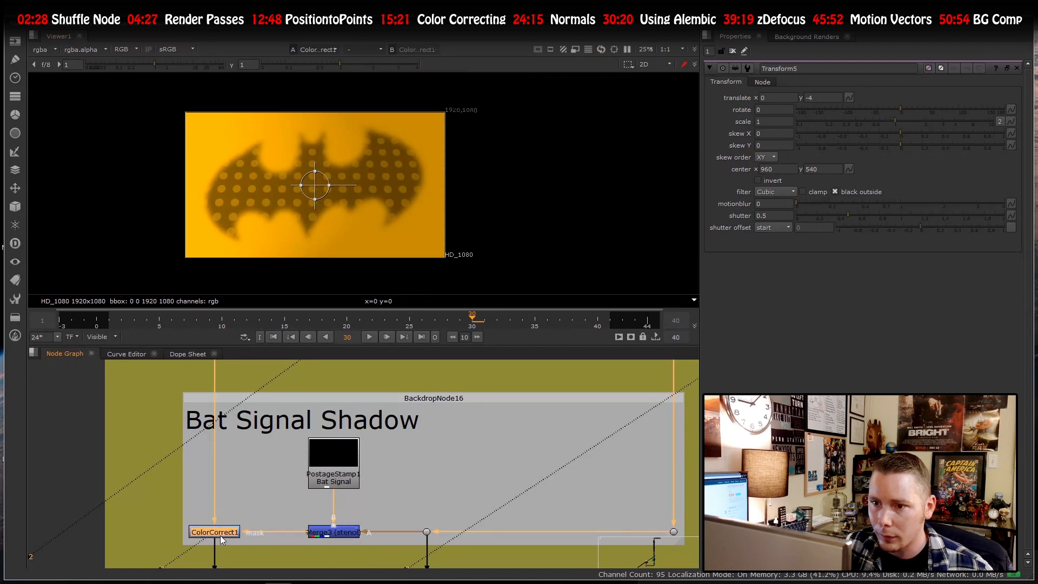
{"action": "scroll", "coordinate": [250, 468], "scroll_direction": "down", "scroll_amount": 7}
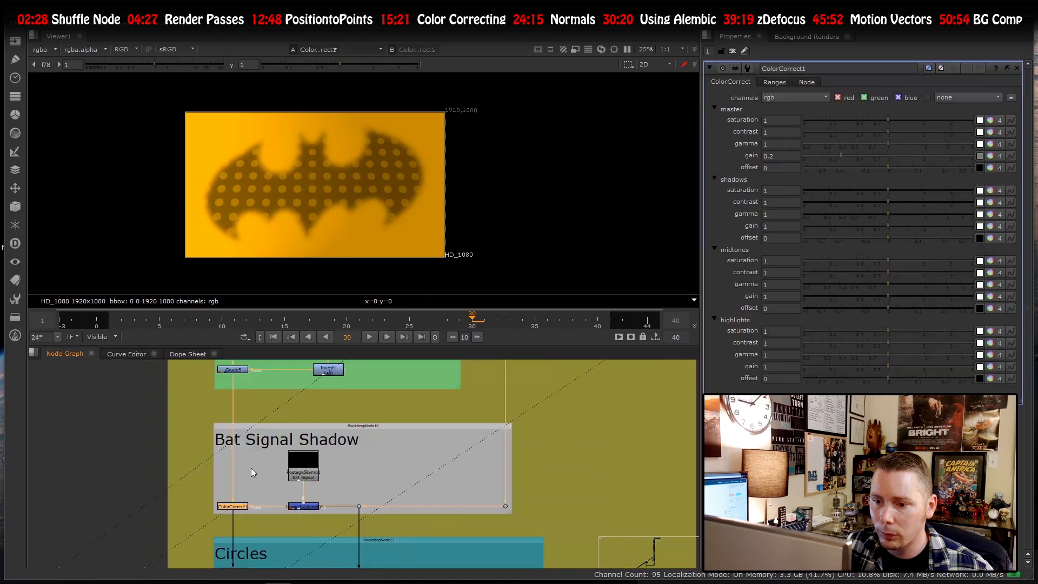
{"action": "scroll", "coordinate": [249, 403], "scroll_direction": "up", "scroll_amount": 5}
{"action": "left_click", "coordinate": [238, 419]}
{"action": "key", "text": "1"}
{"action": "scroll", "coordinate": [243, 464], "scroll_direction": "down", "scroll_amount": 3}
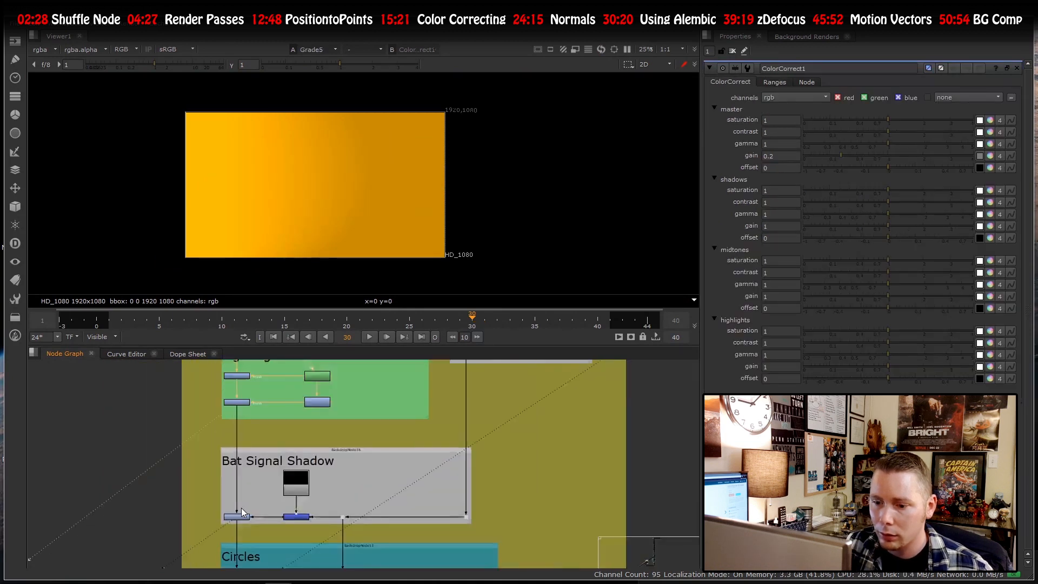
- Return to the ColorCorrect1 output and examine the dotted bat shadow up close alongside its nodes
{"action": "scroll", "coordinate": [237, 535], "scroll_direction": "up", "scroll_amount": 5}
{"action": "left_click", "coordinate": [239, 536]}
{"action": "key", "text": "1"}
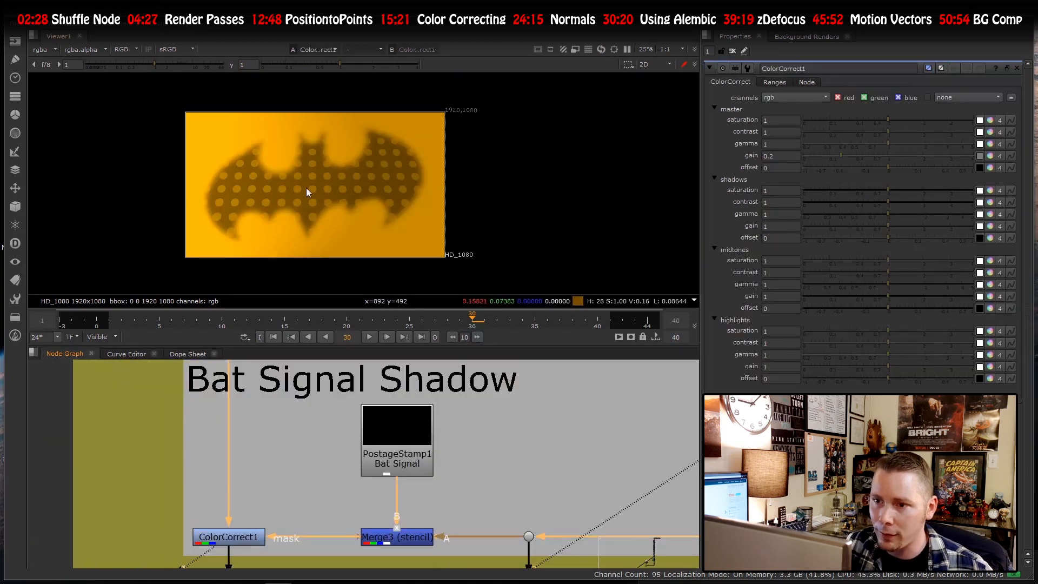
{"action": "scroll", "coordinate": [306, 191], "scroll_direction": "up", "scroll_amount": 4}
{"action": "scroll", "coordinate": [399, 498], "scroll_direction": "down", "scroll_amount": 3}
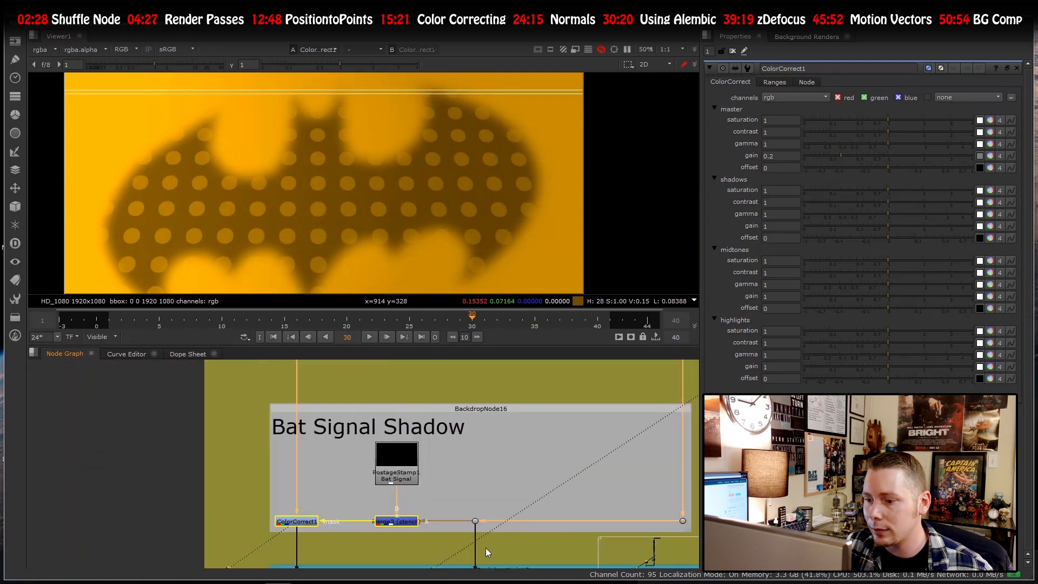
{"action": "scroll", "coordinate": [485, 547], "scroll_direction": "up", "scroll_amount": 3}
{"action": "scroll", "coordinate": [219, 472], "scroll_direction": "down", "scroll_amount": 4}
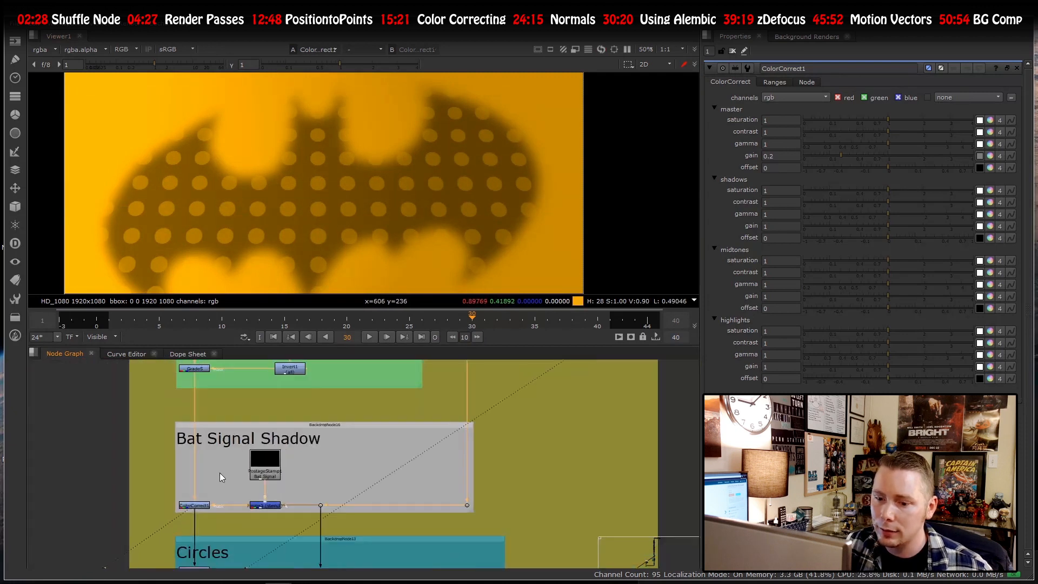
- View the Grade33 output in the Circles backdrop and open the node's properties
{"action": "scroll", "coordinate": [219, 472], "scroll_direction": "down", "scroll_amount": 3}
{"action": "scroll", "coordinate": [221, 486], "scroll_direction": "up", "scroll_amount": 7}
{"action": "left_click", "coordinate": [232, 485]}
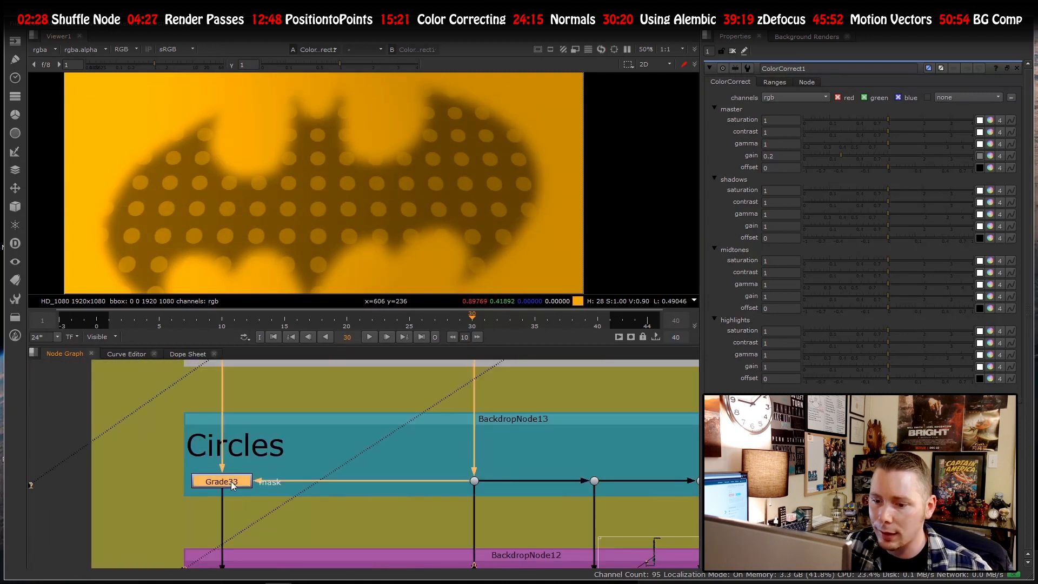
{"action": "key", "text": "1"}
{"action": "double_click", "coordinate": [233, 484]}
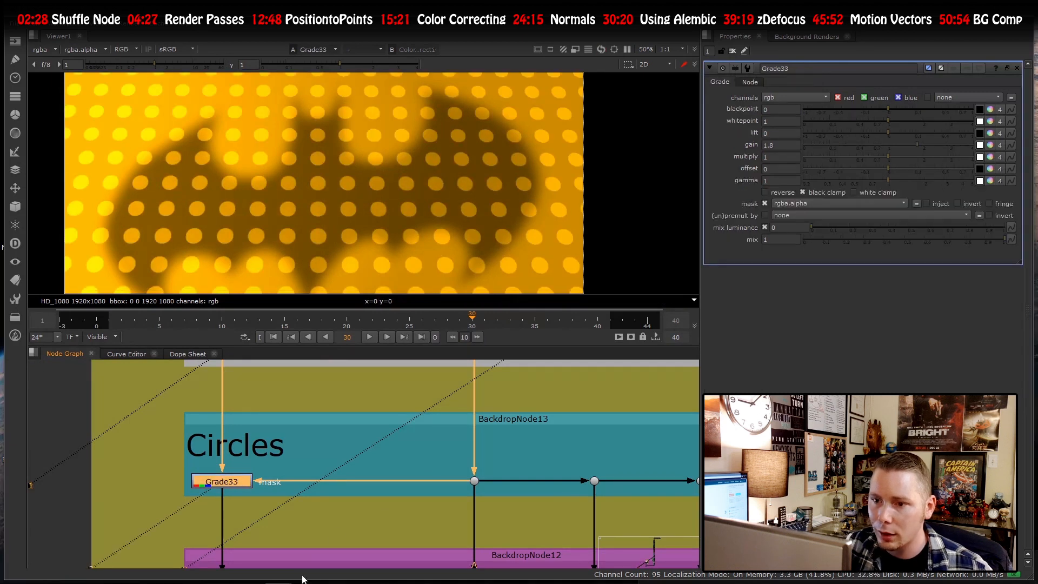
- Examine the graded circles over the bat shadow, both across the full frame and up close
{"action": "scroll", "coordinate": [324, 198], "scroll_direction": "down", "scroll_amount": 3}
{"action": "scroll", "coordinate": [245, 91], "scroll_direction": "up", "scroll_amount": 2}
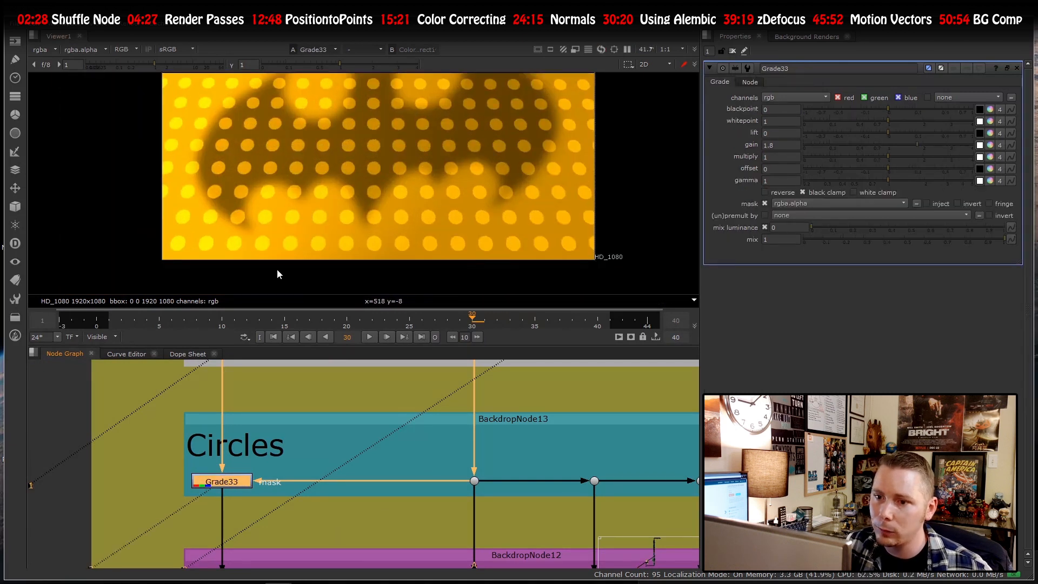
{"action": "scroll", "coordinate": [324, 190], "scroll_direction": "down", "scroll_amount": 3}
{"action": "scroll", "coordinate": [237, 204], "scroll_direction": "up", "scroll_amount": 3}
{"action": "scroll", "coordinate": [237, 204], "scroll_direction": "down", "scroll_amount": 3}
{"action": "scroll", "coordinate": [239, 141], "scroll_direction": "up", "scroll_amount": 3}
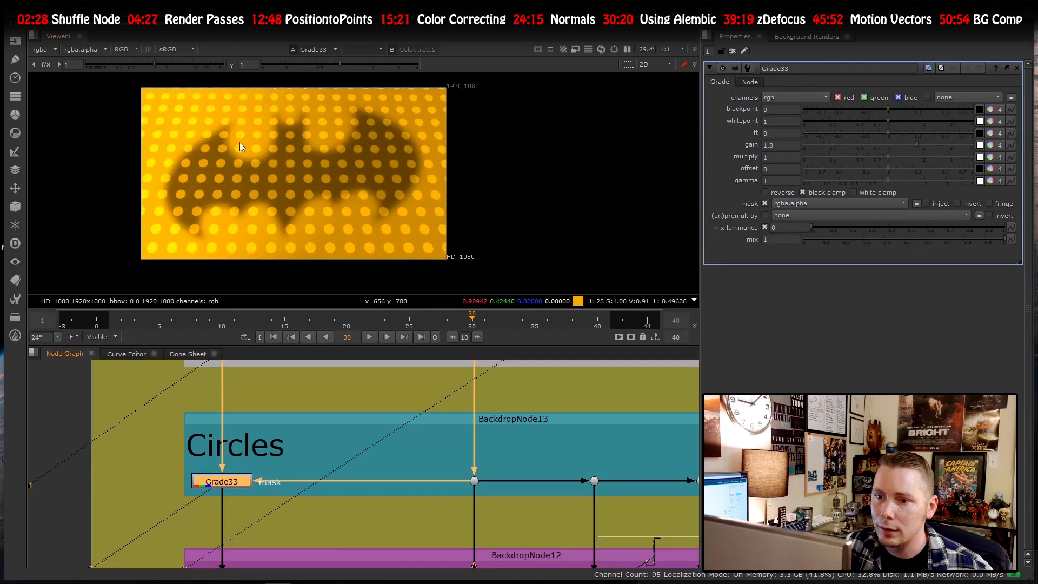
{"action": "scroll", "coordinate": [240, 147], "scroll_direction": "up", "scroll_amount": 3}
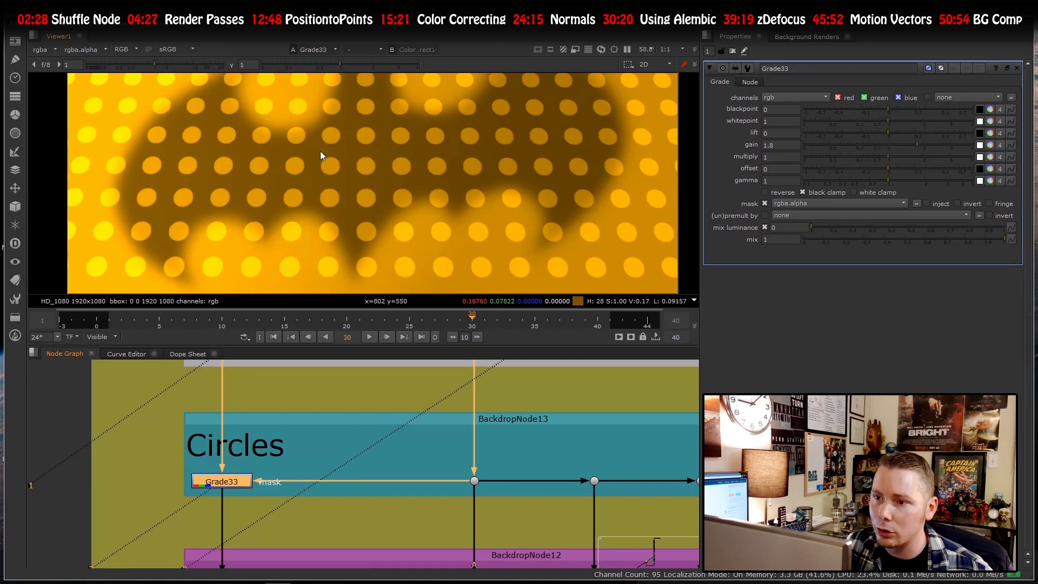
{"action": "scroll", "coordinate": [281, 445], "scroll_direction": "down", "scroll_amount": 6}
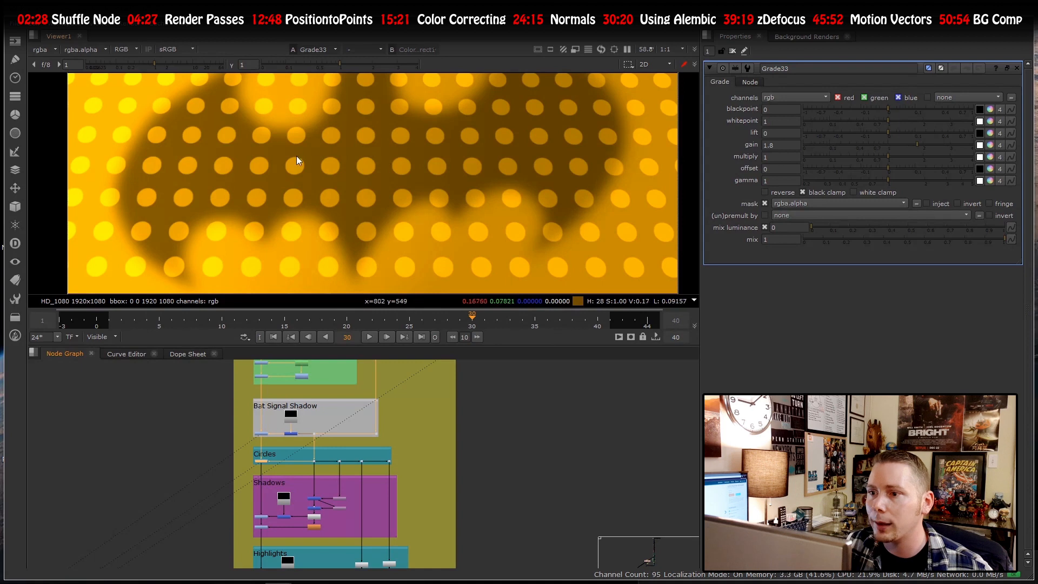
{"action": "scroll", "coordinate": [180, 175], "scroll_direction": "down", "scroll_amount": 3}
{"action": "scroll", "coordinate": [188, 178], "scroll_direction": "up", "scroll_amount": 3}
{"action": "scroll", "coordinate": [200, 182], "scroll_direction": "down", "scroll_amount": 3}
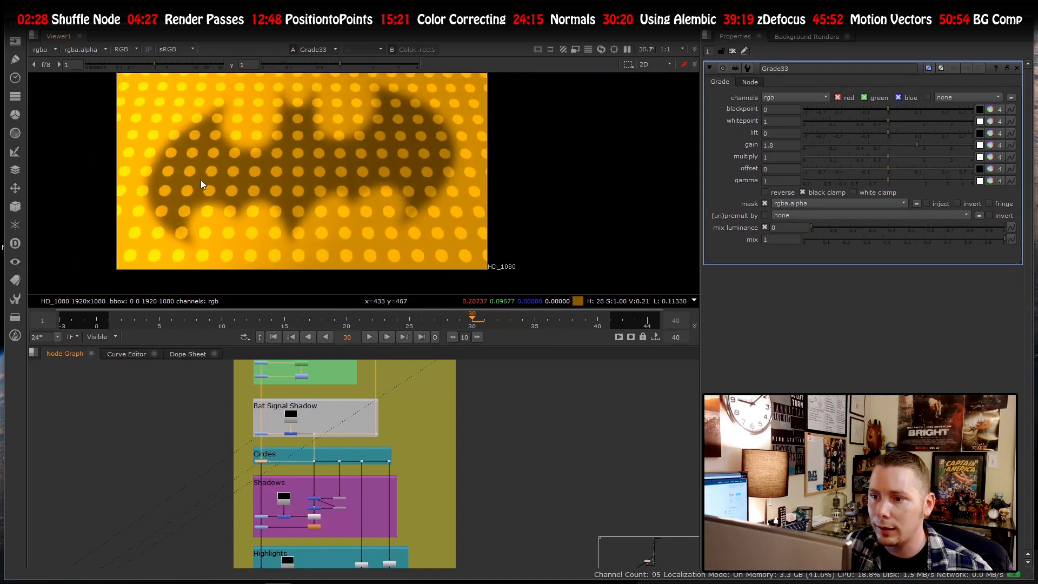
{"action": "scroll", "coordinate": [292, 155], "scroll_direction": "up", "scroll_amount": 5}
{"action": "scroll", "coordinate": [284, 184], "scroll_direction": "down", "scroll_amount": 3}
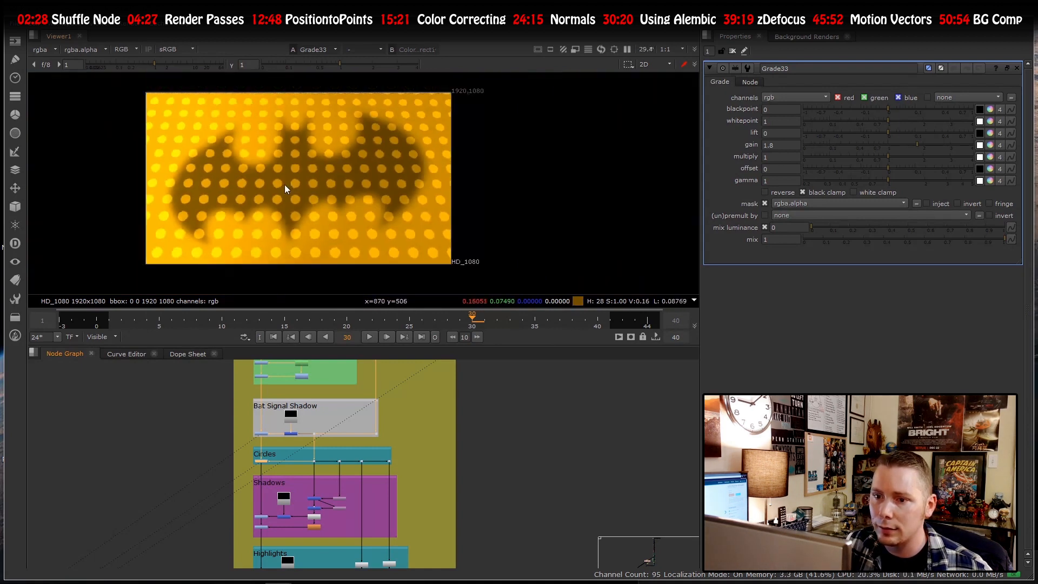
{"action": "scroll", "coordinate": [292, 192], "scroll_direction": "up", "scroll_amount": 5}
{"action": "scroll", "coordinate": [303, 186], "scroll_direction": "down", "scroll_amount": 3}
{"action": "scroll", "coordinate": [311, 178], "scroll_direction": "up", "scroll_amount": 2}
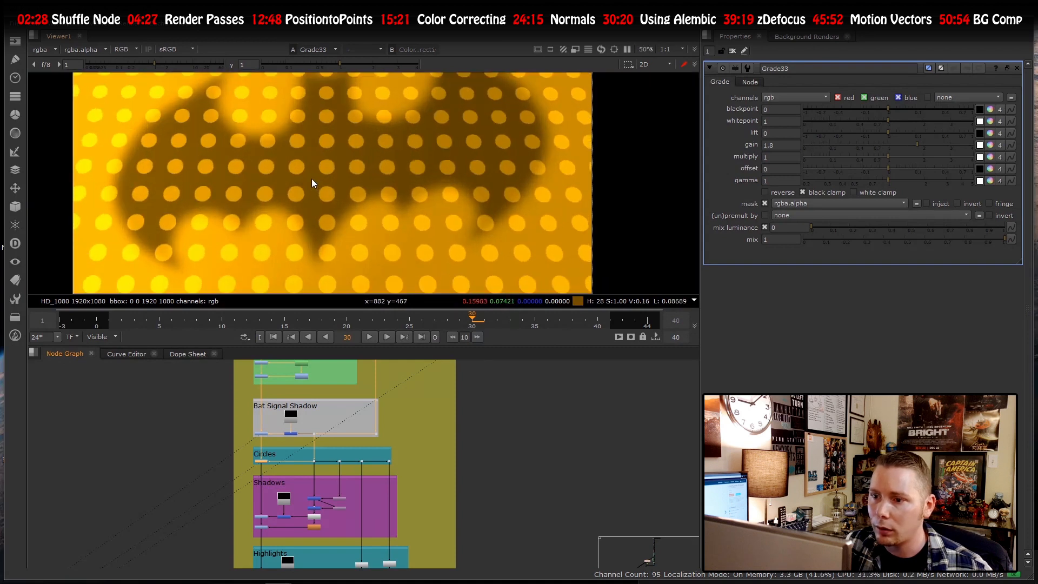
{"action": "scroll", "coordinate": [315, 168], "scroll_direction": "down", "scroll_amount": 3}
{"action": "scroll", "coordinate": [316, 175], "scroll_direction": "up", "scroll_amount": 2}
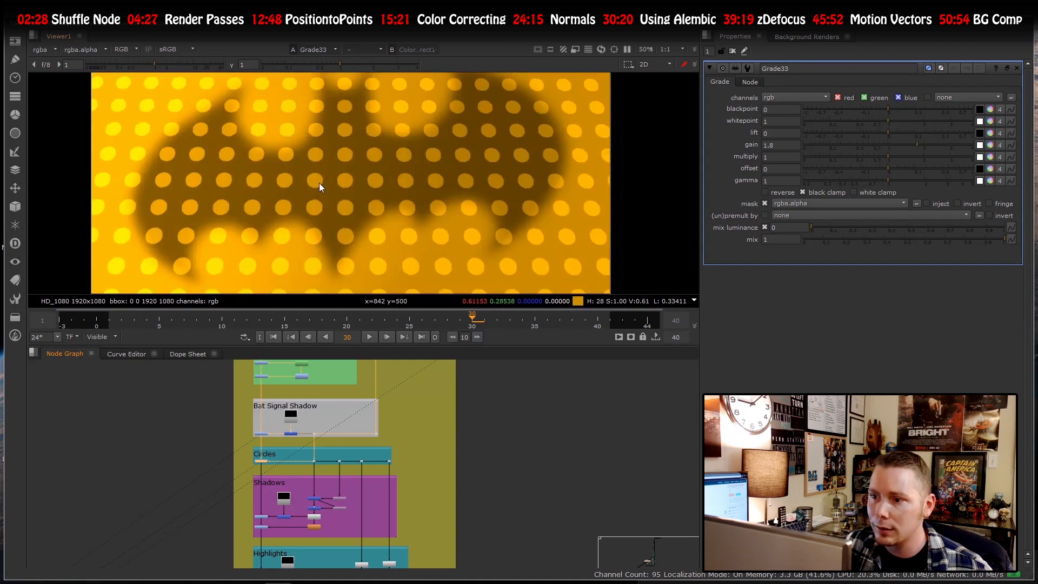
{"action": "scroll", "coordinate": [315, 181], "scroll_direction": "up", "scroll_amount": 3}
{"action": "scroll", "coordinate": [316, 174], "scroll_direction": "down", "scroll_amount": 5}
{"action": "scroll", "coordinate": [316, 176], "scroll_direction": "up", "scroll_amount": 2}
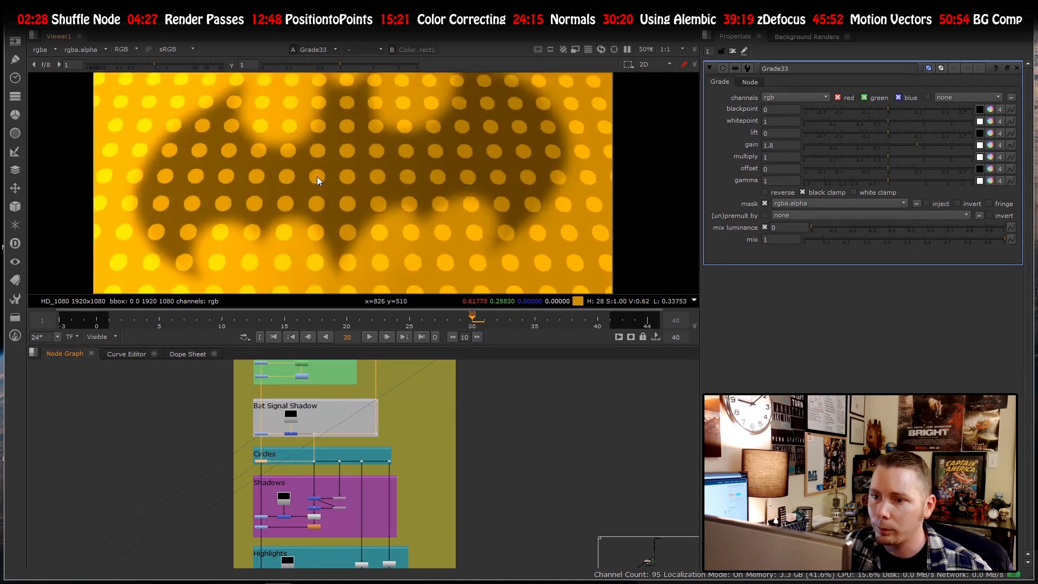
{"action": "scroll", "coordinate": [317, 176], "scroll_direction": "up", "scroll_amount": 2}
{"action": "scroll", "coordinate": [279, 165], "scroll_direction": "down", "scroll_amount": 5}
{"action": "scroll", "coordinate": [311, 175], "scroll_direction": "up", "scroll_amount": 1}
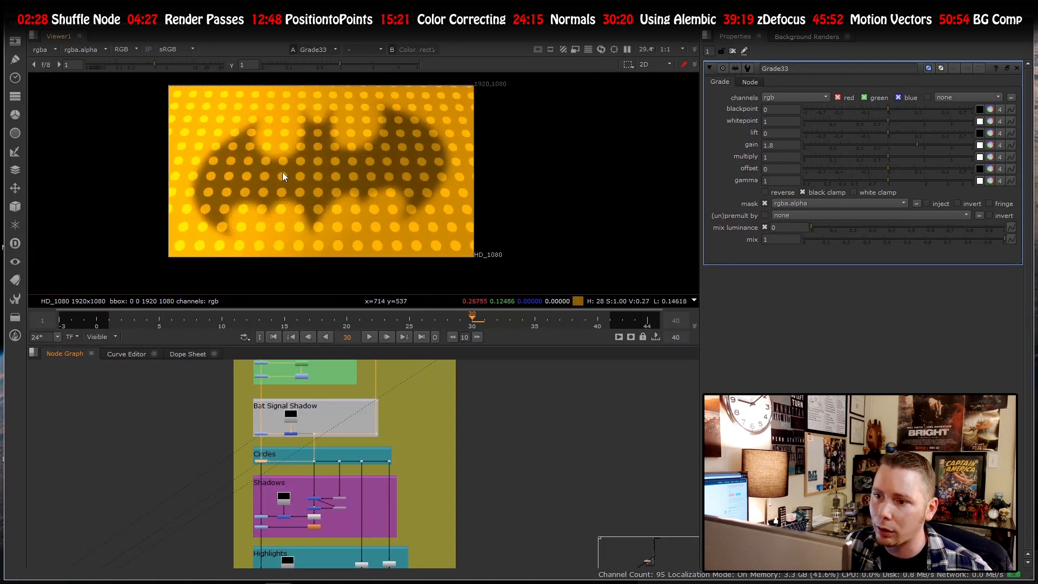
- View the Grade6 output in the Shadows backdrop and inspect the circle shadows inside the bat shape
{"action": "scroll", "coordinate": [248, 487], "scroll_direction": "up", "scroll_amount": 5}
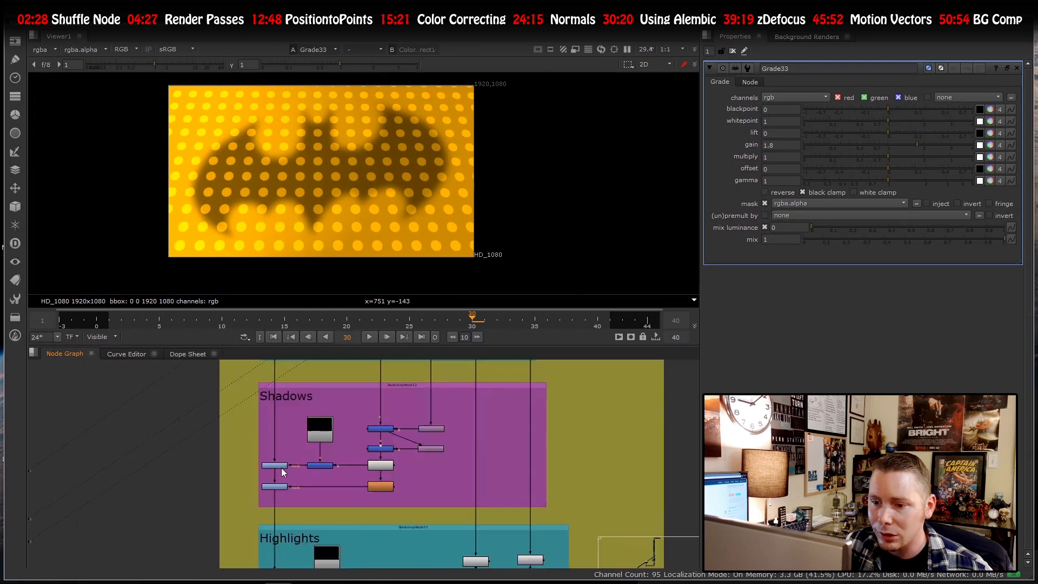
{"action": "left_click", "coordinate": [273, 464]}
{"action": "key", "text": "1"}
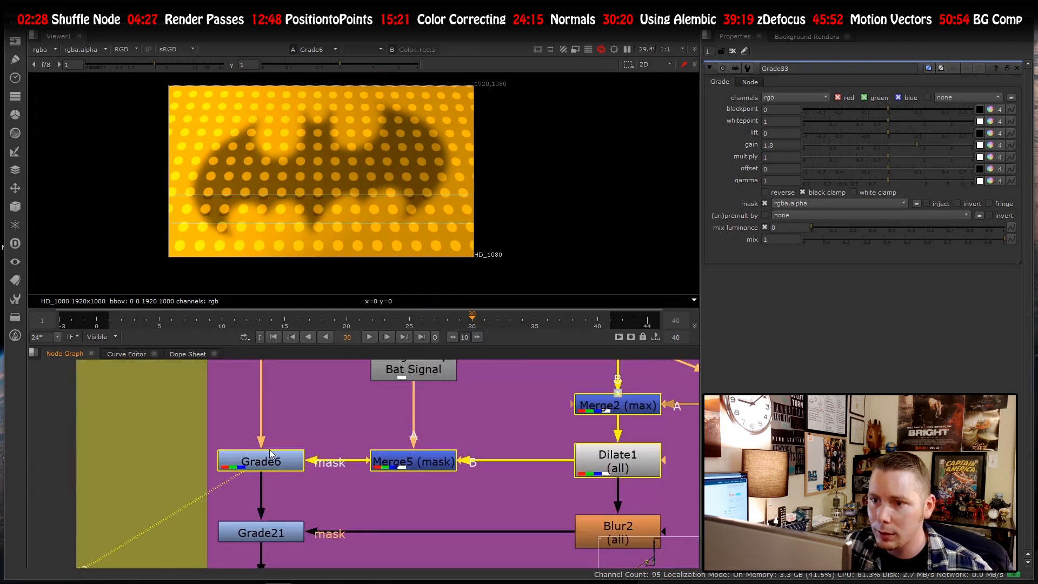
{"action": "scroll", "coordinate": [264, 437], "scroll_direction": "down", "scroll_amount": 3}
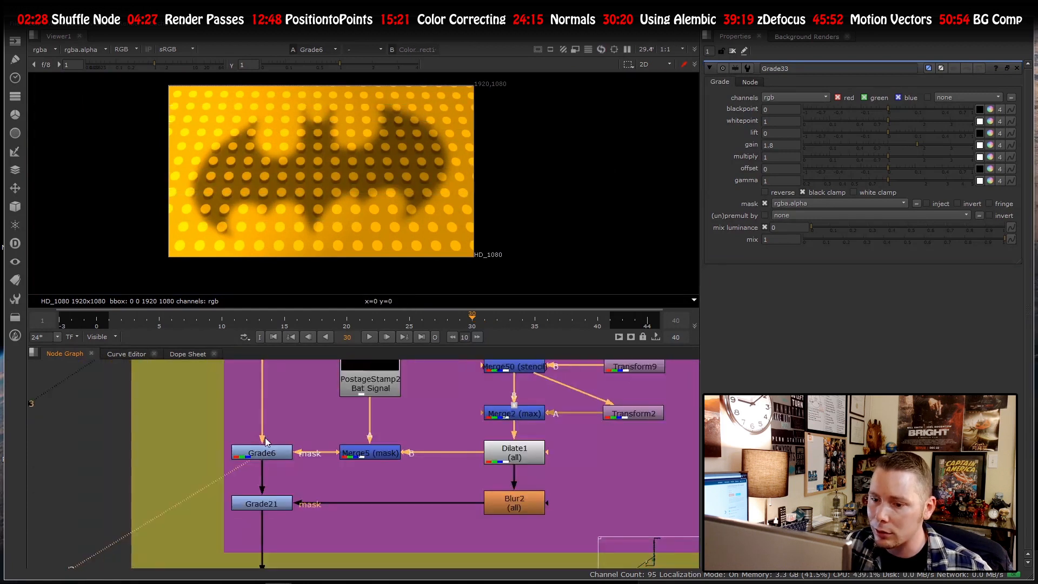
{"action": "scroll", "coordinate": [263, 452], "scroll_direction": "up", "scroll_amount": 3}
{"action": "scroll", "coordinate": [250, 172], "scroll_direction": "up", "scroll_amount": 5}
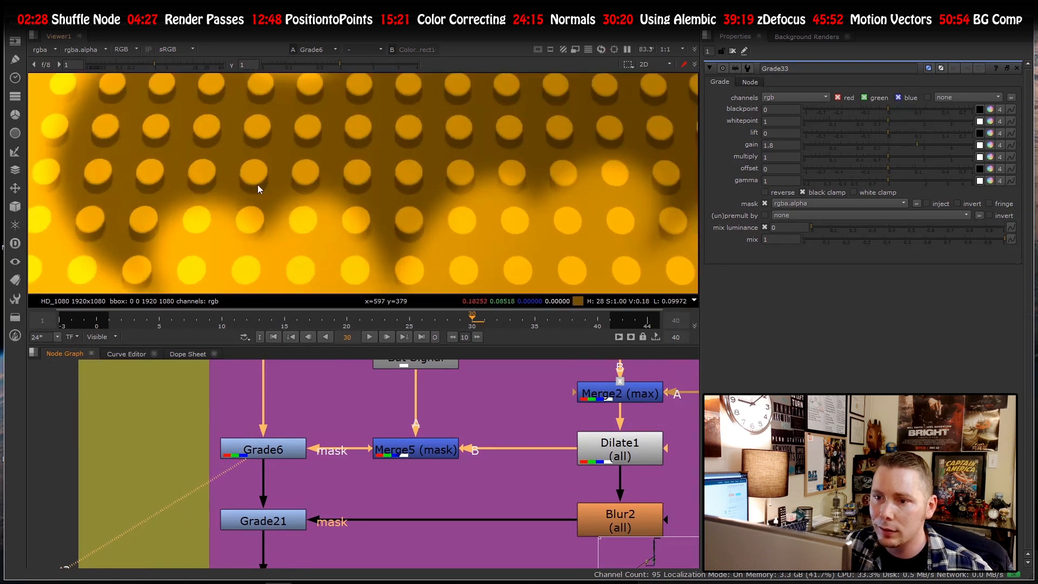
- View the Grade21 output and inspect the shadows beneath the circles across the background
{"action": "left_click", "coordinate": [226, 526]}
{"action": "key", "text": "1"}
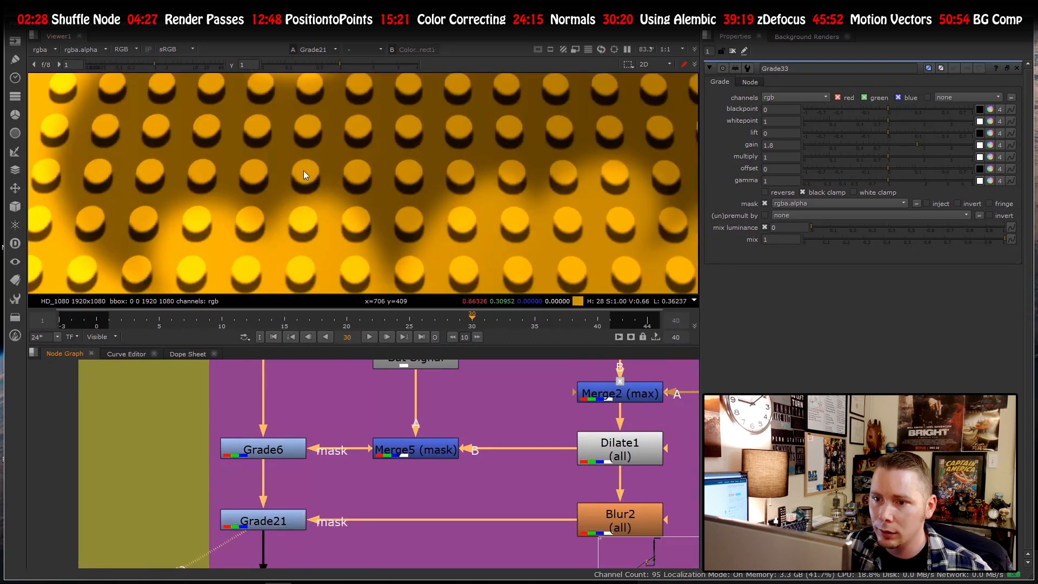
{"action": "scroll", "coordinate": [303, 170], "scroll_direction": "down", "scroll_amount": 4}
{"action": "scroll", "coordinate": [292, 184], "scroll_direction": "up", "scroll_amount": 4}
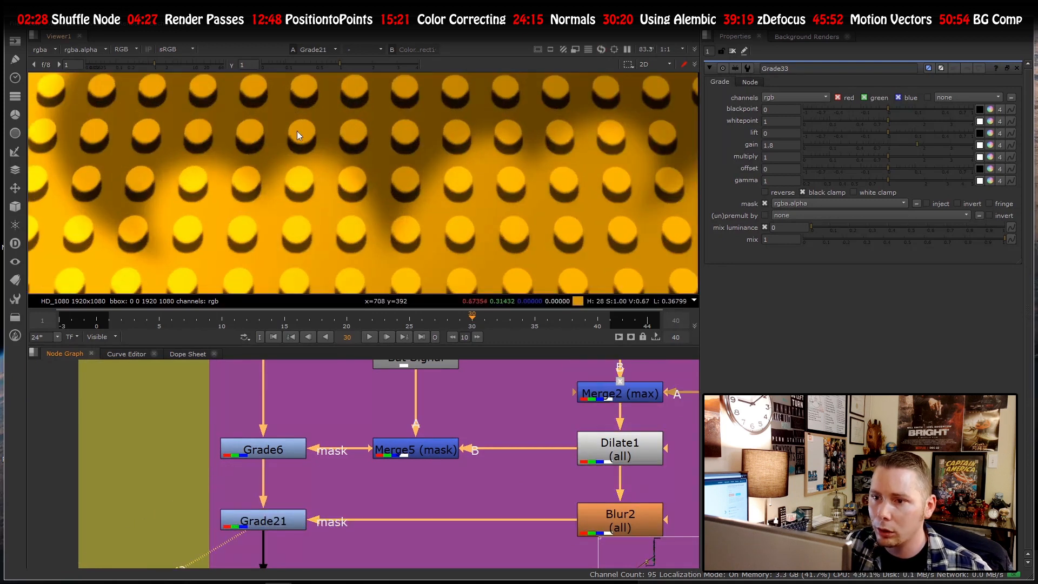
{"action": "scroll", "coordinate": [250, 380], "scroll_direction": "down", "scroll_amount": 6}
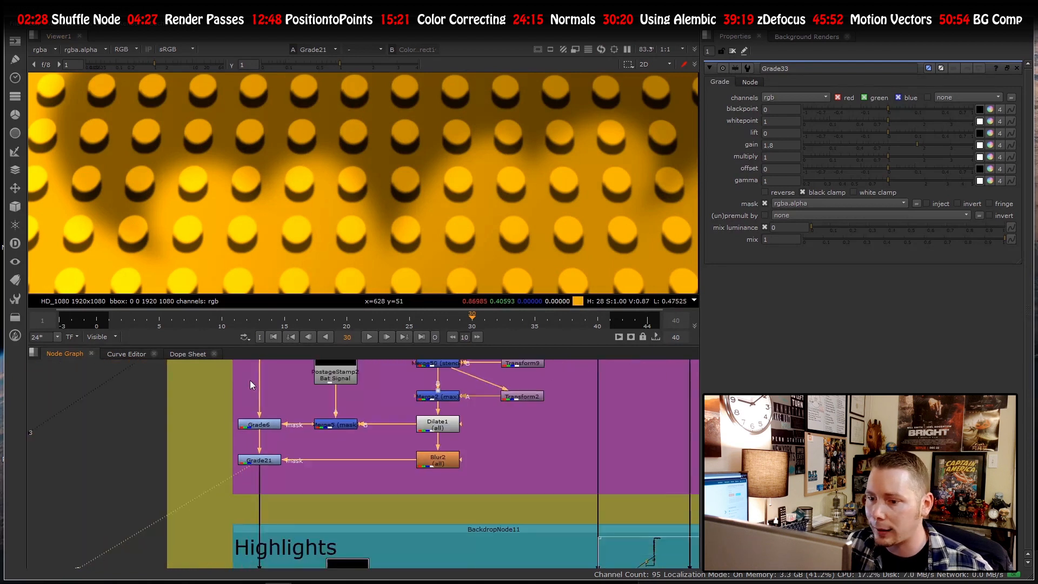
- View the Grade7 output in the Highlights backdrop and inspect the stud edges up close
{"action": "scroll", "coordinate": [243, 511], "scroll_direction": "up", "scroll_amount": 5}
{"action": "left_click", "coordinate": [261, 445]}
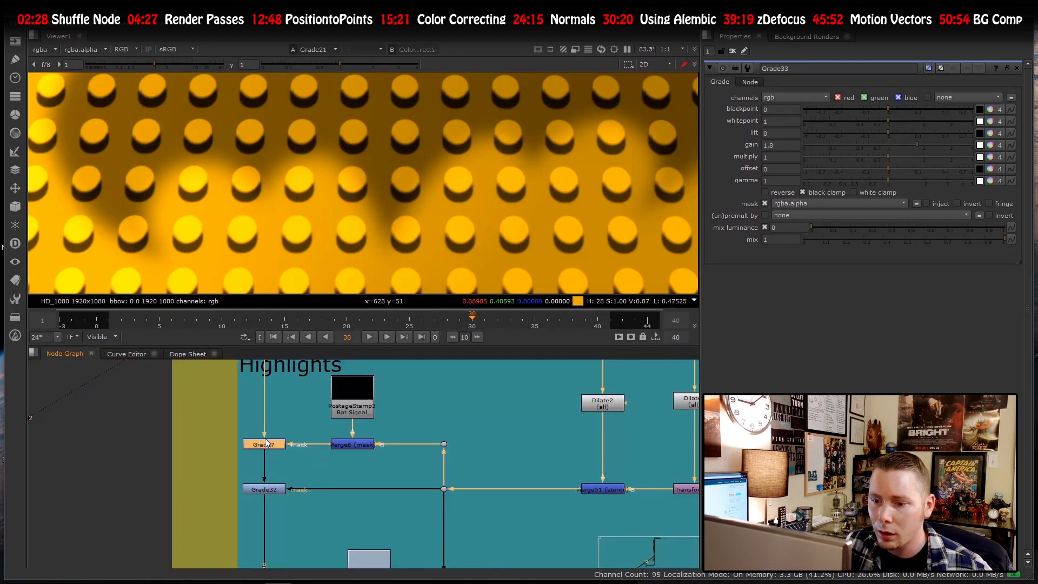
{"action": "key", "text": "1"}
{"action": "scroll", "coordinate": [286, 187], "scroll_direction": "up", "scroll_amount": 4}
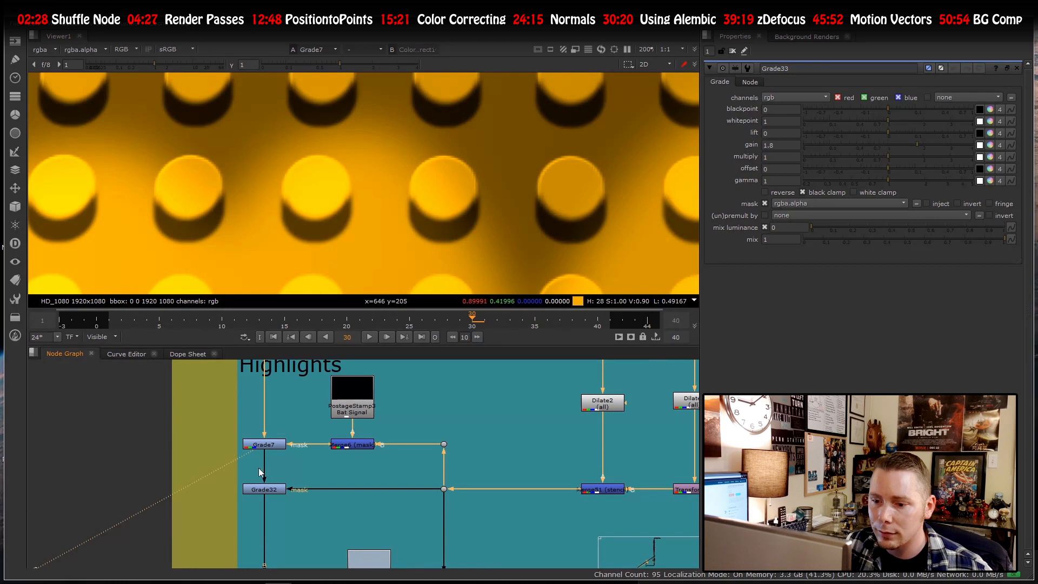
- View the Grade32 output and inspect the stud rim highlights up close and across the frame
{"action": "left_click", "coordinate": [263, 489]}
{"action": "key", "text": "1"}
{"action": "scroll", "coordinate": [307, 163], "scroll_direction": "up", "scroll_amount": 3}
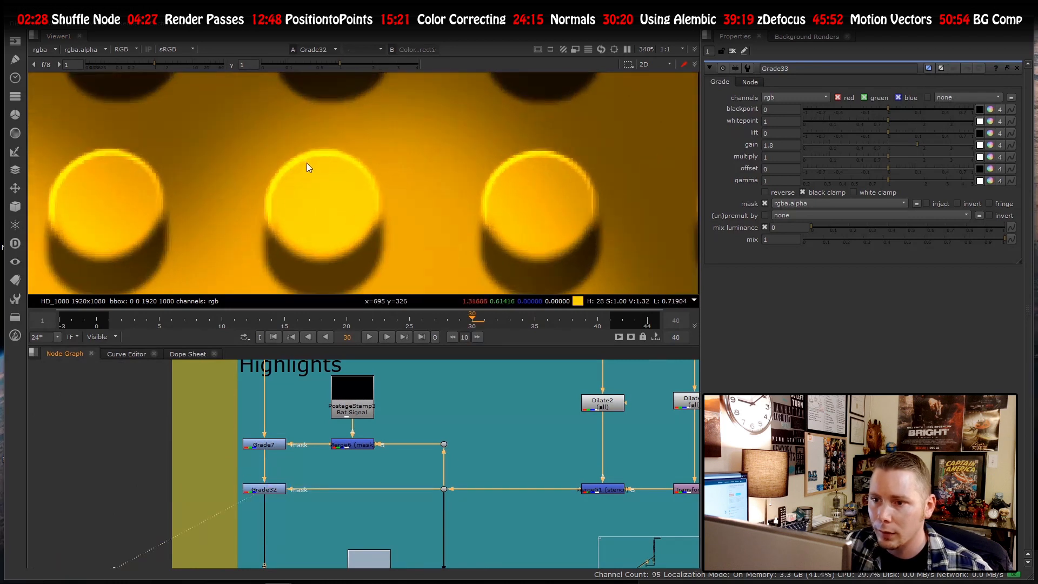
{"action": "scroll", "coordinate": [272, 241], "scroll_direction": "down", "scroll_amount": 10}
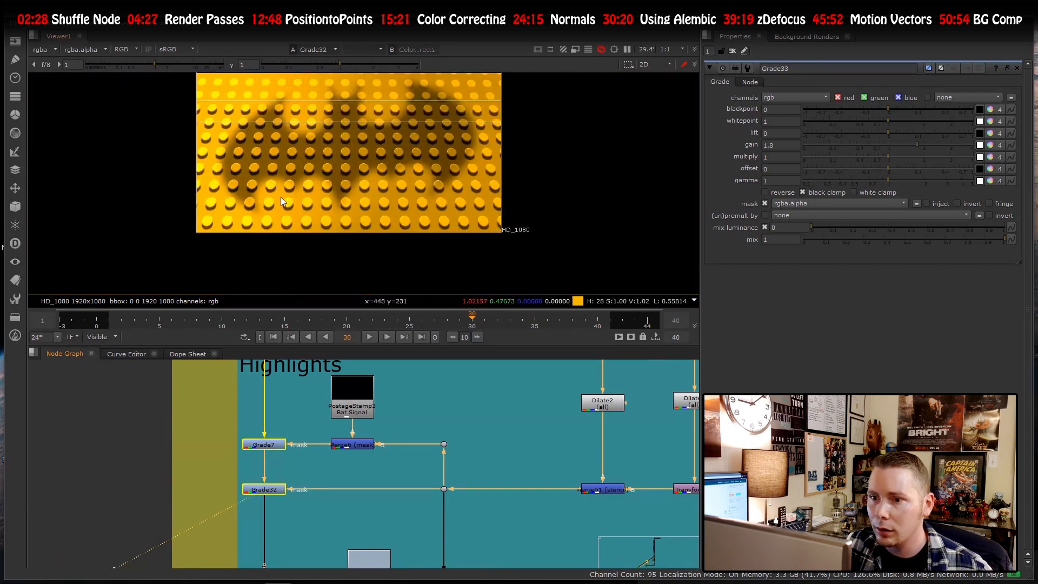
{"action": "scroll", "coordinate": [294, 163], "scroll_direction": "up", "scroll_amount": 3}
{"action": "scroll", "coordinate": [300, 141], "scroll_direction": "up", "scroll_amount": 1}
- Review the Circles, Shadows and Highlights node groups alongside a close view of the highlighted studs
{"action": "scroll", "coordinate": [493, 488], "scroll_direction": "down", "scroll_amount": 6}
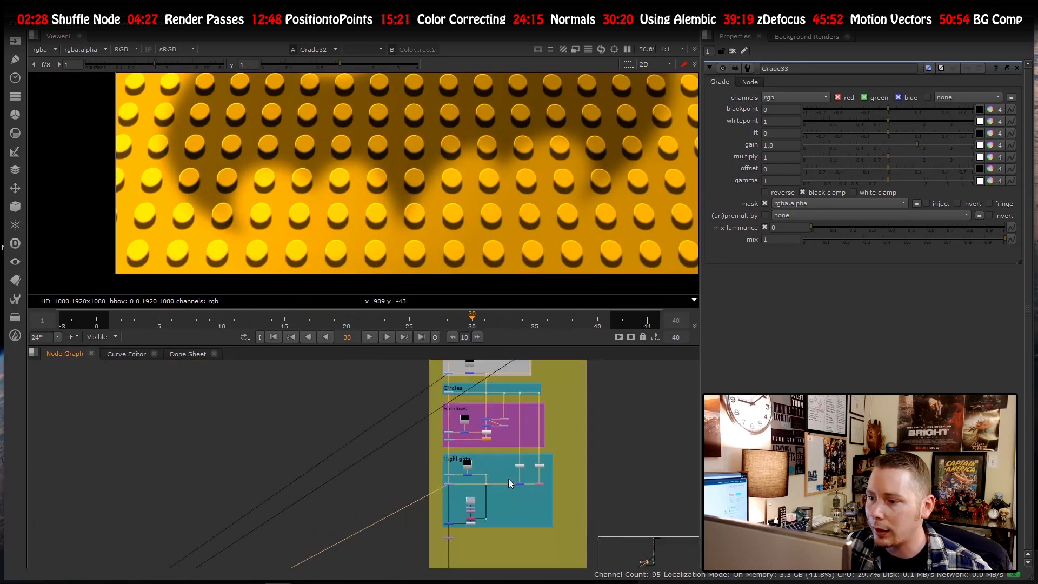
{"action": "scroll", "coordinate": [524, 433], "scroll_direction": "up", "scroll_amount": 3}
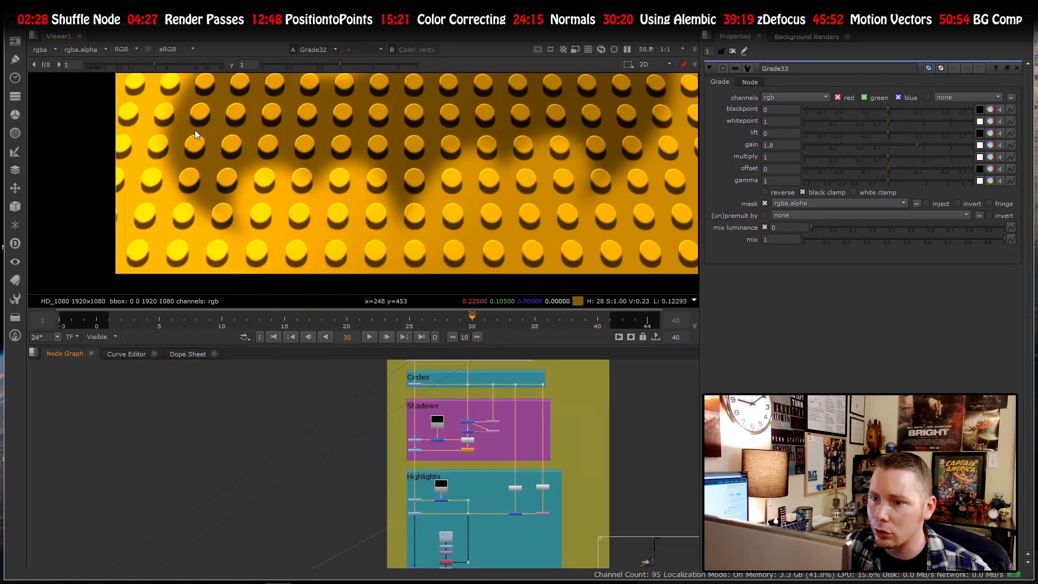
{"action": "scroll", "coordinate": [354, 204], "scroll_direction": "up", "scroll_amount": 11}
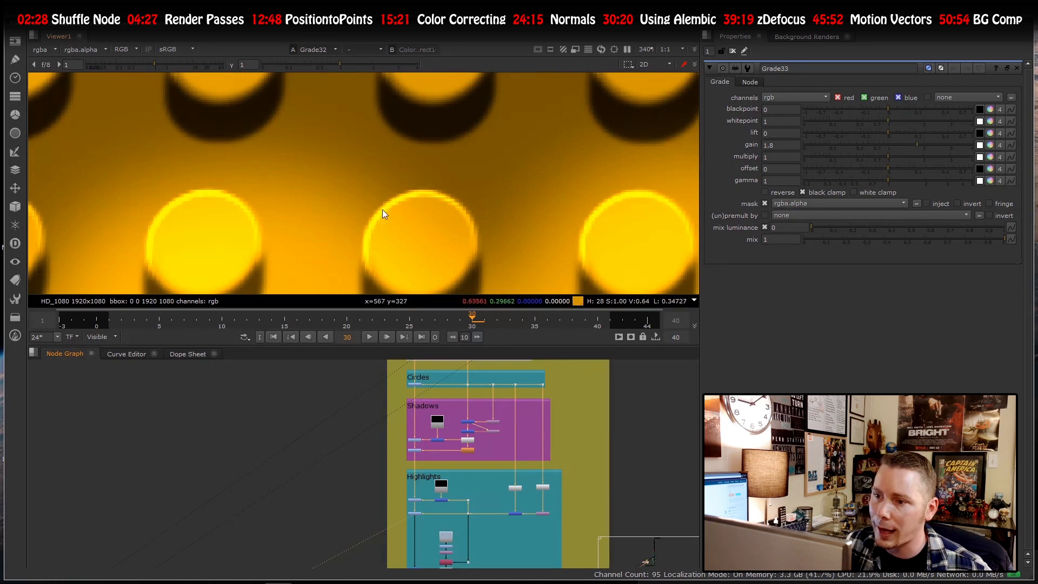
{"action": "scroll", "coordinate": [370, 197], "scroll_direction": "down", "scroll_amount": 4}
{"action": "scroll", "coordinate": [377, 206], "scroll_direction": "up", "scroll_amount": 3}
- View the Merge7 output, inspect the stud rims up close and select the Constant3 node feeding the merge
{"action": "scroll", "coordinate": [336, 470], "scroll_direction": "down", "scroll_amount": 5}
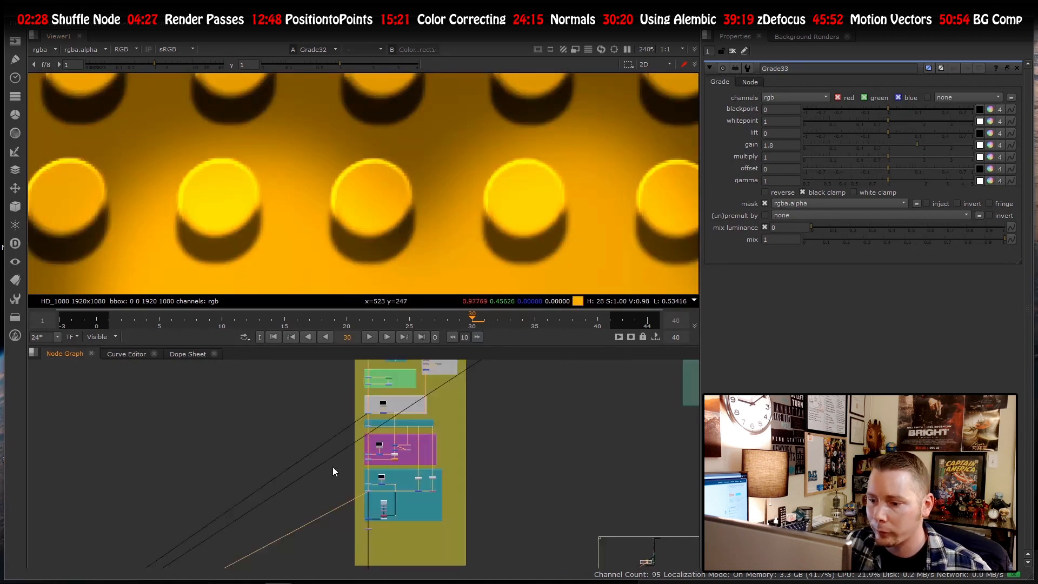
{"action": "scroll", "coordinate": [376, 498], "scroll_direction": "up", "scroll_amount": 5}
{"action": "scroll", "coordinate": [349, 459], "scroll_direction": "up", "scroll_amount": 3}
{"action": "left_click", "coordinate": [332, 438]}
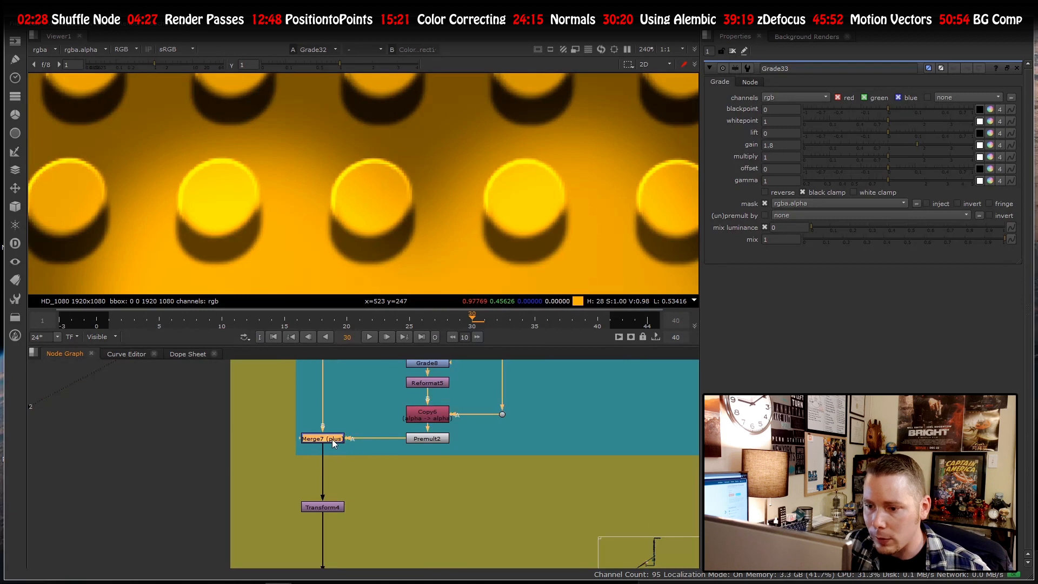
{"action": "key", "text": "1"}
{"action": "scroll", "coordinate": [338, 213], "scroll_direction": "up", "scroll_amount": 3}
{"action": "scroll", "coordinate": [342, 476], "scroll_direction": "down", "scroll_amount": 3}
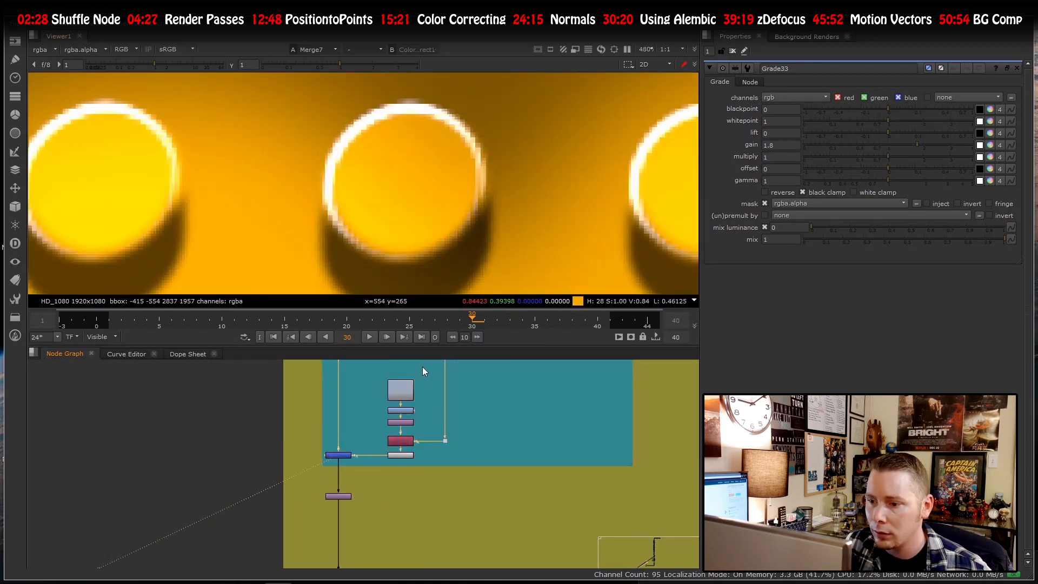
{"action": "scroll", "coordinate": [423, 368], "scroll_direction": "up", "scroll_amount": 4}
{"action": "left_click", "coordinate": [385, 426]}
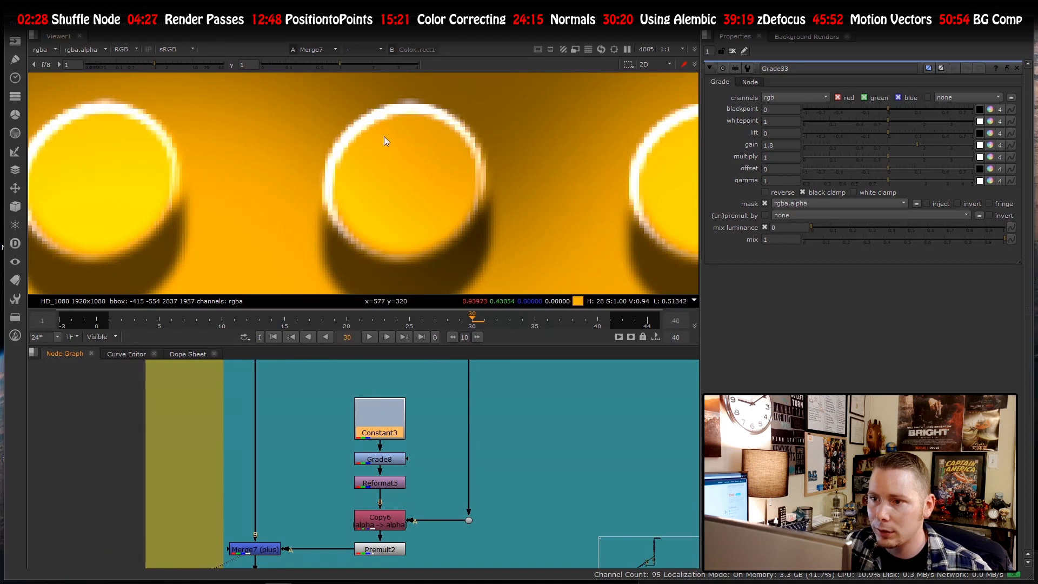
- View the Transform4 output and examine the studded background in full frame with its bounding box
{"action": "scroll", "coordinate": [358, 441], "scroll_direction": "down", "scroll_amount": 4}
{"action": "scroll", "coordinate": [357, 441], "scroll_direction": "down", "scroll_amount": 2}
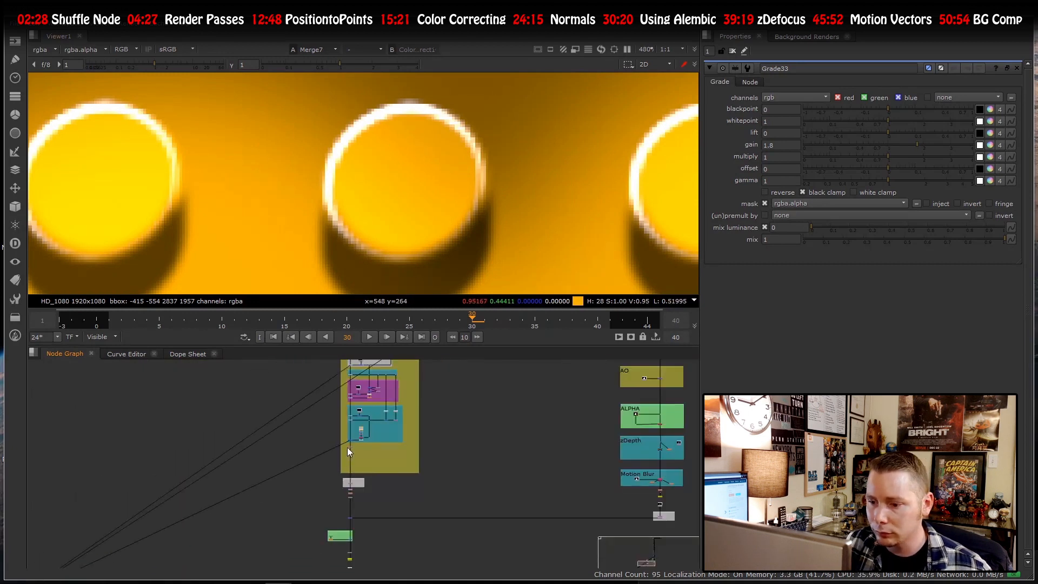
{"action": "scroll", "coordinate": [361, 430], "scroll_direction": "up", "scroll_amount": 6}
{"action": "left_click", "coordinate": [359, 437]}
{"action": "key", "text": "1"}
{"action": "scroll", "coordinate": [294, 141], "scroll_direction": "down", "scroll_amount": 10}
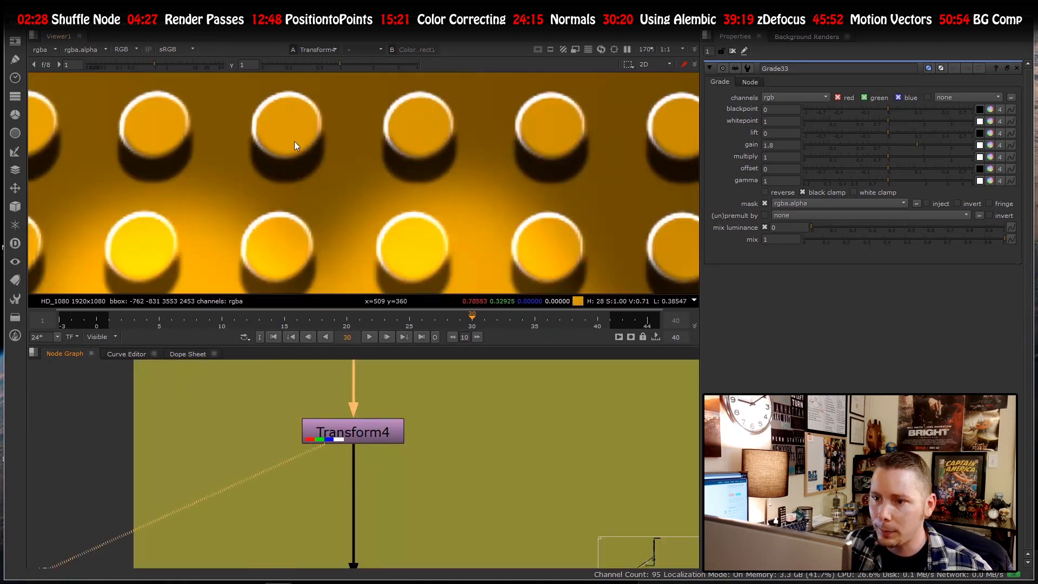
{"action": "key", "text": "f"}
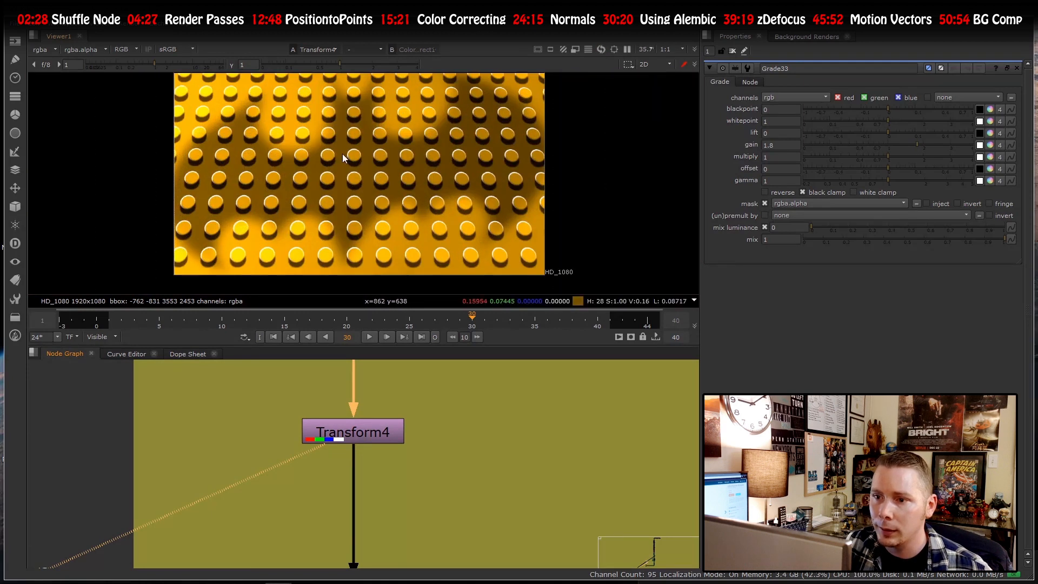
{"action": "scroll", "coordinate": [338, 211], "scroll_direction": "down", "scroll_amount": 2}
{"action": "scroll", "coordinate": [339, 210], "scroll_direction": "up", "scroll_amount": 2}
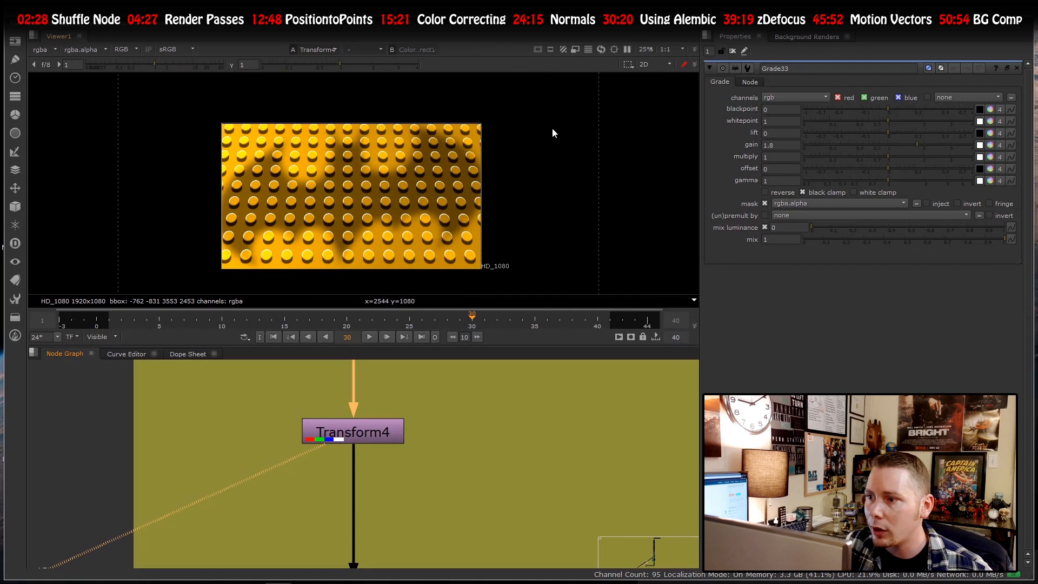
{"action": "scroll", "coordinate": [348, 282], "scroll_direction": "down", "scroll_amount": 3}
{"action": "scroll", "coordinate": [354, 438], "scroll_direction": "down", "scroll_amount": 10}
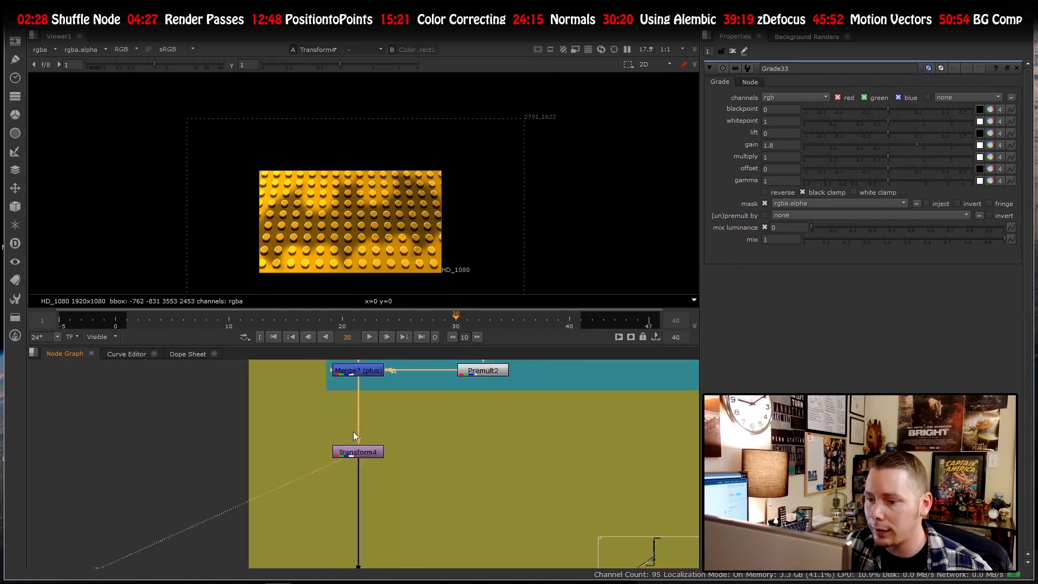
- Open the Transform4 node's settings and examine its scale and the reframed studded background
{"action": "scroll", "coordinate": [373, 454], "scroll_direction": "up", "scroll_amount": 5}
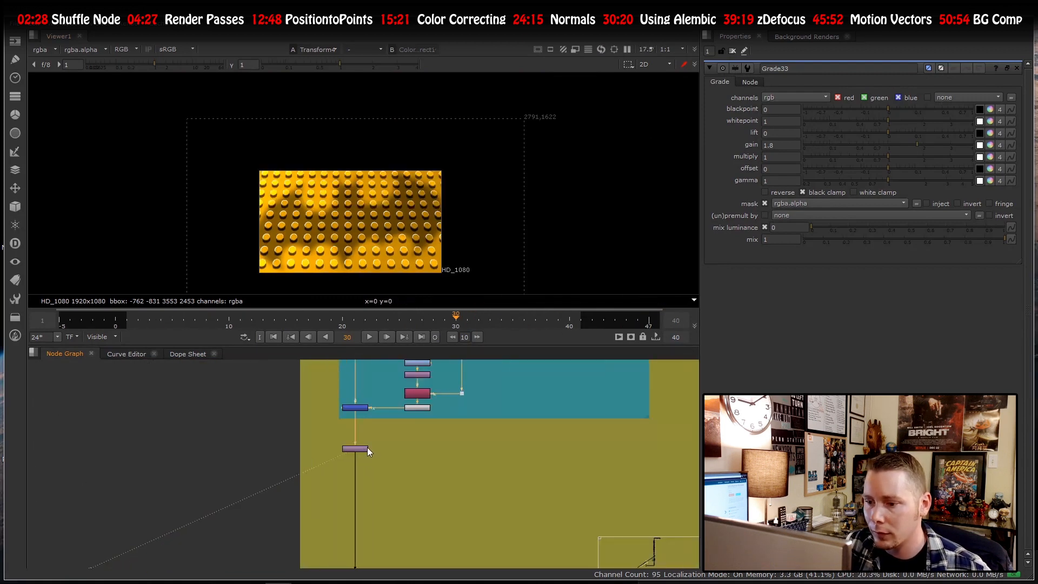
{"action": "left_click", "coordinate": [359, 446]}
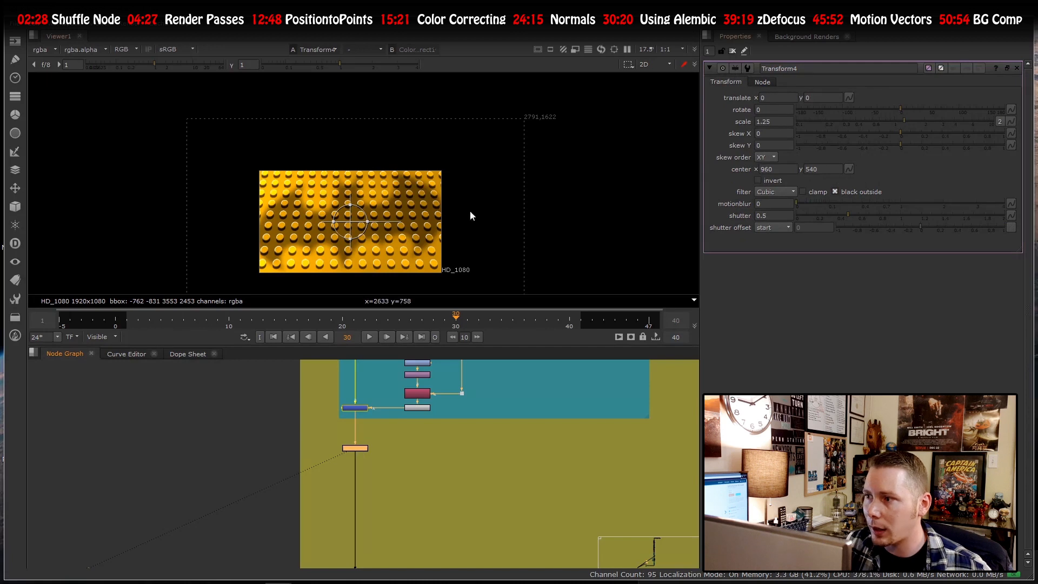
{"action": "scroll", "coordinate": [471, 212], "scroll_direction": "down", "scroll_amount": 2}
{"action": "scroll", "coordinate": [387, 249], "scroll_direction": "up", "scroll_amount": 3}
- View the Transform3 output in the Post Repo (half) group and open the node's settings at its scale value
{"action": "scroll", "coordinate": [358, 468], "scroll_direction": "down", "scroll_amount": 2}
{"action": "scroll", "coordinate": [348, 529], "scroll_direction": "up", "scroll_amount": 8}
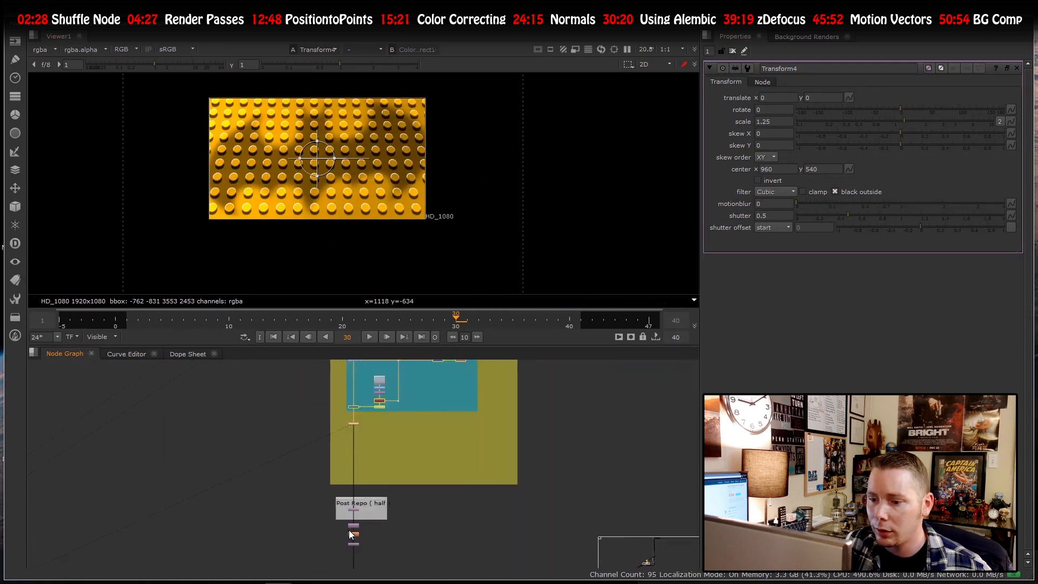
{"action": "left_click", "coordinate": [368, 390]}
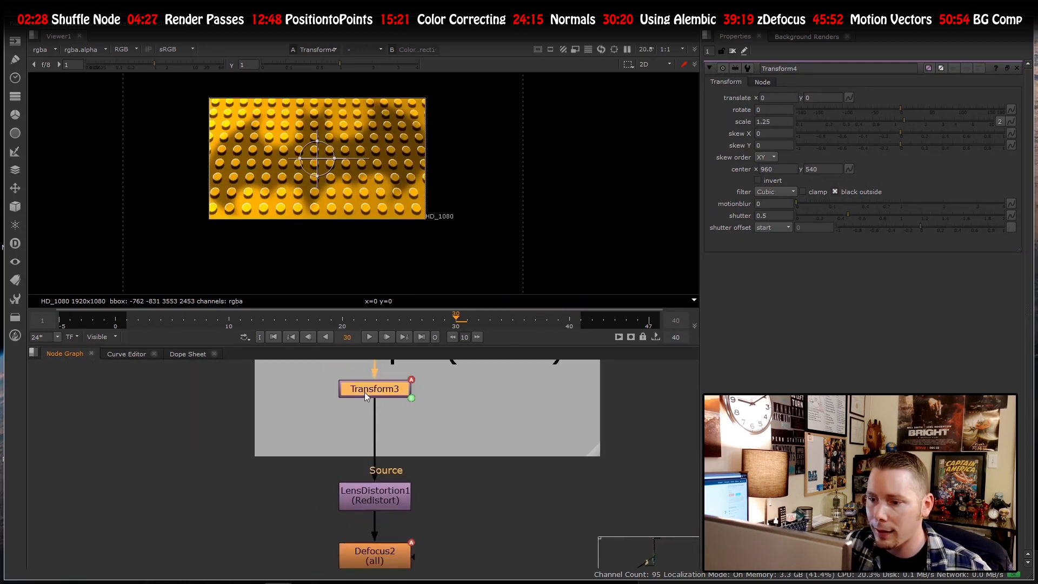
{"action": "key", "text": "2"}
{"action": "scroll", "coordinate": [385, 420], "scroll_direction": "down", "scroll_amount": 6}
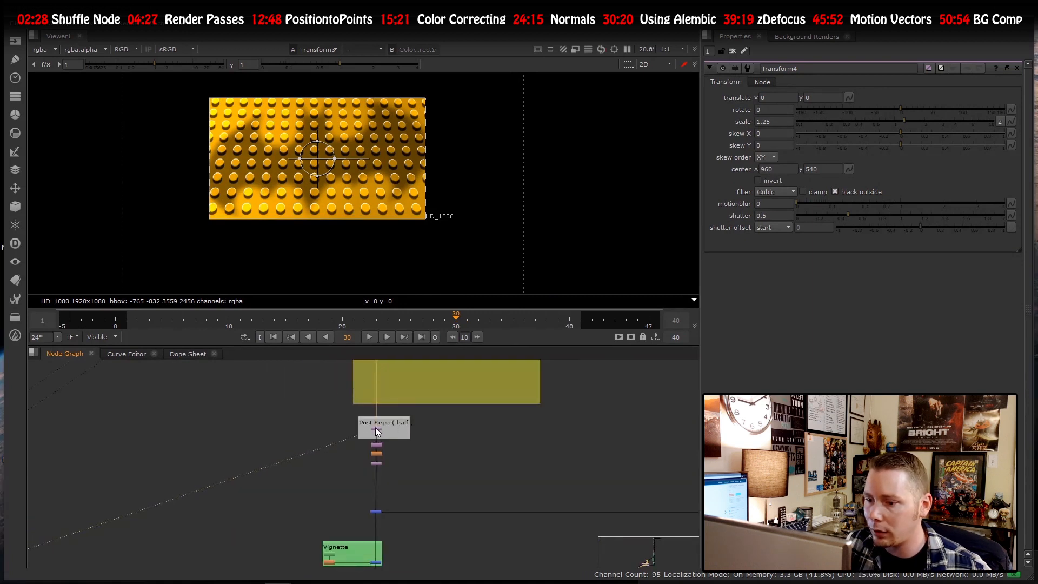
{"action": "double_click", "coordinate": [375, 429]}
{"action": "left_click", "coordinate": [769, 122]}
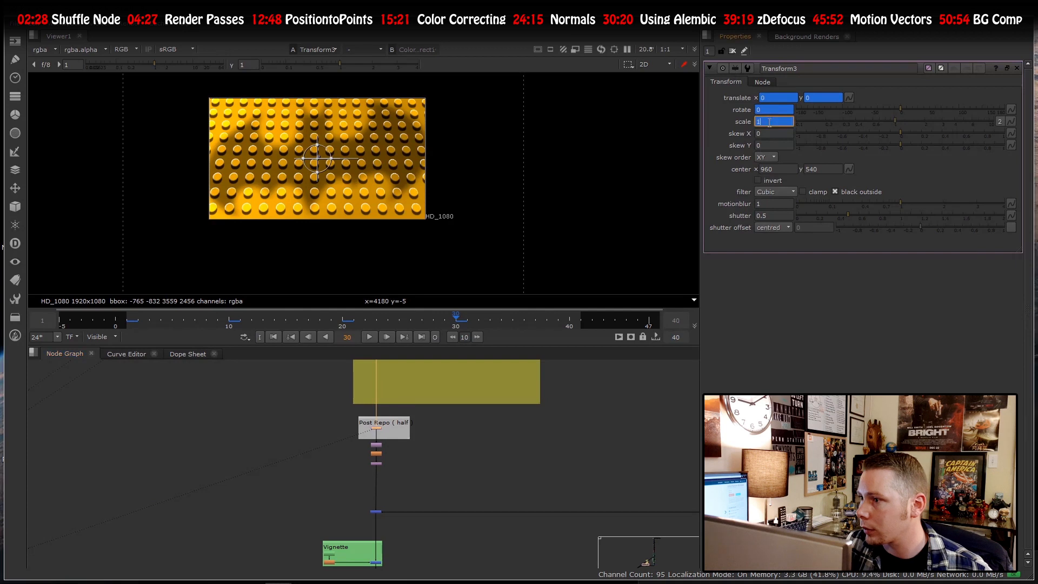
- Inspect the expressions on Transform3's scale and horizontal translate, leaving both unchanged
{"action": "right_click", "coordinate": [769, 122]}
{"action": "left_click", "coordinate": [799, 171]}
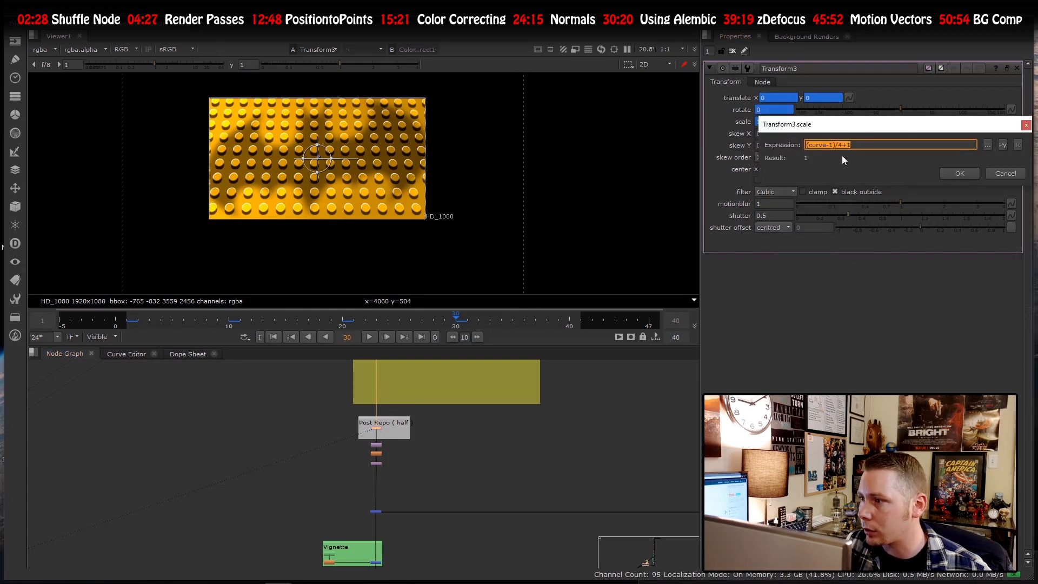
{"action": "left_click", "coordinate": [1005, 173]}
{"action": "right_click", "coordinate": [767, 97]}
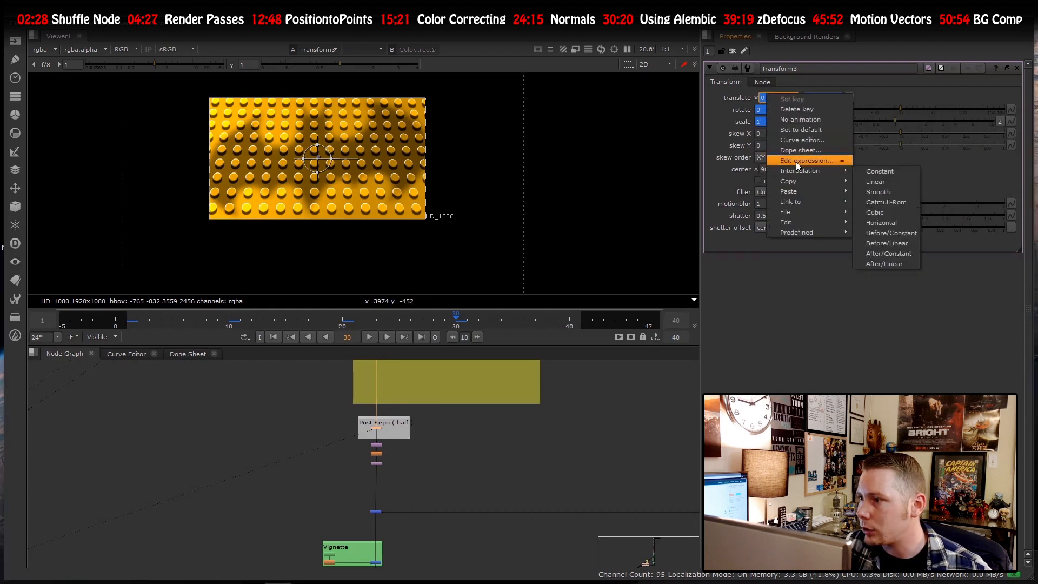
{"action": "left_click", "coordinate": [796, 161]}
{"action": "left_click", "coordinate": [996, 150]}
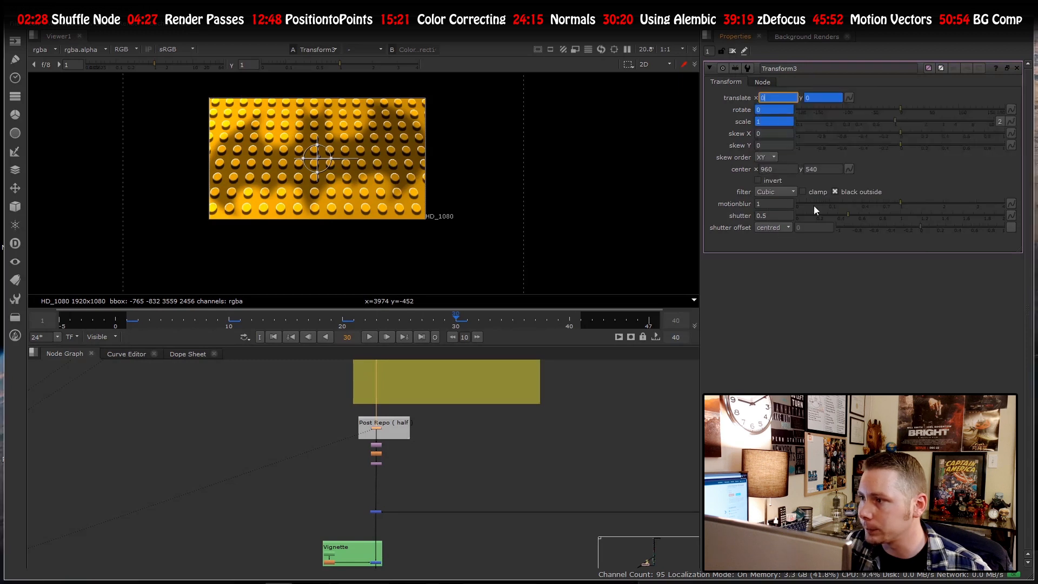
- Compare the Post Repo group on the Batman branch with Post Repo (half), and recheck Transform3's horizontal translate expression
{"action": "scroll", "coordinate": [353, 427], "scroll_direction": "down", "scroll_amount": 5}
{"action": "scroll", "coordinate": [676, 469], "scroll_direction": "up", "scroll_amount": 2}
{"action": "scroll", "coordinate": [676, 469], "scroll_direction": "up", "scroll_amount": 3}
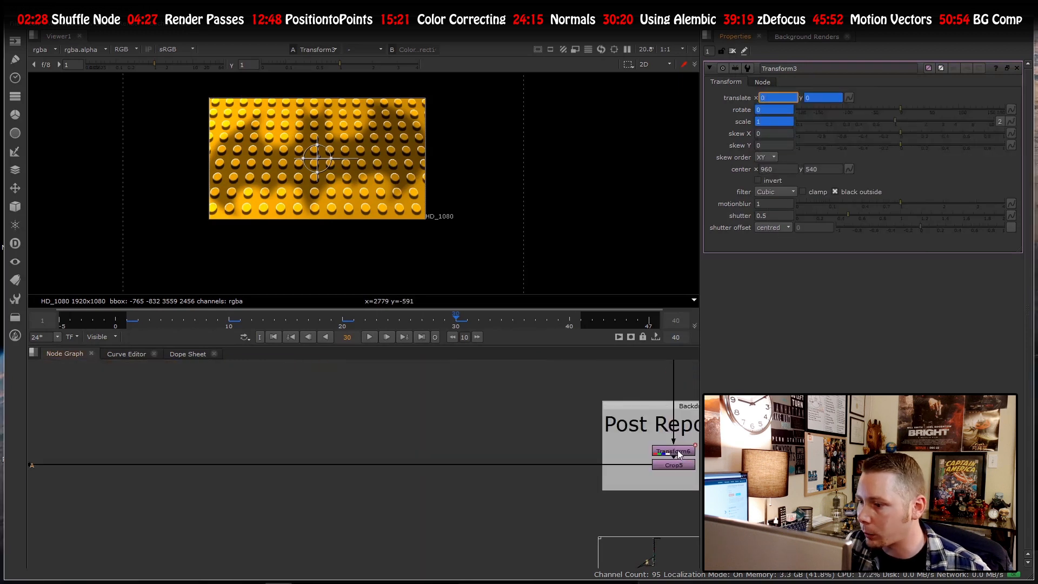
{"action": "scroll", "coordinate": [676, 455], "scroll_direction": "down", "scroll_amount": 5}
{"action": "scroll", "coordinate": [668, 463], "scroll_direction": "up", "scroll_amount": 3}
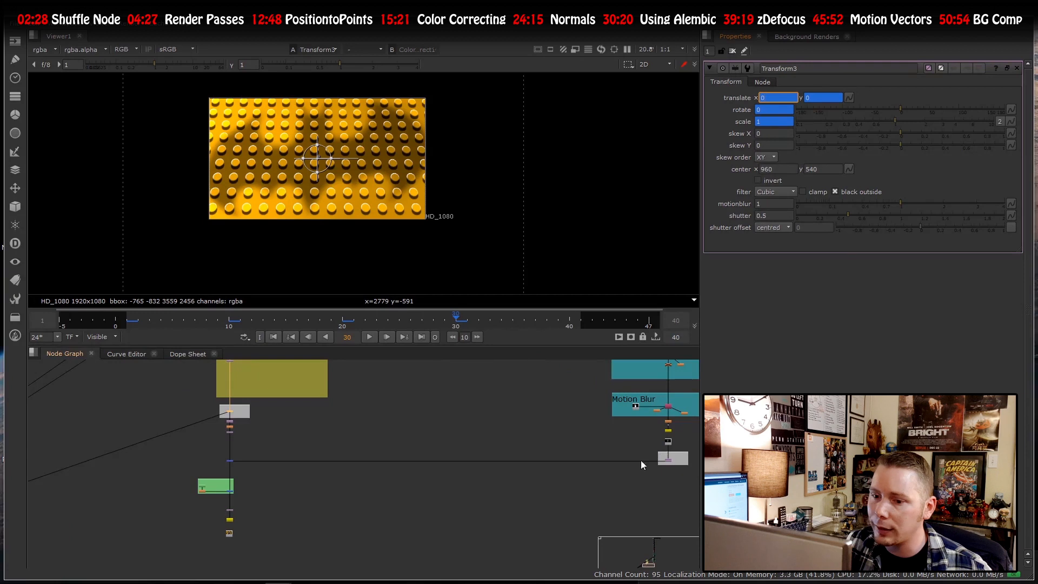
{"action": "scroll", "coordinate": [219, 411], "scroll_direction": "up", "scroll_amount": 5}
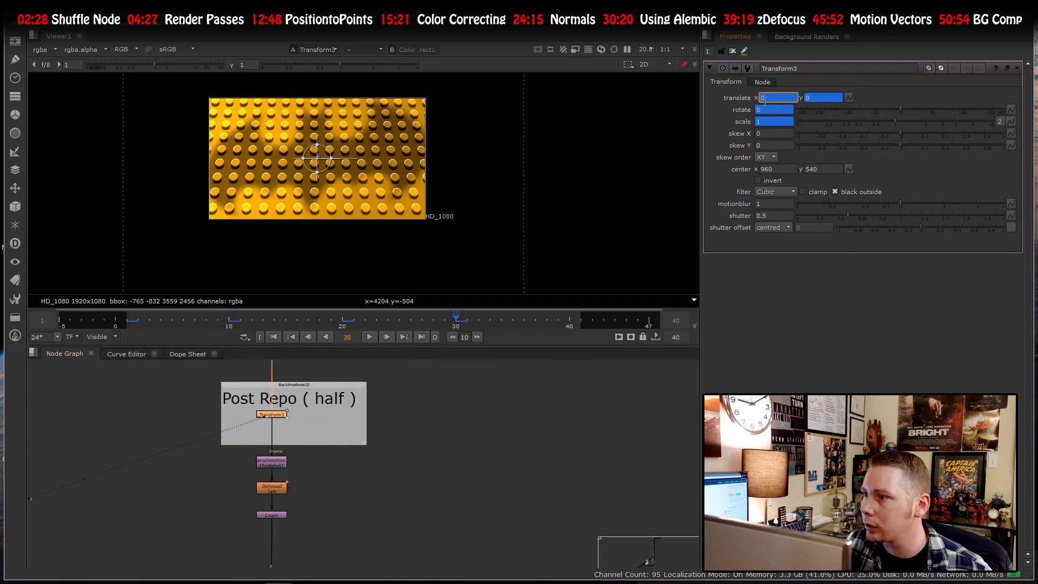
{"action": "right_click", "coordinate": [764, 101]}
{"action": "left_click", "coordinate": [798, 164]}
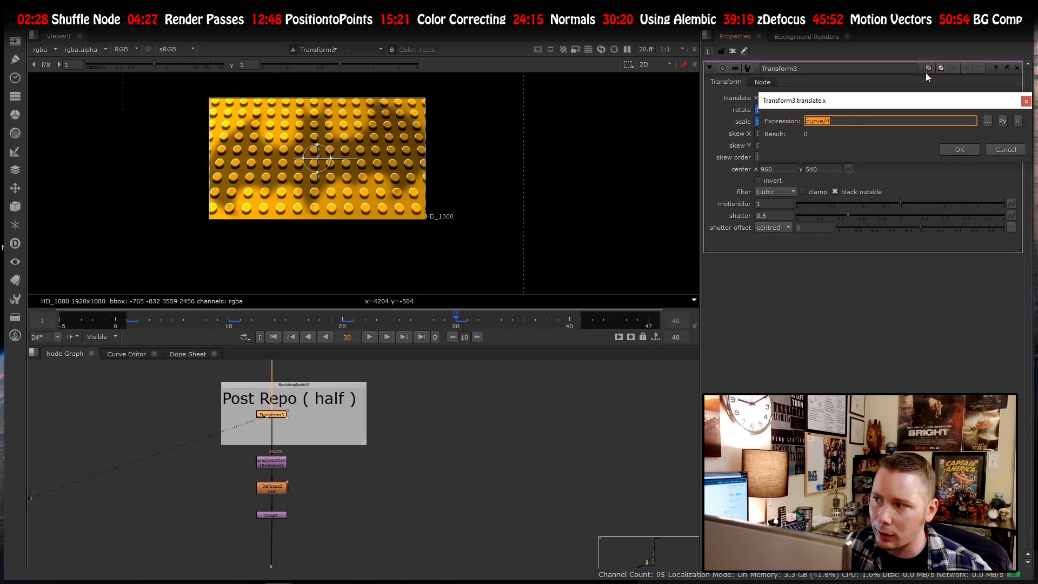
{"action": "left_click", "coordinate": [1004, 150]}
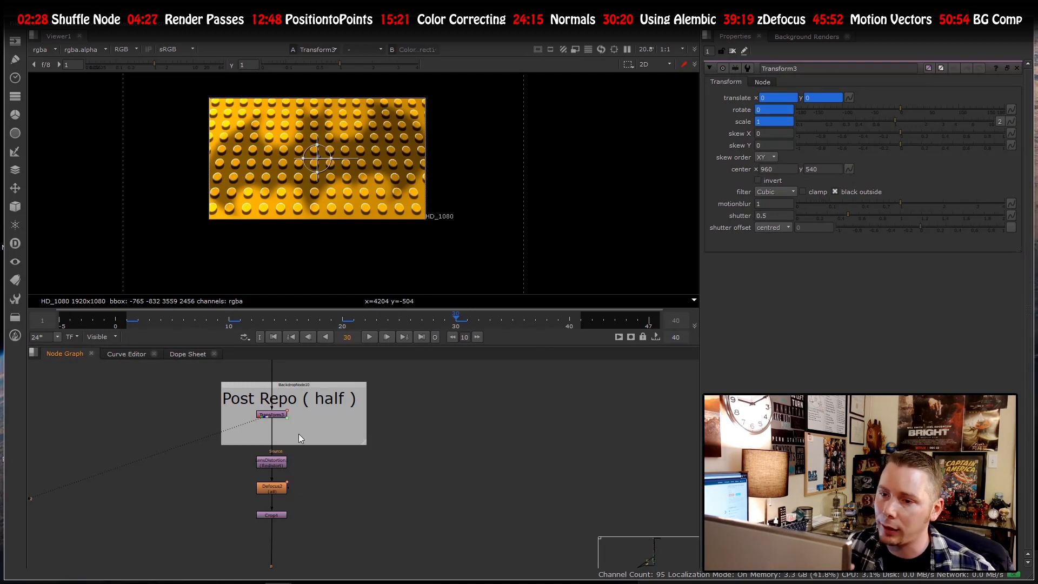
- View the LensDistortion1 output on the background and close the Transform3 settings
{"action": "scroll", "coordinate": [271, 394], "scroll_direction": "up", "scroll_amount": 5}
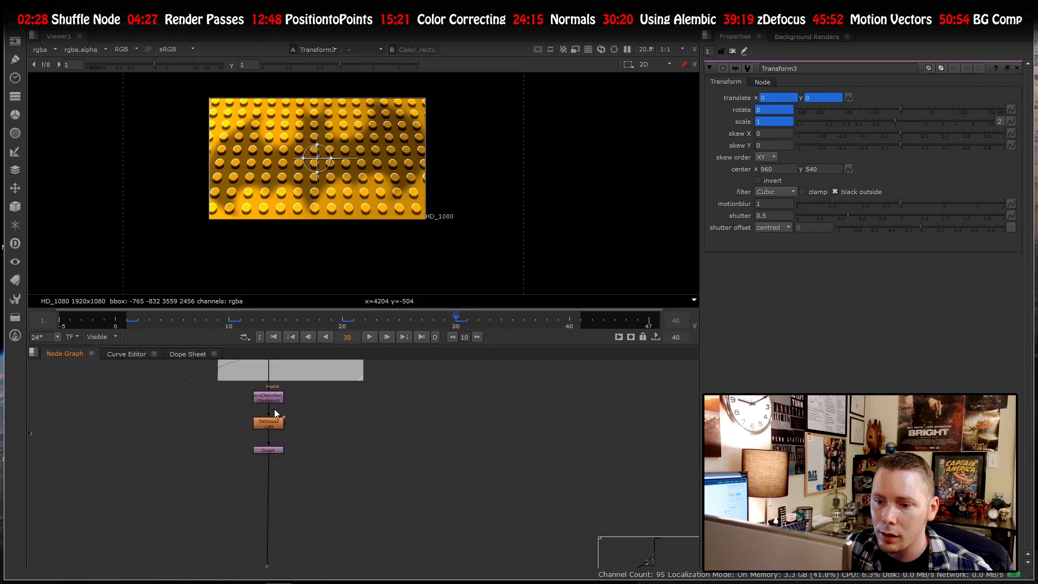
{"action": "left_click", "coordinate": [271, 394]}
{"action": "key", "text": "2"}
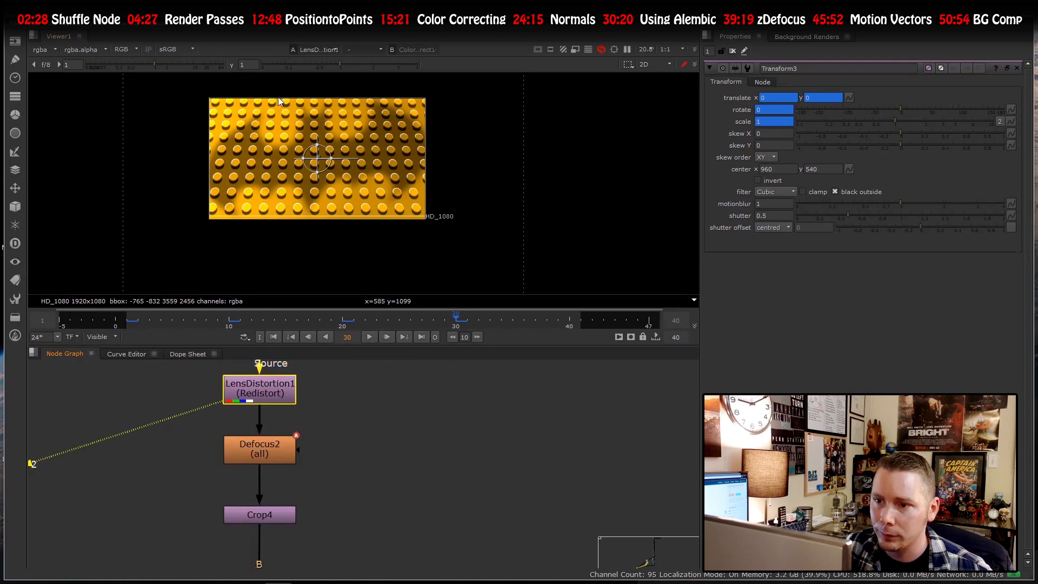
{"action": "scroll", "coordinate": [278, 98], "scroll_direction": "up", "scroll_amount": 2}
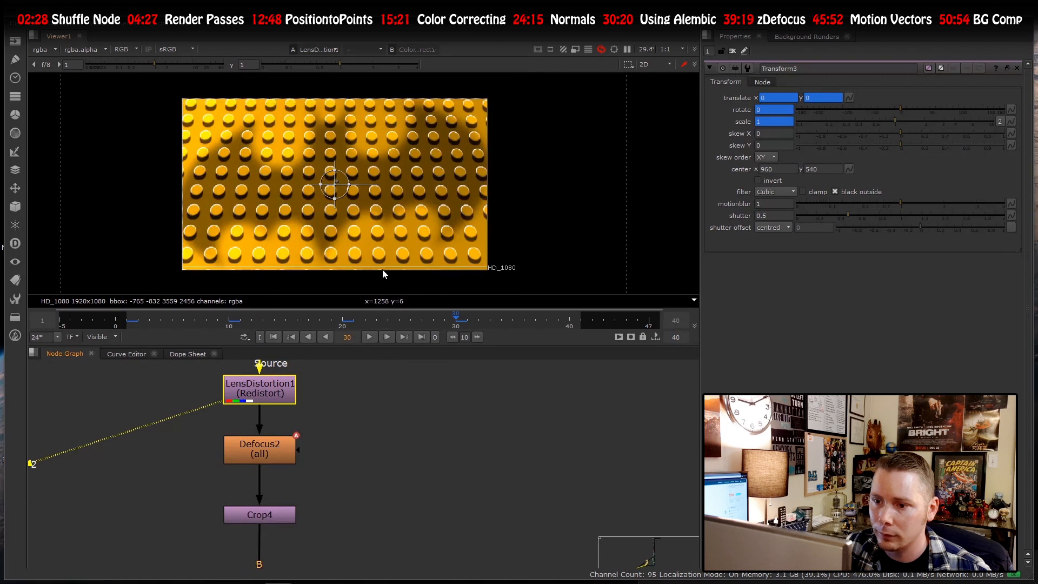
{"action": "left_click", "coordinate": [1019, 68]}
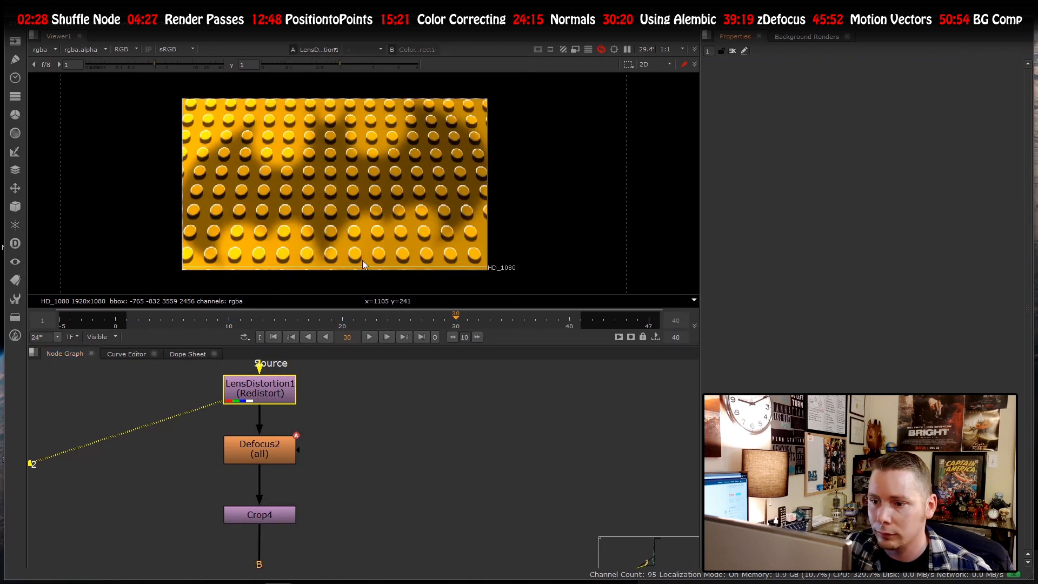
- View the Defocus2 output on the distorted background and open the node's settings
{"action": "scroll", "coordinate": [312, 436], "scroll_direction": "down", "scroll_amount": 4}
{"action": "scroll", "coordinate": [289, 462], "scroll_direction": "up", "scroll_amount": 5}
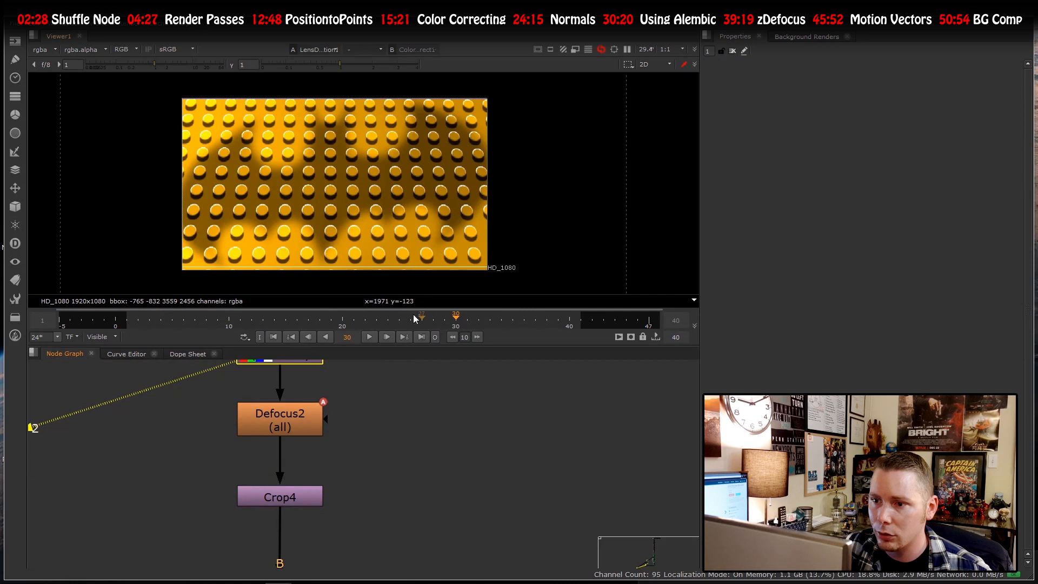
{"action": "left_click", "coordinate": [304, 475]}
{"action": "left_click", "coordinate": [276, 498]}
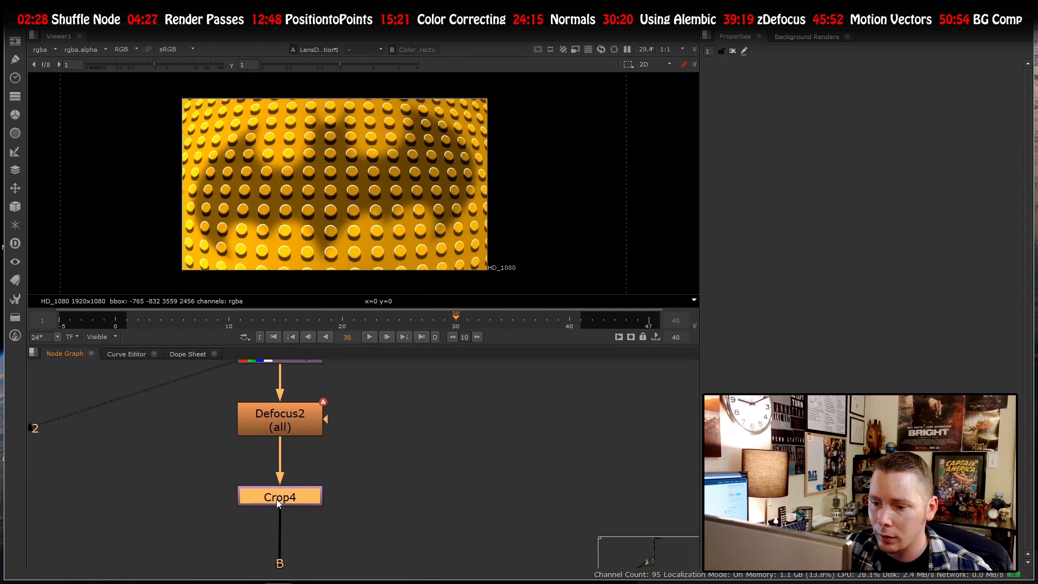
{"action": "left_click", "coordinate": [292, 420]}
{"action": "key", "text": "2"}
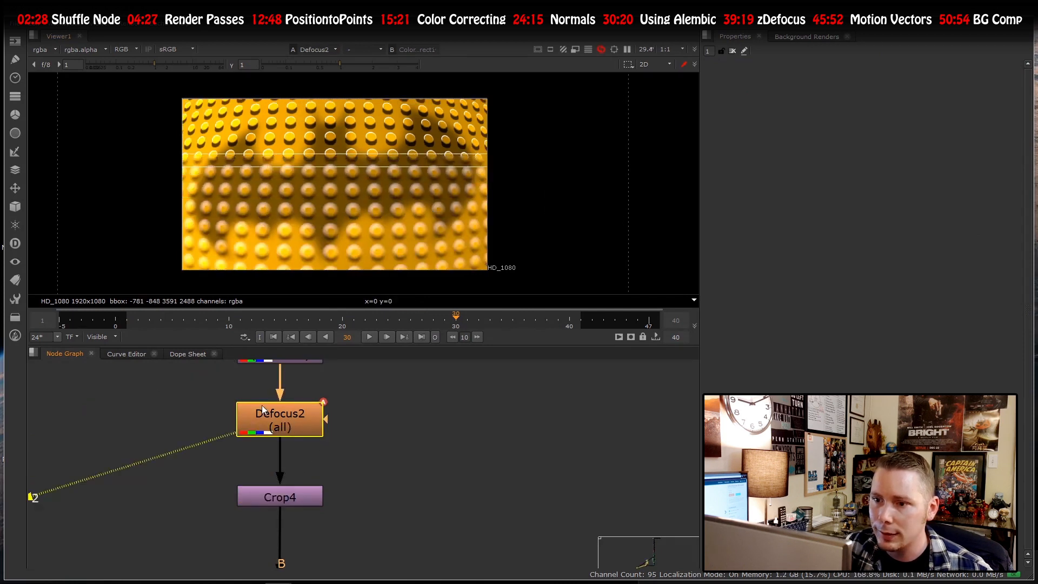
{"action": "double_click", "coordinate": [262, 410]}
- View the Read19 Batman precomp and compare it repeatedly with the defocused background from Defocus2
{"action": "scroll", "coordinate": [286, 420], "scroll_direction": "down", "scroll_amount": 12}
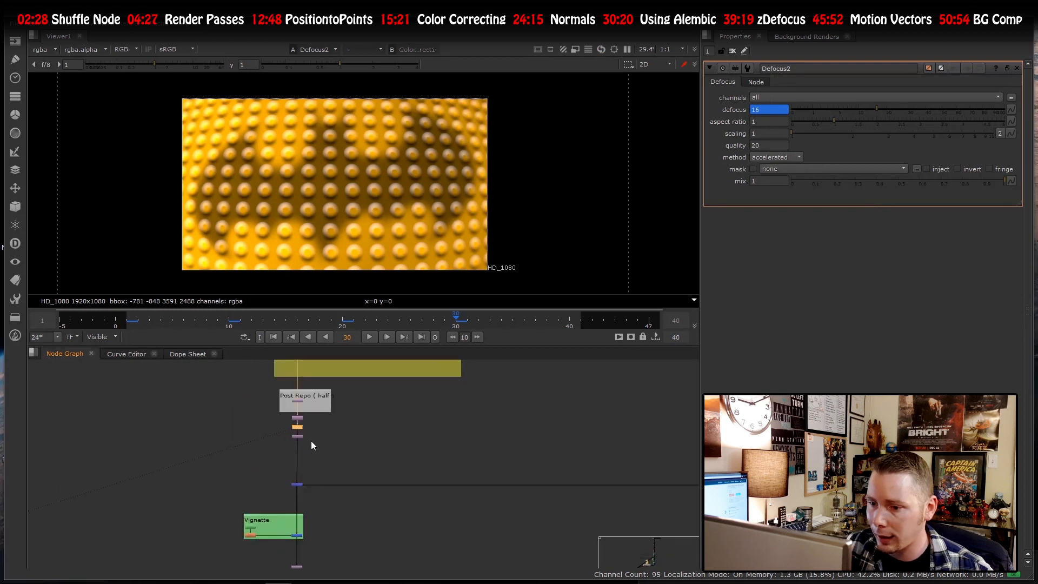
{"action": "scroll", "coordinate": [611, 451], "scroll_direction": "up", "scroll_amount": 3}
{"action": "scroll", "coordinate": [649, 441], "scroll_direction": "up", "scroll_amount": 4}
{"action": "left_click", "coordinate": [608, 430]}
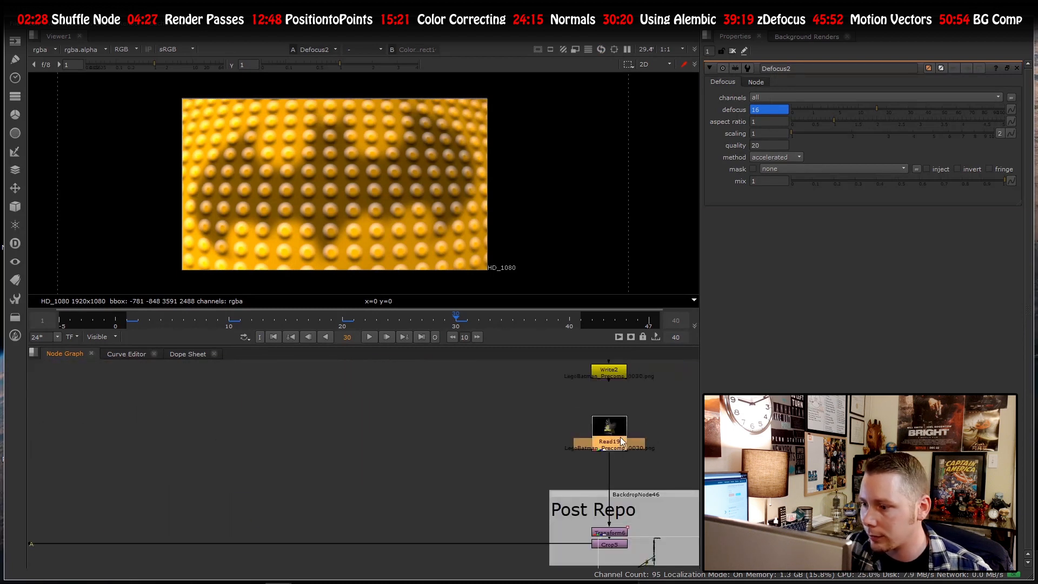
{"action": "key", "text": "1"}
{"action": "key", "text": "2"}
{"action": "key", "text": "1"}
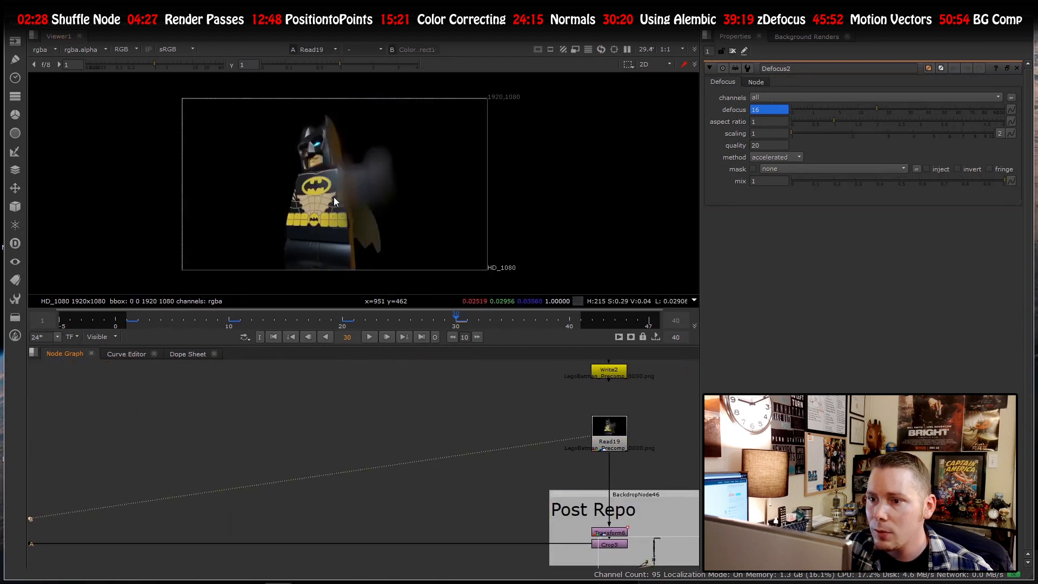
{"action": "key", "text": "2"}
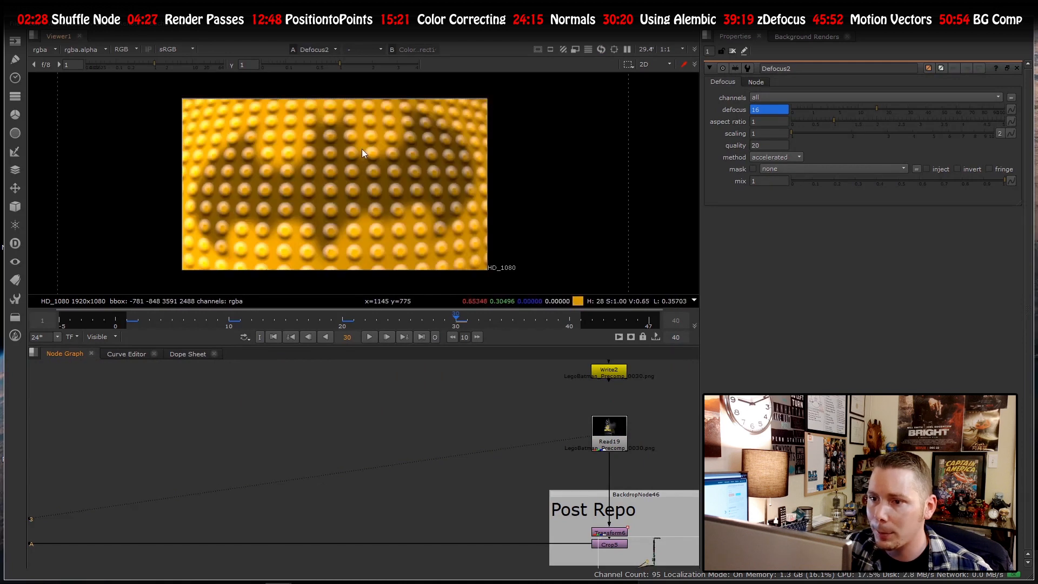
{"action": "key", "text": "1"}
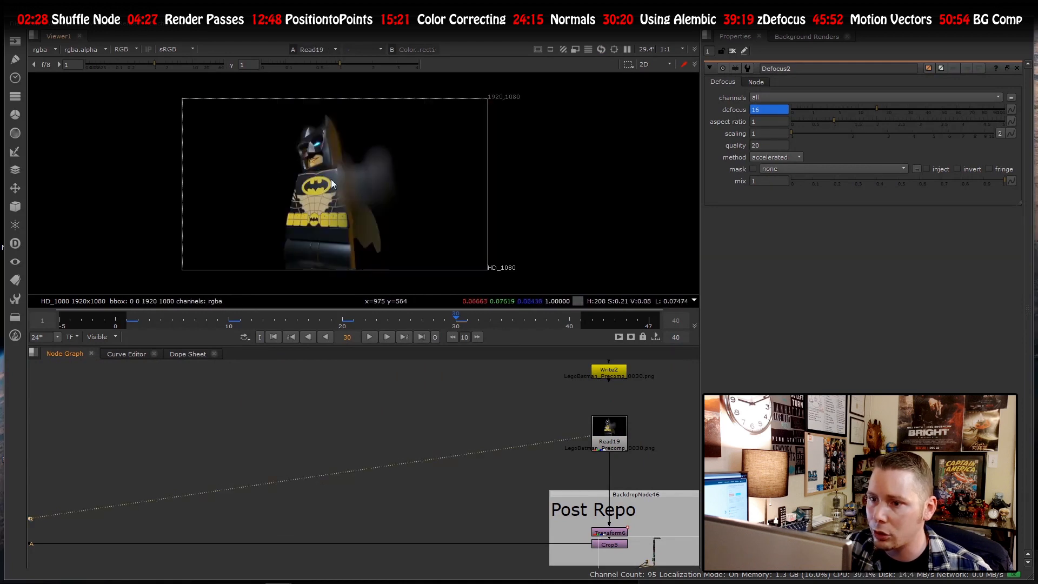
{"action": "key", "text": "2"}
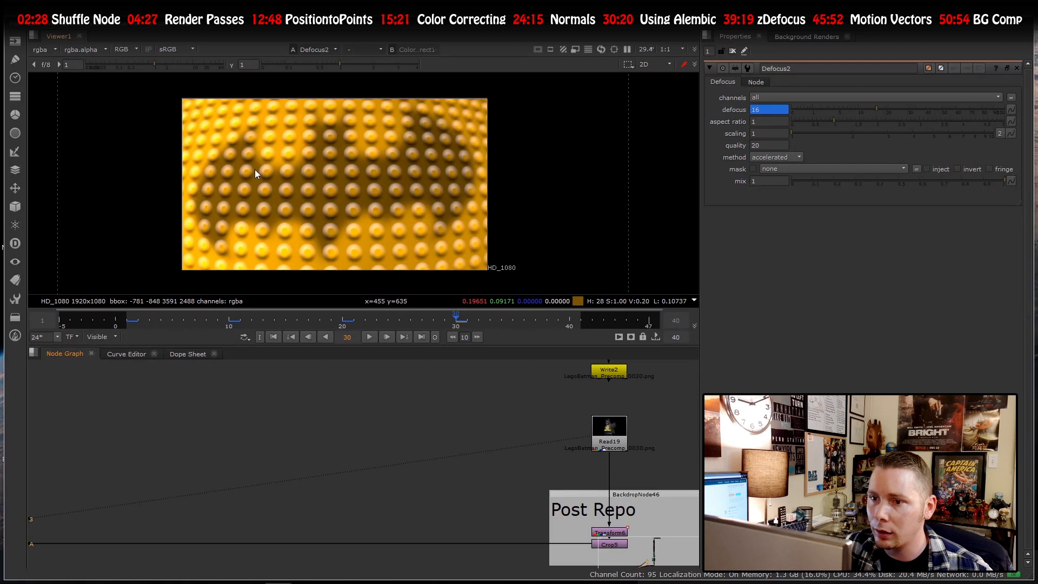
{"action": "key", "text": "1"}
{"action": "key", "text": "2"}
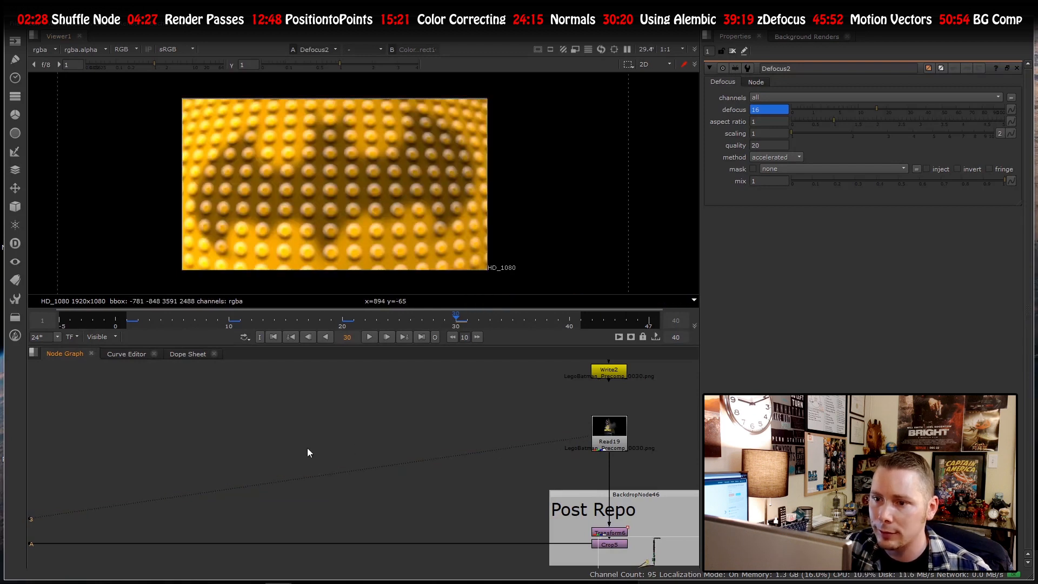
- Follow the background branch past Crop4 and view the Merge52 output combining Batman with the background
{"action": "scroll", "coordinate": [319, 459], "scroll_direction": "down", "scroll_amount": 11}
{"action": "scroll", "coordinate": [287, 474], "scroll_direction": "up", "scroll_amount": 8}
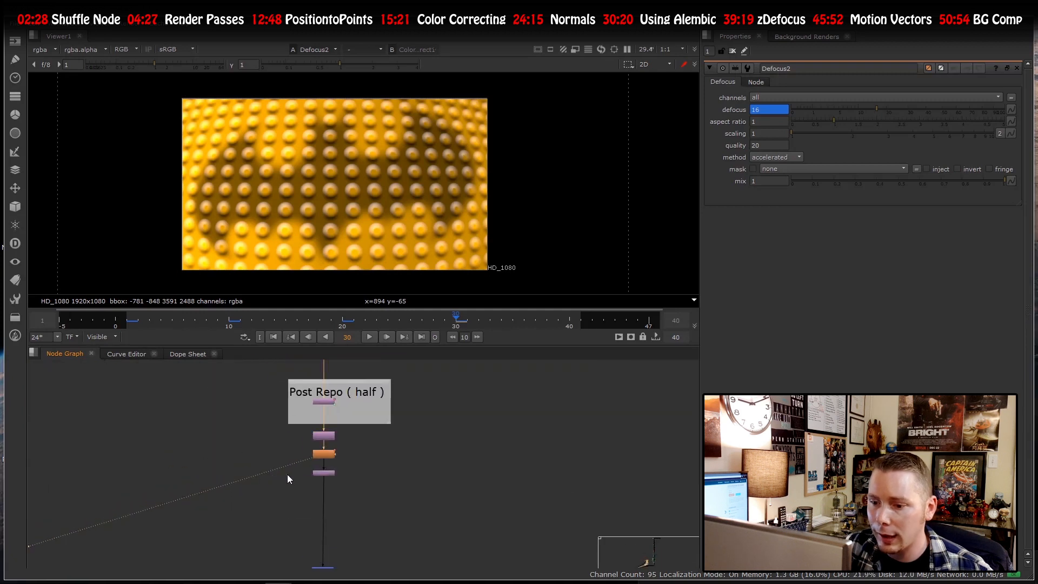
{"action": "scroll", "coordinate": [234, 431], "scroll_direction": "down", "scroll_amount": 3}
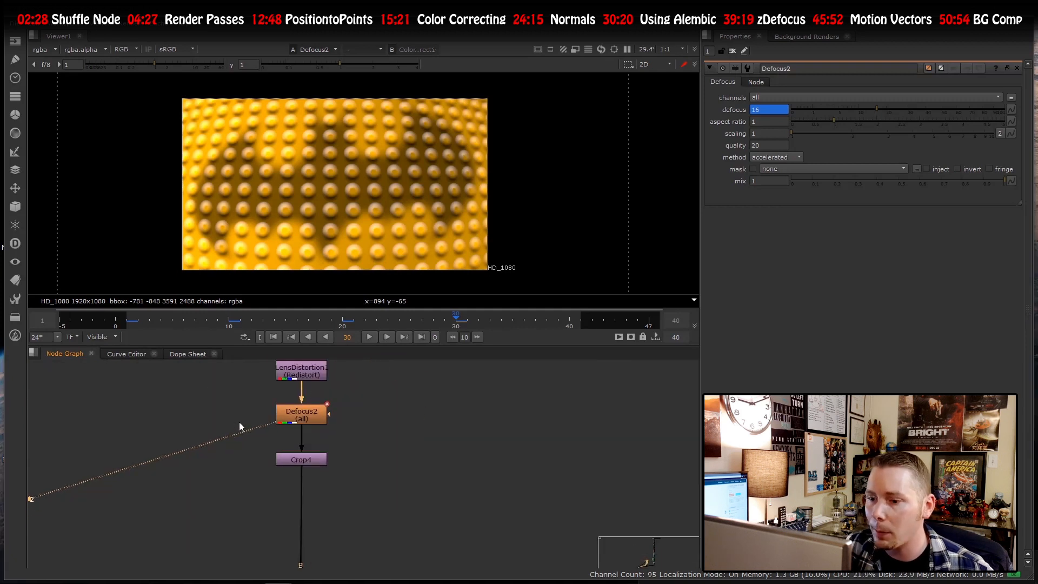
{"action": "scroll", "coordinate": [243, 427], "scroll_direction": "down", "scroll_amount": 3}
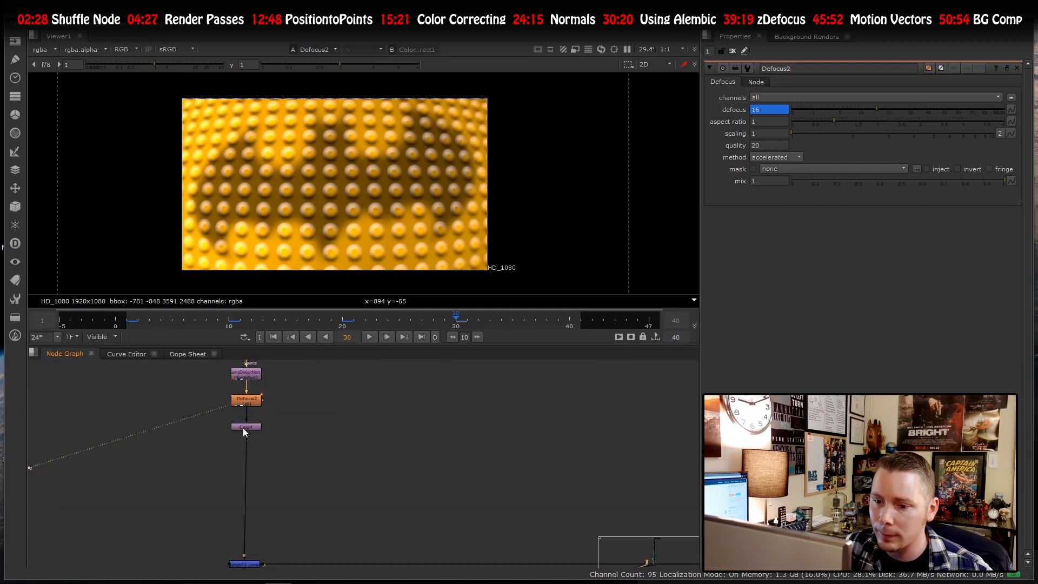
{"action": "left_click_drag", "start_coordinate": [242, 428], "coordinate": [337, 507]}
{"action": "key", "text": "1"}
{"action": "left_click", "coordinate": [242, 433]}
{"action": "scroll", "coordinate": [270, 441], "scroll_direction": "down", "scroll_amount": 5}
{"action": "scroll", "coordinate": [242, 482], "scroll_direction": "up", "scroll_amount": 3}
{"action": "key", "text": "1"}
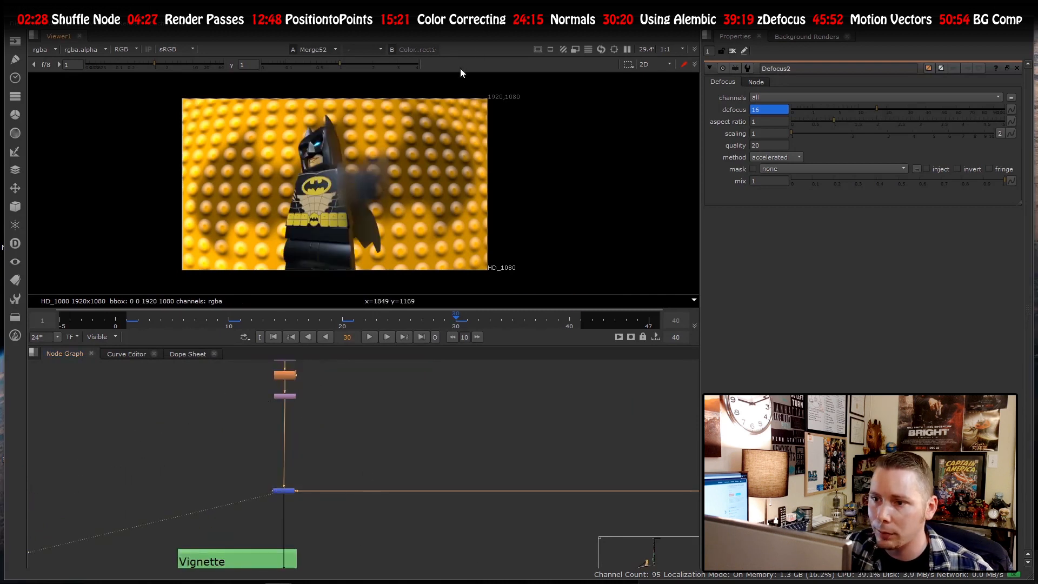
- Examine the merged Batman composite in the viewer and locate the Vignette group below Merge52
{"action": "scroll", "coordinate": [302, 277], "scroll_direction": "down", "scroll_amount": 4}
{"action": "scroll", "coordinate": [283, 454], "scroll_direction": "down", "scroll_amount": 6}
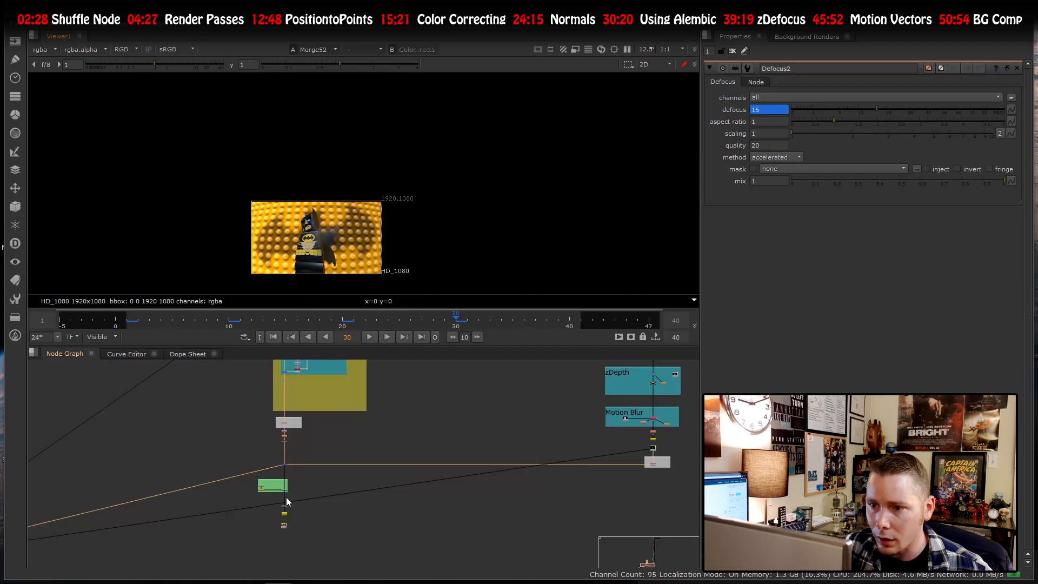
{"action": "scroll", "coordinate": [287, 499], "scroll_direction": "up", "scroll_amount": 4}
{"action": "scroll", "coordinate": [326, 257], "scroll_direction": "up", "scroll_amount": 5}
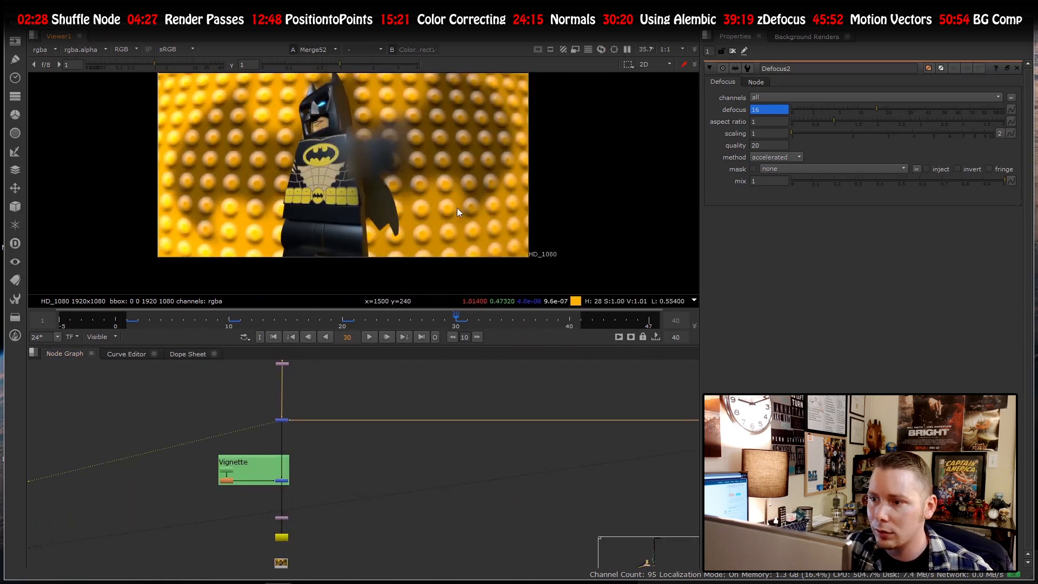
{"action": "scroll", "coordinate": [474, 201], "scroll_direction": "down", "scroll_amount": 1}
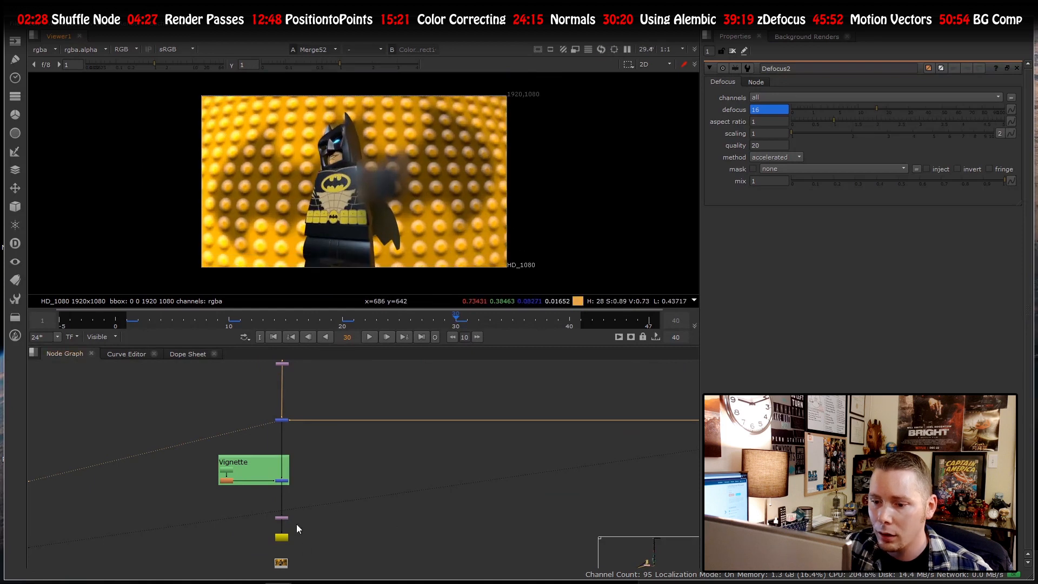
- View the Merge53 output of the Vignette group to show the darkened edges on the Batman composite
{"action": "scroll", "coordinate": [254, 415], "scroll_direction": "up", "scroll_amount": 4}
{"action": "scroll", "coordinate": [297, 471], "scroll_direction": "down", "scroll_amount": 5}
{"action": "scroll", "coordinate": [320, 532], "scroll_direction": "up", "scroll_amount": 5}
{"action": "left_click", "coordinate": [277, 459]}
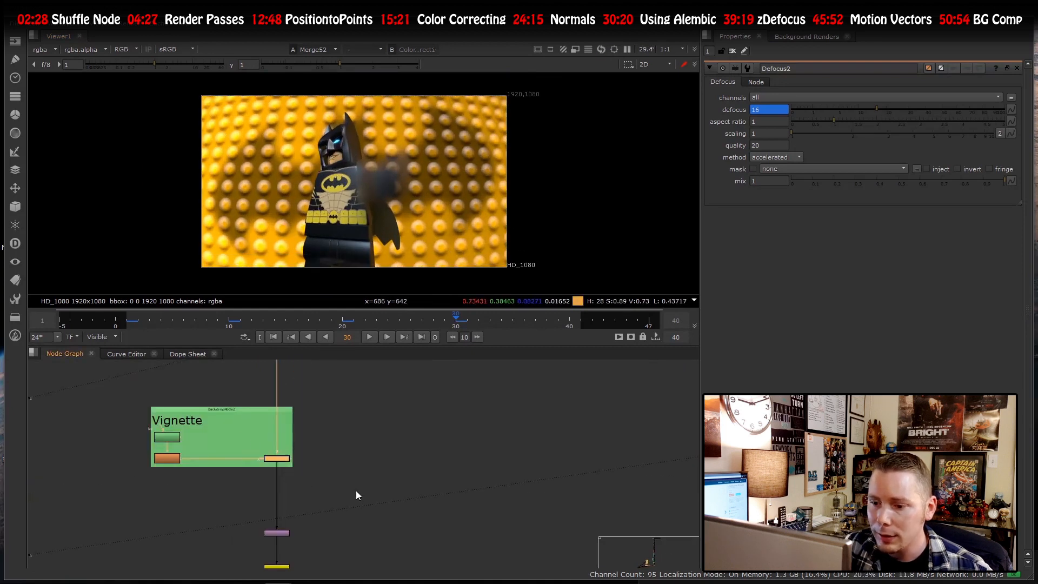
{"action": "key", "text": "1"}
{"action": "left_click", "coordinate": [352, 488]}
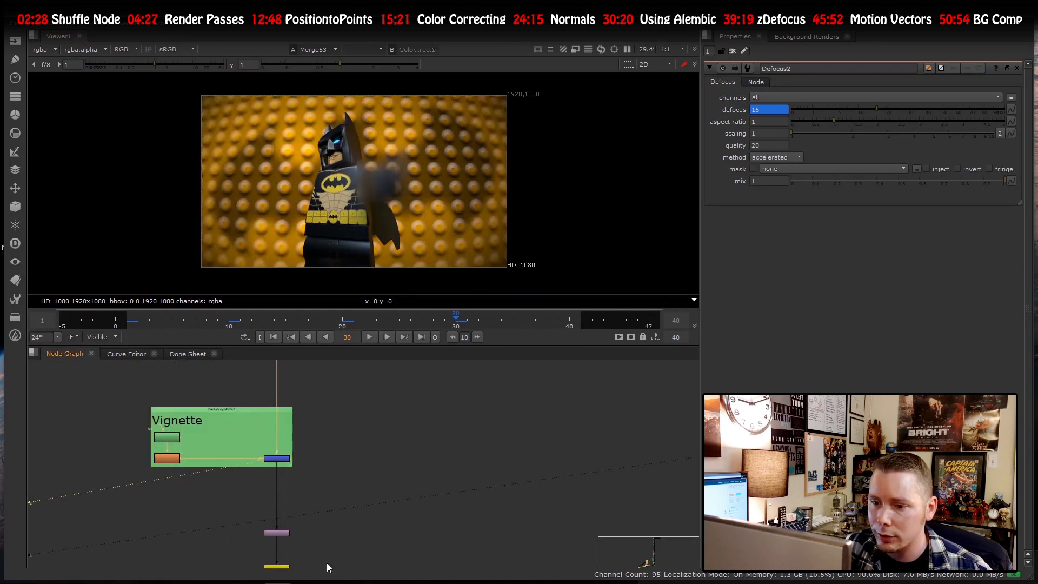
- Examine the vignetted Batman composite in the viewer alongside the Vignette group's Roto and Defocus nodes and the surrounding node graph
{"action": "scroll", "coordinate": [326, 563], "scroll_direction": "down", "scroll_amount": 6}
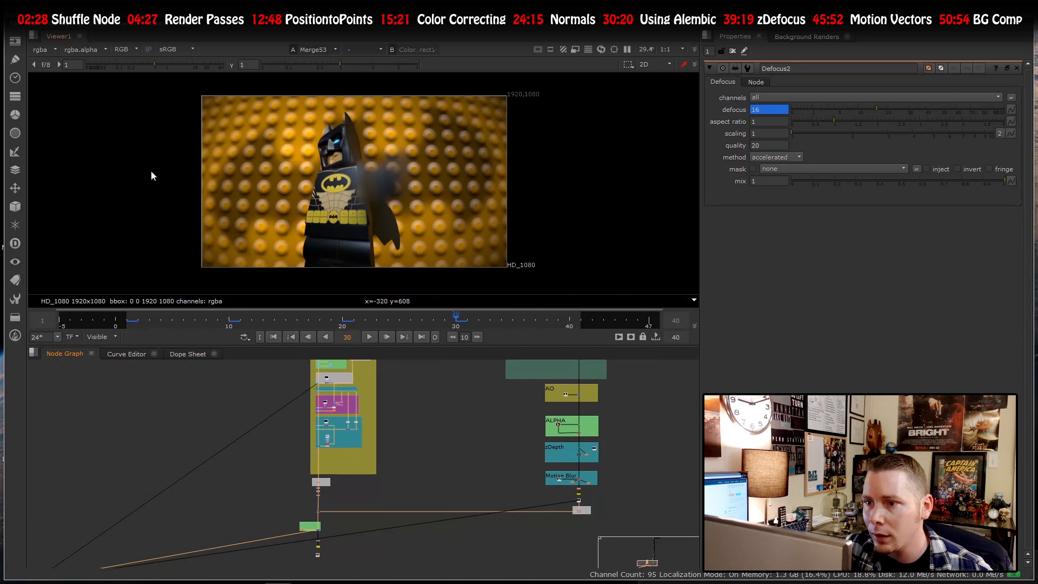
{"action": "scroll", "coordinate": [249, 168], "scroll_direction": "down", "scroll_amount": 1}
{"action": "scroll", "coordinate": [277, 166], "scroll_direction": "up", "scroll_amount": 2}
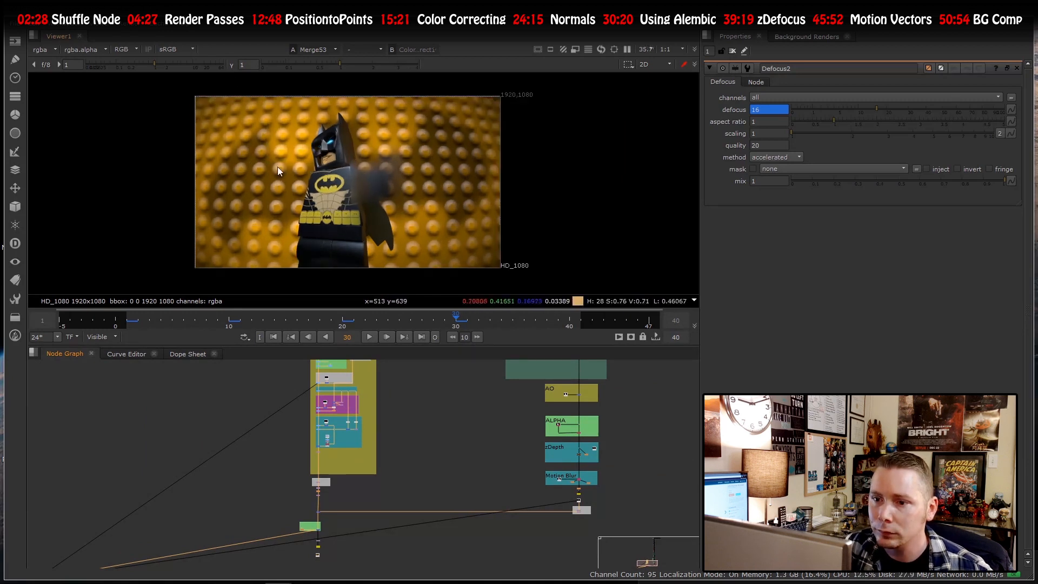
{"action": "scroll", "coordinate": [268, 145], "scroll_direction": "up", "scroll_amount": 2}
{"action": "scroll", "coordinate": [318, 184], "scroll_direction": "down", "scroll_amount": 4}
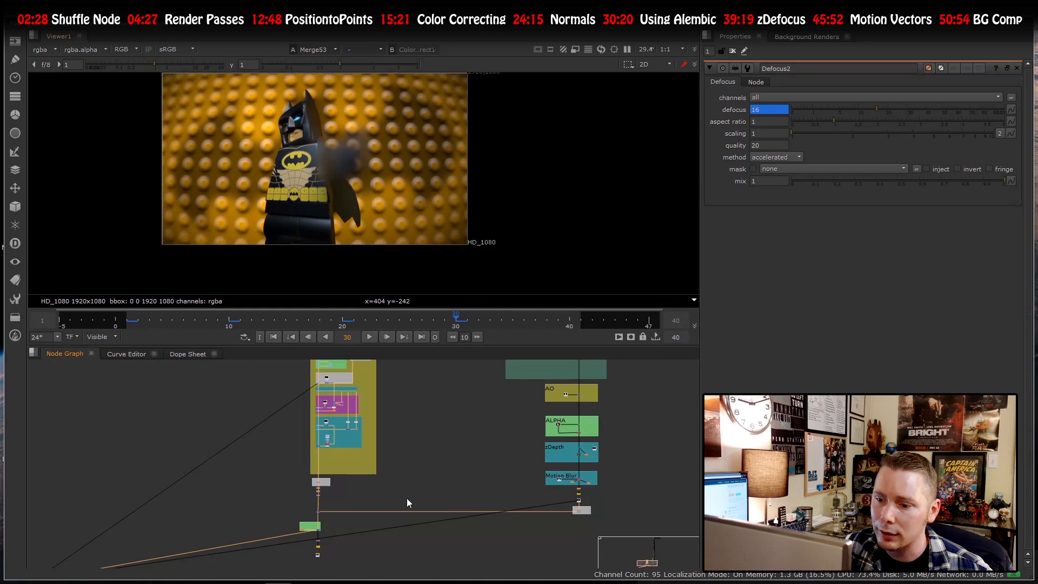
{"action": "scroll", "coordinate": [407, 498], "scroll_direction": "down", "scroll_amount": 2}
{"action": "scroll", "coordinate": [346, 523], "scroll_direction": "up", "scroll_amount": 12}
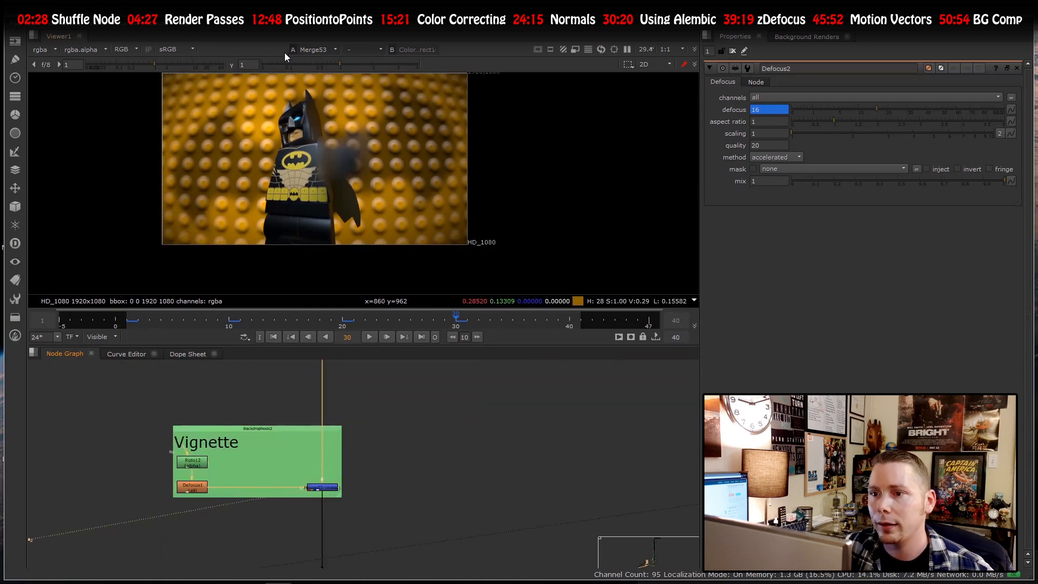
{"action": "scroll", "coordinate": [254, 233], "scroll_direction": "down", "scroll_amount": 3}
{"action": "scroll", "coordinate": [265, 216], "scroll_direction": "up", "scroll_amount": 3}
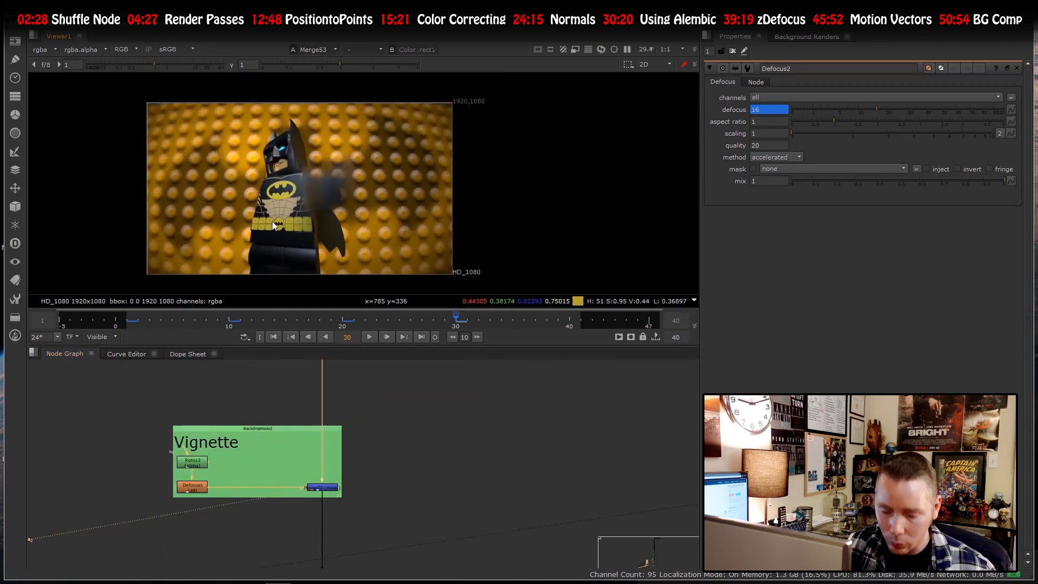
{"action": "scroll", "coordinate": [270, 218], "scroll_direction": "up", "scroll_amount": 2}
- View the rendered Read4 output below the Vignette group and maximize the viewer
{"action": "scroll", "coordinate": [338, 522], "scroll_direction": "down", "scroll_amount": 6}
{"action": "scroll", "coordinate": [358, 462], "scroll_direction": "up", "scroll_amount": 3}
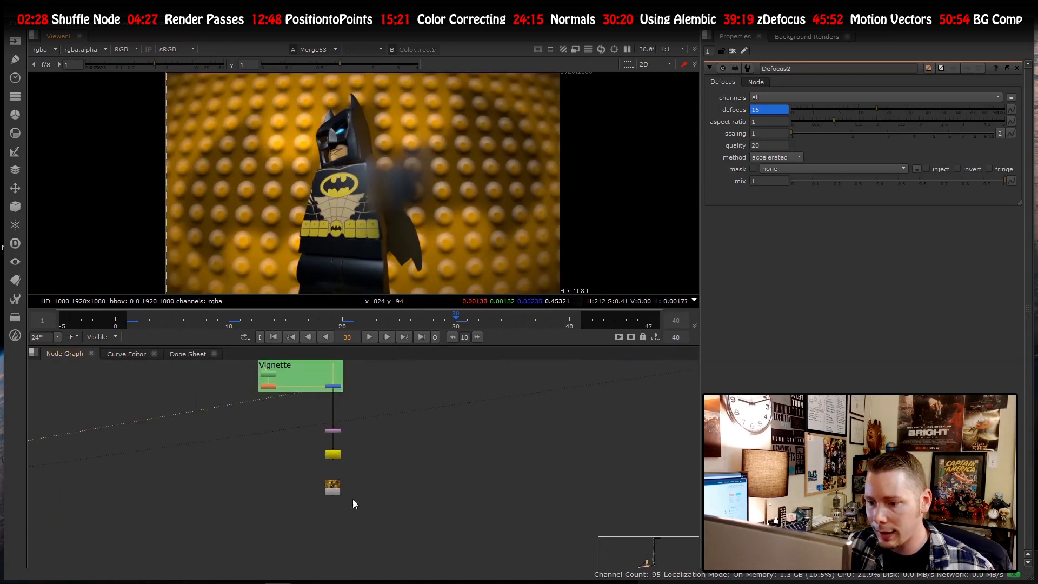
{"action": "left_click", "coordinate": [335, 489]}
{"action": "key", "text": "1"}
{"action": "key", "text": "space"}
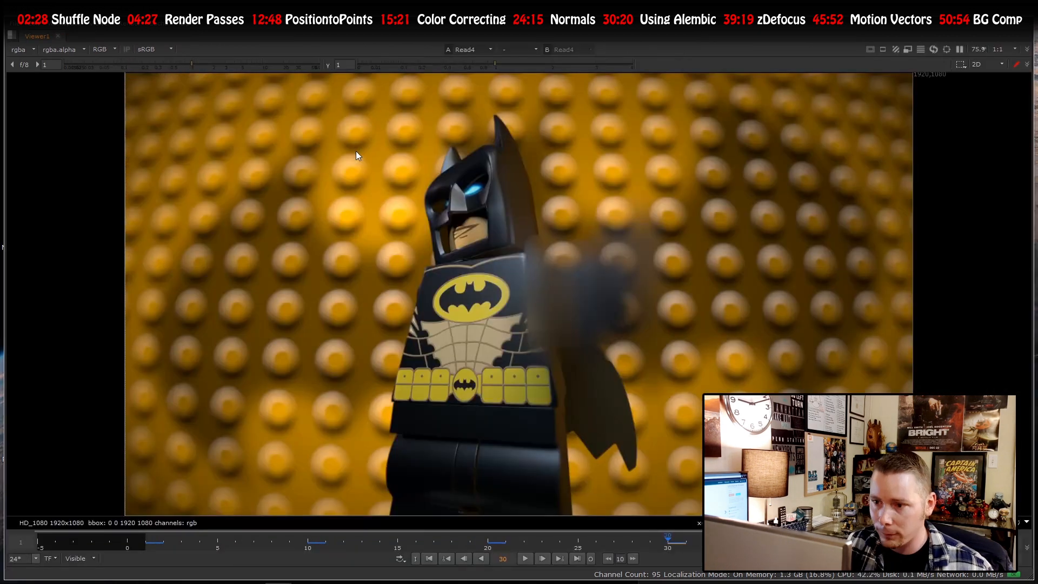
- Play the rendered Batman sequence in the maximized viewer at about 75% zoom
{"action": "key", "text": "minus"}
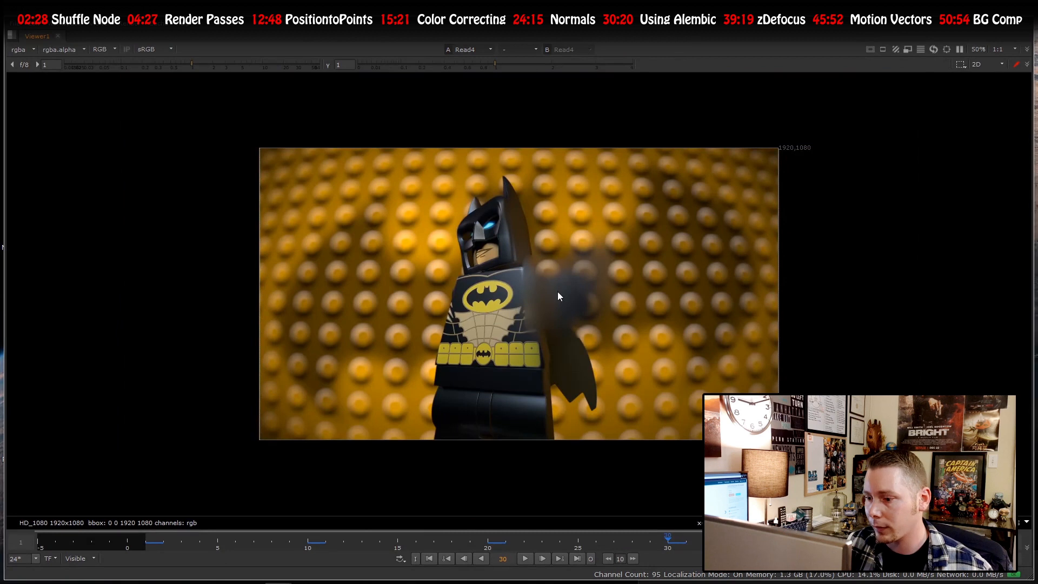
{"action": "key", "text": "equal"}
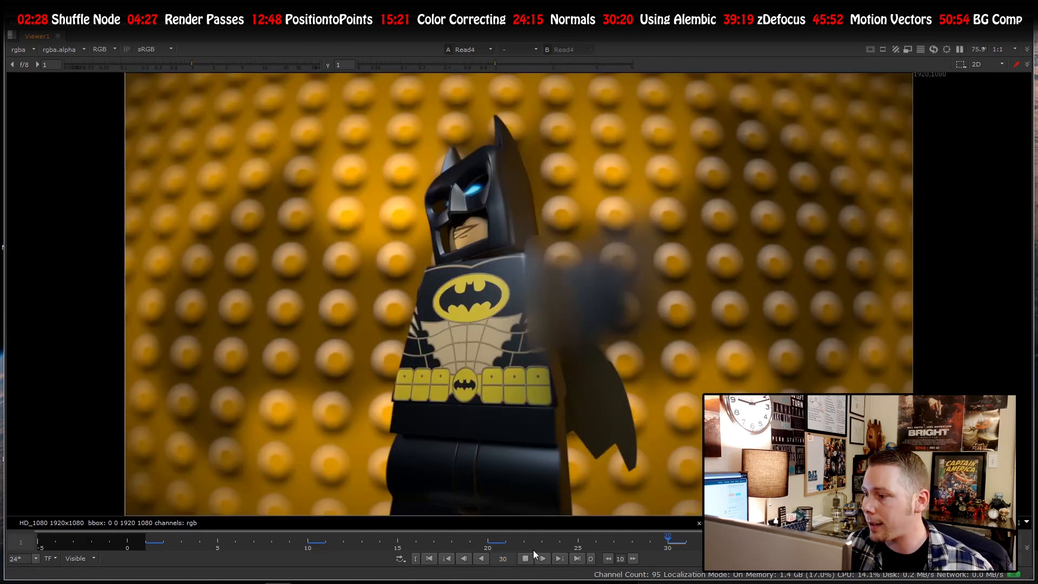
{"action": "left_click", "coordinate": [537, 555]}
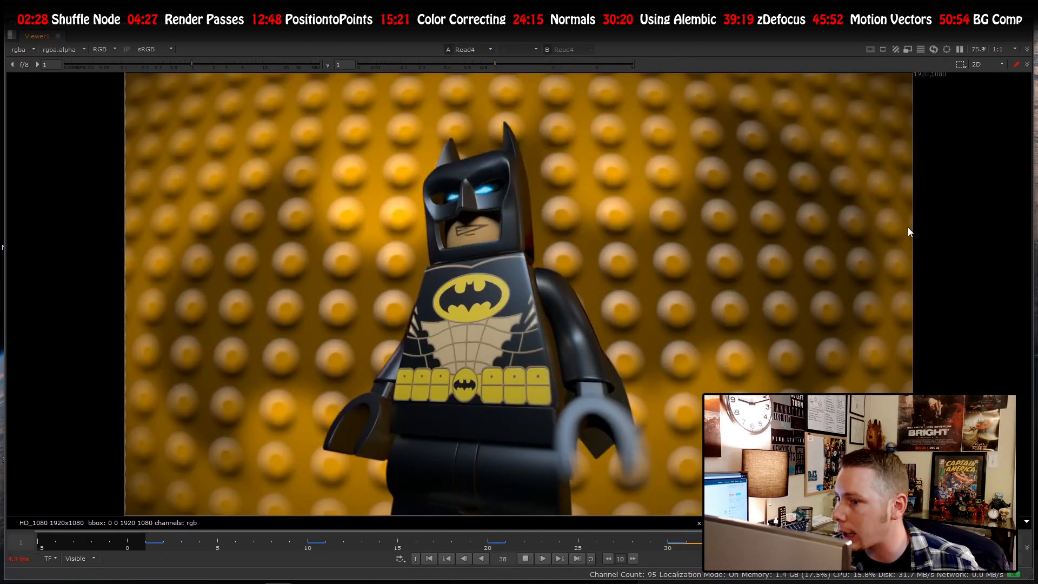